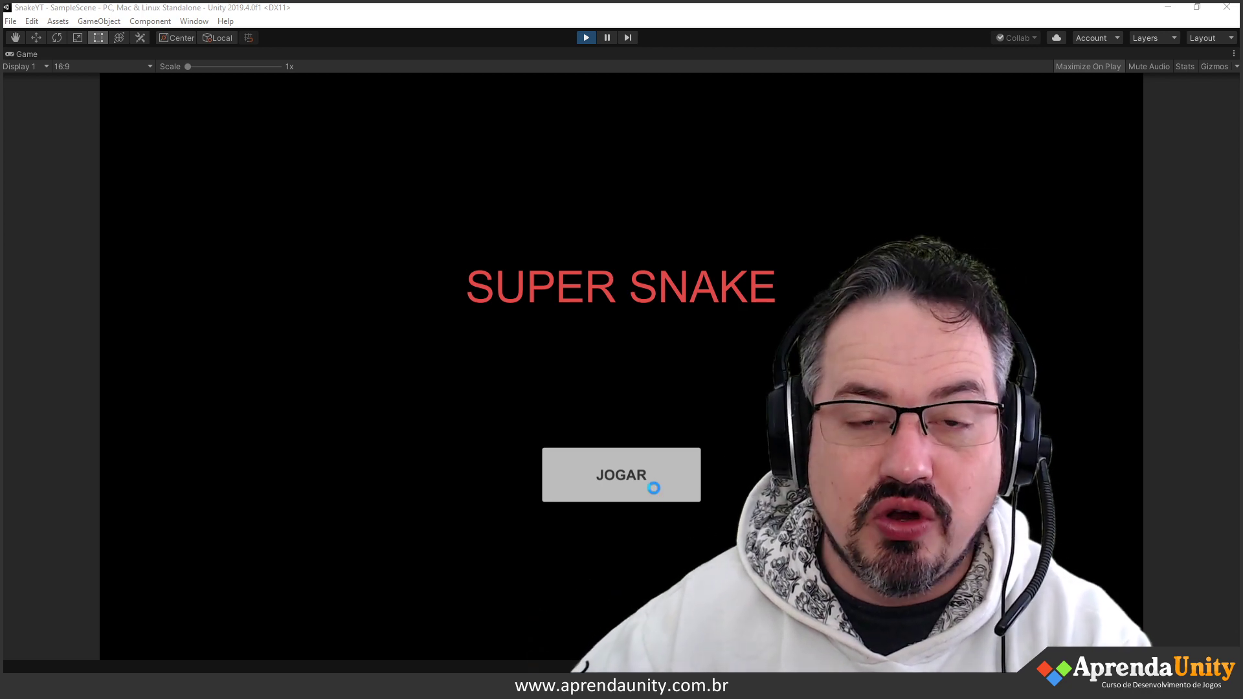
- Start a game with JOGAR and steer the snake to eat the first food squares
click(630, 477)
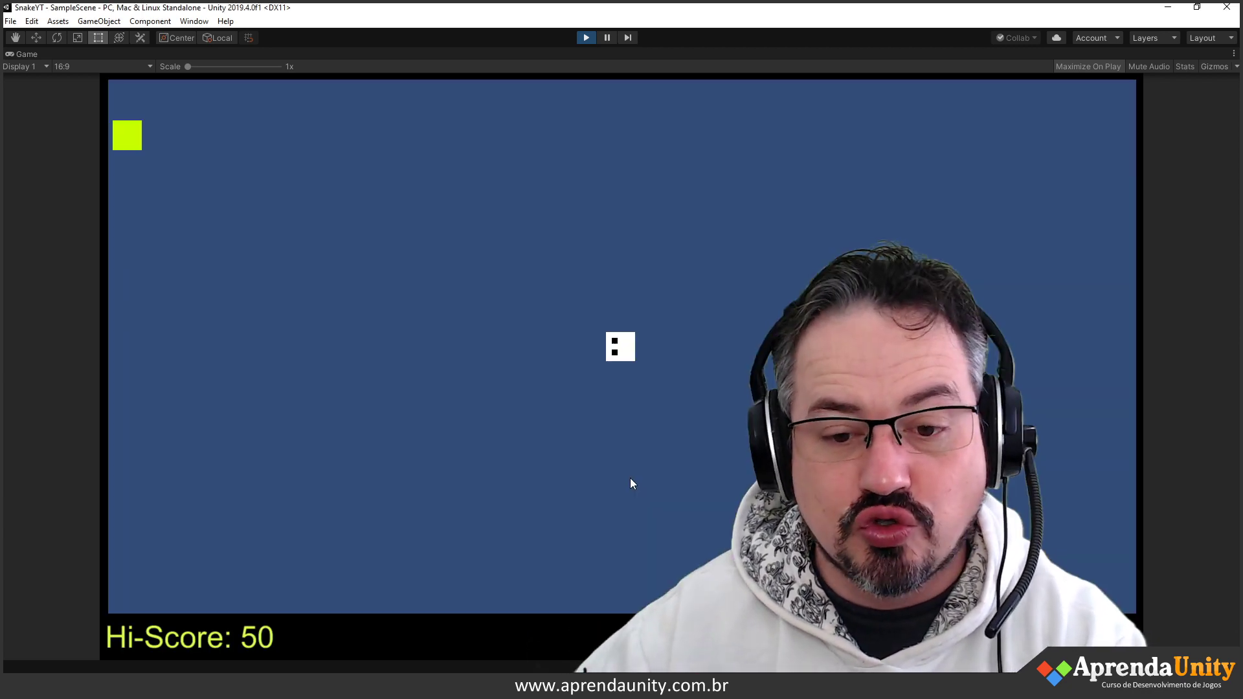
key(Up)
key(Right)
key(Down)
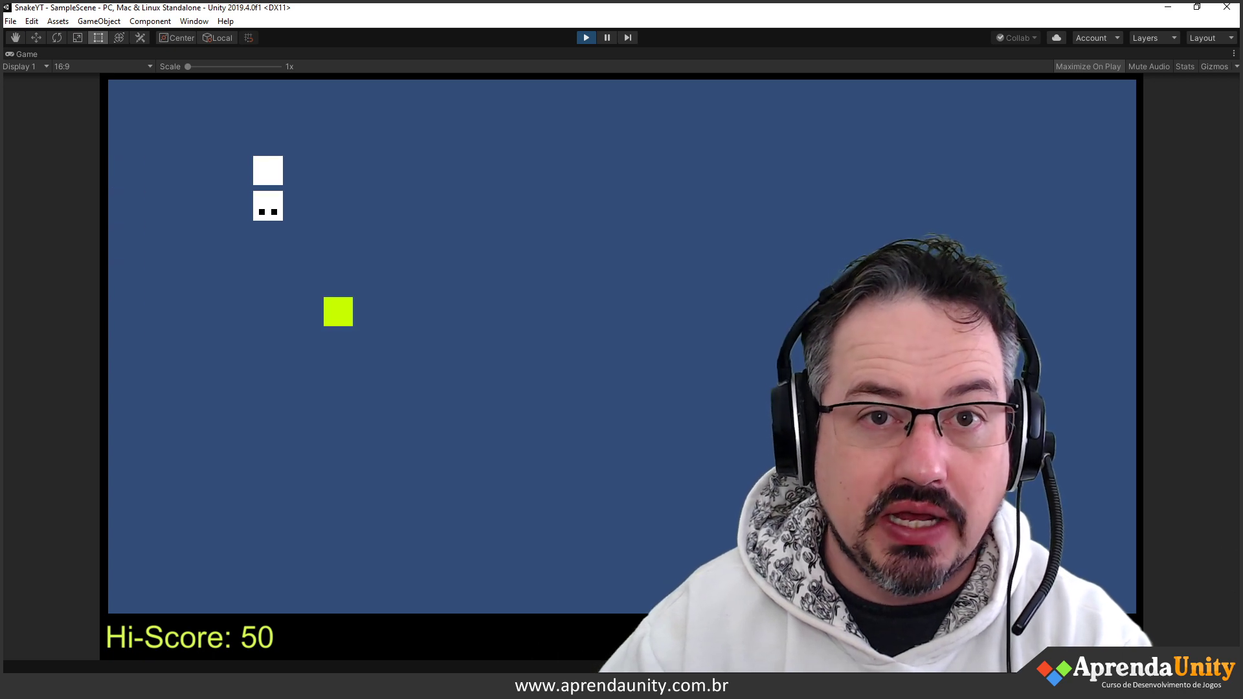
key(Right)
key(Down)
key(Right)
key(Up)
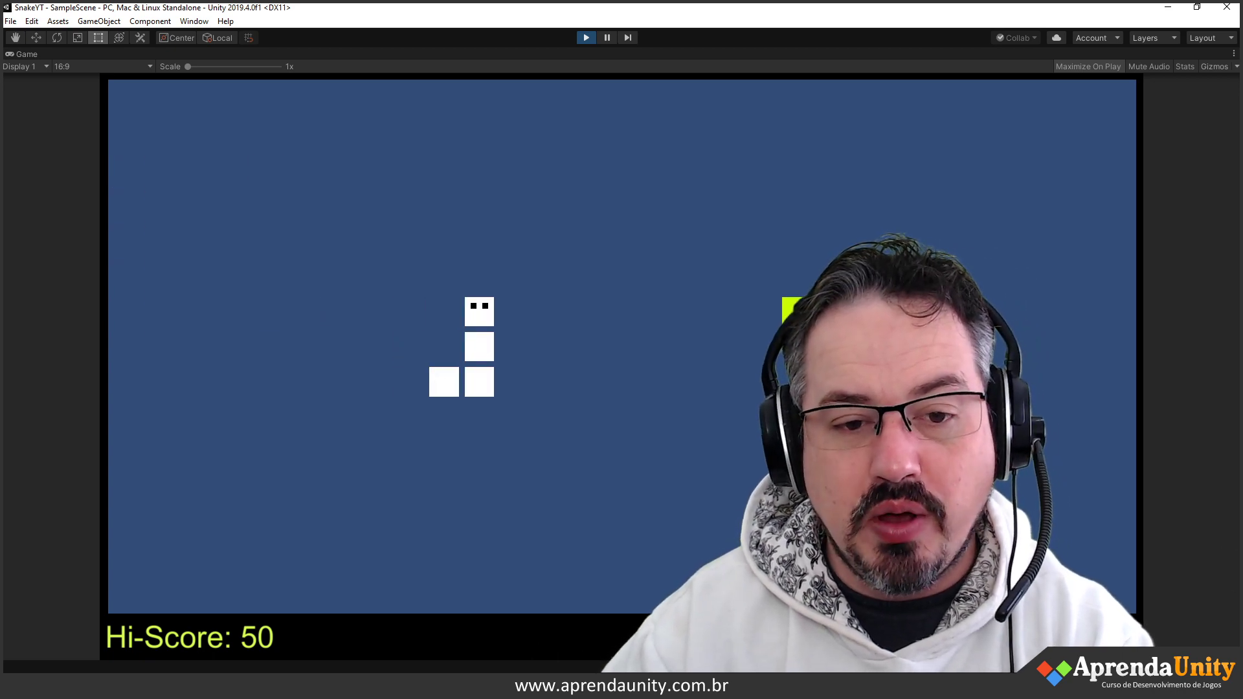
key(Right)
key(Down)
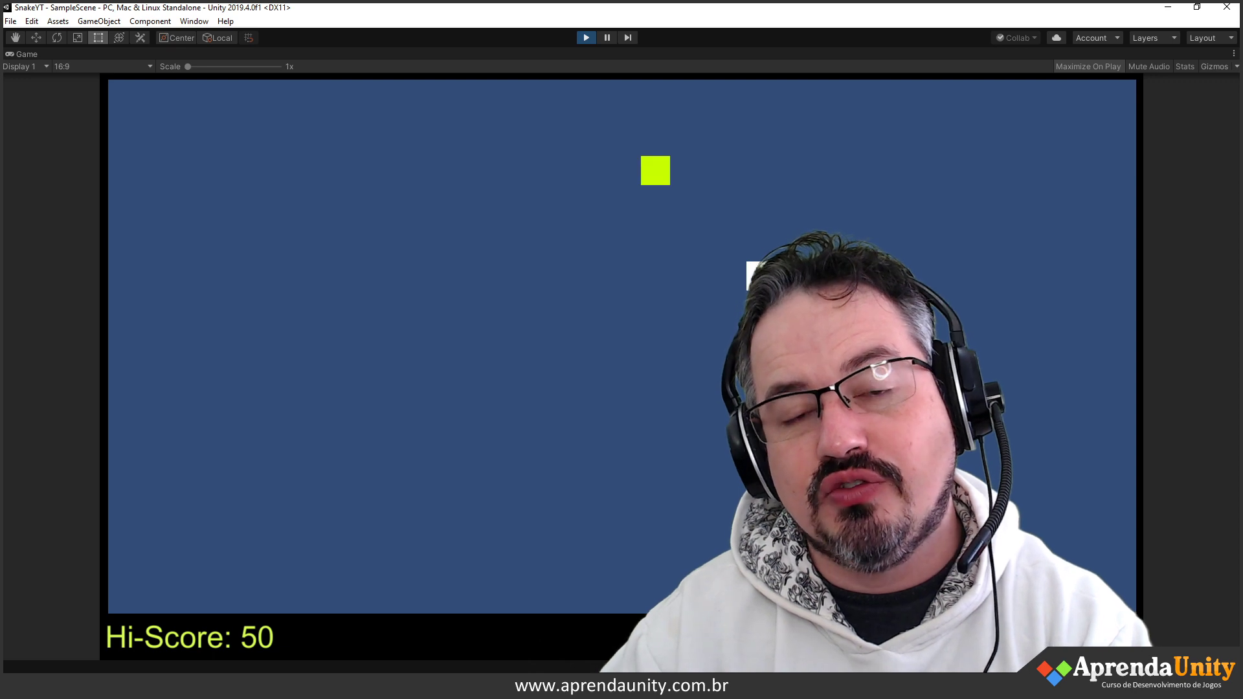
key(Left)
key(Up)
key(Left)
key(Down)
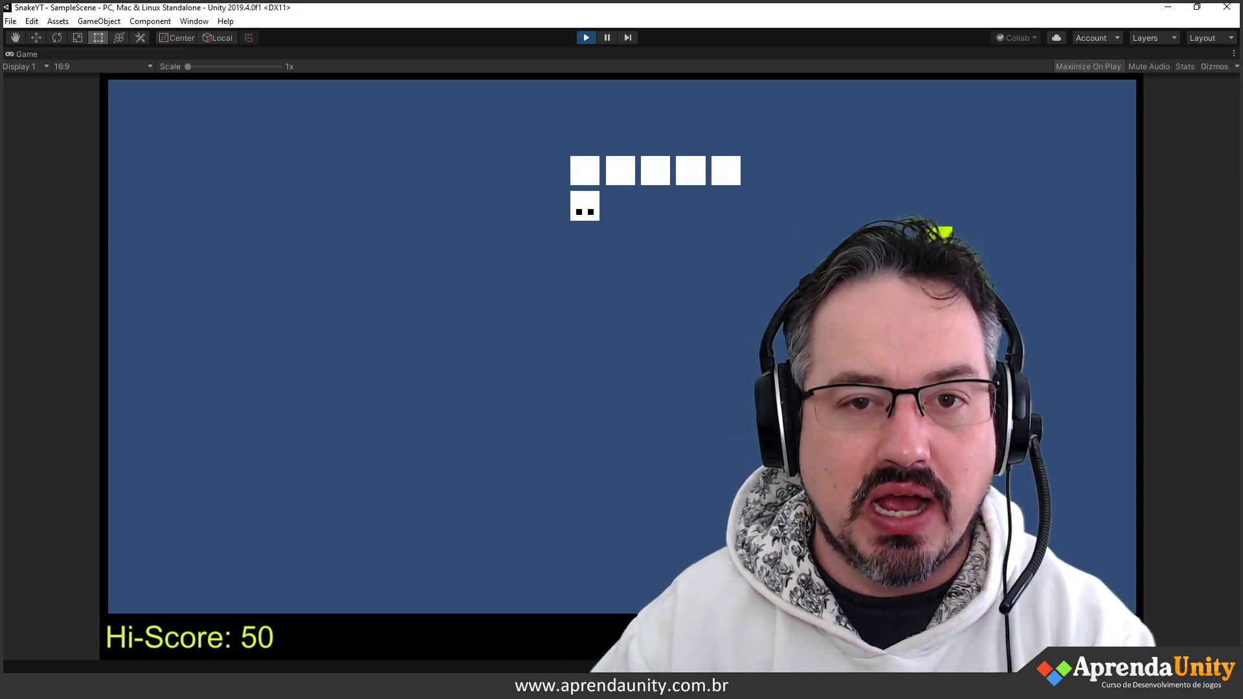
- Keep steering the snake with the arrow keys to eat the green food squares
key(Right)
key(Down)
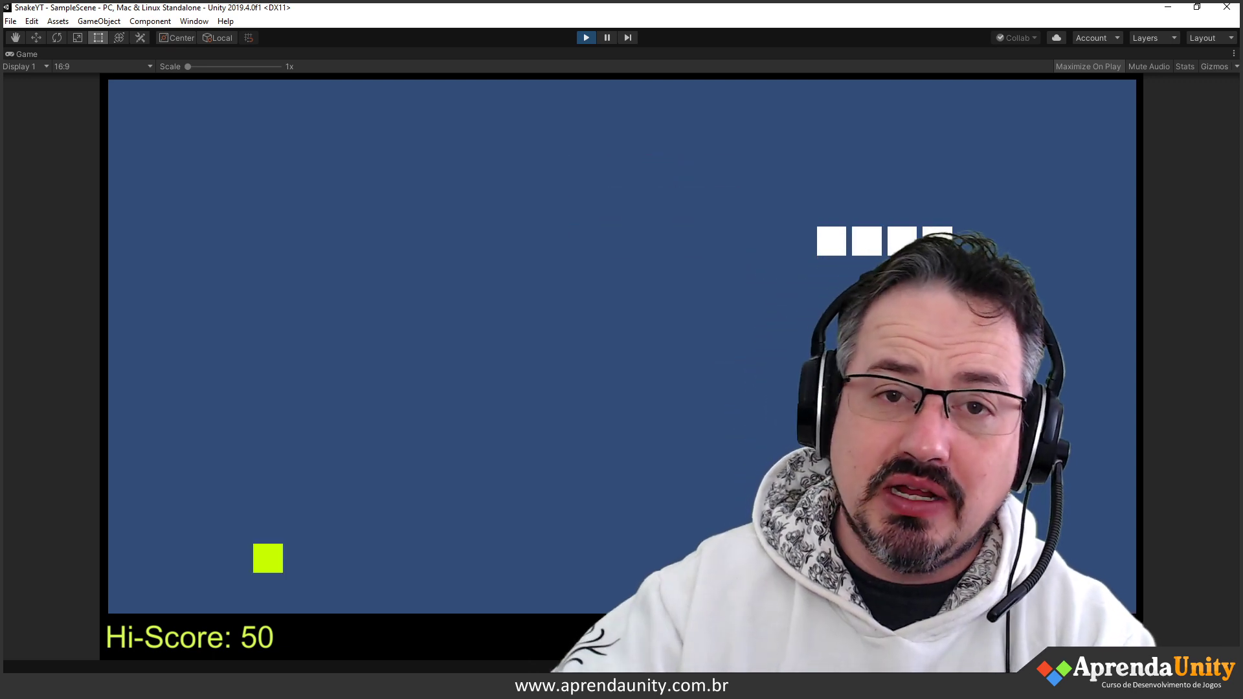
key(Left)
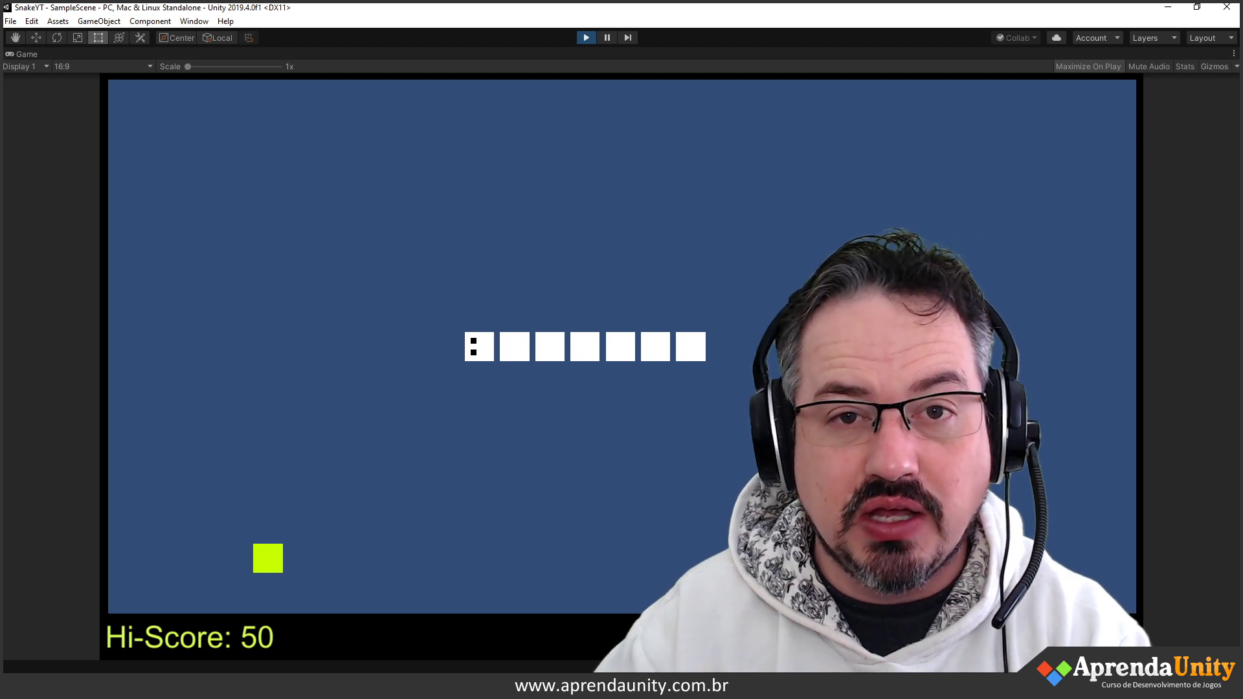
key(Down)
key(Right)
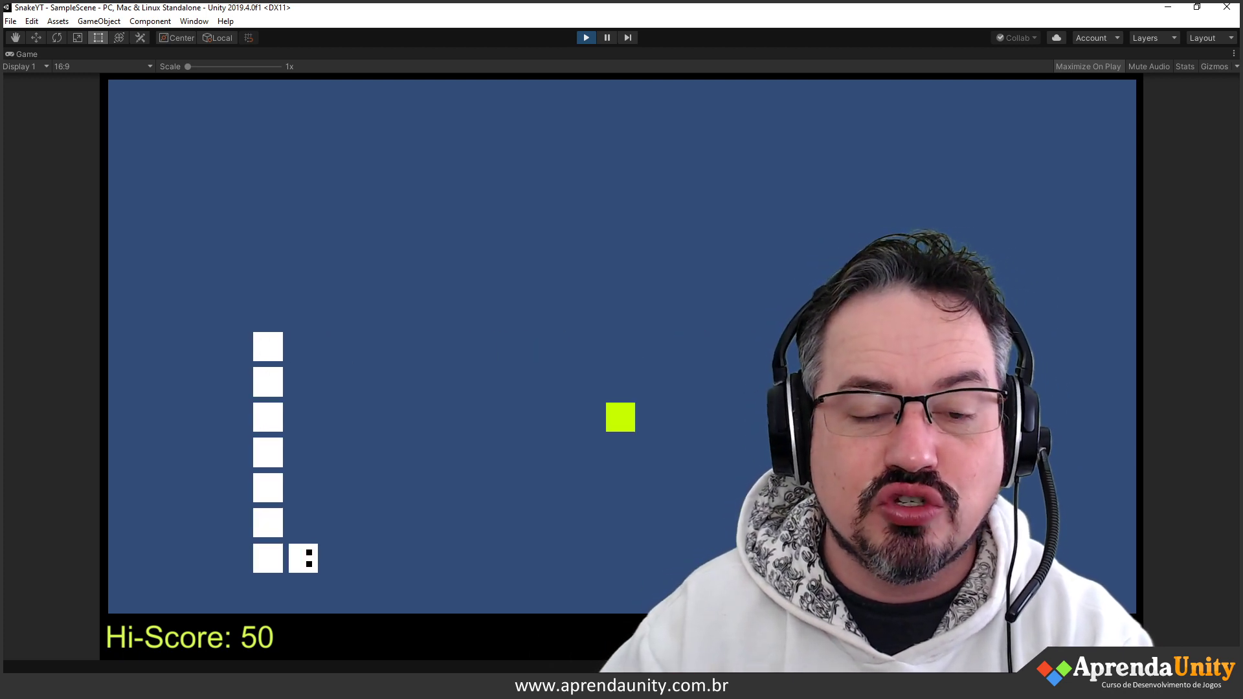
key(Up)
key(Right)
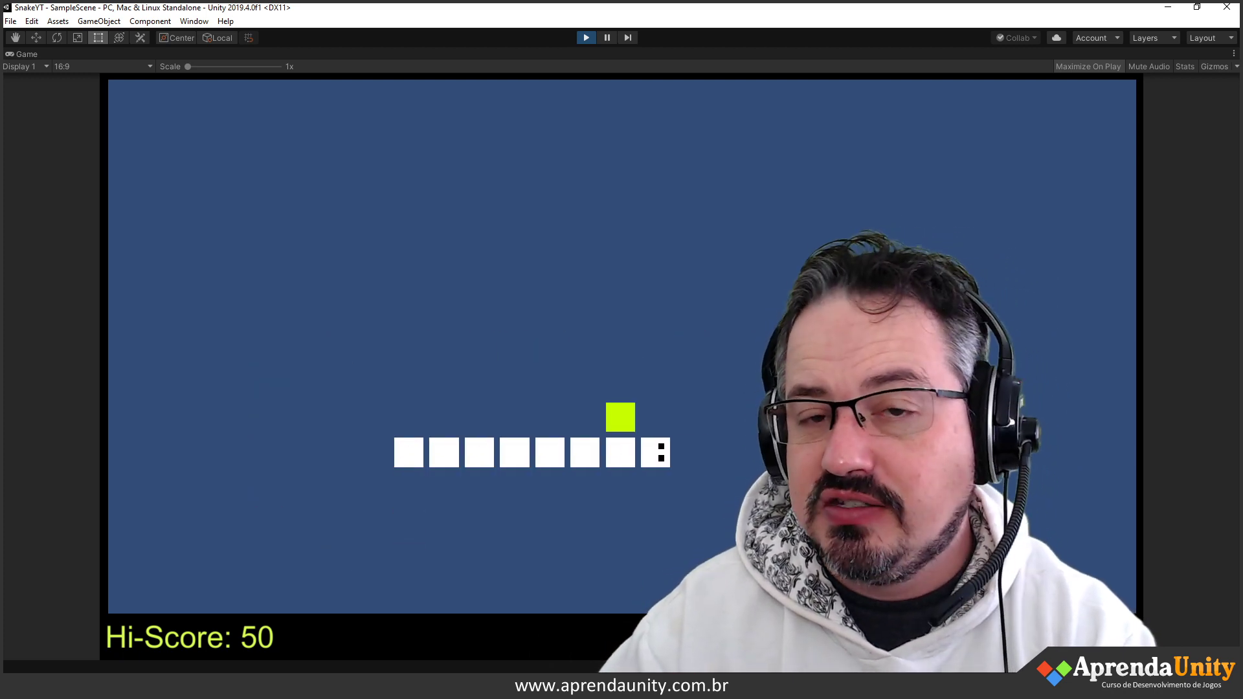
key(Up)
key(Left)
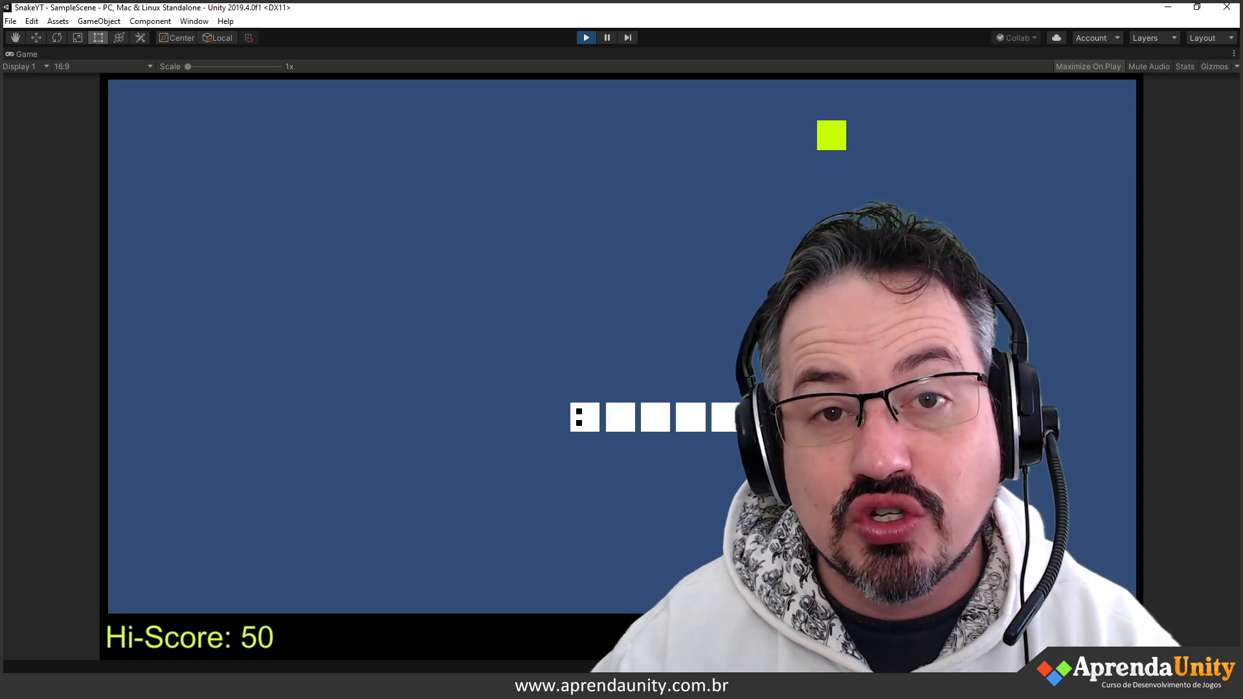
key(Up)
key(Right)
key(Up)
key(Right)
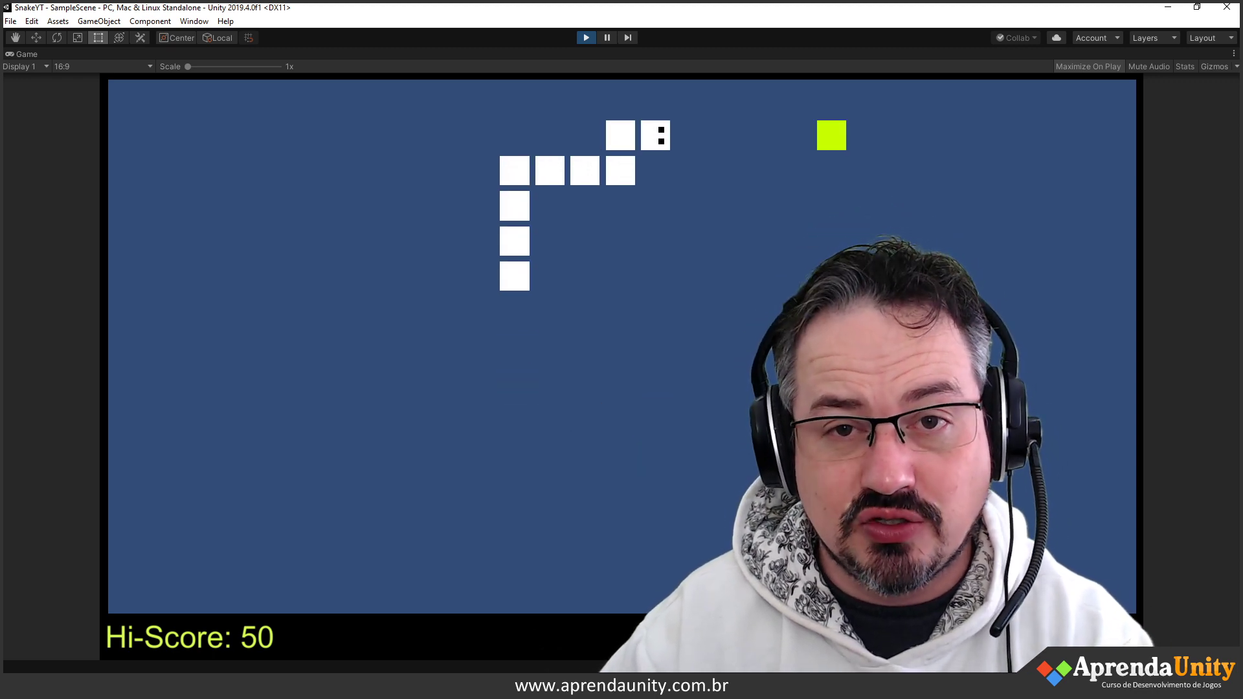
key(Down)
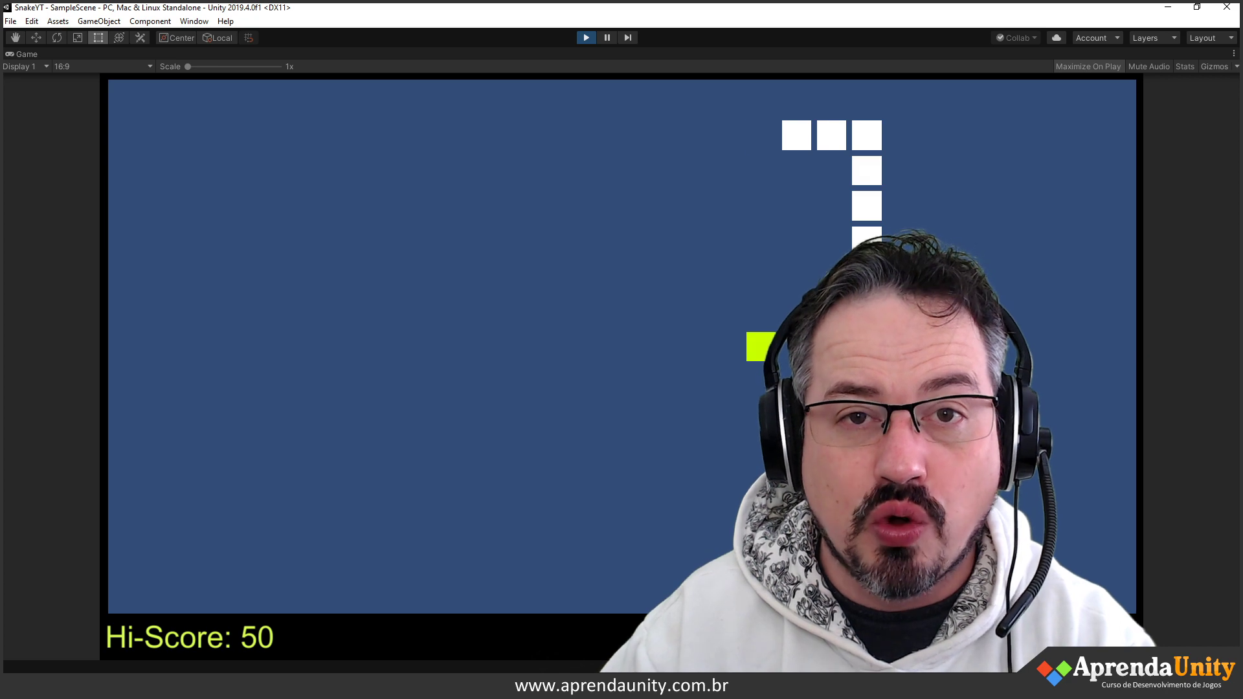
key(Left)
- Guide the now-long snake around the board to eat more food squares
key(Down)
key(Right)
key(Up)
key(Left)
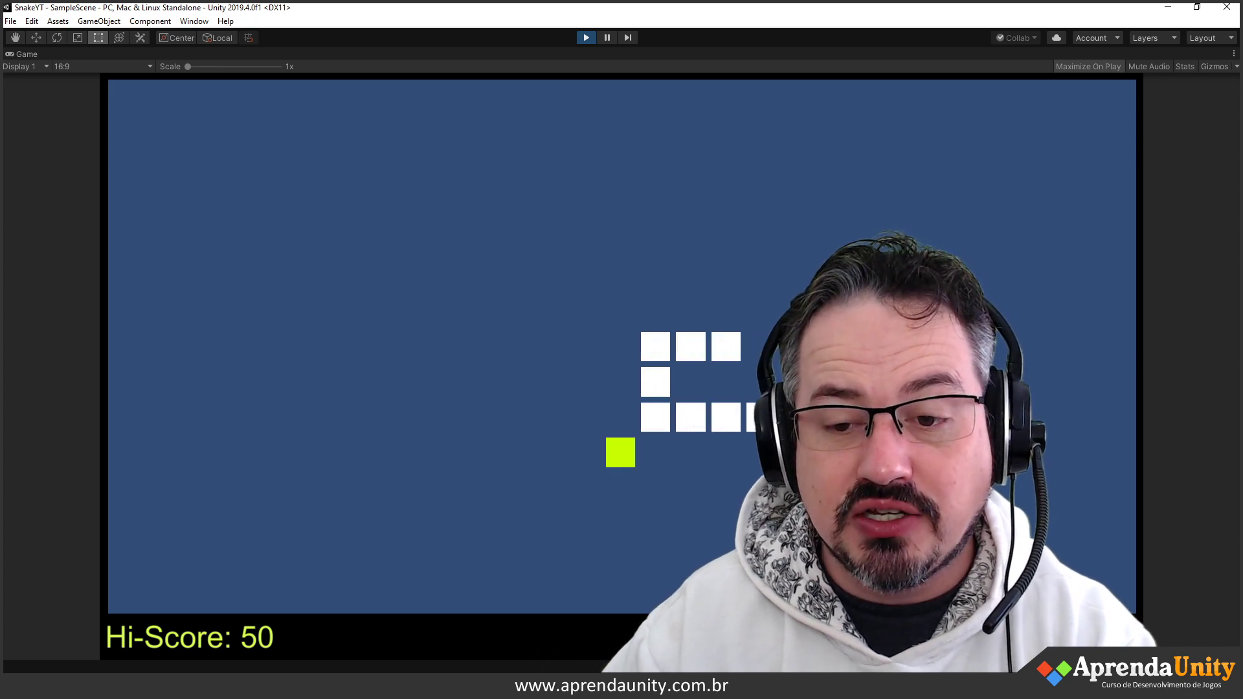
key(Down)
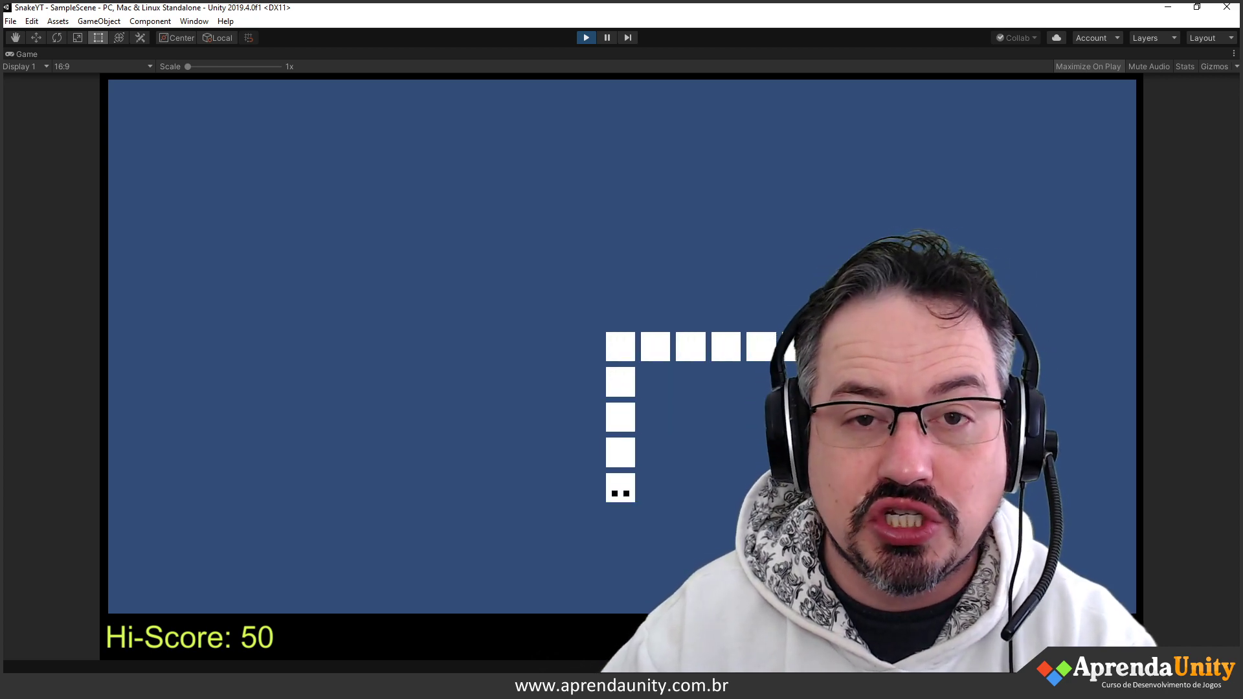
key(Left)
key(Up)
key(Right)
key(Down)
key(Right)
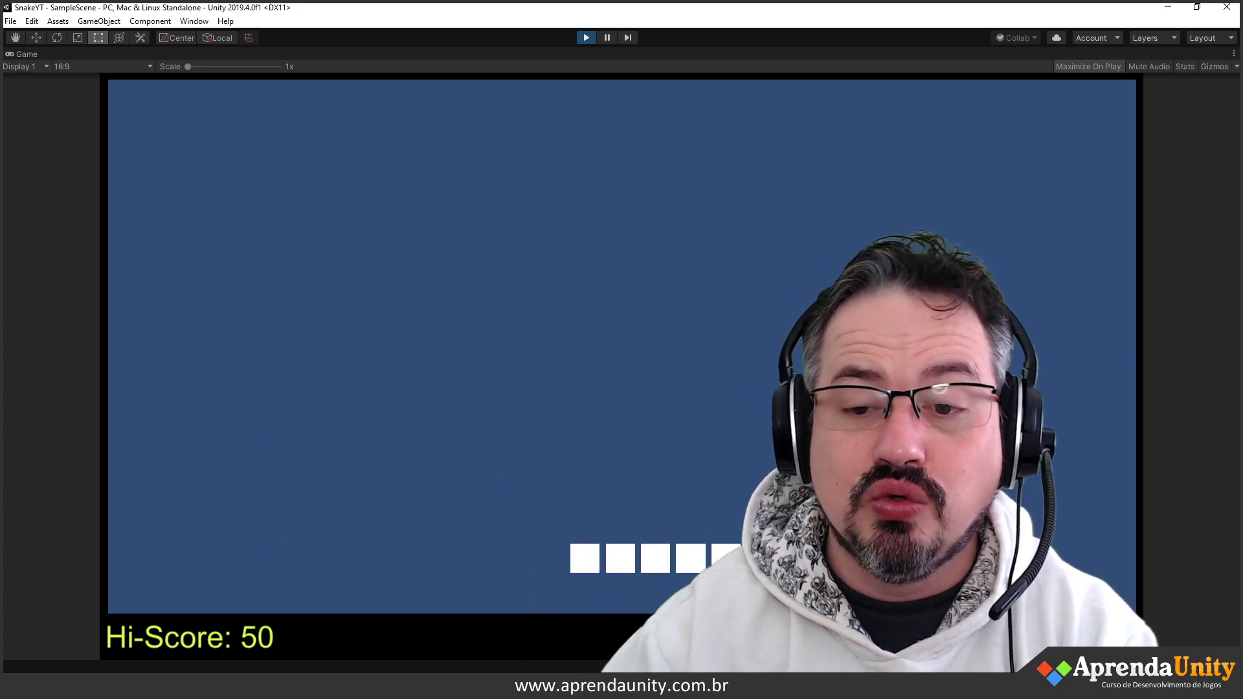
key(Up)
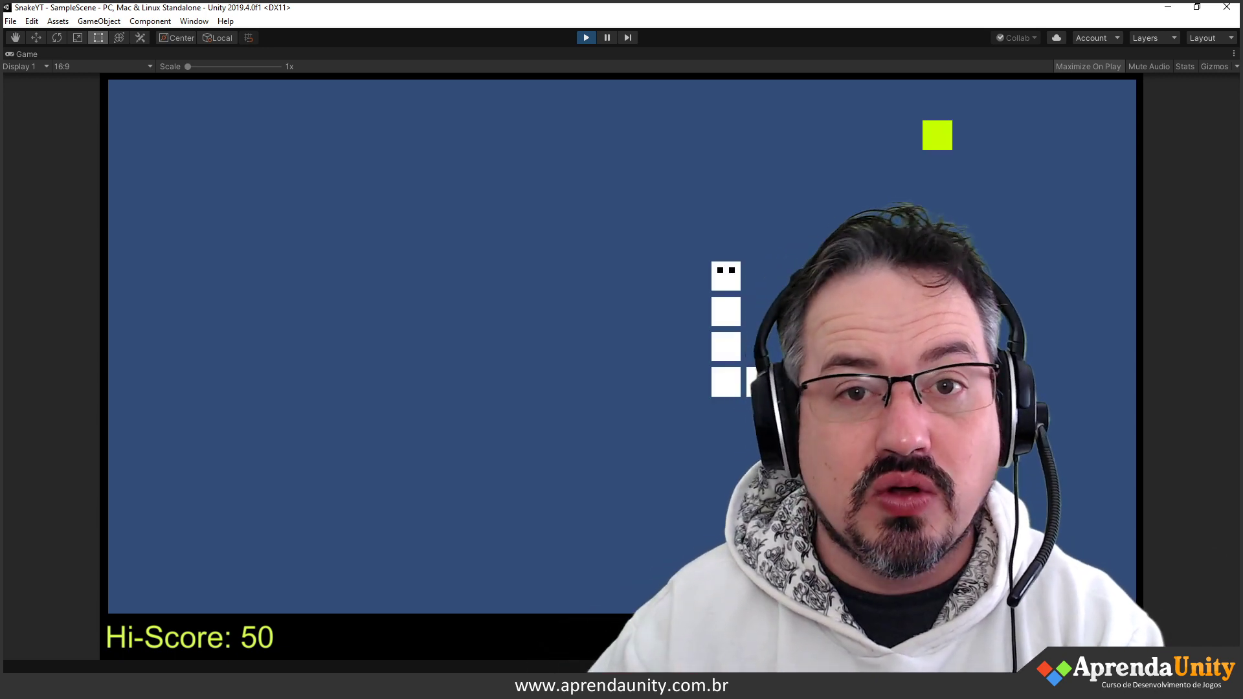
key(Right)
key(Down)
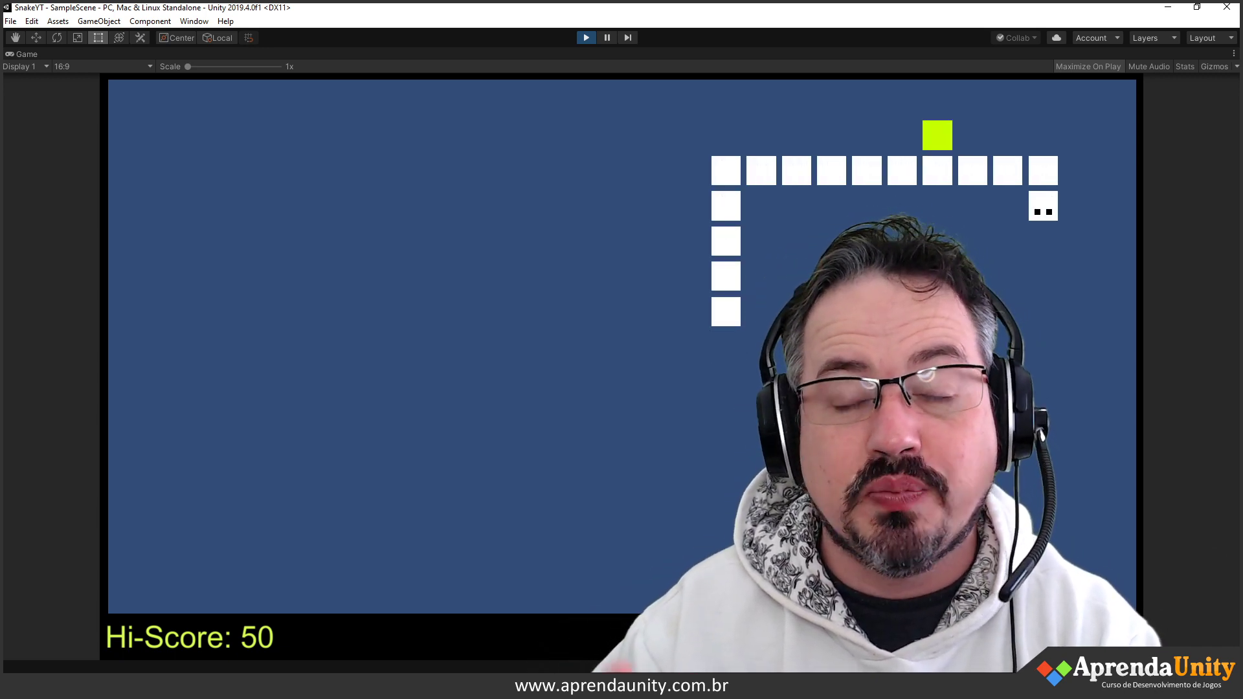
key(Up)
key(Left)
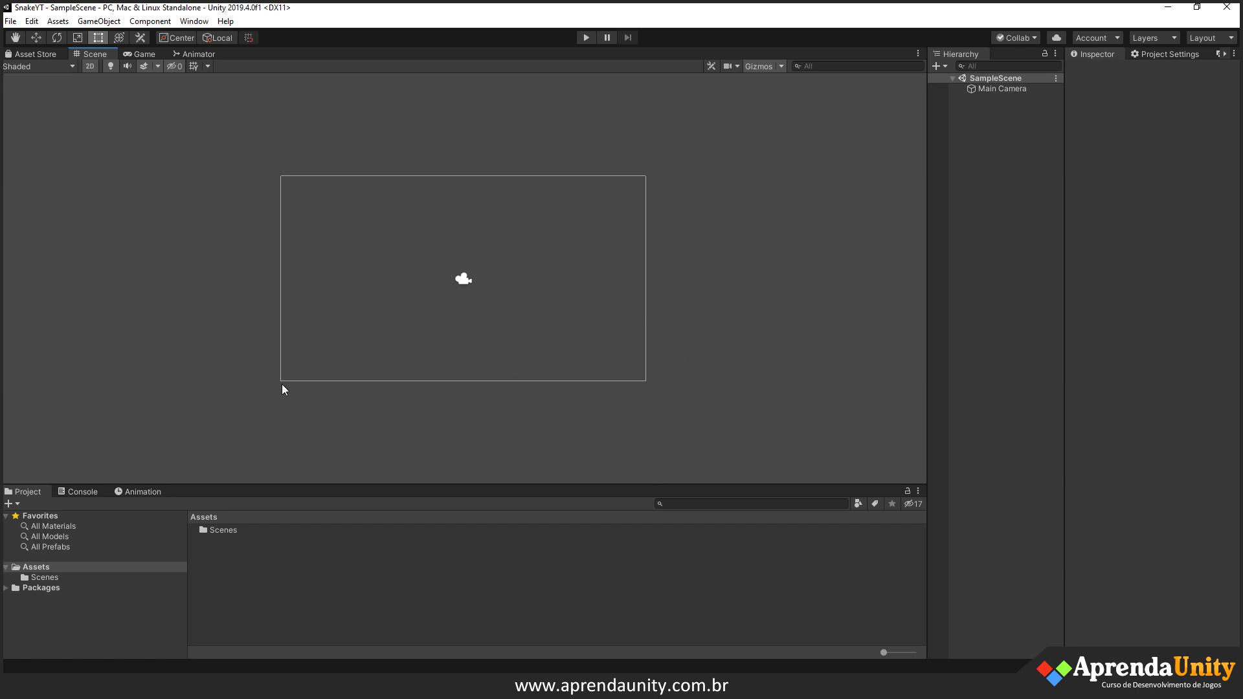
- Create a folder named Sprites under Assets and open it
right_click(259, 558)
mouse_move(329, 235)
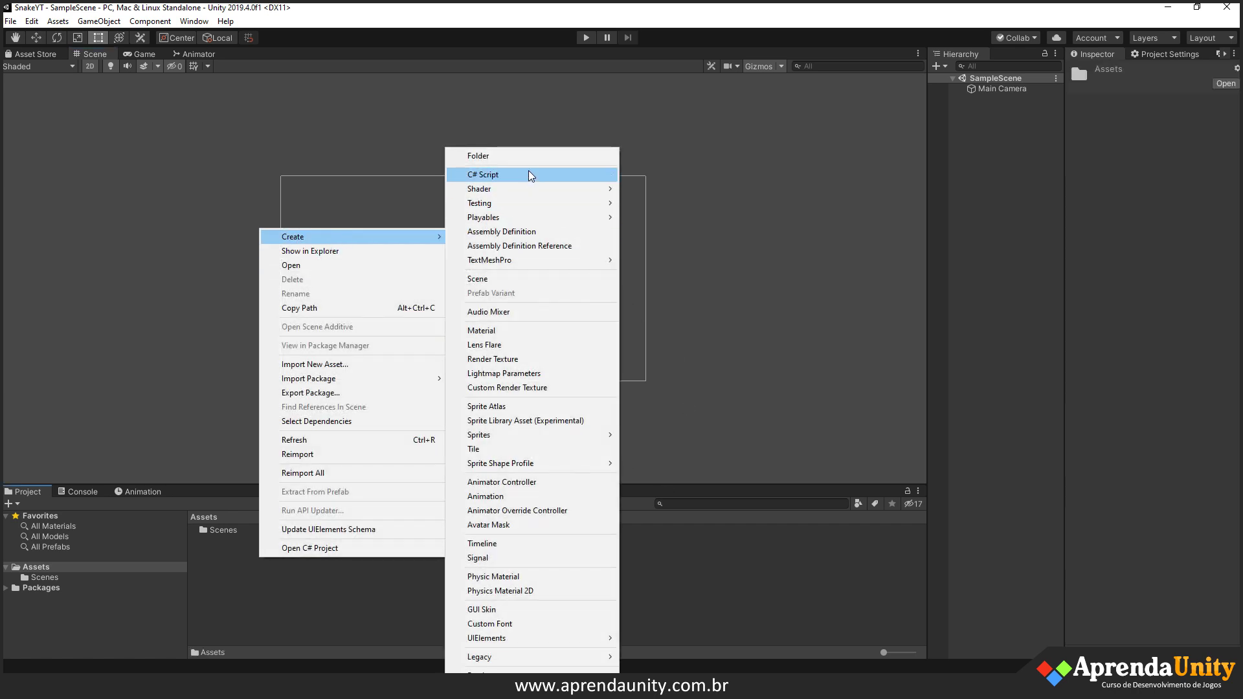
click(525, 154)
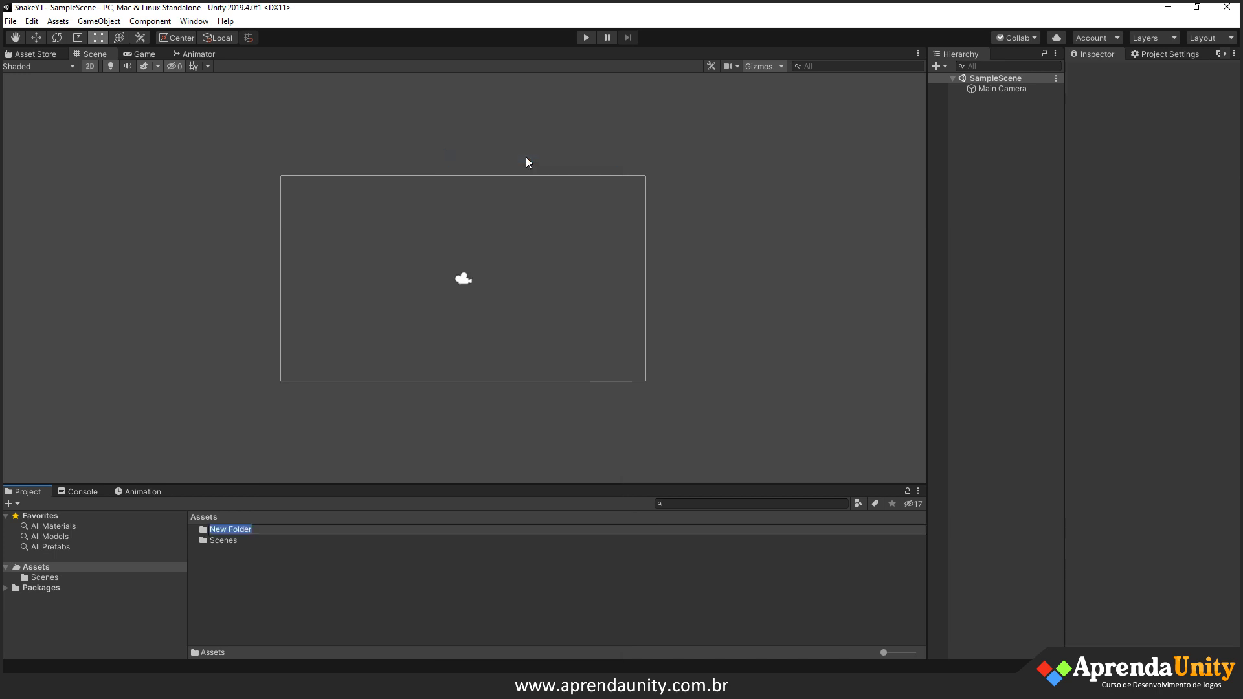
text(Sprites)
key(Return)
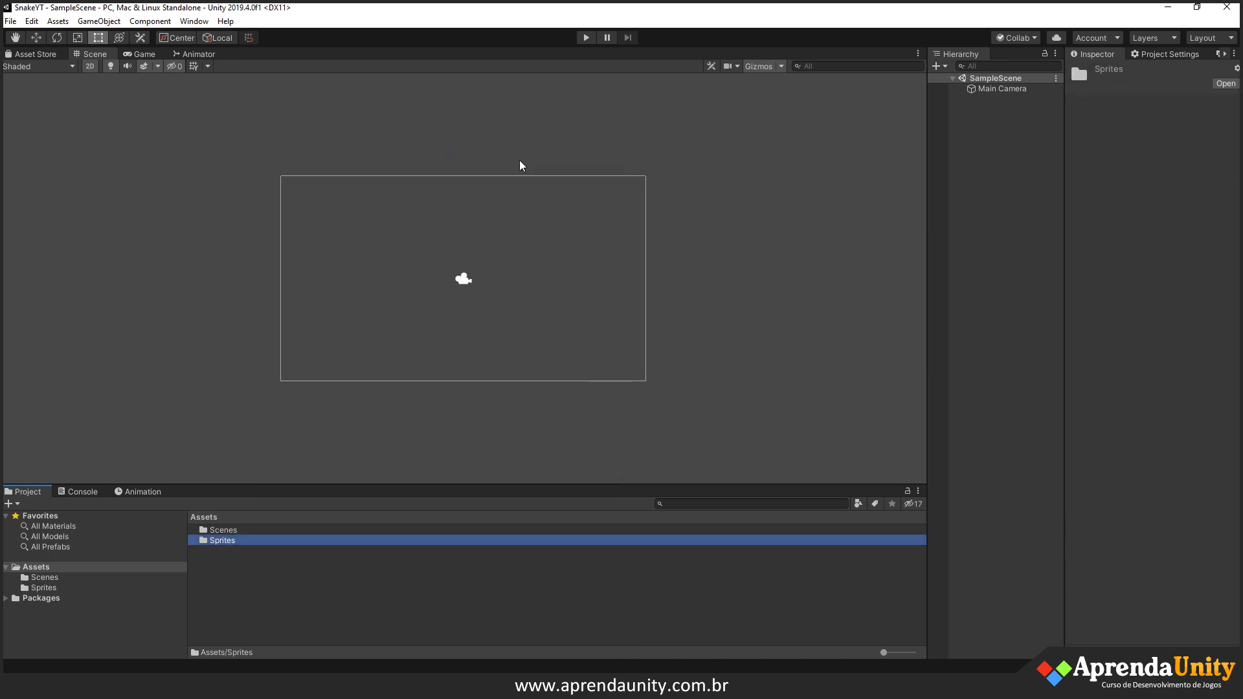
double_click(266, 541)
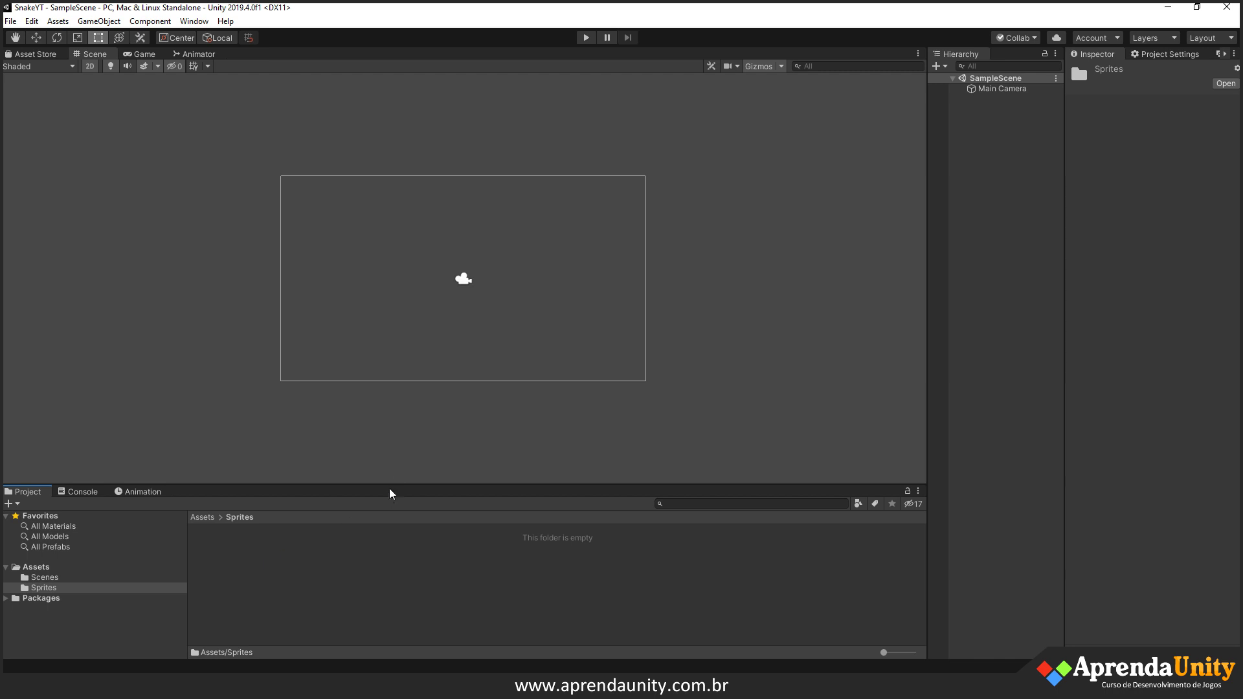
- Create a Square sprite asset inside Sprites and select it
right_click(249, 553)
mouse_move(367, 231)
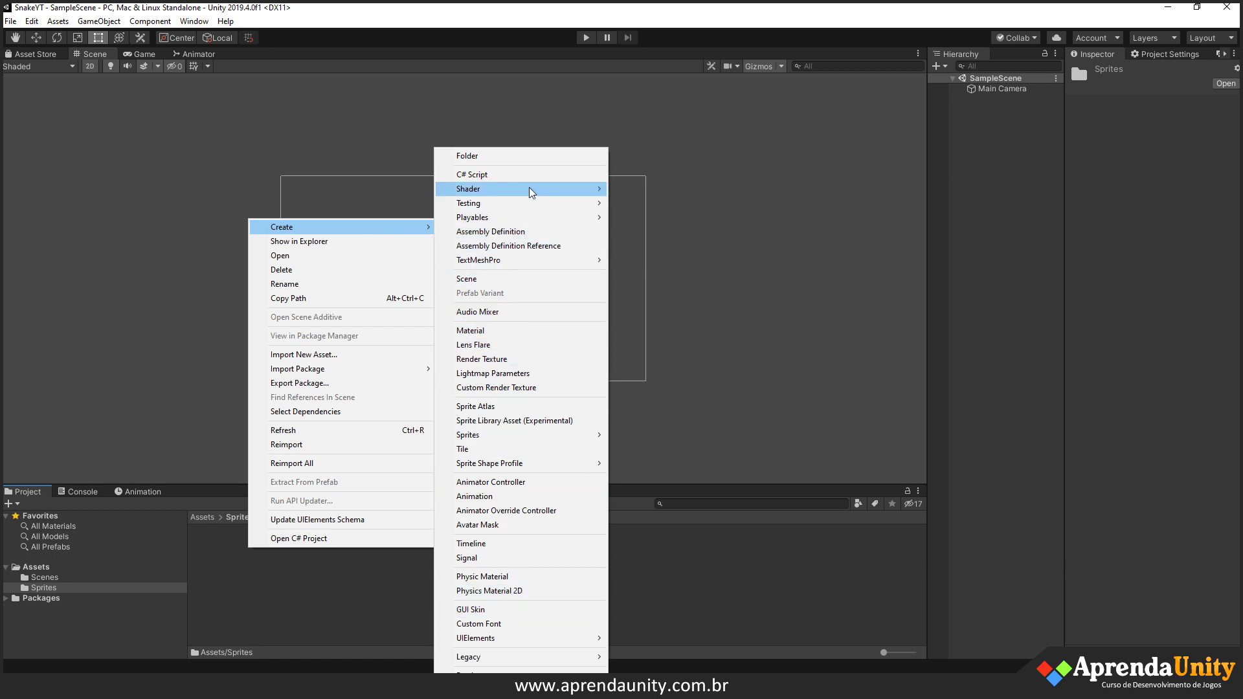
mouse_move(566, 436)
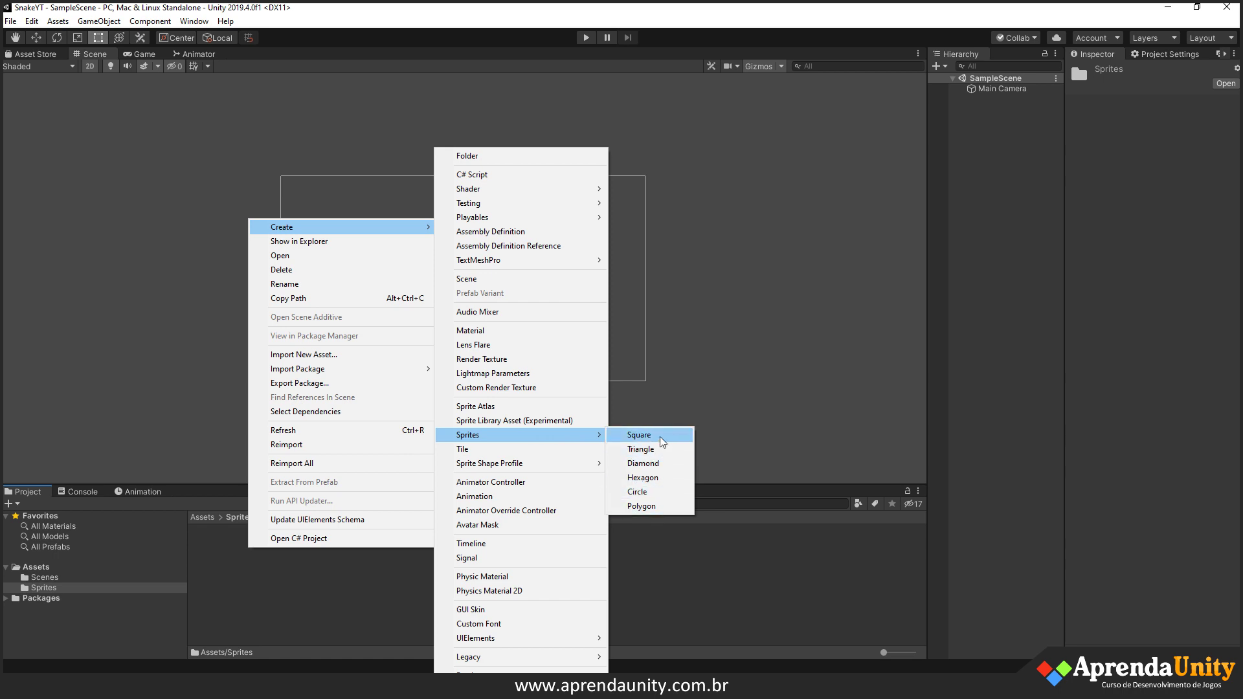
click(660, 436)
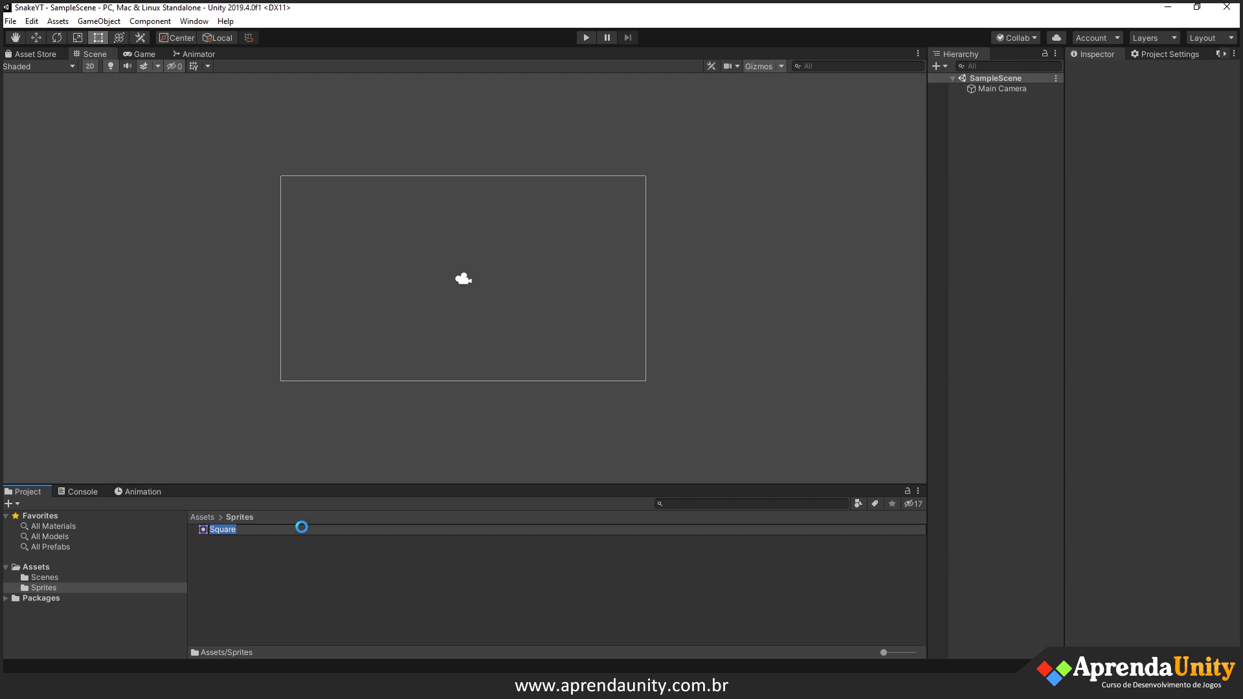
click(227, 538)
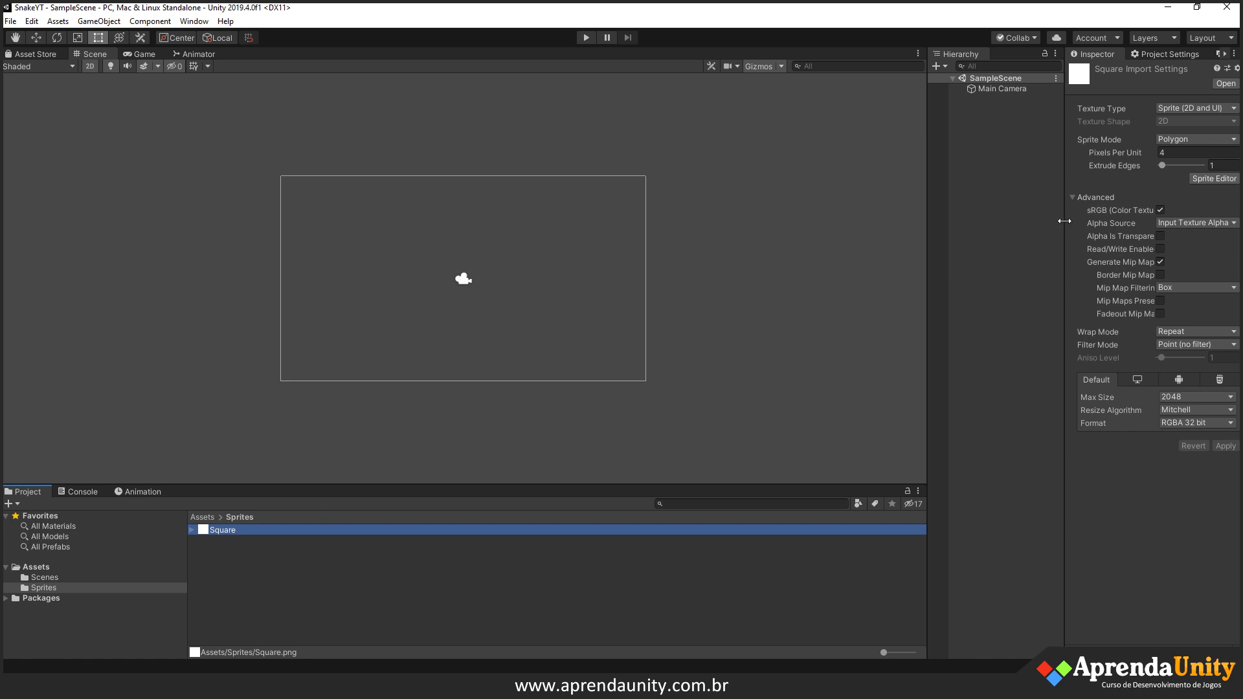
- Enlarge the asset thumbnails and place the Square sprite into the scene
drag(1064, 221, 966, 256)
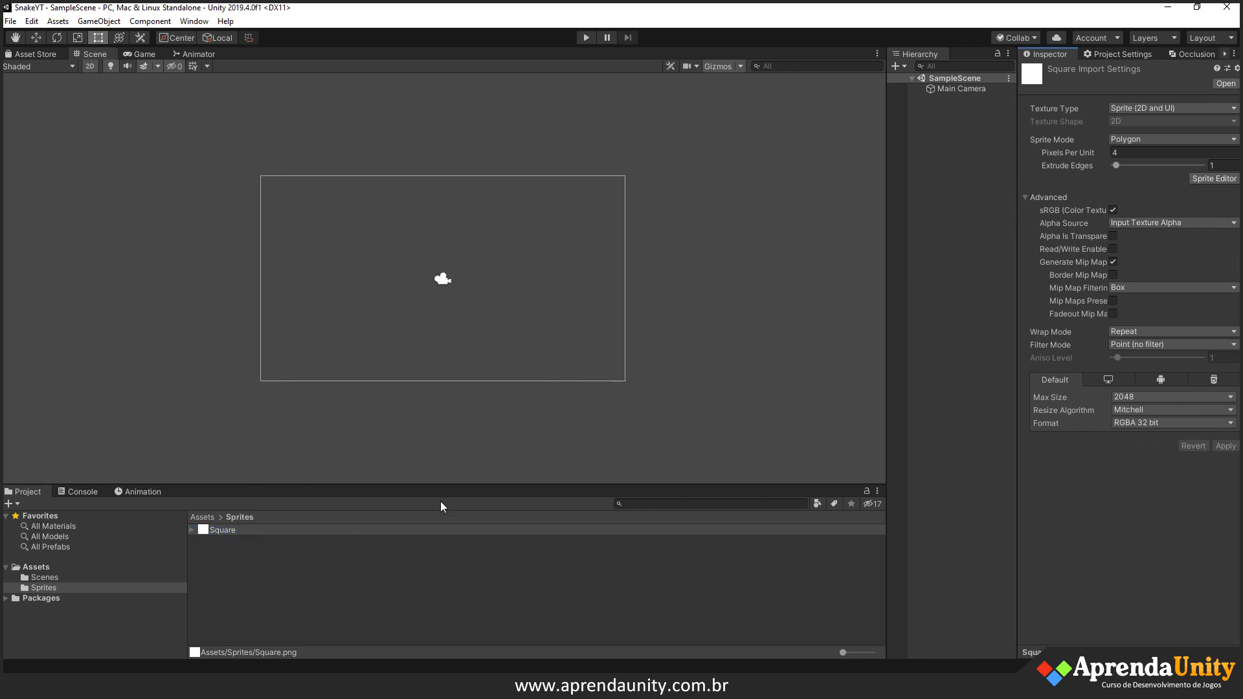
drag(847, 655, 872, 653)
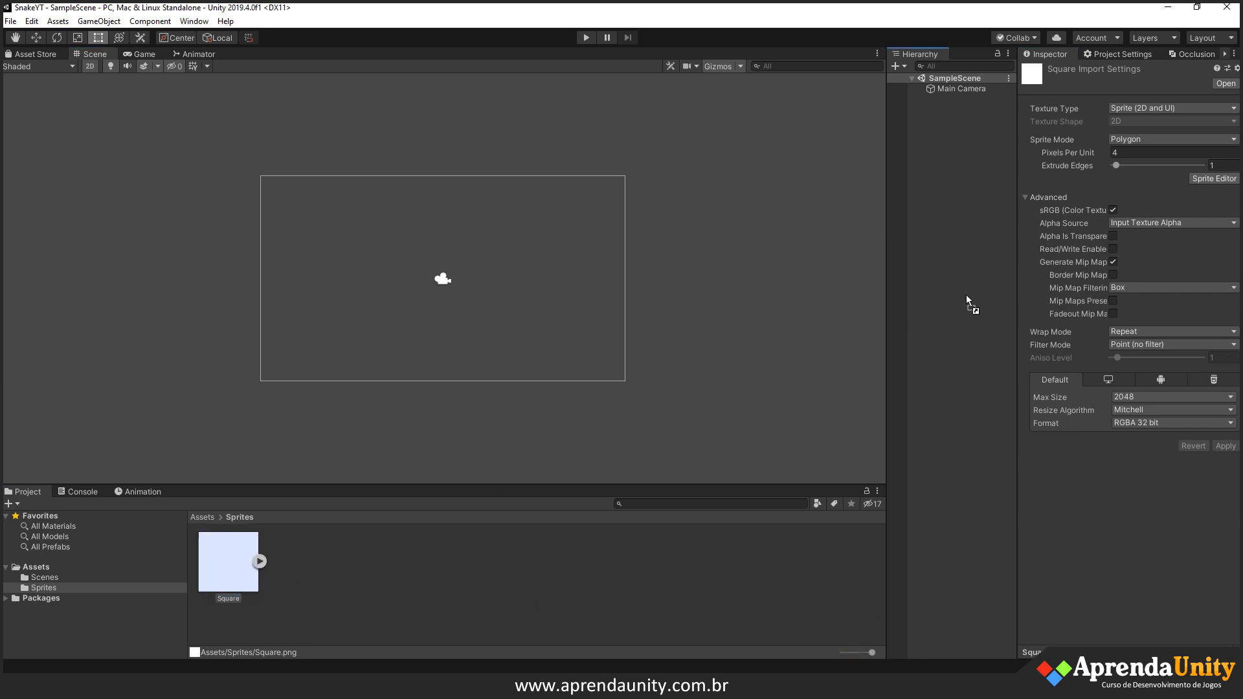
drag(966, 296, 966, 296)
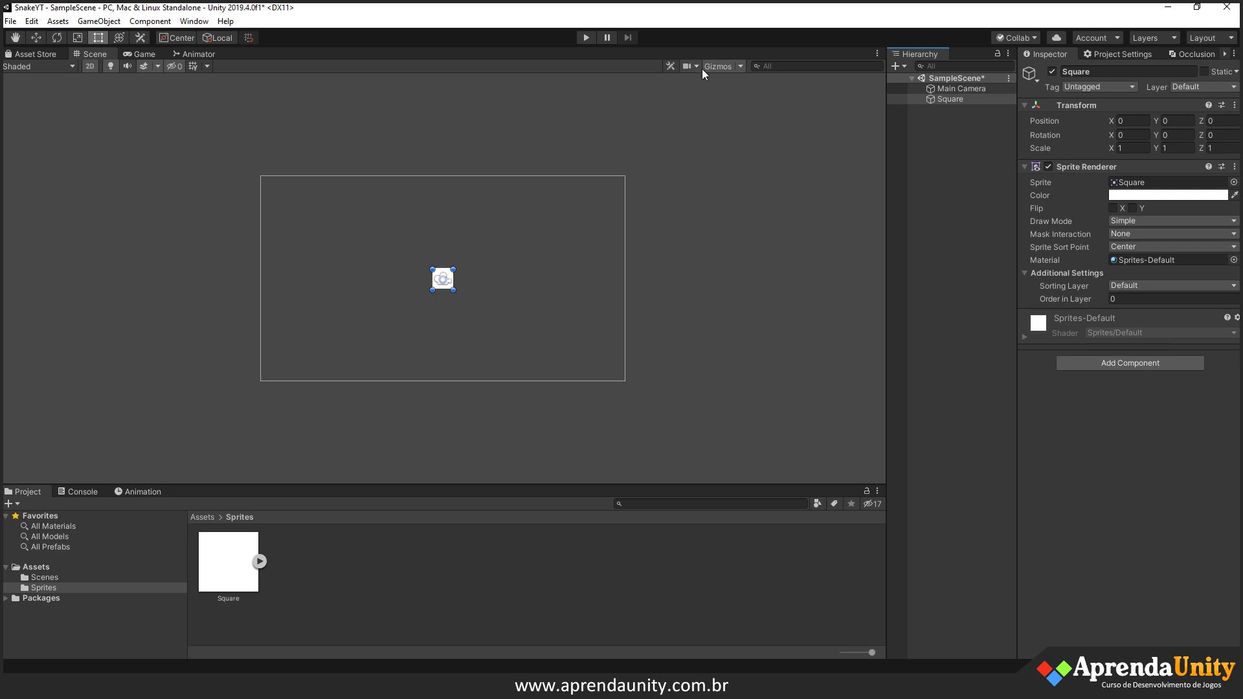
- Shrink the 3D Icons size in the Scene view's Gizmos options
click(722, 67)
click(723, 68)
click(740, 66)
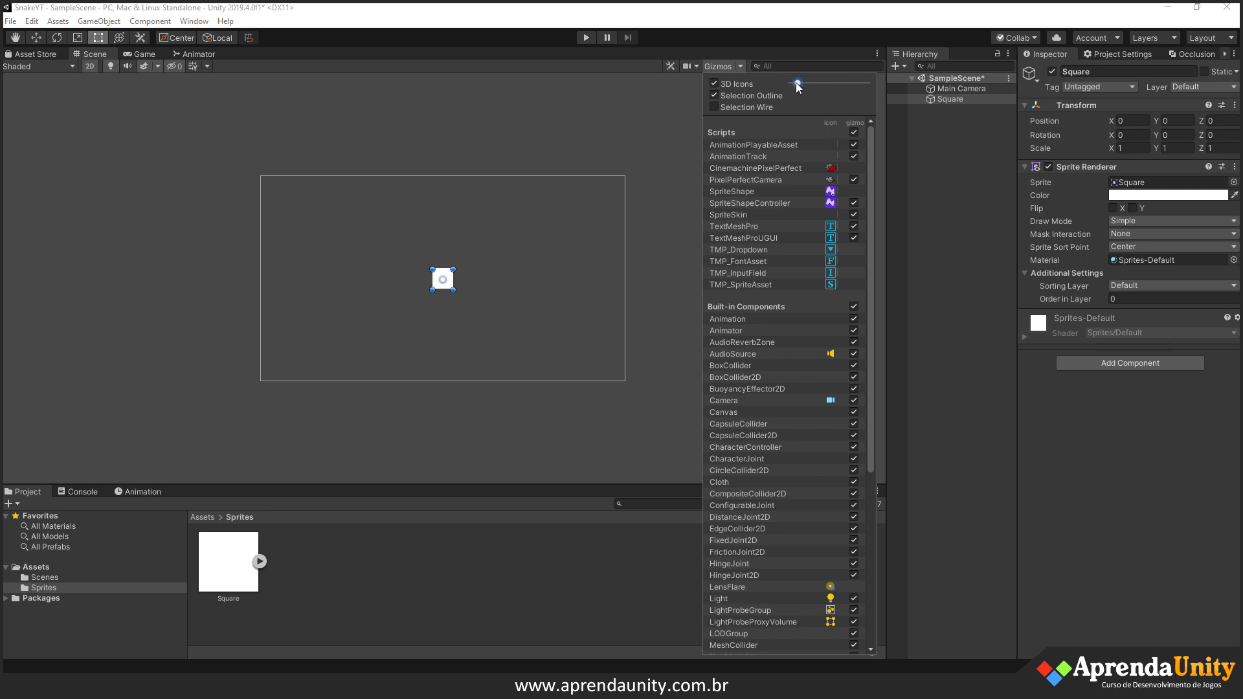
- Scale the Square to 0.5 on X and Y in its Transform
click(475, 298)
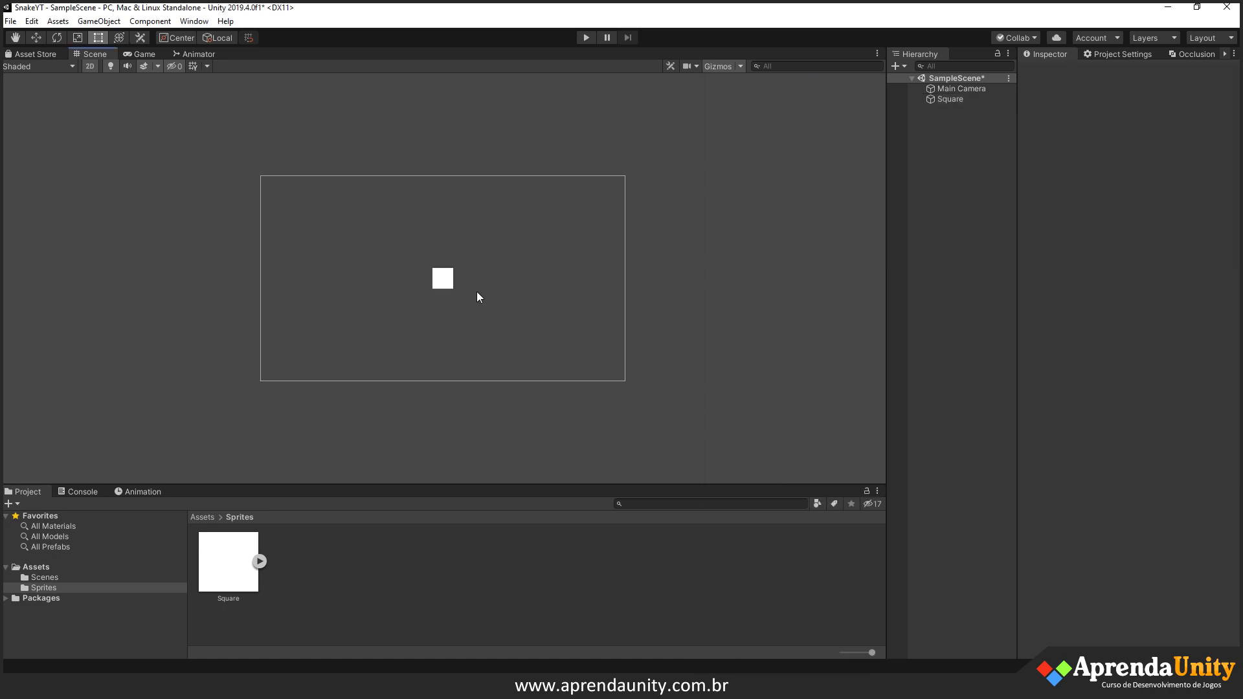
scroll(439, 303, up, 3)
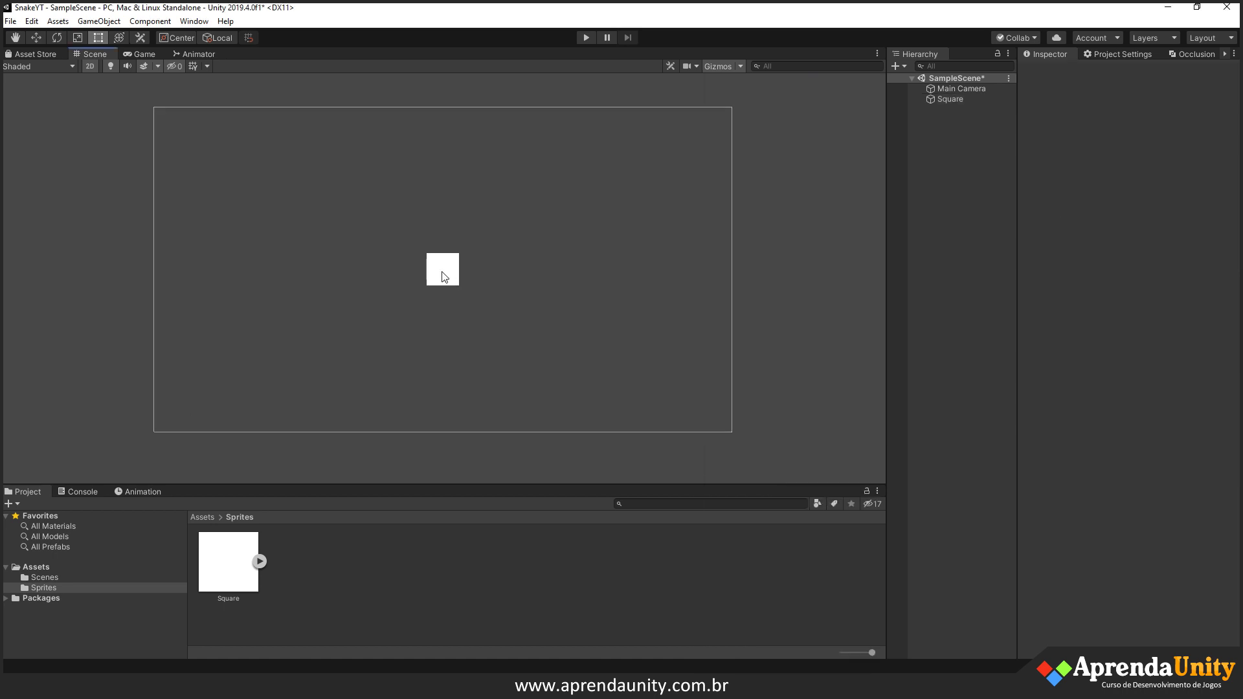
click(444, 276)
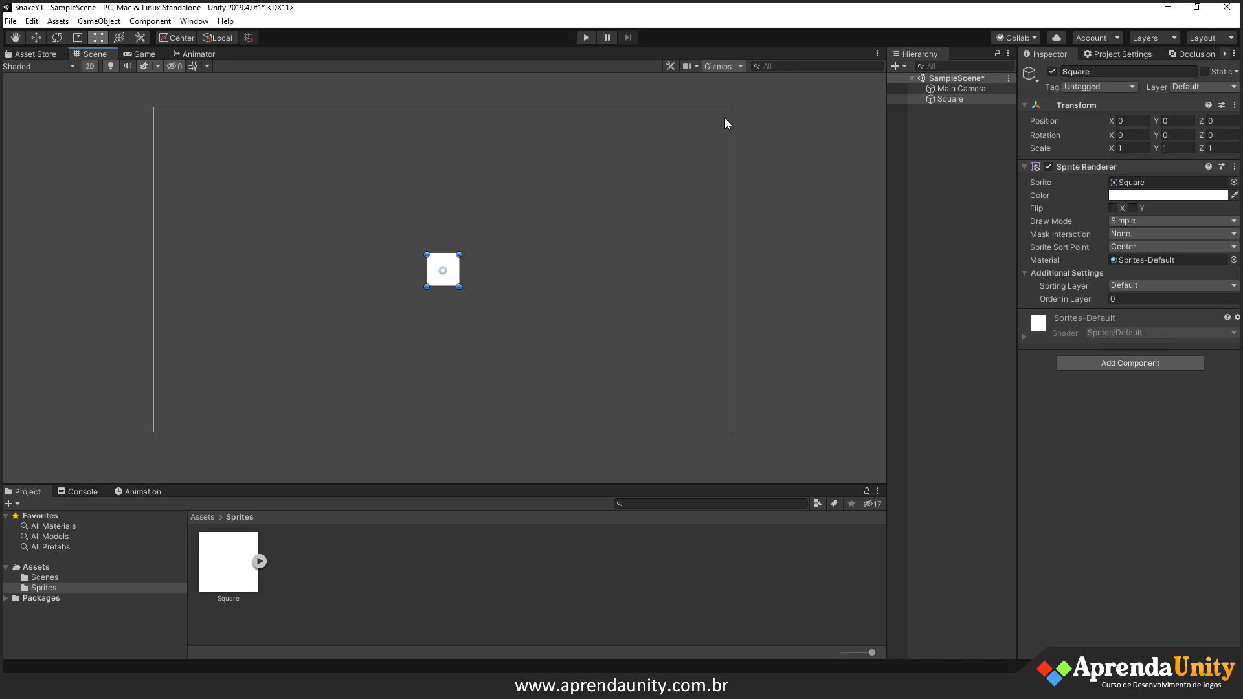
click(960, 89)
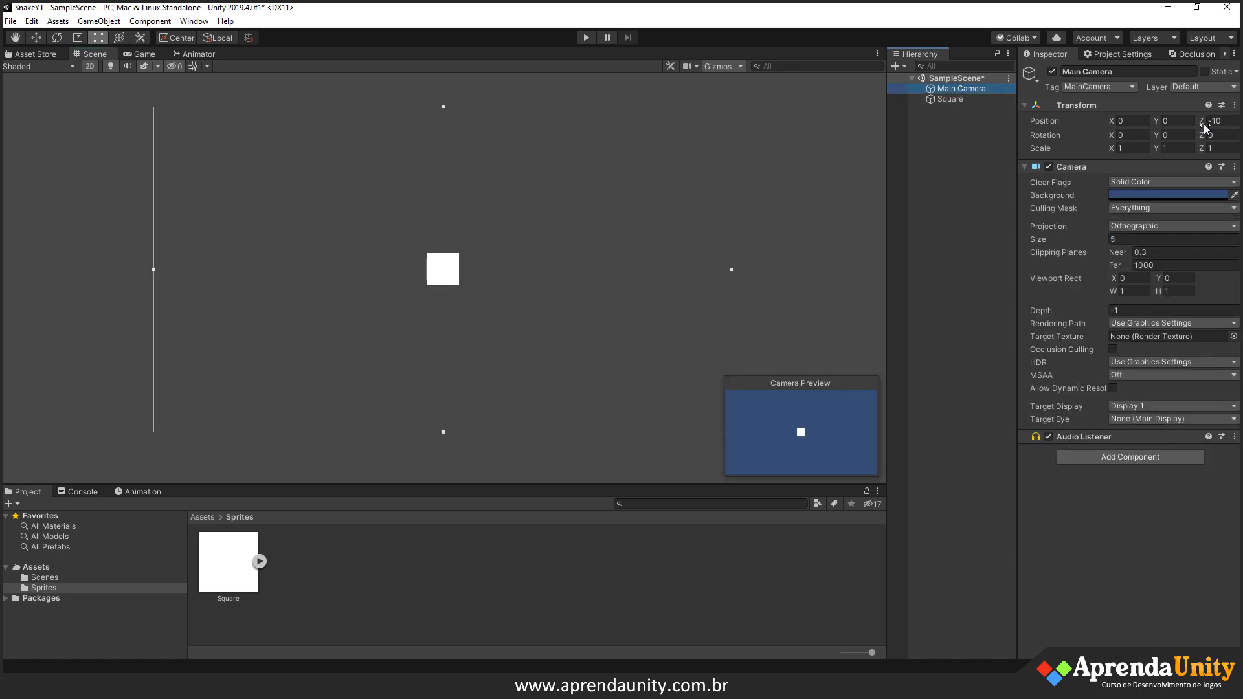
click(960, 99)
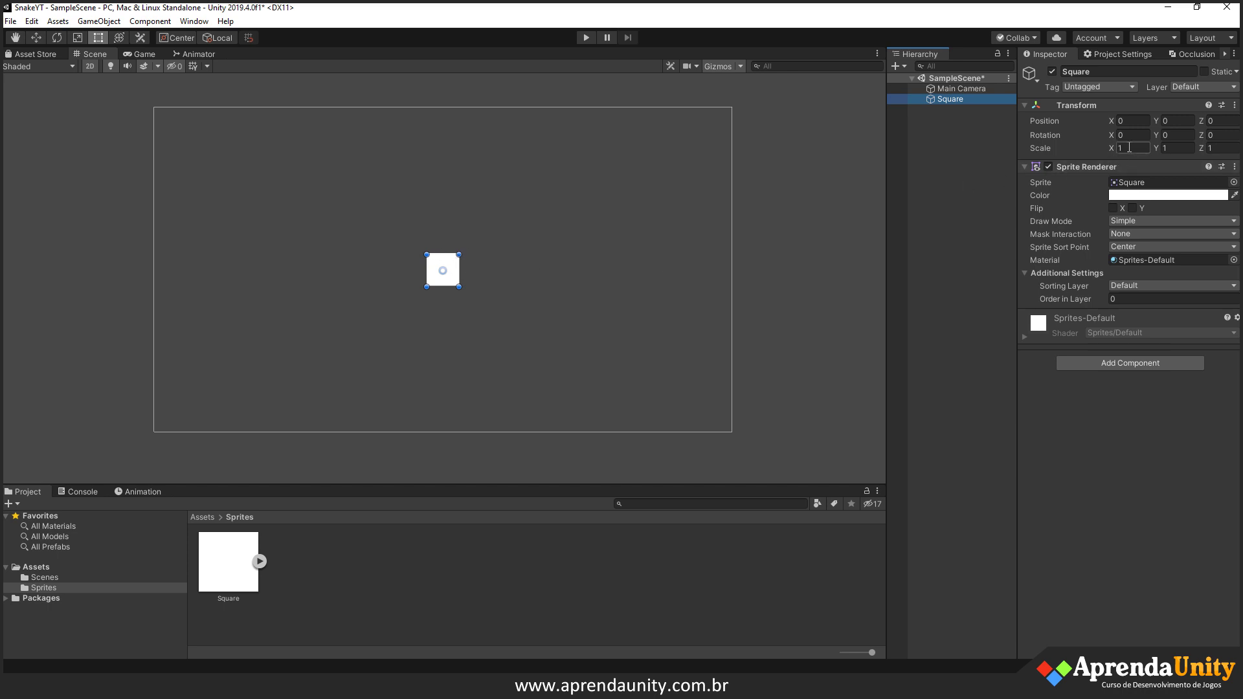
key(BackSpace)
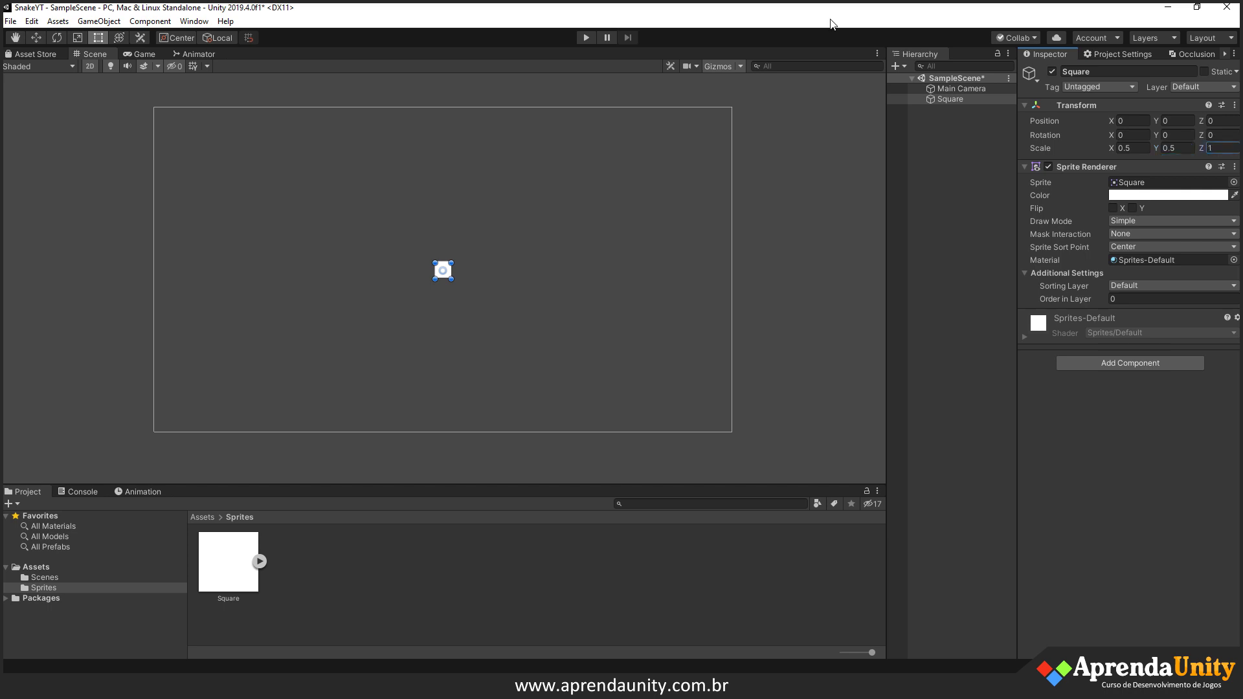
click(551, 241)
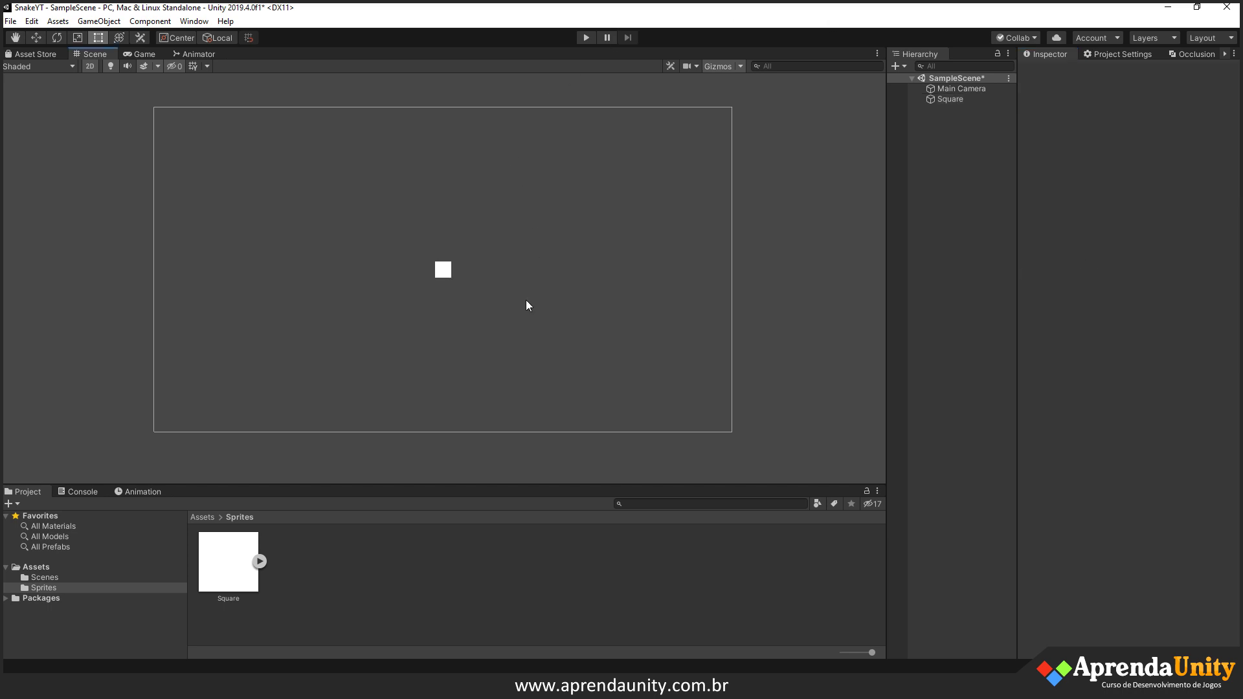
- Rename the Square object to Head
click(944, 101)
text(Head)
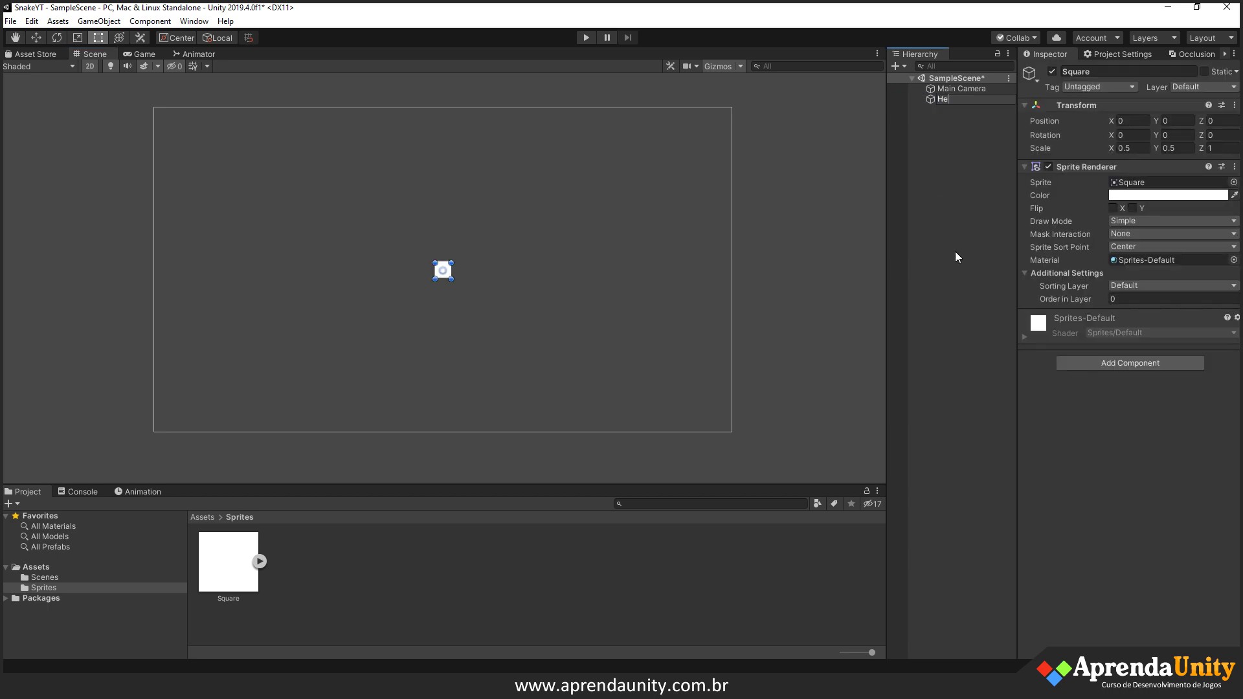
key(Return)
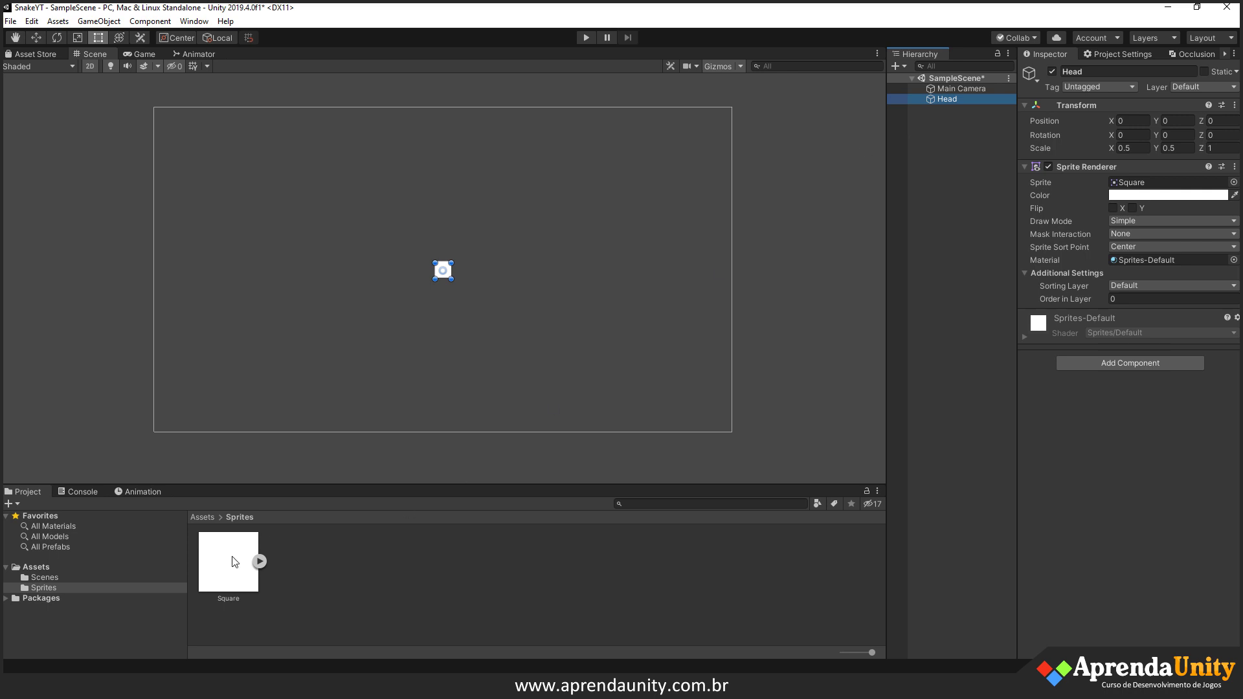
- Add a Square sprite as a child of Head, name it Eye, and colour it black
drag(234, 561, 876, 234)
drag(944, 99, 943, 100)
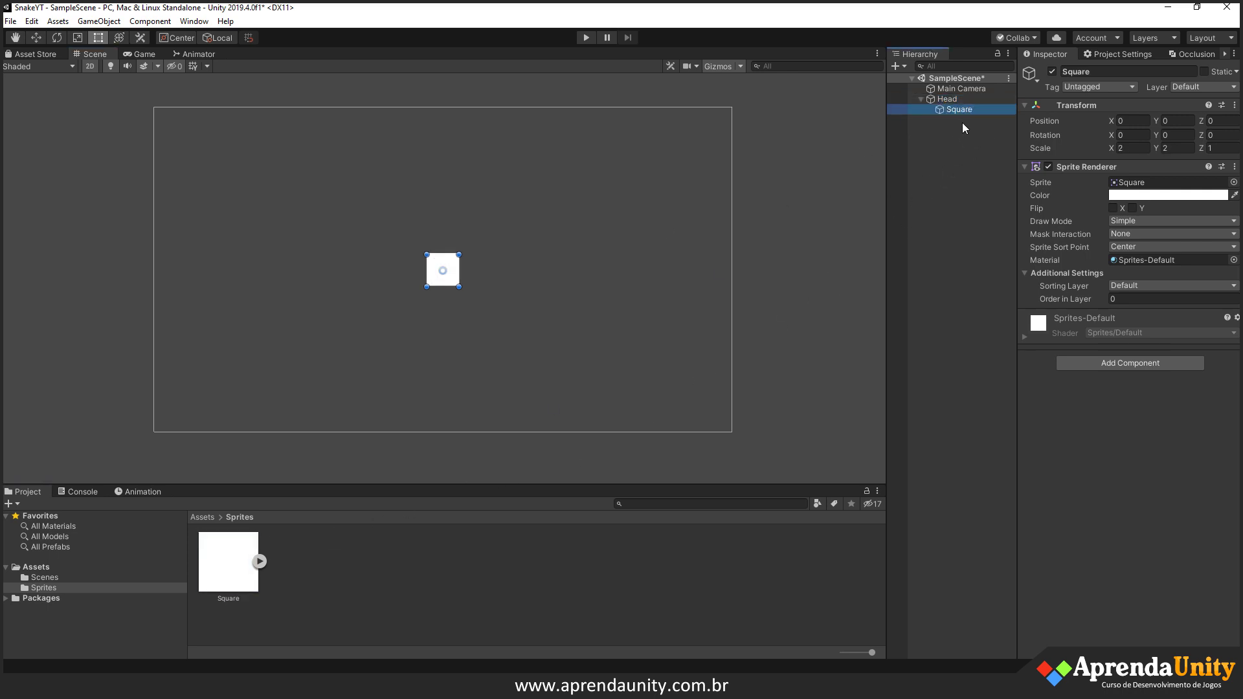
scroll(391, 288, up, 2)
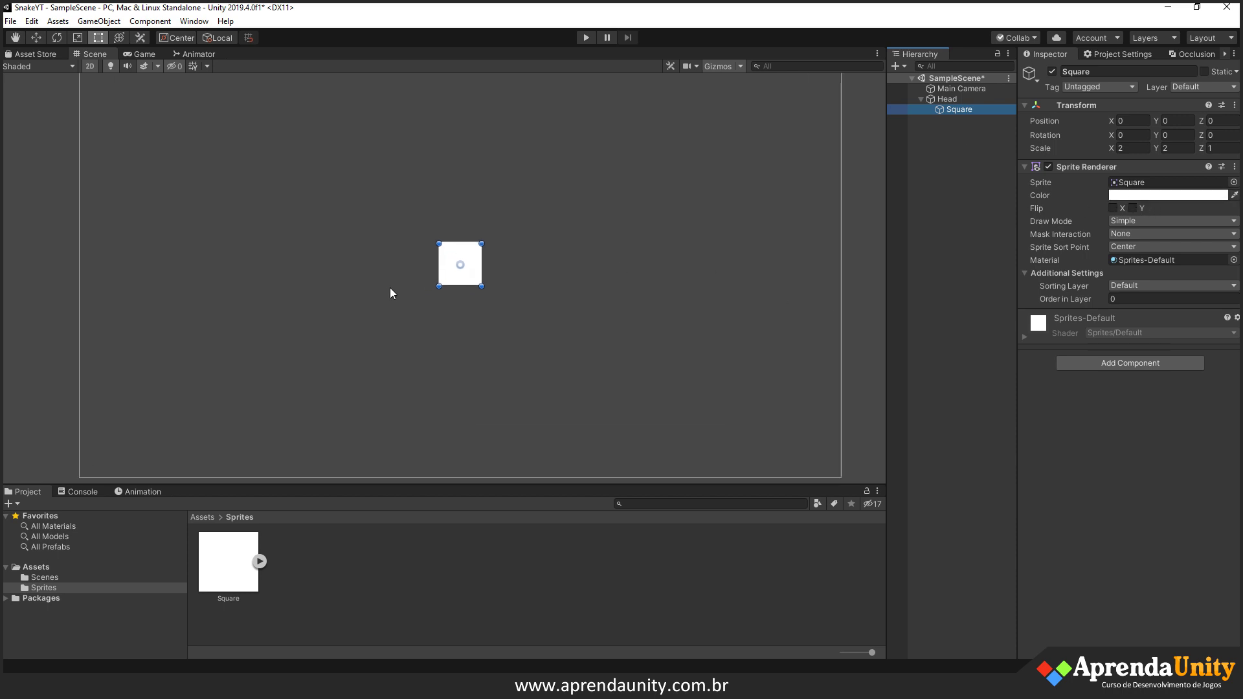
scroll(574, 275, down, 1)
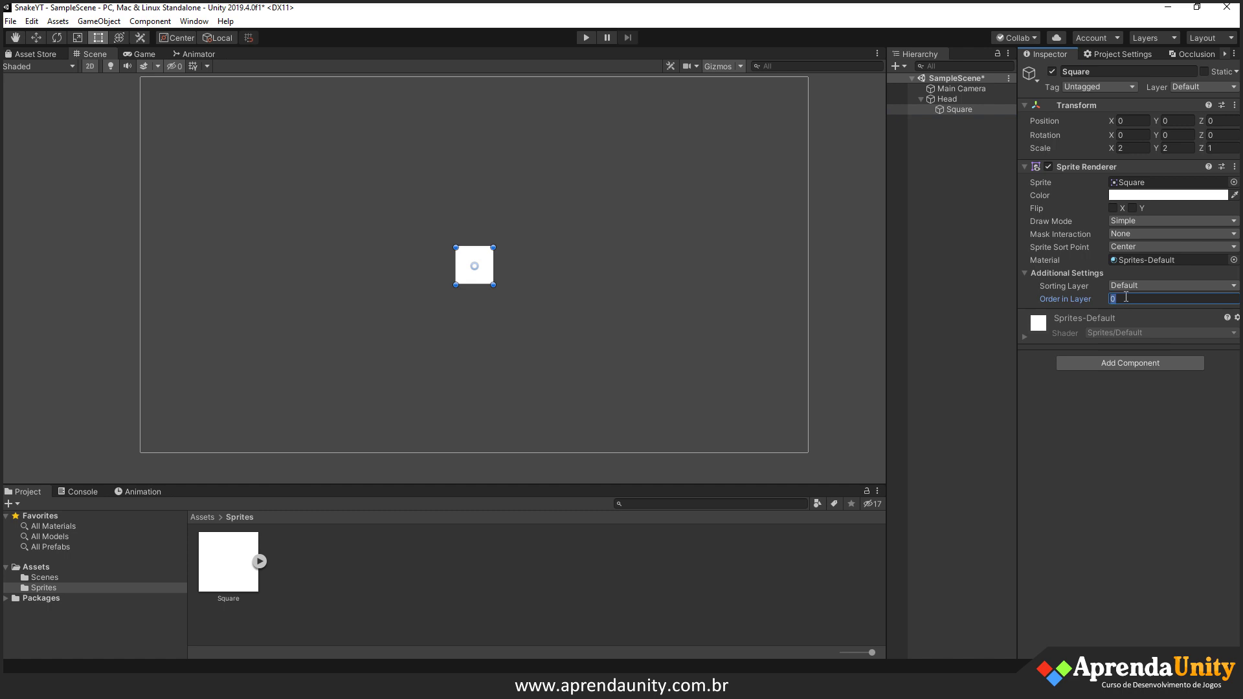
text(1)
click(957, 109)
text(Eye)
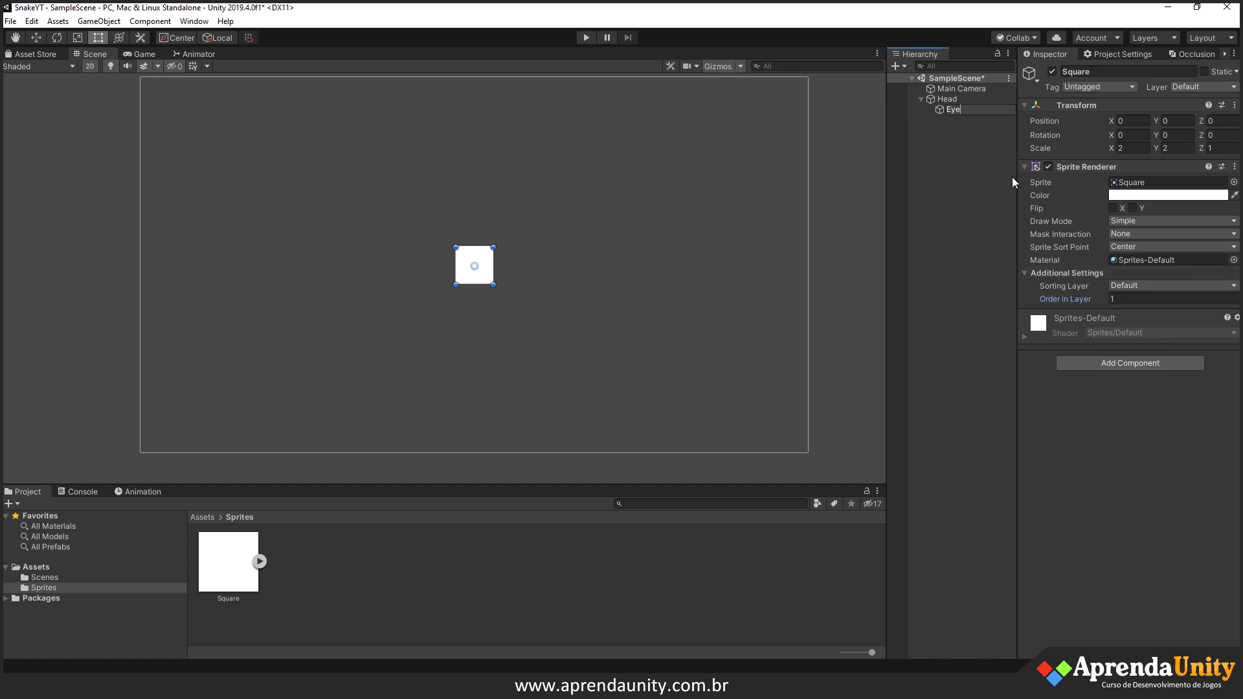
key(Return)
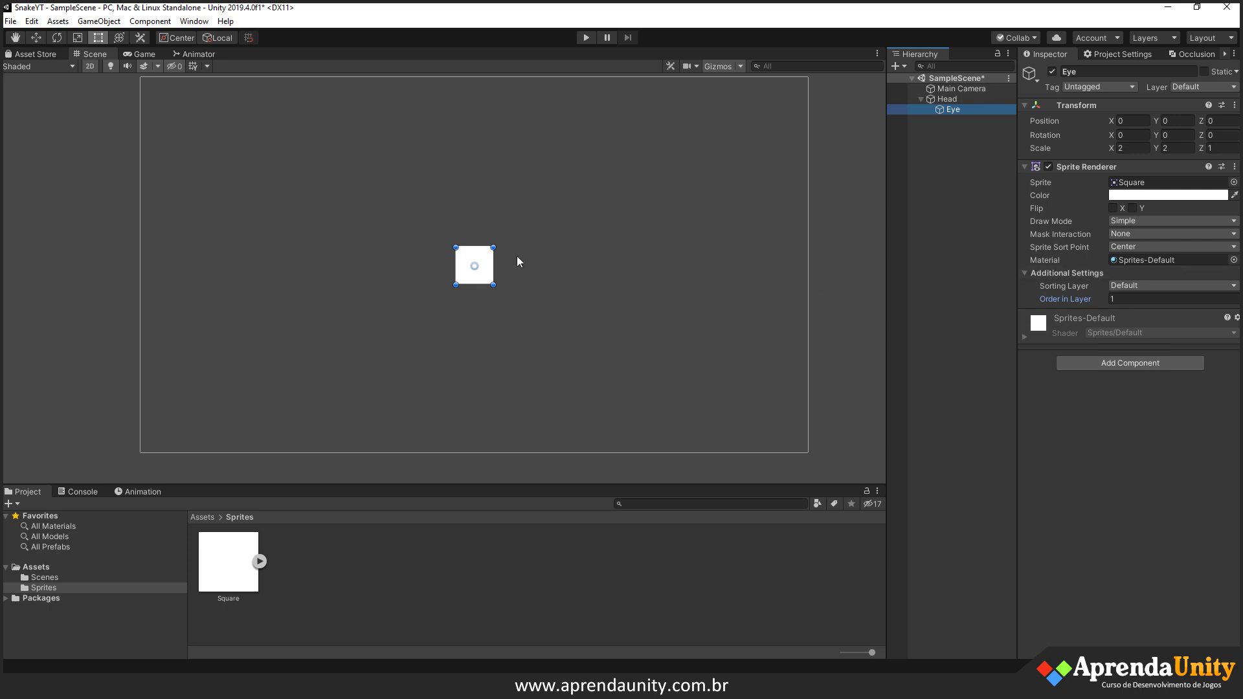
drag(50, 189, 46, 248)
click(149, 102)
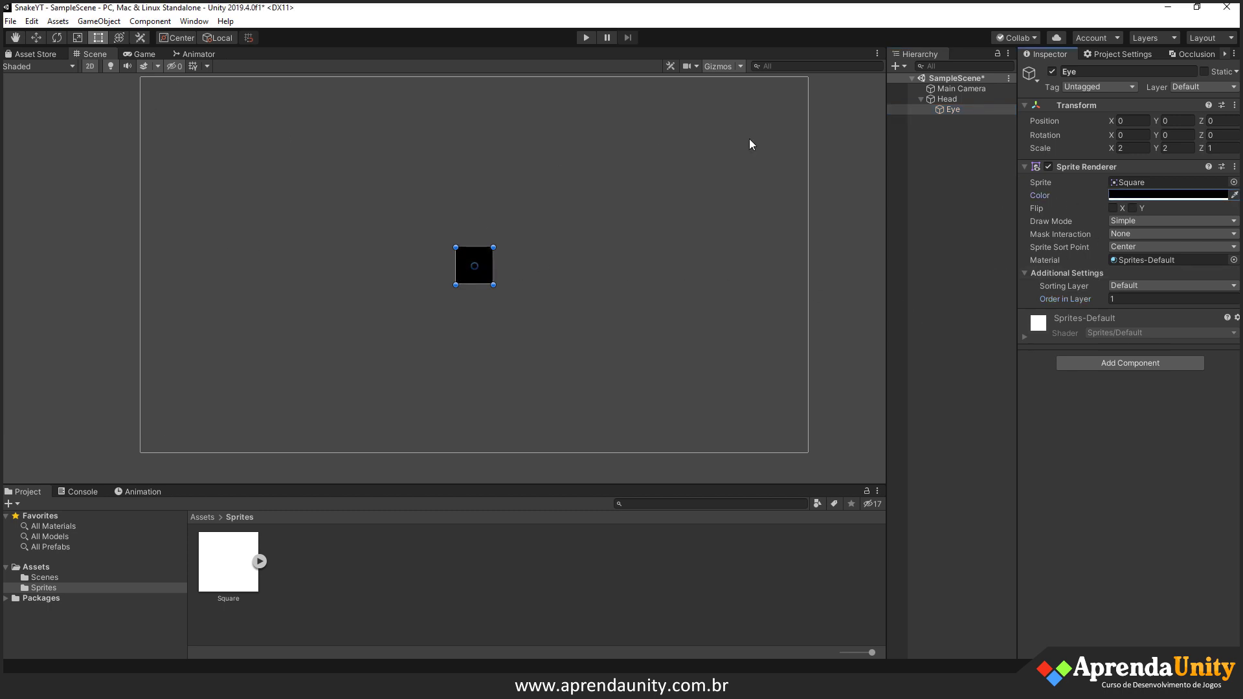
- Set the Eye's scale to 0.2 on X and Y
click(1127, 148)
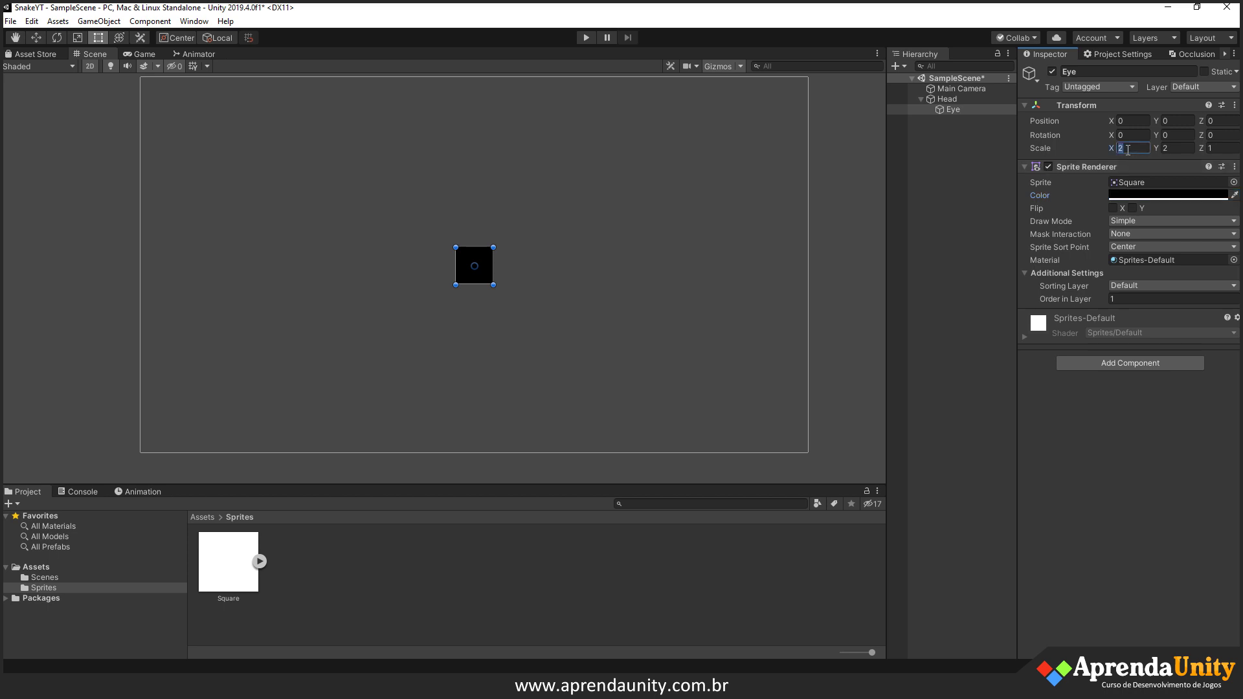
click(946, 99)
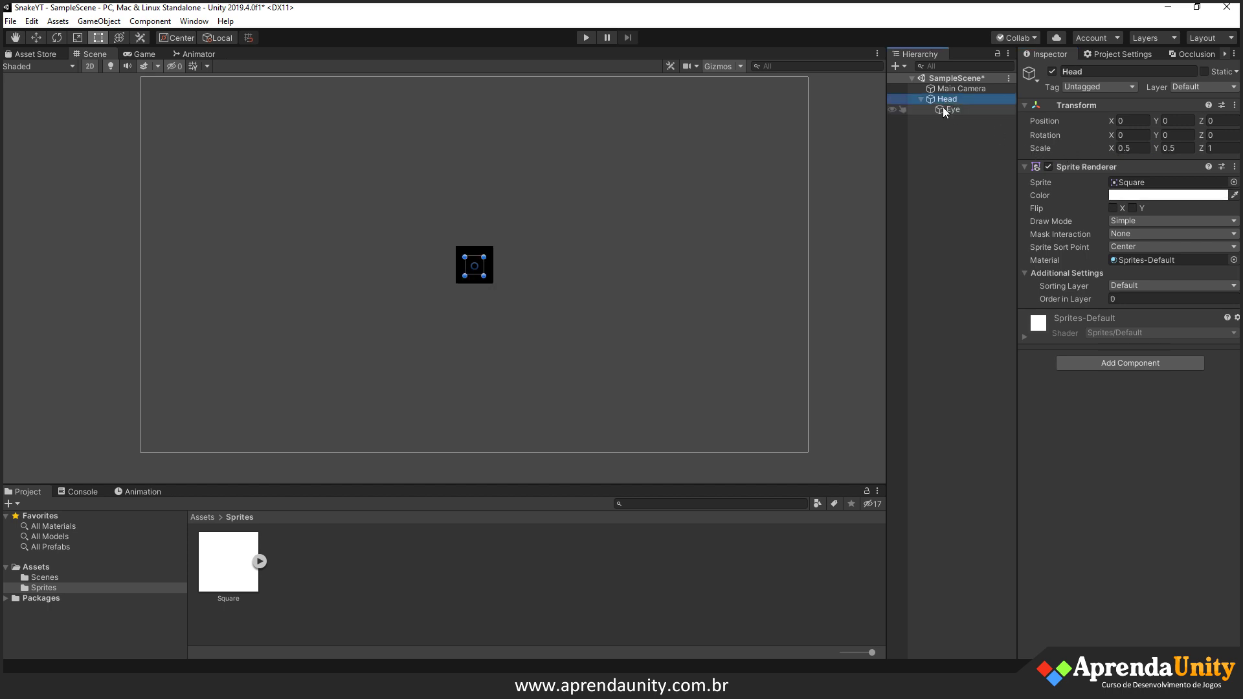
click(947, 108)
click(1123, 146)
text(1)
key(Tab)
text(1)
key(Tab)
click(1122, 148)
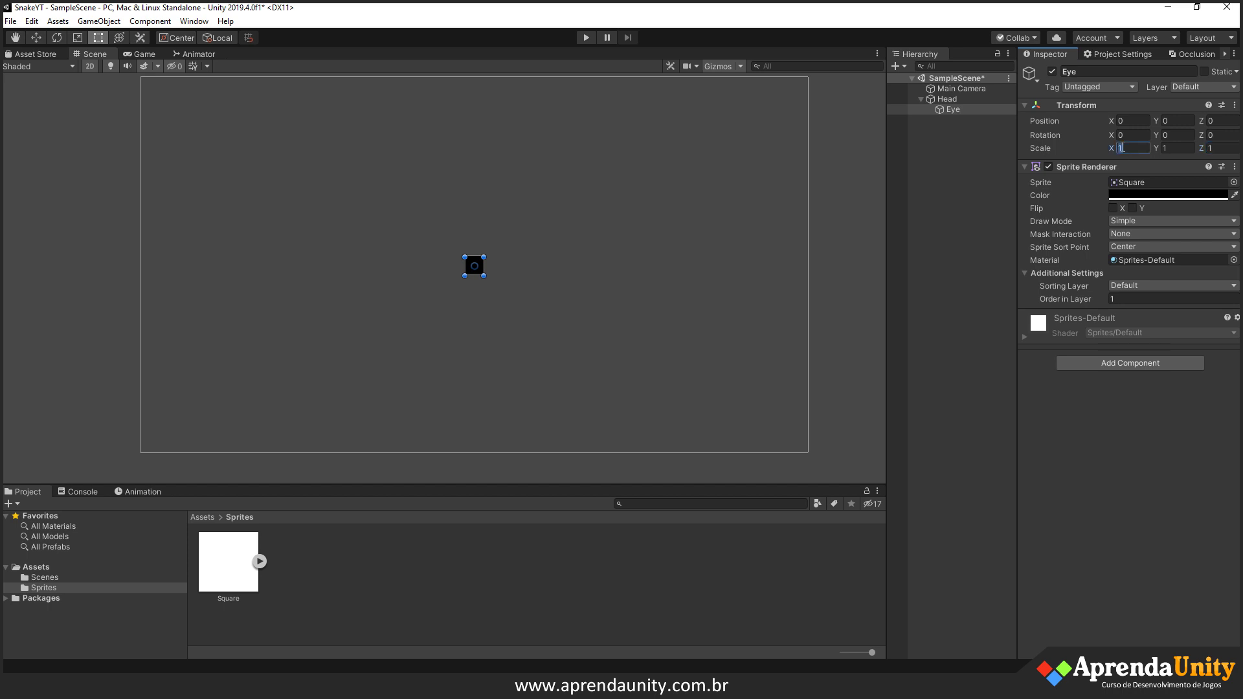
text(0.2)
key(Tab)
text(.2)
click(1124, 147)
text(0.3)
key(shift+Left)
- Position the Eye at X -0.2, Y 0.2 on Head's upper-left
double_click(950, 110)
scroll(674, 206, down, 3)
scroll(660, 212, down, 3)
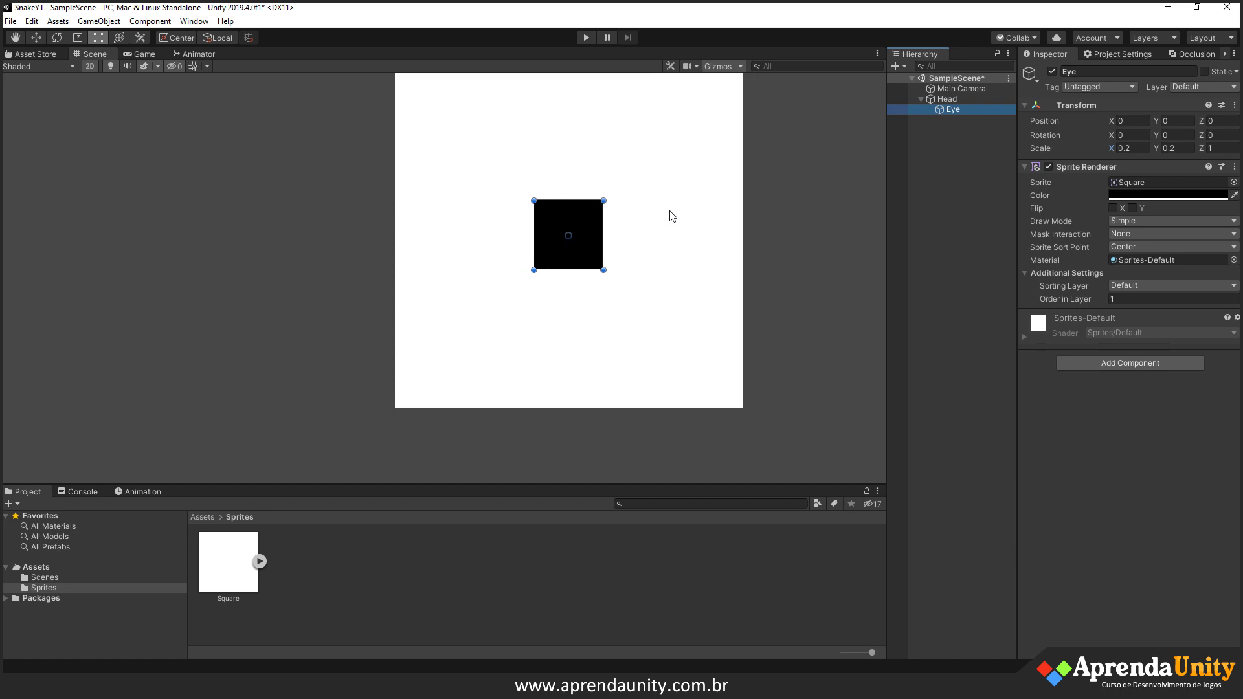
scroll(686, 212, down, 1)
middle_drag(700, 211, 615, 243)
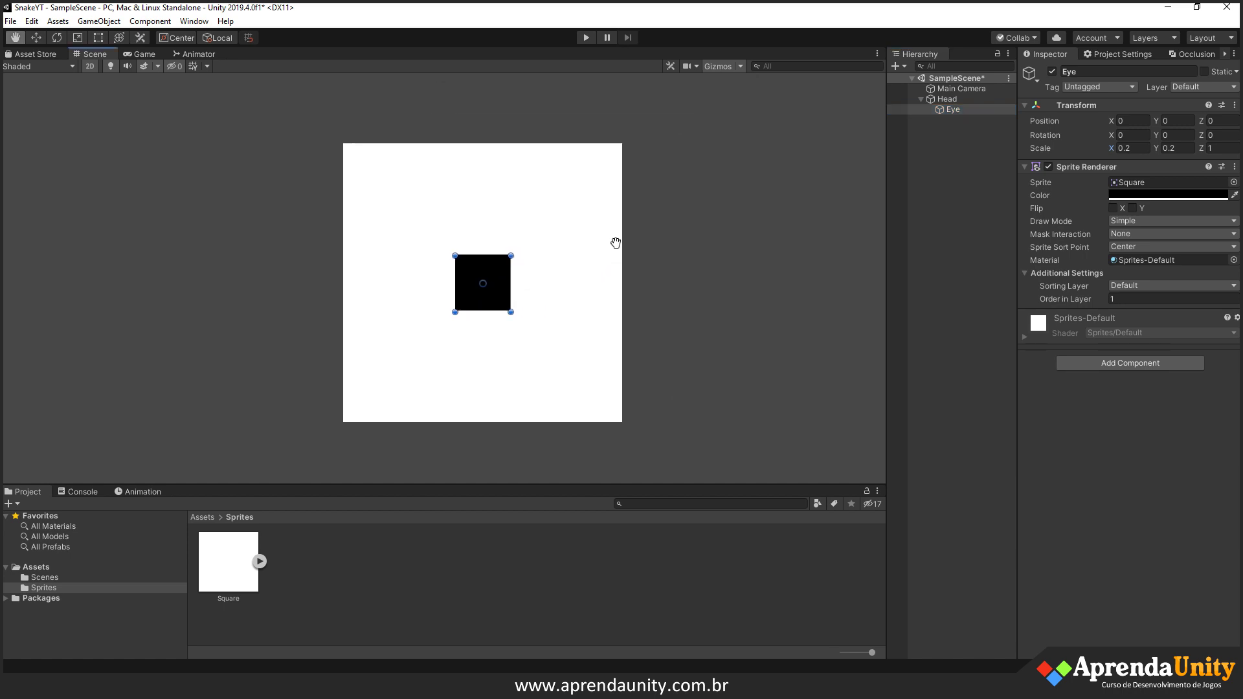
click(36, 38)
drag(496, 280, 418, 200)
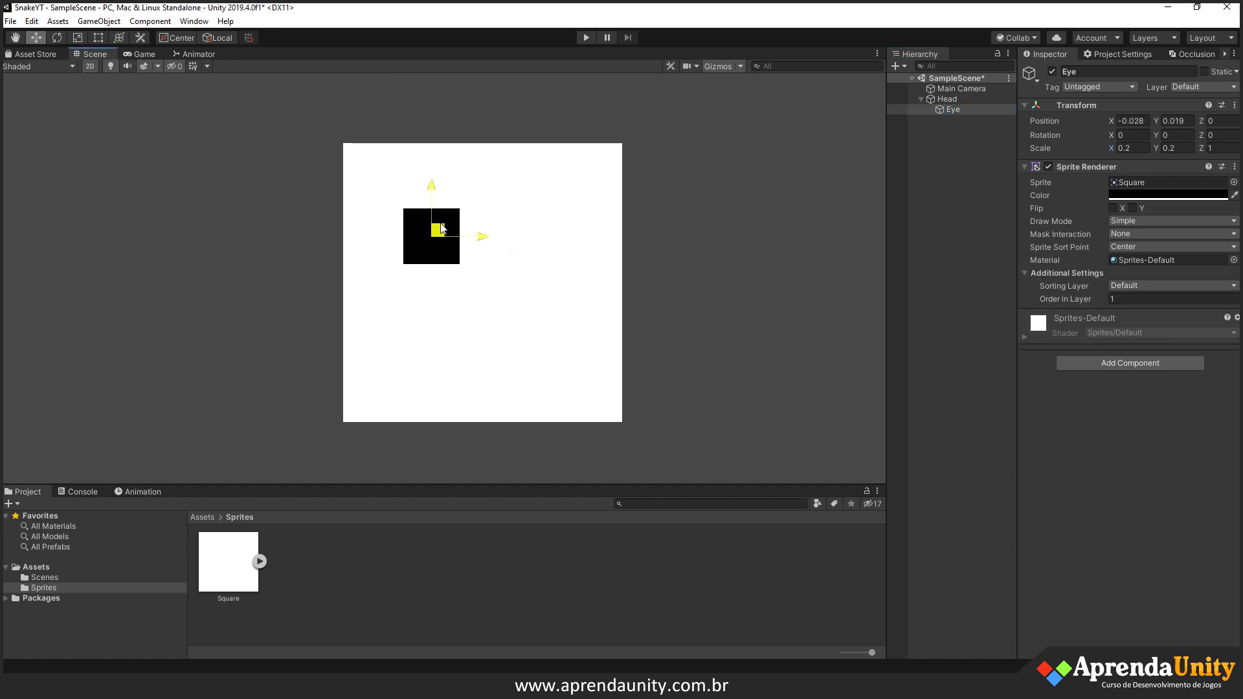
drag(419, 202, 419, 202)
click(1141, 121)
text(-0)
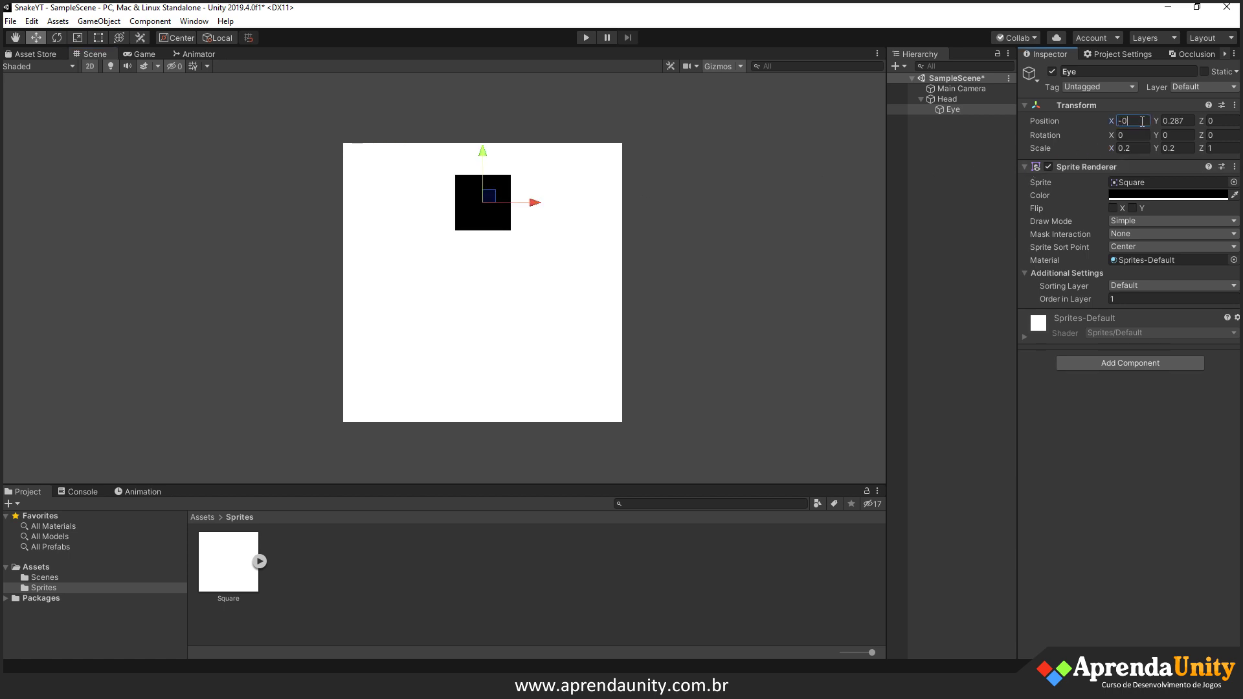
text(.2)
key(Tab)
text(0)
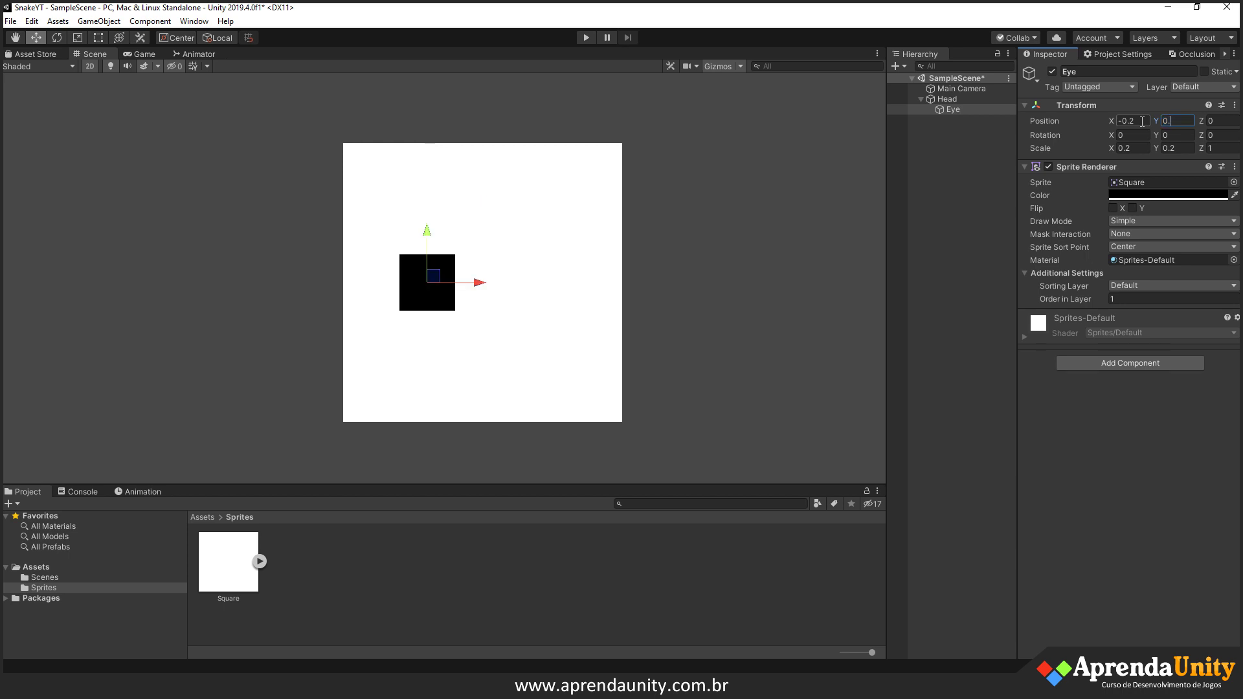
text(.2)
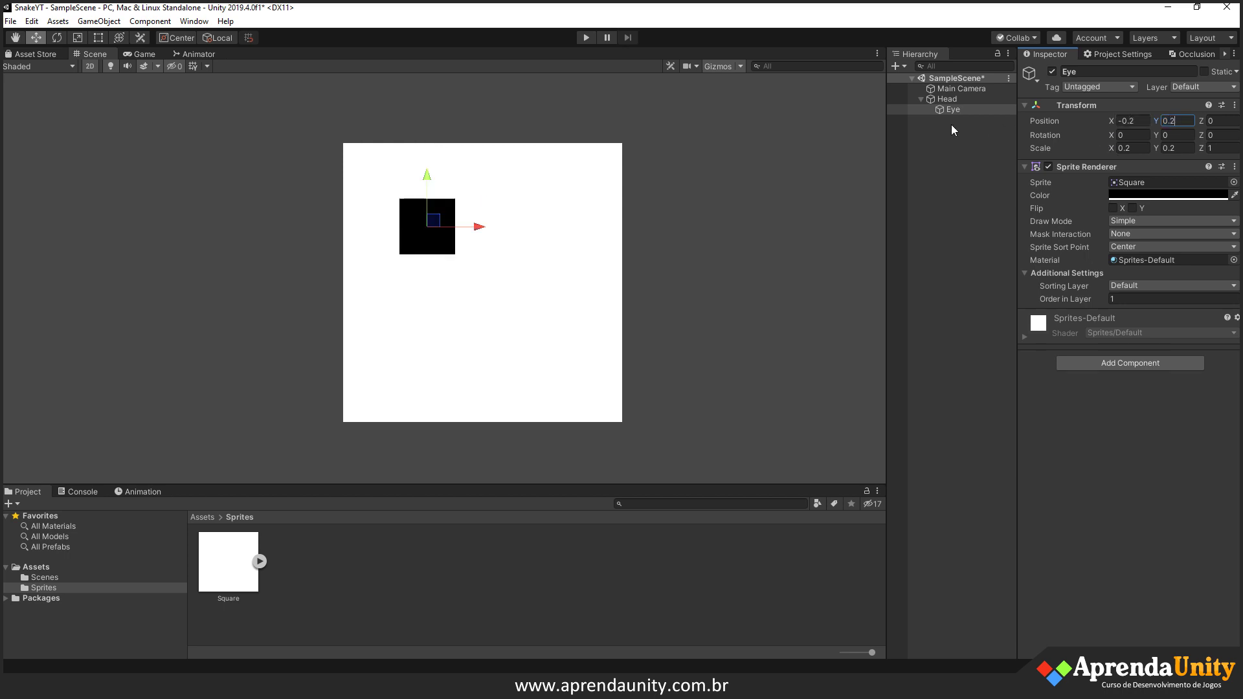
click(961, 109)
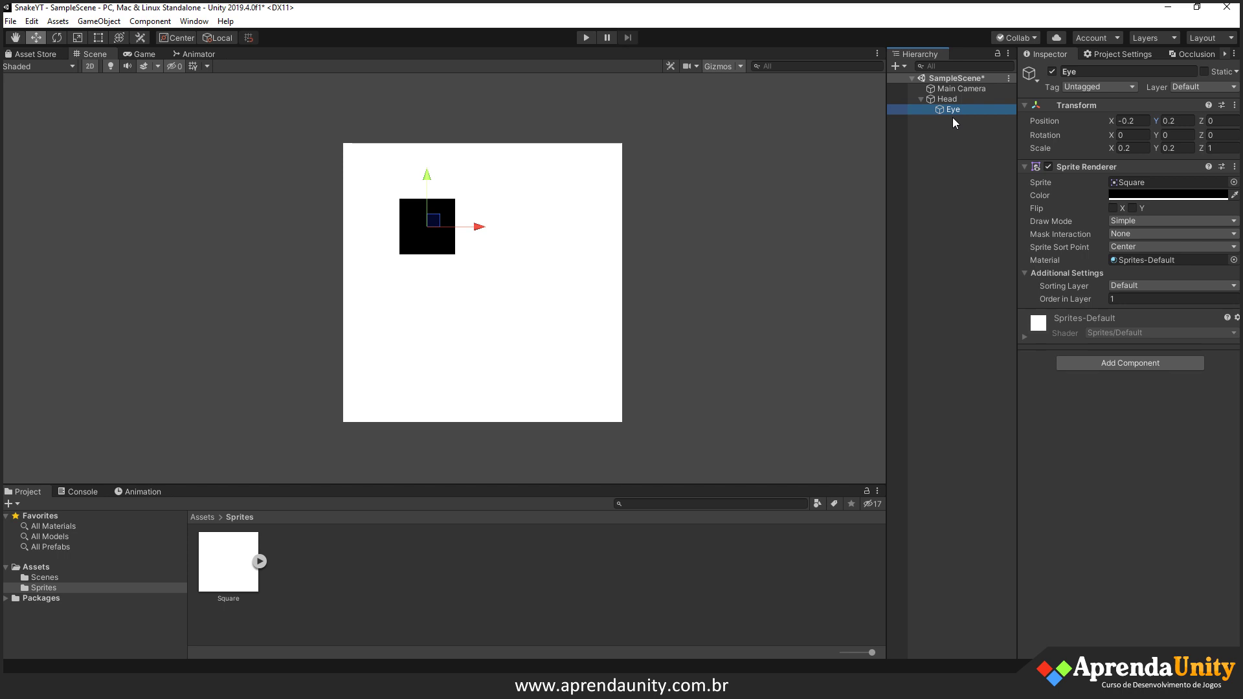
- Duplicate the Eye, set the copy's Y to -0.2, and rename it Eye
key(ctrl+d)
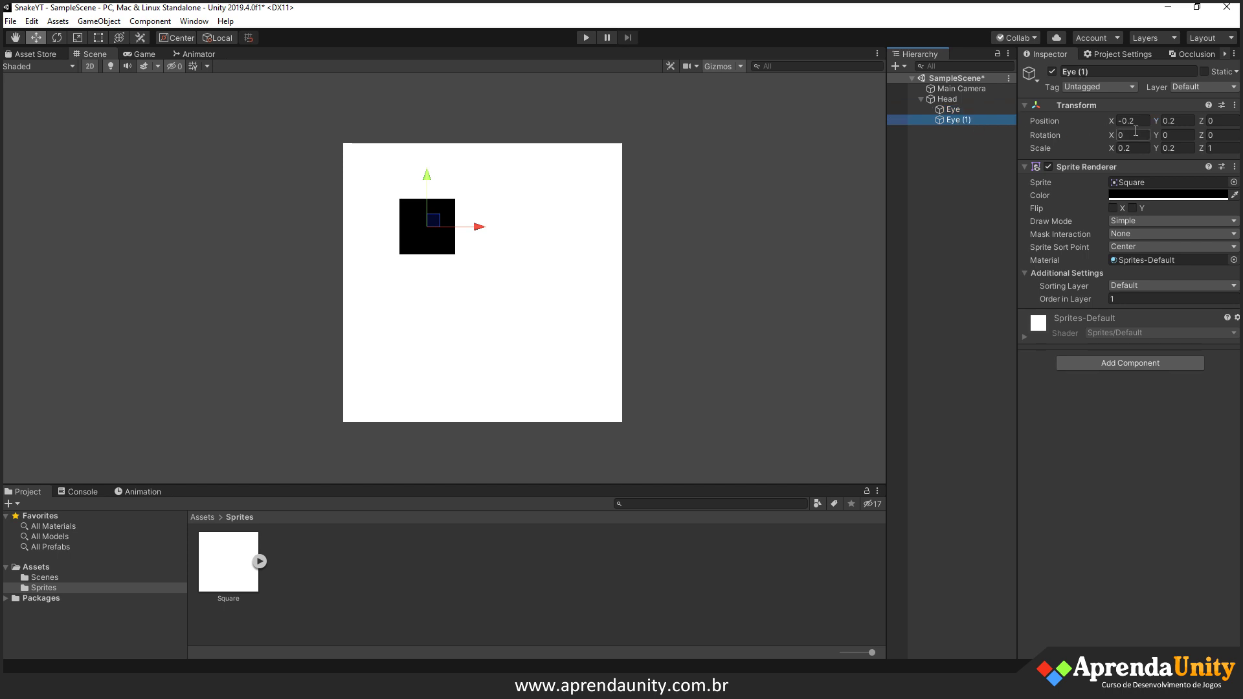
click(1168, 123)
double_click(1182, 121)
key(Home)
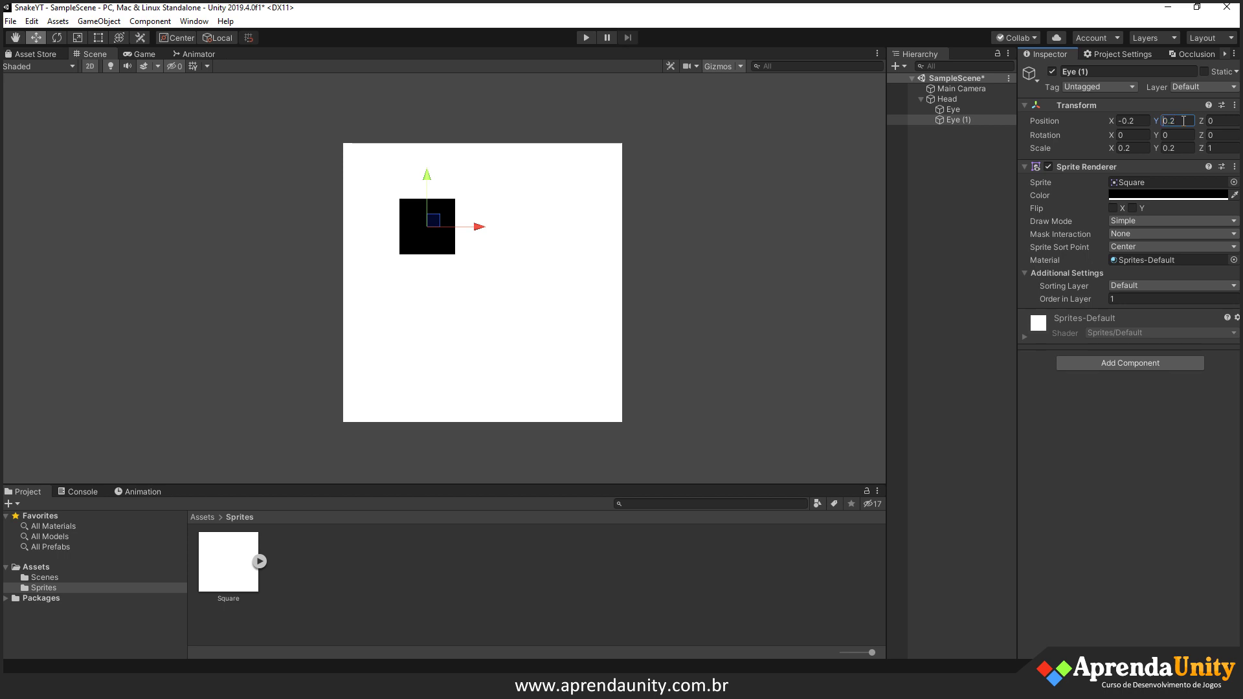
text(-)
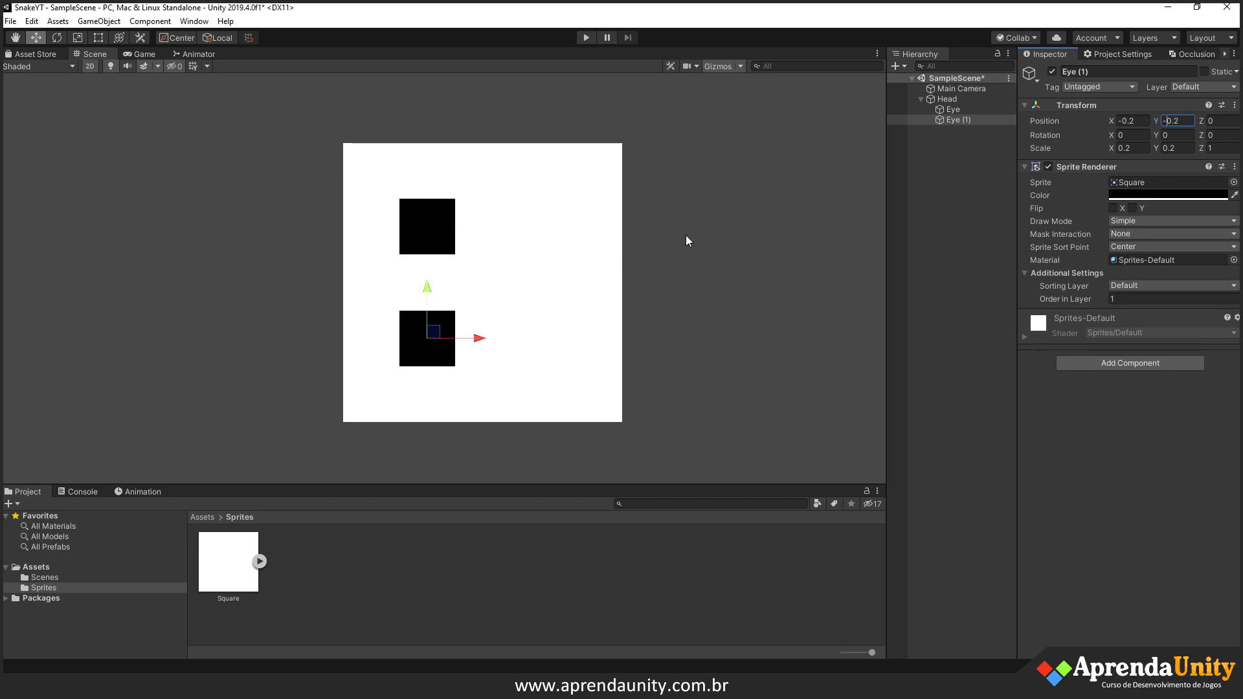
click(941, 203)
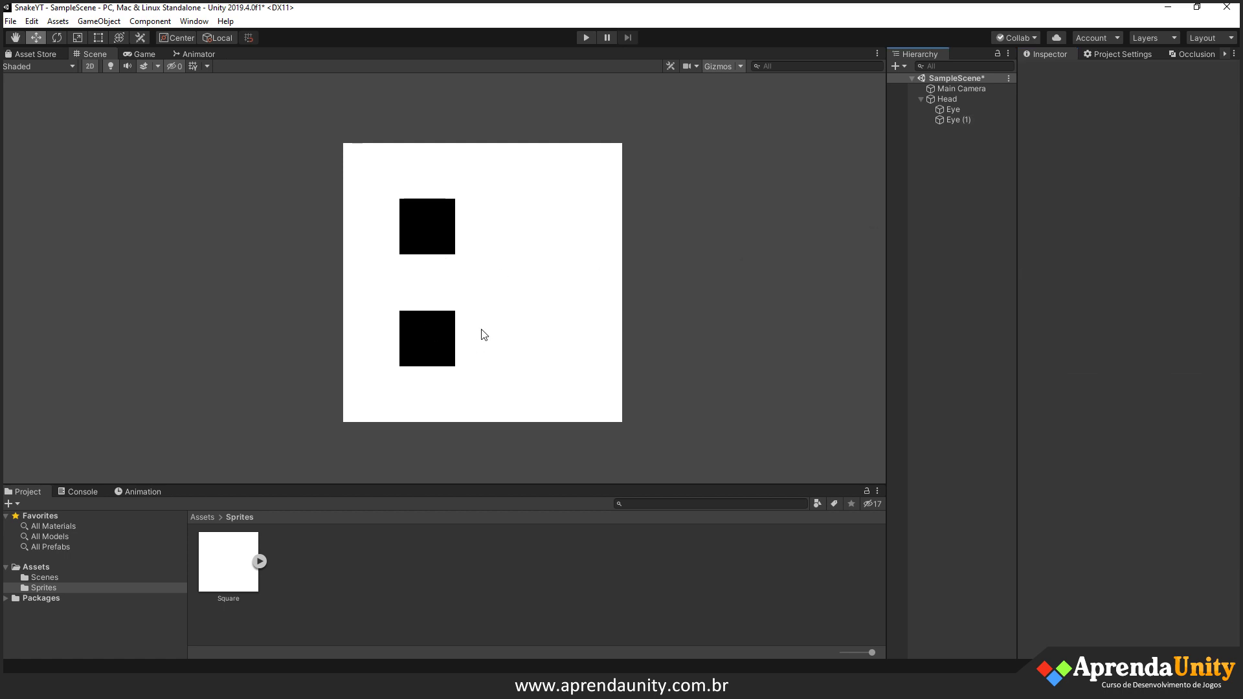
click(956, 120)
key(F2)
text(Eye)
key(Return)
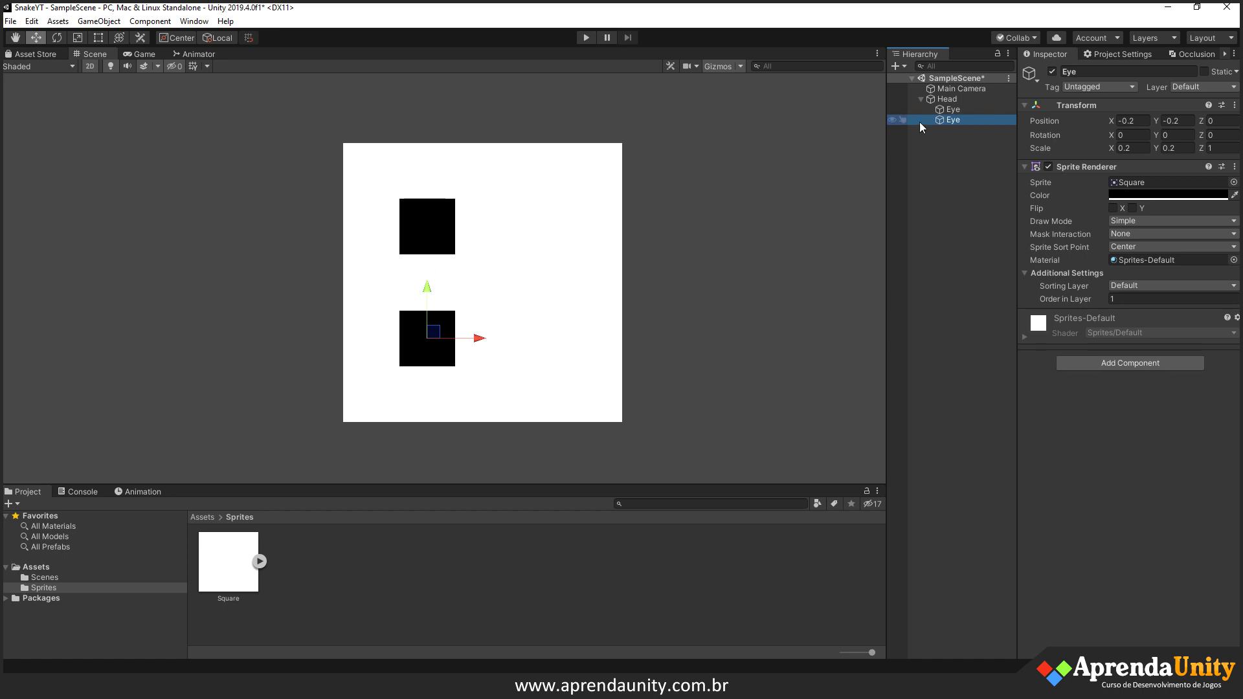
click(945, 103)
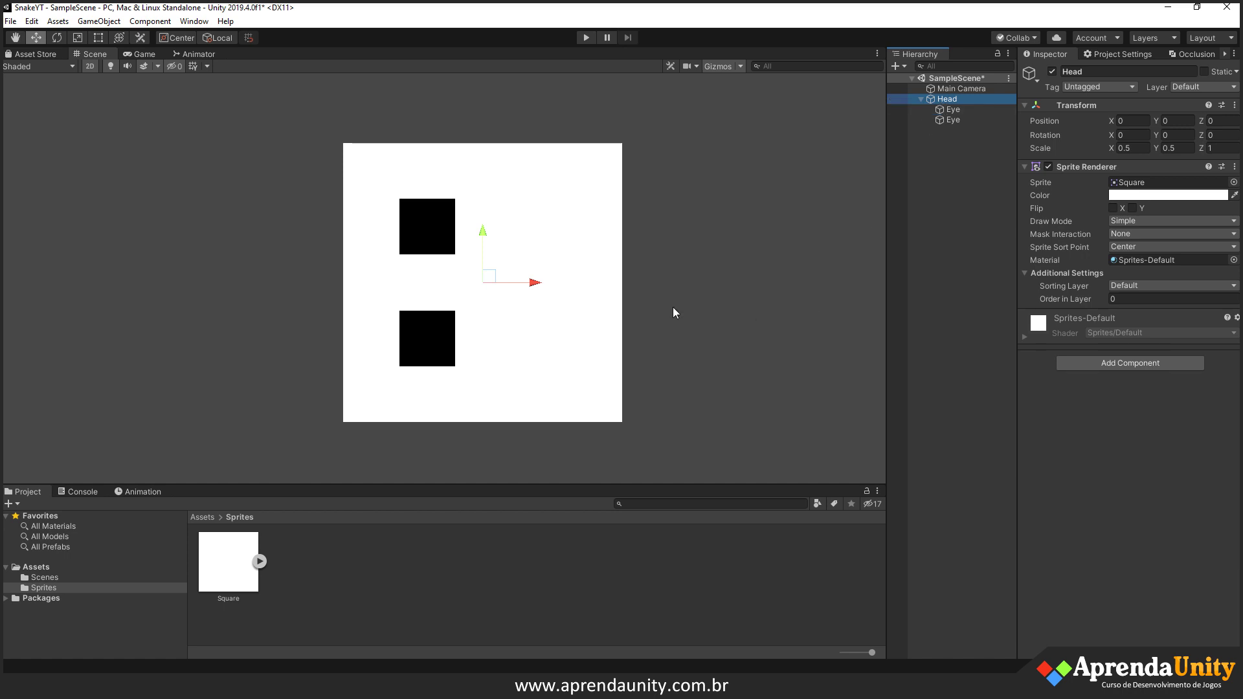
- Add a Rigidbody 2D to Head with Gravity Scale 0
click(1126, 363)
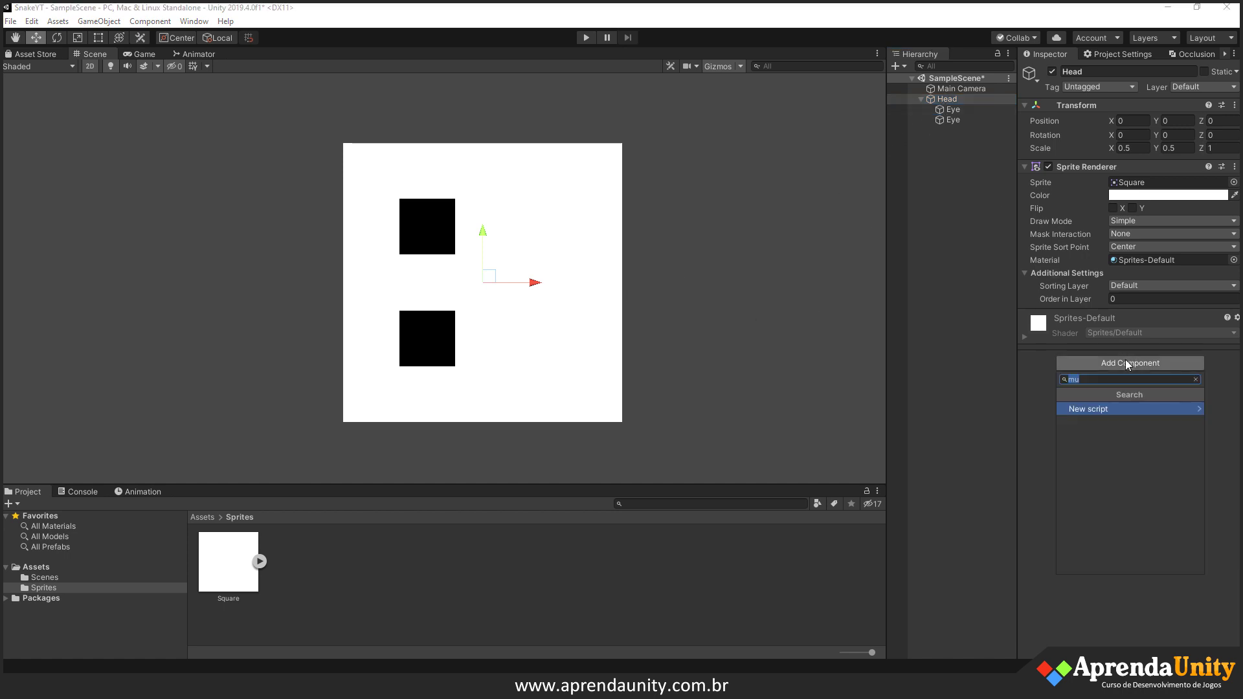
text(rig)
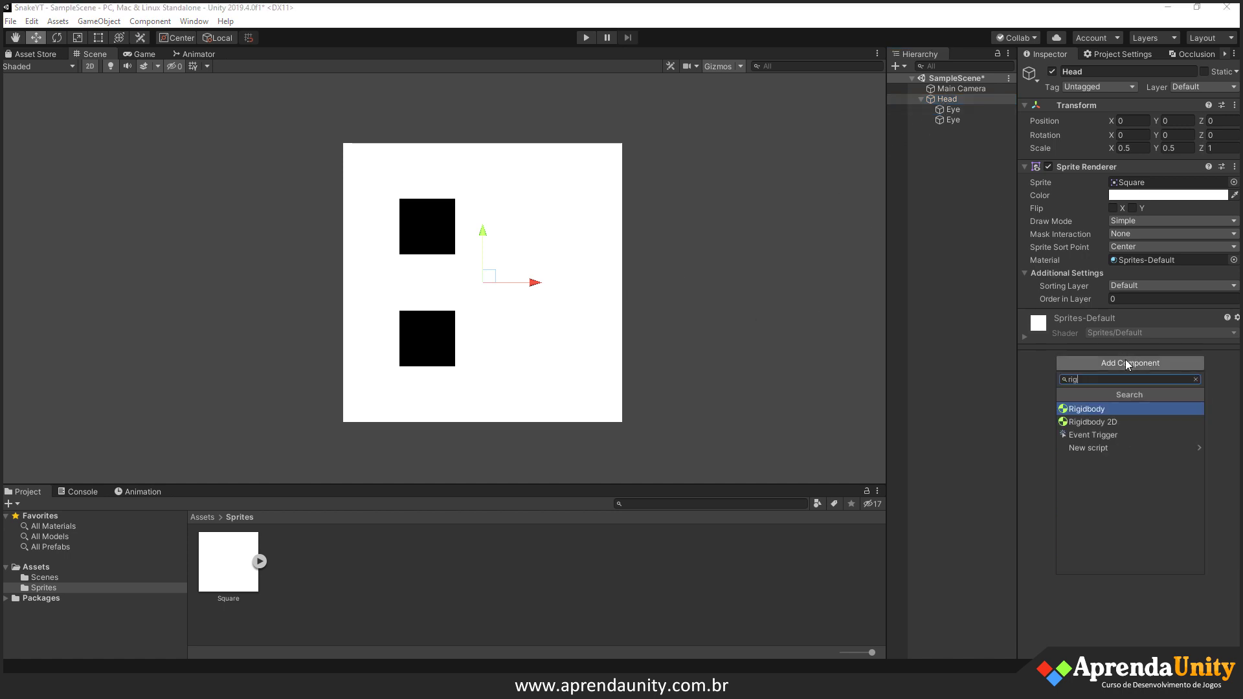
key(BackSpace)
key(BackSpace)
key(BackSpace)
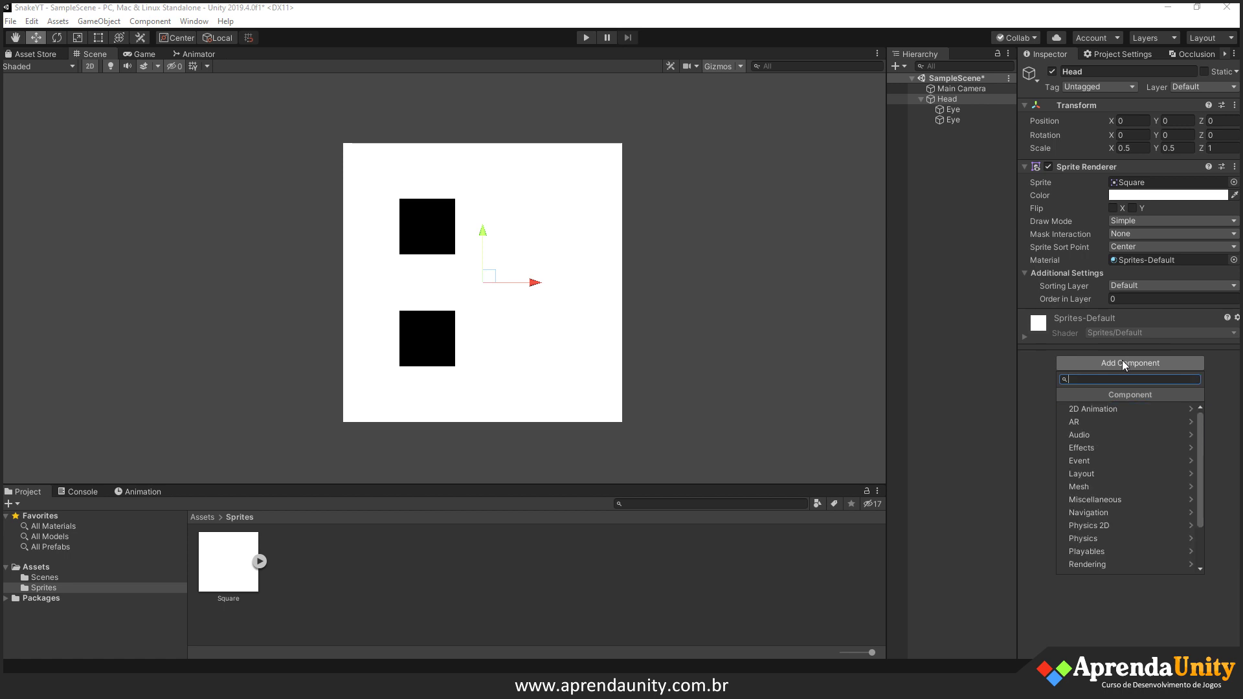
text(rig)
key(Down)
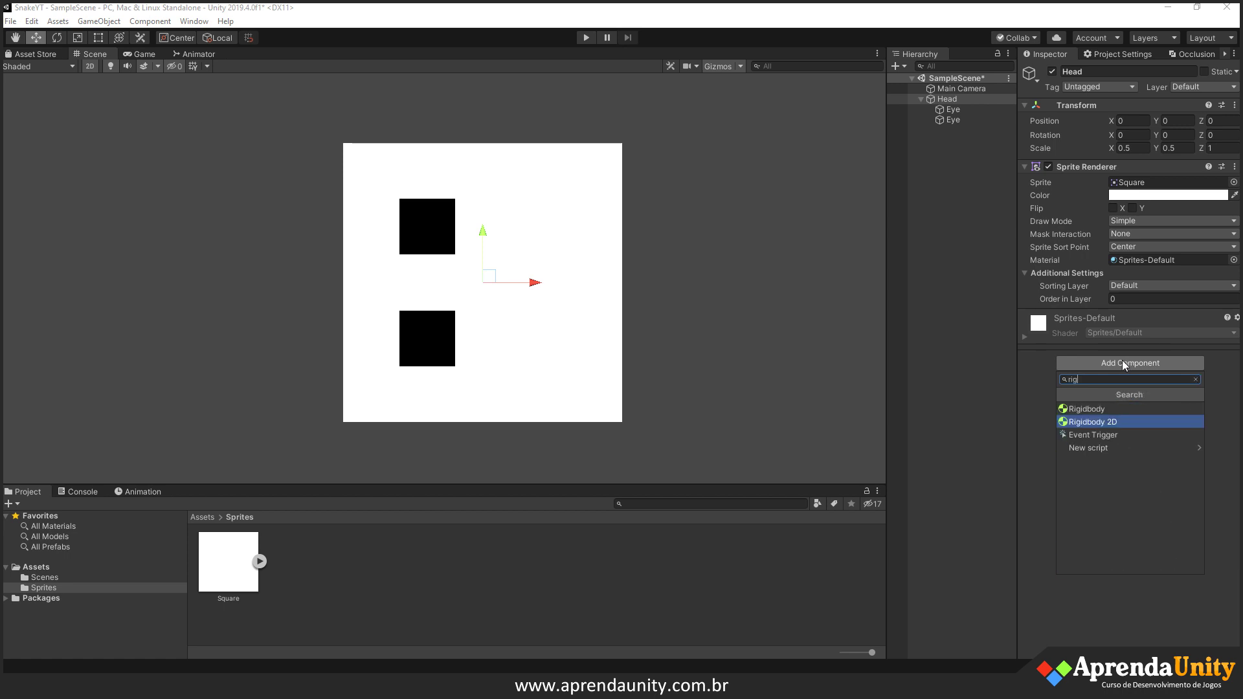
key(Return)
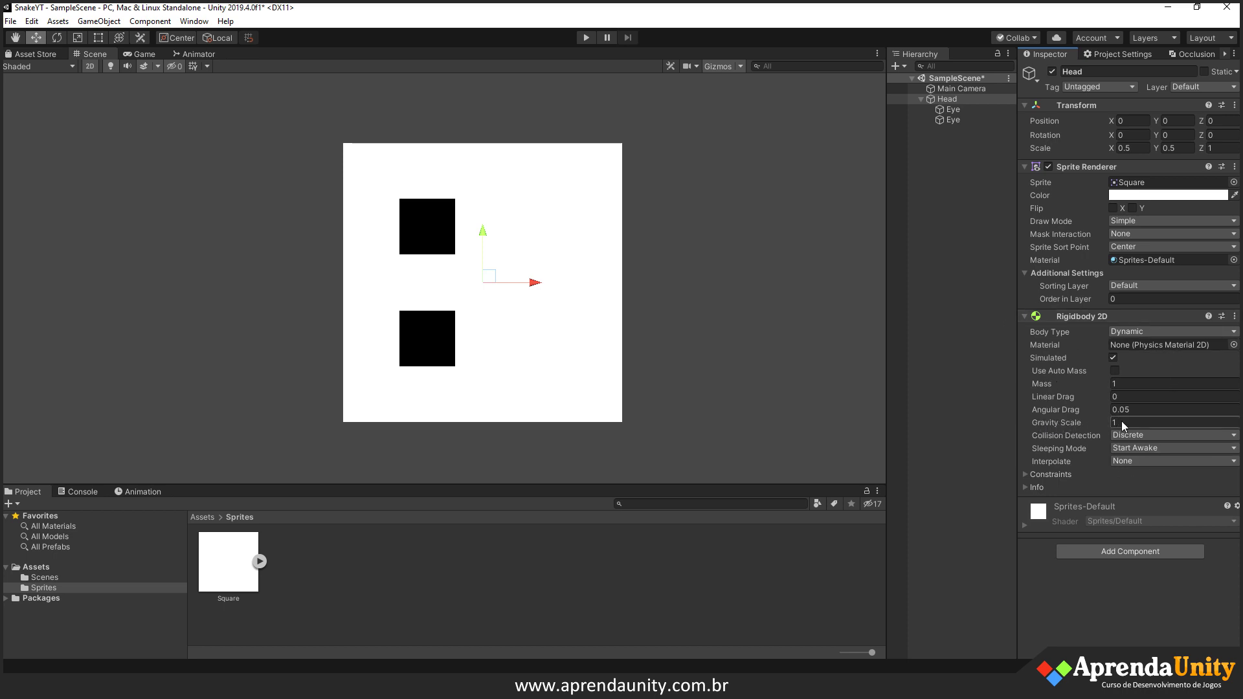
text(0)
click(1027, 320)
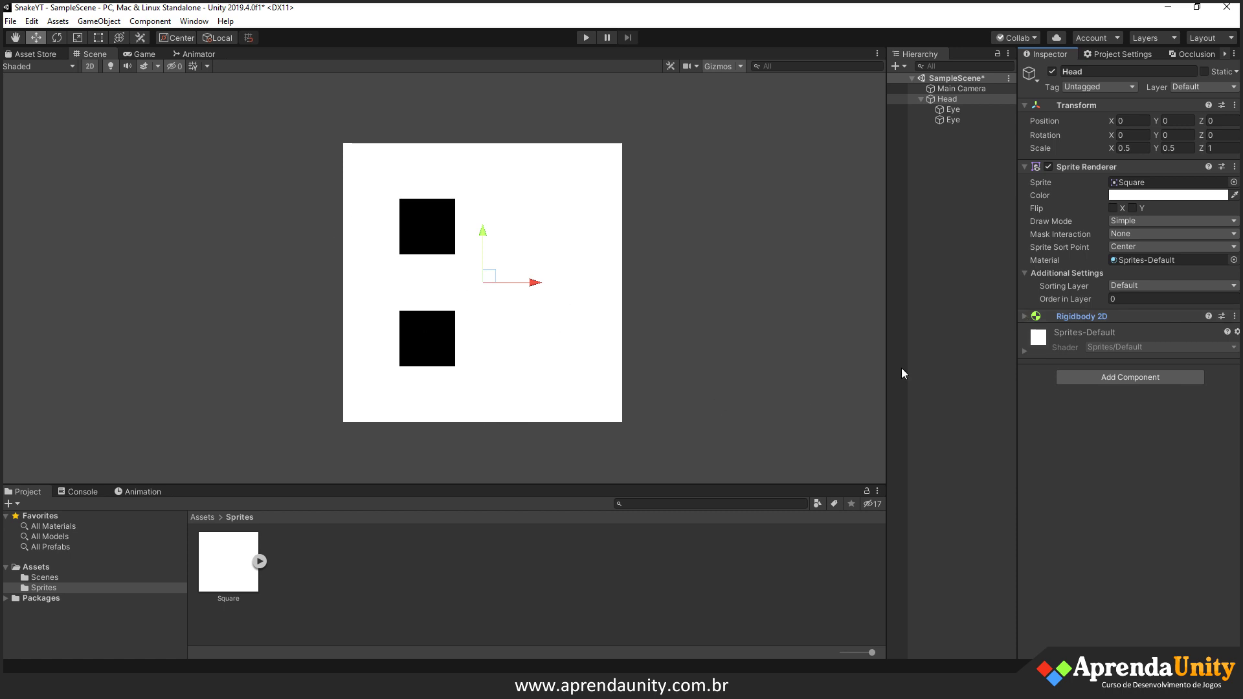
- Add a Box Collider 2D to Head and enter Edit Collider mode
click(1092, 382)
text(bo)
key(Return)
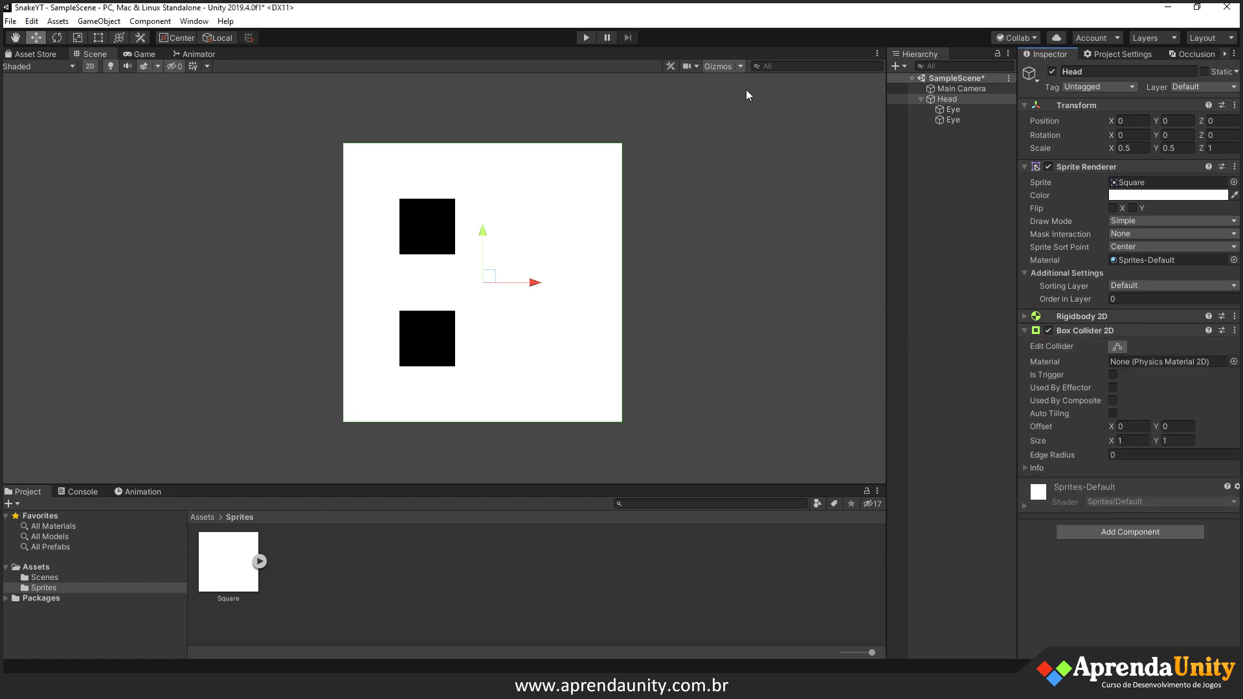
click(1117, 347)
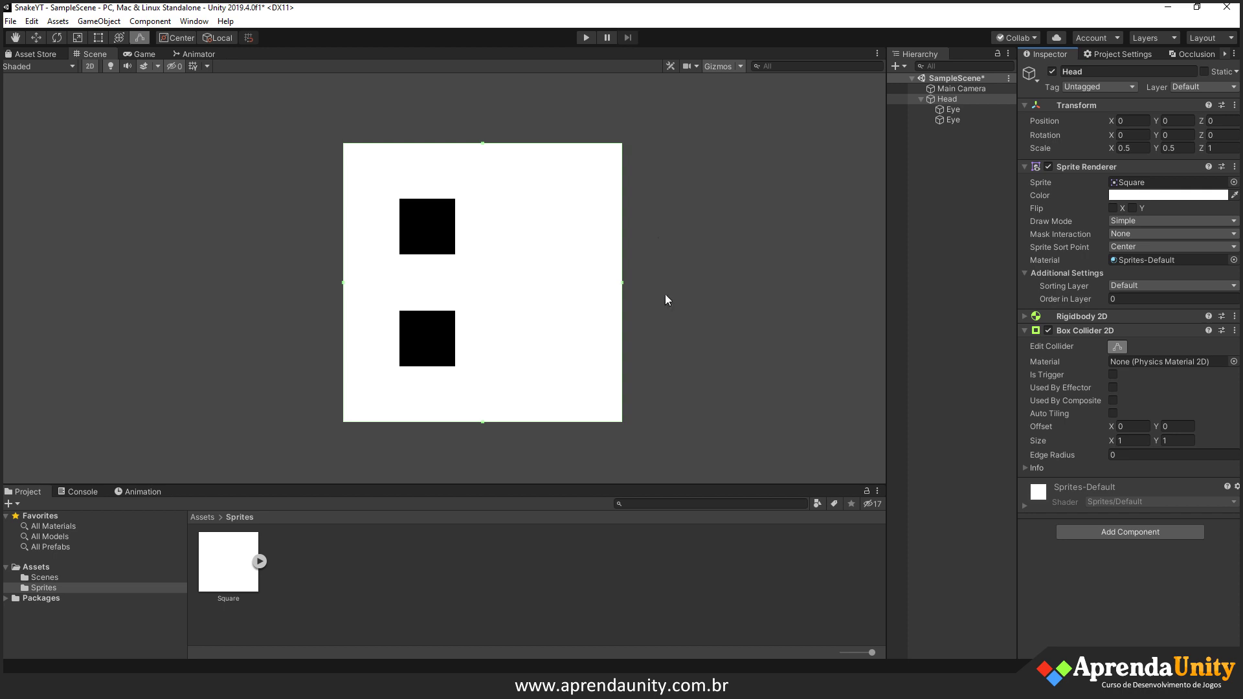
- Create two new tags, 'head' and 'food', in the Tag Manager
click(1131, 87)
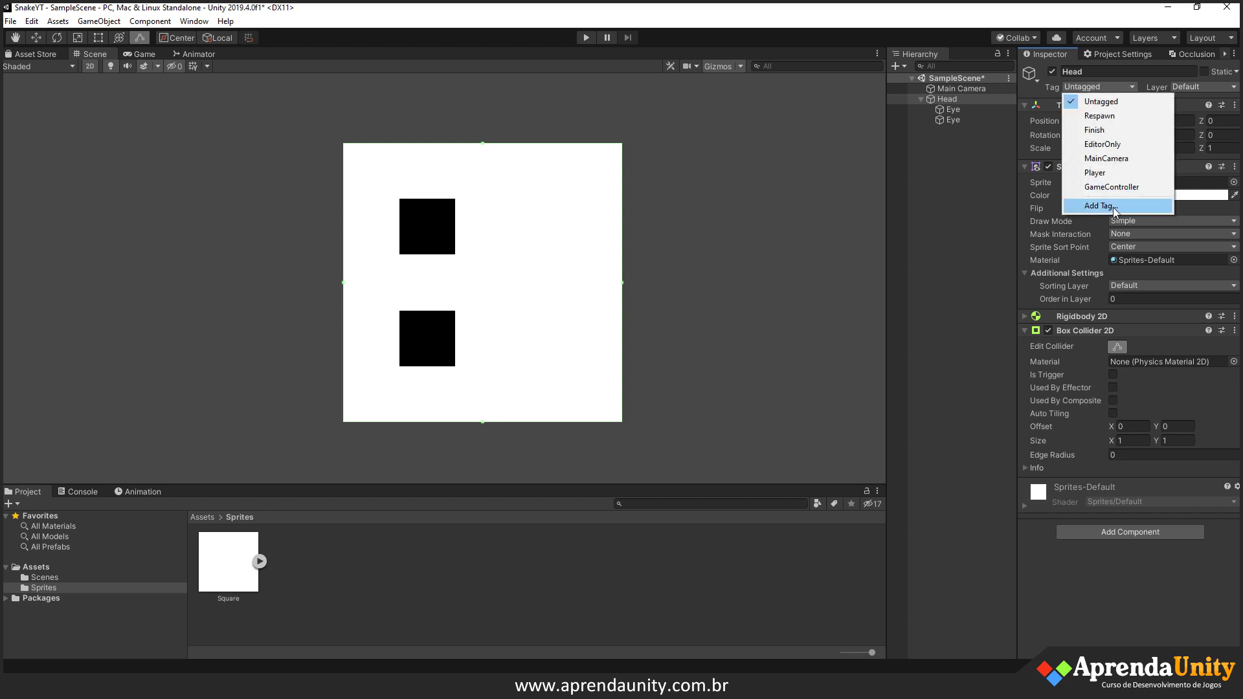
click(1104, 206)
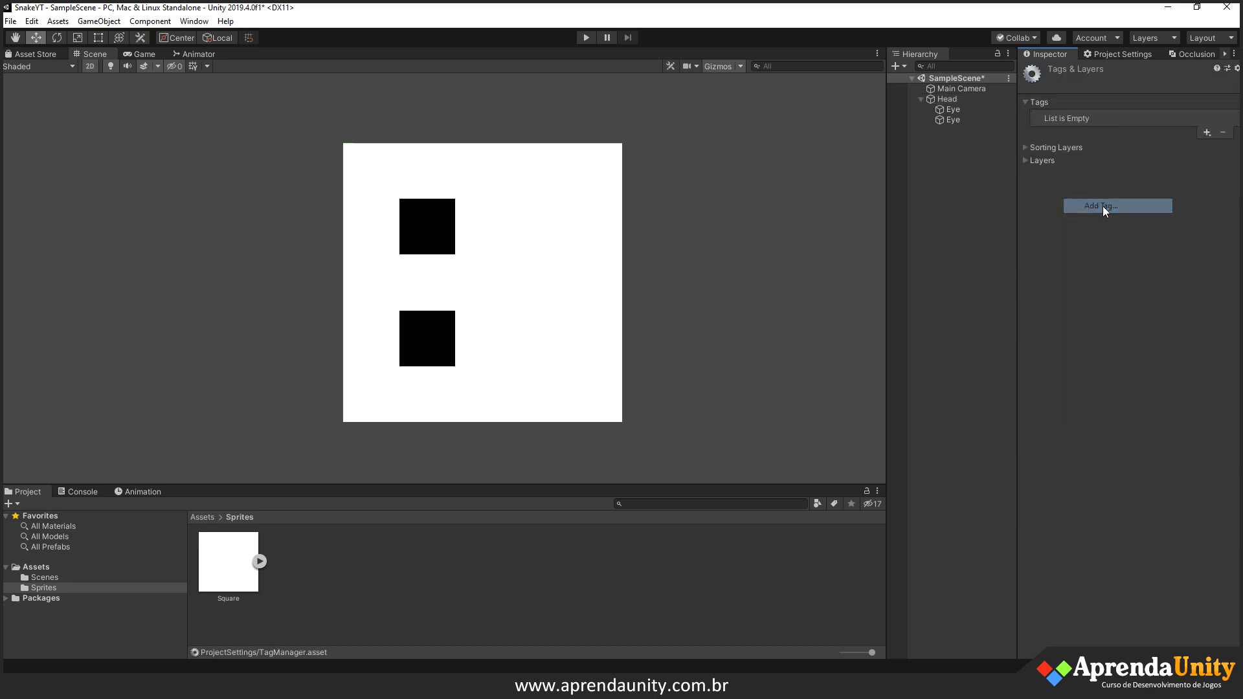
click(1208, 134)
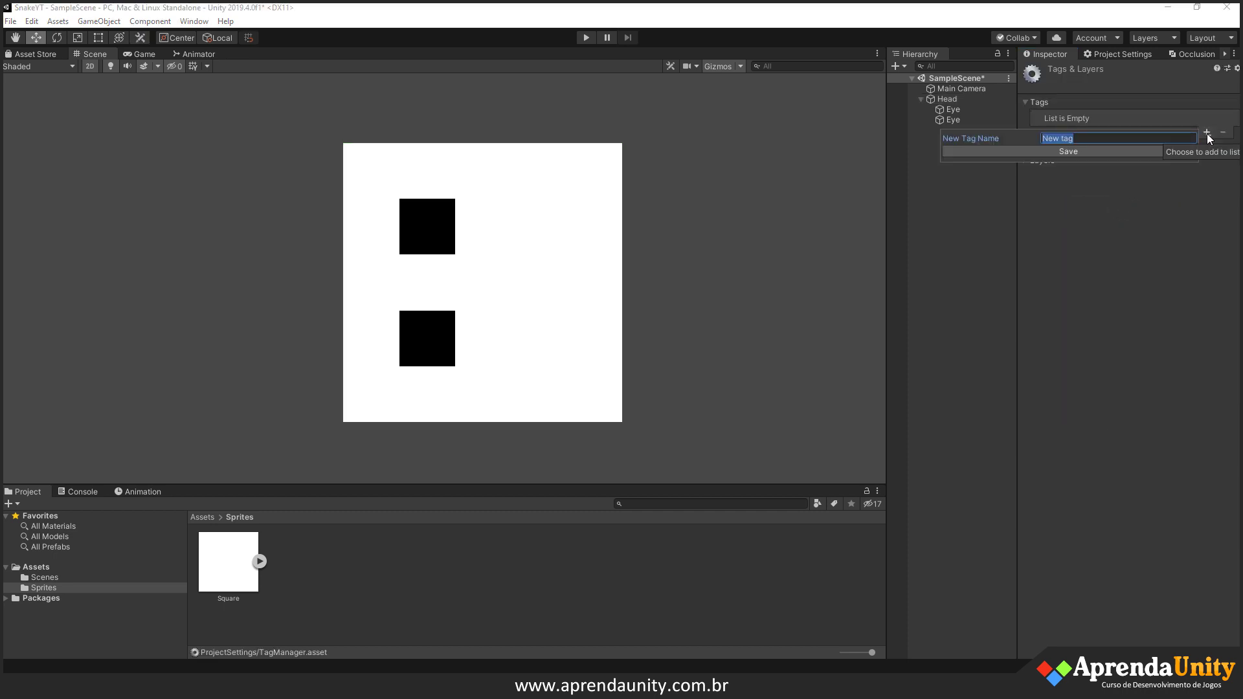
text(head)
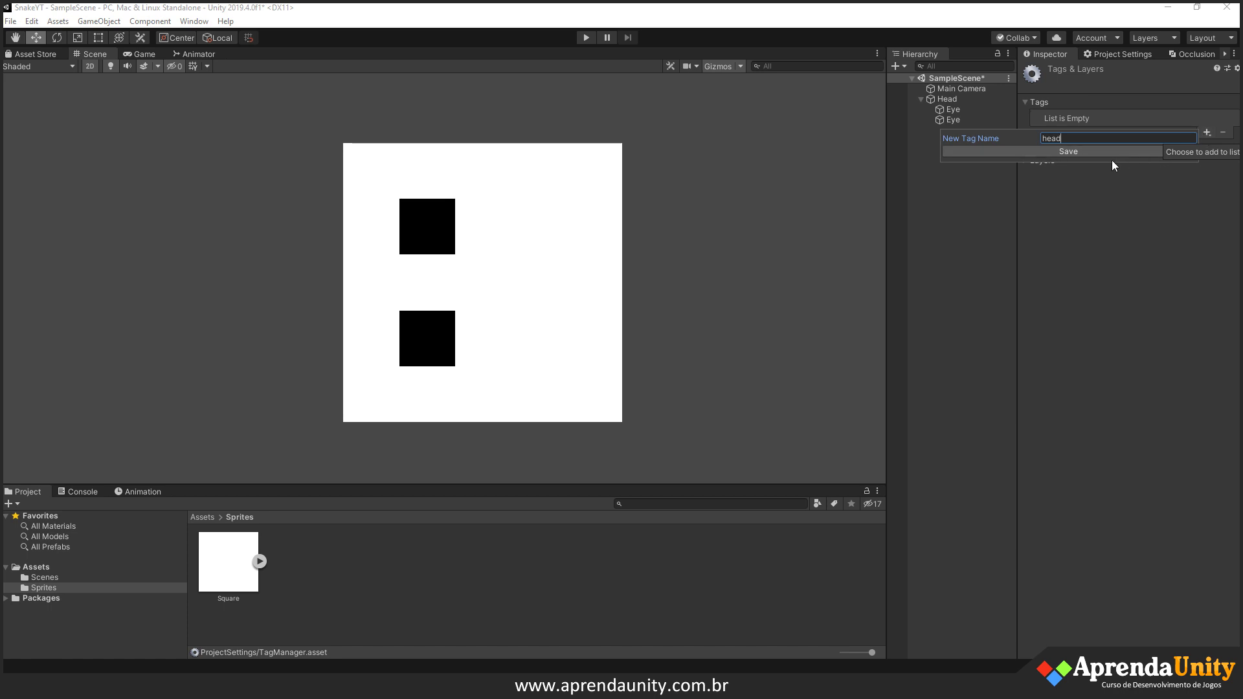
click(1089, 153)
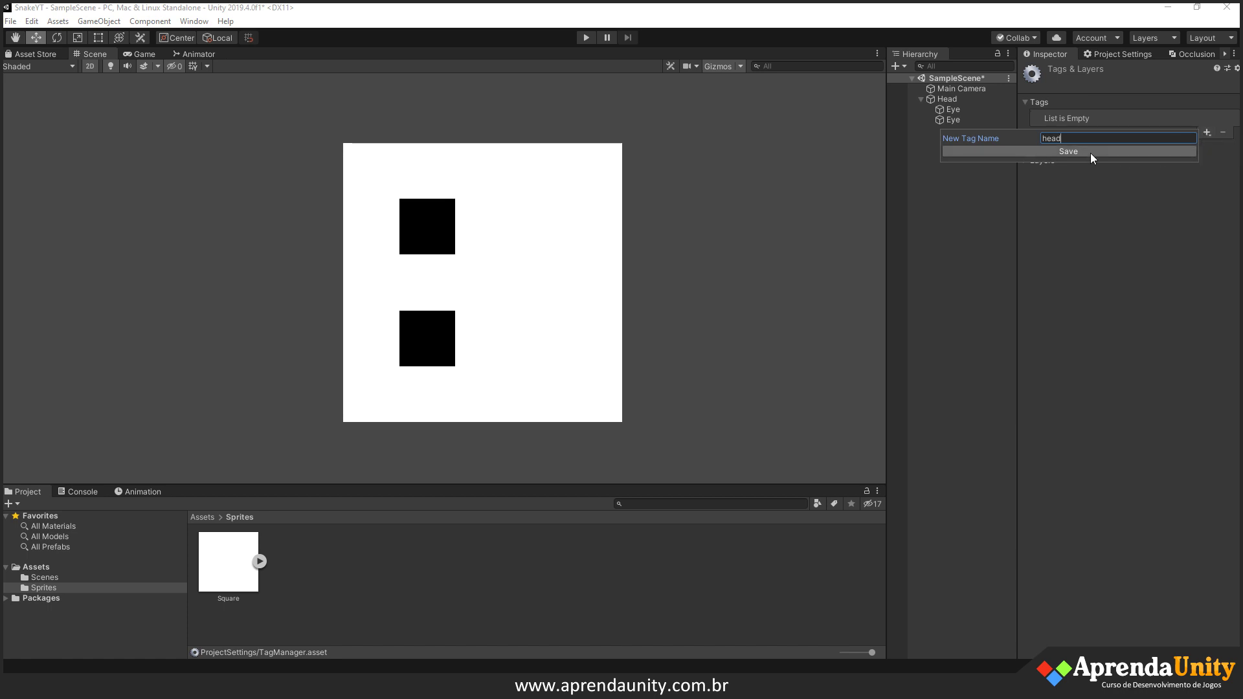
click(1205, 132)
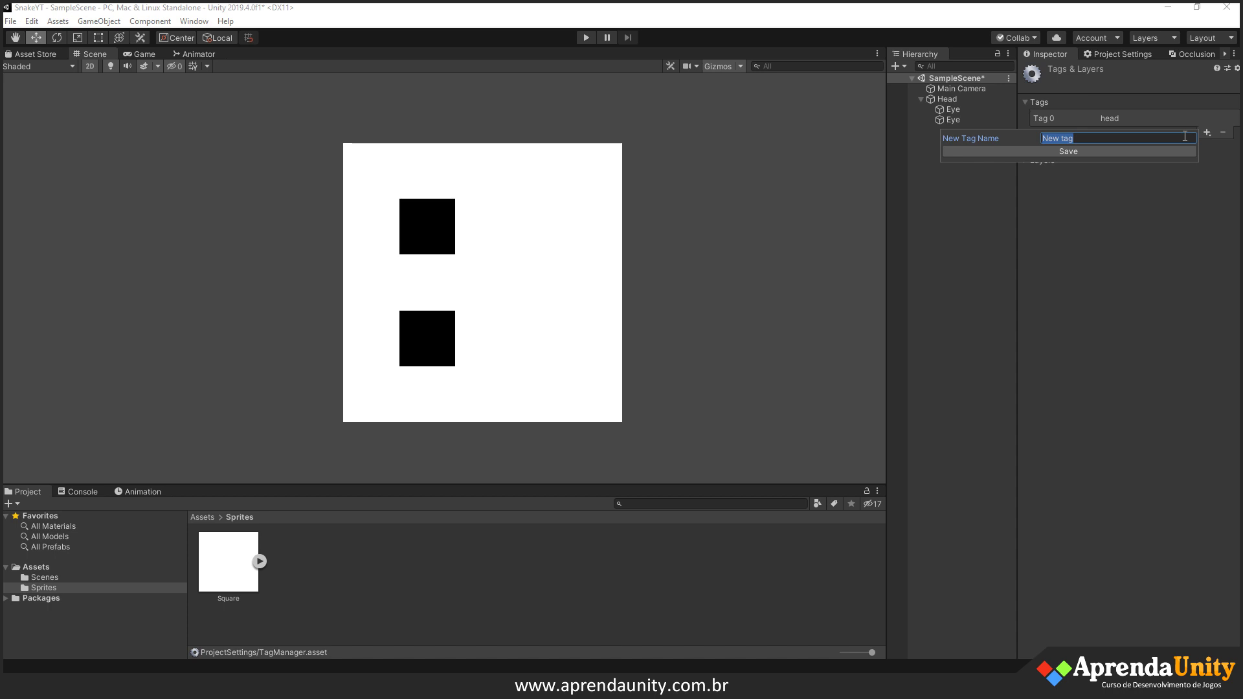
text(food)
key(Return)
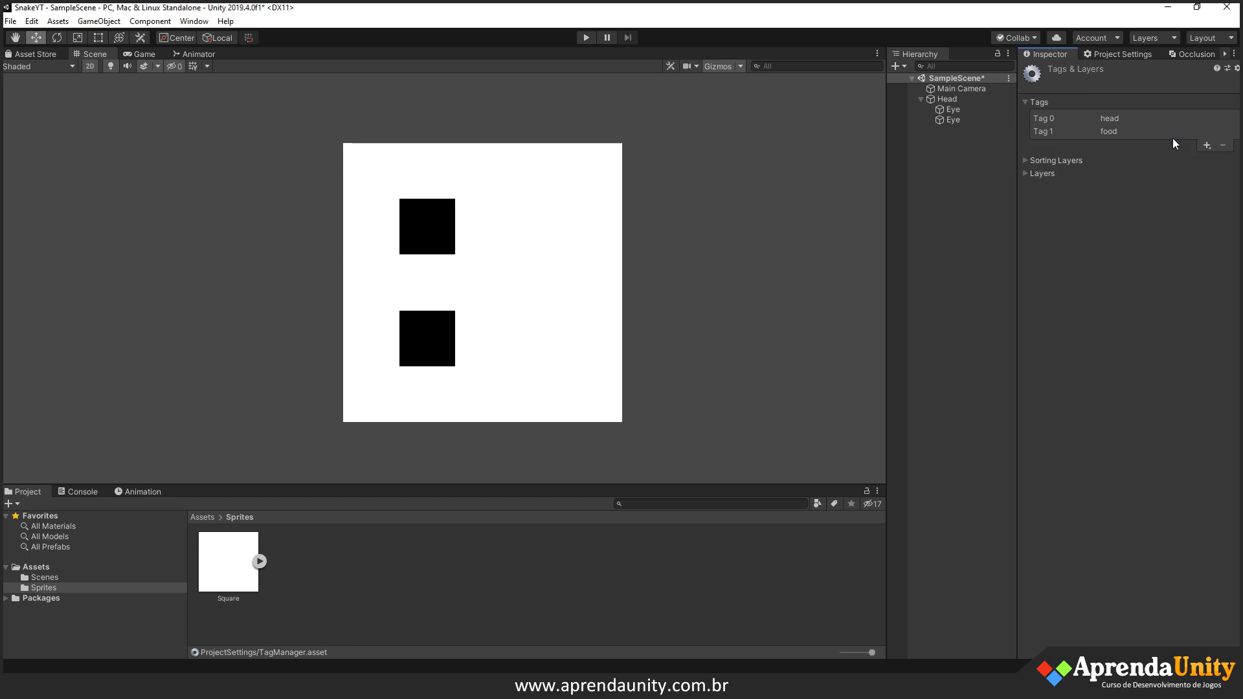
- Tag the Head object as head and collapse its child eyes
click(949, 98)
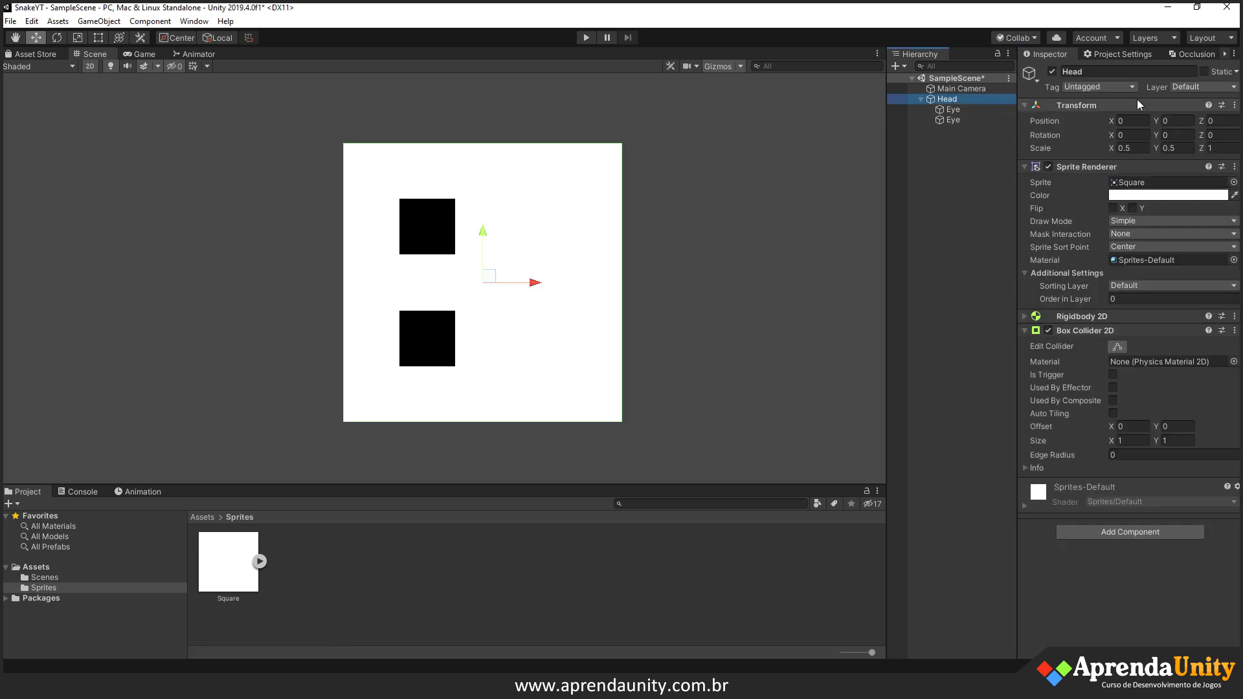
click(1121, 89)
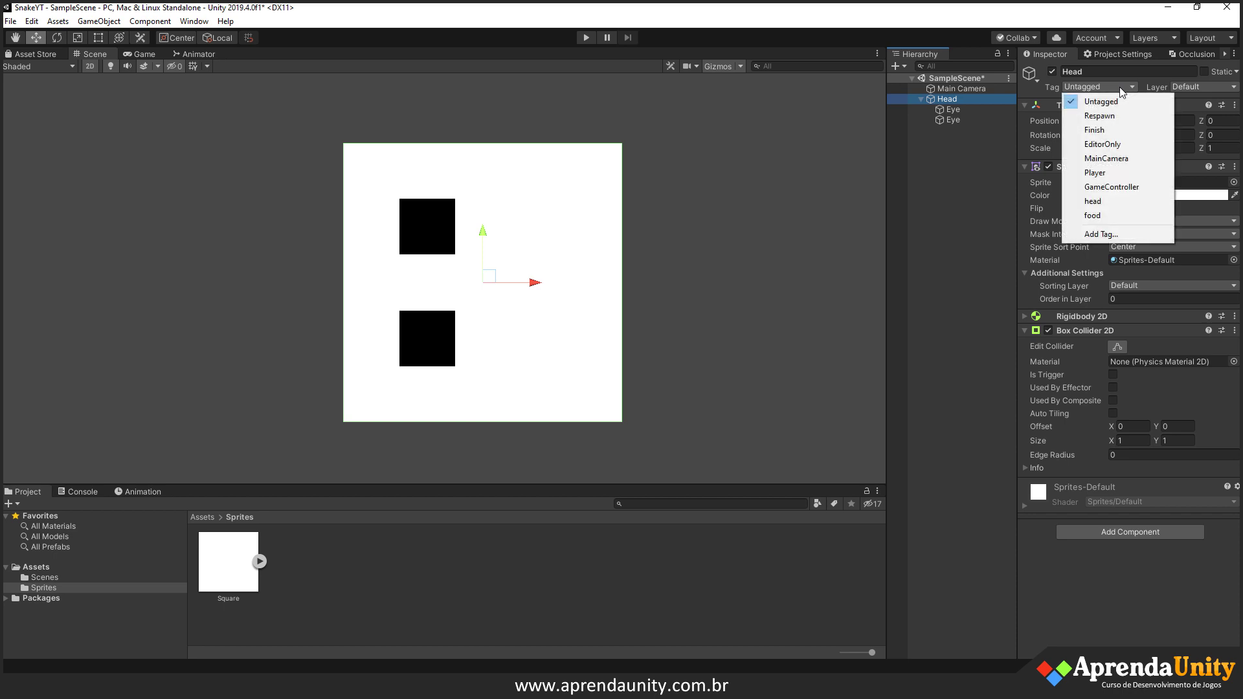
click(1104, 206)
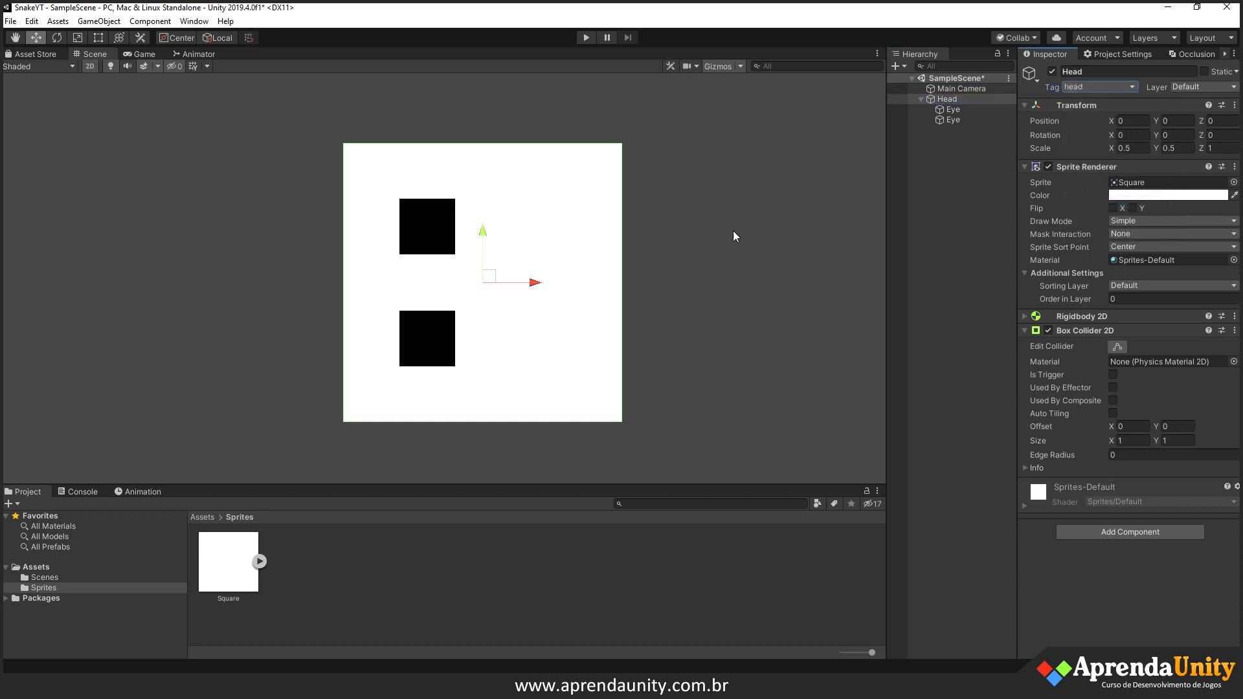
click(920, 99)
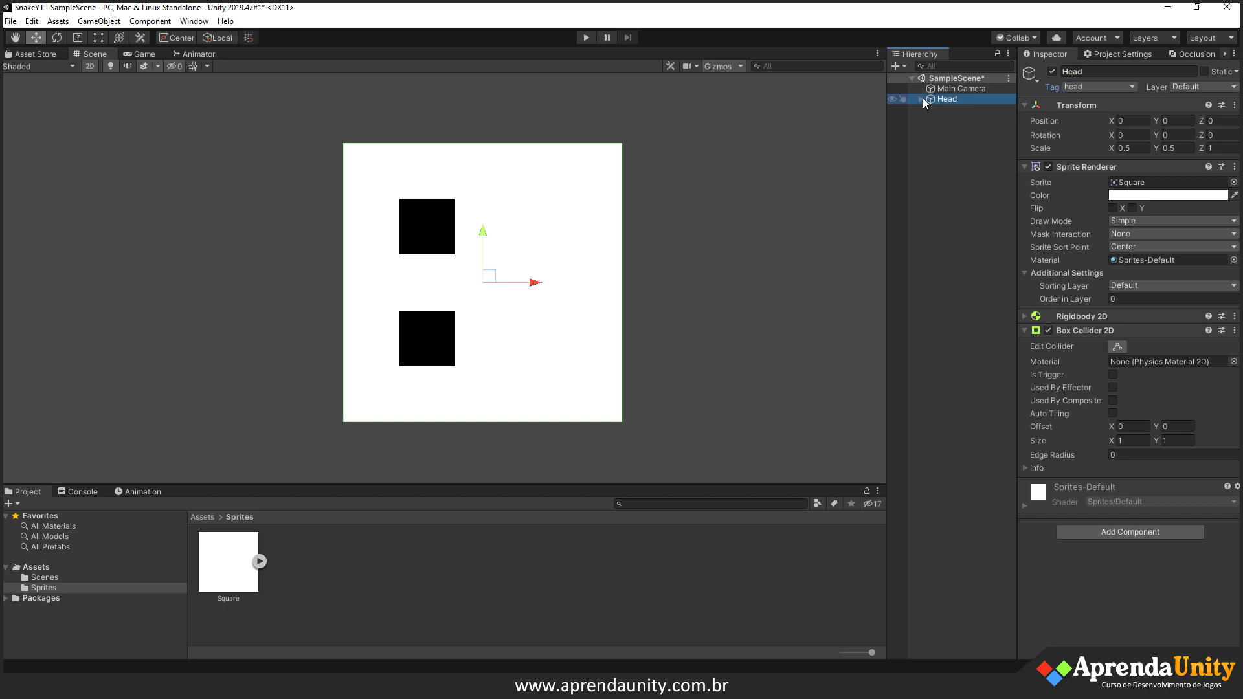
- Add a Square sprite to the scene beside the head, scaled 0.5 by 0.5
click(934, 149)
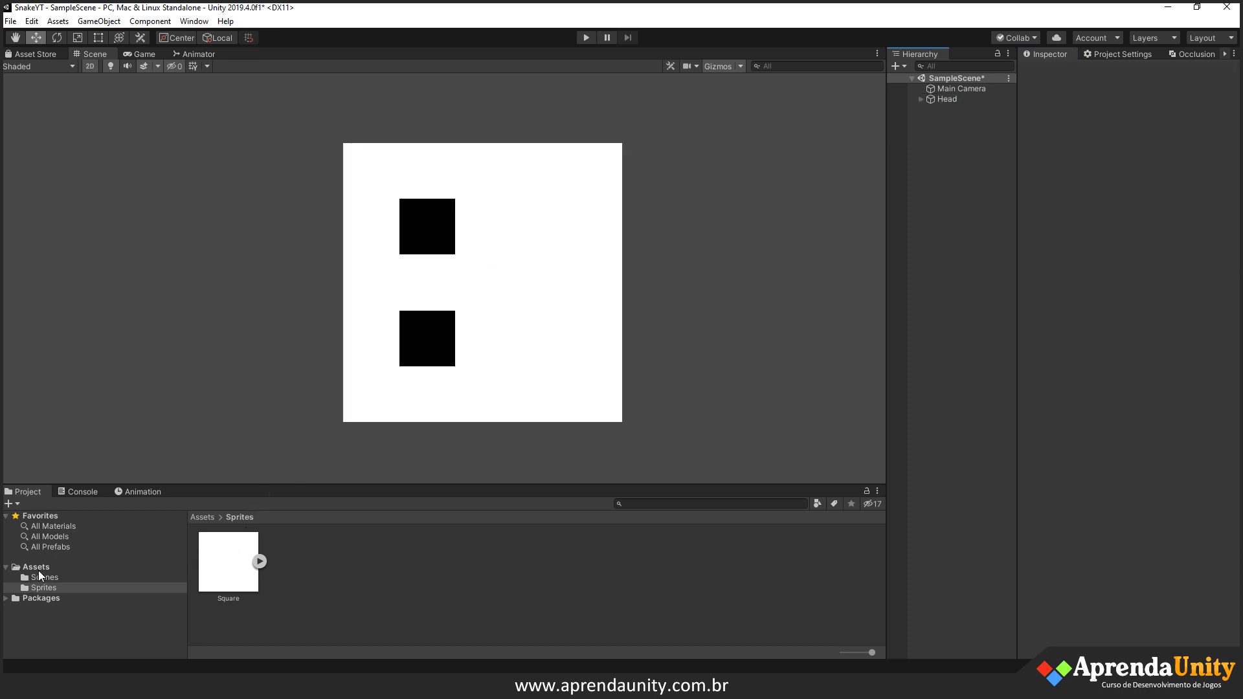
scroll(589, 332, down, 3)
middle_drag(624, 286, 516, 252)
scroll(627, 292, down, 1)
scroll(628, 299, down, 3)
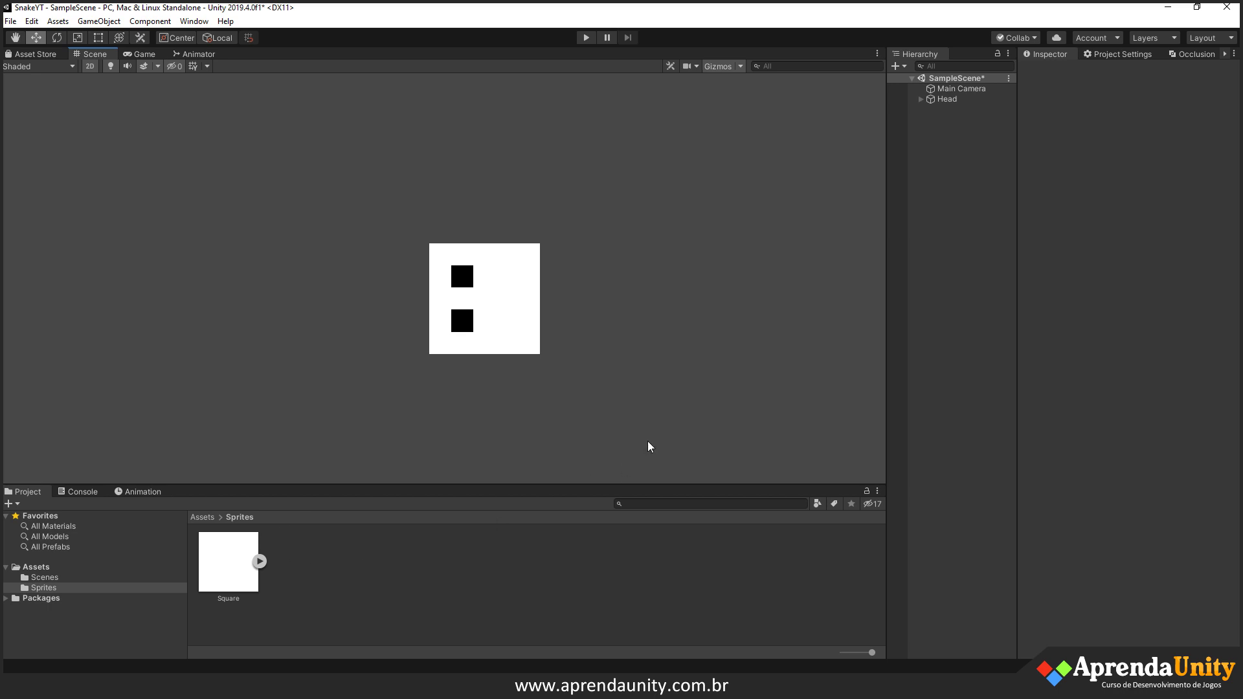
drag(220, 562, 952, 294)
click(1135, 149)
text(0.5)
key(Tab)
text(0.)
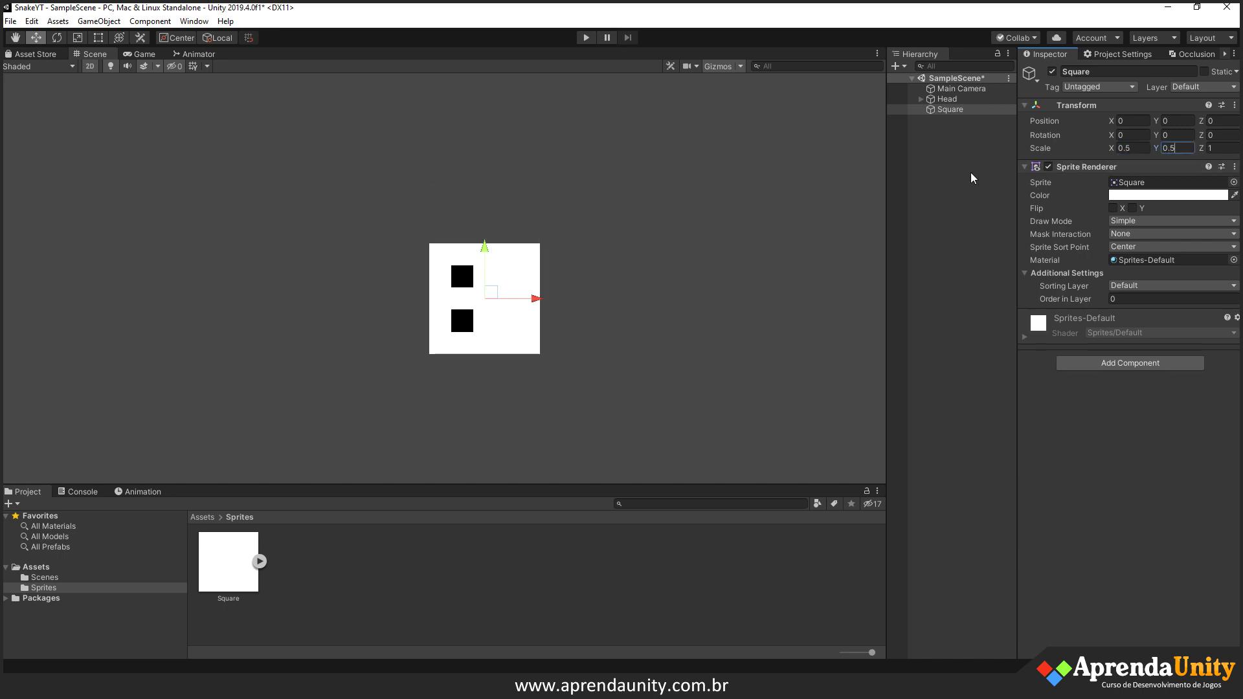
- Drag the square to the right of the head and adjust its X position value
mouse_move(536, 299)
mouse_down()
mouse_move(711, 299)
mouse_move(683, 298)
mouse_up()
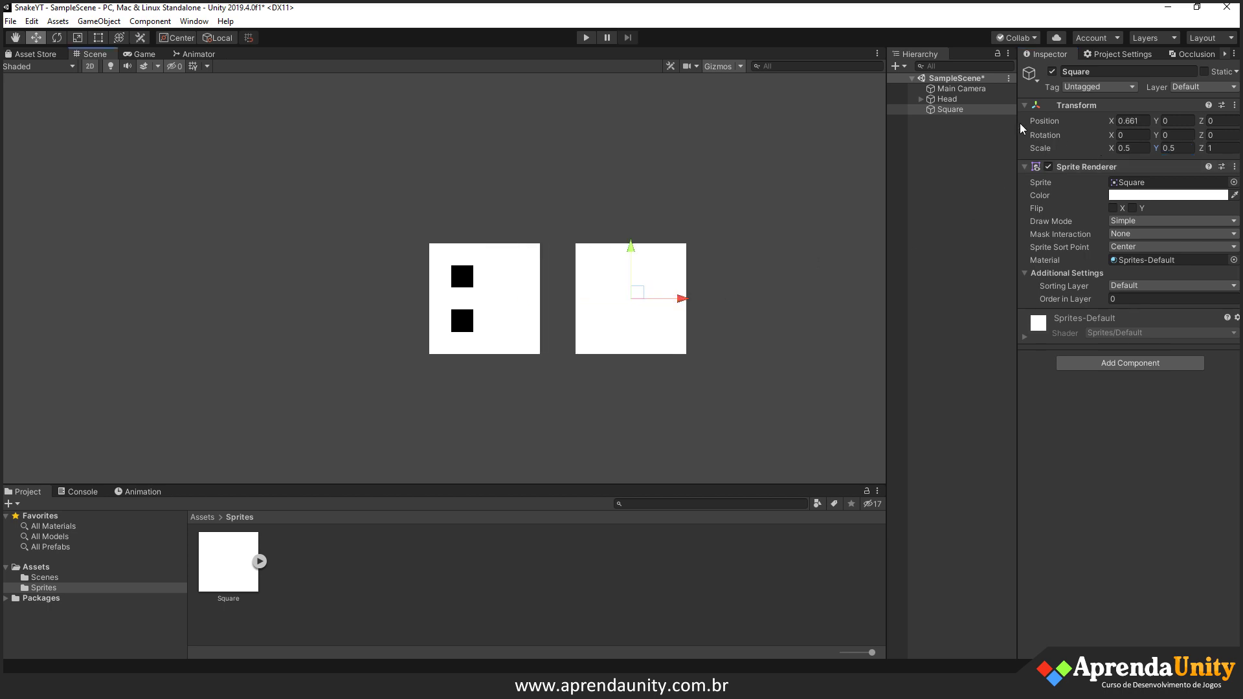
click(1127, 121)
text(0)
key(Return)
click(1142, 123)
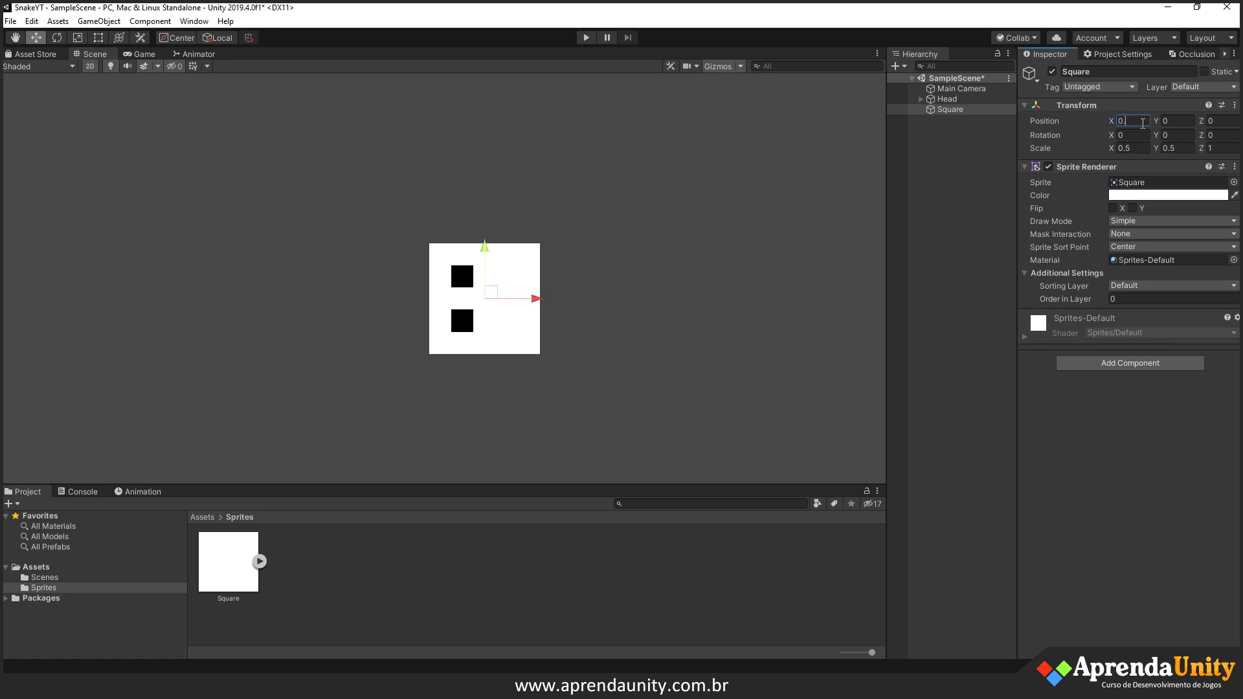
text(6)
click(681, 295)
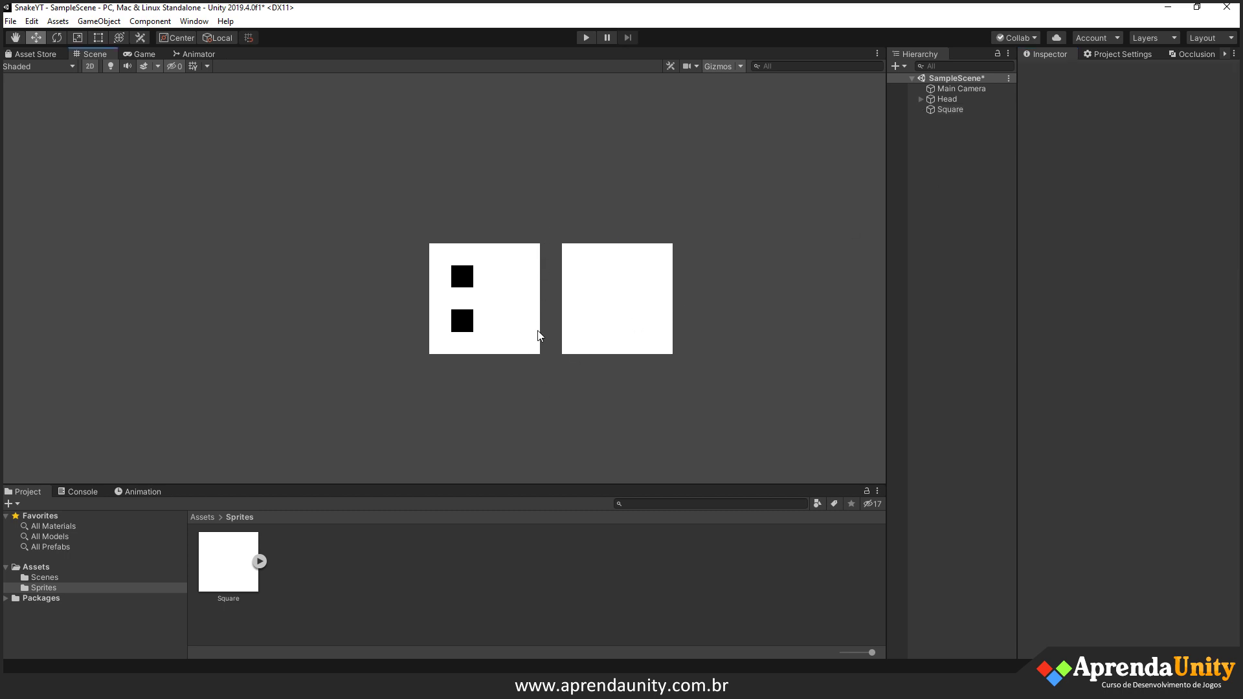
- Preview through the Game view and set the Square's Position X to 0
scroll(586, 373, down, 2)
scroll(589, 378, down, 2)
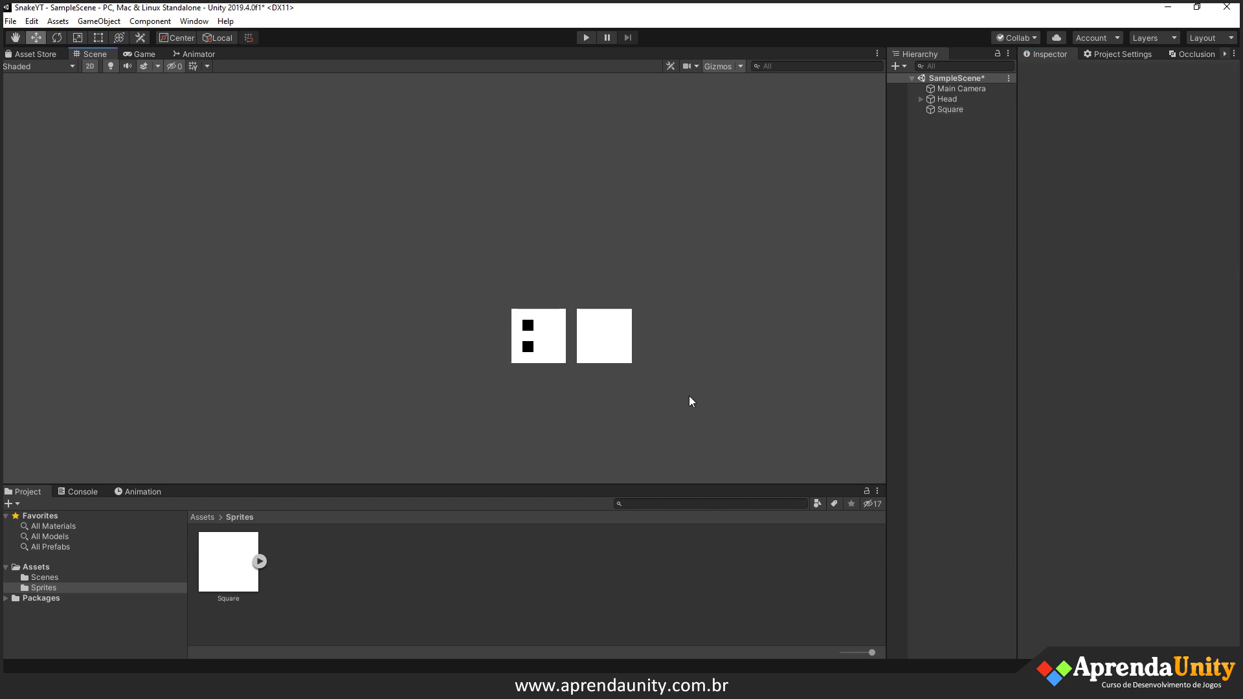
click(147, 54)
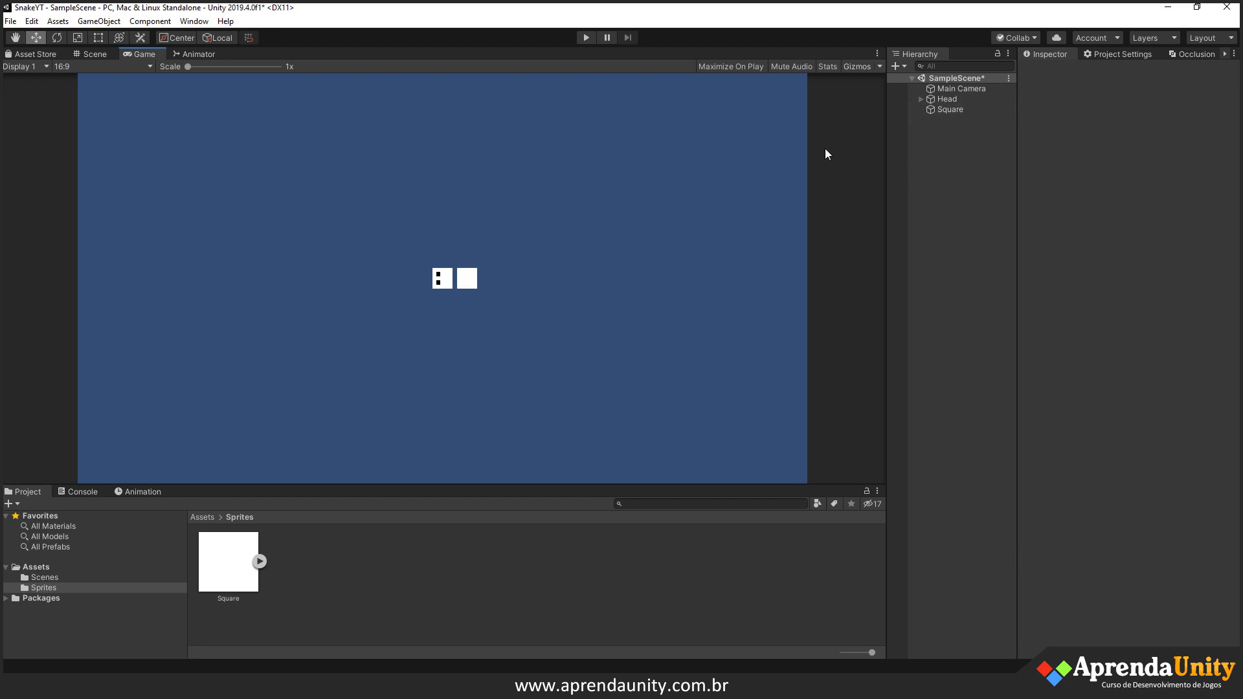
click(953, 110)
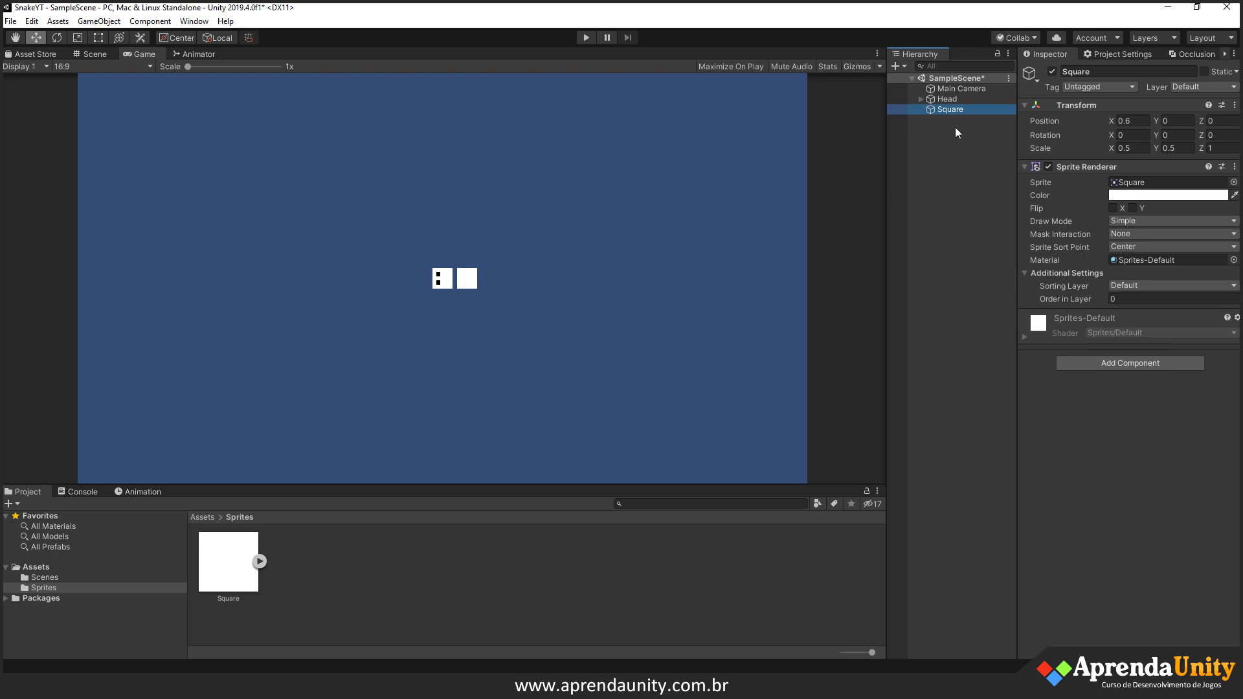
click(1130, 120)
text(0)
click(33, 21)
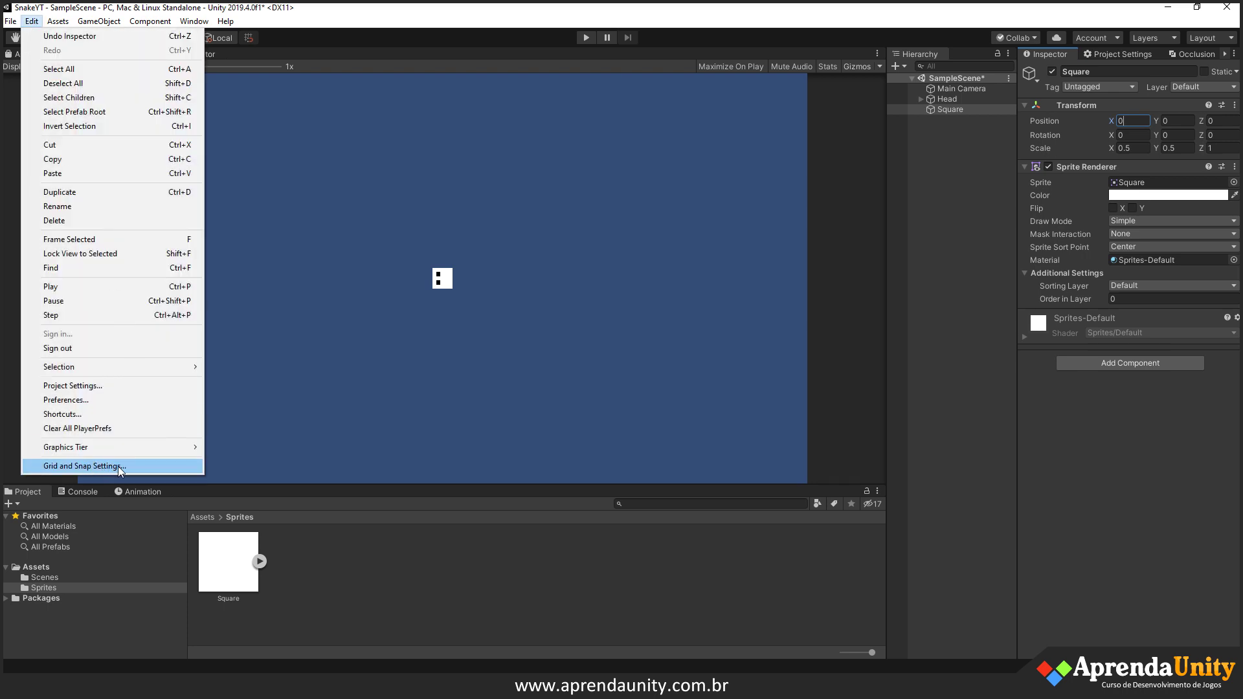
- Set the Grid and Snap move increment to 0.6
click(117, 465)
click(103, 75)
text(0.6)
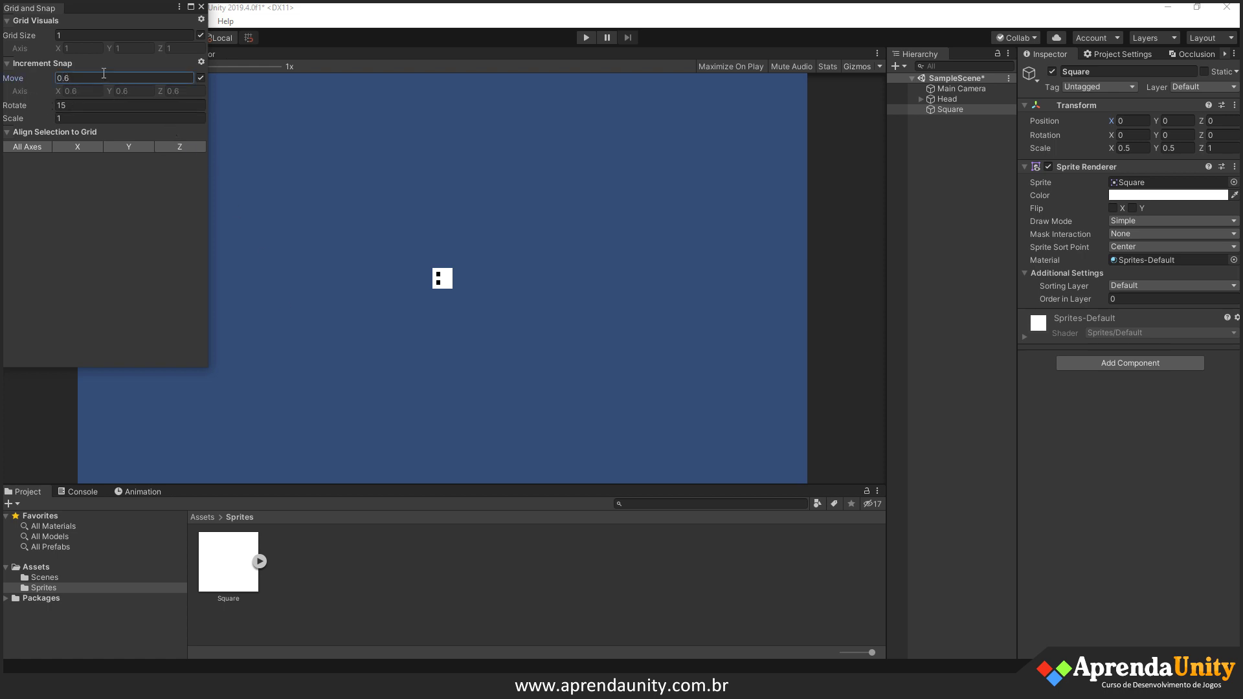
click(949, 110)
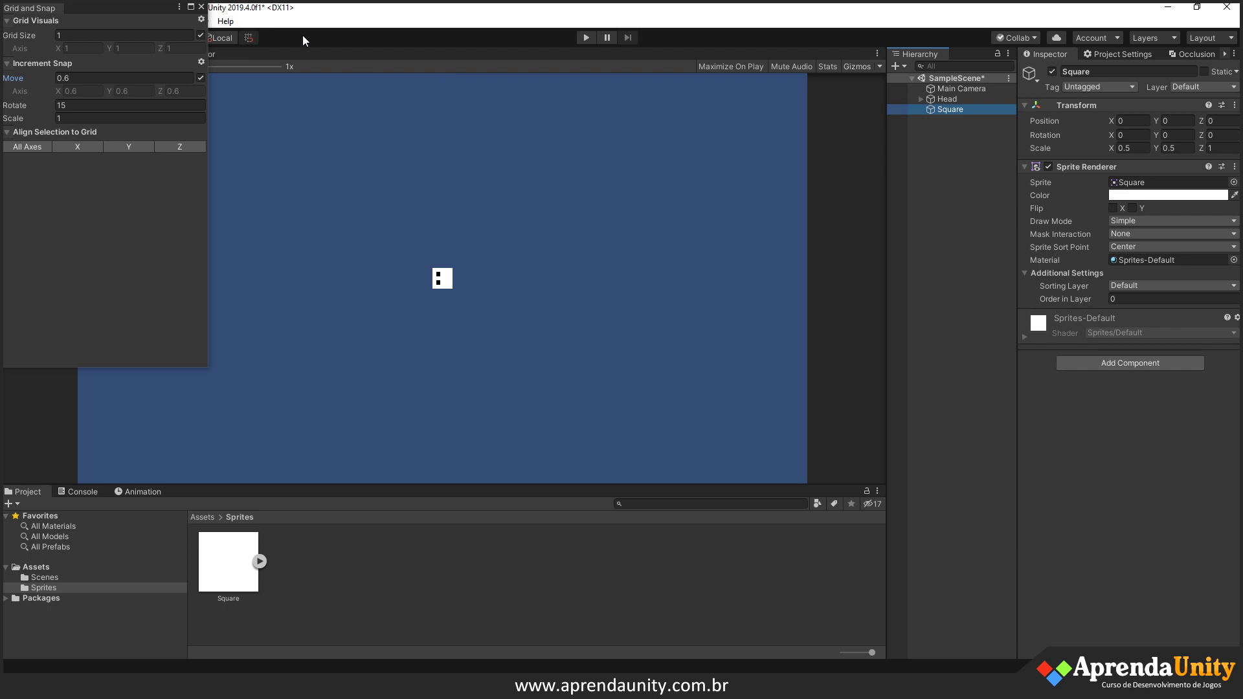
click(201, 7)
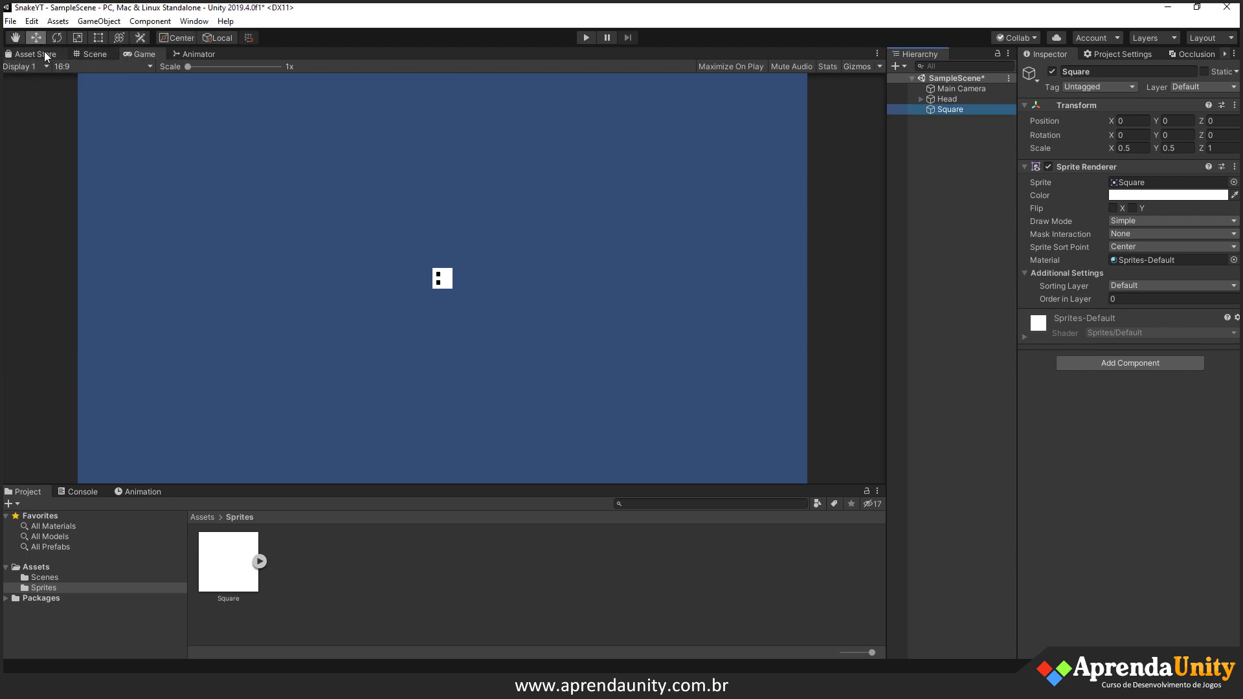
- Back in the Scene view, snap the Square to X 0.6, right beside the Head
click(94, 54)
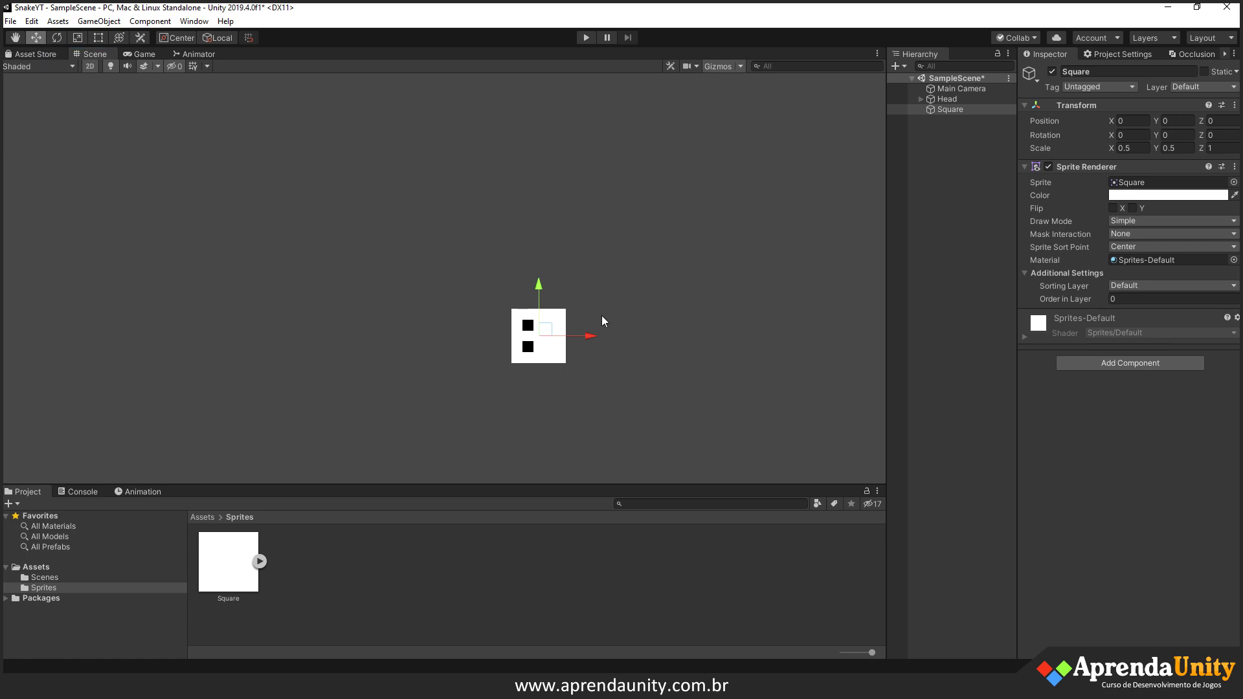
mouse_move(589, 339)
mouse_down()
mouse_move(672, 341)
mouse_move(759, 320)
mouse_up()
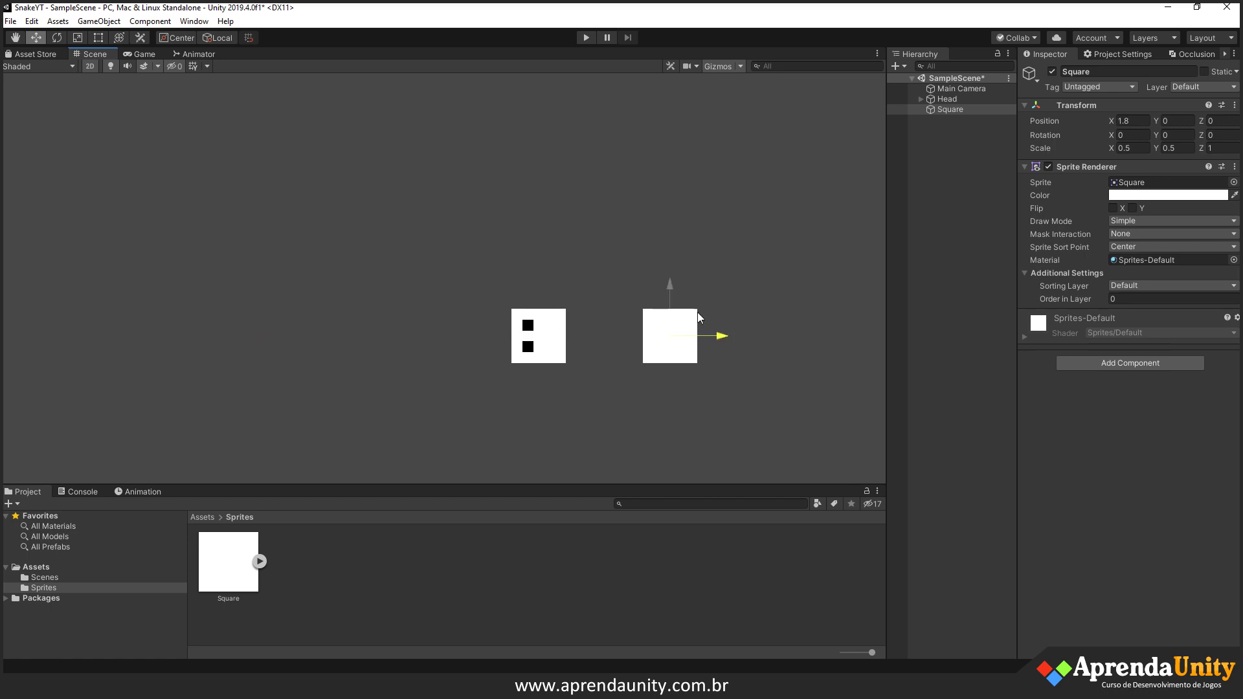
drag(759, 314, 648, 312)
scroll(568, 262, down, 3)
scroll(679, 314, down, 2)
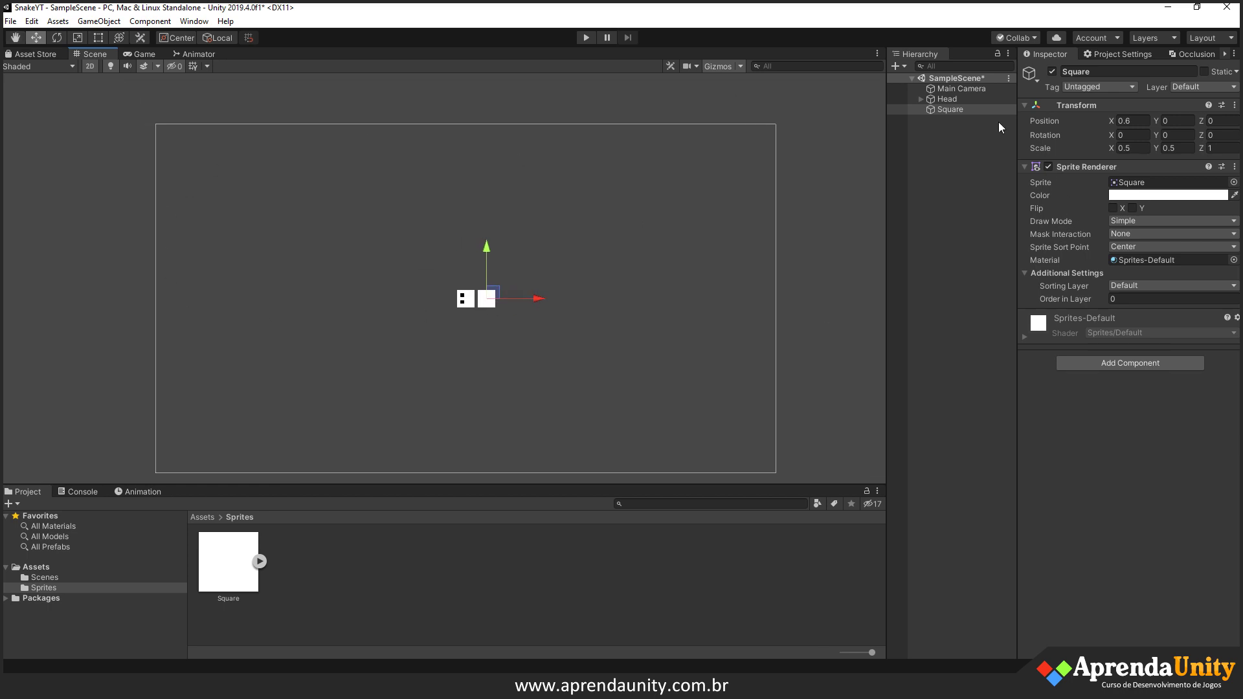
click(967, 112)
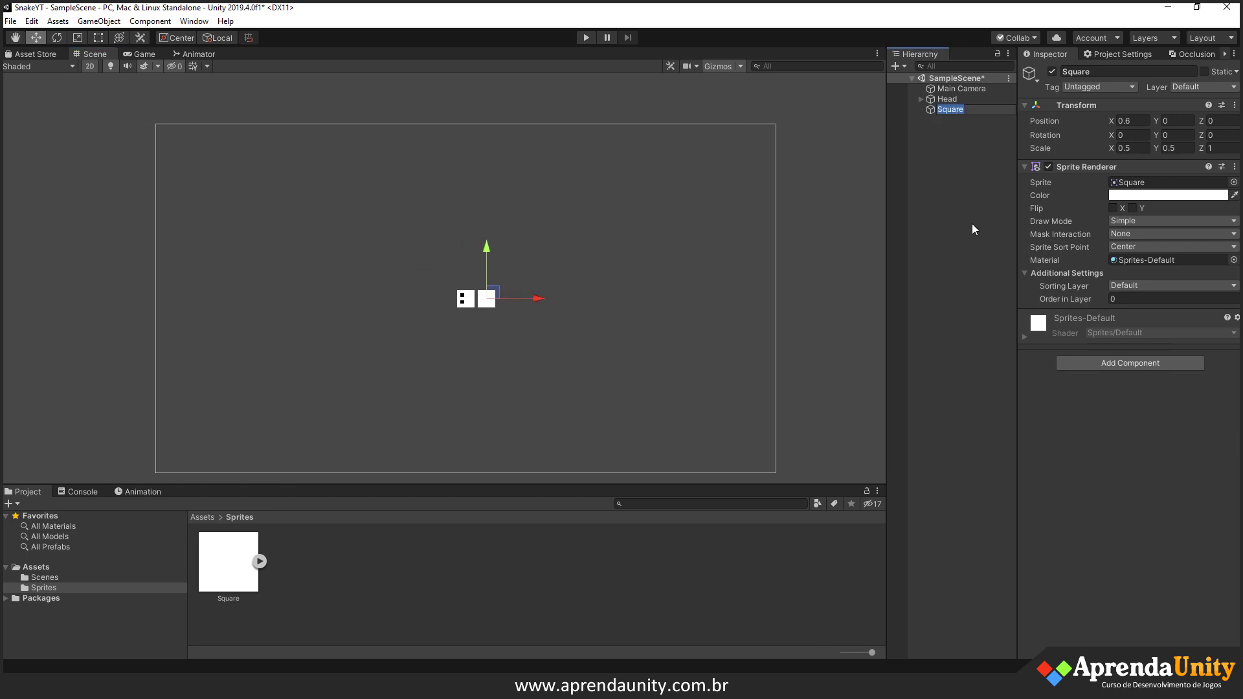
- Rename the Square object to Tail
text(Tail)
key(Return)
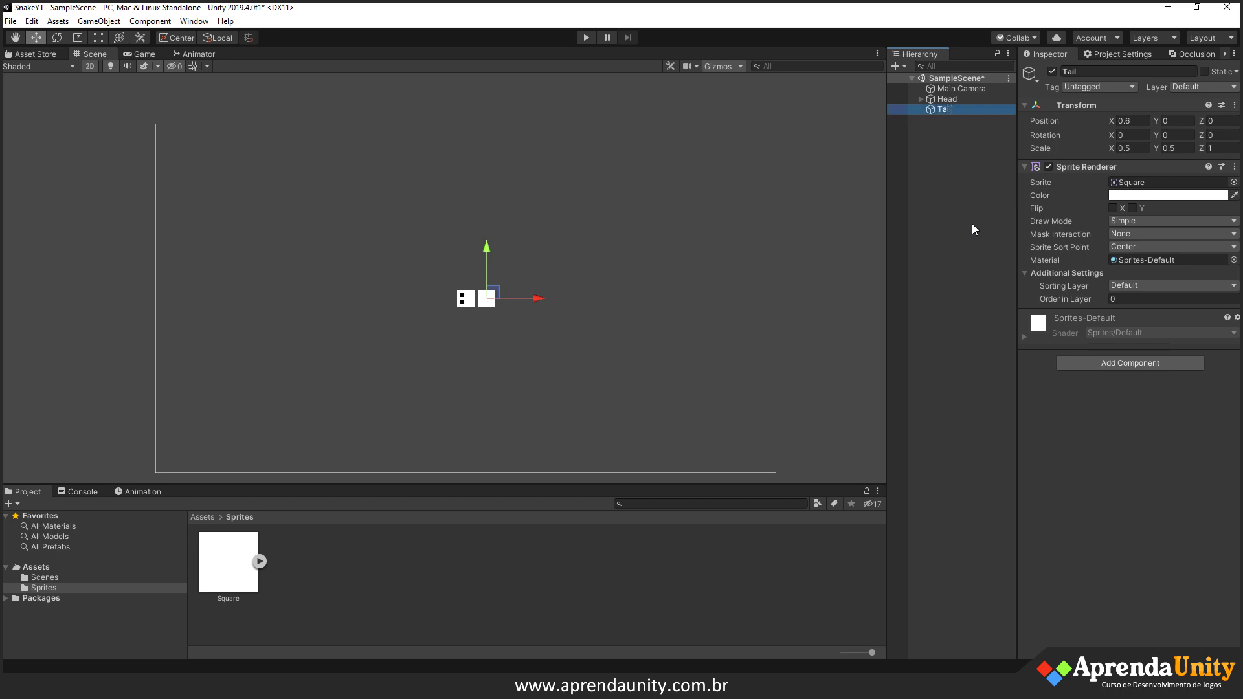
scroll(556, 288, up, 3)
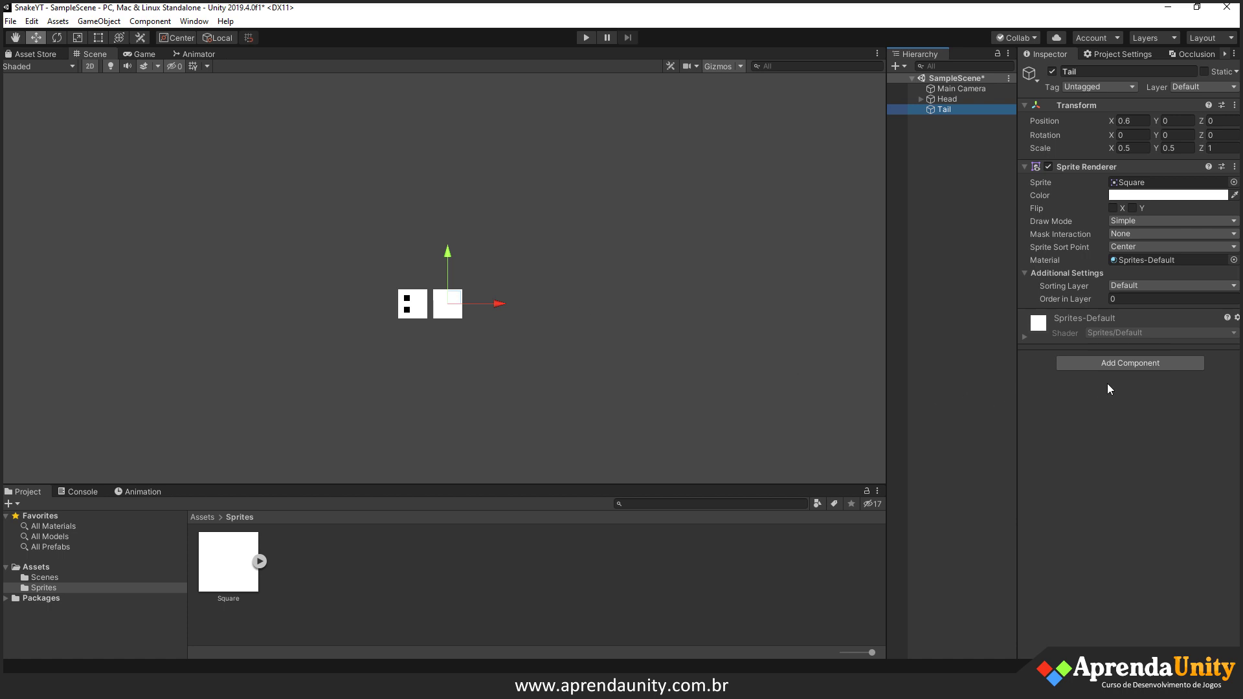
- Add a Box Collider 2D and enable Is Trigger on the collider
click(1134, 363)
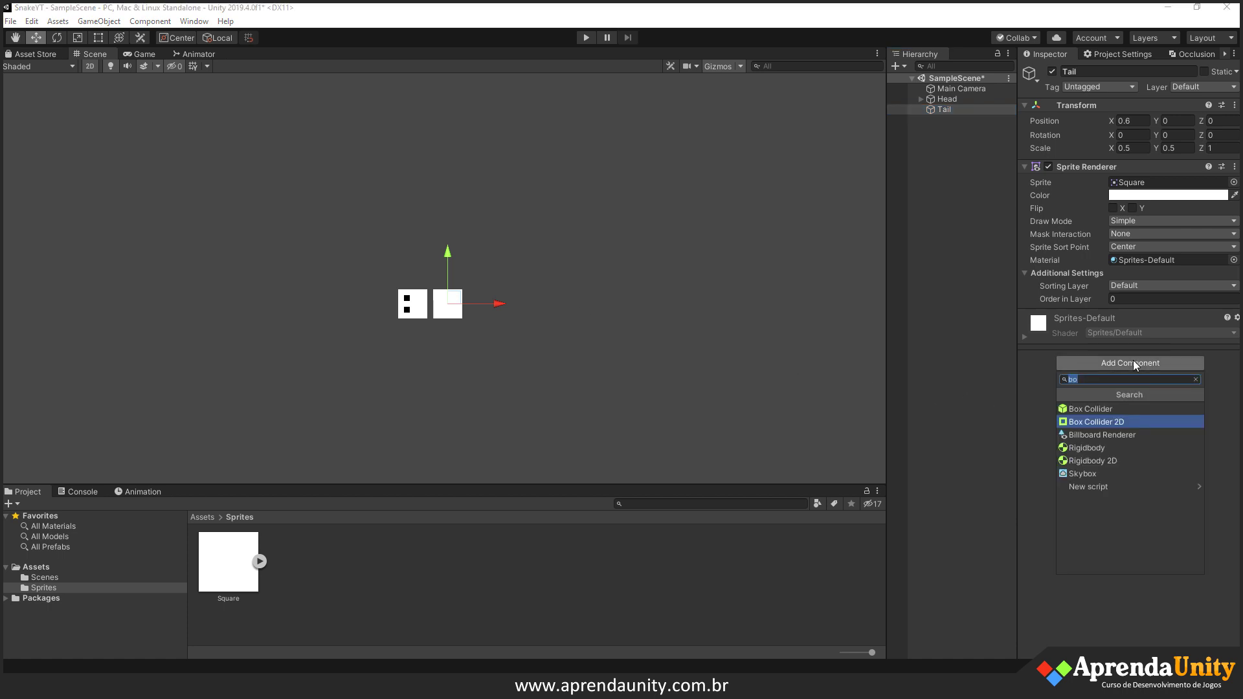
key(Return)
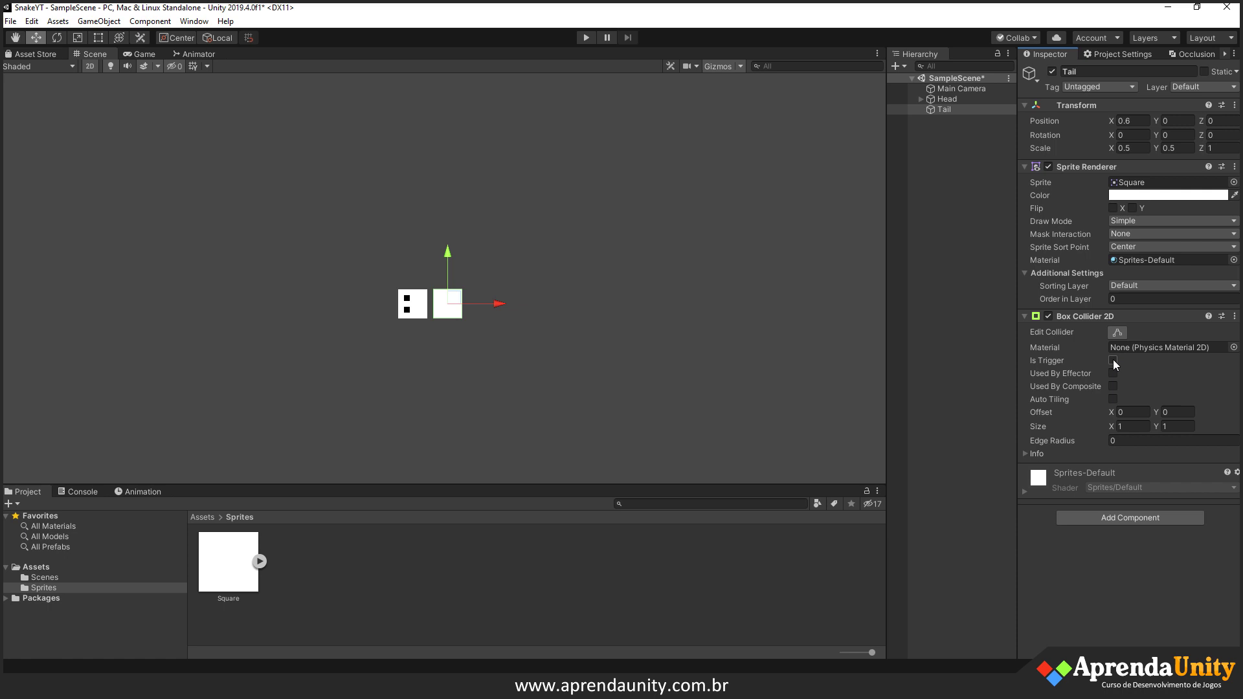
click(952, 101)
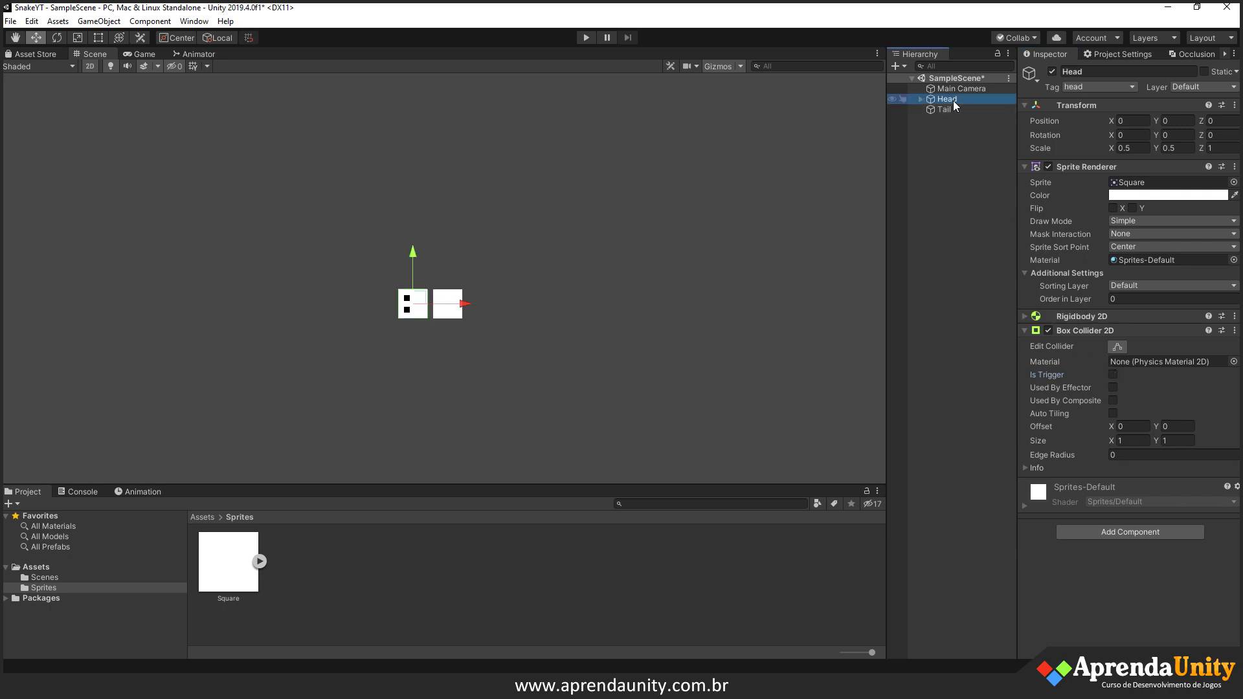
click(1113, 375)
click(946, 108)
- Check Tail's Tag list and leave it without choosing a tag
click(1113, 89)
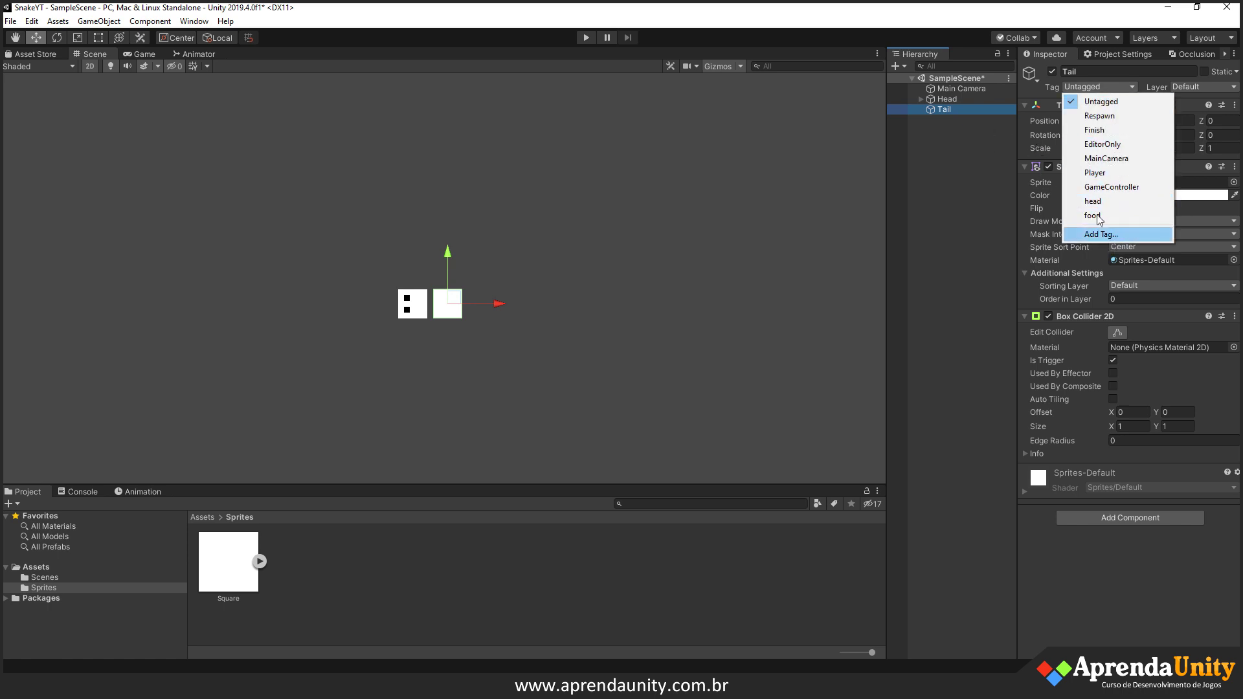
click(955, 131)
click(948, 122)
click(946, 110)
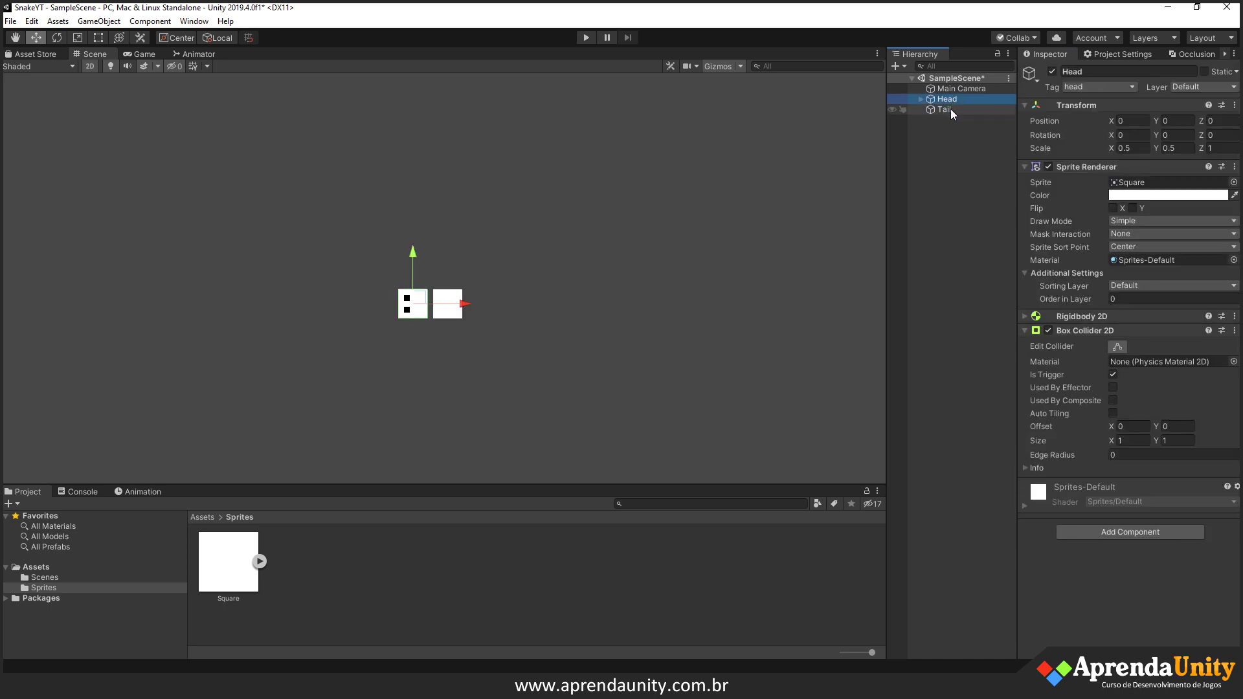
- Create a new folder named Prefab in Assets and open it
click(36, 566)
right_click(36, 566)
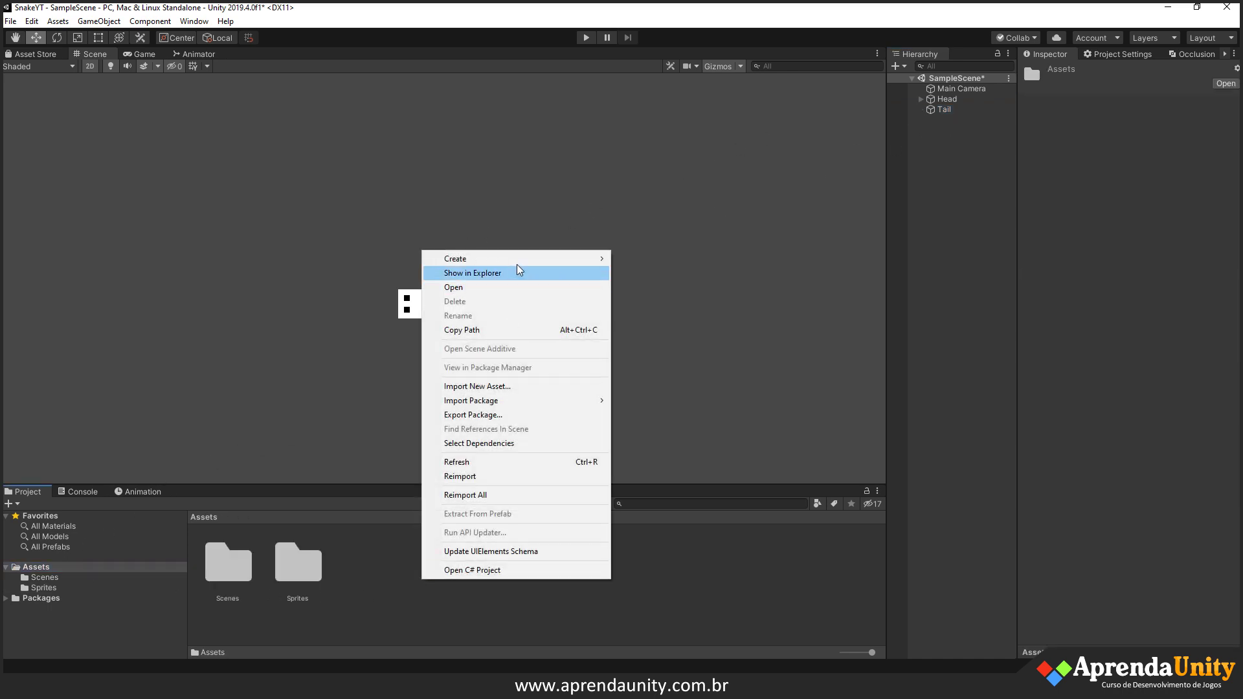
mouse_move(556, 259)
click(675, 162)
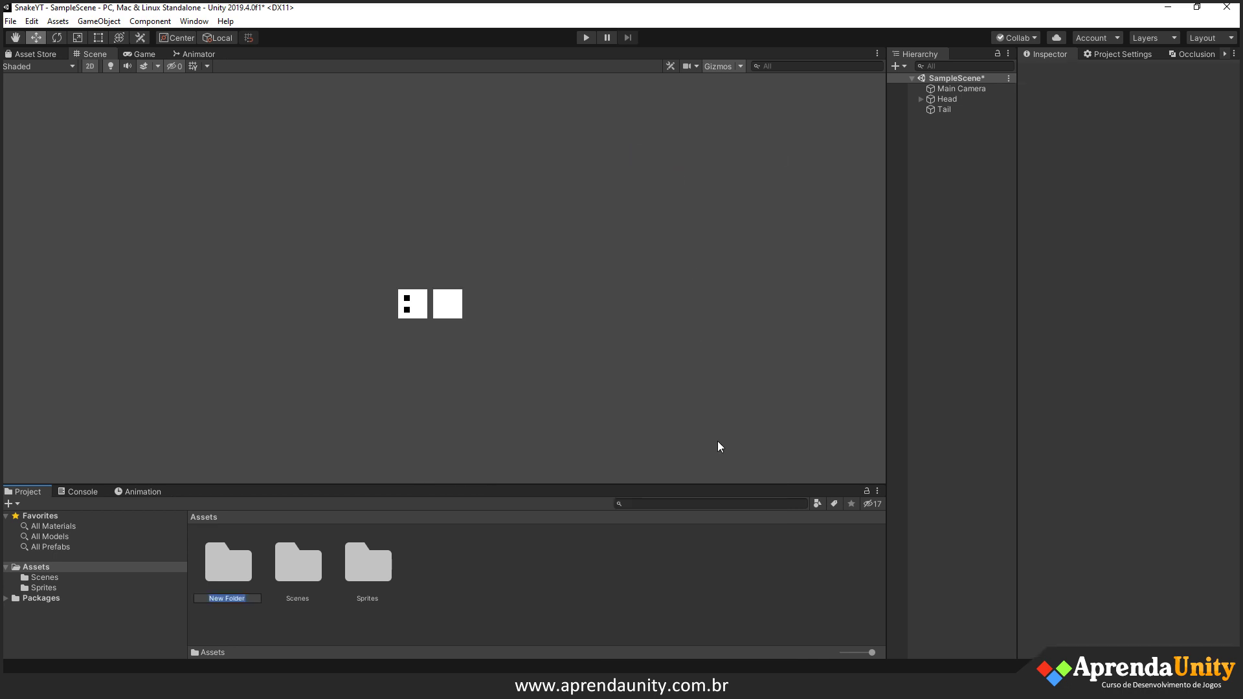
text(P)
text(refab)
key(Return)
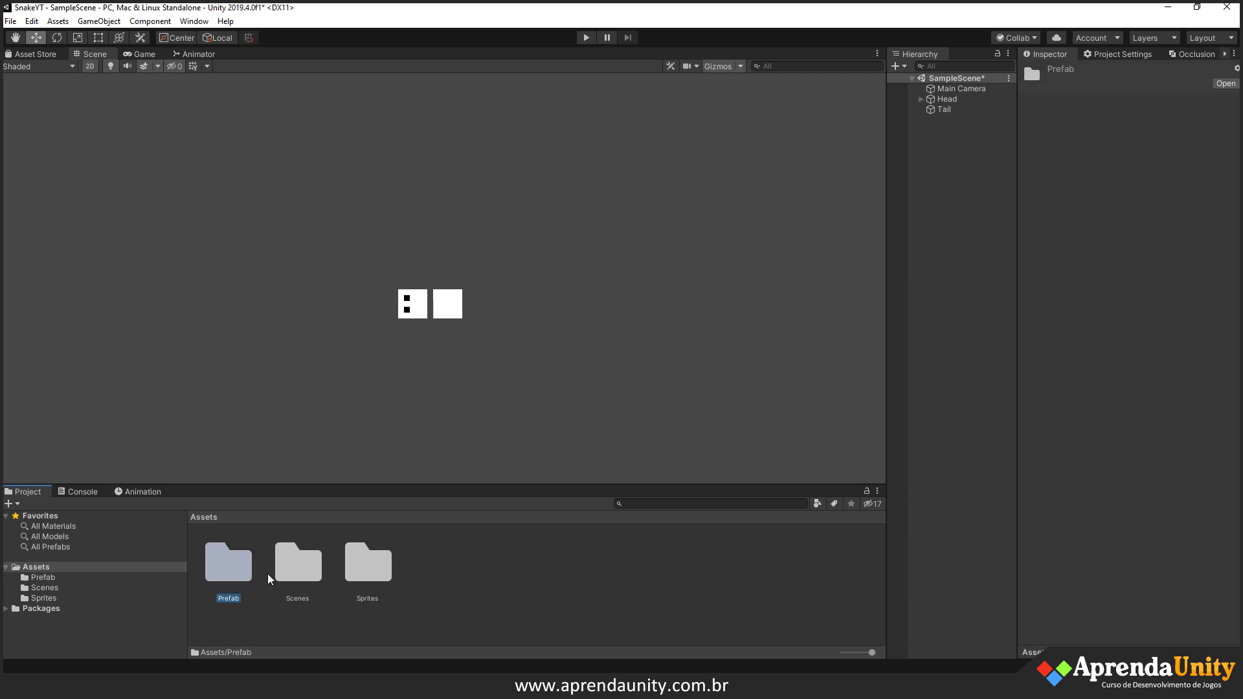
double_click(223, 569)
- Collapse Tail's components and drag Tail into the Prefab folder as a prefab
click(943, 110)
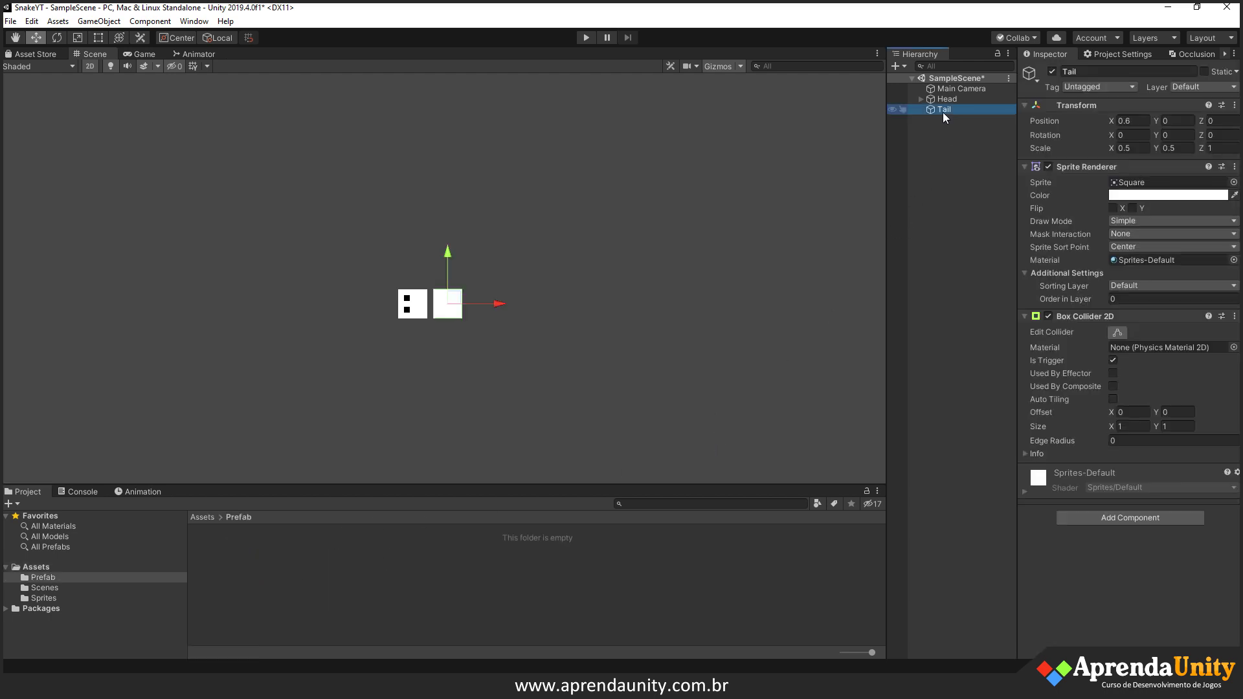
click(1025, 317)
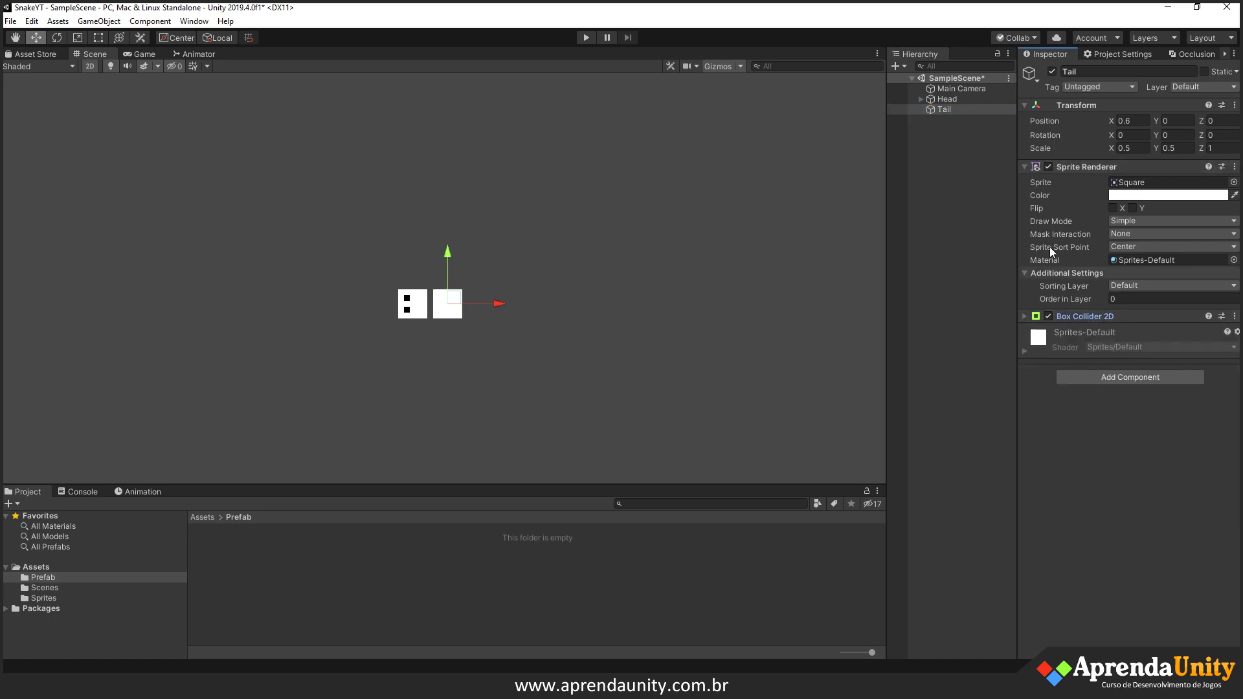
click(1024, 167)
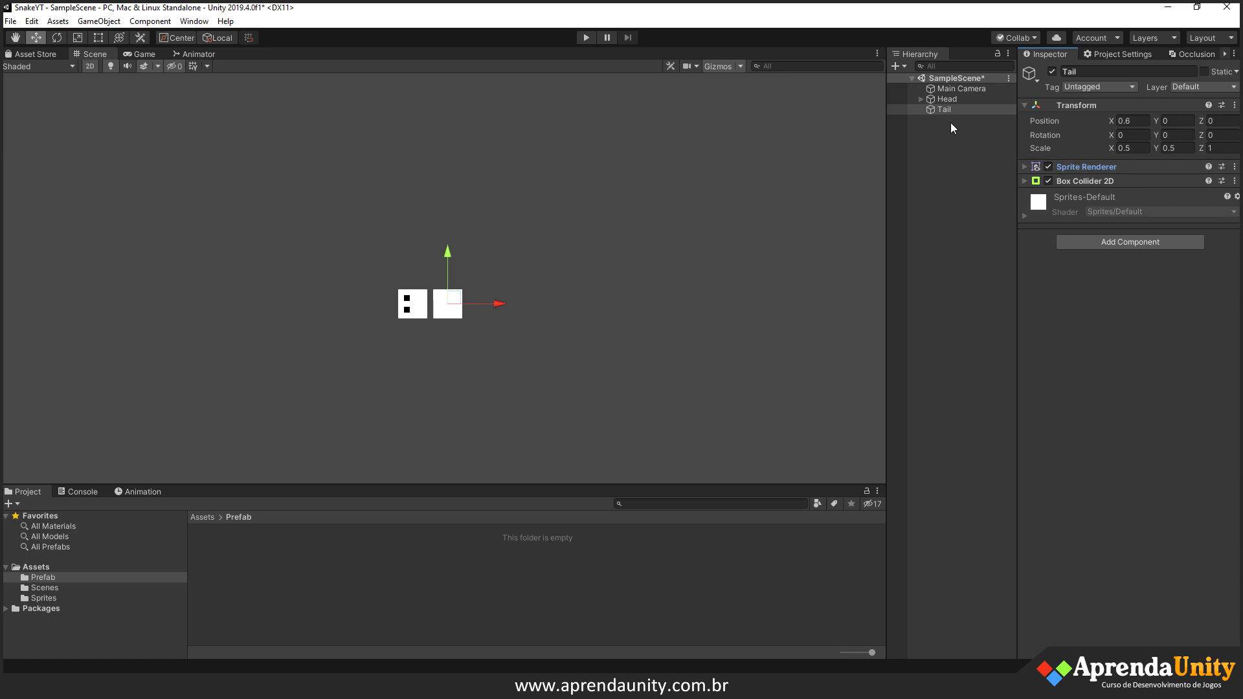
drag(950, 109, 279, 559)
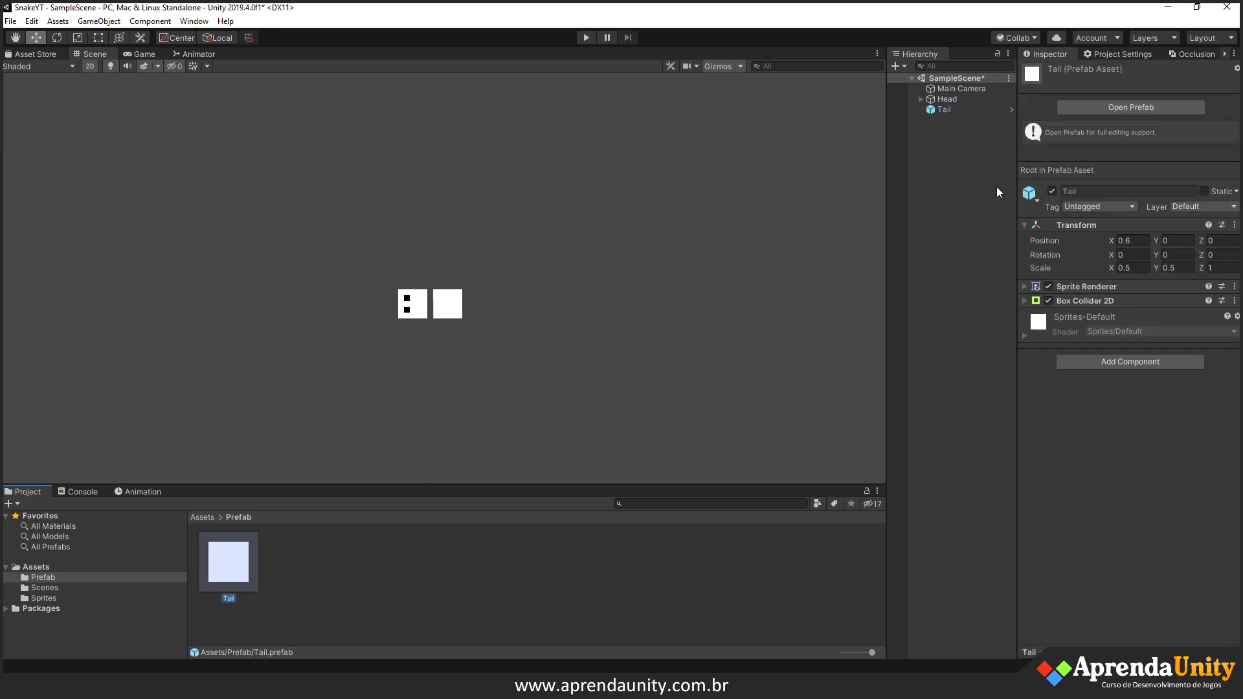
click(970, 156)
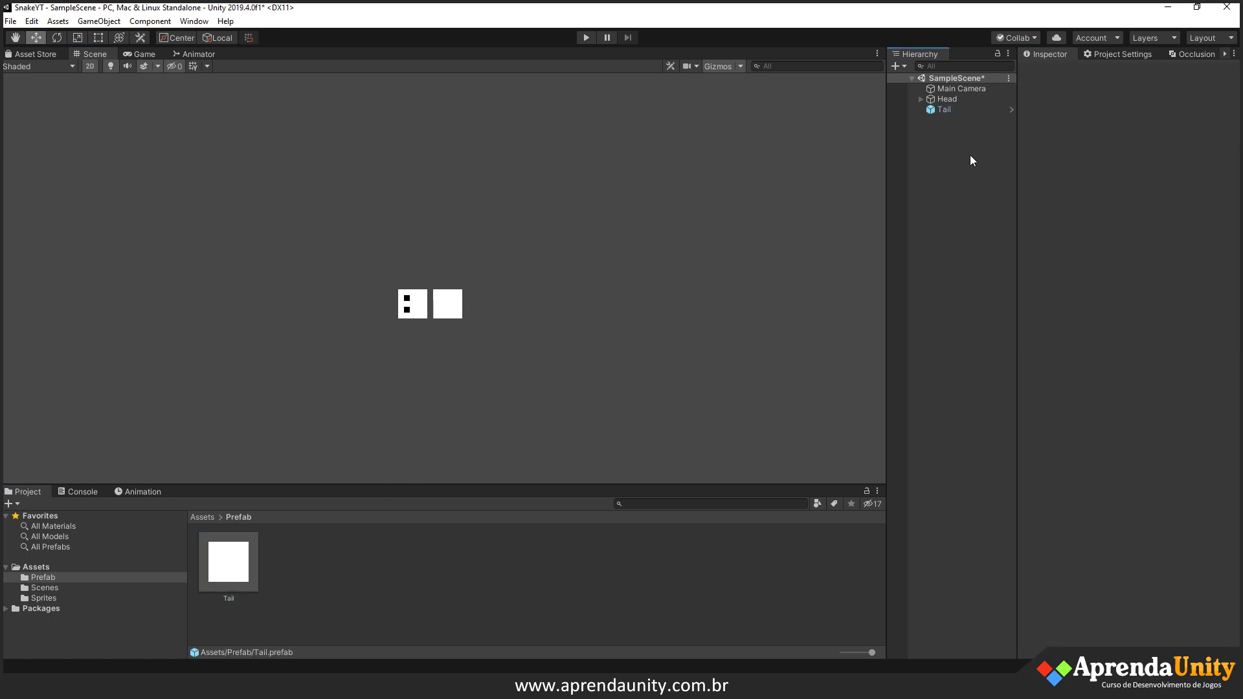
click(935, 108)
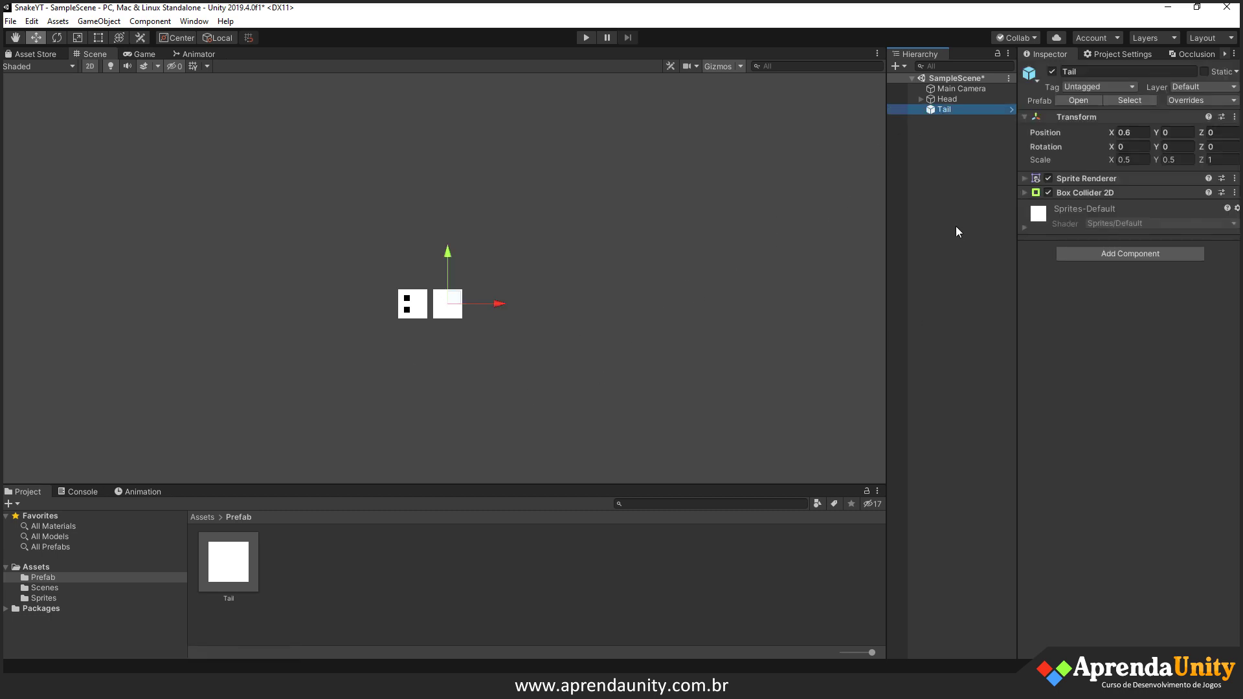
- Rename the Tail instance to Food and color its sprite lime C7FF00
click(932, 109)
text(Food)
key(Return)
click(1081, 180)
click(1138, 207)
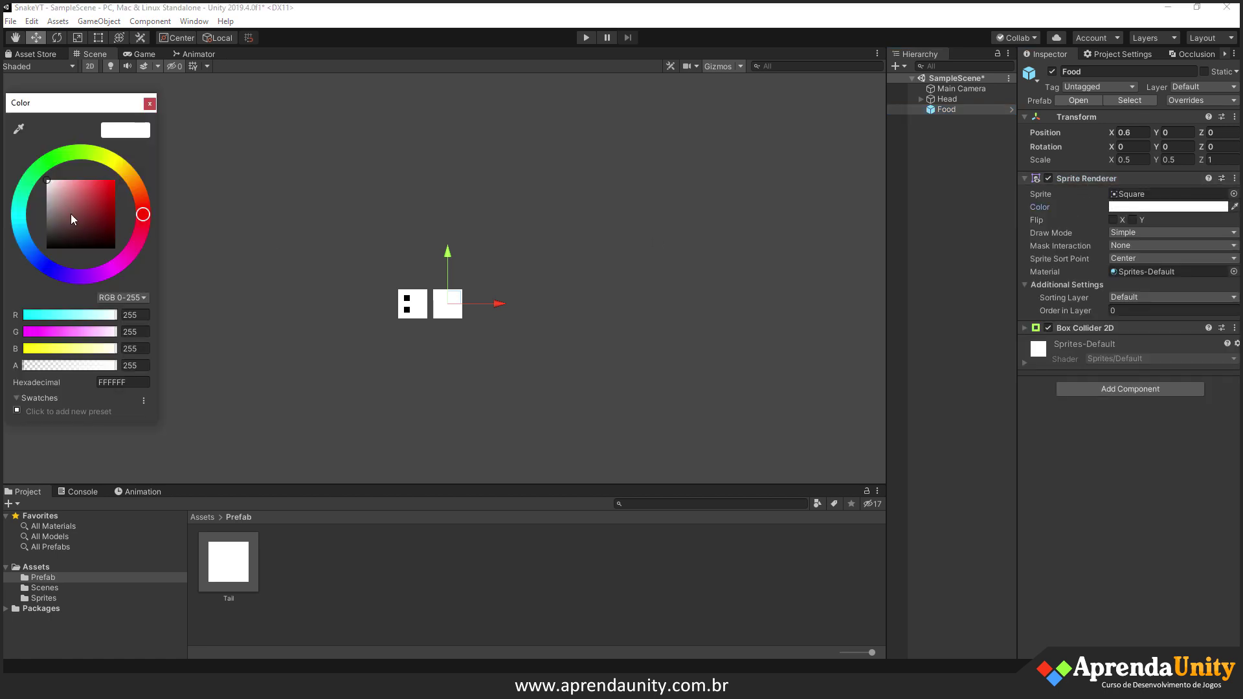
click(106, 161)
drag(83, 204, 121, 180)
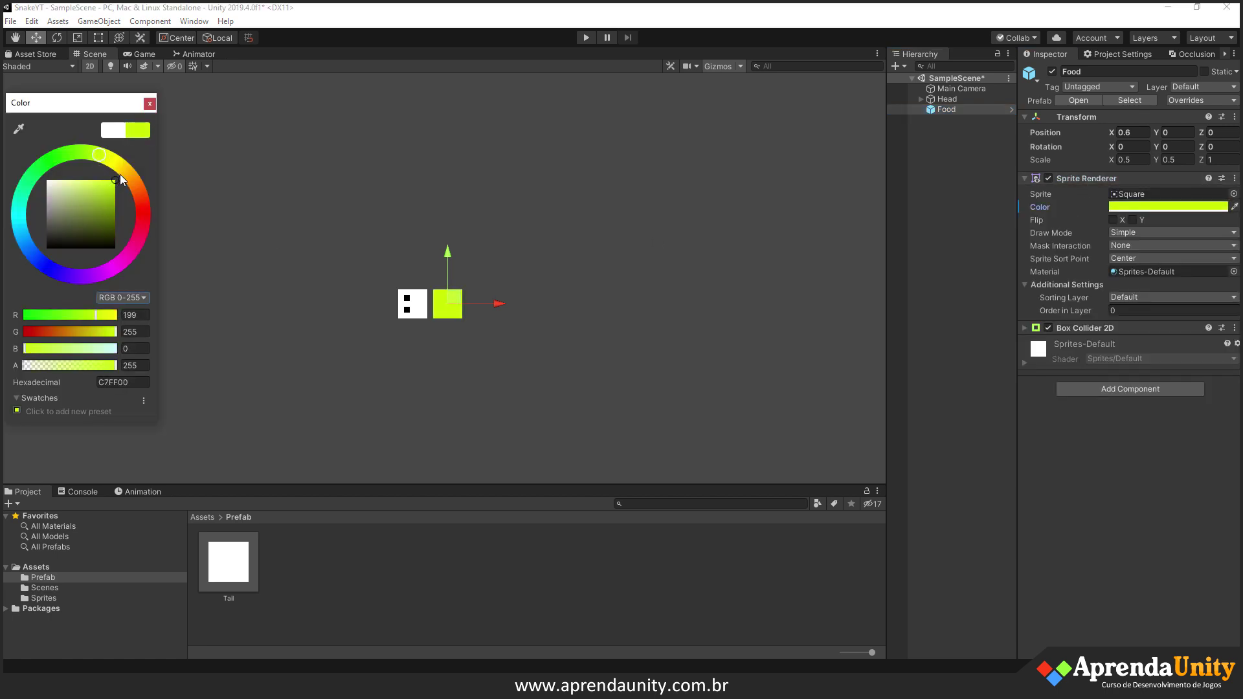
click(150, 103)
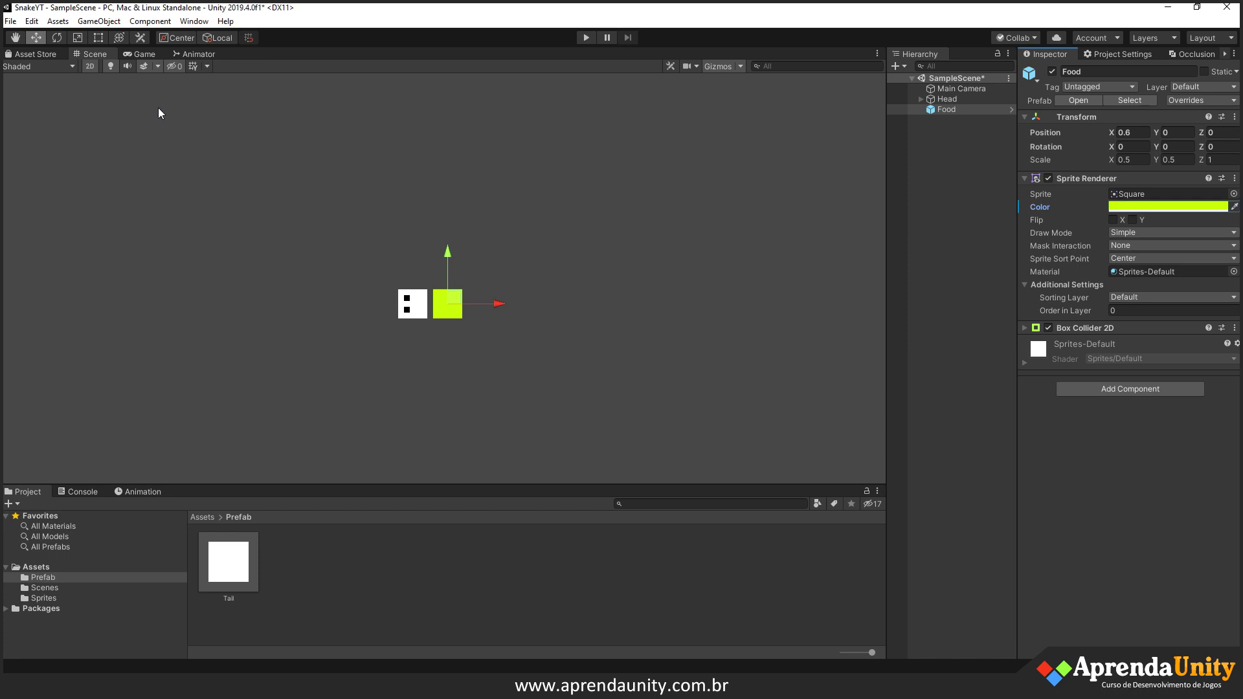
- Tag Food as food and save it as an original prefab in Prefab
click(1096, 87)
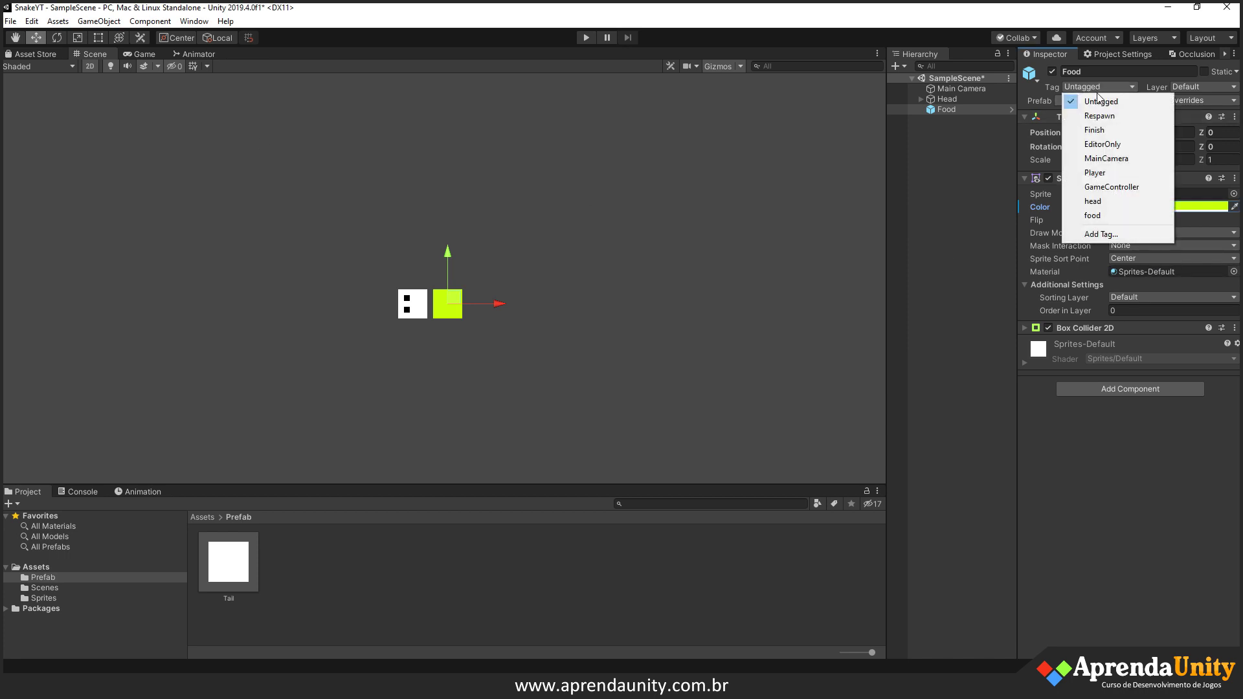
click(1098, 214)
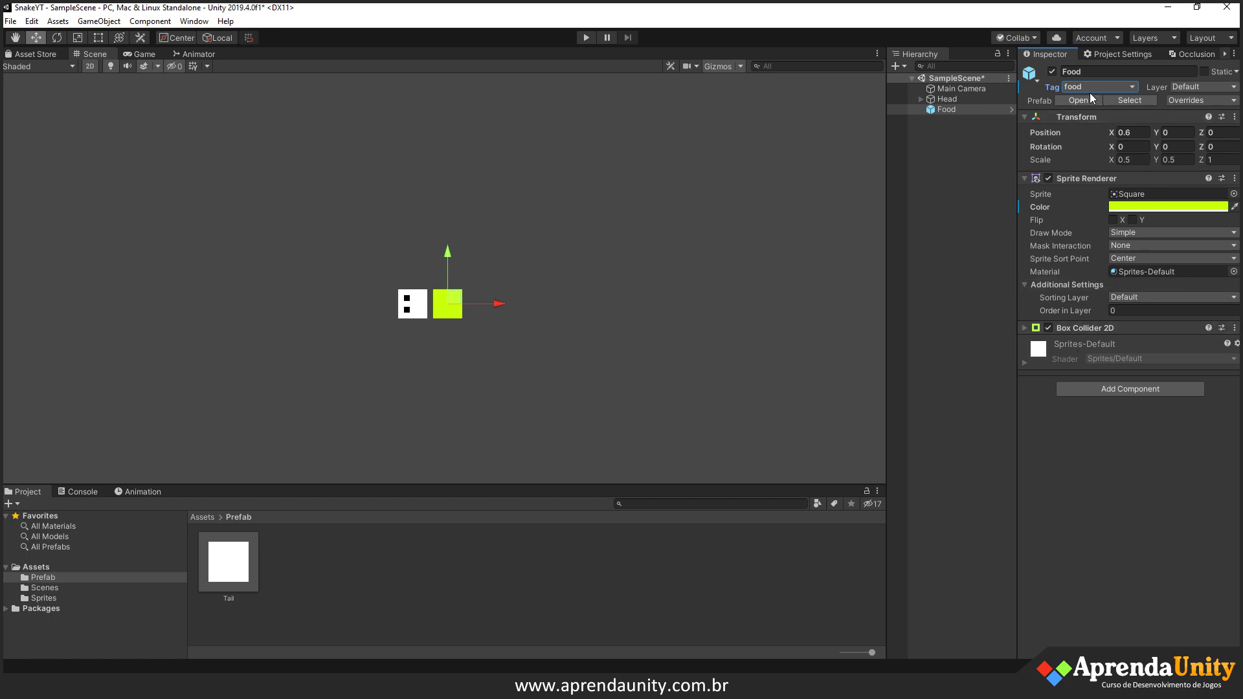
drag(950, 110, 349, 563)
drag(350, 563, 352, 569)
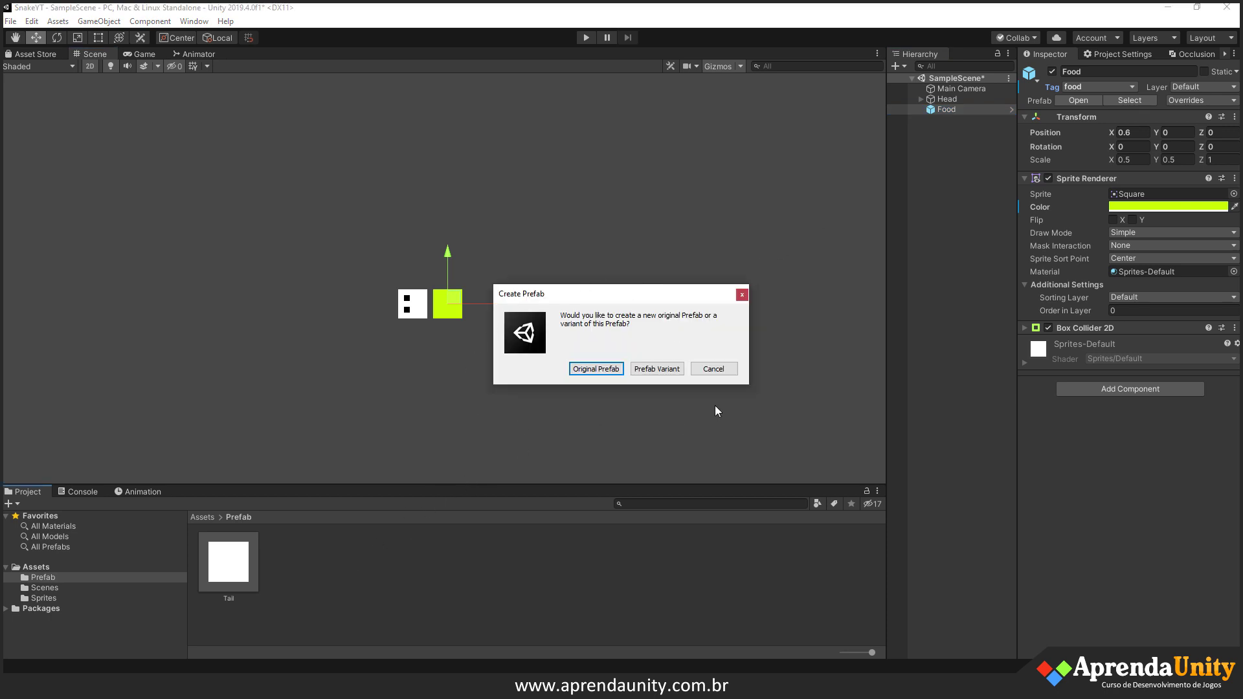
click(594, 369)
click(953, 125)
- Delete Food from the scene and review the Tail and Food prefabs
click(950, 109)
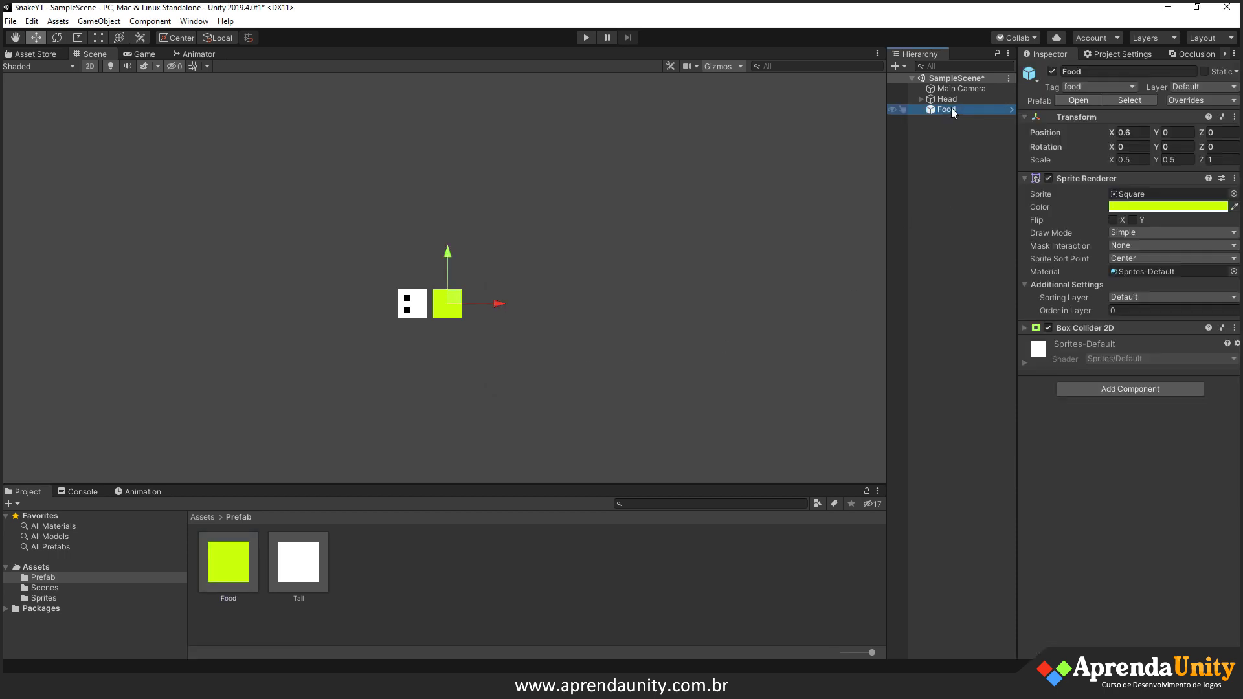
key(Delete)
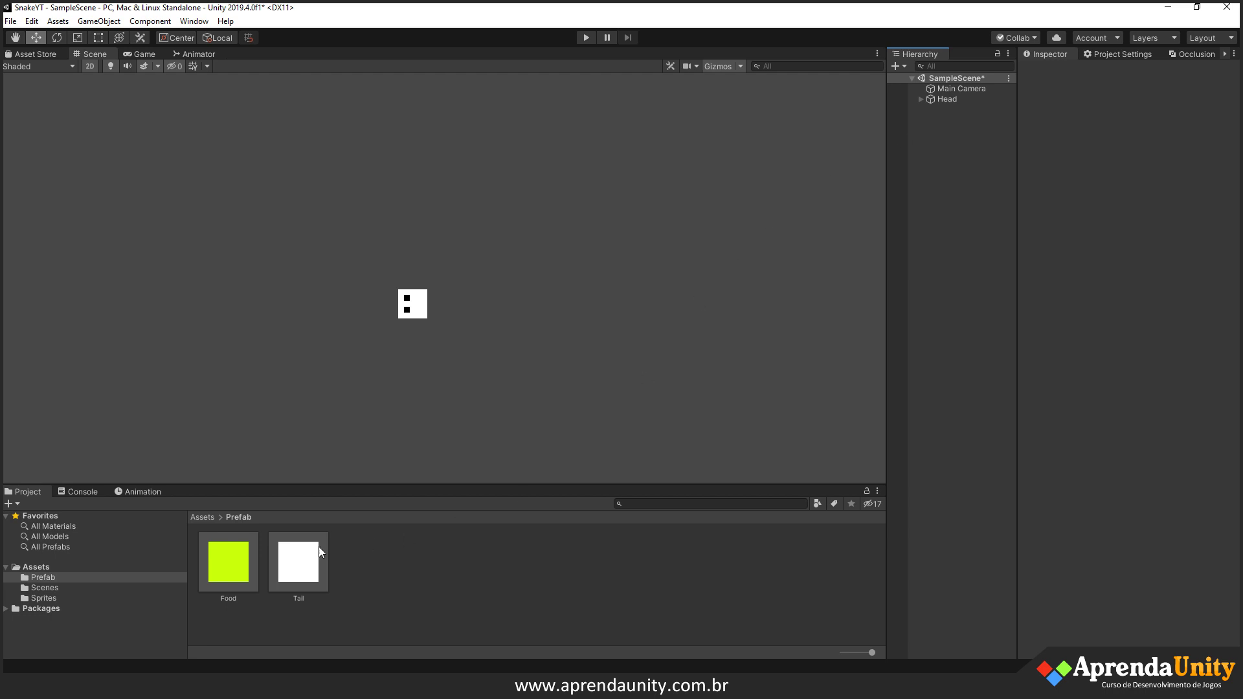
click(289, 565)
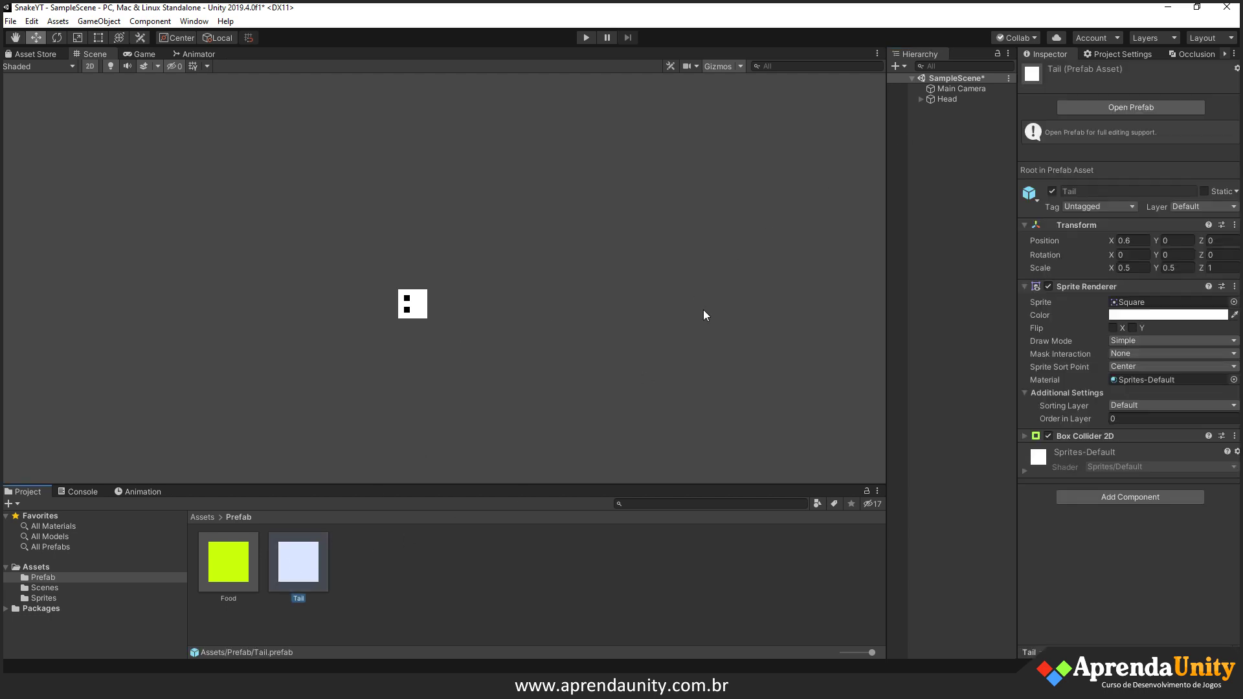
click(230, 579)
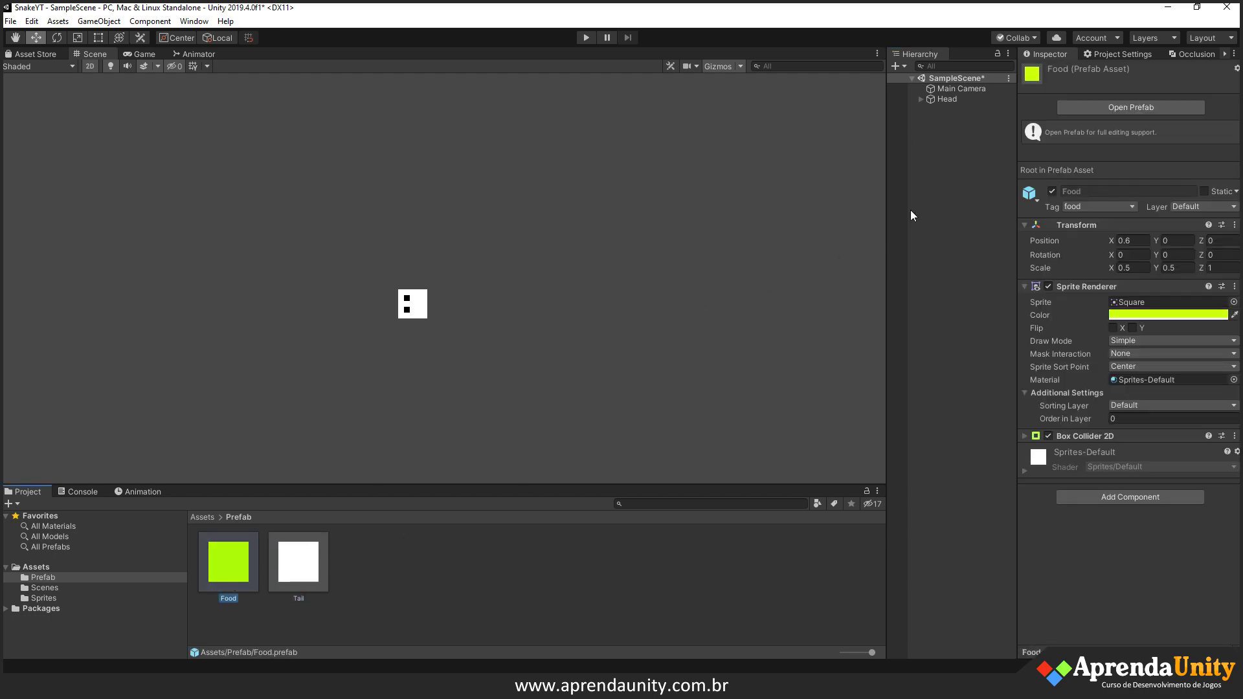
click(950, 167)
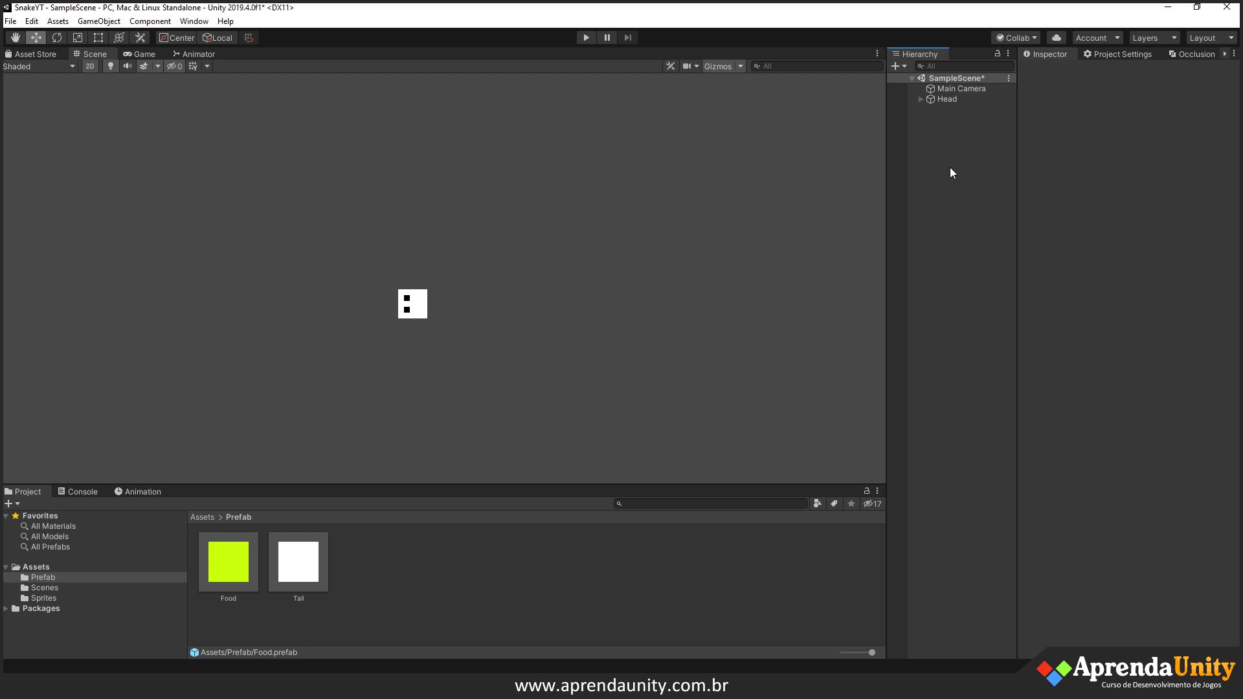
- Create an empty GameController object positioned at 0, 0, 0
right_click(930, 131)
click(963, 254)
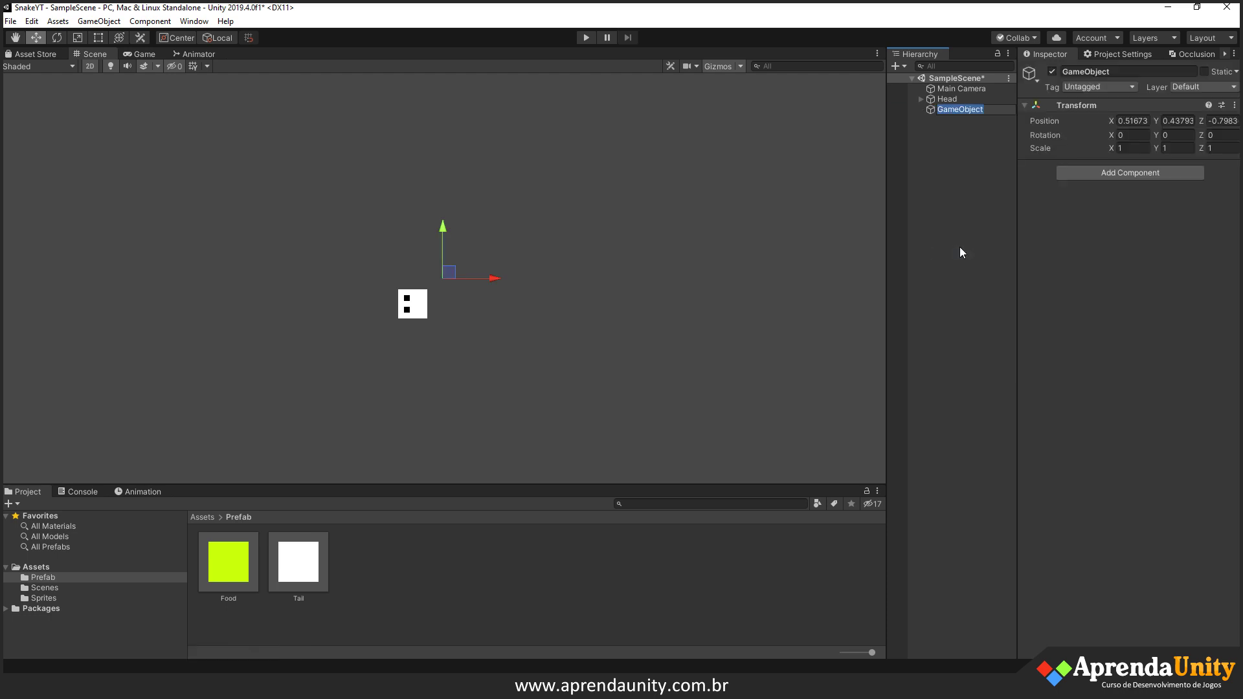
text(GameController)
key(Return)
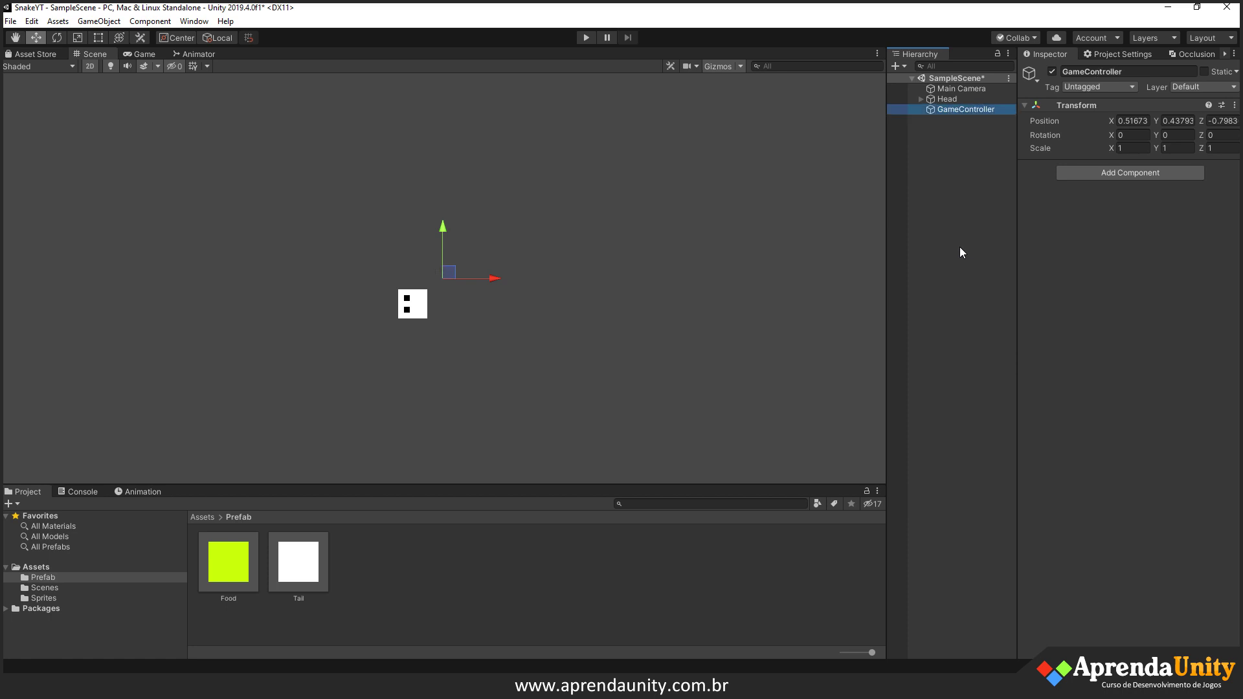
click(1135, 120)
text(0)
key(Tab)
text(0)
key(Tab)
text(0)
click(981, 128)
click(971, 110)
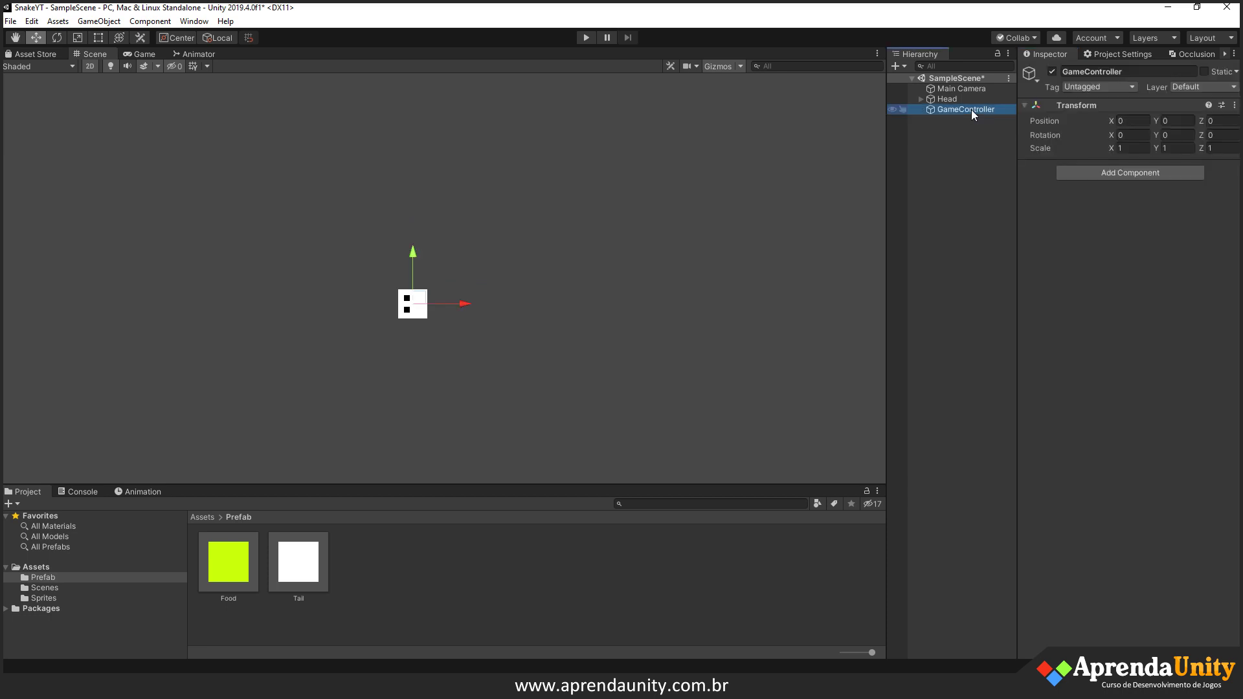
- Create a Scripts folder in Assets and open it
click(34, 567)
right_click(424, 593)
mouse_move(466, 273)
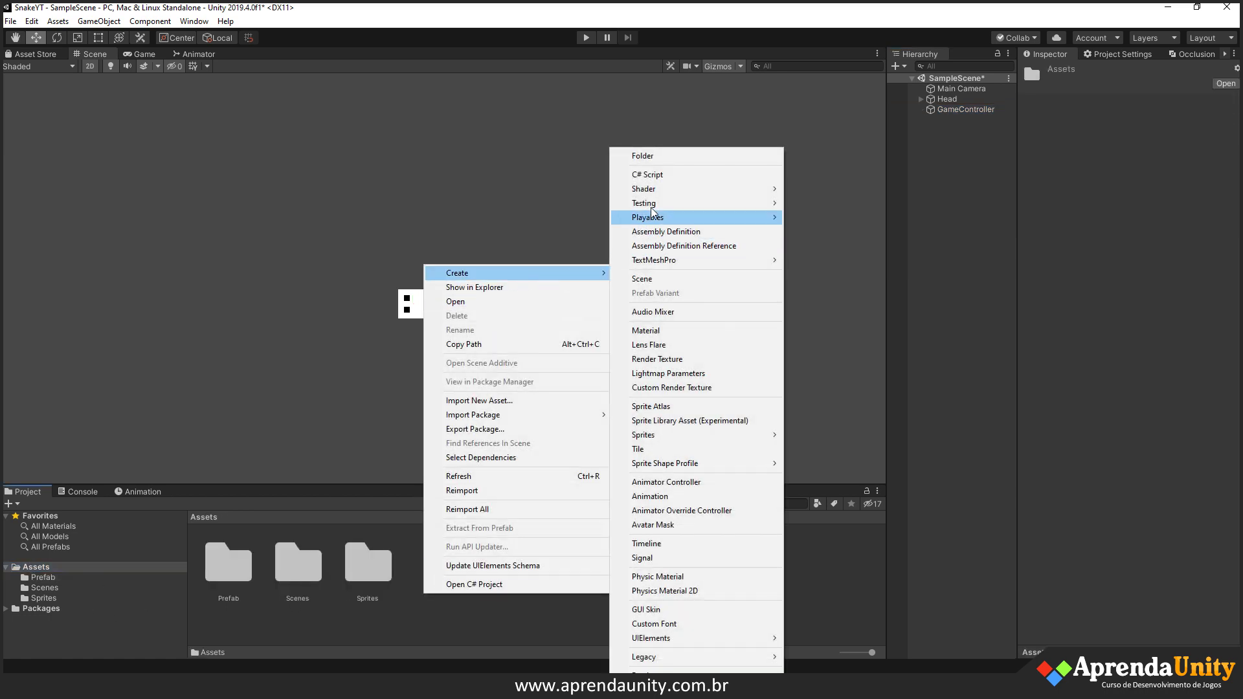
click(654, 174)
key(Escape)
right_click(558, 554)
mouse_move(655, 234)
click(764, 155)
text(Scripts)
key(Return)
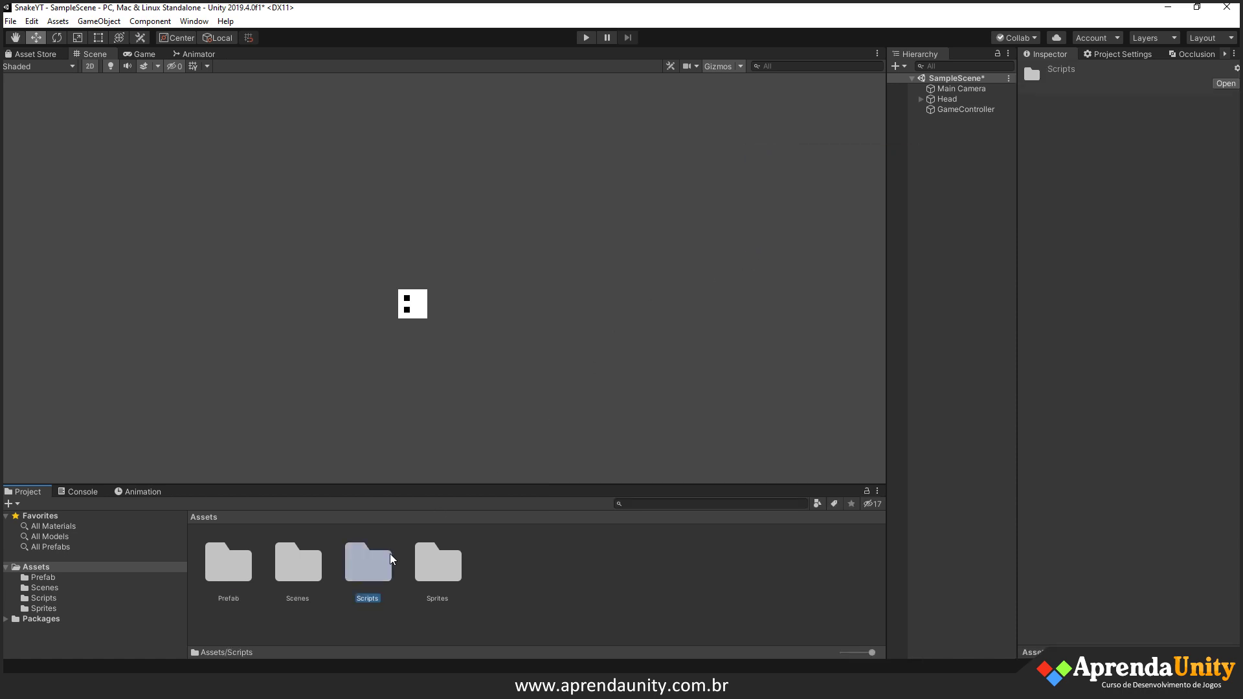
double_click(389, 560)
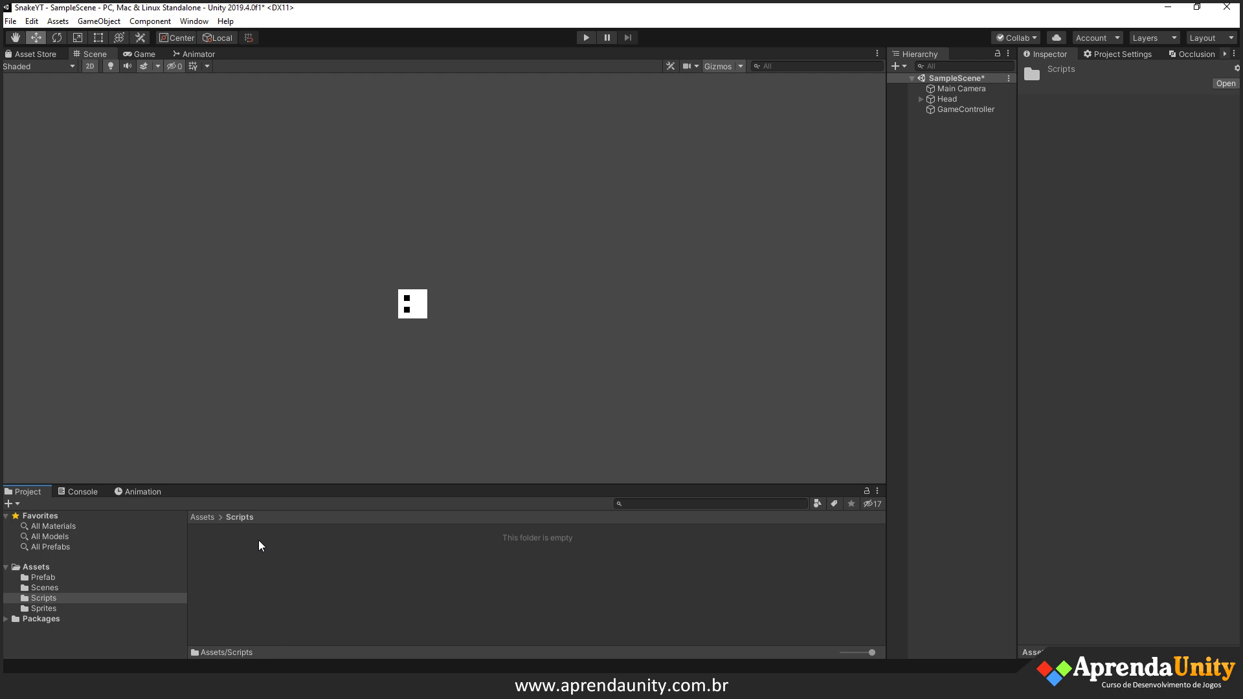
- Create a GameController C# script in Scripts and drag it onto the GameController object
right_click(259, 546)
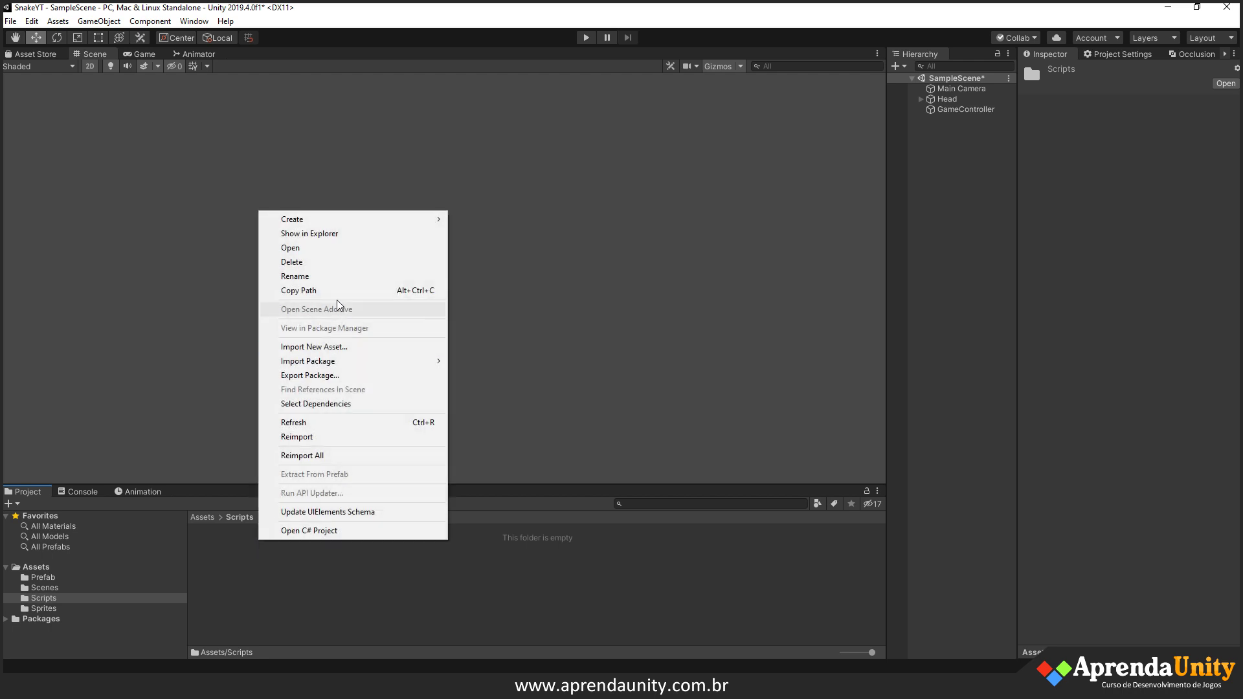
mouse_move(377, 222)
click(530, 176)
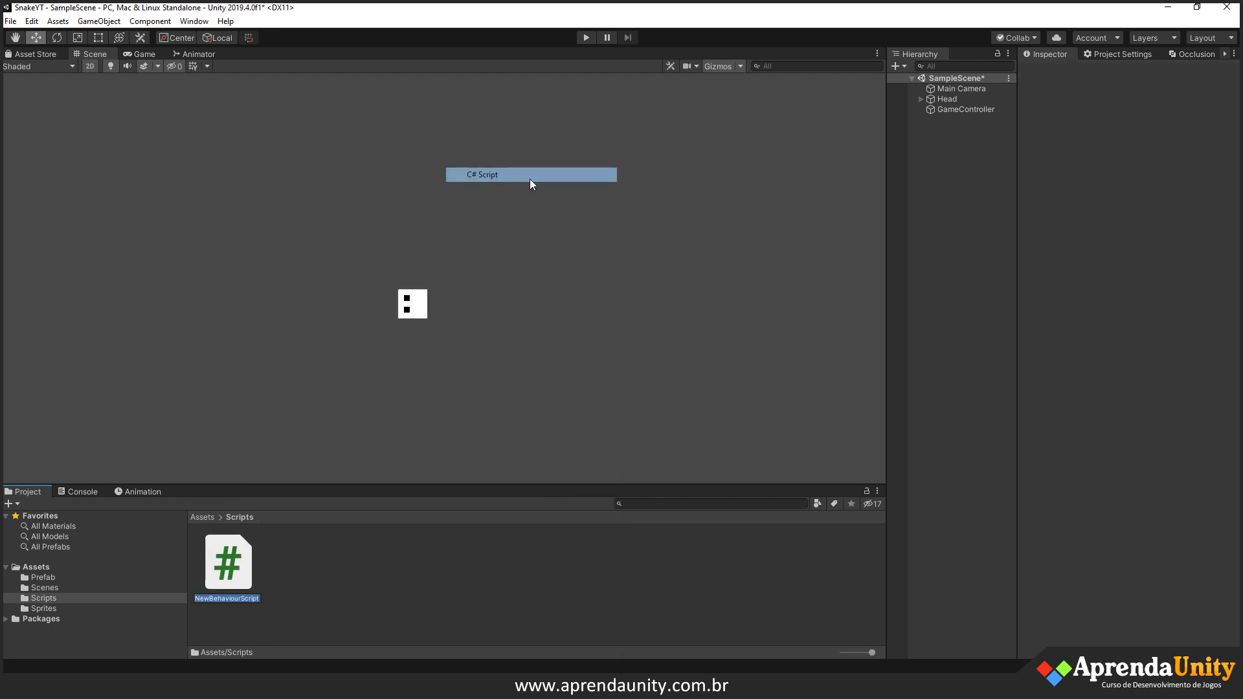
text(GameController)
key(Return)
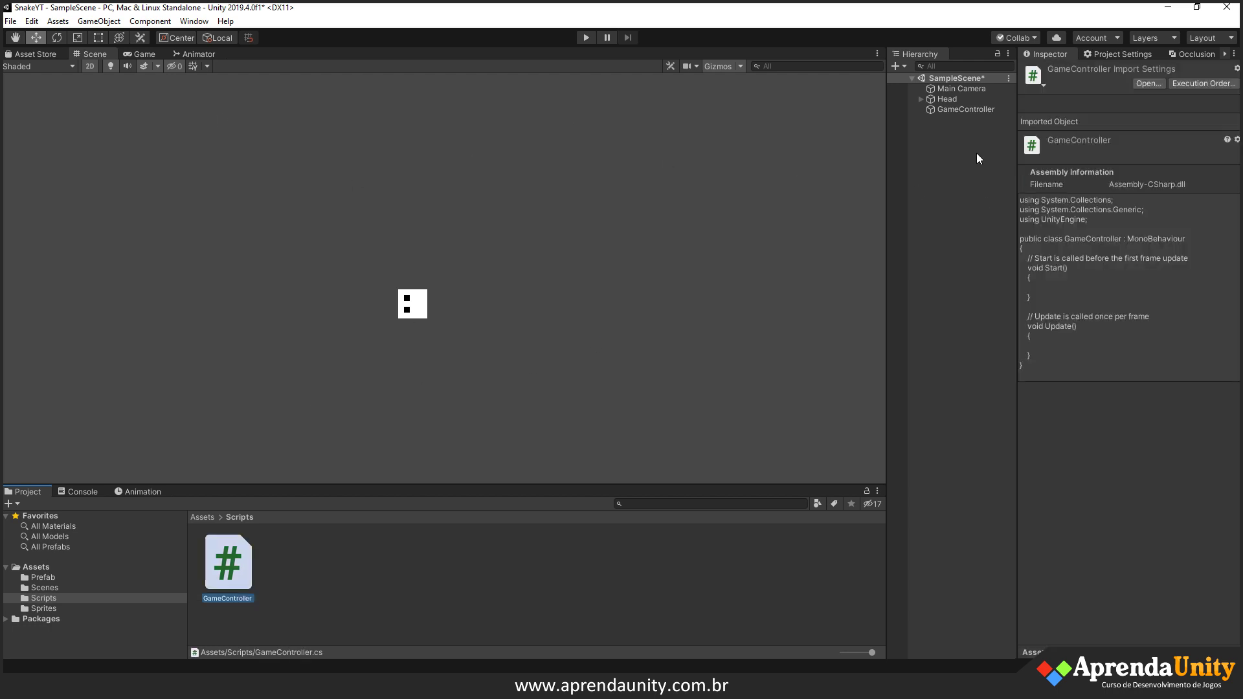
click(965, 108)
drag(228, 562, 1100, 275)
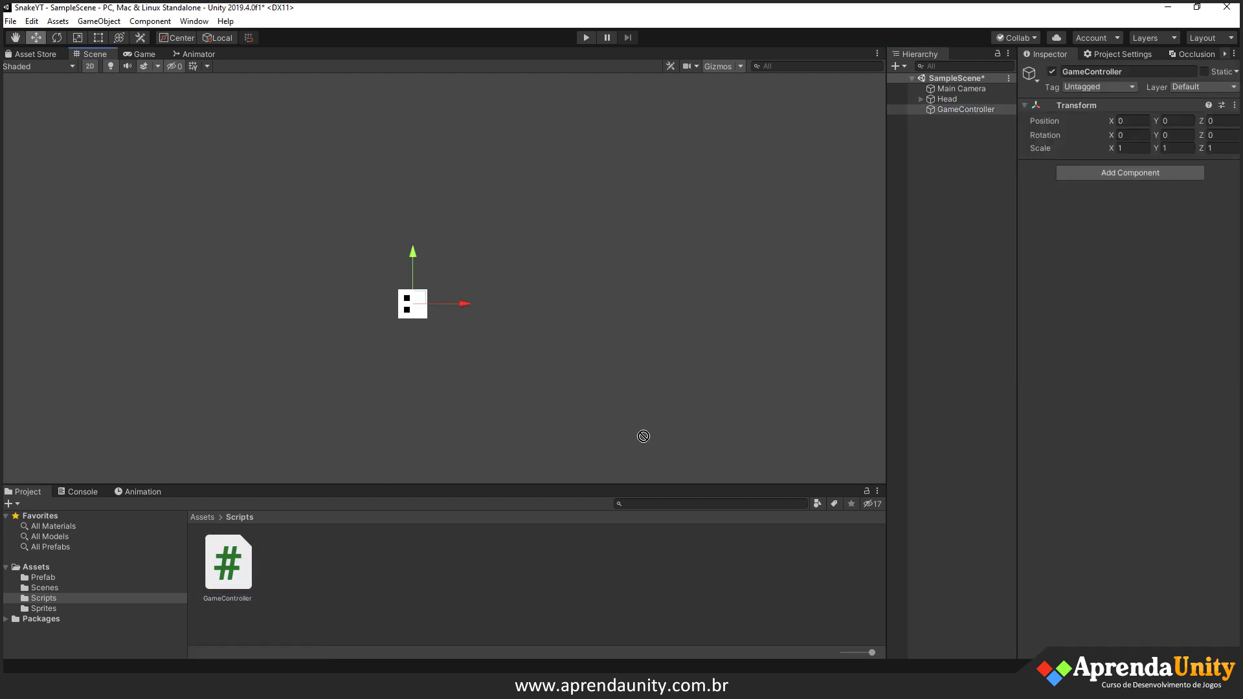
- Open the attached GameController script in Visual Studio
scroll(400, 277, down, 5)
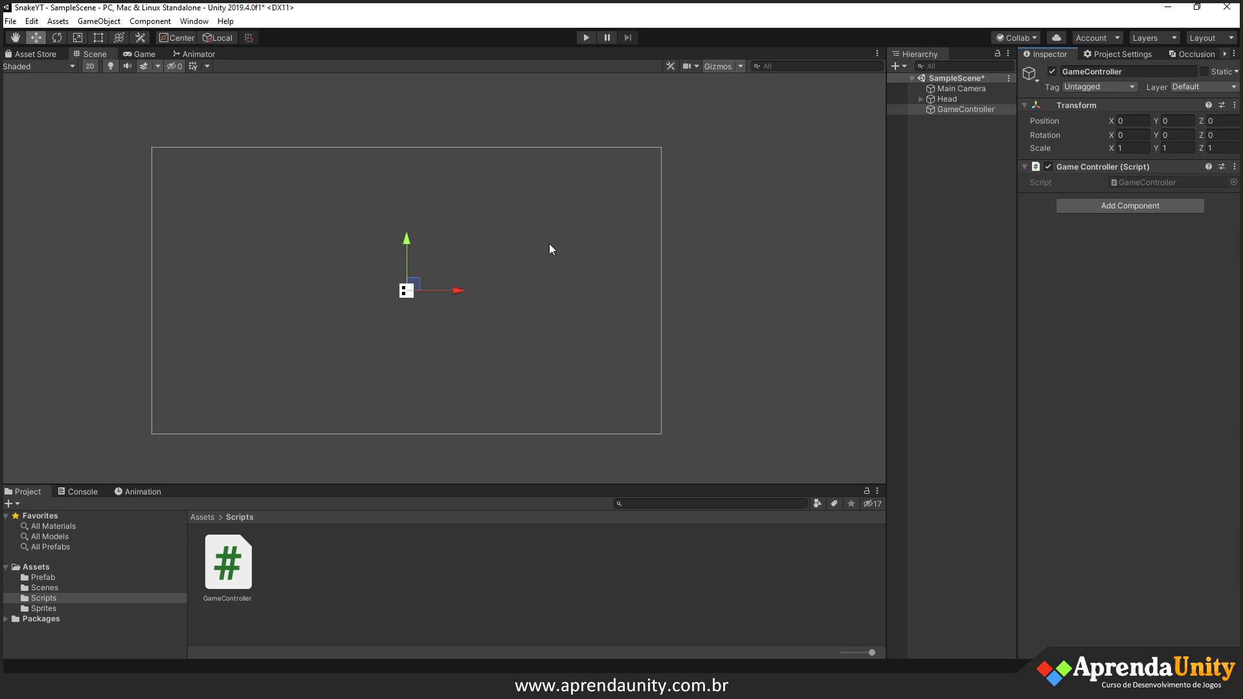
double_click(1160, 182)
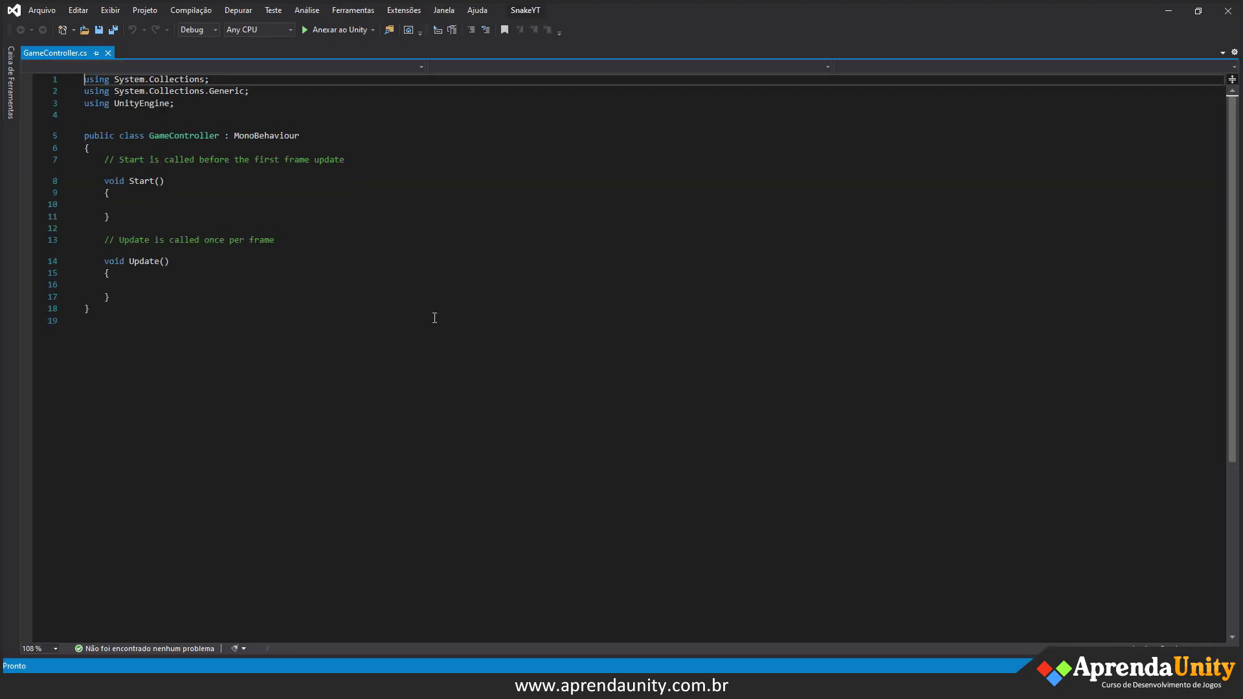
- Declare 'public enum Direction' with an empty brace body at the top of the GameController class
ctrl+scroll(280, 265, up, 1)
ctrl+scroll(246, 350, up, 1)
ctrl+scroll(201, 447, up, 1)
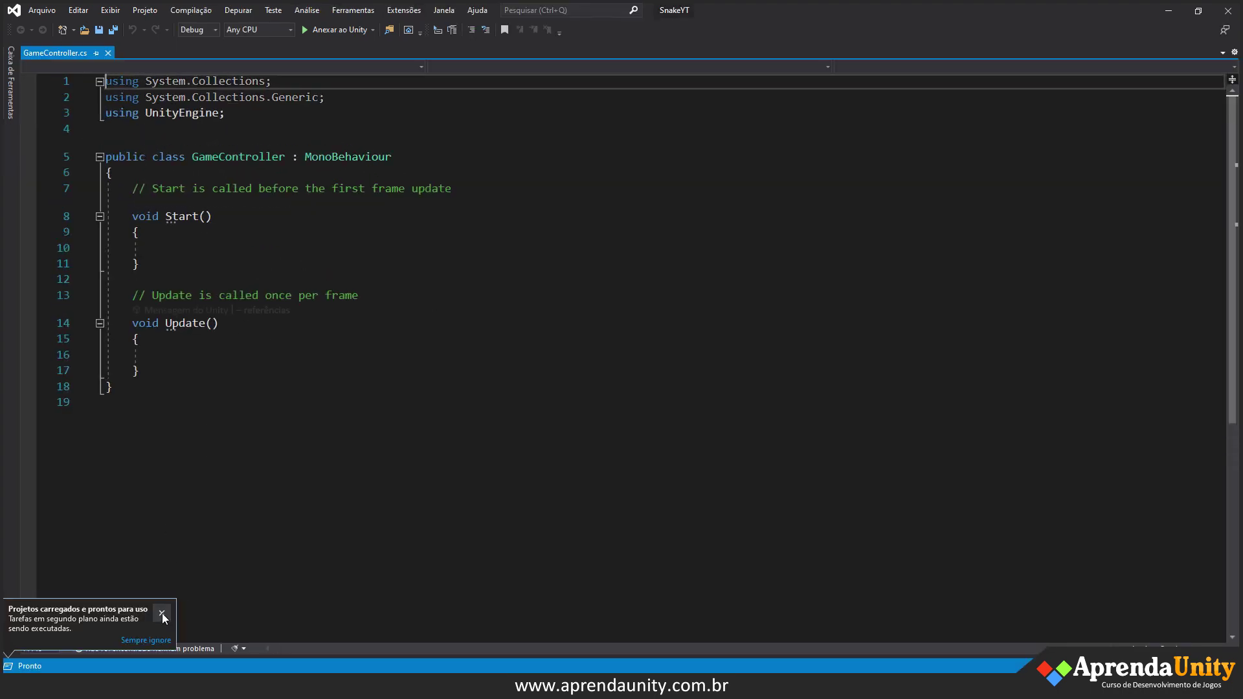
click(152, 169)
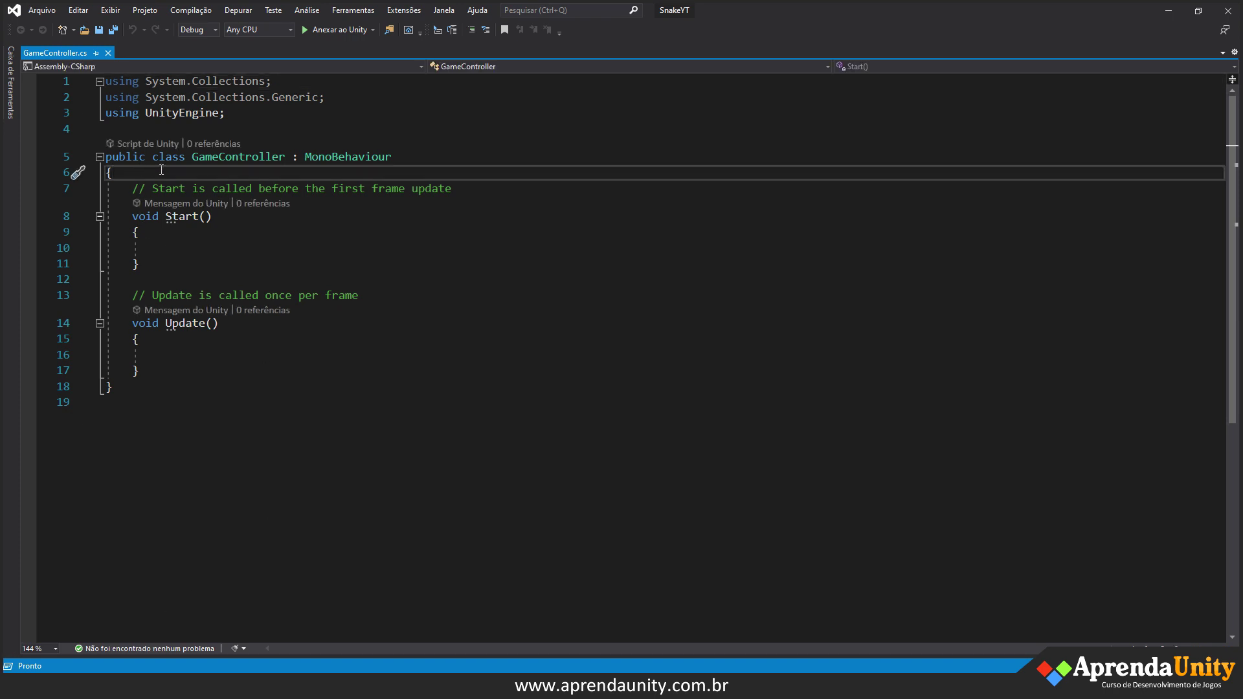
key(Return)
key(Return)
key(Up)
key(ctrl+s)
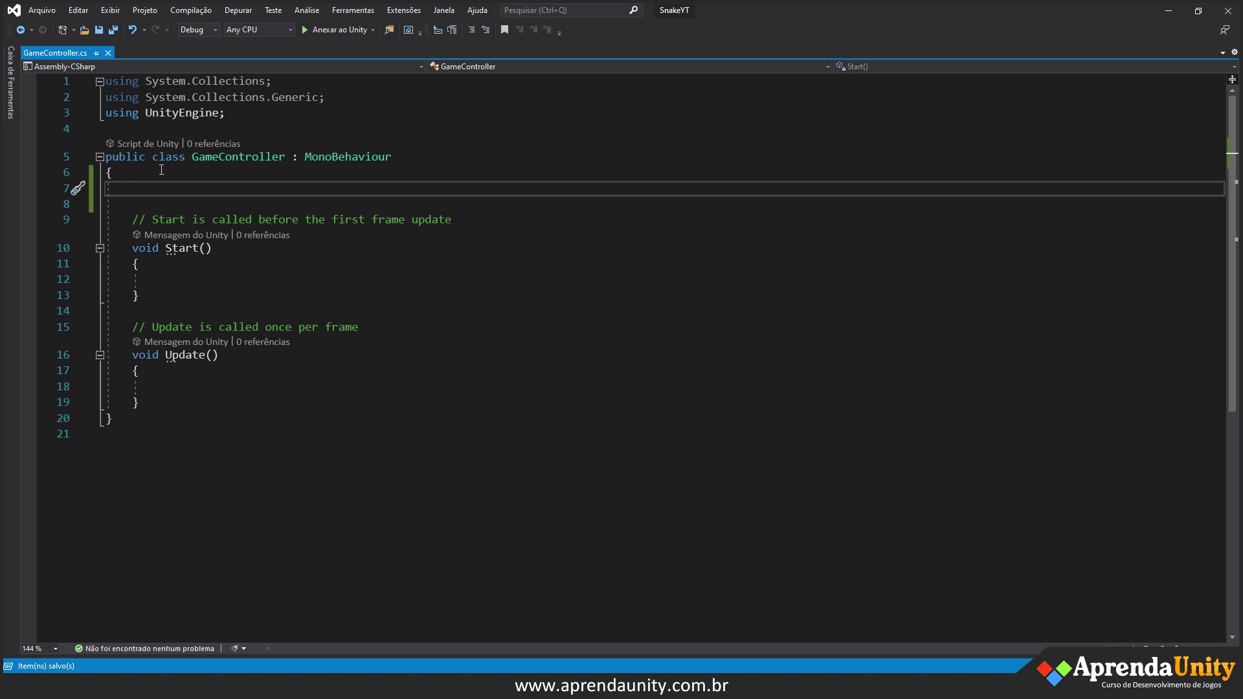
text(publ)
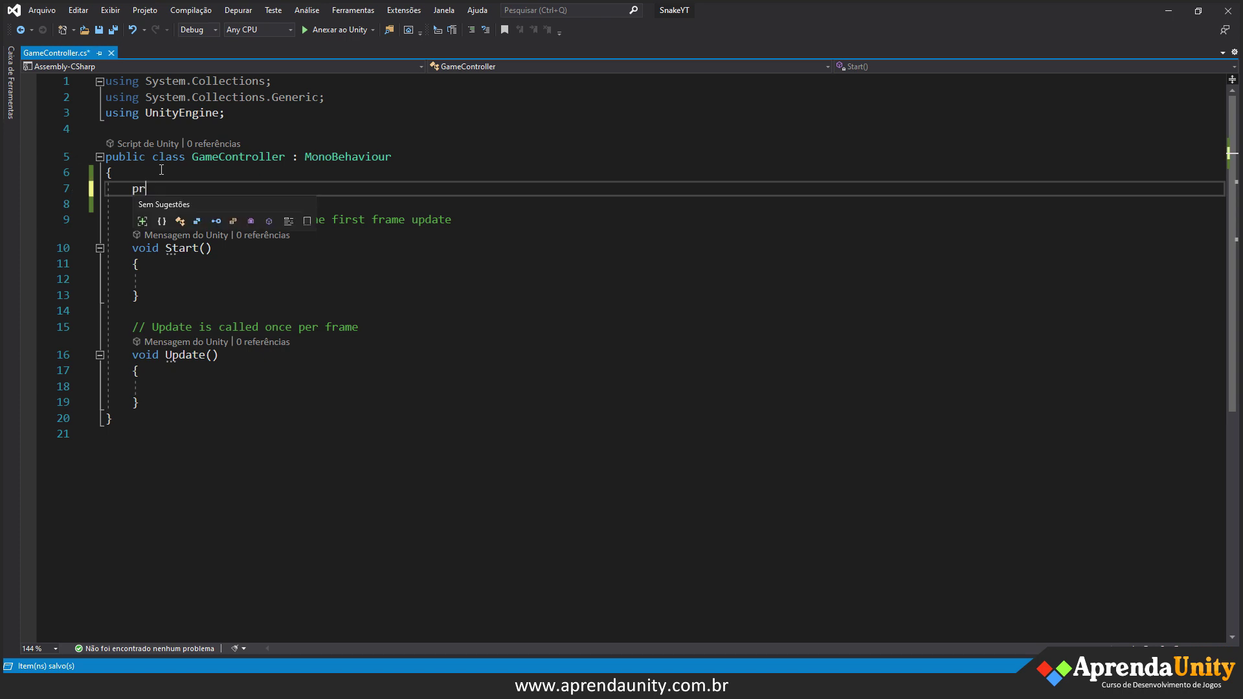
text(ic )
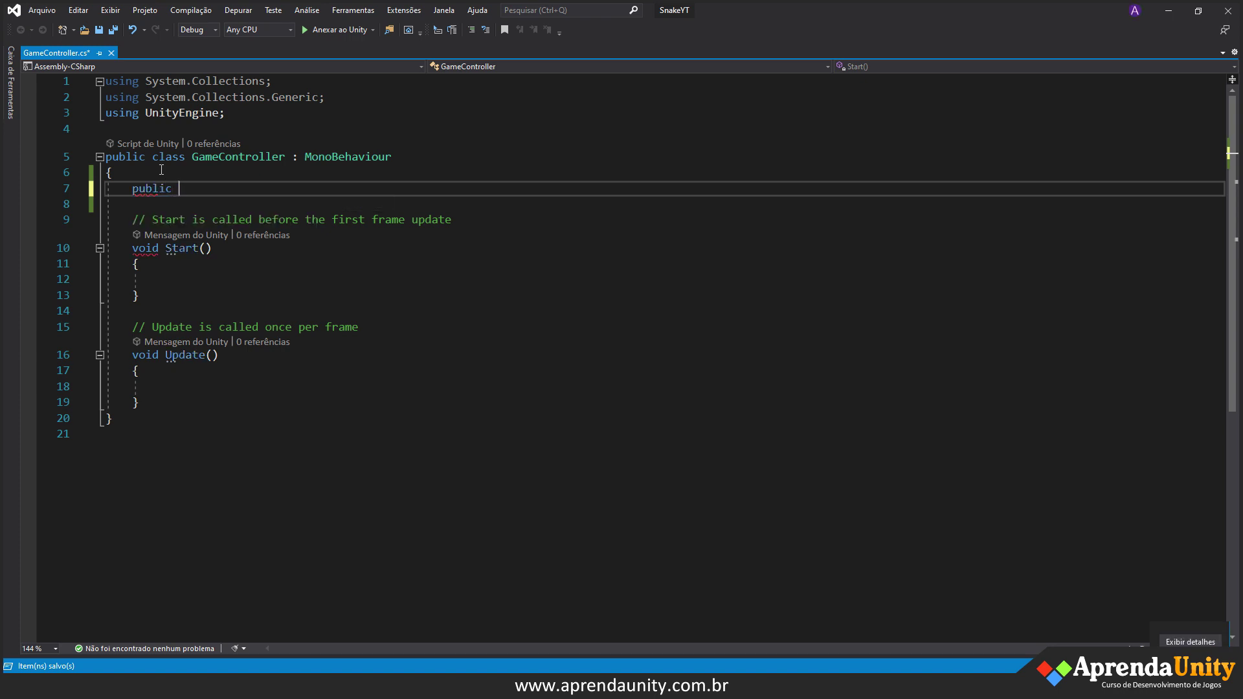
text(enum Di)
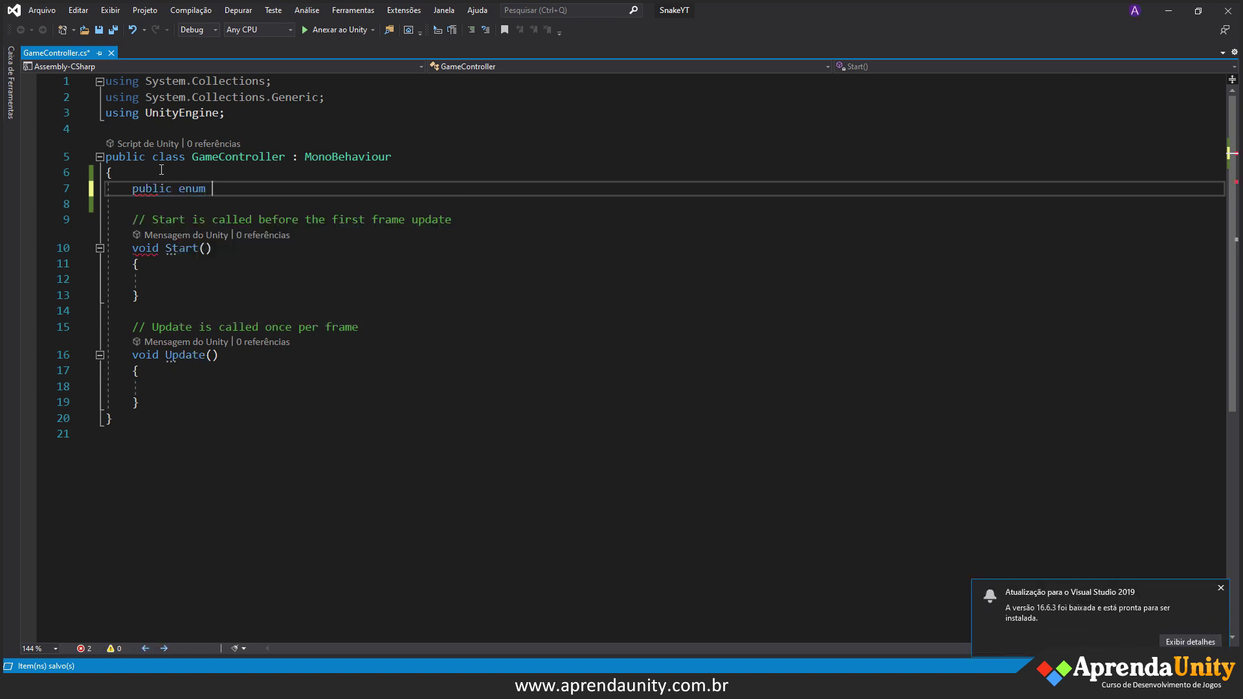
text(rection)
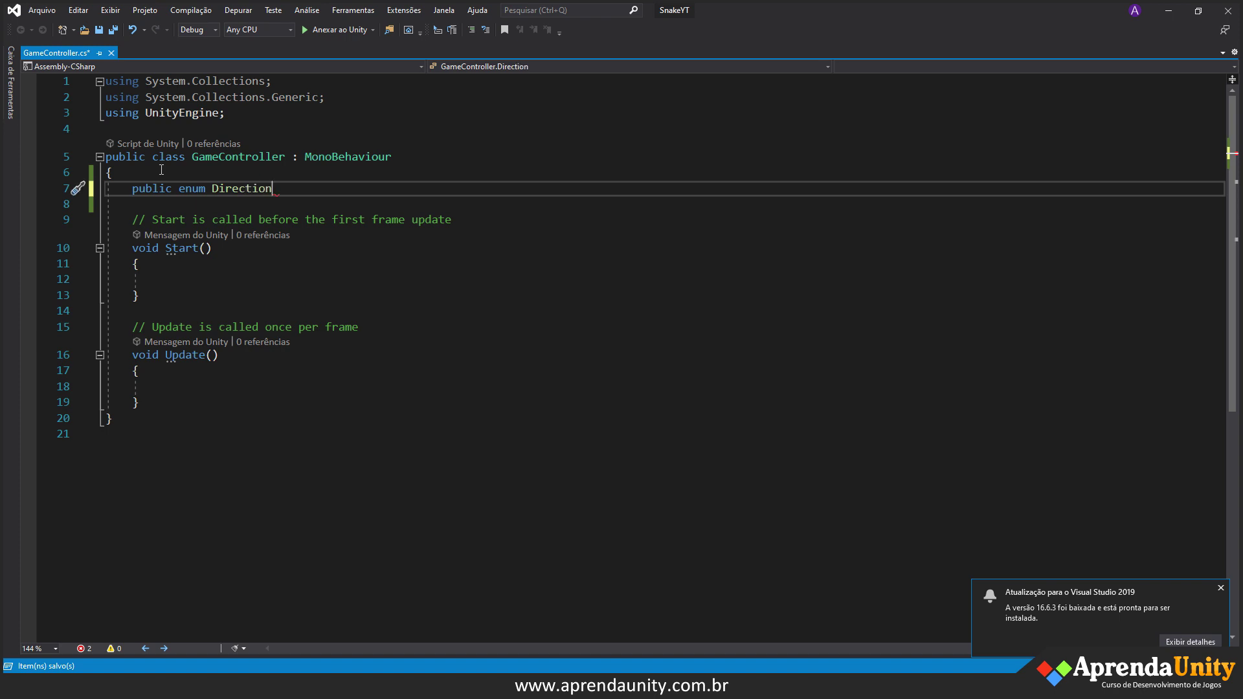
key(Return)
text({)
key(Return)
key(ctrl+s)
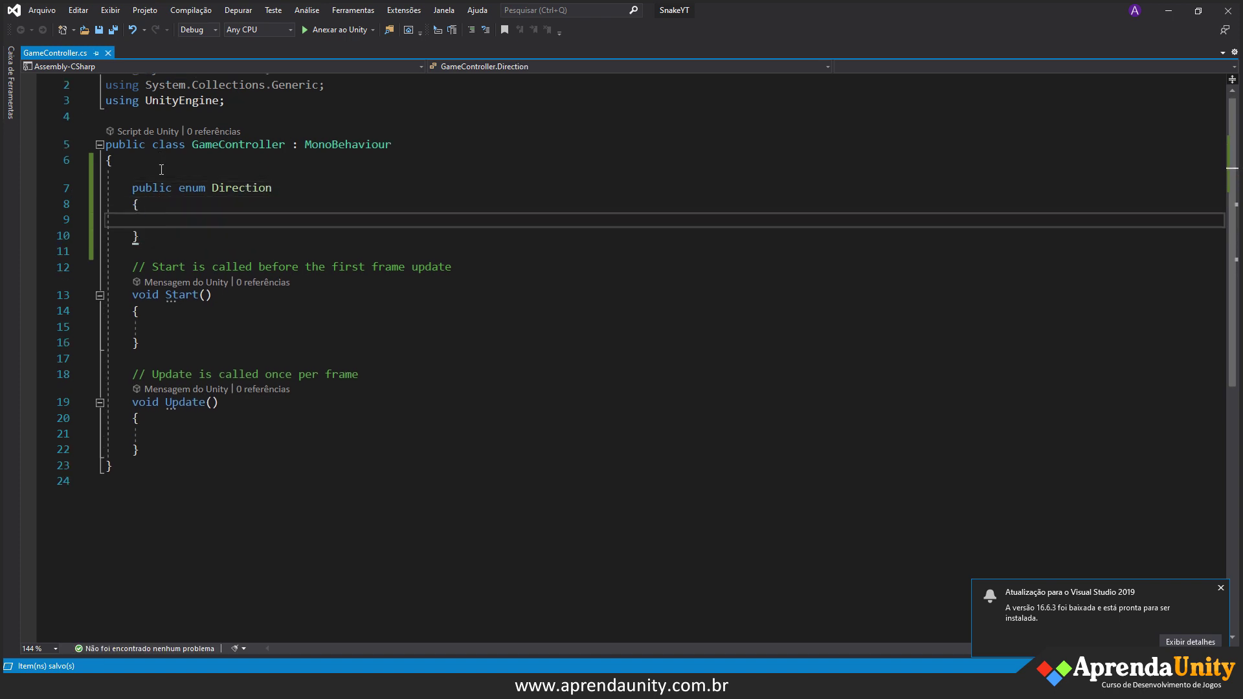
- Fill the Direction enum with UP, DOWN, LEFT, RIGHT, correcting typos, and save
text(UP, DOWN, LEGT)
key(BackSpace)
key(BackSpace)
text(FT, RIGG)
key(BackSpace)
text(F)
key(BackSpace)
text(G)
key(BackSpace)
text(G)
key(BackSpace)
text(G)
key(BackSpace)
text(HT)
key(ctrl+s)
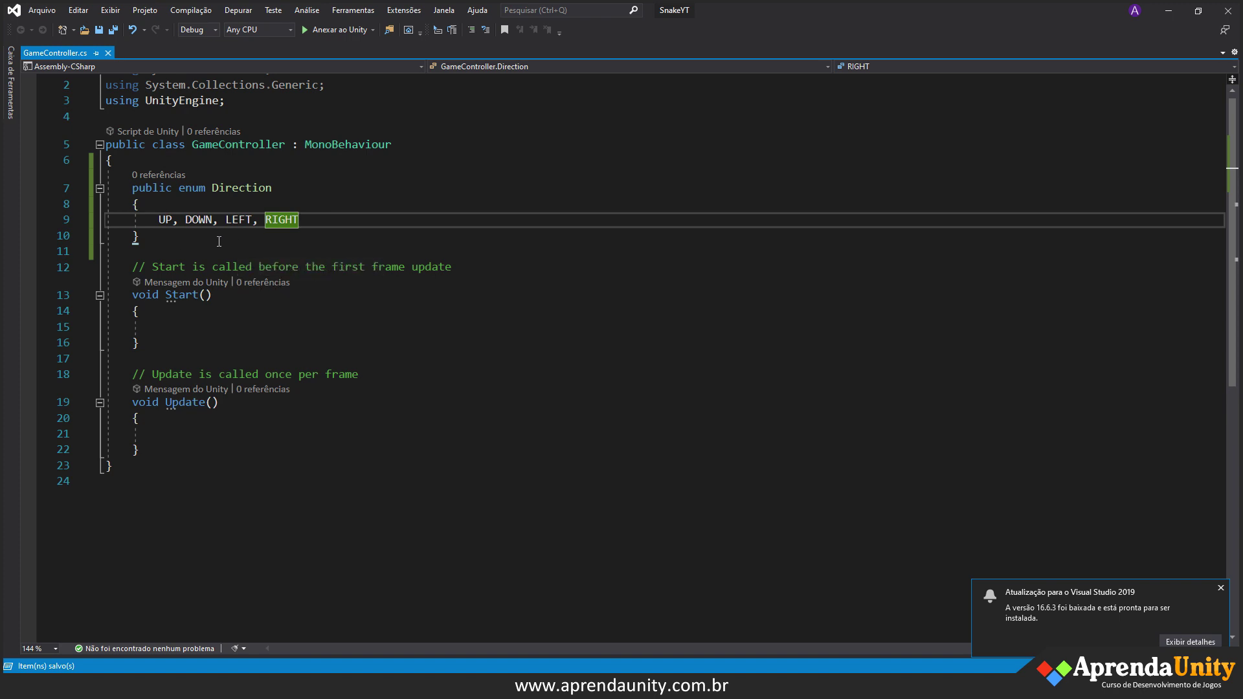
click(241, 244)
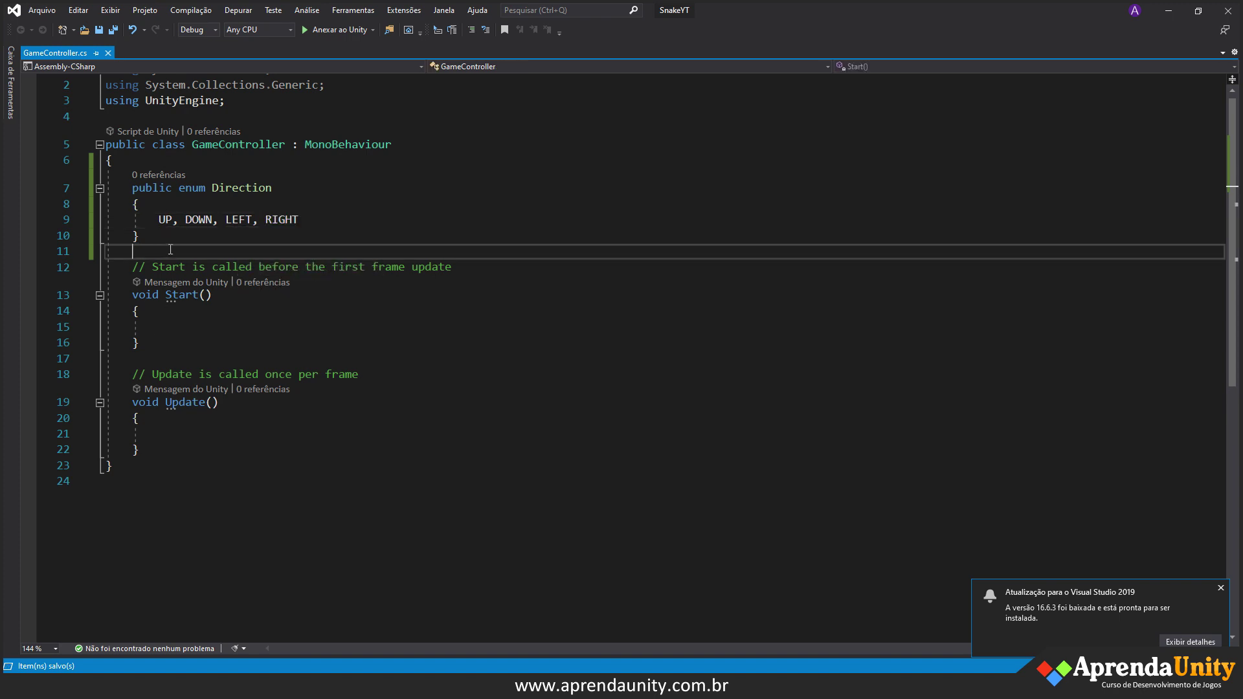
- Add the field 'public Direction moveDirection;' below the enum and save
key(Return)
key(Return)
key(Up)
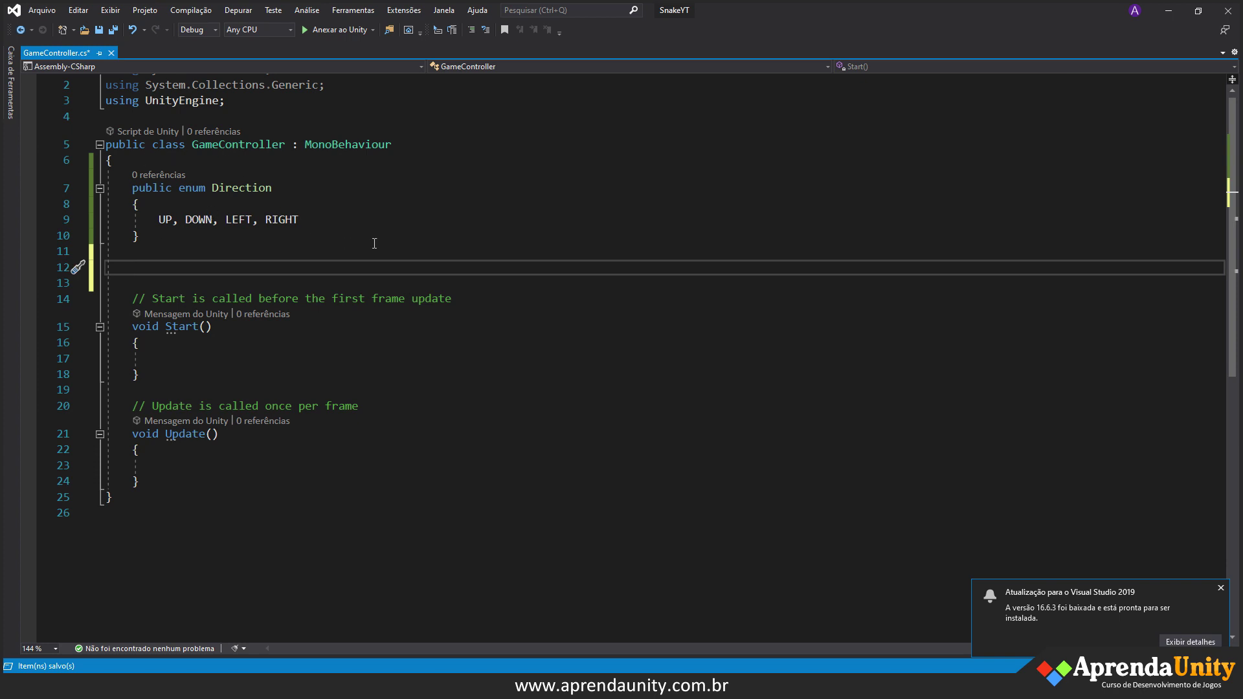
text(public Dire)
key(Tab)
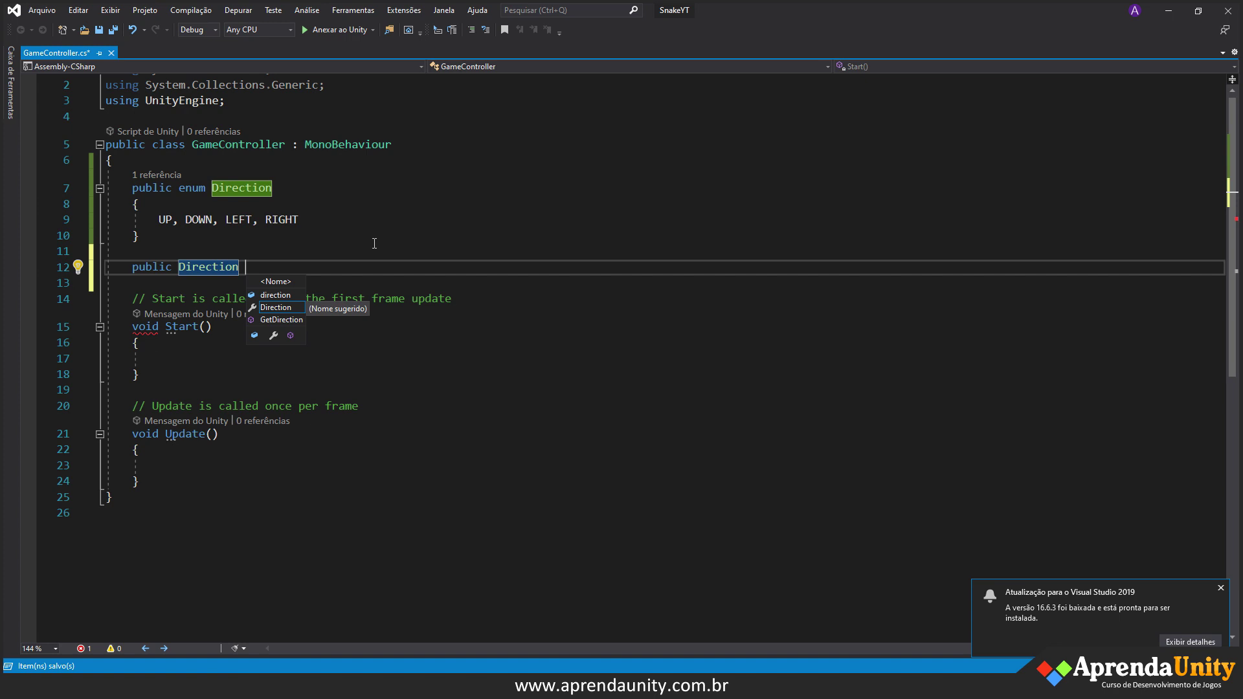
text(moveDirection;)
key(ctrl+s)
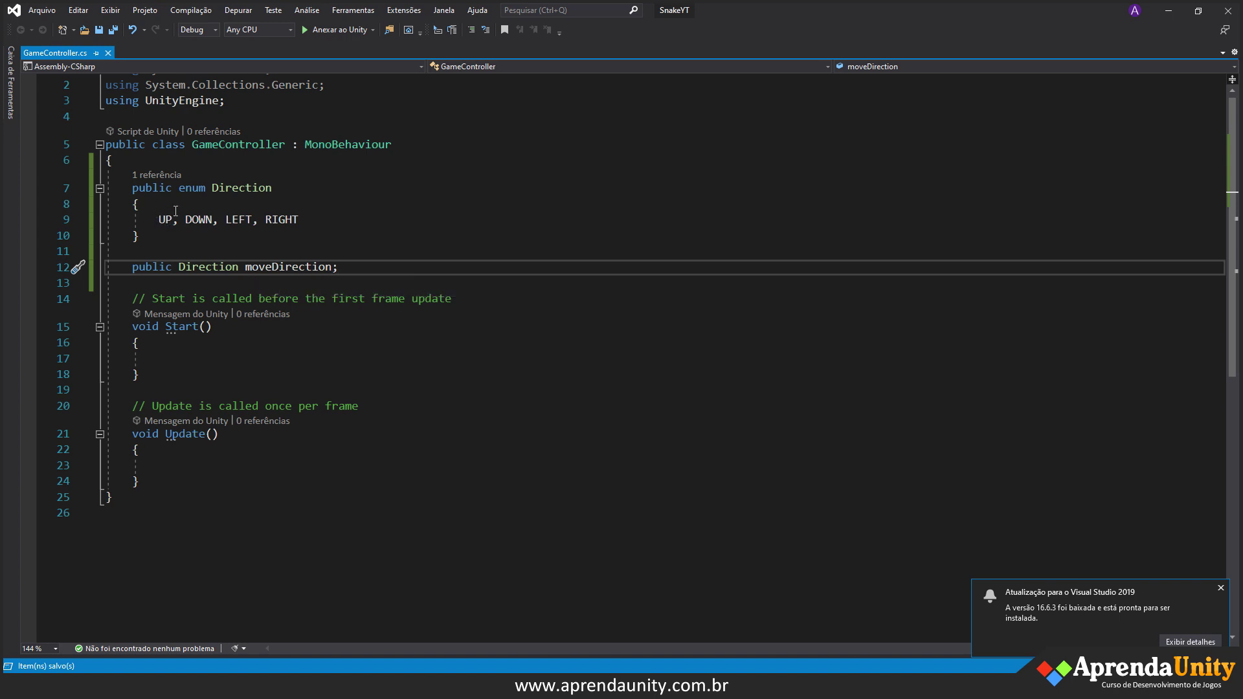
- Reorder the enum members to LEFT, RIGHT, UP, DOWN, remove stray commas, and save
double_click(238, 220)
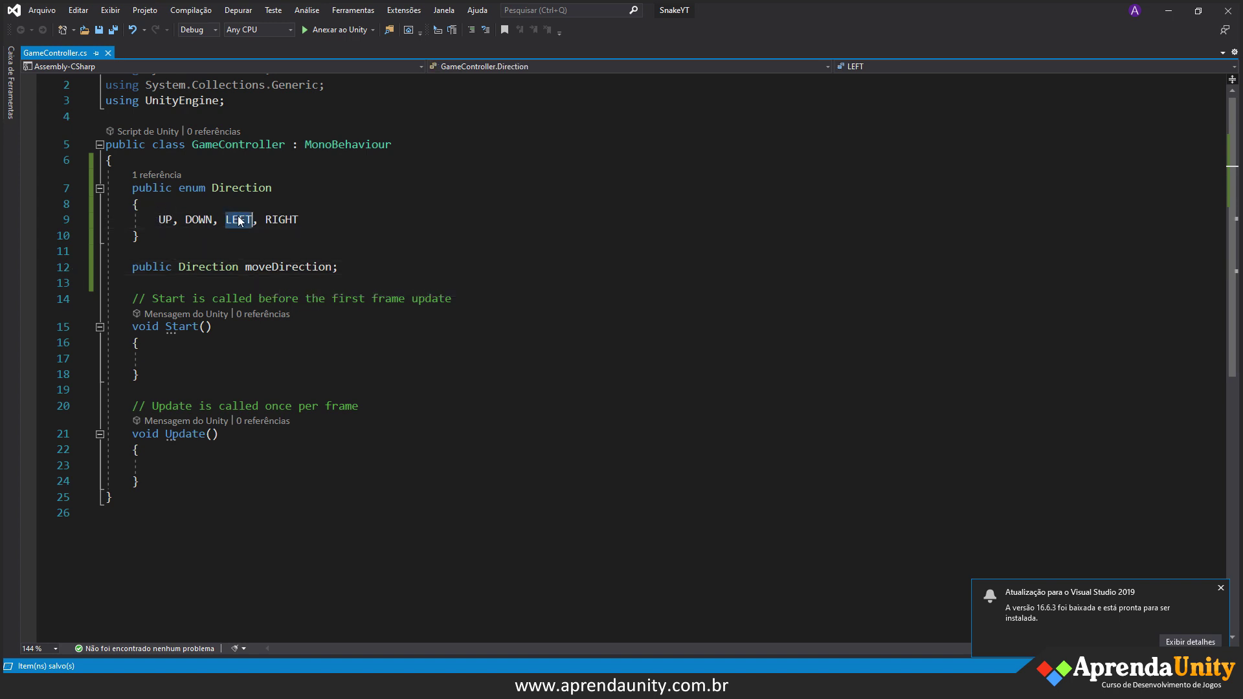
key(ctrl+x)
click(159, 221)
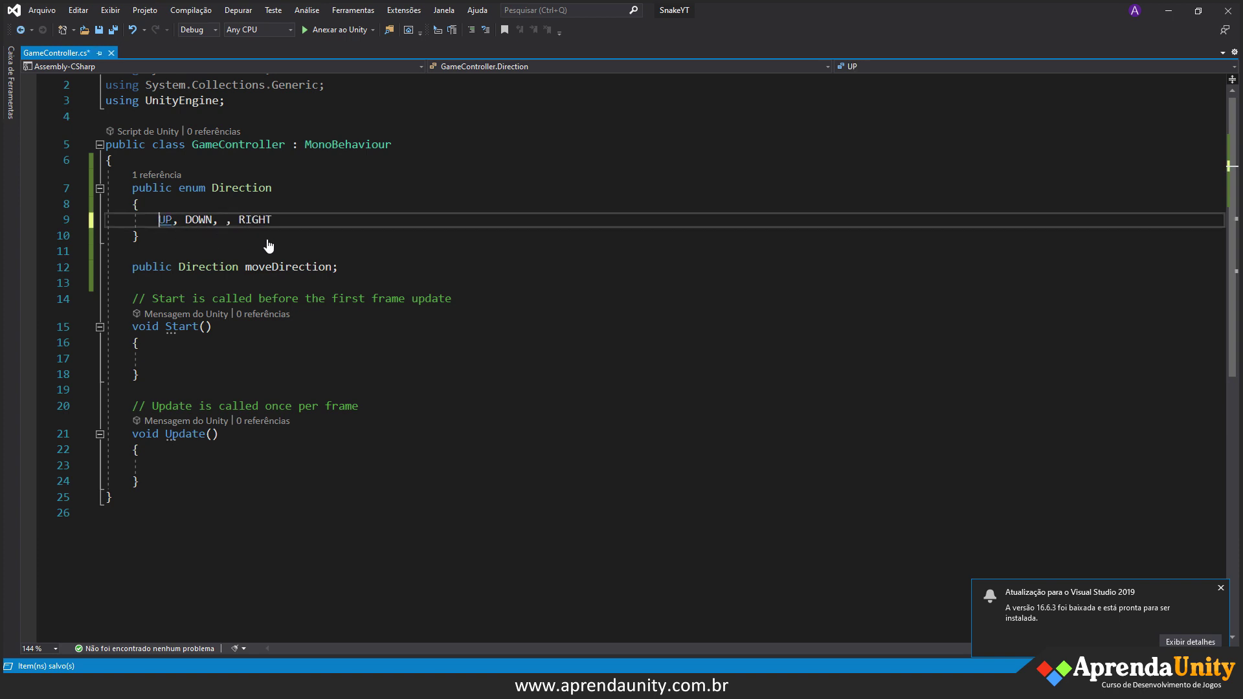
key(ctrl+v)
text(,)
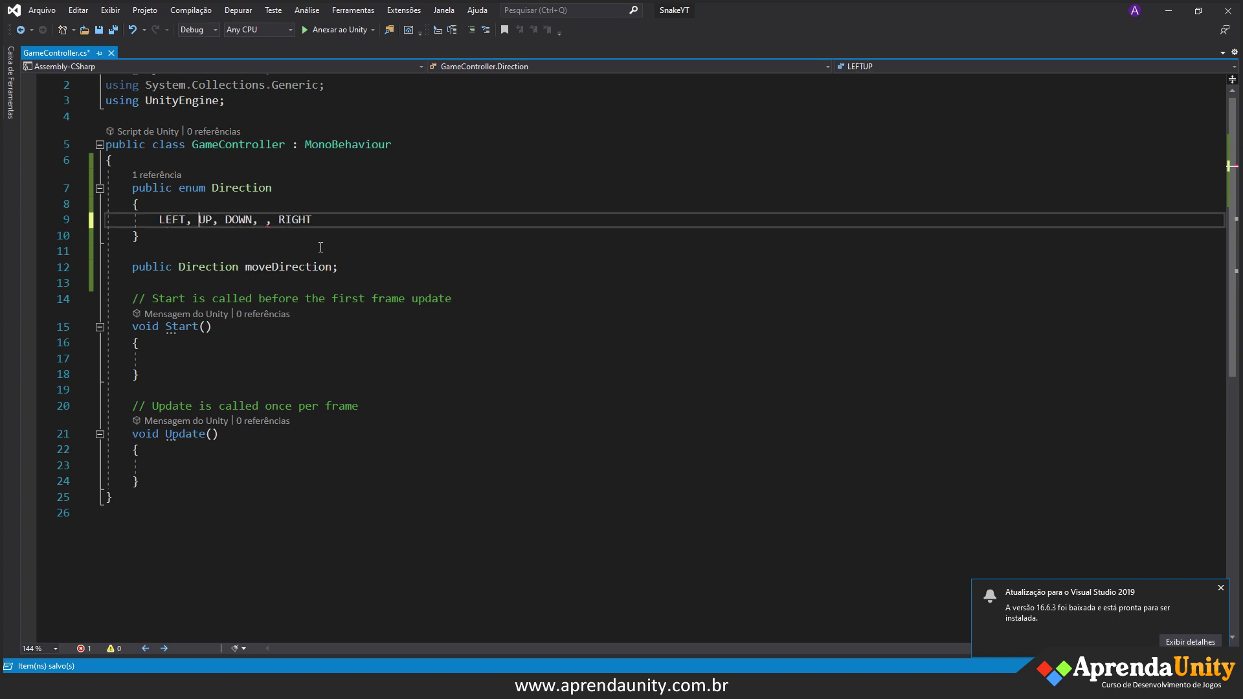
double_click(306, 221)
key(ctrl+x)
click(198, 222)
key(ctrl+v)
text(,)
key(End)
key(BackSpace)
key(BackSpace)
key(BackSpace)
key(BackSpace)
key(ctrl+s)
key(Down)
key(Down)
key(Down)
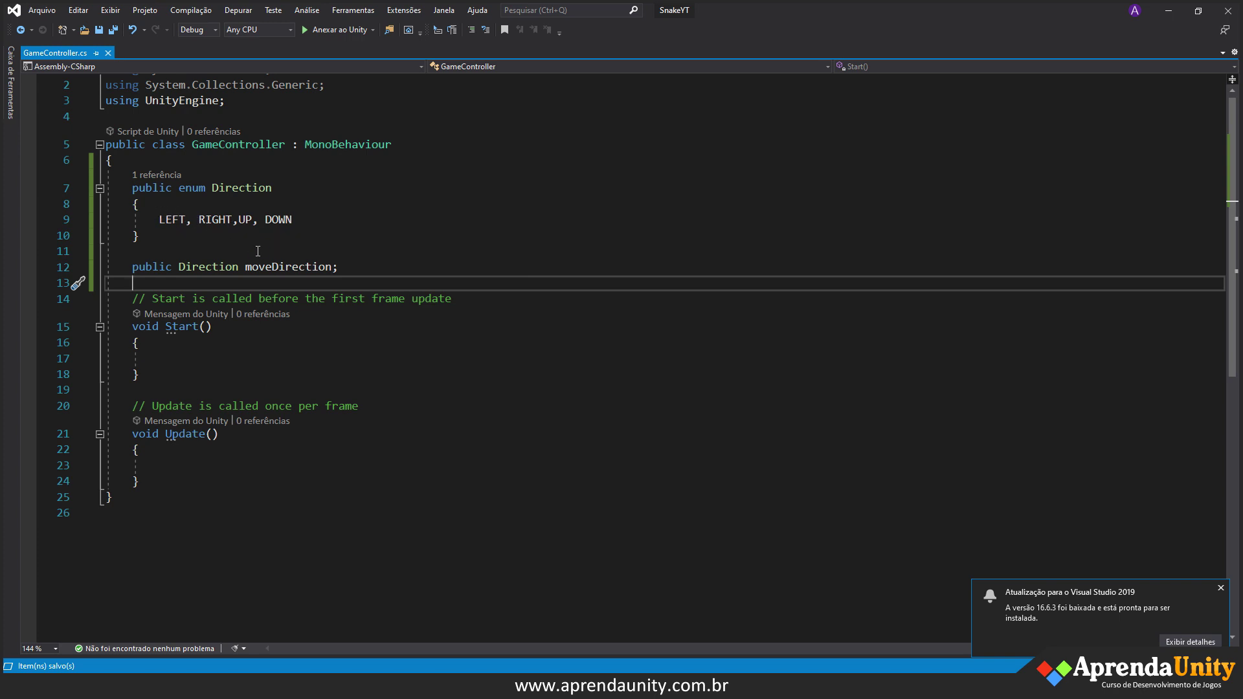
click(879, 624)
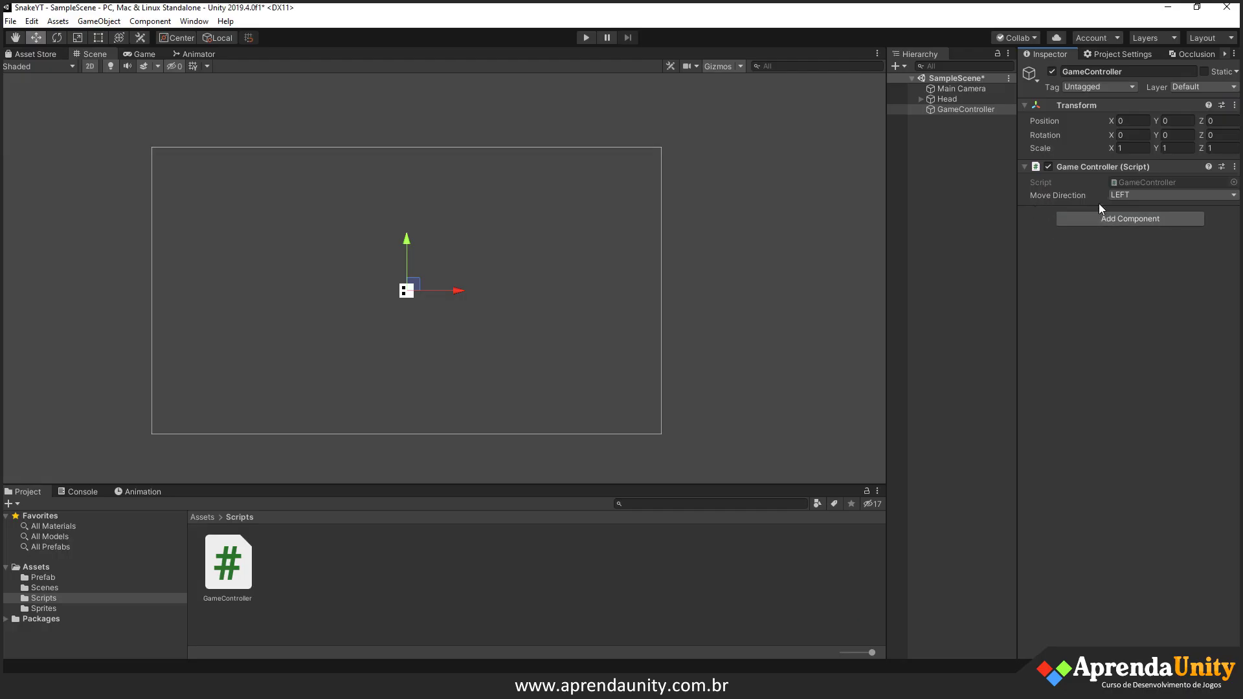
- Try DOWN and RIGHT in the GameController's Move Direction dropdown, then leave it on LEFT
click(1132, 196)
click(1152, 202)
click(1157, 194)
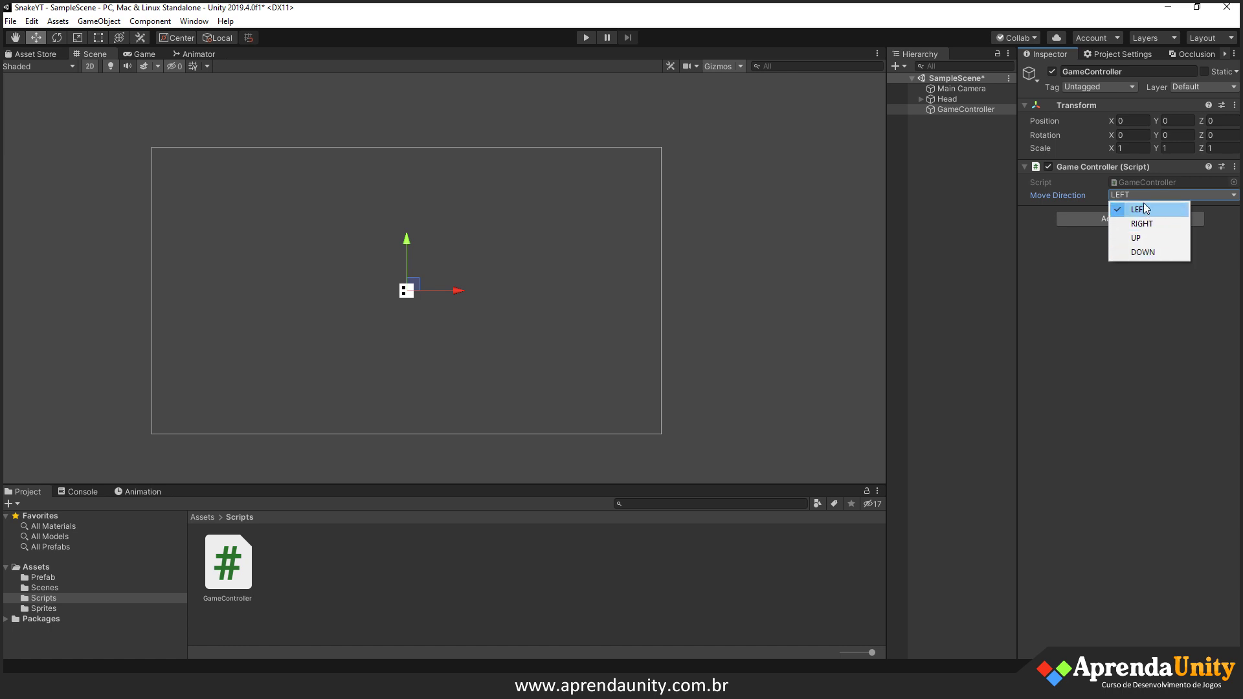
click(1093, 248)
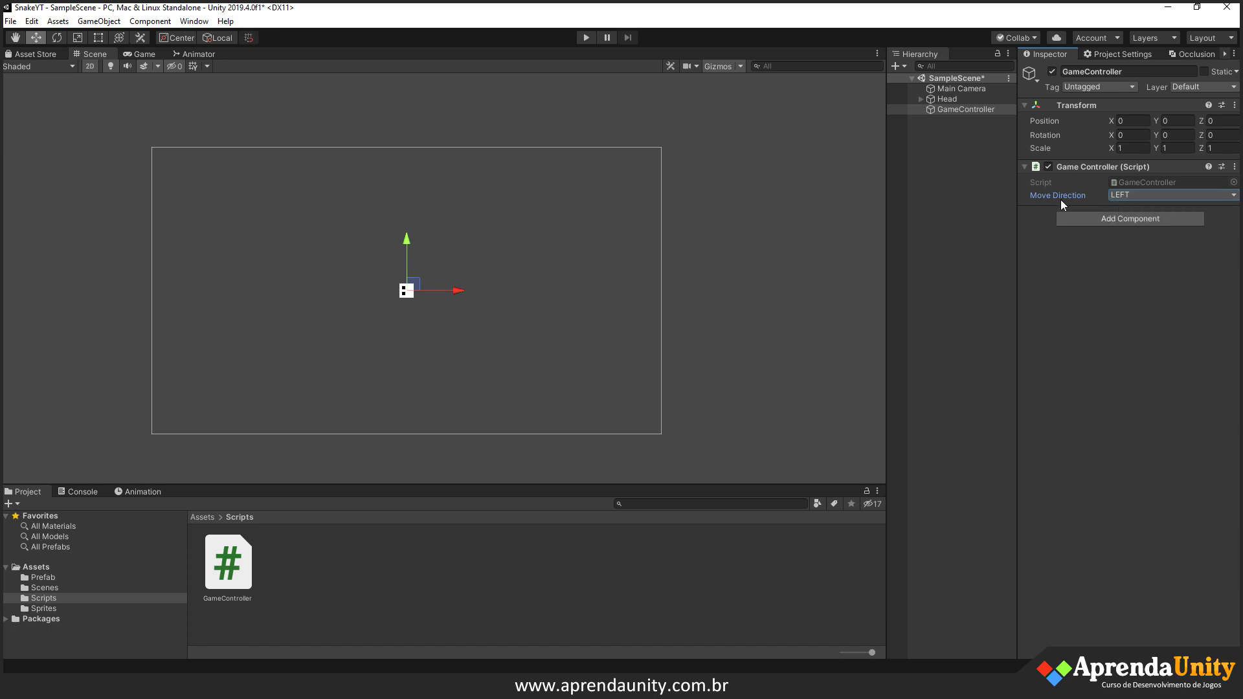
click(1143, 193)
click(1138, 252)
click(1143, 193)
click(1141, 224)
click(1139, 194)
click(1137, 210)
key(alt+Tab)
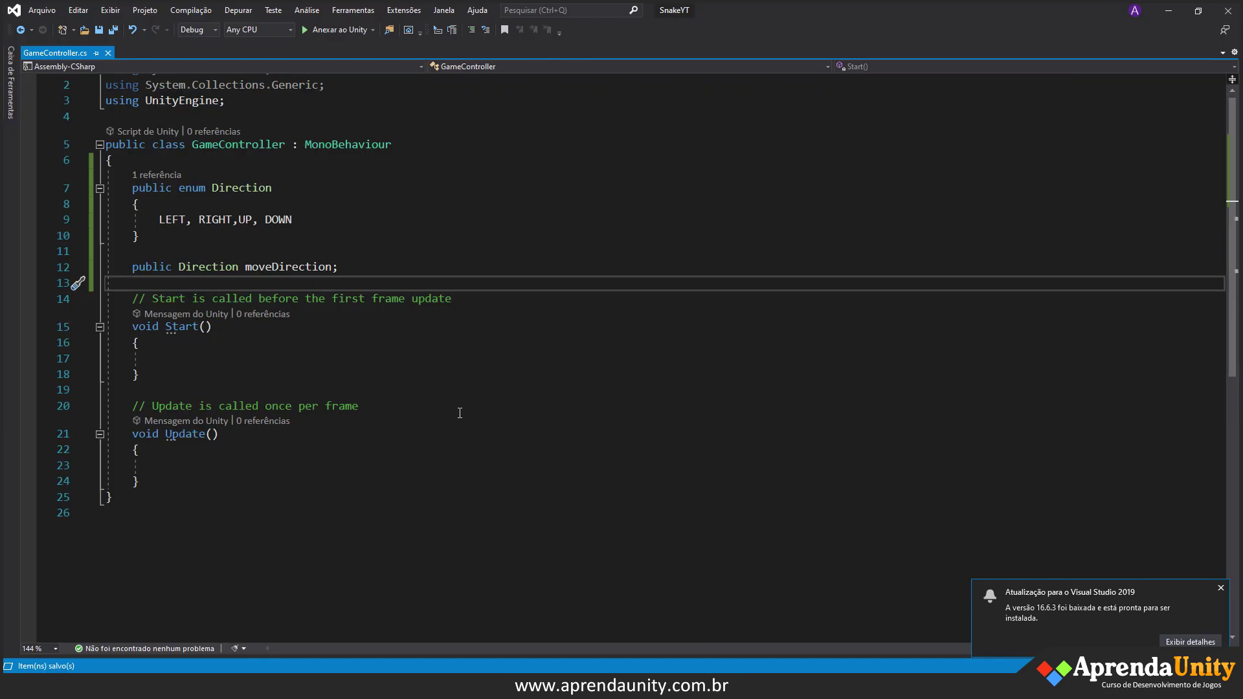
- In Update(), write an if block on Input.GetKeyDown(KeyCode.W) with empty braces
click(154, 462)
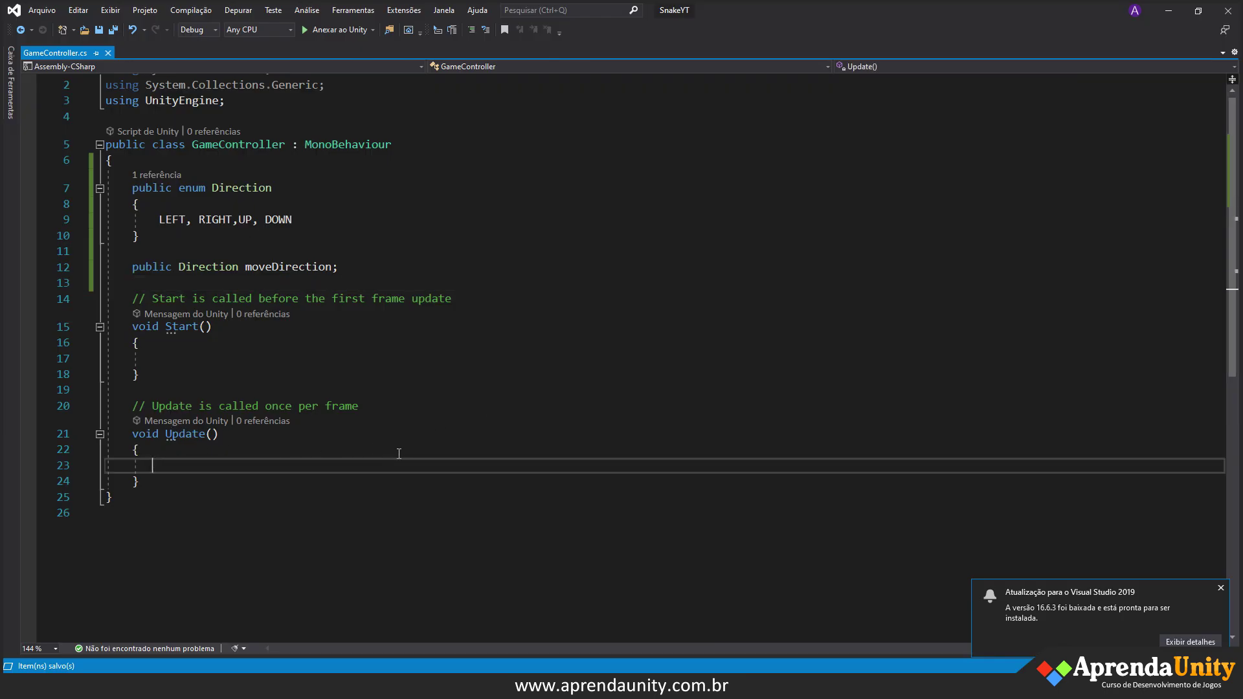
scroll(416, 451, down, 1)
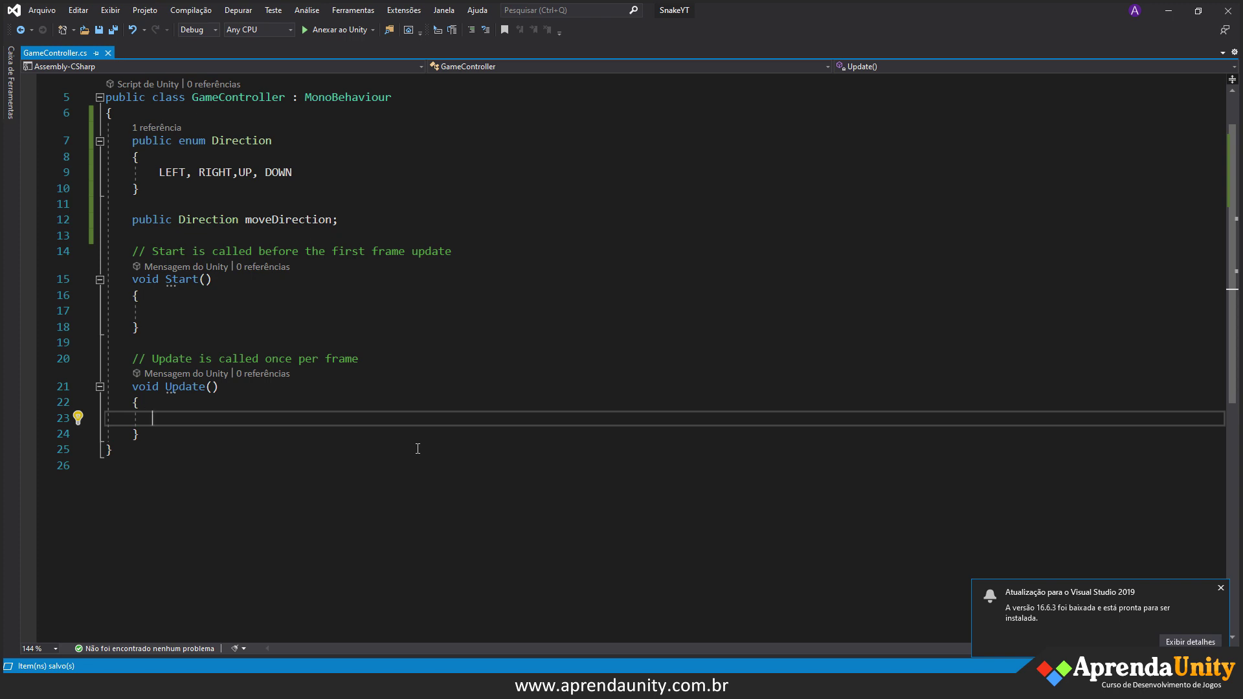
key(Return)
key(Return)
key(Return)
key(Up)
key(Up)
key(Up)
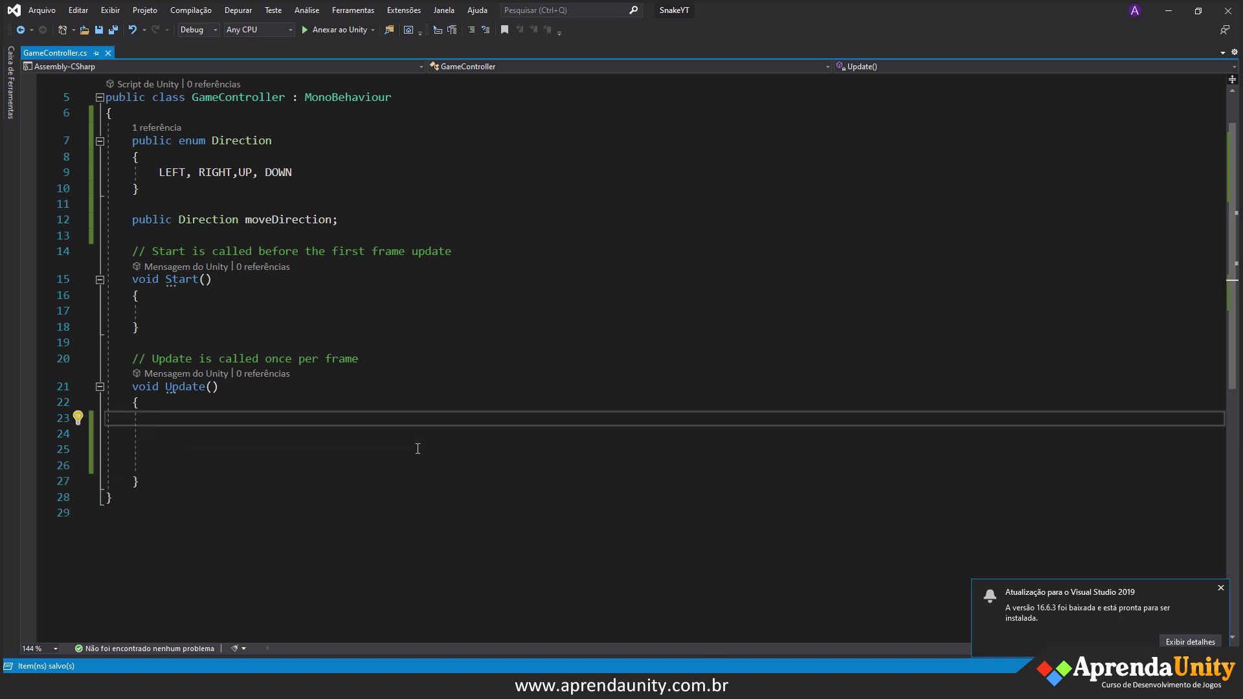
key(Return)
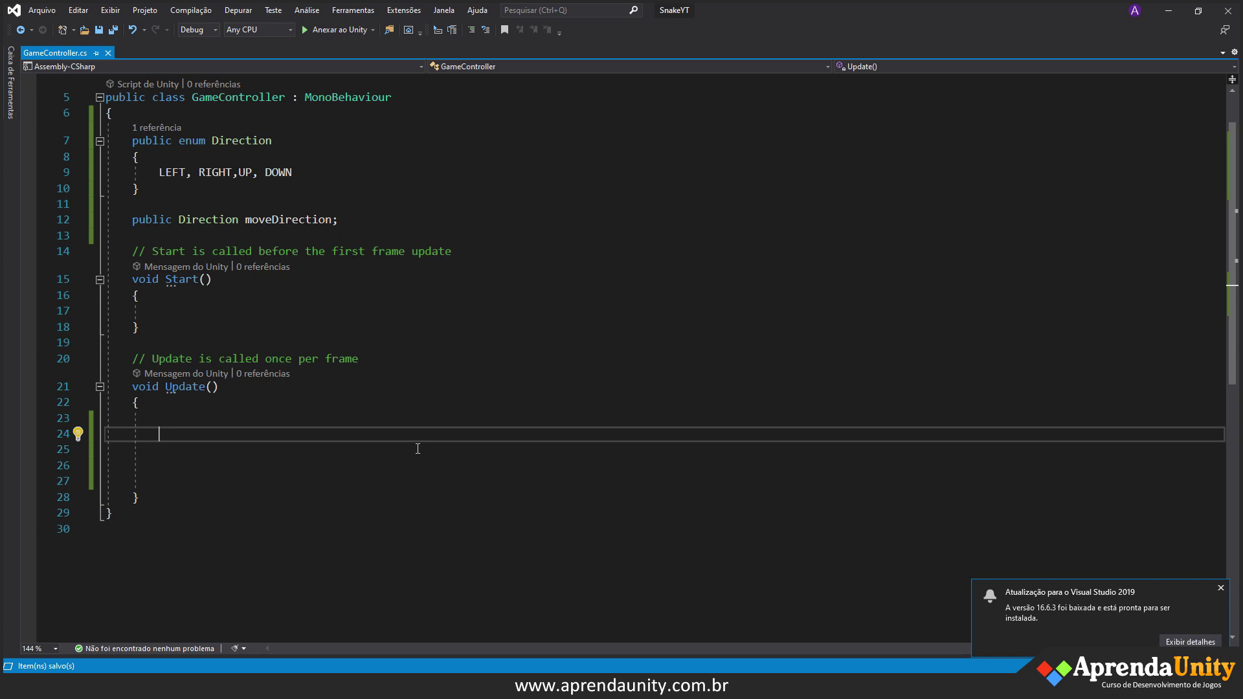
text(if()
text(Inp)
key(Tab)
text(.)
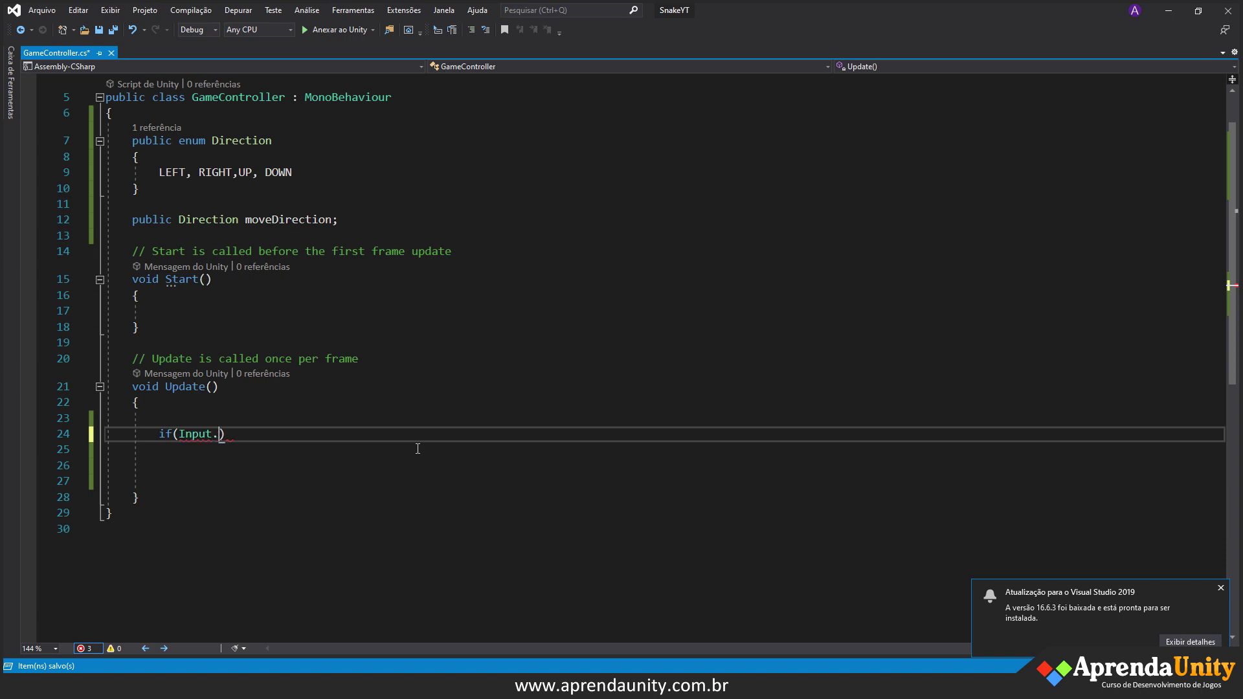
text(Get)
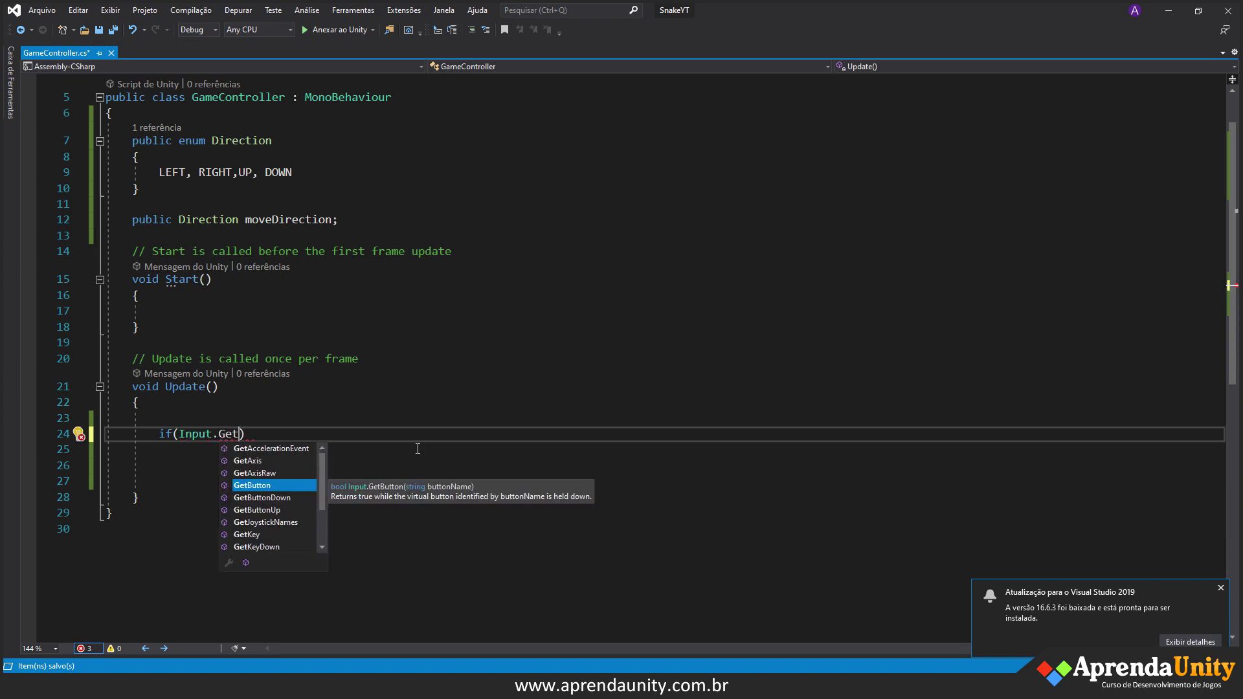
key(Down)
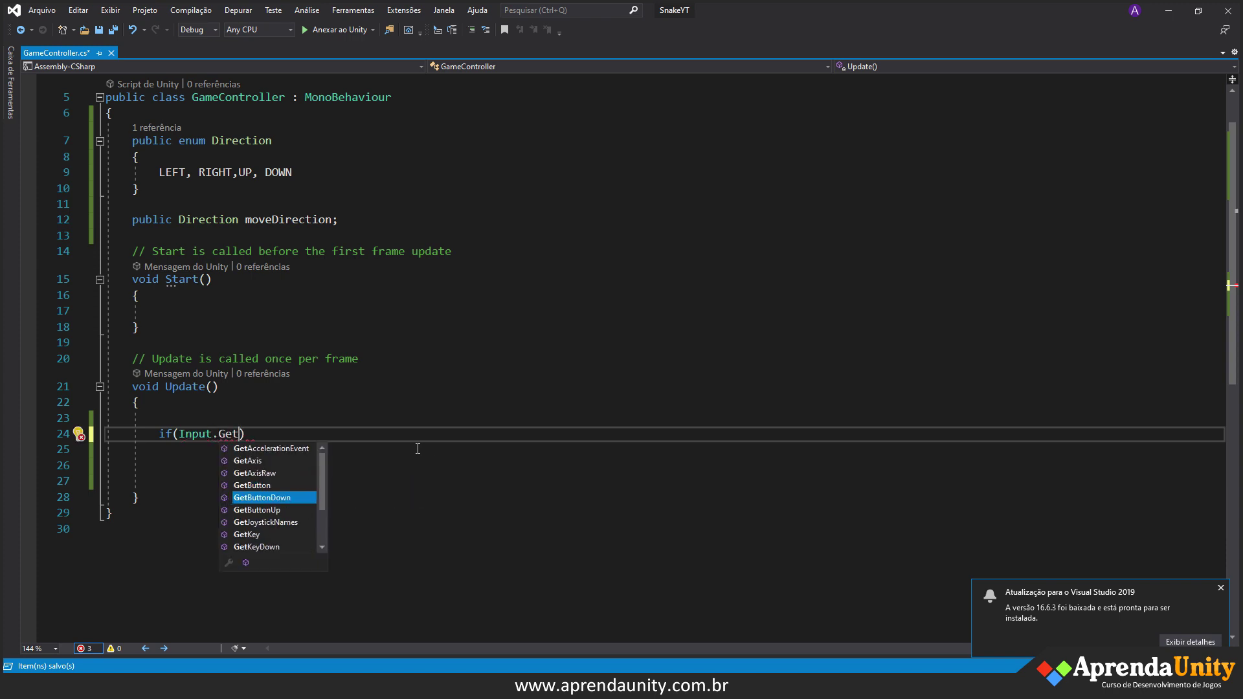
text(Key)
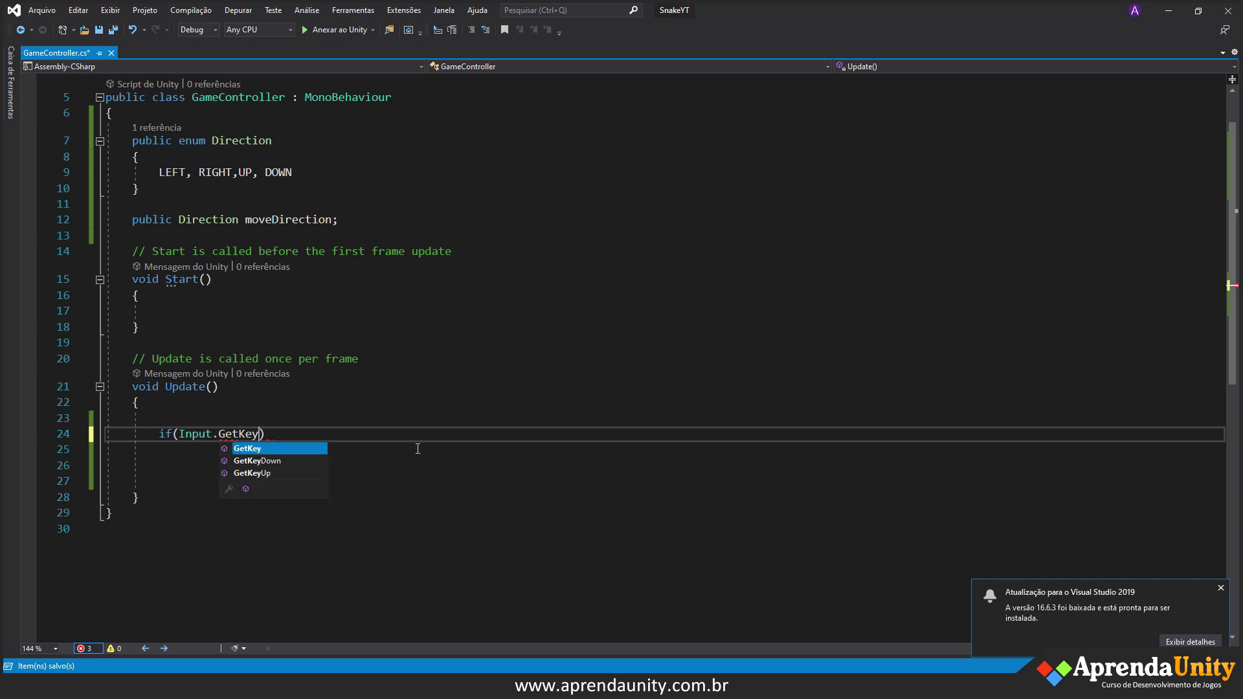
key(Down)
text(()
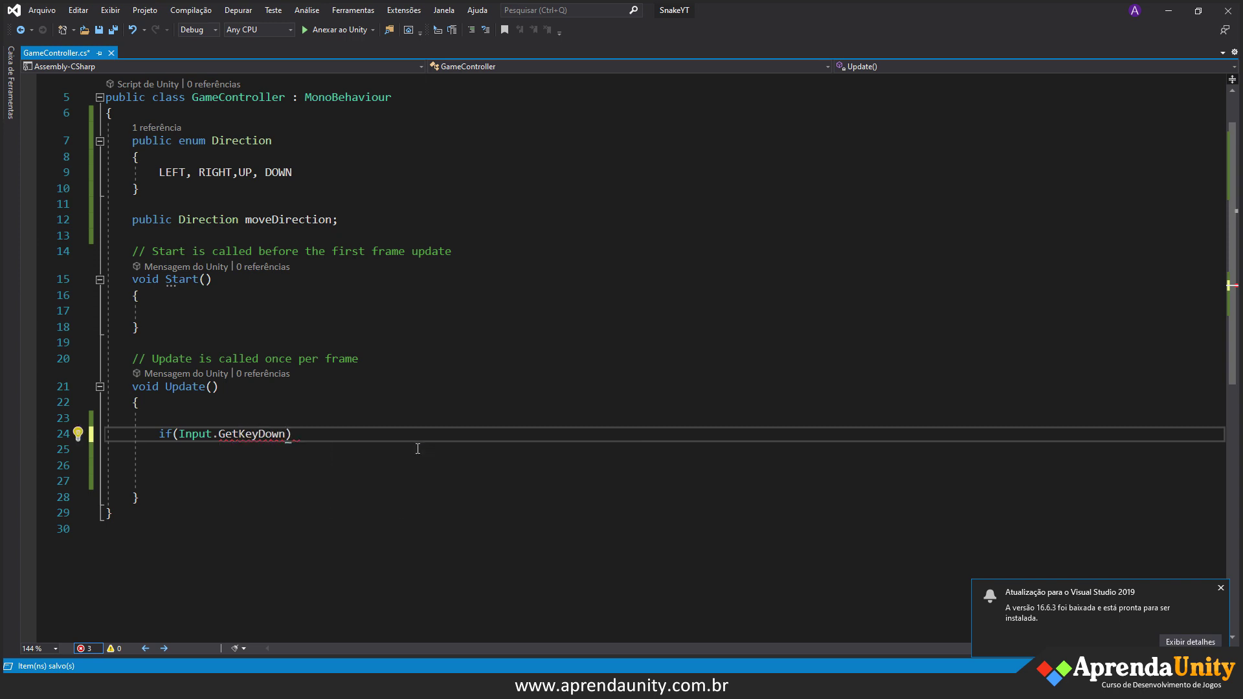
text(keyc.)
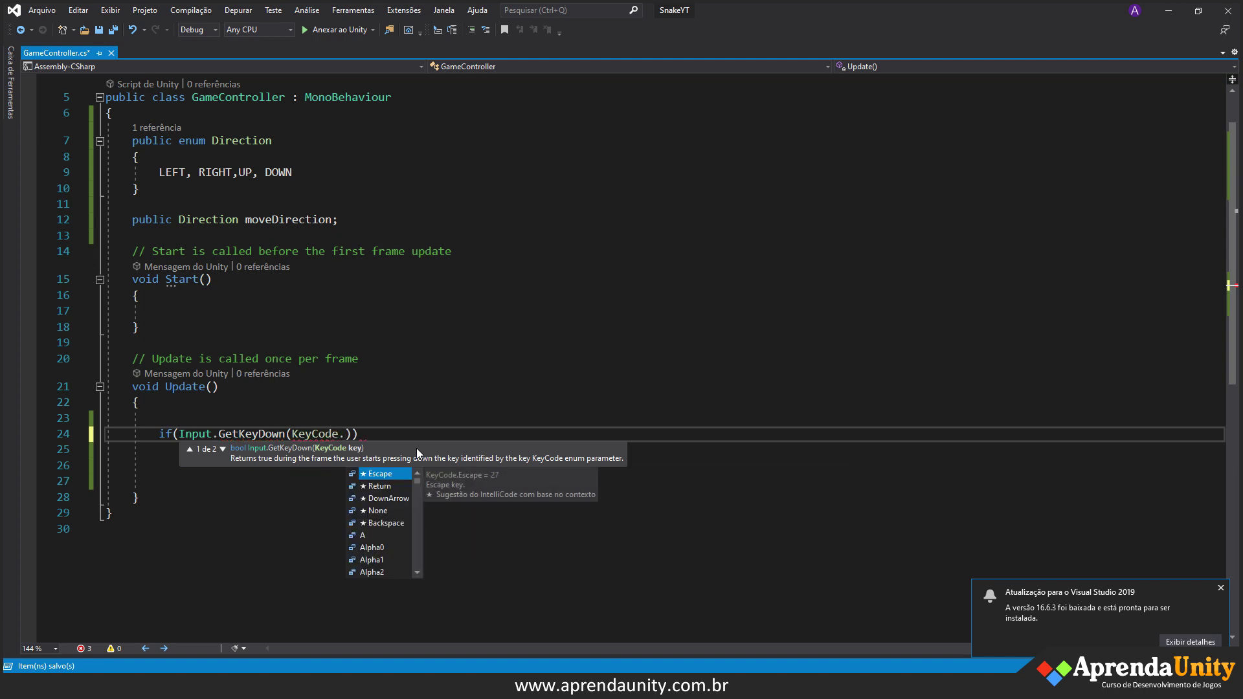
text(w)
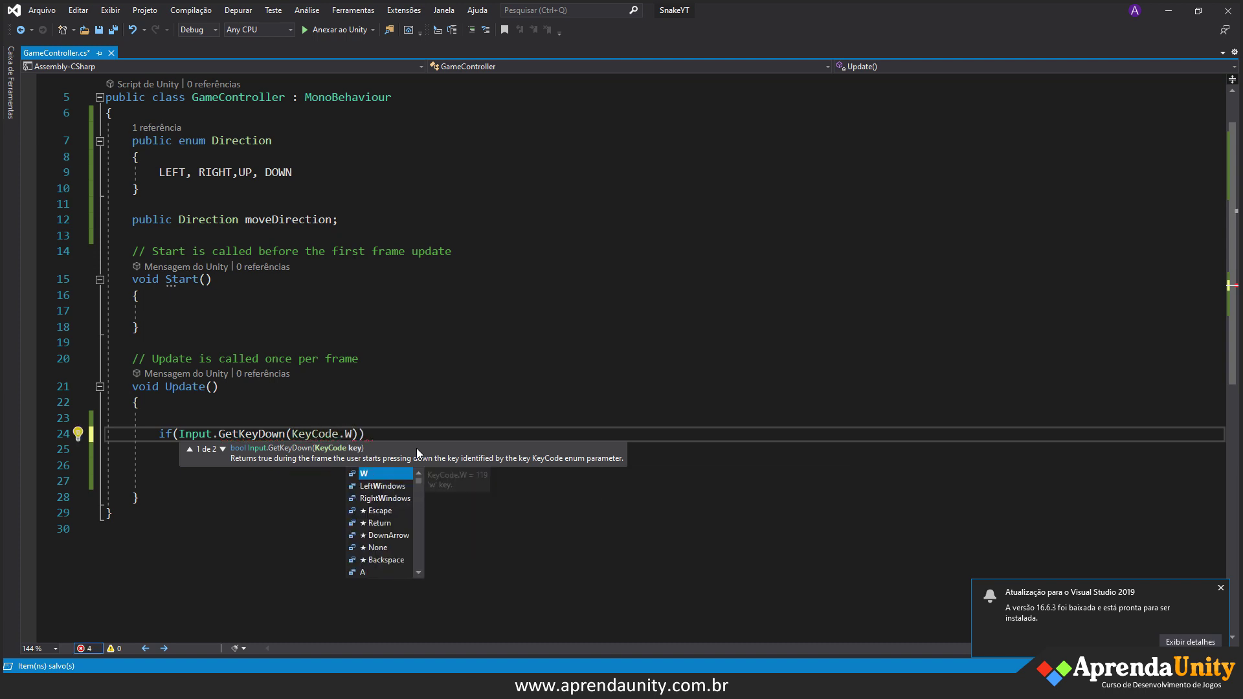
text()))
key(Return)
text({)
key(Return)
key(ctrl+s)
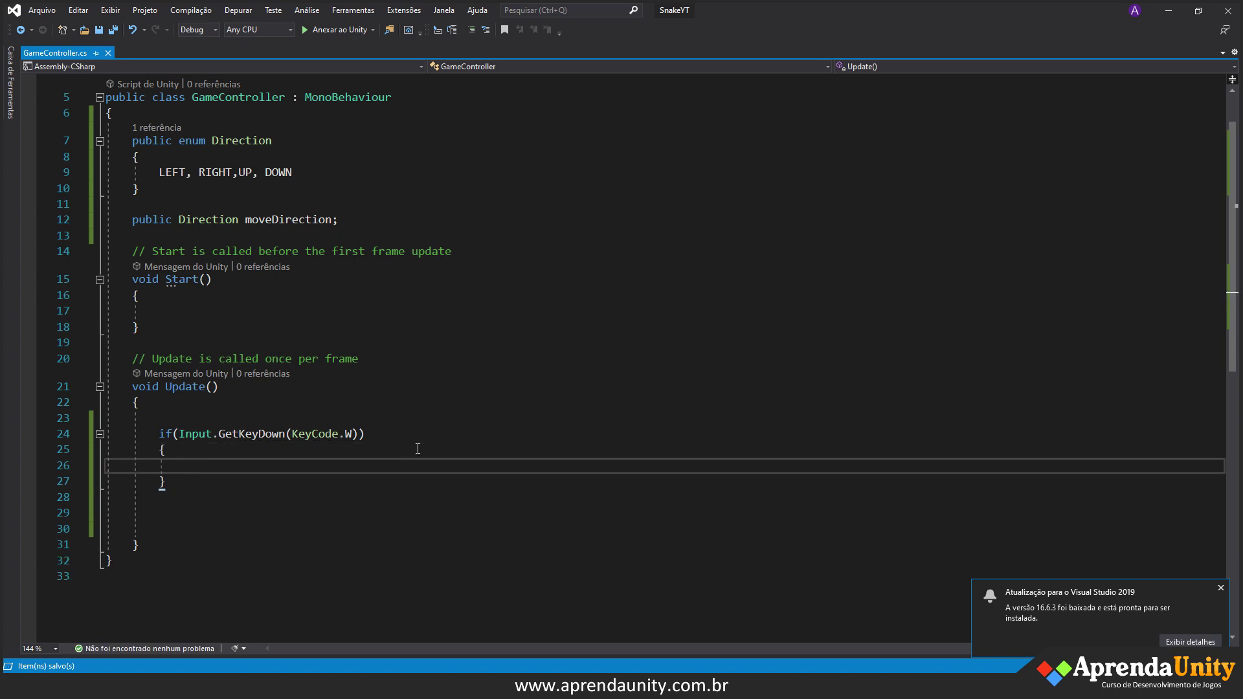
- Inside the W check, assign moveDirection = Direction.UP and save the script
text(`move)
key(BackSpace)
key(BackSpace)
key(BackSpace)
key(BackSpace)
key(BackSpace)
text(move)
key(space)
text(=)
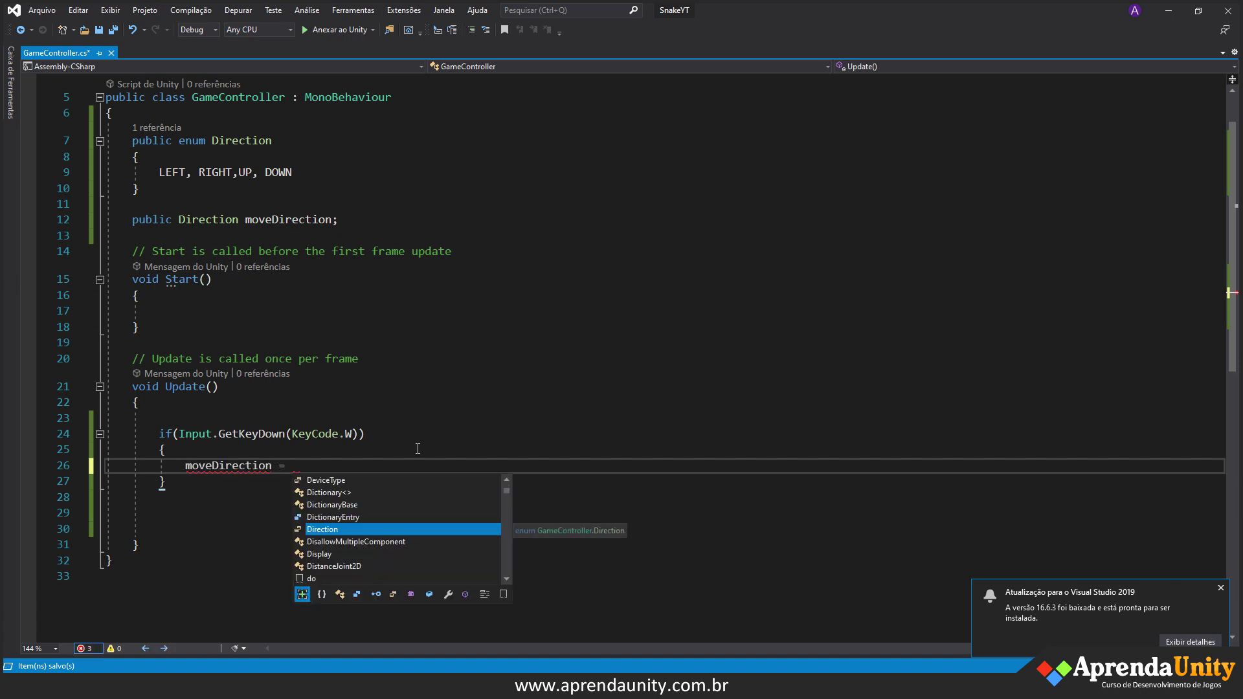
key(Tab)
text(.)
key(Down)
key(Down)
key(Down)
text(;)
key(ctrl+s)
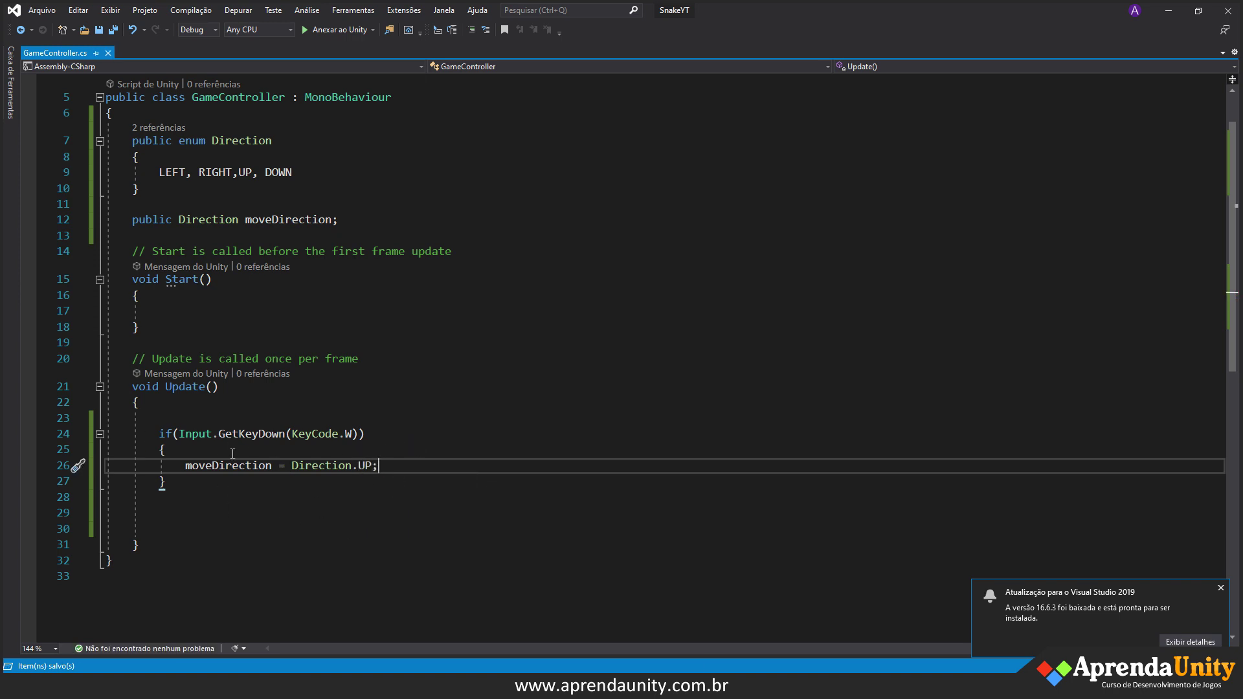
scroll(322, 502, down, 1)
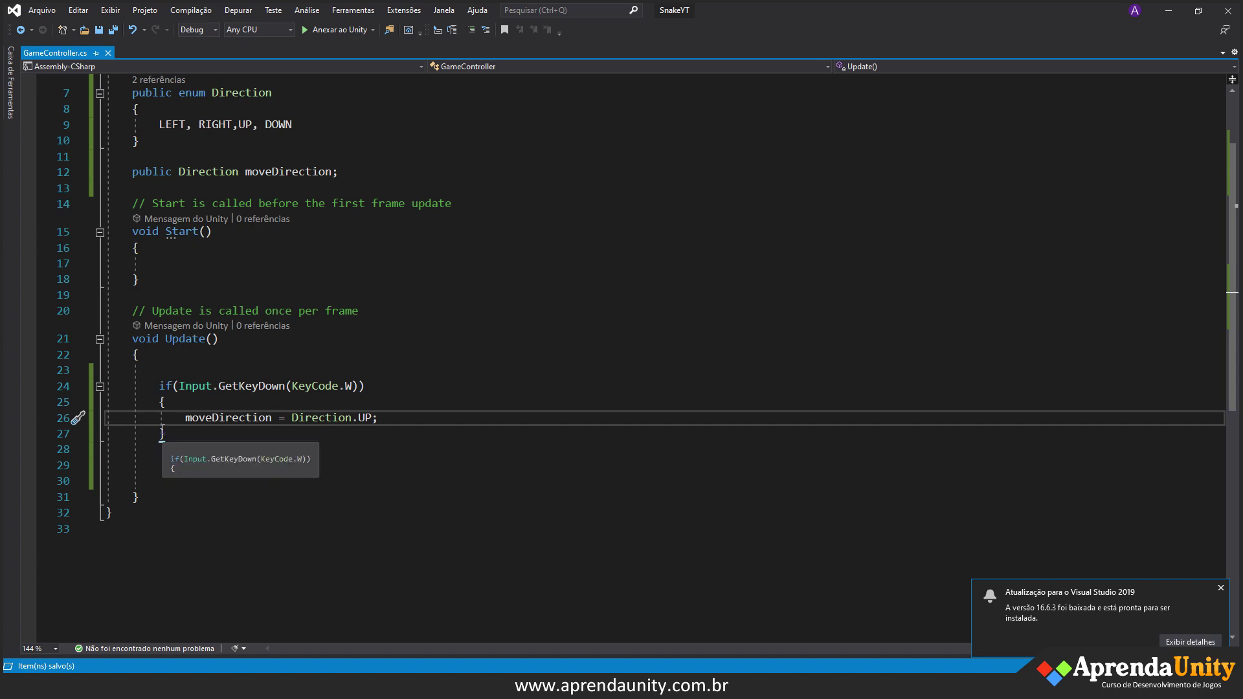
- Duplicate the KeyCode.W if-block three times below itself
click(245, 443)
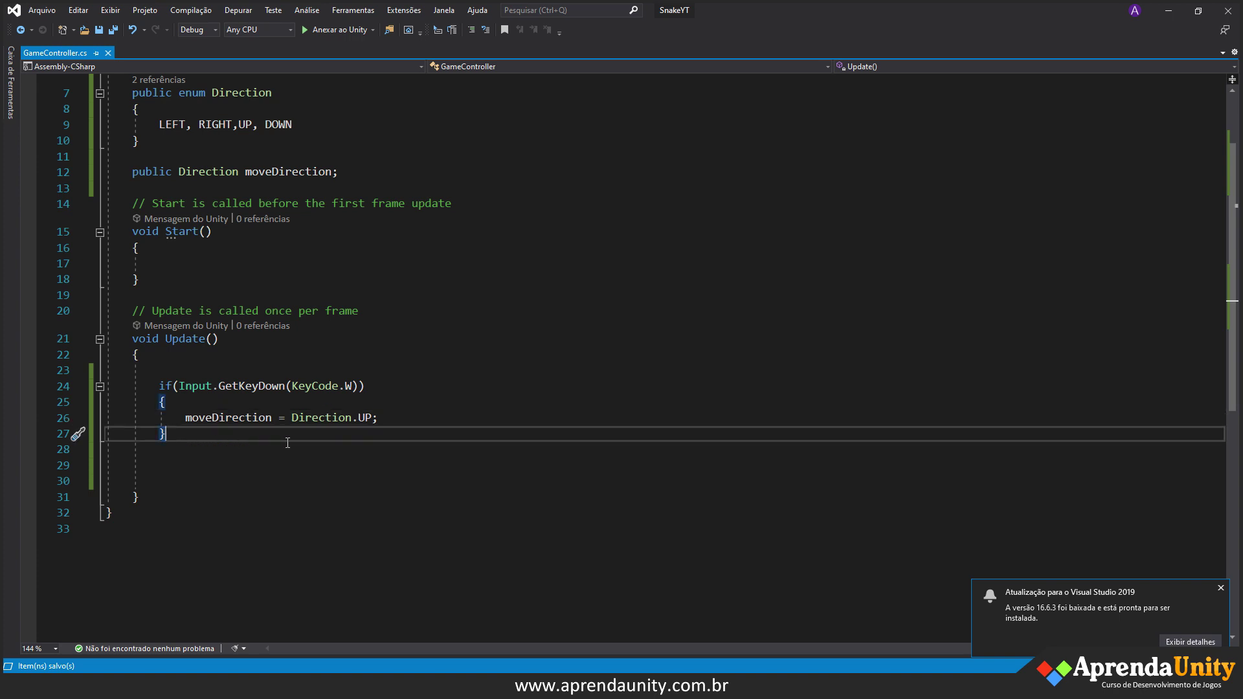
key(Up)
key(Up)
key(Up)
key(Home)
key(shift+Down)
key(shift+End)
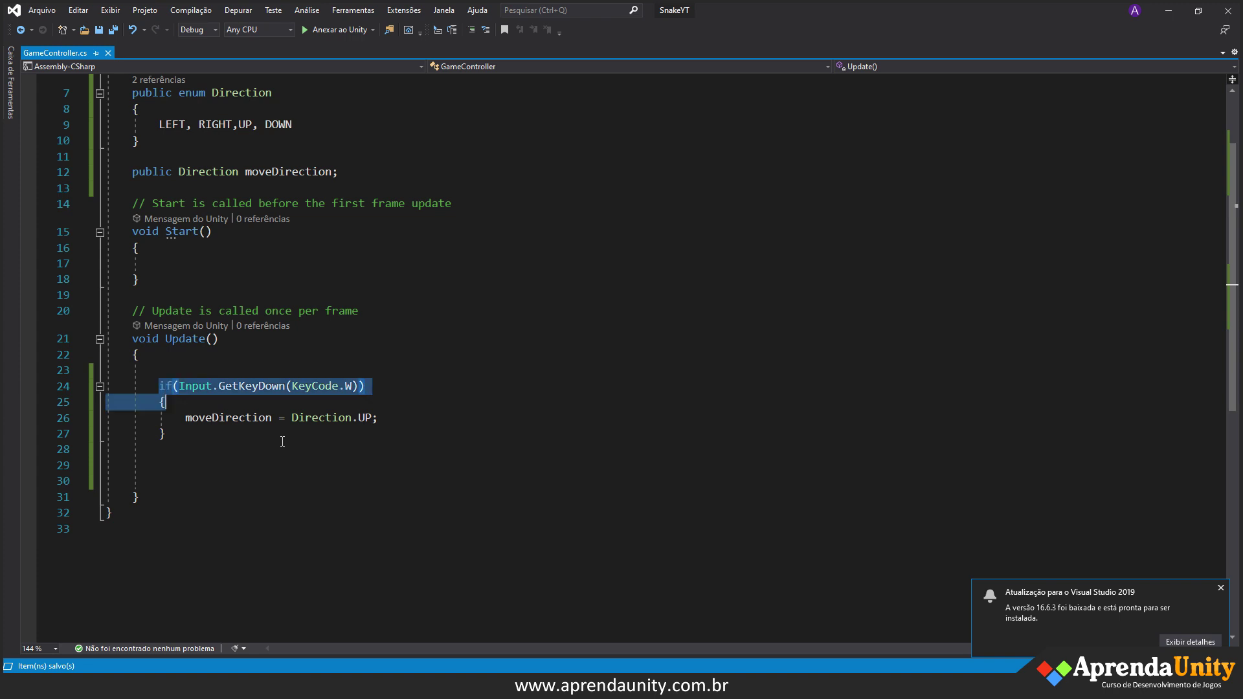
key(shift+Down)
key(shift+Down)
key(ctrl+c)
key(Return)
key(Return)
key(ctrl+v)
key(Return)
key(Return)
key(ctrl+v)
key(Return)
key(Return)
key(ctrl+v)
- Change the key codes of the three copies to A, S and D
scroll(282, 442, down, 1)
scroll(282, 441, down, 1)
click(358, 335)
key(BackSpace)
text(A)
key(Escape)
key(Down)
key(Down)
key(Down)
key(Down)
key(Down)
key(BackSpace)
text(S)
key(Escape)
key(Down)
key(Down)
key(Down)
key(Down)
key(Down)
key(BackSpace)
text(D)
key(Escape)
- Set the A, S, D blocks' directions to LEFT, DOWN, RIGHT and save
click(355, 334)
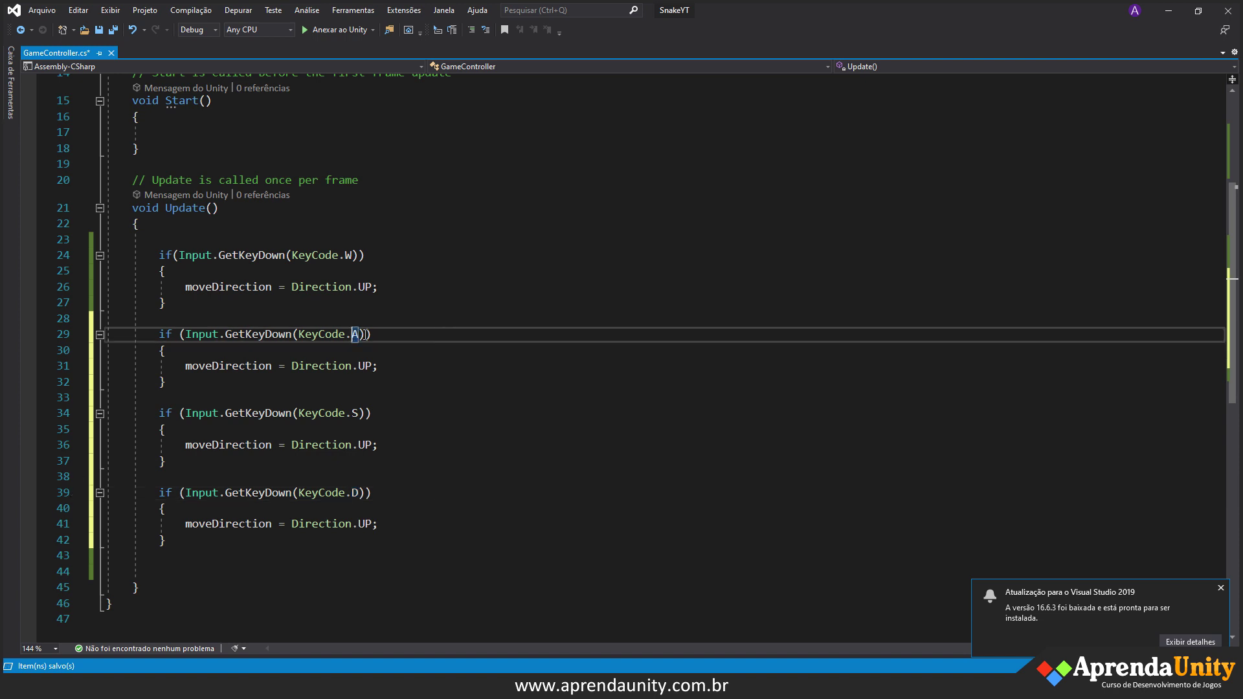
click(364, 366)
double_click(364, 366)
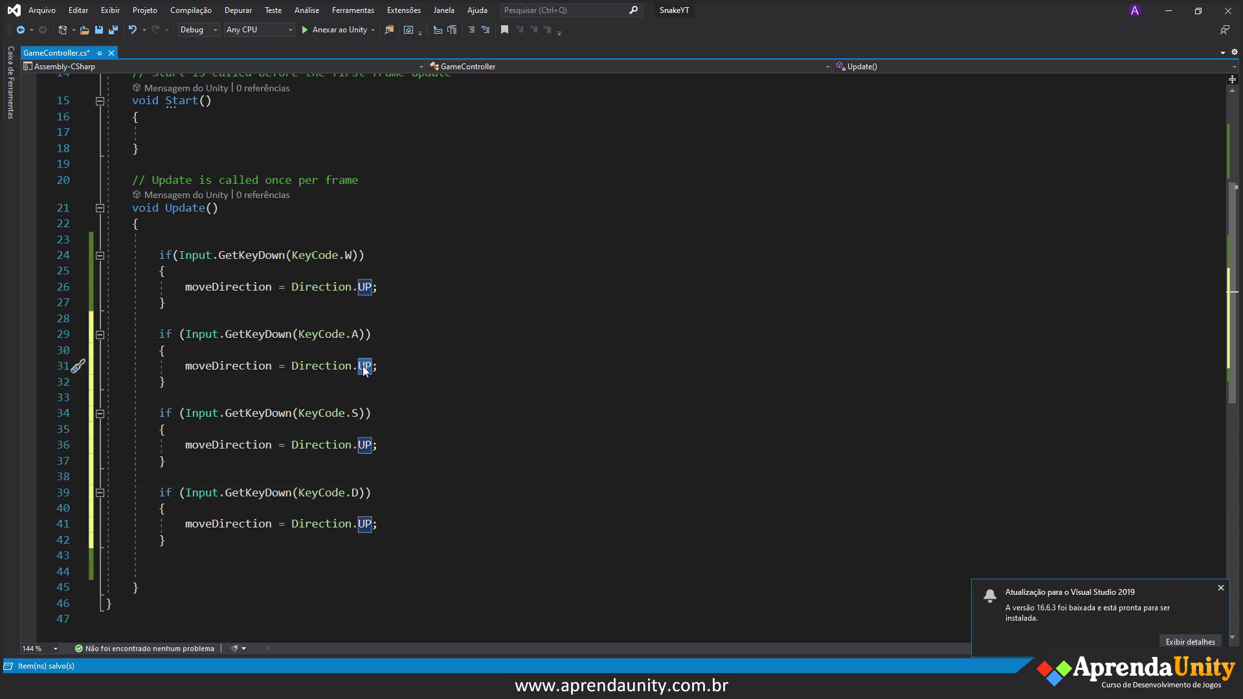
text(LEFT)
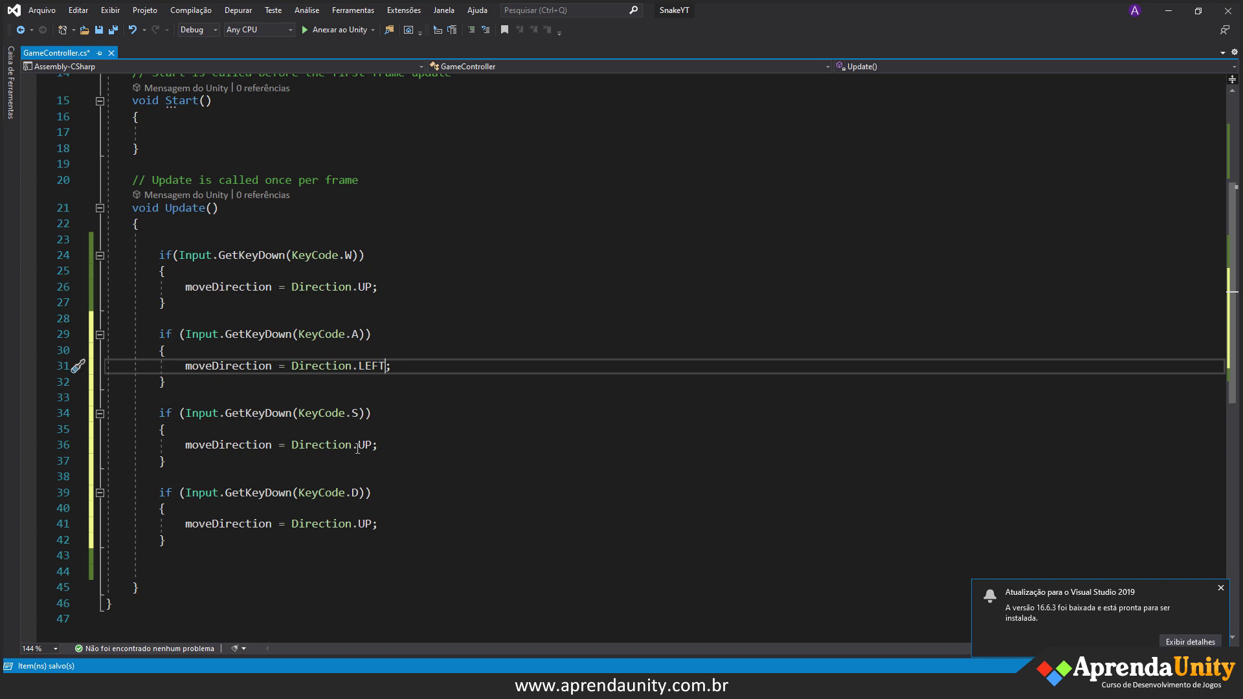
double_click(365, 445)
text(DOWN)
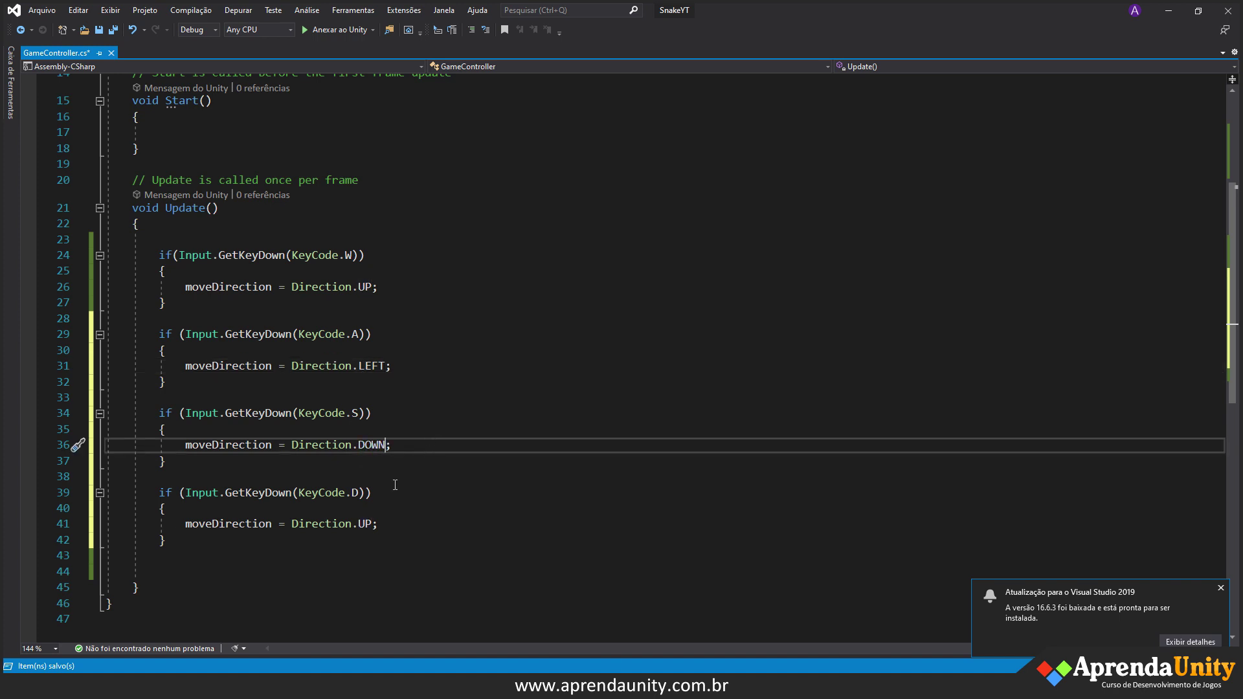
double_click(363, 525)
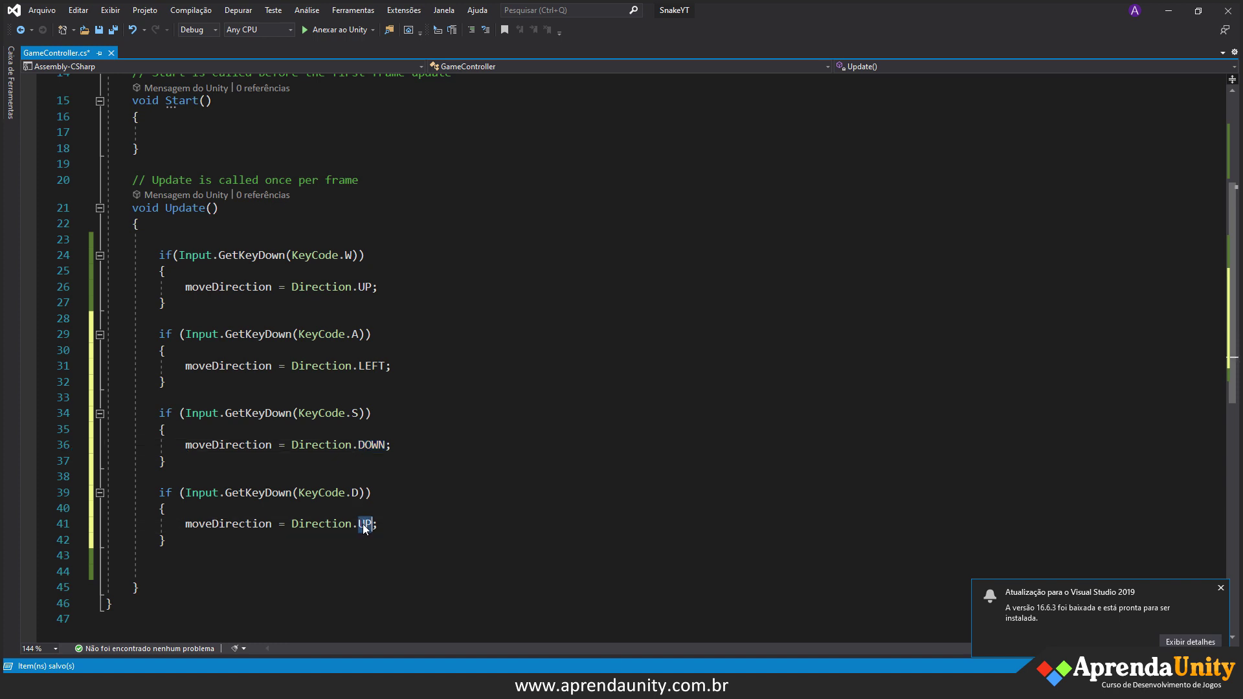
text(RIGHT)
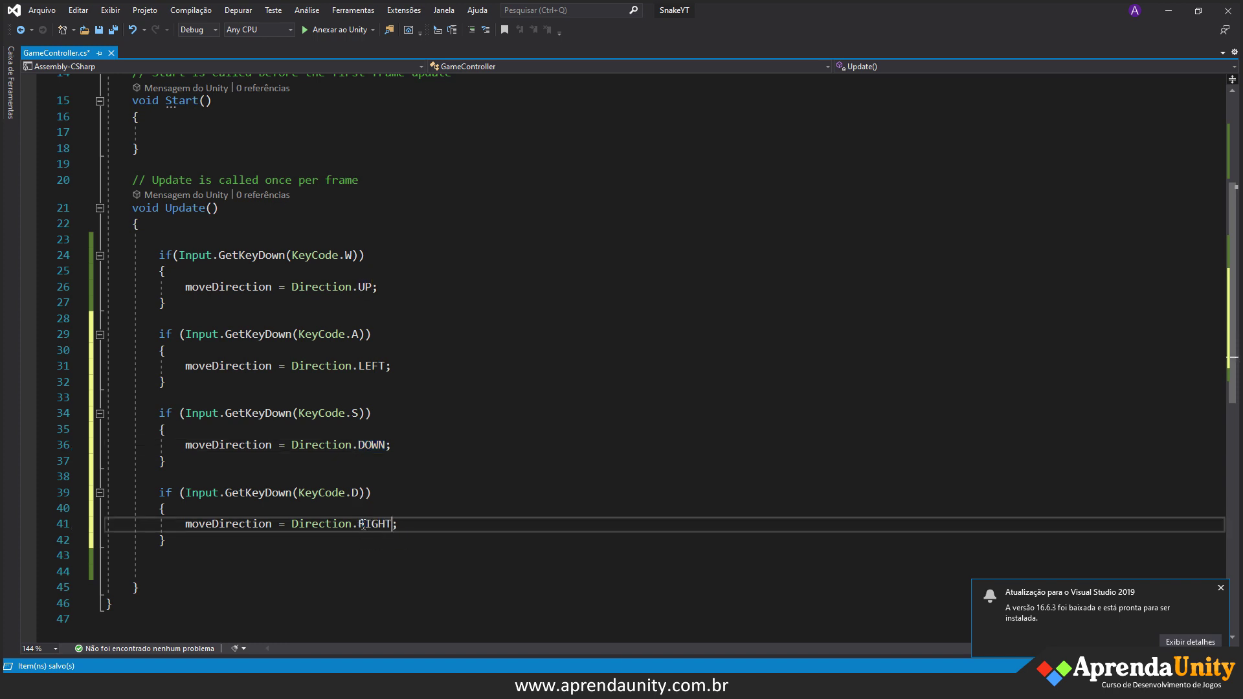
key(ctrl+s)
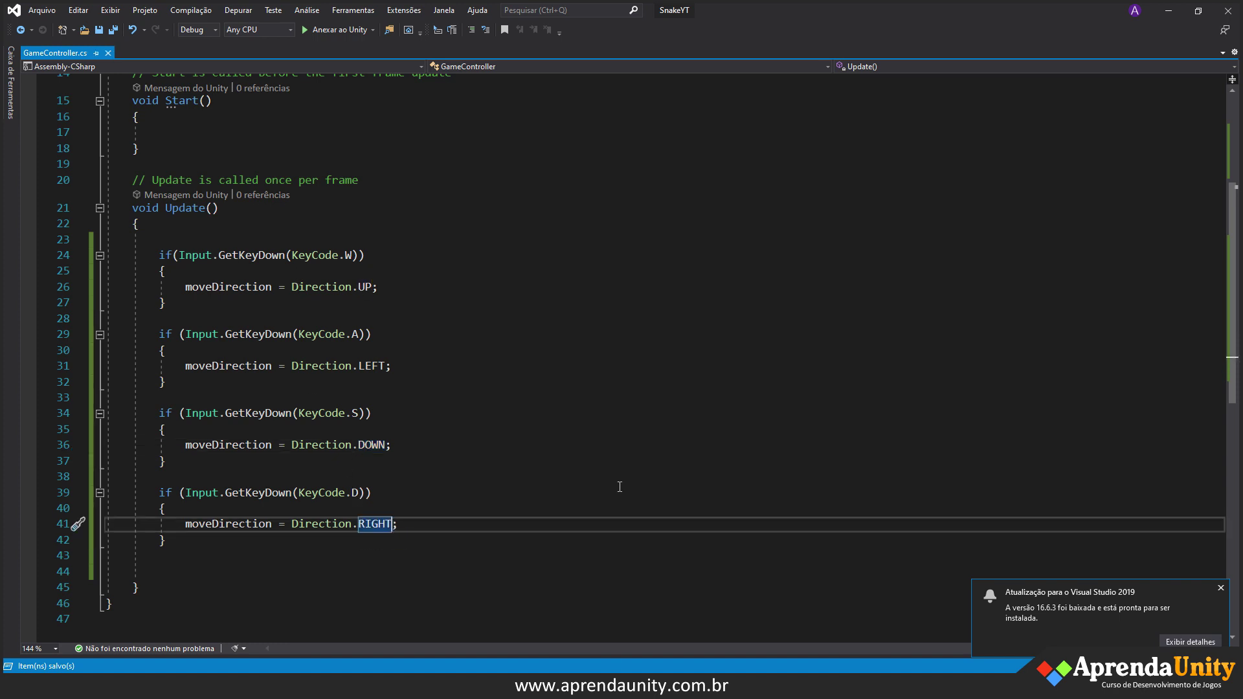
- Play the game in Unity's Game view and test a key press changing Move Direction to UP
mouse_move(807, 671)
click(803, 596)
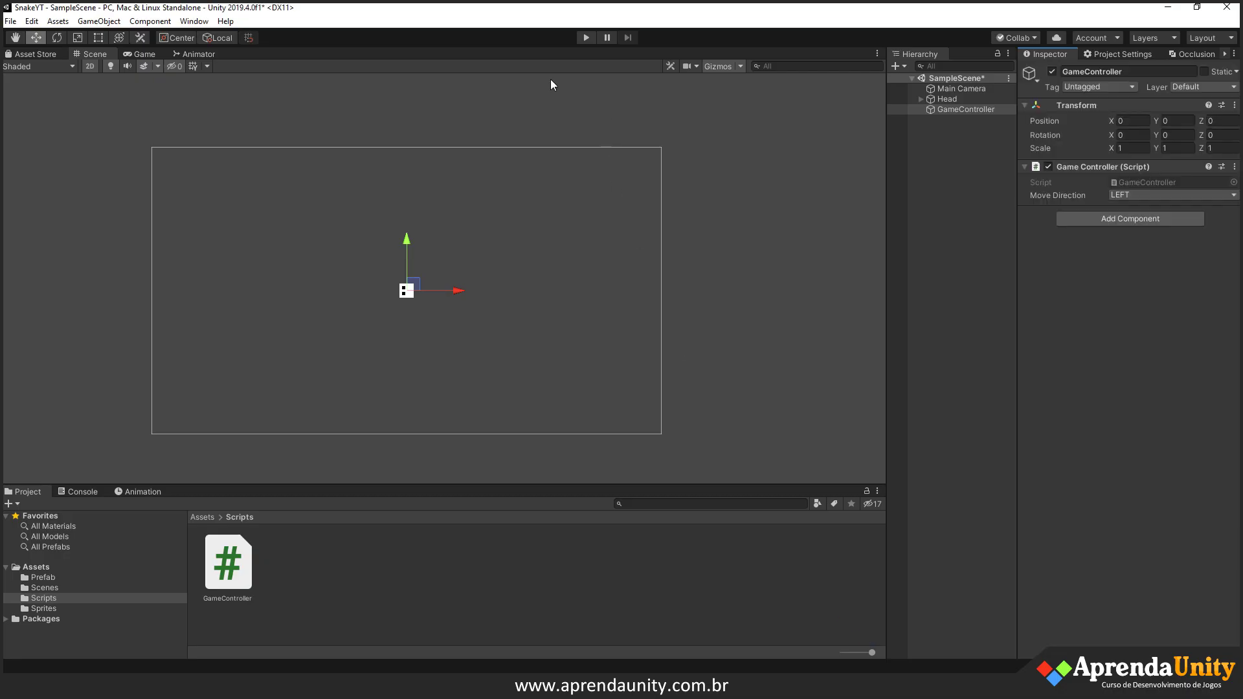
click(145, 55)
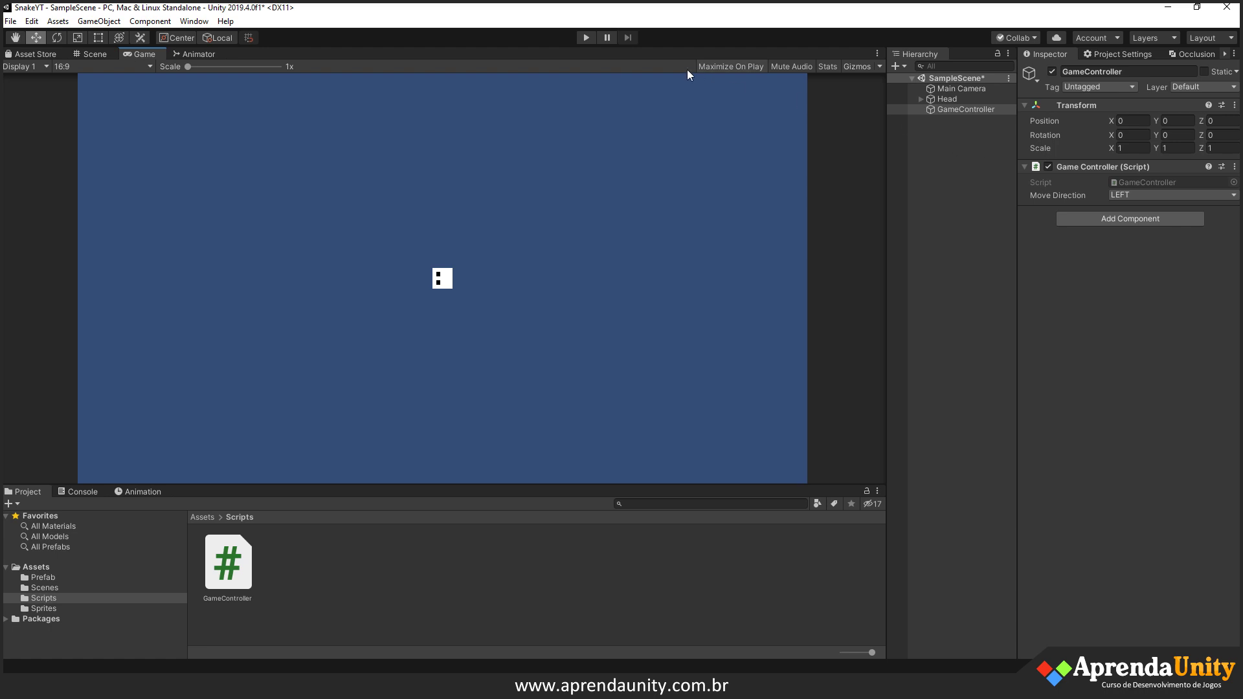
click(587, 38)
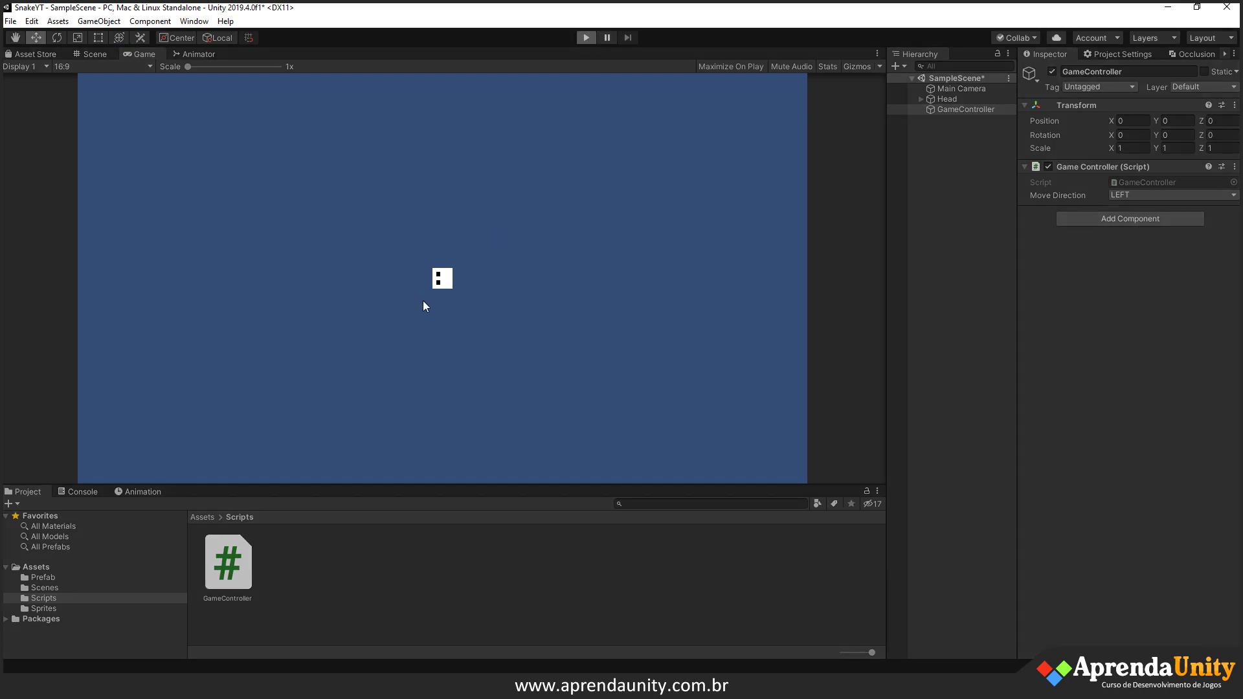
key(Up)
key(alt+Tab)
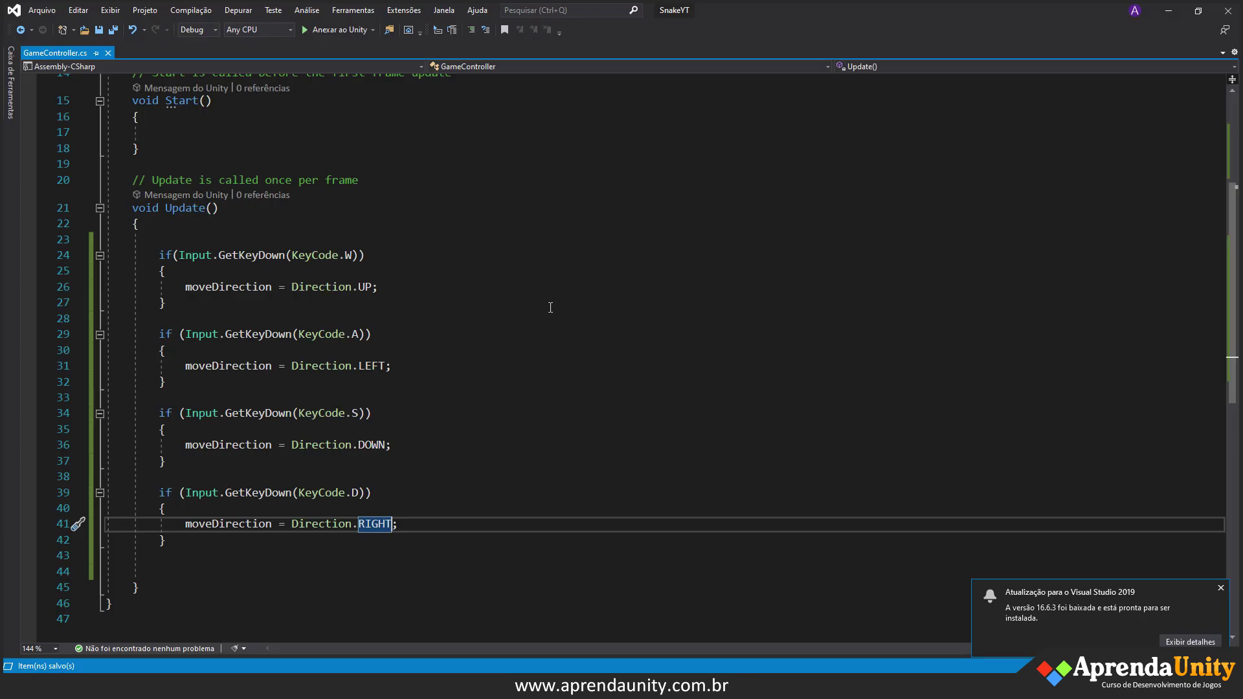
- Add 'public float delayStep;' below moveDirection, commented '// TEMPO ENTRE UM PASSO E OUTRO'
scroll(321, 380, up, 5)
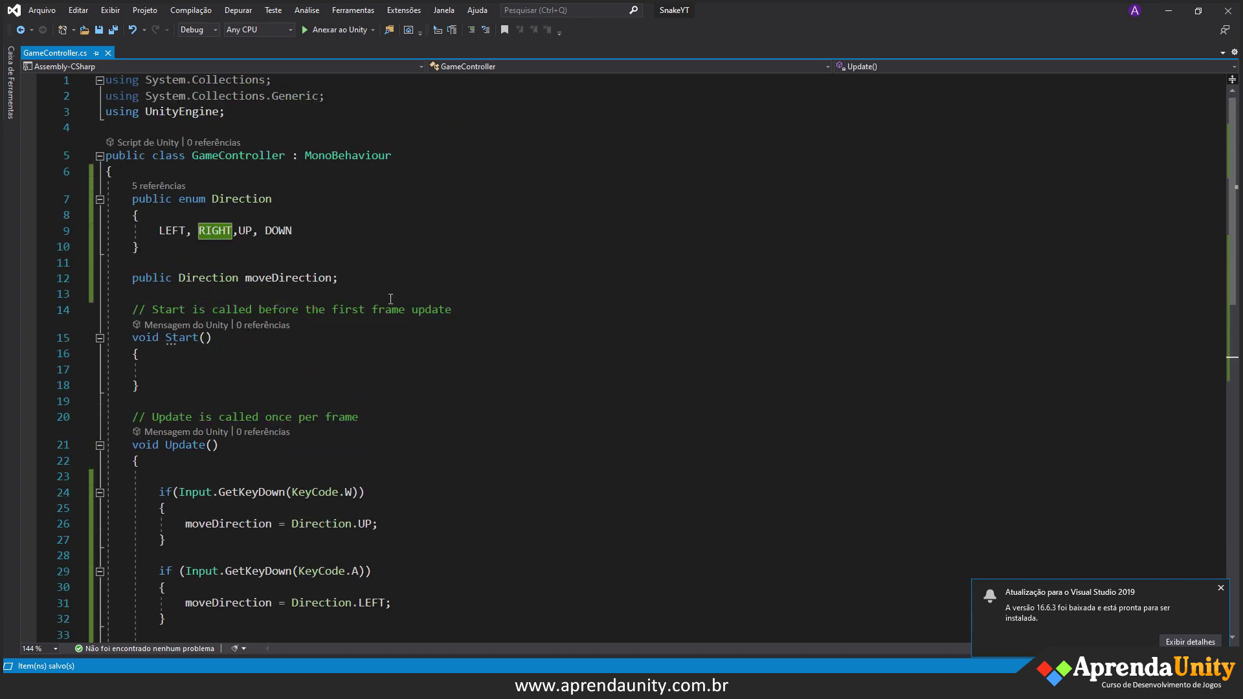
click(201, 293)
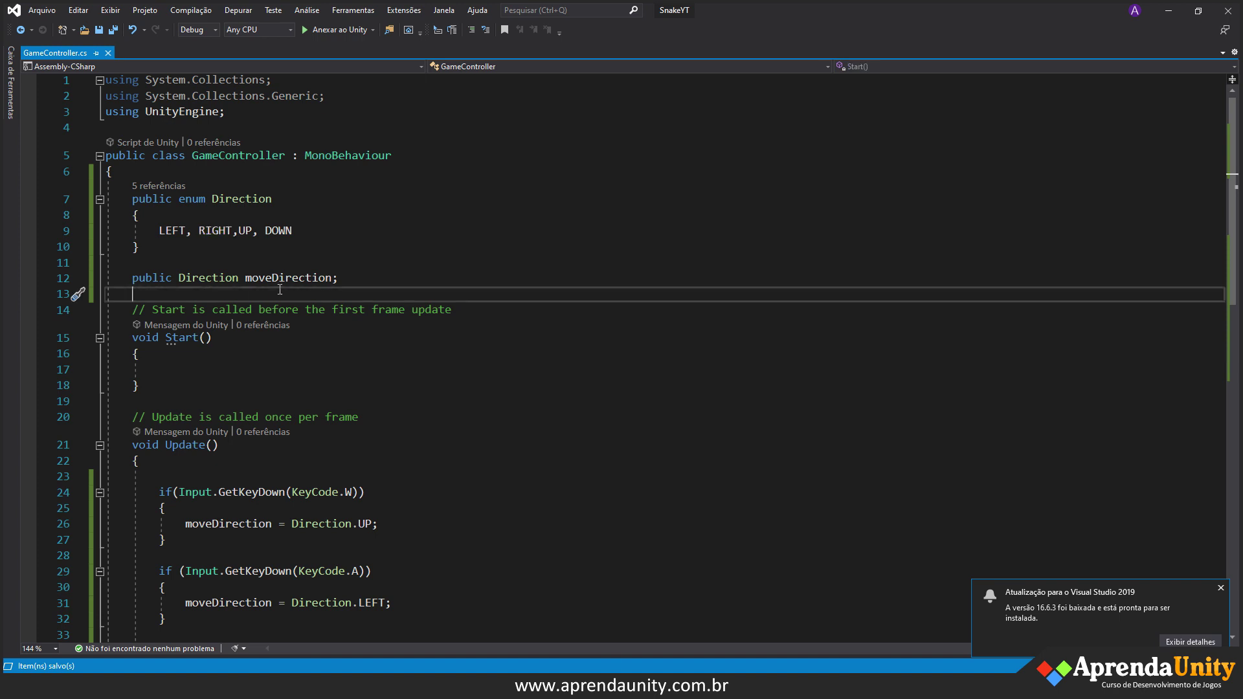
key(Return)
key(Return)
key(Up)
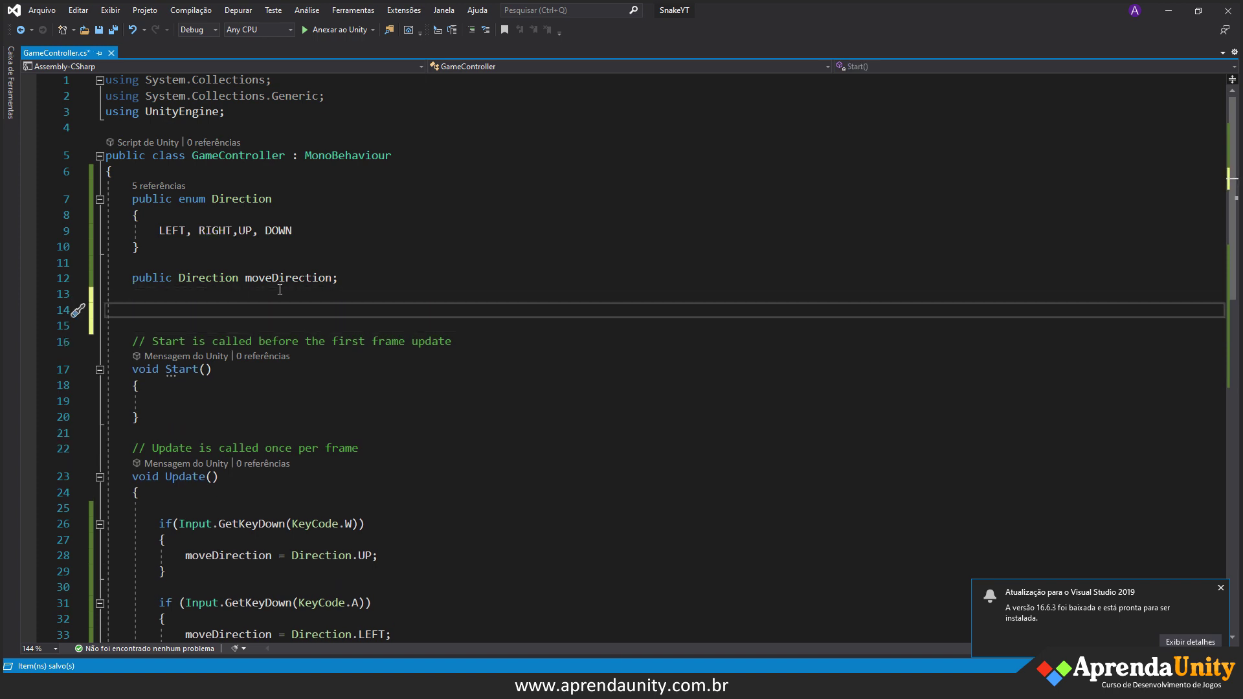
text(public)
key(BackSpace)
key(BackSpace)
text(ic )
text(float )
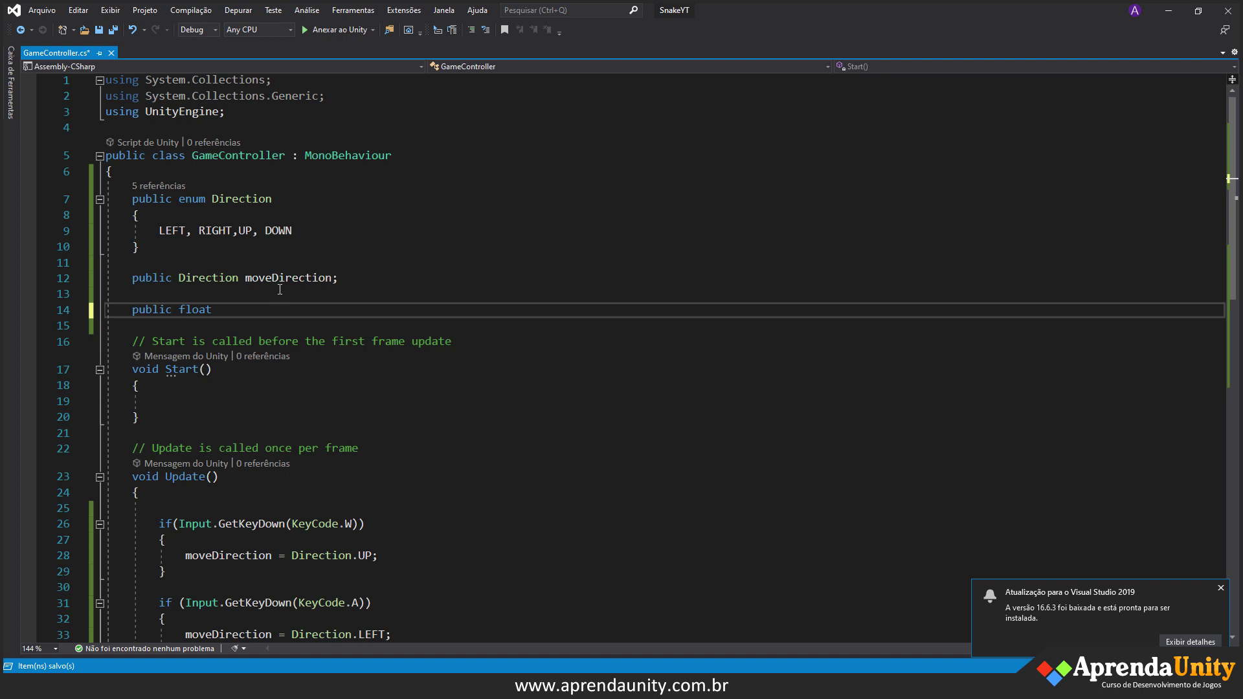
text(delay)
key(BackSpace)
key(BackSpace)
key(BackSpace)
key(BackSpace)
text(elay)
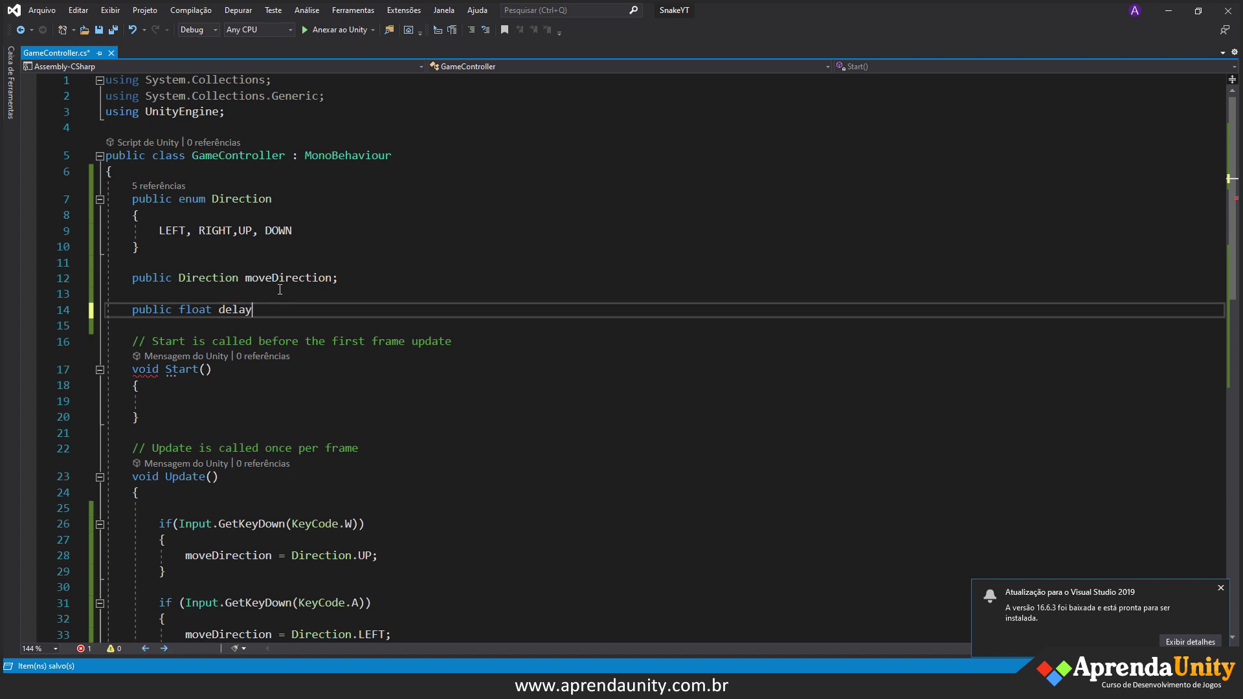
text(Step;)
key(ctrl+s)
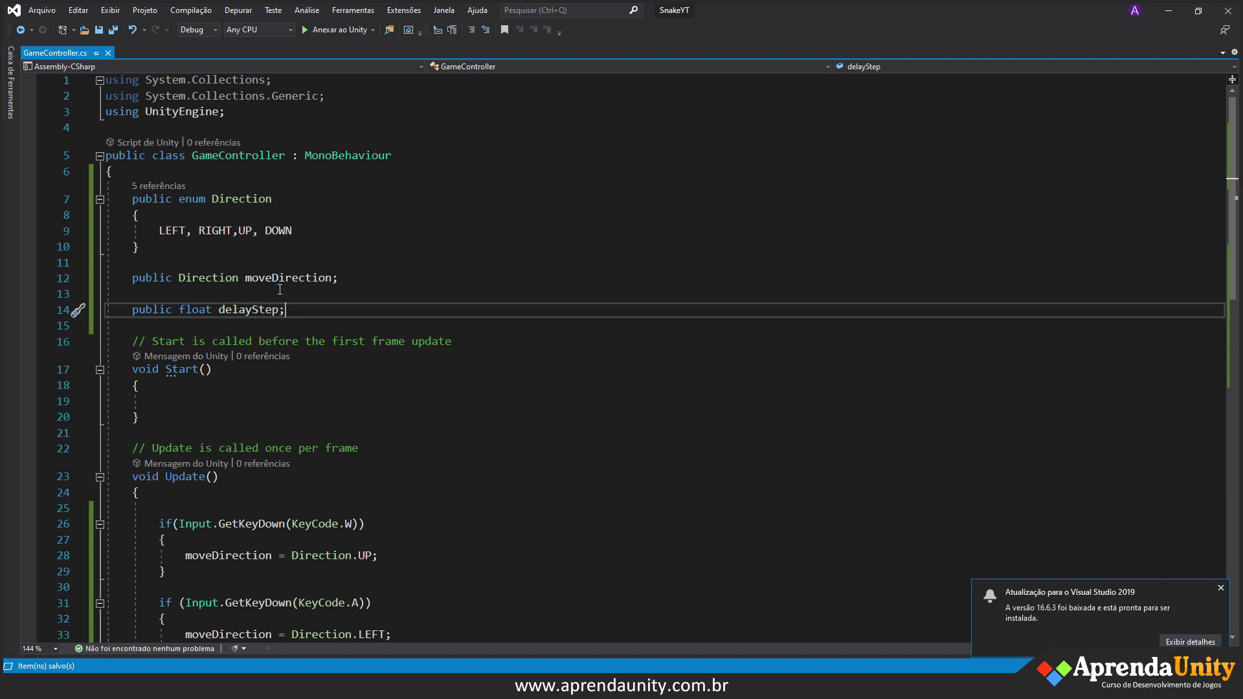
text( // )
text(TEMPO ENTRE UM PASSO E OUTRO)
- Add 'public float step;' commented 'QUANTIDADE DE MOVIMENTO A CADA PASSO' and save the script
key(Return)
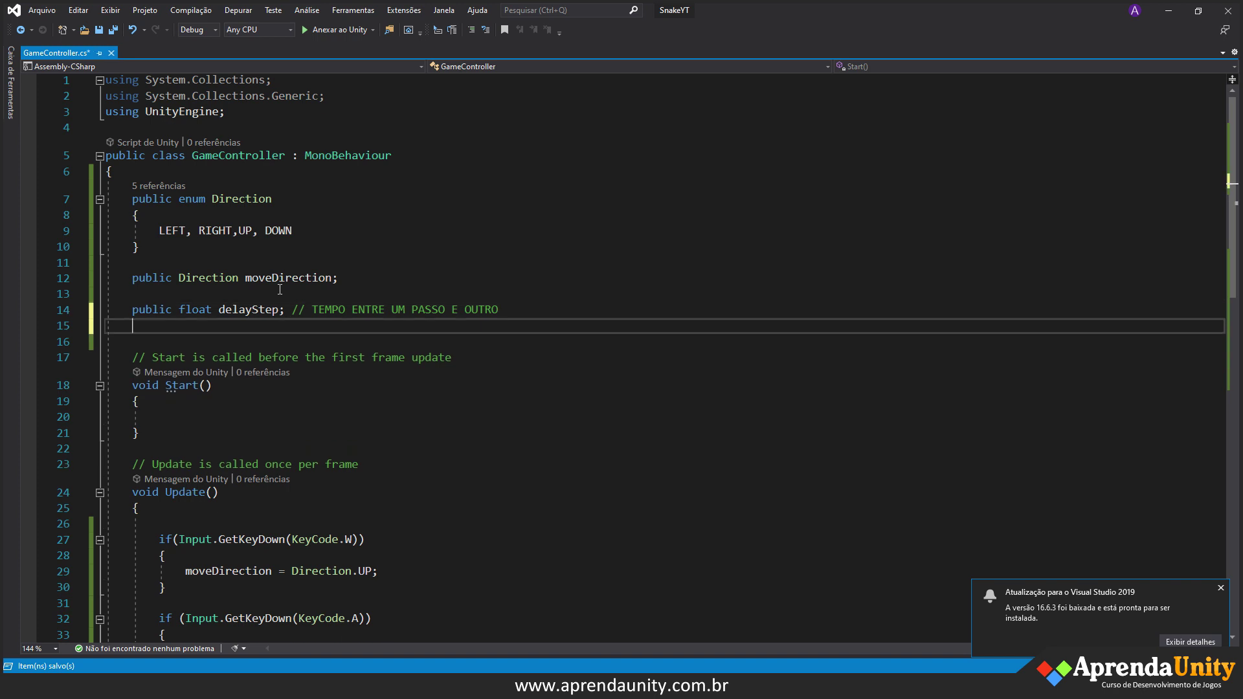
text(public float step;)
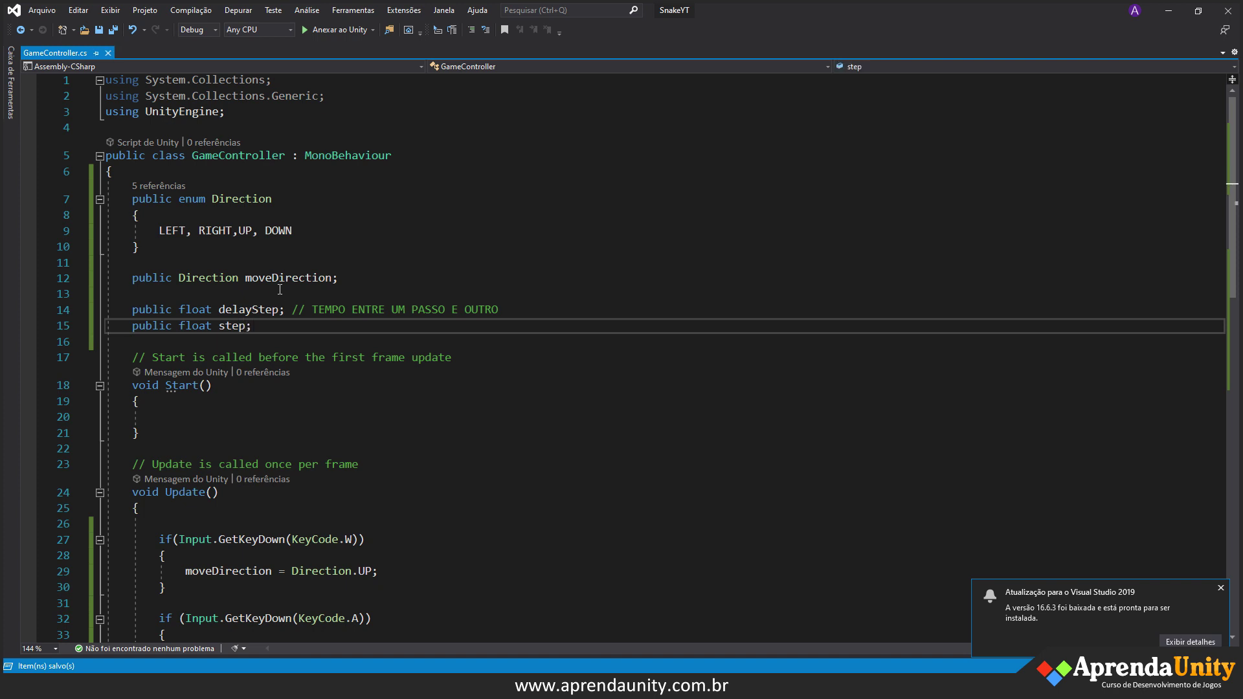
text( // quan)
key(BackSpace)
key(BackSpace)
key(BackSpace)
key(BackSpace)
text(QUANTIDADE DE MOVIMENTO A CADA PASSO)
key(ctrl+s)
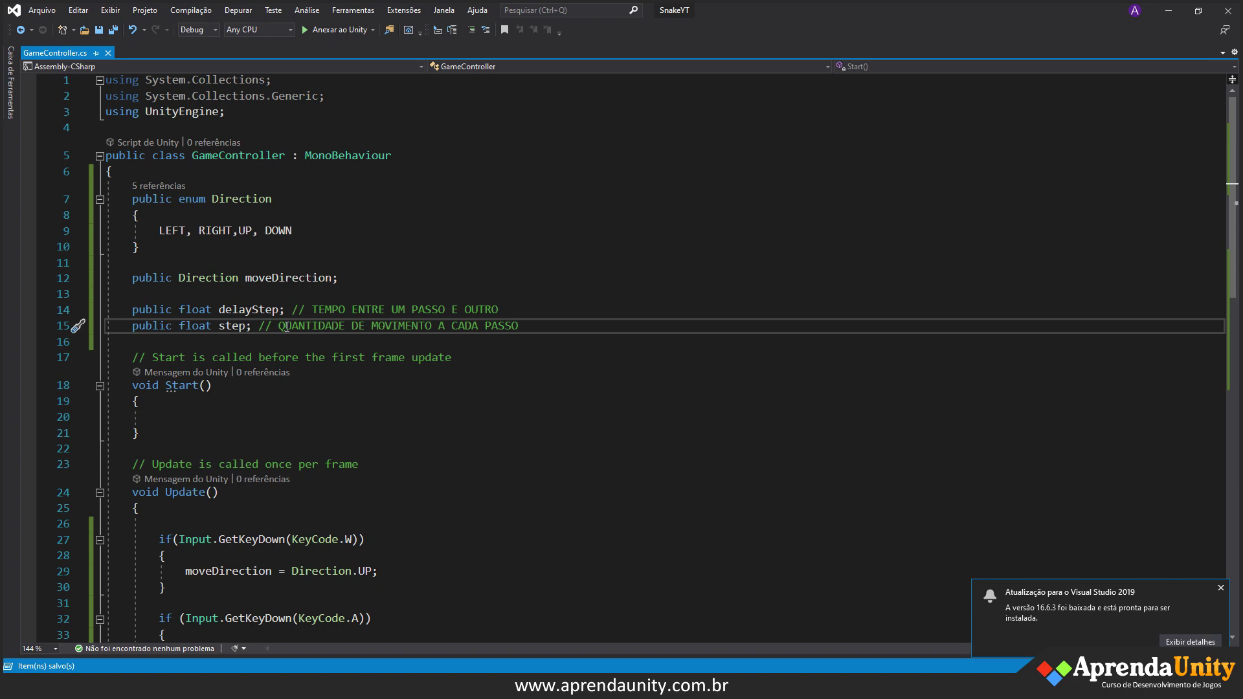
key(alt+Tab)
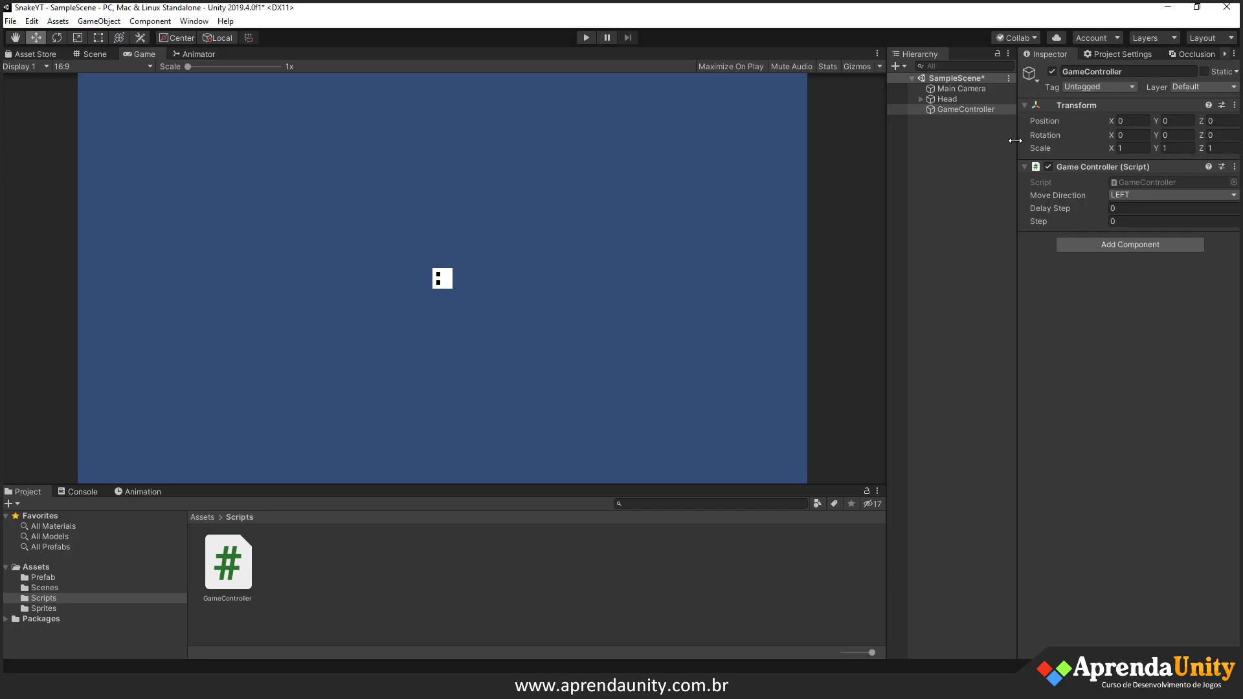
- Test-move the Head object in the Scene view to judge step size, then undo the move
click(952, 99)
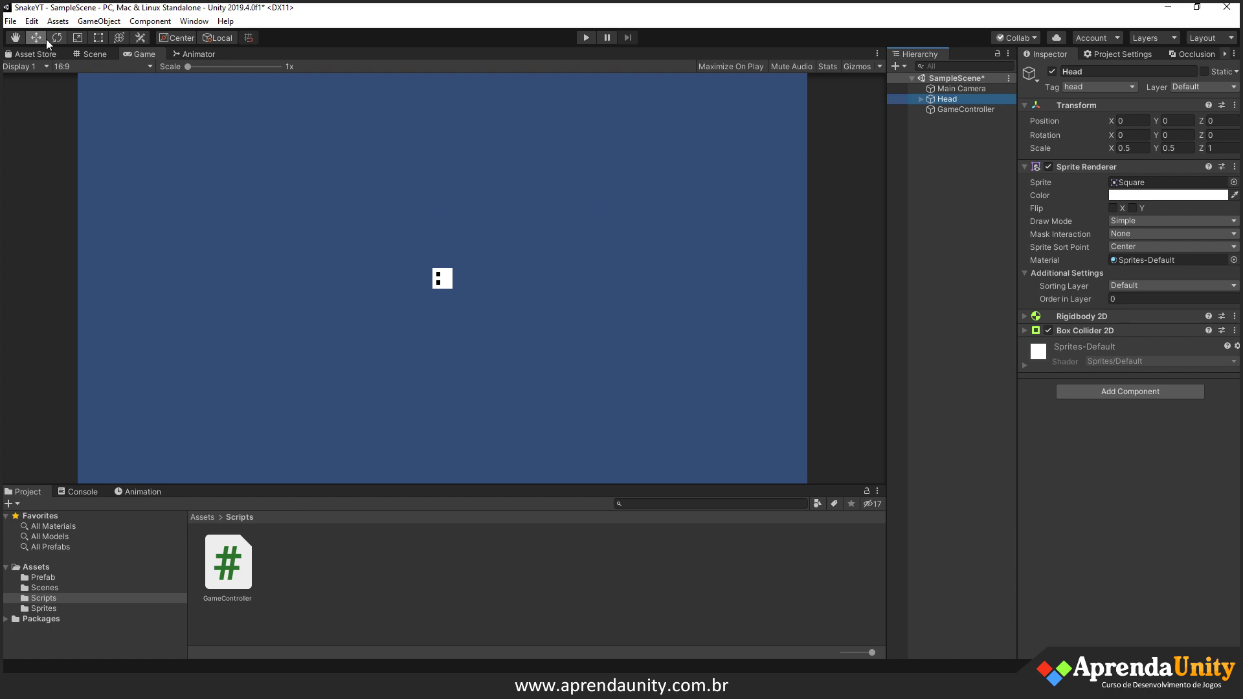
click(91, 54)
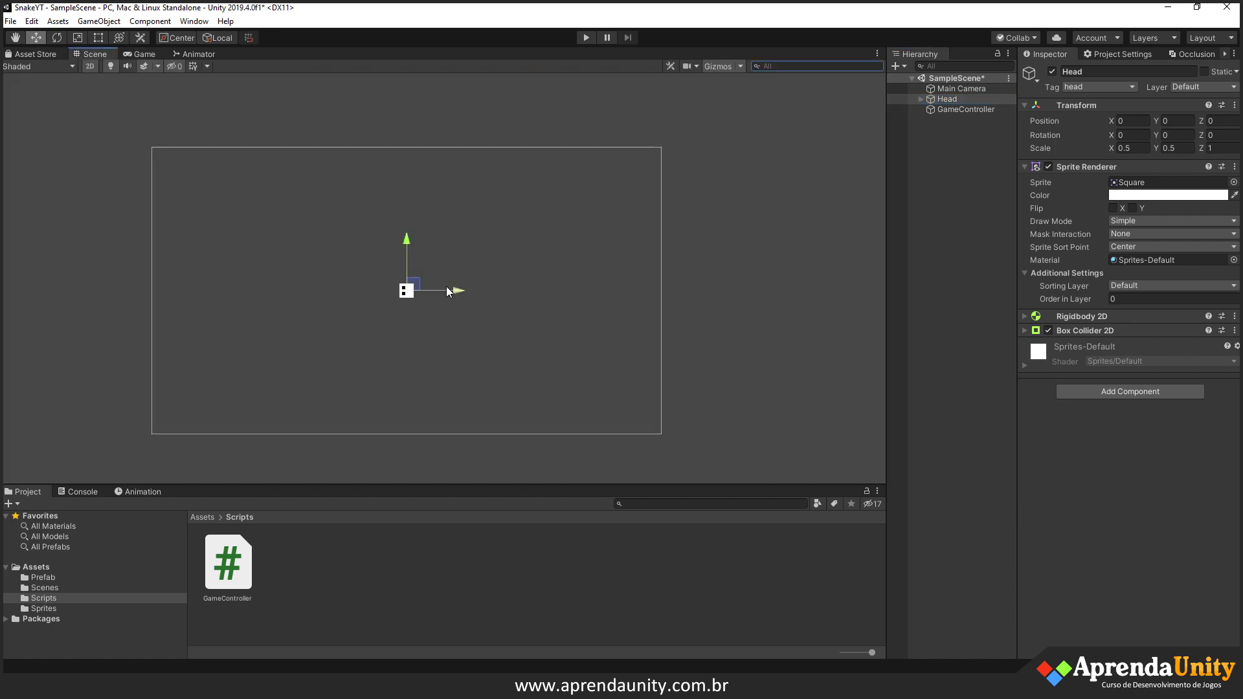
drag(456, 290, 446, 298)
key(ctrl+z)
key(ctrl+y)
key(ctrl+z)
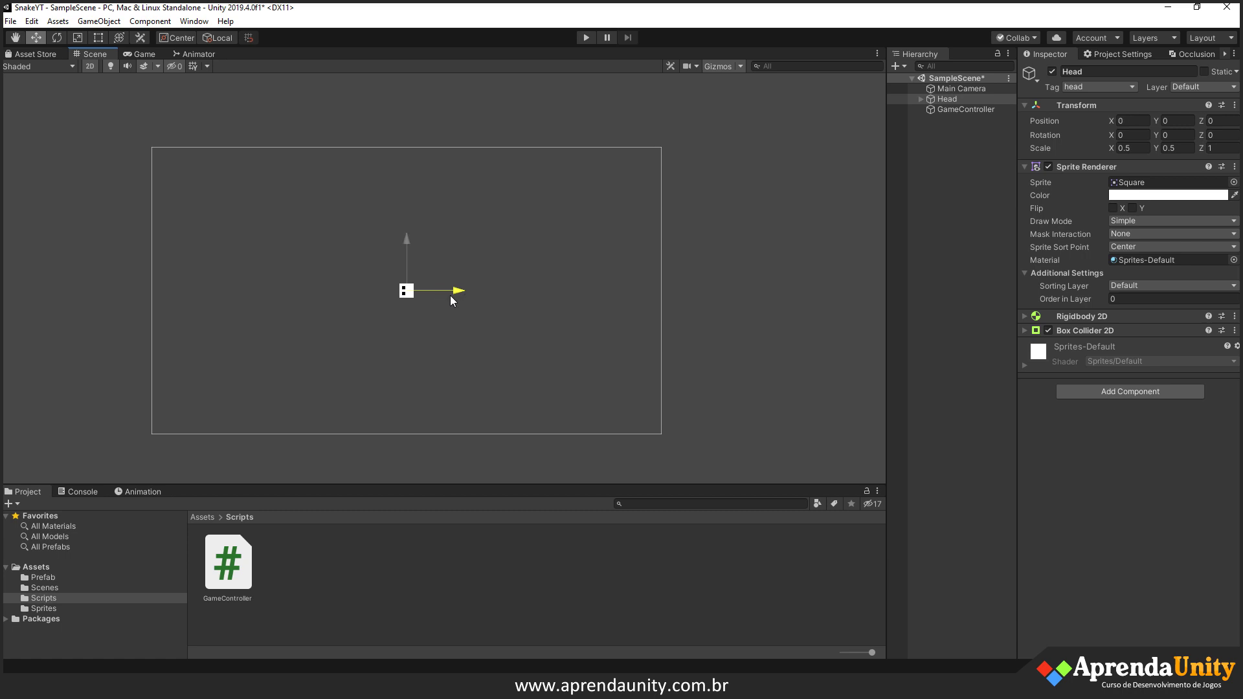
- Set GameController's Delay Step to 0.2 and Step to 0.6 in the Inspector
click(968, 108)
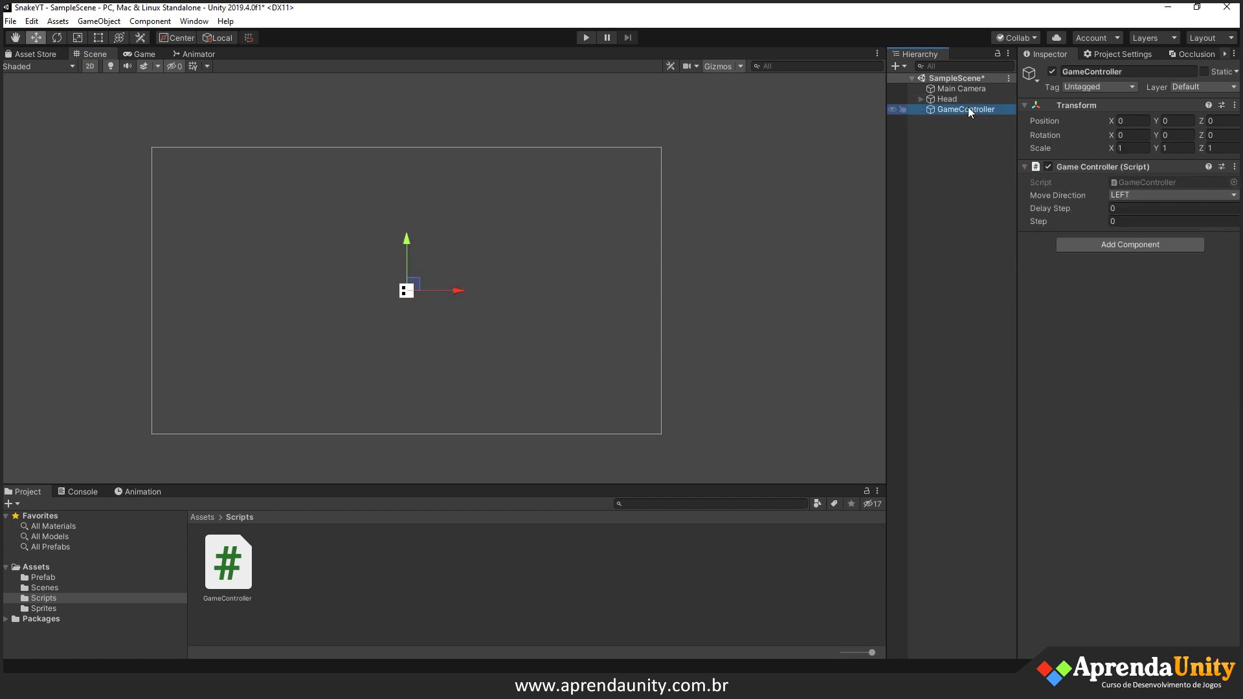
click(1120, 209)
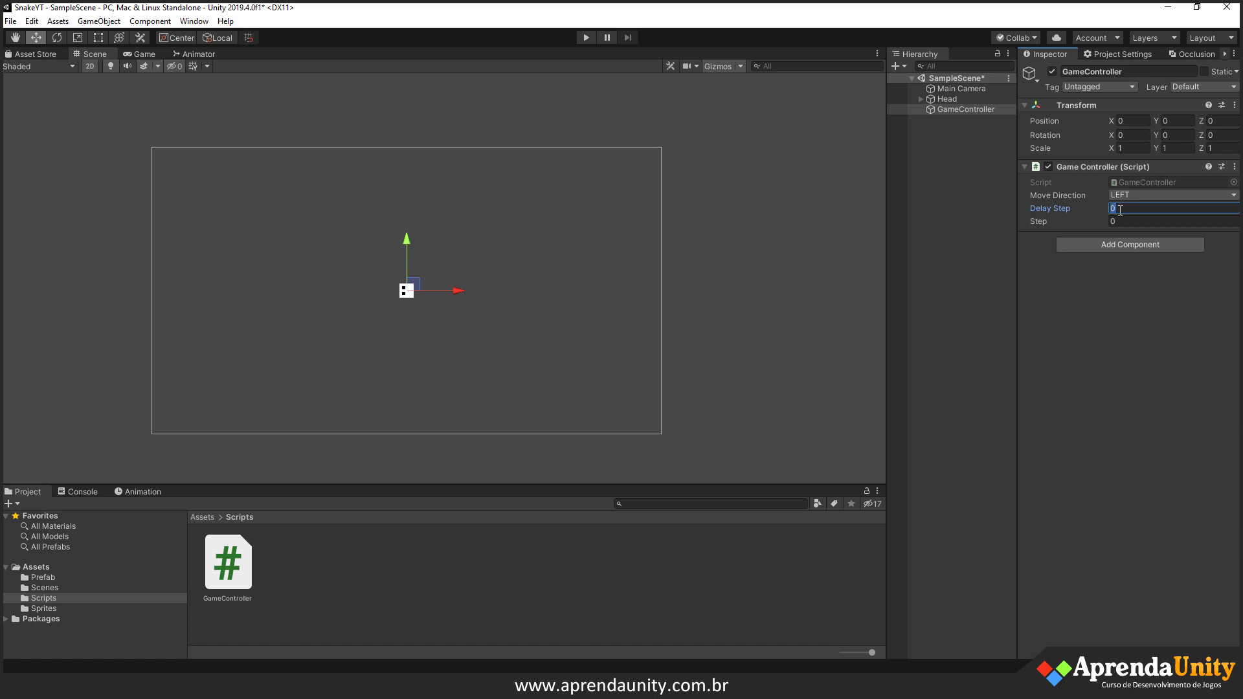
text(0.2)
key(Tab)
text(0.6)
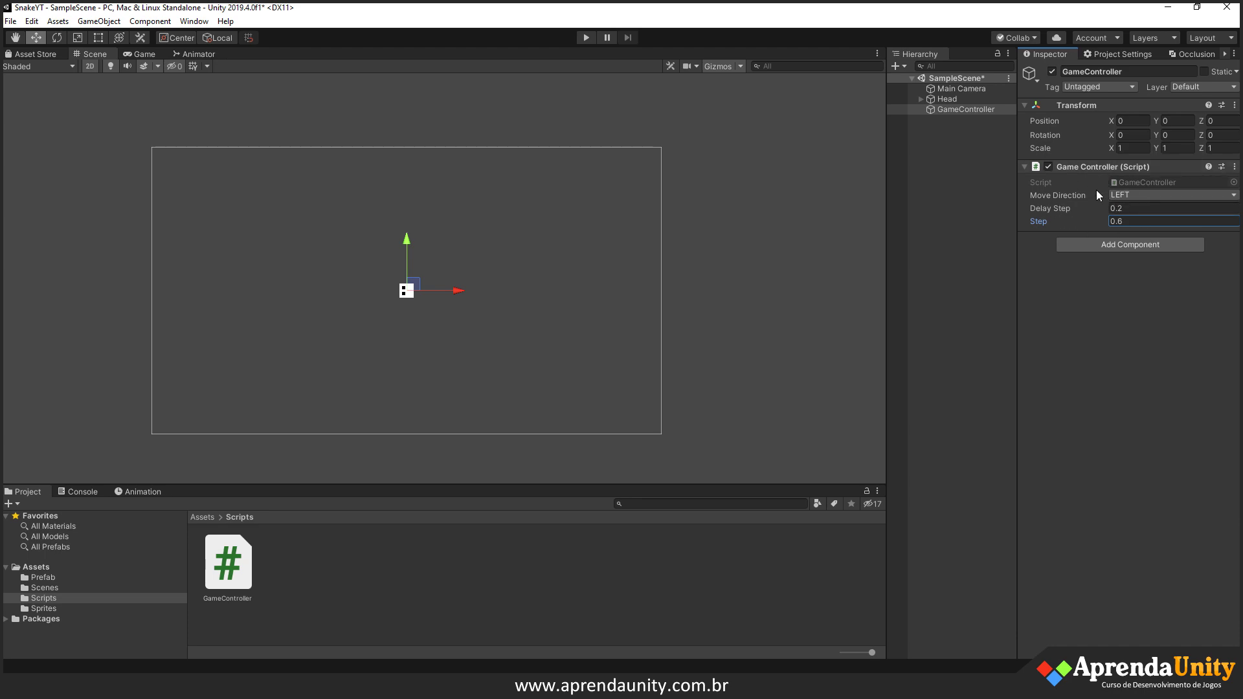
key(alt+Tab)
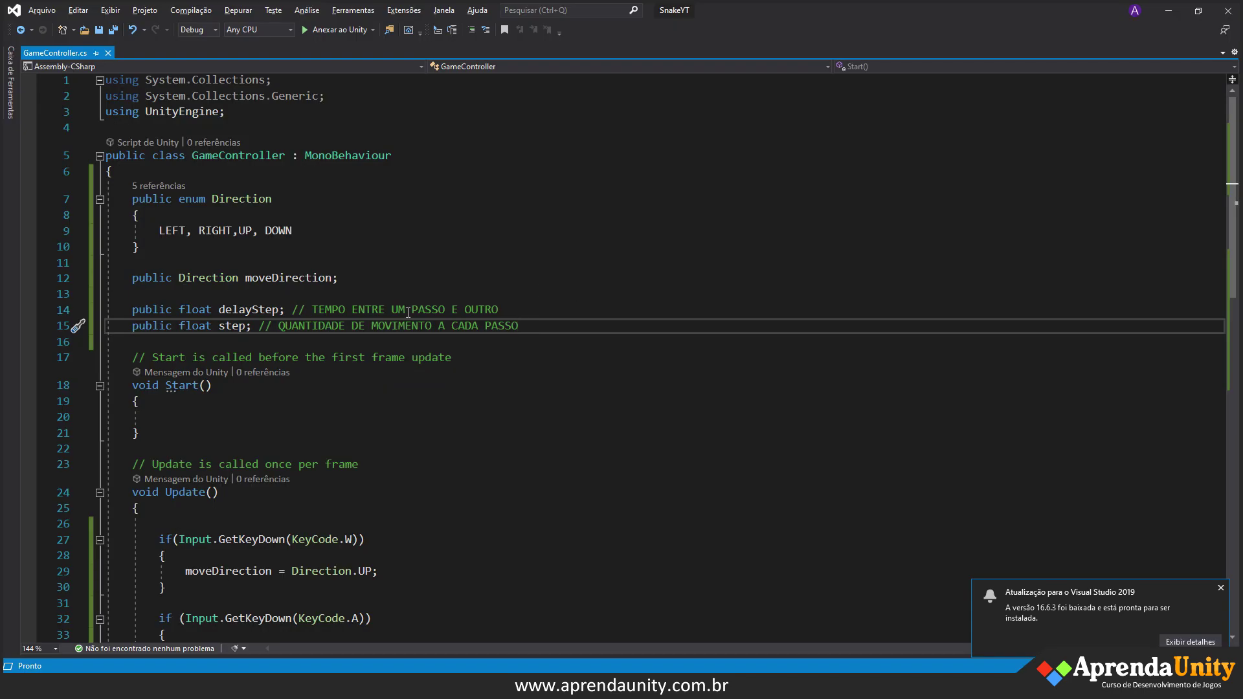
- Declare 'public Transform Head;' below step, save, and assign the Head object to GameController's Head field
key(Return)
key(Return)
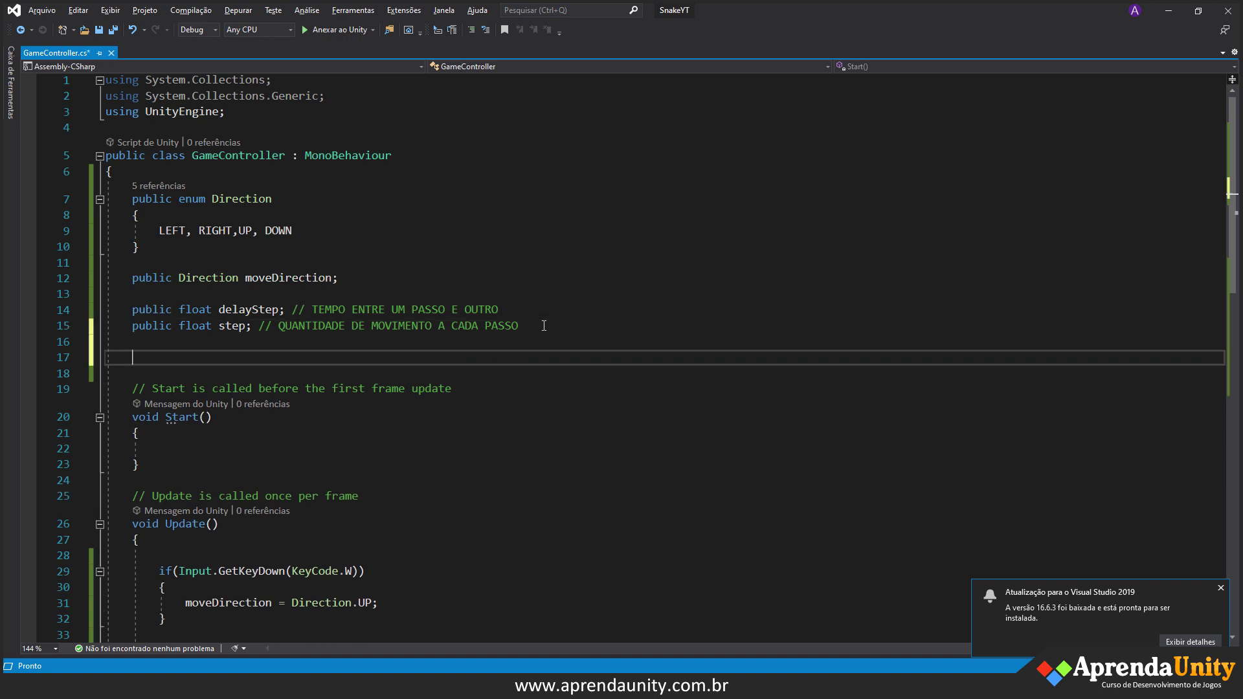
text(PUBLI)
key(BackSpace)
key(BackSpace)
key(BackSpace)
key(BackSpace)
key(BackSpace)
text(pu)
key(Tab)
text(Tra)
key(Tab)
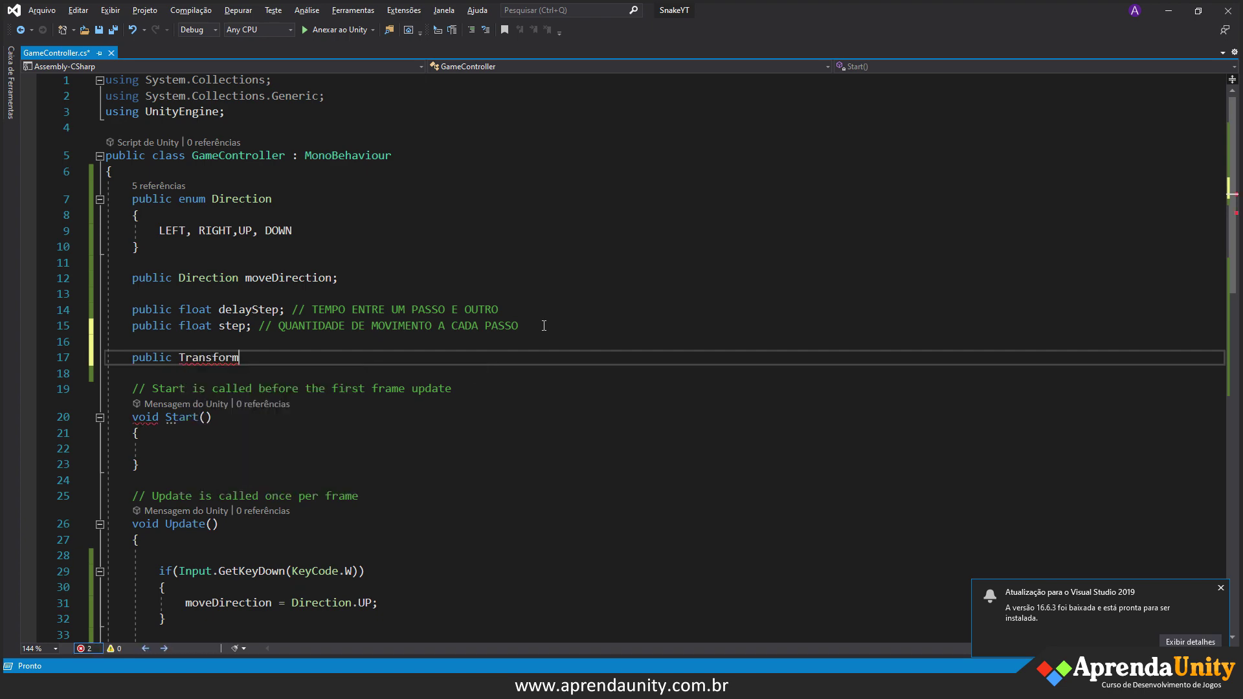
text( Head;)
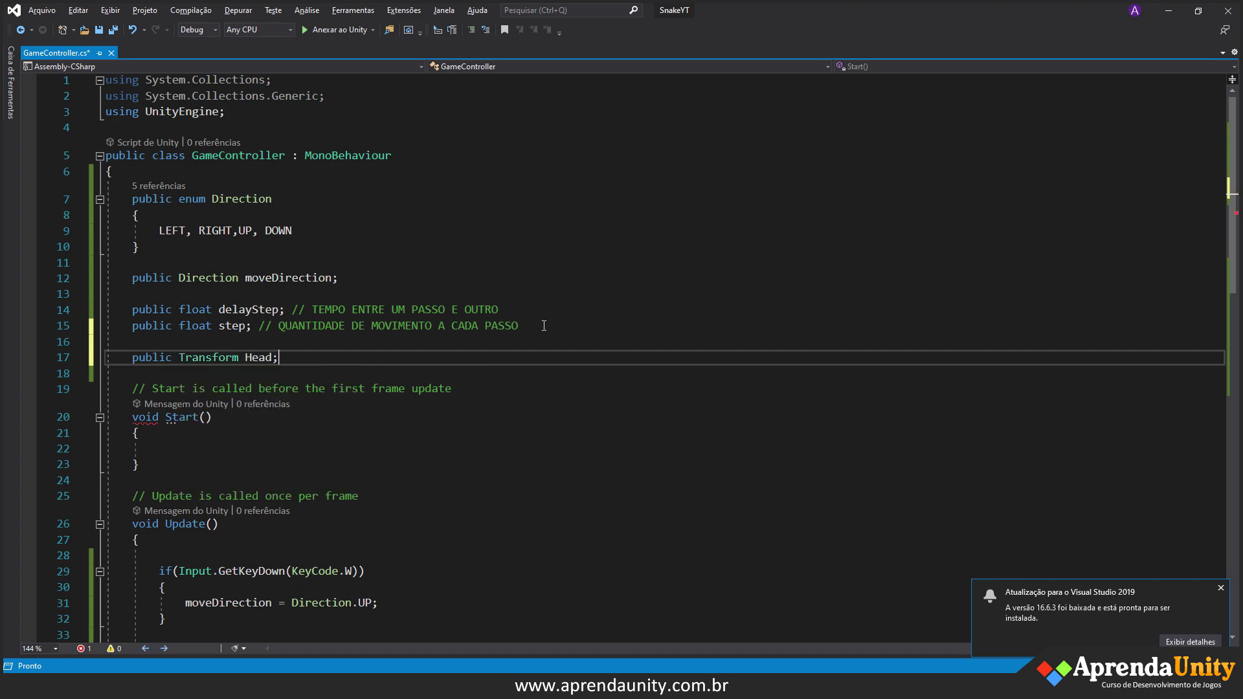
key(ctrl+s)
key(alt+Tab)
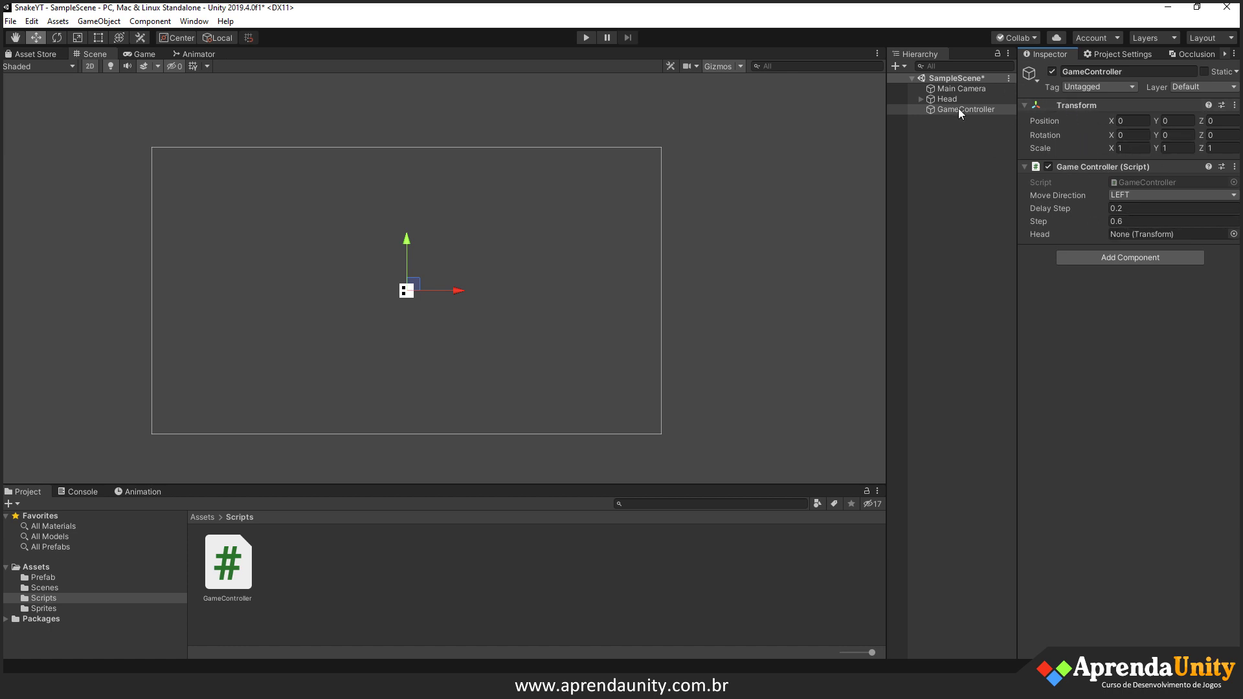
drag(945, 99, 1119, 234)
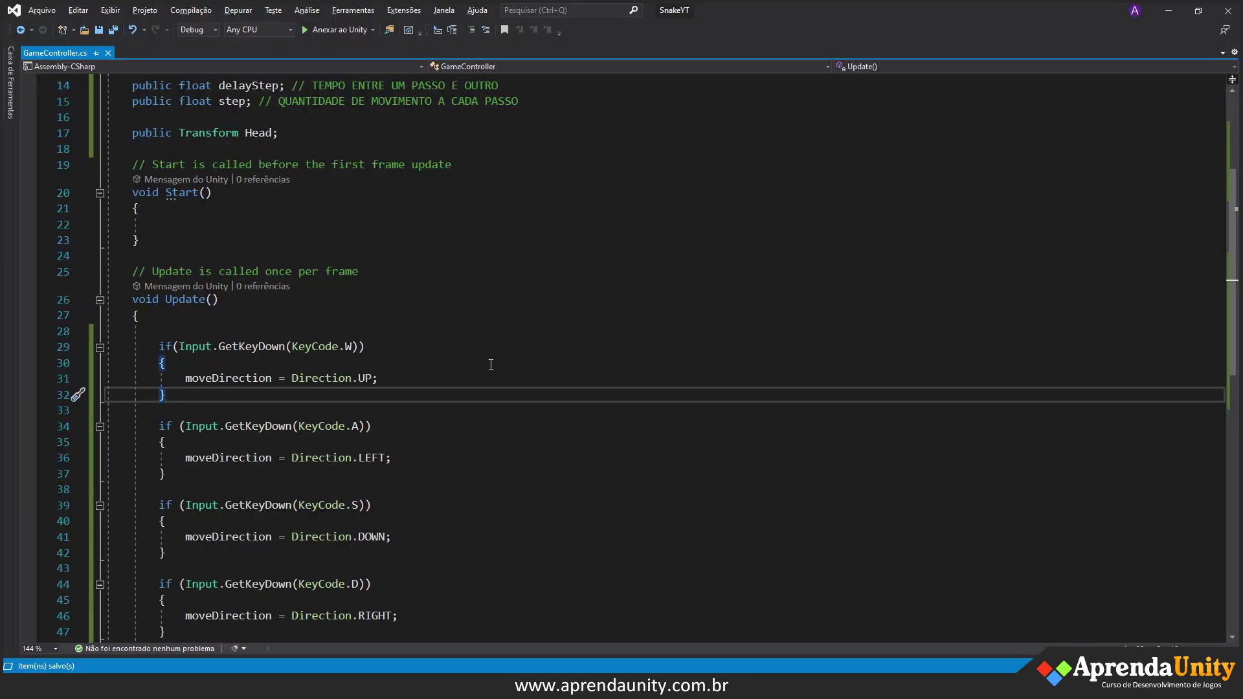
- Remove the extra blank lines at the end of the Update method
scroll(427, 334, down, 4)
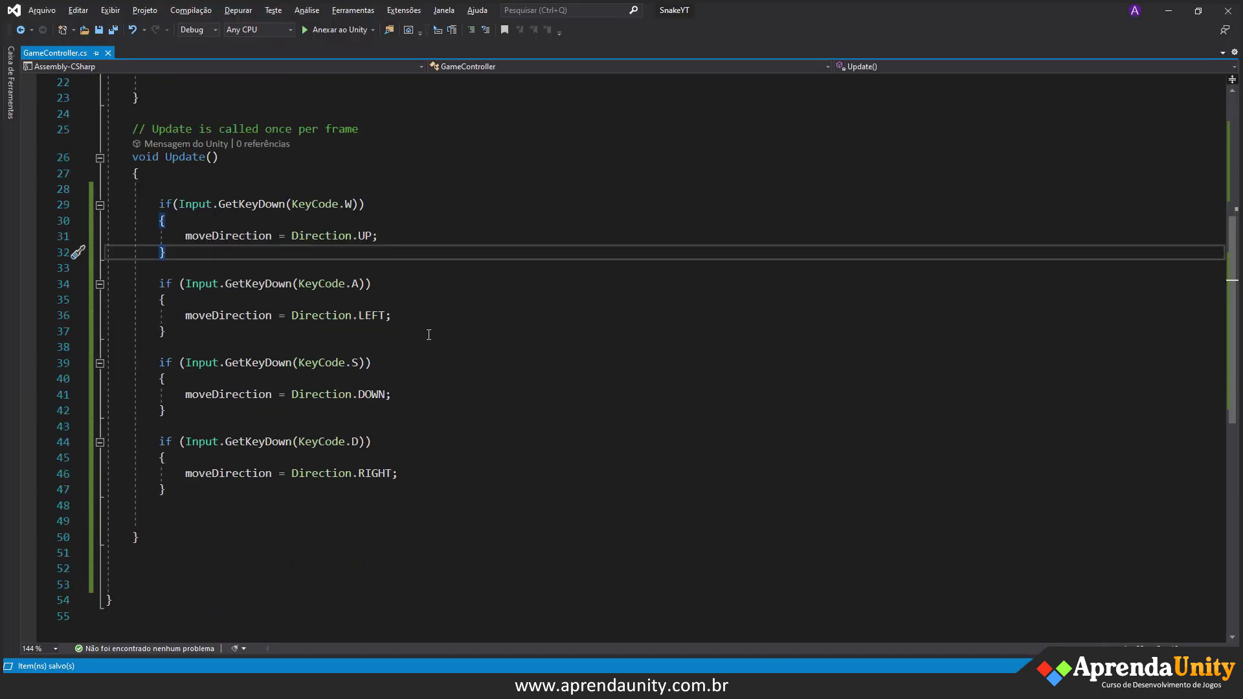
scroll(315, 431, down, 1)
click(284, 431)
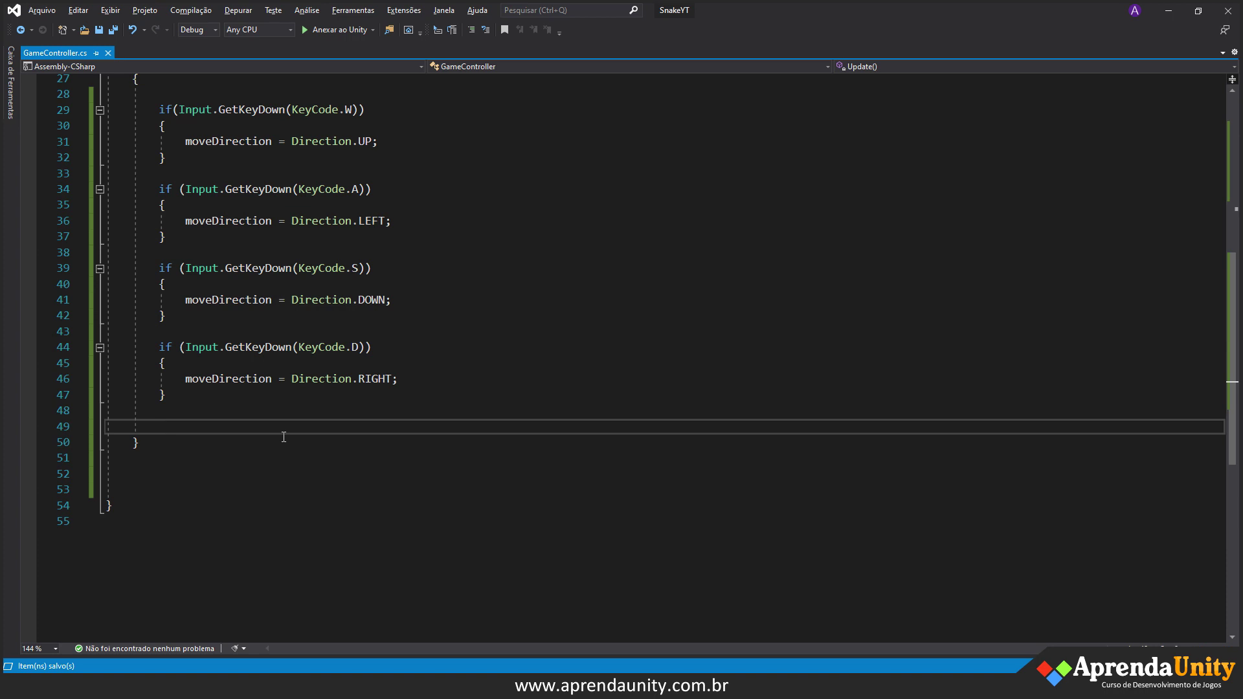
key(BackSpace)
key(BackSpace)
scroll(178, 330, up, 3)
key(ctrl+bracketright)
scroll(179, 331, down, 3)
- Create an 'IEnumerator MoveSnake()' method with braces below Update
click(195, 490)
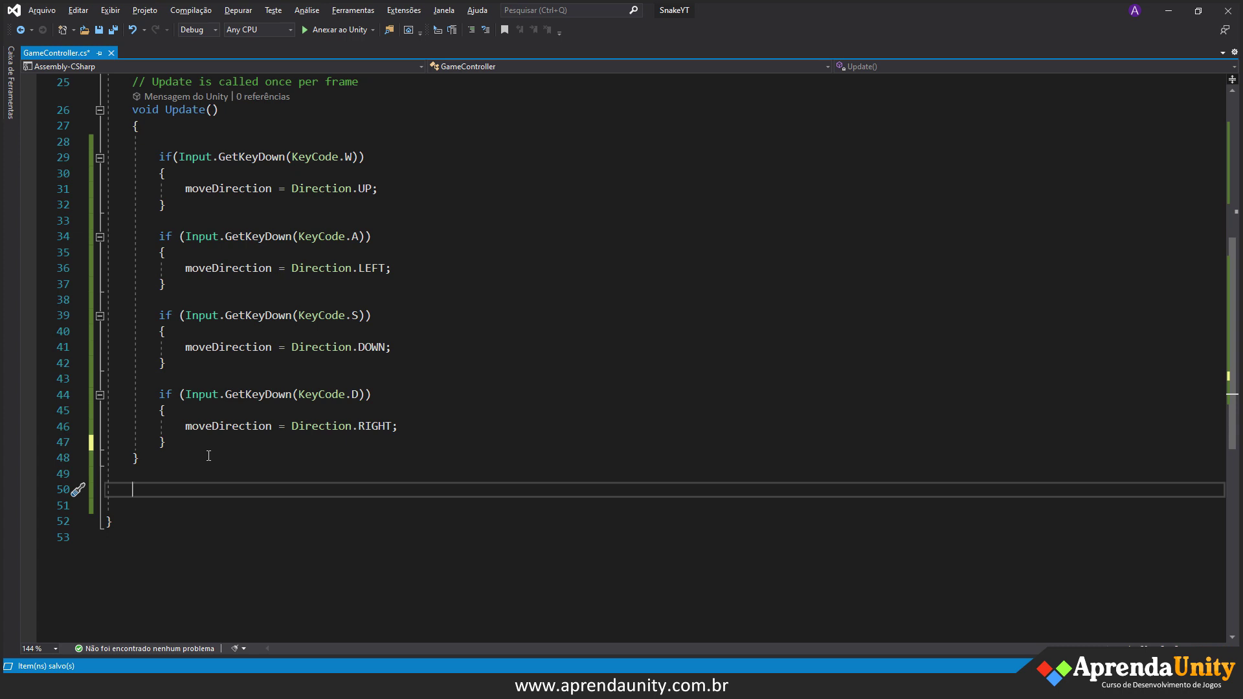
text(Ien)
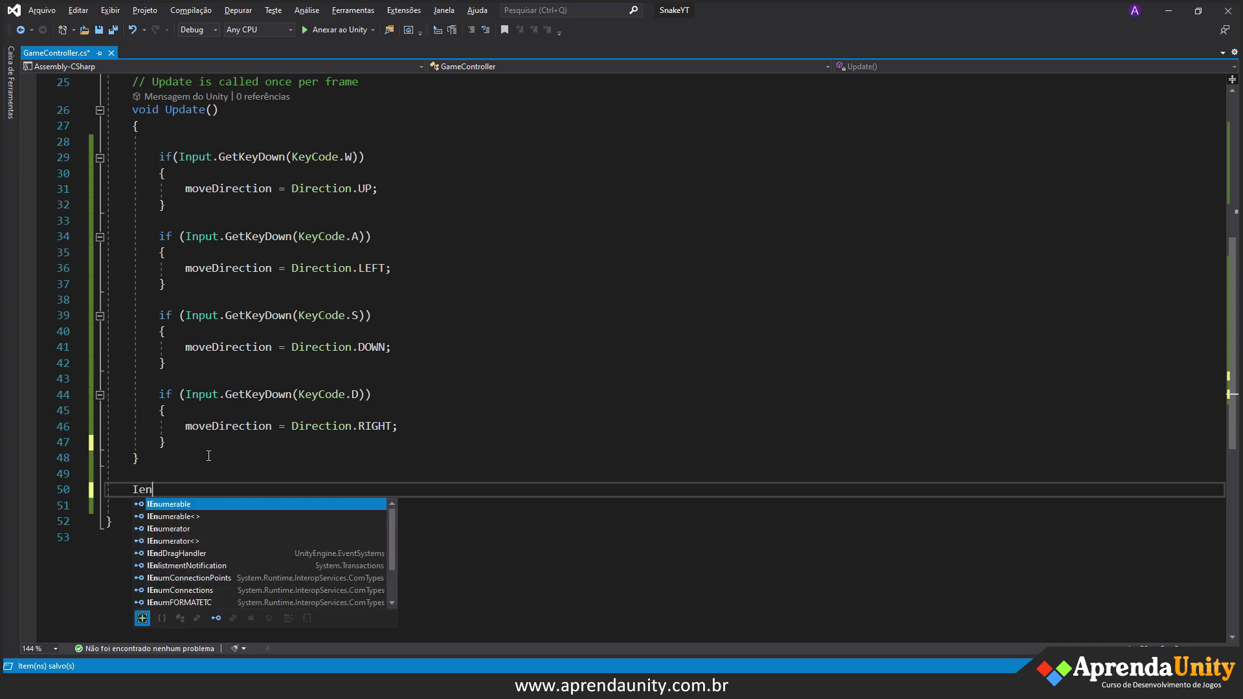
key(Down)
key(Down)
key(Tab)
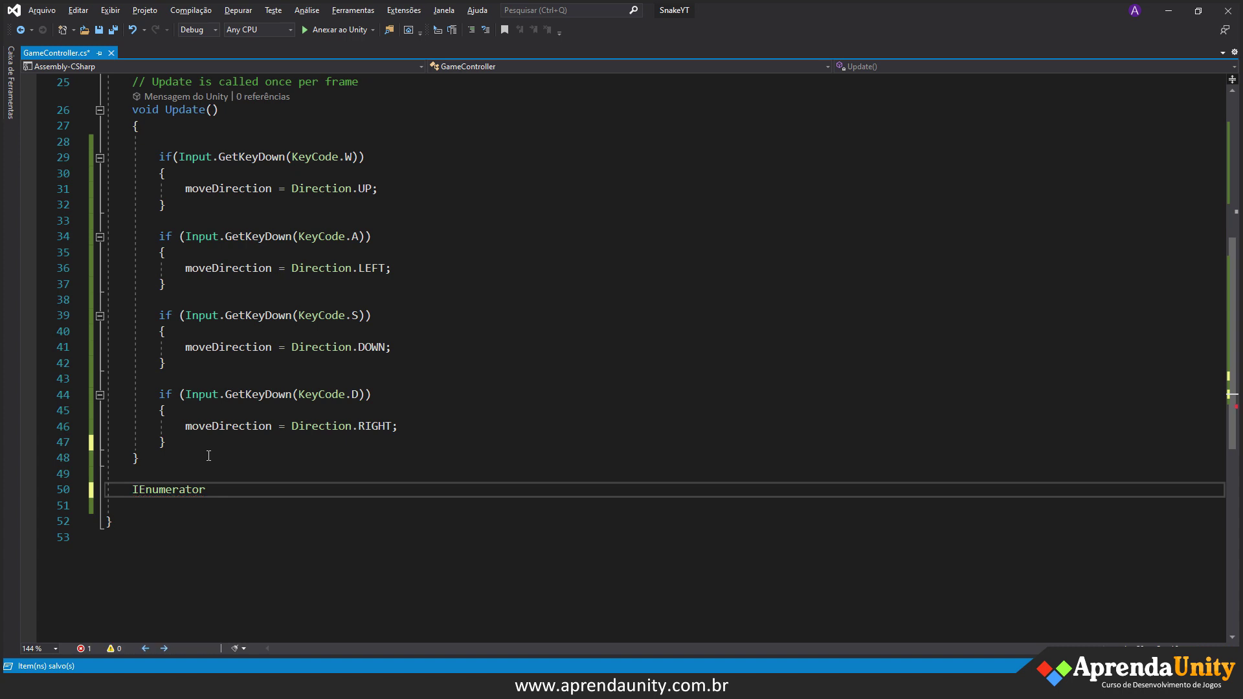
text(Move)
text(Sna)
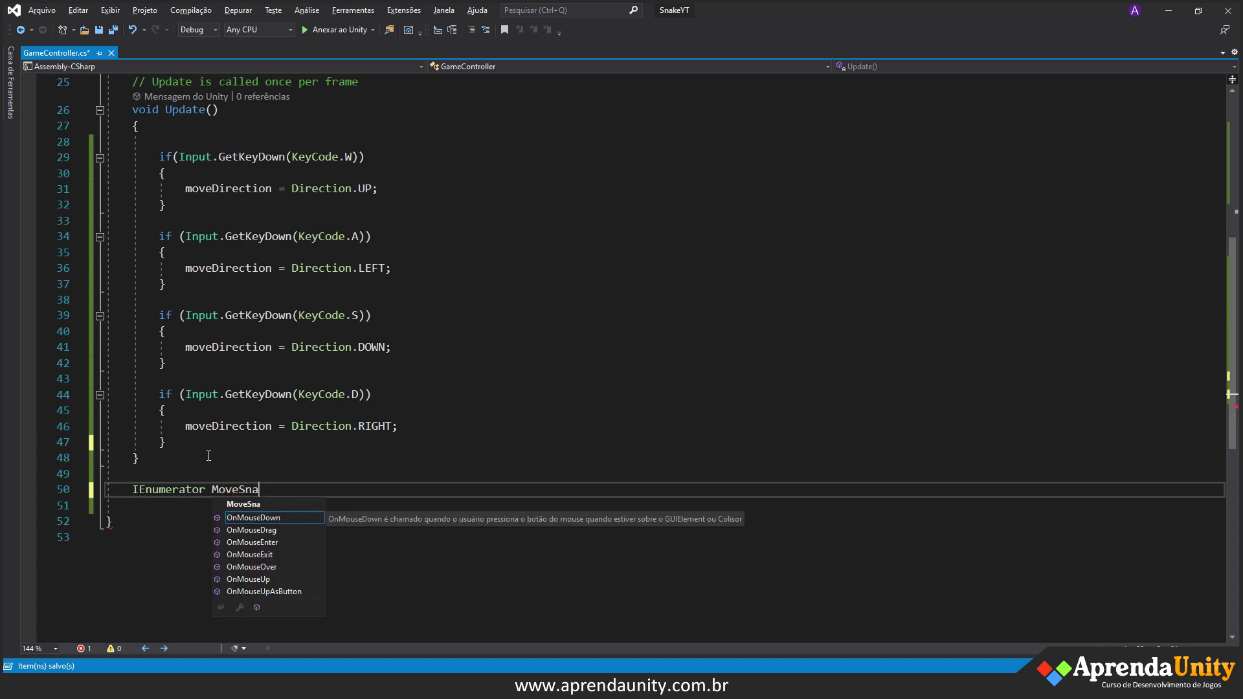
text(ke())
key(Return)
text({)
key(Return)
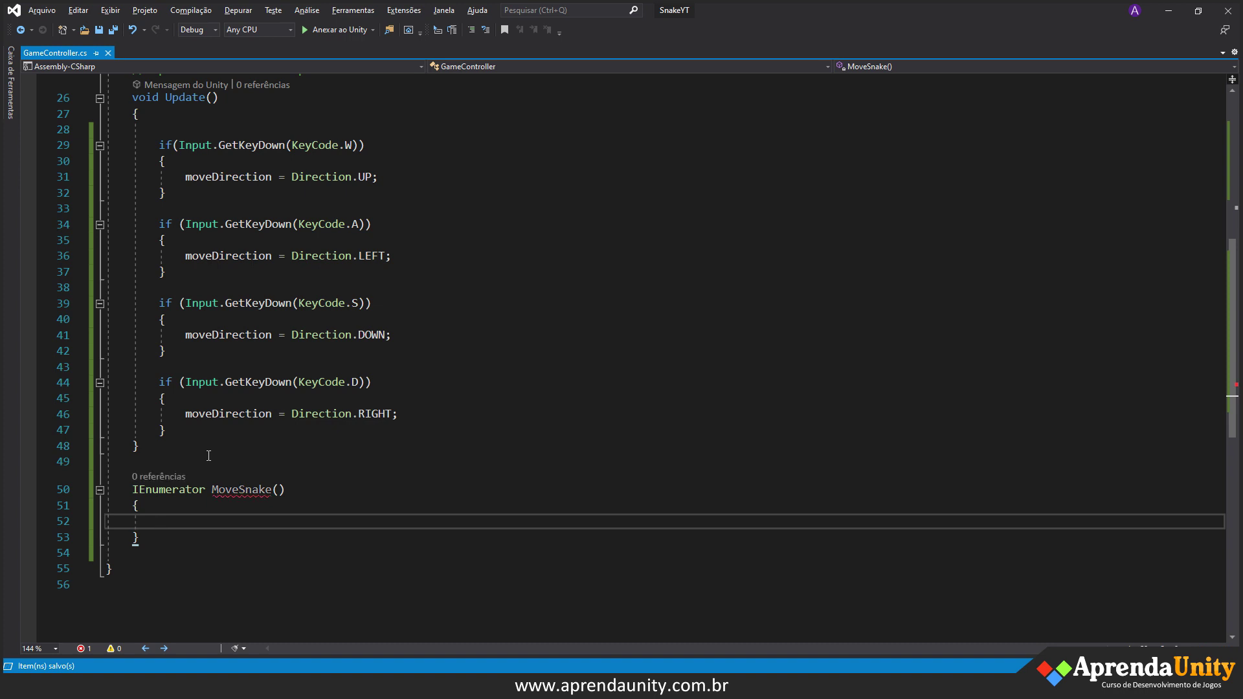
- Make MoveSnake start with 'yield return new WaitForSeconds(delayStep);'
text(yield)
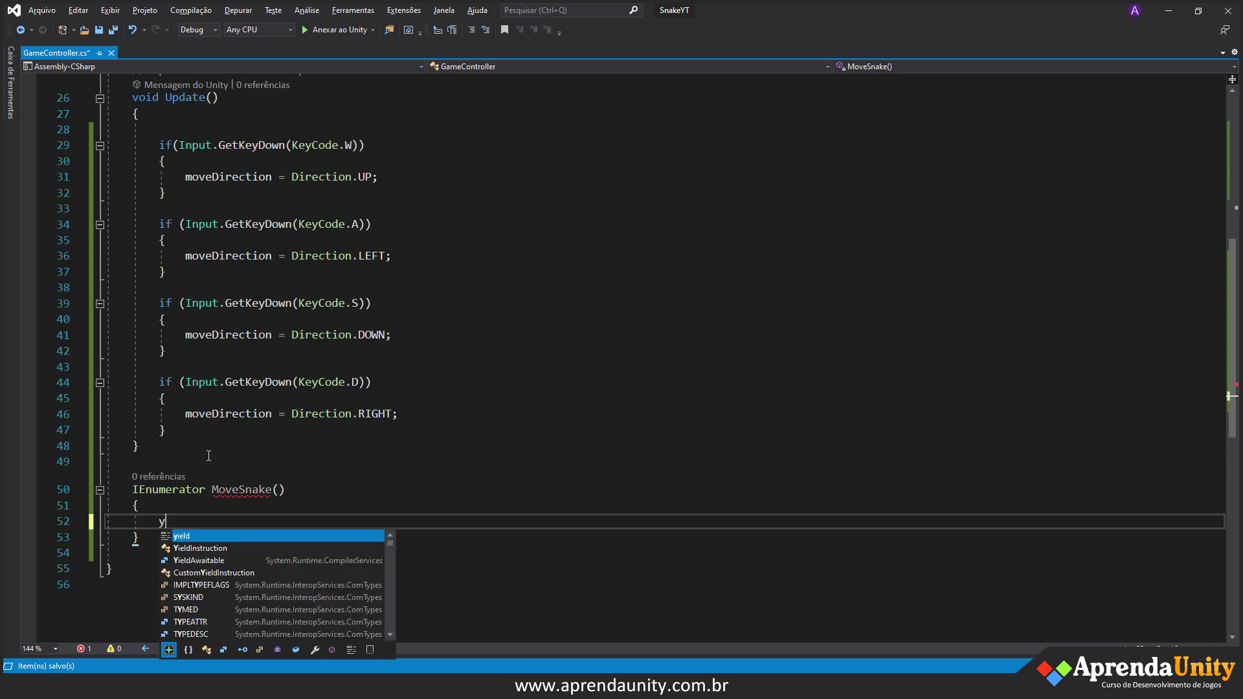
key(Escape)
text(return n)
key(BackSpace)
text(ew)
key(BackSpace)
key(BackSpace)
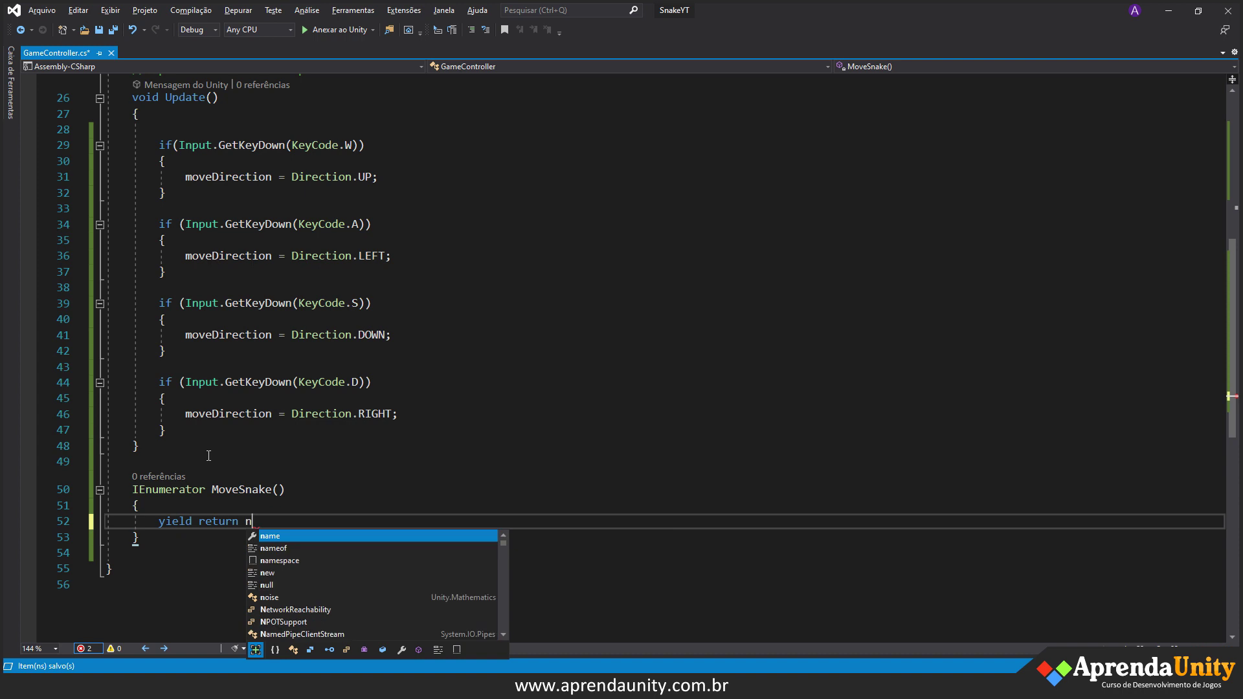
text(new wai)
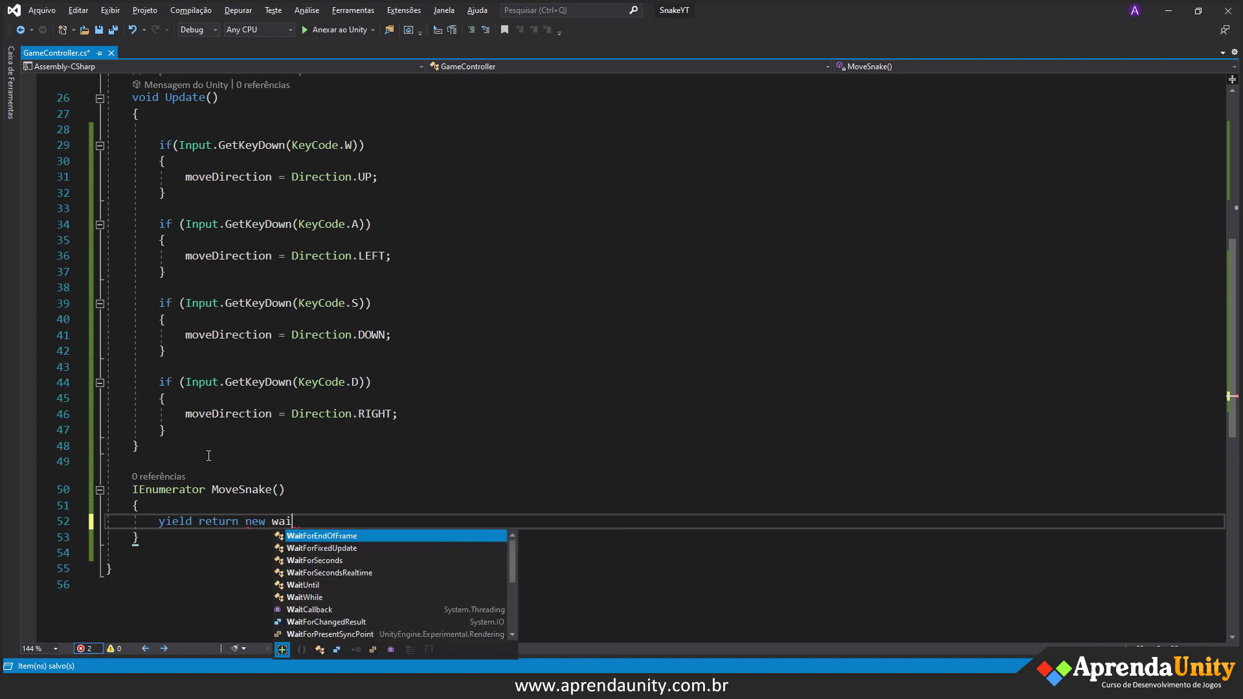
key(Down)
key(Down)
key(Tab)
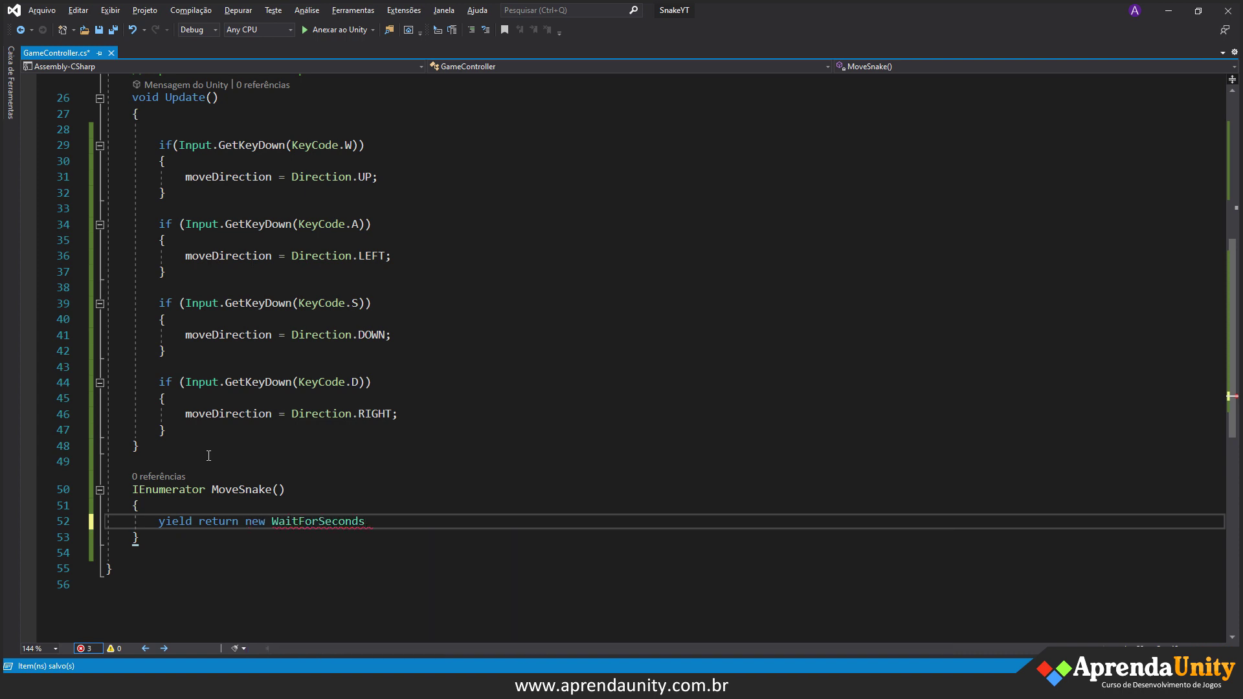
text((dela)
key(Tab)
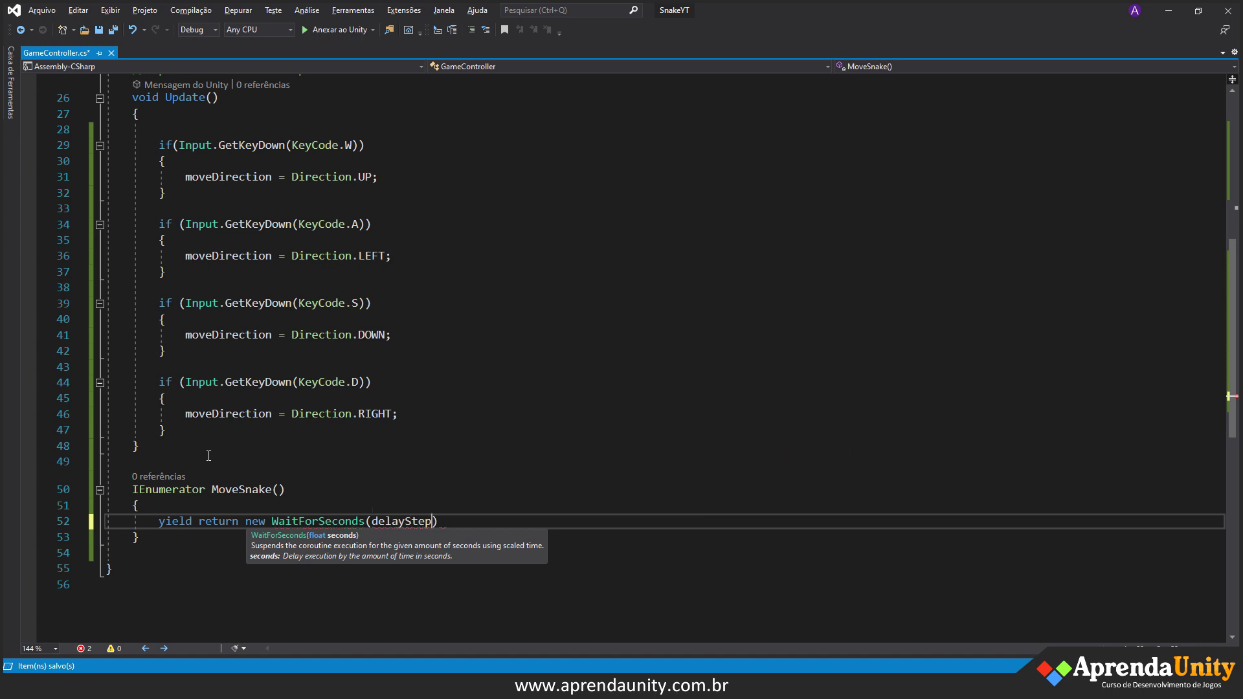
text().)
key(Escape)
key(BackSpace)
text(;)
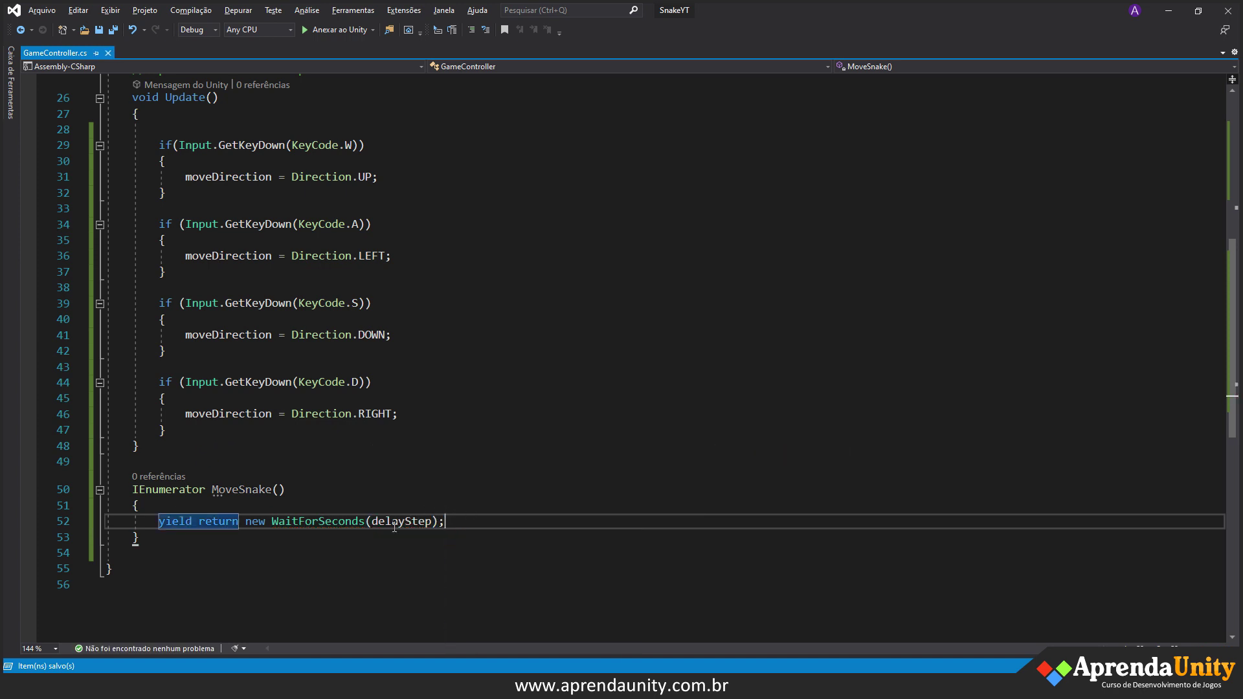
key(Return)
key(Return)
key(Up)
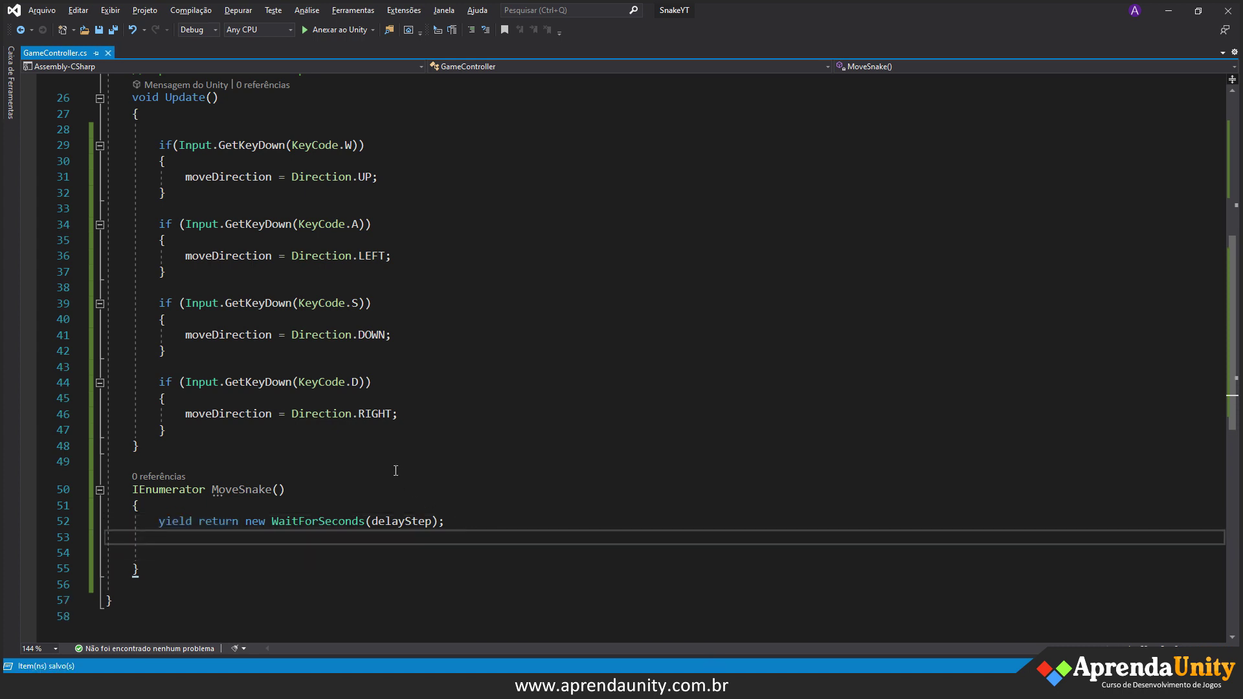
- Select the Direction.LEFT assignment line, then add a new line in MoveSnake for the switch
scroll(316, 339, up, 1)
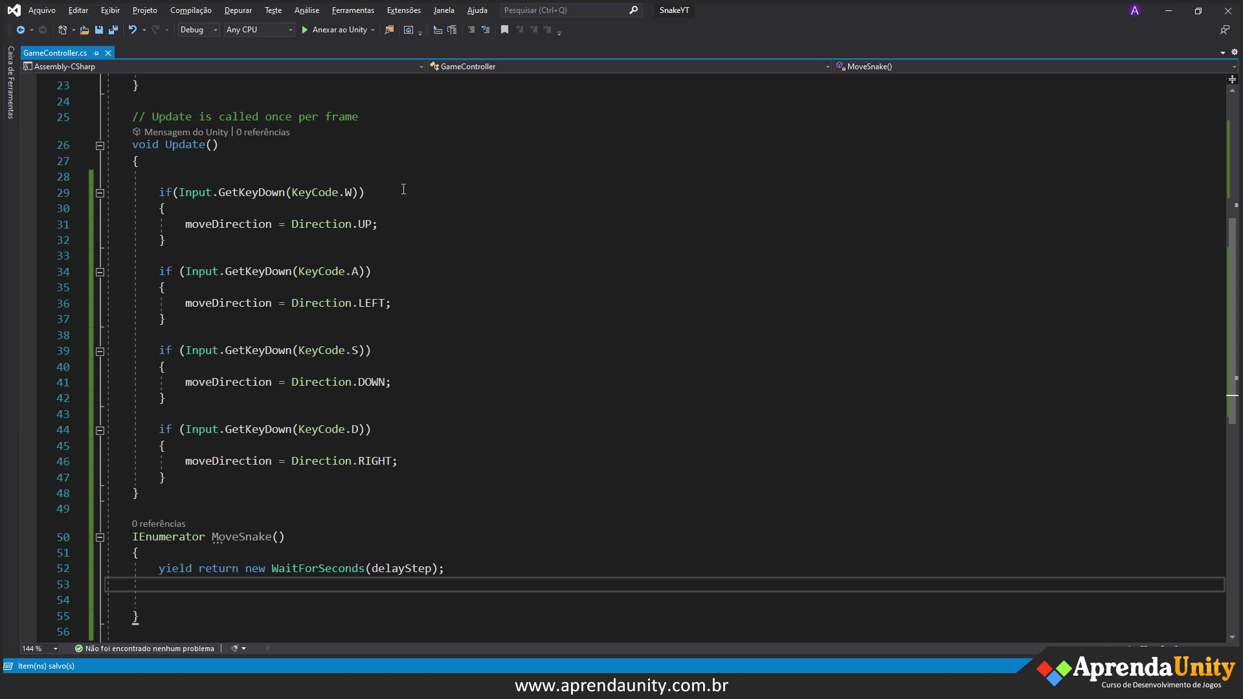
drag(181, 303, 403, 304)
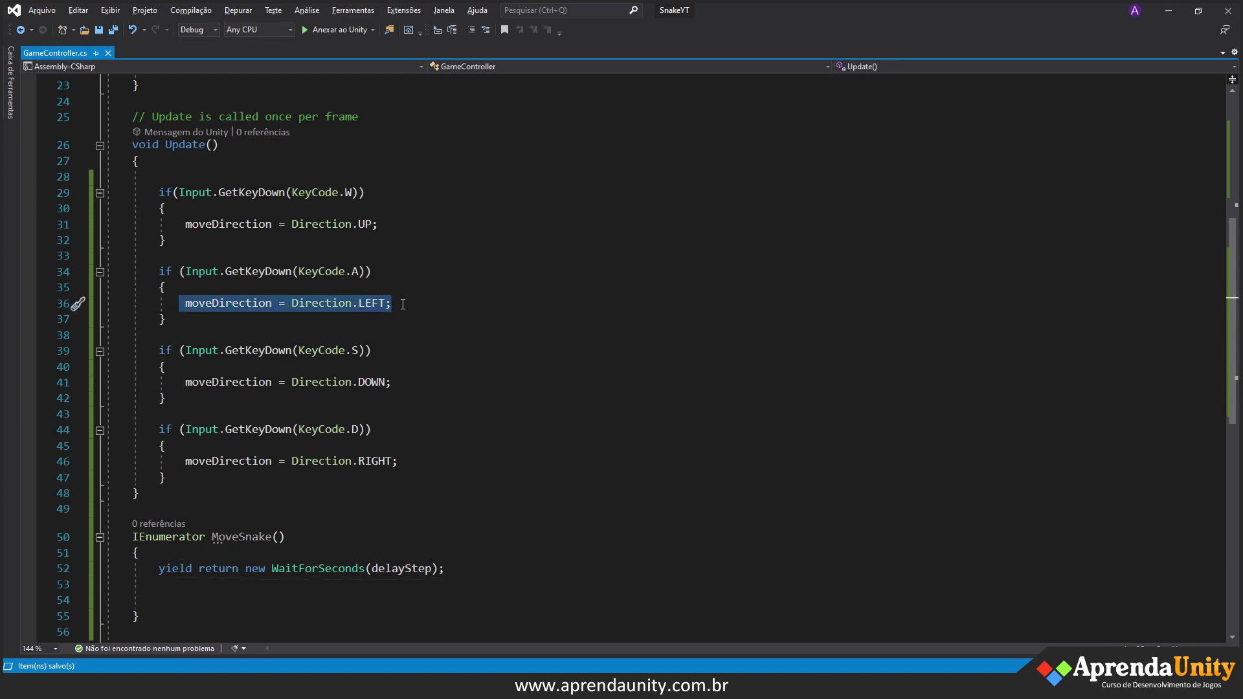
scroll(320, 475, down, 5)
click(200, 353)
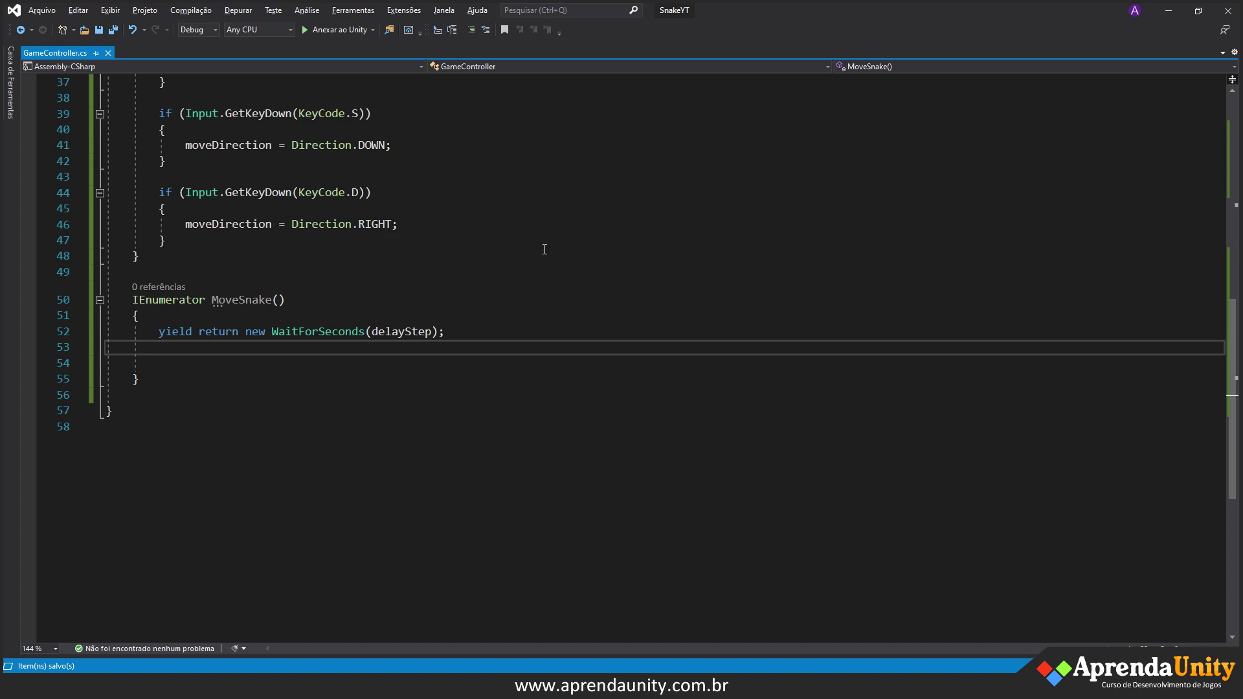
key(Return)
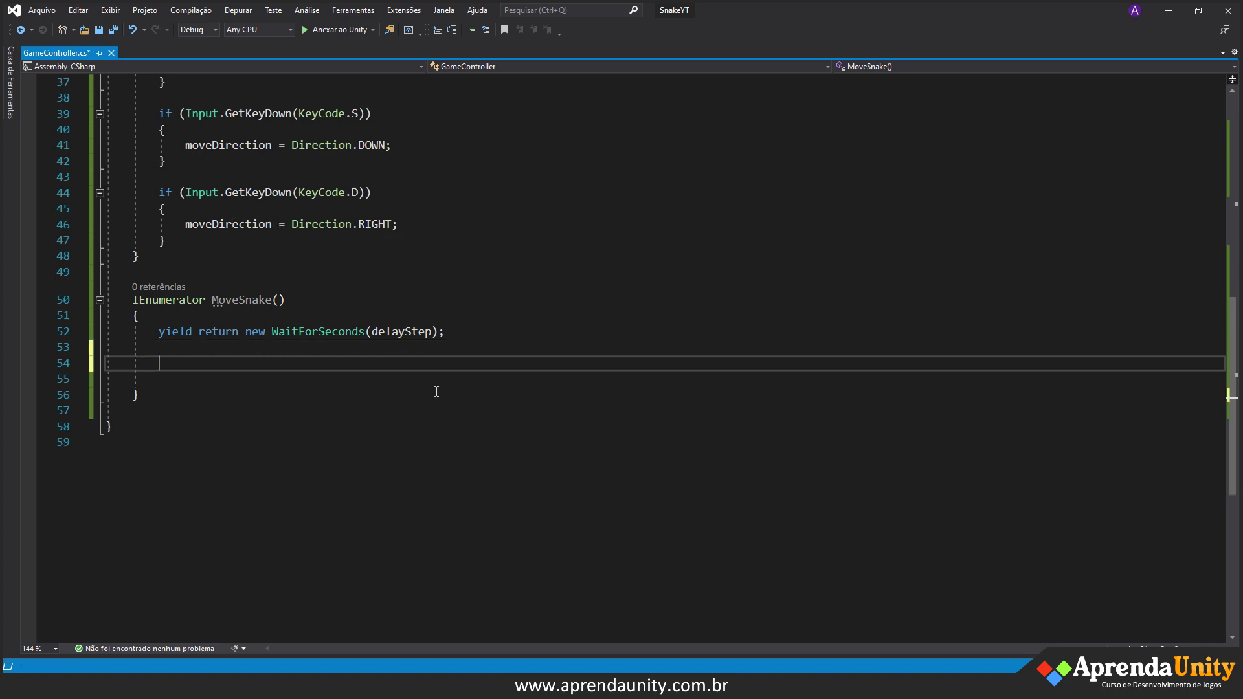
- Write a 'switch (moveDirection)' statement with an open block in MoveSnake
text(switch()
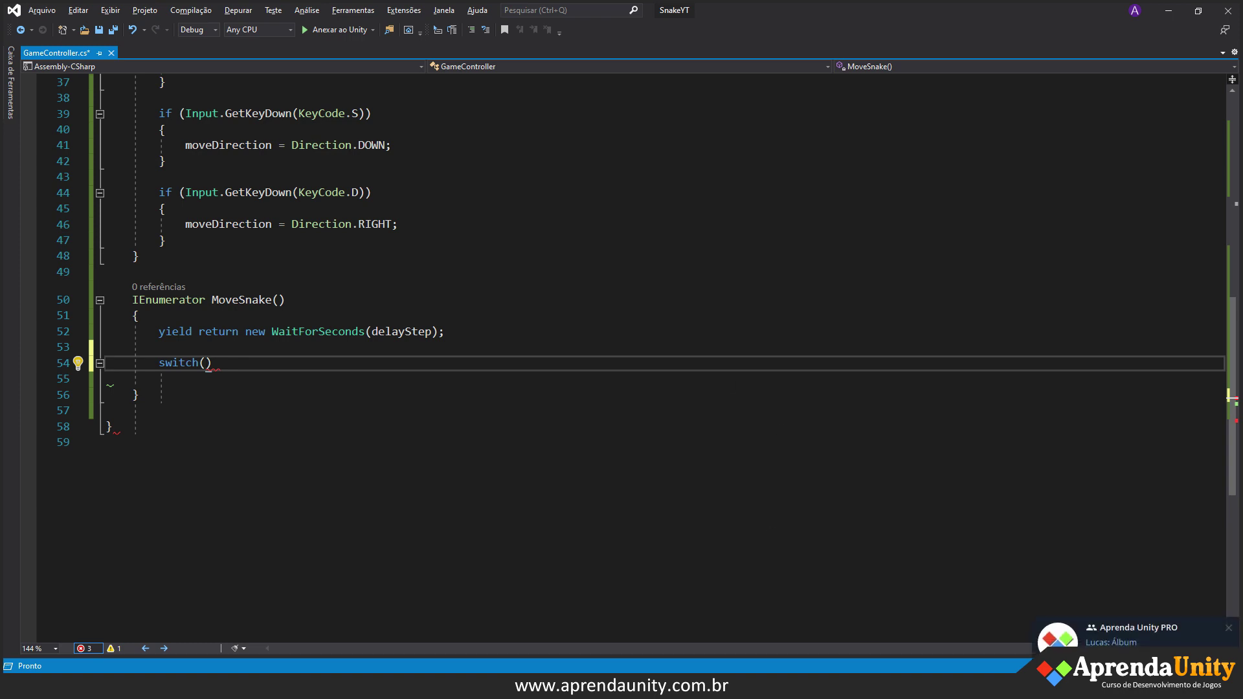
click(1086, 689)
right_click(1124, 608)
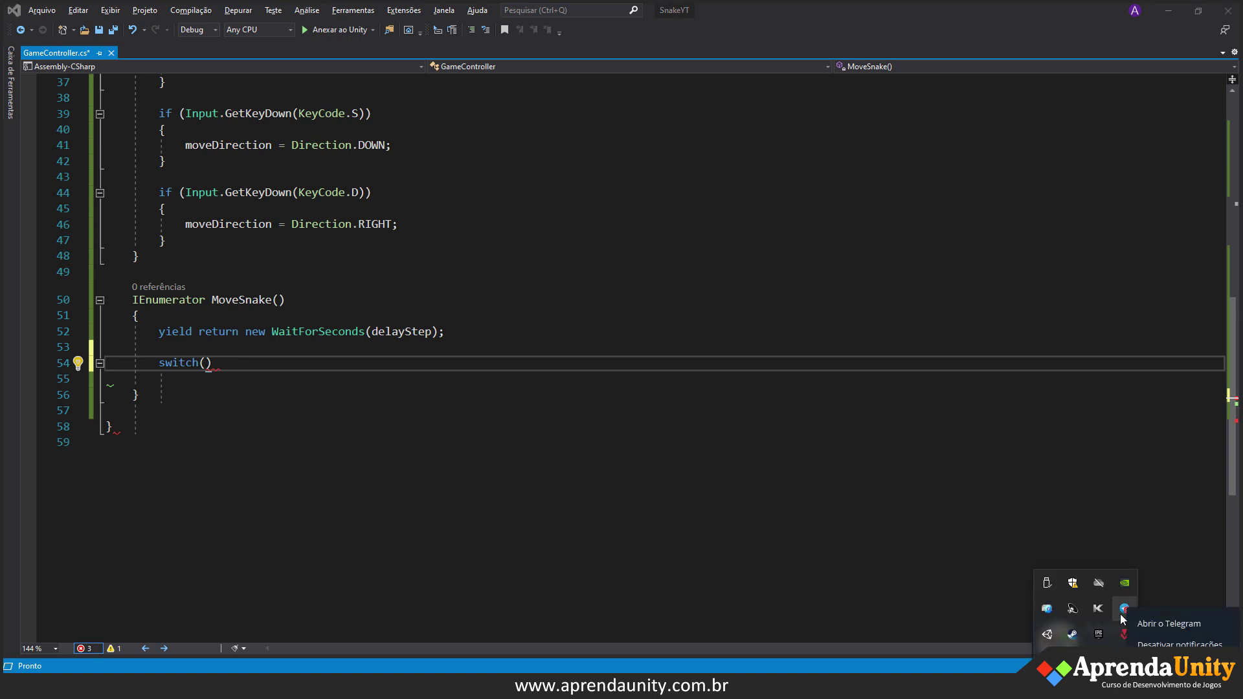
key(Escape)
key(Escape)
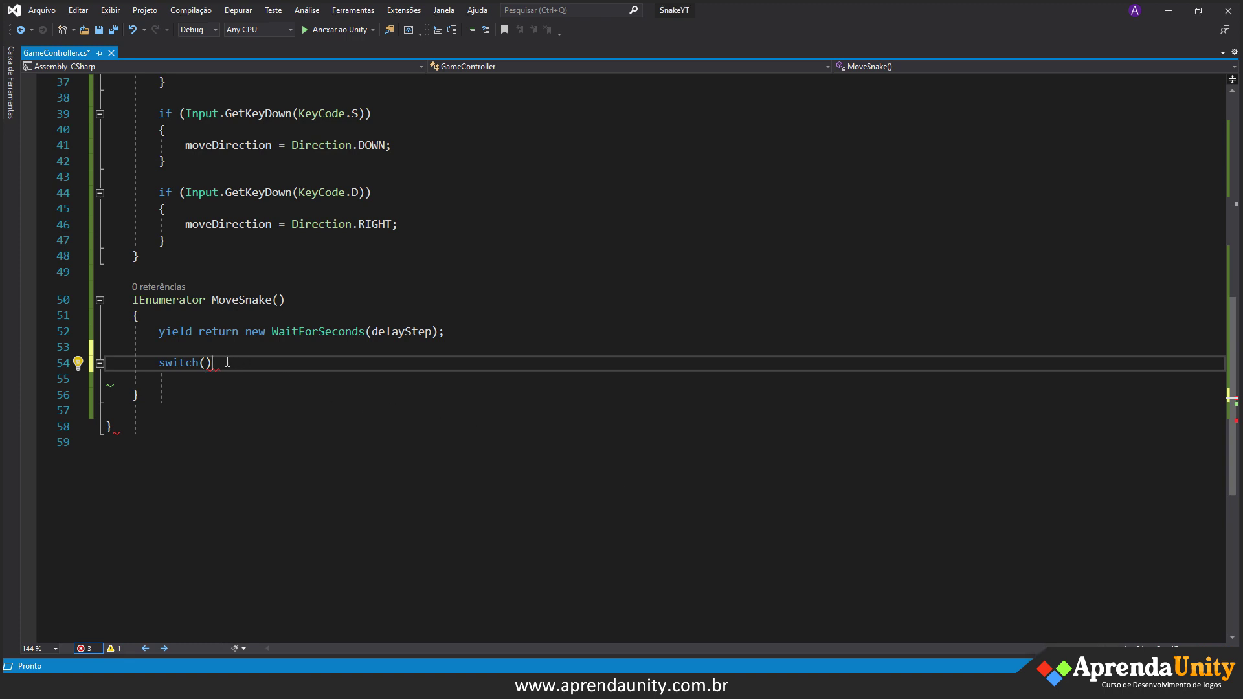
text(mo)
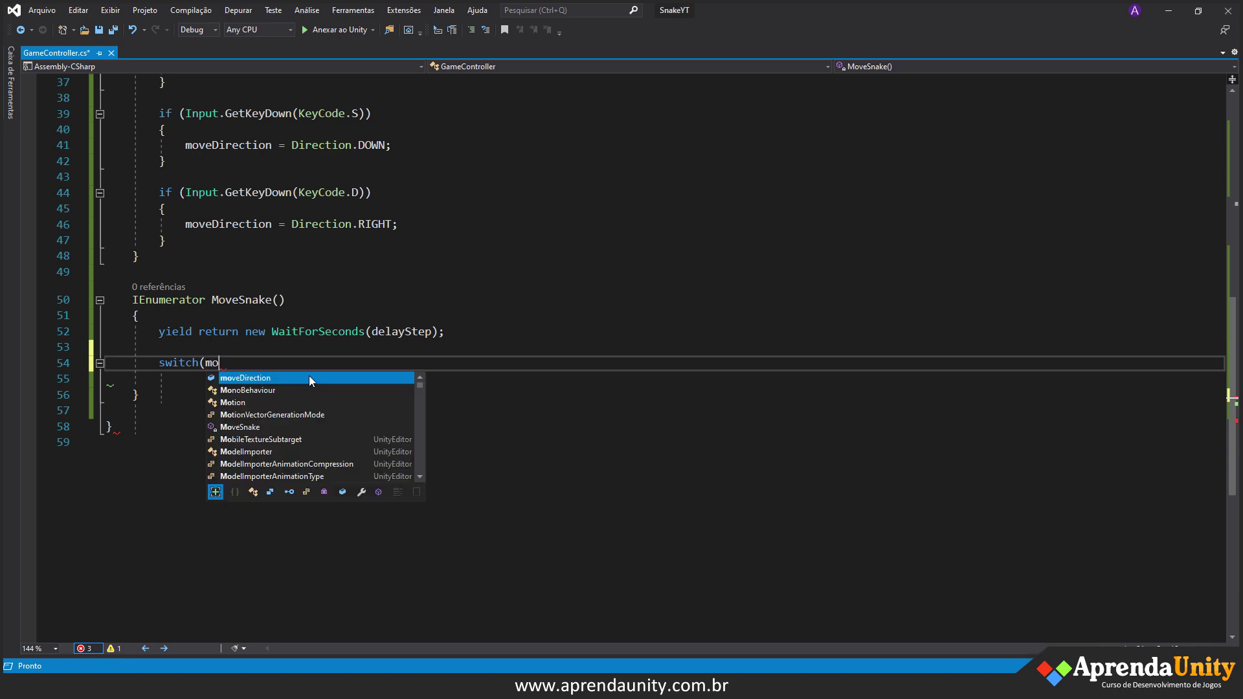
key(Tab)
text())
key(Return)
text({)
key(Return)
key(ctrl+s)
- Add 'case Direction.DOWN:' followed by 'break;'
text(case D;)
key(BackSpace)
text(.)
key(Tab)
text(:)
key(Return)
key(Return)
text(break;)
key(ctrl+s)
key(Return)
key(Return)
- Add 'case Direction.LEFT:' followed by 'break;'
text(case)
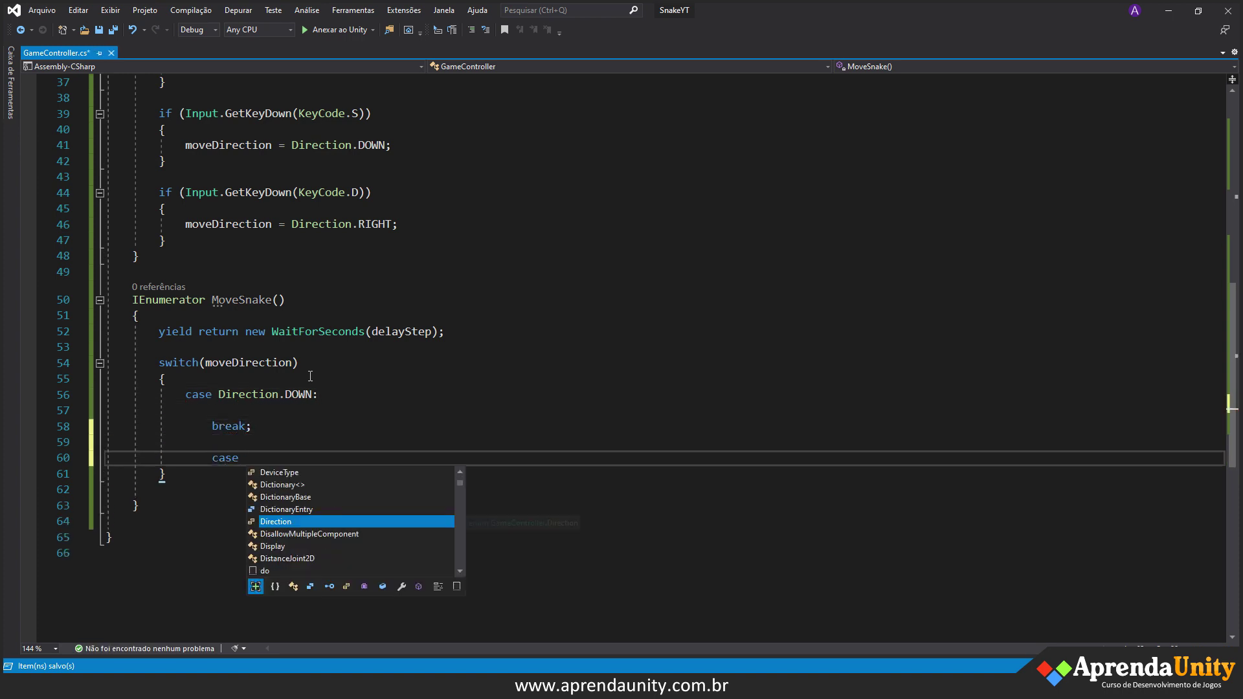
key(Tab)
key(BackSpace)
key(BackSpace)
key(BackSpace)
key(BackSpace)
key(BackSpace)
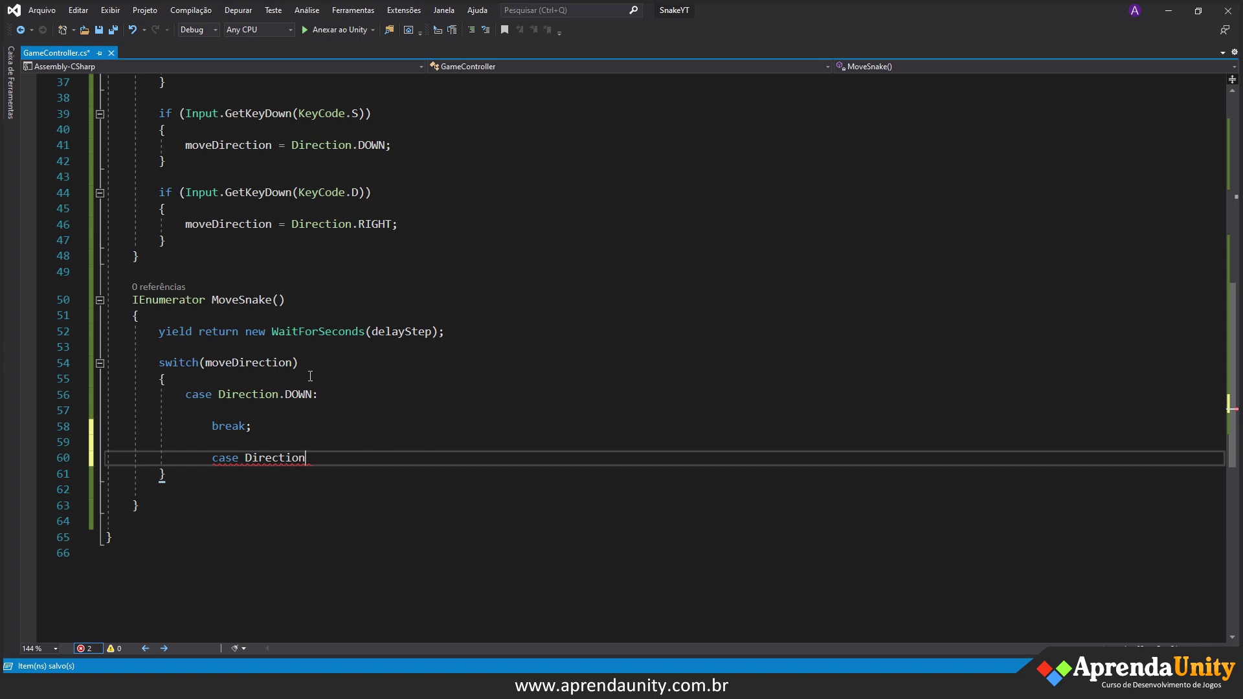
text(.L)
key(Tab)
text(:)
key(Return)
key(Return)
text(break)
key(Return)
key(Return)
text(ca)
key(Up)
key(Up)
text(;)
key(Down)
key(Down)
key(BackSpace)
key(BackSpace)
key(Up)
key(Up)
key(Return)
- Add 'case Direction.RIGHT:' followed by 'break;'
key(Return)
text(case)
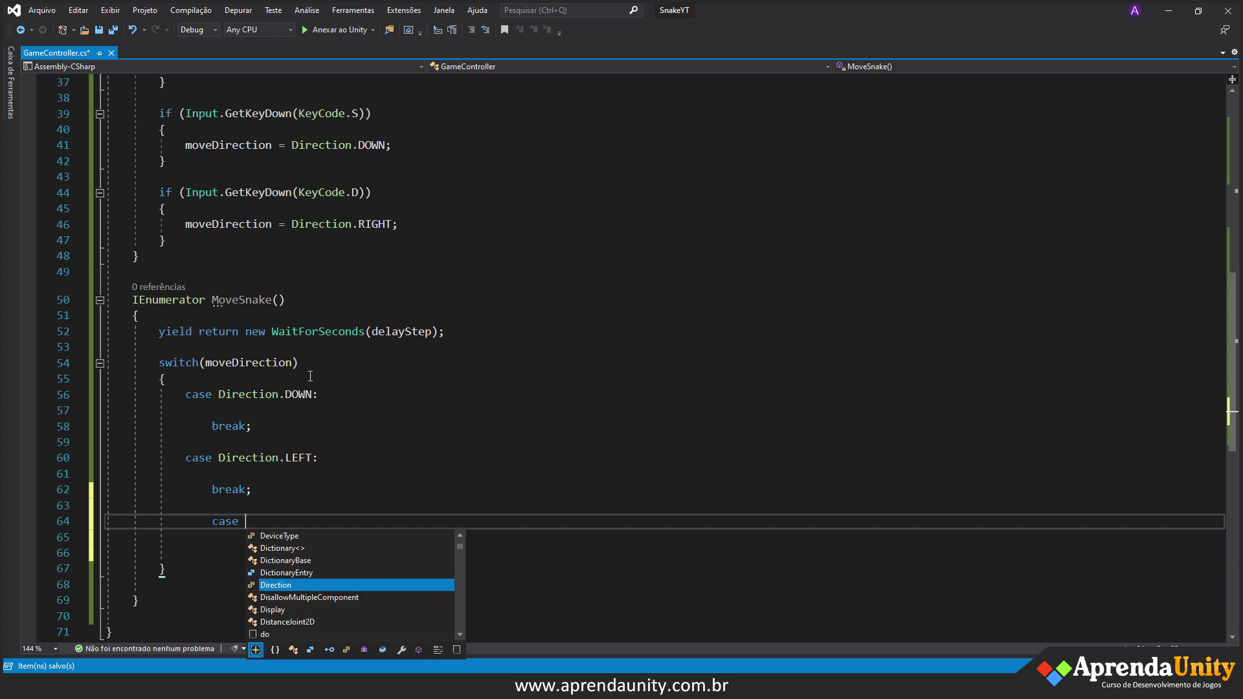
key(Tab)
text(.)
key(Down)
text(:)
key(Return)
key(Return)
text(break;)
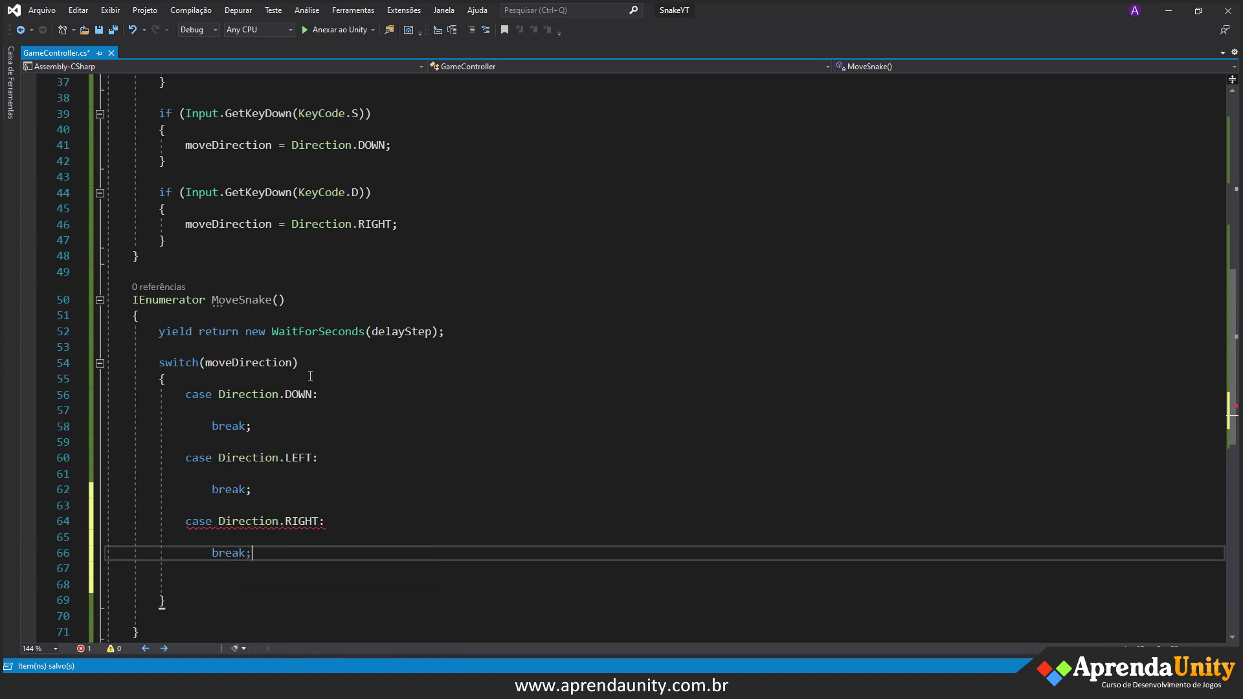
key(Return)
key(Return)
- Add 'case Direction.UP:' with 'break;' and save the script
text(case Di)
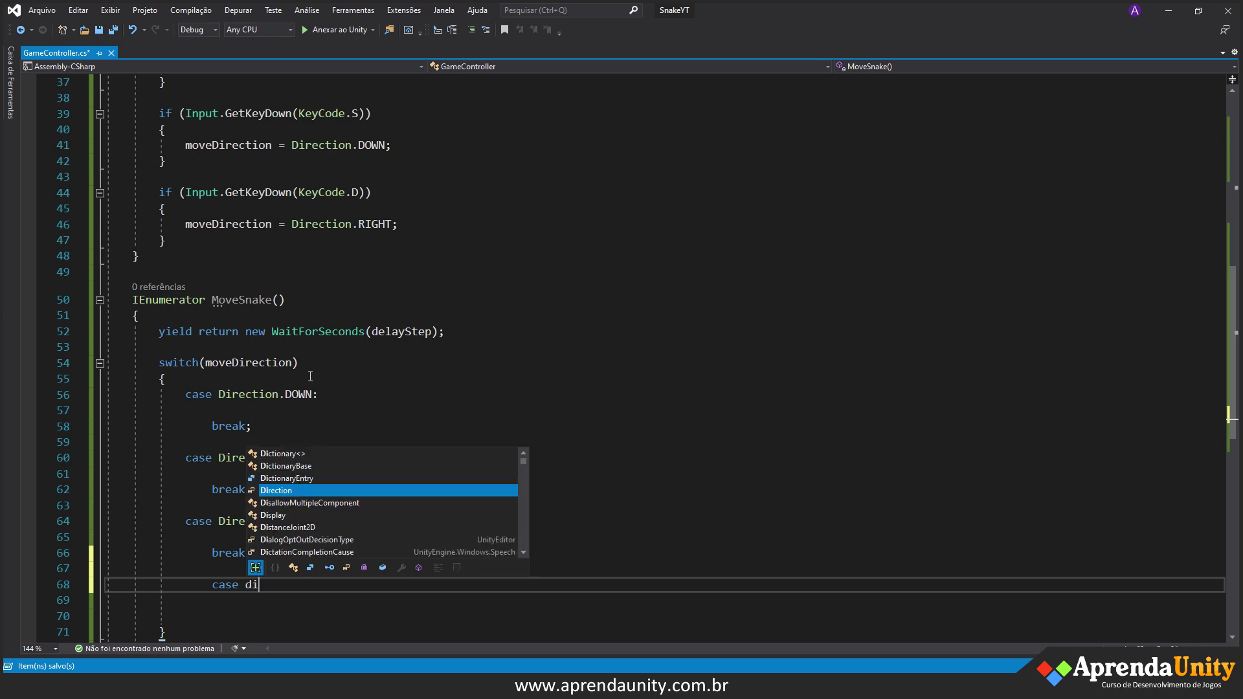
key(Tab)
text(.U)
key(Tab)
text(:)
key(Return)
key(Return)
text(break;)
key(ctrl+s)
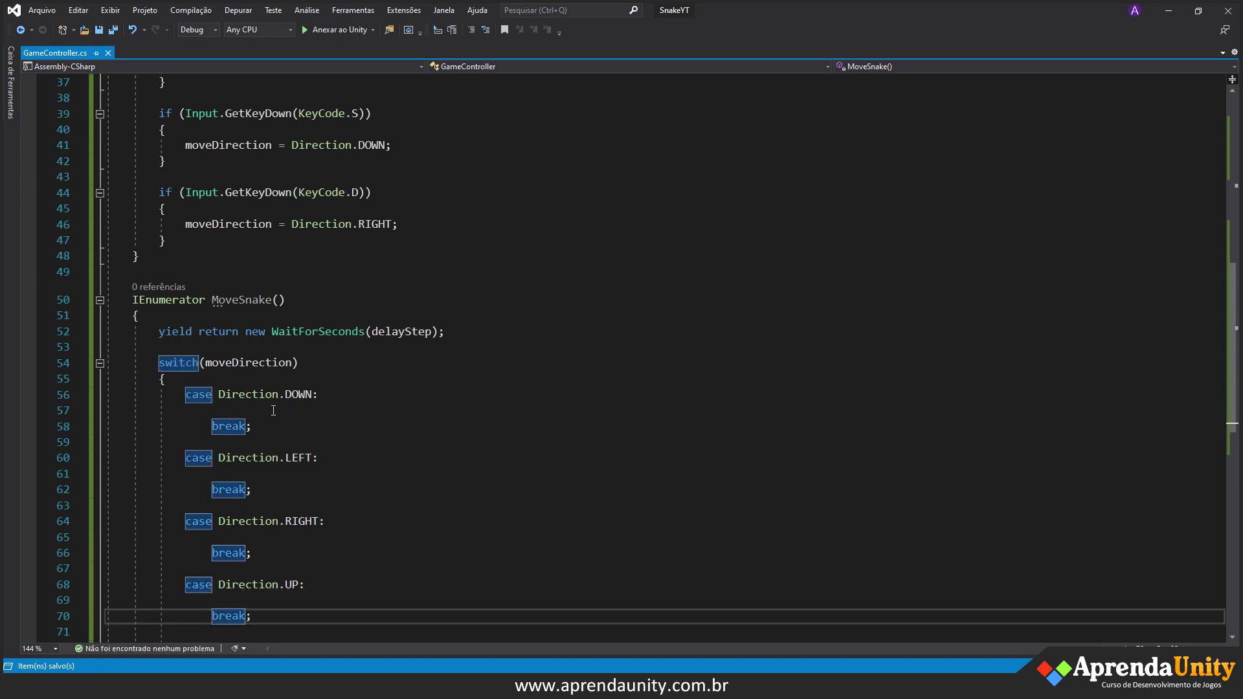
scroll(358, 271, up, 2)
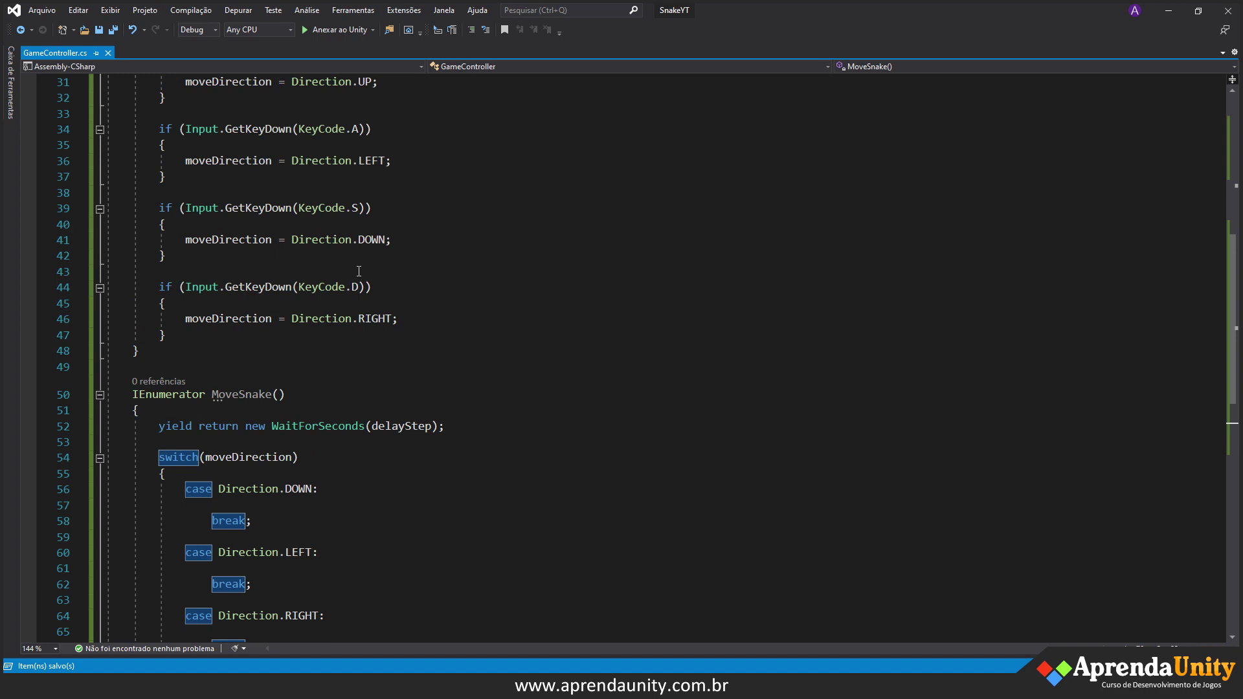
- Declare Vector3 nexPos; on the blank line before the switch and save
scroll(383, 385, down, 3)
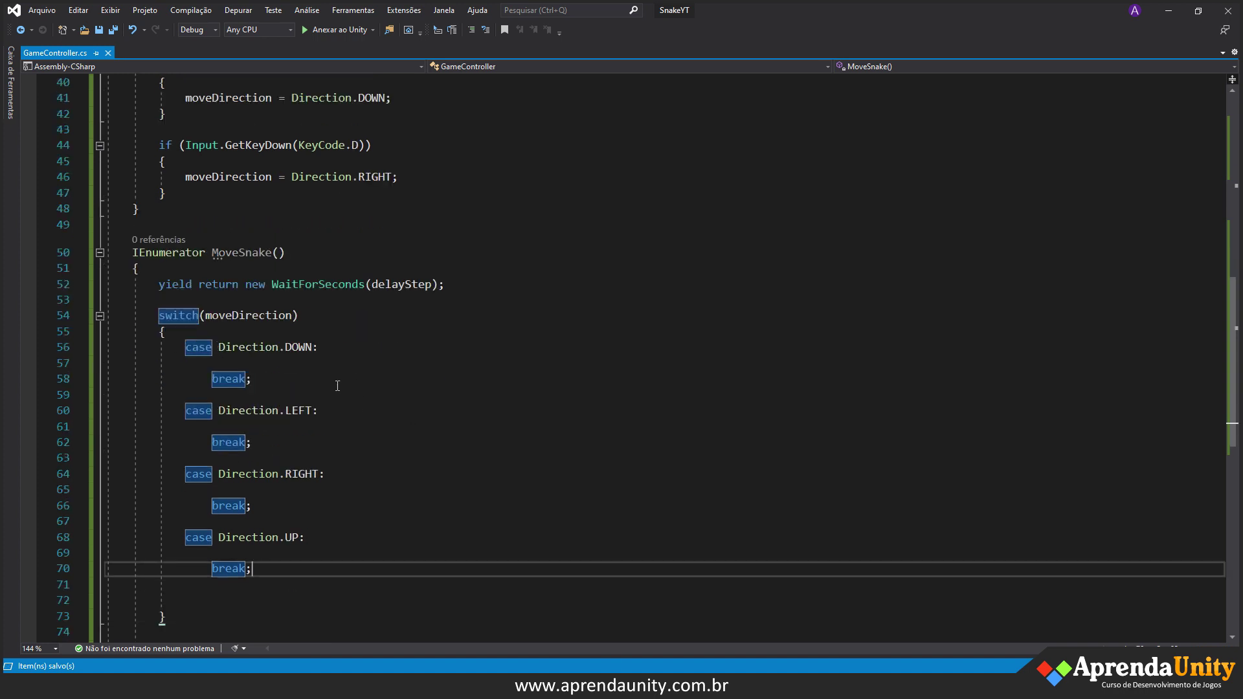
click(249, 361)
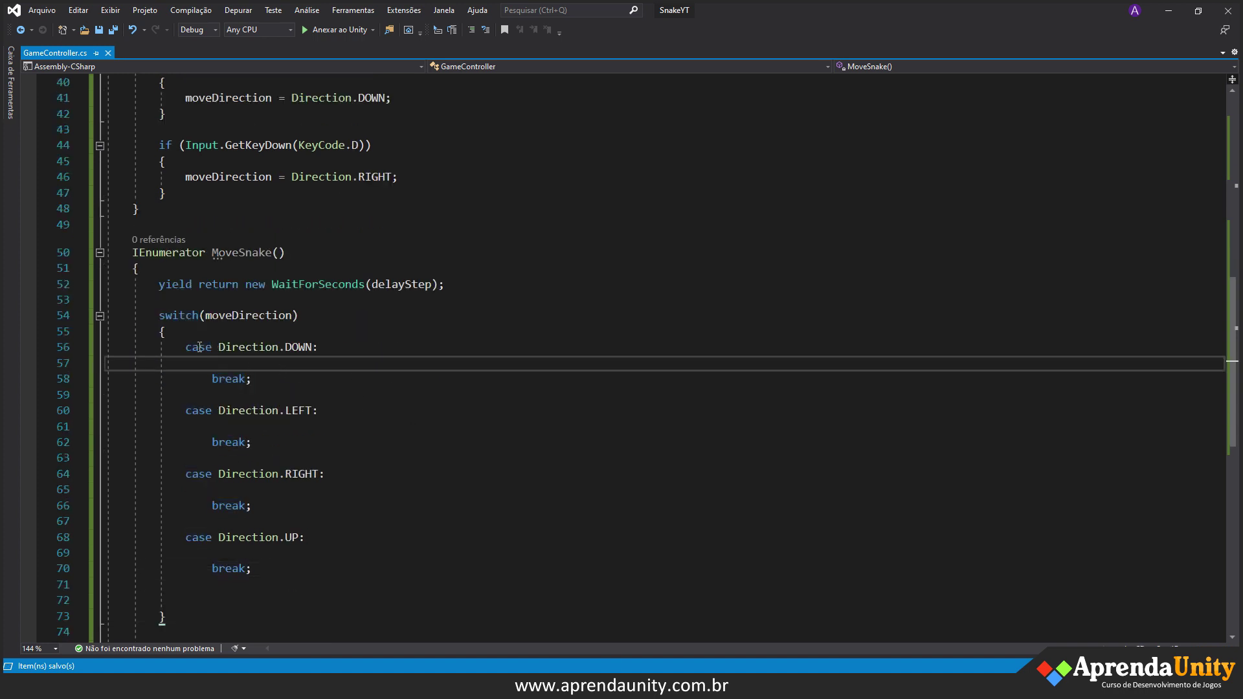
click(193, 301)
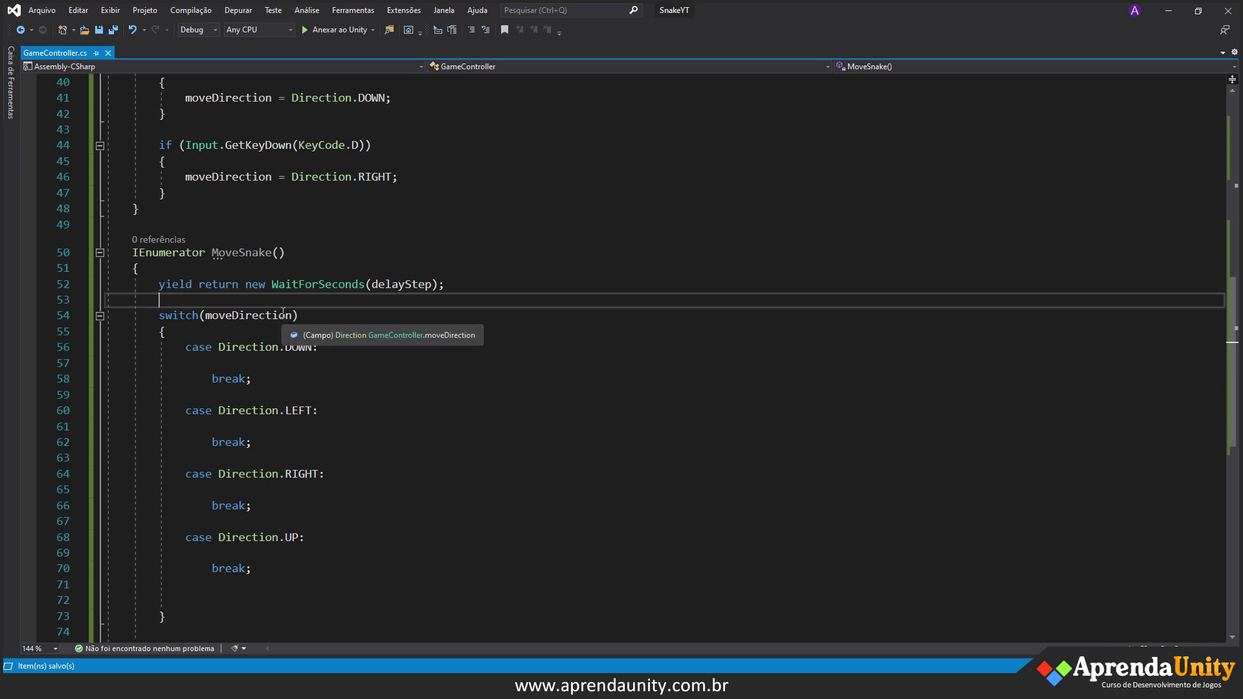
text(Vec)
key(Down)
key(Down)
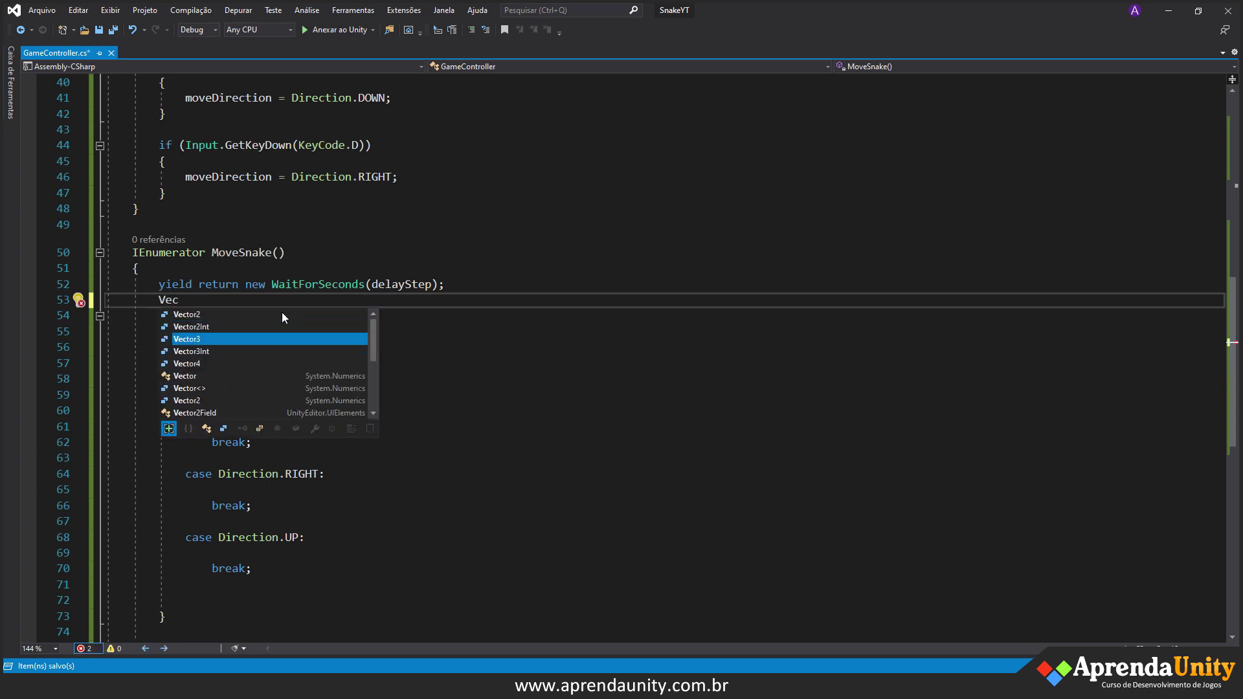
text(nexPos;)
key(ctrl+s)
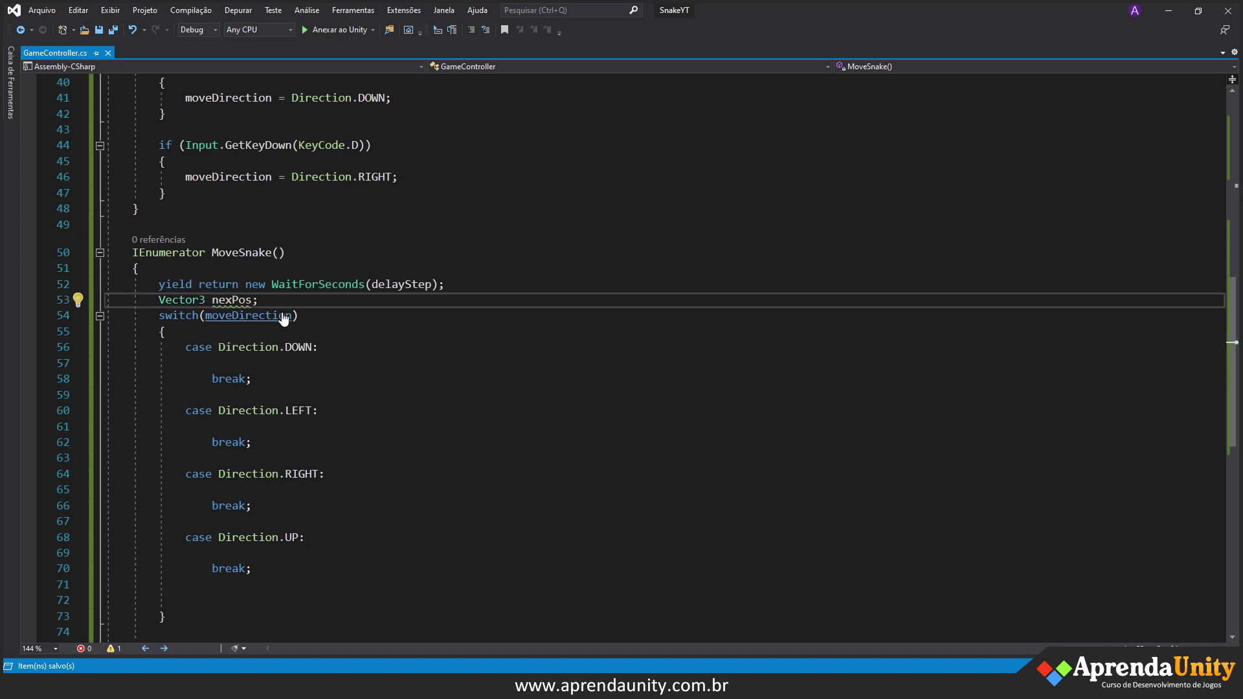
- Initialize nexPos to Vector3.zero, save, and begin a new Vector3 assignment under the DOWN case
key(Left)
text(=)
key(BackSpace)
key(BackSpace)
text(= ve)
key(Tab)
text(.z)
key(Tab)
key(ctrl+s)
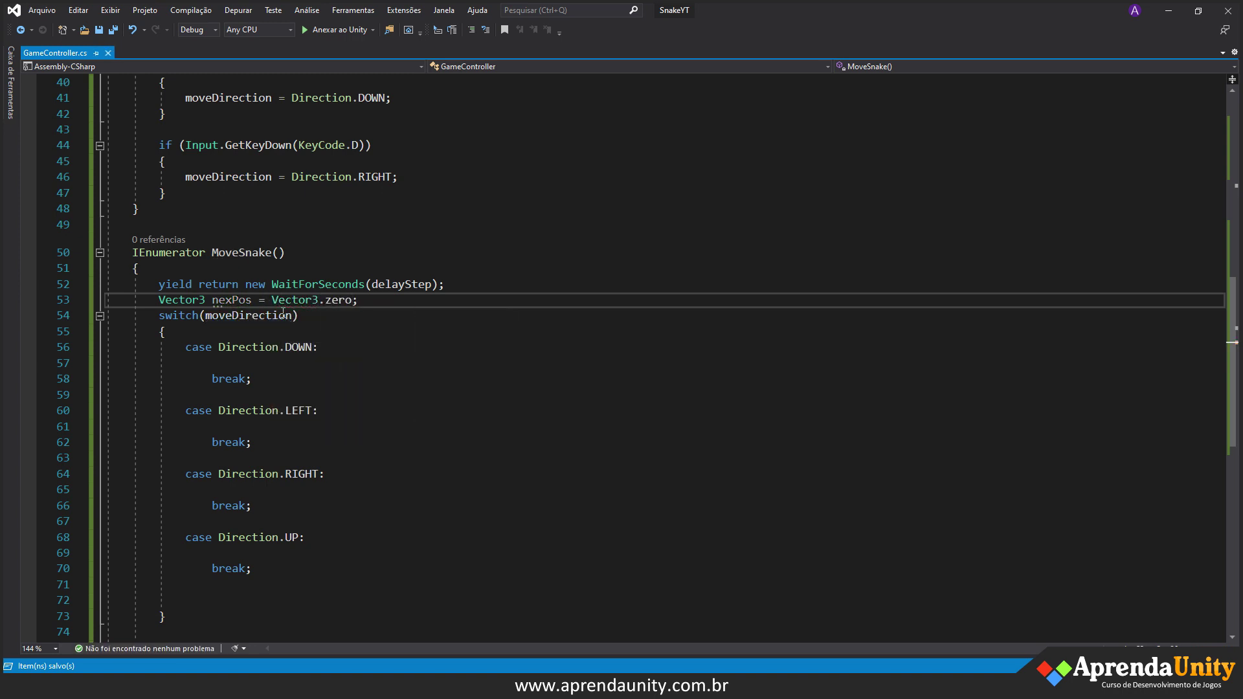
key(Down)
key(Down)
key(Down)
key(Down)
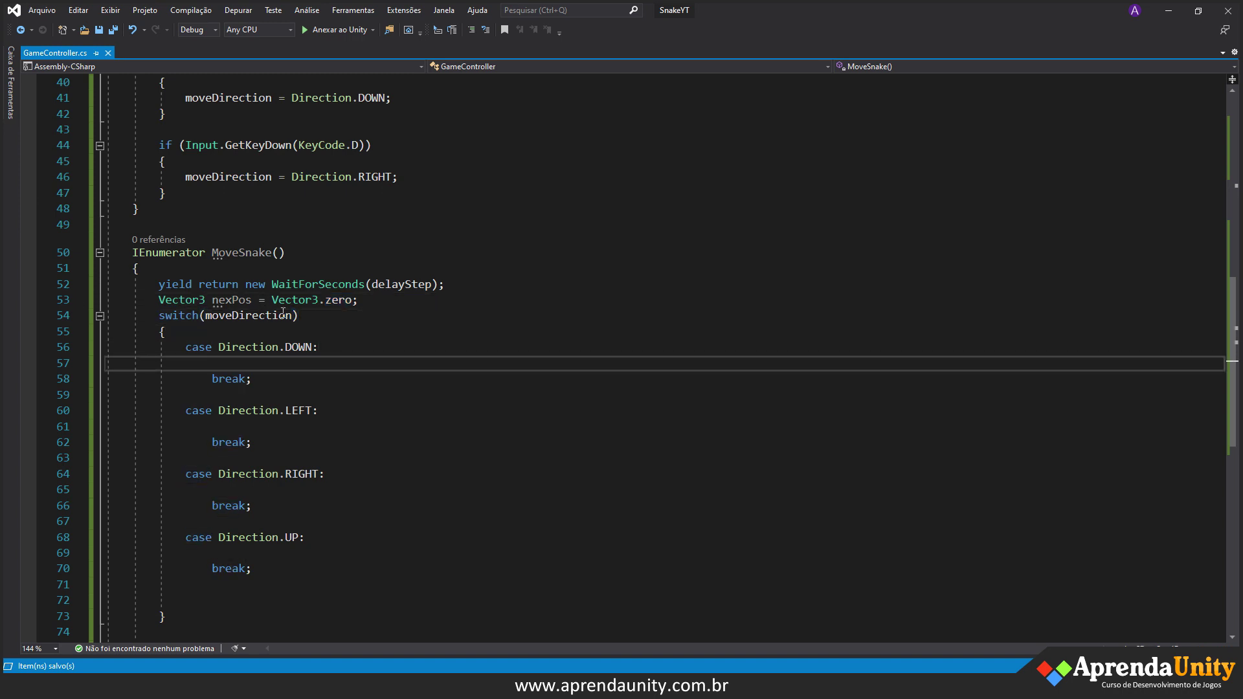
text(nexPos = )
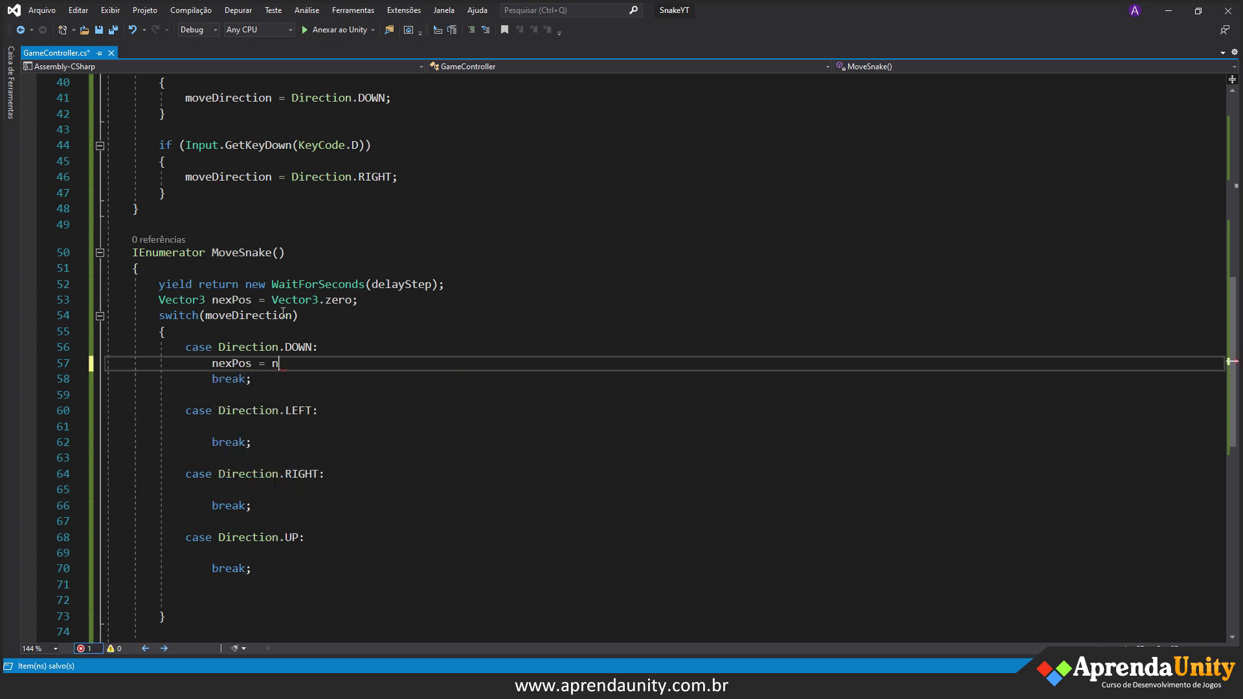
text(new ve)
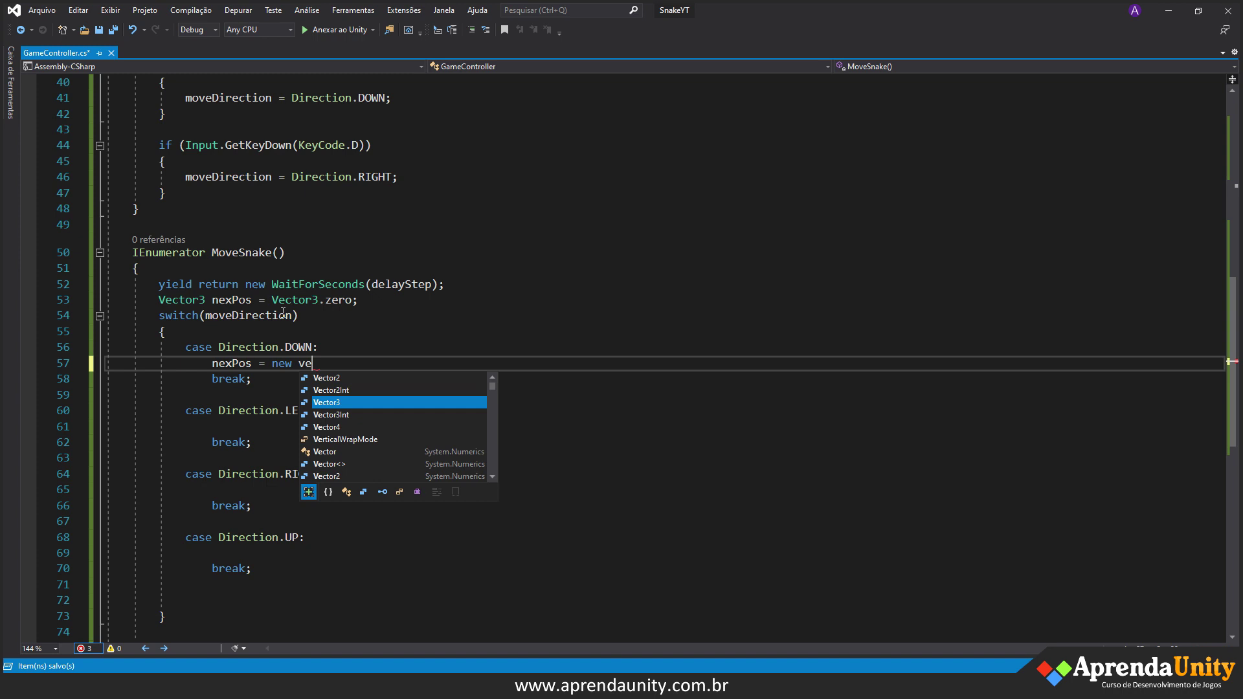
- Set nexPos to Vector3.down in the DOWN case, replacing new Vector3(0, -1, 0)
key(Tab)
text(()
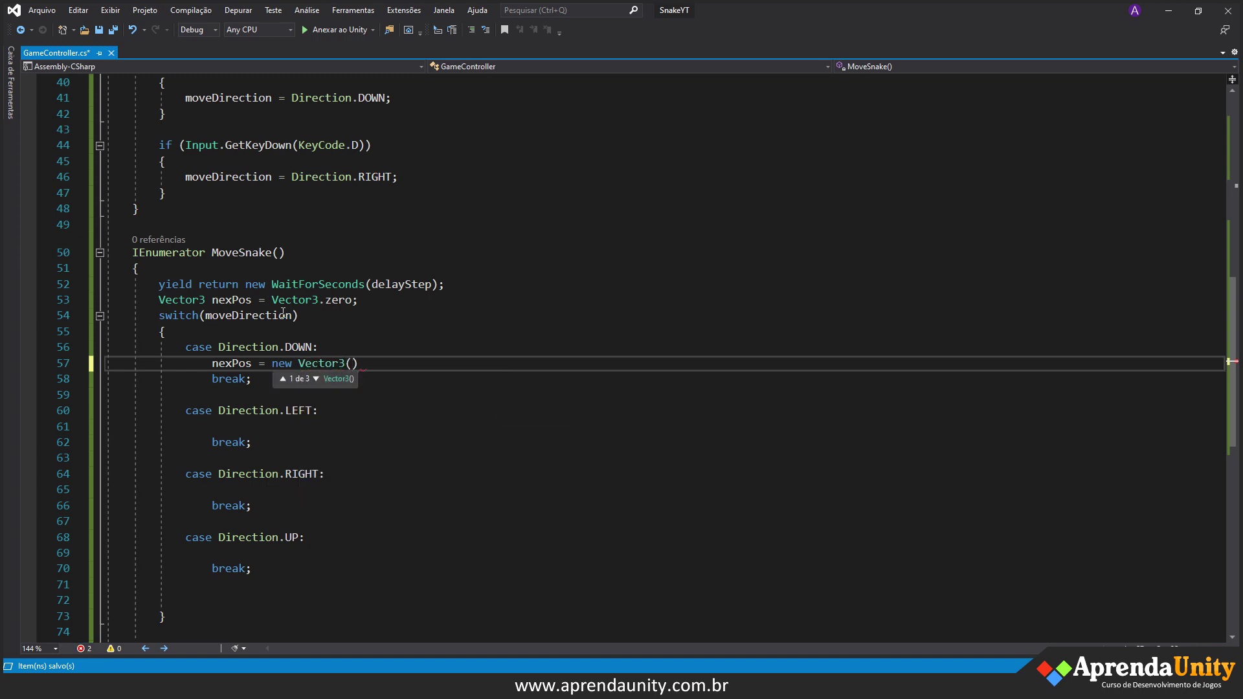
text(0, -1, 0)
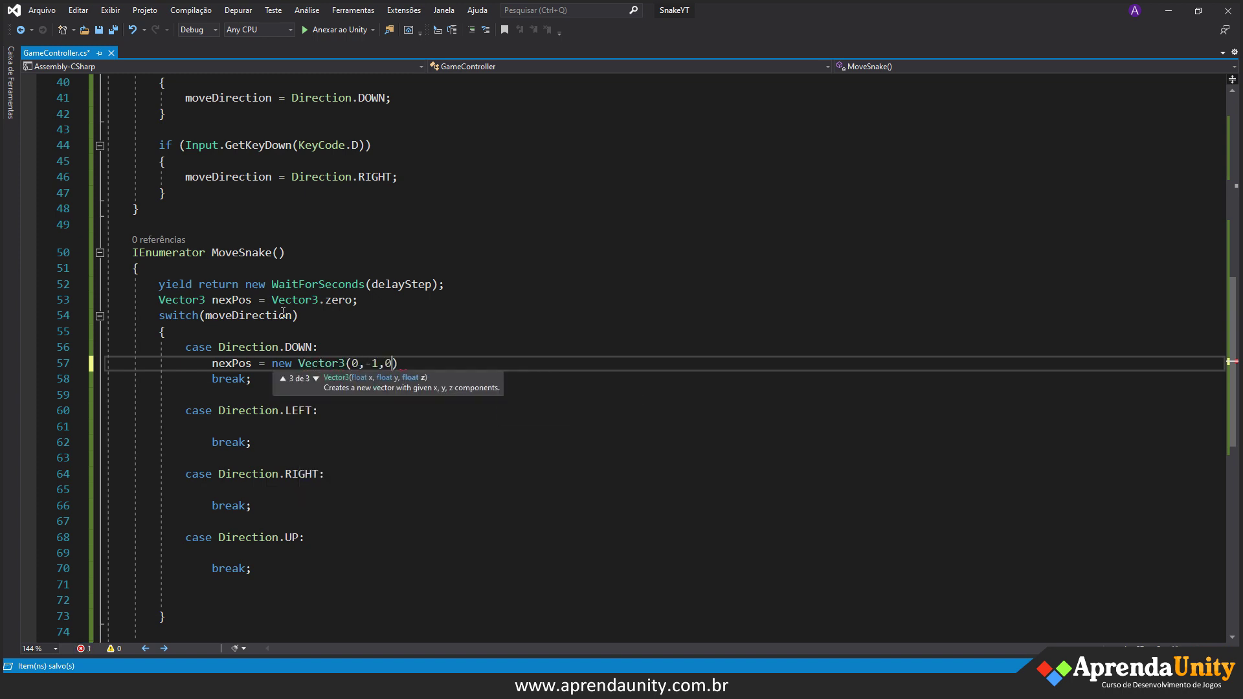
text();)
key(ctrl+s)
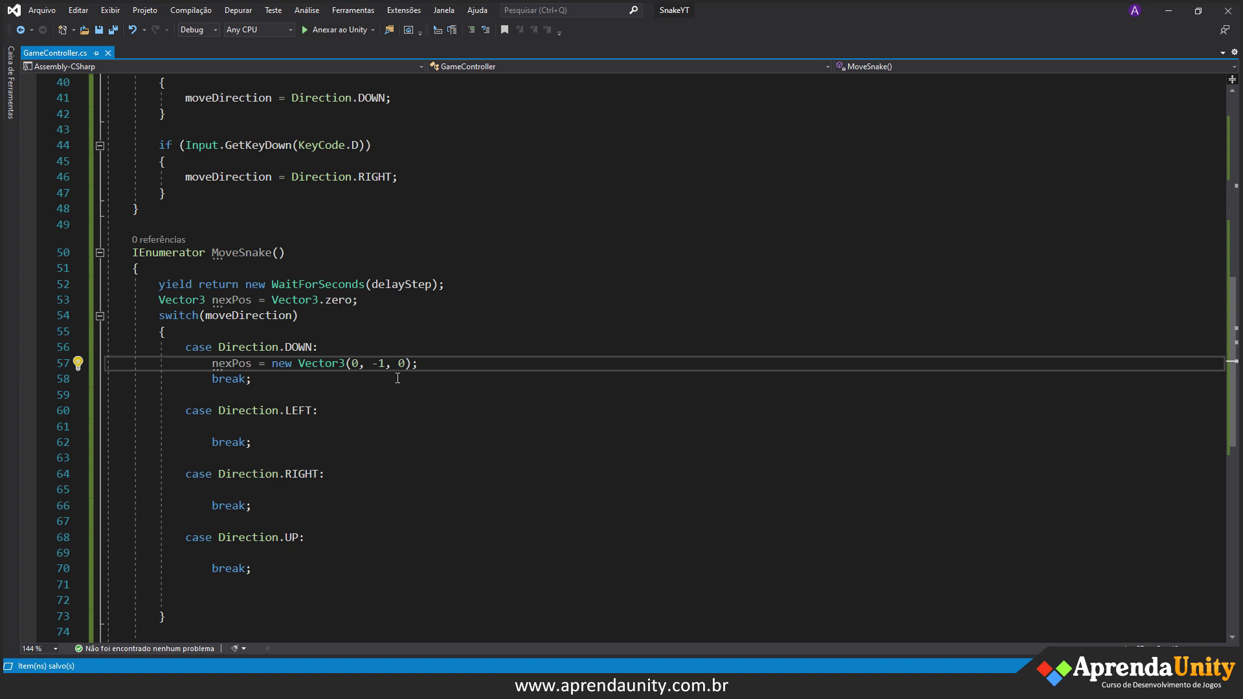
drag(418, 363, 270, 368)
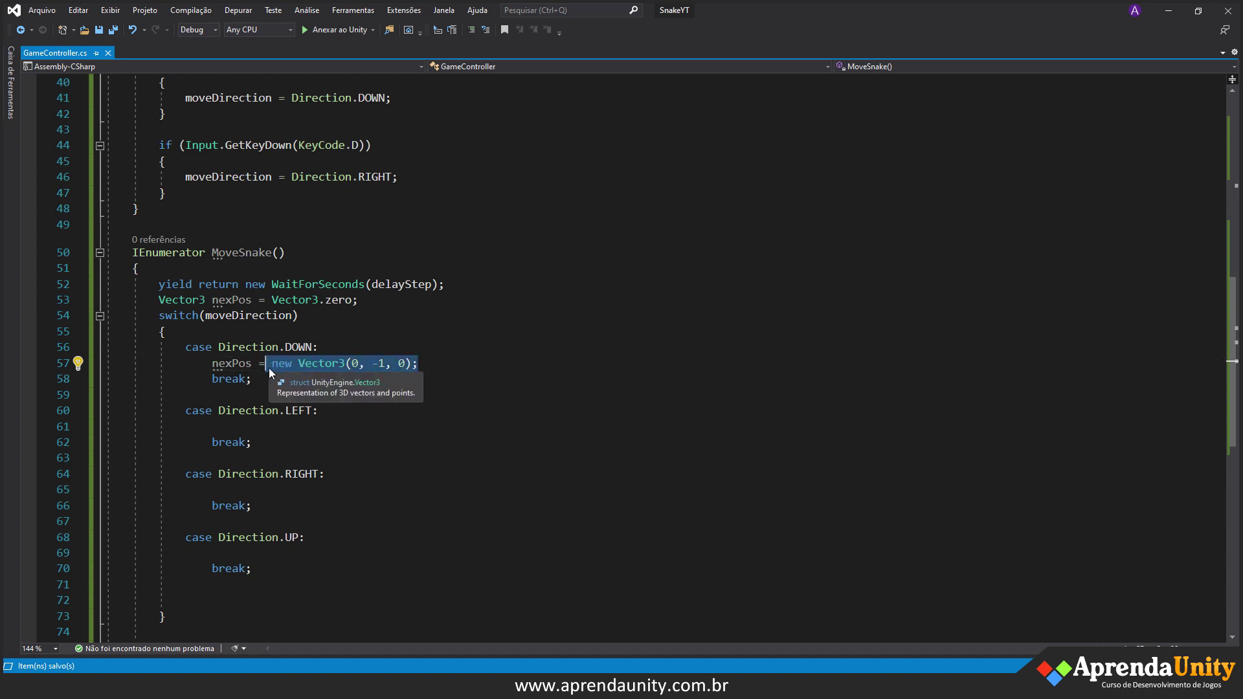
key(BackSpace)
text(Vector3)
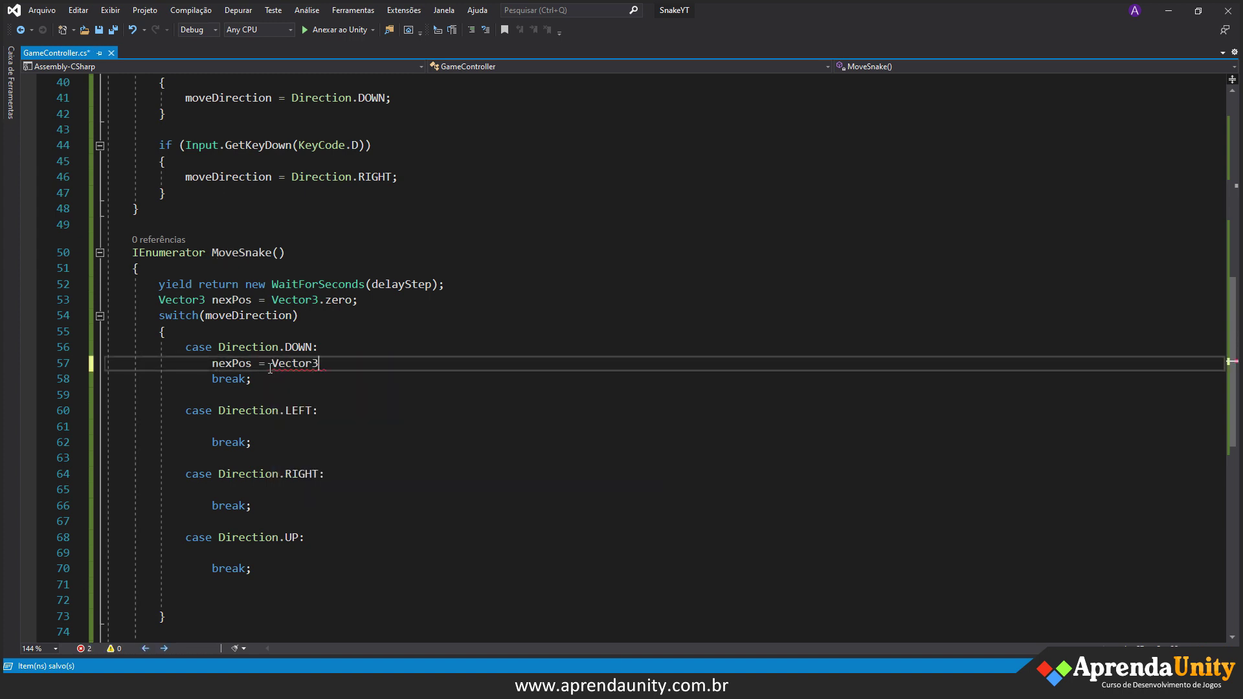
text(.do)
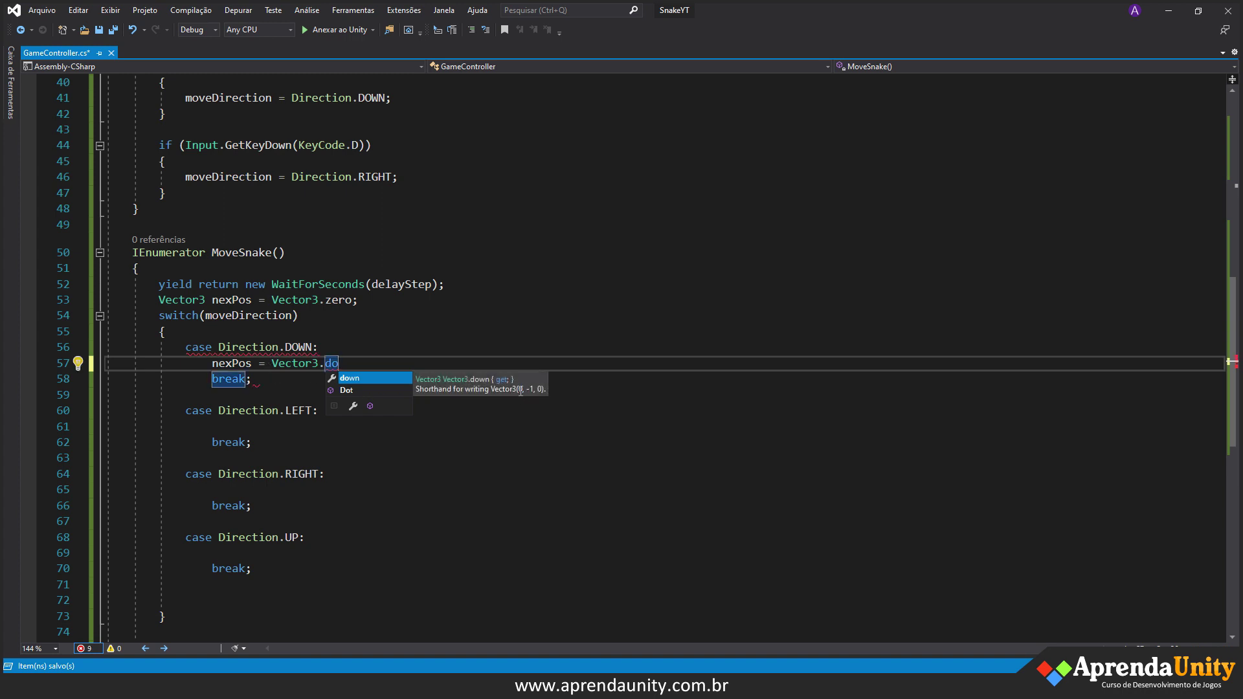
key(Tab)
text(;)
- Copy the assignment into the LEFT case as nexPos = Vector3.left;
key(shift+Home)
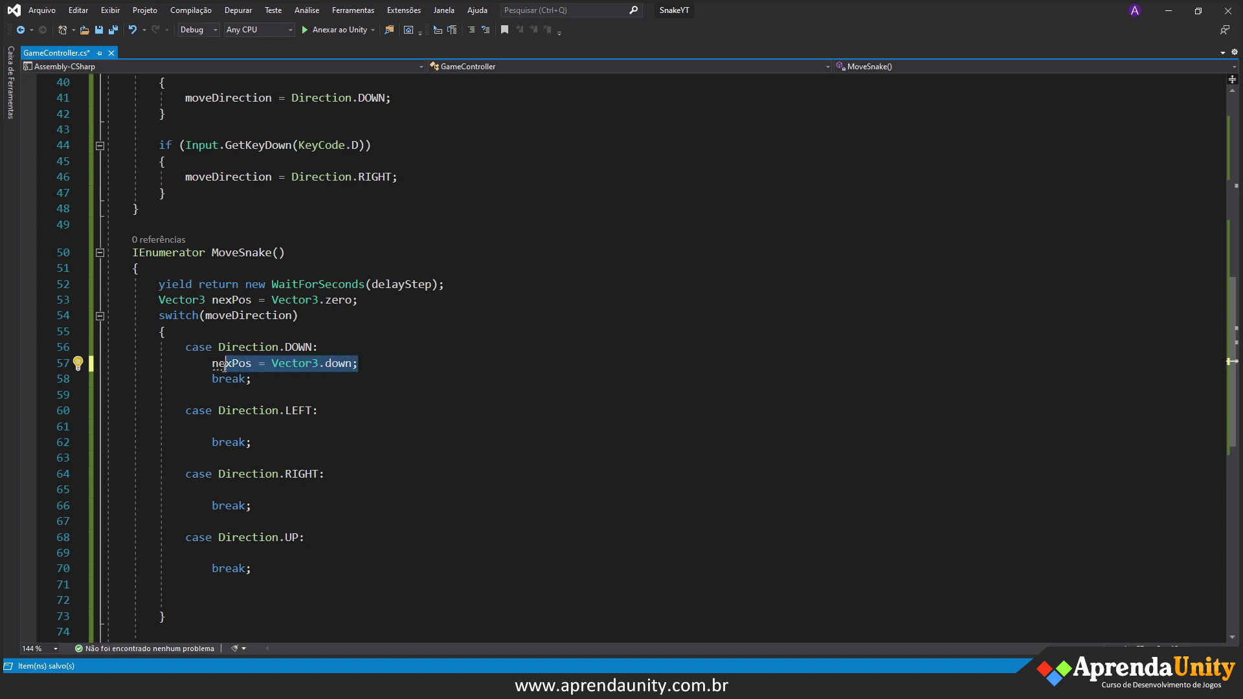
key(ctrl+c)
click(224, 430)
key(ctrl+v)
double_click(331, 428)
text(le)
key(Tab)
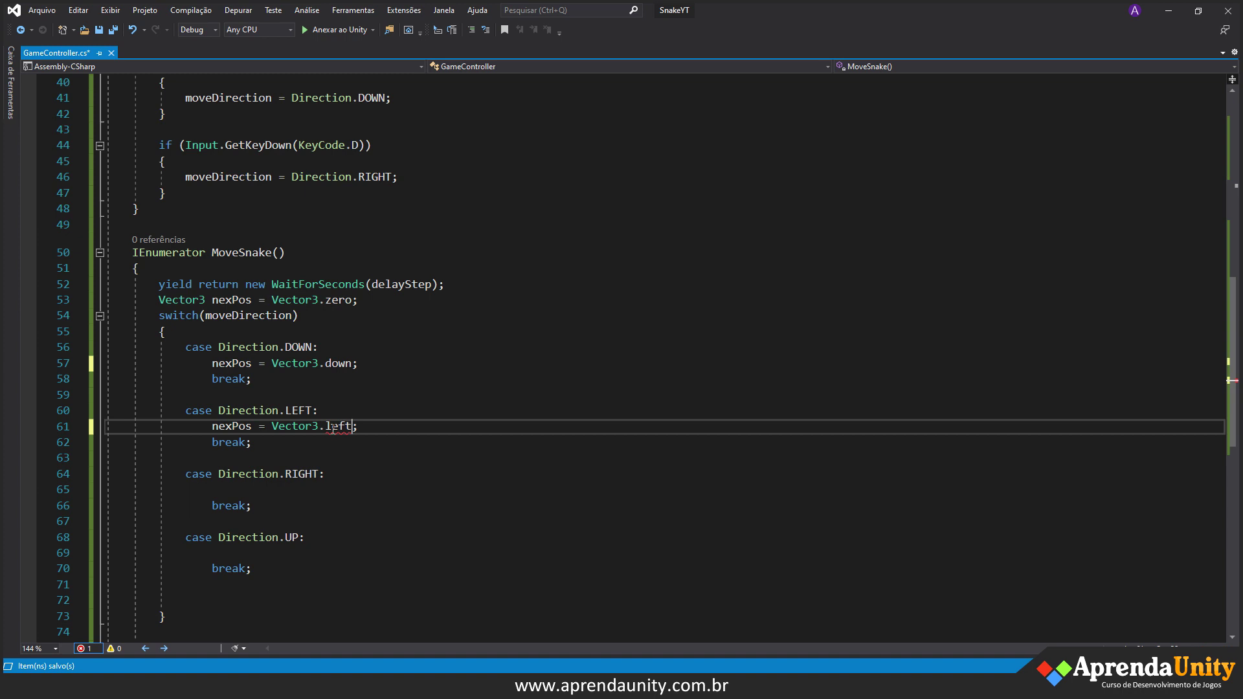
- Add nexPos = Vector3.right and Vector3.up to the RIGHT and UP cases, then return to Unity
click(248, 493)
key(ctrl+v)
double_click(336, 489)
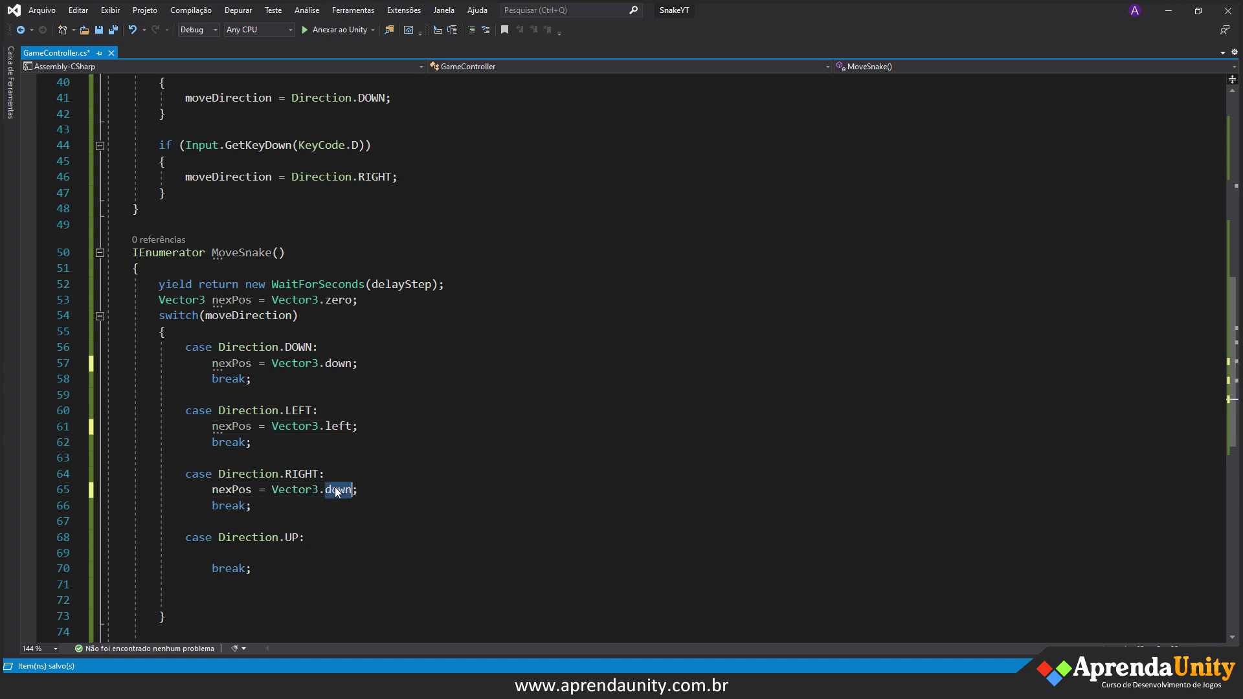
text(ri)
key(Tab)
click(350, 553)
key(ctrl+v)
double_click(346, 553)
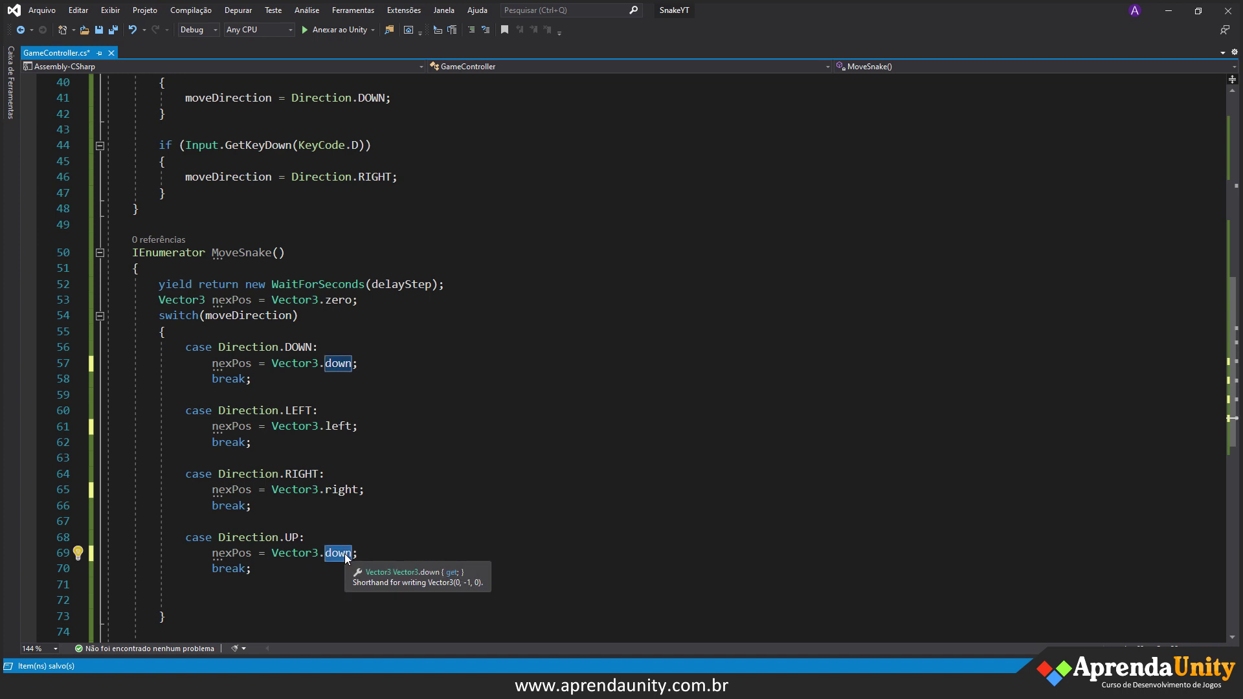
text(up)
key(Tab)
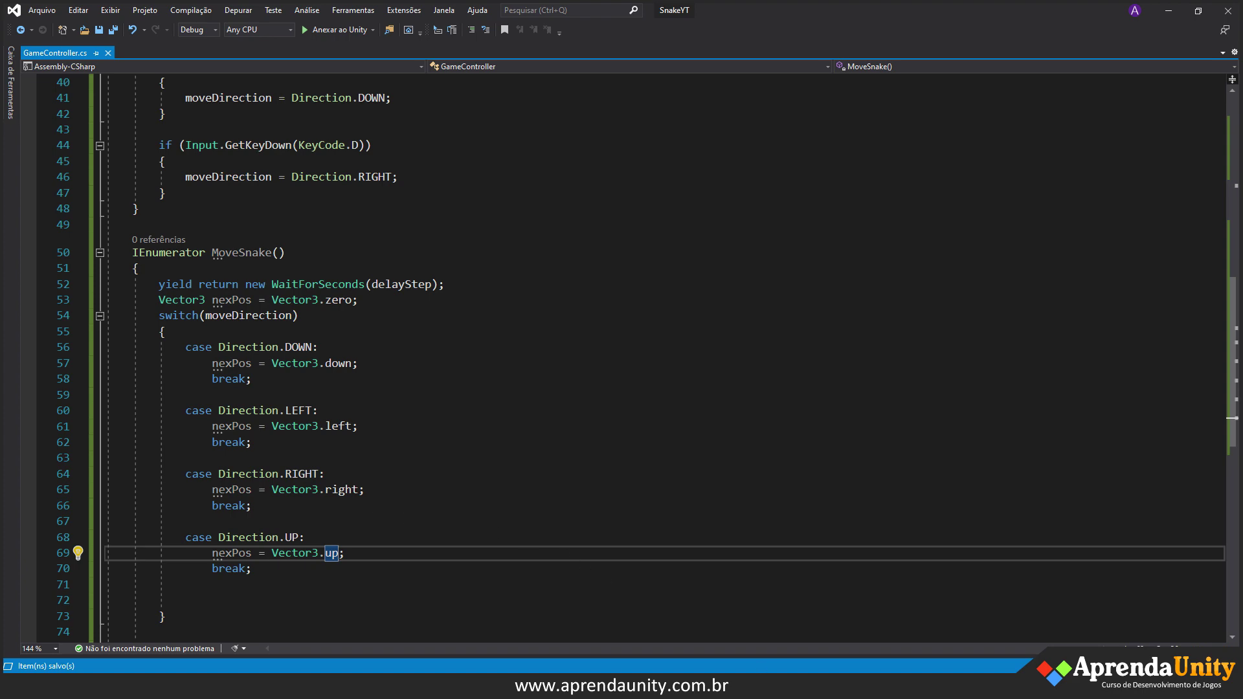
click(738, 615)
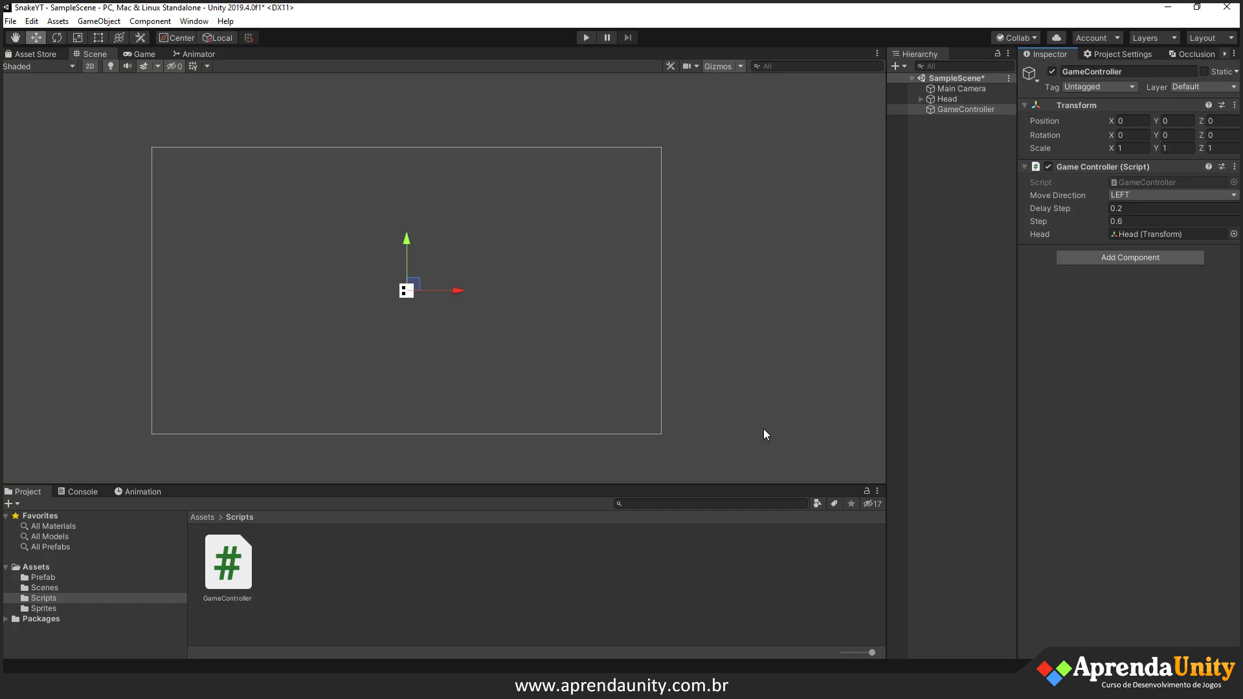
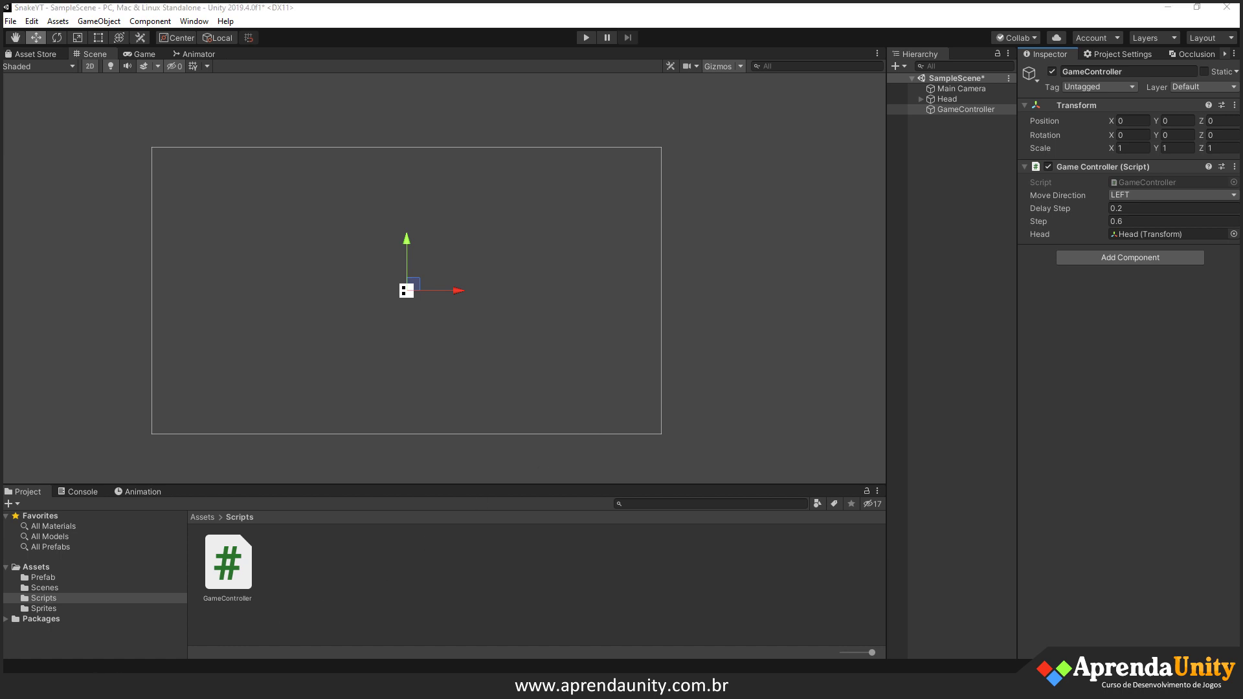
- Launch Excel from the Start search and maximize its window
key(super)
text(ex)
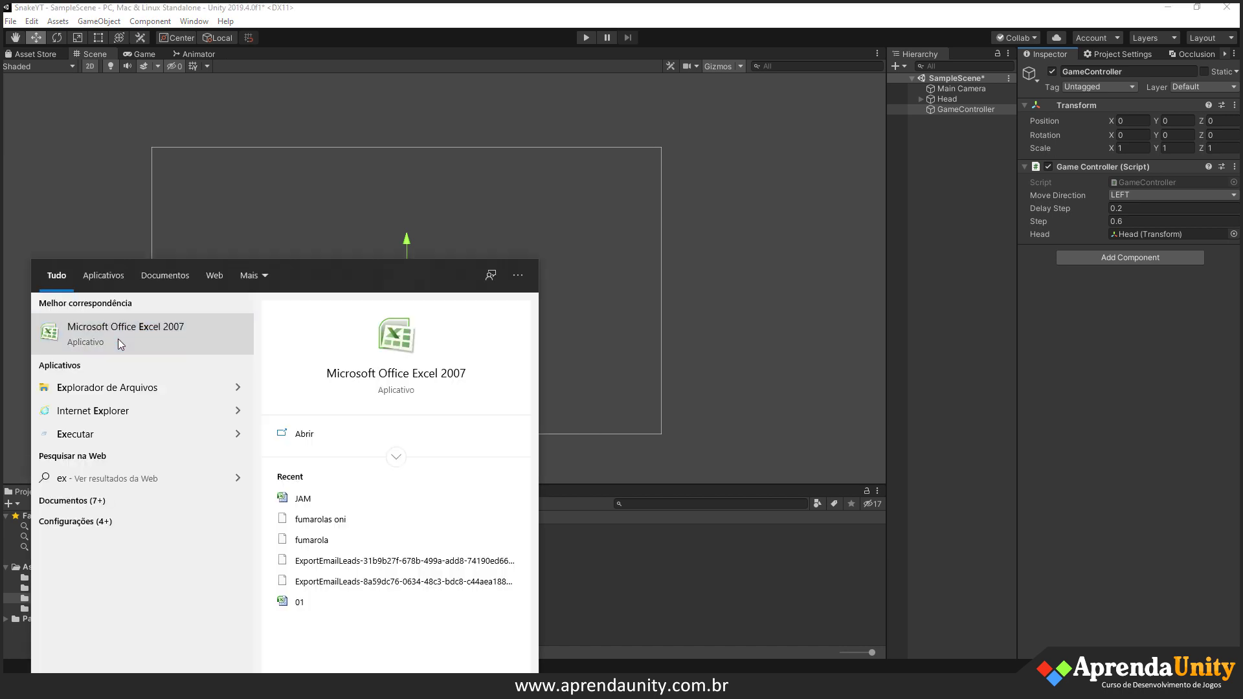
click(118, 339)
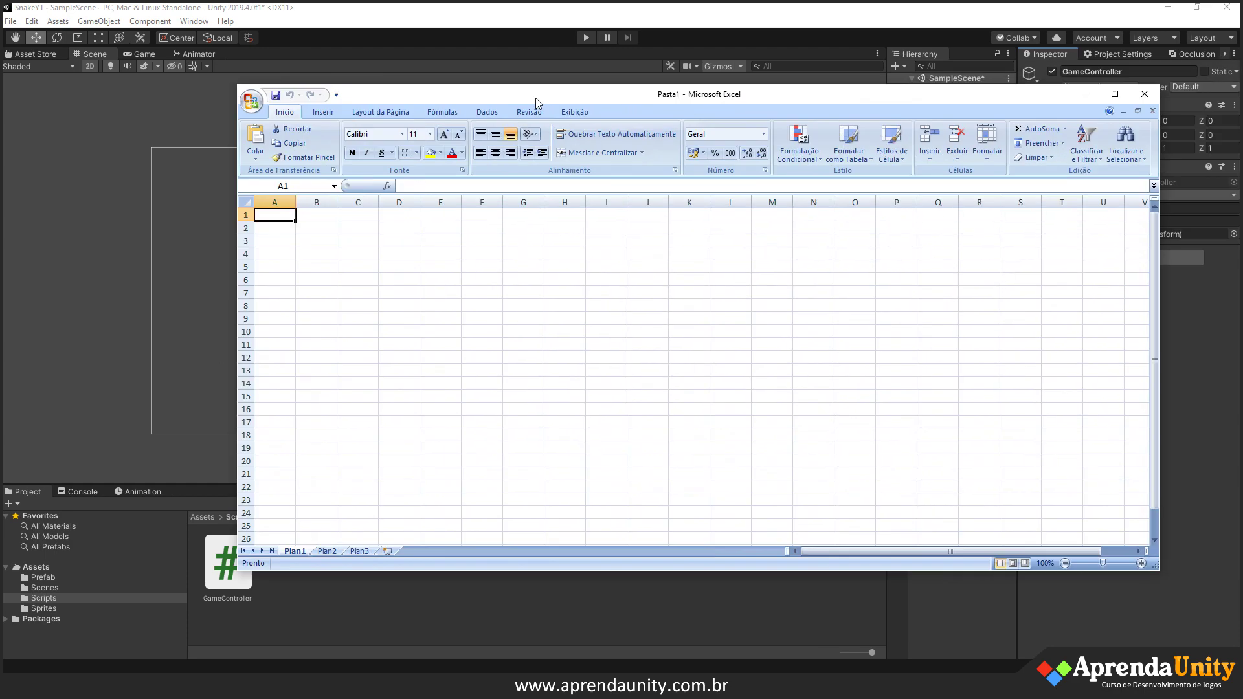
drag(535, 99, 405, 105)
double_click(406, 105)
- Enter the label Step with the value 0,6 in B2:C2
click(87, 142)
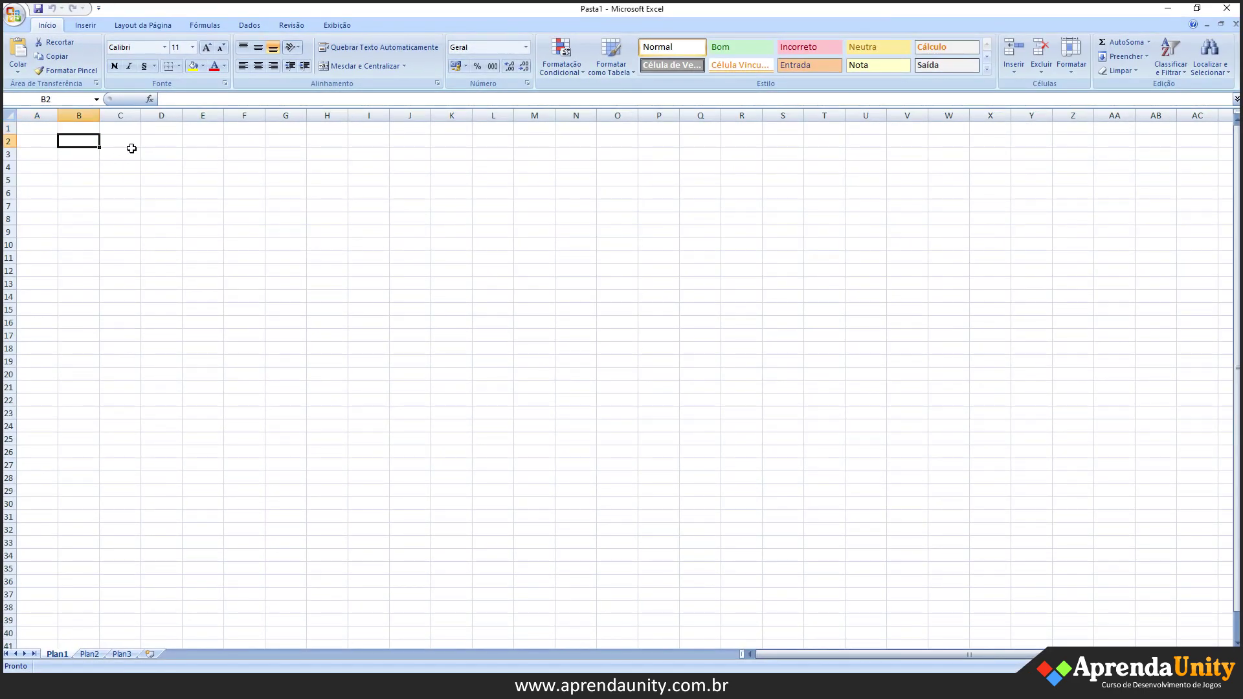
text(Step)
key(Tab)
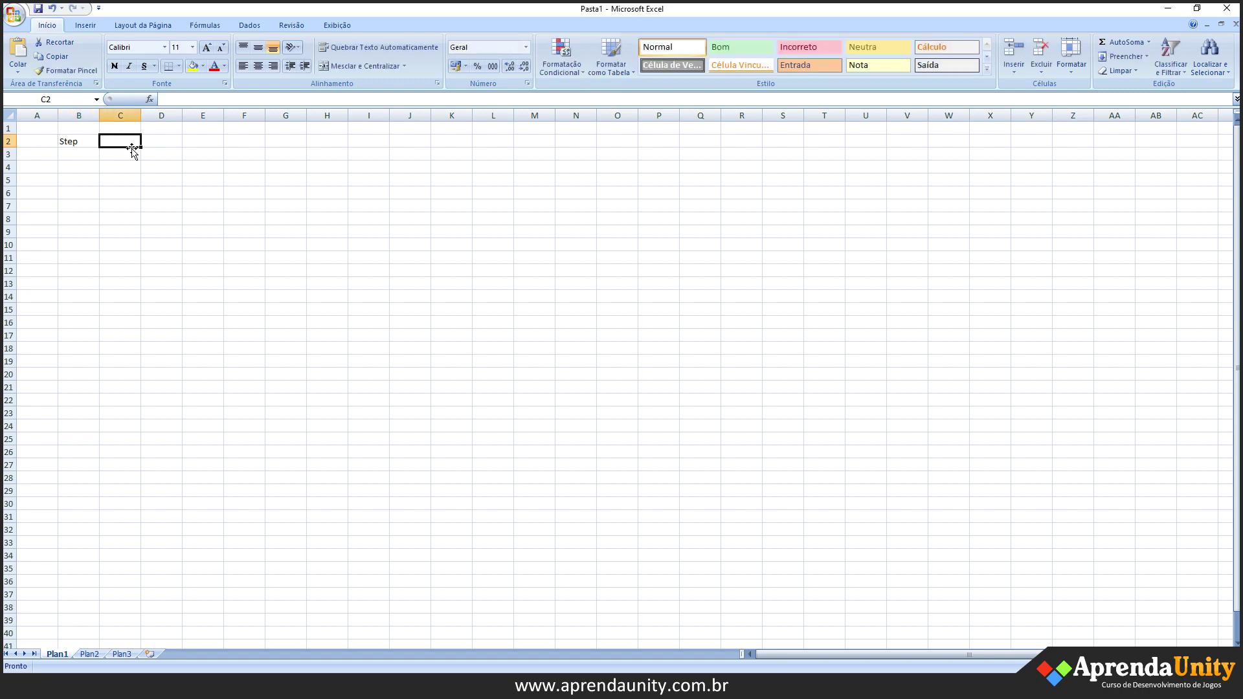
text(0,65)
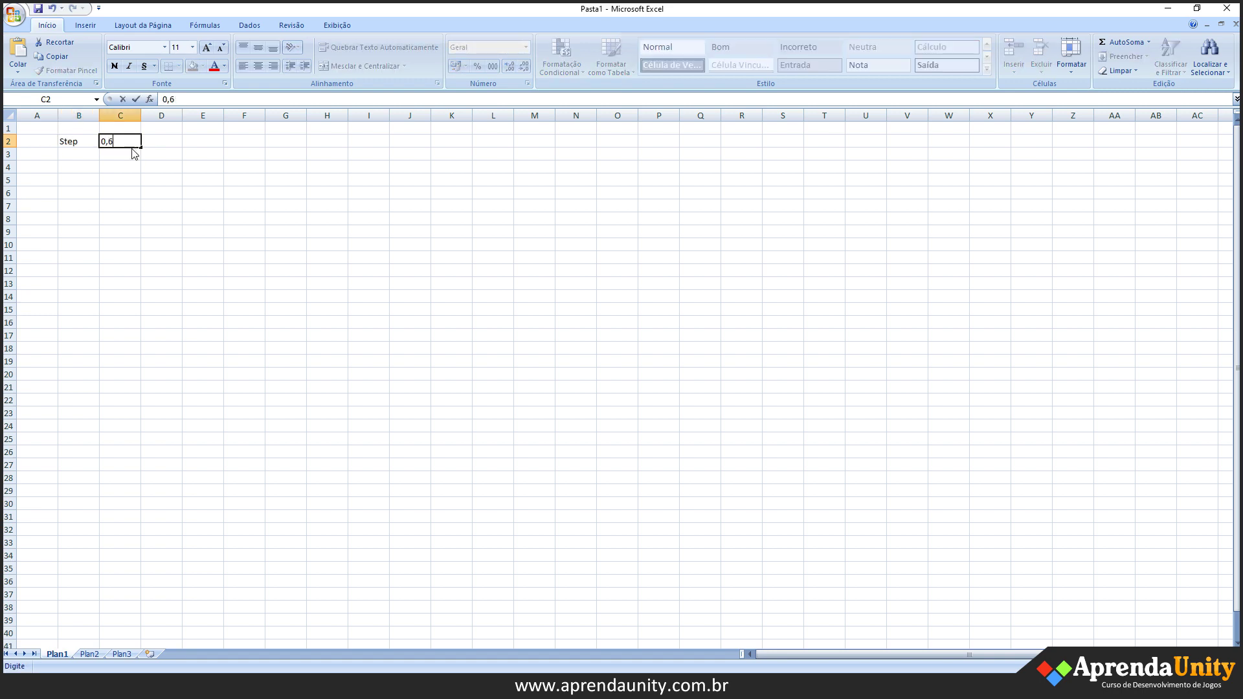
key(Return)
key(Return)
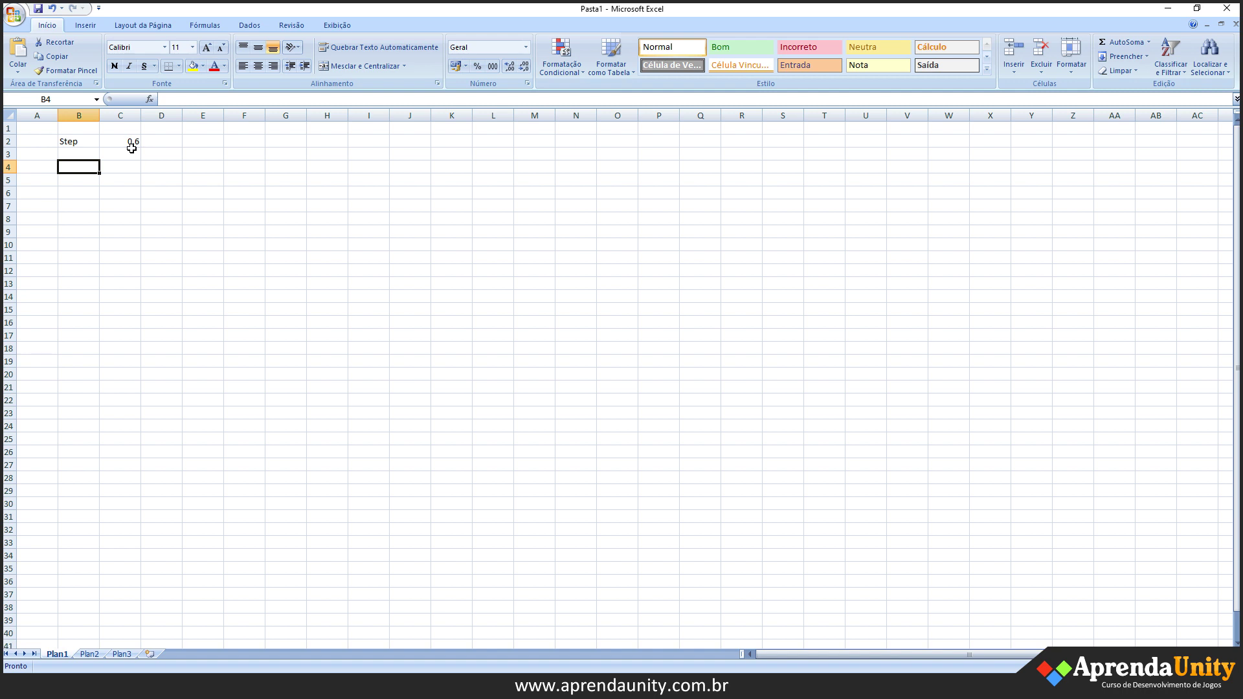
- Add headers X, Y, X in C4:E4 and the label Left in B5
key(Right)
text(X)
key(Right)
text(Y)
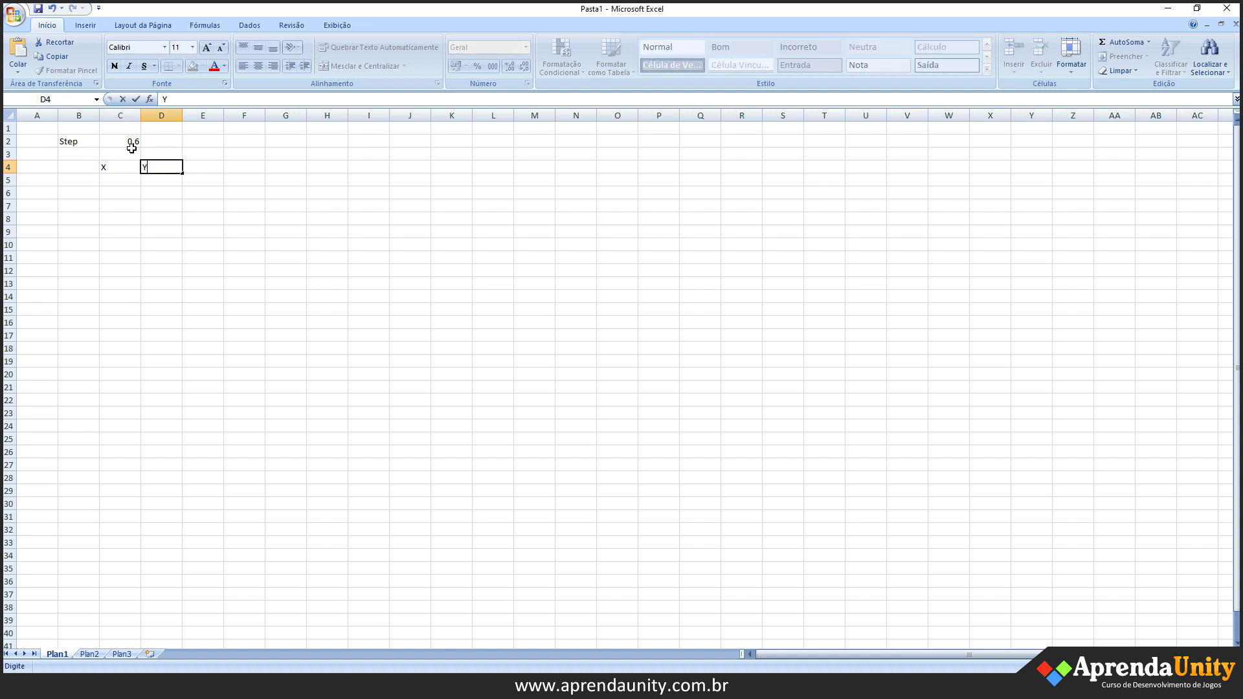
key(Right)
text(X)
key(Return)
key(Left)
key(Left)
key(Left)
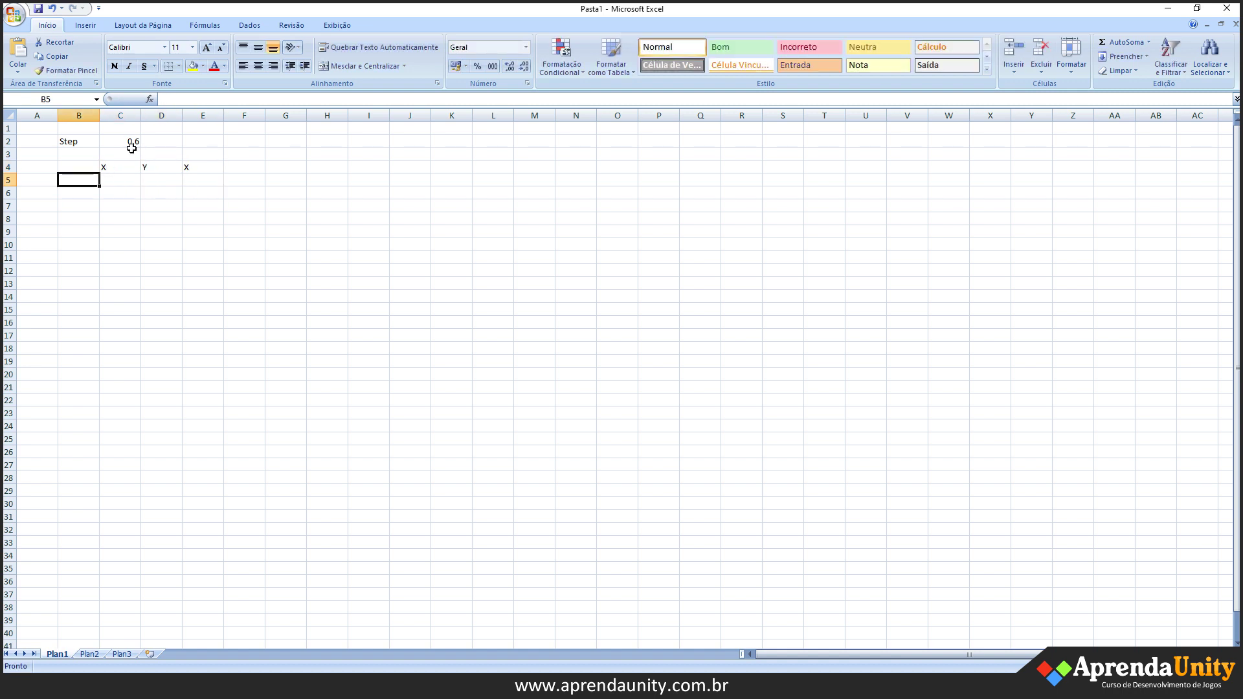
text(Left)
key(Return)
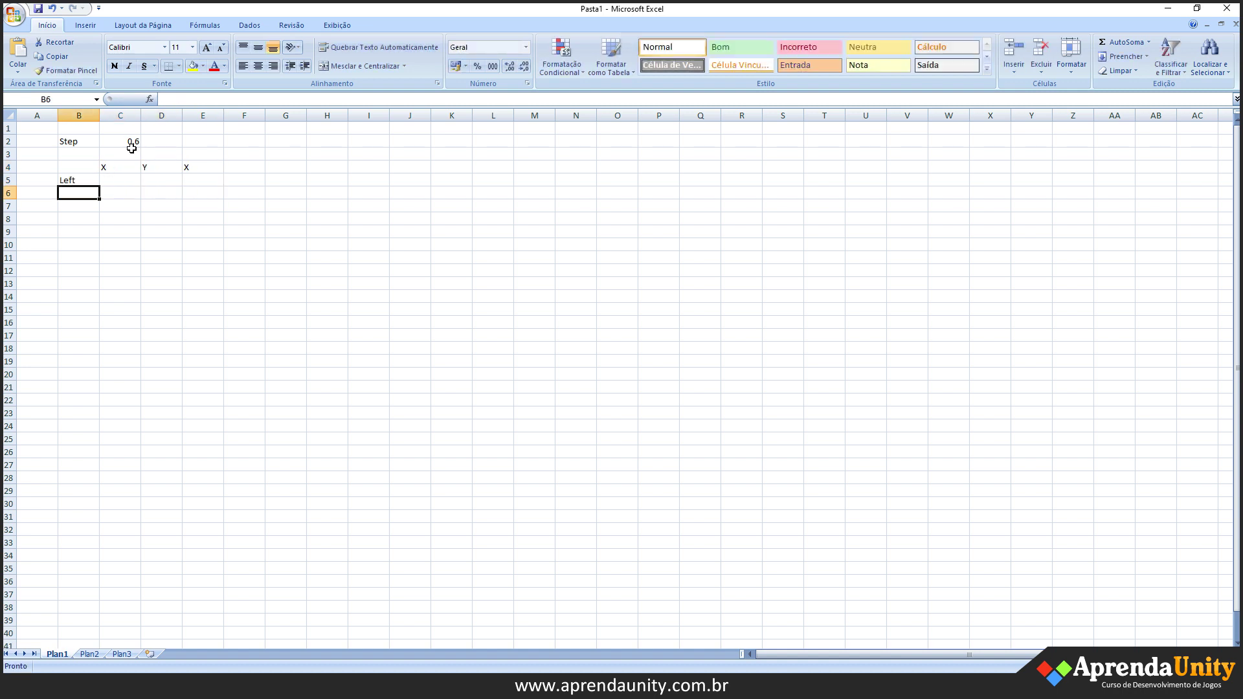
- Fill the Left row with -1, 0, 0 and center-align C4:E5
key(Up)
key(Right)
text(-1)
key(Tab)
text(0)
key(Tab)
text(0)
key(Return)
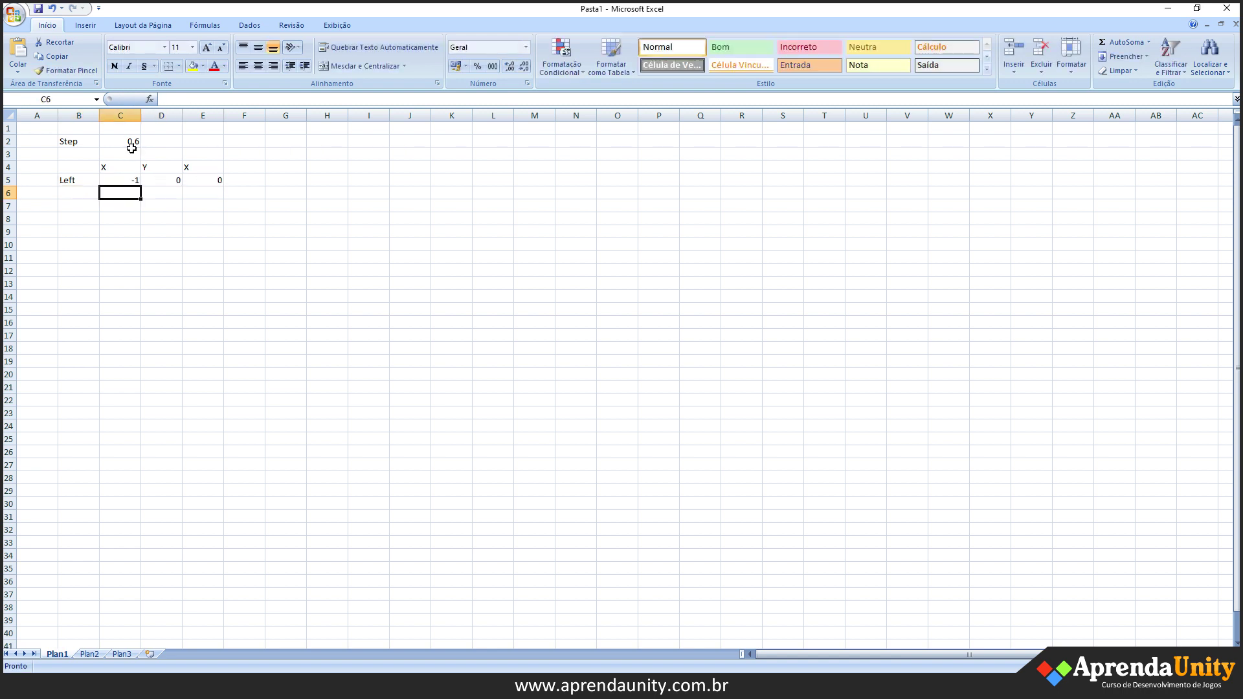
drag(128, 167, 207, 180)
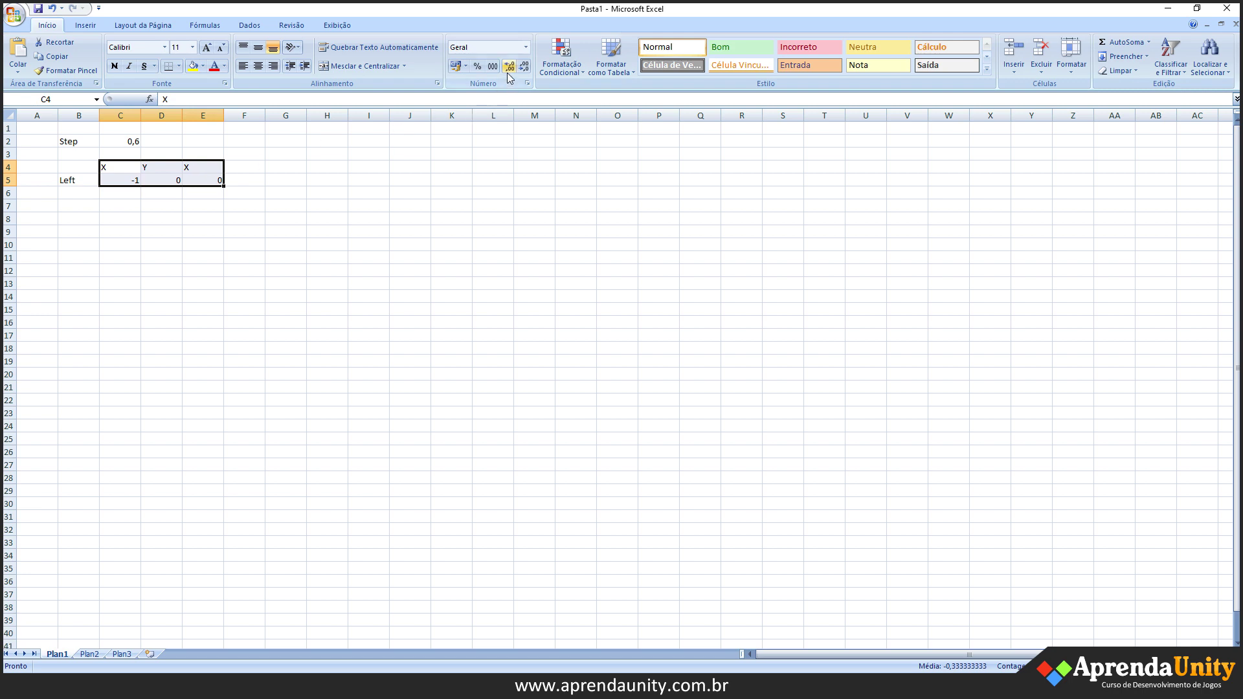
click(257, 66)
click(184, 243)
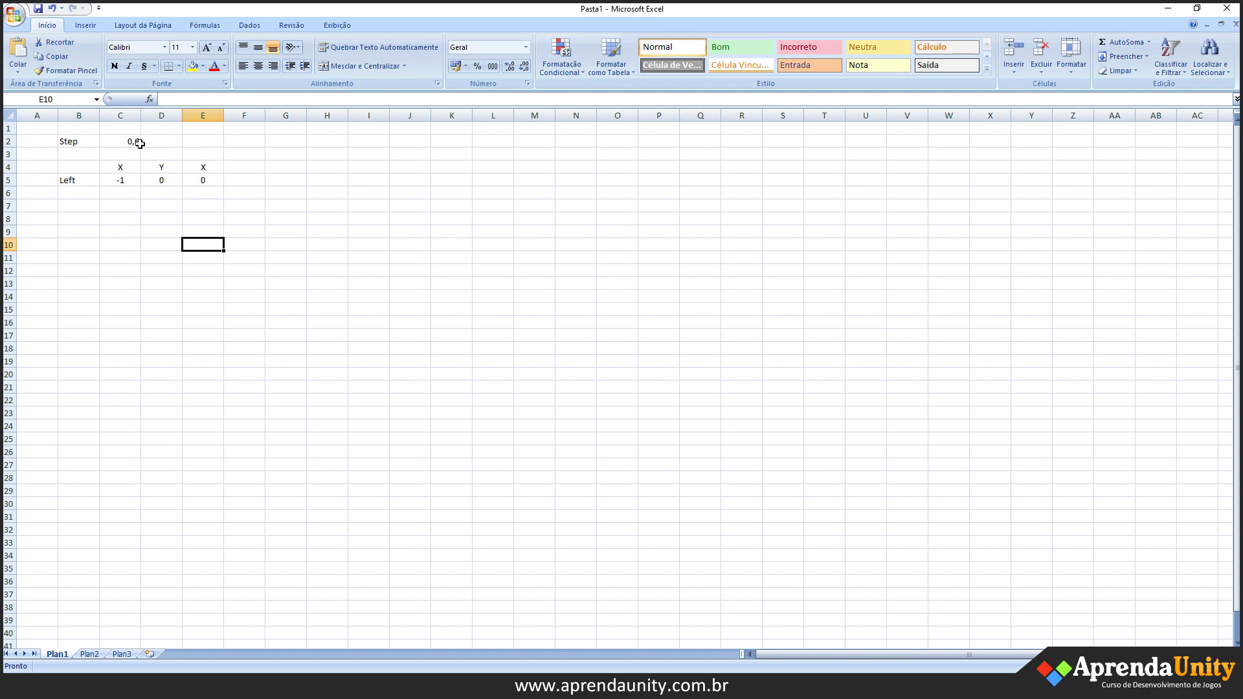
- Add formulas =C5*C2 in C7 and =D5*C2 in D7
click(121, 206)
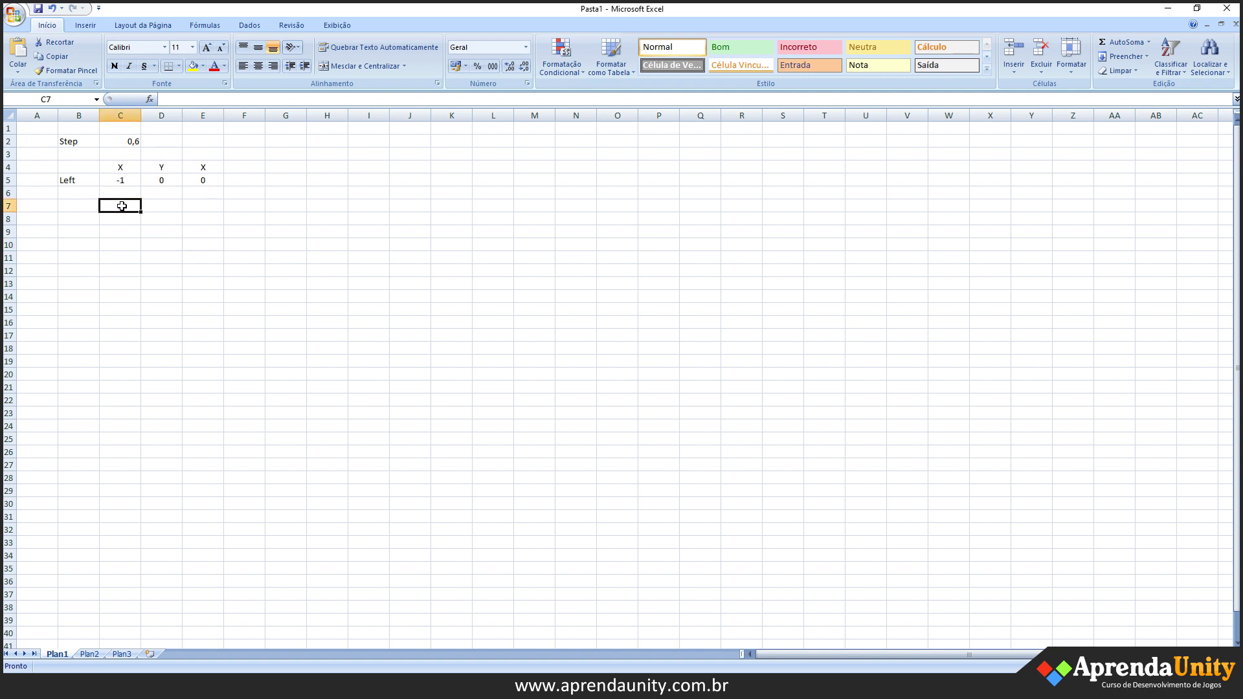
text(=)
click(121, 180)
text(*)
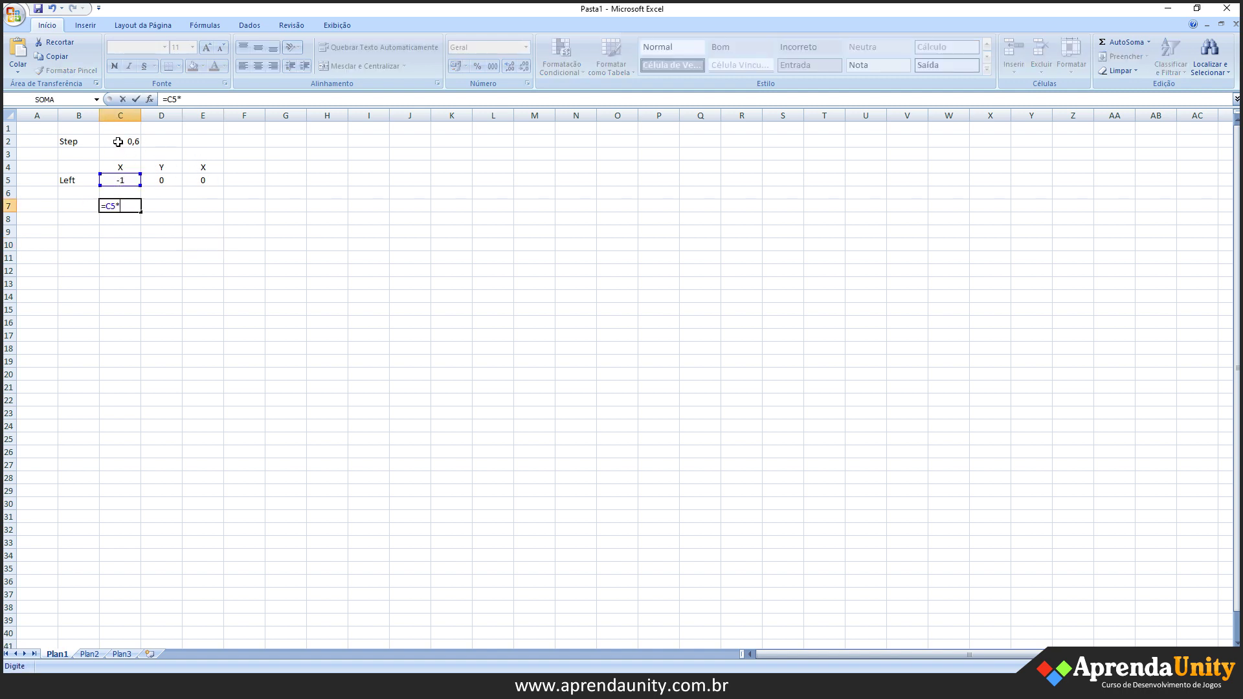
click(130, 139)
key(Return)
click(156, 204)
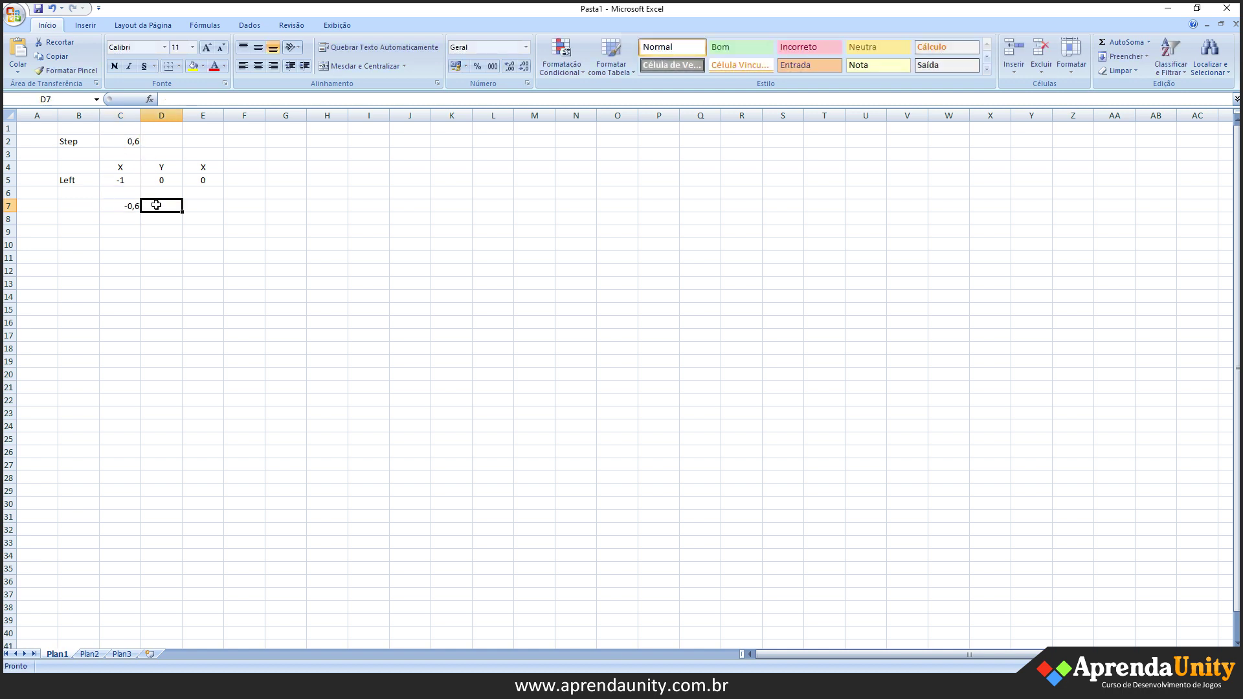
text(=)
click(158, 180)
text(*)
click(126, 141)
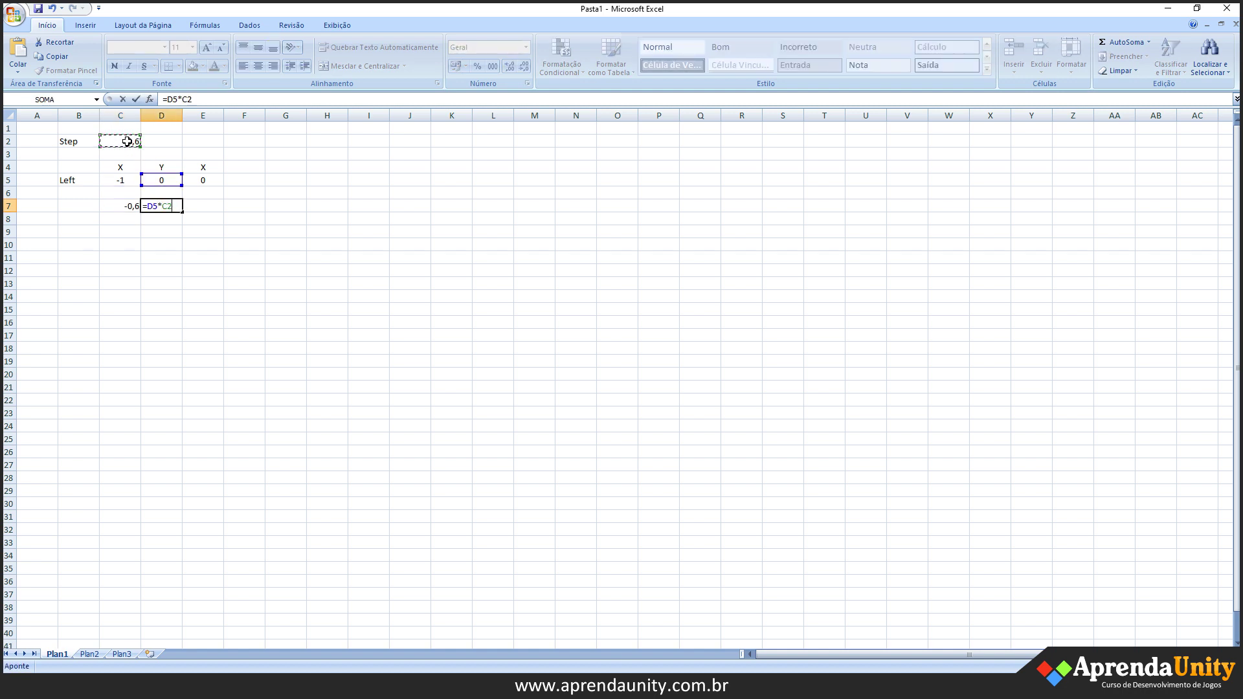
key(Return)
- Add the formula =E5/C2 in E7
click(203, 205)
text(=)
click(204, 180)
text(/)
click(128, 140)
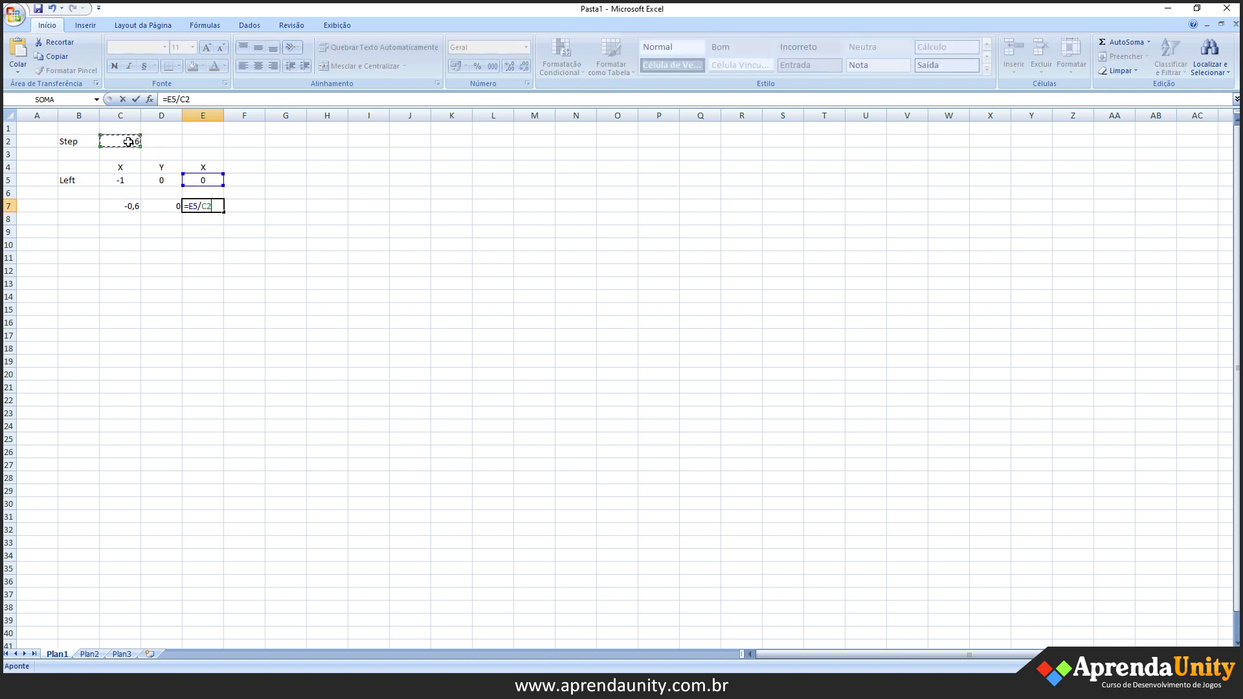
key(Return)
click(214, 257)
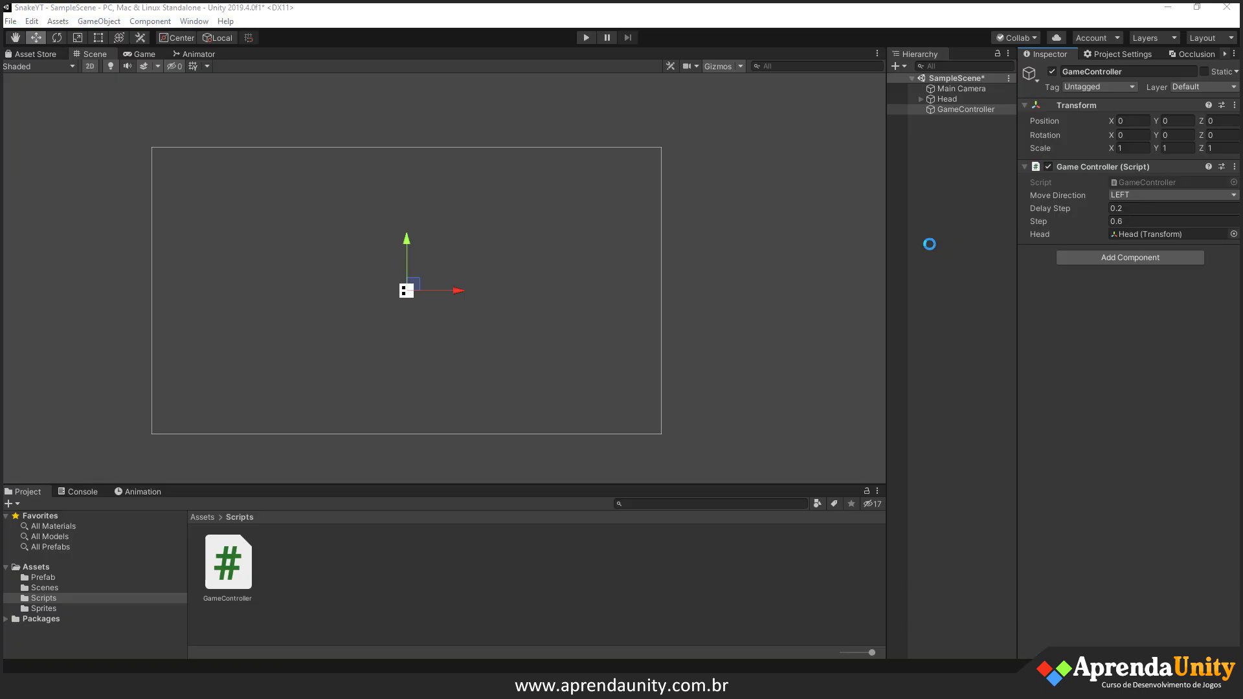
- Set the Head object's Position X to -0.6, then bring up Visual Studio's GameController script
click(953, 99)
click(1136, 122)
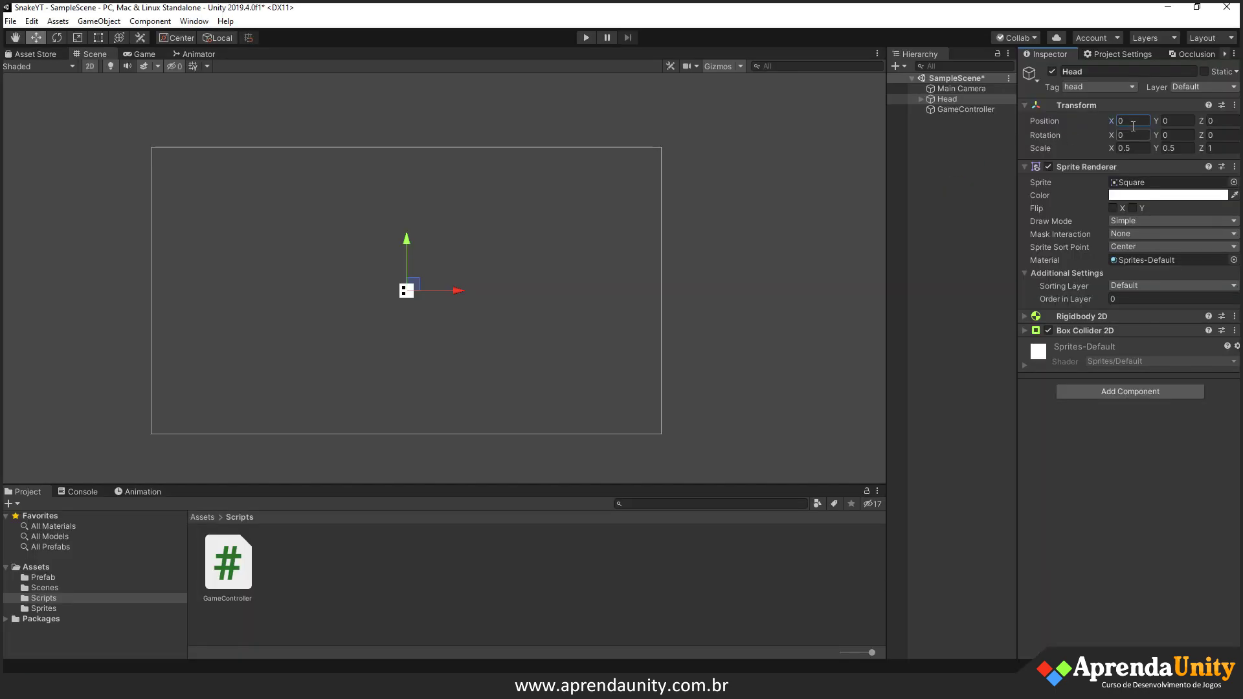
click(1130, 120)
text(6)
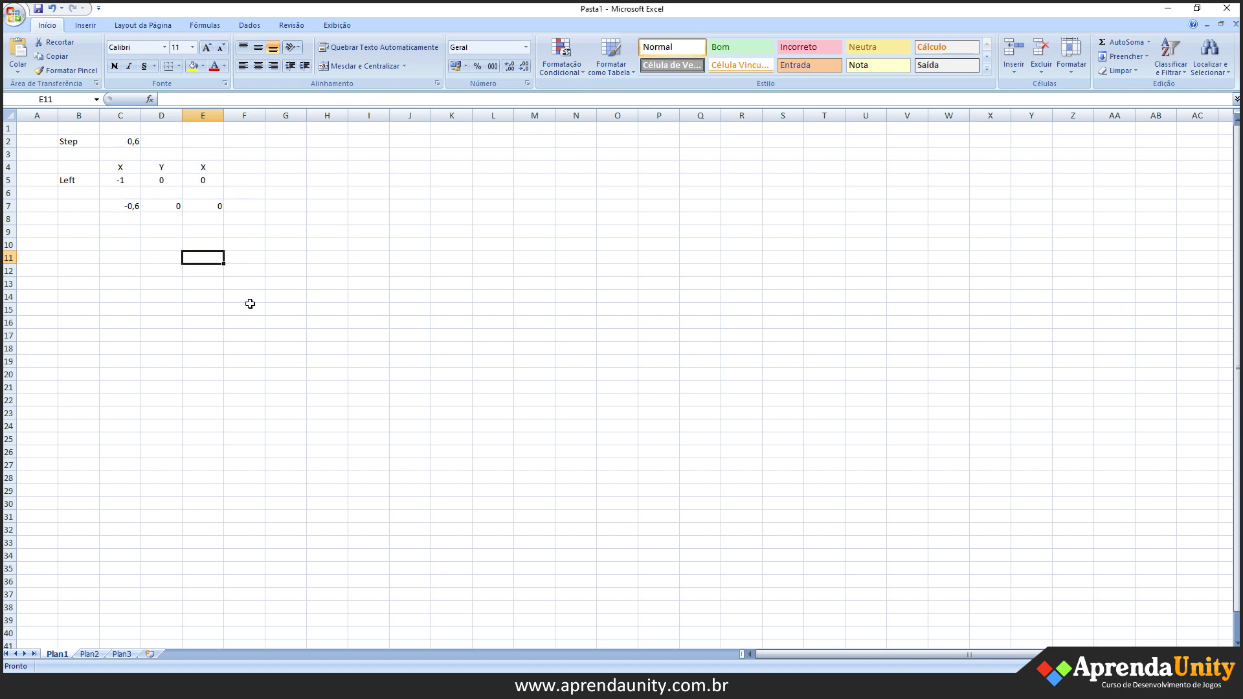
mouse_move(750, 654)
click(904, 646)
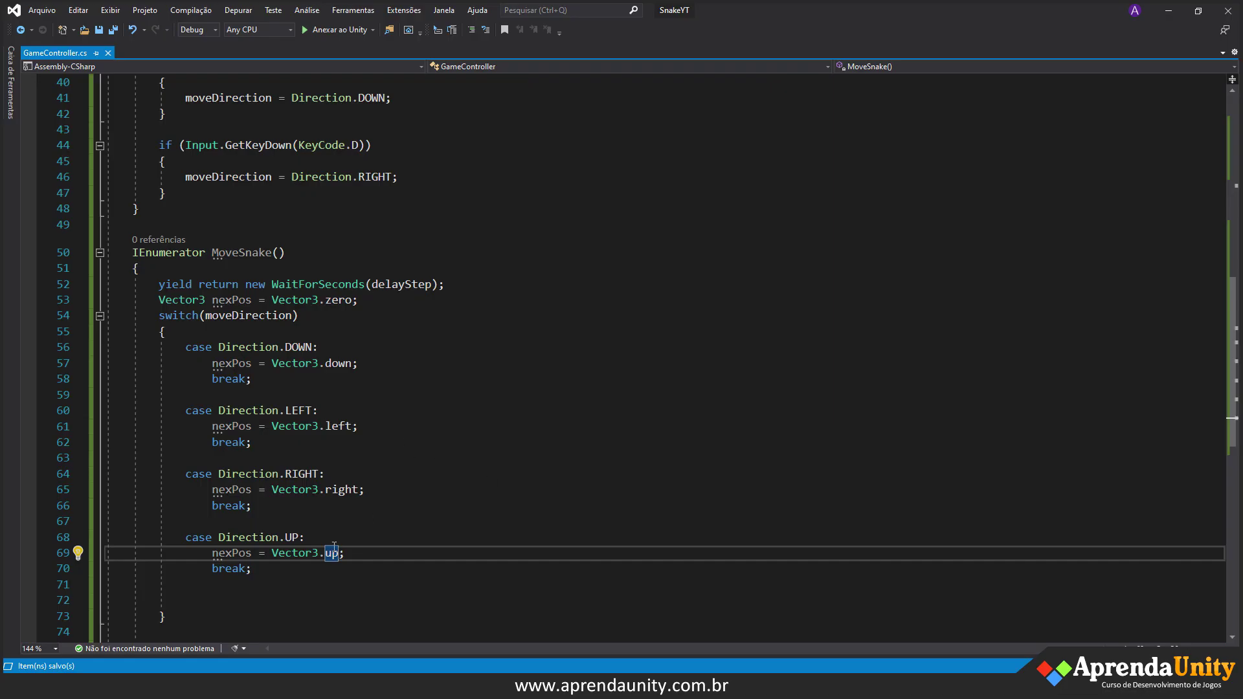
- Remove blank lines in the switch and add nexPos *= step; after it
scroll(335, 542, down, 2)
click(269, 505)
key(BackSpace)
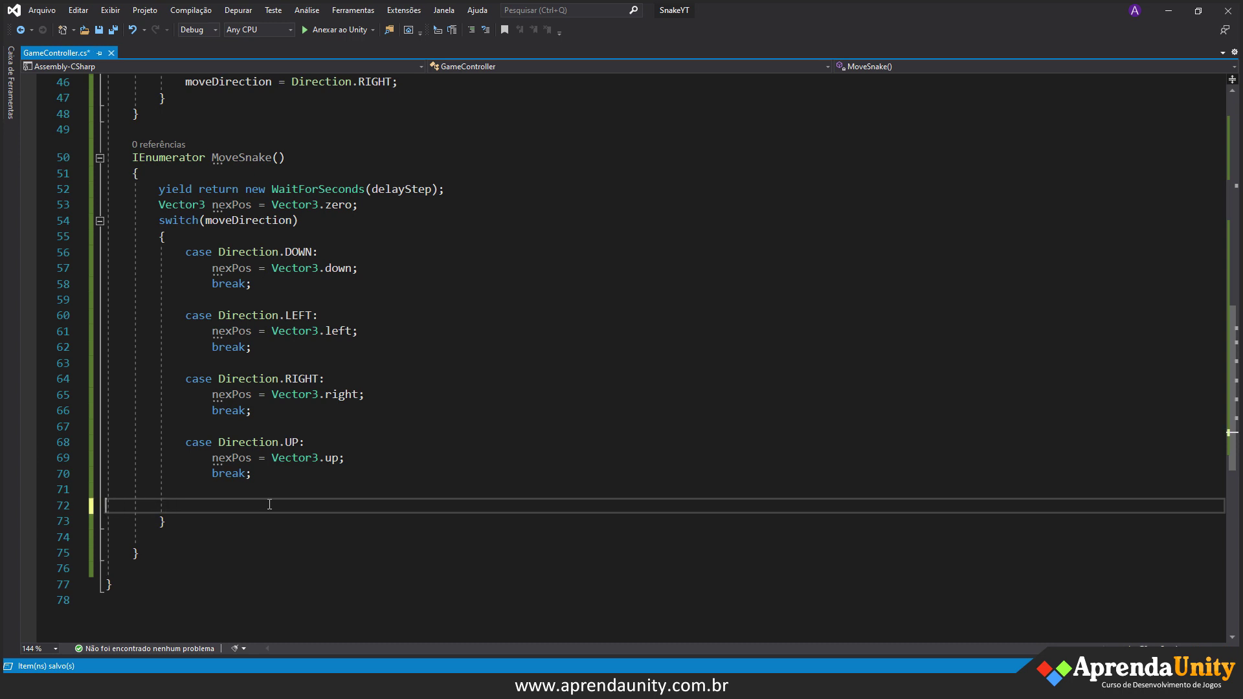
key(BackSpace)
key(BackSpace)
key(Down)
key(Down)
key(Return)
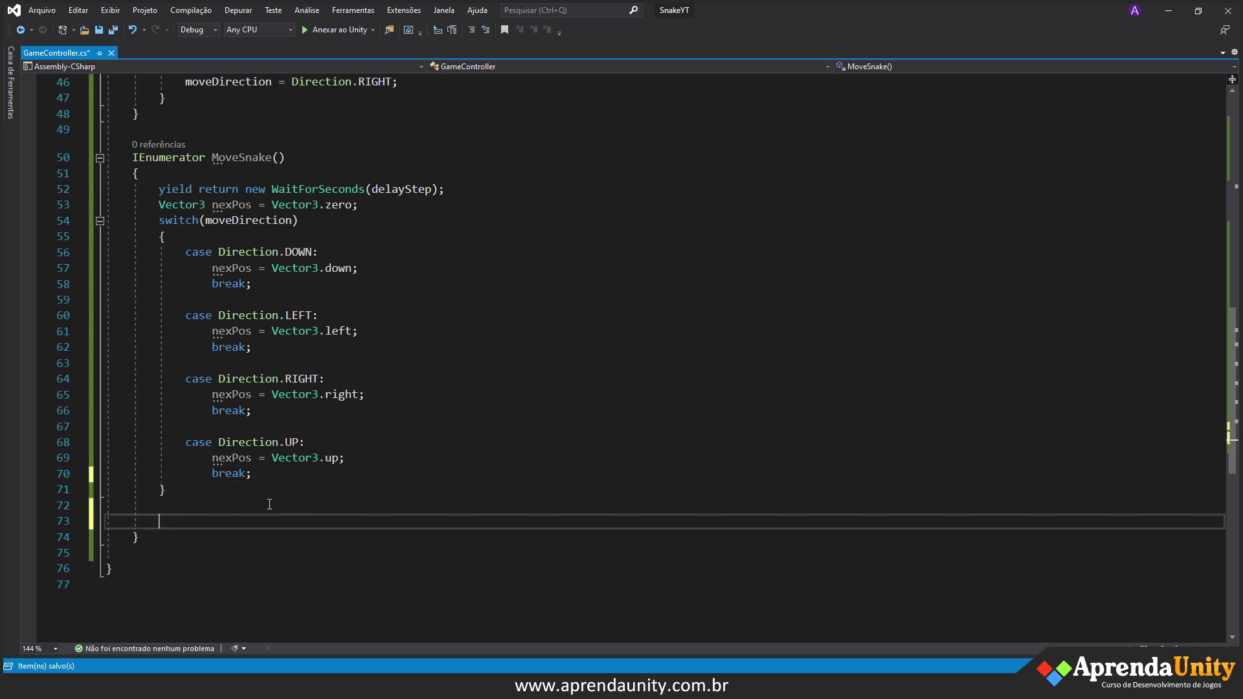
text(nexPos)
key(Escape)
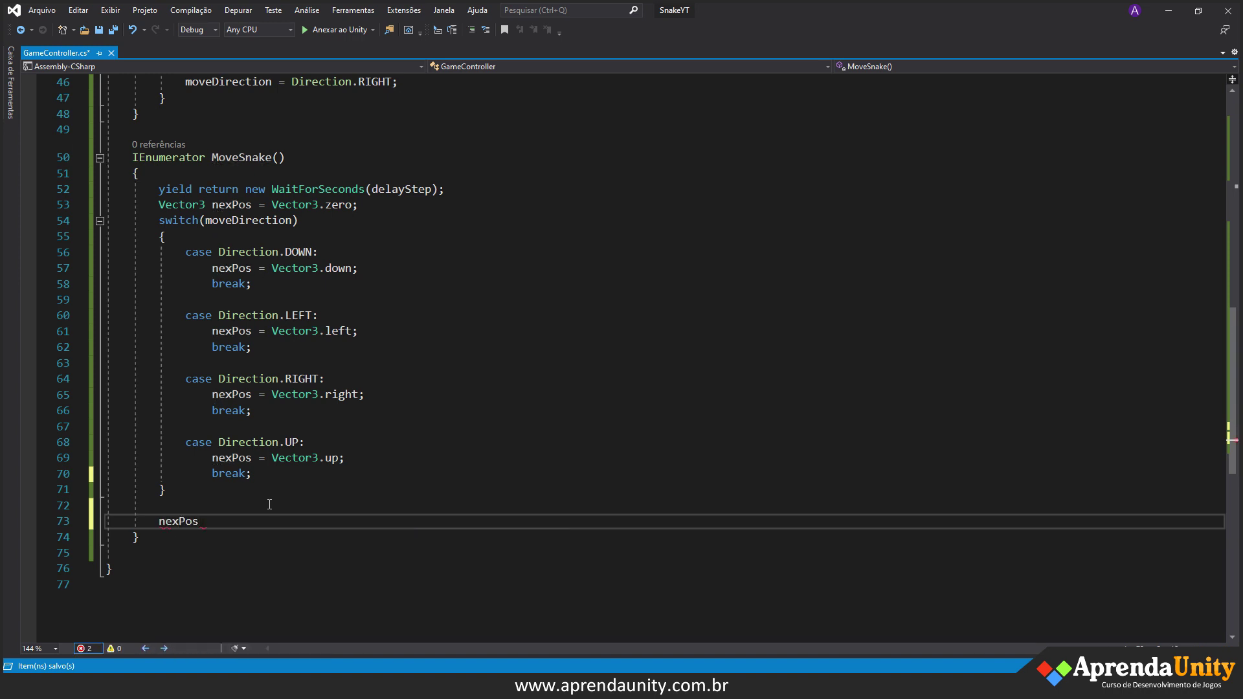
text(*=)
text( se)
key(BackSpace)
text(tep.)
key(BackSpace)
text(;)
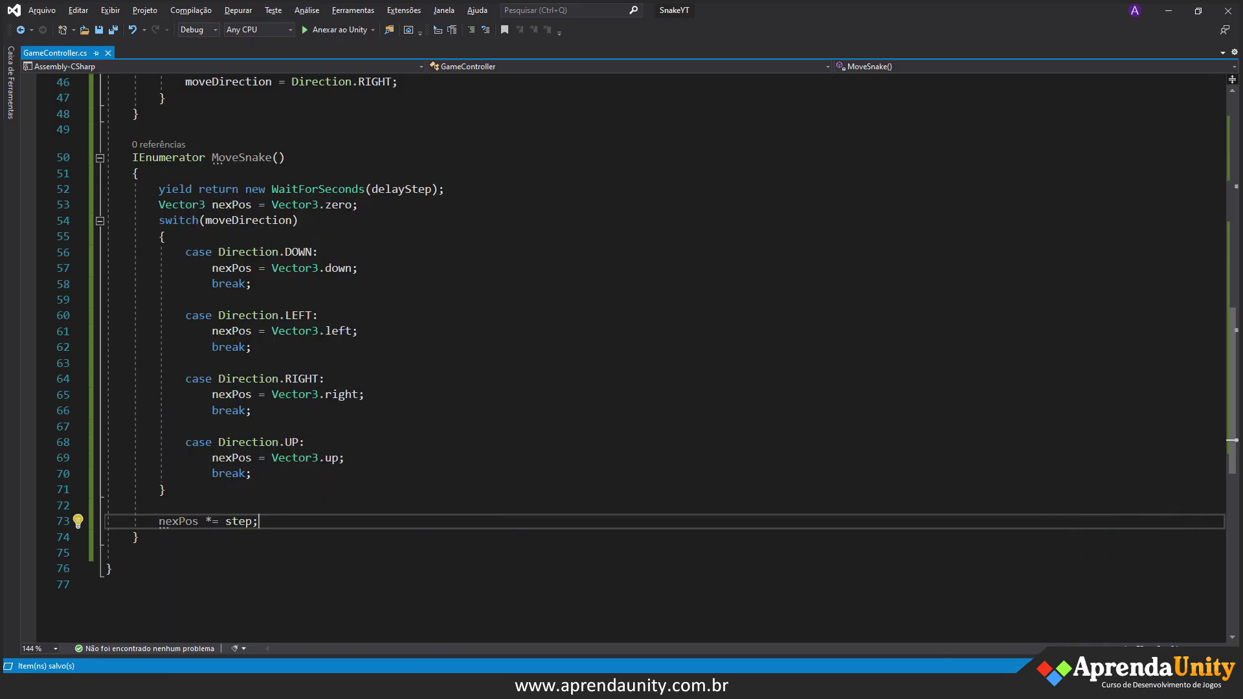
- Add Head.position += nexPos; below the step scaling and save the script
click(867, 627)
key(Return)
text(Head.po)
key(Tab)
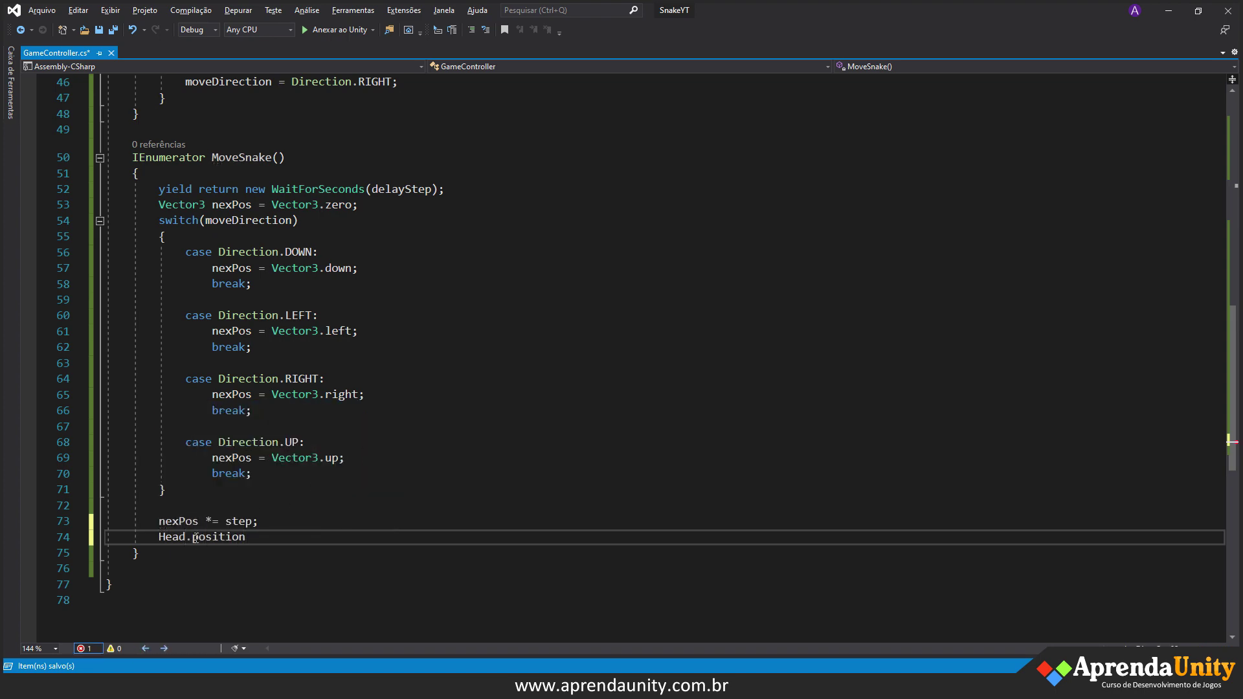
scroll(183, 544, up, 4)
scroll(183, 544, up, 7)
scroll(224, 350, up, 4)
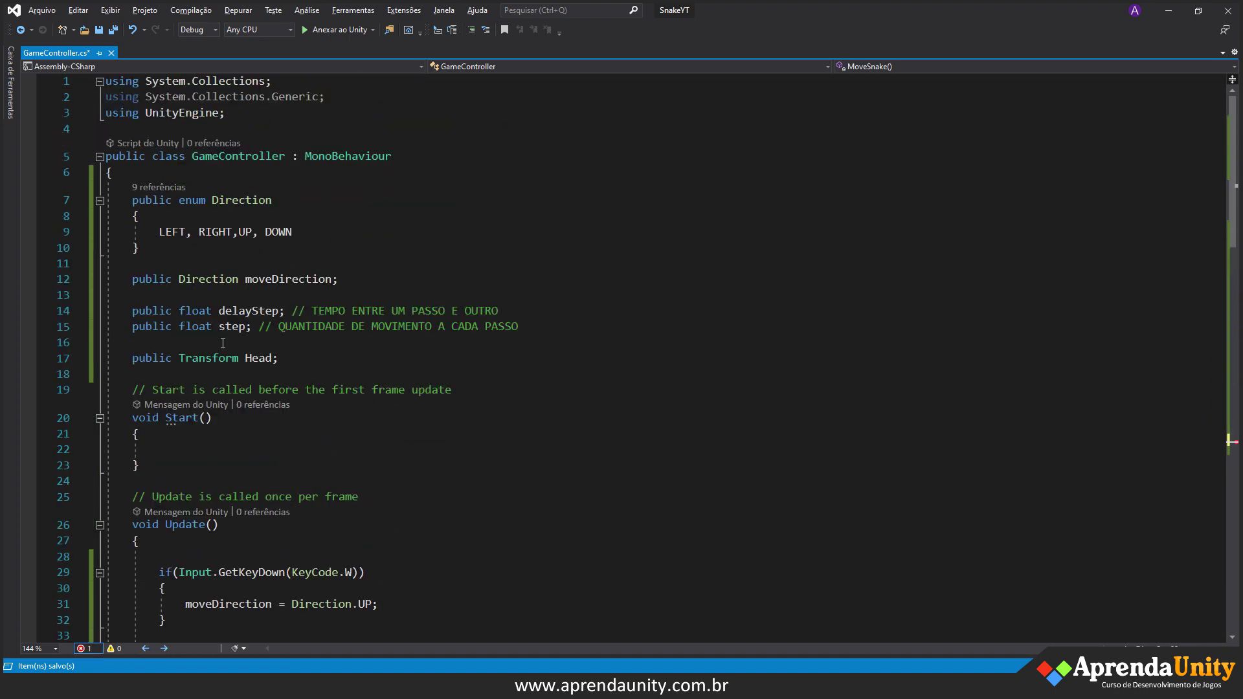
scroll(186, 299, down, 4)
scroll(249, 376, down, 6)
scroll(312, 453, down, 4)
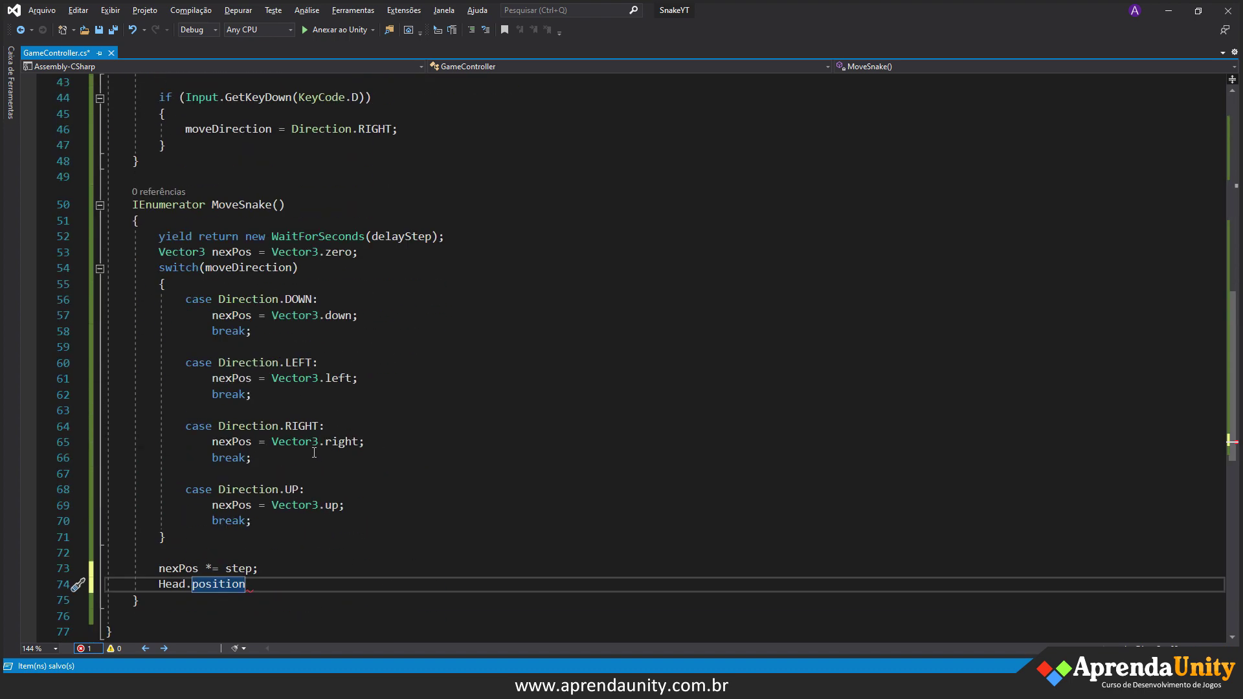
text(+= nex)
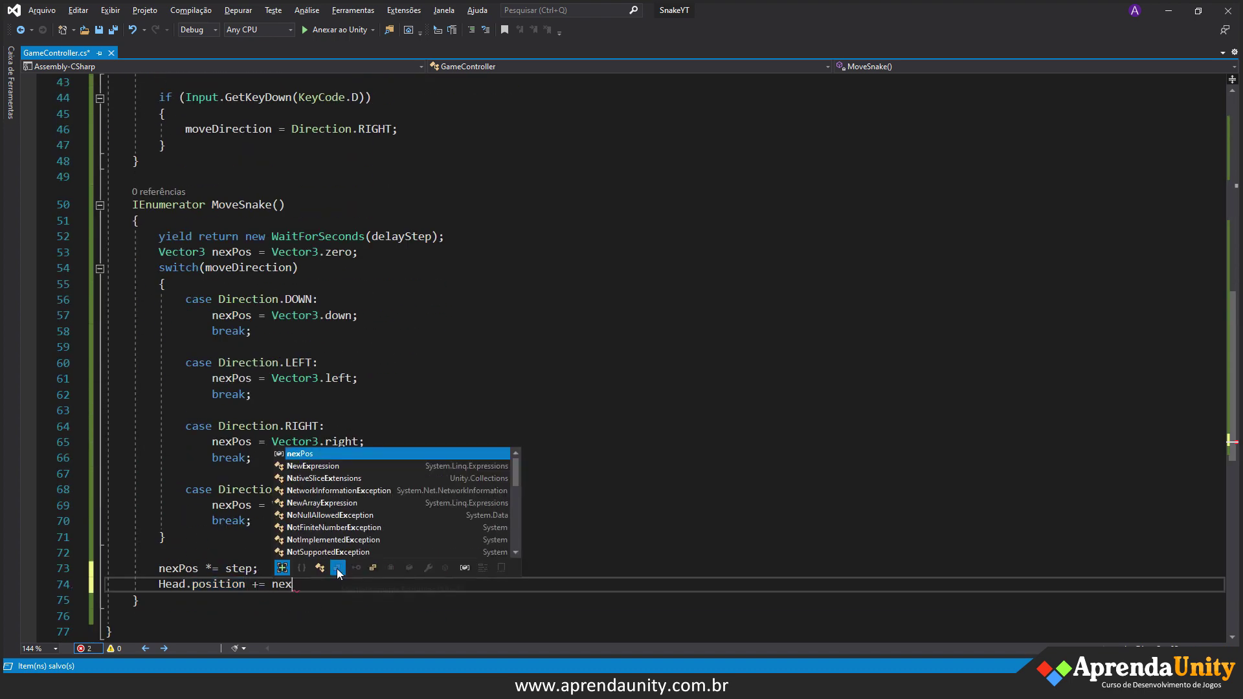
text(Pos;)
key(ctrl+s)
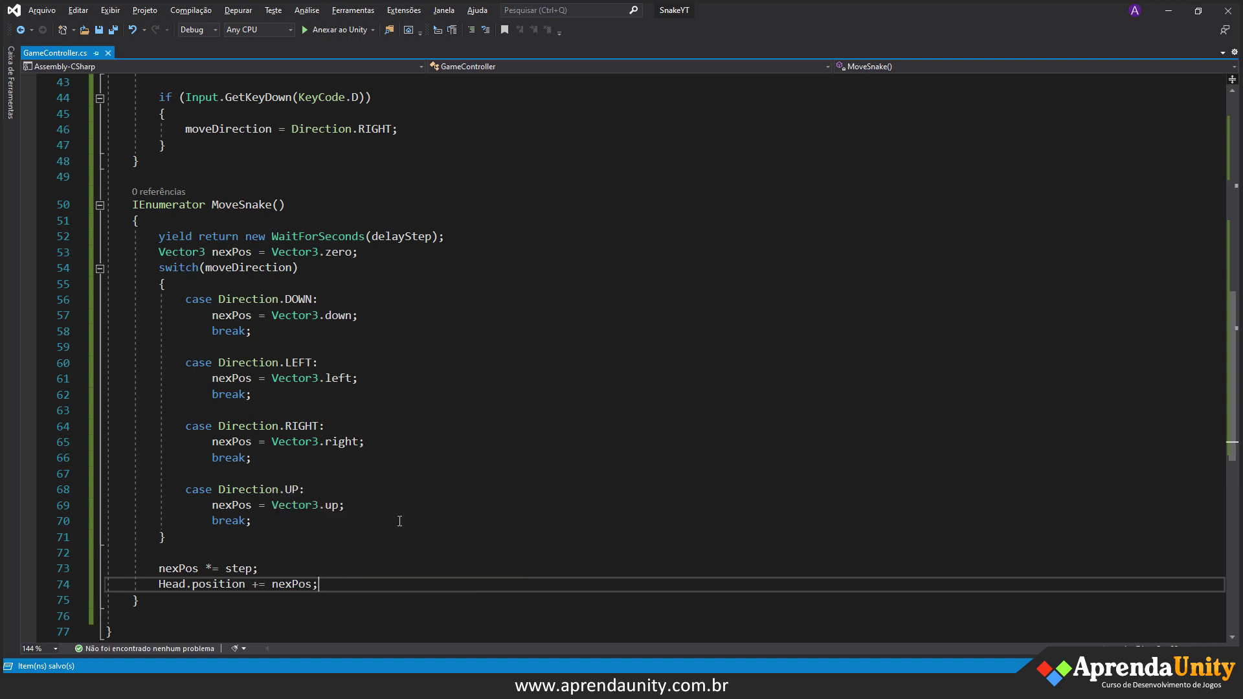
- Insert a blank line between the two statements and return to Unity
click(303, 571)
key(Return)
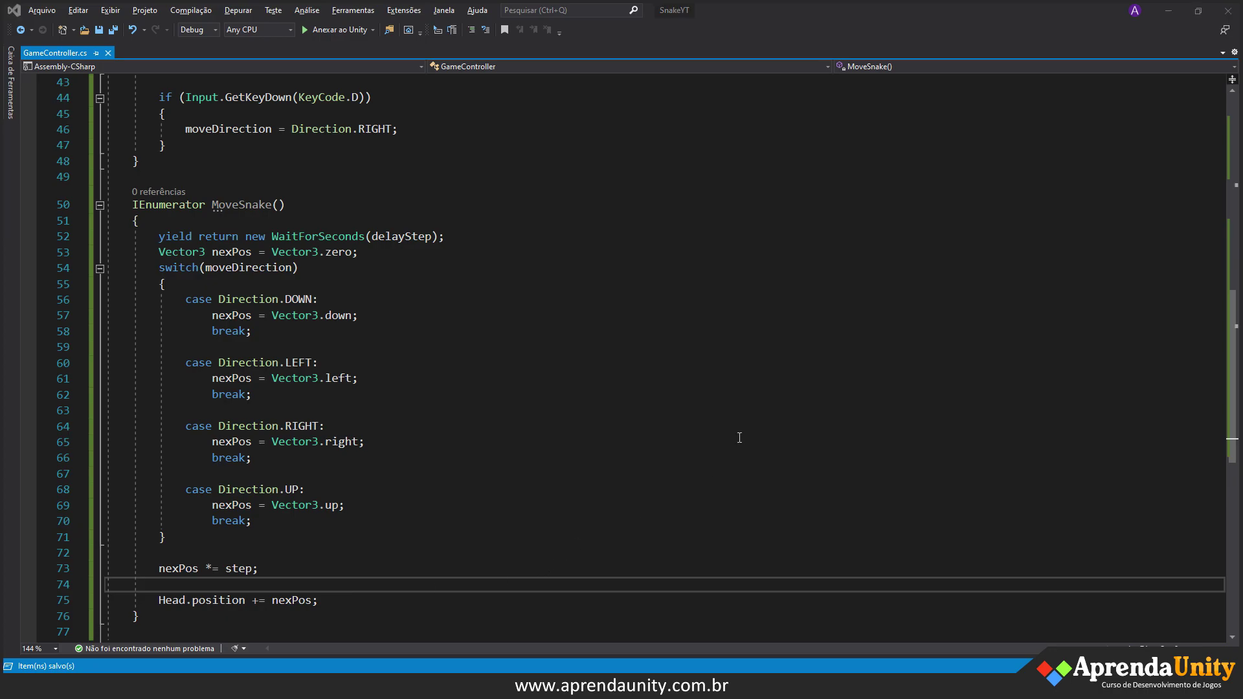
click(840, 655)
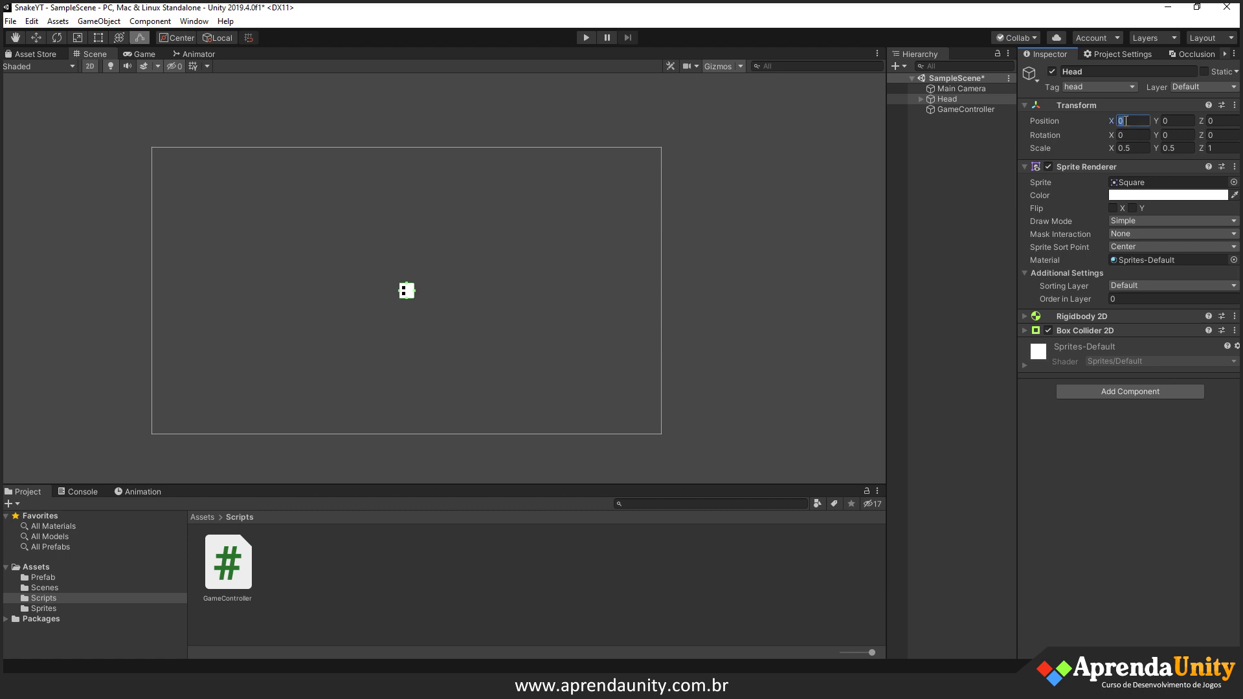
- Try Head Position X at -0.6, then undo it back to 0
text(.6)
key(Tab)
key(Tab)
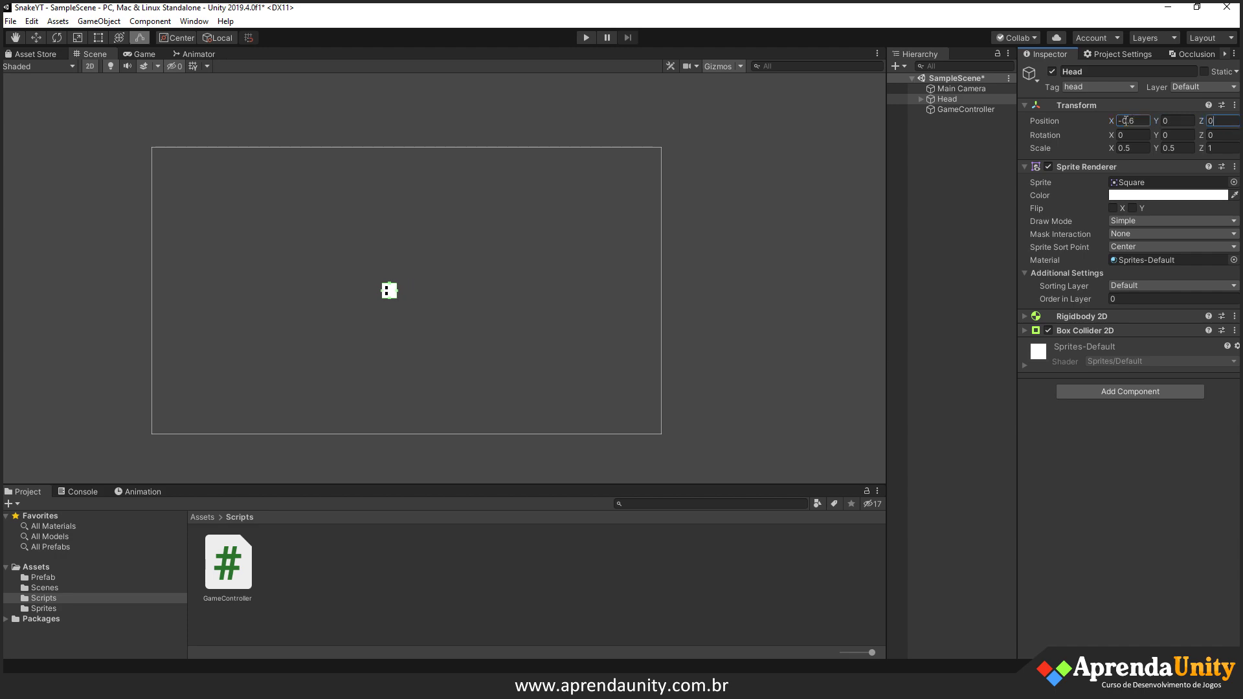
key(ctrl+z)
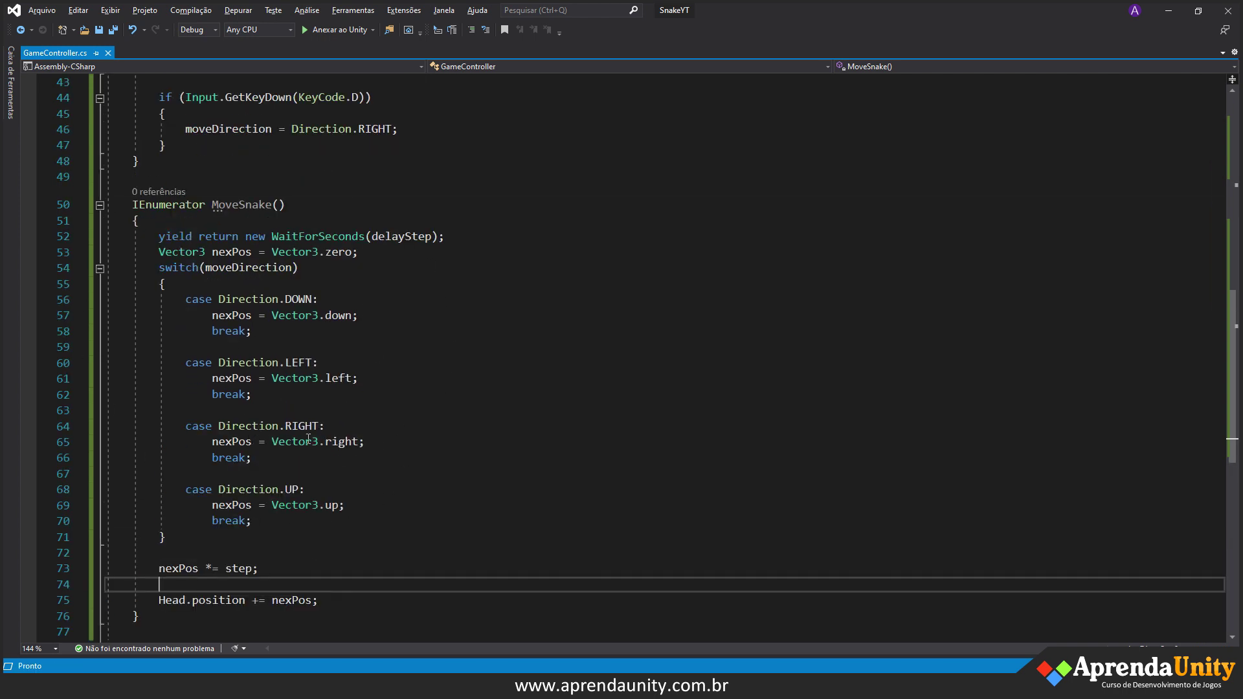
- Add StartCoroutine("MoveSnake"); at the end of MoveSnake and save
scroll(325, 489, down, 2)
click(315, 505)
key(Return)
key(Return)
key(Return)
text(st)
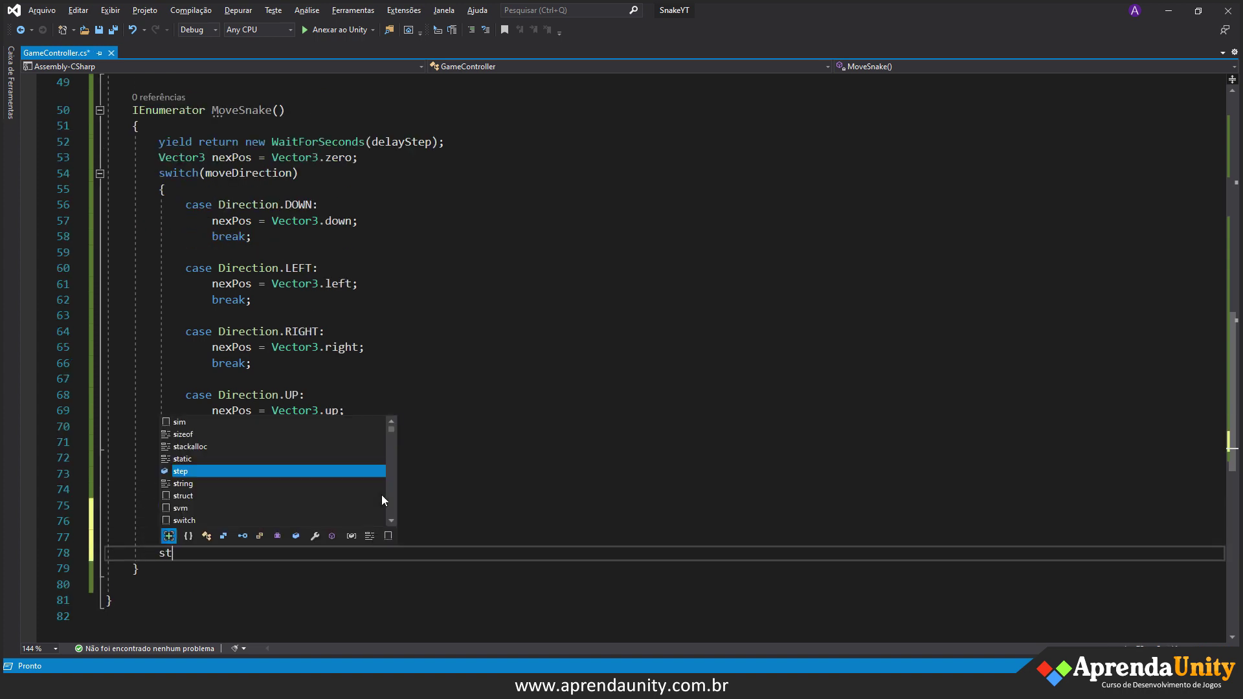
text(art)
key(Down)
key(Tab)
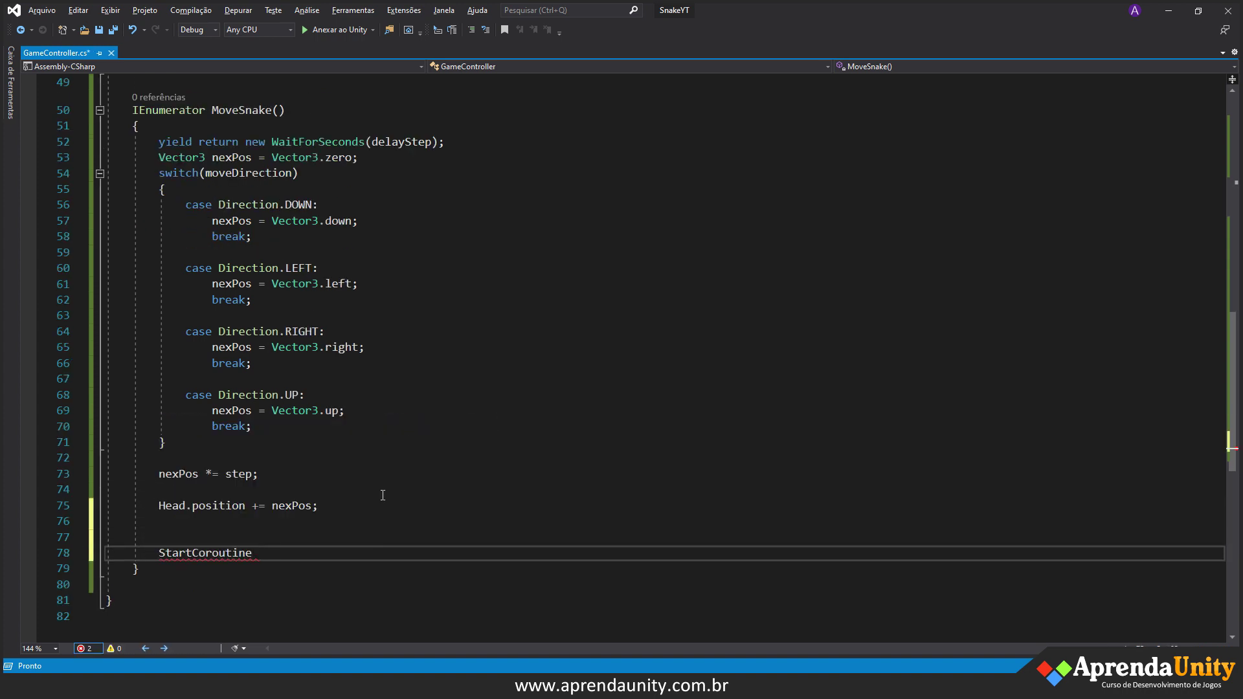
text(()
double_click(241, 110)
key(ctrl+c)
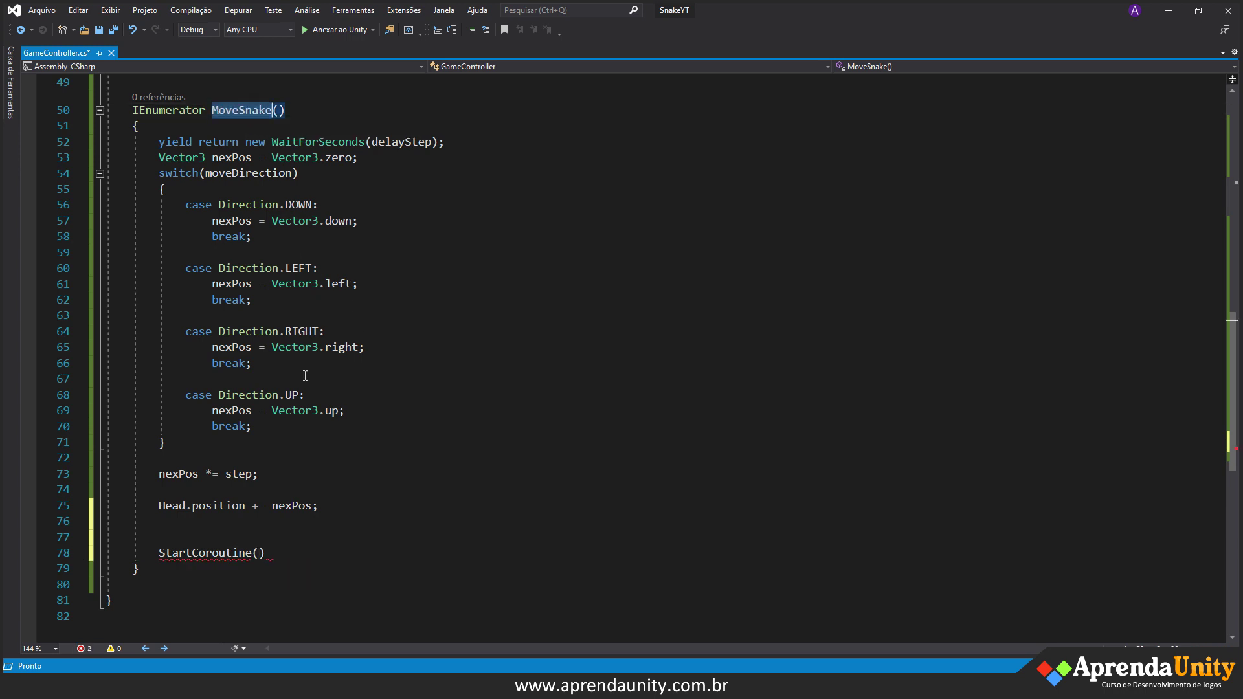
click(259, 553)
text(")
key(ctrl+v)
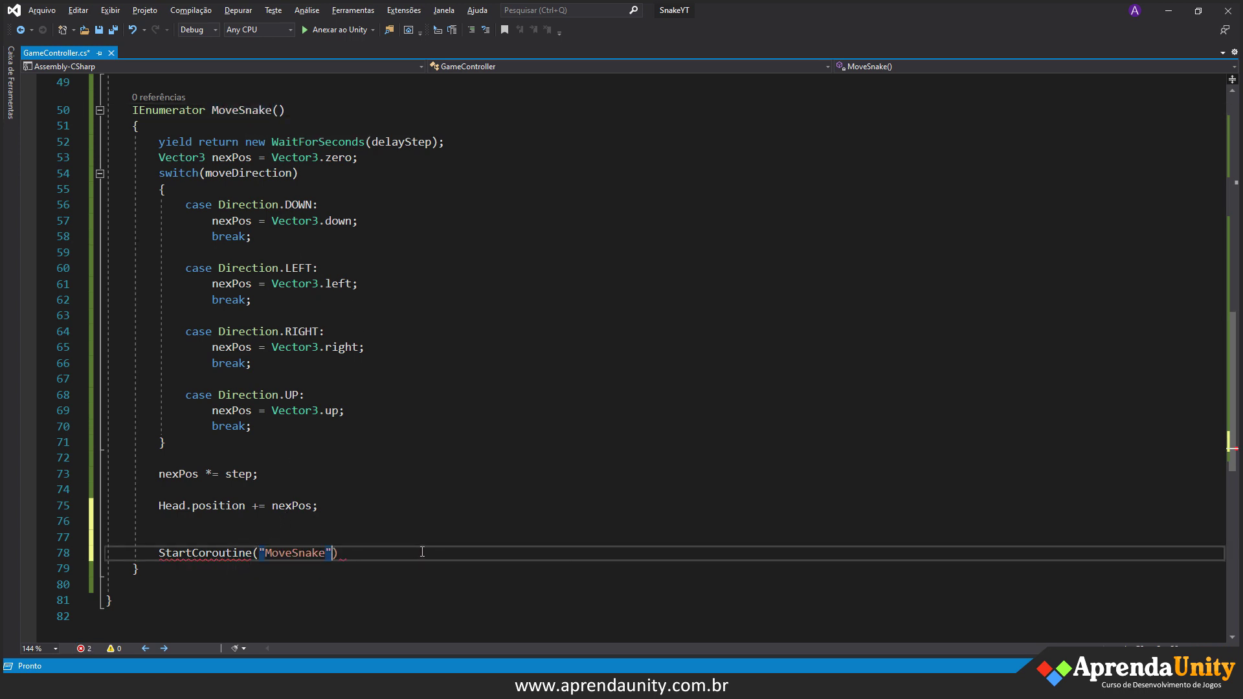
text(;)
key(ctrl+s)
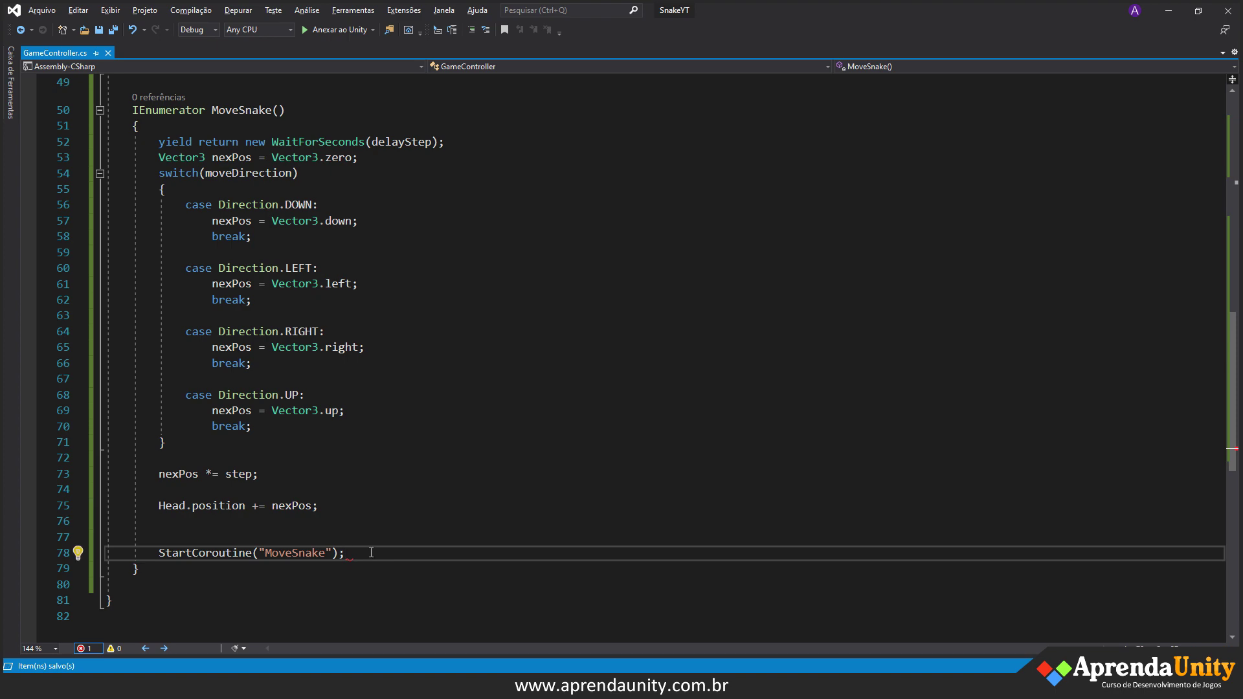
- Copy the StartCoroutine("MoveSnake"); call into Start() and return to Unity
drag(352, 553, 159, 555)
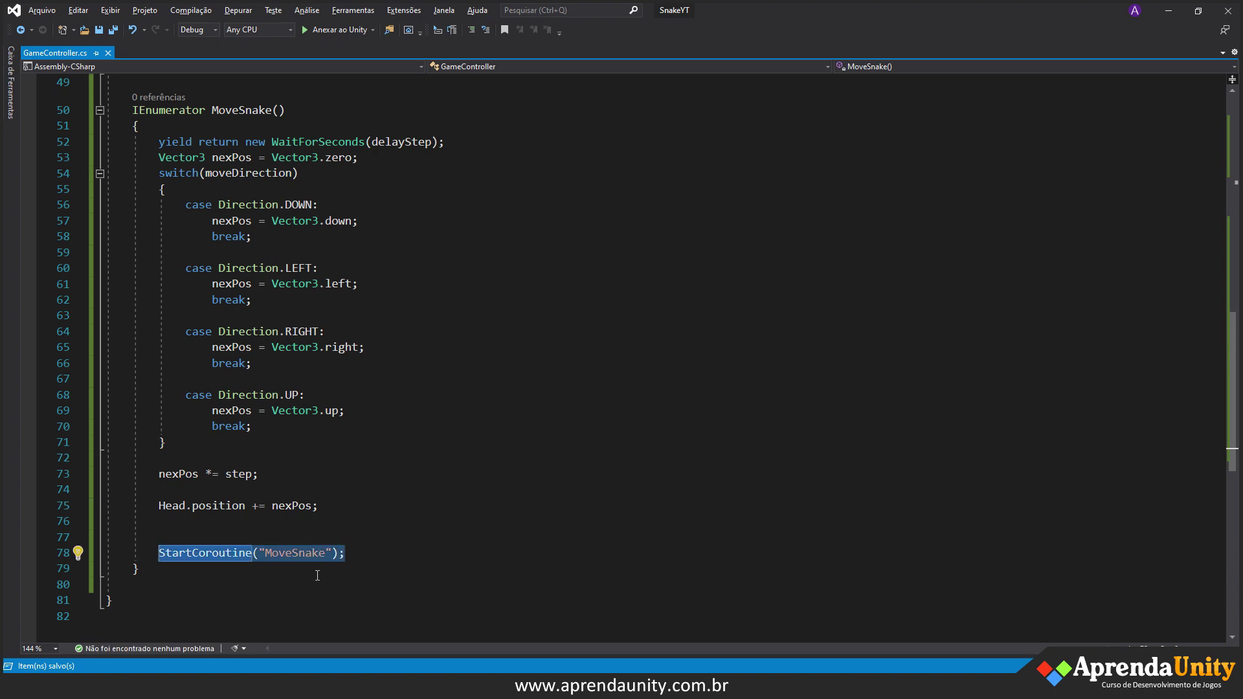
scroll(351, 487, up, 2)
scroll(350, 487, up, 9)
scroll(350, 486, up, 4)
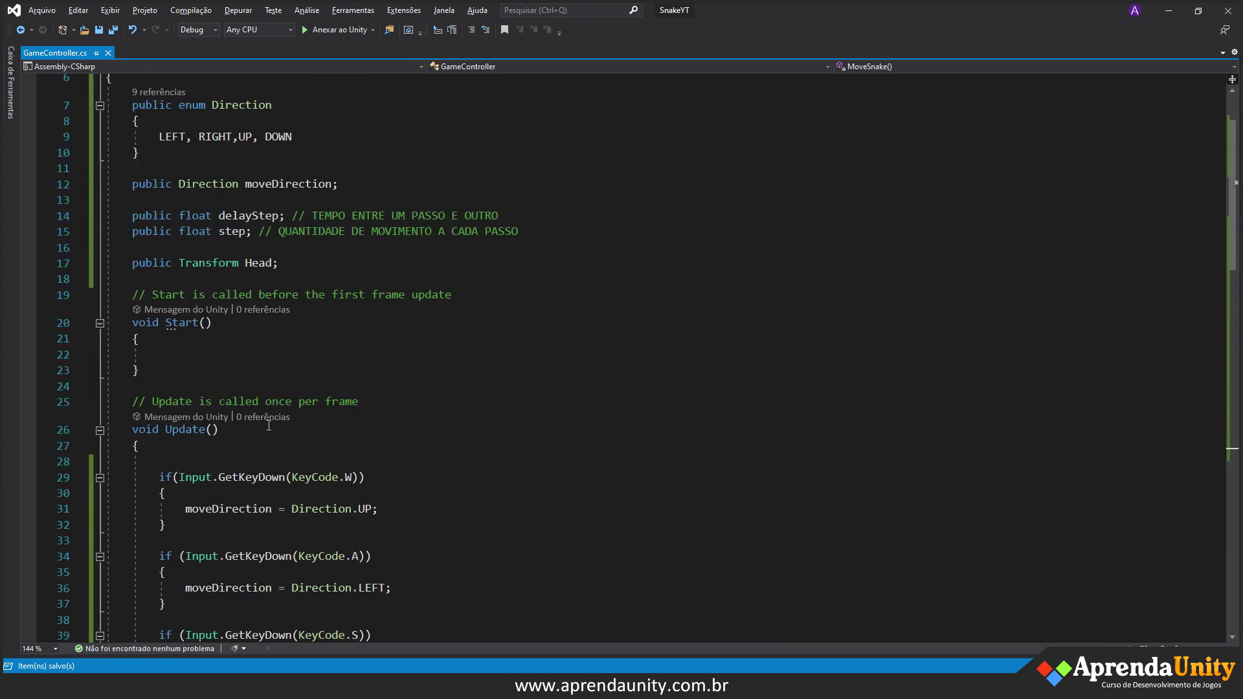
click(155, 354)
text(StartCoroutine("MoveSnake");)
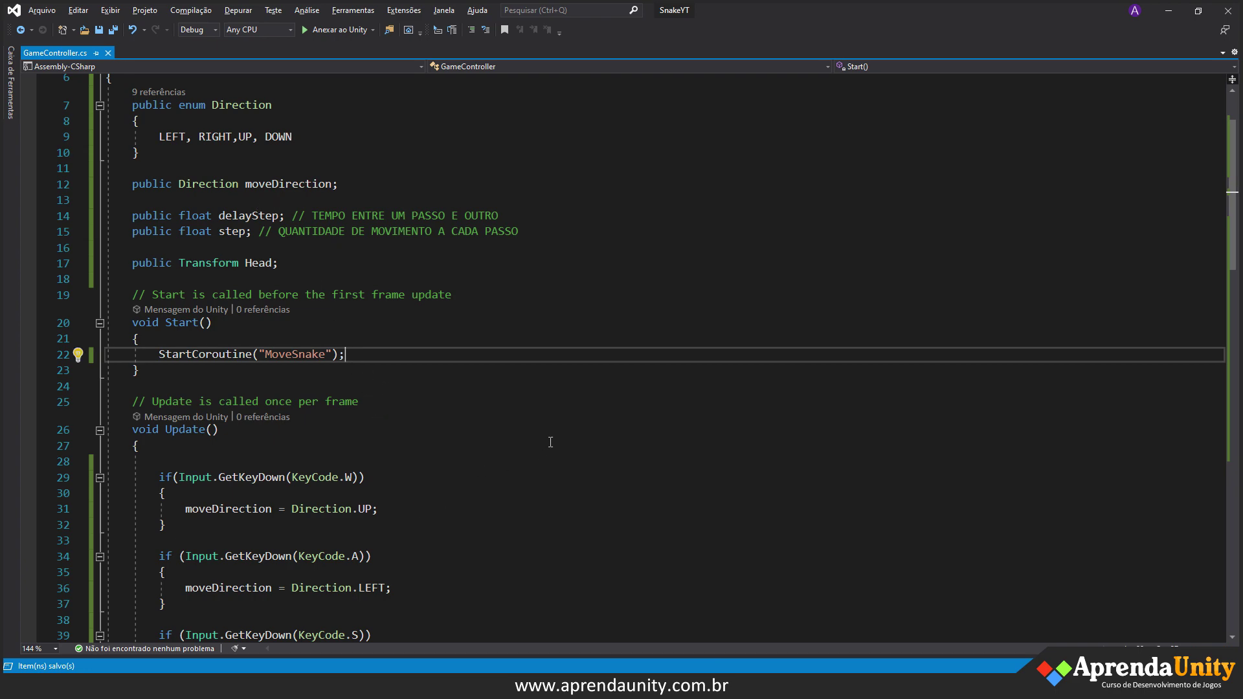
scroll(551, 442, down, 5)
scroll(550, 442, down, 4)
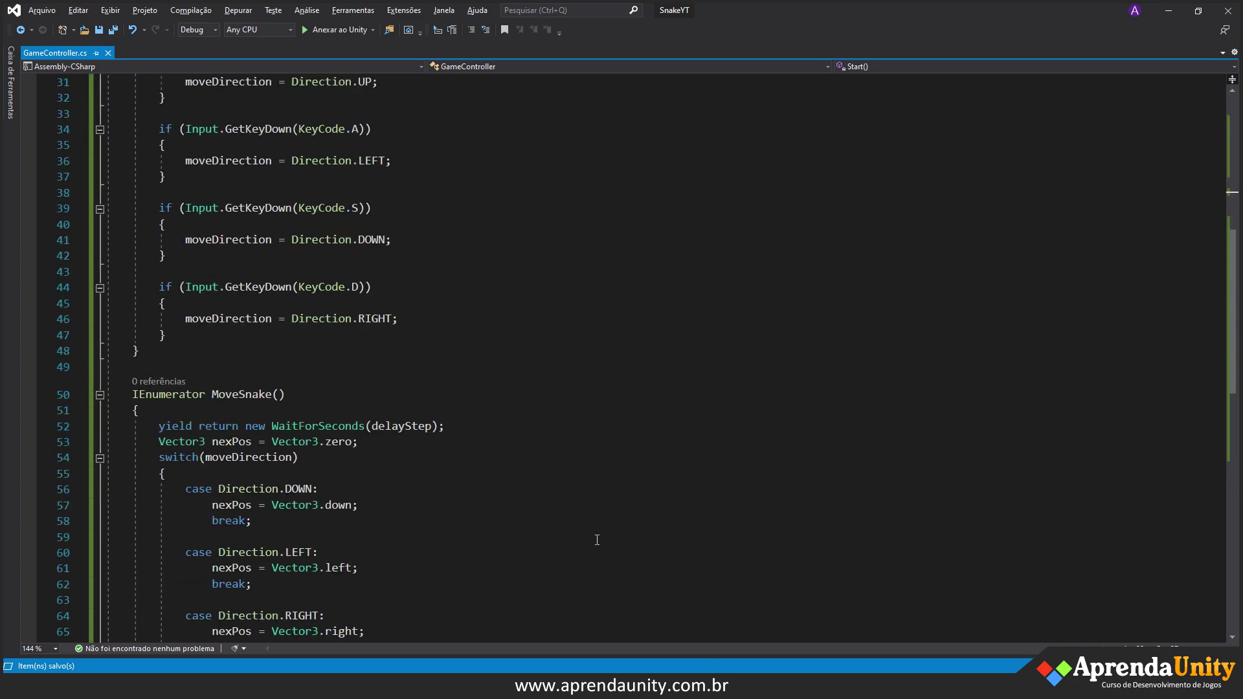
click(880, 622)
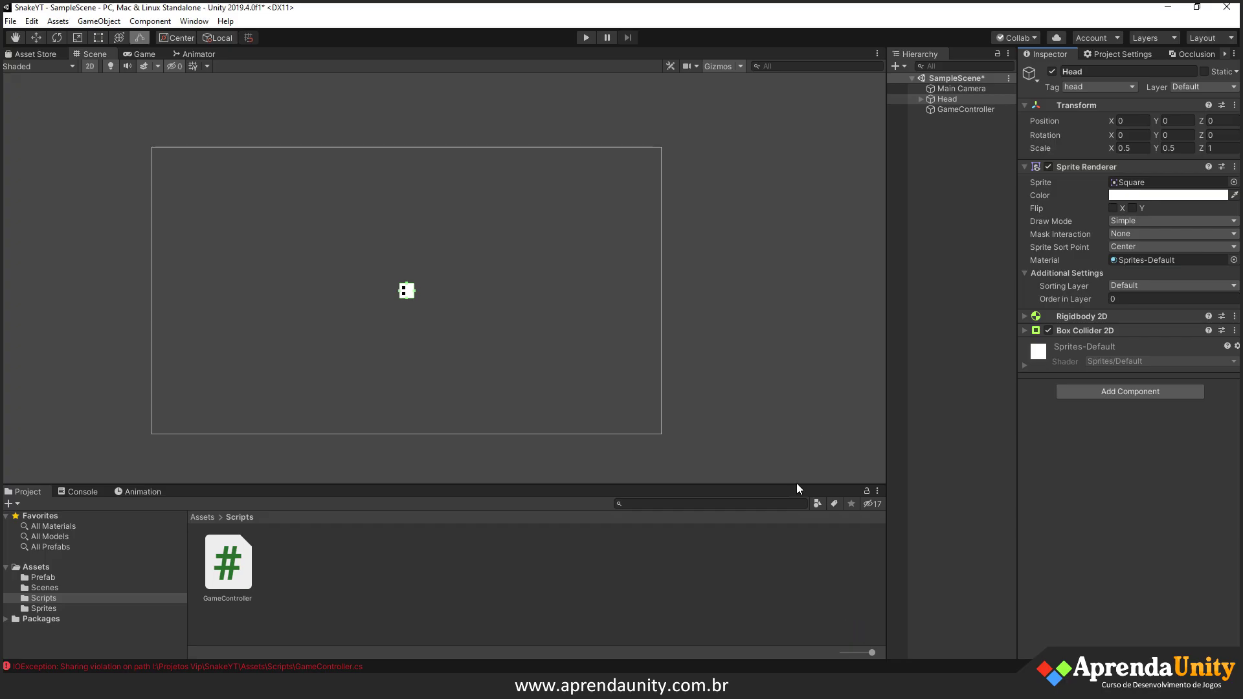
- Select GameController, play the game steering the head with arrow keys, then stop
click(977, 110)
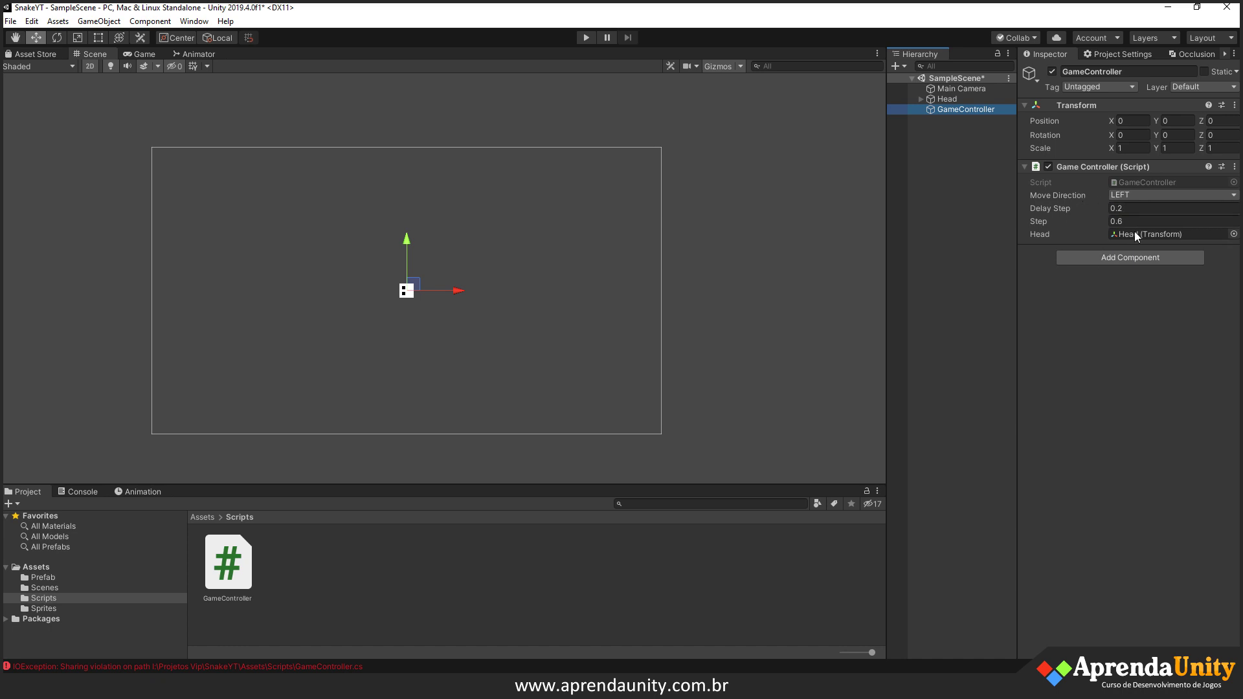
click(587, 38)
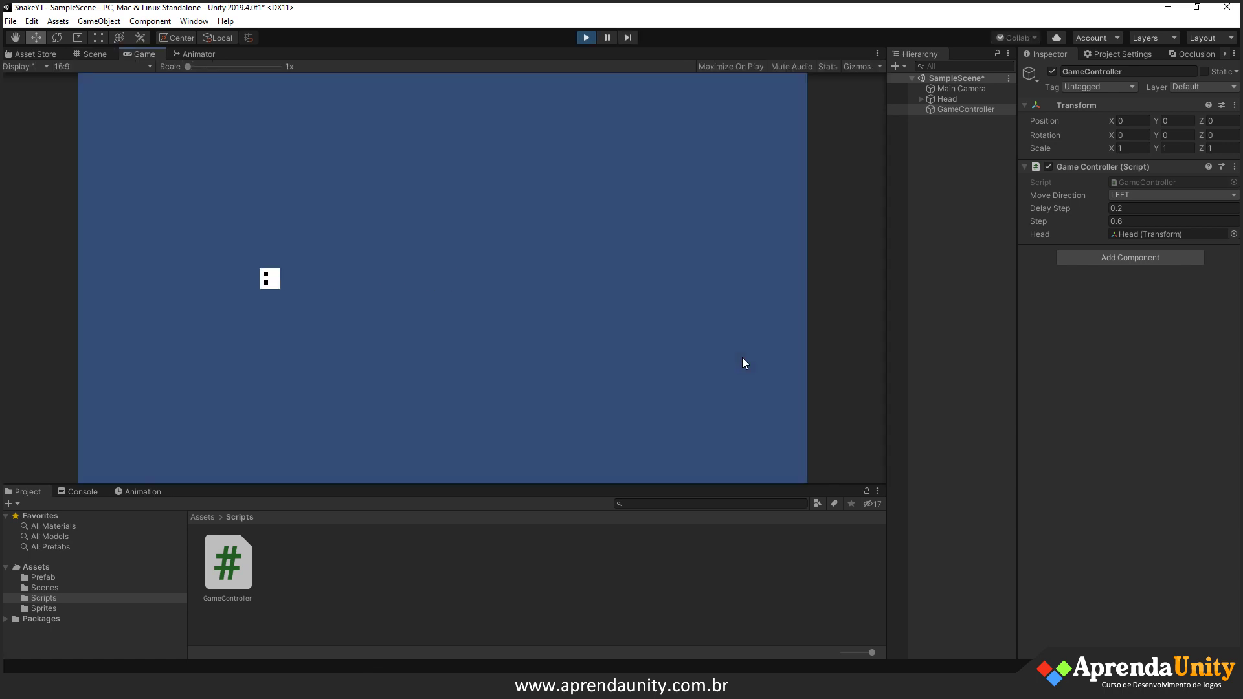
key(Up)
key(Right)
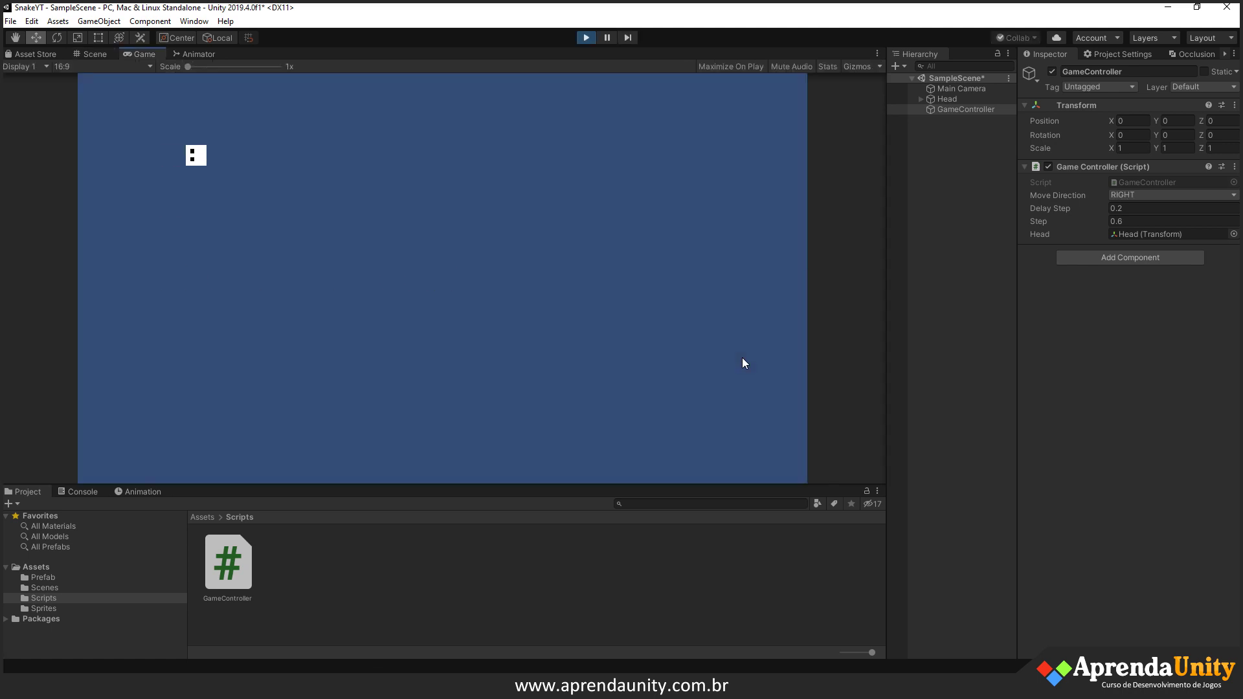
key(Down)
key(Right)
key(Up)
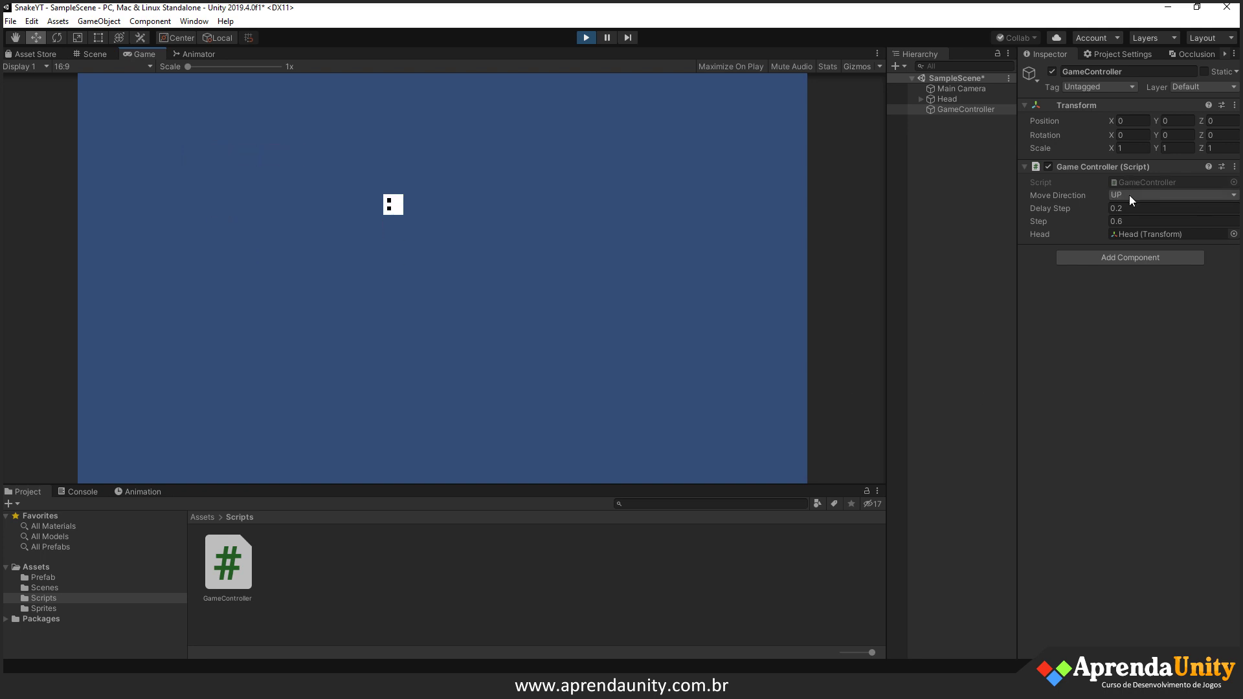
key(Down)
key(Left)
key(Down)
key(Right)
click(589, 37)
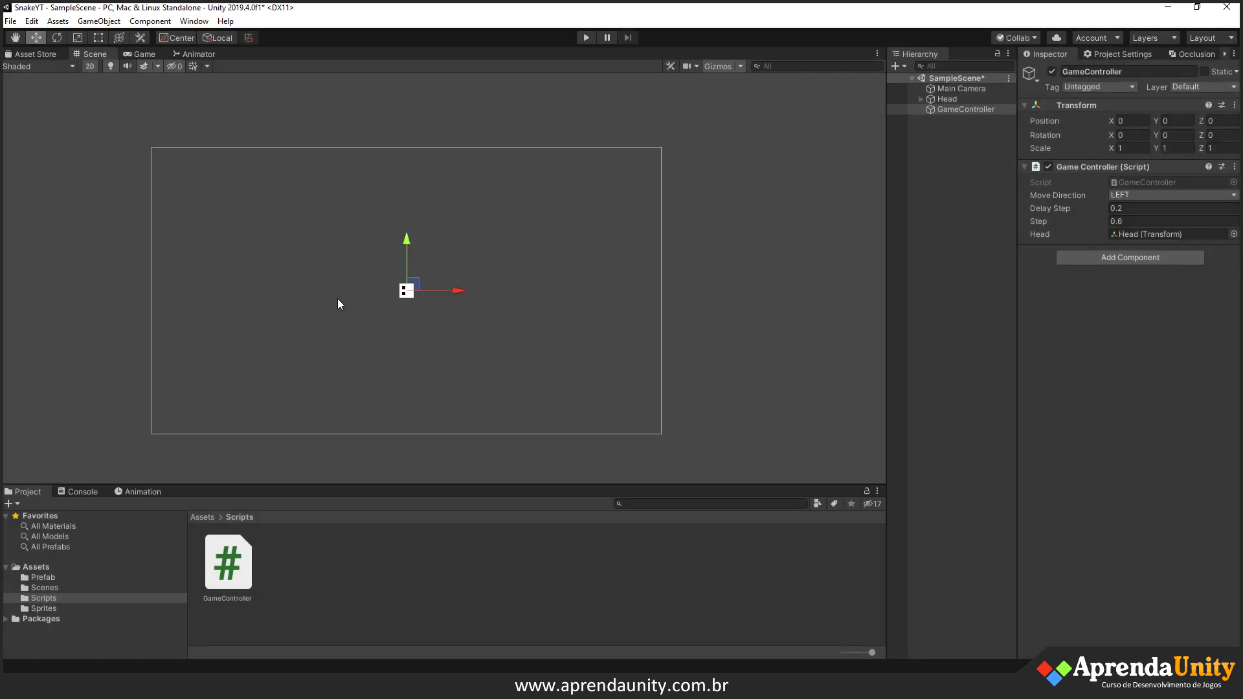
- Lower Delay Step to 0.1, test-play again, stop, and edit Delay Step once more
click(1126, 207)
text(0.)
click(585, 37)
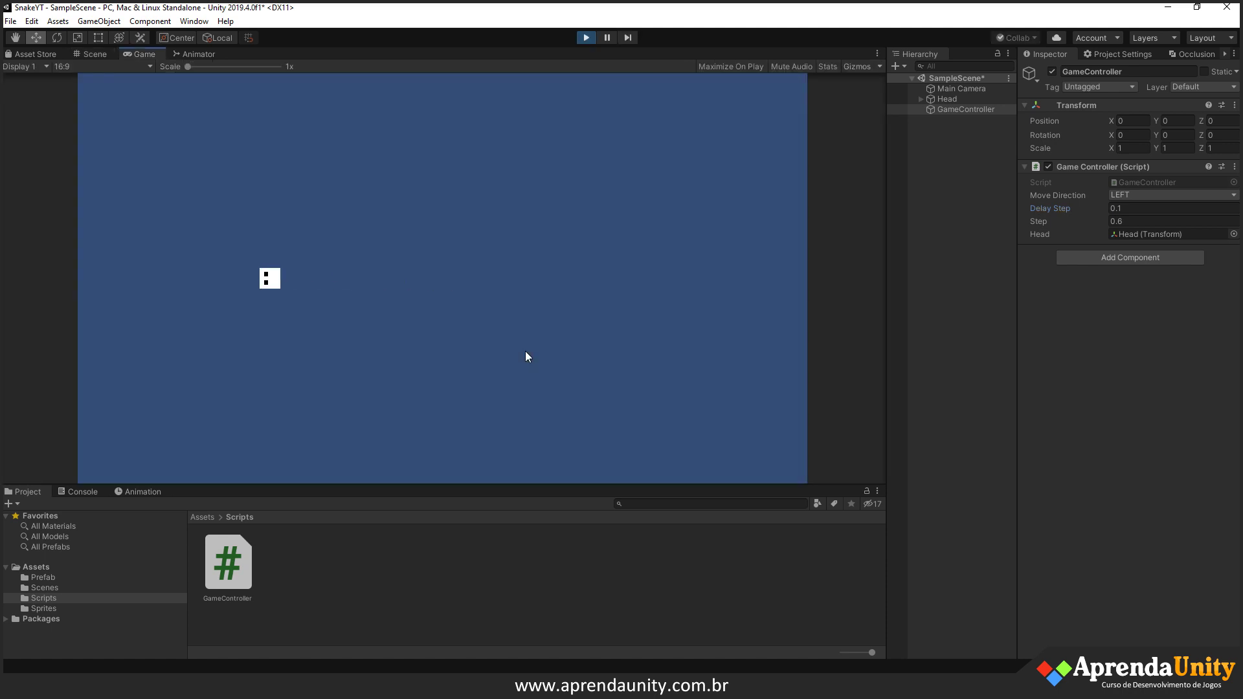
key(Up)
key(Right)
key(Down)
key(Right)
click(586, 37)
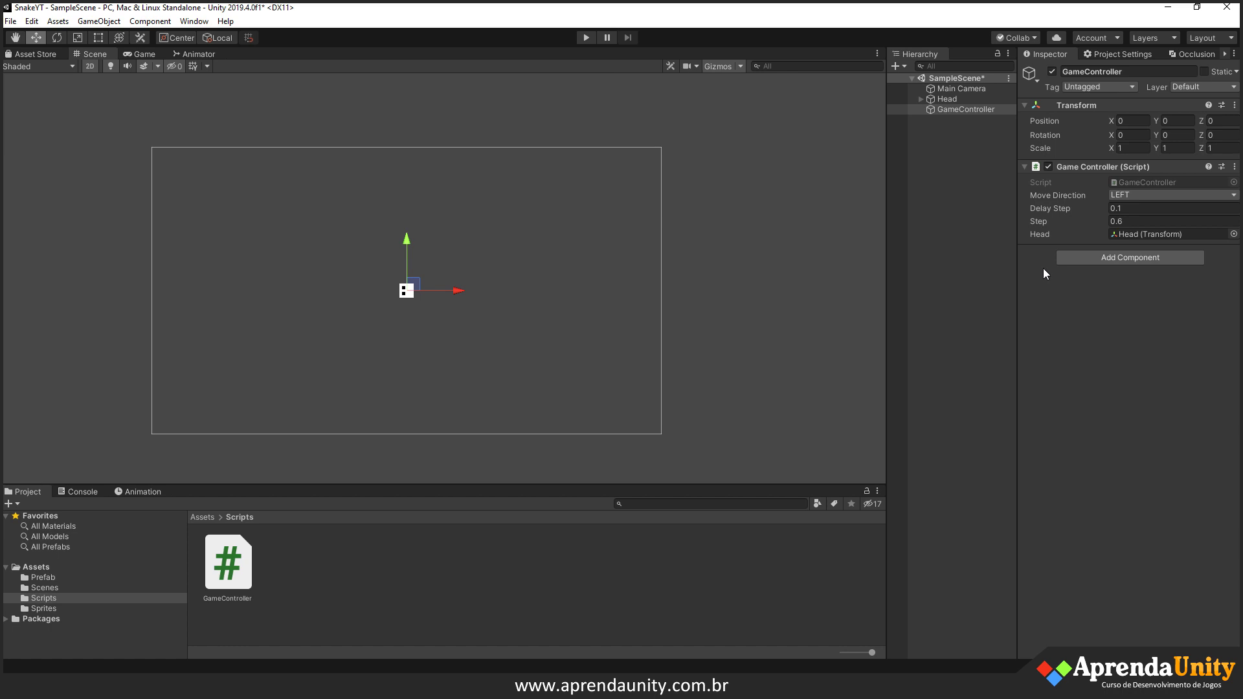
click(1138, 207)
- Playtest GameController with Delay Step 0.02 and Step 0.05, turning the snake up and right
text(0.02)
key(Tab)
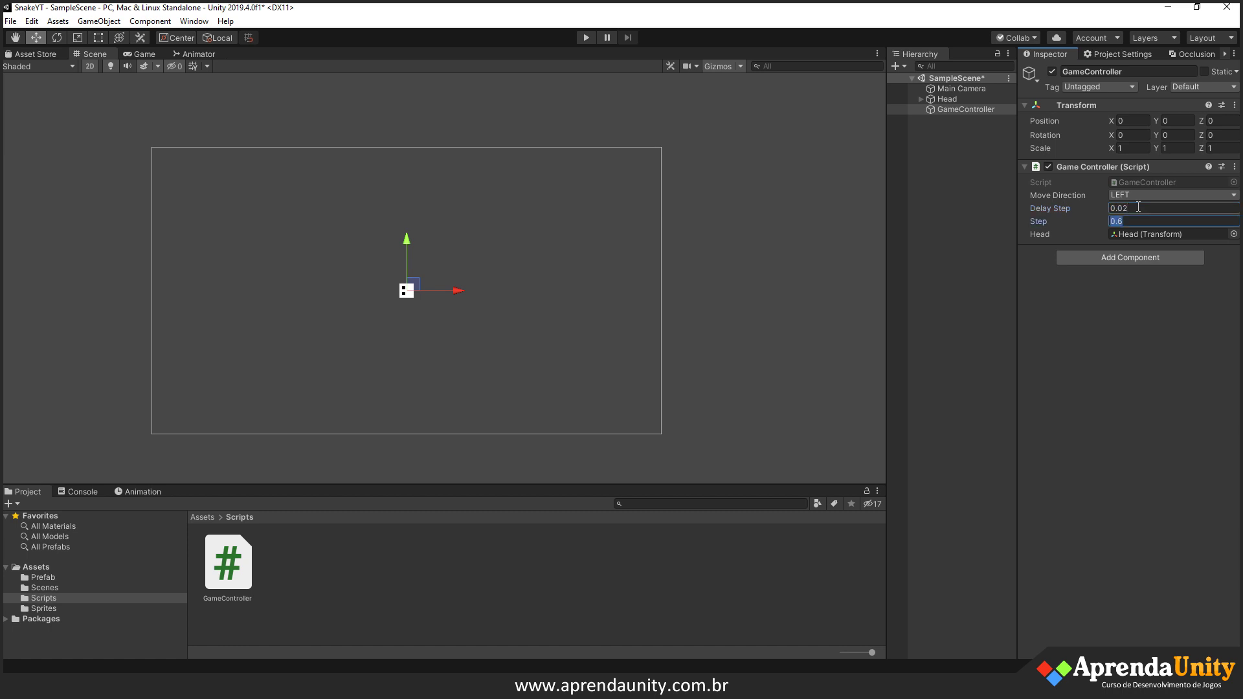
text(0.05)
click(586, 37)
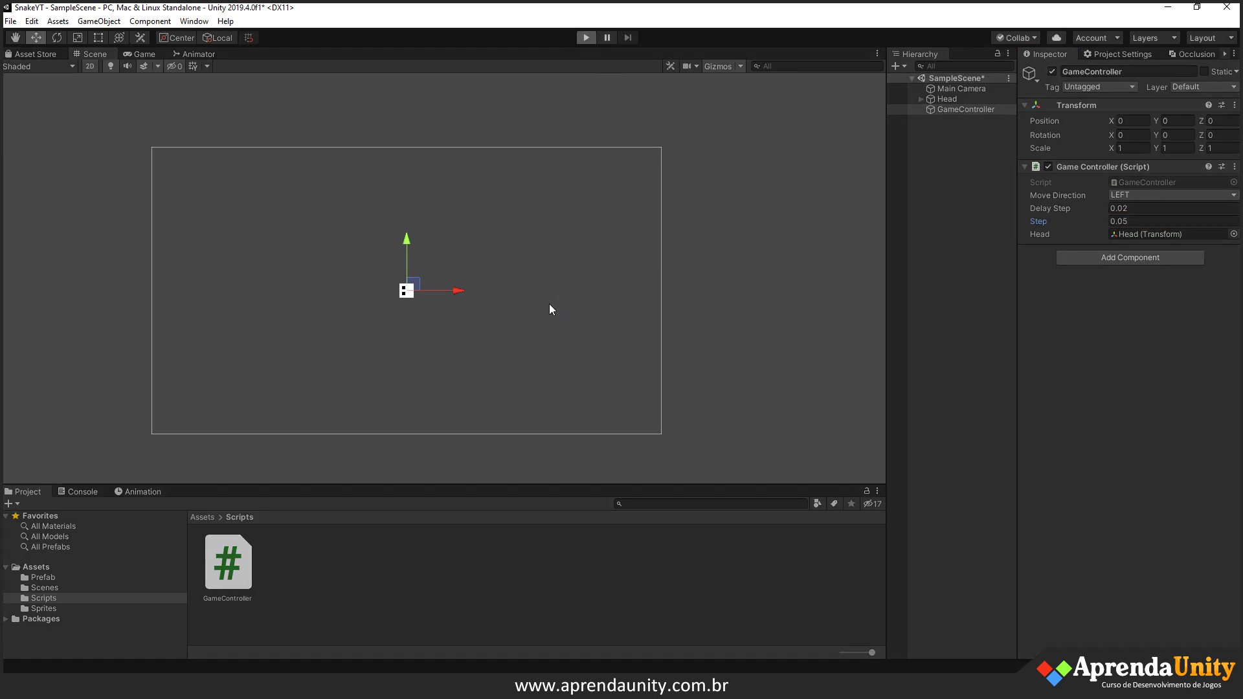
key(Up)
key(Right)
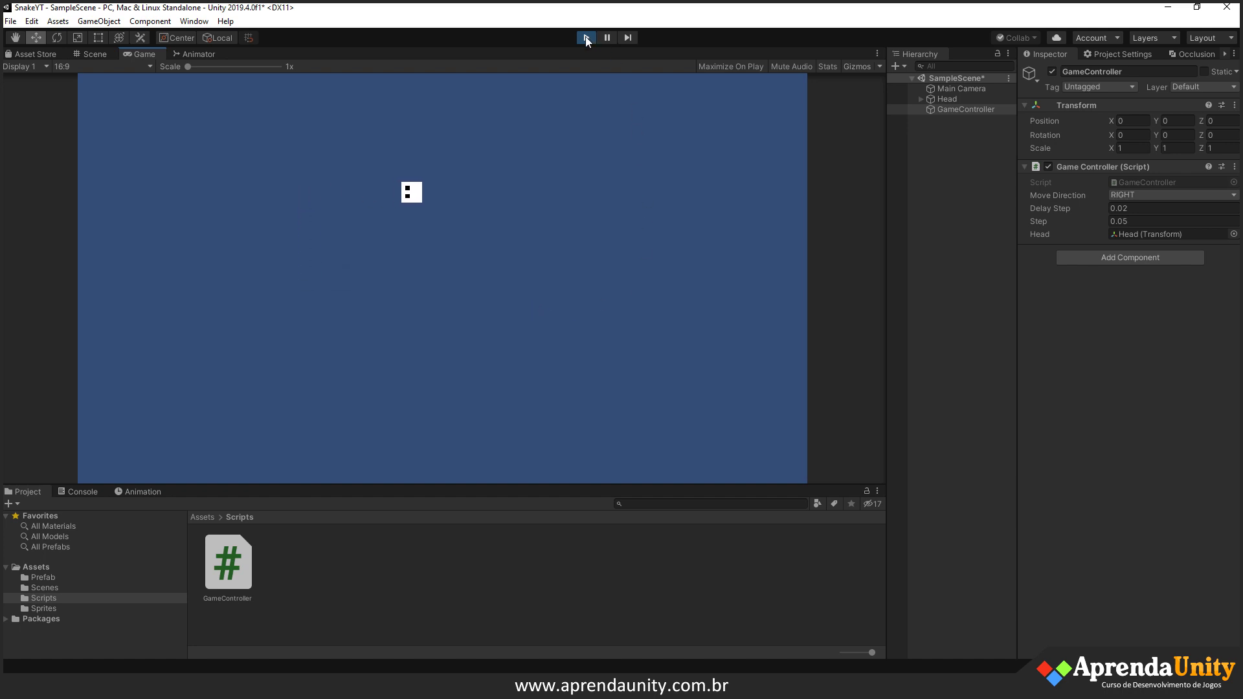
click(586, 37)
- Lower Delay Step to 0.01 and playtest again, steering the snake head around
click(1139, 221)
click(1129, 208)
text(0.01)
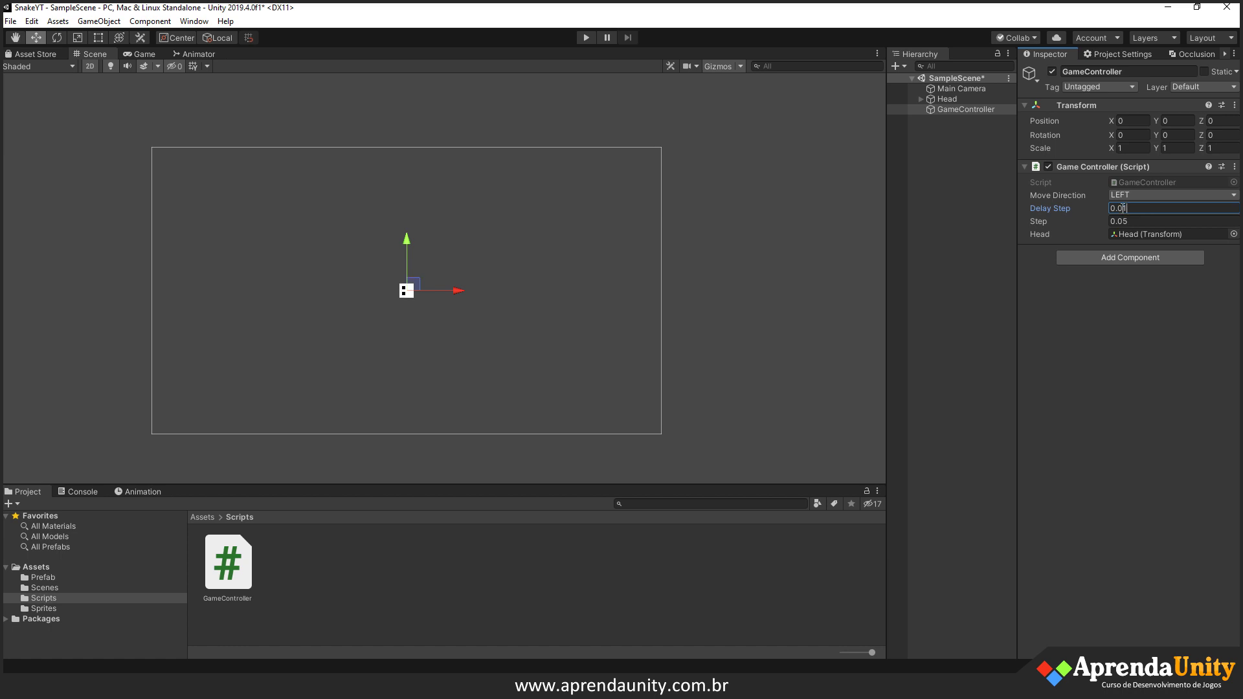
click(585, 38)
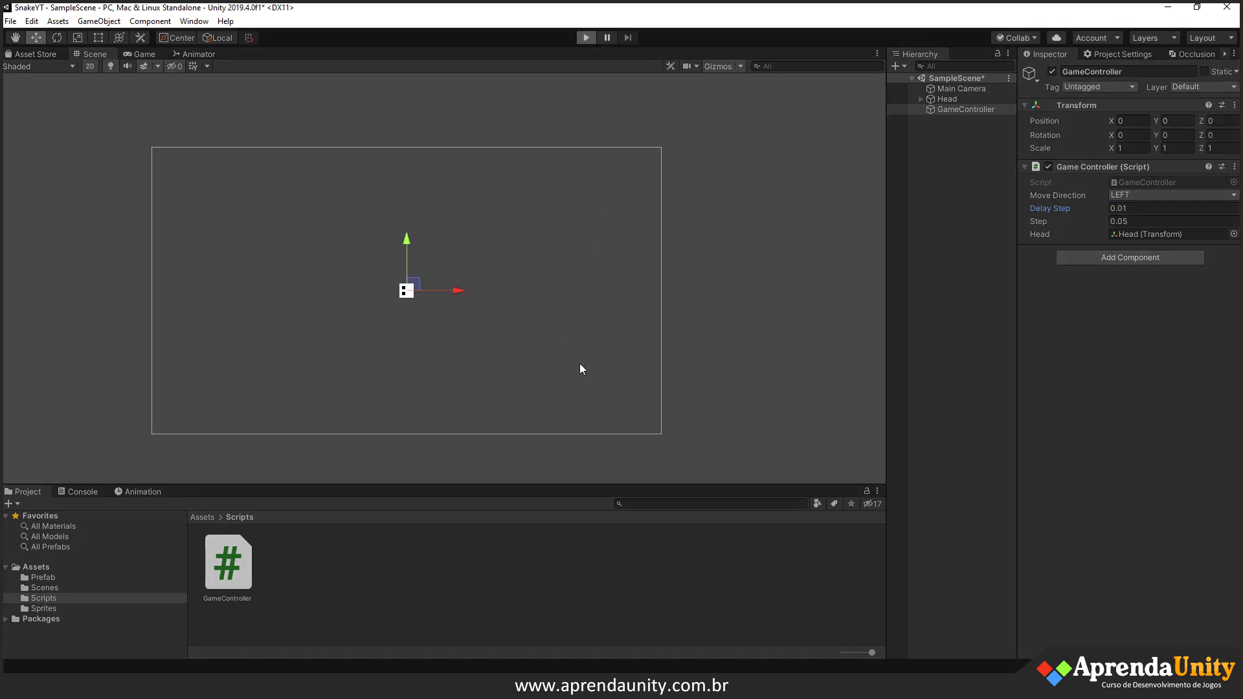
key(Up)
key(Right)
key(Down)
key(Right)
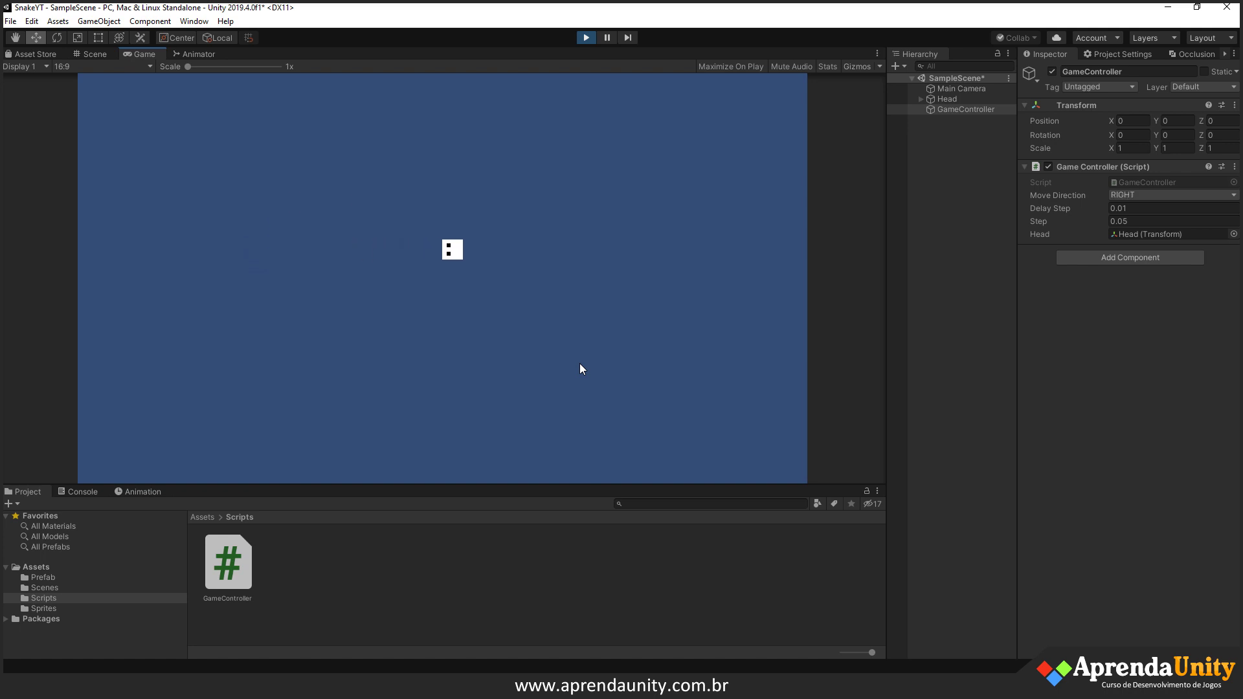
click(586, 38)
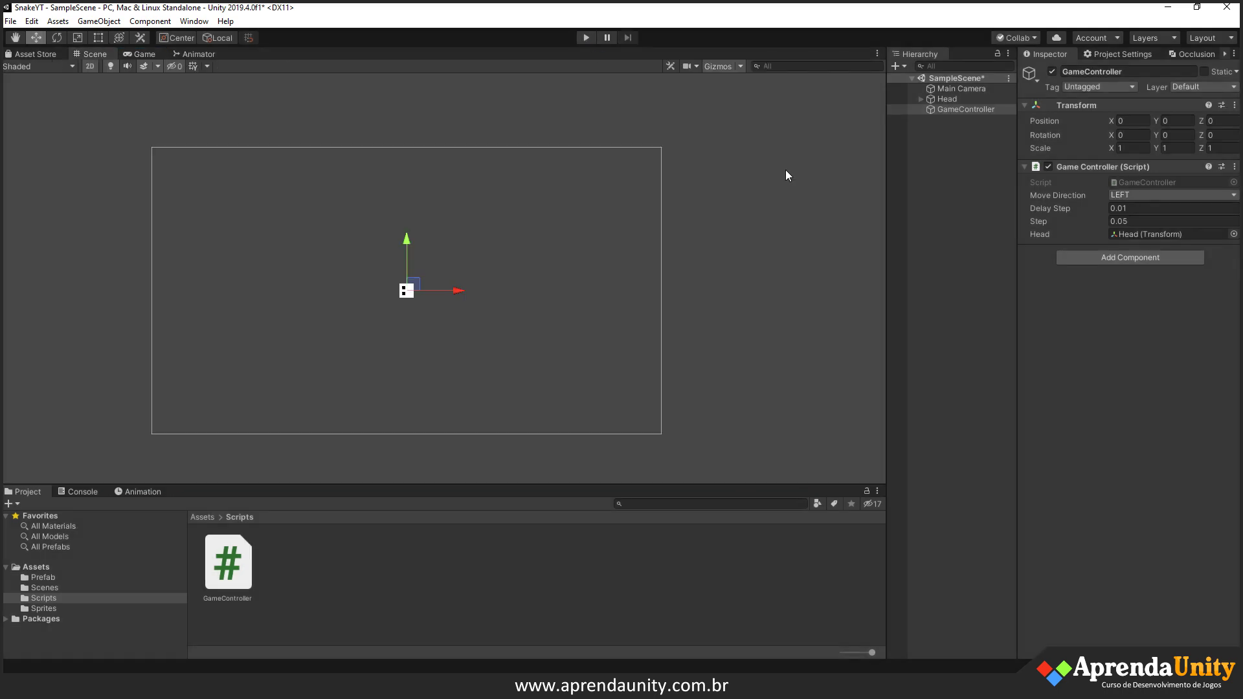
- Restore GameController's Delay Step to 0.15 and Step to 0.6
click(1148, 207)
text(0.)
text(15)
key(Tab)
text(0.6)
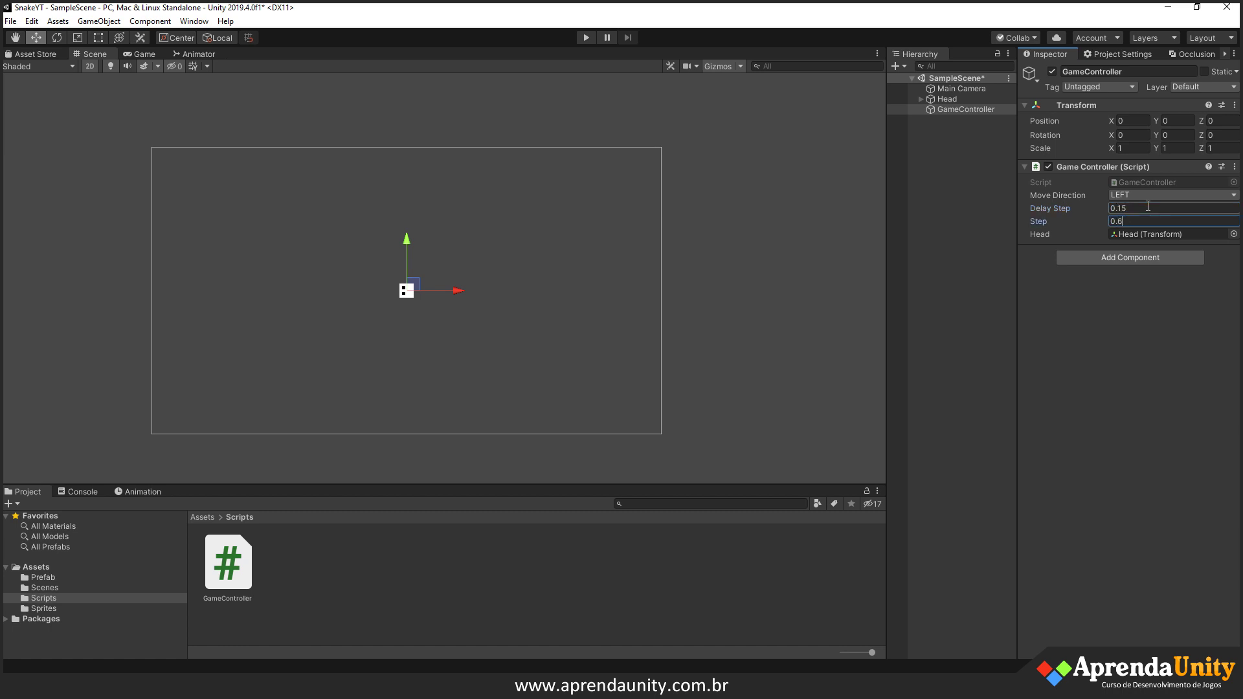
- Playtest the restored settings, steering the snake head in all directions, then stop play mode
click(589, 42)
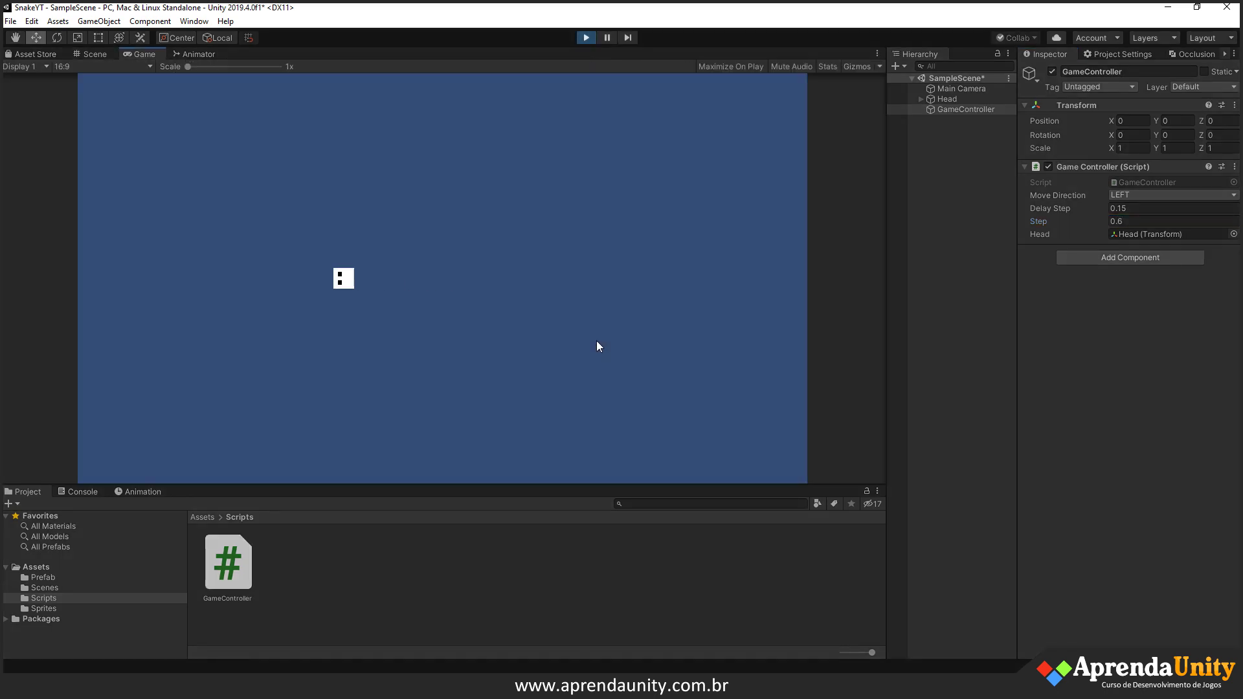
key(Up)
key(Right)
key(Down)
key(Right)
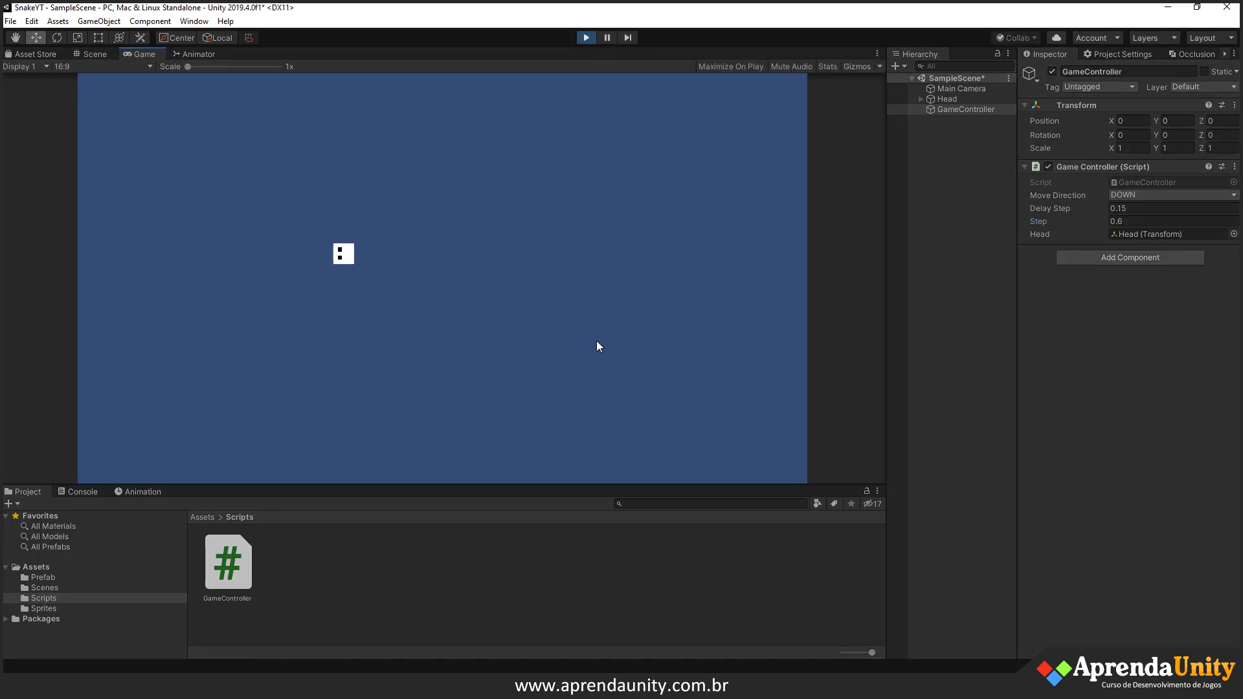
key(Down)
key(Right)
key(Down)
key(Left)
key(Up)
key(Left)
key(Up)
key(Down)
key(Up)
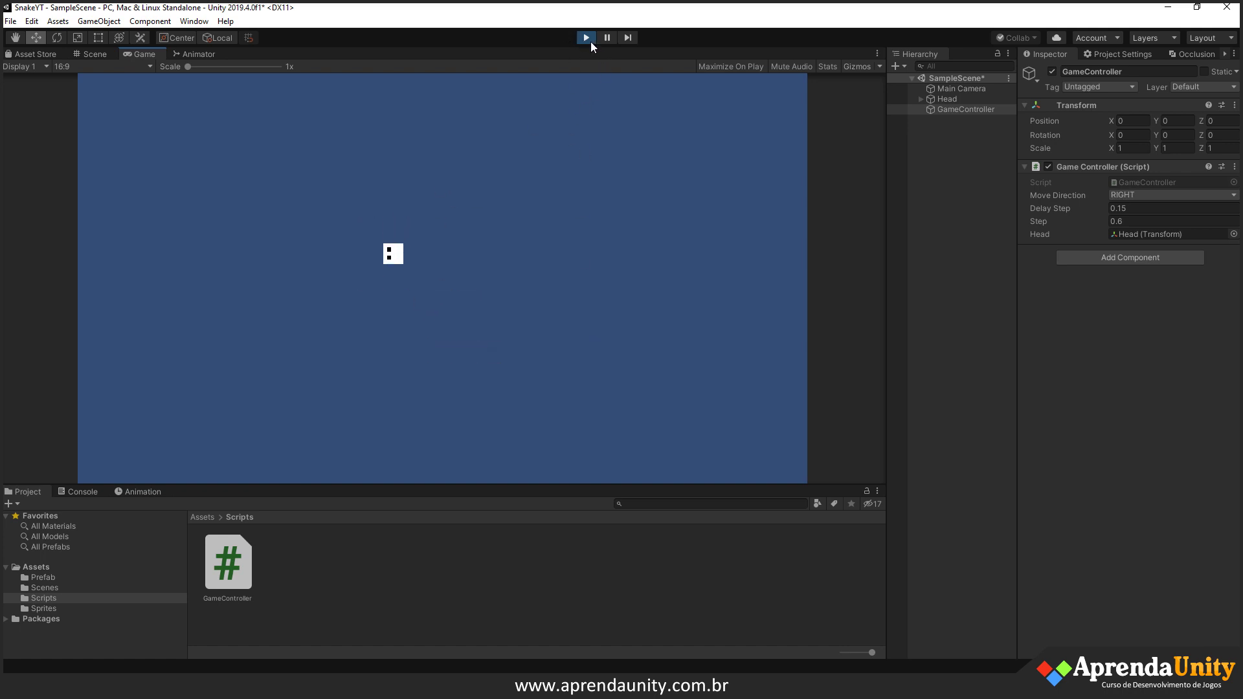
key(Left)
click(589, 40)
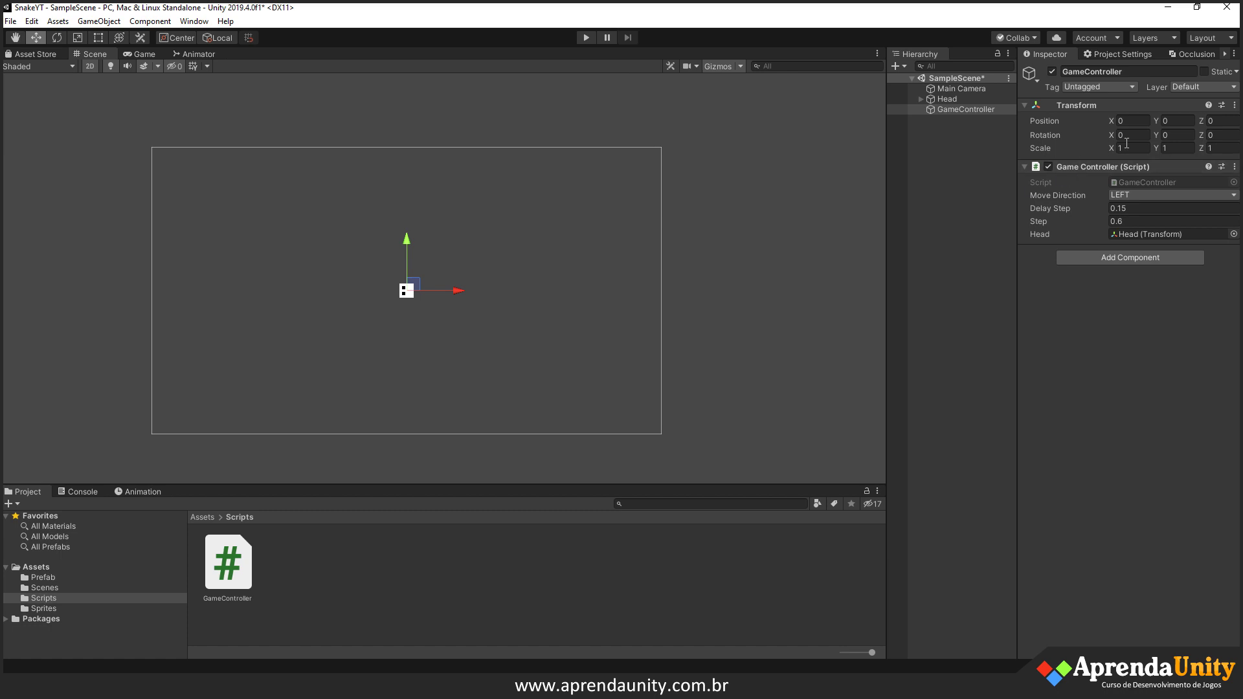
- Try tilting GameController's Z rotation, including -180, then cancel the edit
drag(1201, 135, 1205, 137)
click(1216, 135)
text(0)
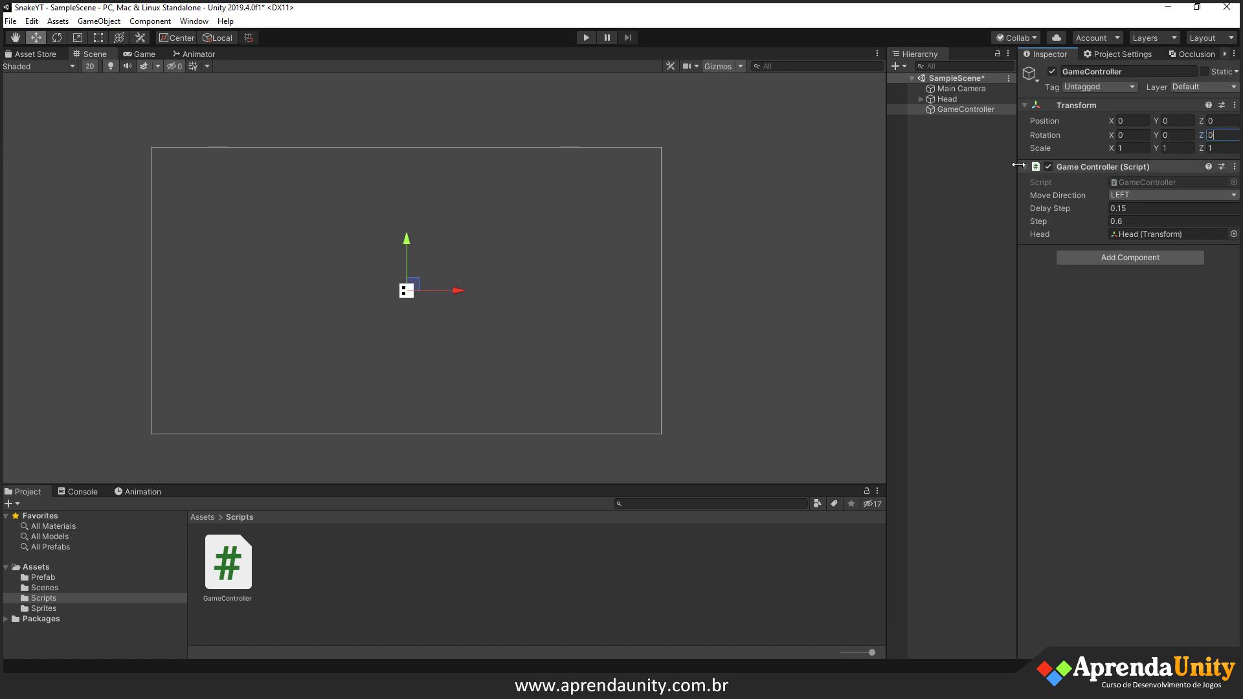
key(BackSpace)
text(-180)
key(Escape)
- Trial the Head's Z rotation at 180, 90 and -90, then reset it to 0
click(947, 99)
click(1228, 136)
text(-180)
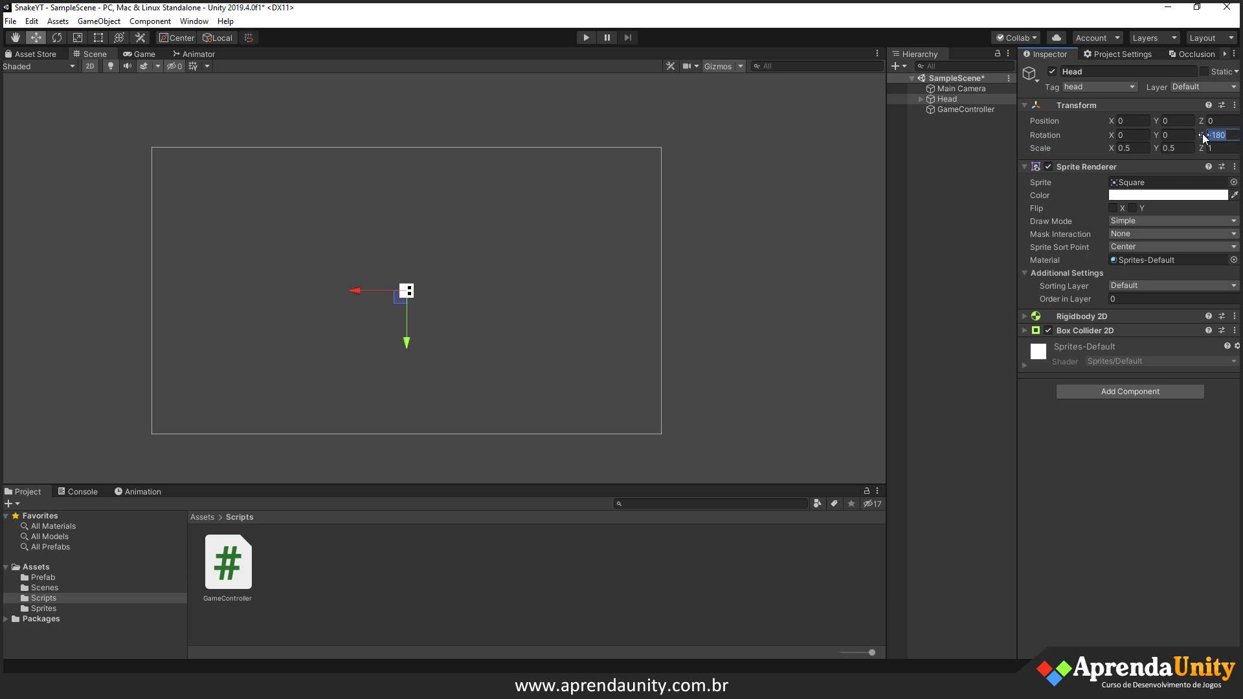
text(0)
text(90)
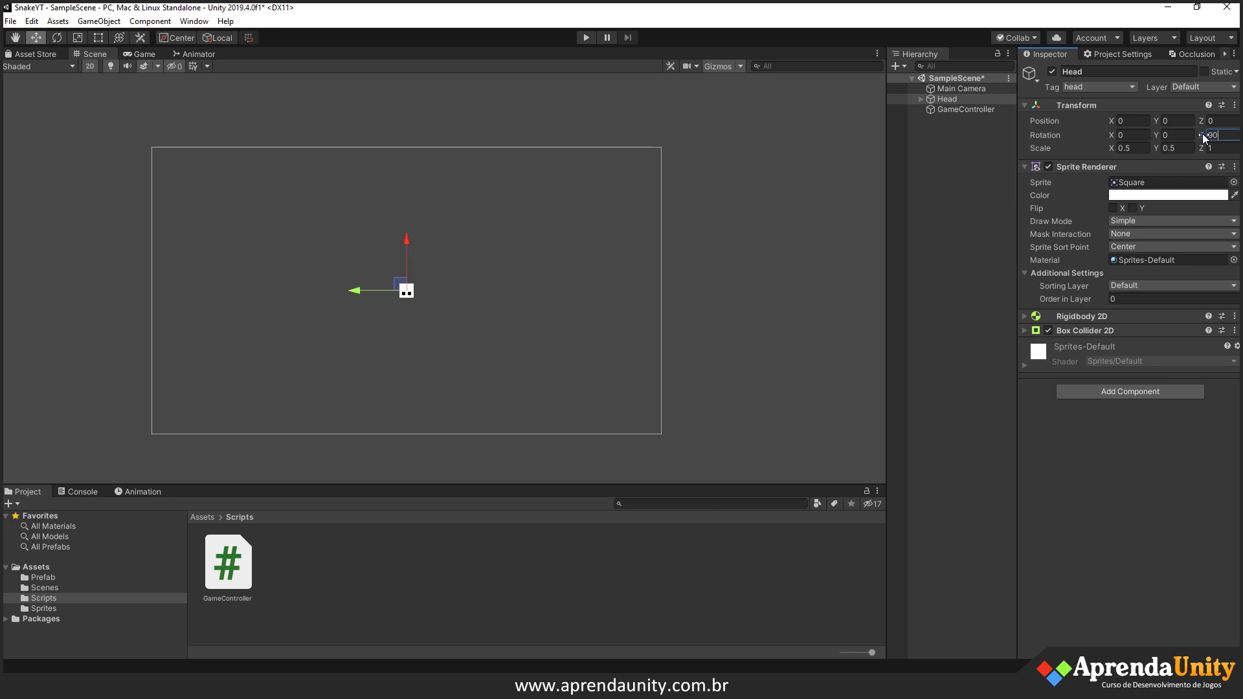
text(-90)
key(BackSpace)
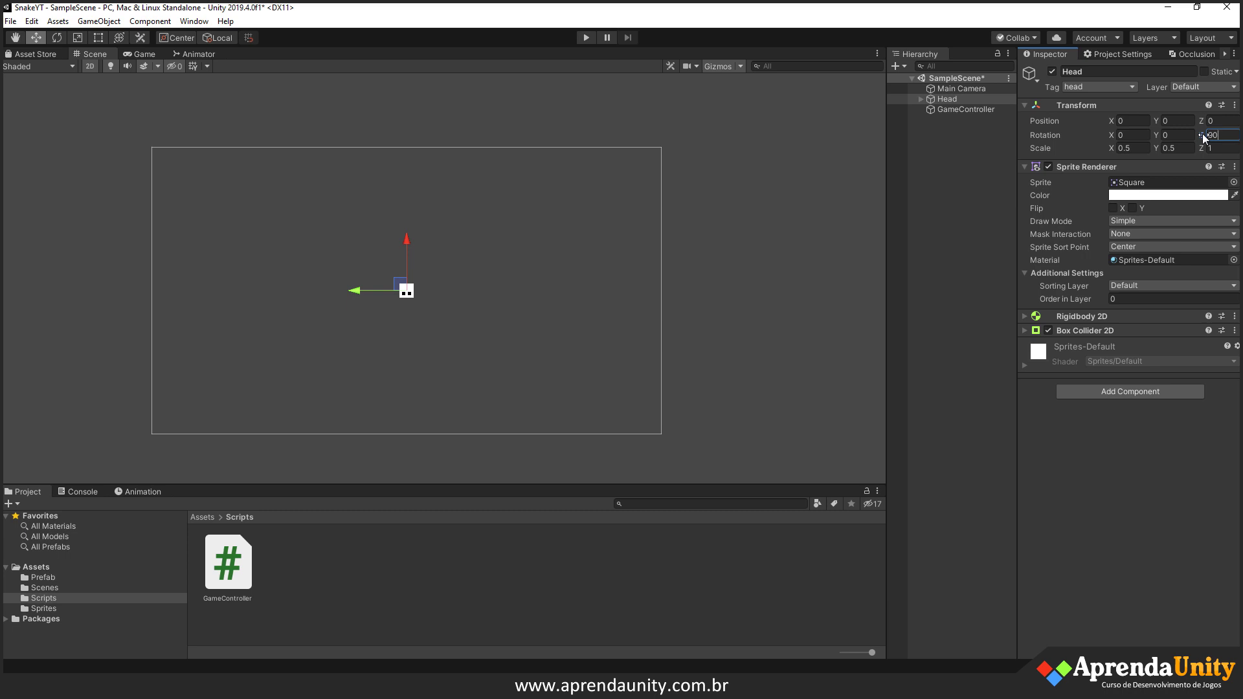
key(Delete)
click(914, 621)
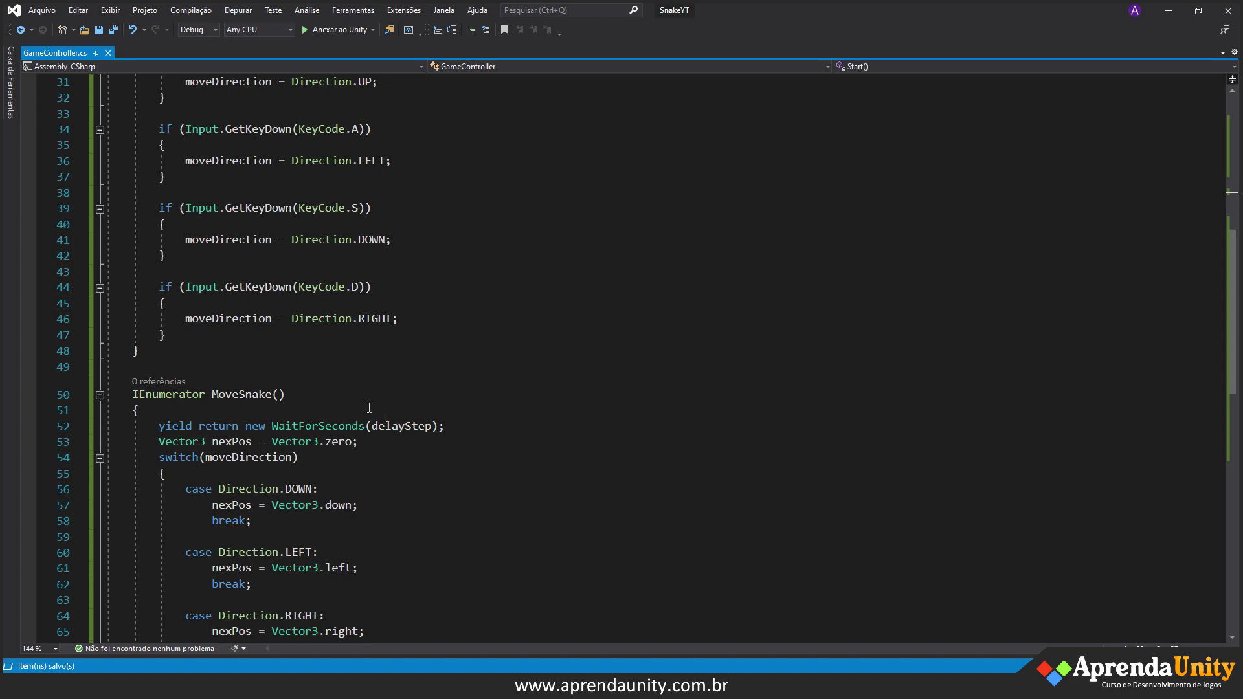
- Add Head.rotation = Quaternion.Euler(0, 0, 90); to the DOWN case of MoveSnake
scroll(385, 416, down, 4)
scroll(322, 357, down, 2)
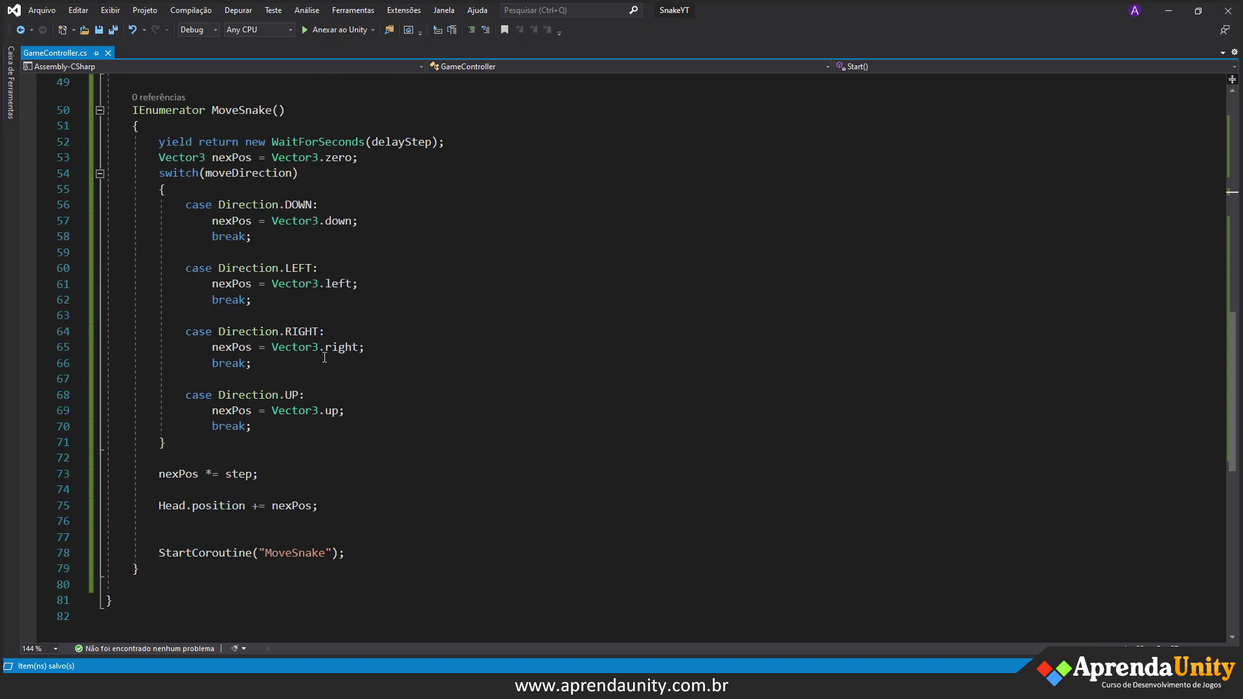
scroll(326, 227, up, 2)
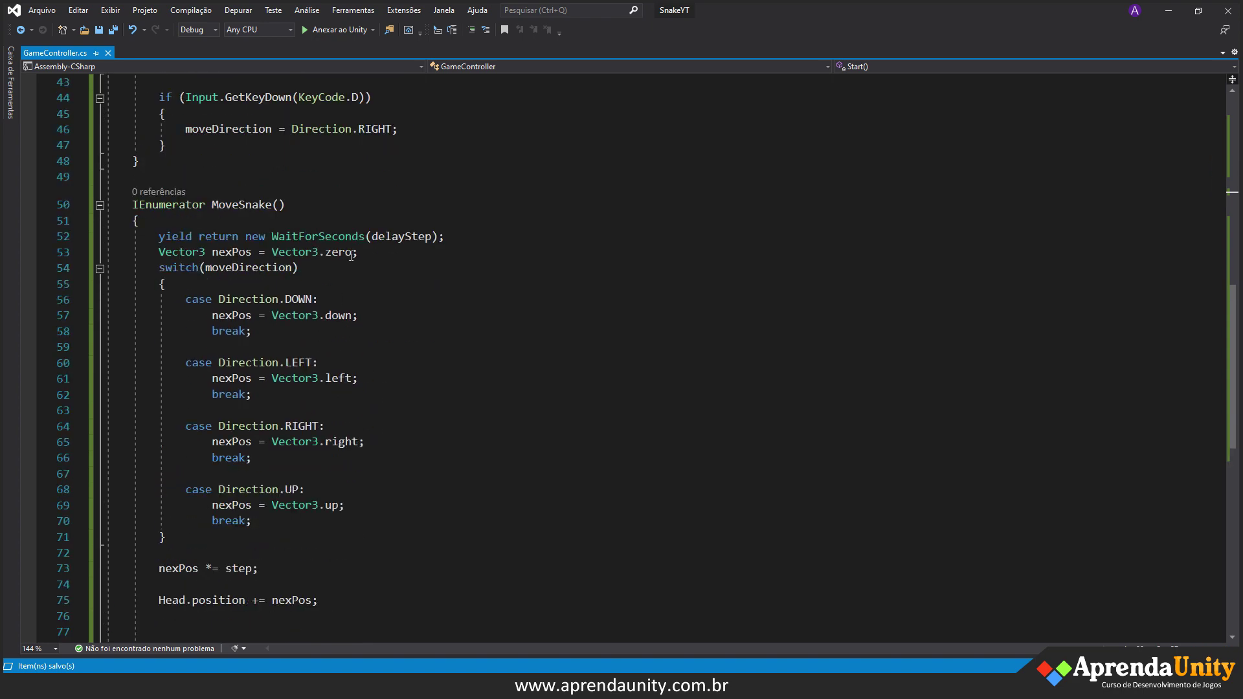
click(366, 316)
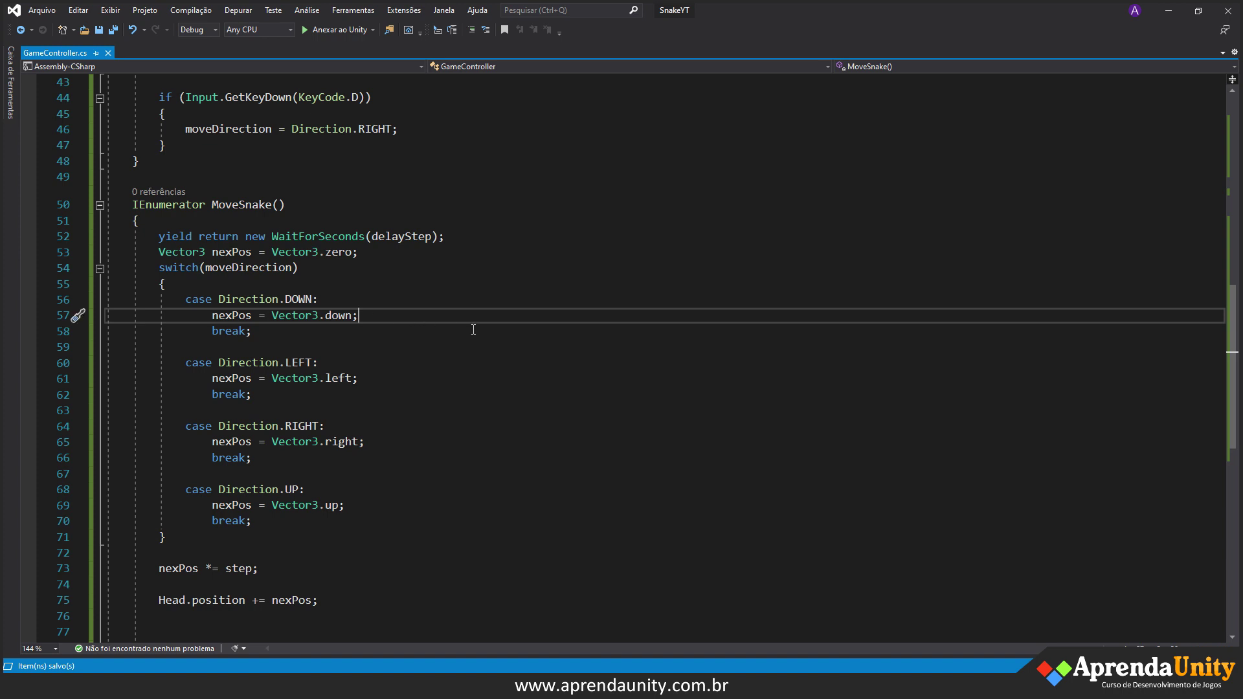
key(Return)
text(Head.ro)
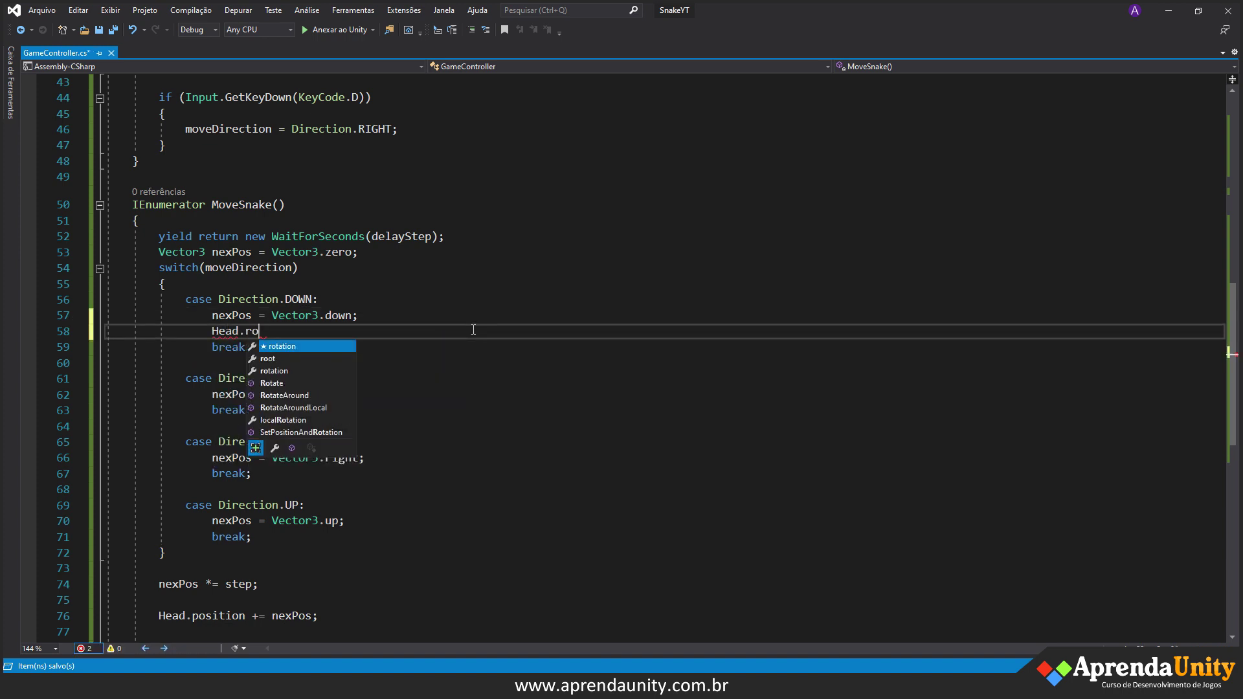
key(Tab)
text(= Q)
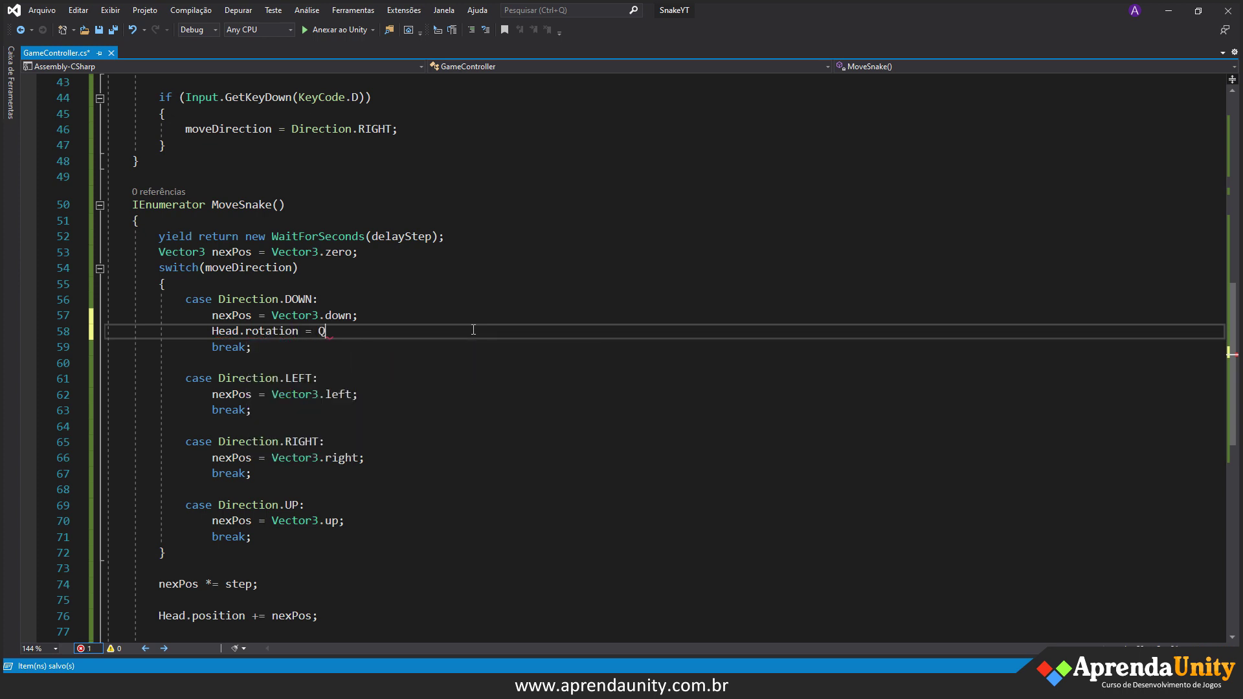
text(ue)
key(BackSpace)
text(a)
key(Tab)
text(.e)
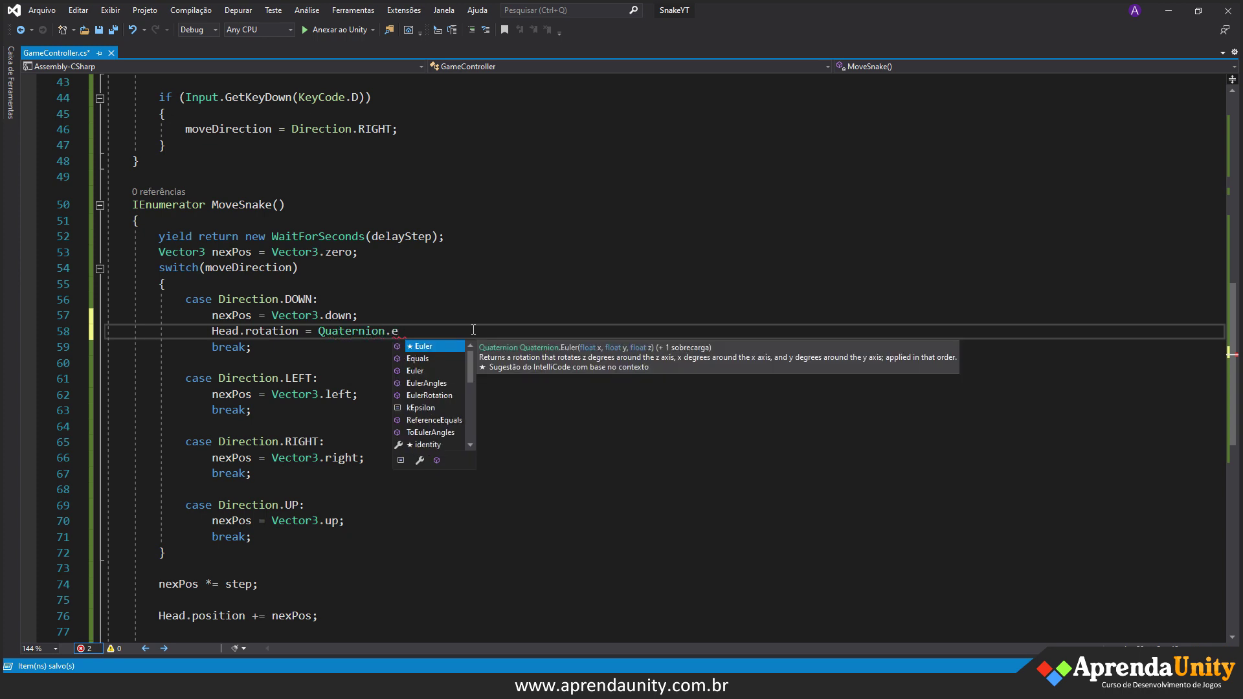
key(Tab)
text(()
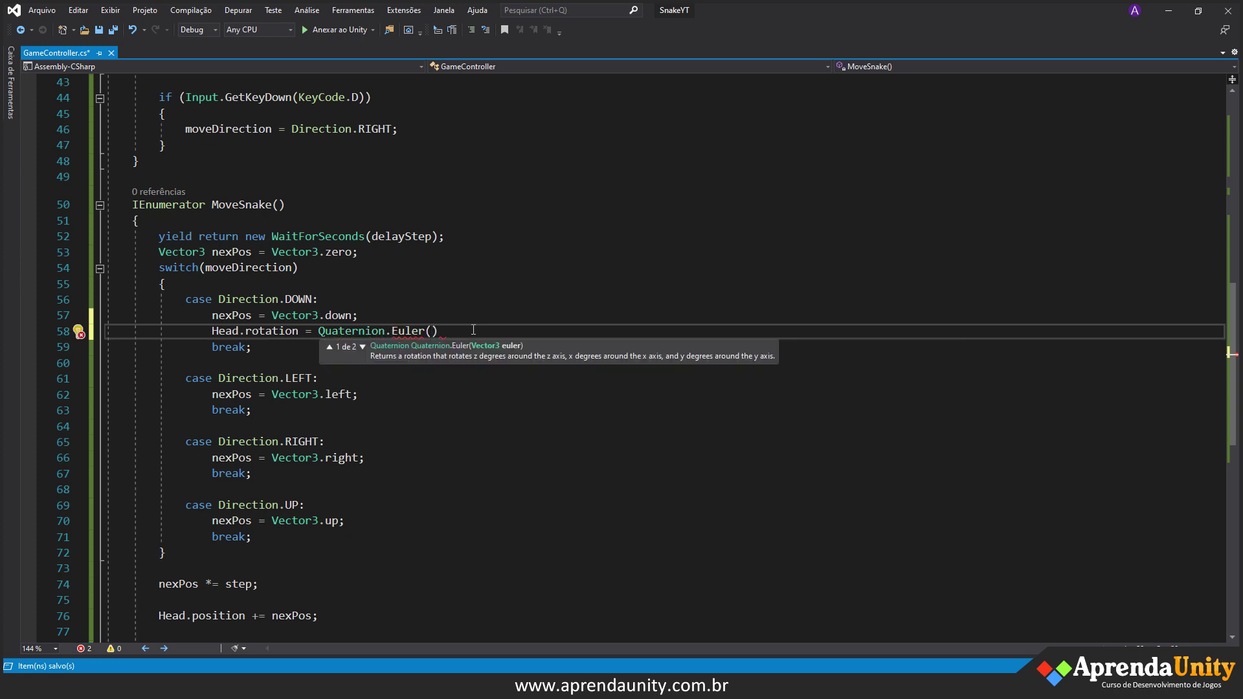
text(0,0)
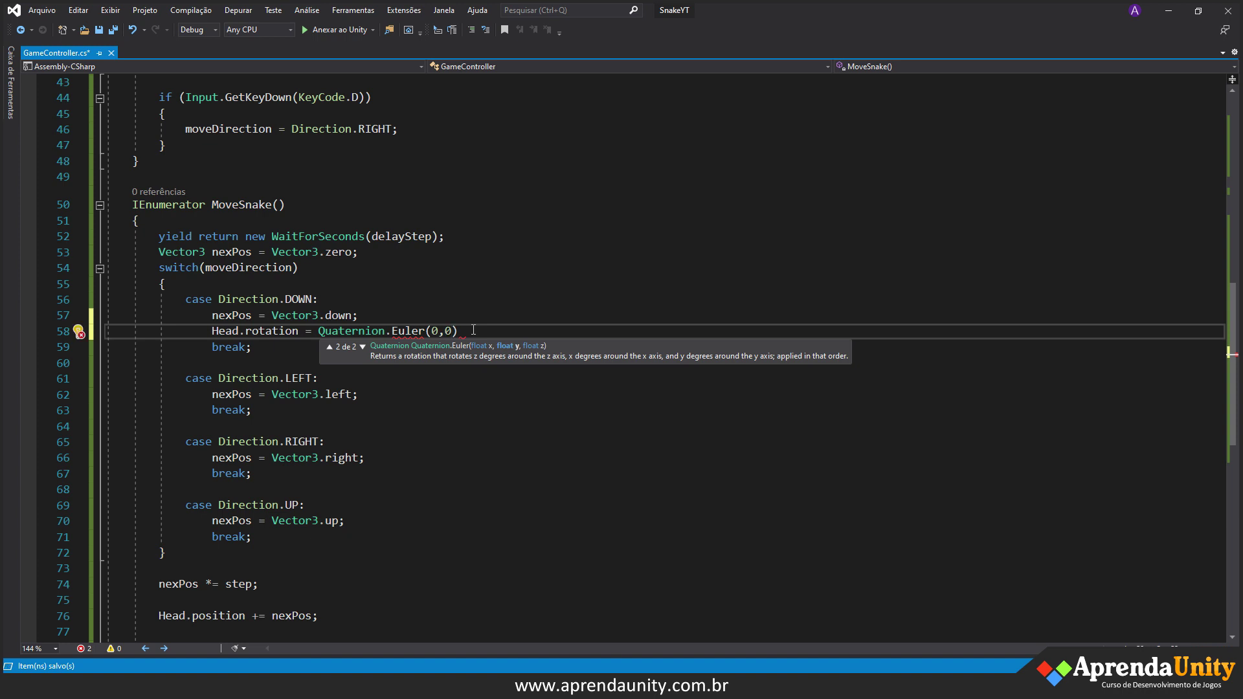
text(,-)
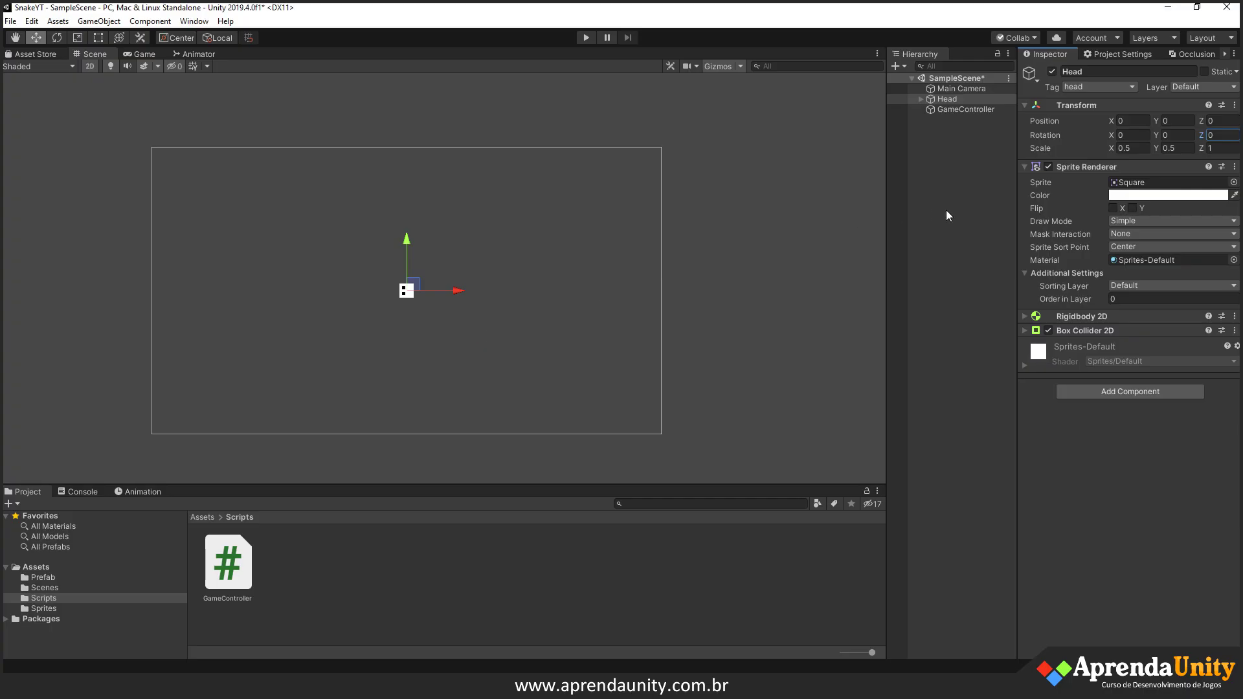
click(1220, 135)
text(90)
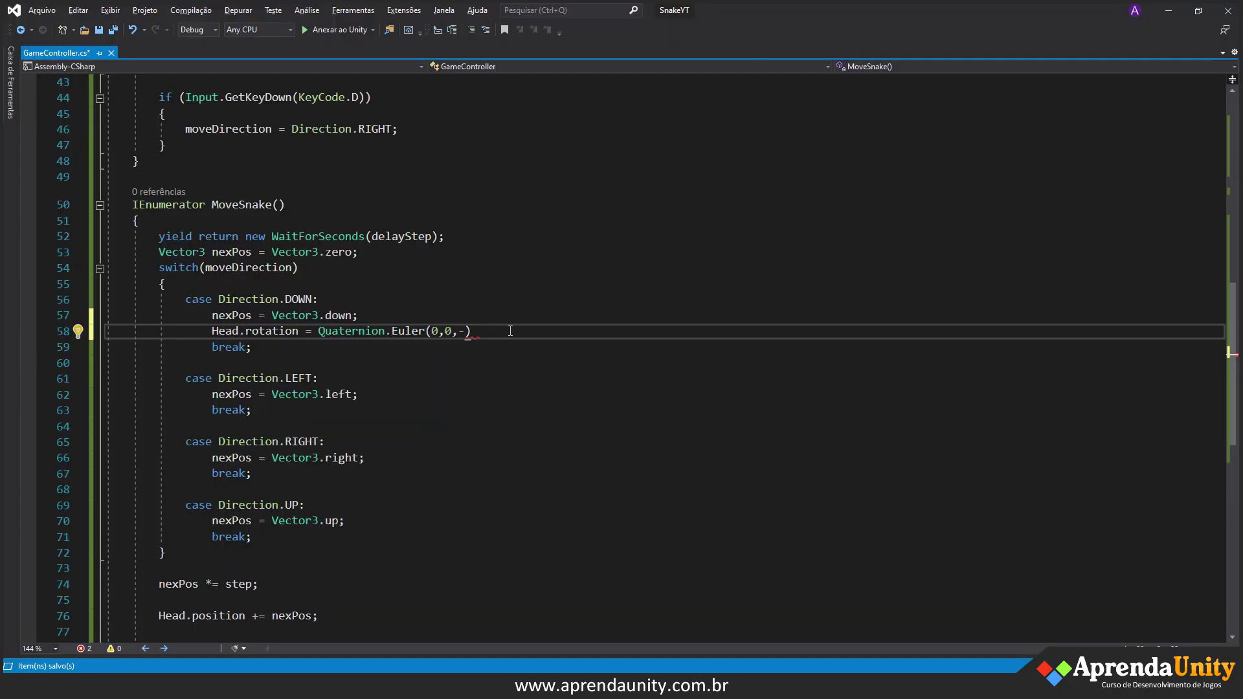
key(BackSpace)
text(90)
key(End)
text(;)
- Copy the rotation line into the LEFT case with a Z angle of 0
key(shift+Home)
key(ctrl+c)
key(Down)
key(Down)
key(Down)
key(Down)
key(End)
key(Return)
key(ctrl+v)
key(Left)
key(Left)
key(BackSpace)
key(BackSpace)
text(0)
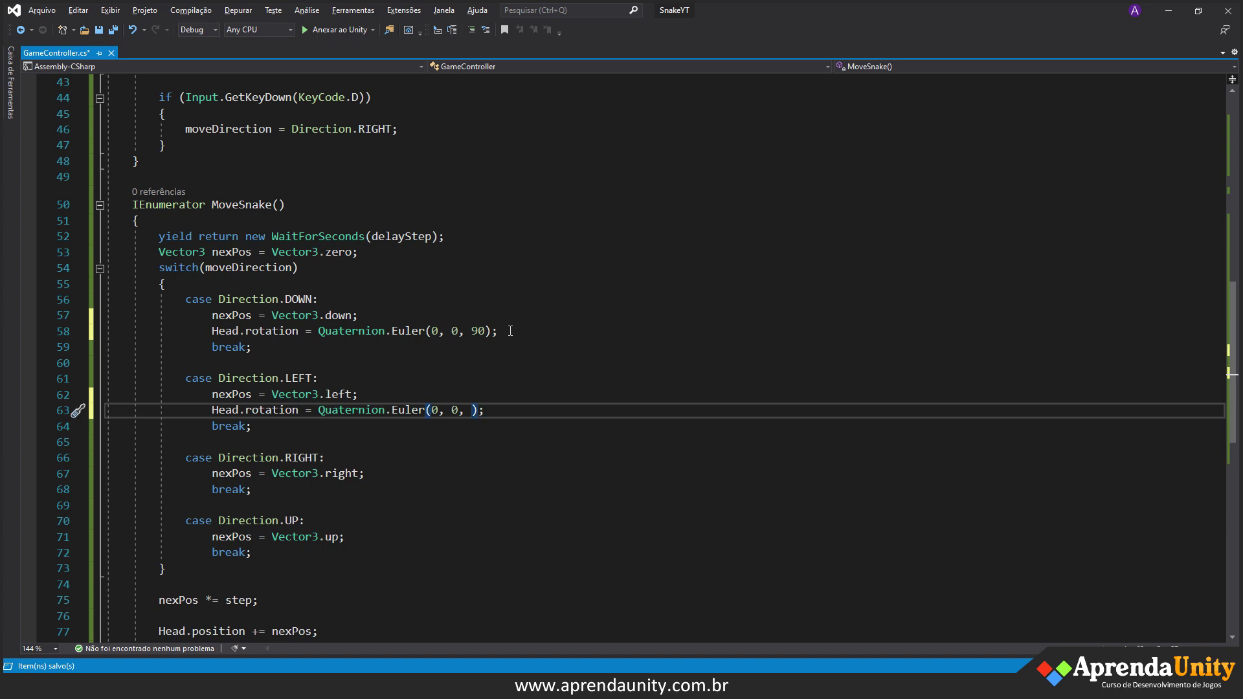
- Paste the rotation line into the RIGHT case with a Z angle of 180
key(Down)
key(Down)
- Paste the rotation line into the UP case as -90 and save the script
key(Down)
key(Down)
key(Return)
key(ctrl+v)
key(Left)
key(Left)
key(shift+Left)
key(shift+Left)
text(180)
key(Down)
key(Down)
key(Down)
key(Down)
key(Return)
key(ctrl+v)
key(Left)
key(Left)
key(Left)
text(-)
key(ctrl+s)
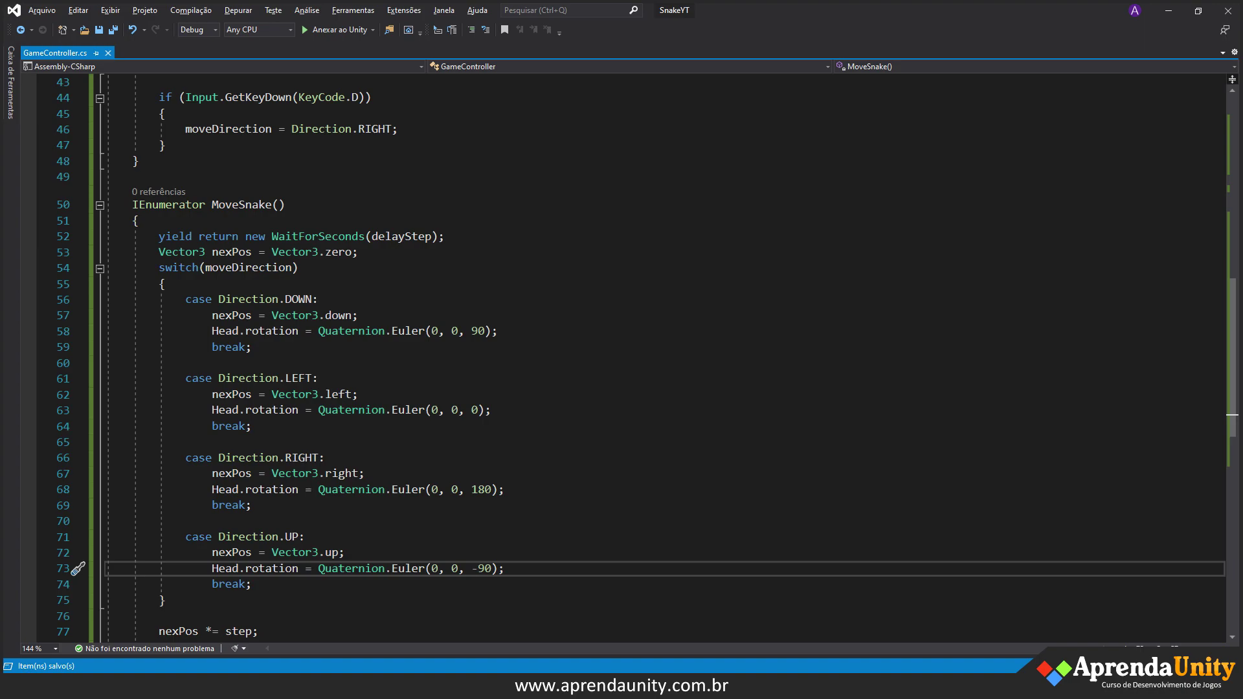
click(849, 604)
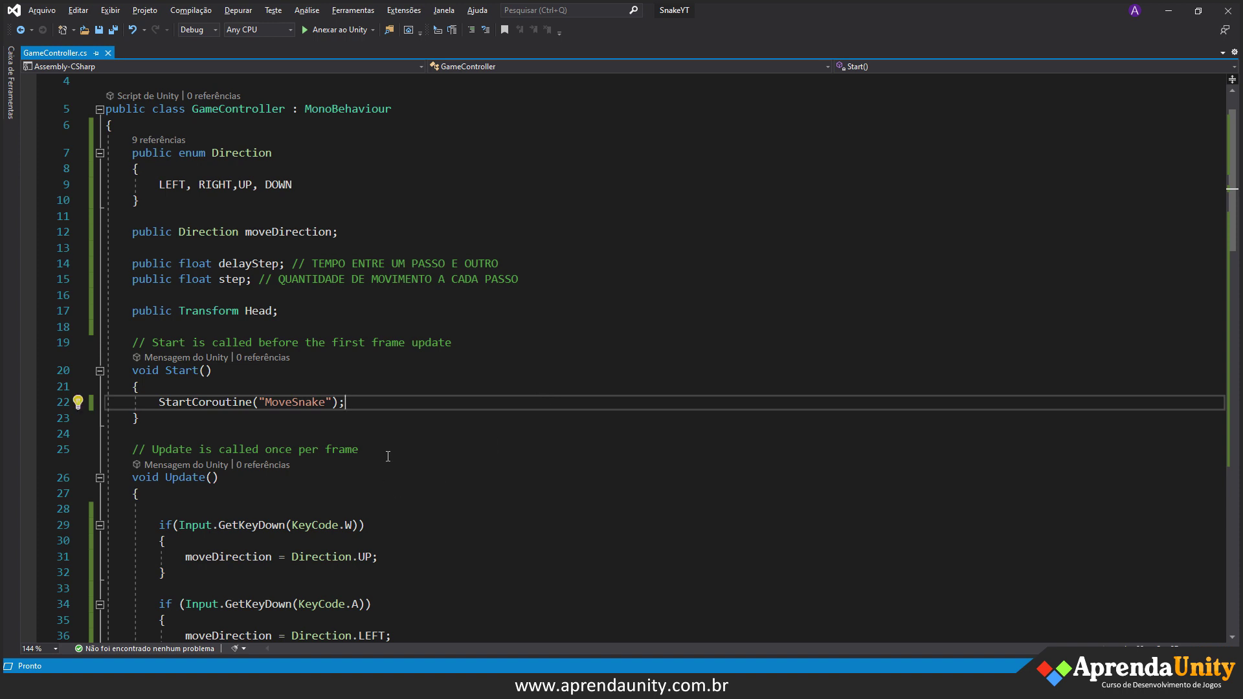
- Declare public List<Transform> Tail; below the Head field and save
click(454, 459)
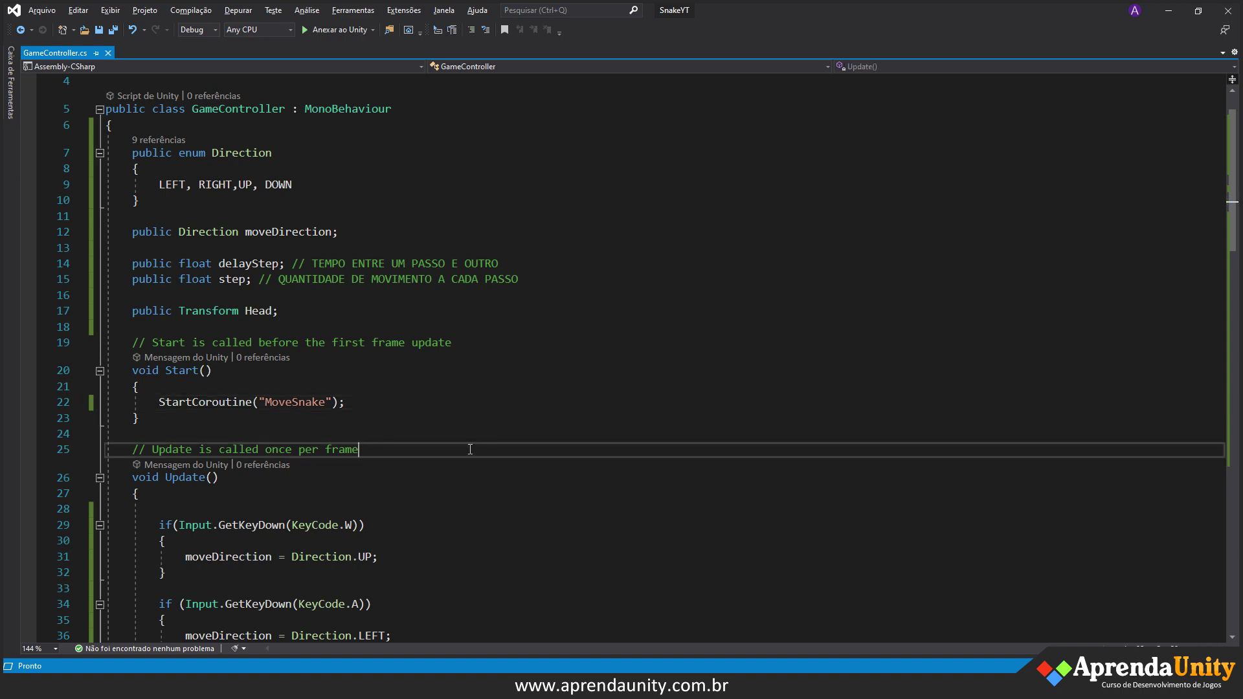
click(293, 313)
key(Return)
key(Return)
text(publ)
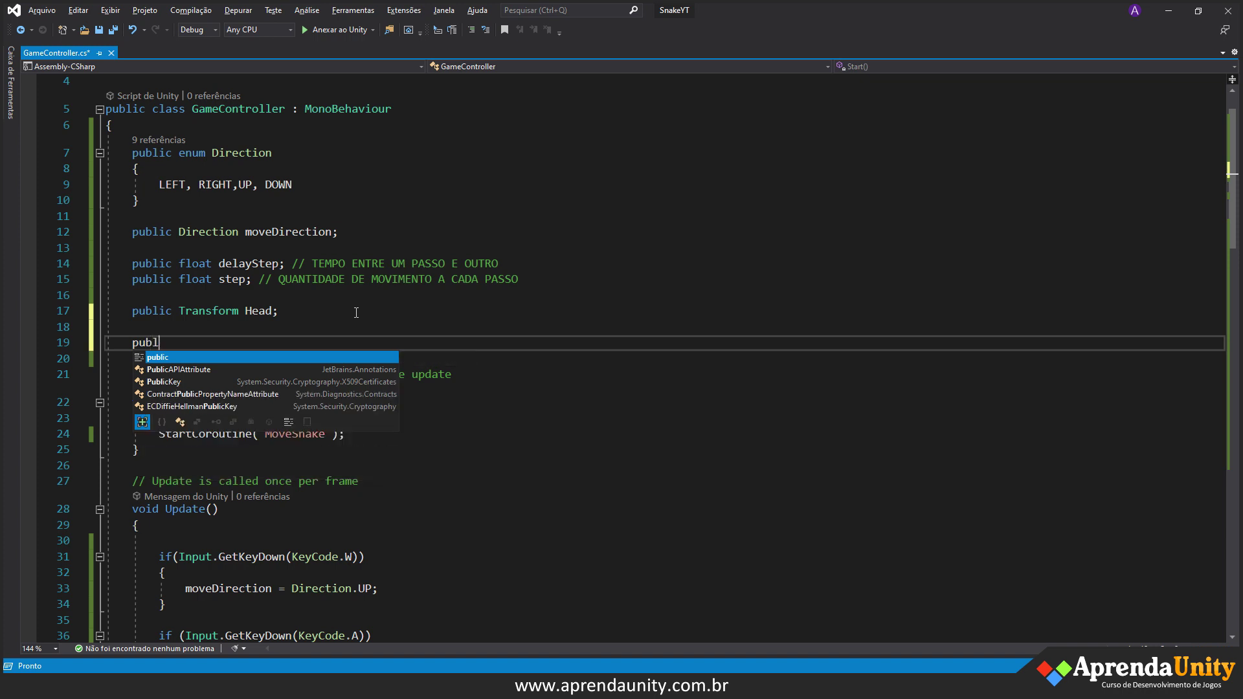
key(space)
text(List<Tra)
key(Down)
key(Down)
key(Tab)
text(>)
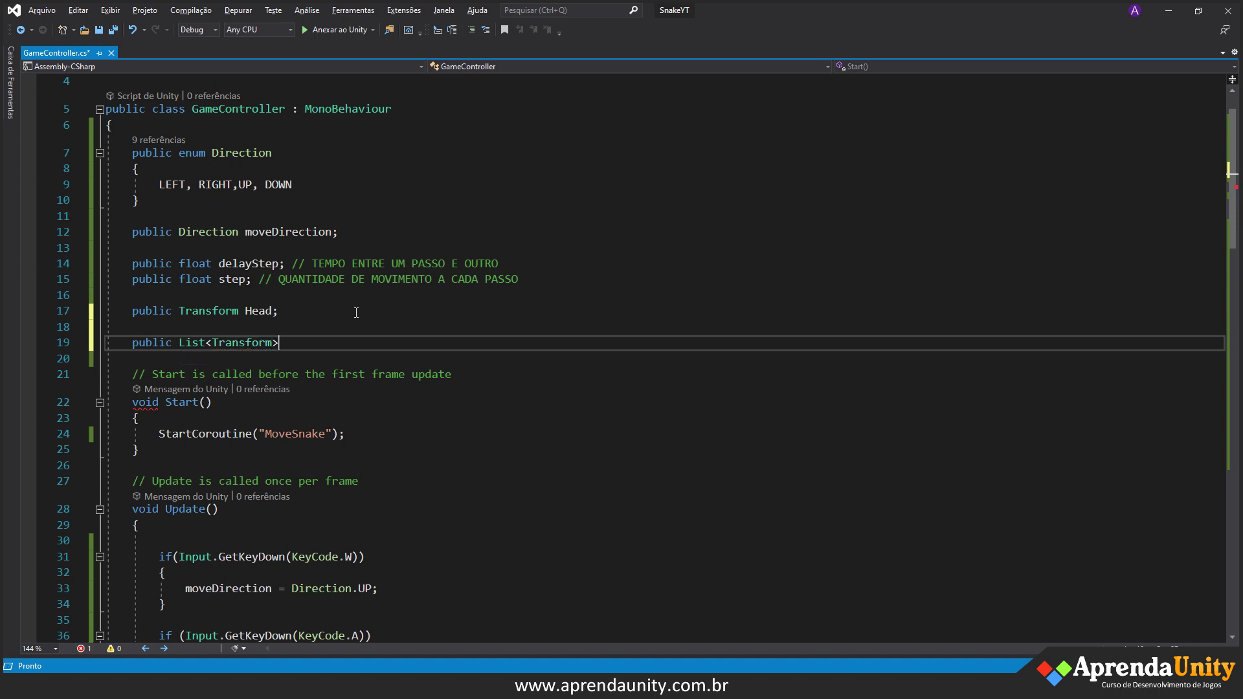
text( Tail;)
key(ctrl+s)
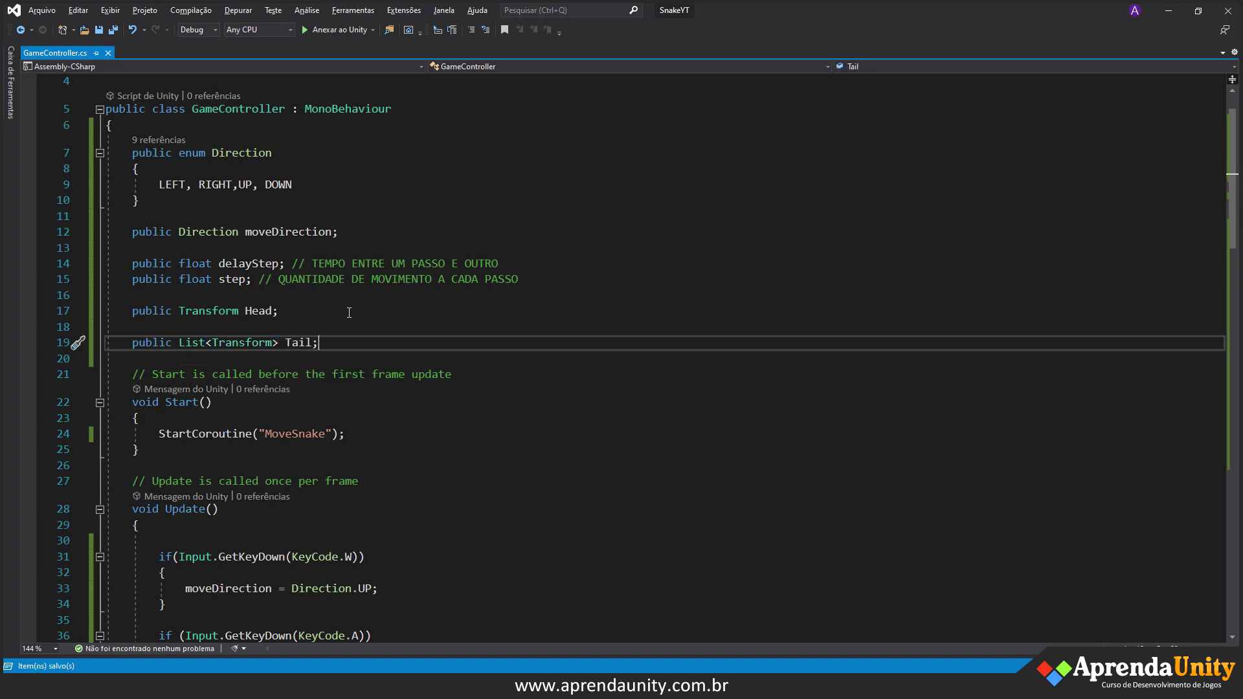
- Keep the System.Collections.Generic using line active and save the script again
scroll(214, 351, up, 1)
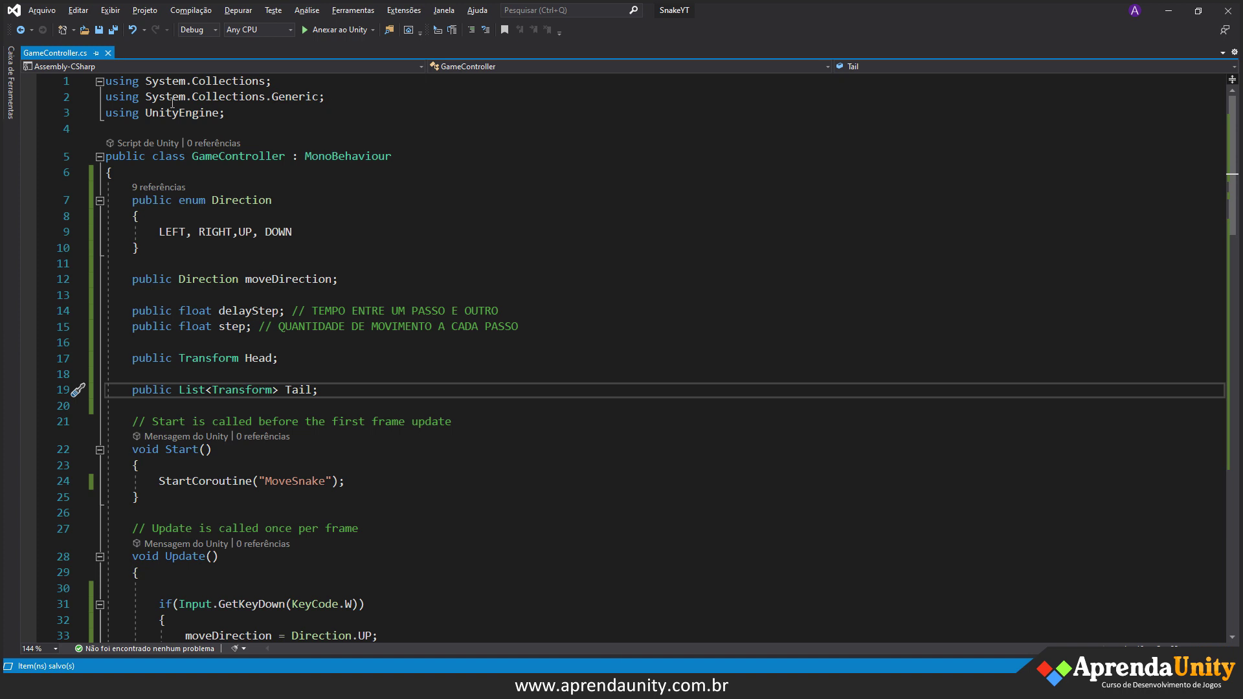
drag(106, 97, 323, 97)
click(106, 96)
text(//)
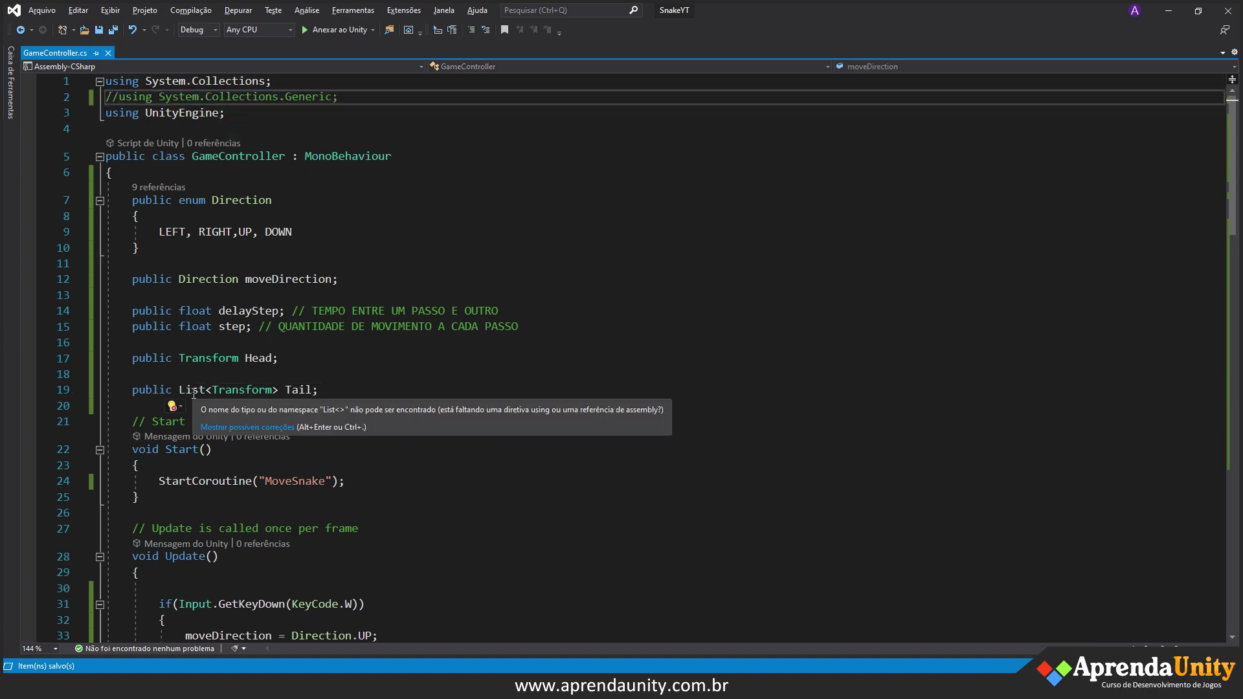
key(BackSpace)
key(BackSpace)
key(ctrl+s)
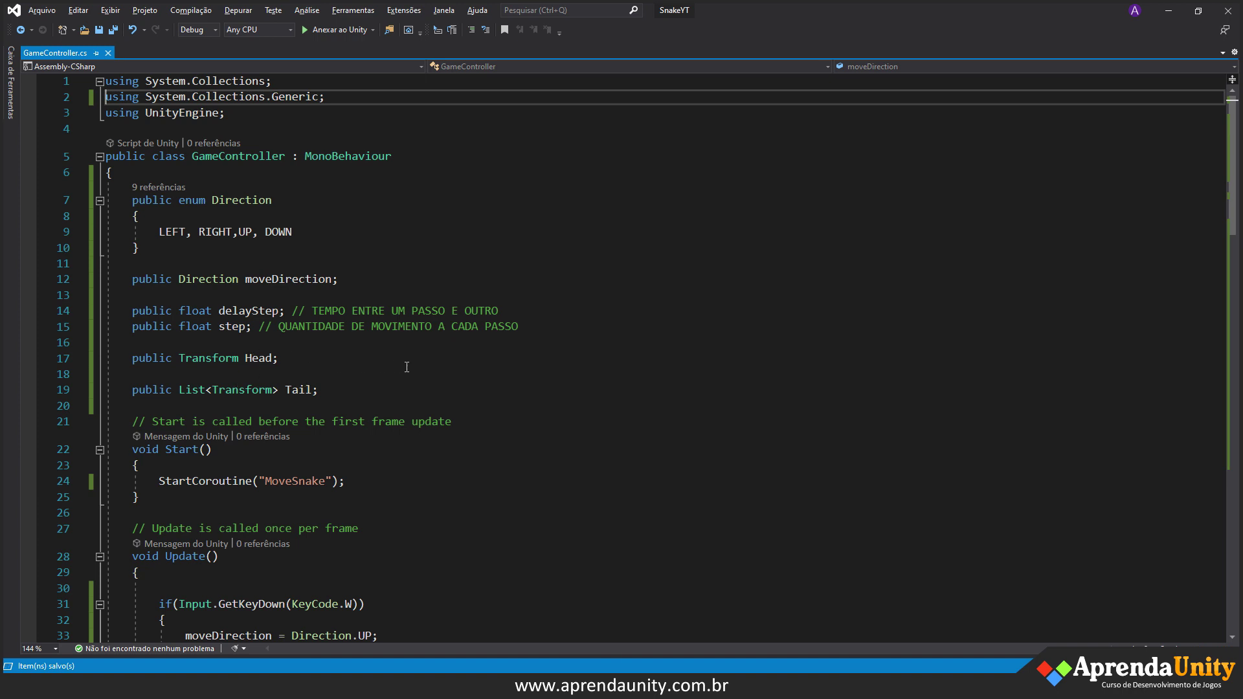
key(alt+Tab)
click(853, 643)
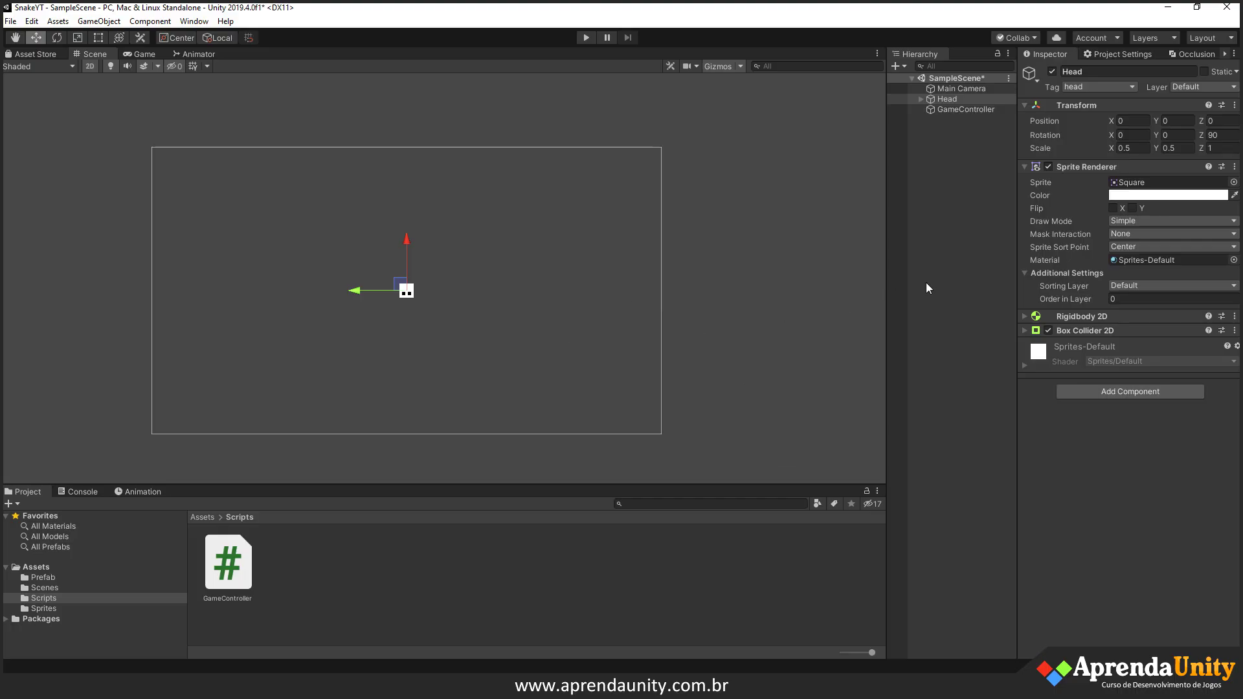
- Reset the Head's Z rotation to 0 and place three Tail prefab pieces right of the Head
click(1213, 136)
text(0)
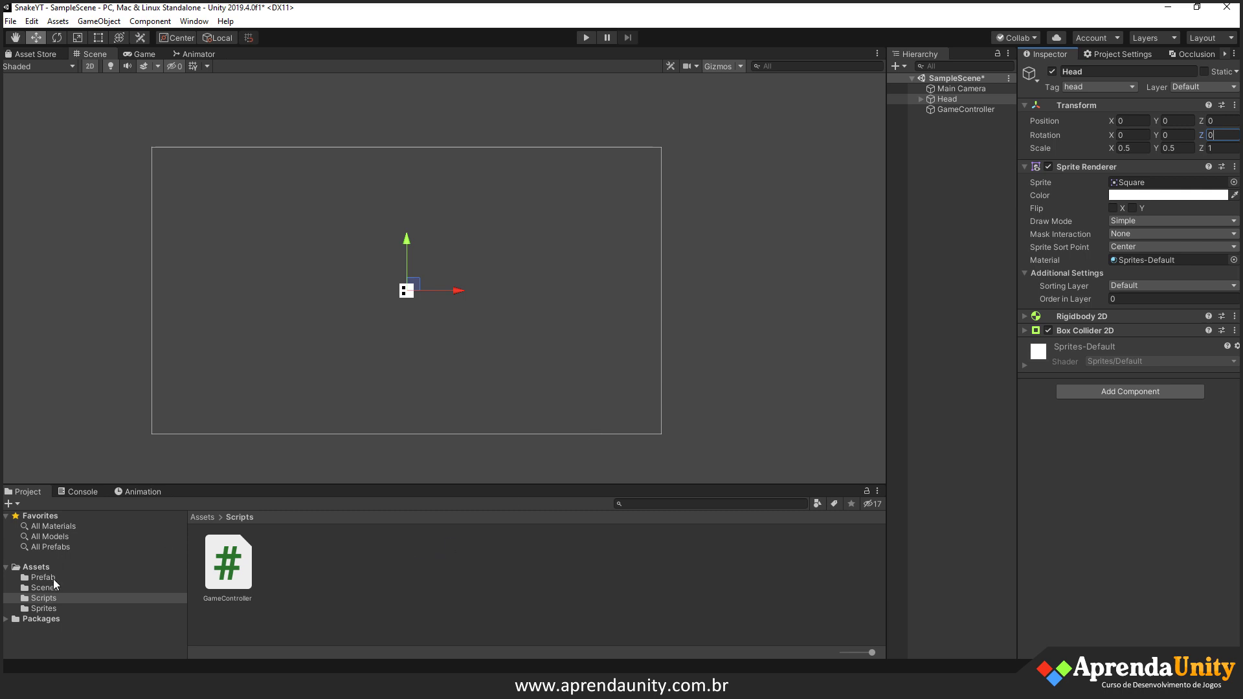
click(42, 577)
mouse_move(299, 560)
mouse_down()
mouse_move(801, 257)
mouse_move(974, 205)
mouse_up()
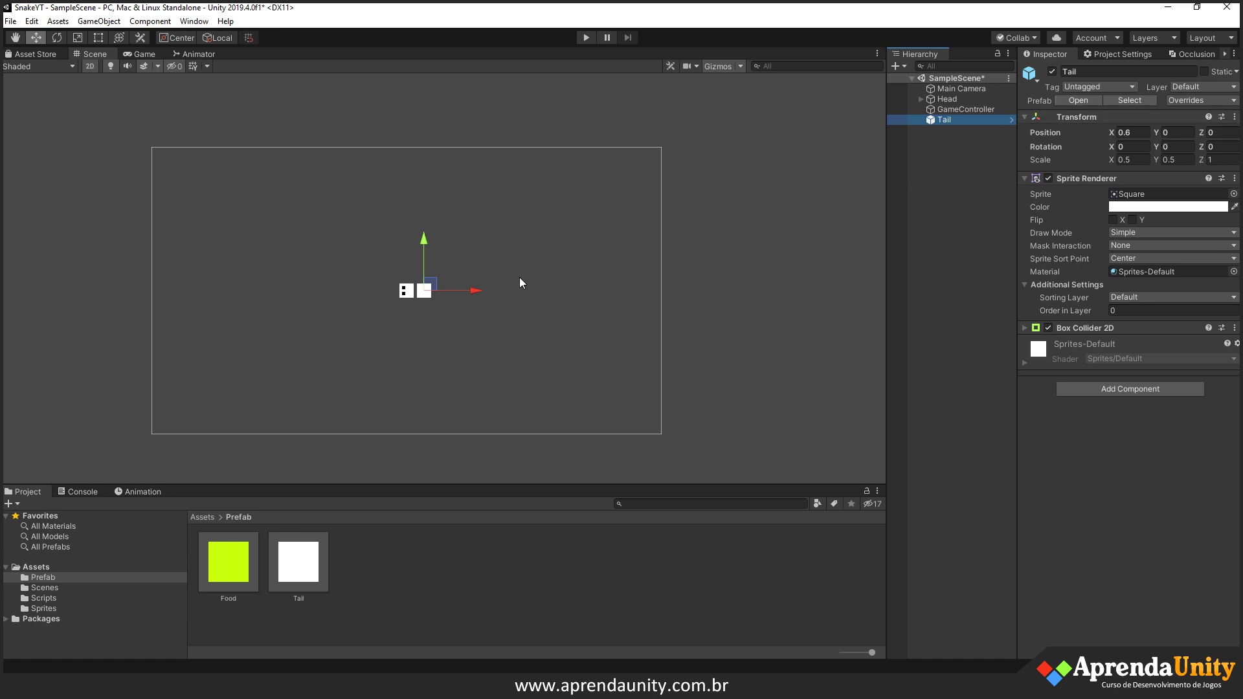
key(ctrl+d)
drag(479, 290, 507, 296)
key(ctrl+d)
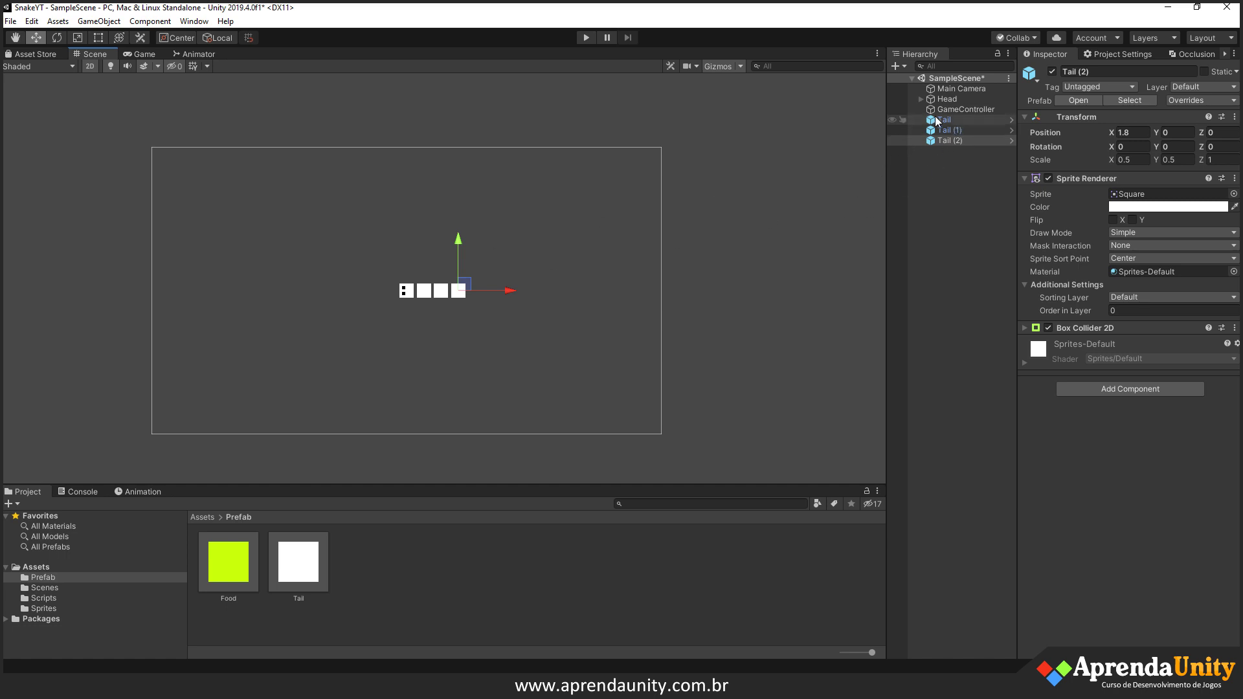
- Assign Tail, Tail (1) and Tail (2) to GameController's Tail list
click(943, 108)
click(1024, 247)
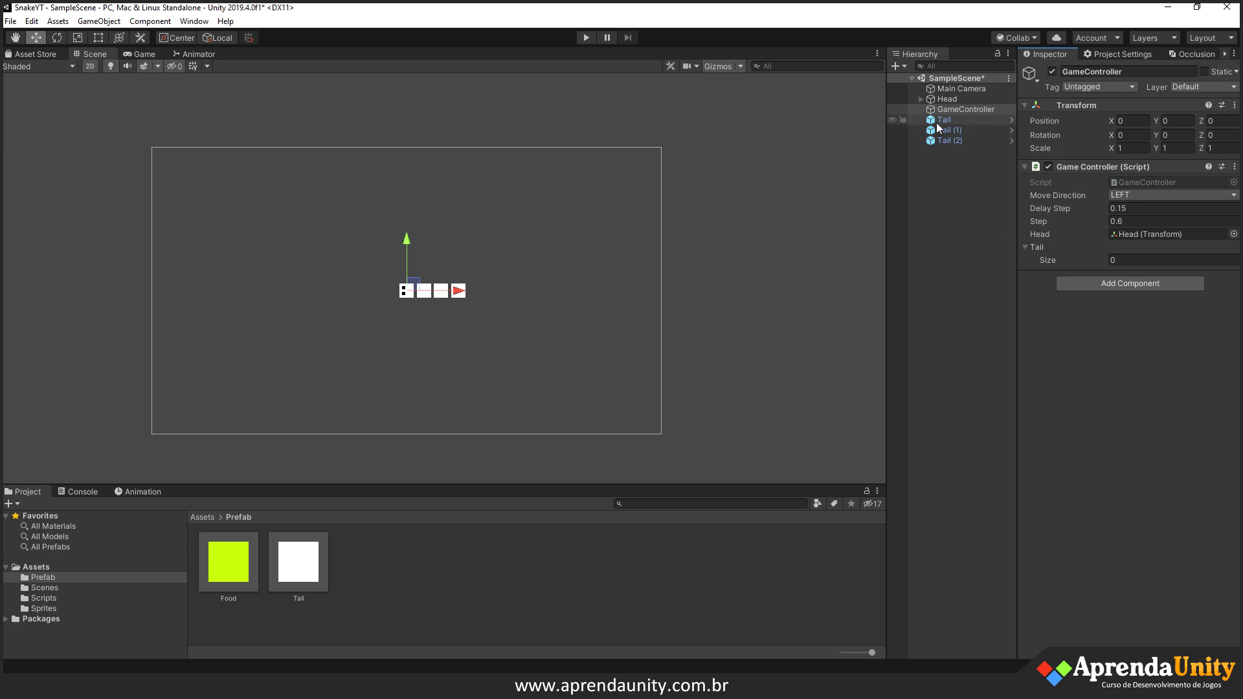
drag(942, 123, 1043, 250)
drag(948, 141, 1035, 246)
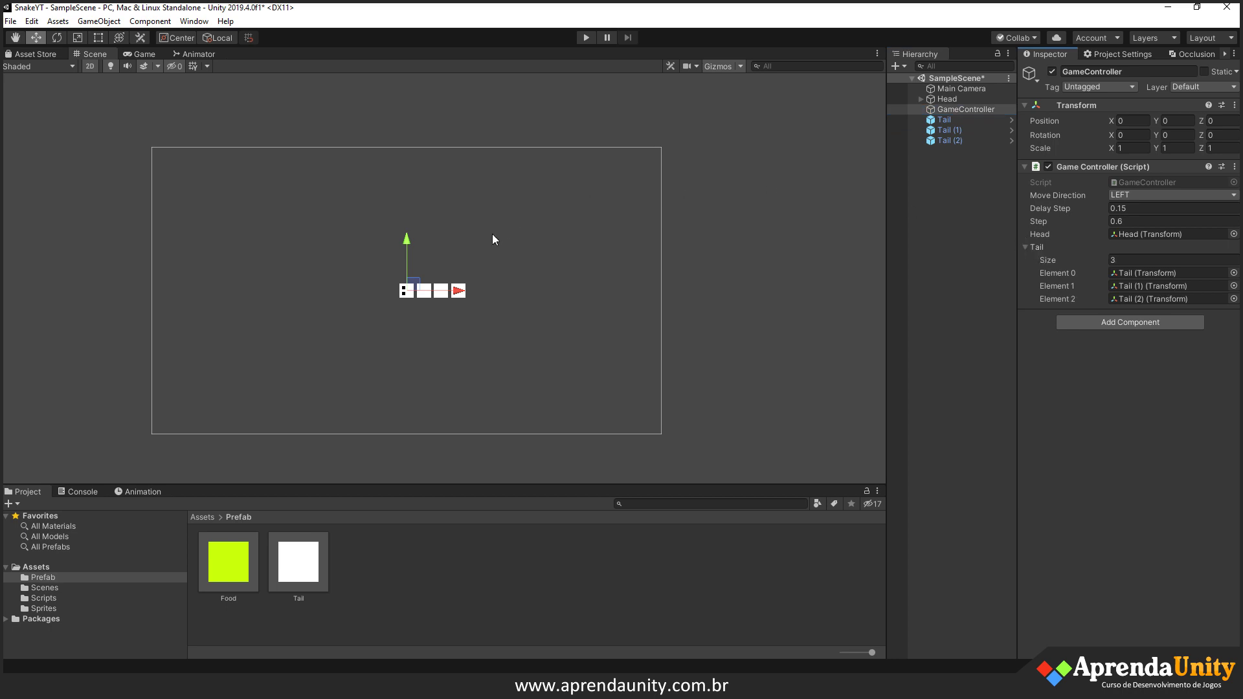
key(q)
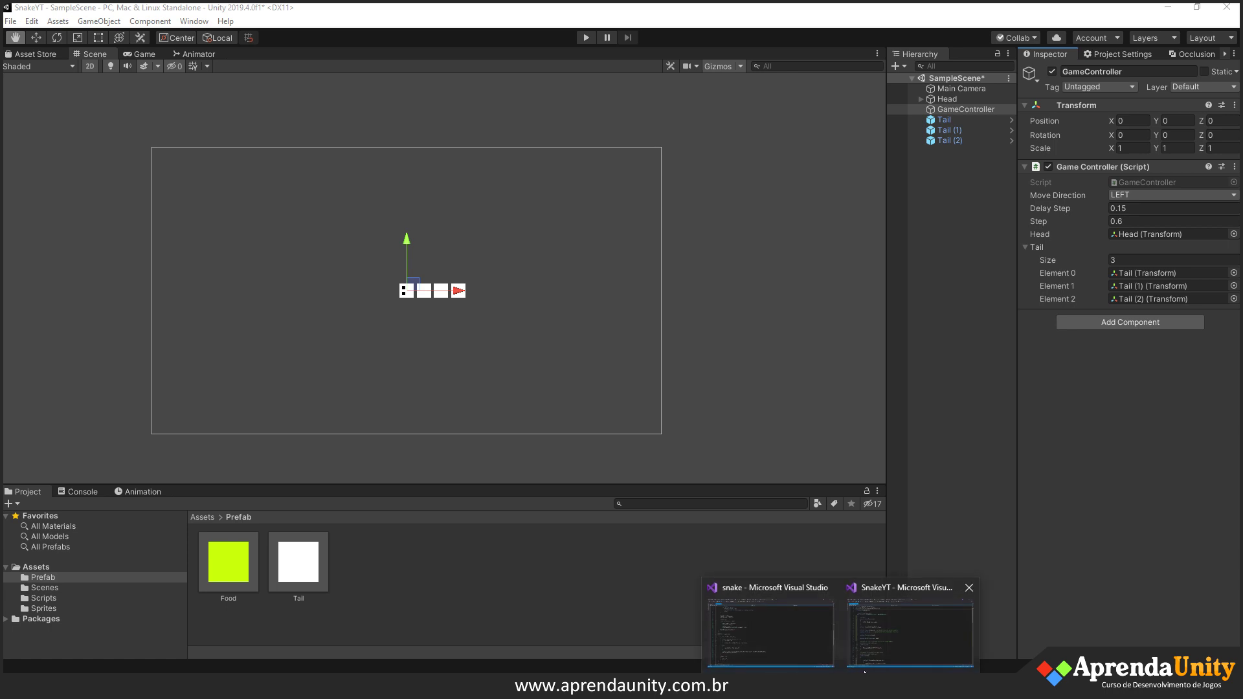
click(906, 625)
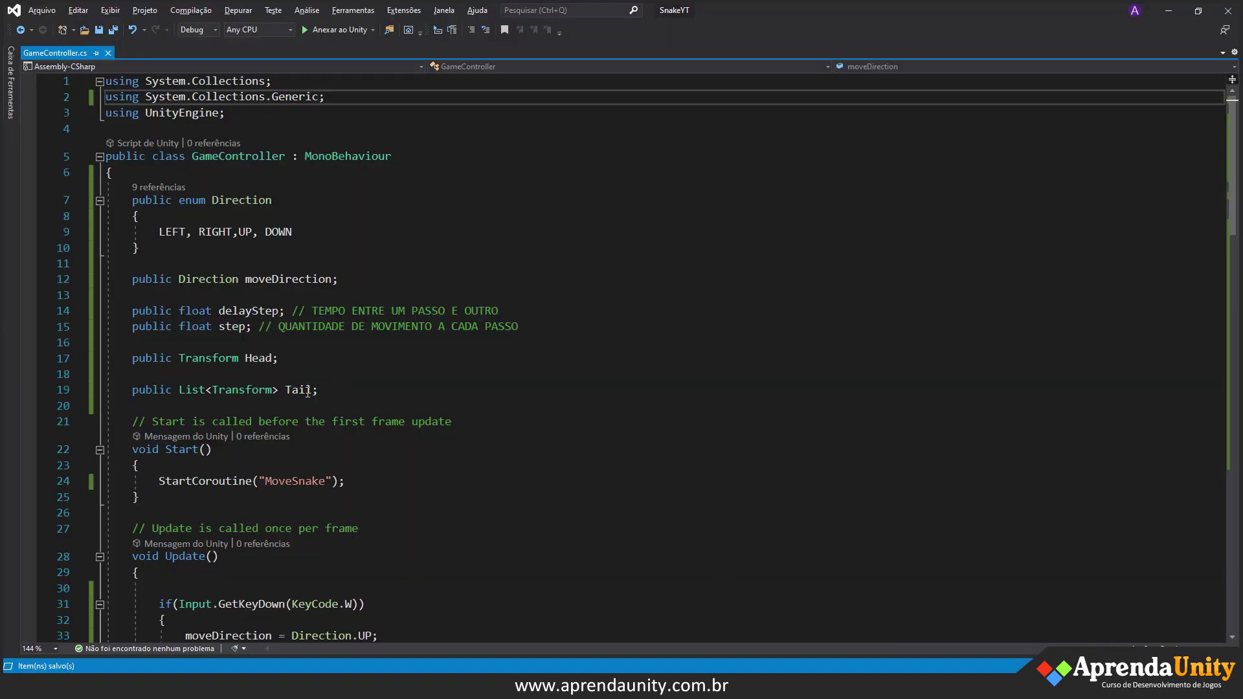
- Add the line 'private Vector3 lastPos;' just below the Tail list declaration
click(243, 389)
click(372, 392)
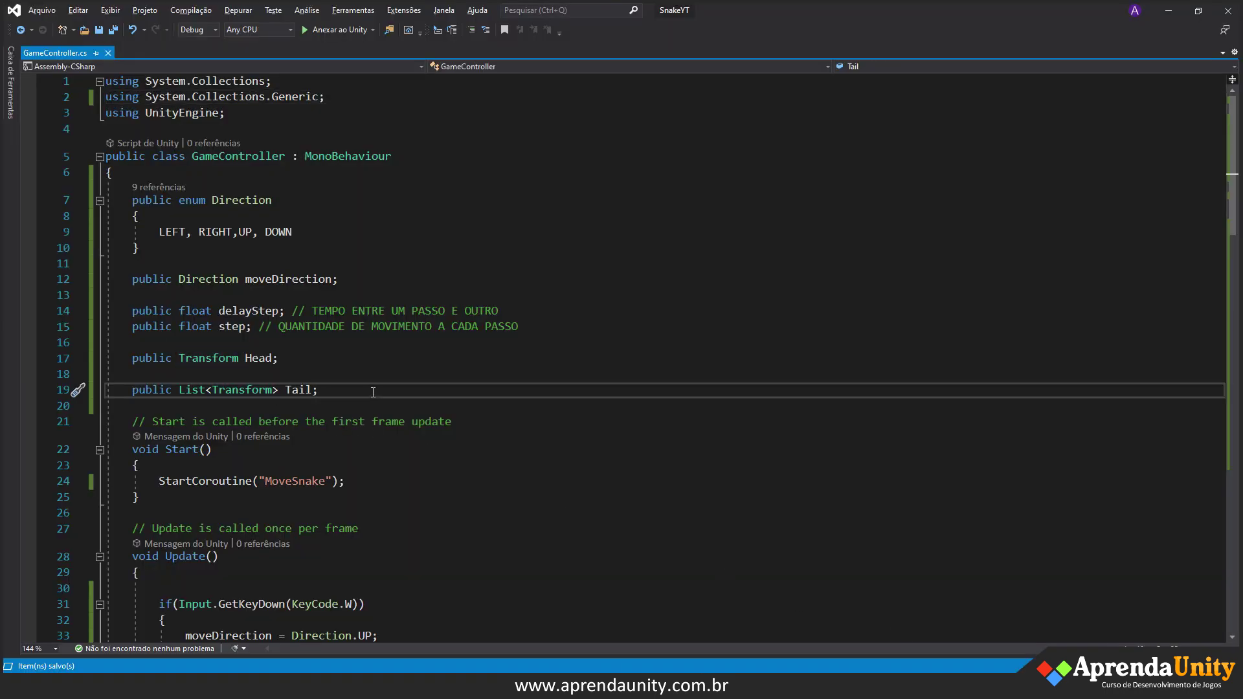
scroll(373, 392, down, 1)
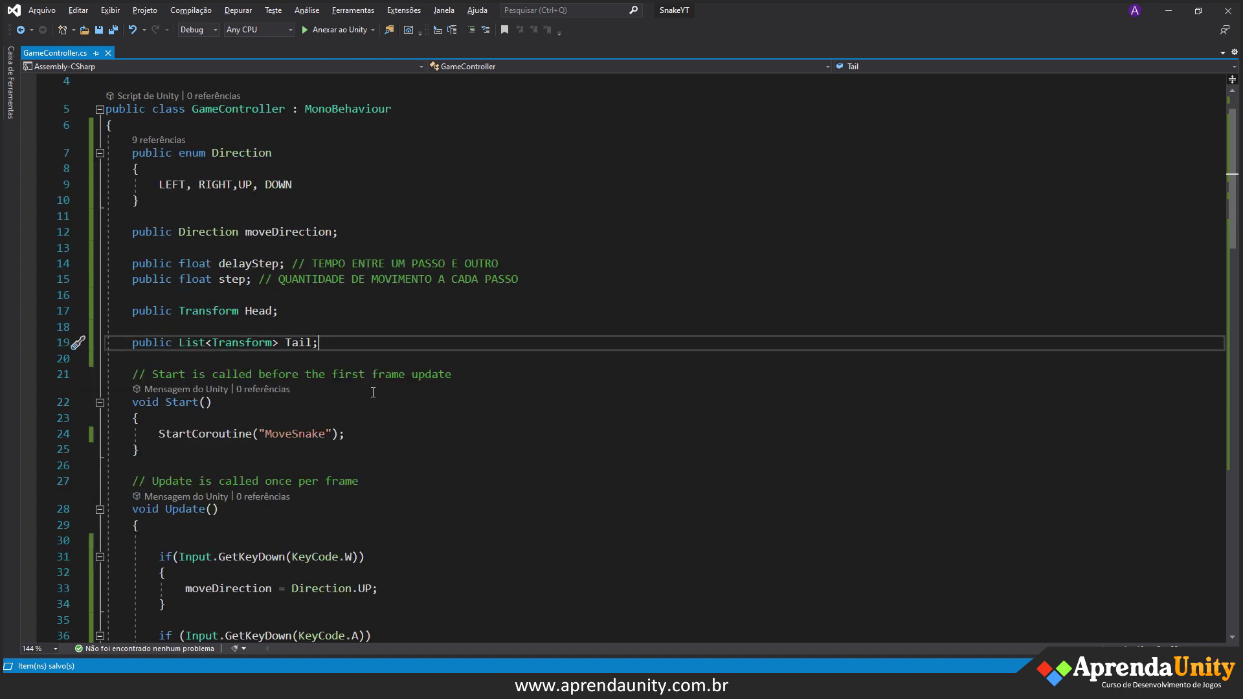
key(Return)
key(Return)
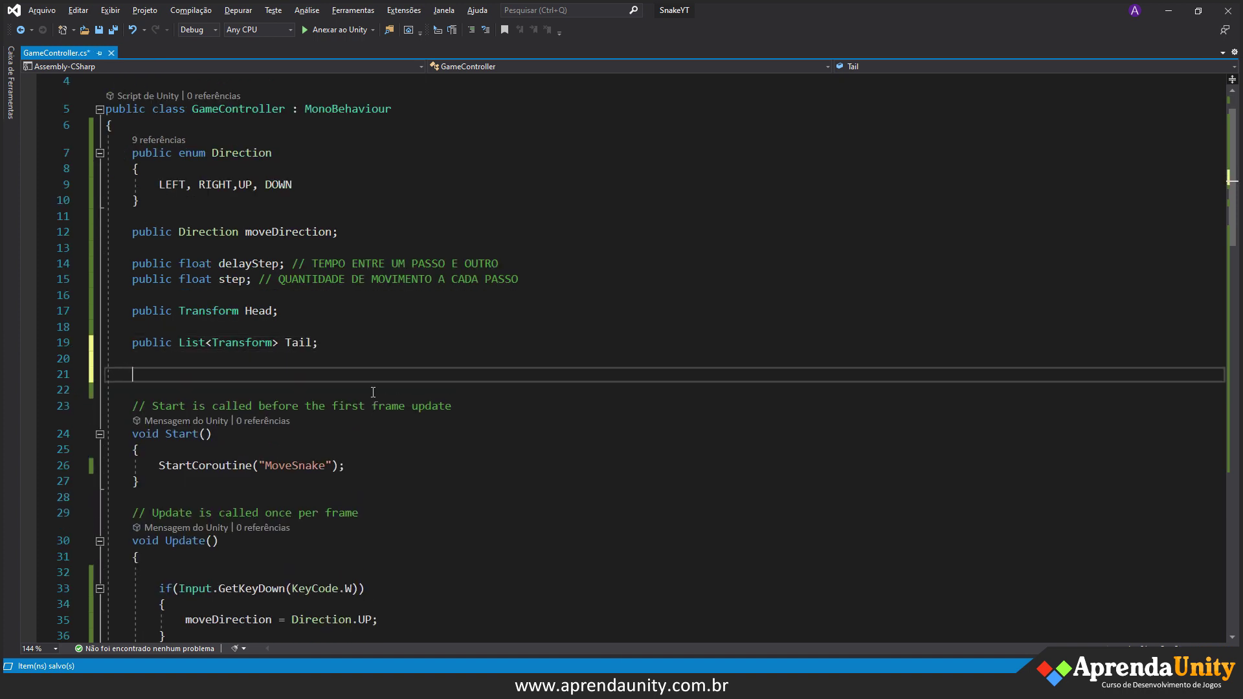
text(privat)
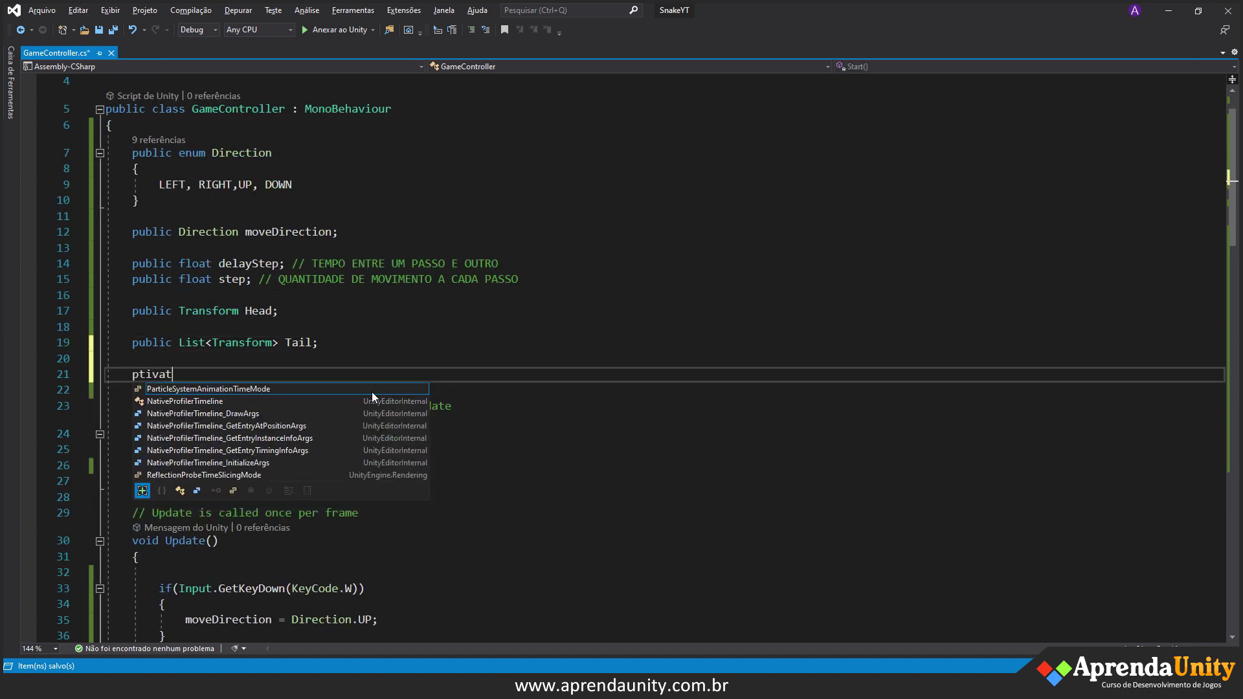
key(BackSpace)
key(BackSpace)
key(BackSpace)
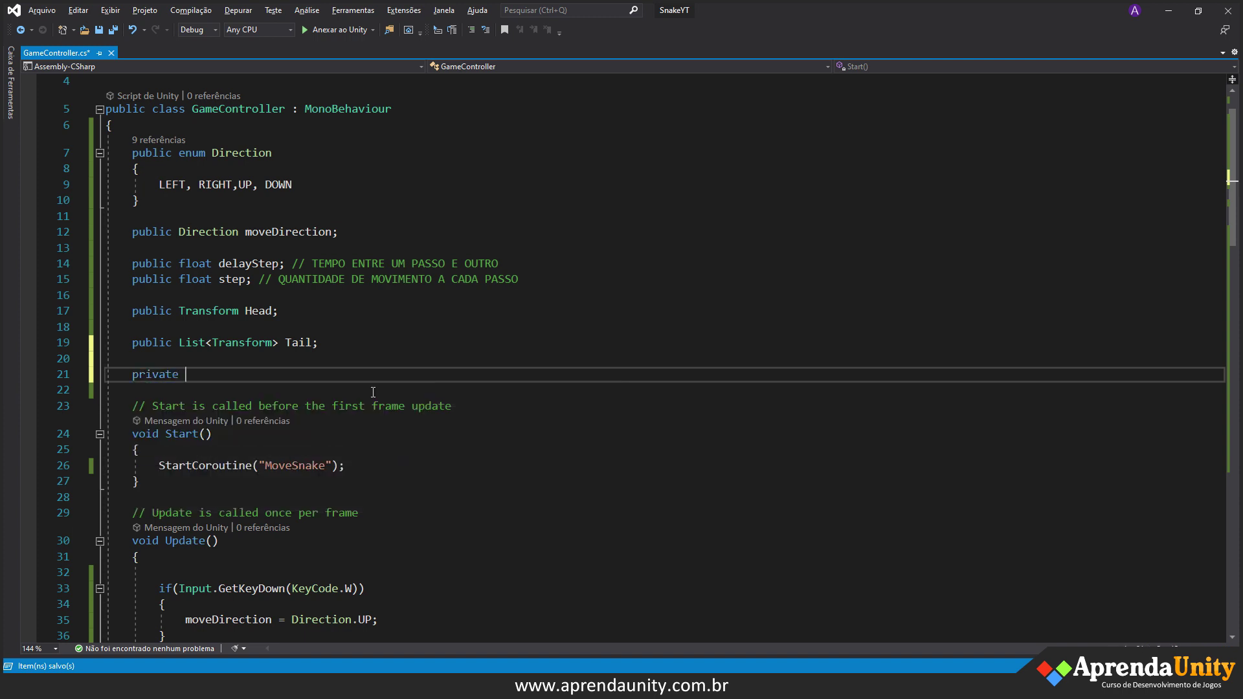
text(Vec)
key(Down)
key(Down)
text(lastPos)
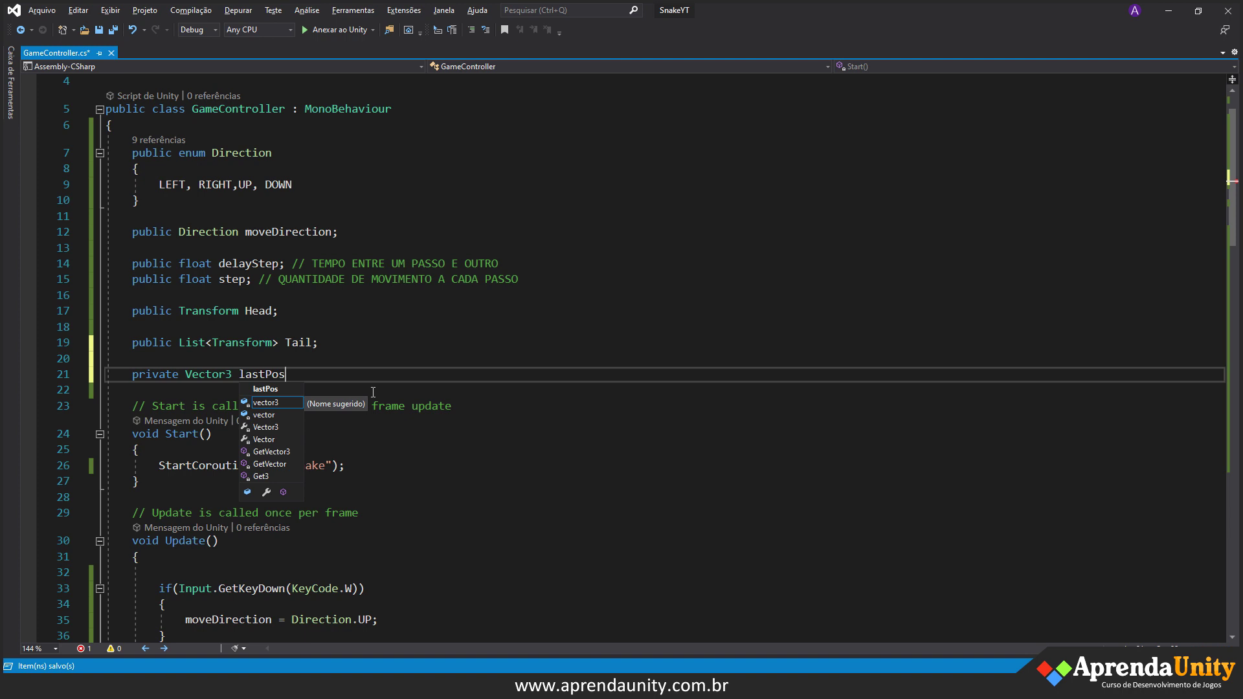
text(;)
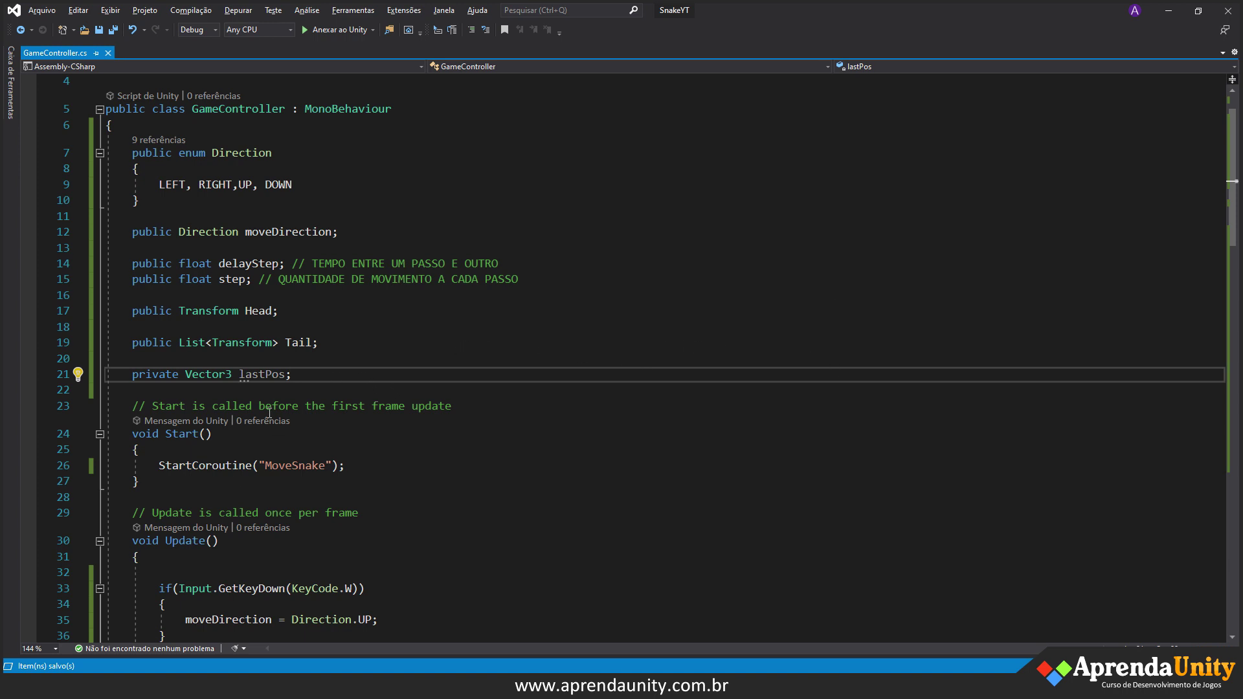
- In MoveSnake, add 'lastPos = Head.position;' just before the head moves by nexPos
scroll(279, 421, down, 3)
scroll(298, 434, down, 5)
scroll(317, 446, down, 4)
scroll(323, 451, down, 4)
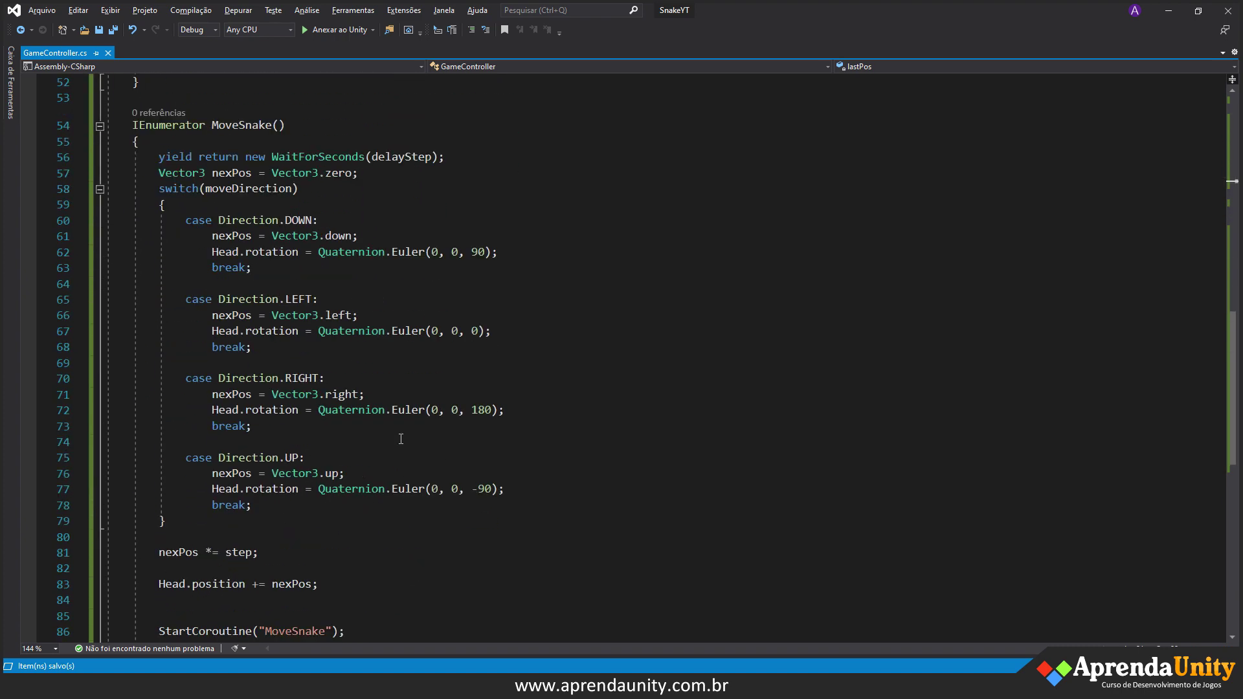
scroll(377, 439, down, 3)
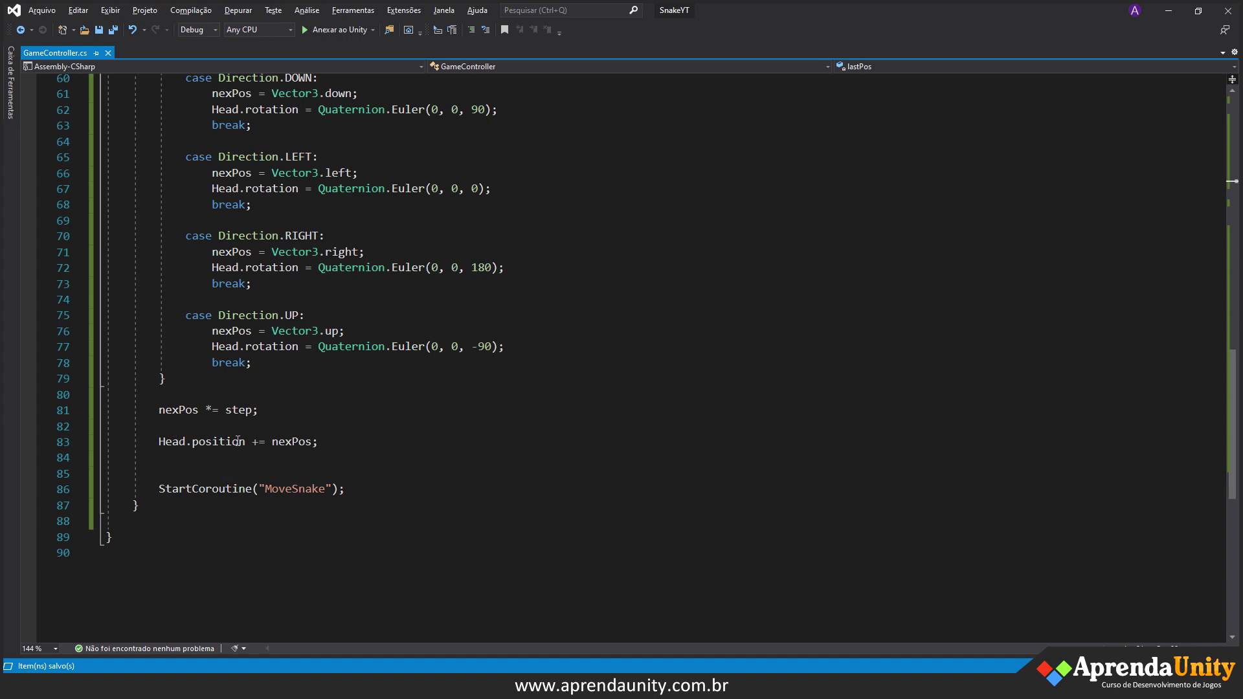
click(182, 427)
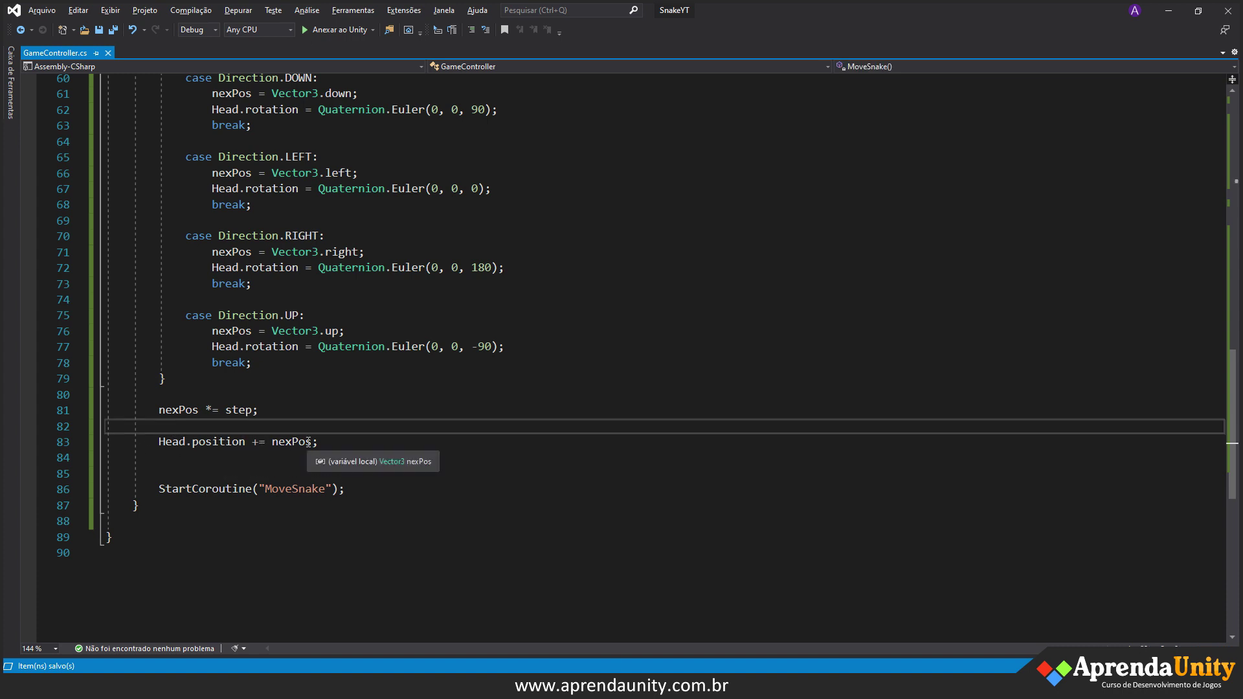
text(lad)
key(BackSpace)
text(s)
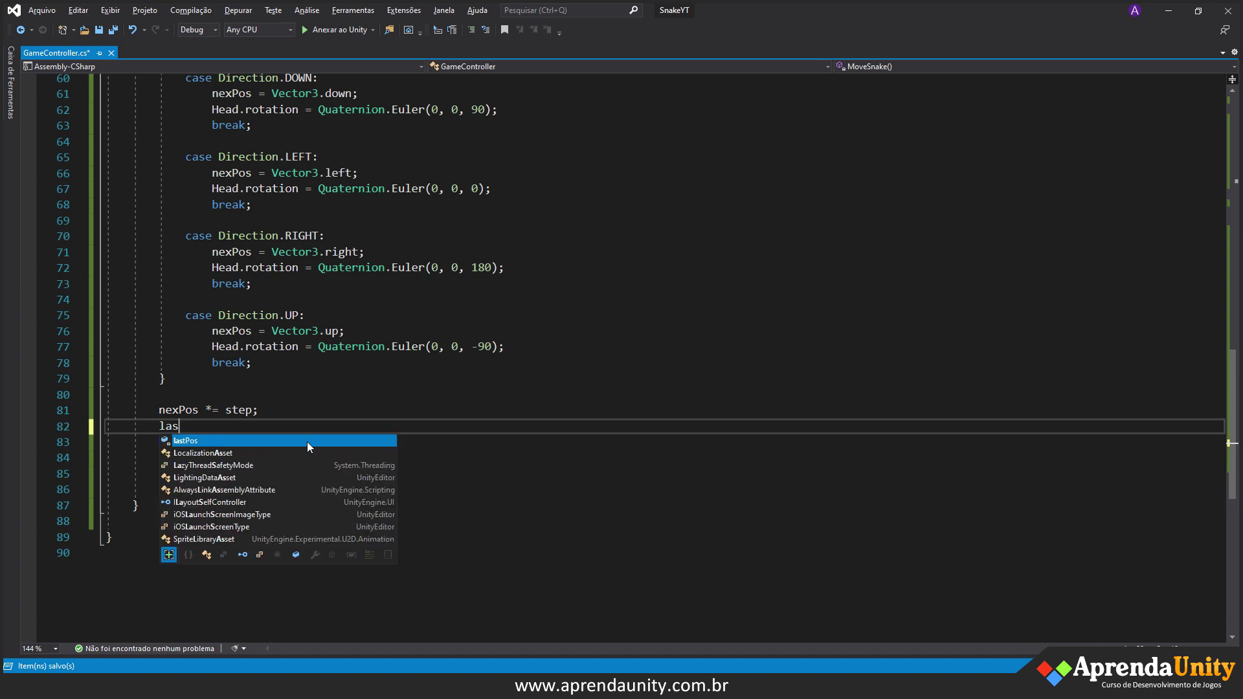
text(tPos = Head.p)
key(Tab)
text(;)
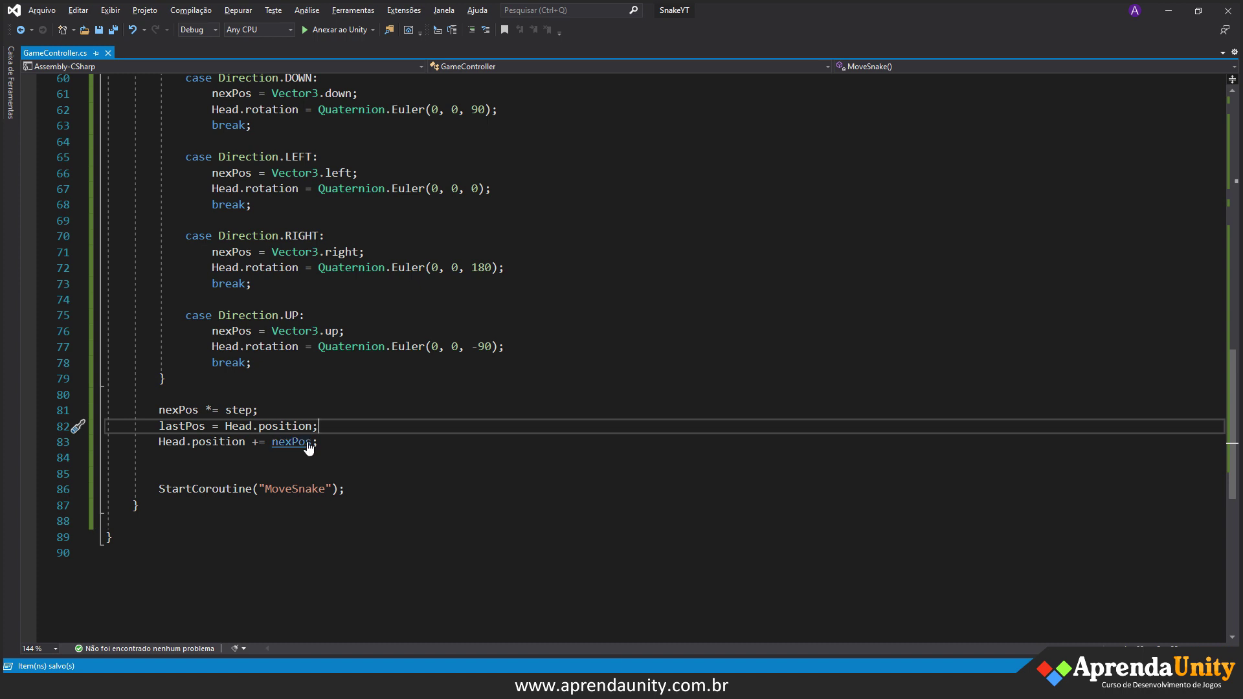
- Insert blank lines after the head movement line to make room for the tail loop
key(Down)
key(Return)
key(Return)
key(Up)
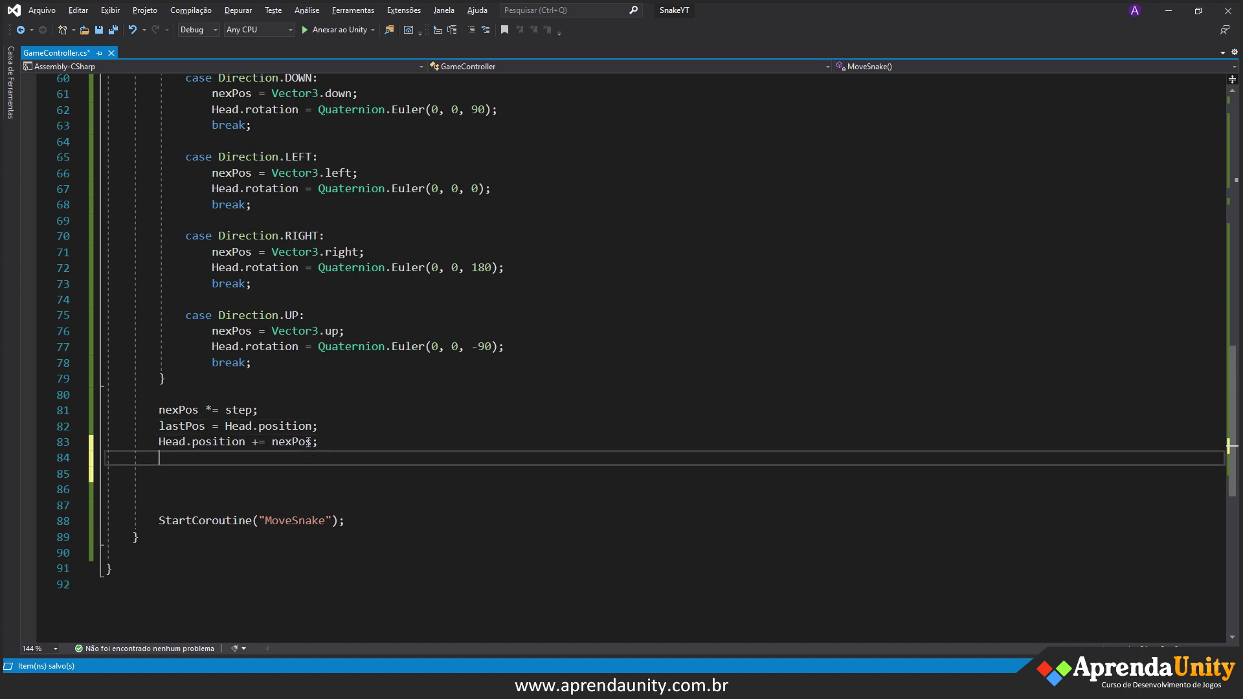
key(Return)
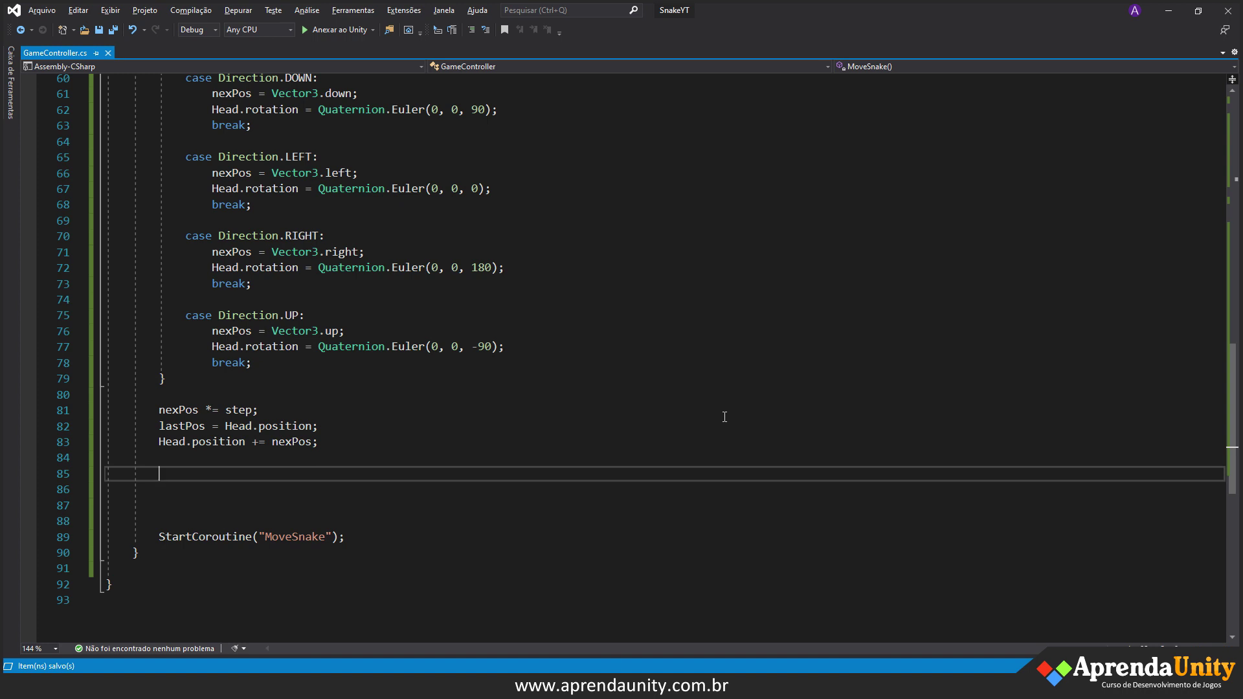
- Add 'foreach(Transform t in Tail)' with an opening brace for the loop body
text(foreach(Transform t)
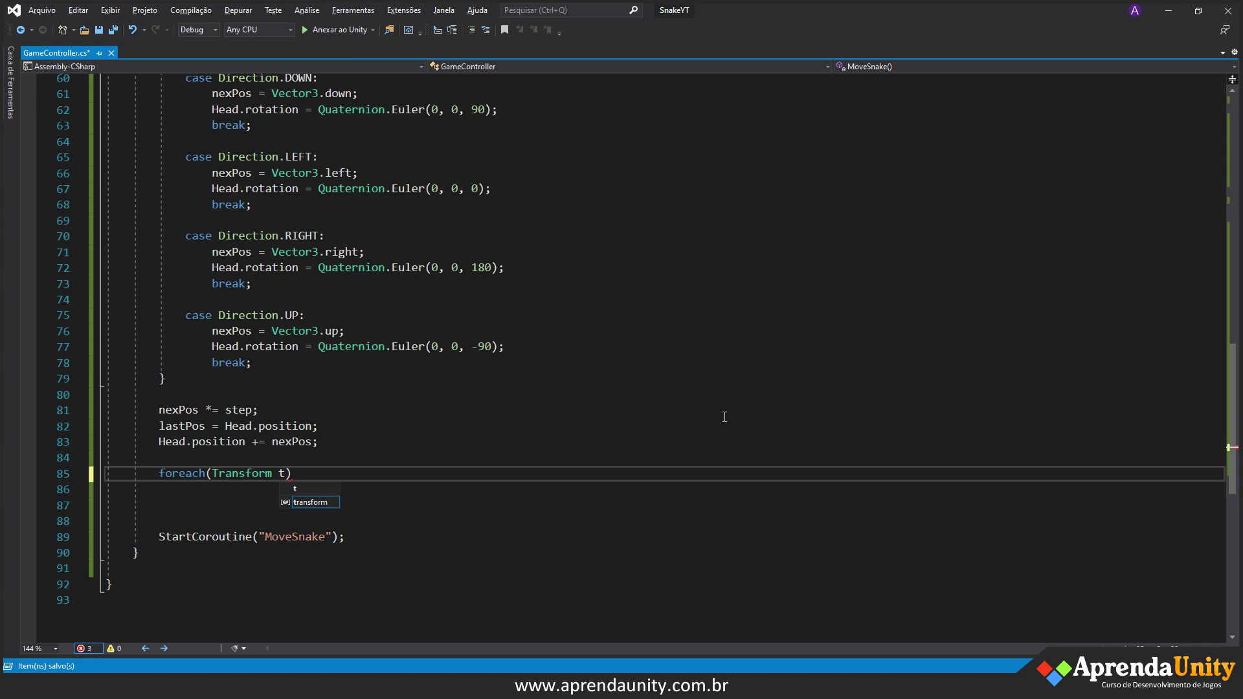
text( in tai)
key(Tab)
key(End)
key(Return)
text({)
key(Return)
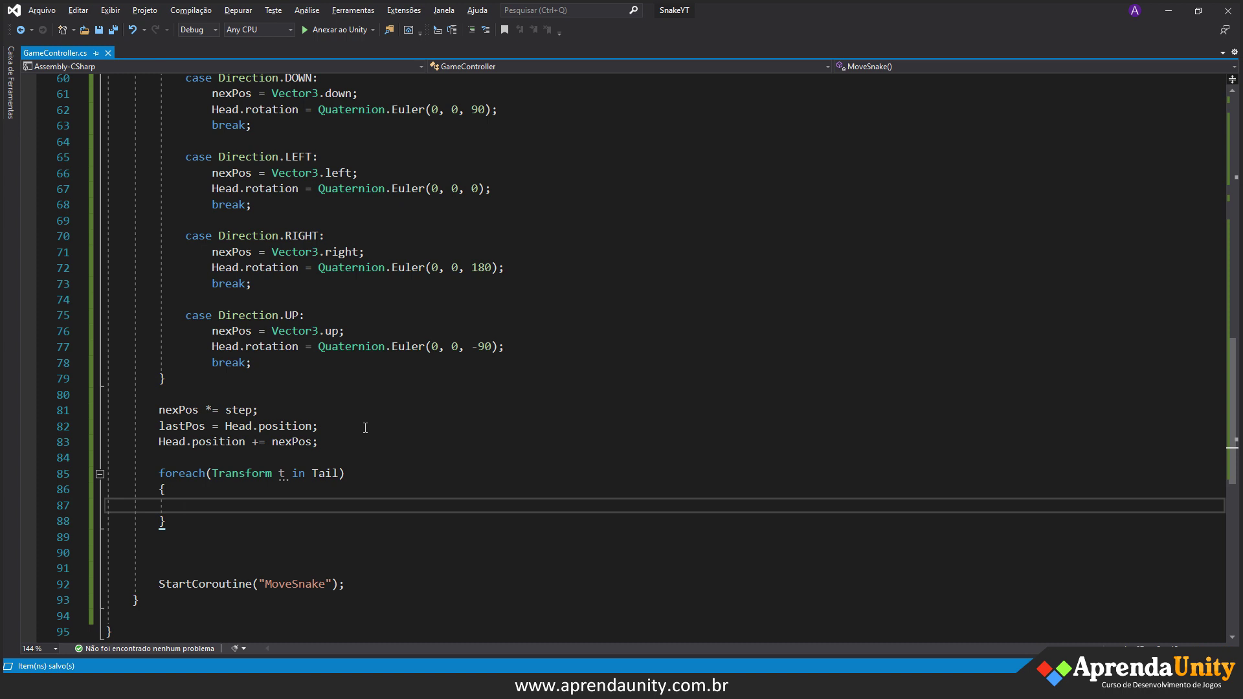
- Inside the loop, add 'Vector3 temp = t.position;' and save GameController
text(Vec)
key(Tab)
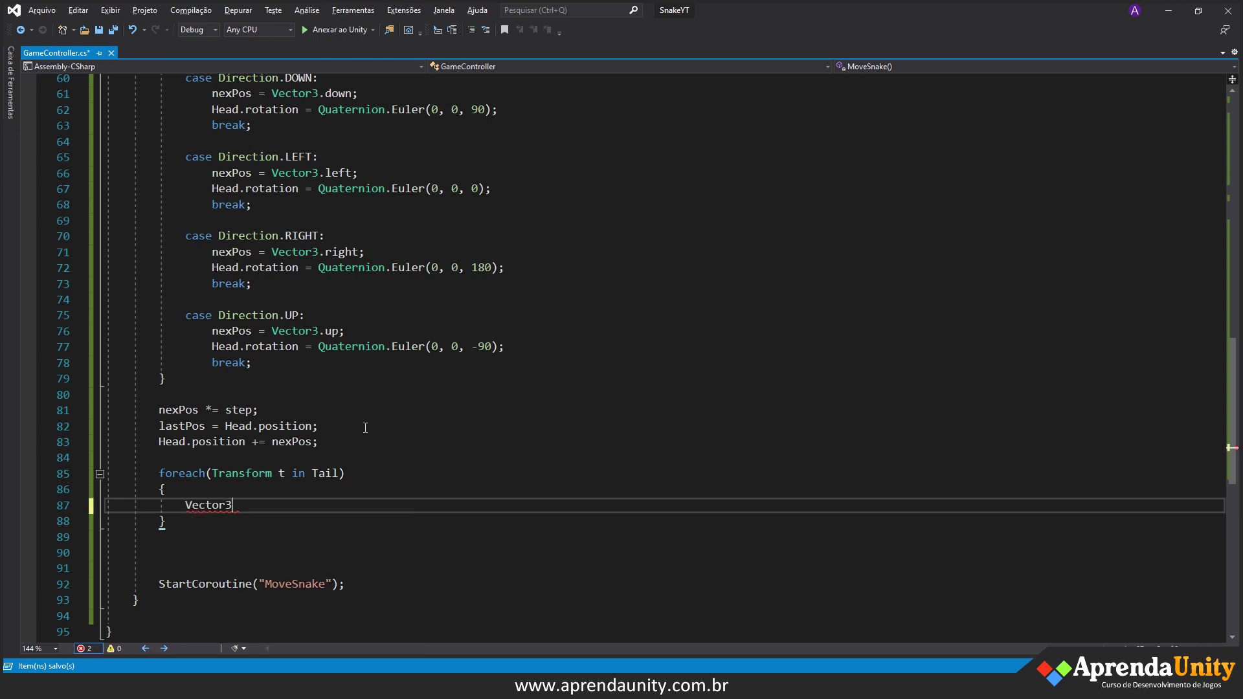
text( temp)
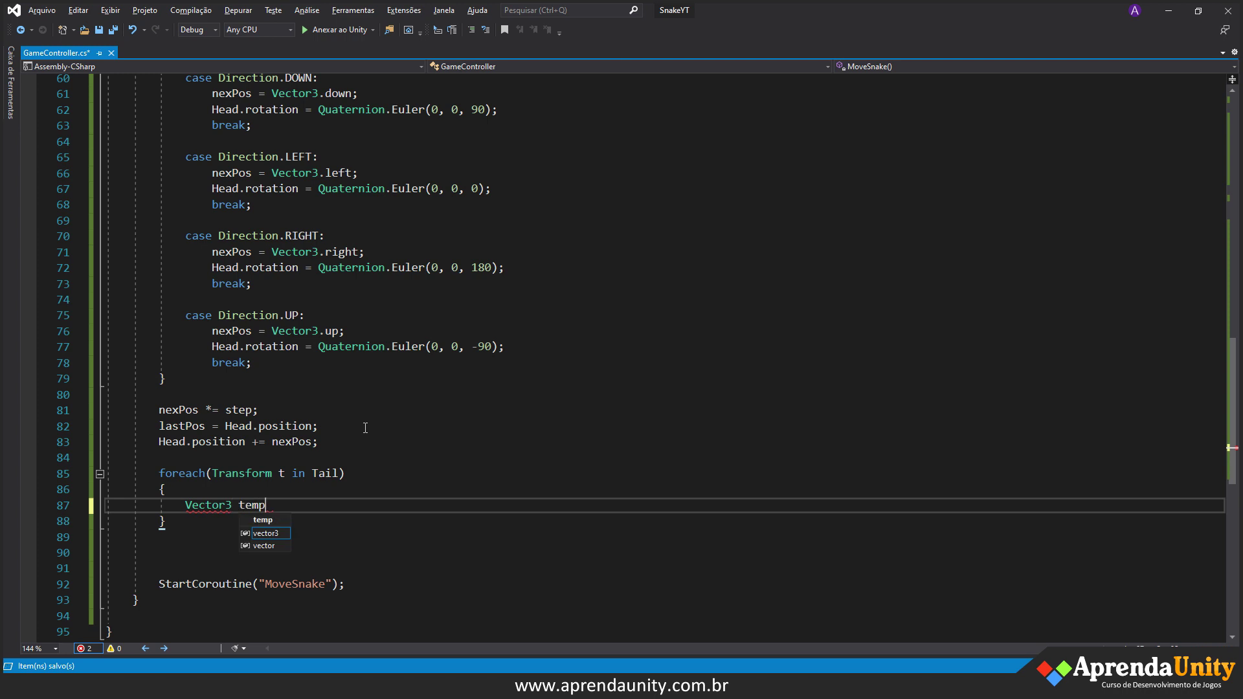
text( = )
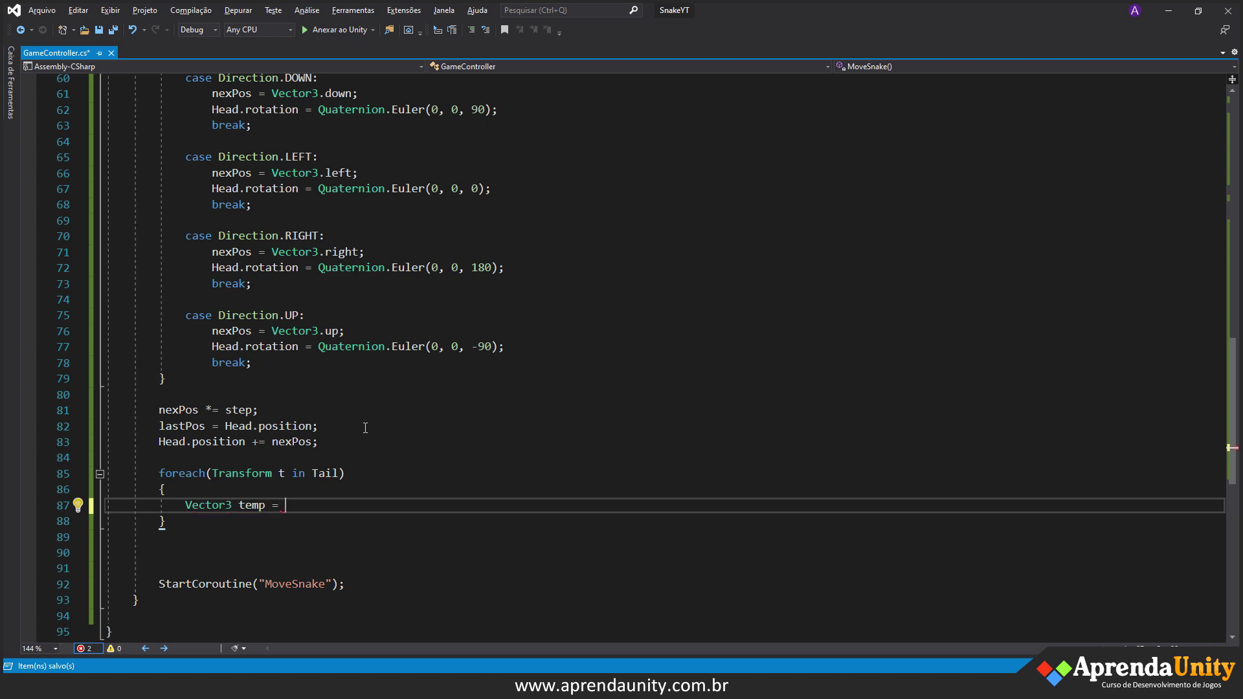
text(t.)
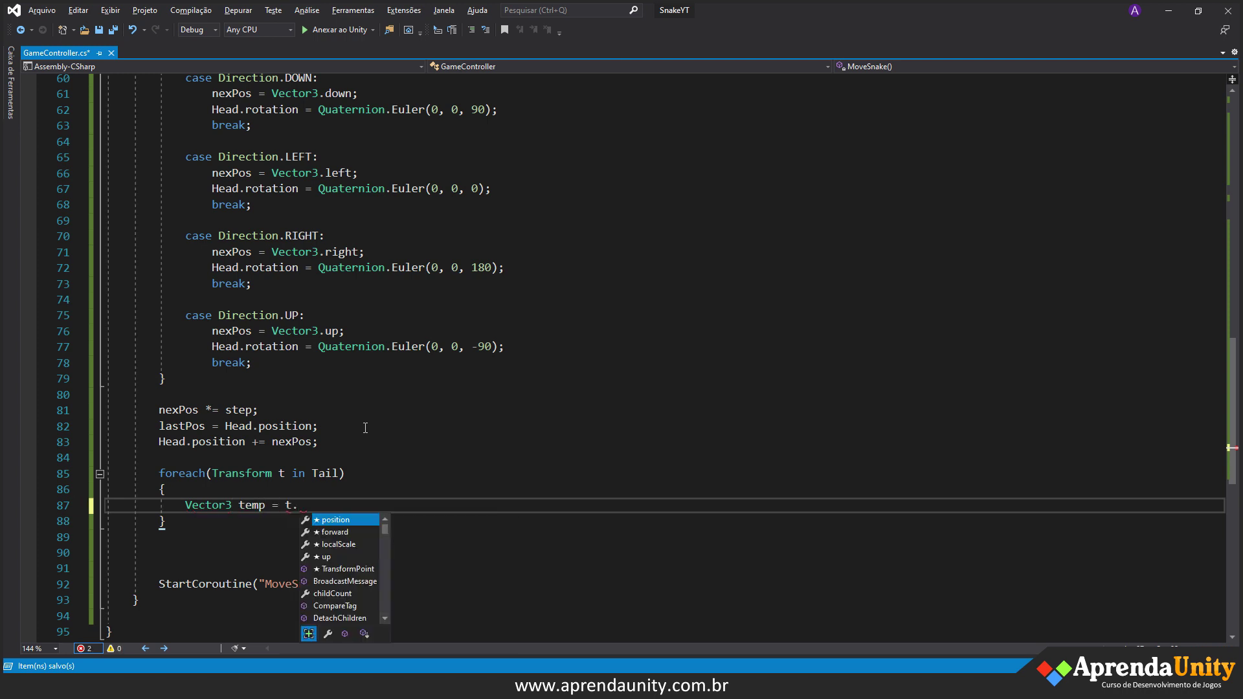
key(Tab)
text(;)
key(ctrl+s)
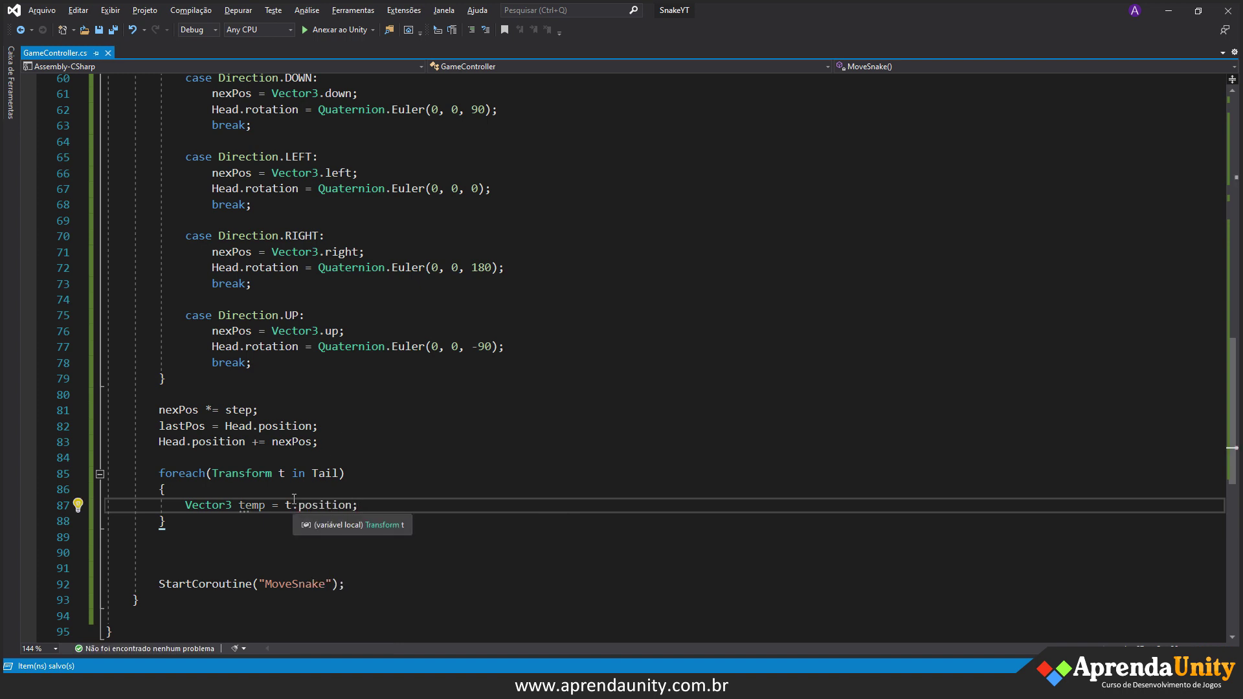
scroll(348, 482, down, 1)
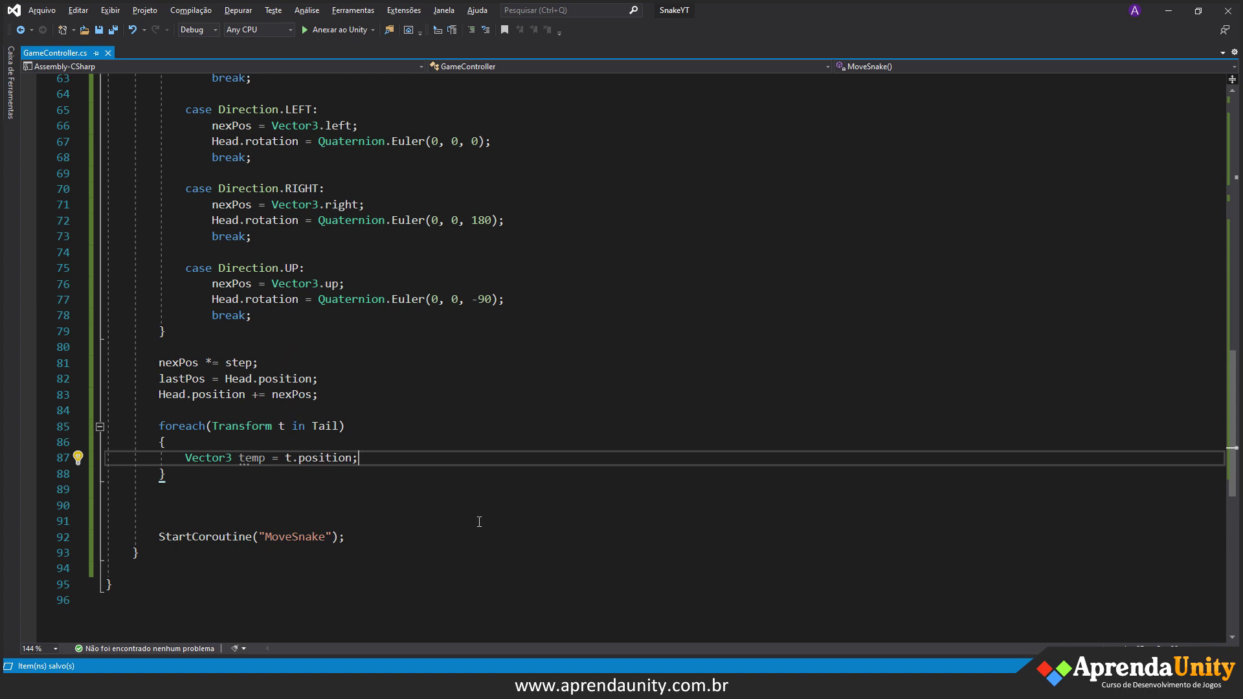
mouse_move(809, 686)
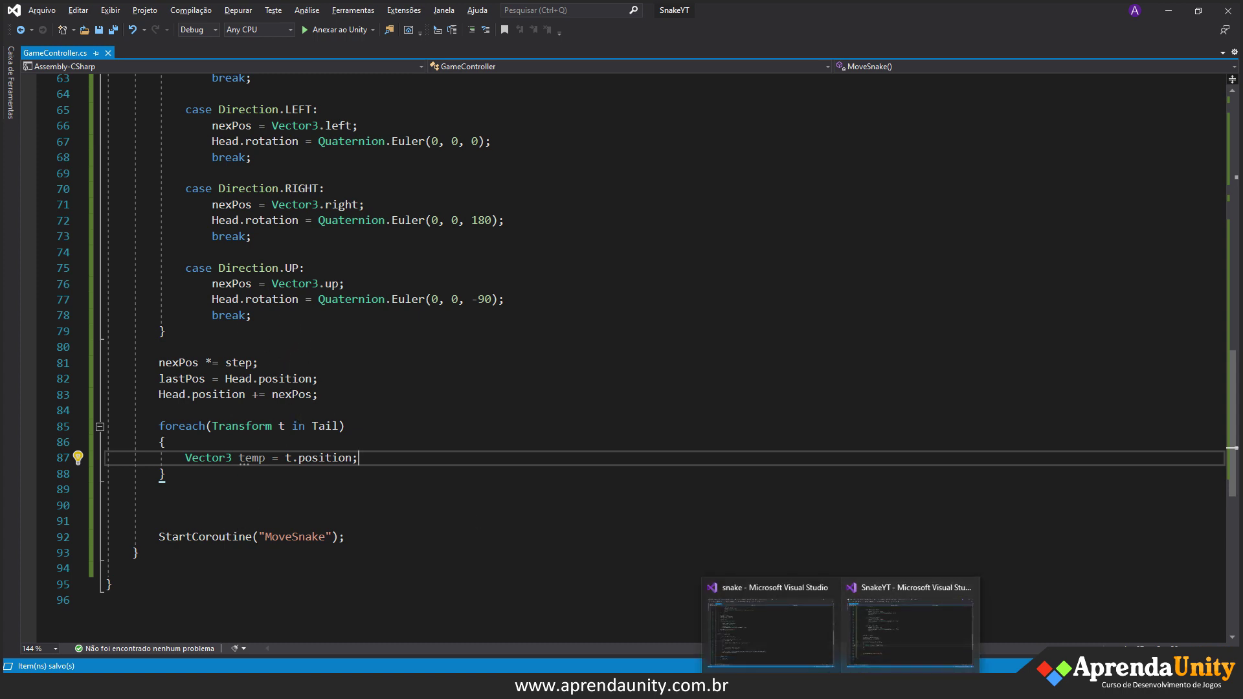
- In Unity, shift the Head left and move the first Tail segment to X 0
click(849, 638)
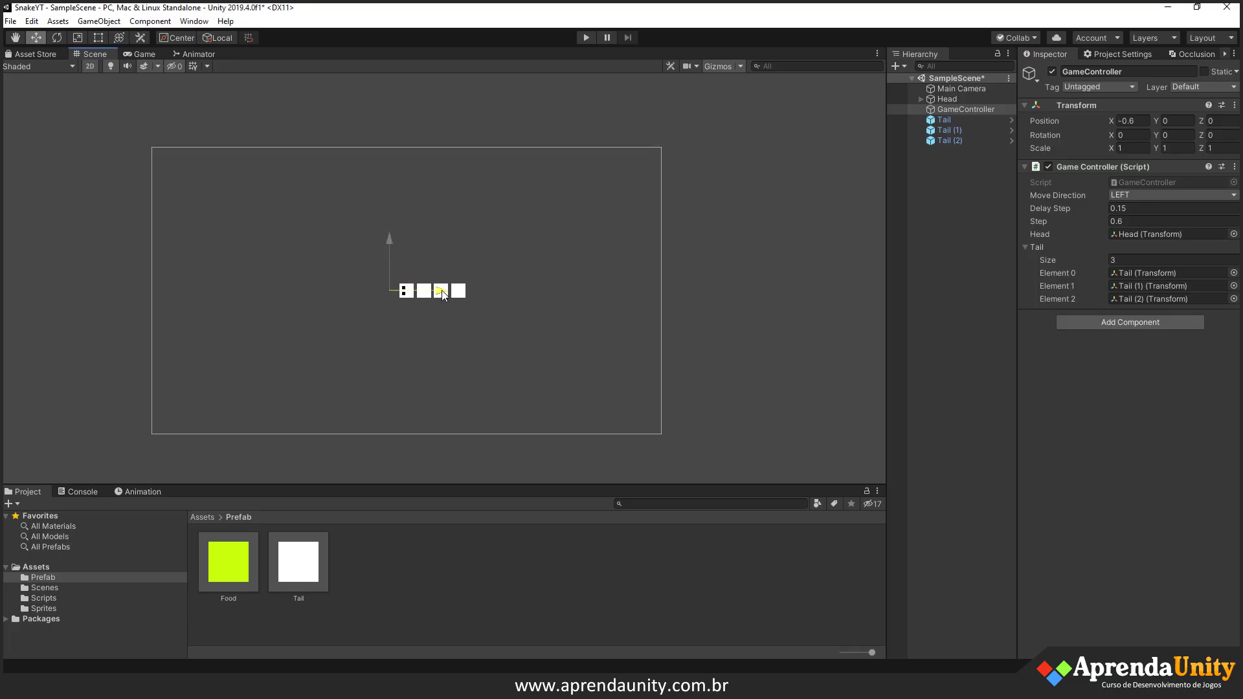
click(945, 99)
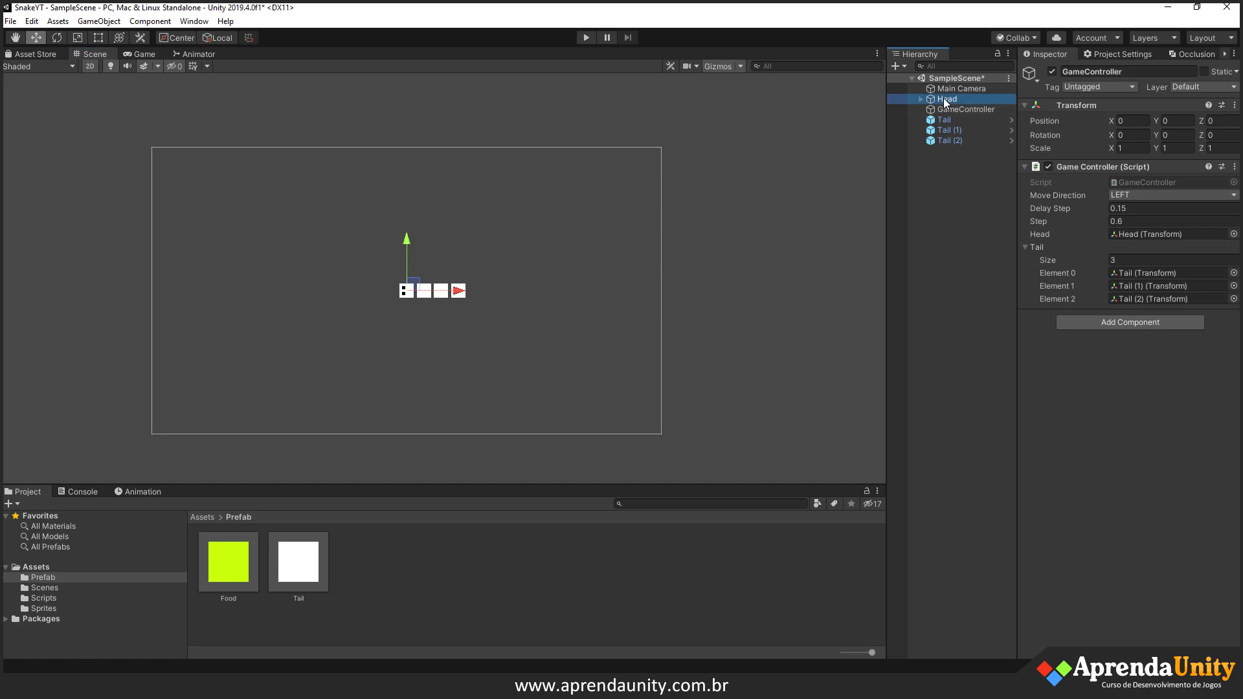
drag(457, 293, 440, 294)
click(944, 120)
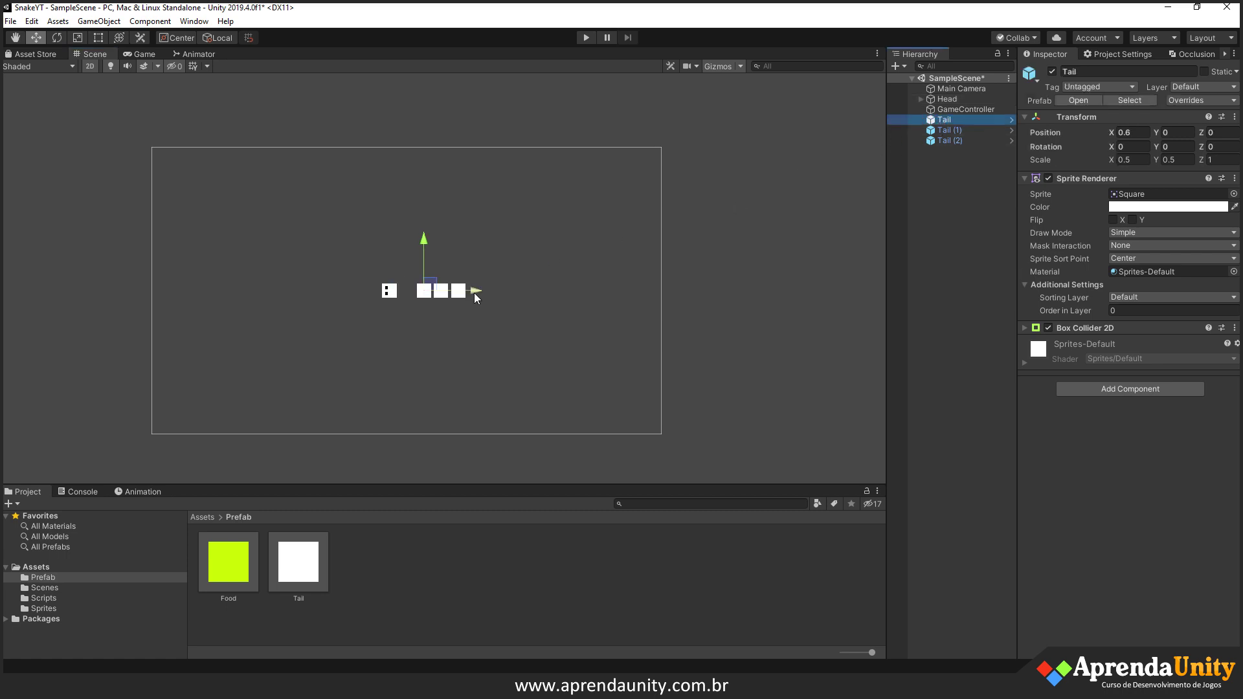
drag(472, 291, 453, 292)
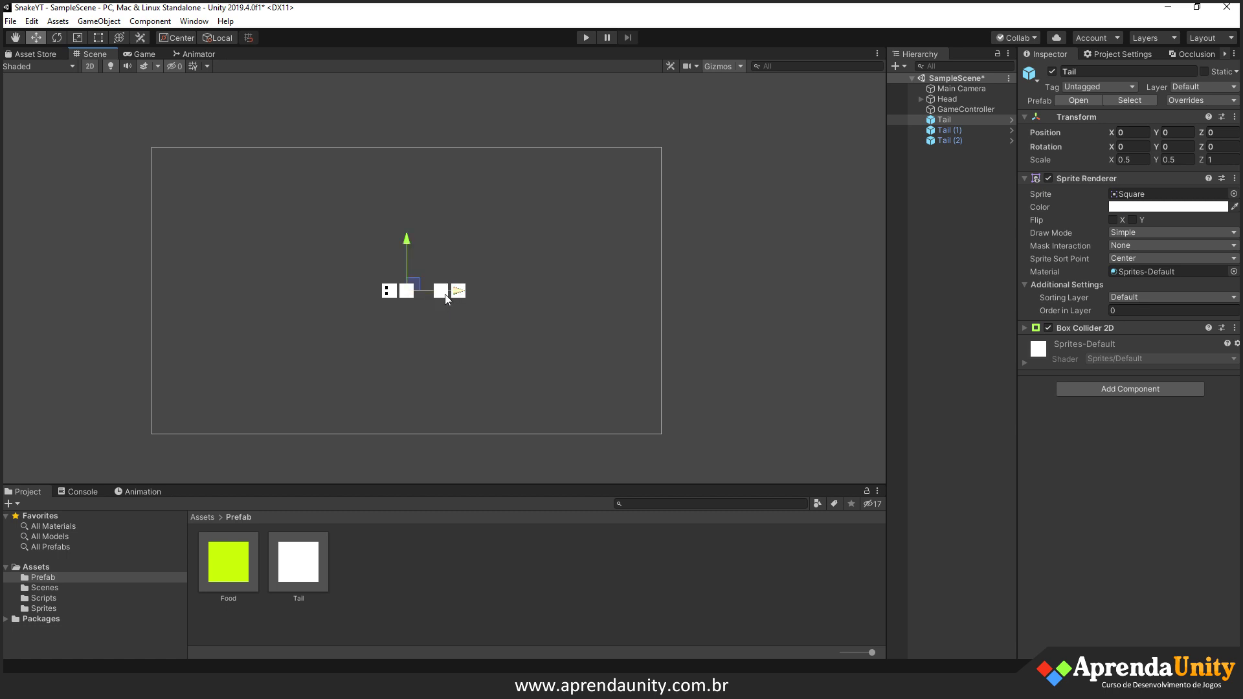
- Move Tail (1) to X 0.6 and Tail (2) toward X 1.2, undo, and save the scene
click(944, 129)
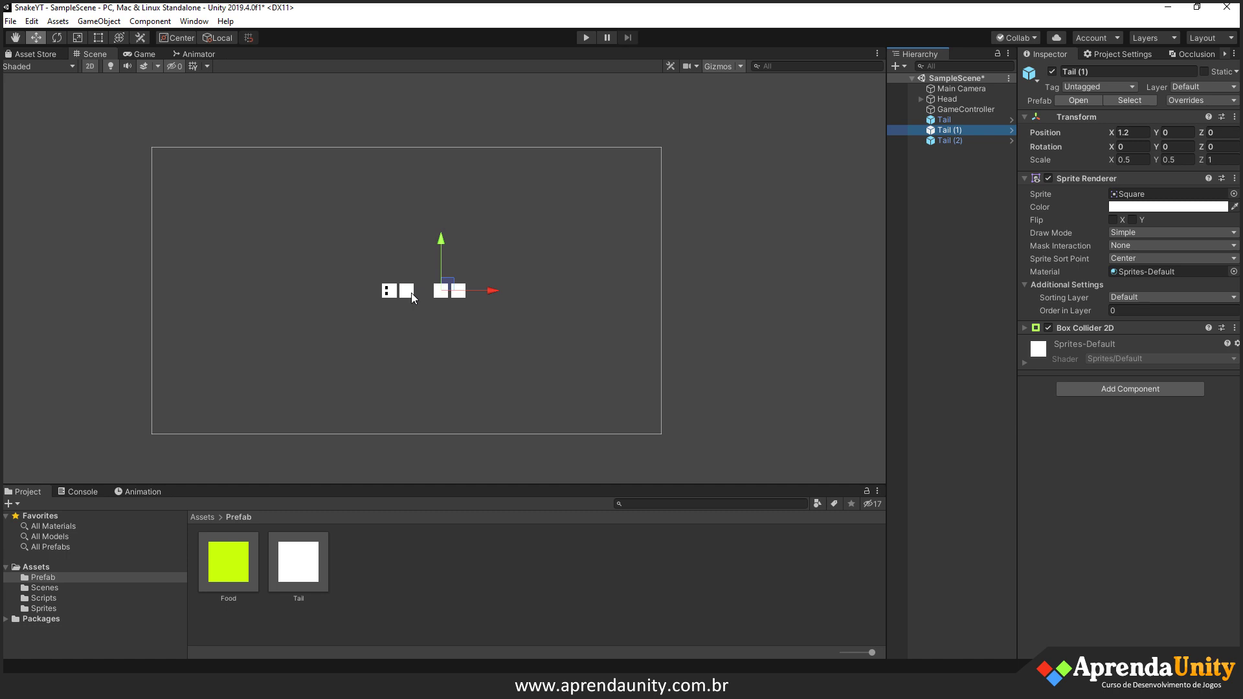
drag(492, 293, 475, 293)
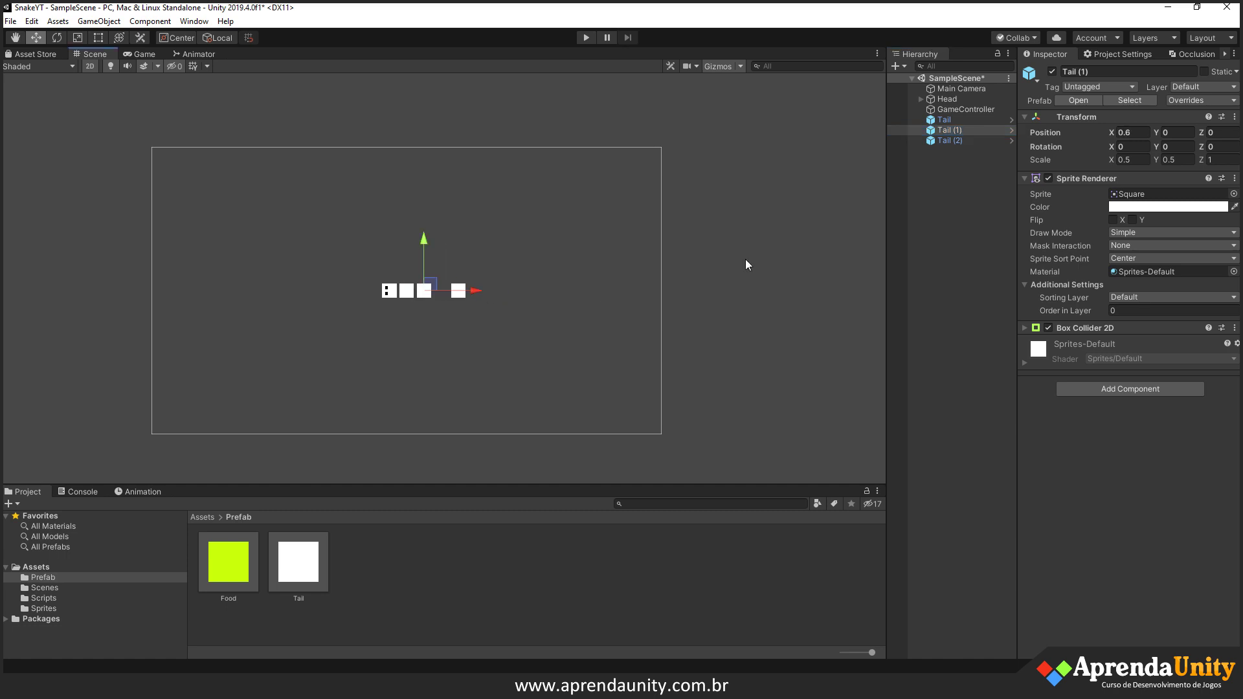
click(938, 138)
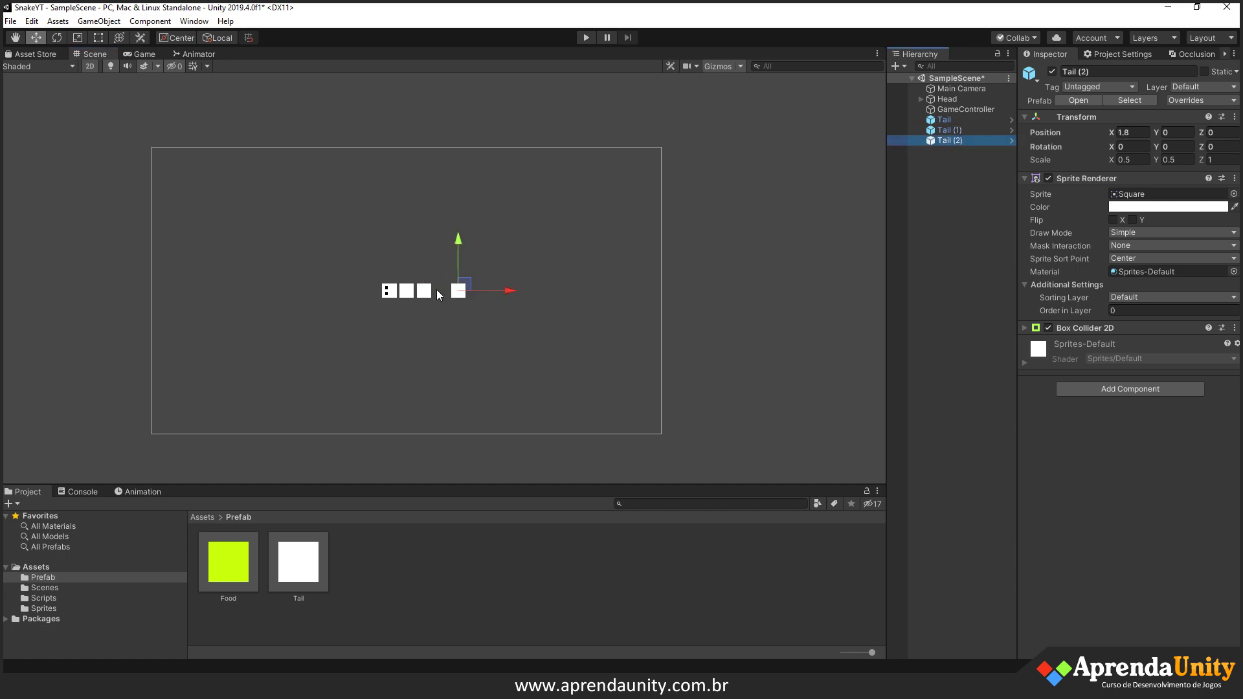
click(510, 289)
drag(510, 289, 474, 265)
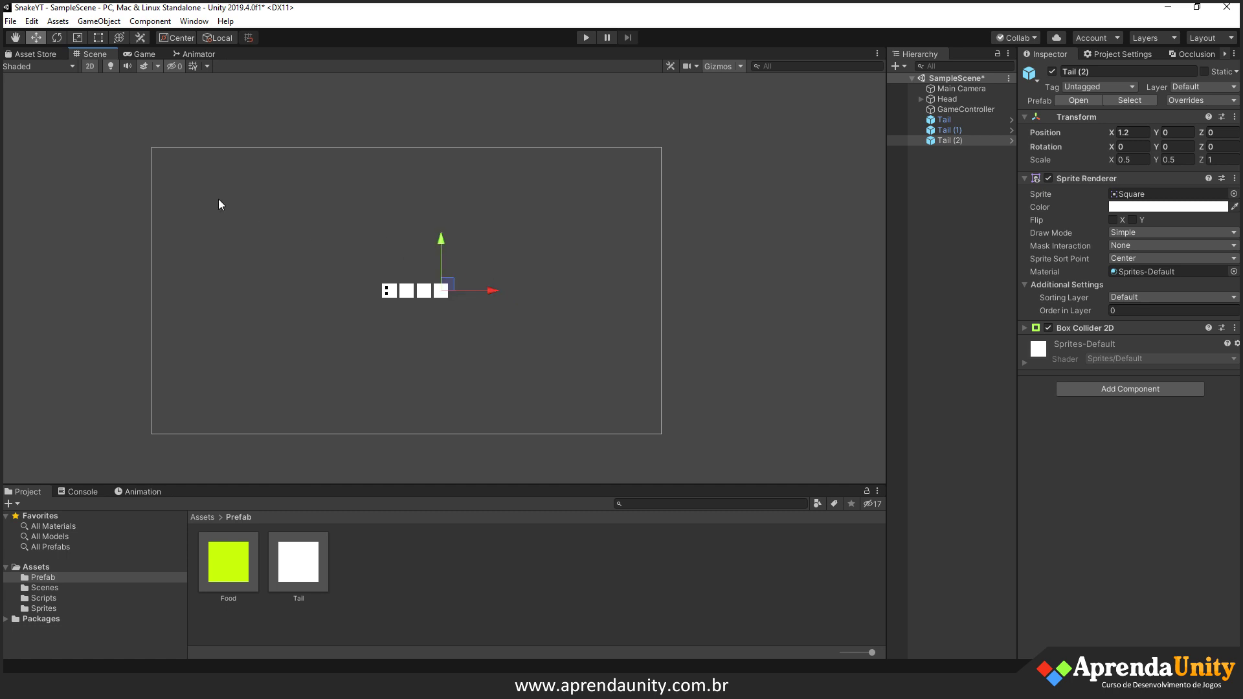
key(ctrl+z)
key(ctrl+z)
key(ctrl+z)
key(ctrl+z)
key(ctrl+z)
key(ctrl+z)
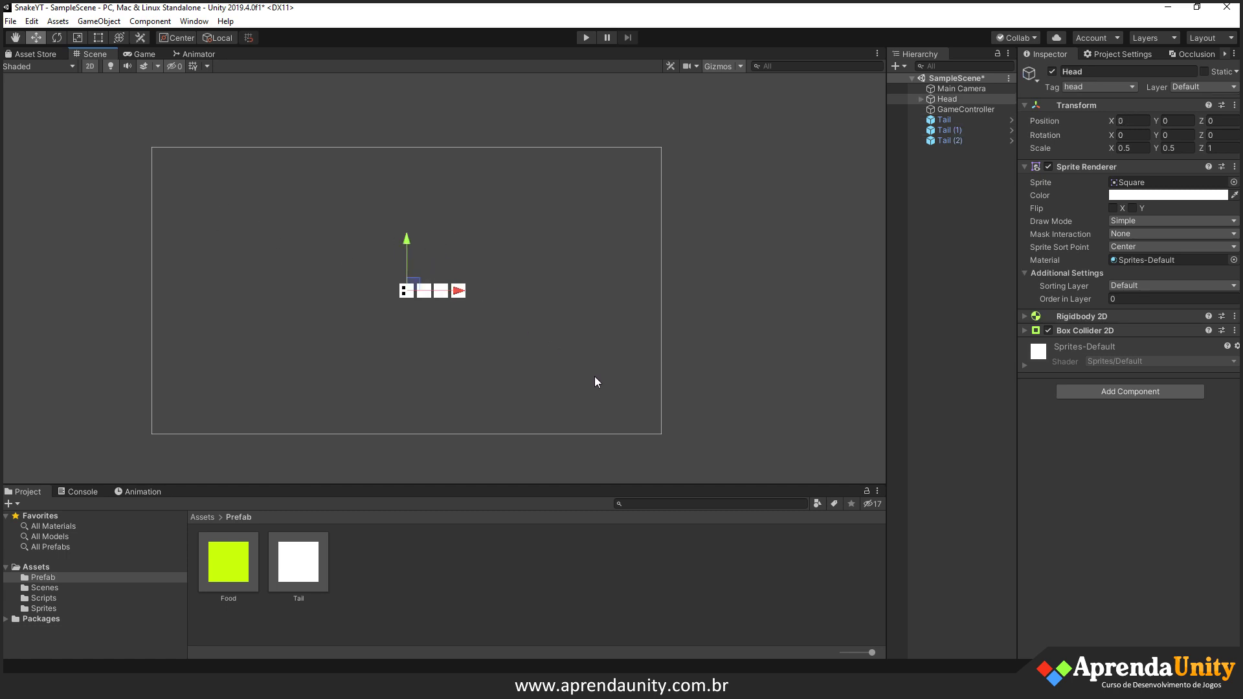
key(ctrl+s)
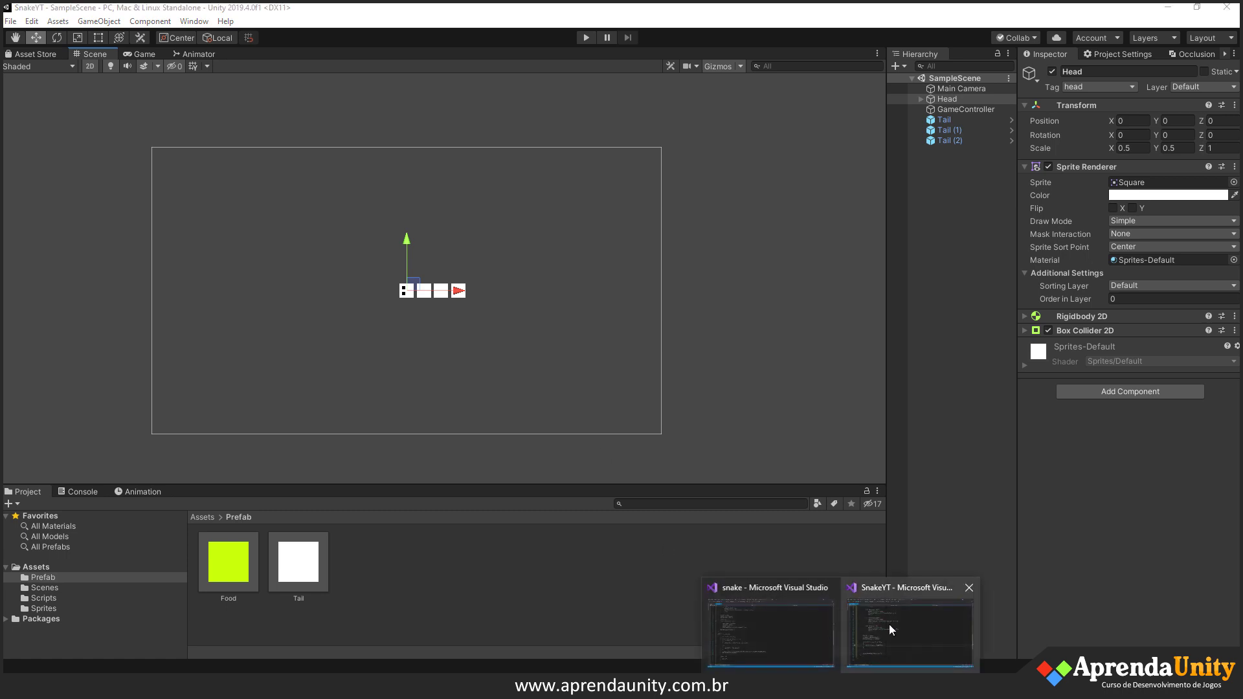
- In the tail loop, add 't.position = lastPos;' and save the script
click(909, 596)
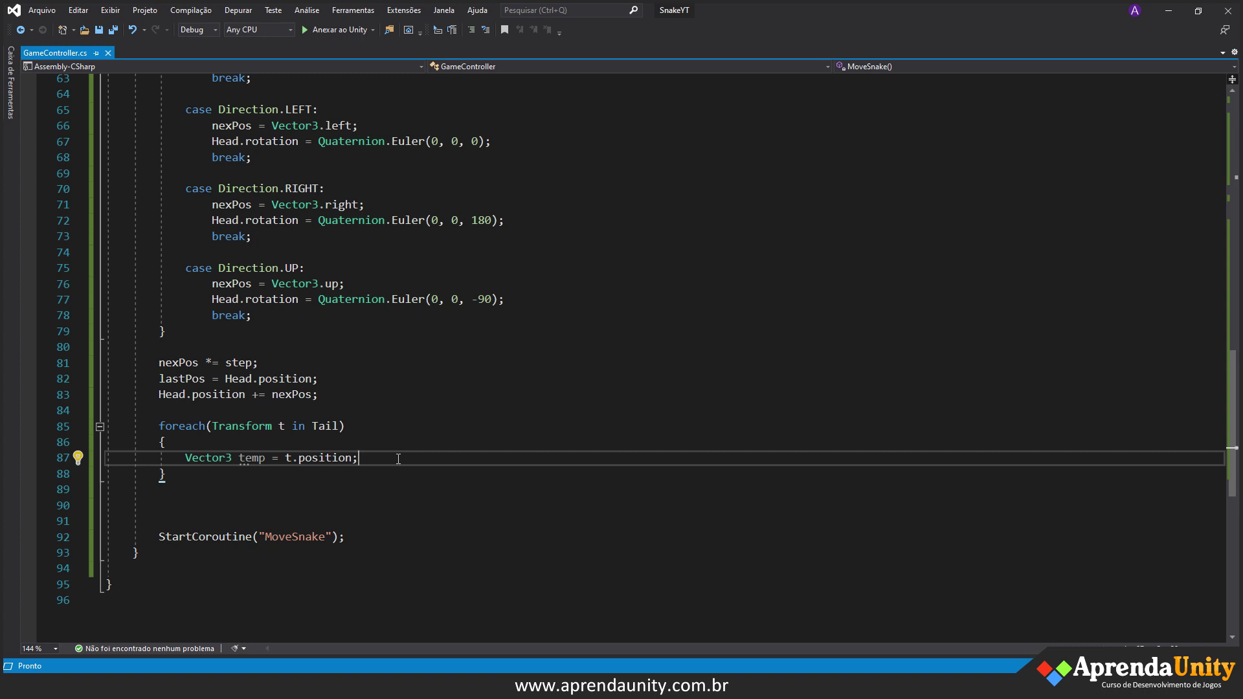
key(Return)
text(t.position = la)
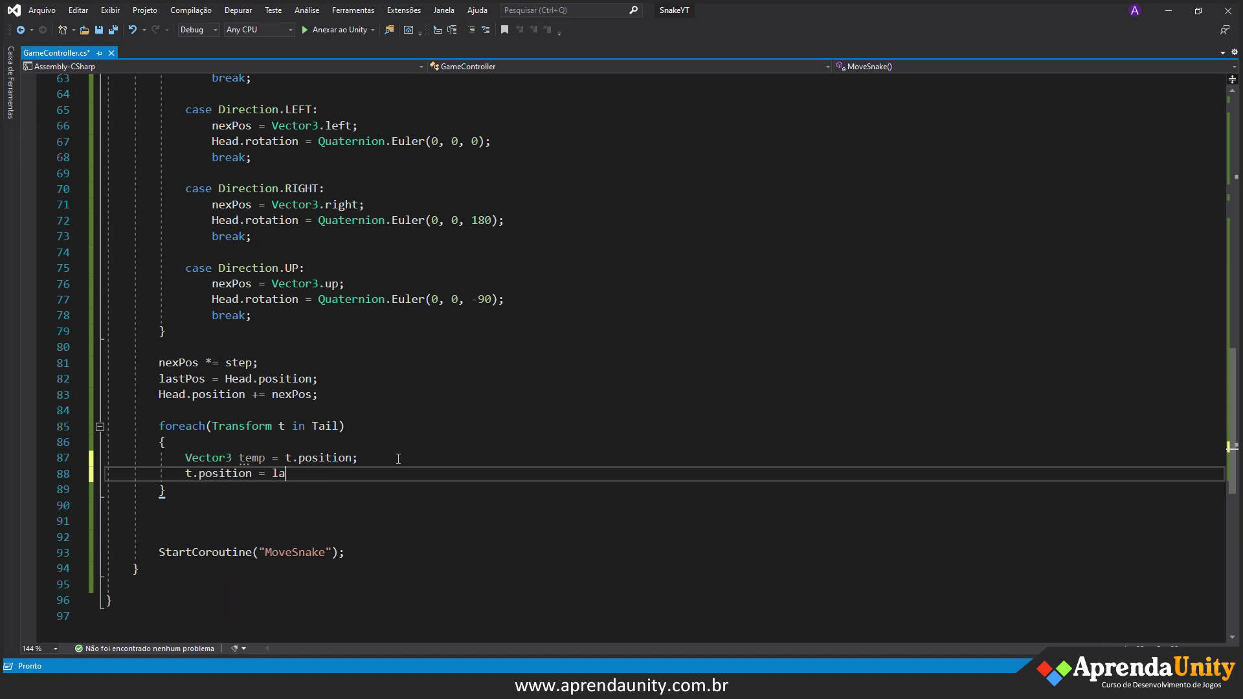
text(stPos;)
key(ctrl+s)
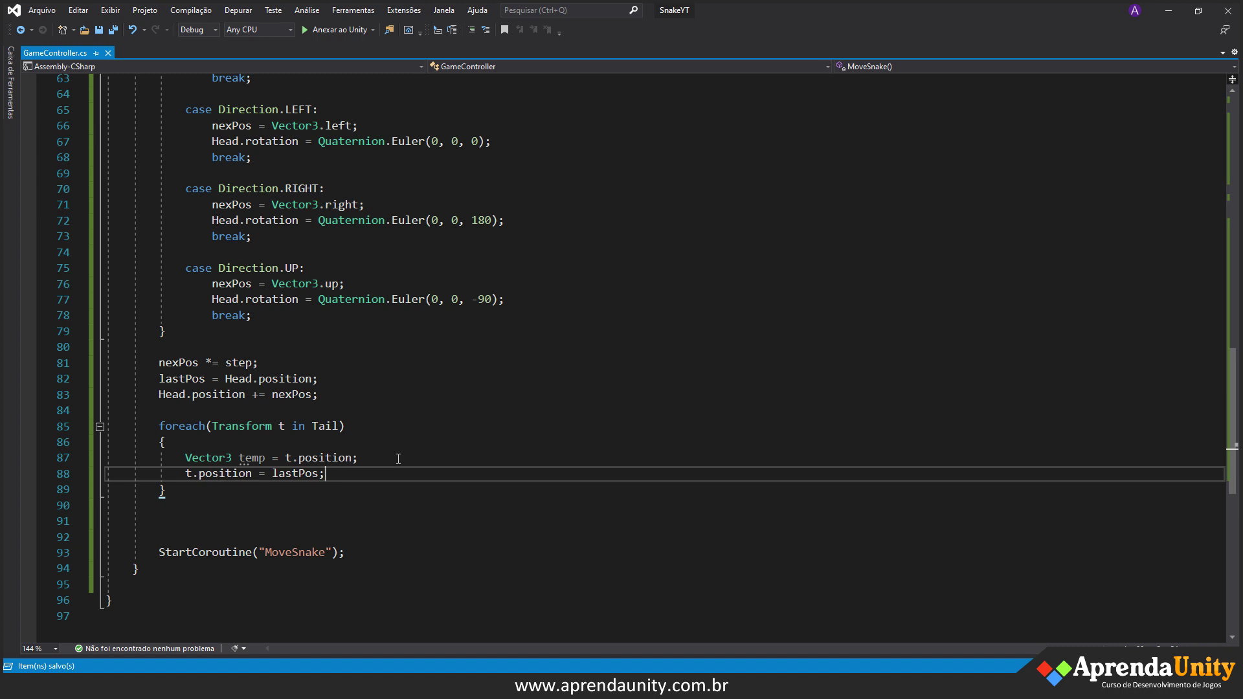
- Add 'lastPos = temp;' on the next line of the loop and return to Unity
key(Return)
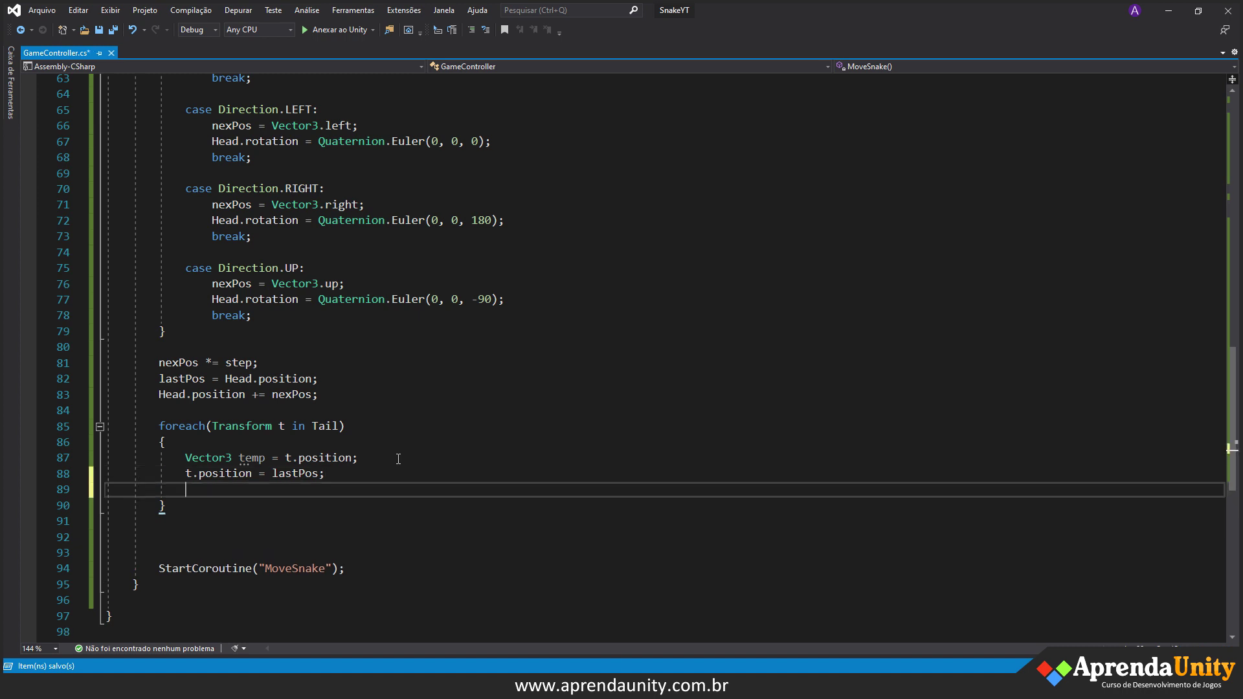
text(las)
key(Tab)
text(= tem)
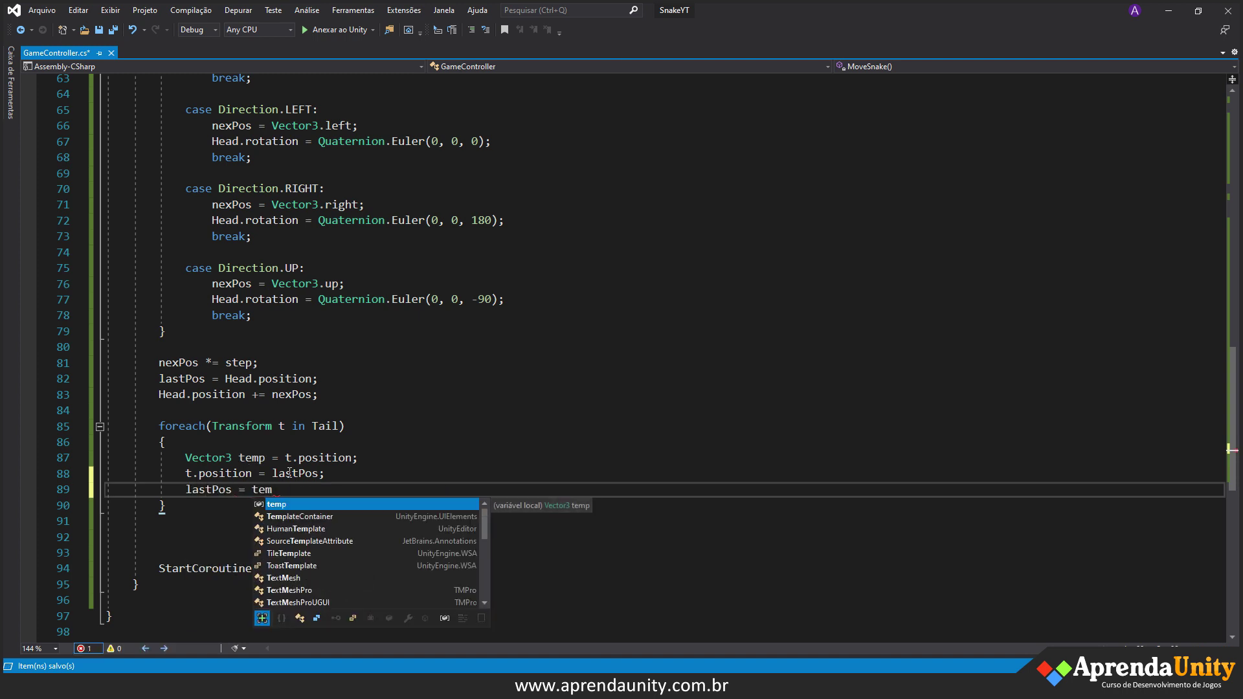
key(Tab)
text(;)
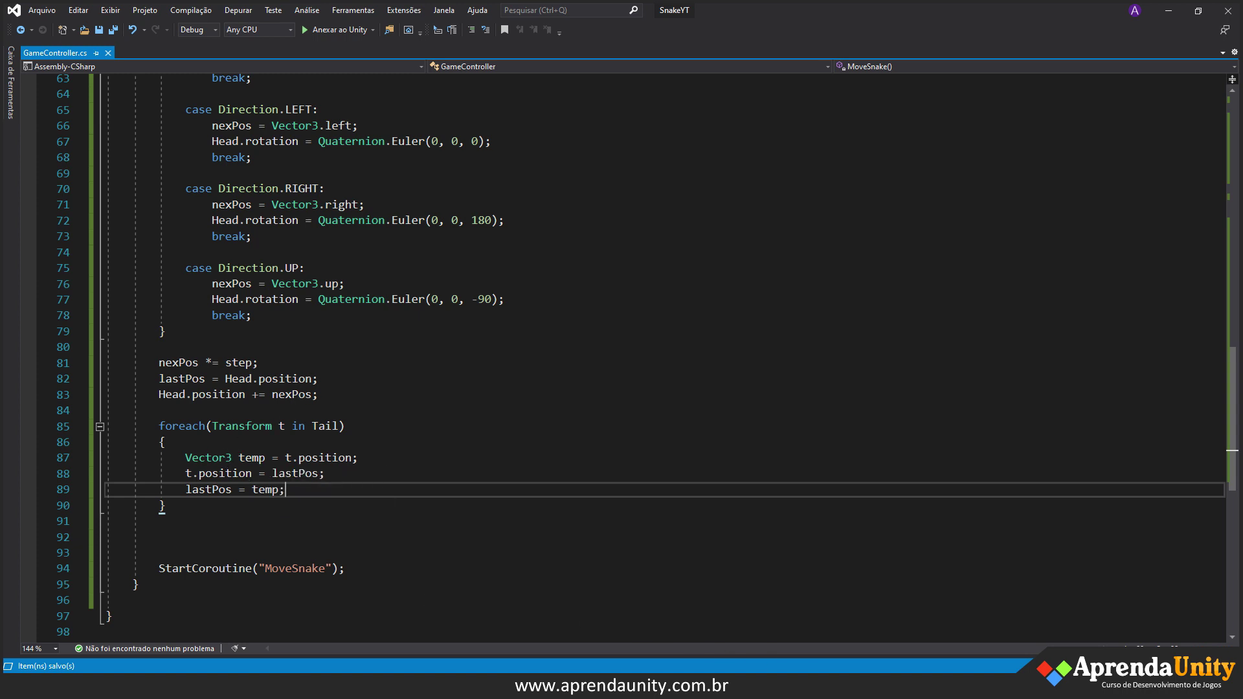
click(725, 622)
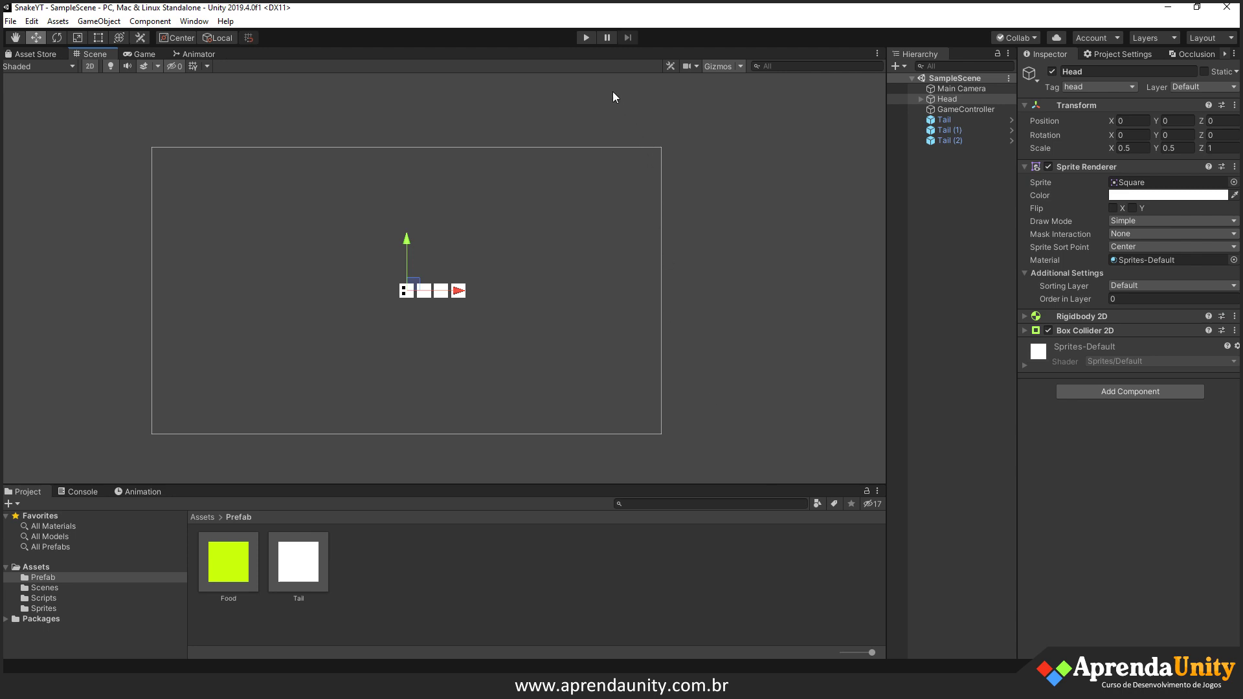
- Play the game and steer the snake up, right, down and left to watch the tail follow
click(586, 37)
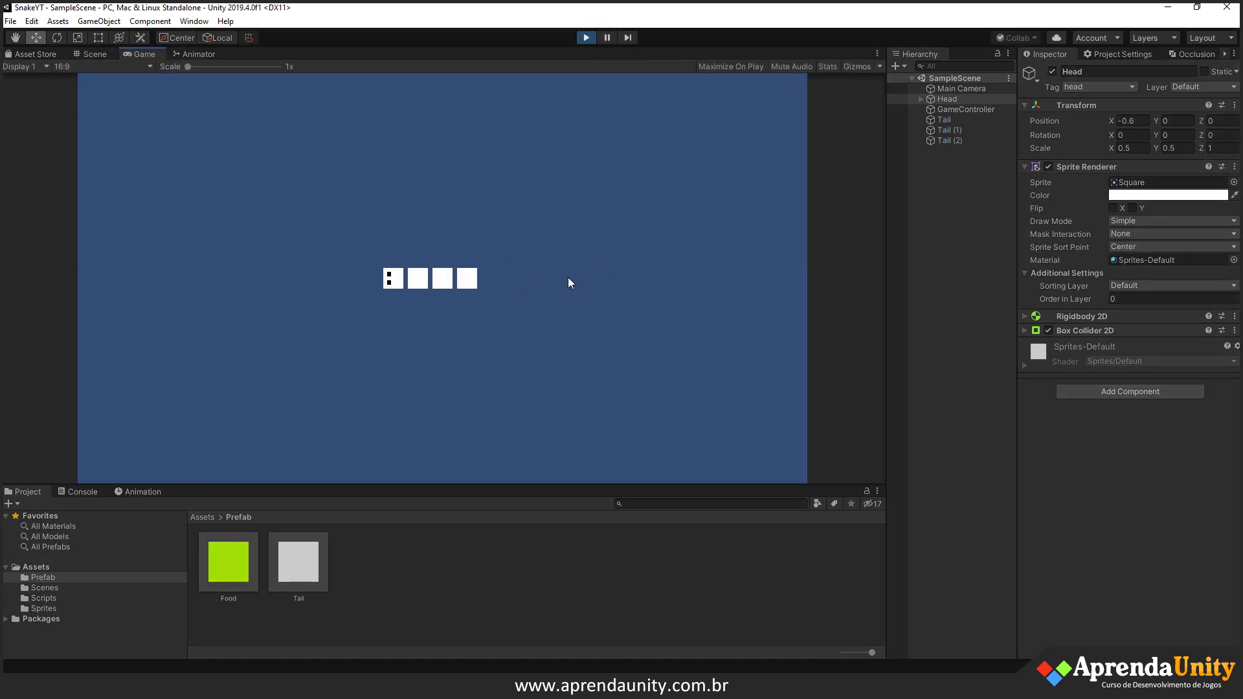
key(Up)
key(Right)
key(Down)
key(Right)
key(Down)
key(Right)
key(Up)
key(Right)
key(Up)
key(Left)
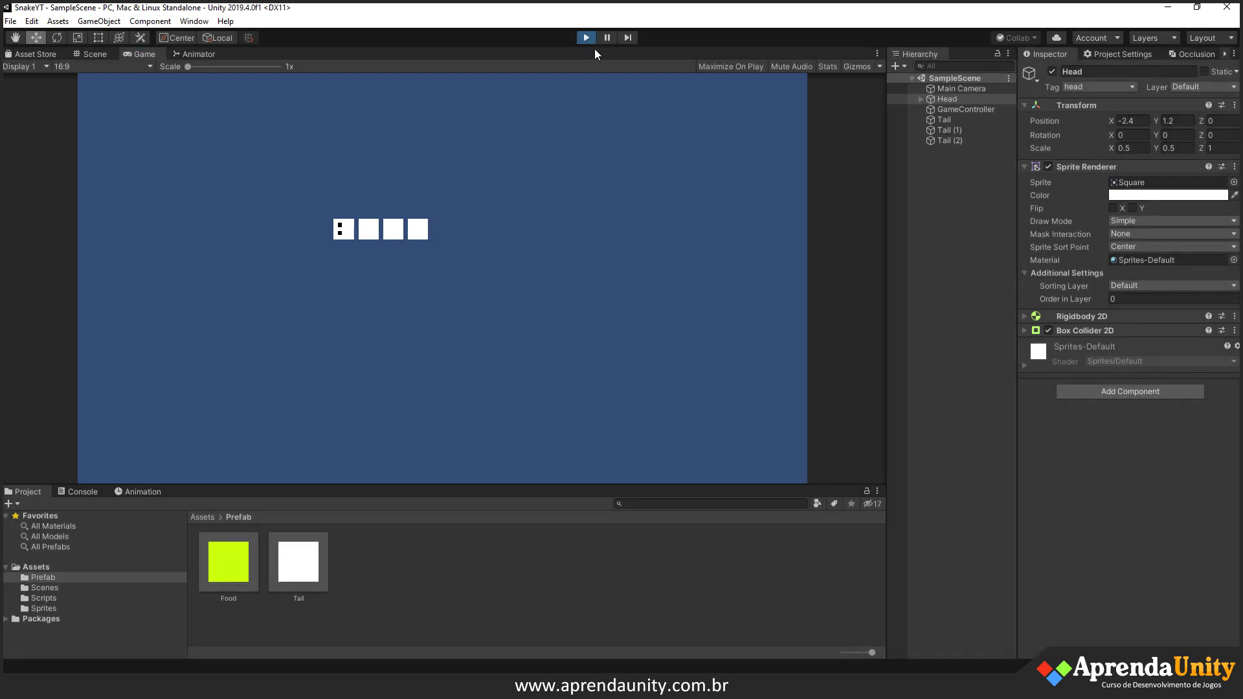
- Stop the game and duplicate Tail (2) to create extra tail copies
click(586, 37)
click(955, 140)
key(ctrl+d)
key(ctrl+d)
key(ctrl+d)
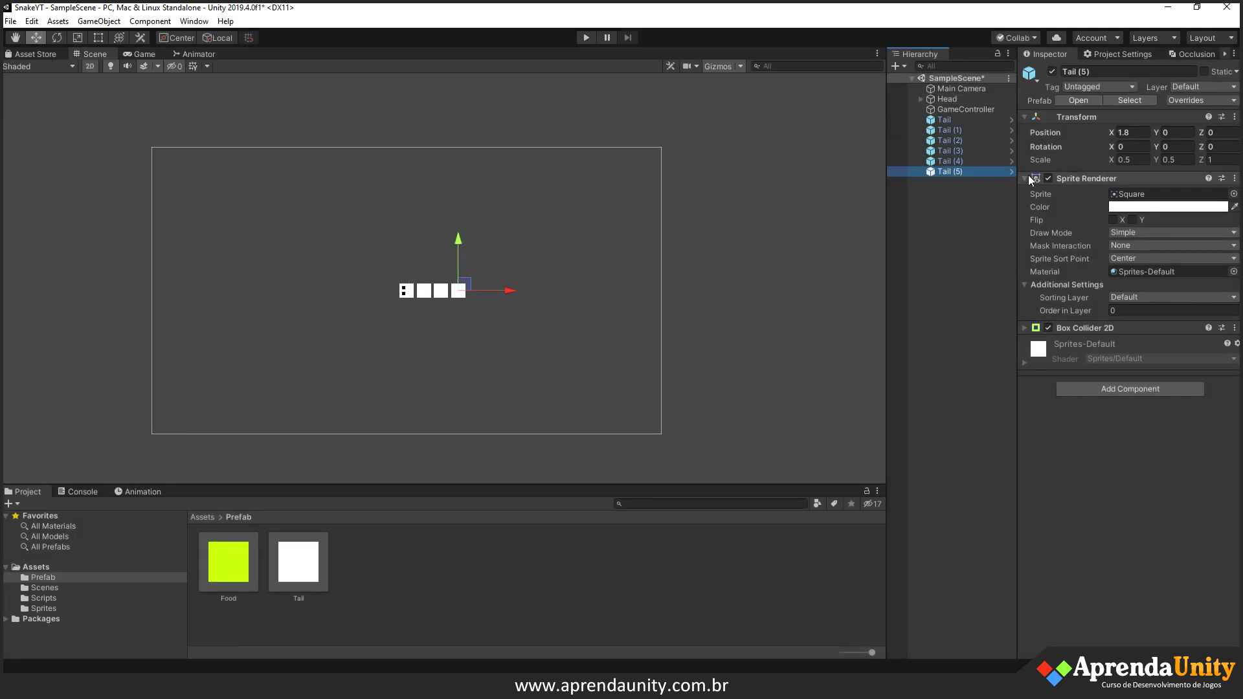
- Add Tail (3), Tail (4) and Tail (5) to the GameController's Tail list
click(969, 110)
drag(952, 152, 1034, 246)
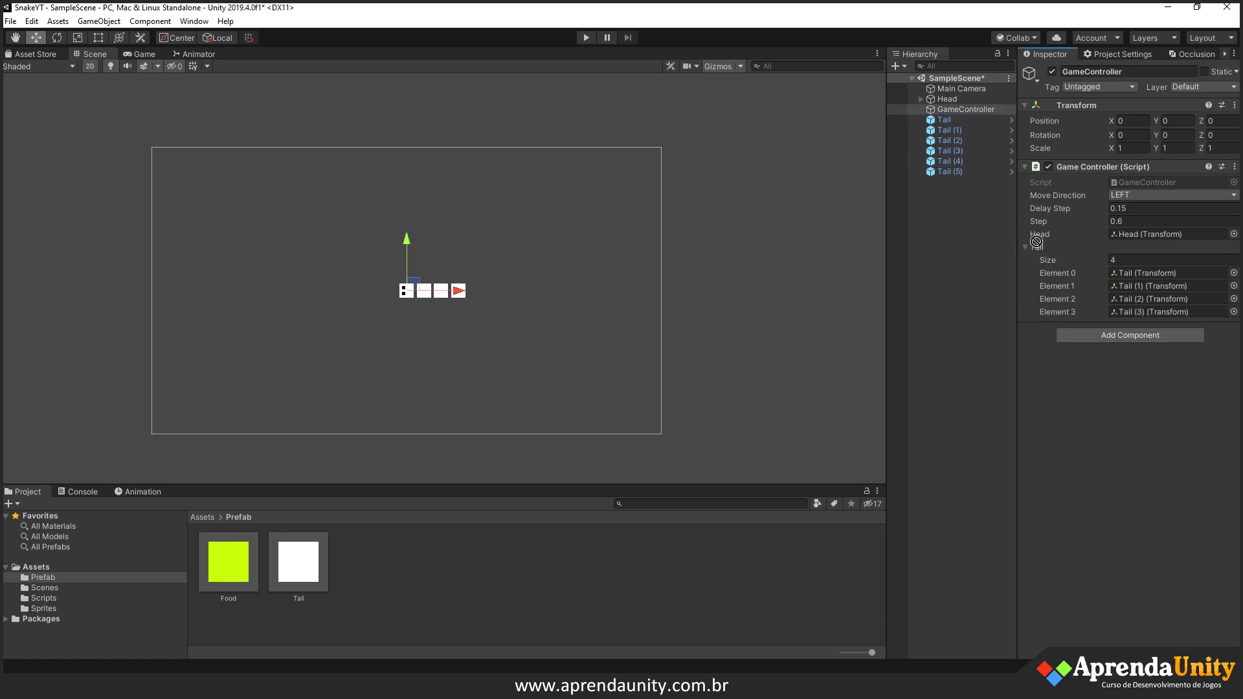
drag(957, 171, 1035, 246)
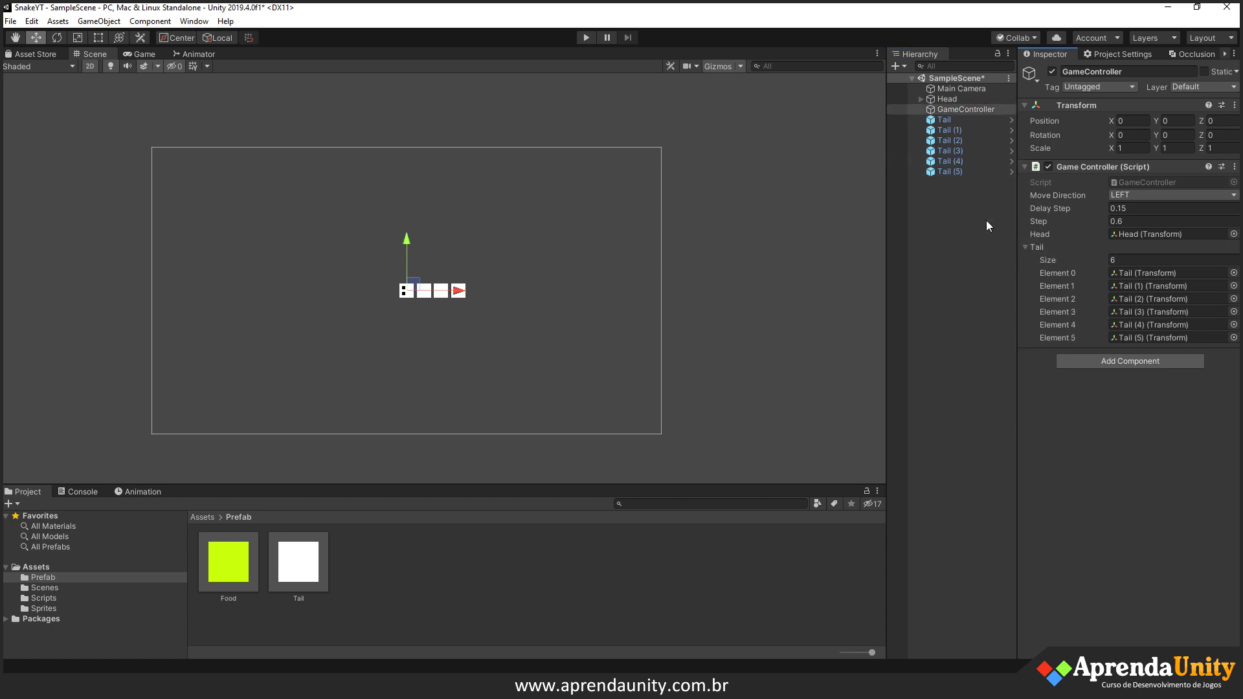
- Play test the longer six-segment snake, steering it down, right and up, then stop
click(585, 37)
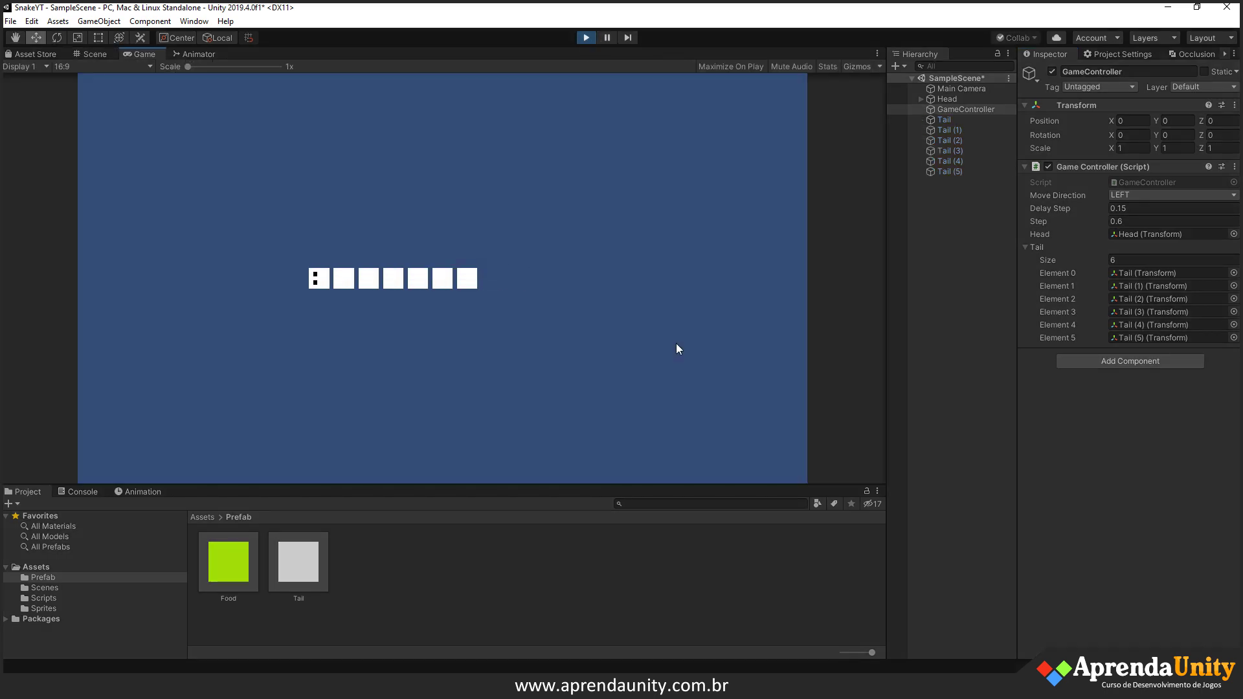
key(Down)
key(Right)
key(Down)
key(Right)
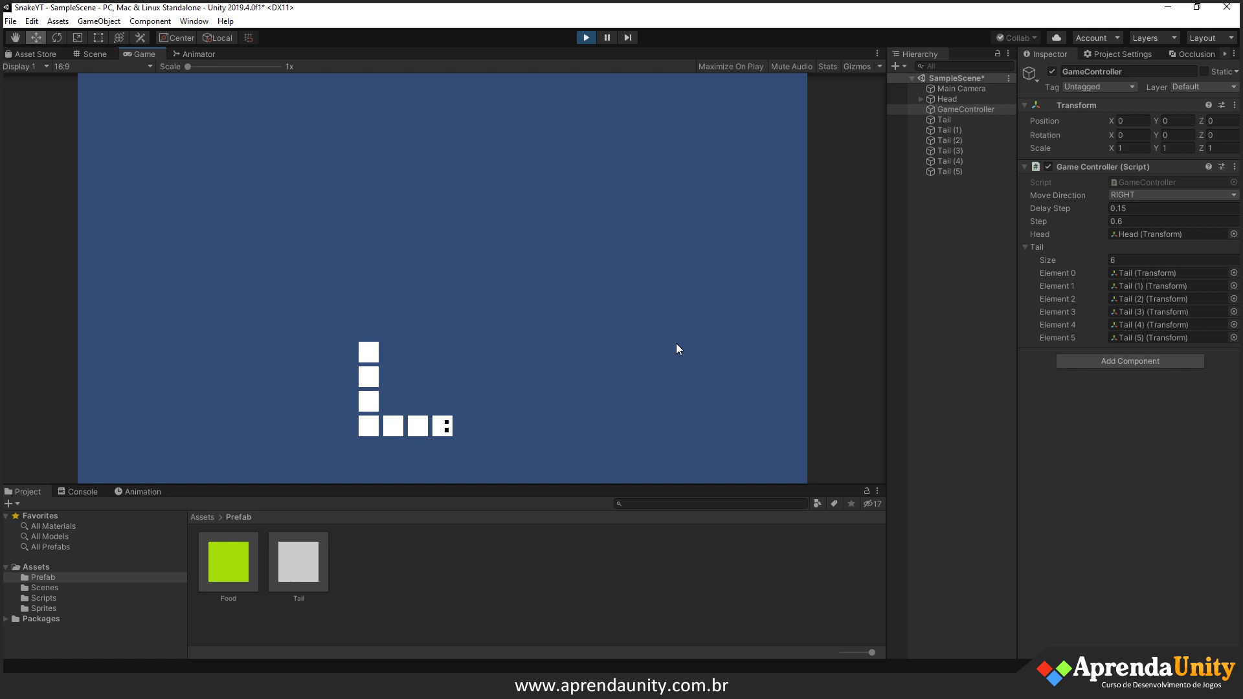
key(Up)
key(Right)
key(Up)
key(Right)
key(Up)
key(Right)
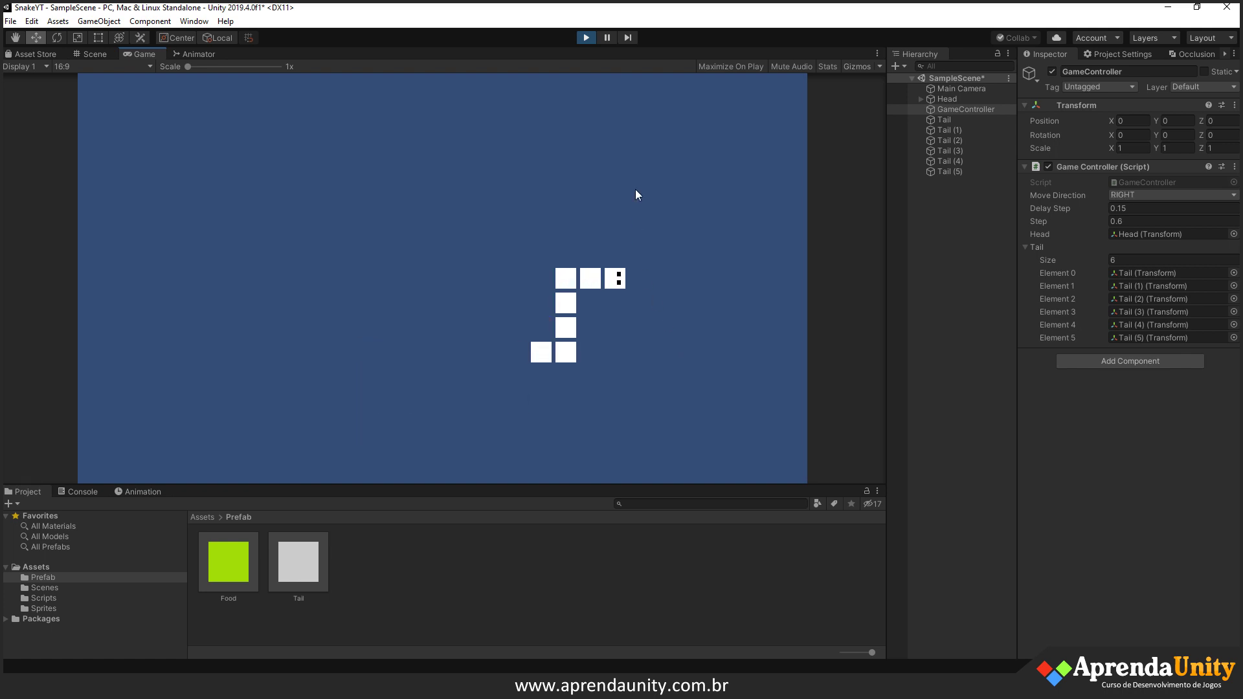
click(585, 38)
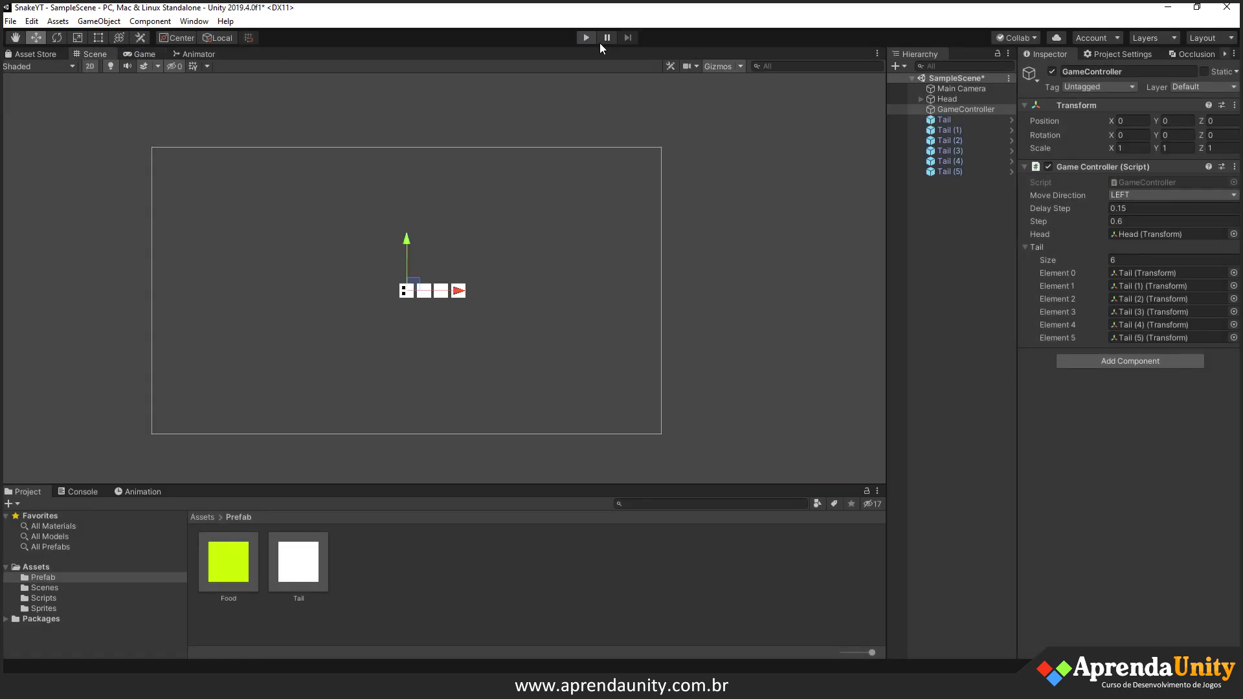
- Delete all tail objects, Tail through Tail (5), from the Hierarchy
click(944, 123)
shift+click(941, 173)
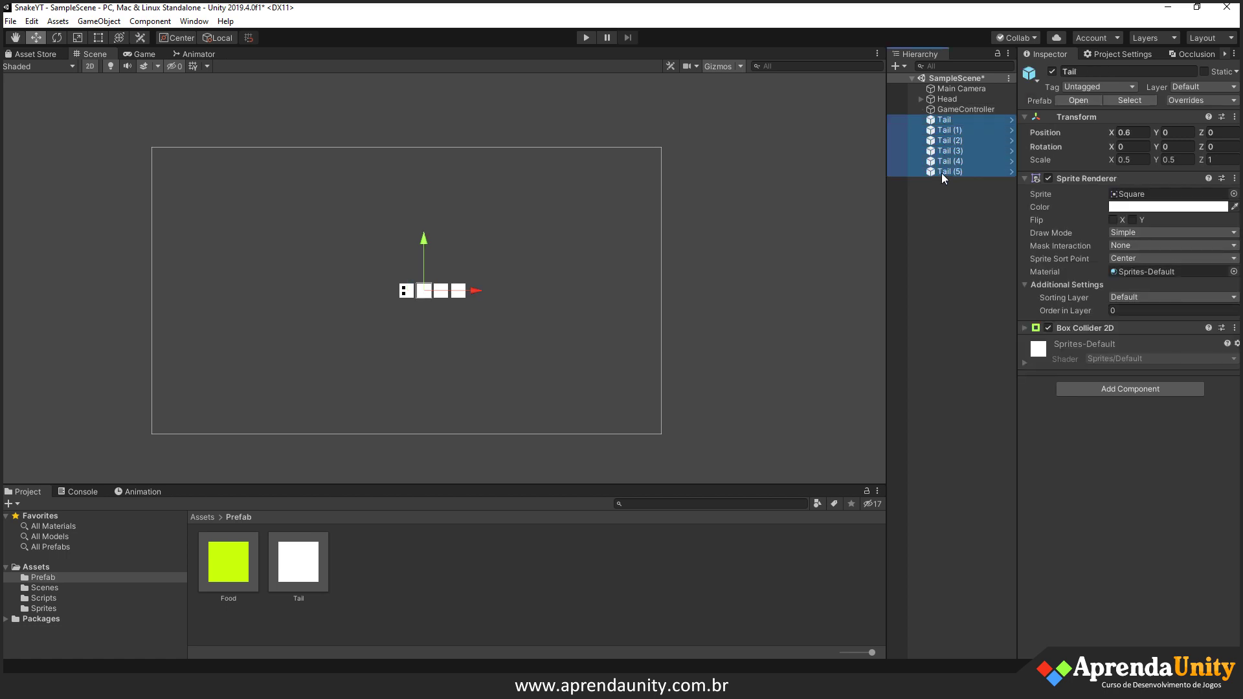
key(Delete)
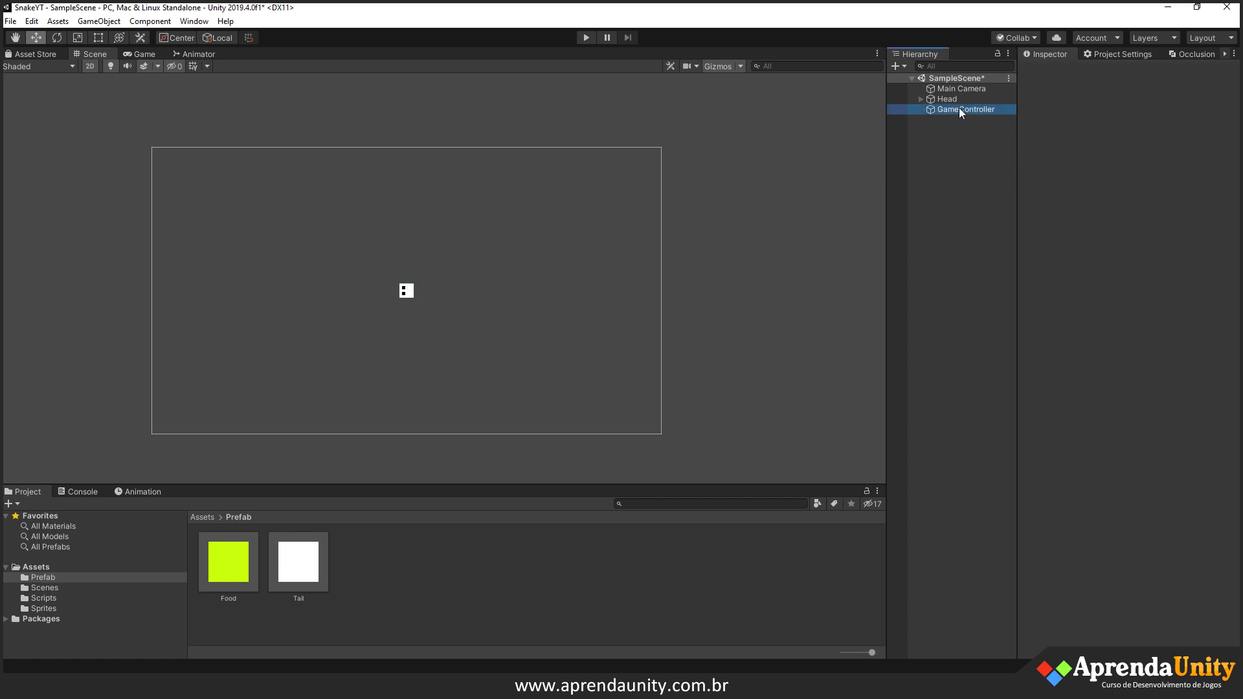
- Set the GameController's Tail list size to 0 and go back to Visual Studio
click(958, 109)
click(1121, 258)
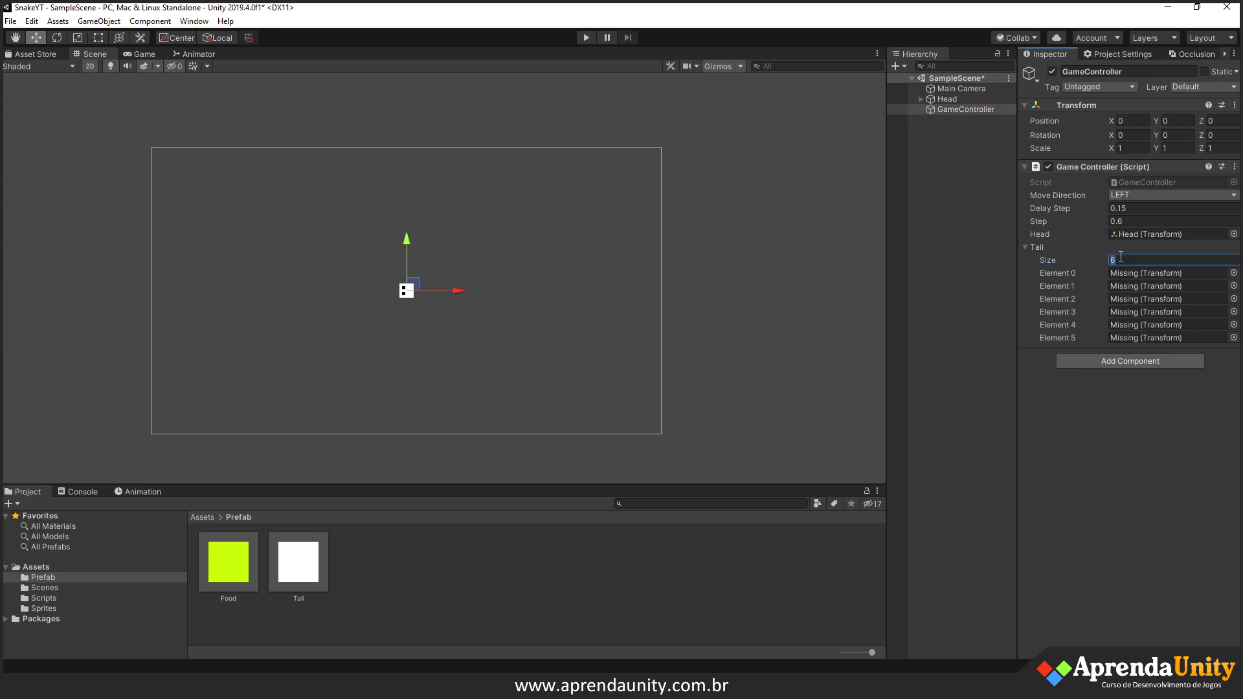
text(0)
key(Return)
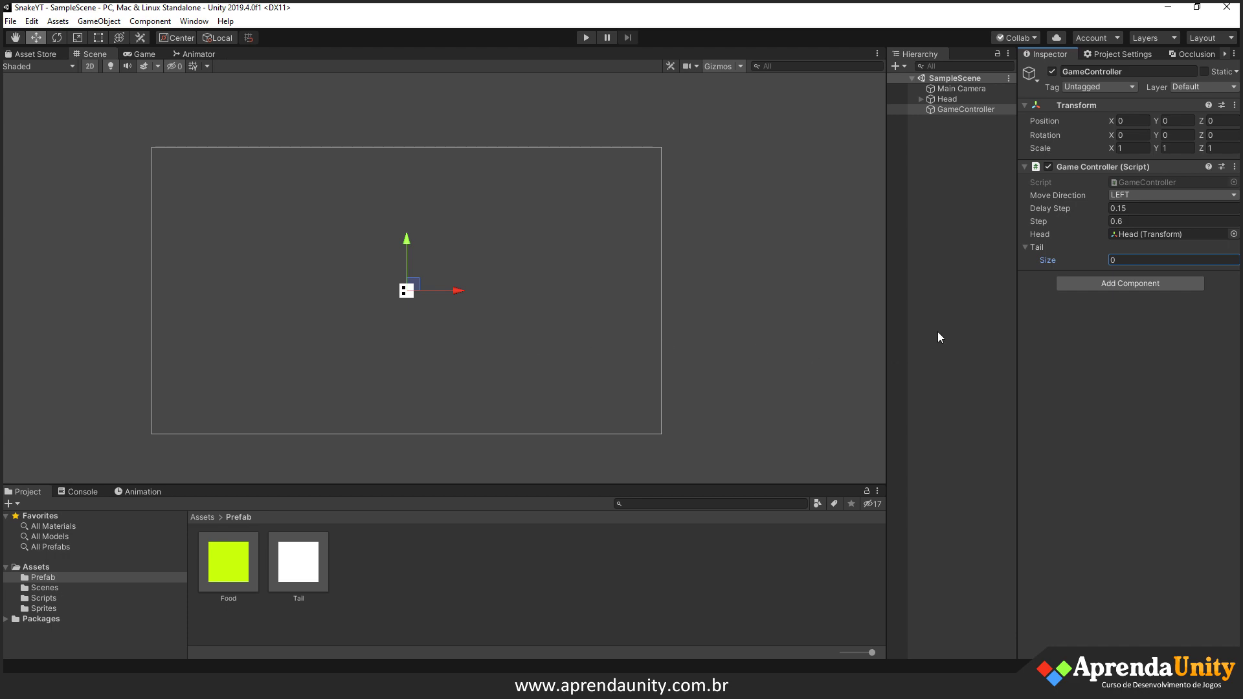
key(alt+Tab)
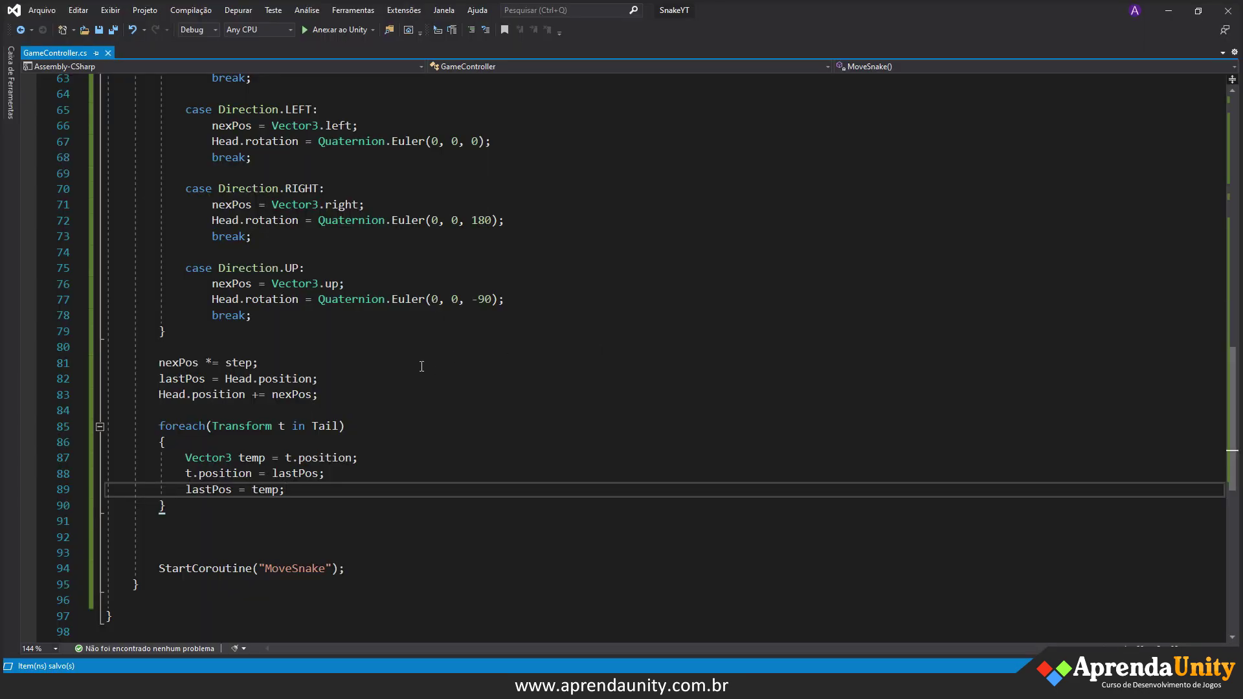
- Declare 'public GameObject foodPrefab;' below the lastPos declaration and save
scroll(432, 370, up, 10)
scroll(408, 365, up, 5)
scroll(401, 353, up, 5)
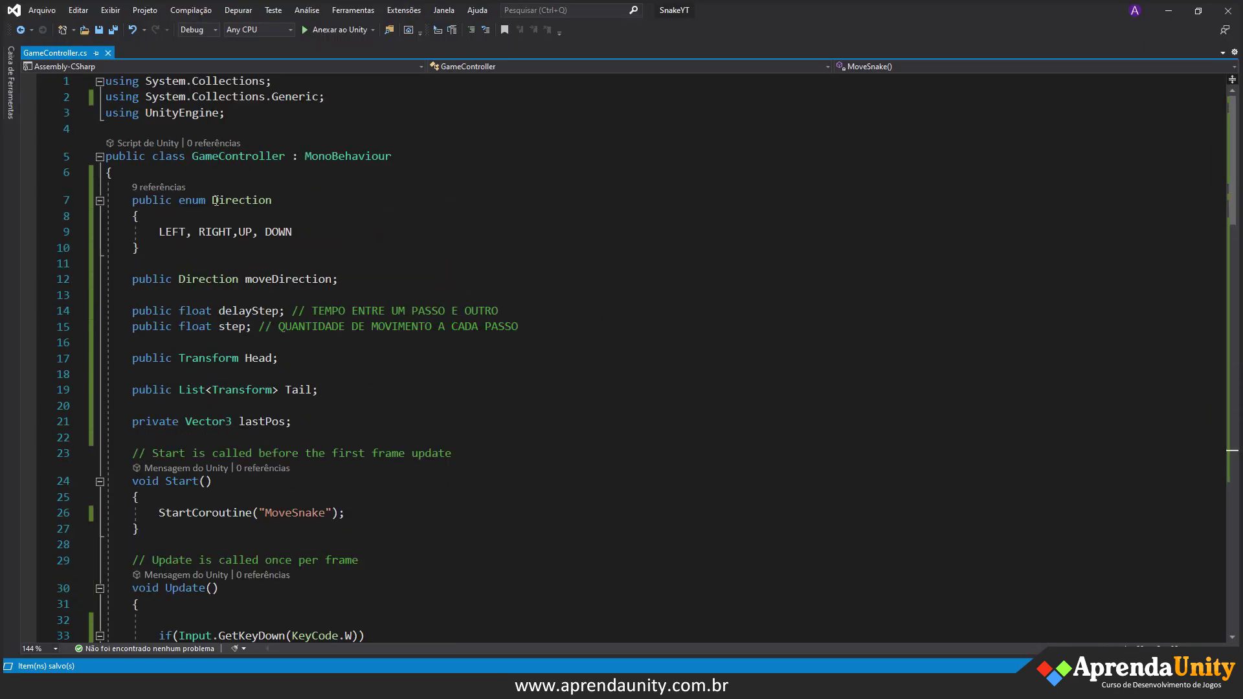
scroll(349, 359, down, 3)
scroll(324, 363, down, 1)
scroll(247, 374, up, 2)
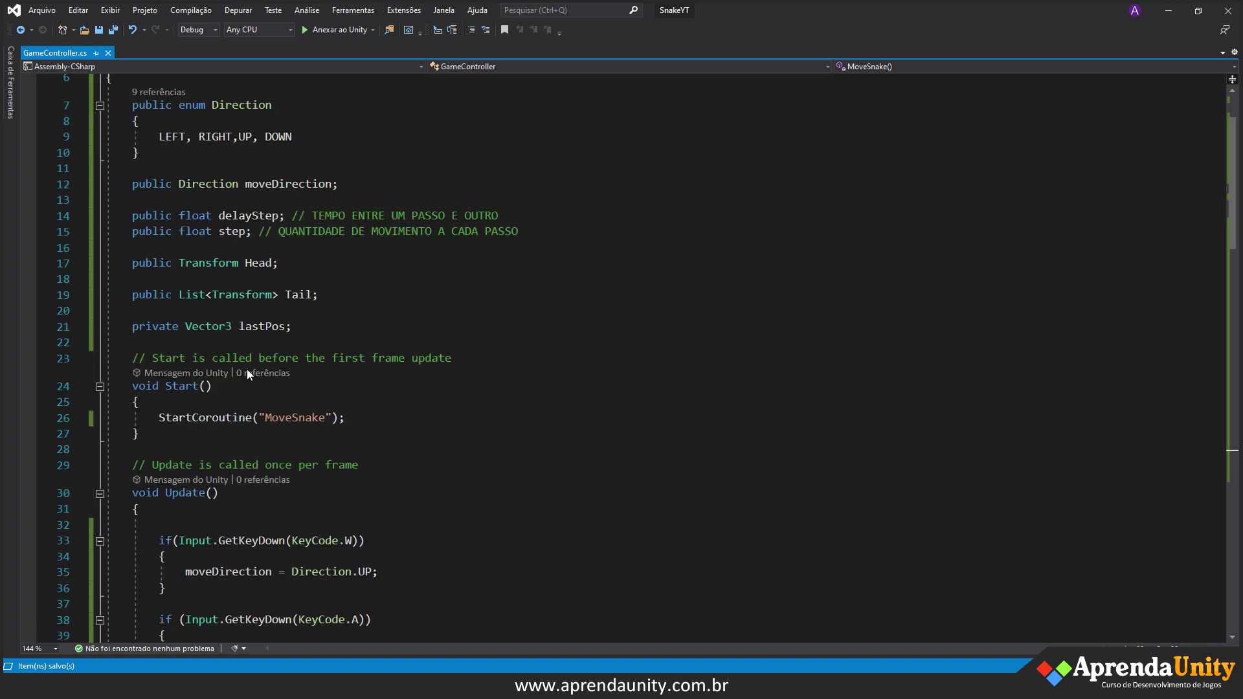
click(163, 334)
key(Return)
key(Return)
key(Up)
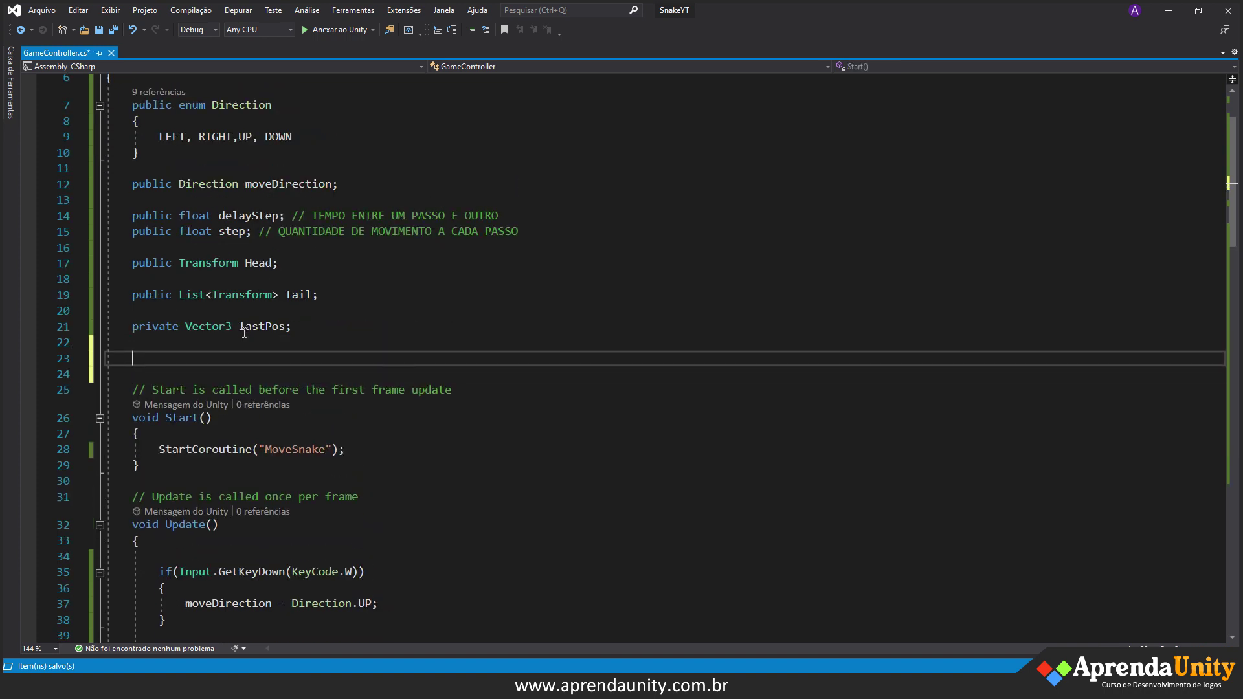
text(public )
text(Game)
key(Tab)
key(BackSpace)
key(BackSpace)
key(BackSpace)
key(BackSpace)
key(BackSpace)
key(BackSpace)
key(BackSpace)
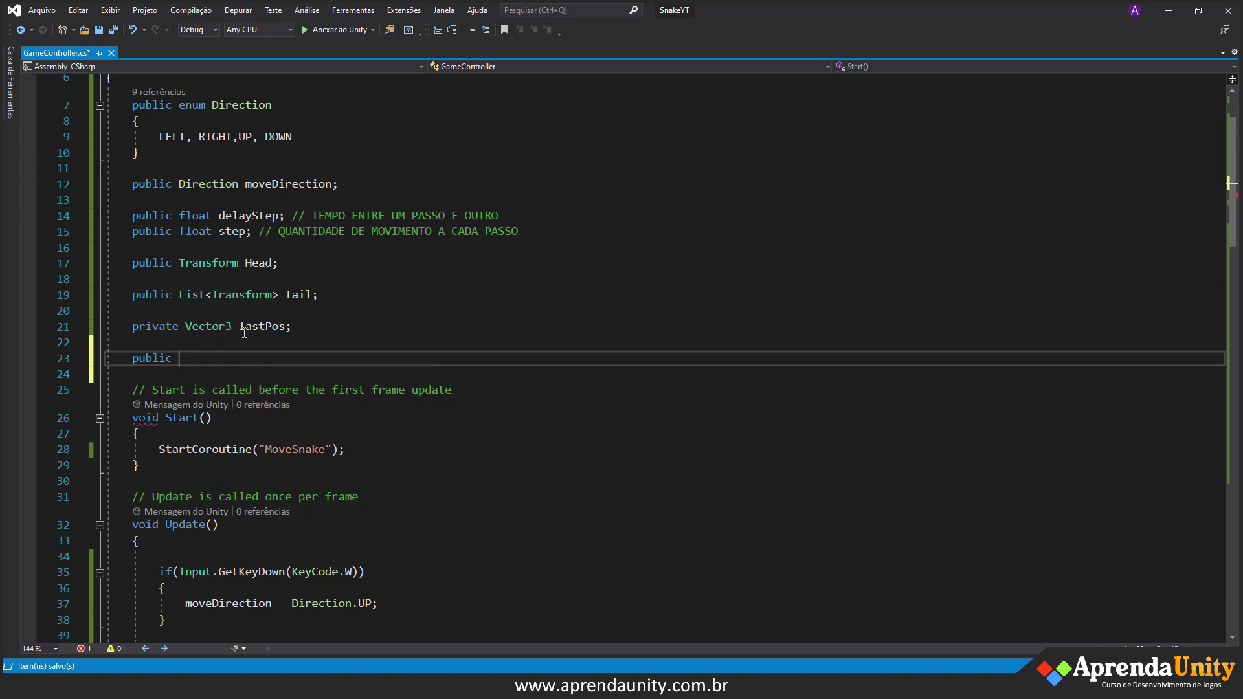
text(GameO)
key(Tab)
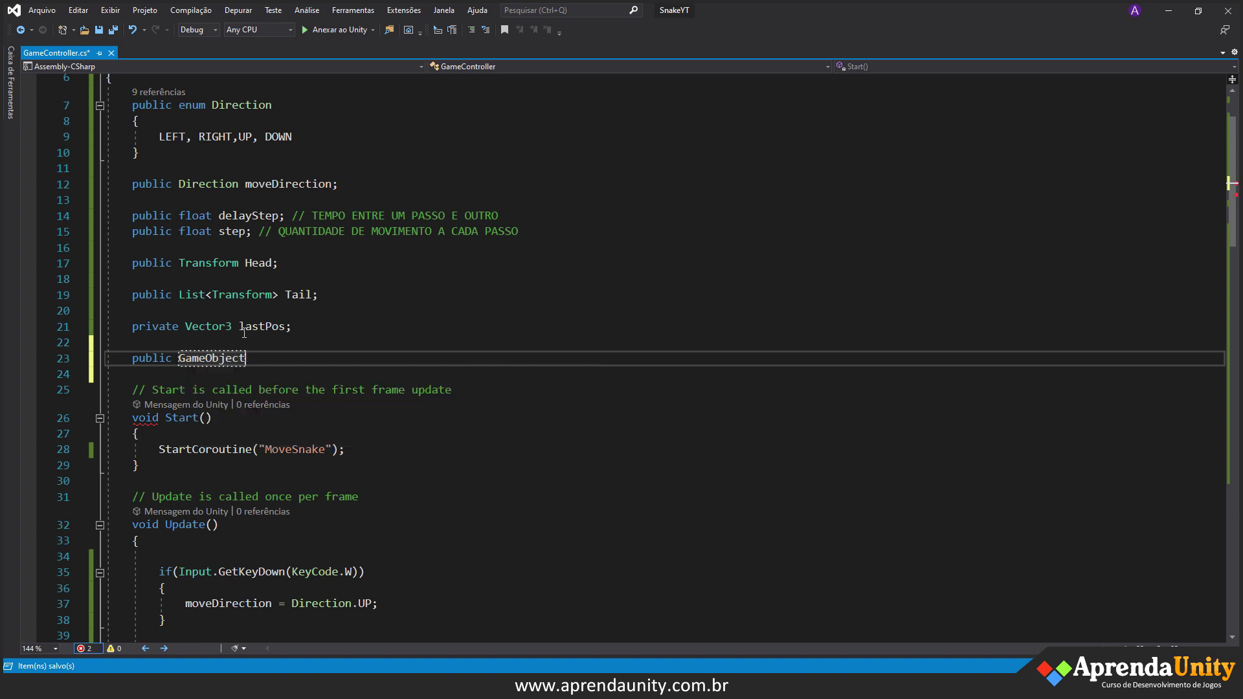
text( food)
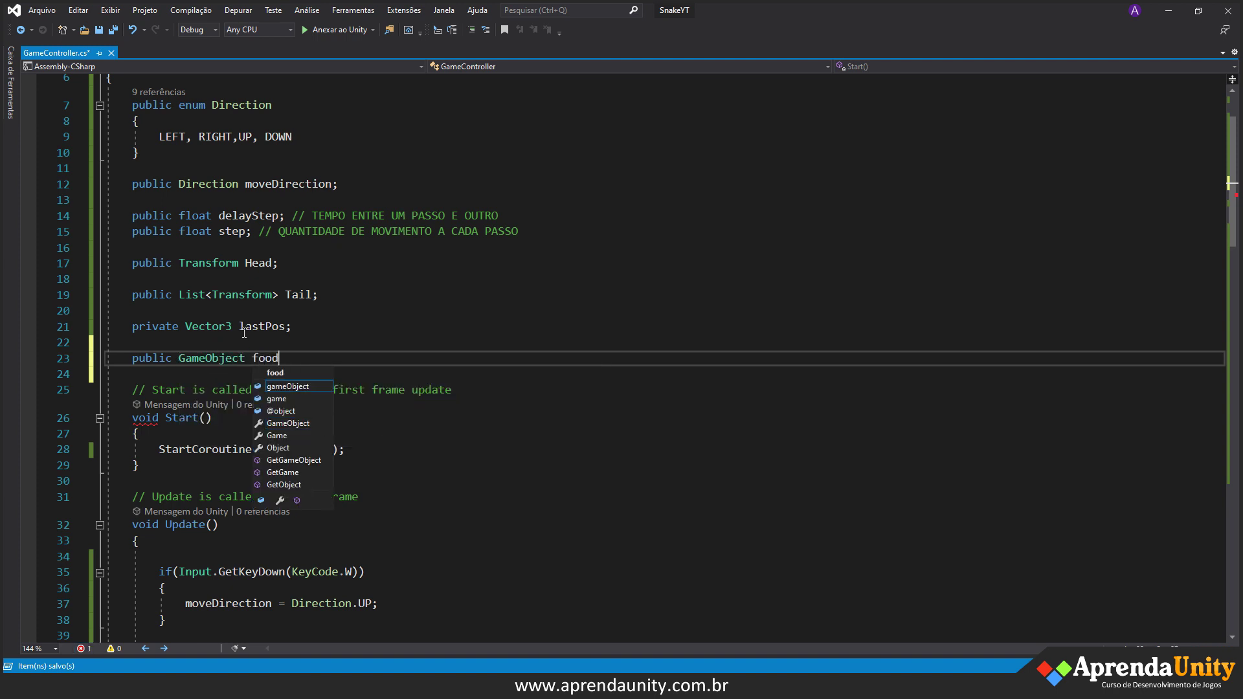
text(Prefab)
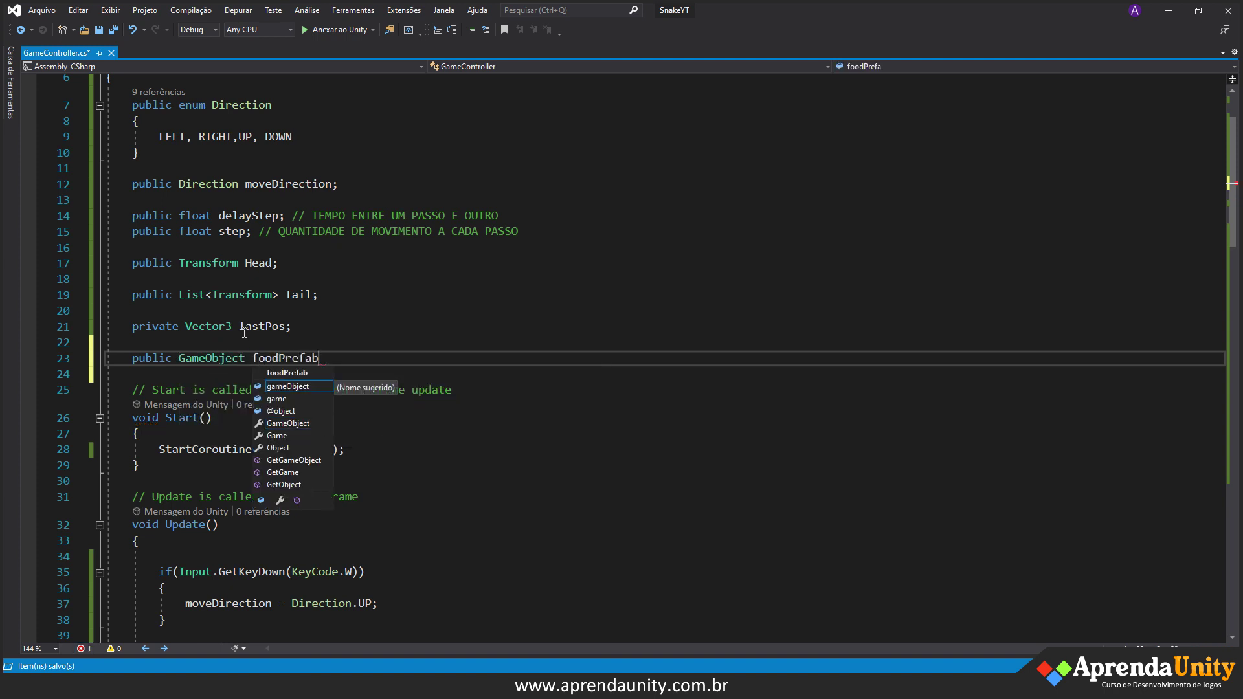
text(;)
key(ctrl+s)
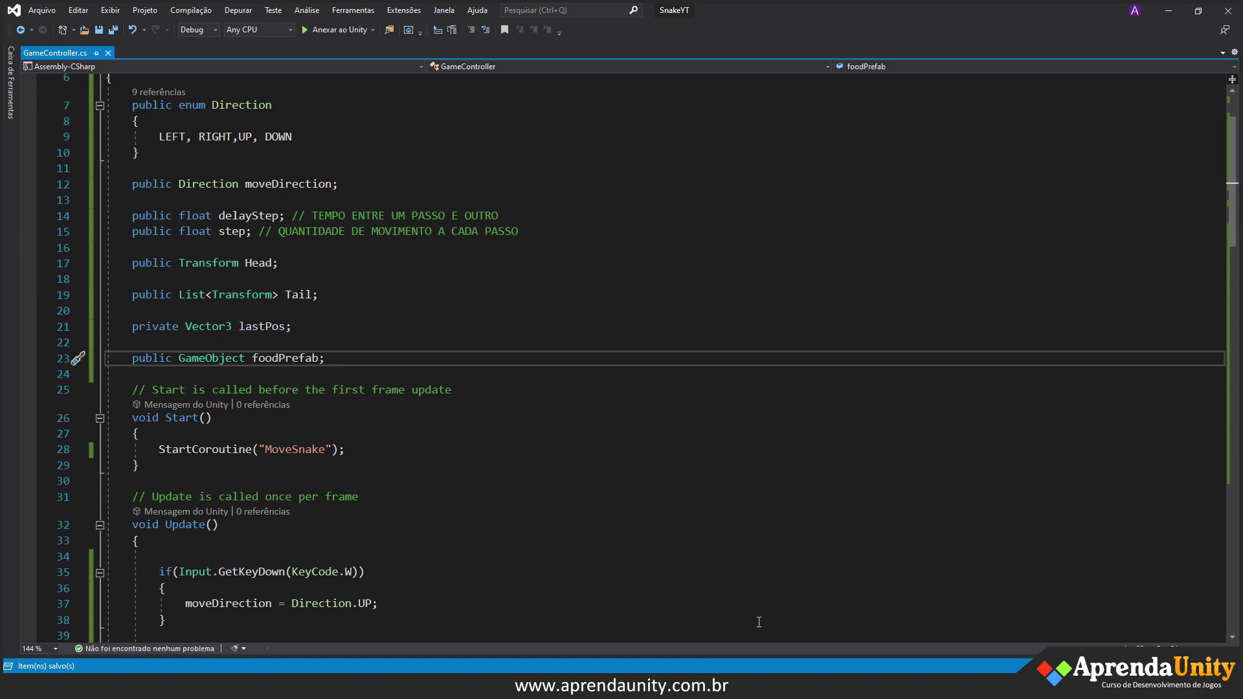
mouse_move(797, 670)
- Add 'public GameObject TailPrefab;' on the next line, save, and return to Unity
key(Return)
text(pu)
key(Tab)
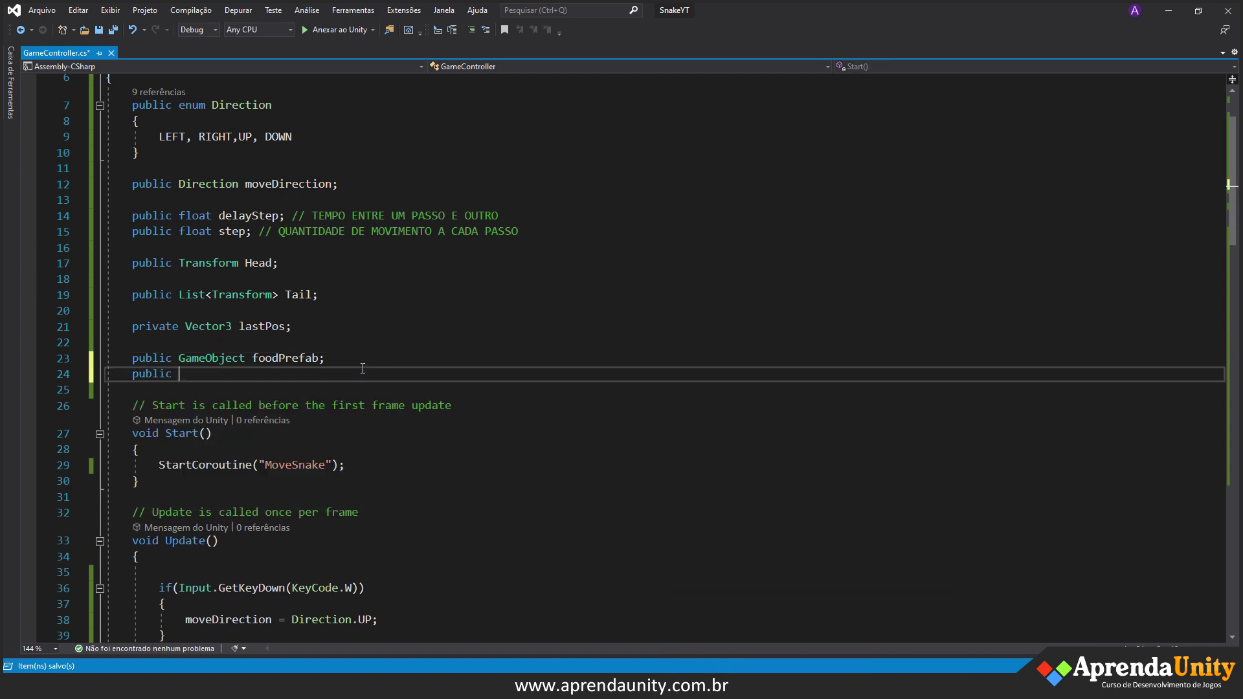
text(Ga)
key(Tab)
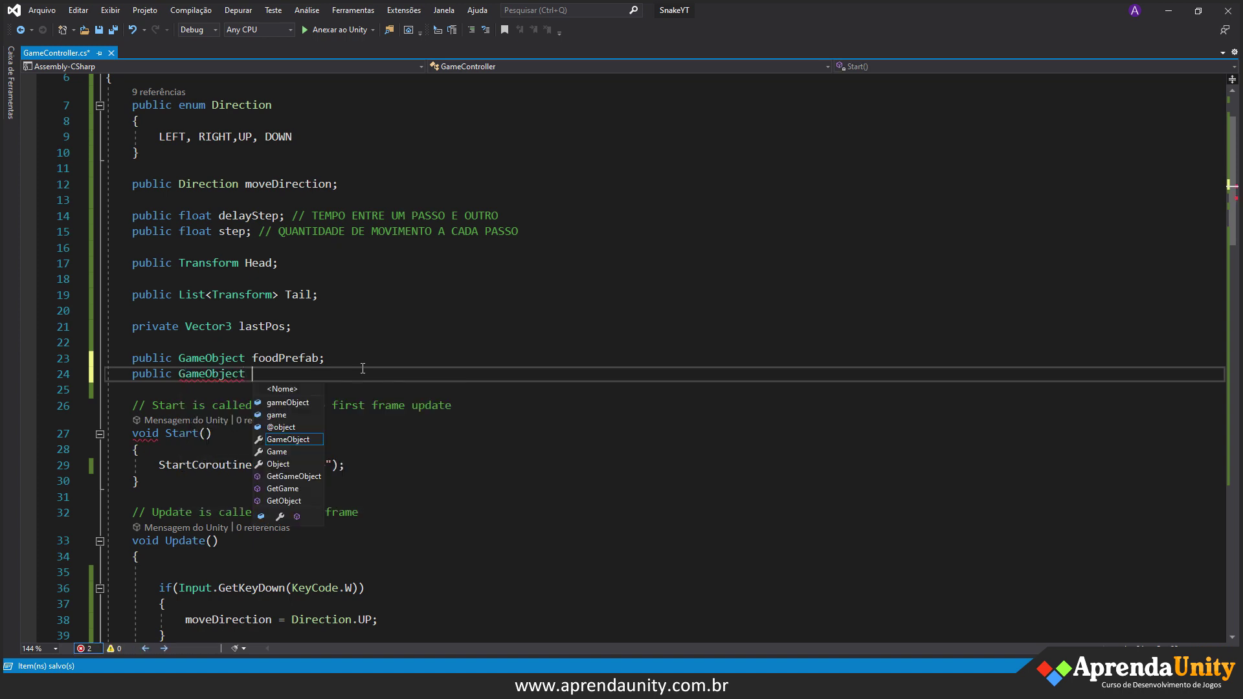
text(TailPrefab;)
key(ctrl+s)
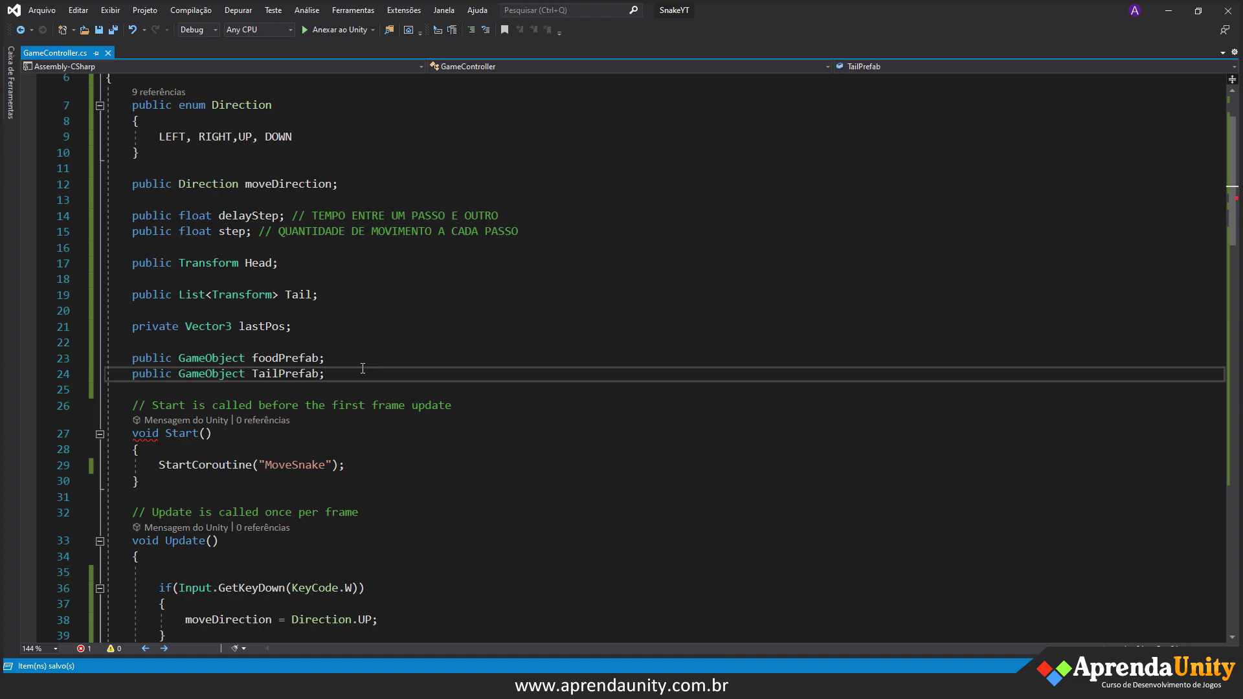
click(845, 647)
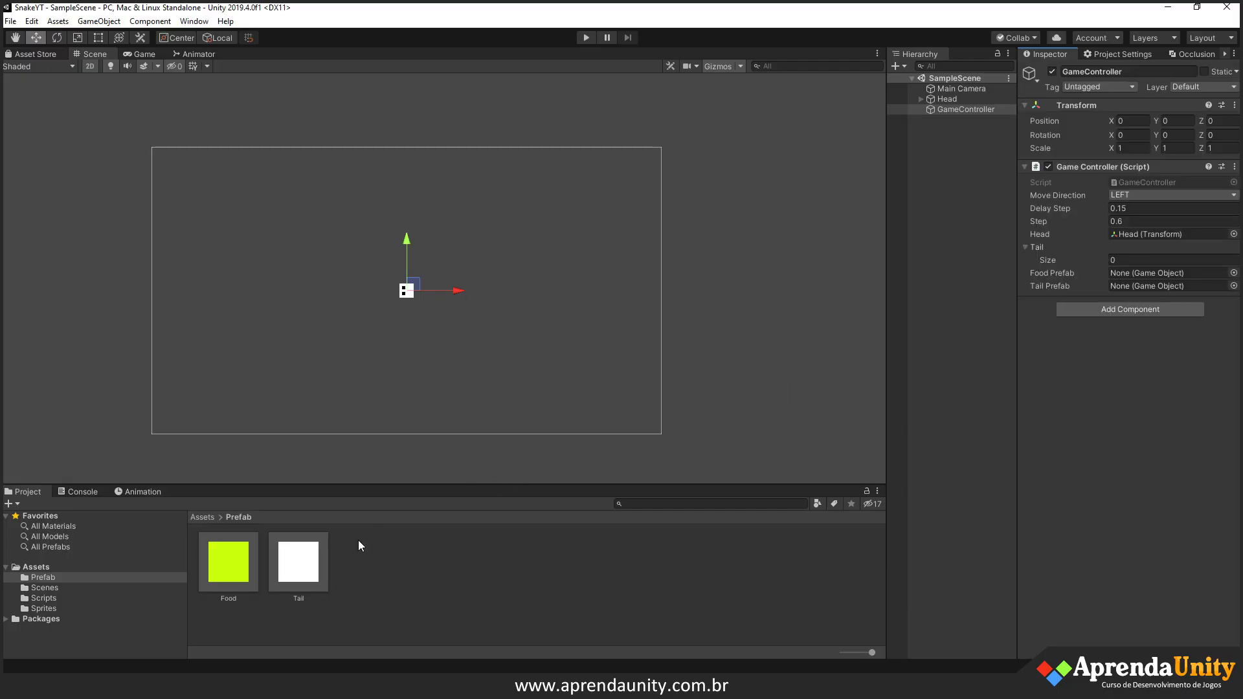
- Assign the Food and Tail prefabs to the controller's slots and place a Food instance in the scene
drag(246, 562, 1121, 273)
drag(336, 532, 1163, 289)
drag(249, 554, 968, 270)
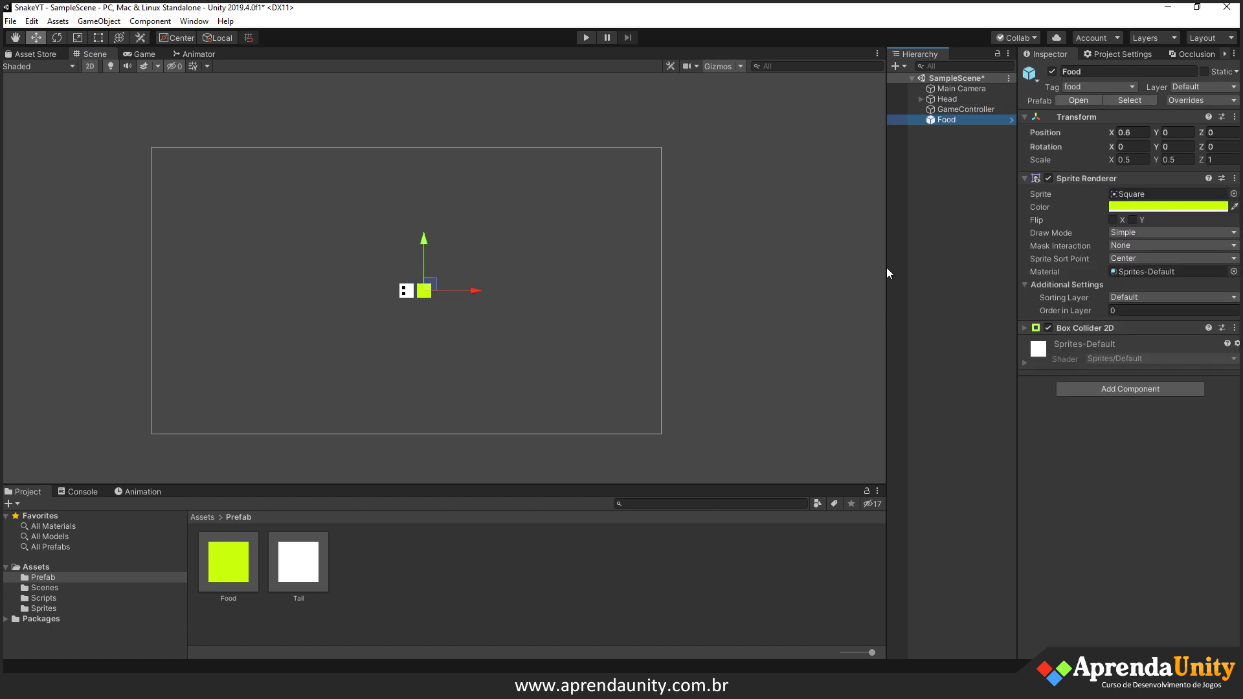
drag(479, 291, 308, 291)
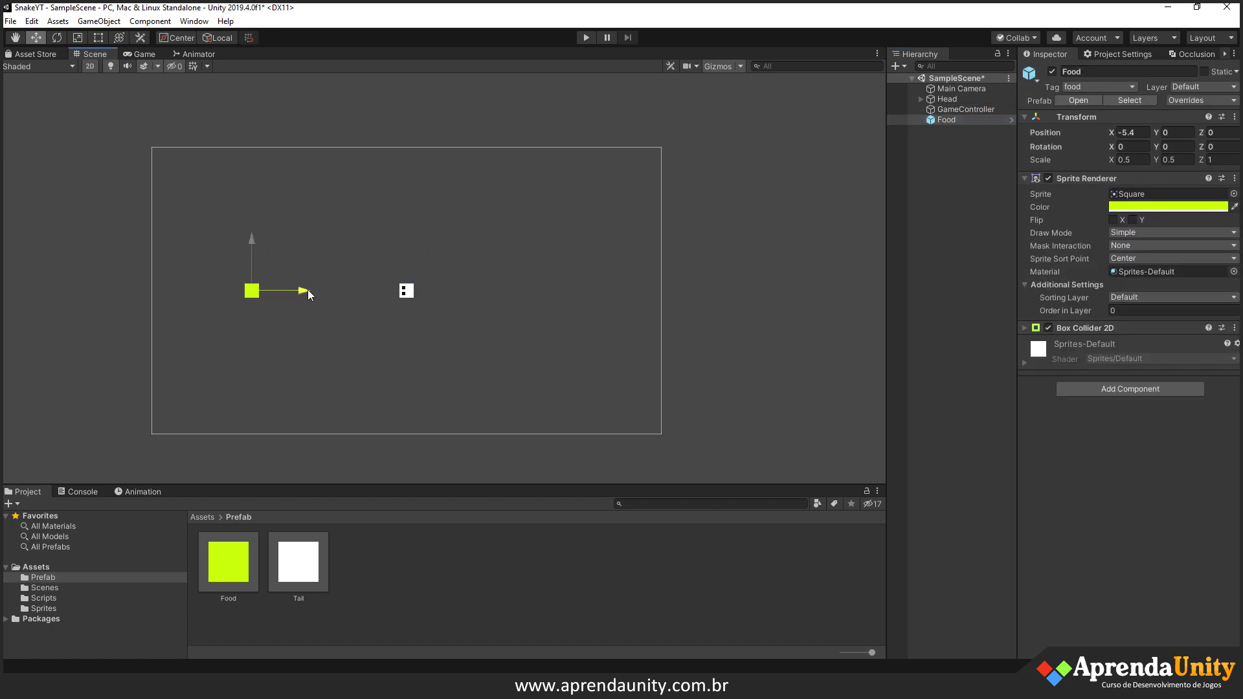
key(ctrl+z)
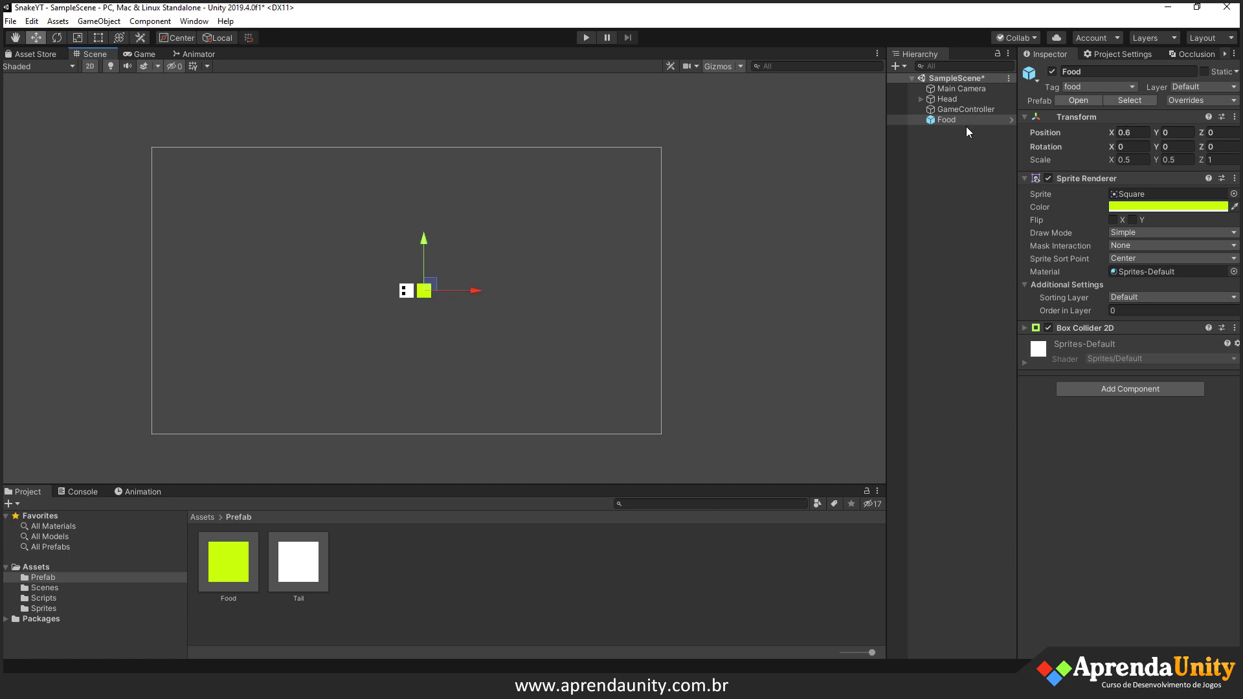
click(1134, 137)
- Set the Food's X to 0, check grid snap settings, then move Food to (-4.8, 3)
text(0)
click(31, 21)
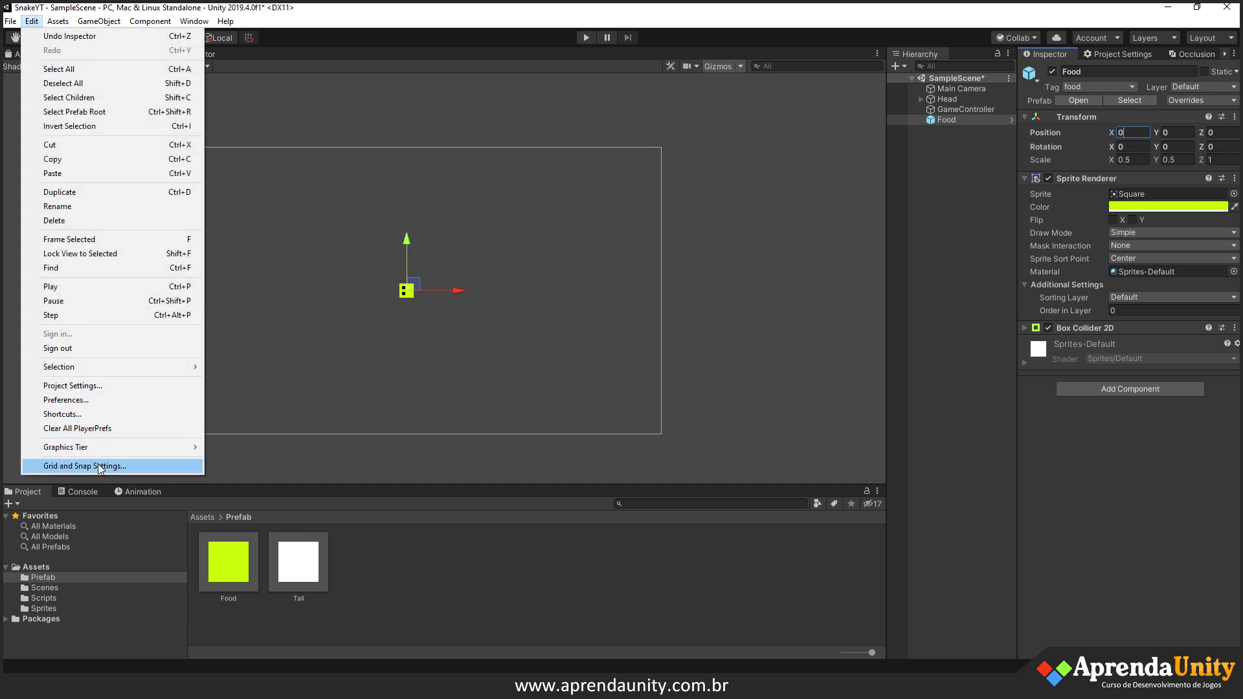
click(96, 467)
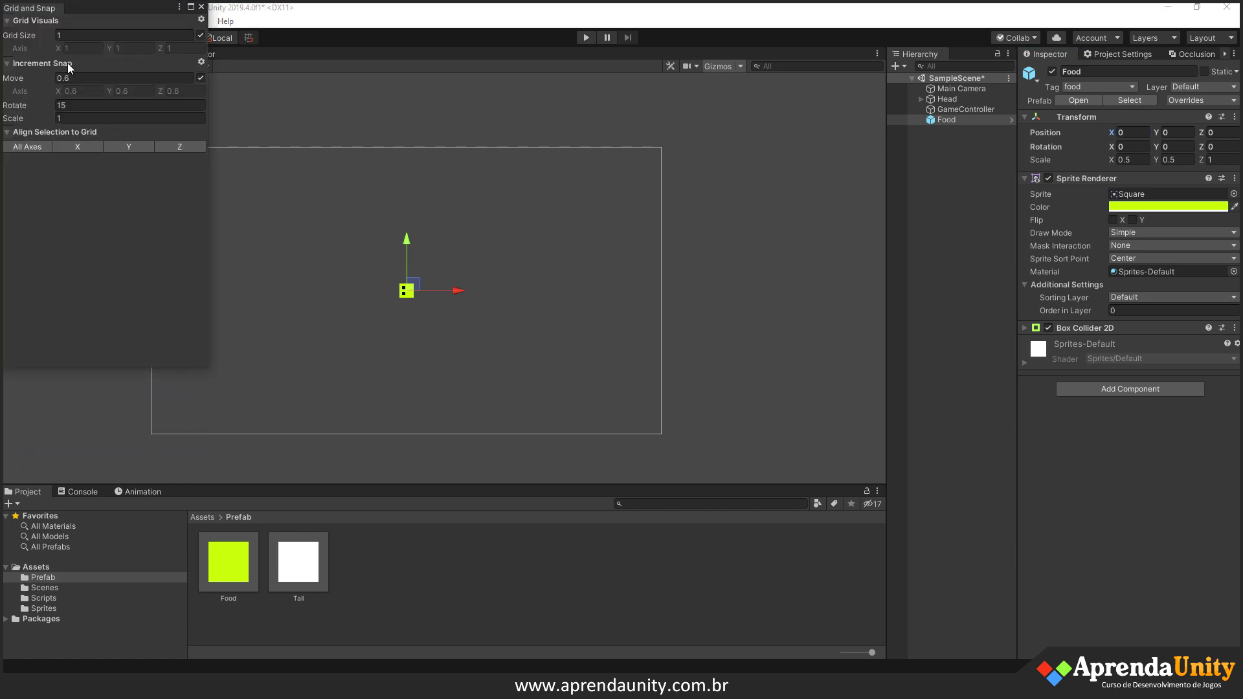
click(201, 6)
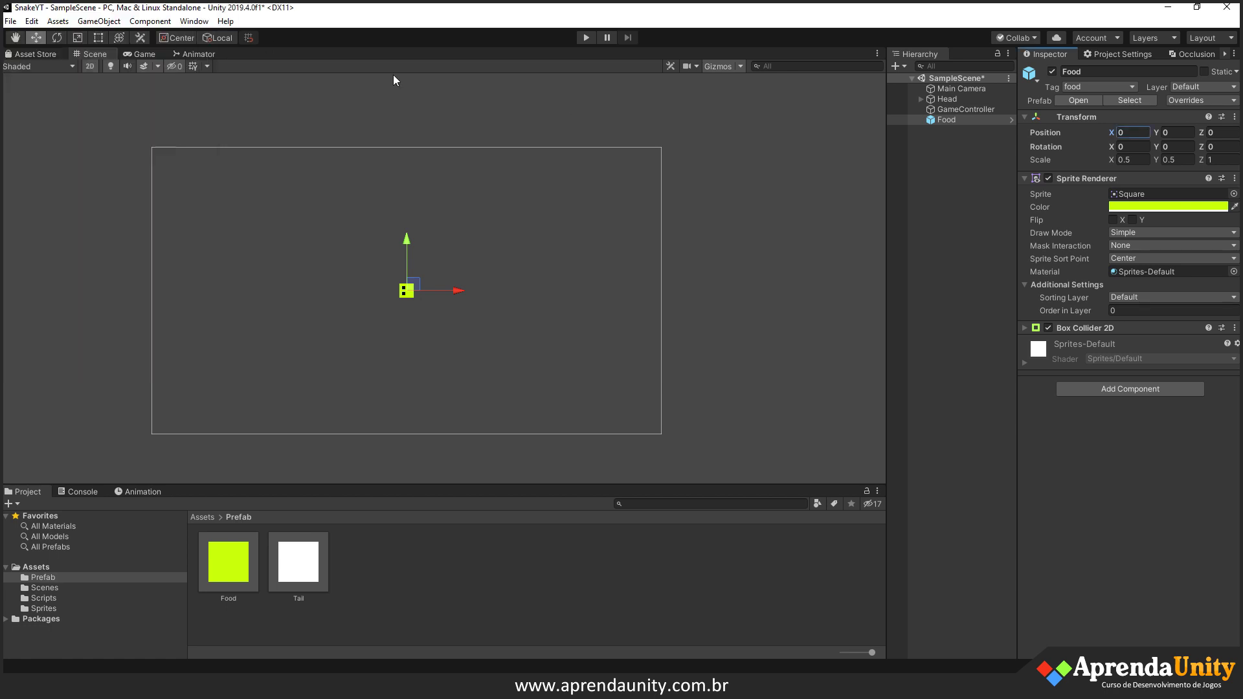
click(967, 122)
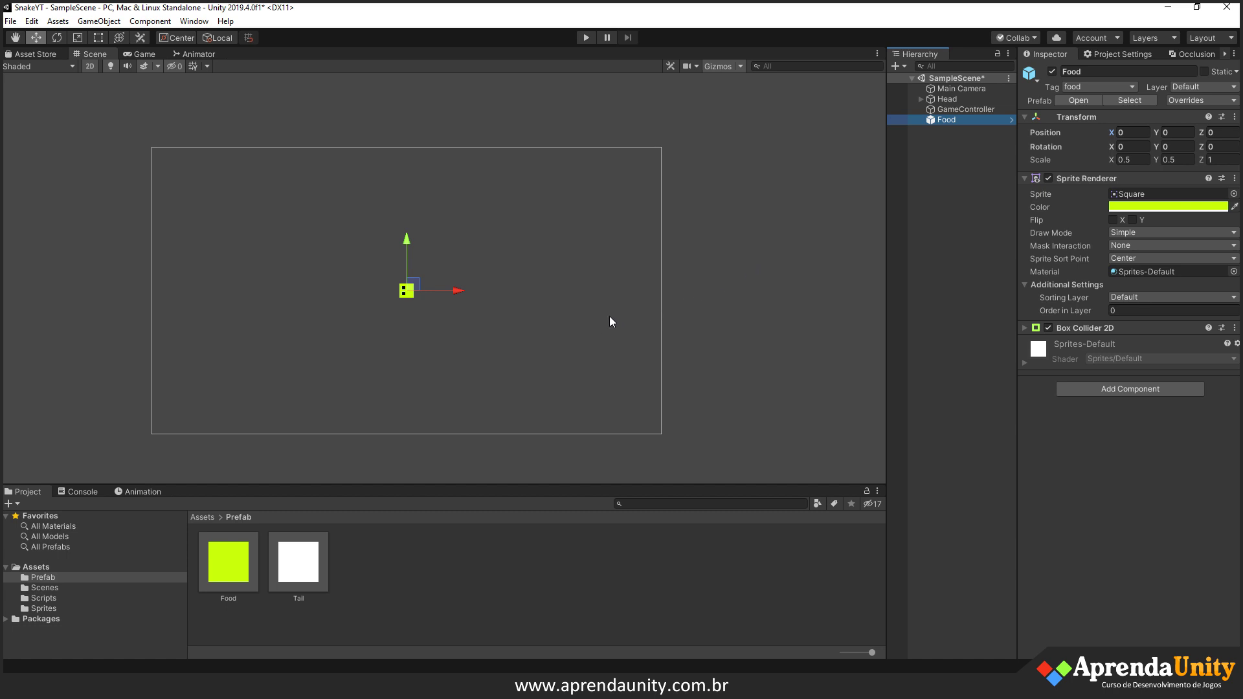
drag(458, 291, 373, 291)
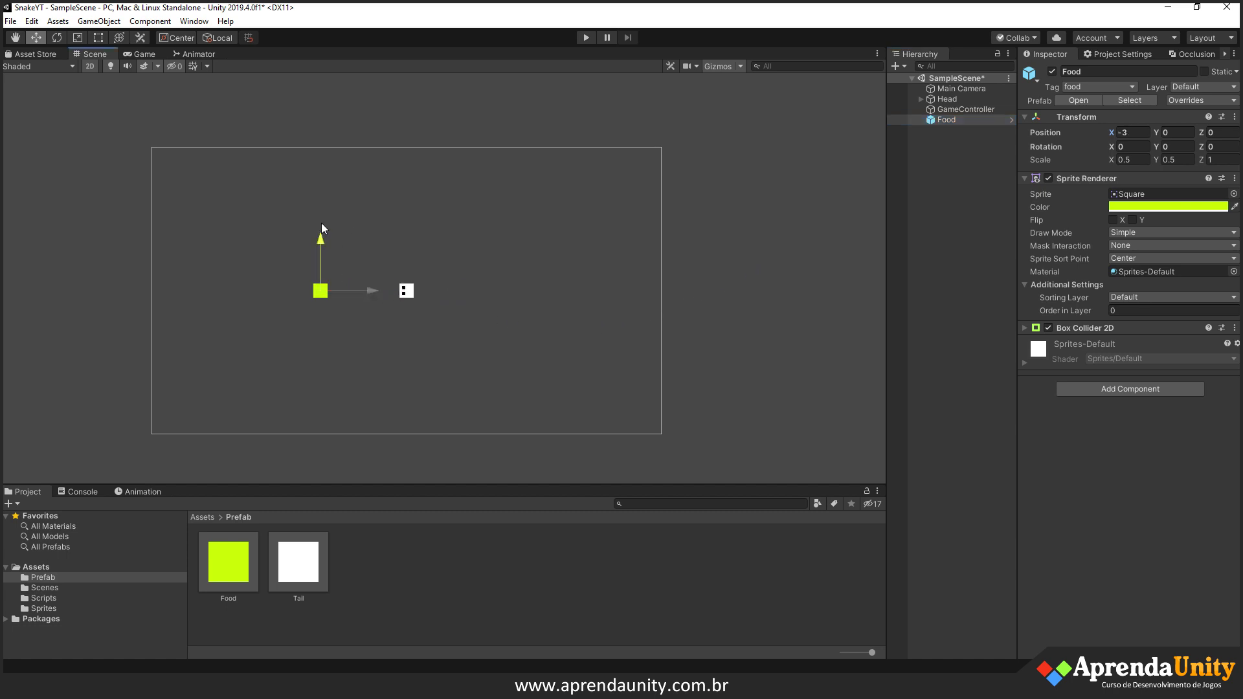
drag(321, 246, 325, 165)
drag(370, 212, 319, 211)
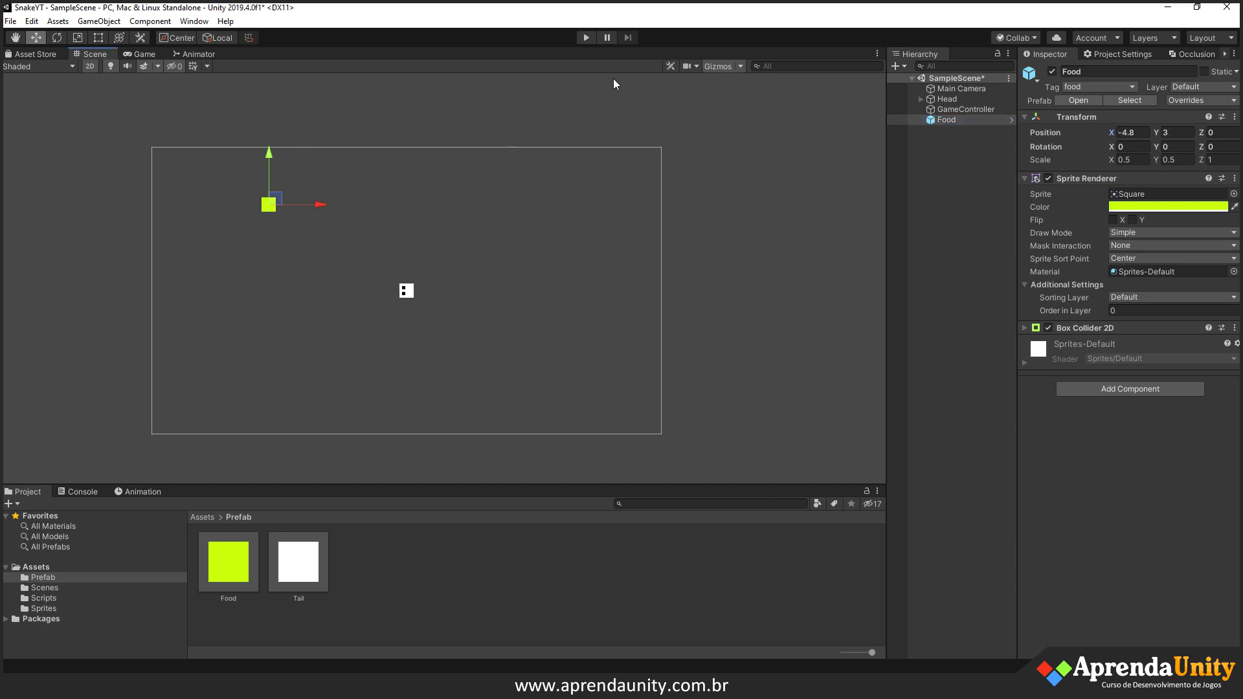
- Play test the game, steering the snake toward the food, then stop it
click(588, 37)
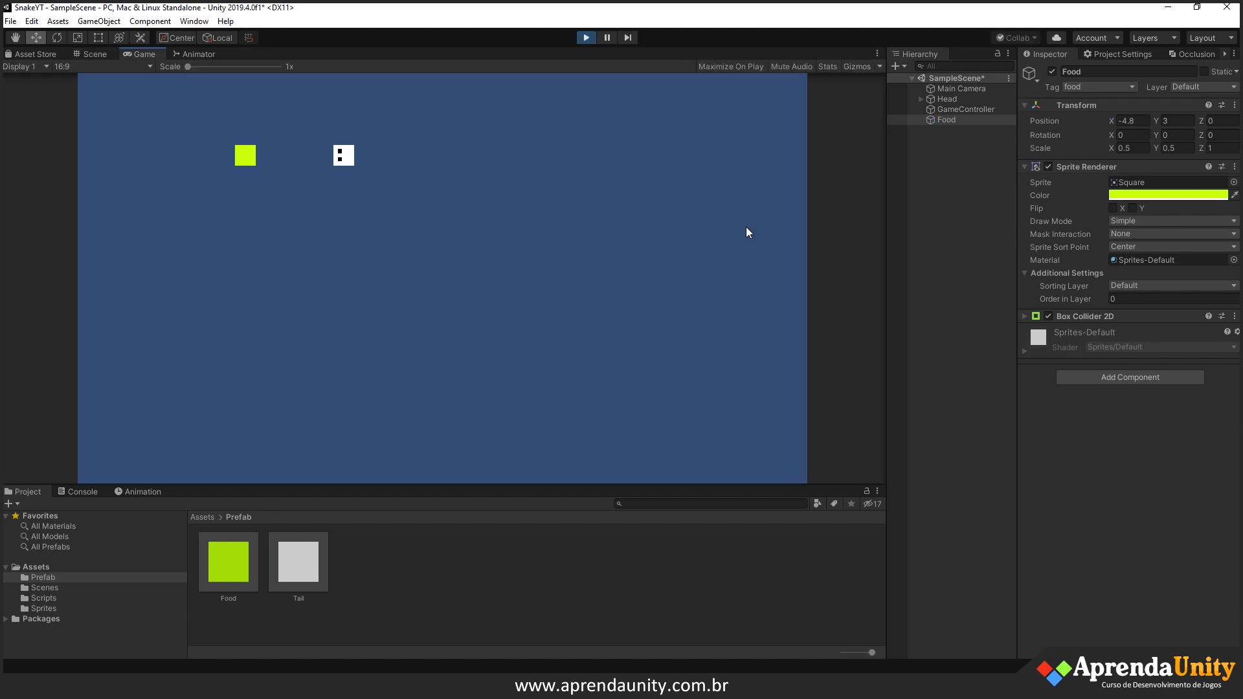
key(Down)
key(Right)
key(Up)
key(Left)
key(Down)
key(Right)
click(585, 38)
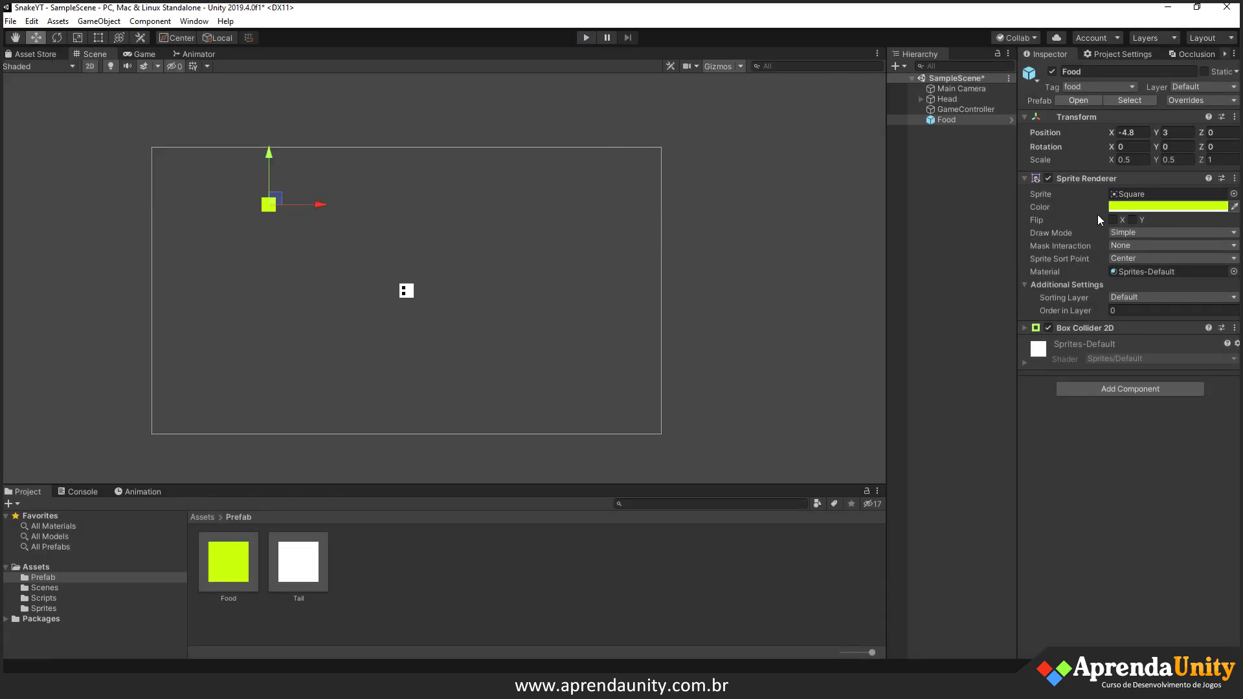
click(64, 598)
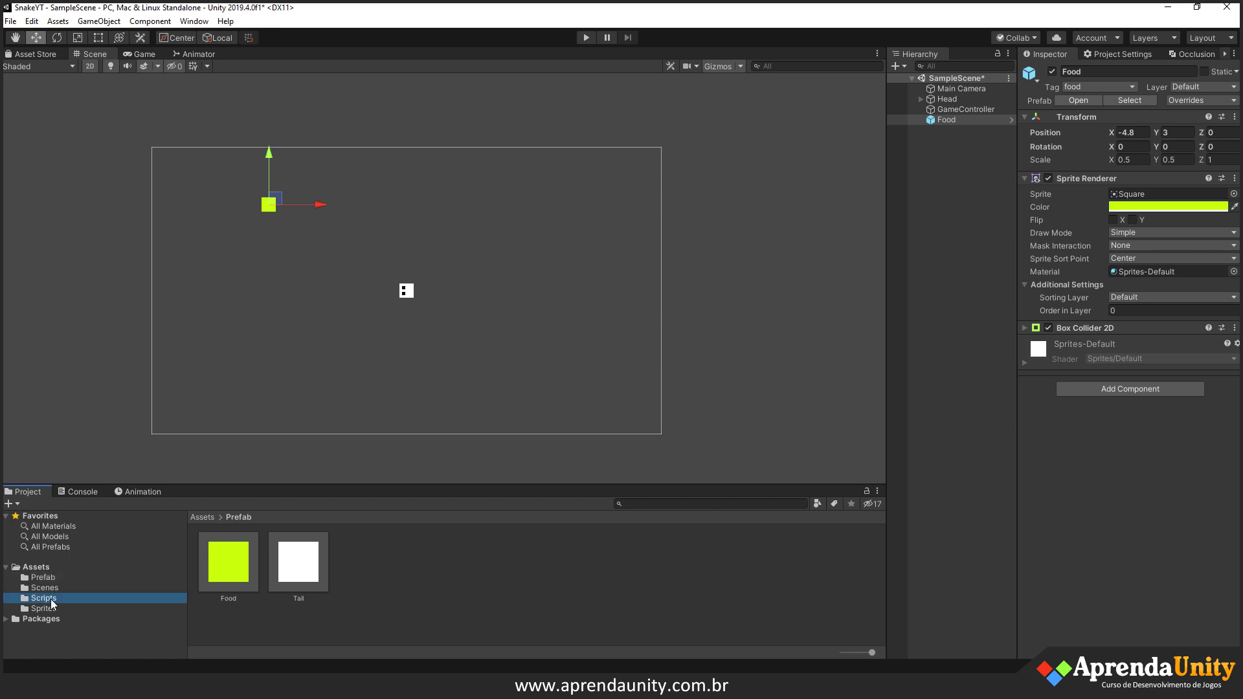
- Create a new C# script named 'head' in the Scripts folder
right_click(313, 572)
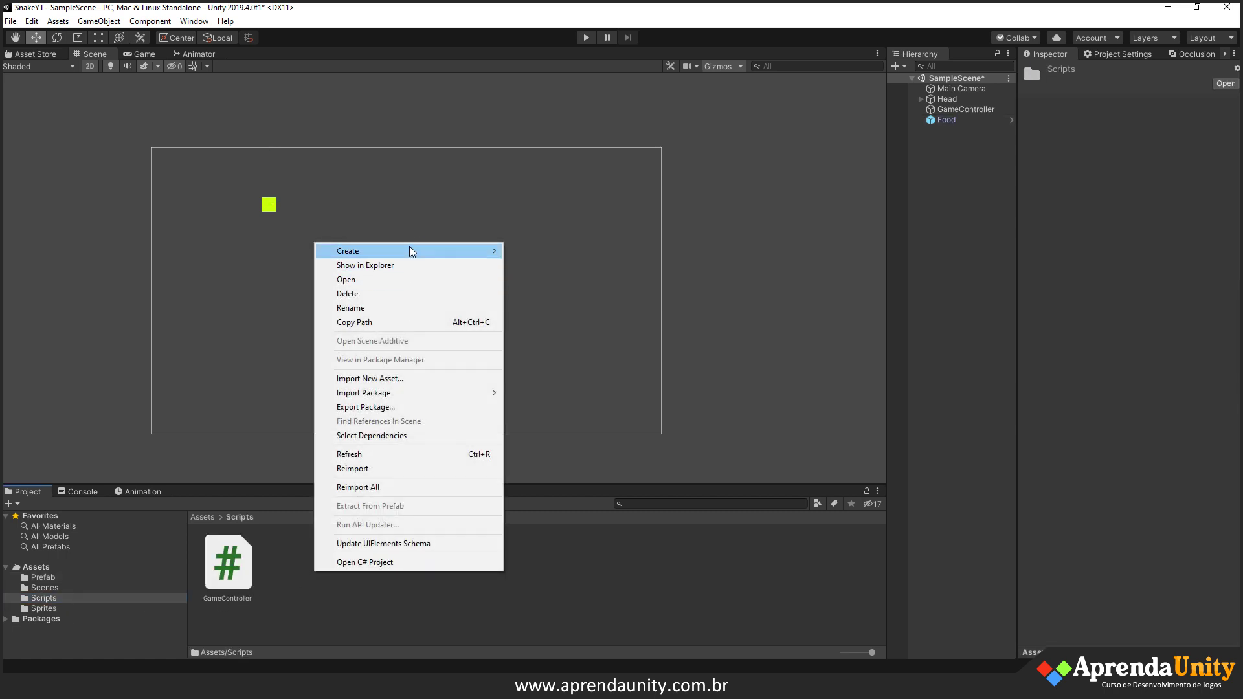
mouse_move(409, 247)
click(586, 178)
text(head)
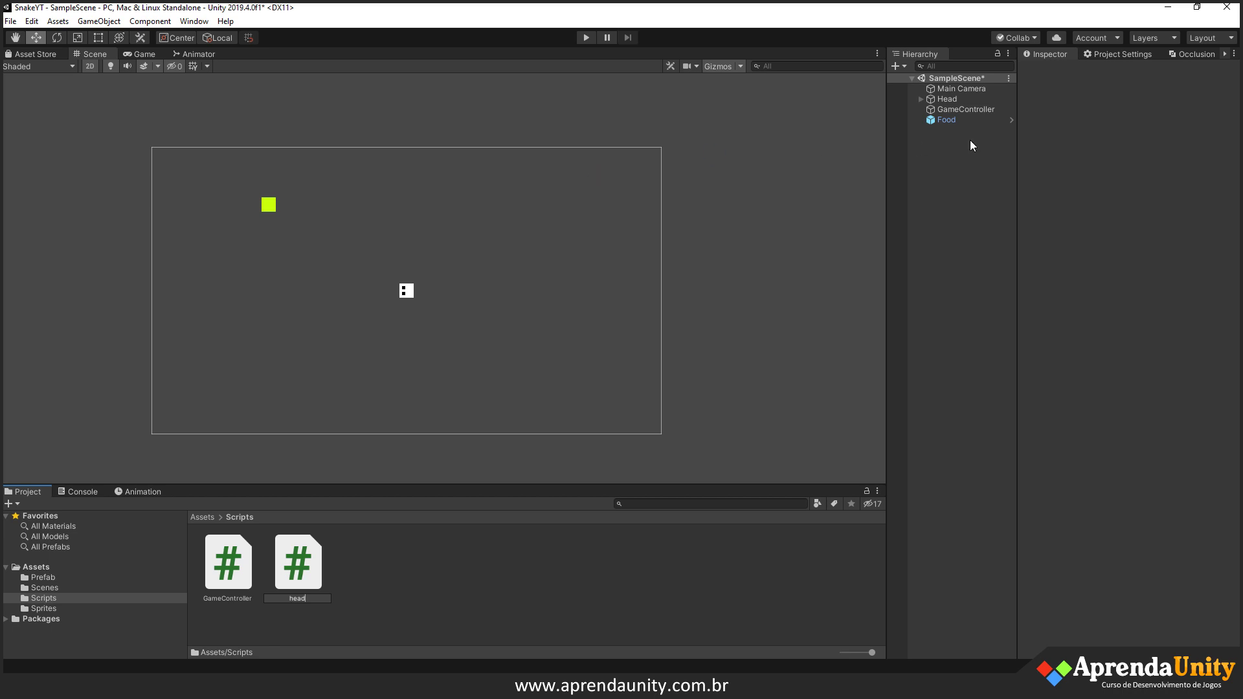
click(946, 99)
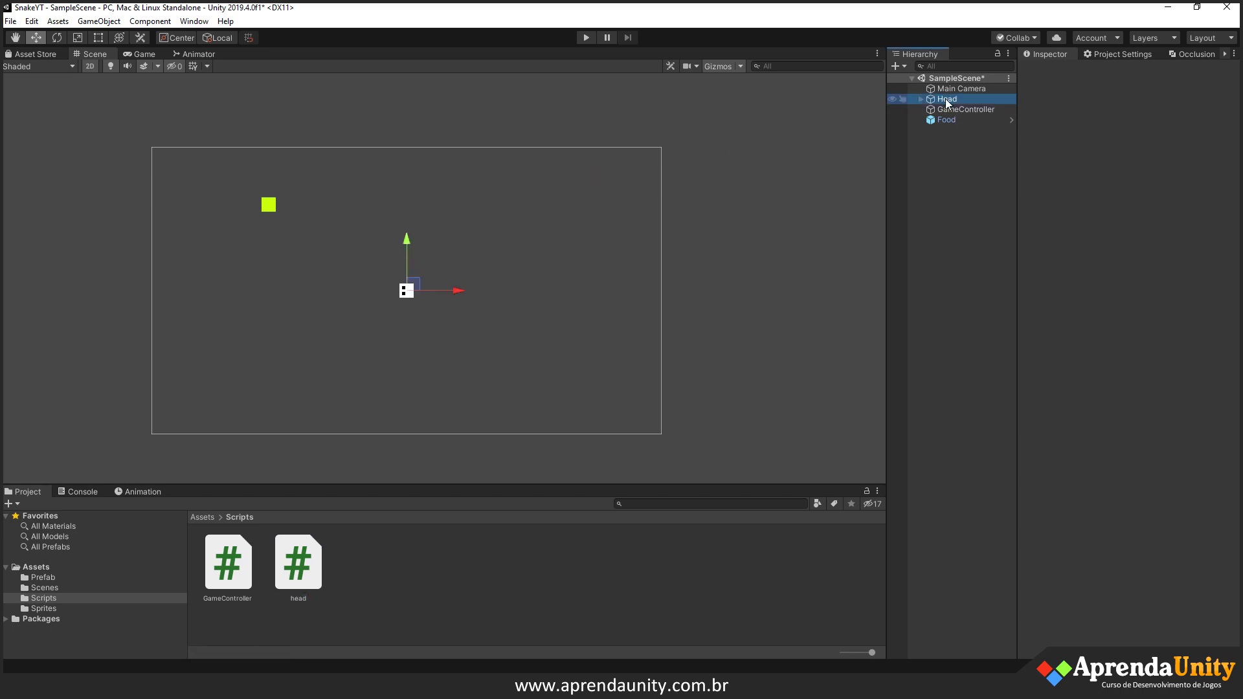
- Attach the head script to the Head object and open it for editing
click(292, 565)
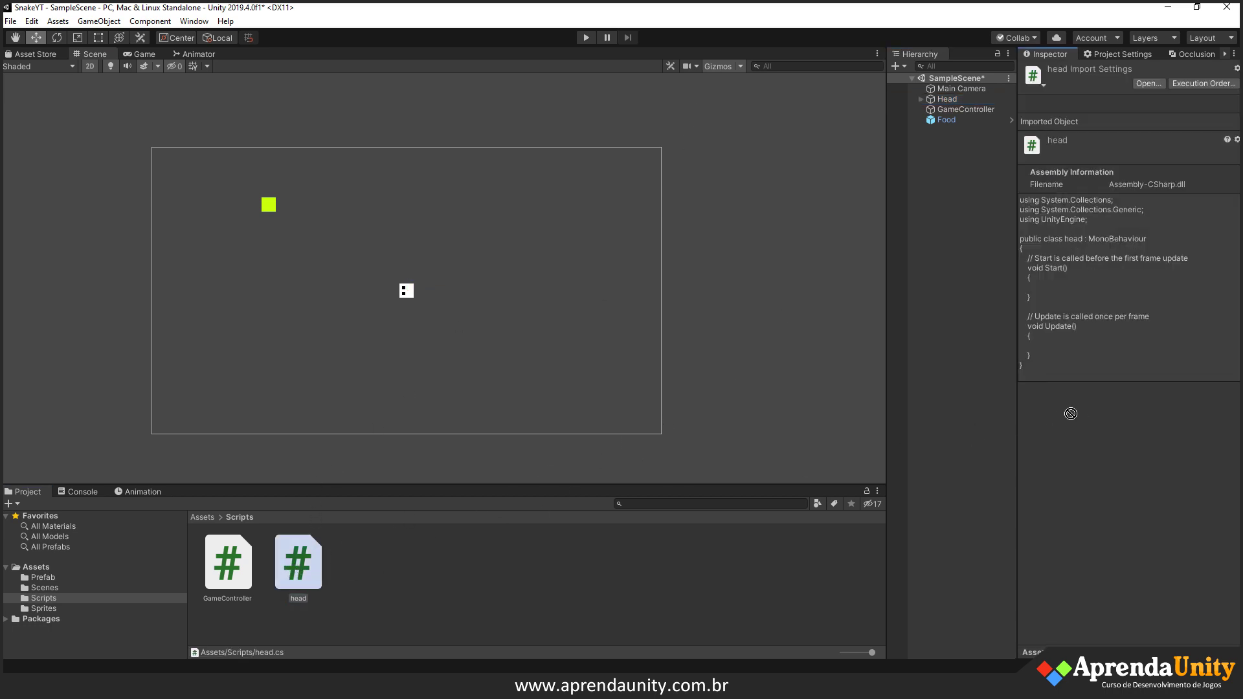
click(946, 121)
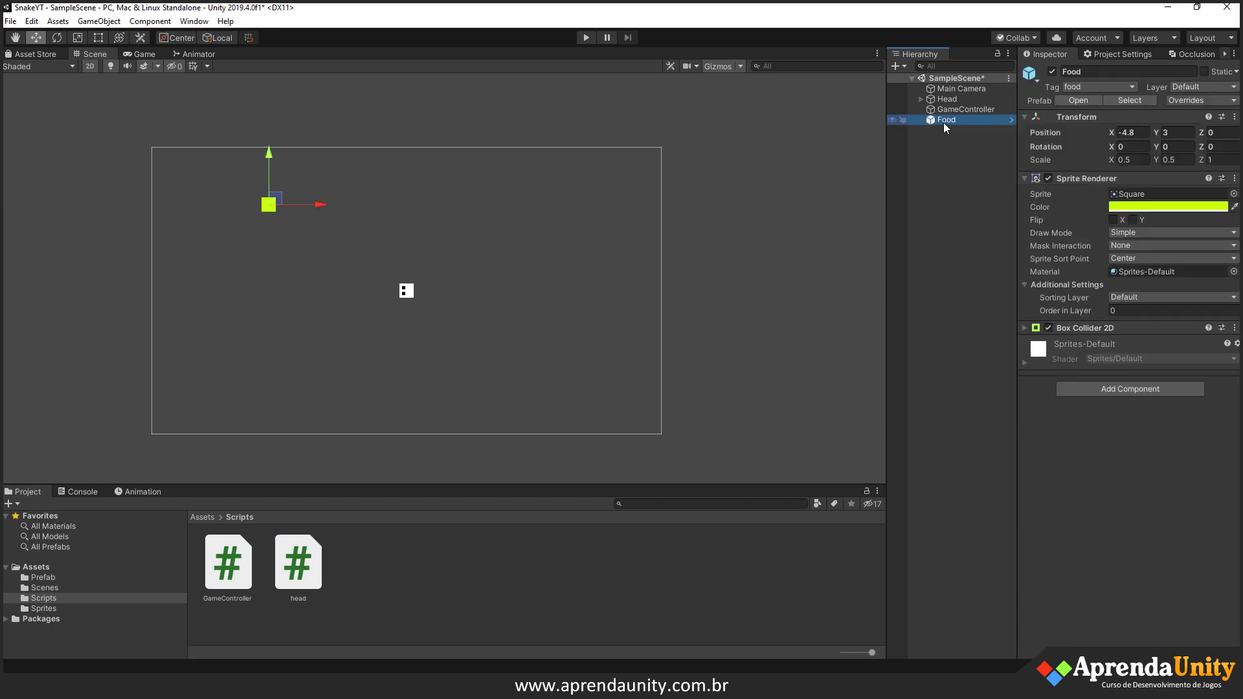
drag(305, 571, 1026, 472)
drag(1070, 477, 946, 99)
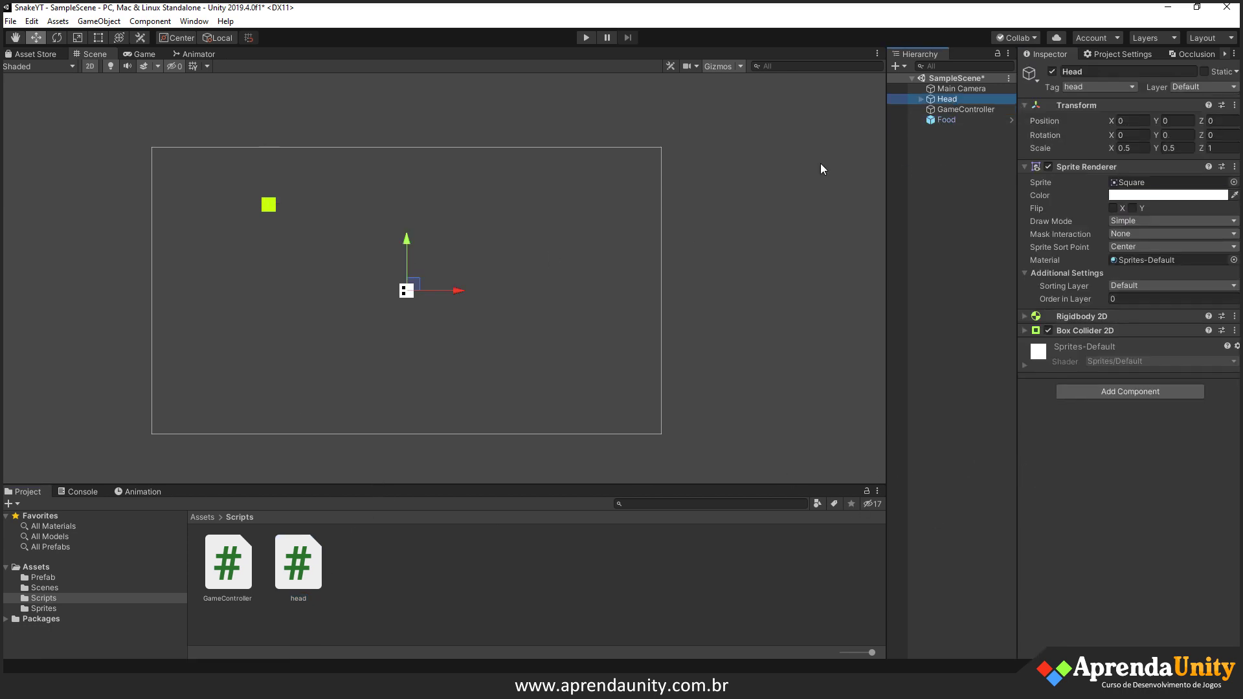
drag(312, 561, 1082, 480)
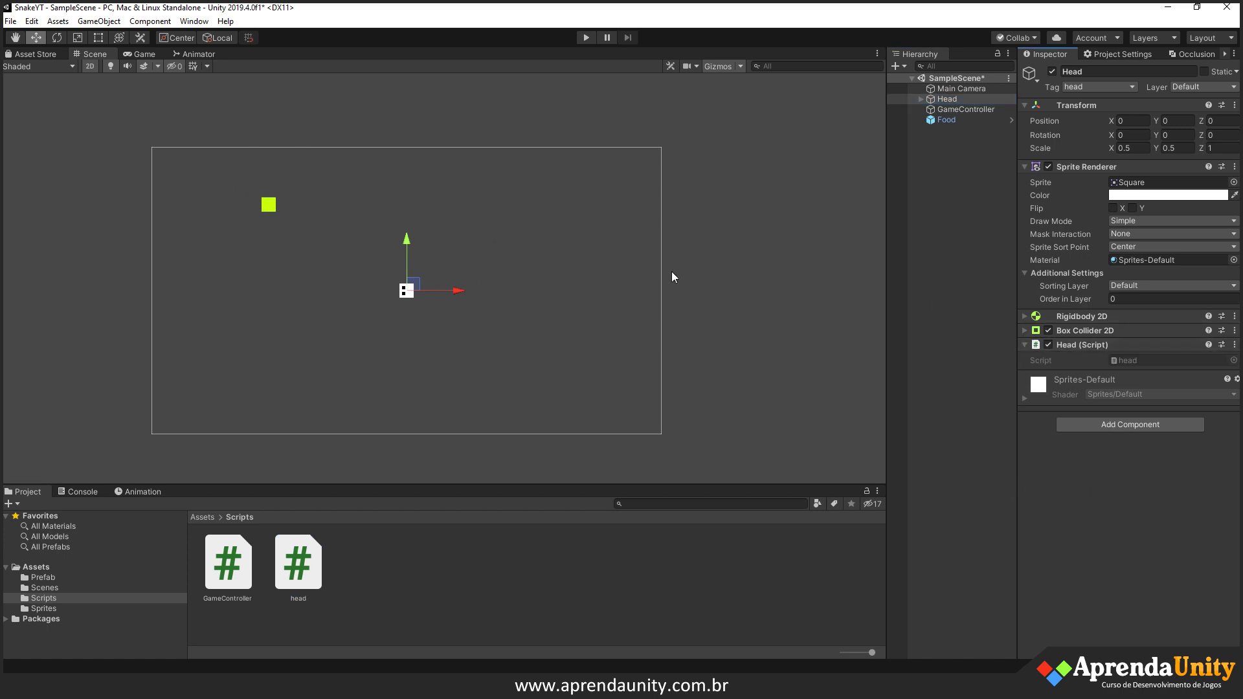
double_click(1137, 358)
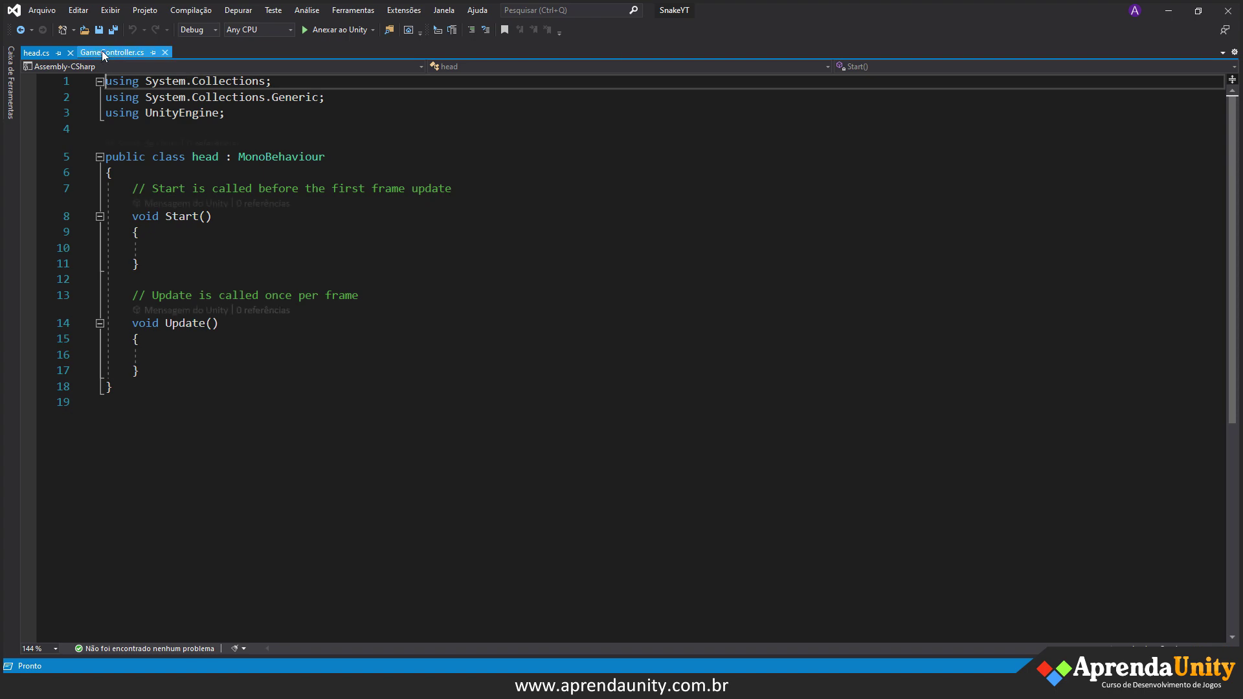
- Add an empty 'public void Eat()' method after MoveSnake in GameController.cs and save
click(104, 51)
scroll(214, 213, down, 5)
scroll(226, 259, down, 10)
scroll(240, 310, down, 4)
scroll(253, 374, down, 5)
click(162, 408)
click(250, 393)
key(Return)
key(Return)
key(Return)
key(Up)
key(Up)
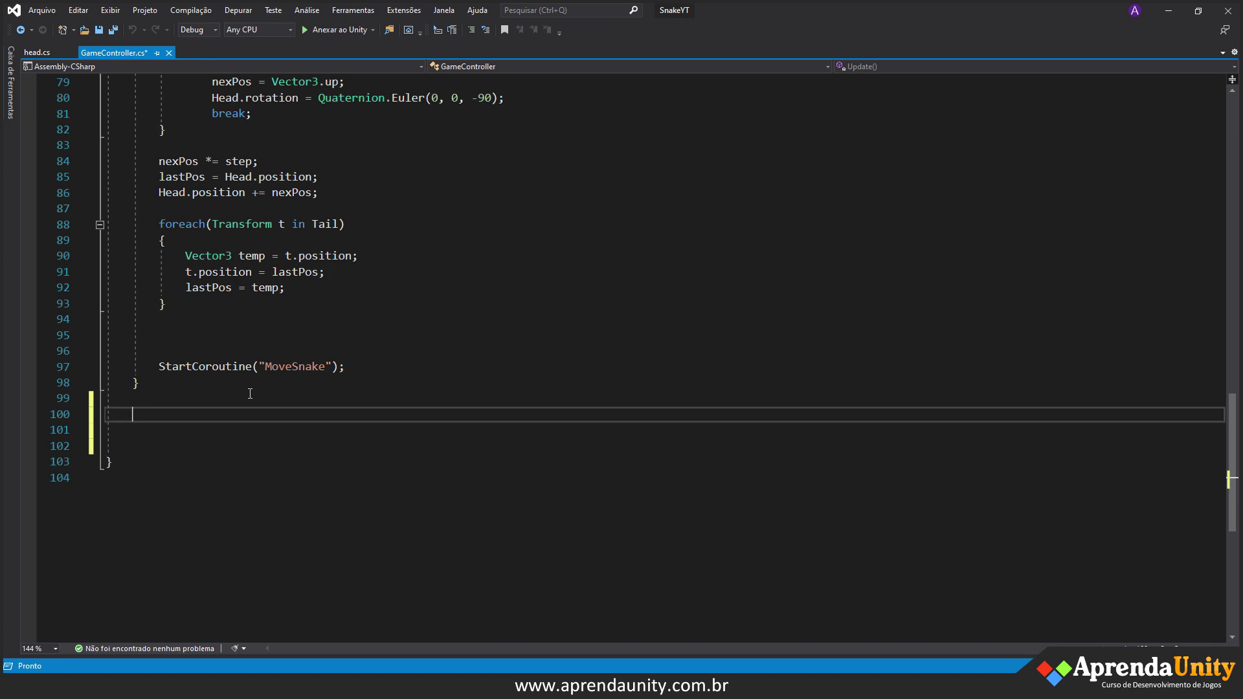
text(public void )
text(Eat())
key(Return)
text({)
key(Return)
key(ctrl+s)
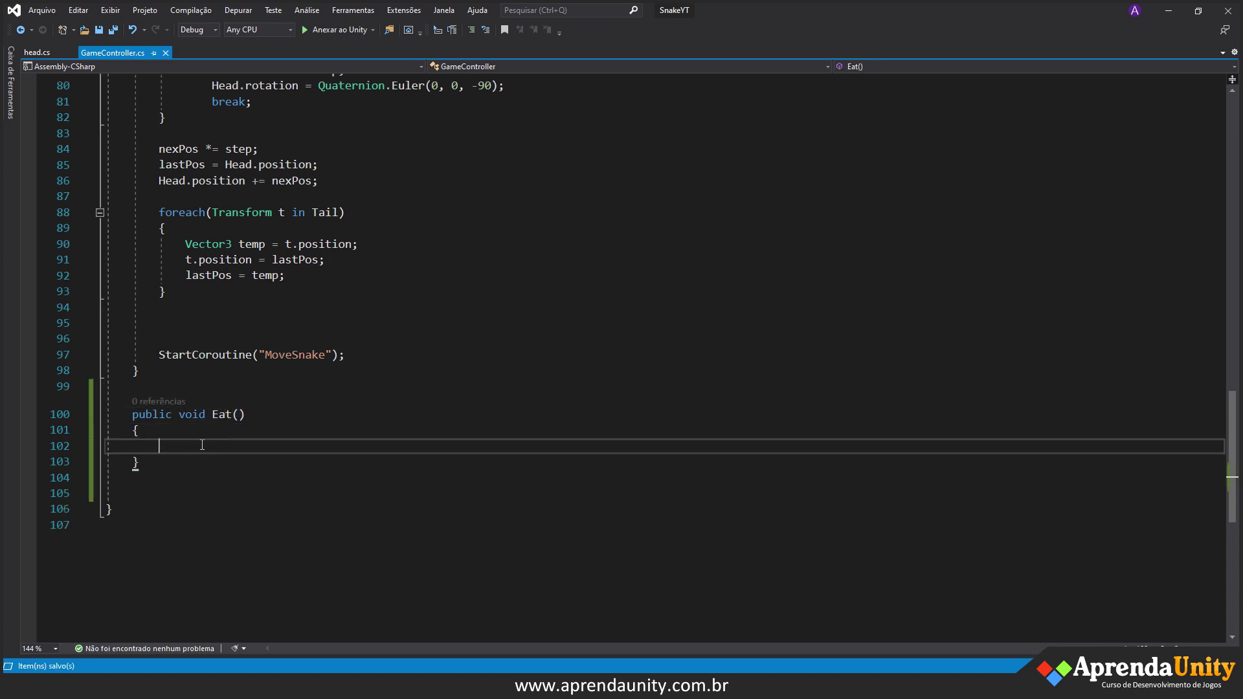
click(36, 51)
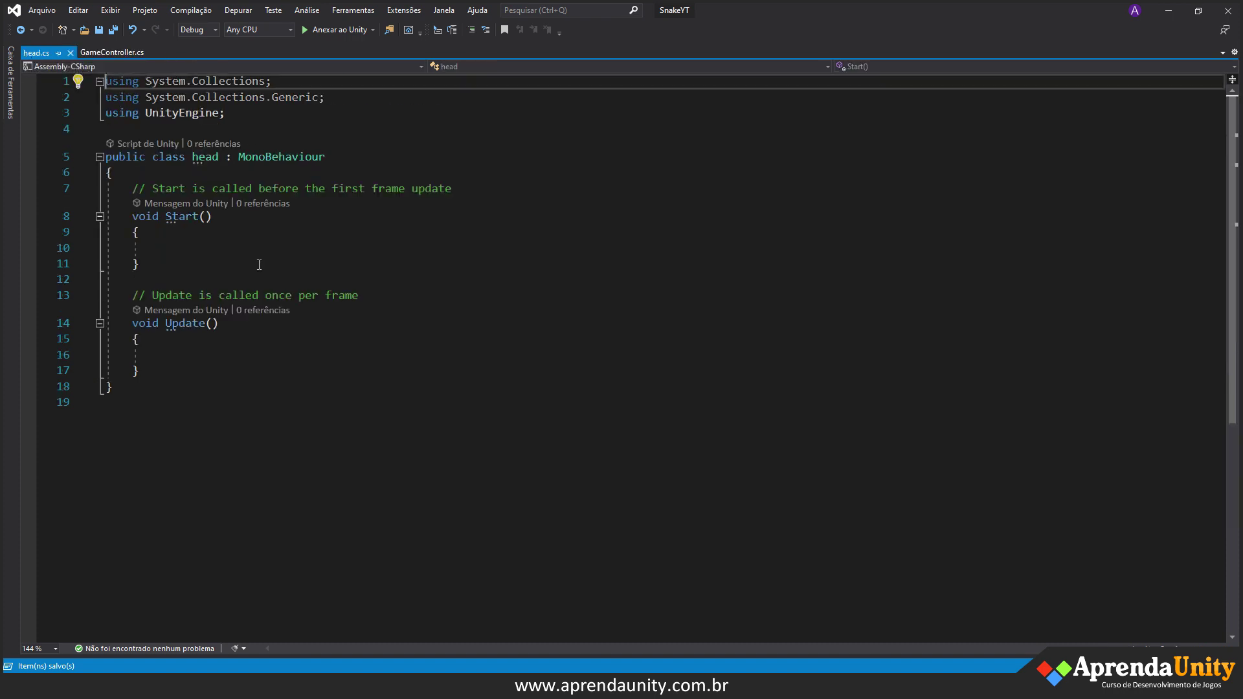
- Declare 'public GameController gameController;' above Start() in head.cs and save
click(148, 188)
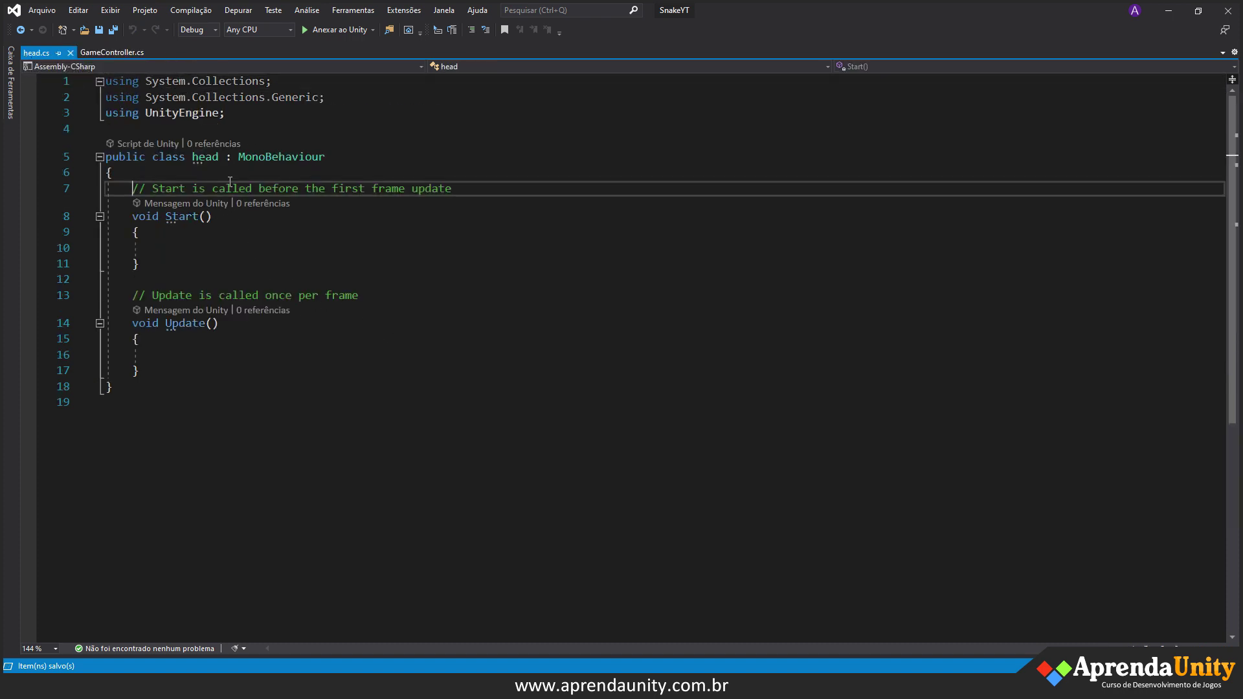
key(Return)
key(Up)
key(Return)
key(Up)
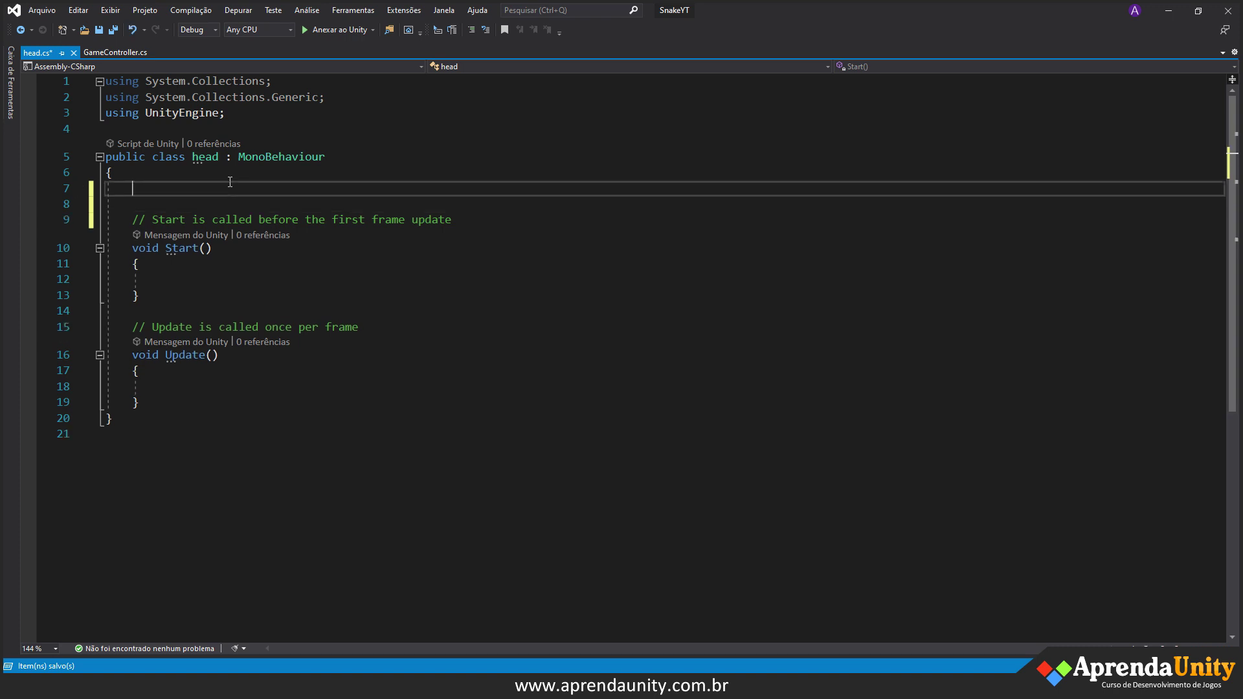
text(puyblic)
key(BackSpace)
key(BackSpace)
key(BackSpace)
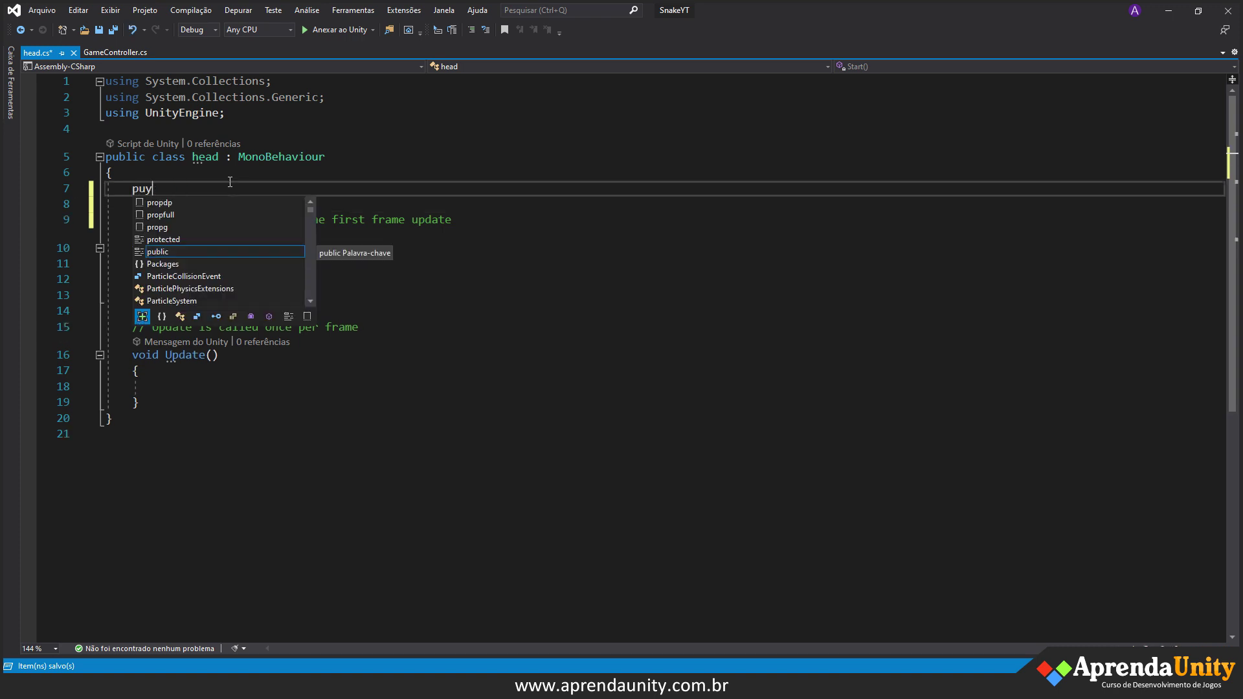
key(BackSpace)
text(blic)
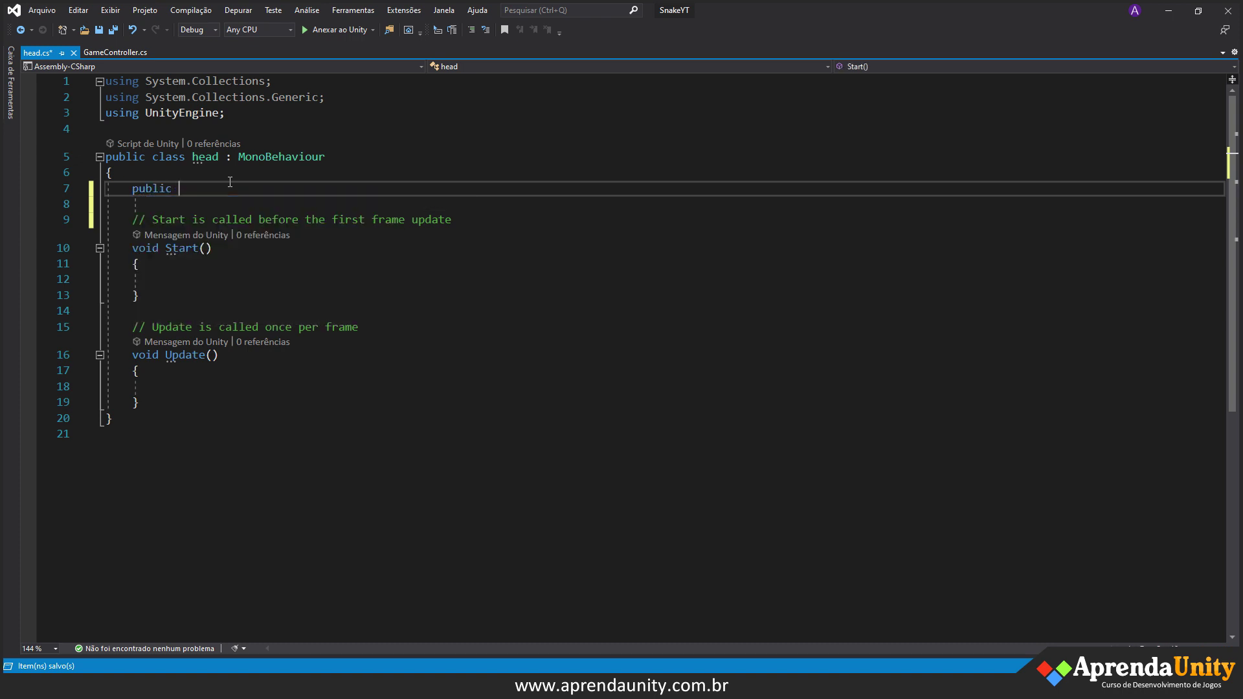
text( Game)
key(Tab)
text(GameController;)
key(ctrl+s)
key(Left)
key(Left)
key(Left)
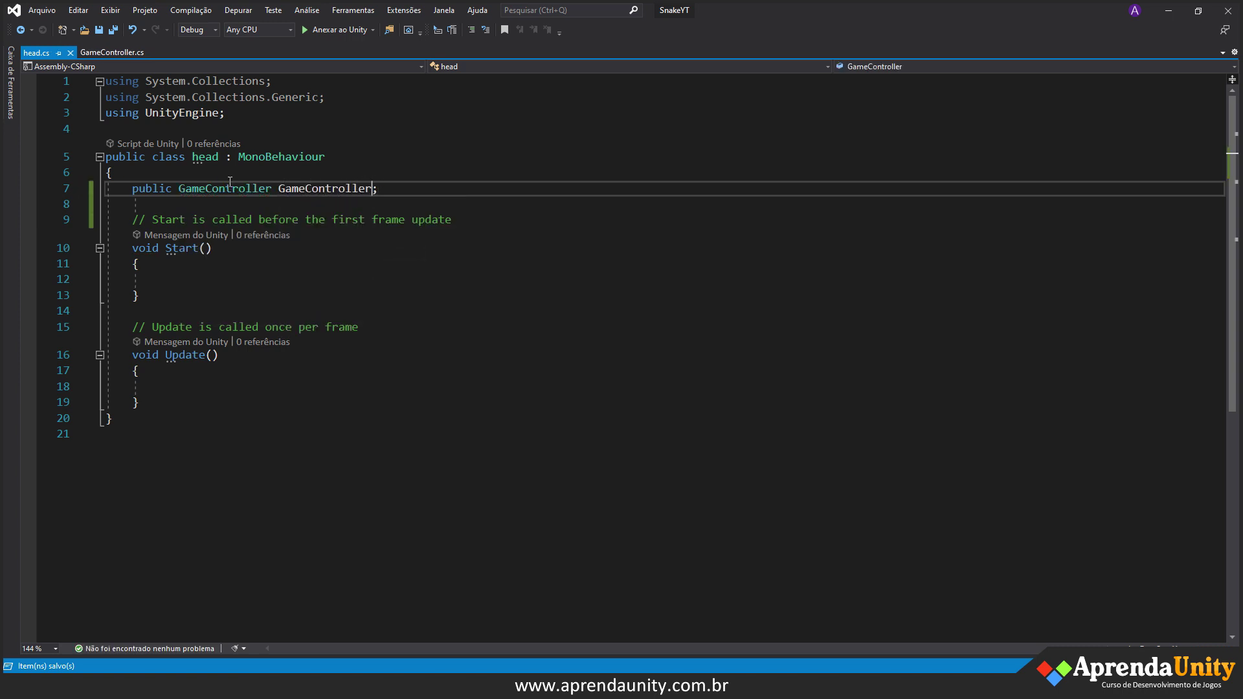
key(Delete)
text(g)
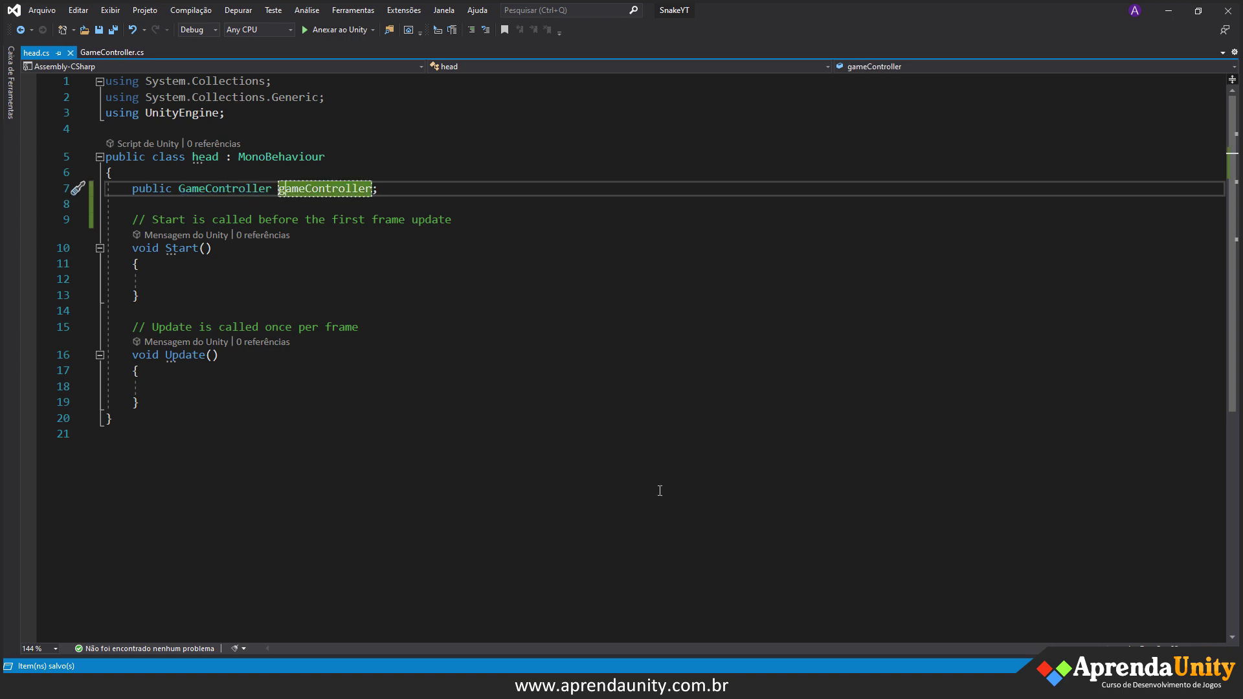
click(864, 643)
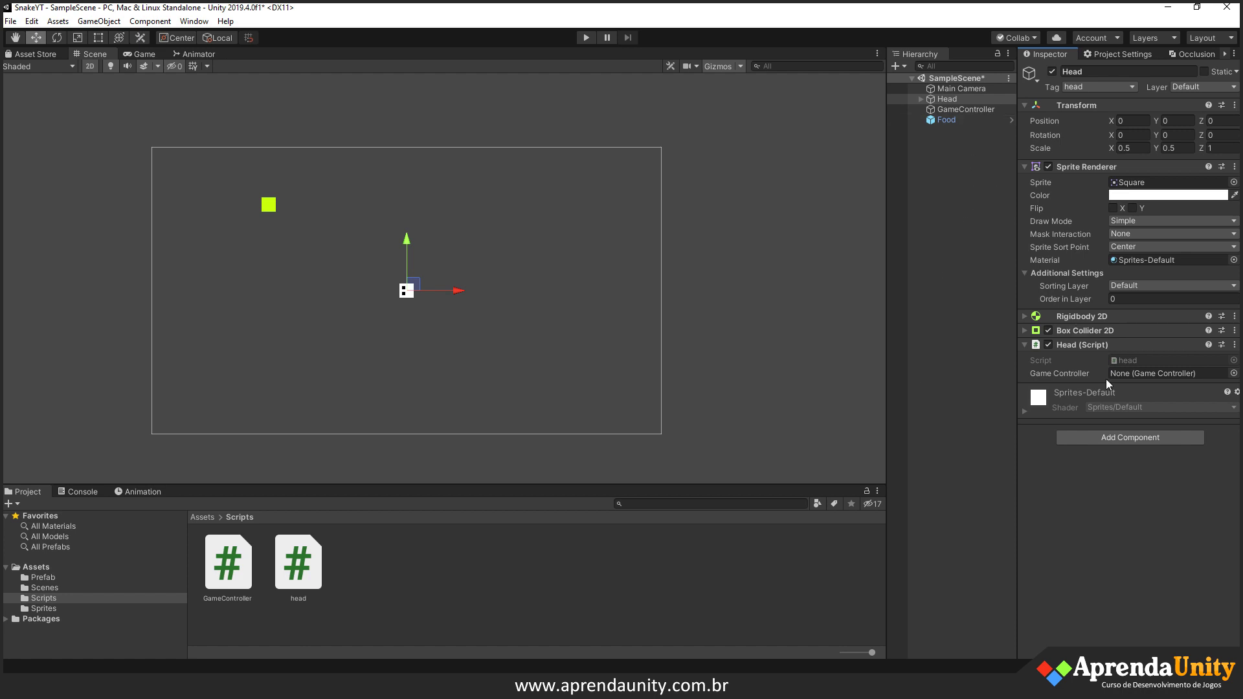
- Assign the GameController object to the Head script's Game Controller field
drag(967, 110, 1124, 376)
key(alt+Tab)
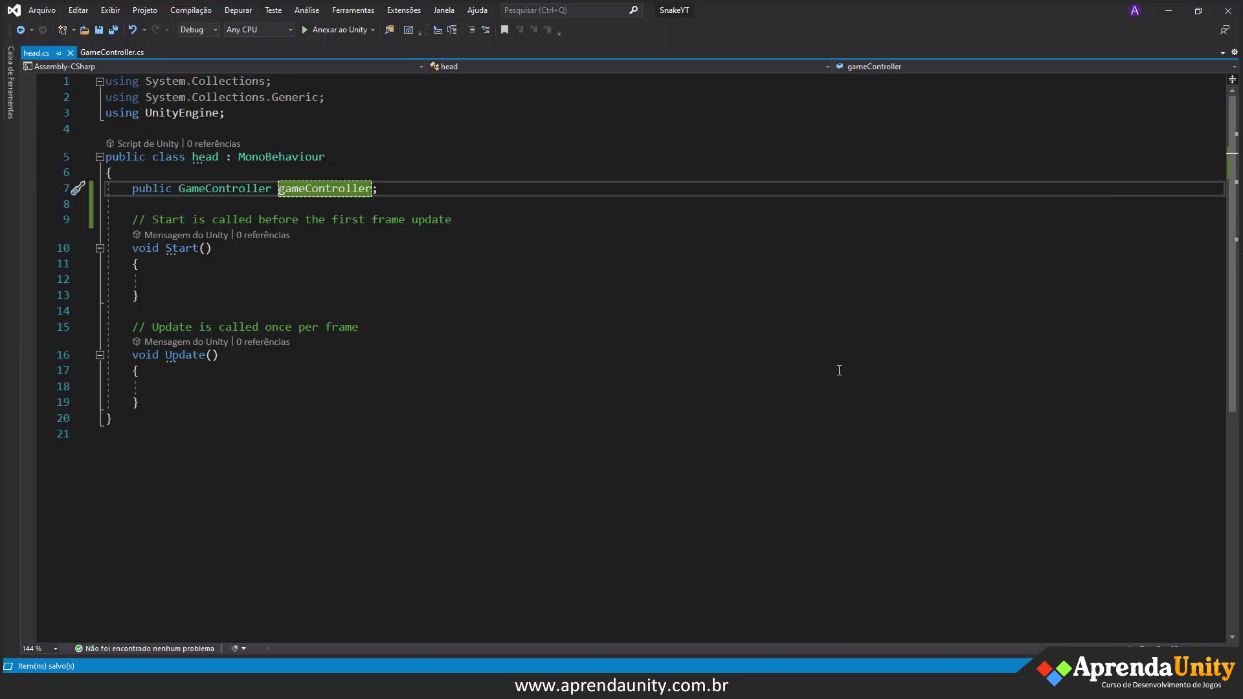
- Replace Start and Update with an OnTriggerEnter2D(Collider2D col) method
key(alt+Tab)
key(alt+Tab)
drag(133, 219, 199, 402)
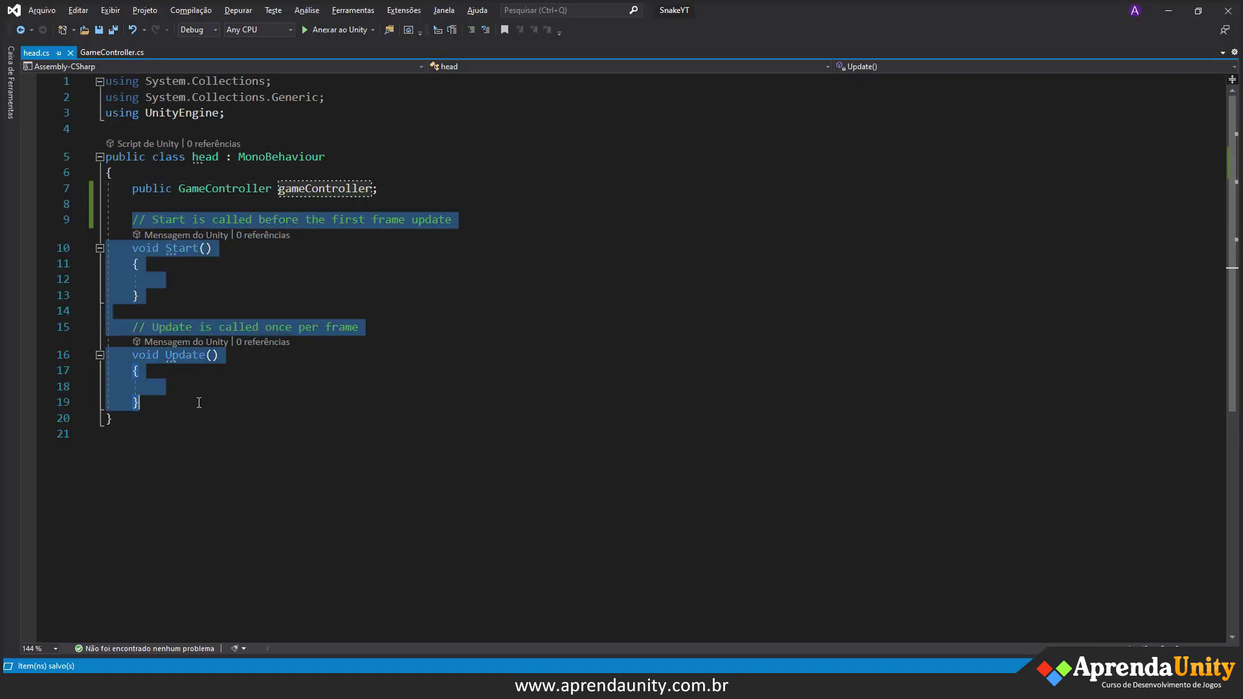
key(Delete)
key(Return)
key(Return)
key(Up)
key(Up)
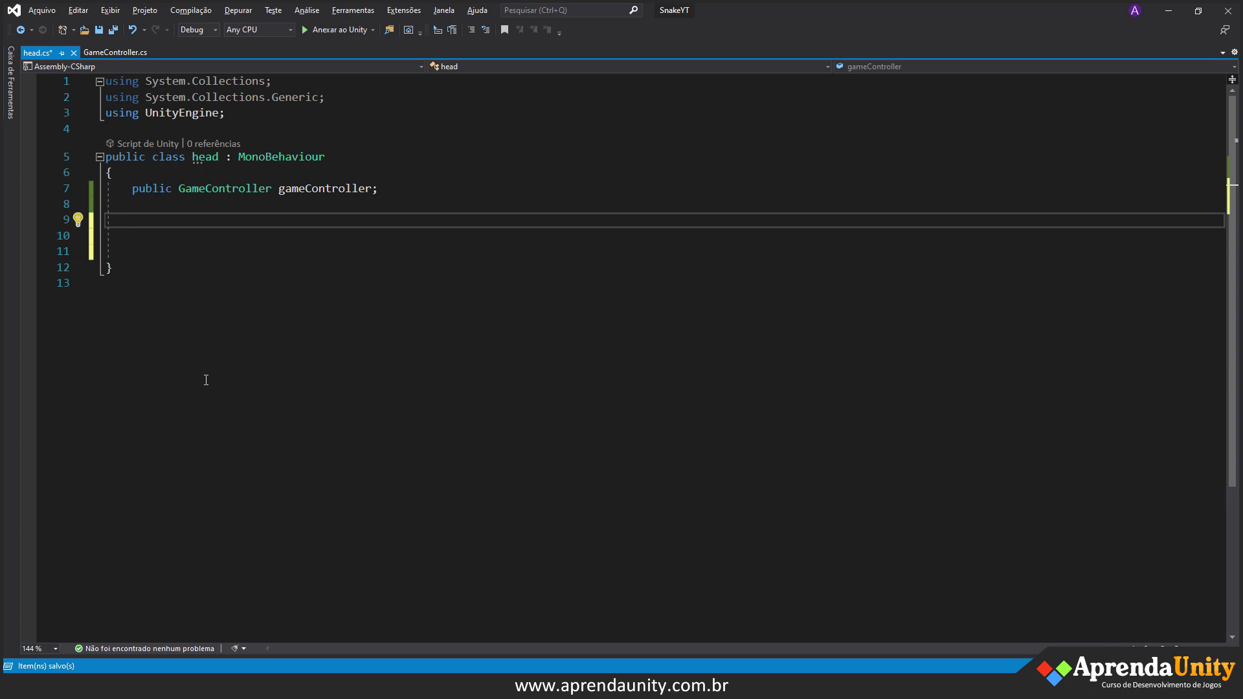
text(void )
text(OnTri)
key(Down)
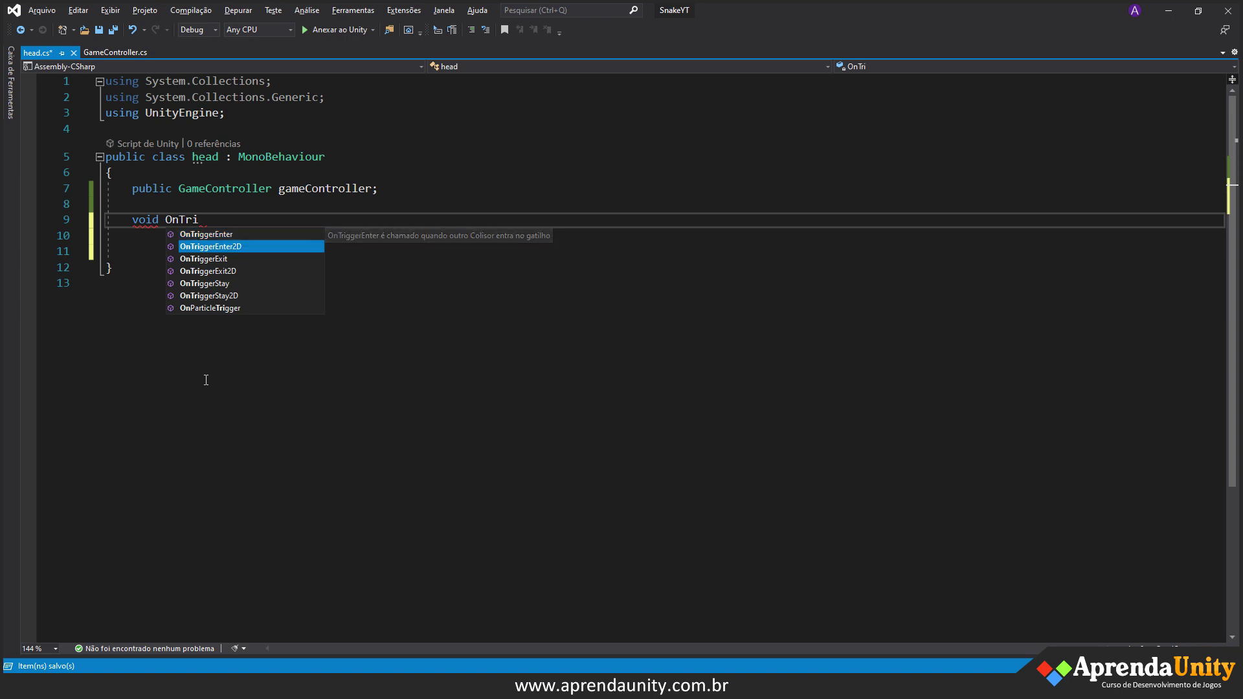
key(Tab)
double_click(434, 219)
text(col)
key(Escape)
- Add a switch on col.gameObject.tag with a case "food": break; block and save
key(Down)
key(Down)
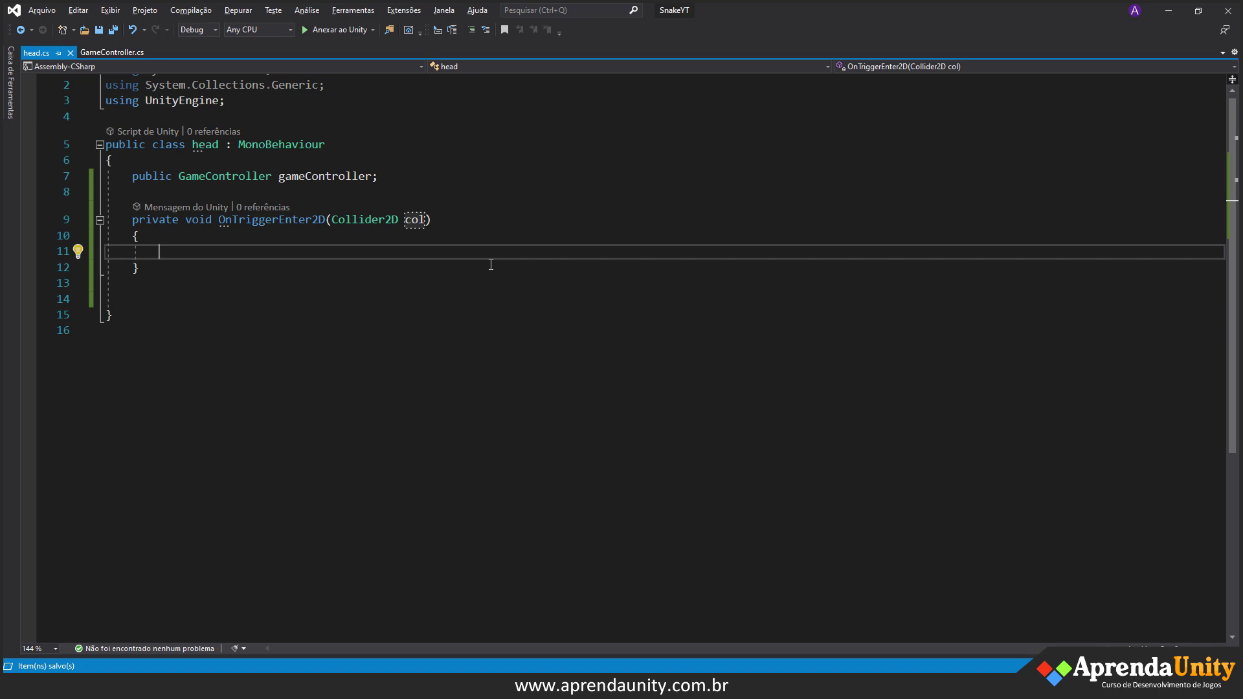
text(sw)
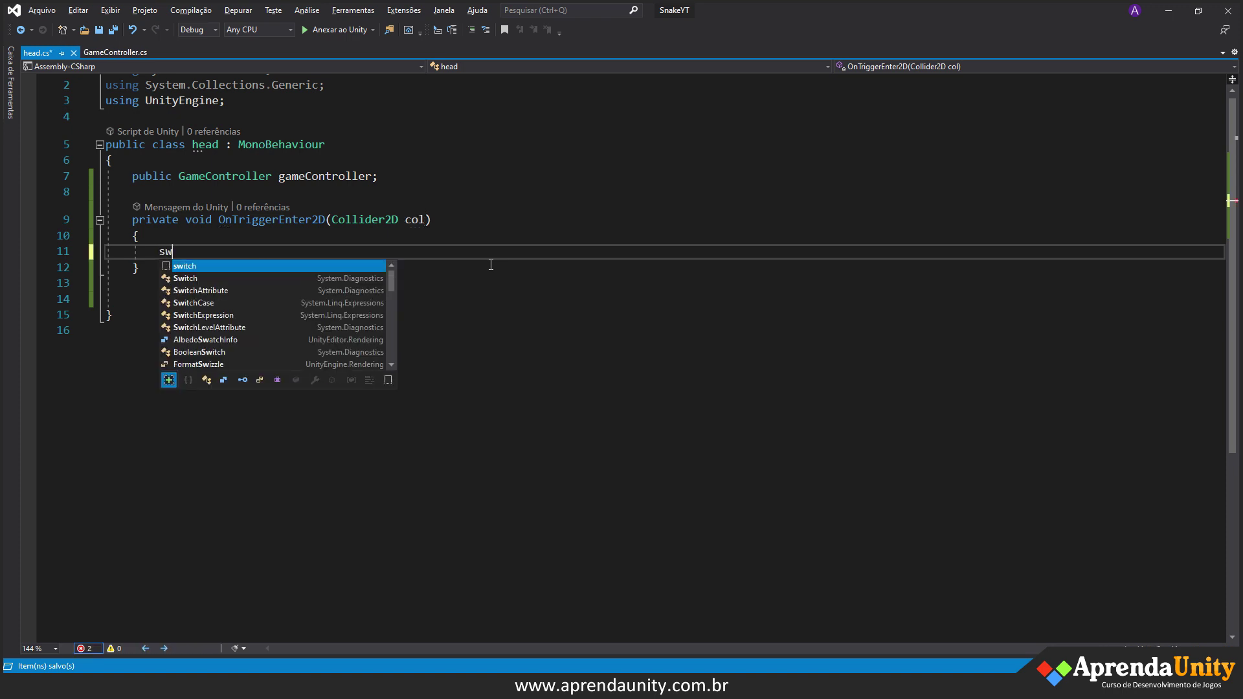
text(itch(col)
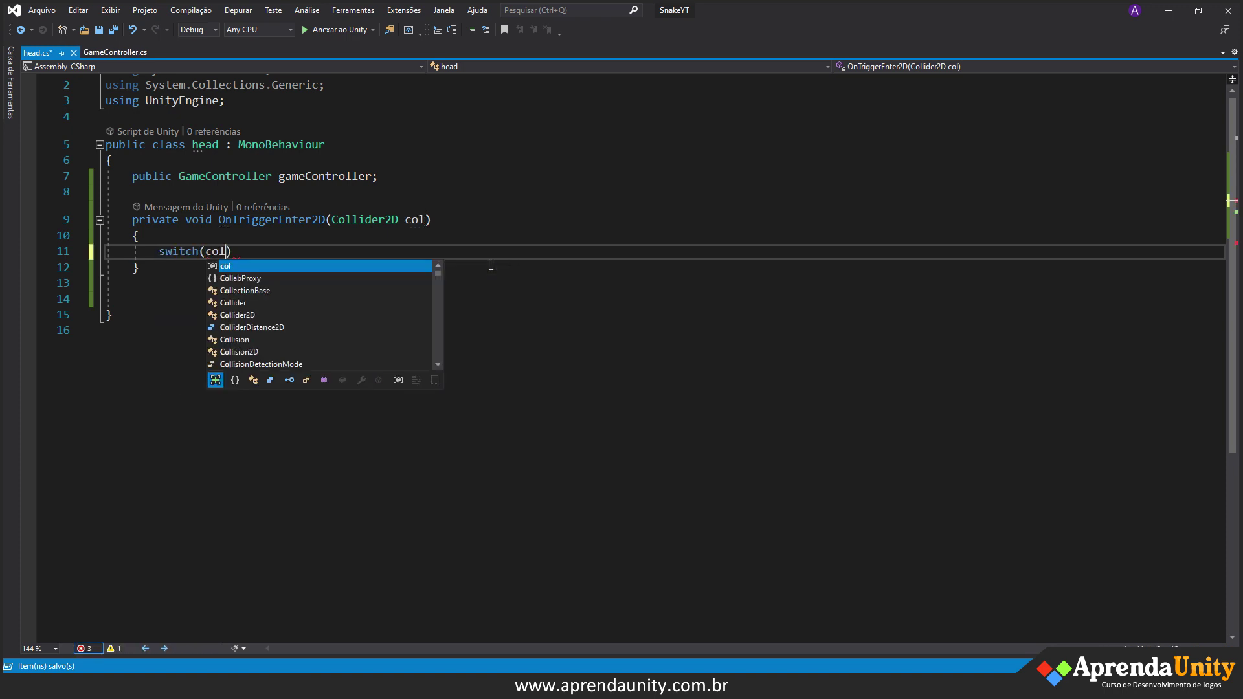
text(.)
text(gameObject)
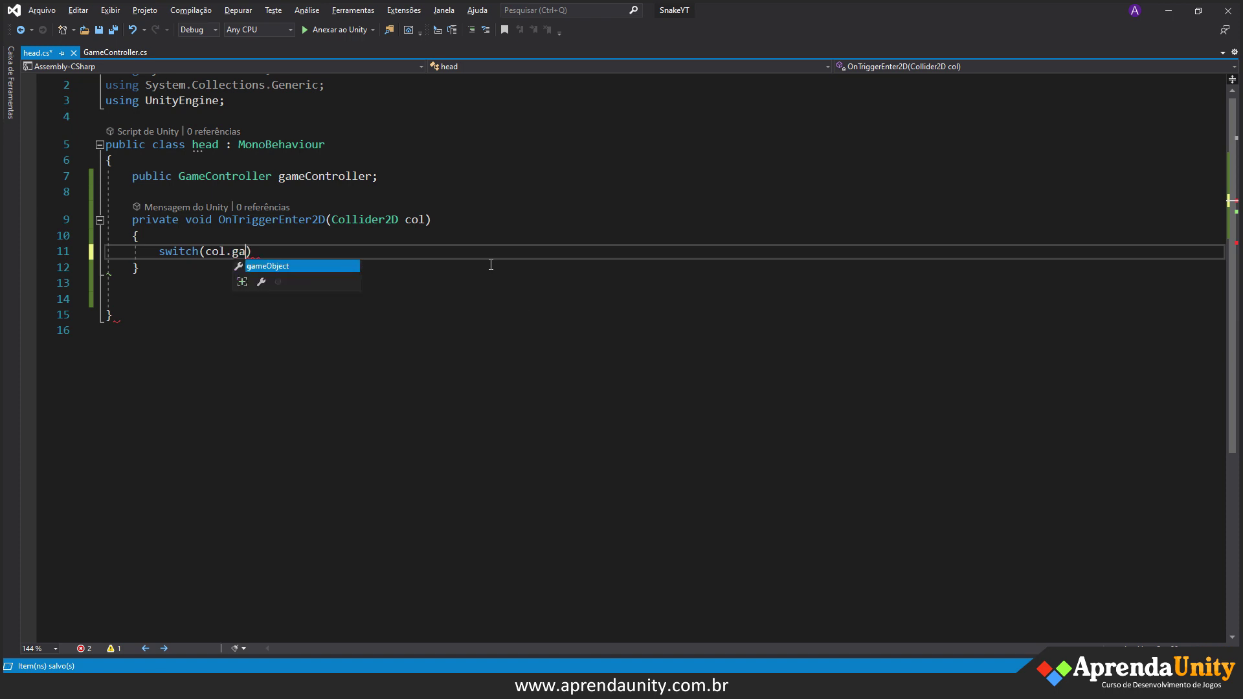
text(.ta)
key(Escape)
text(g))
key(Return)
text({)
key(Return)
key(ctrl+s)
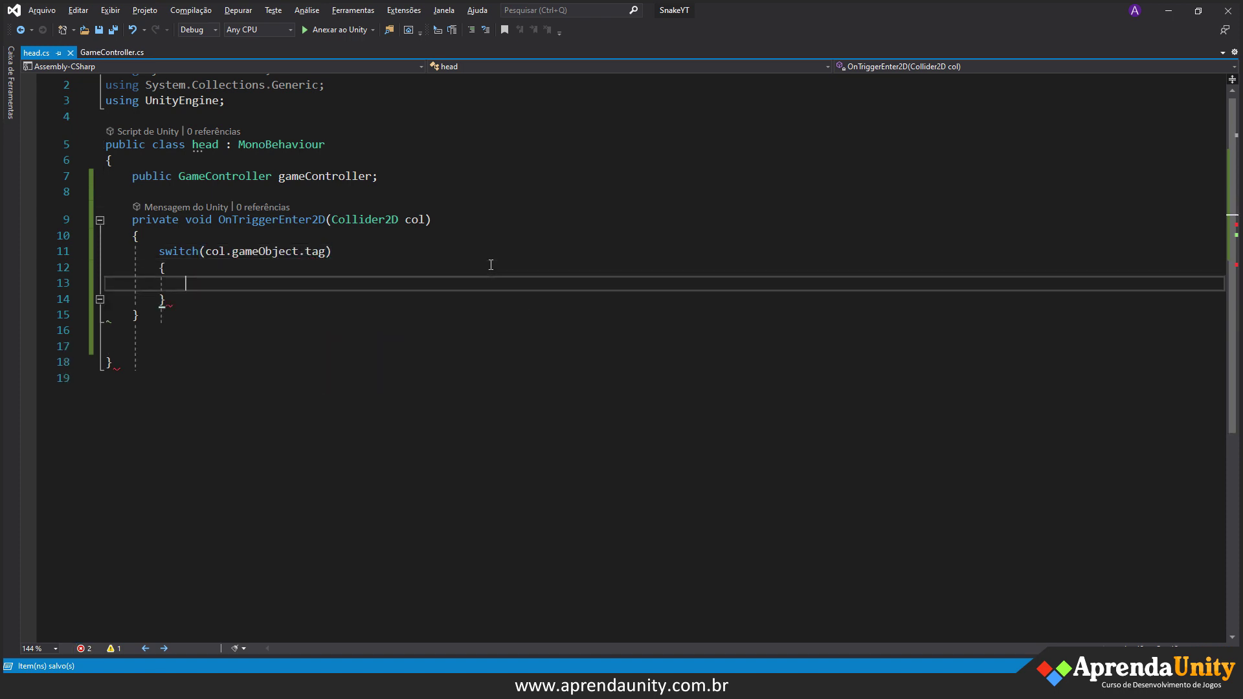
text(case "food":)
key(Return)
key(Return)
text(break;)
key(Return)
key(Return)
text(case)
key(BackSpace)
key(BackSpace)
key(BackSpace)
key(BackSpace)
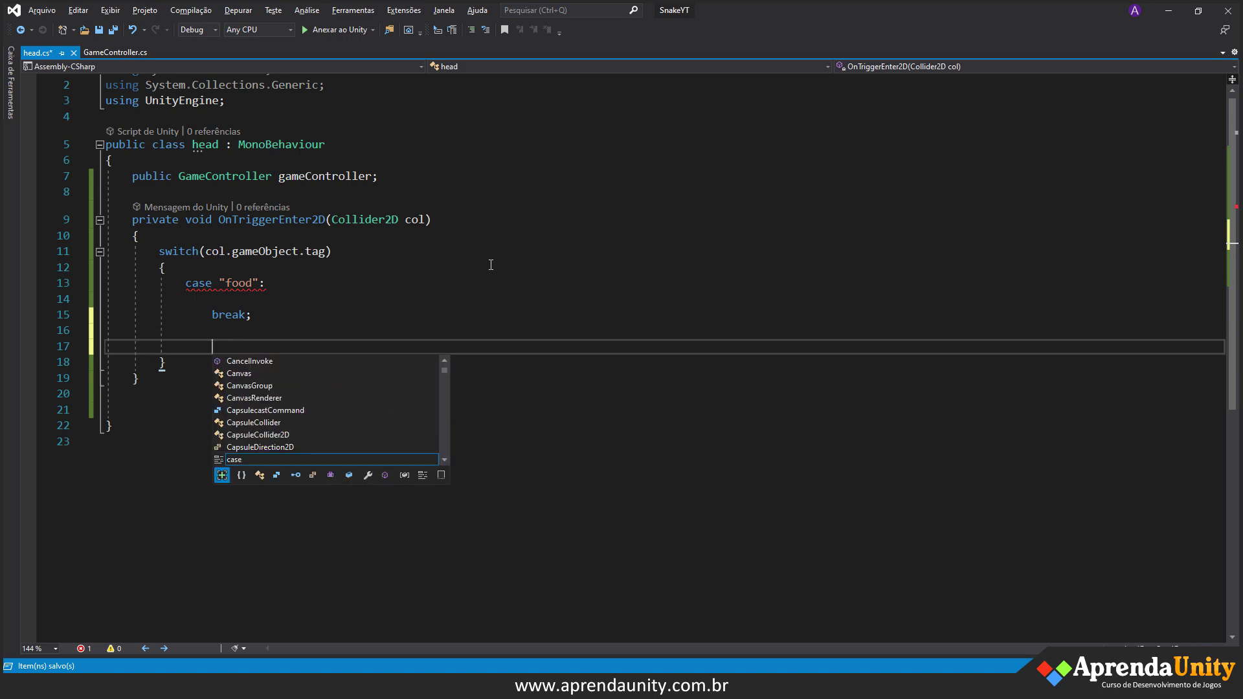
key(ctrl+s)
- Call gameController.Eat(); inside the "food" case and save head.cs
key(Up)
key(Up)
key(Up)
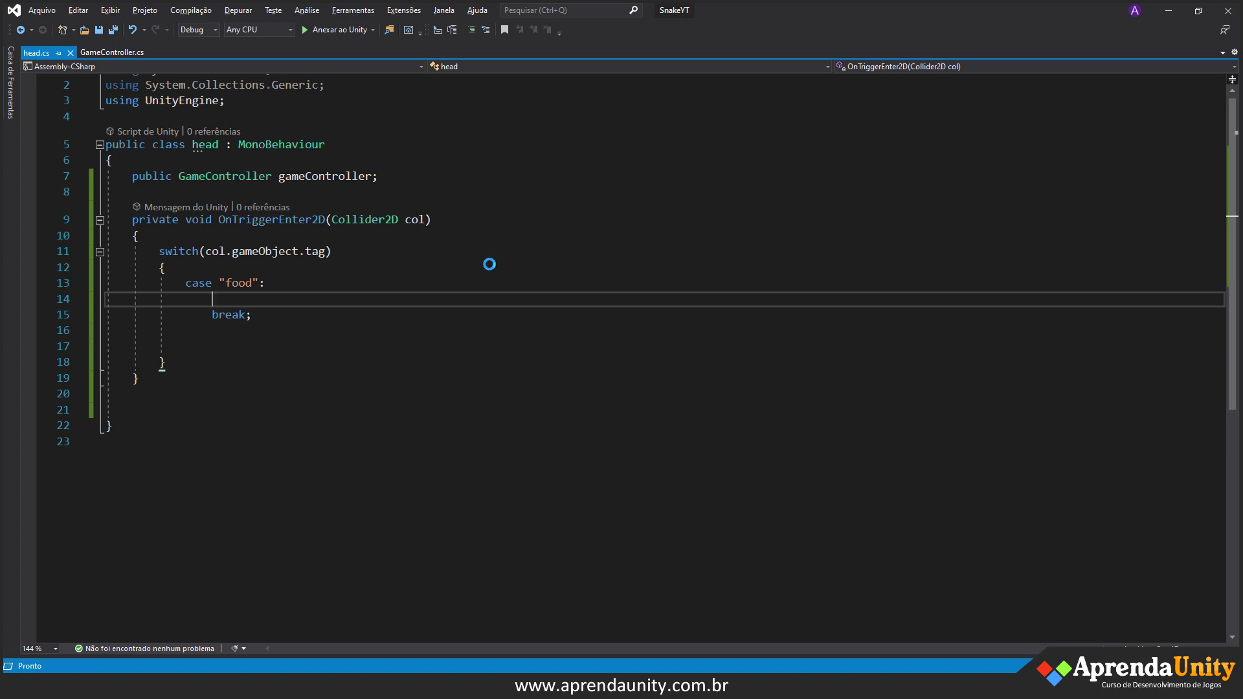
text(gameObject)
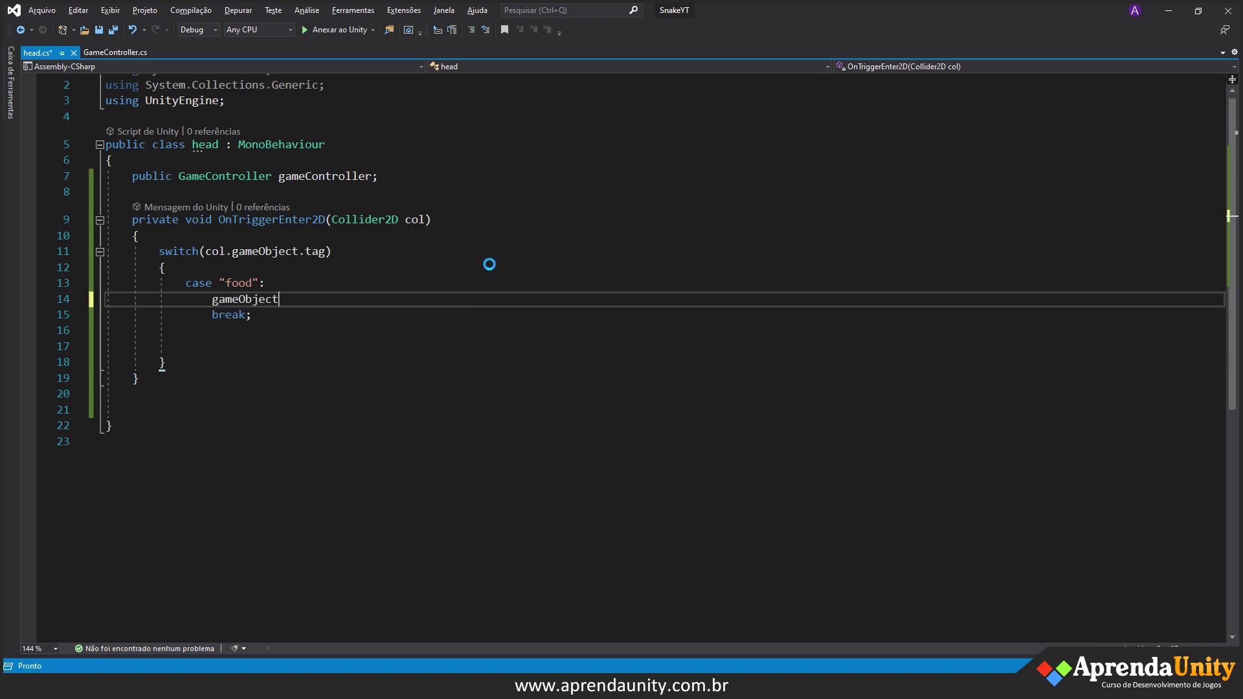
key(BackSpace)
key(BackSpace)
key(BackSpace)
key(BackSpace)
key(BackSpace)
key(BackSpace)
key(BackSpace)
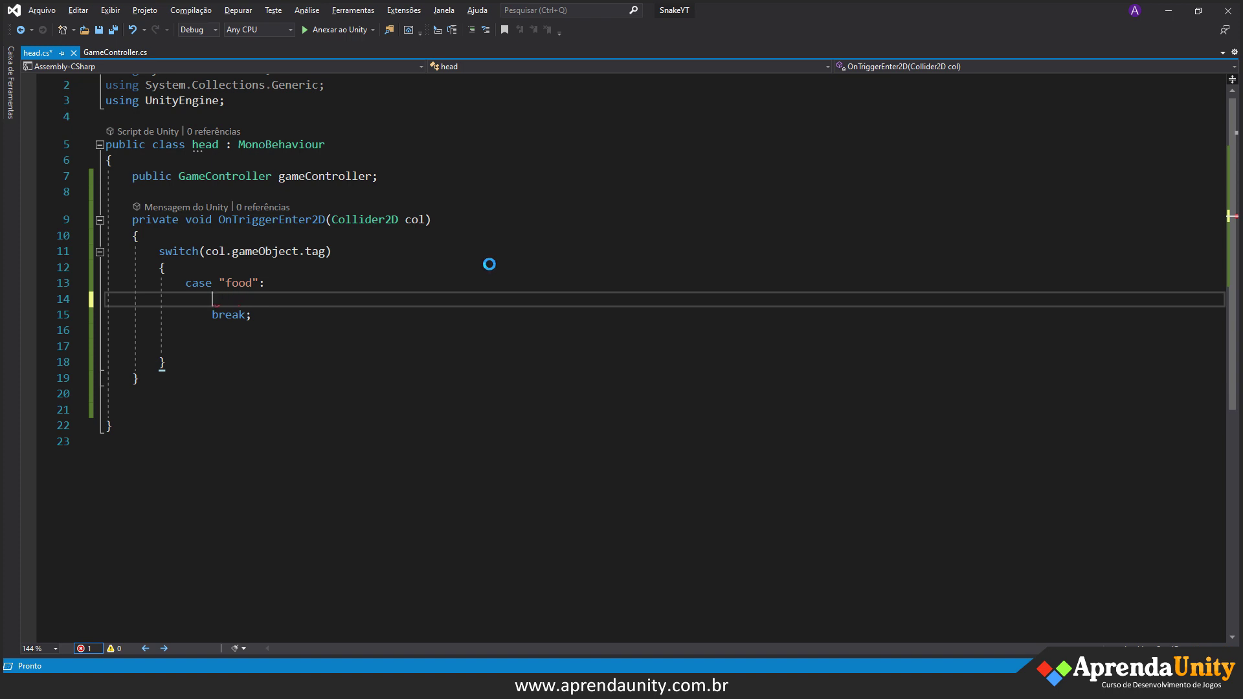
text(G)
key(BackSpace)
text(game)
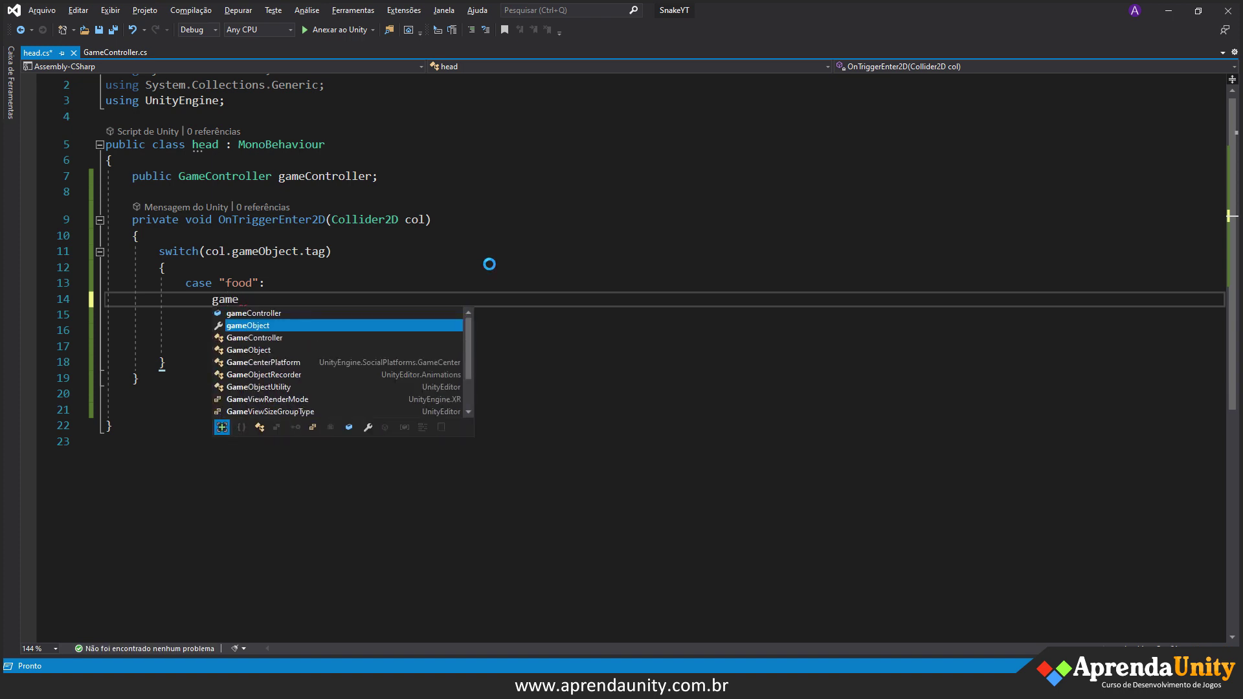
text(C)
key(Tab)
text(.e)
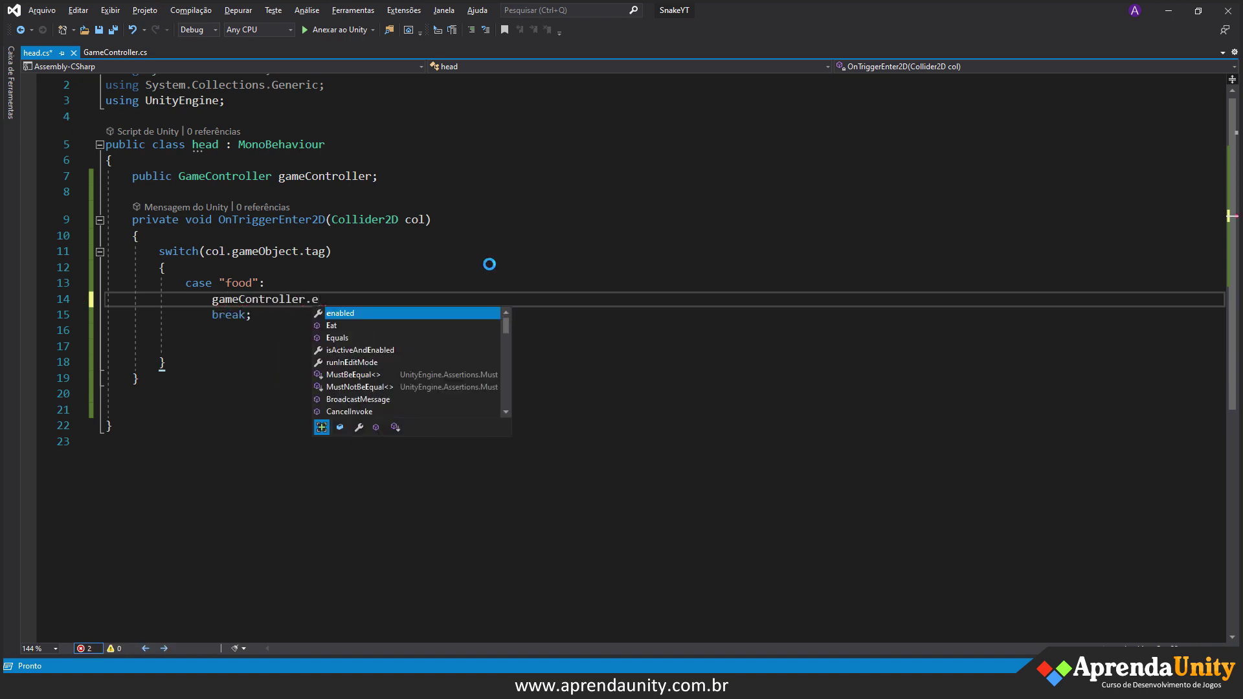
key(Down)
key(Tab)
text(();)
key(ctrl+s)
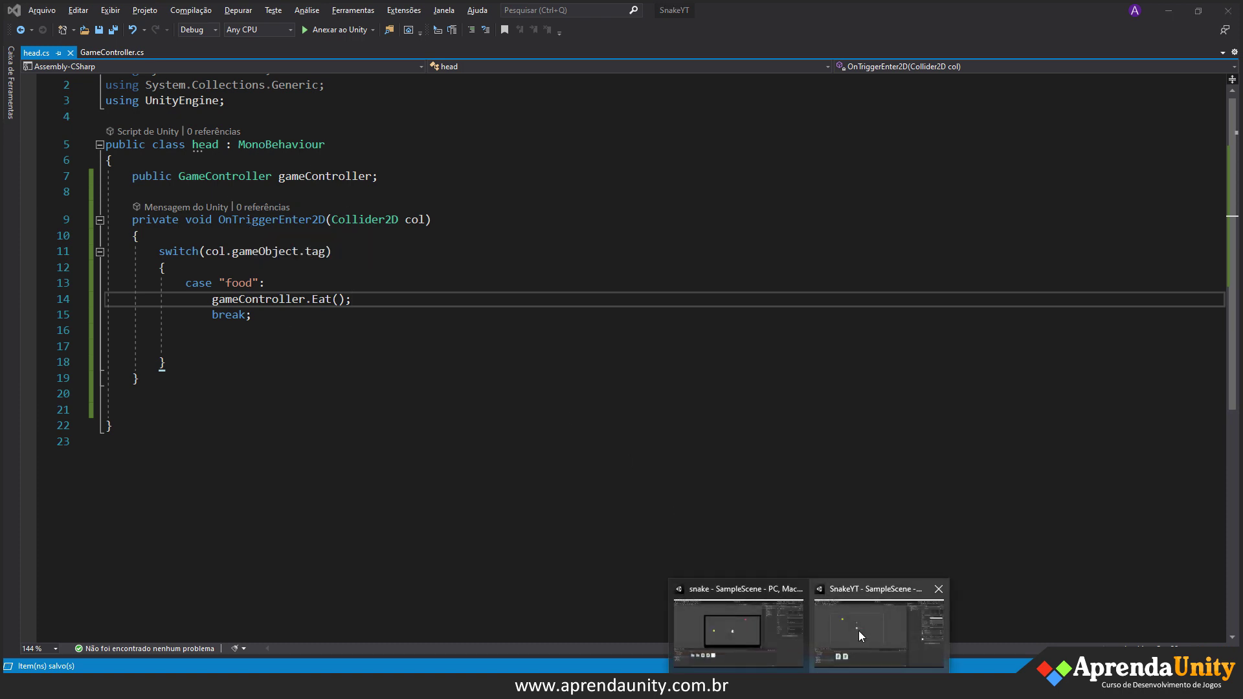
- Check that the Food object's Box Collider 2D has Is Trigger enabled
click(857, 641)
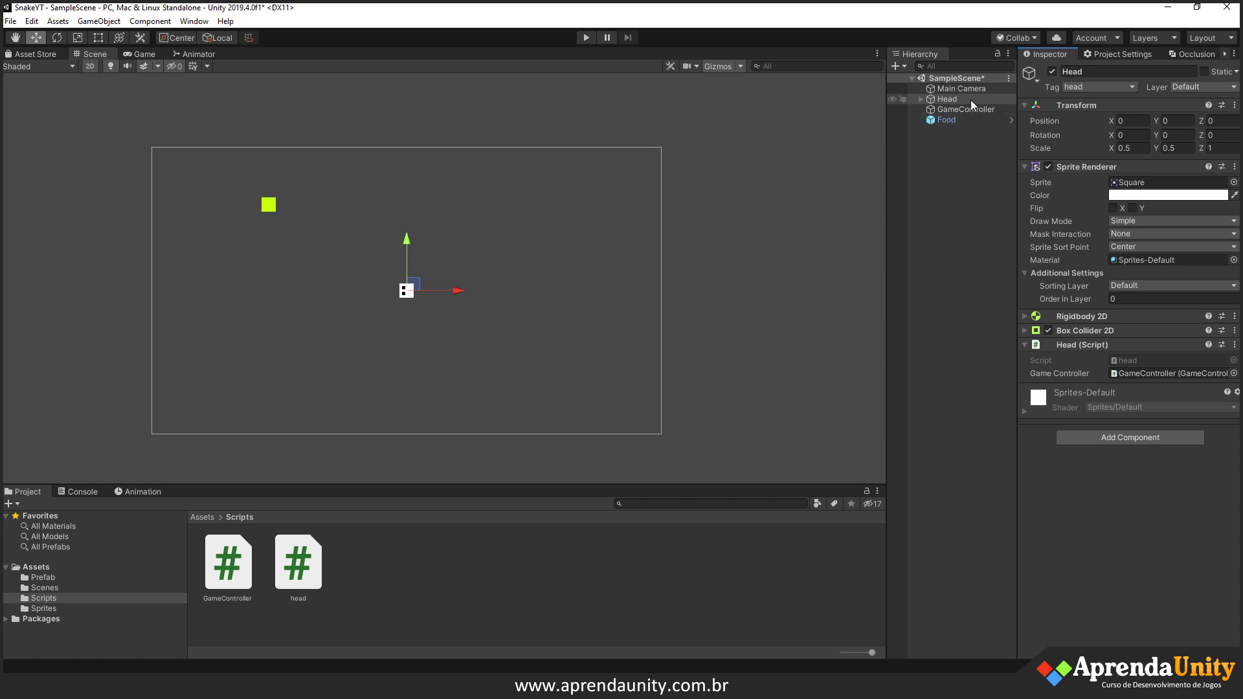
click(943, 119)
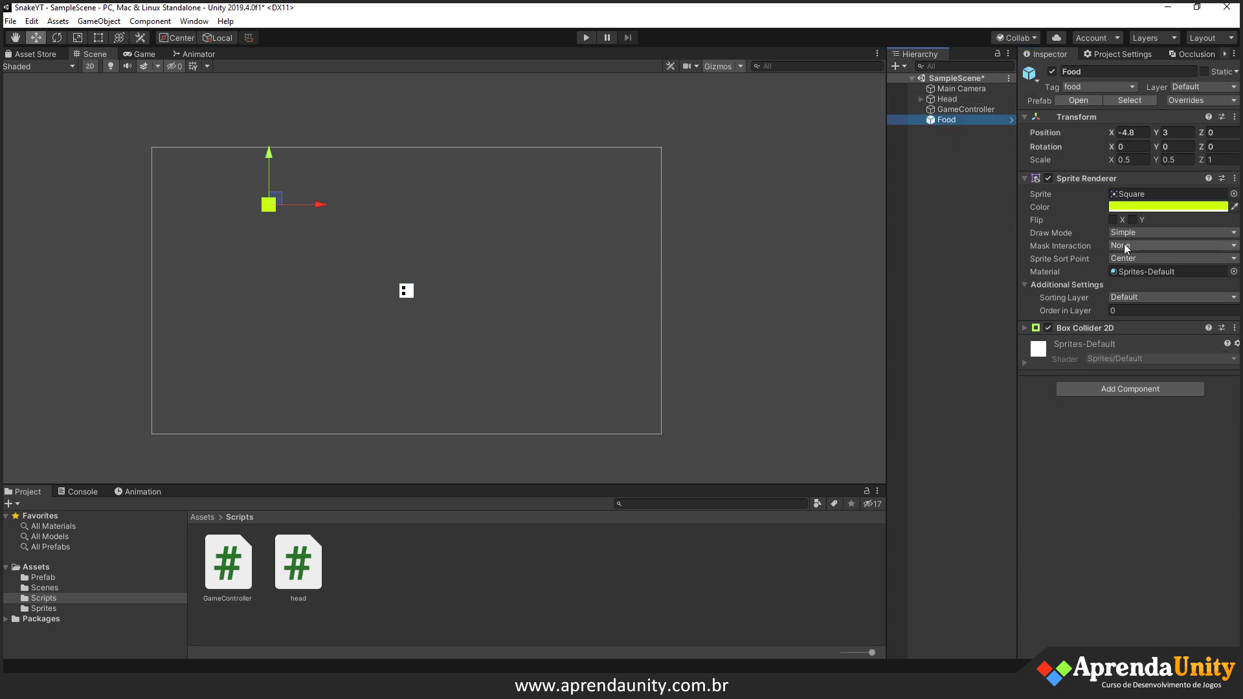
click(1102, 329)
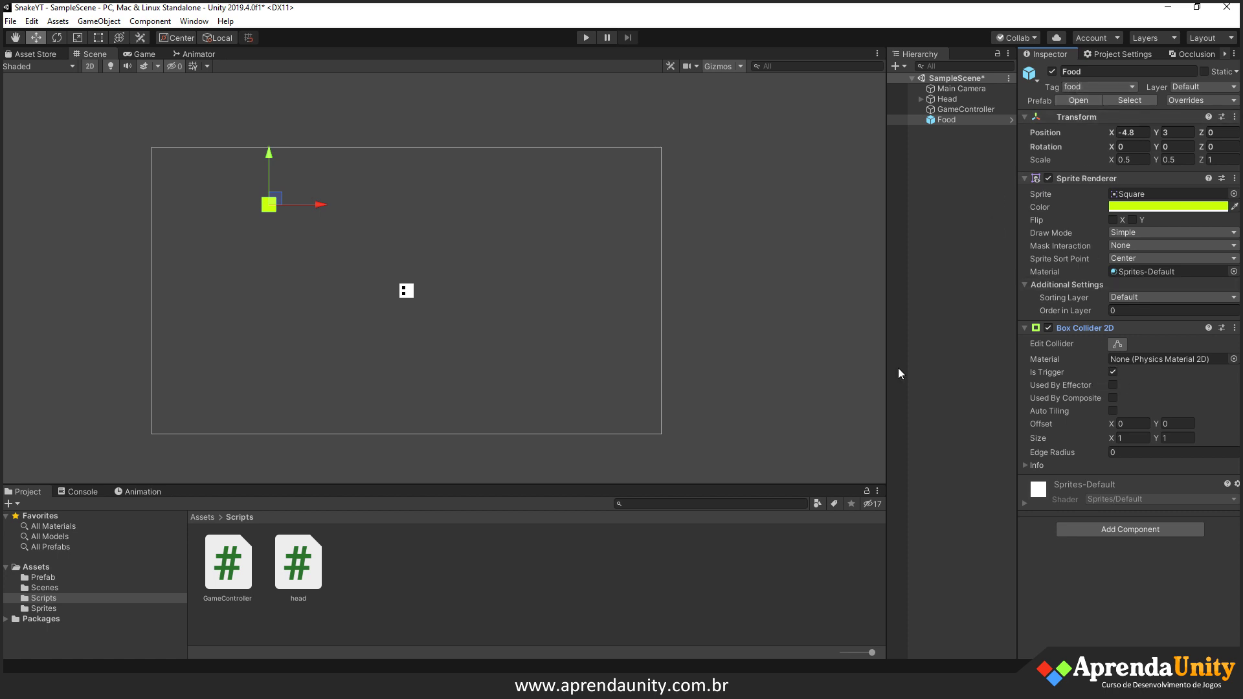
click(842, 686)
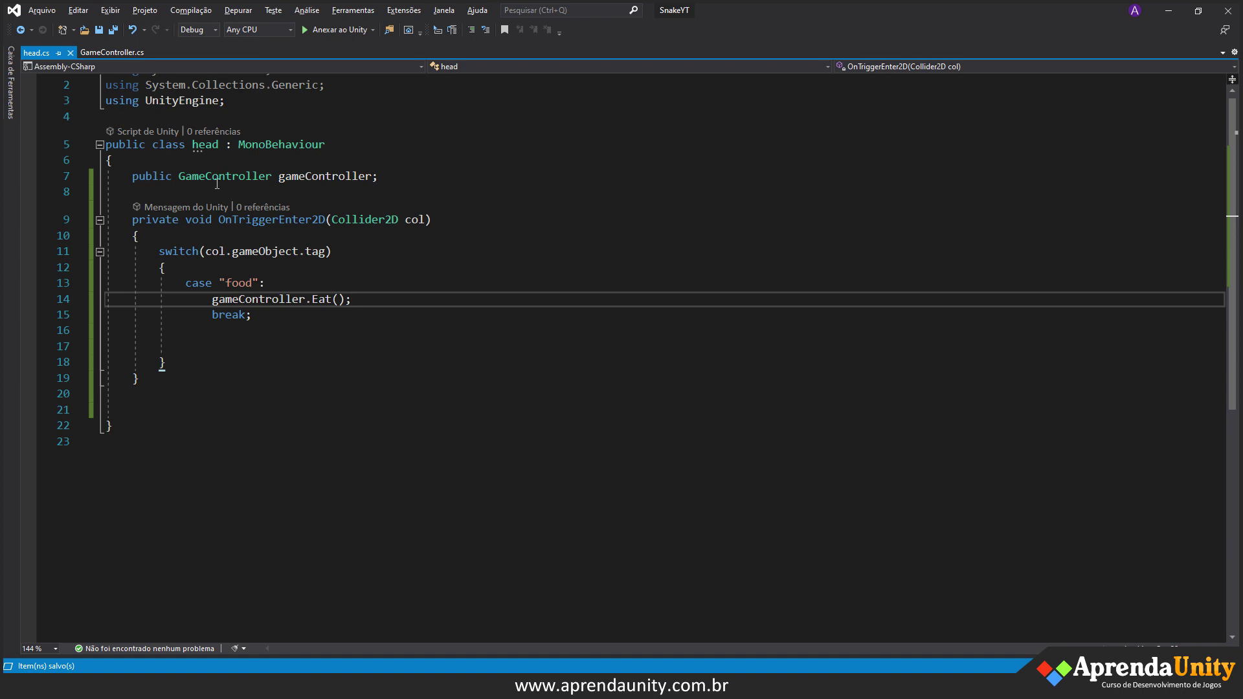
- Add print("Comeu"); inside Eat() in GameController.cs and save
click(98, 53)
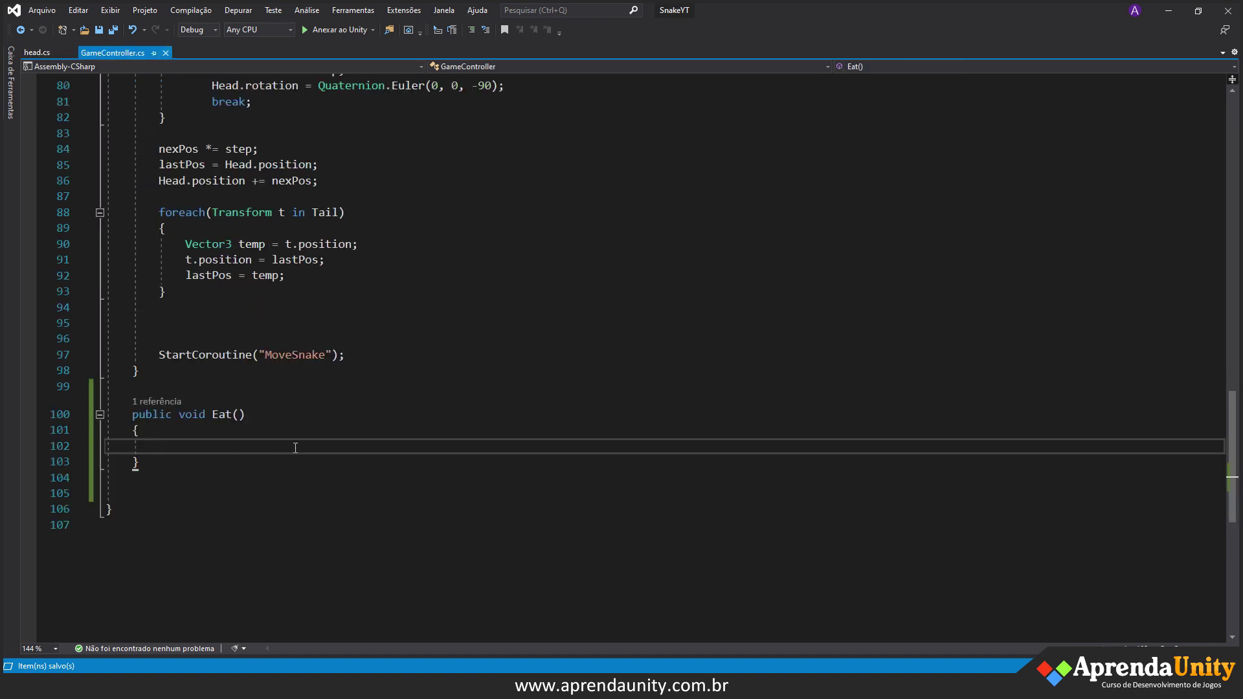
text(print)
key(Escape)
text(("Cp,e)
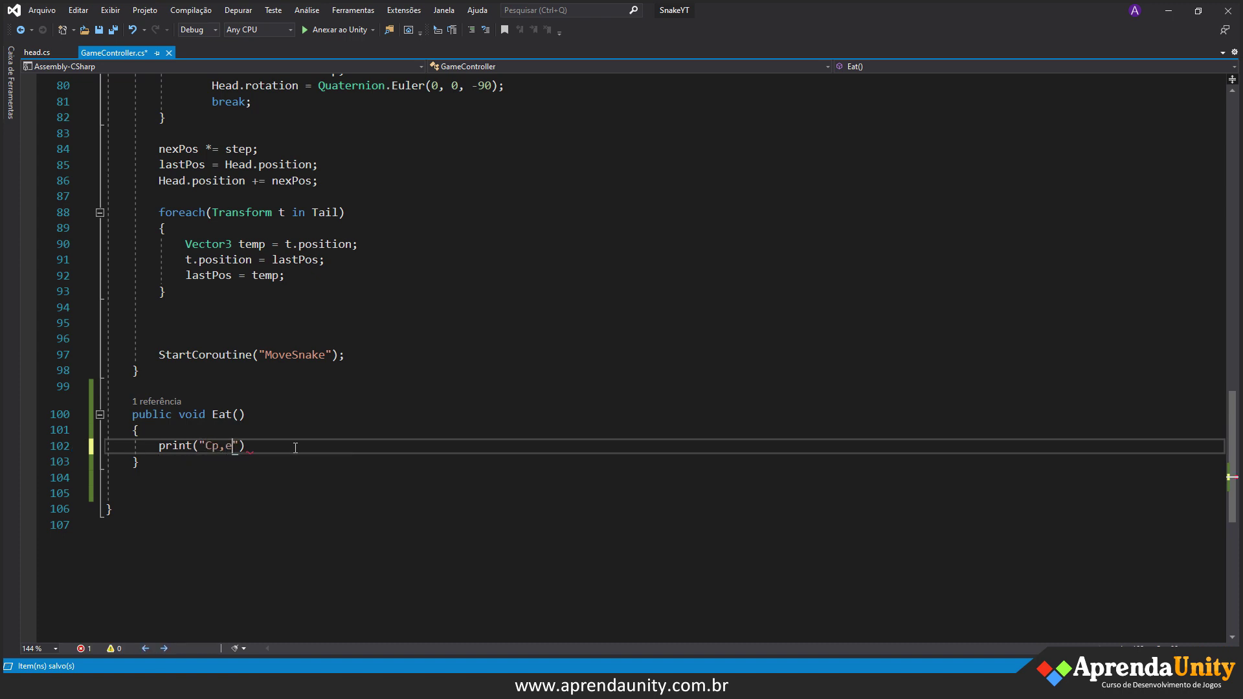
key(BackSpace)
key(BackSpace)
key(BackSpace)
text(Comeu"))
text(;)
key(ctrl+s)
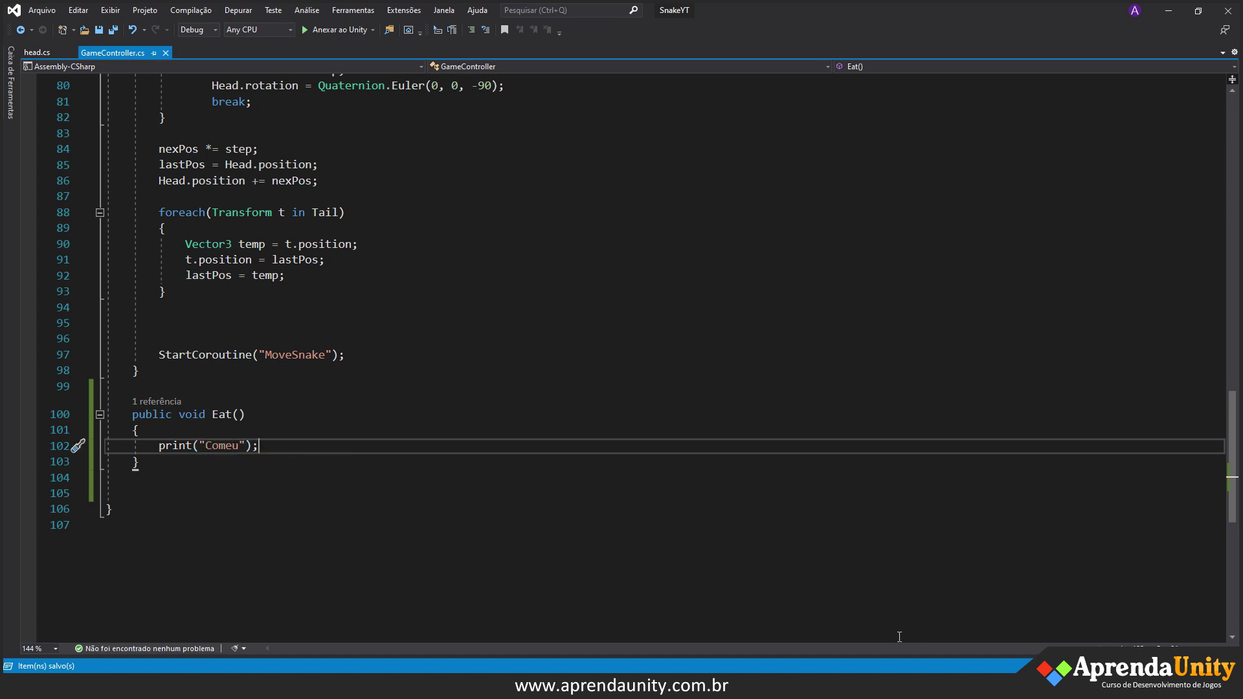
click(860, 642)
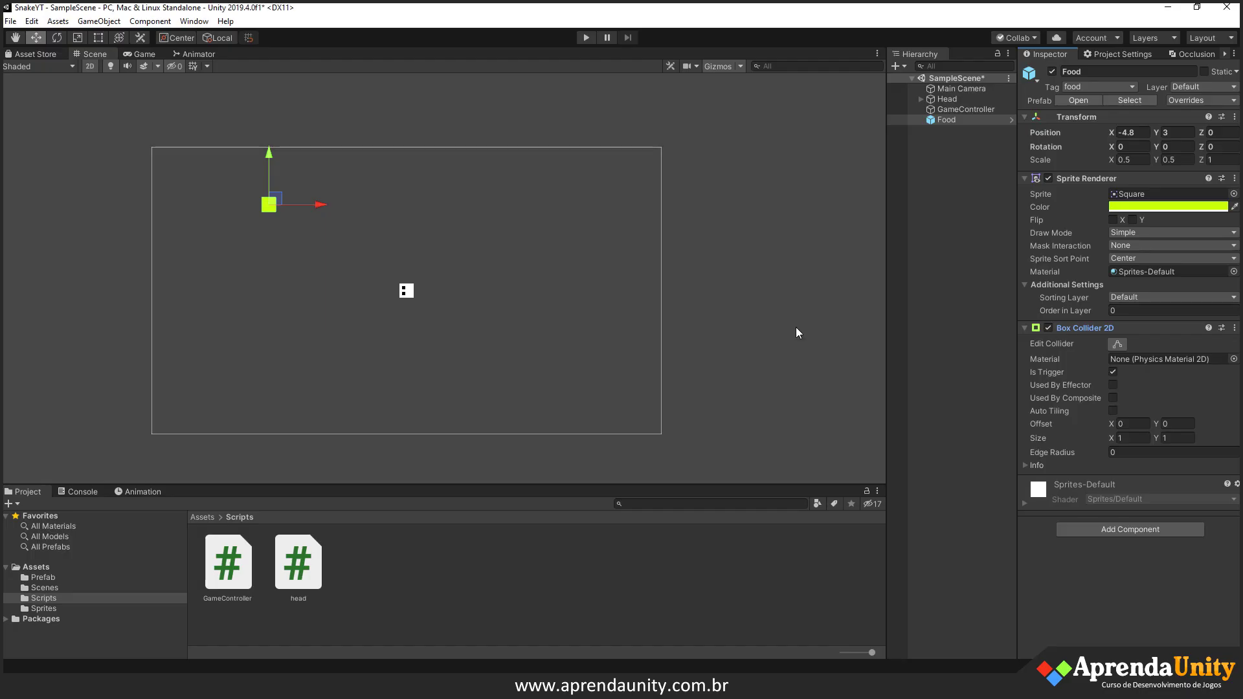
- Play-test by steering the snake into the food and confirm "Comeu" in the Console
click(93, 493)
click(585, 37)
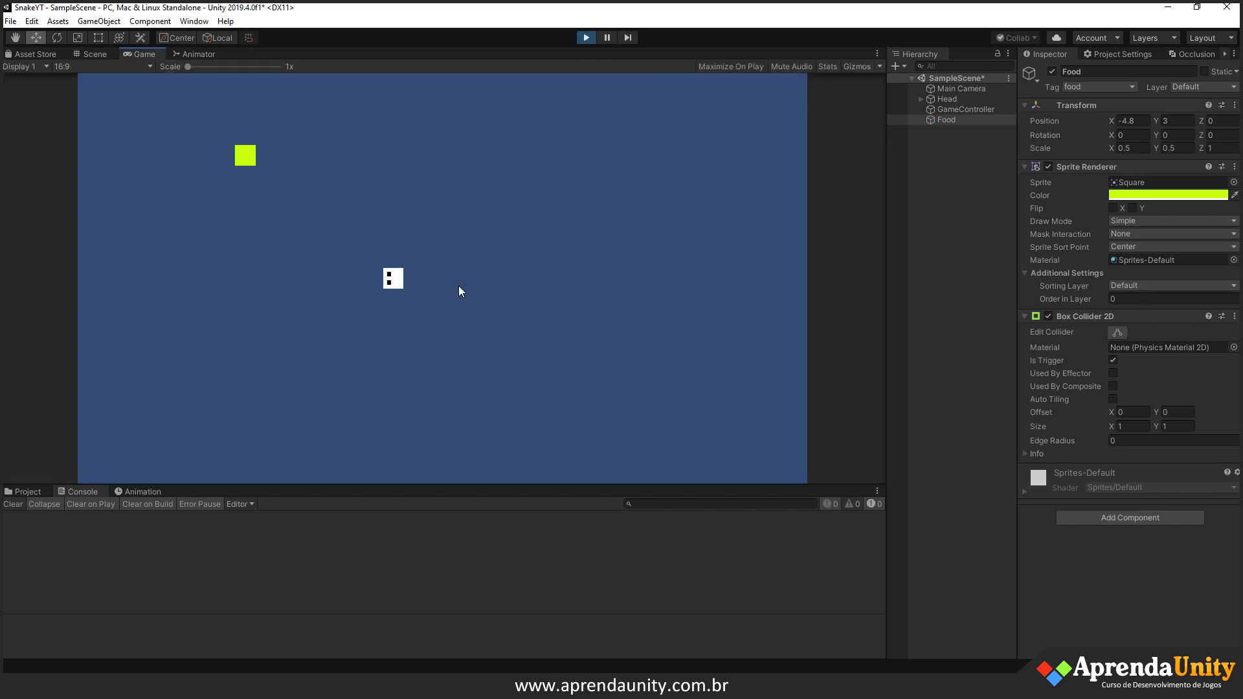
key(Left)
key(Up)
key(Right)
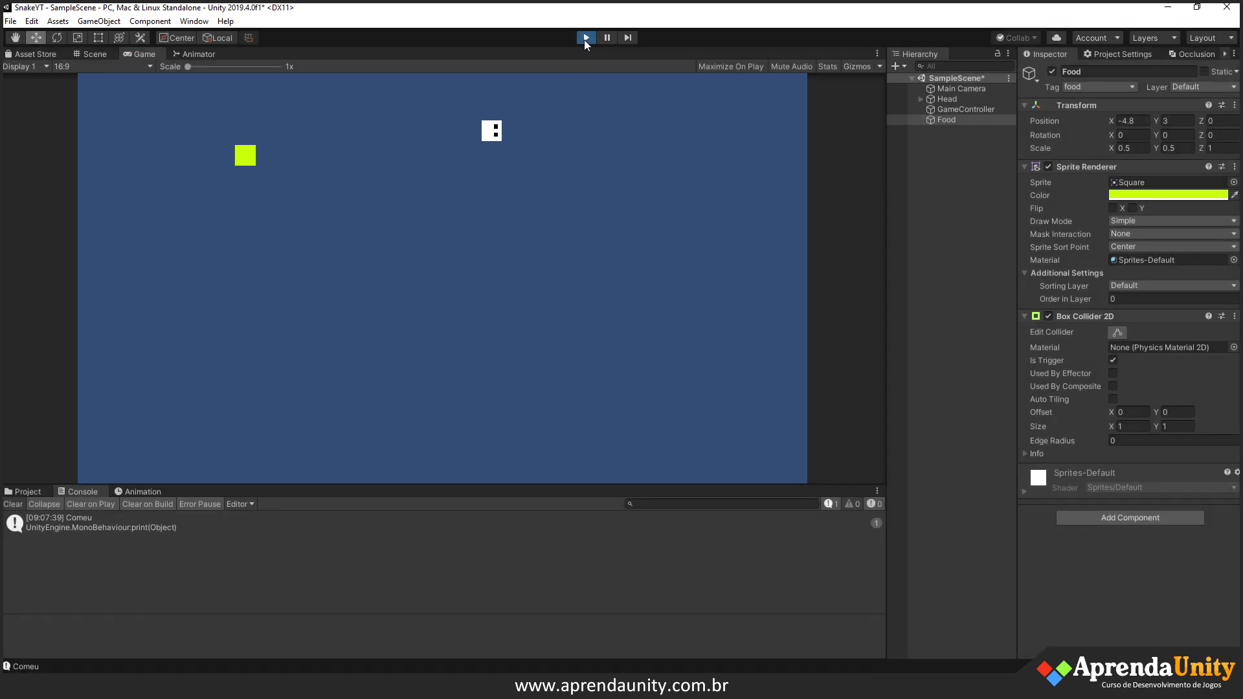
click(584, 37)
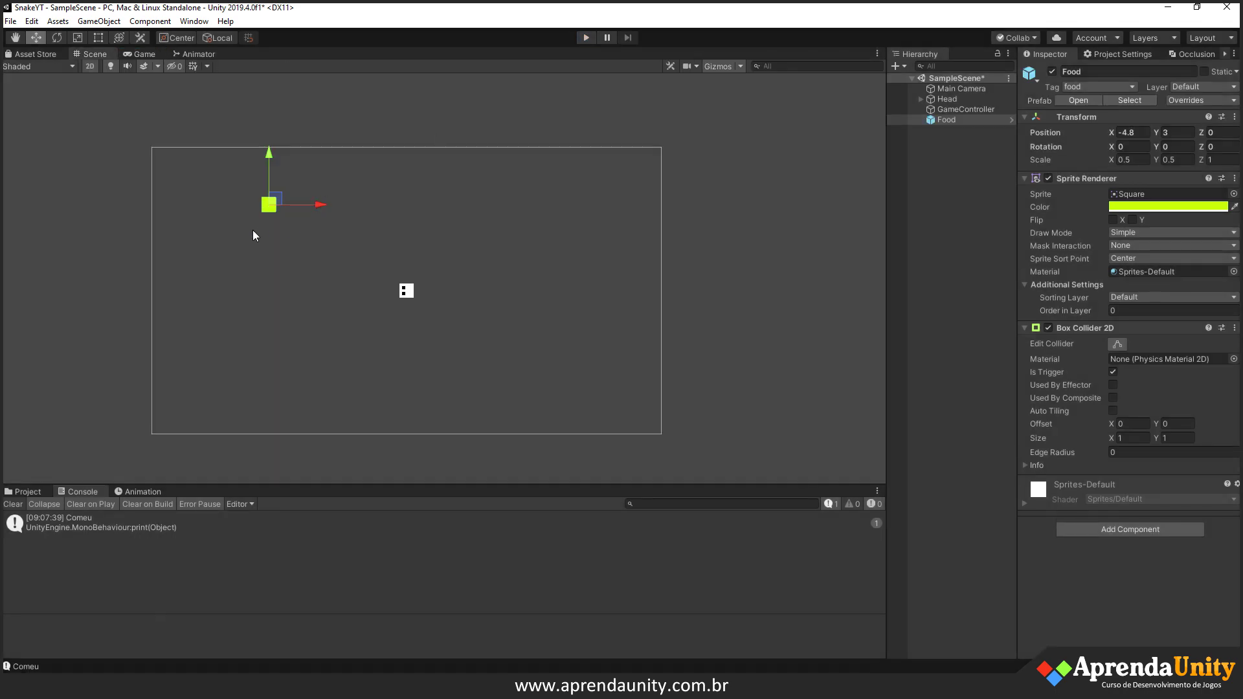
key(alt+Tab)
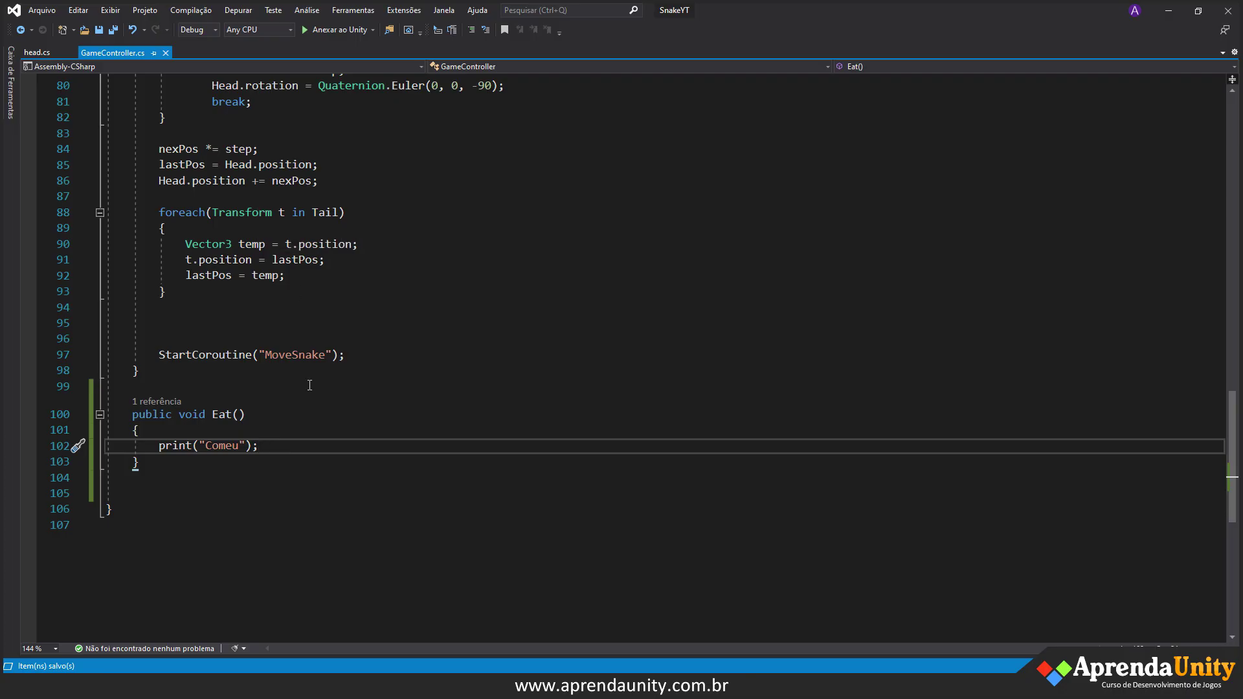
- Replace the print line with a 'Vector3 tailPosition;' declaration and save
drag(285, 445, 144, 449)
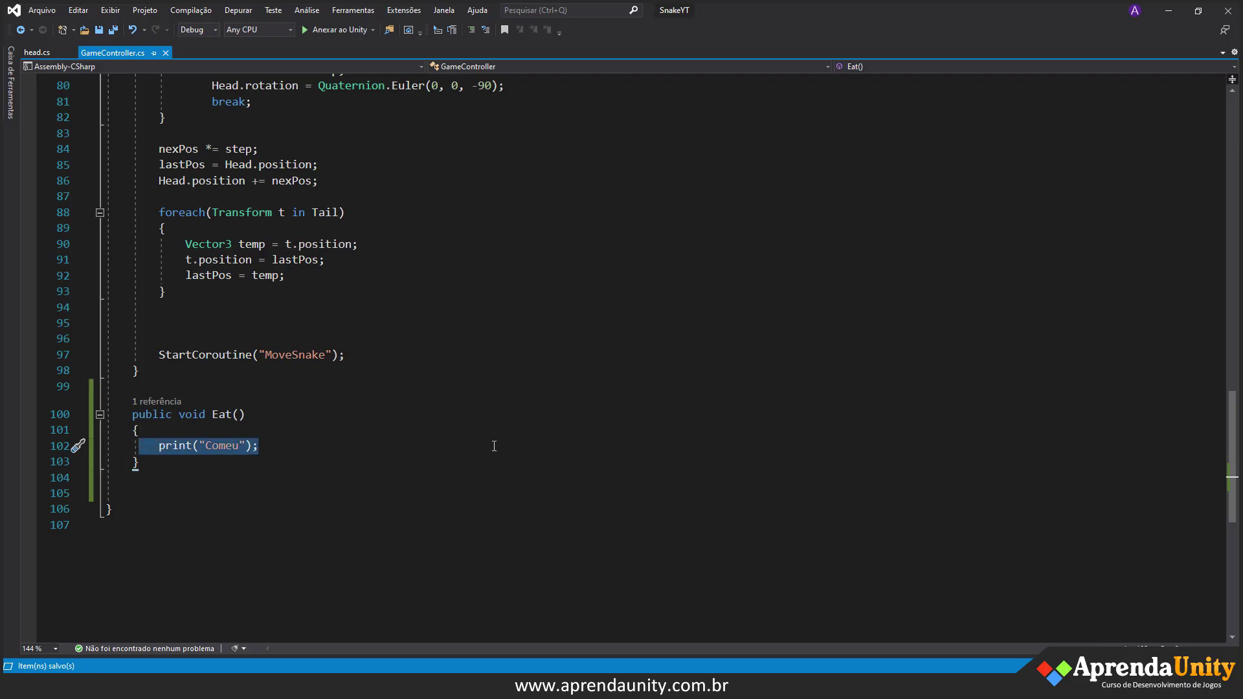
key(Delete)
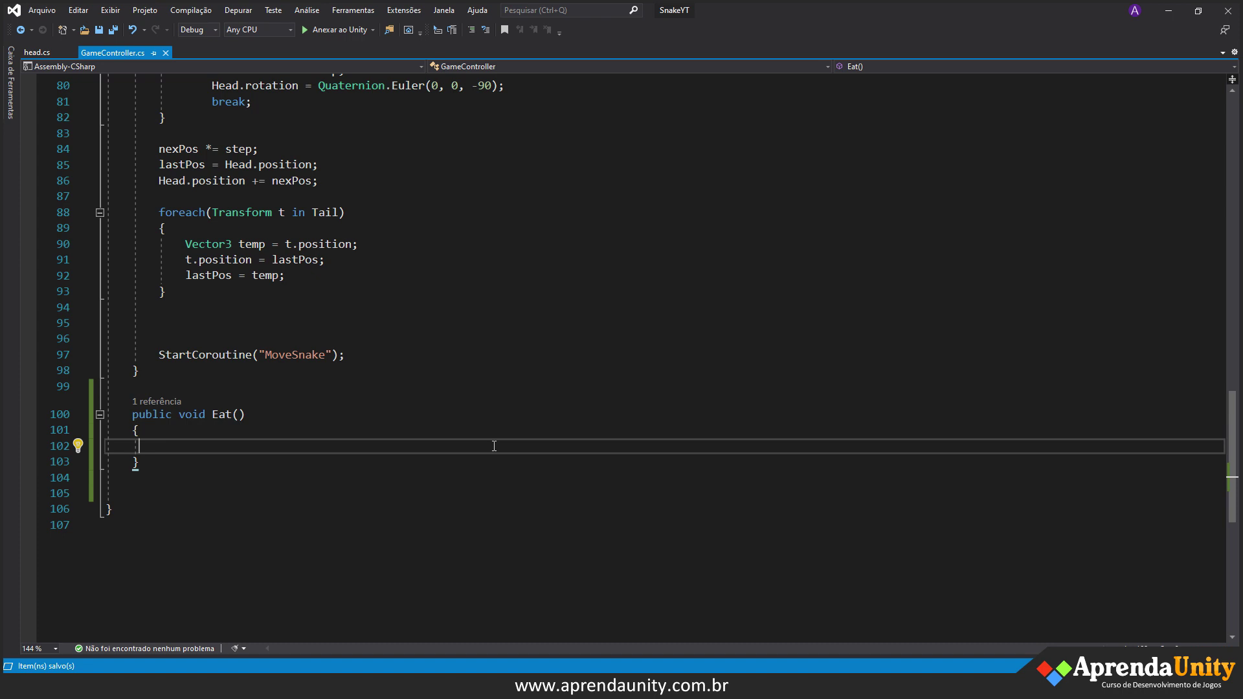
text(Ve)
key(Down)
key(Down)
key(Tab)
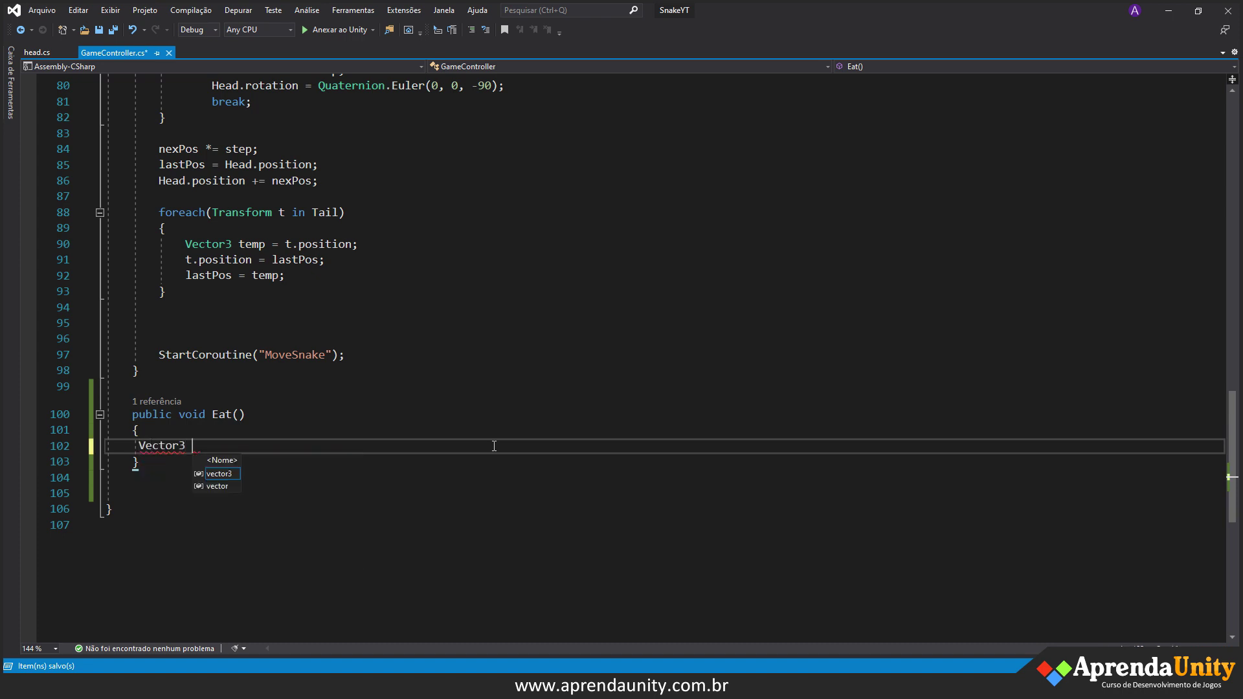
text(tailPosition;)
key(ctrl+s)
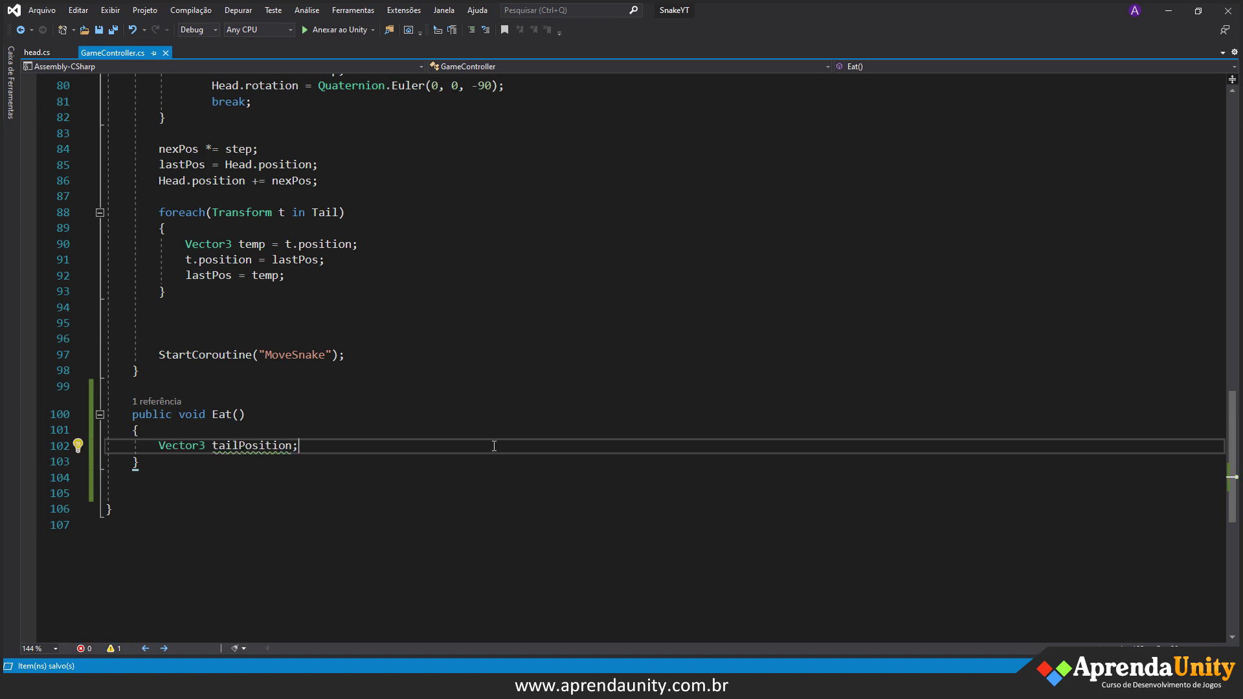
- Initialise tailPosition to Vector3.zero and save GameController.cs
key(BackSpace)
text(= ve)
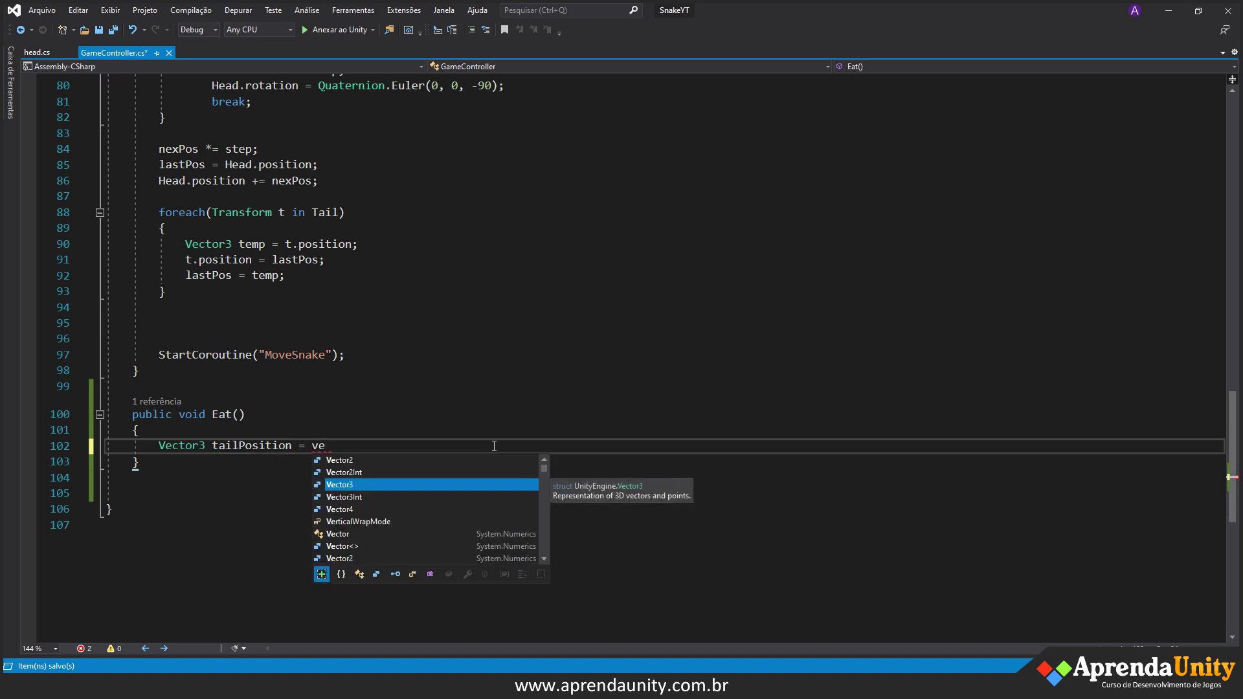
text(.ze)
key(BackSpace)
key(BackSpace)
key(BackSpace)
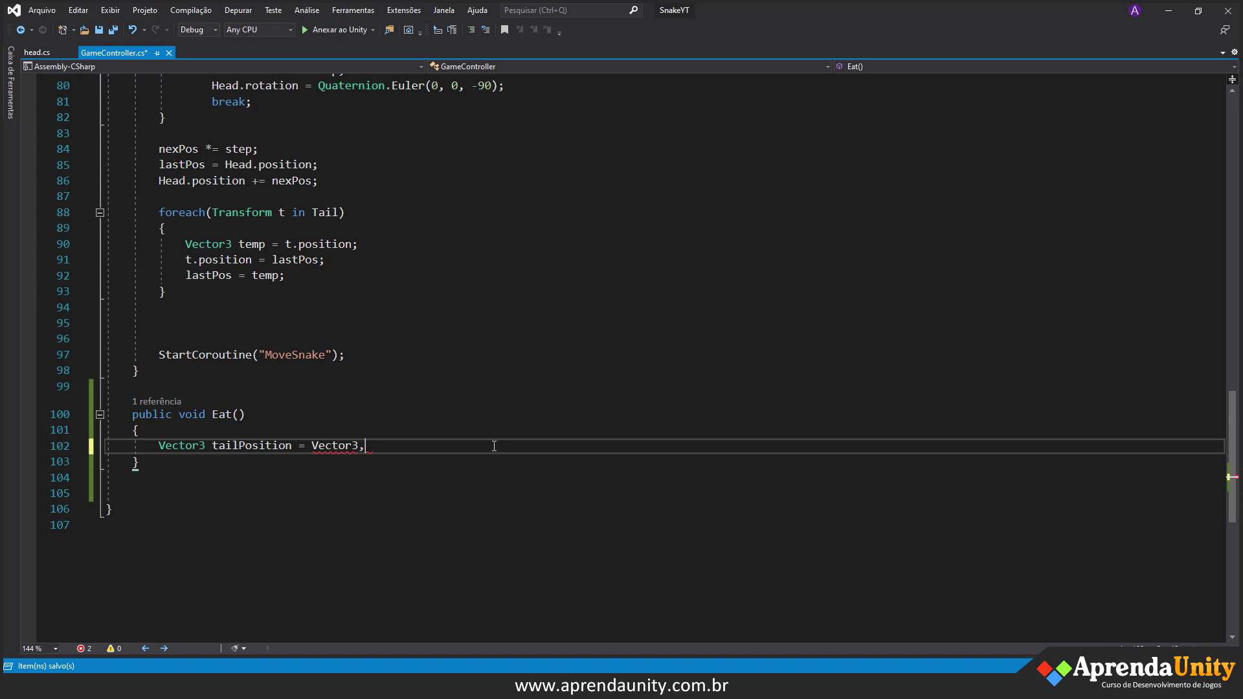
text(.z)
key(Tab)
text(;)
key(ctrl+s)
key(Return)
key(ctrl+s)
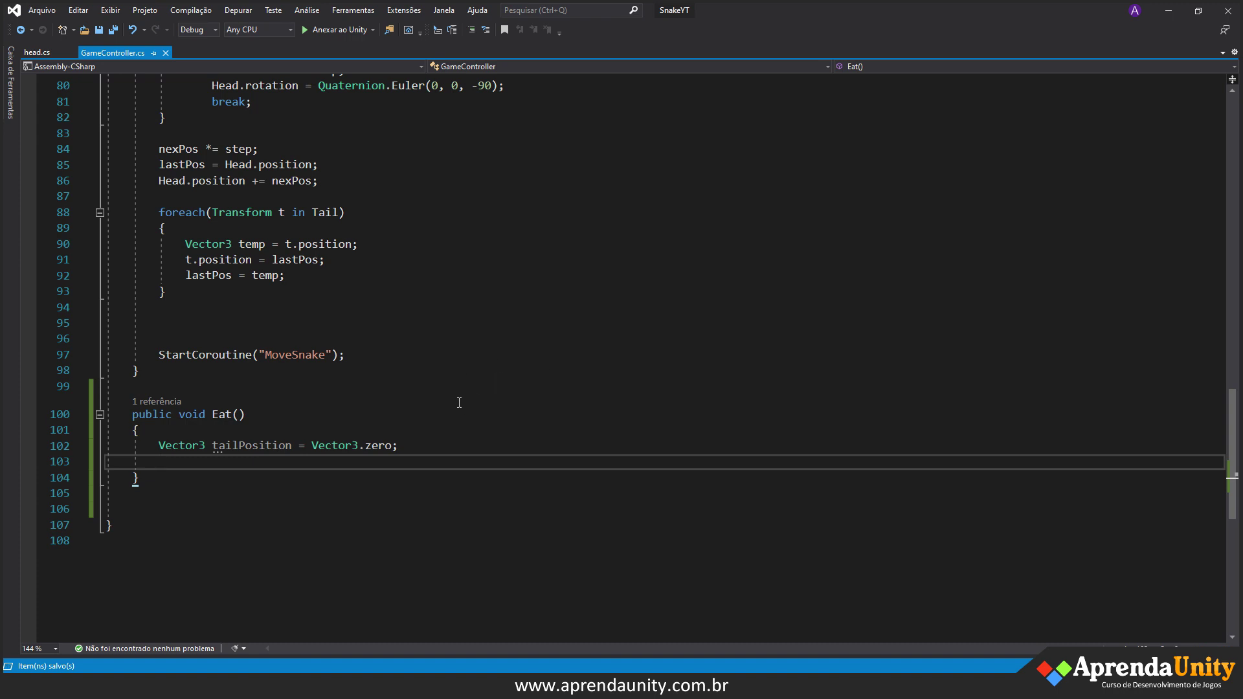
scroll(458, 403, up, 3)
- Add an if (Tail.Count == 0) block with braces below the tailPosition declaration in Eat()
scroll(421, 376, up, 8)
scroll(363, 336, up, 2)
scroll(322, 303, up, 9)
scroll(252, 283, up, 1)
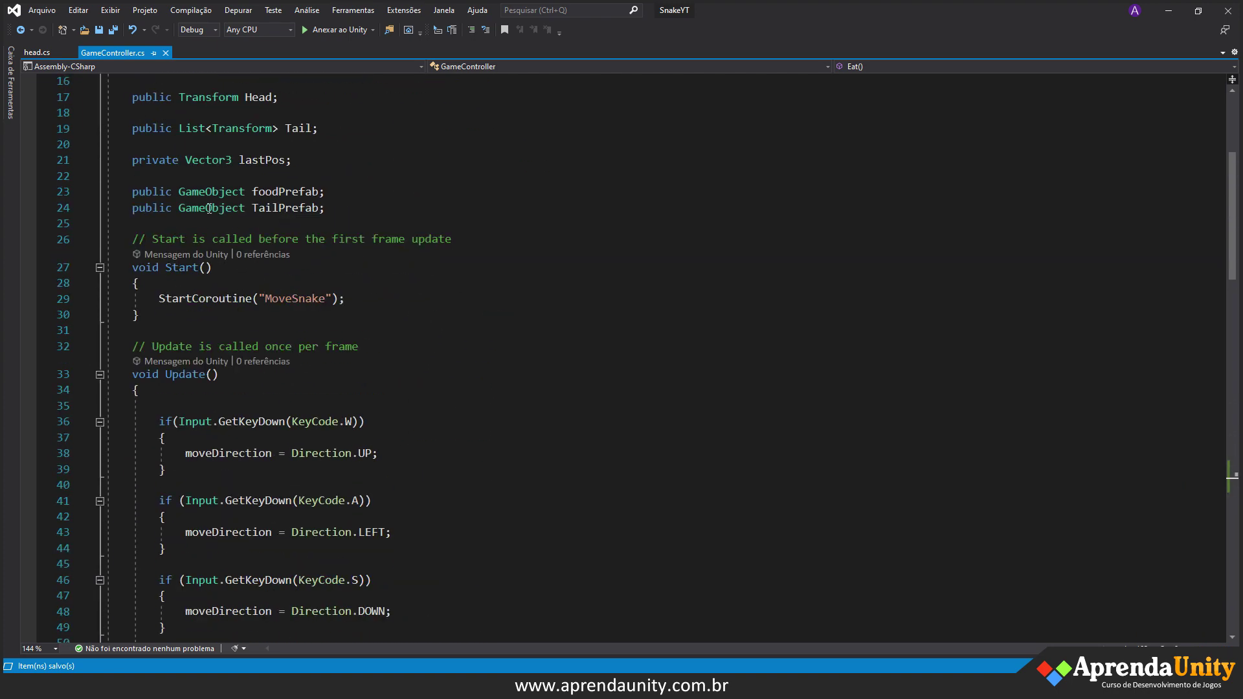
scroll(249, 243, up, 2)
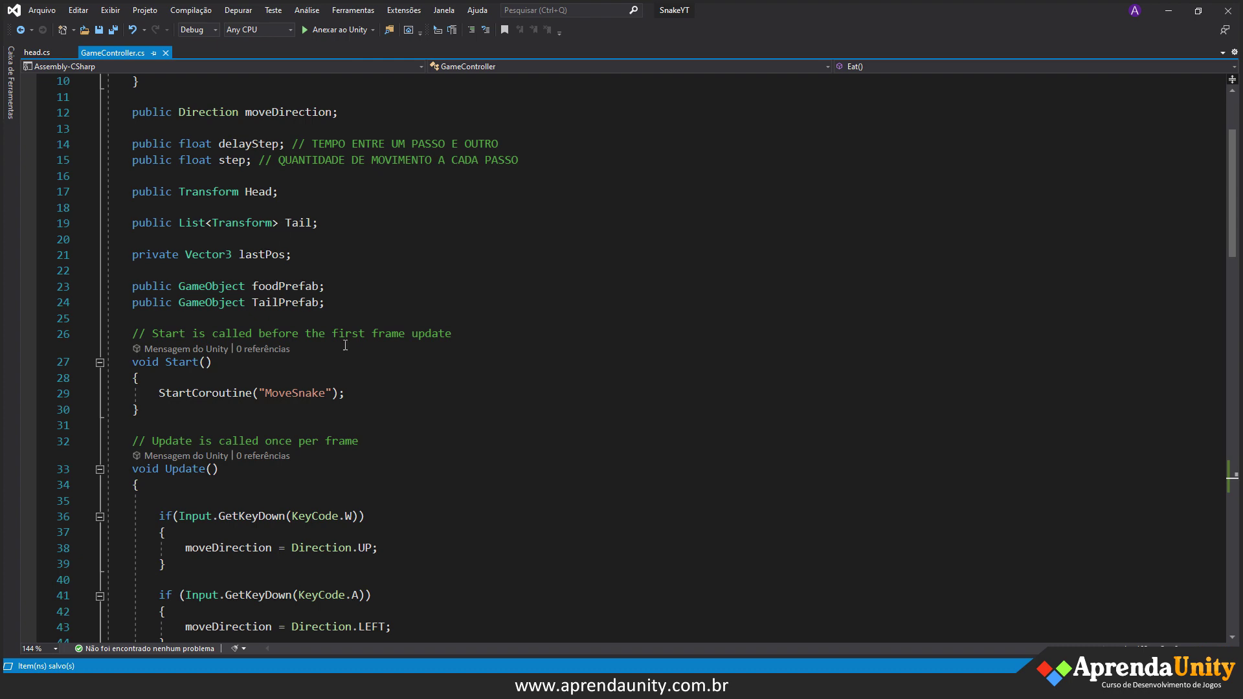
scroll(308, 301, down, 10)
scroll(362, 352, down, 5)
scroll(415, 406, down, 10)
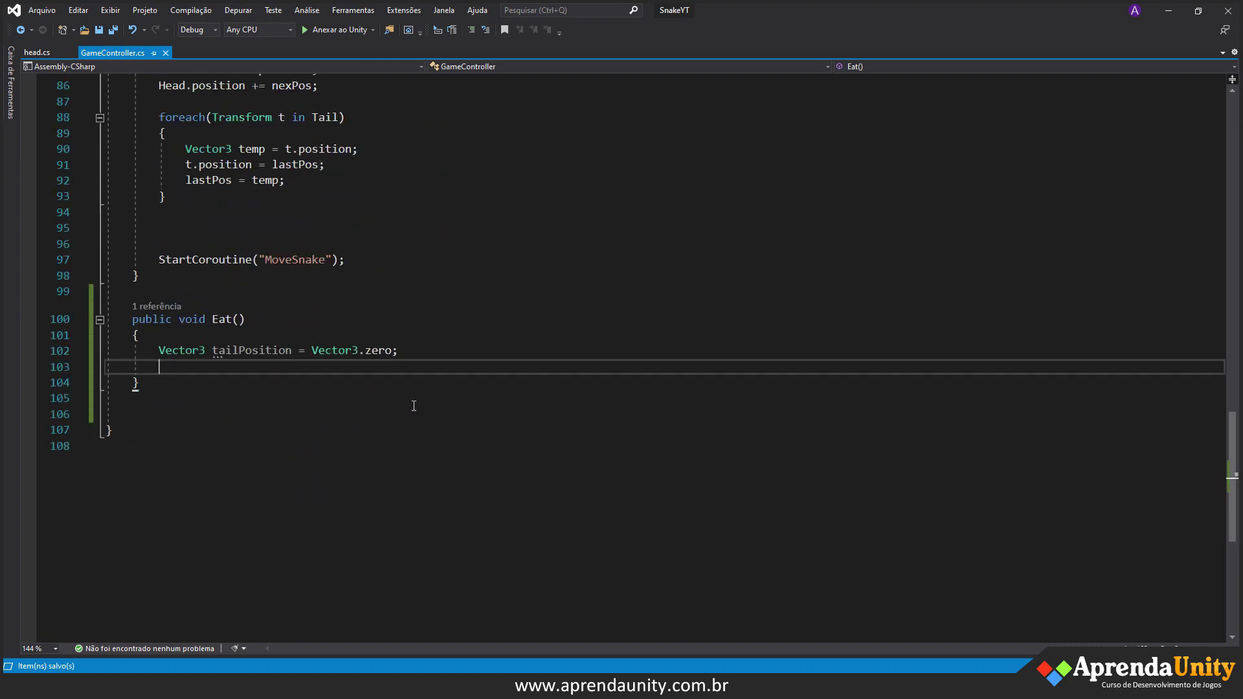
text(if(ta)
key(Escape)
key(BackSpace)
key(BackSpace)
text(ta)
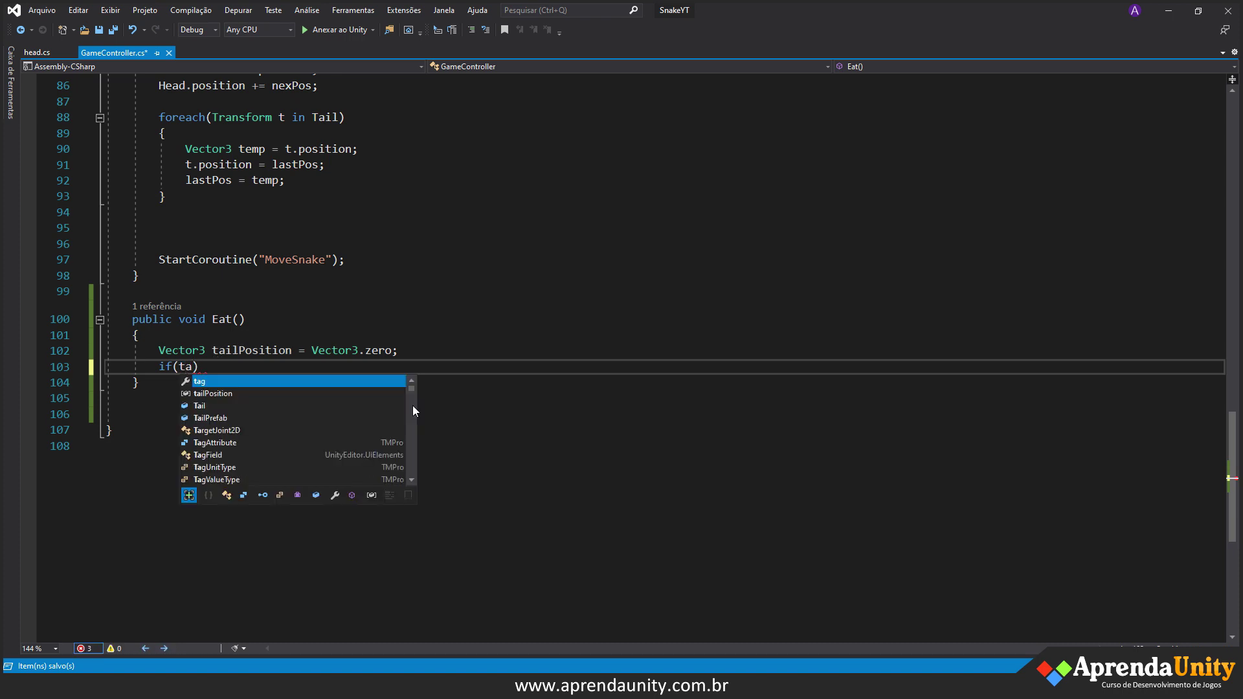
key(Down)
key(Down)
key(Tab)
text(.c)
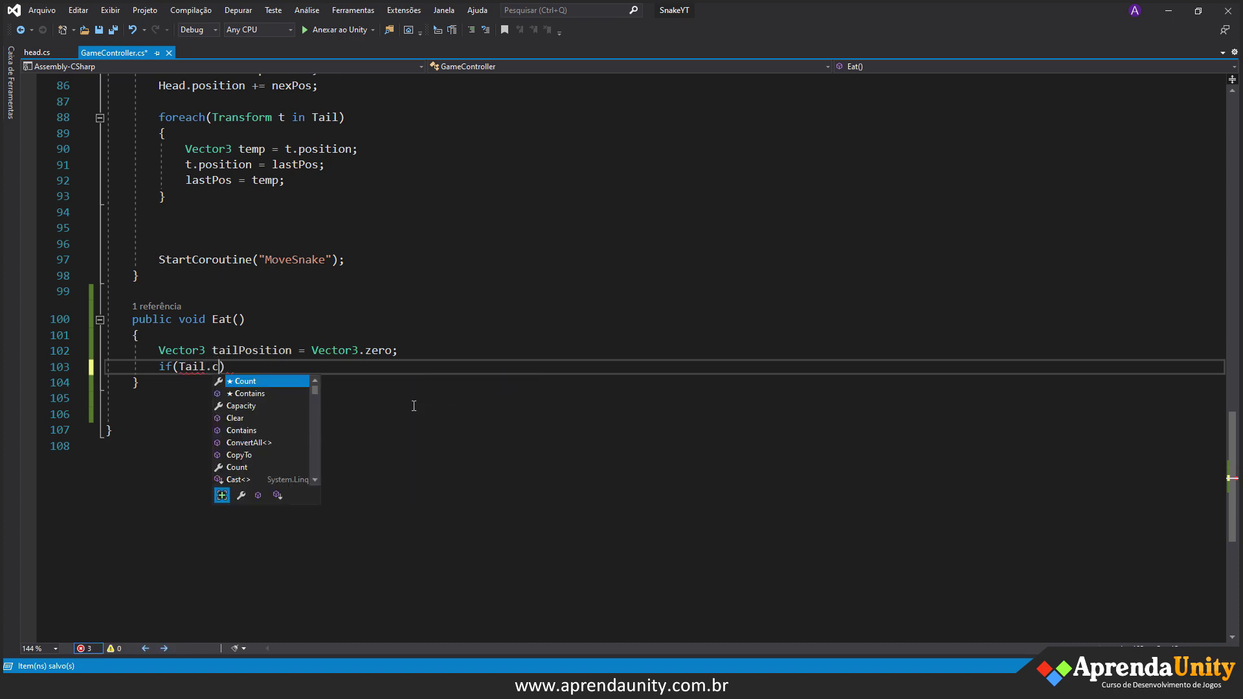
key(Tab)
text(== )
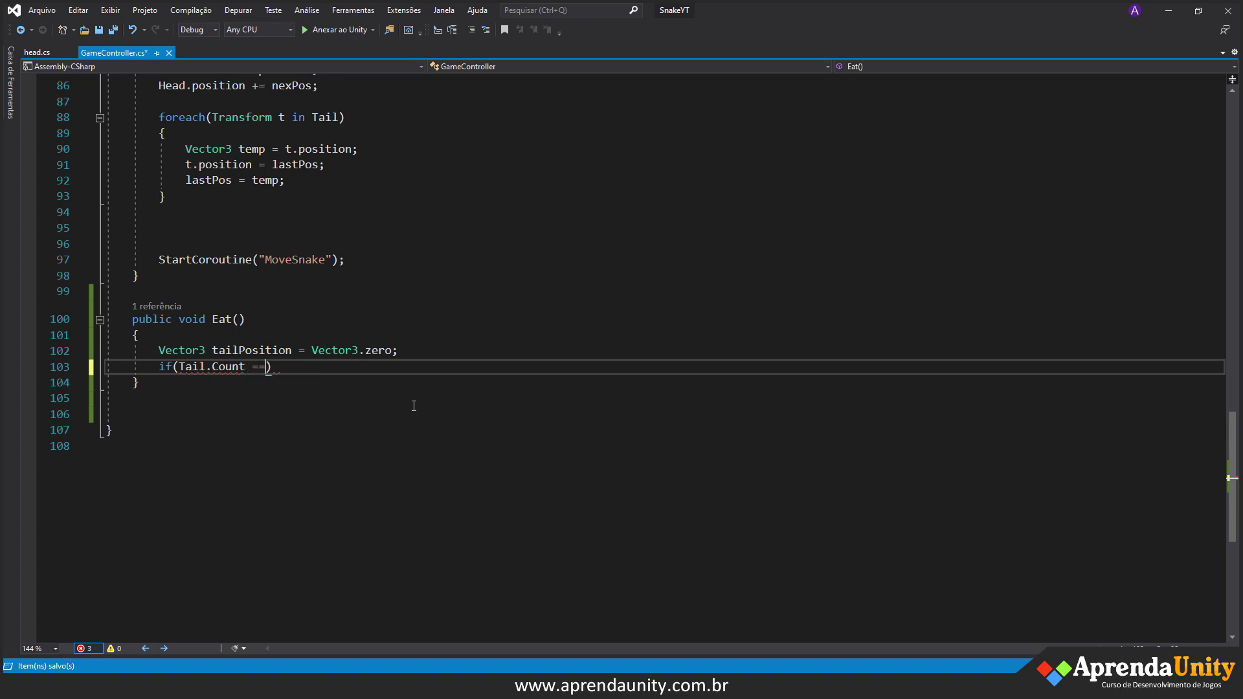
text(0))
key(Return)
text({)
key(Return)
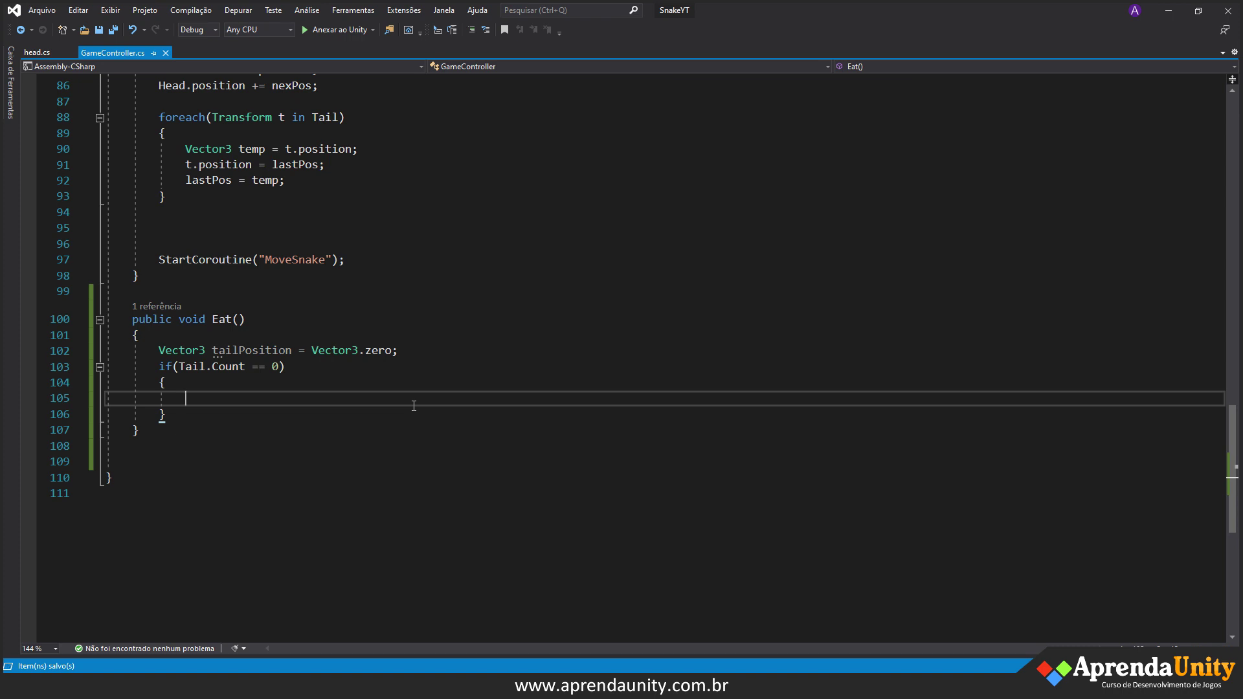
- Select the == operator in the if condition to replace it
key(Up)
key(Up)
key(Up)
key(Down)
key(Right)
key(Right)
key(Right)
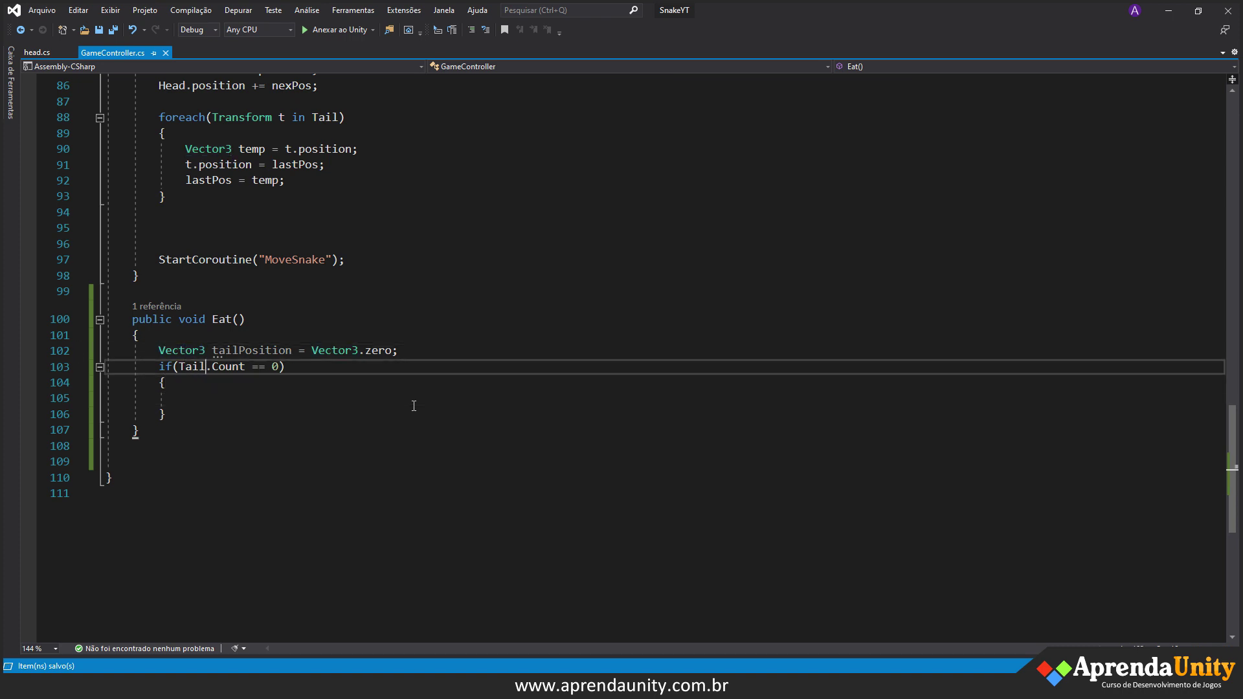
key(shift+Left)
key(shift+Left)
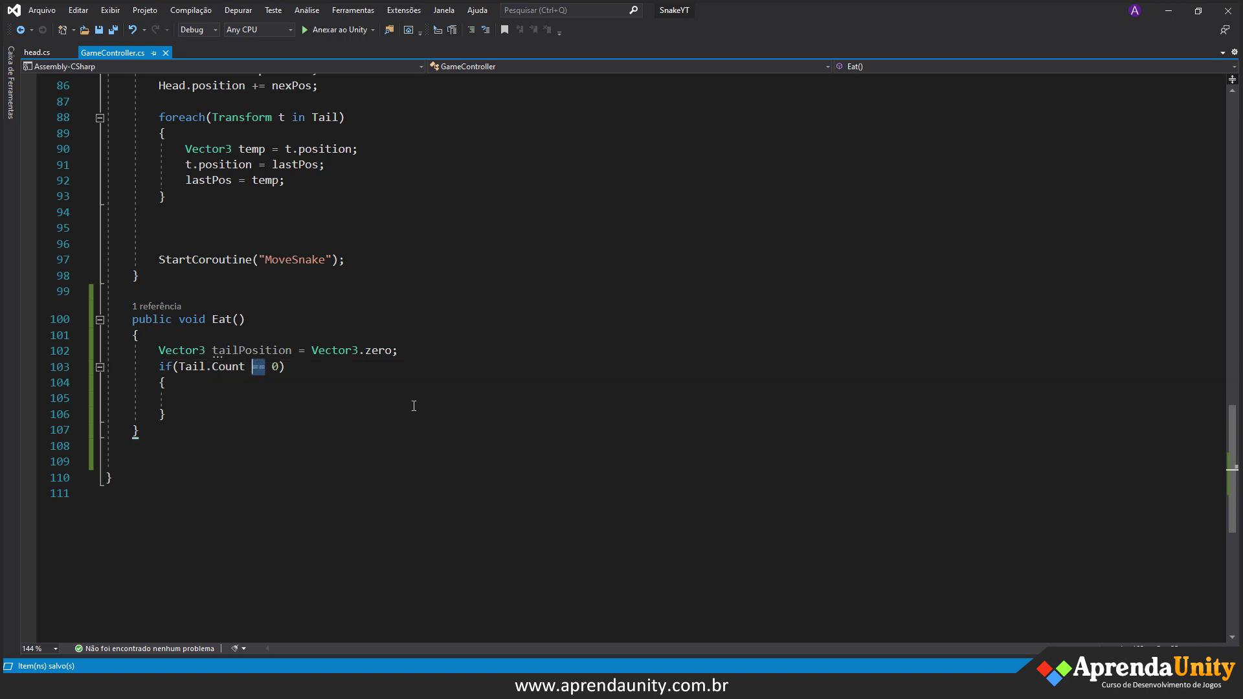
- Change the condition to Tail.Count > 0 and select tailPosition's Vector3.zero initial value
text(>)
key(Up)
key(Right)
key(Right)
key(Right)
key(Right)
key(shift+End)
- Initialise tailPosition to Head.position and save the script
text(head.po)
key(Escape)
key(BackSpace)
key(BackSpace)
key(BackSpace)
text(.po)
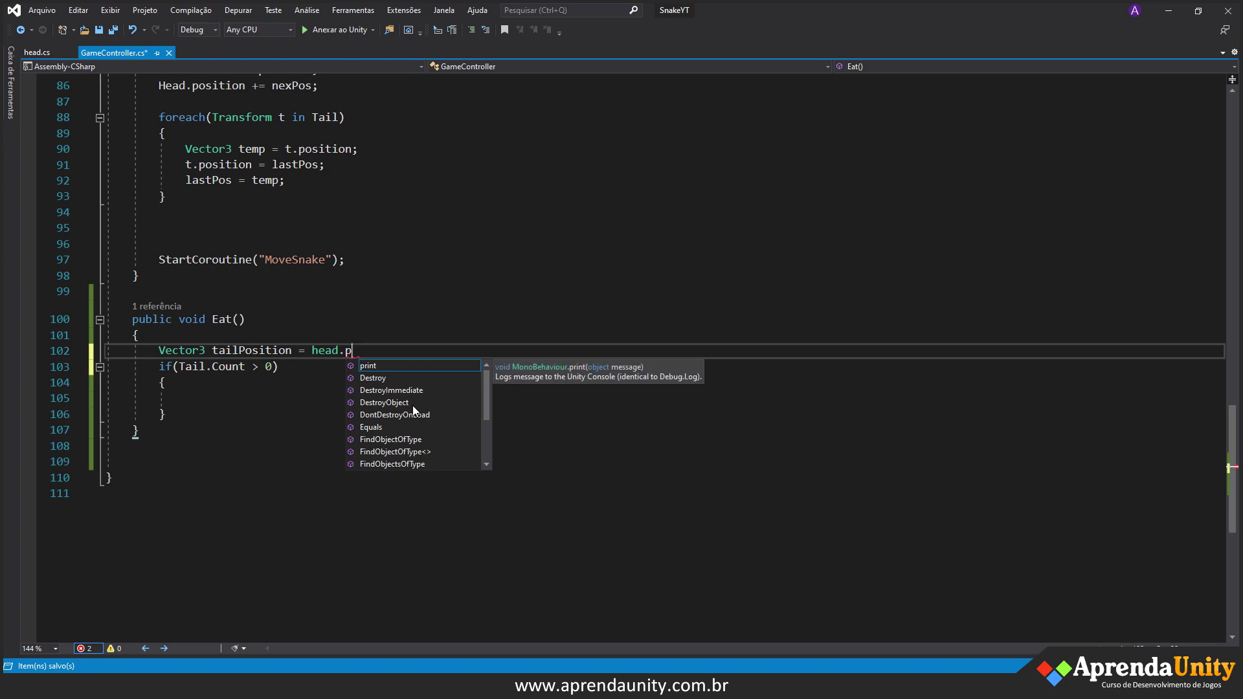
key(BackSpace)
key(BackSpace)
text(tr)
key(BackSpace)
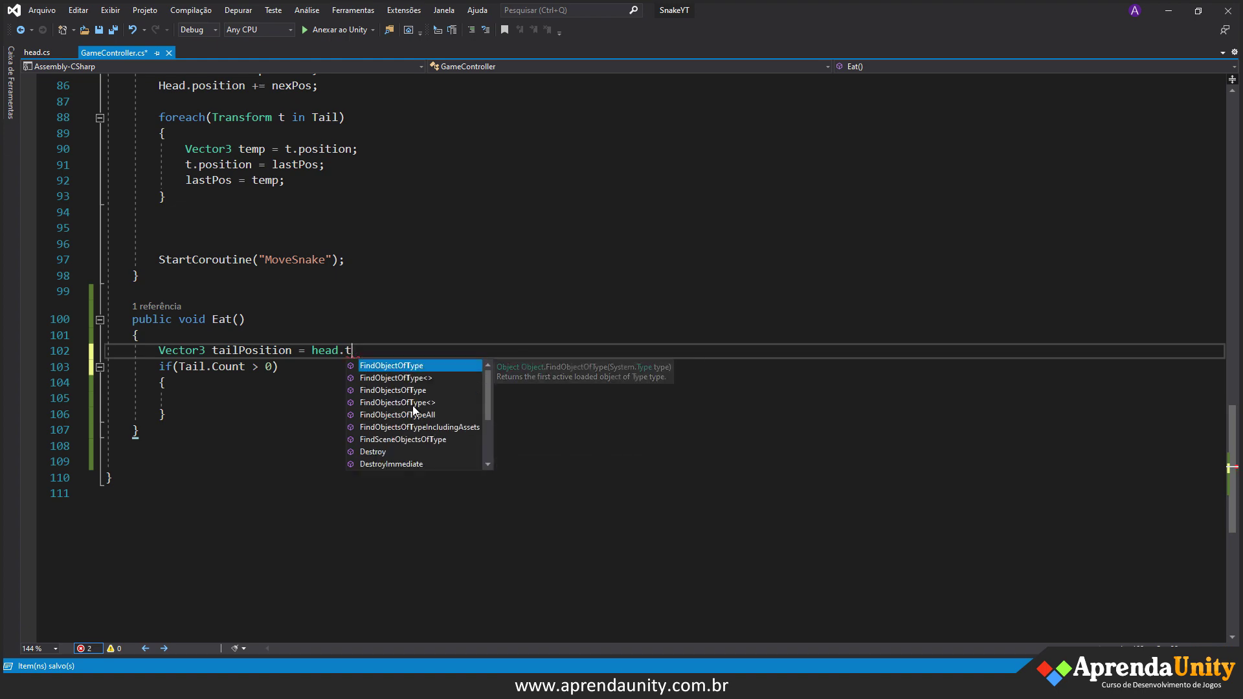
key(BackSpace)
key(BackSpace)
key(BackSpace)
key(BackSpace)
key(BackSpace)
key(ctrl+s)
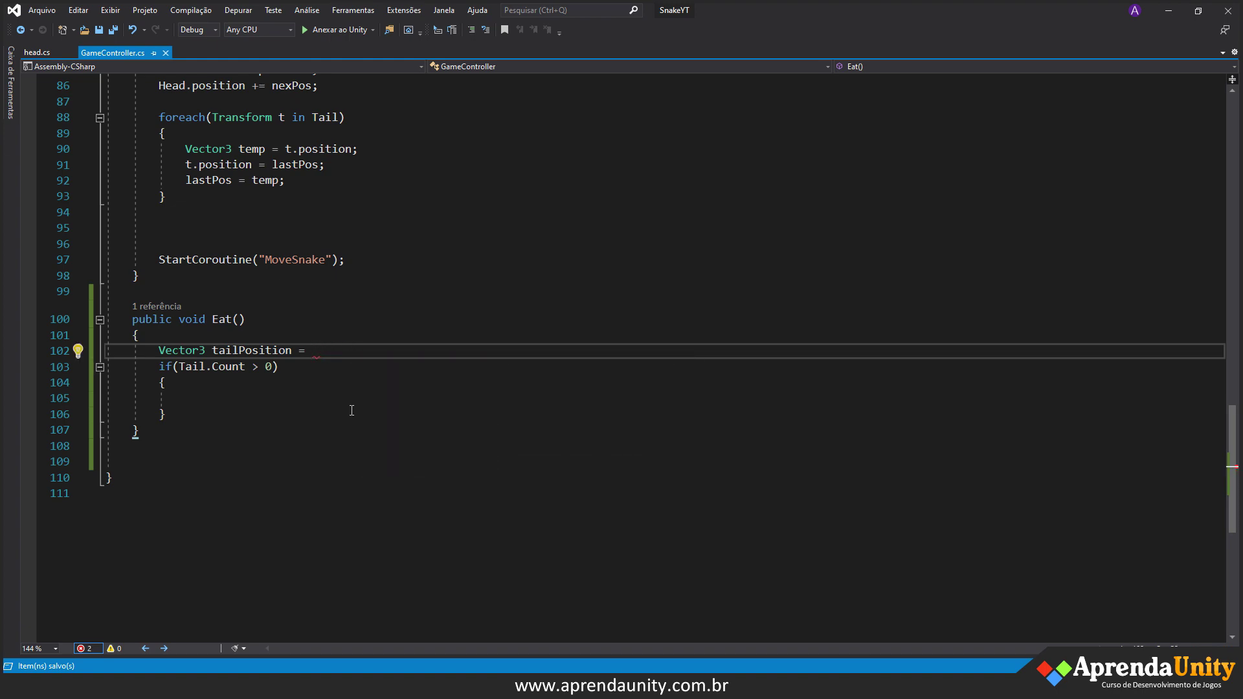
scroll(413, 405, up, 5)
scroll(388, 408, up, 9)
scroll(344, 411, up, 7)
scroll(344, 411, up, 5)
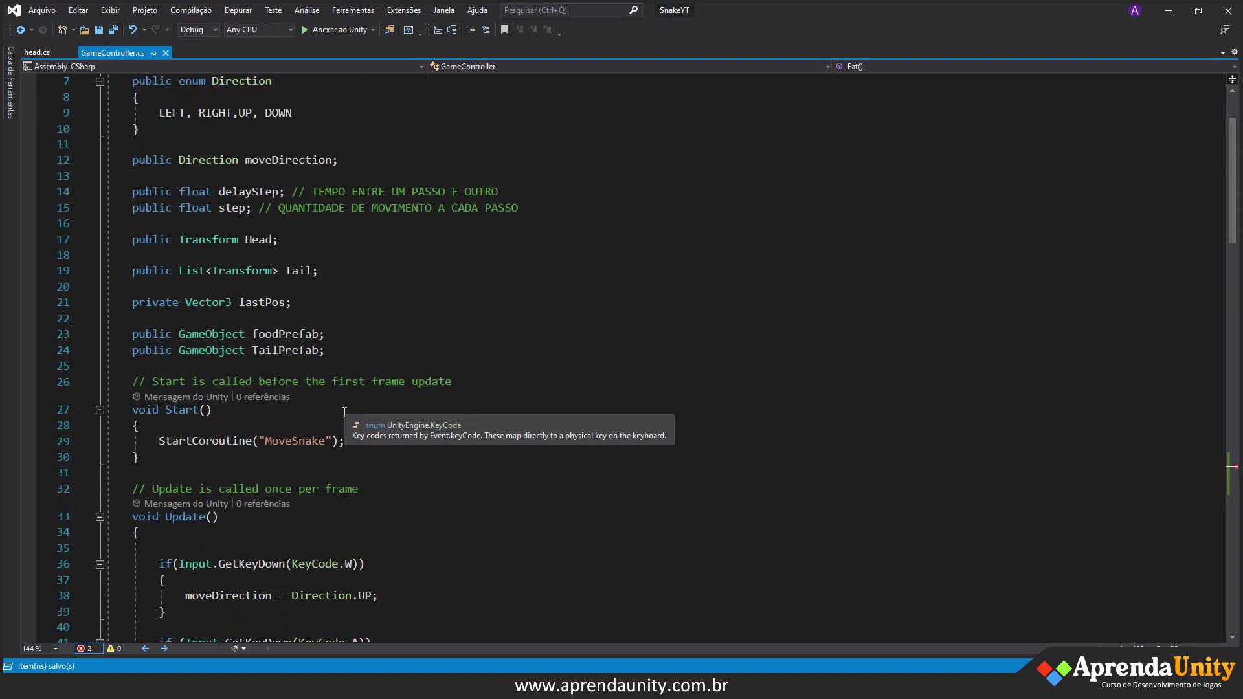
scroll(344, 413, down, 12)
scroll(388, 437, down, 11)
scroll(391, 433, down, 5)
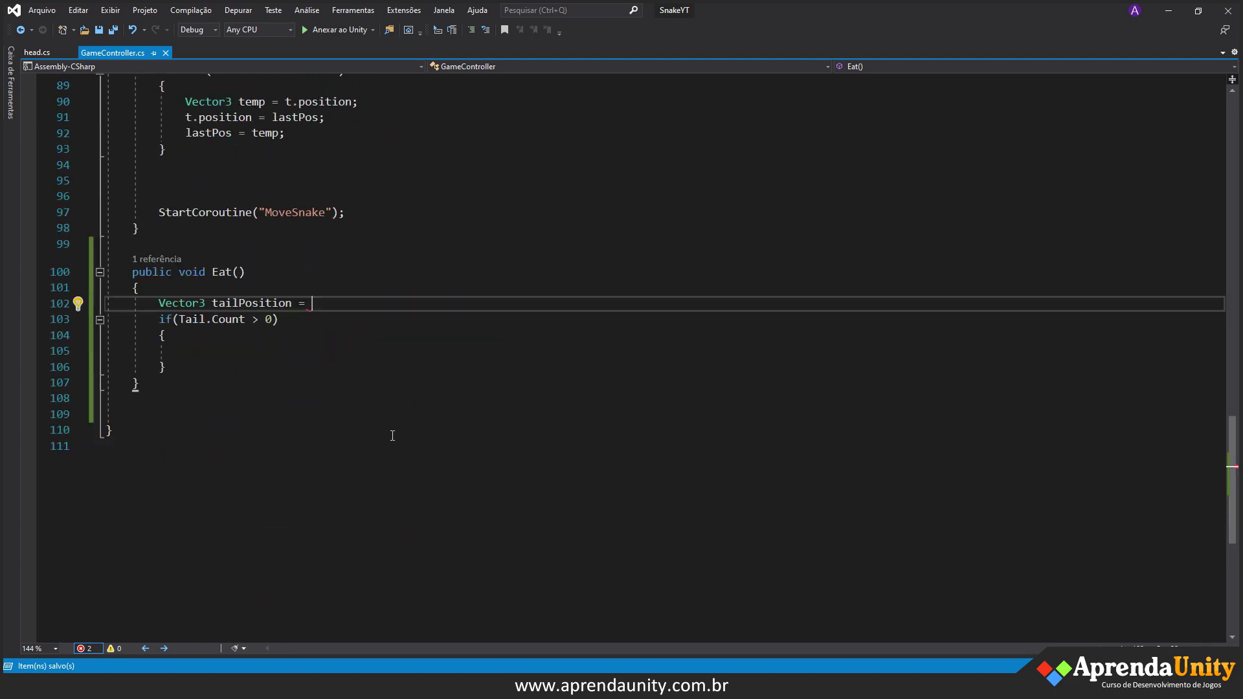
text(Head.po)
key(Tab)
text(;)
key(ctrl+s)
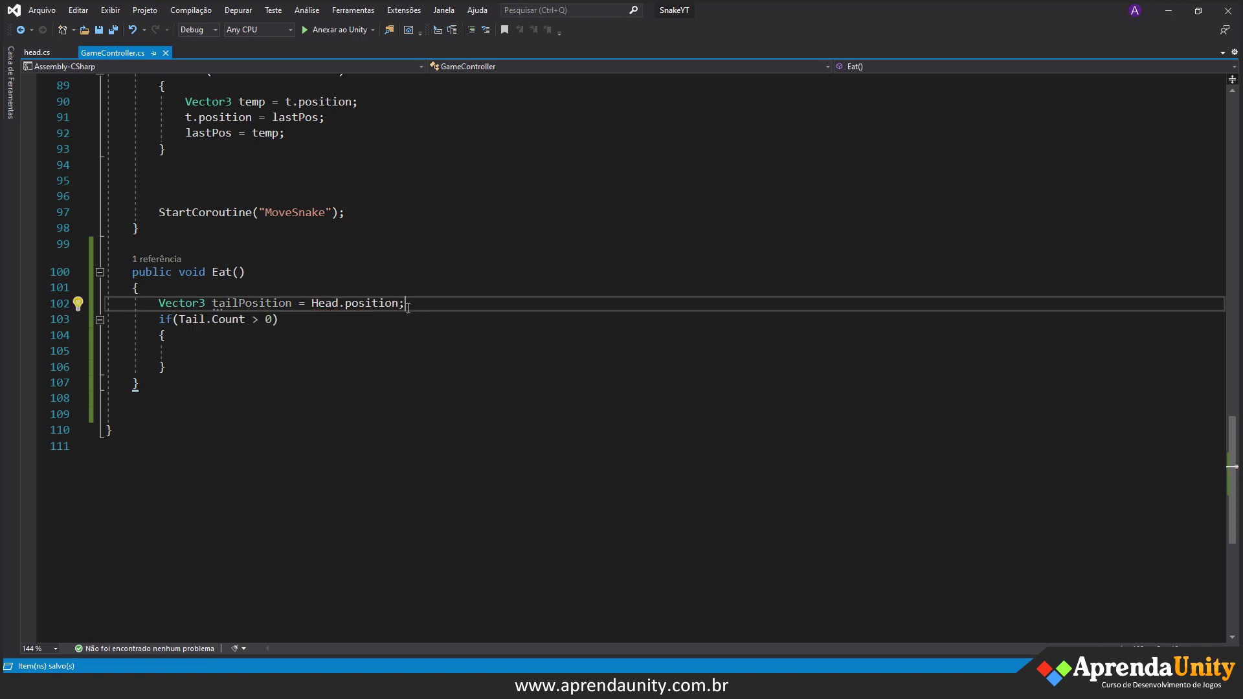
- Insert a blank line above the if (Tail.Count > 0) block
click(153, 318)
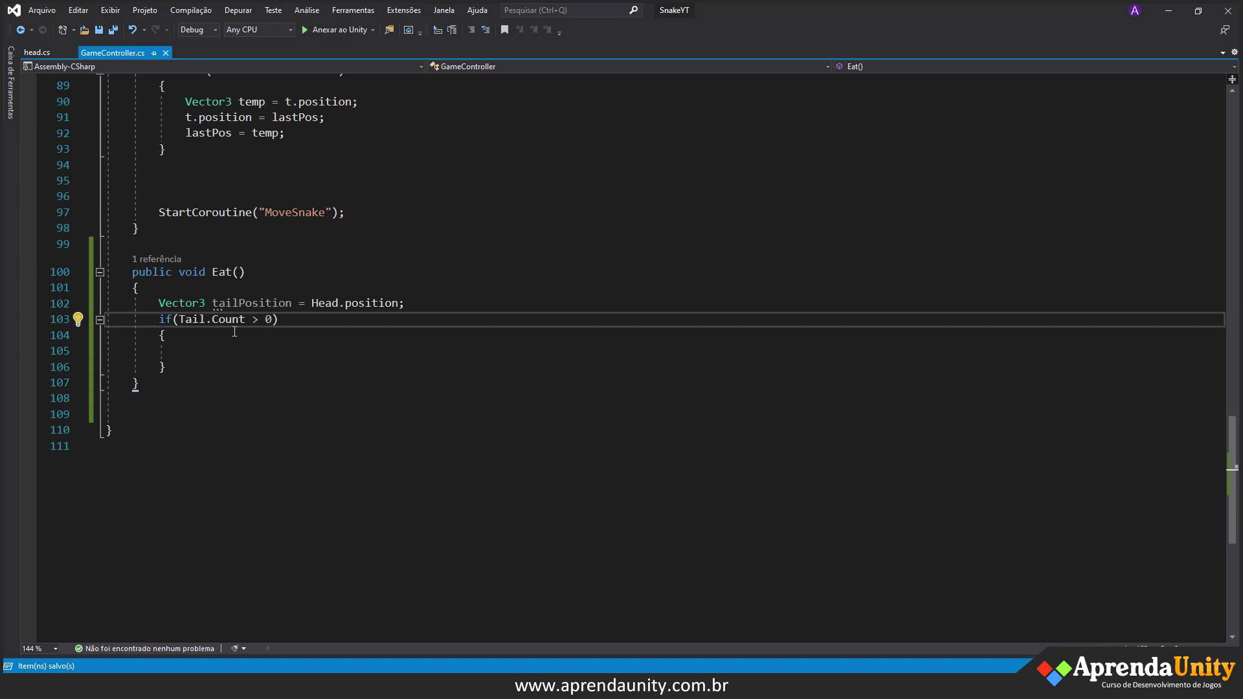
key(Return)
key(Down)
key(Down)
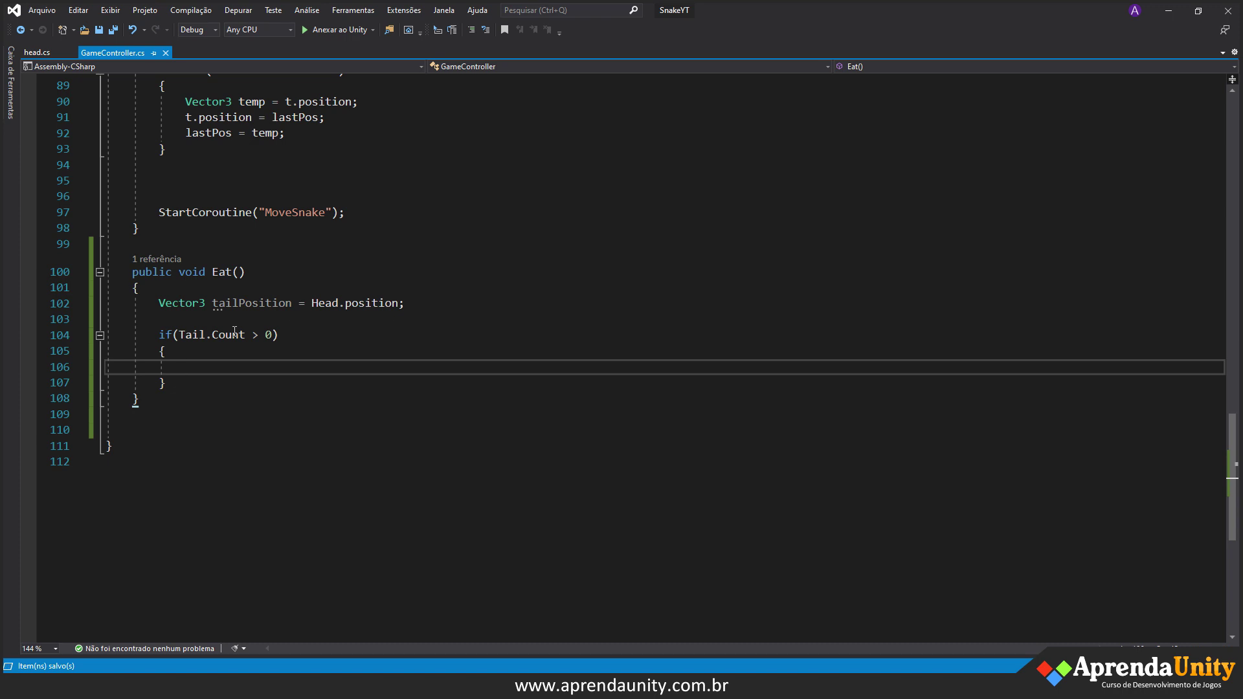
- Write tailPosition = Tail[Tail.Count - 1].position; inside the if block and save
text(ta)
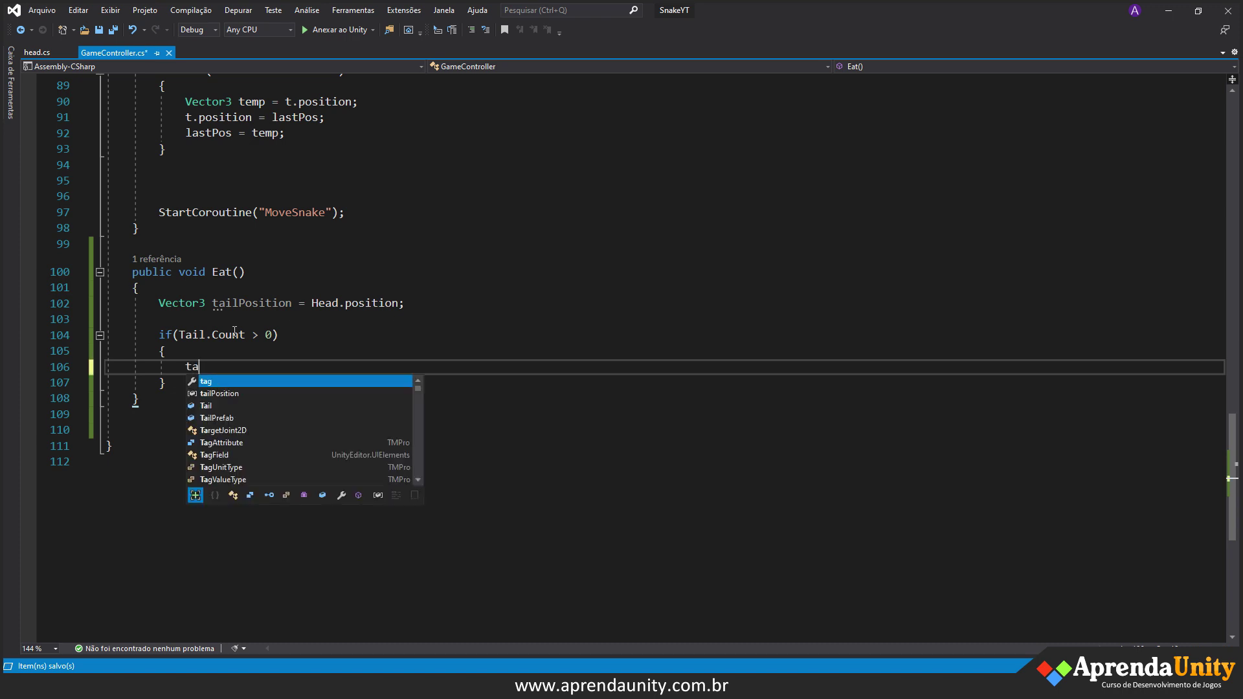
key(Tab)
text(= )
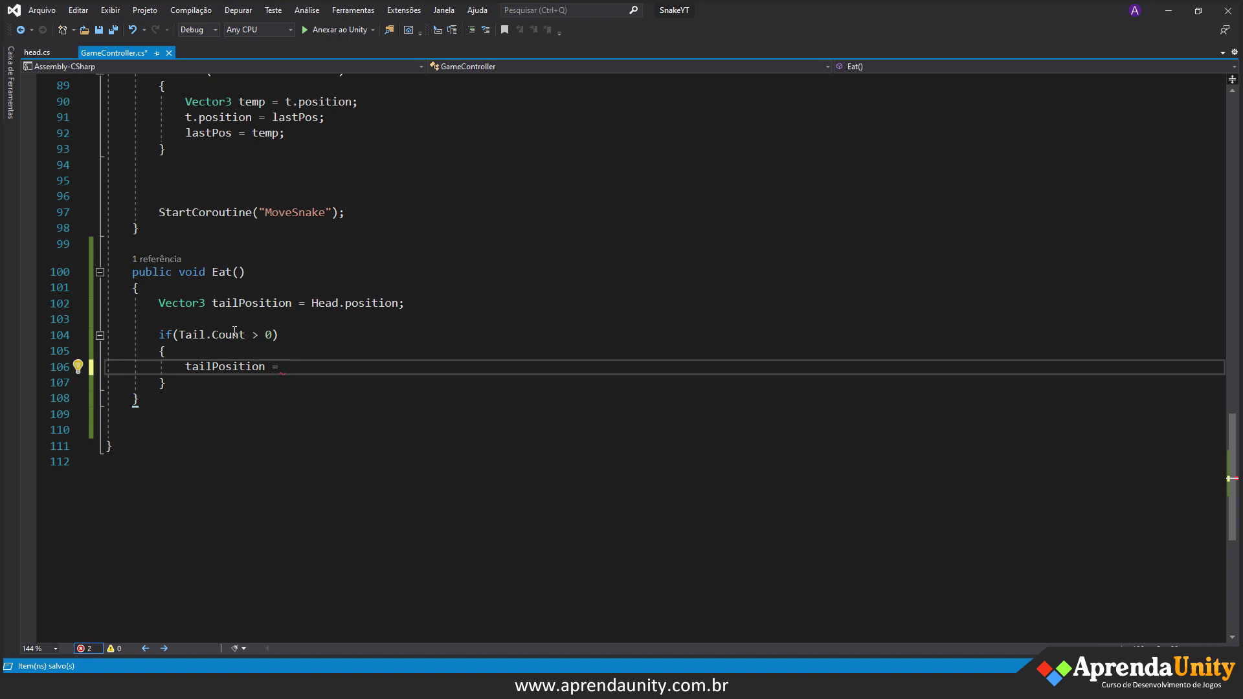
text(ta)
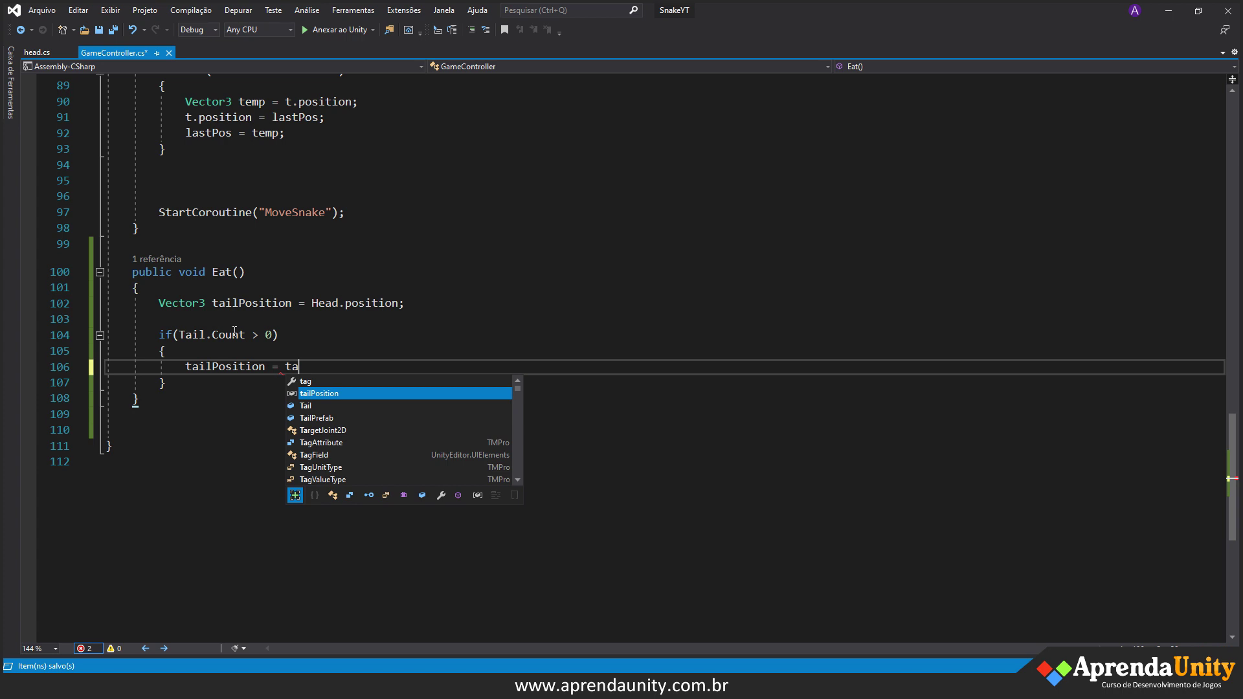
key(Tab)
text([)
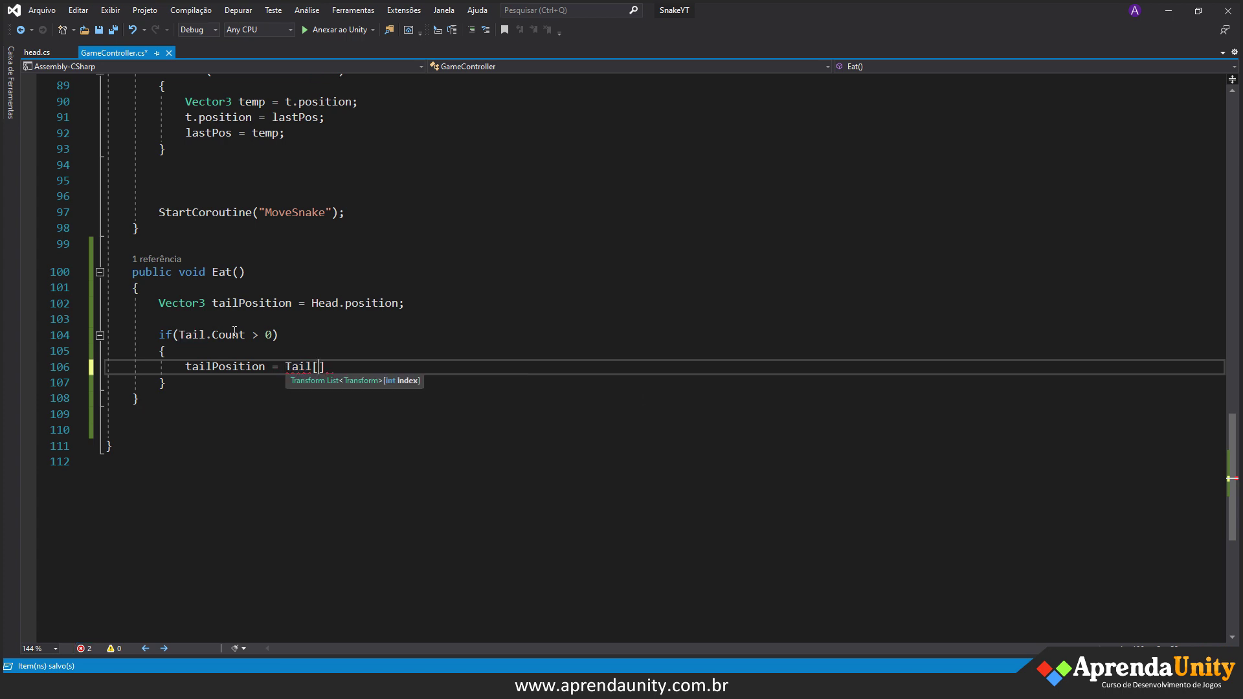
text(tai)
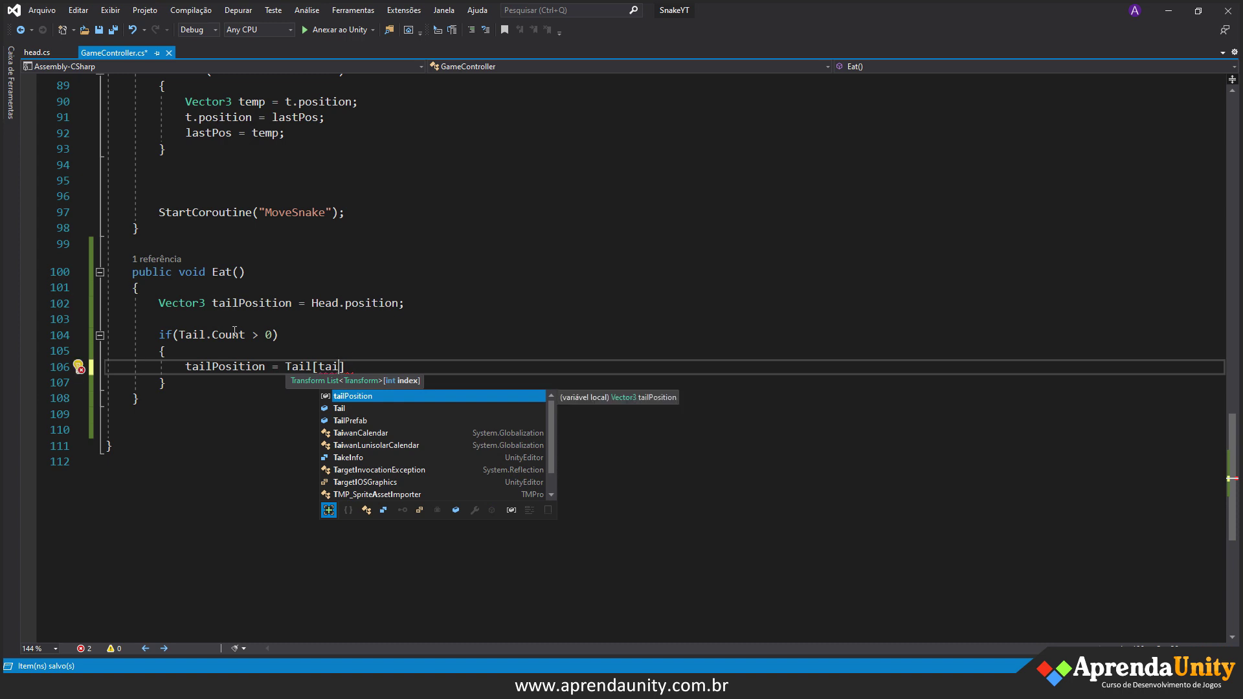
key(Down)
key(Tab)
text(.Count - 1)
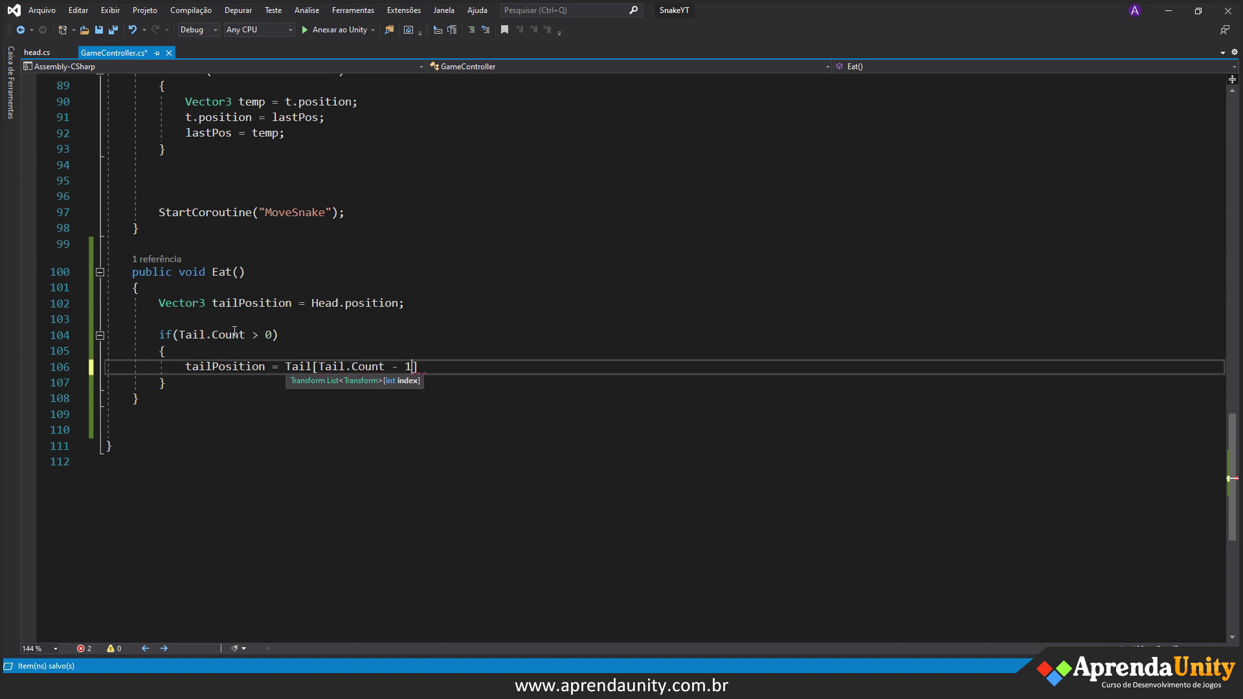
text(].position)
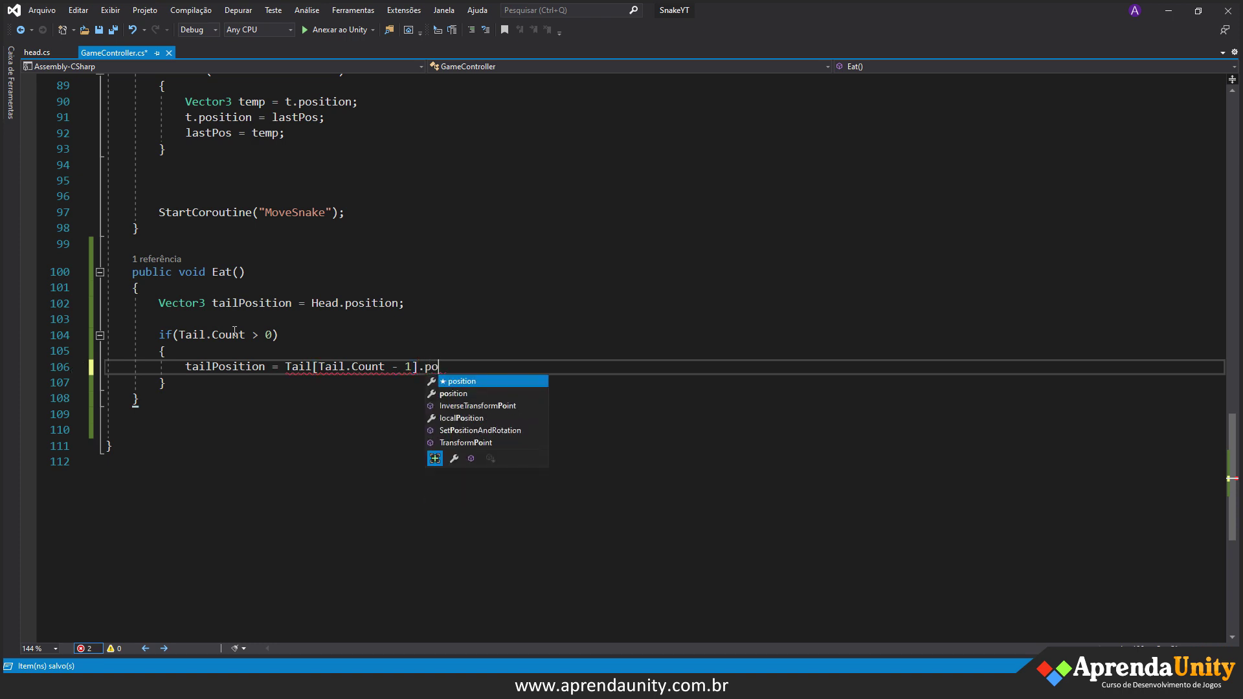
text(;)
key(ctrl+s)
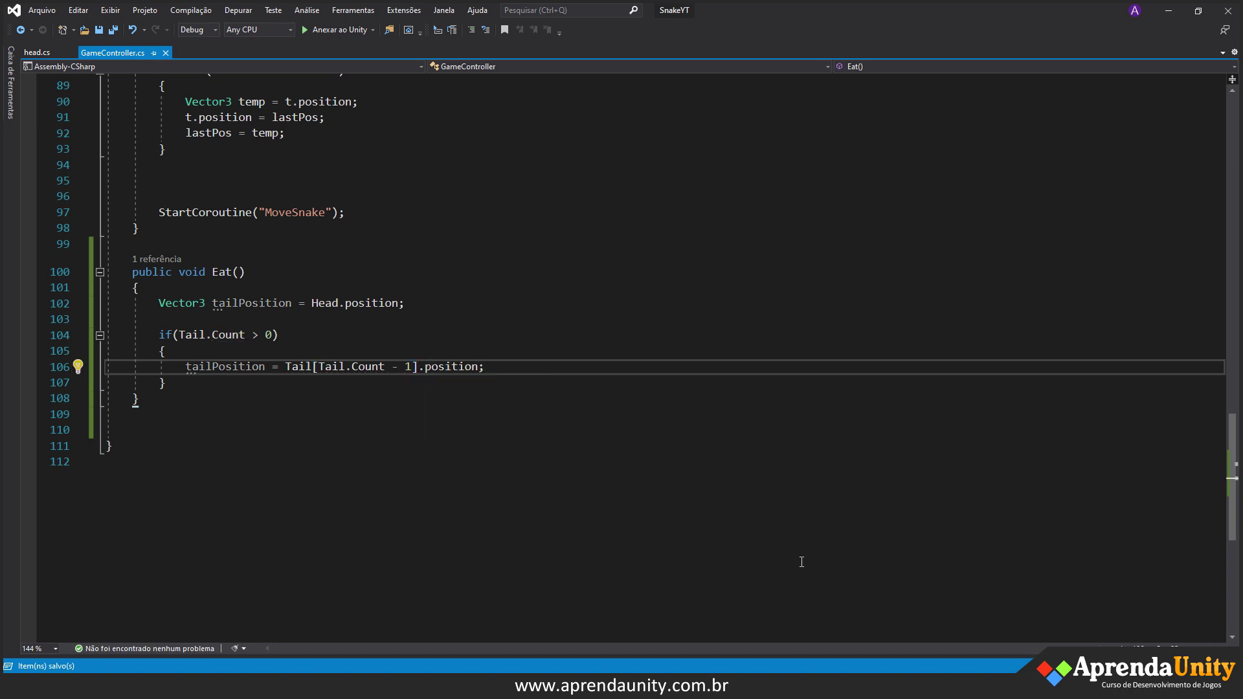
mouse_move(405, 367)
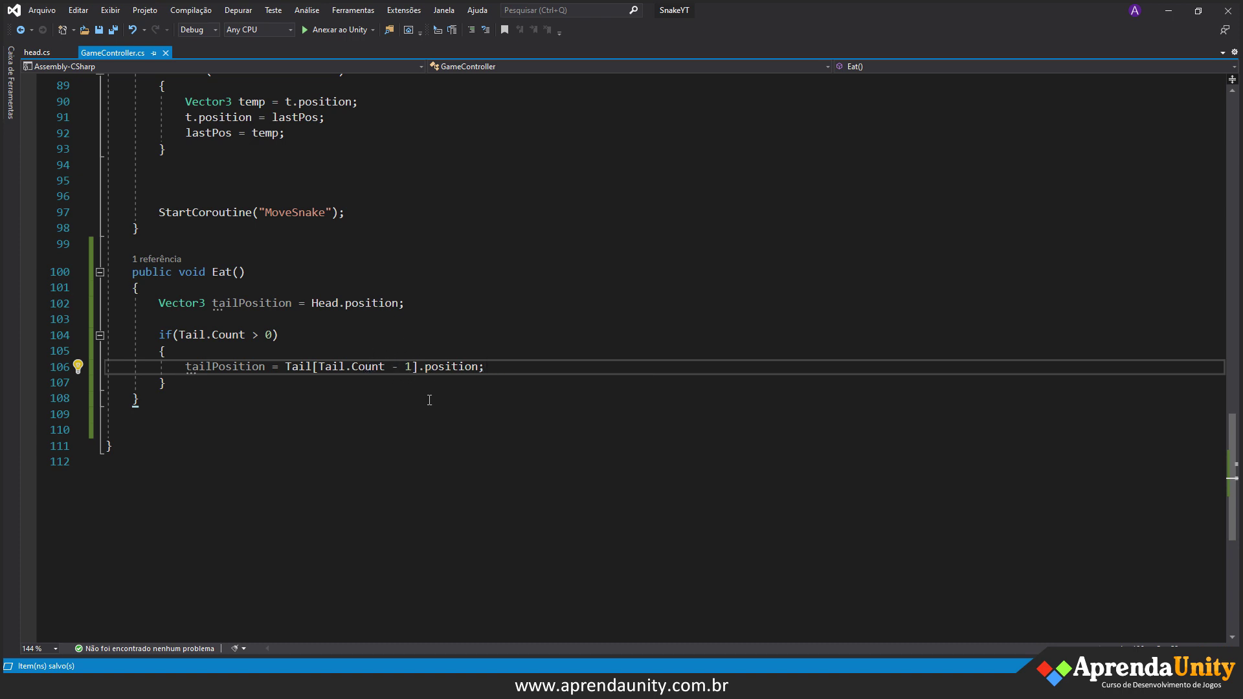
- Below the if block in Eat(), start 'GameObject temp = Instantiate(TailPrefab, tailPosition'
click(261, 381)
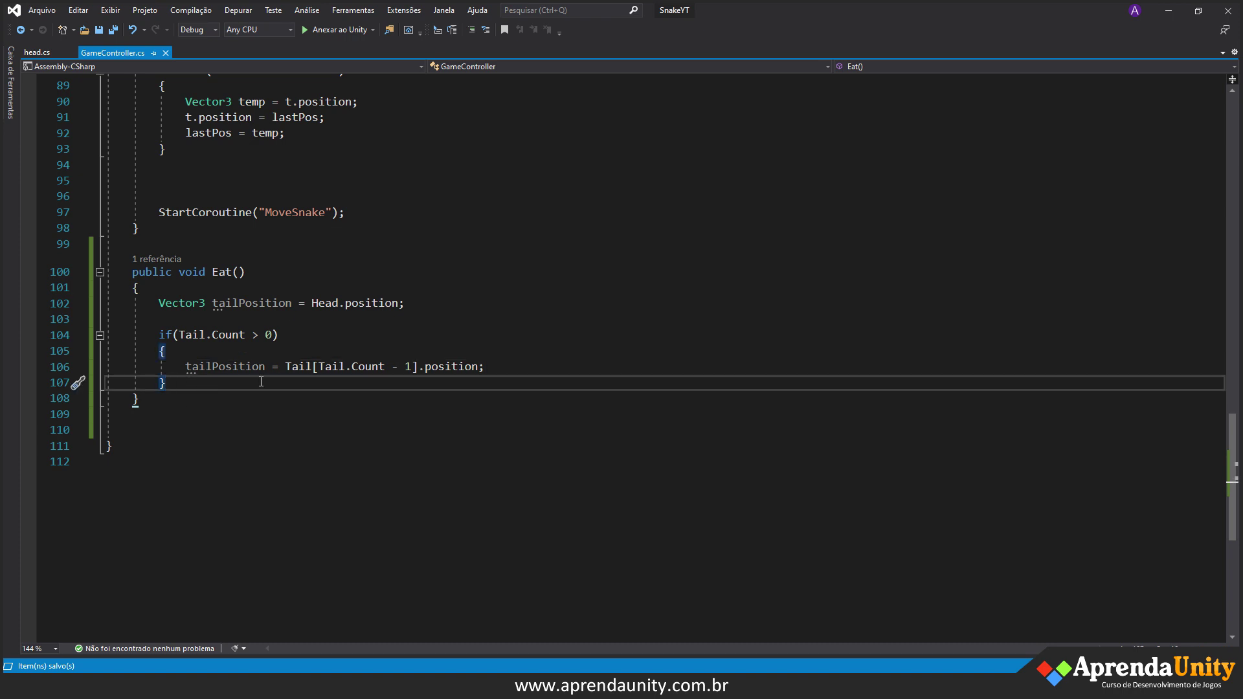
key(Return)
key(Return)
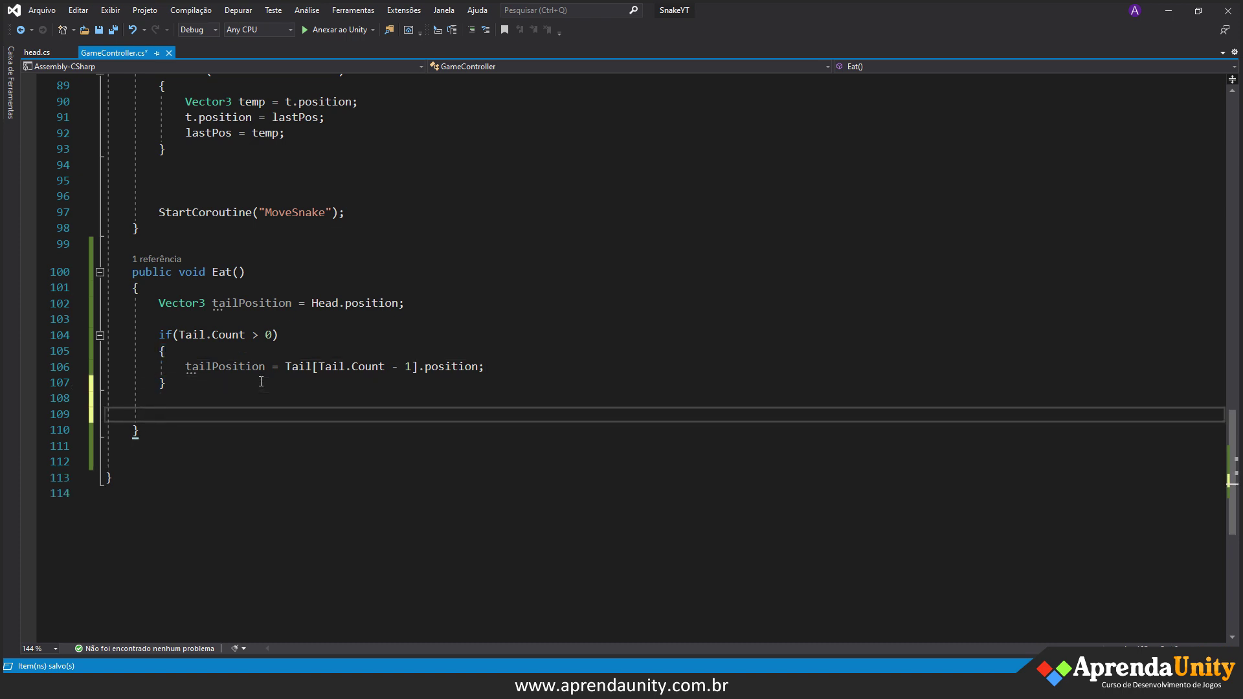
text(Game)
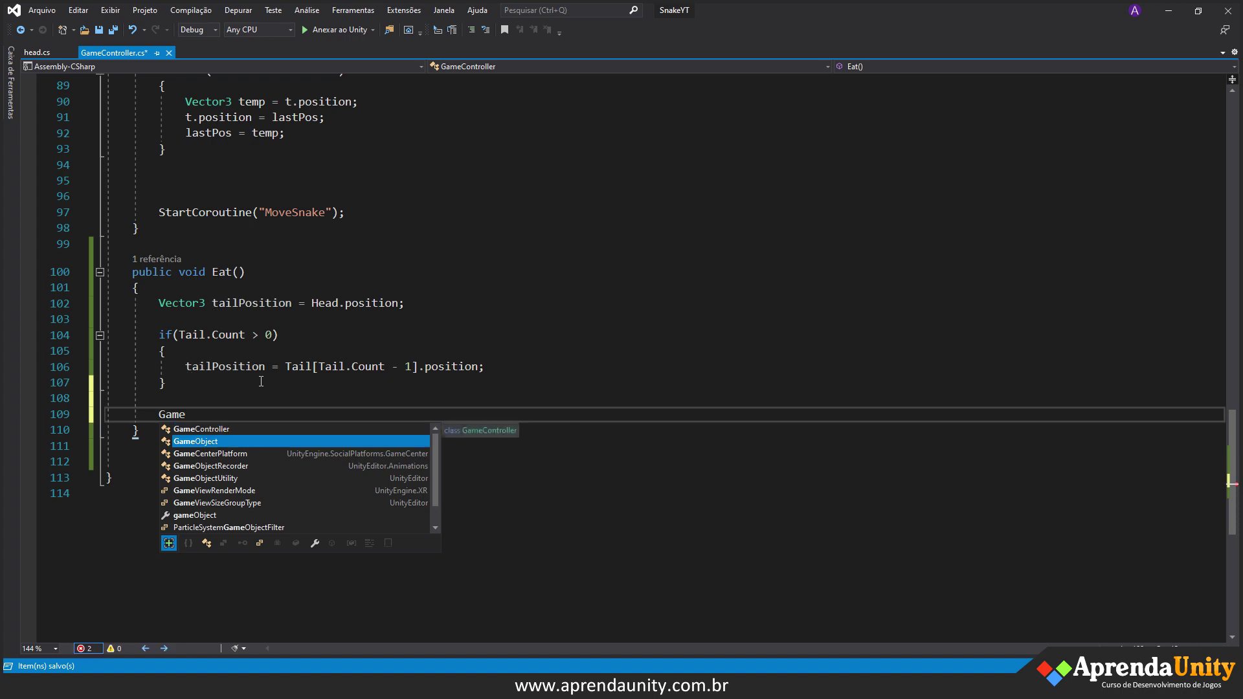
text(Object temp)
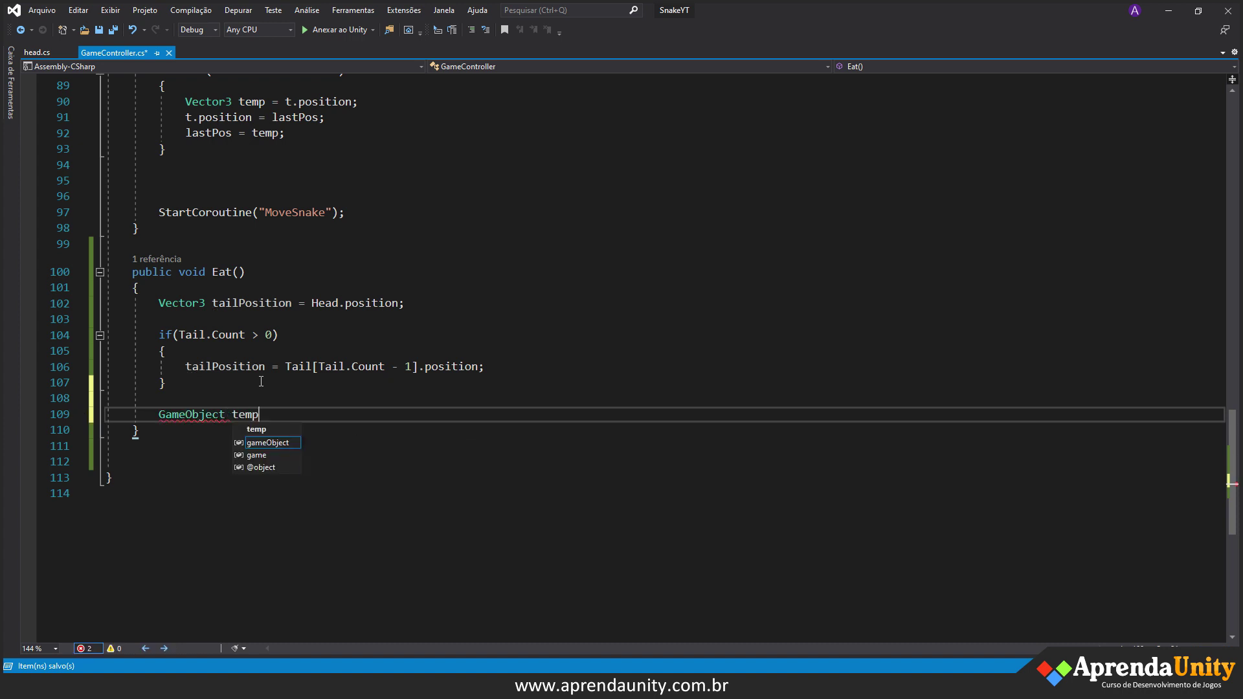
text( = Insta)
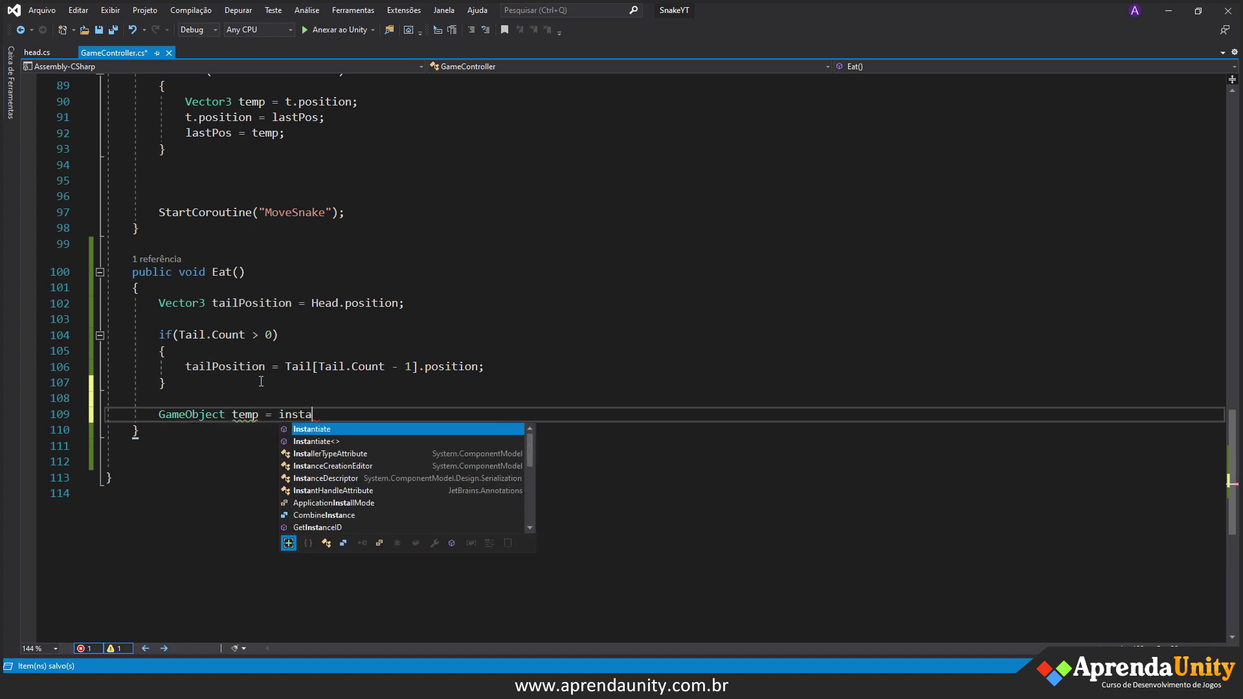
text(ntiate()
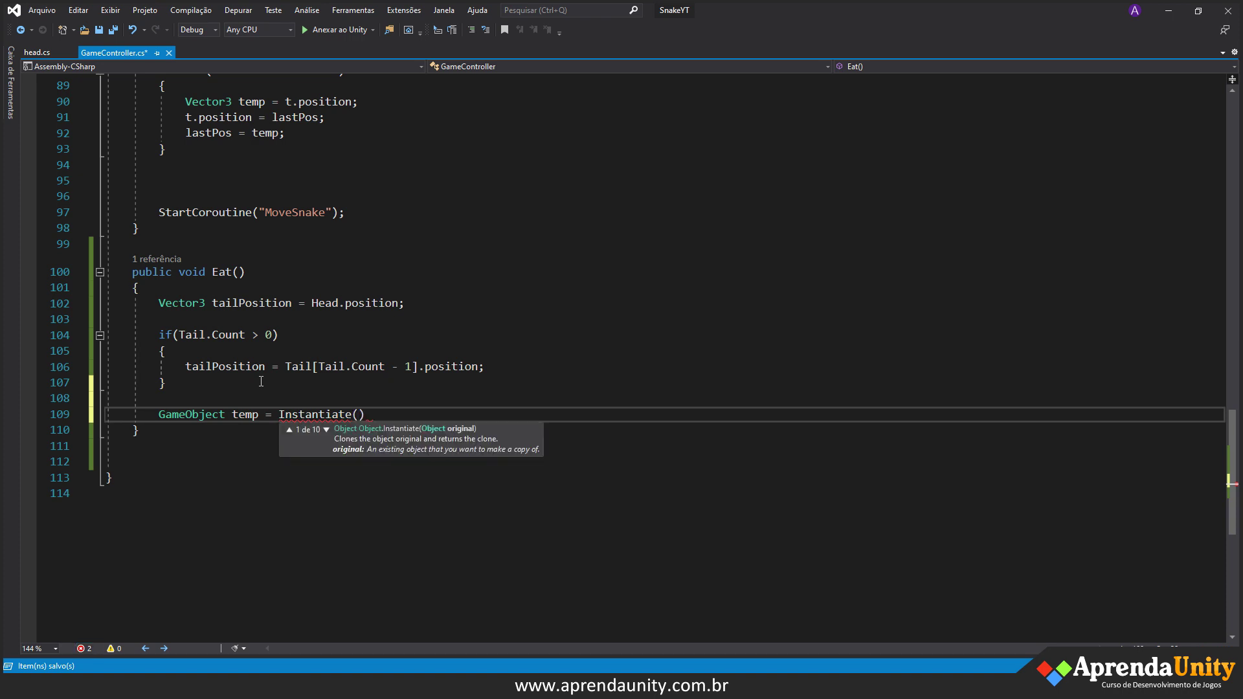
text(tai)
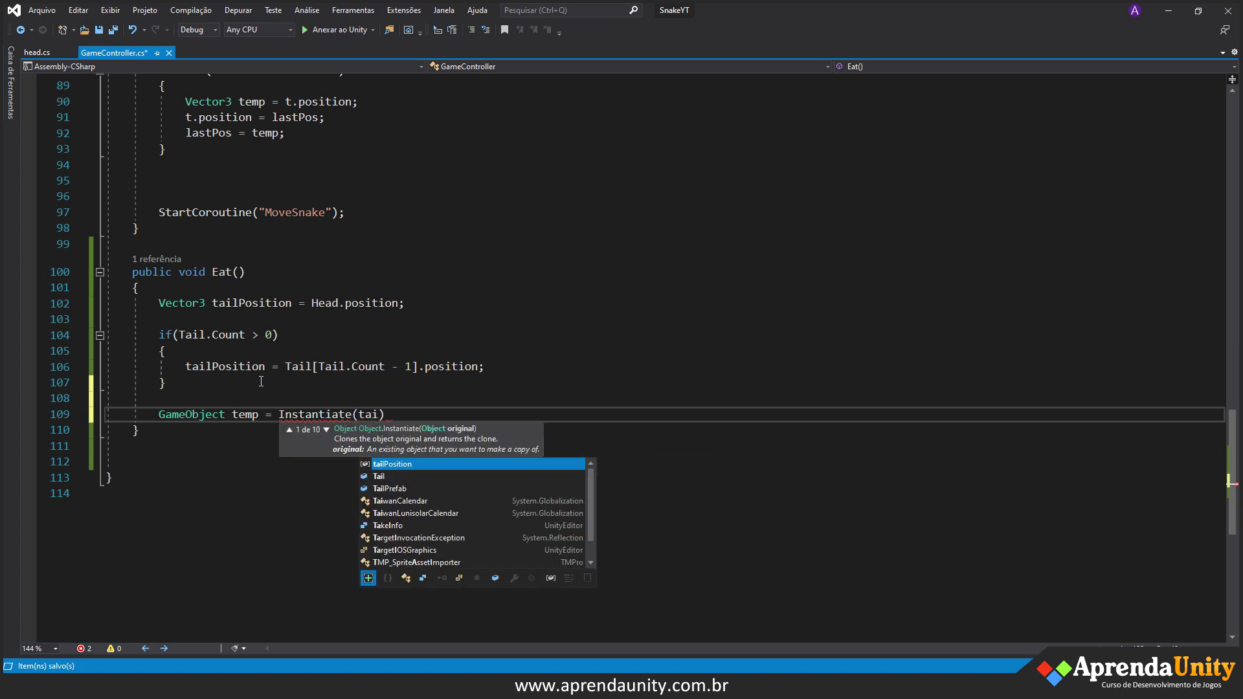
key(Down)
key(Down)
key(Tab)
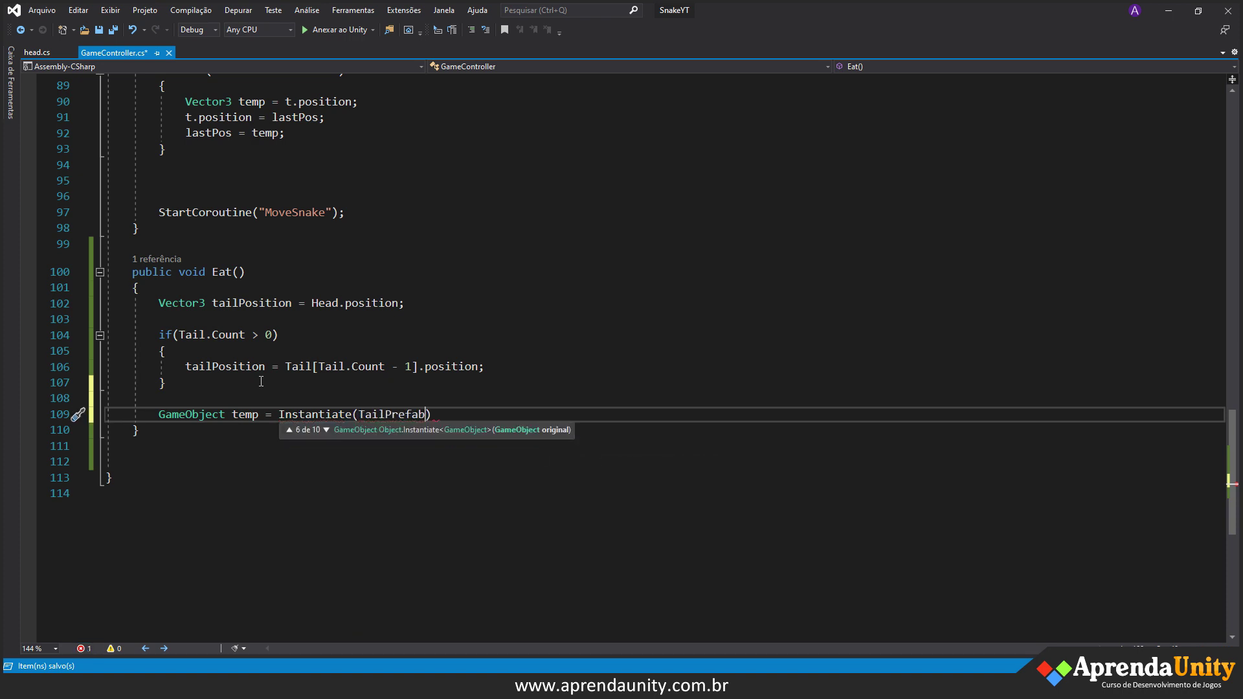
key(ctrl+shift+Left)
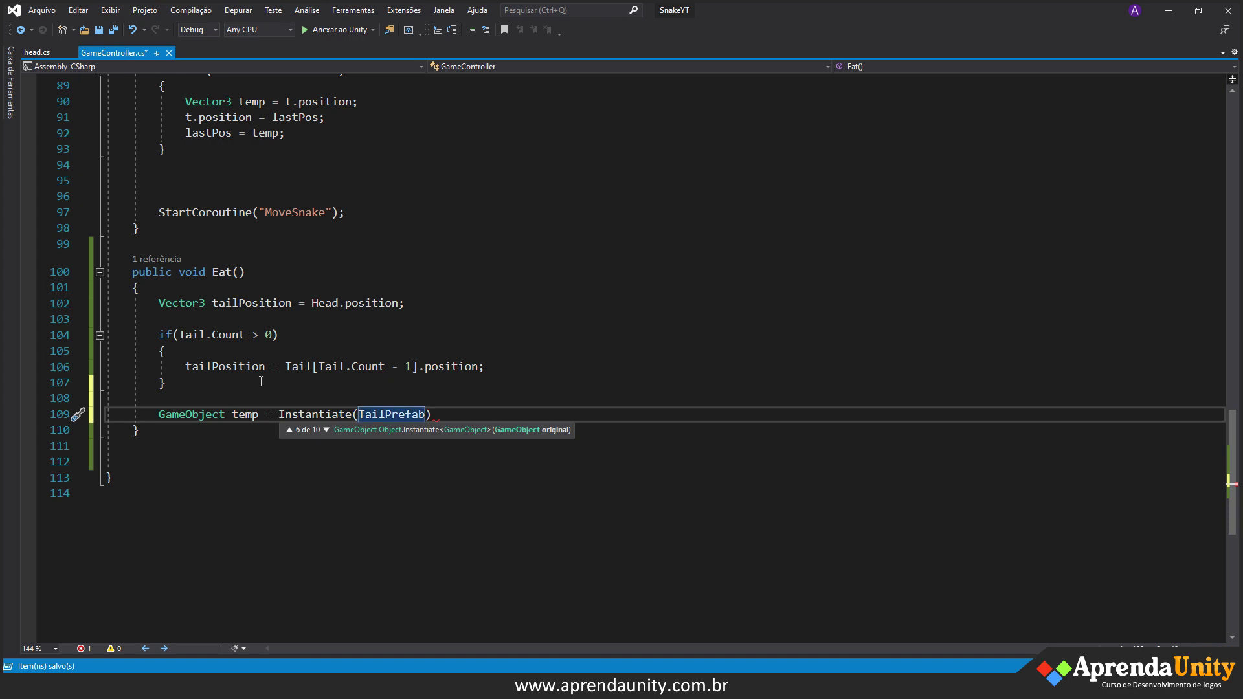
text(, tai)
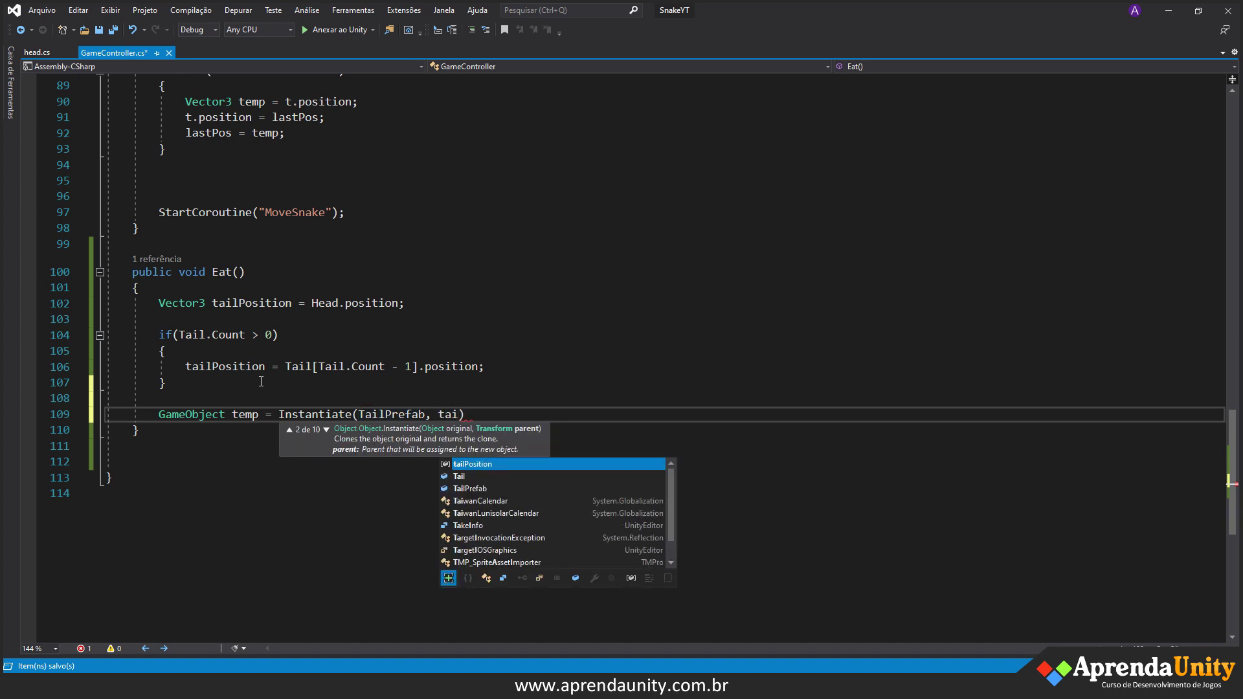
key(Tab)
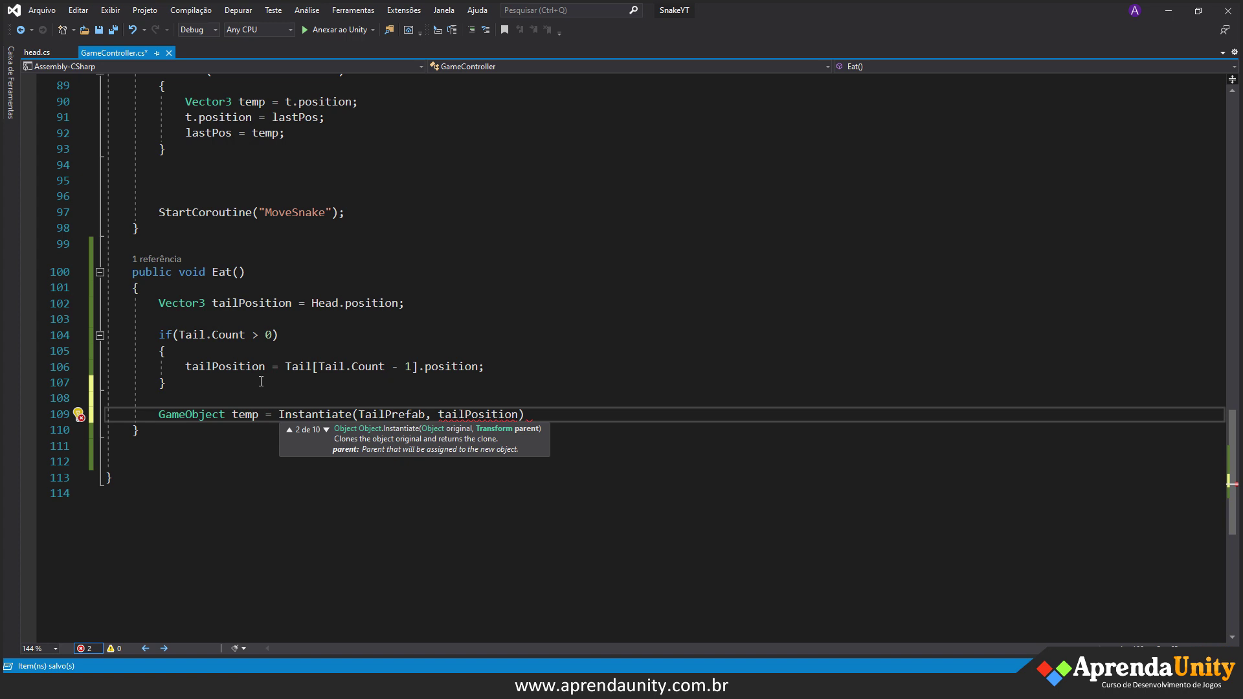
- Finish the Instantiate call with transform.localRotation as the rotation and save the script
text(, tra)
key(Tab)
text(.loca)
key(Down)
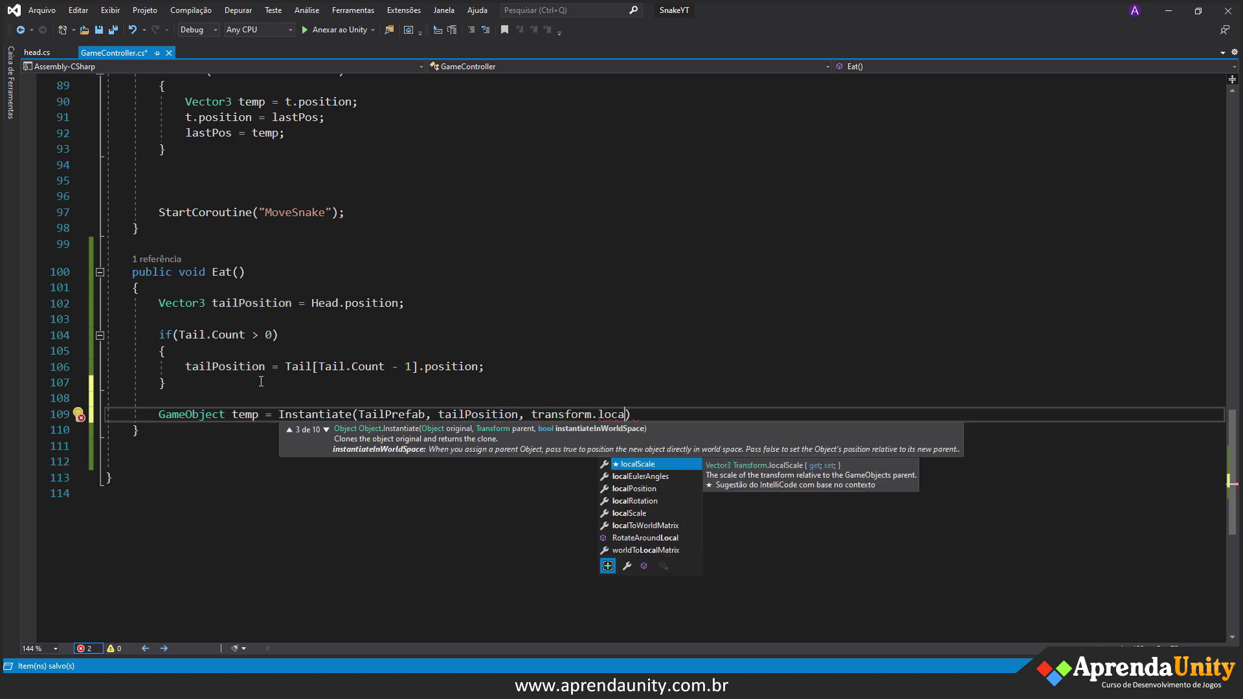
key(Down)
key(Down)
key(Tab)
text(.)
key(BackSpace)
key(End)
text(;)
key(ctrl+s)
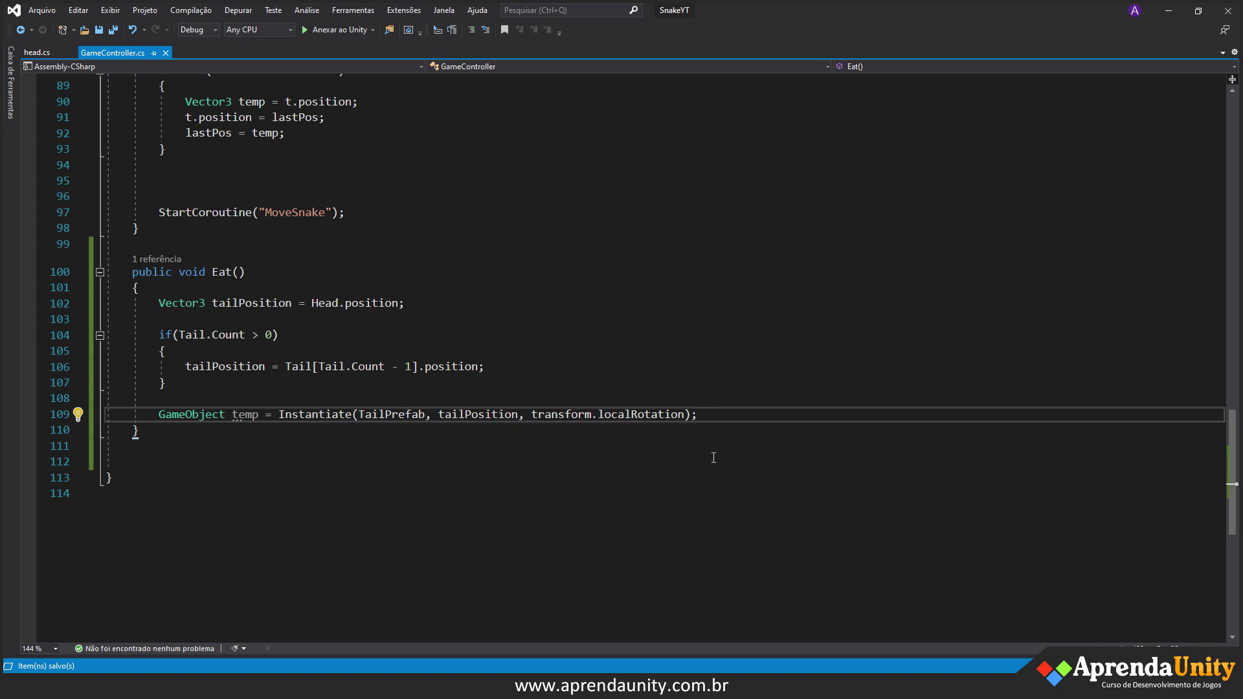
- Add 'Tail.Add(temp.transform);' on the next line and save GameController.cs
key(Return)
text(tail)
key(Tab)
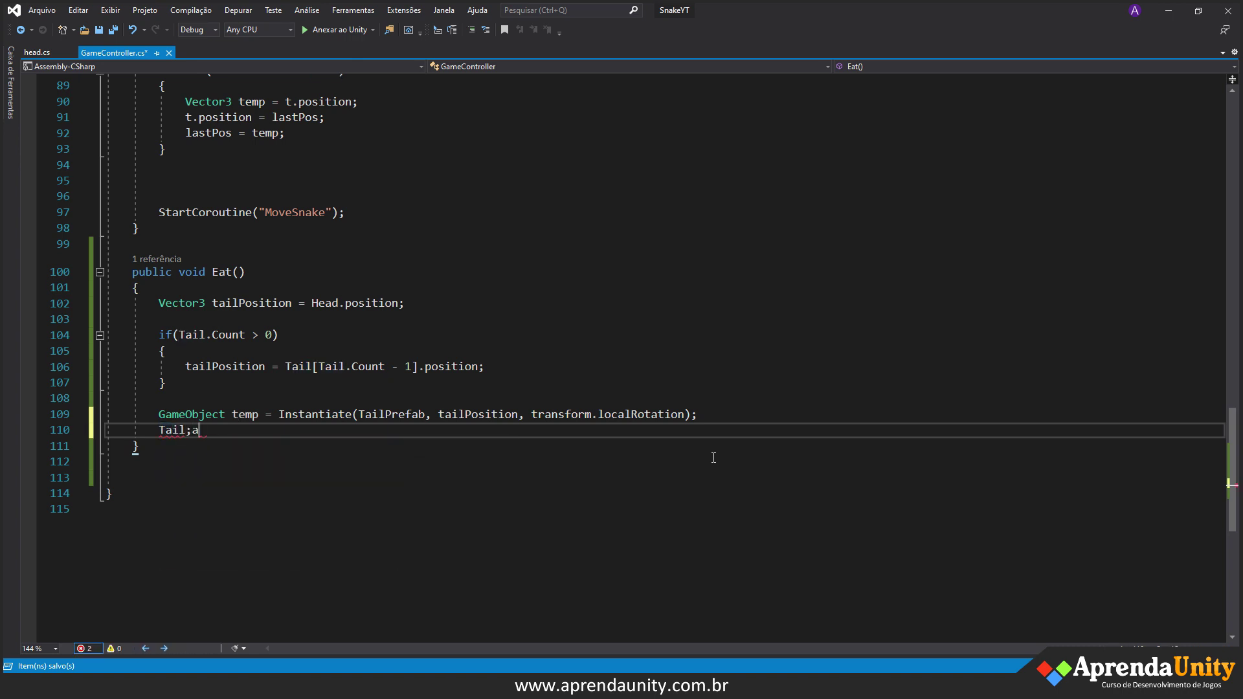
text(.a)
key(Tab)
text((temp)
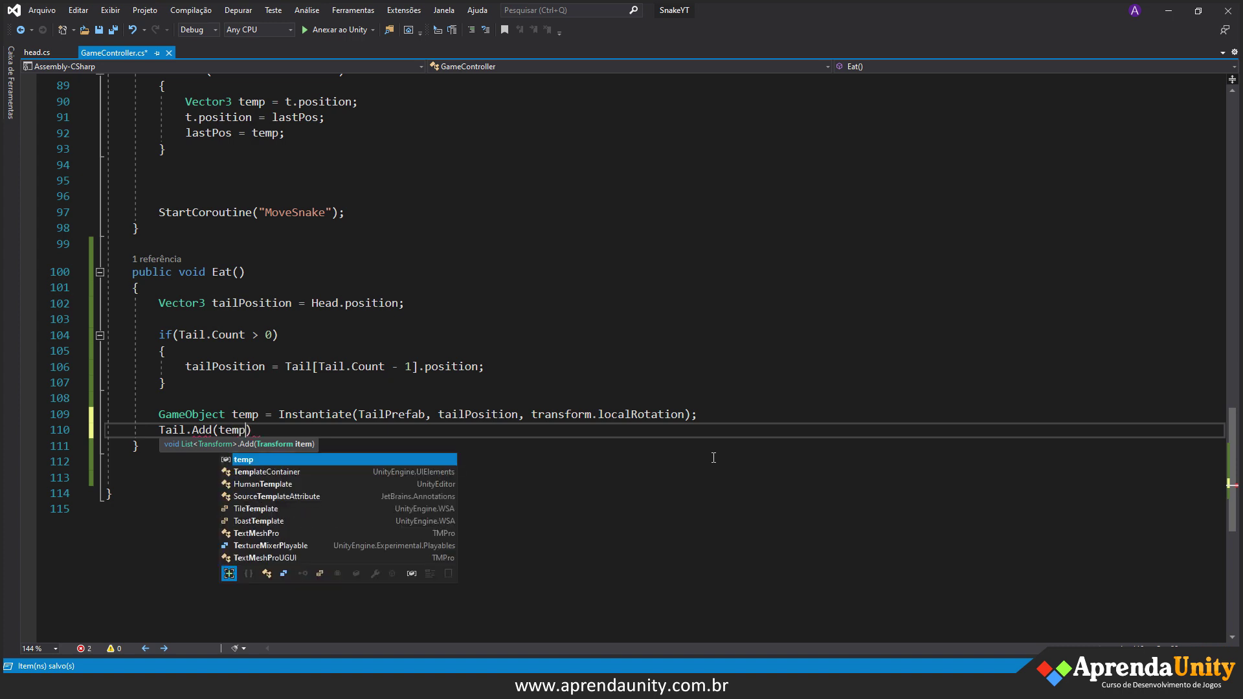
text();)
key(ctrl+s)
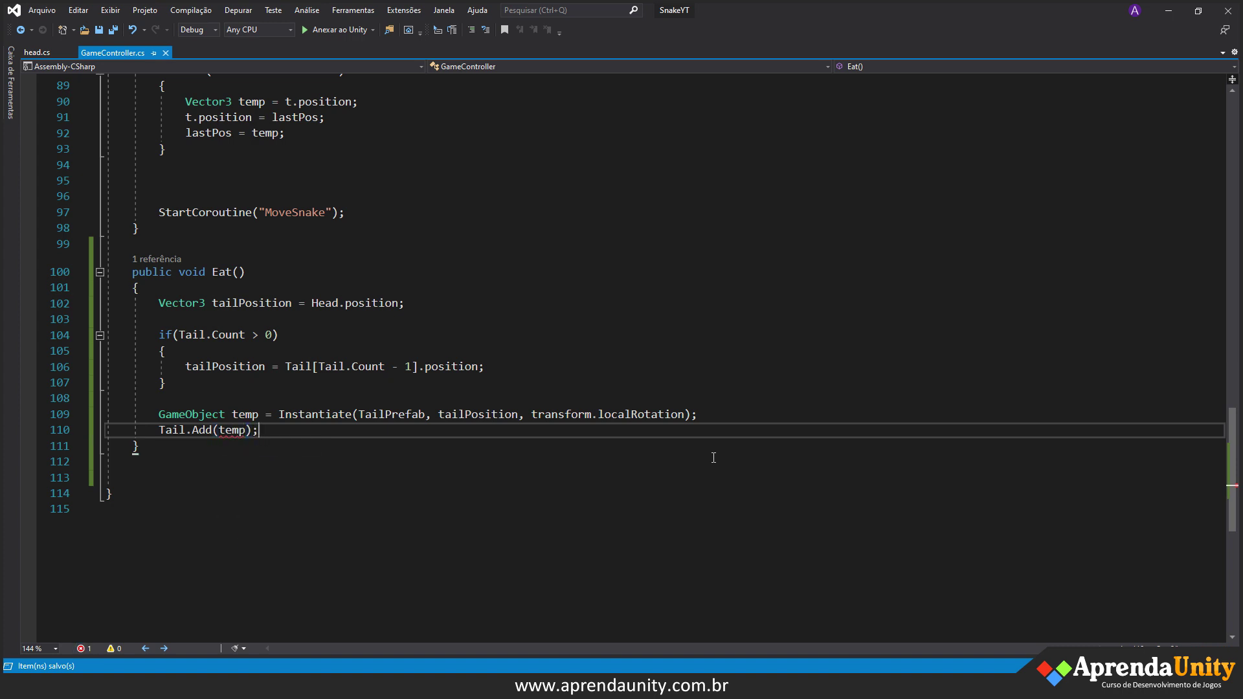
key(Left)
key(Left)
text(.t)
key(Tab)
key(ctrl+s)
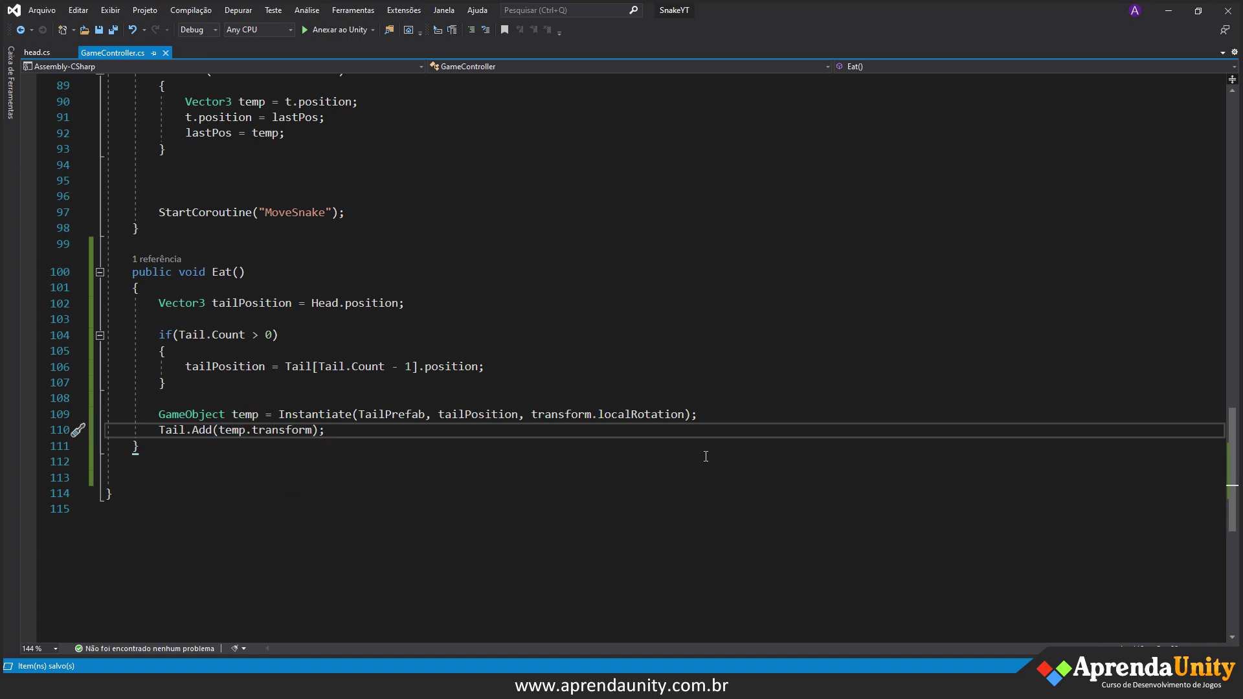
key(ctrl+shift+Left)
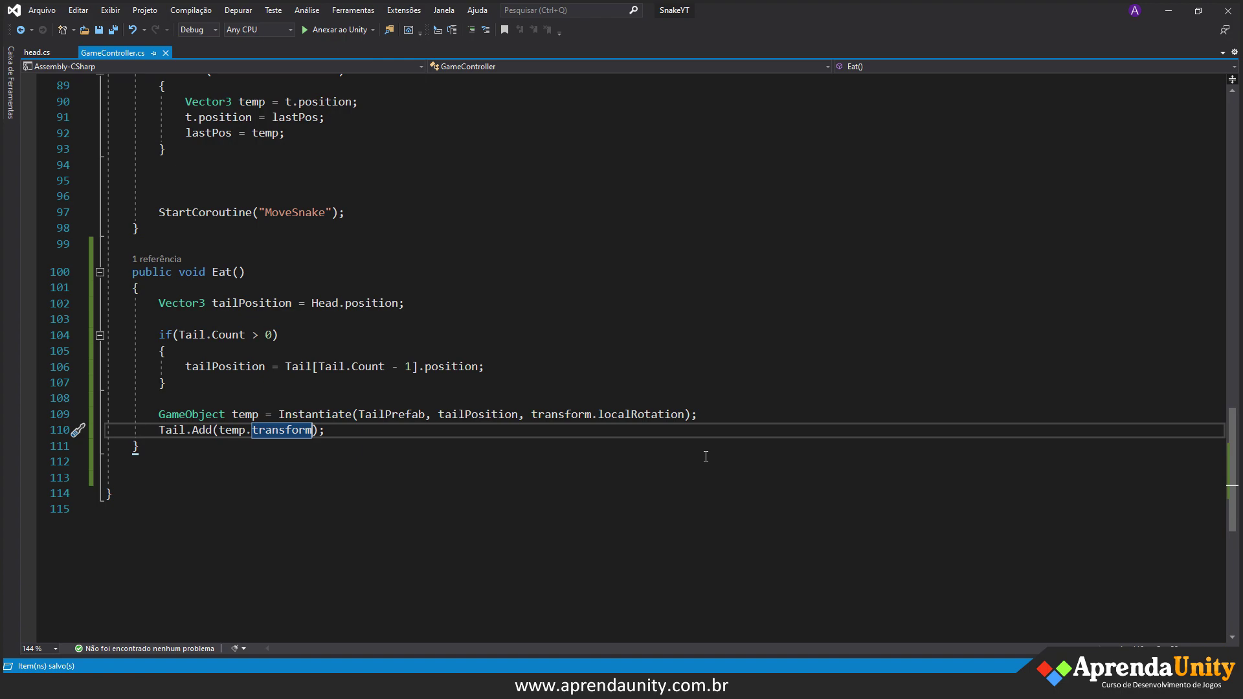
- Back in Unity, run a brief Play mode test and stop it
mouse_move(823, 680)
click(854, 615)
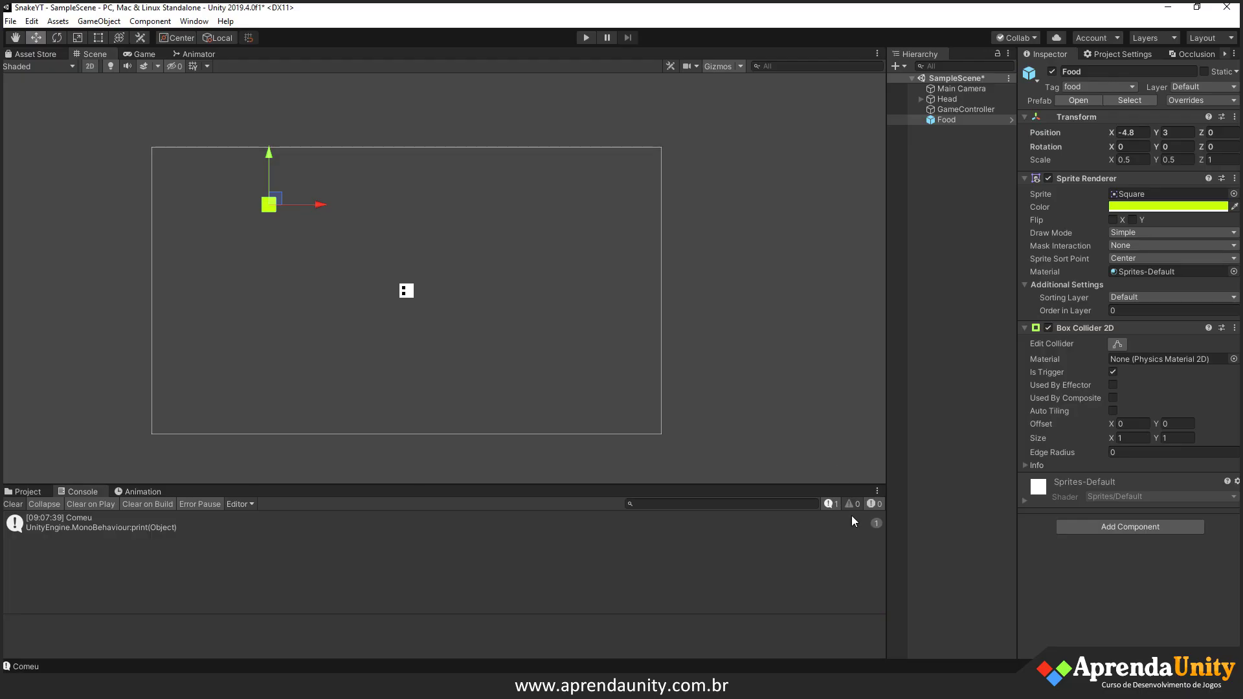
click(583, 38)
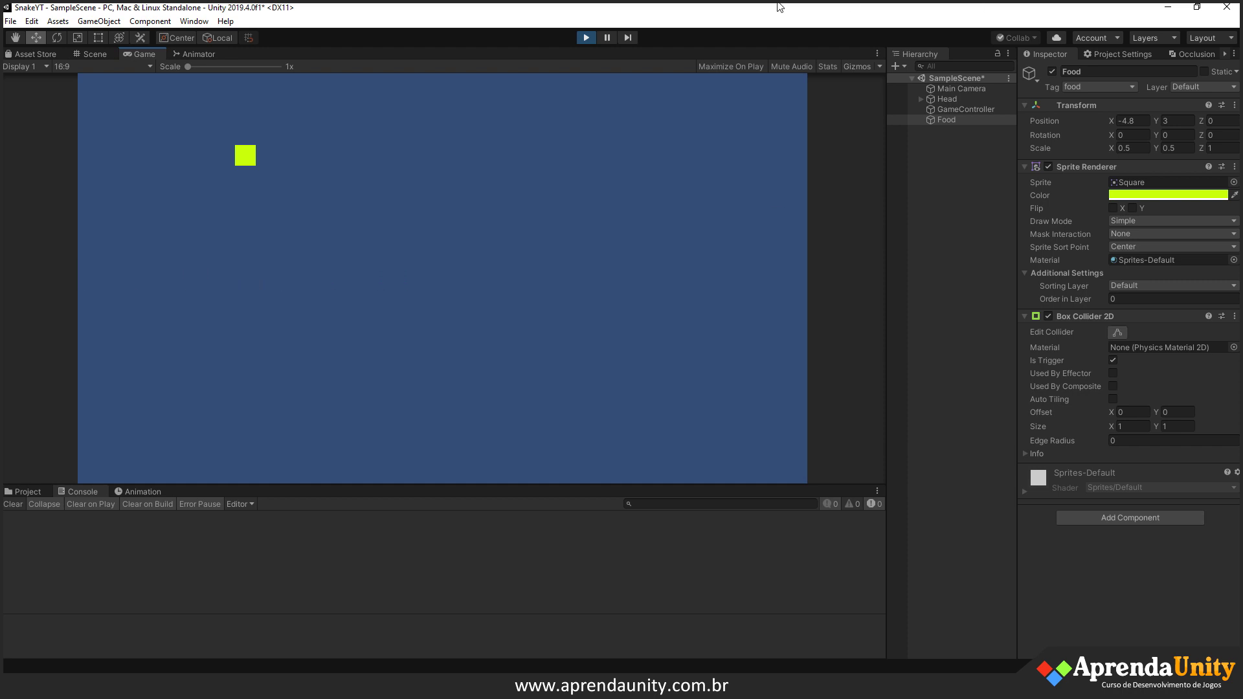
click(584, 39)
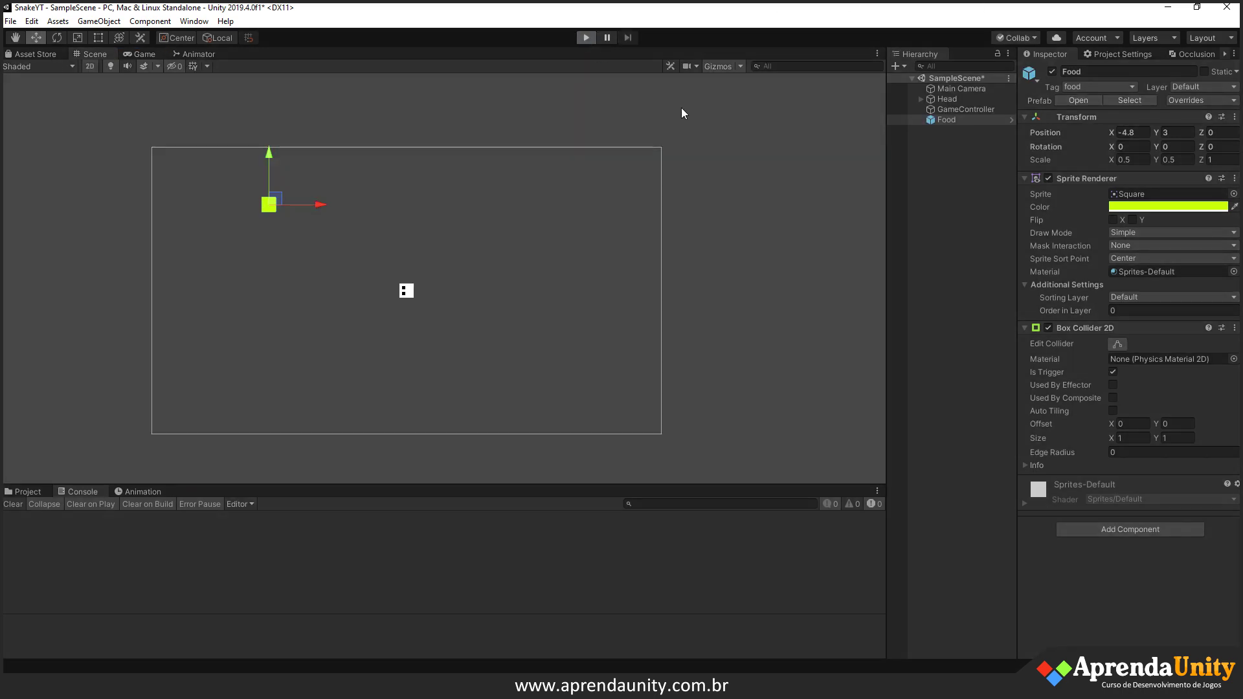
- Restart Play mode and steer the snake with the arrow keys to eat food
key(ctrl+p)
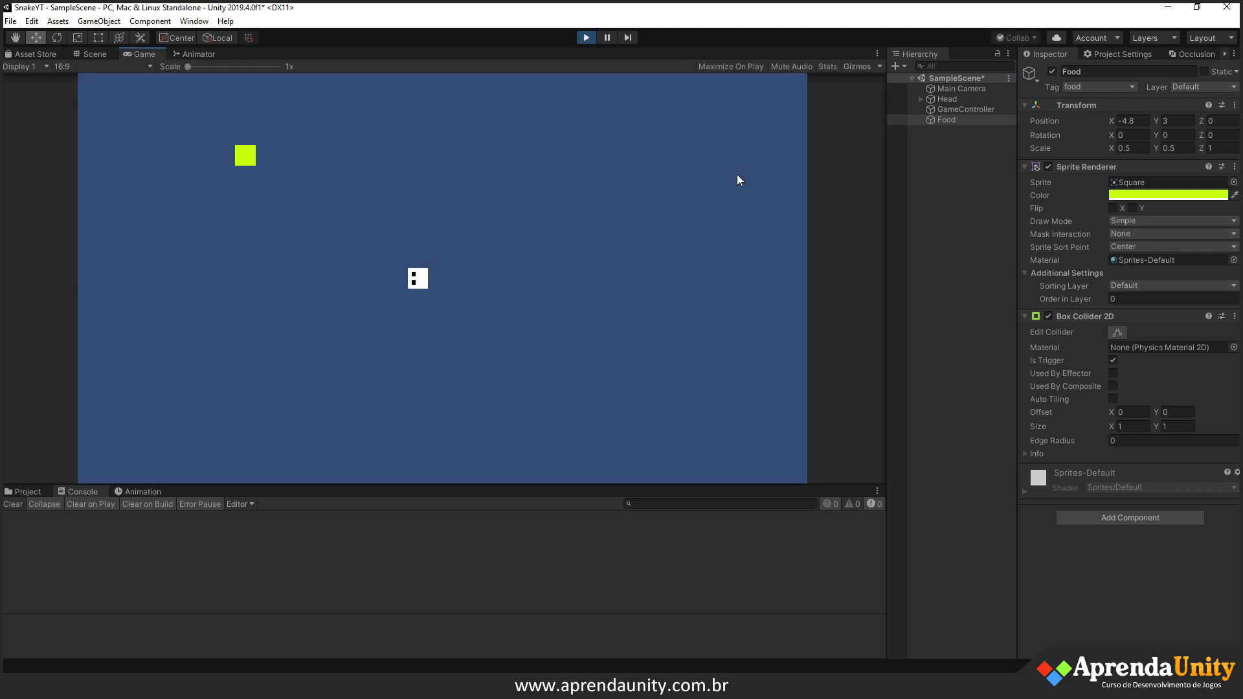
key(Up)
key(Right)
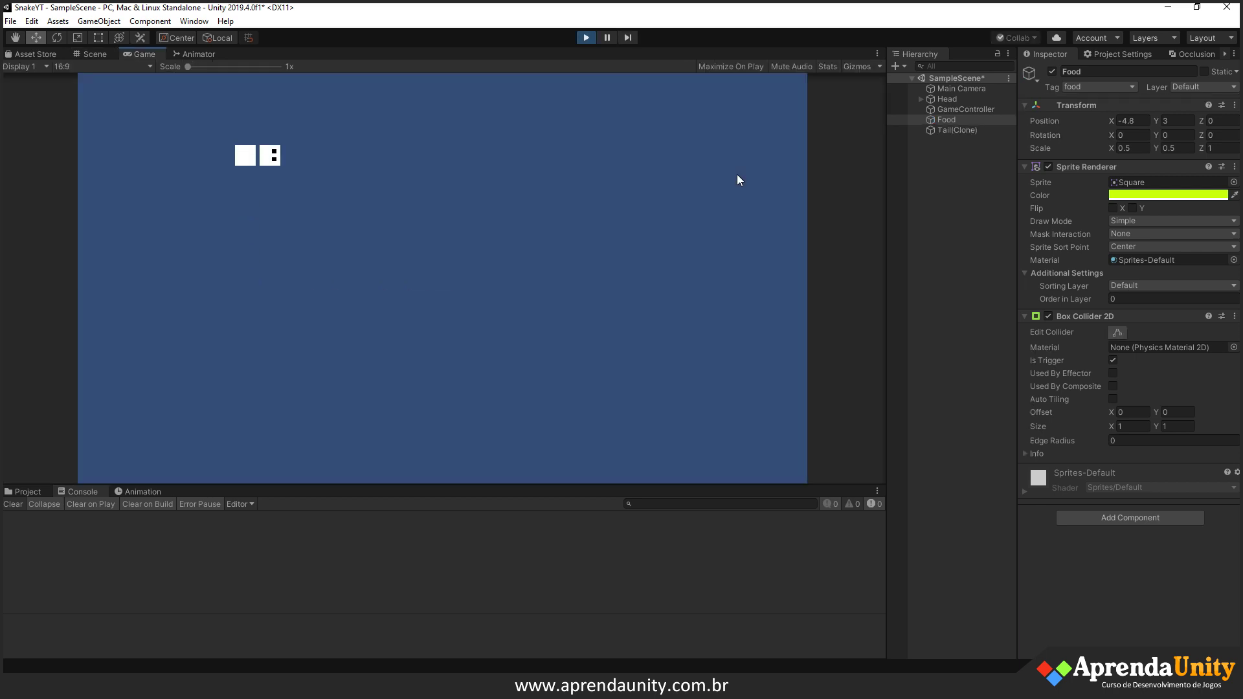
key(Down)
key(Left)
key(Up)
key(Left)
key(Down)
key(Left)
key(Up)
key(Right)
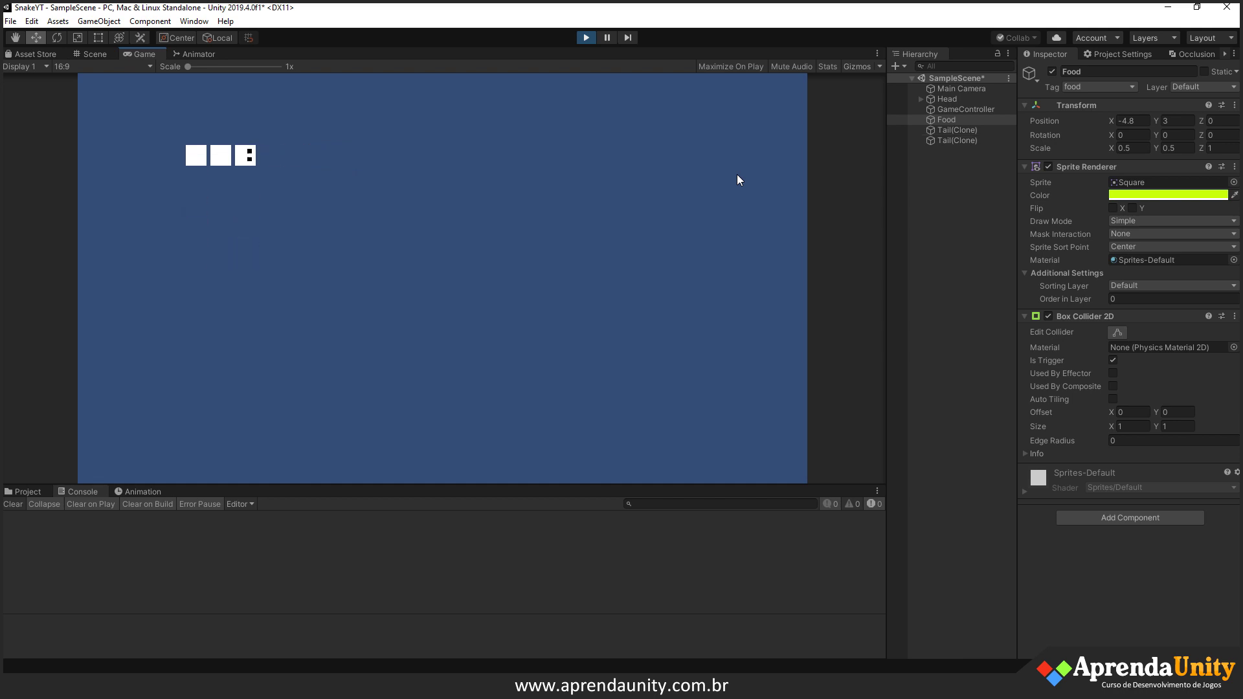
key(Down)
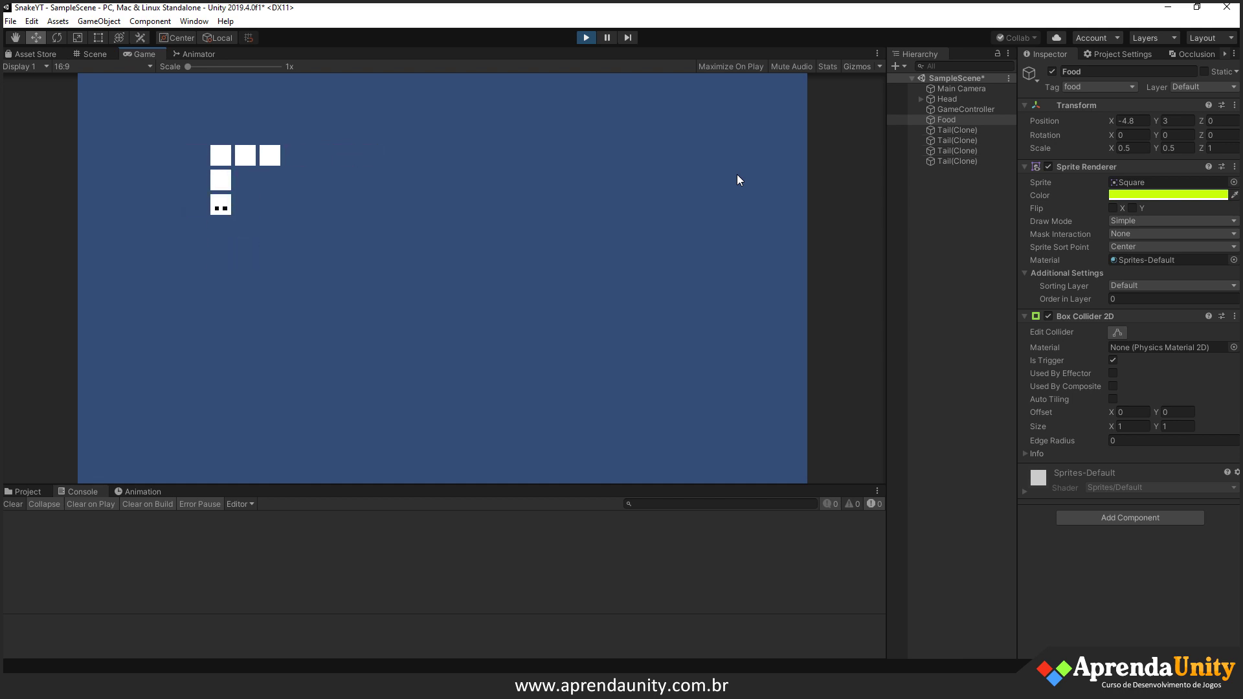
key(Right)
key(Up)
key(Right)
key(Down)
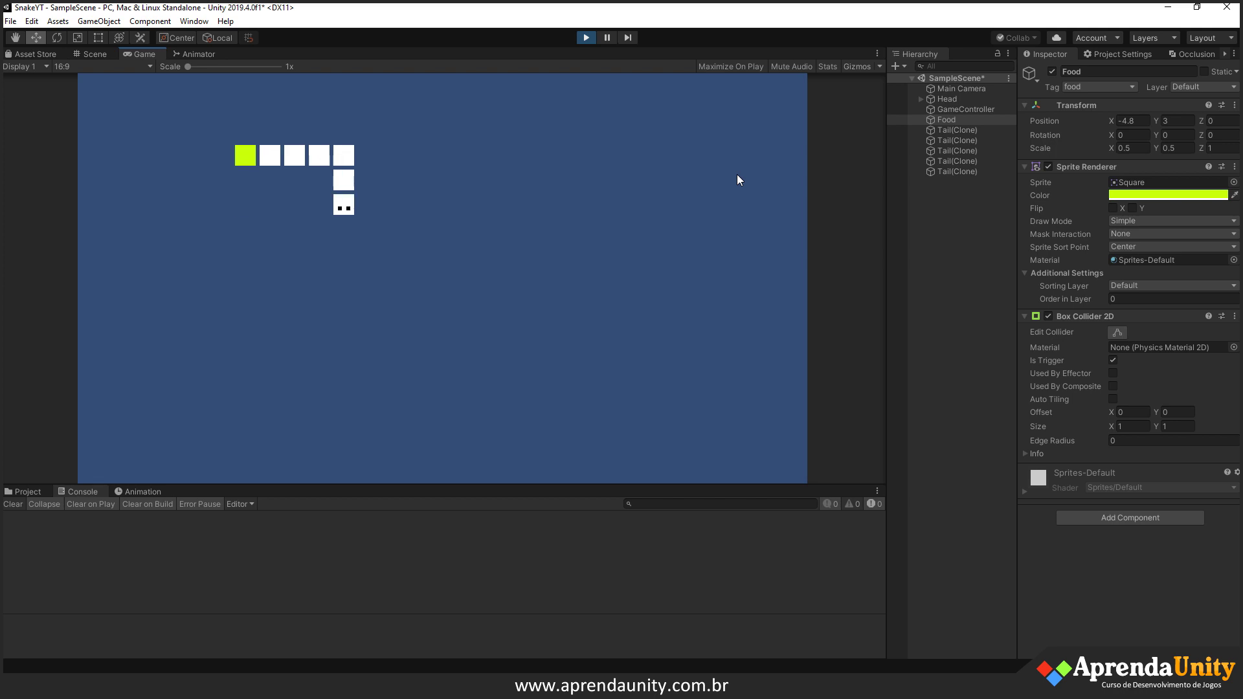
key(Left)
key(Up)
key(Left)
key(Down)
key(Right)
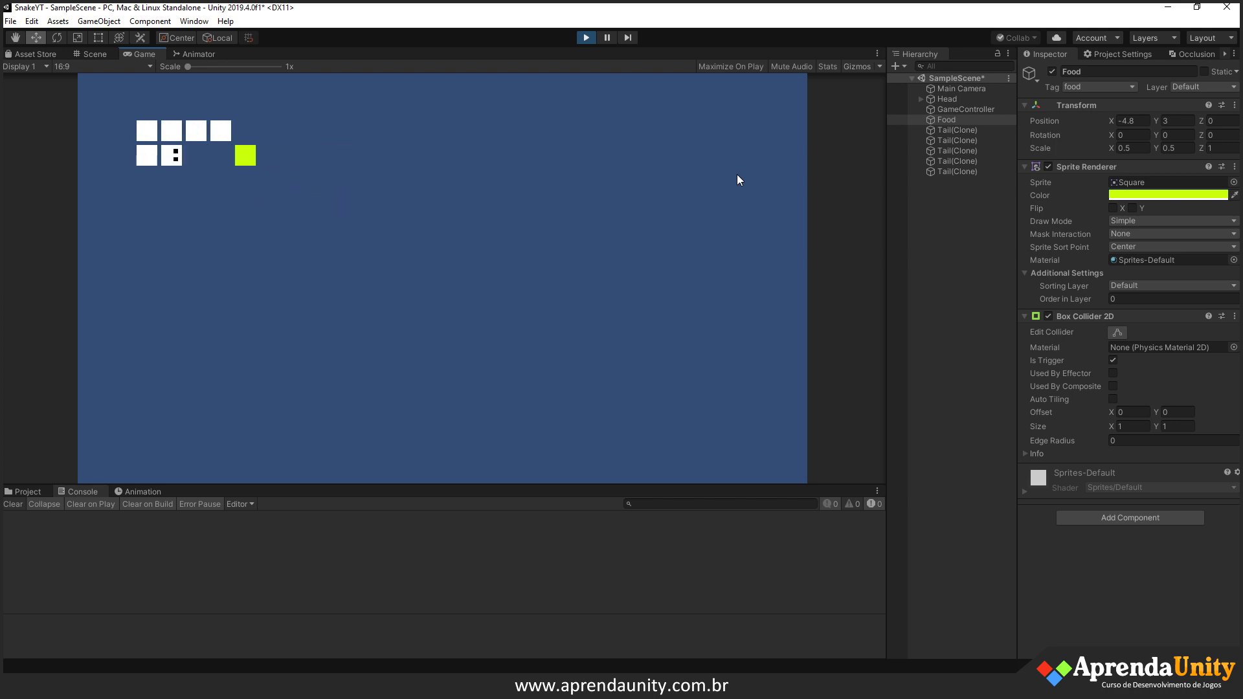
- Keep steering the snake around the field to grow the tail, then stop the game
key(Left)
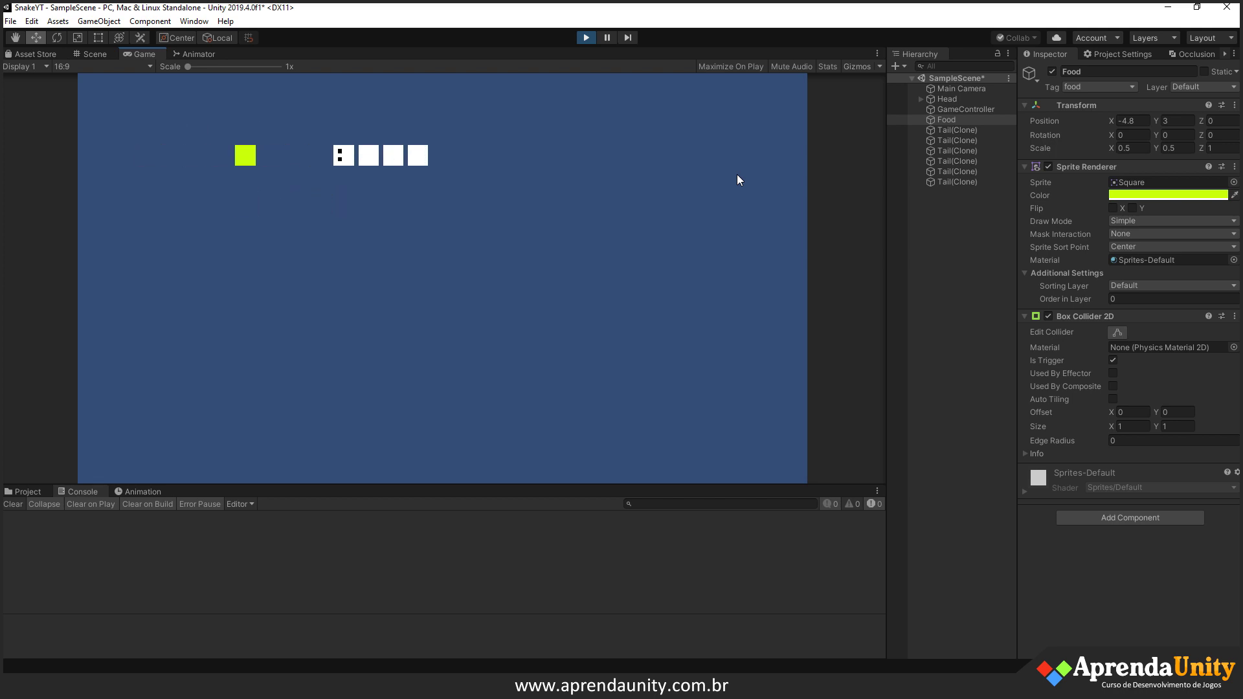
key(Right)
key(Left)
key(Right)
key(Left)
key(Right)
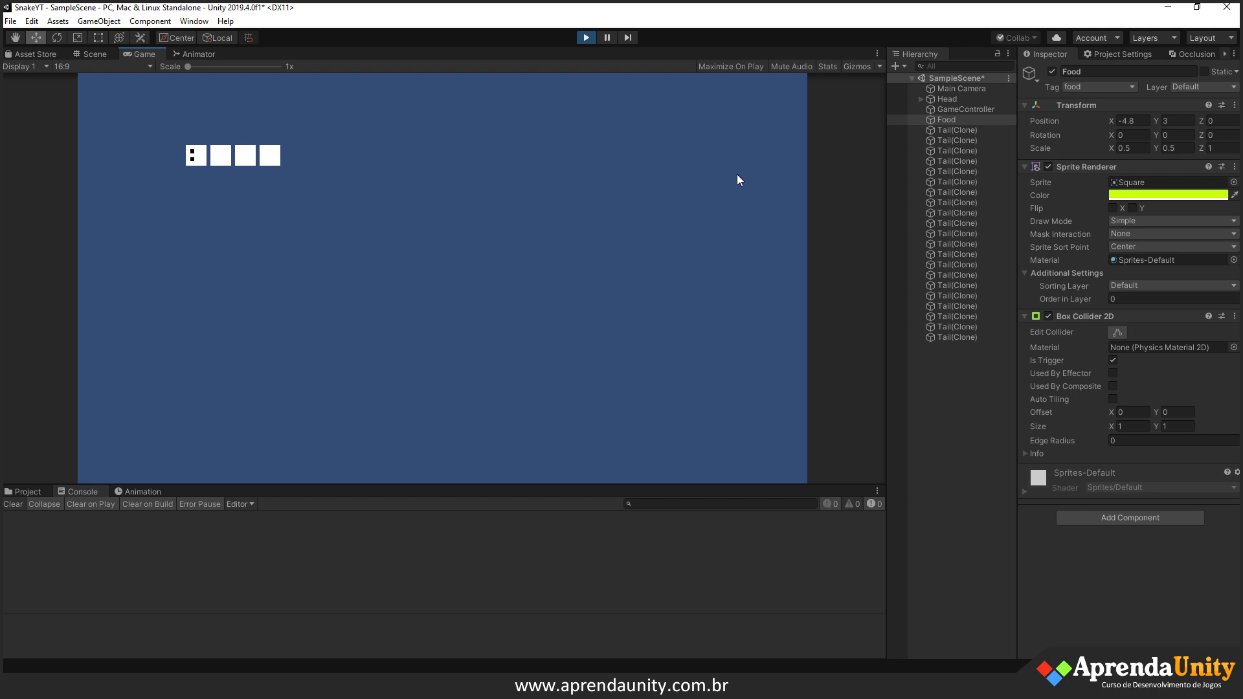
key(Down)
key(Right)
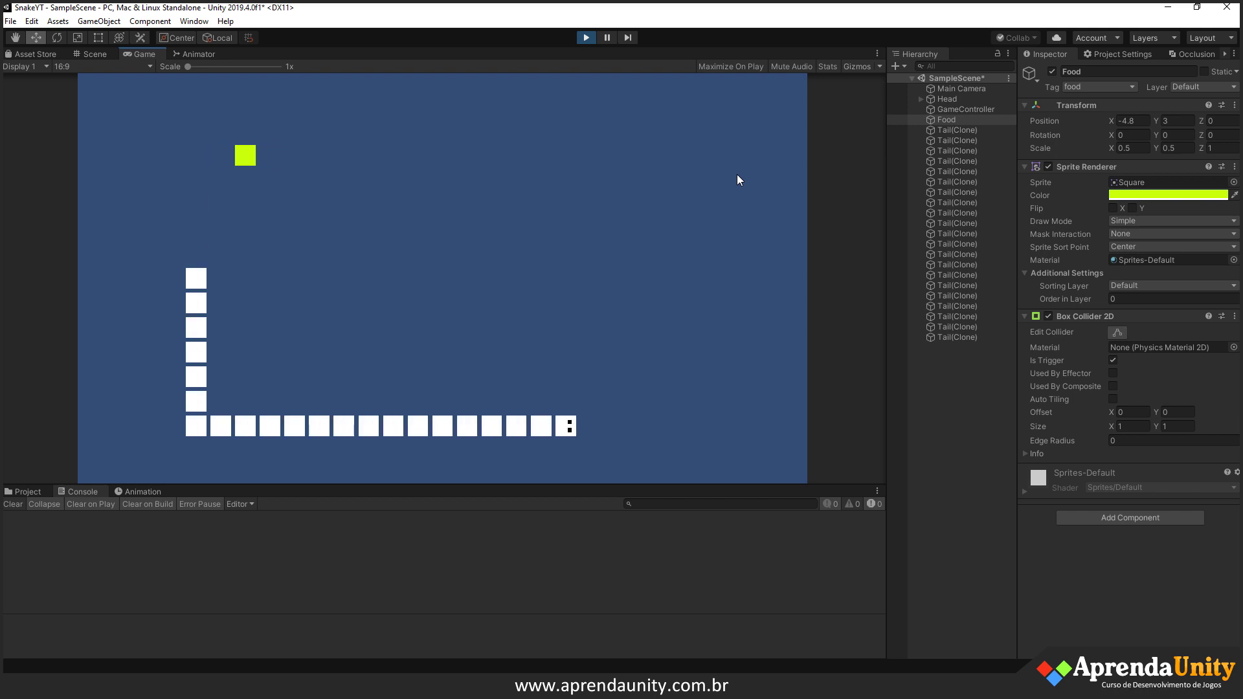
key(Up)
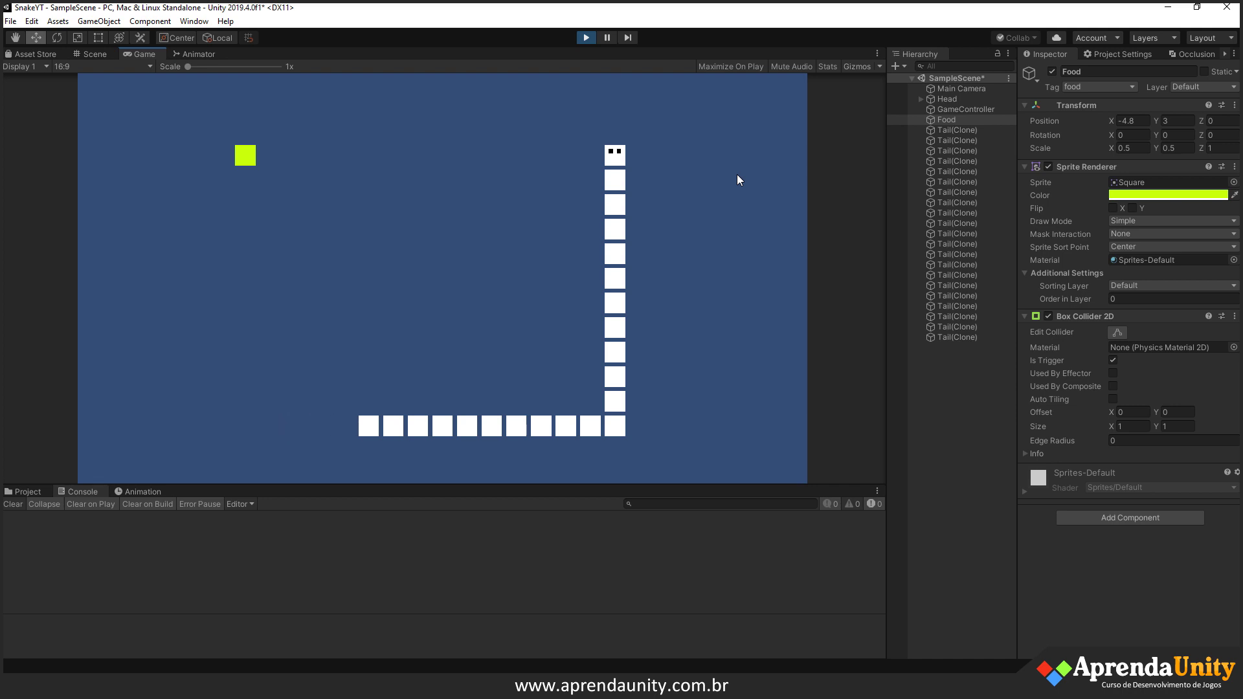
key(Left)
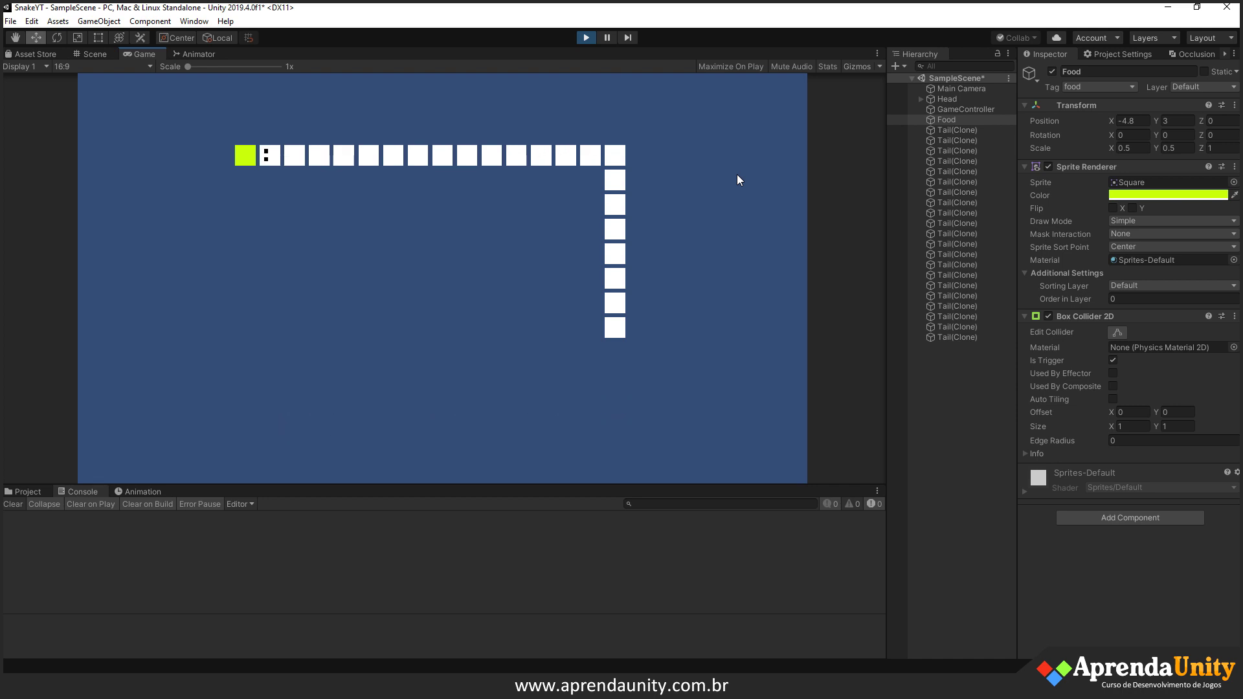
key(Down)
key(Left)
key(Up)
key(Right)
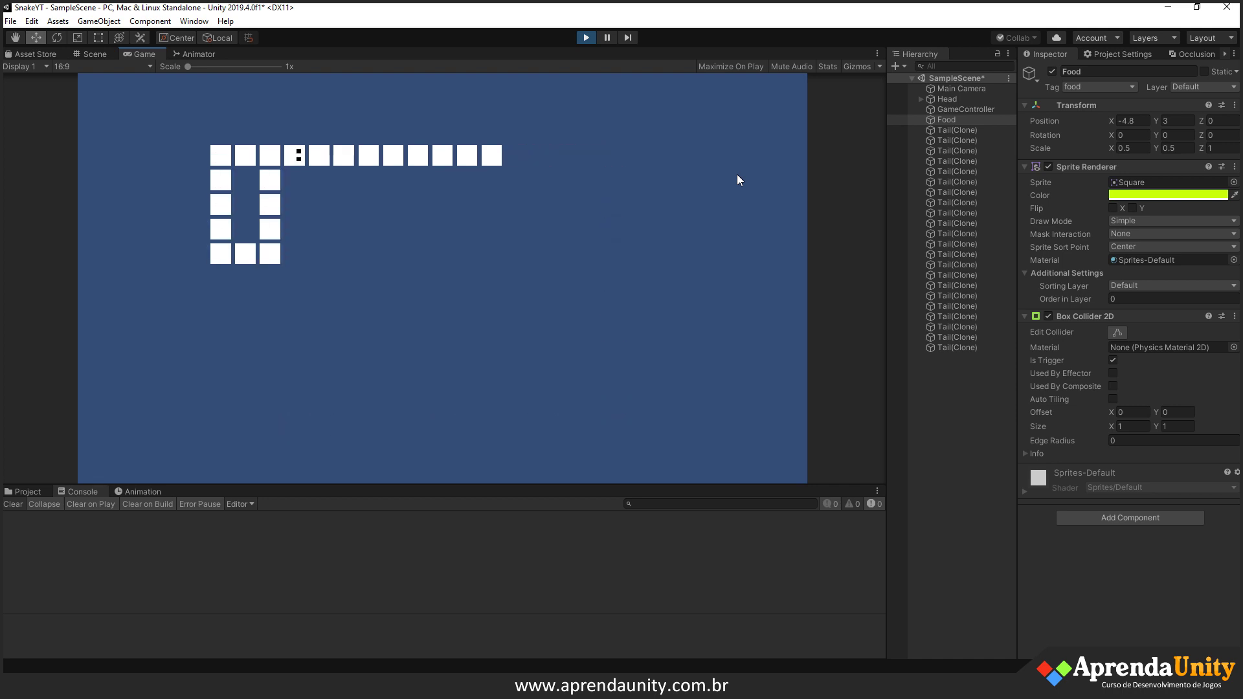
key(Up)
key(Right)
key(Down)
key(Right)
key(Down)
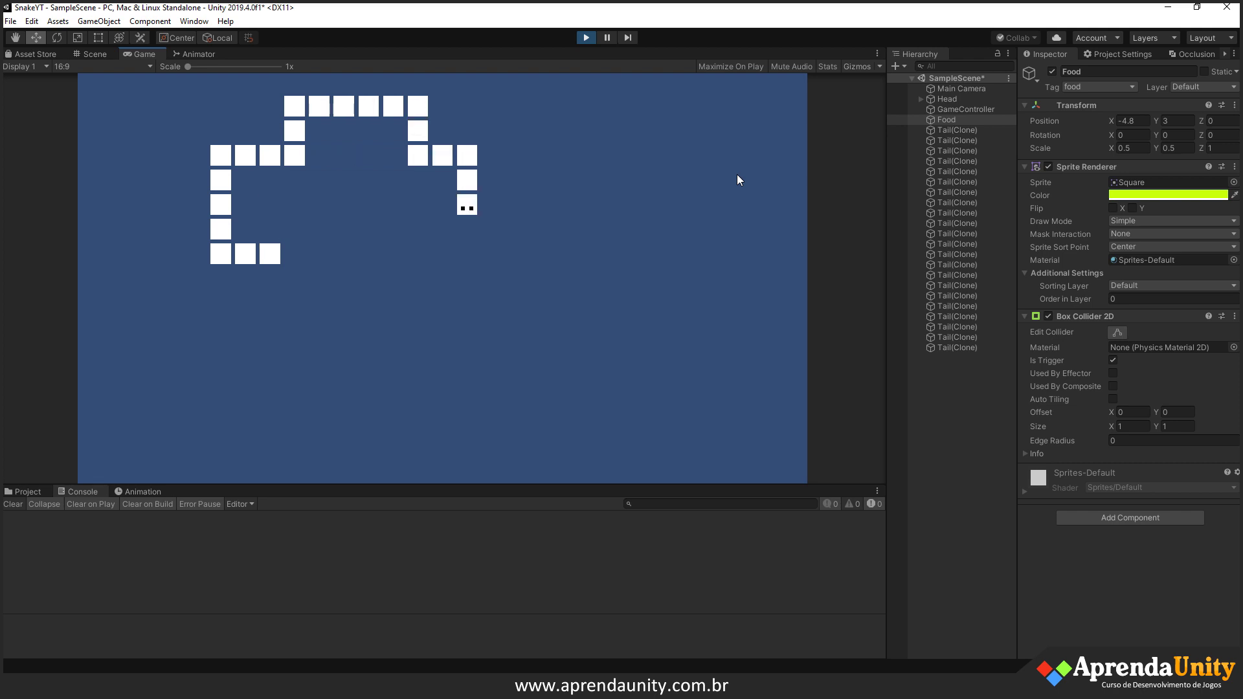
click(586, 37)
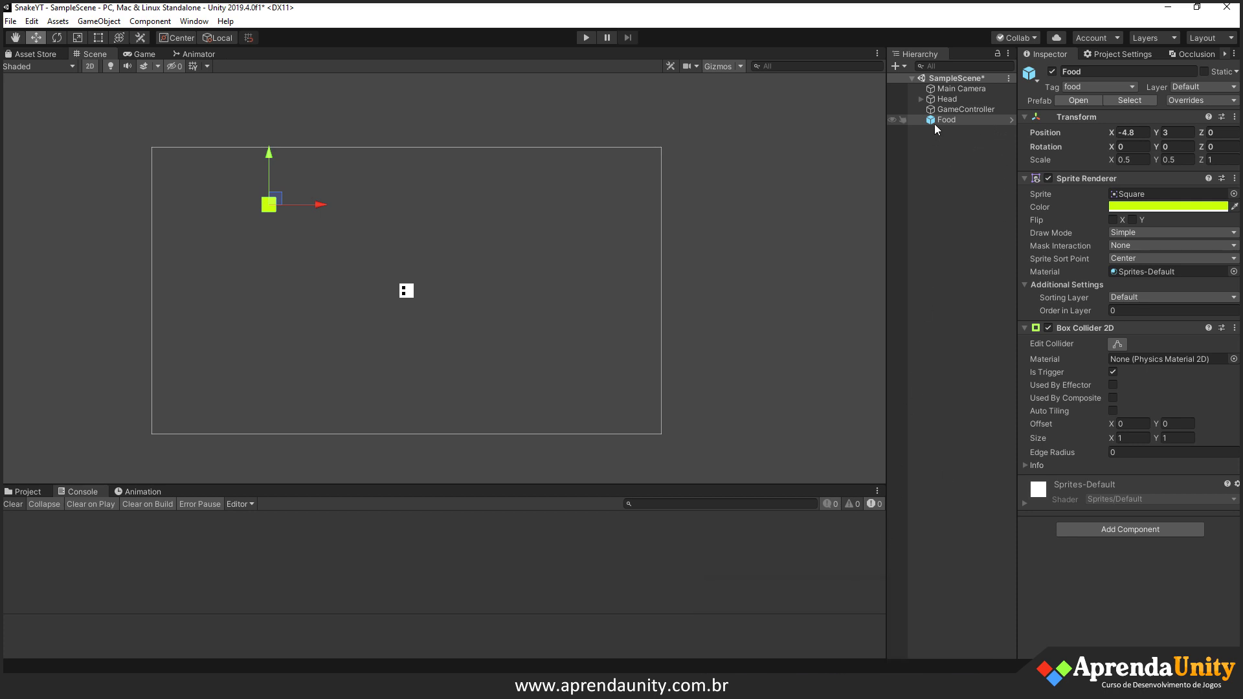
- From the Tail prefab's Tag menu, create a new tag named 'tail'
click(34, 491)
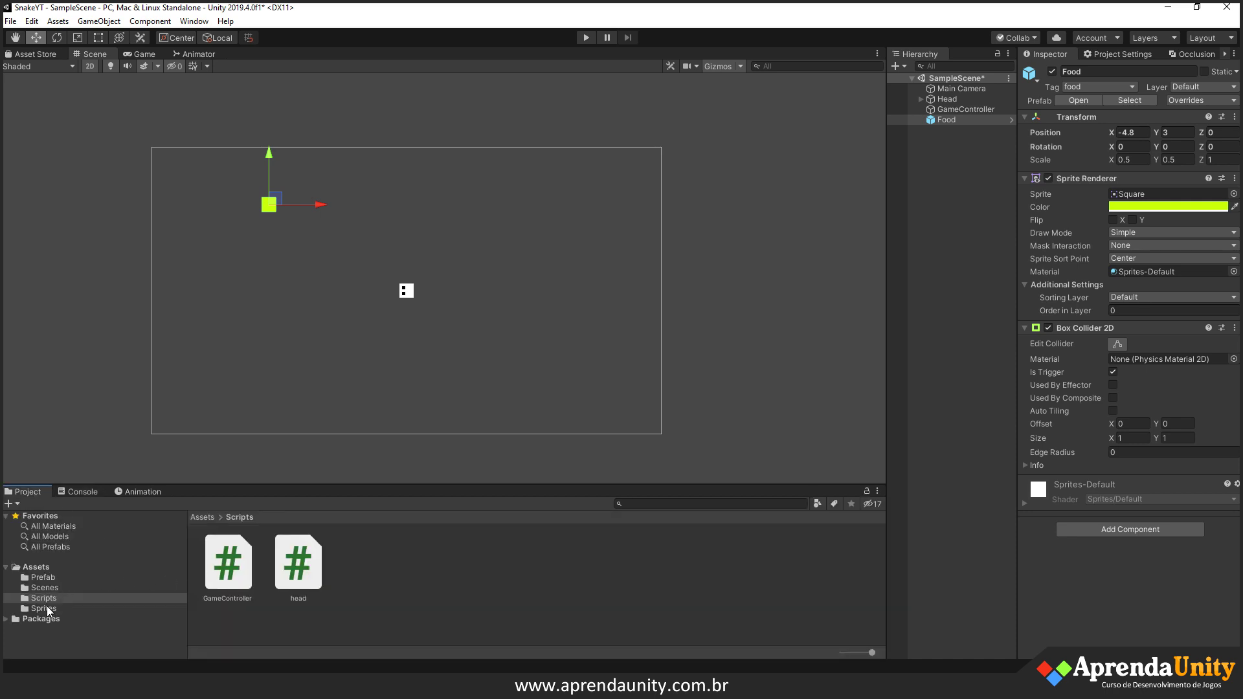
click(44, 577)
click(320, 560)
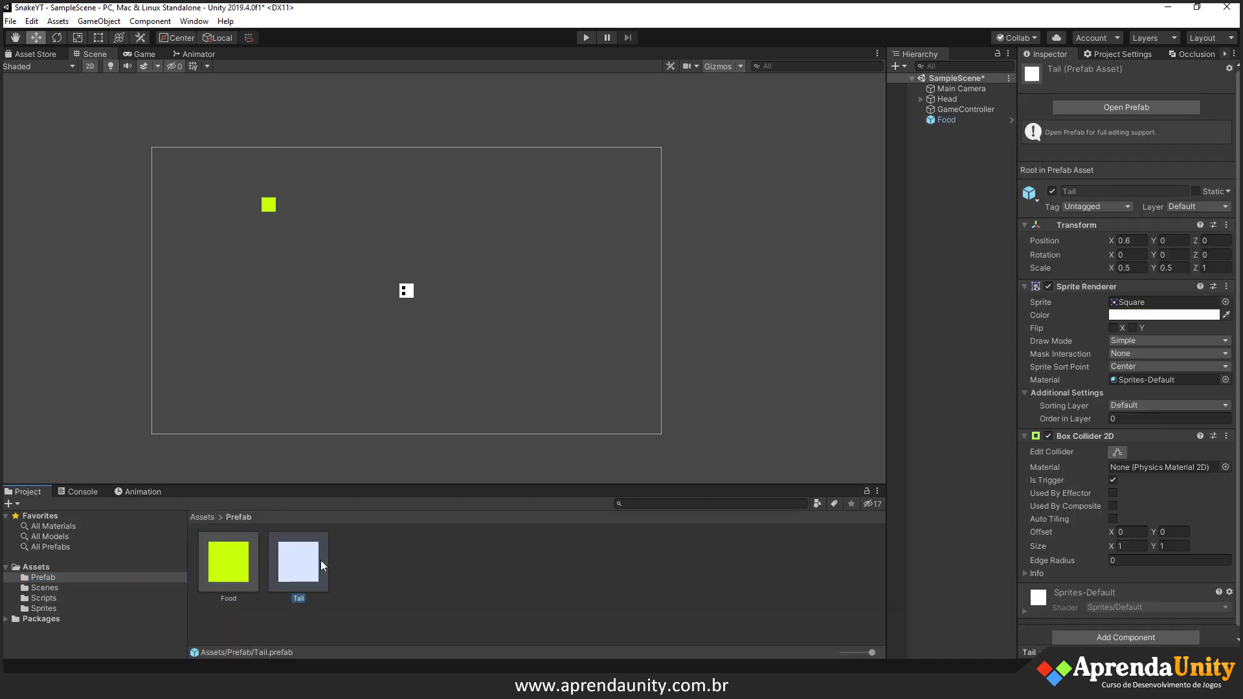
click(1099, 204)
click(1105, 355)
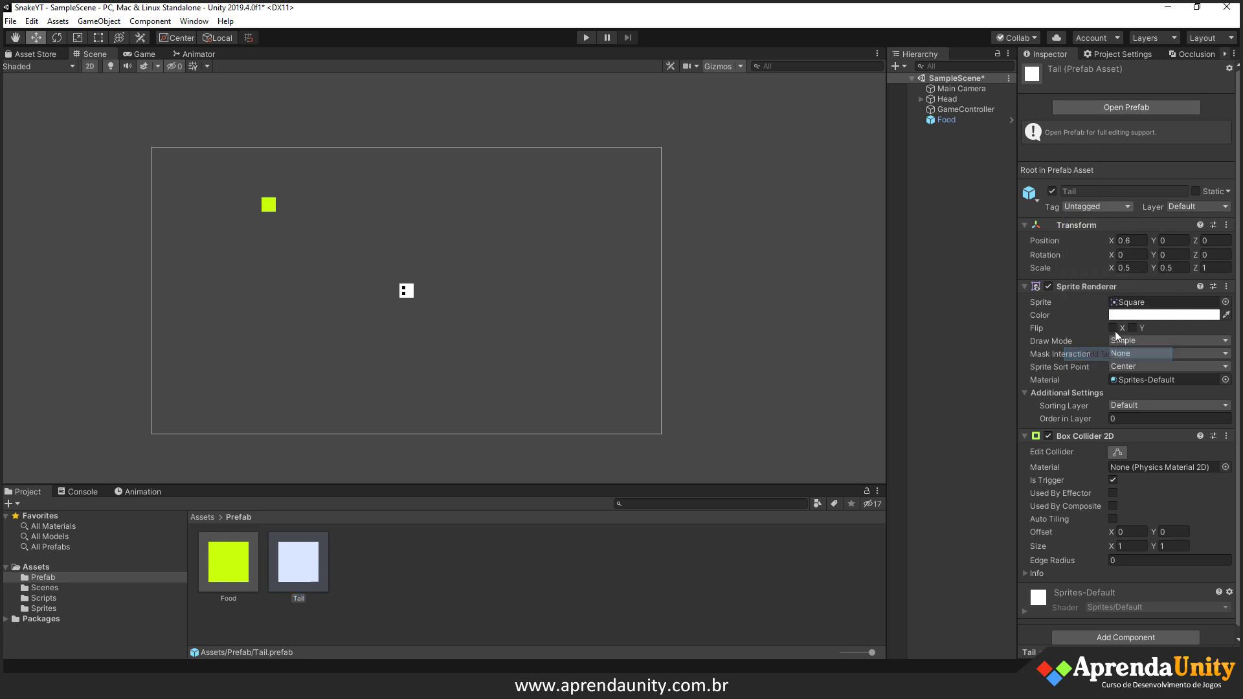
click(1207, 145)
text(tail)
key(Return)
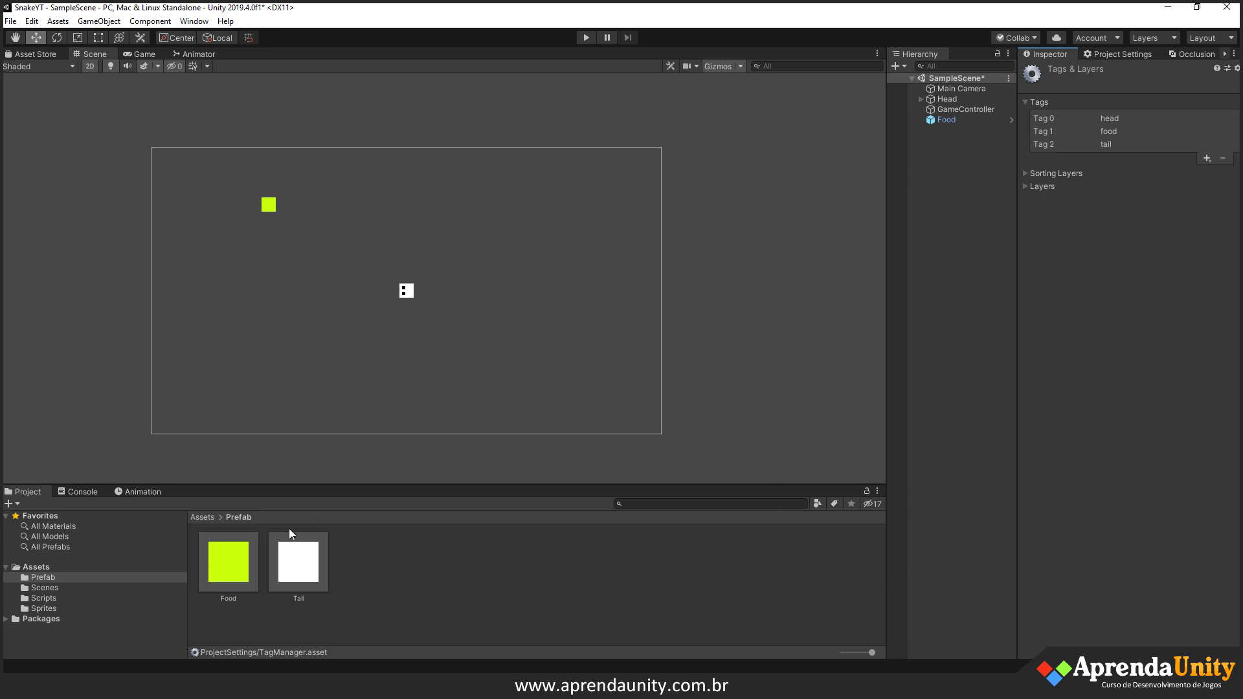
- Tag the Tail prefab as 'tail' and return to Visual Studio
click(296, 556)
click(1099, 206)
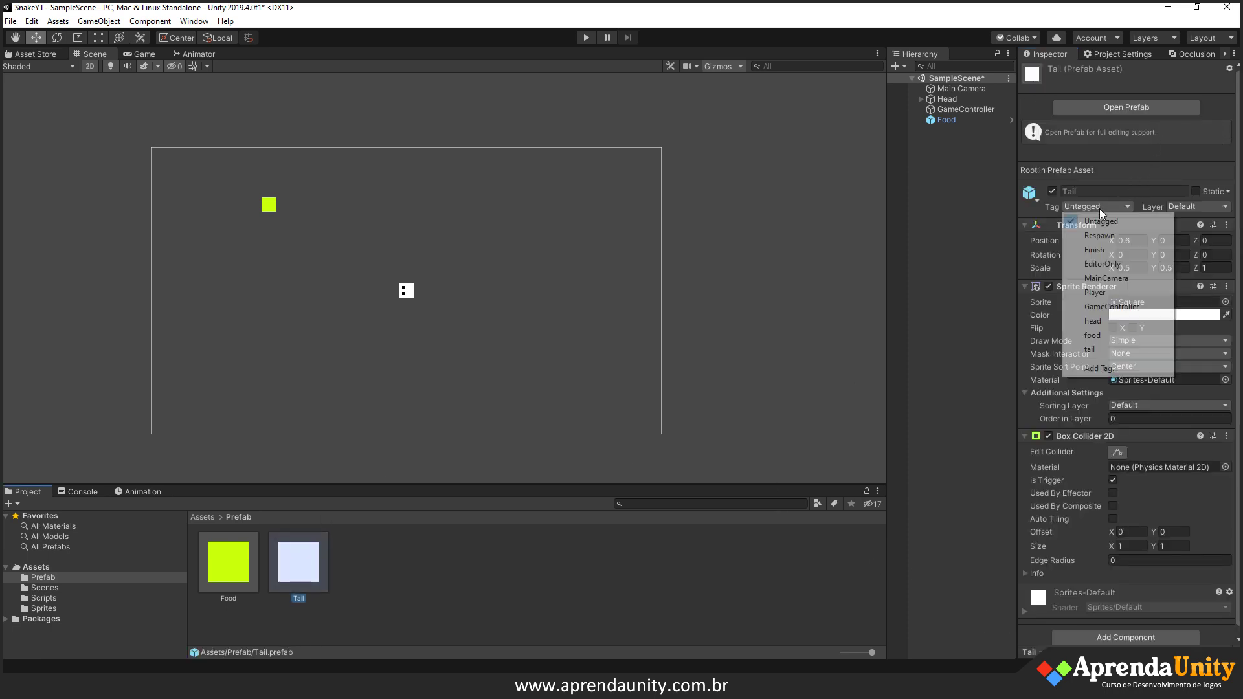
click(1100, 349)
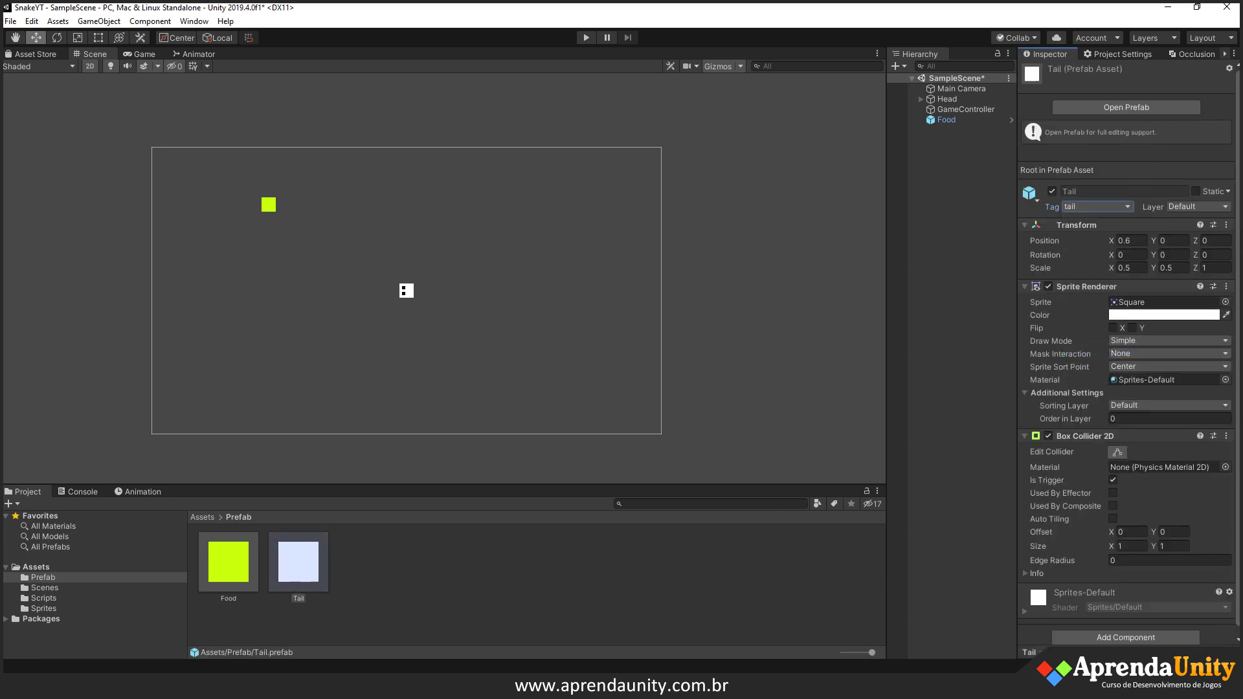
mouse_move(838, 688)
click(903, 641)
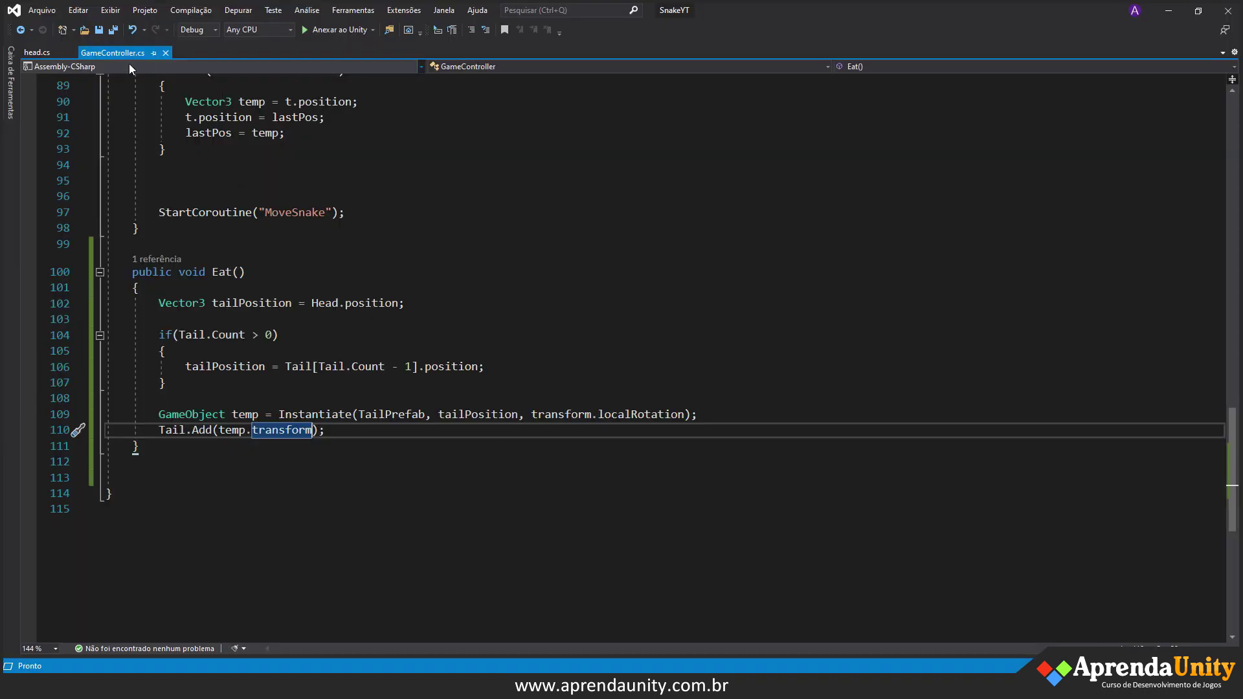
- In head.cs, add print("morreu"); under case "tail" and save
click(37, 52)
click(272, 315)
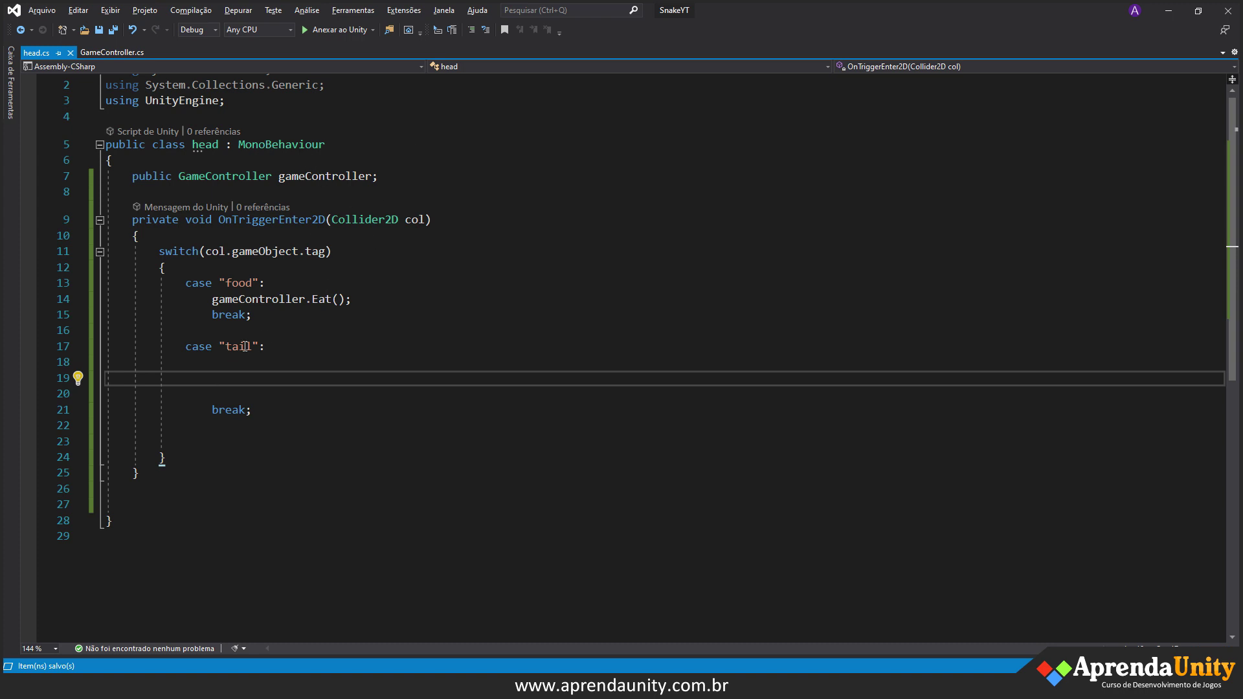
text(print("morreu");)
key(ctrl+s)
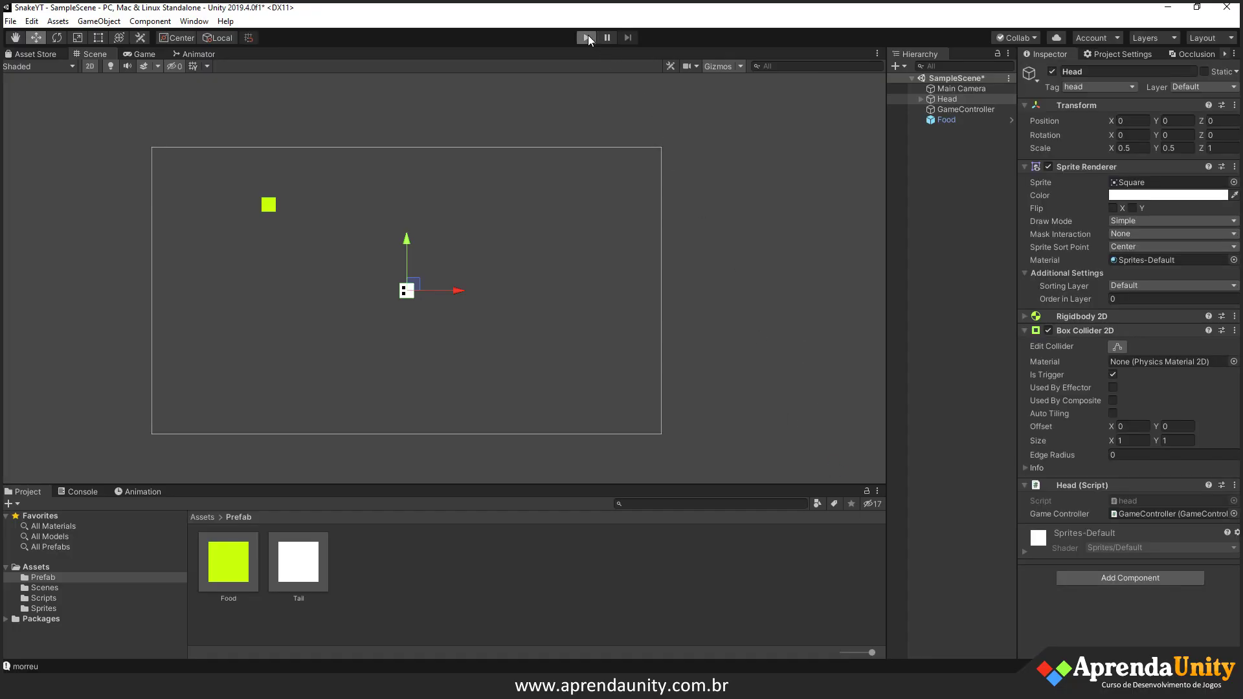
- Play-test a tail collision and confirm "morreu" appears in the Console
click(588, 37)
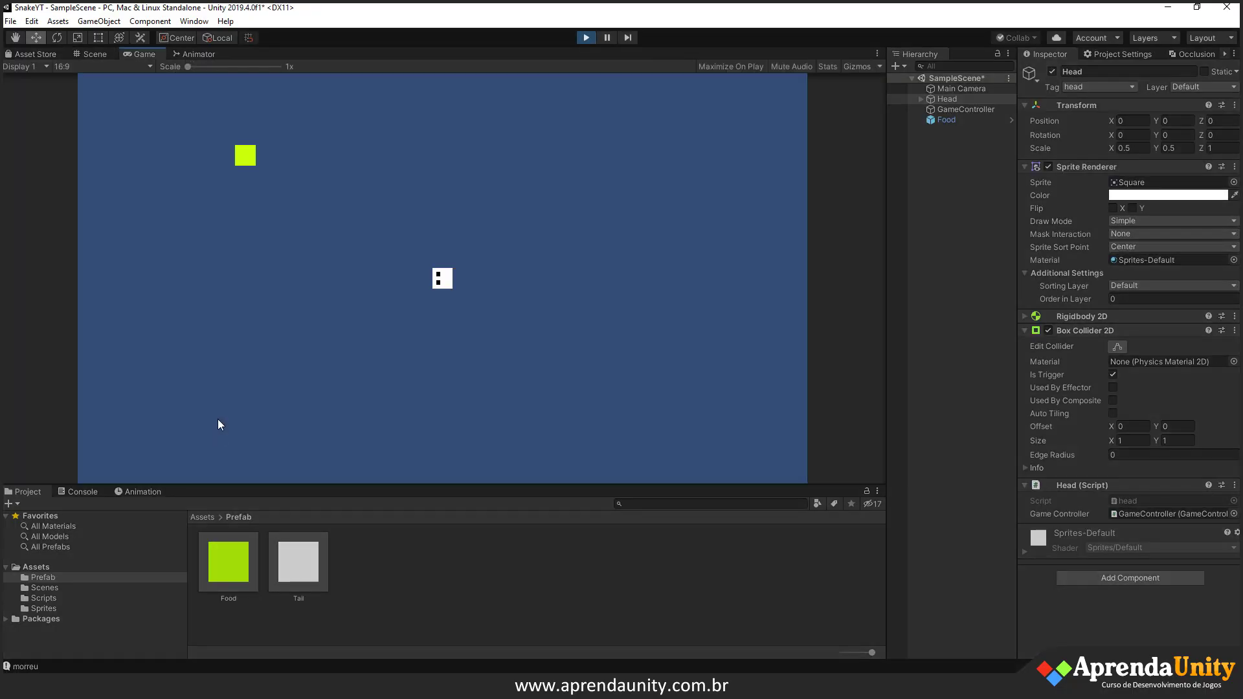
key(Up)
key(Right)
click(587, 37)
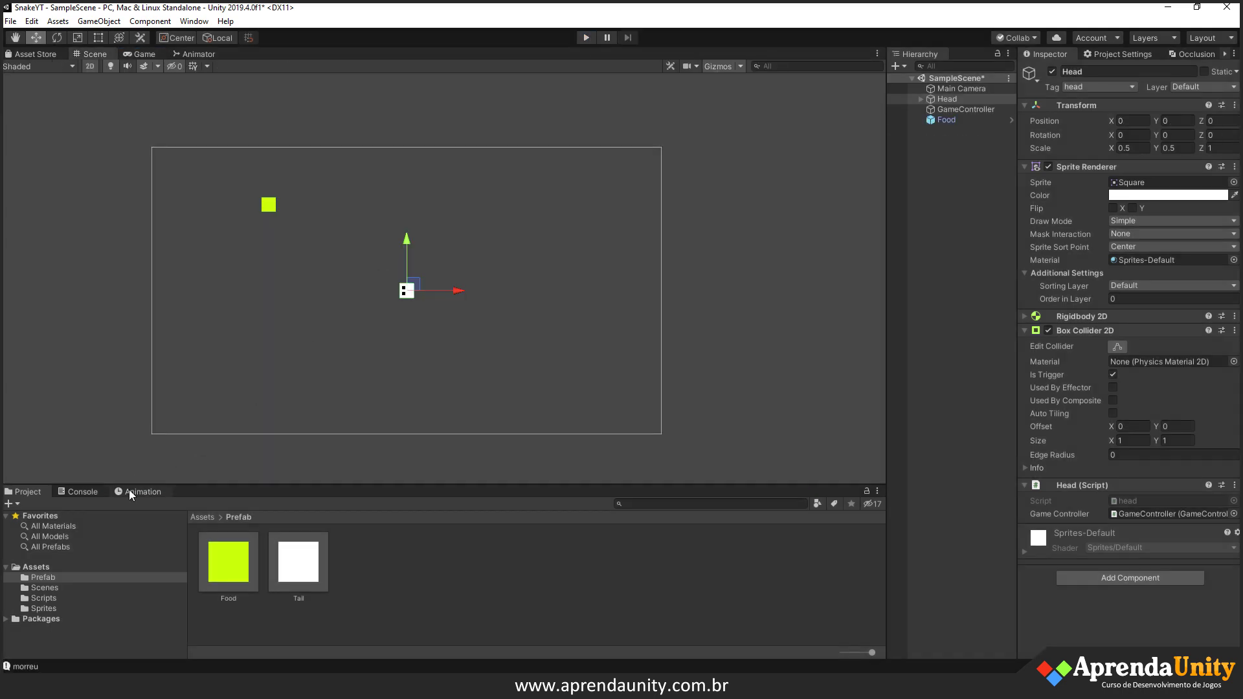
click(80, 490)
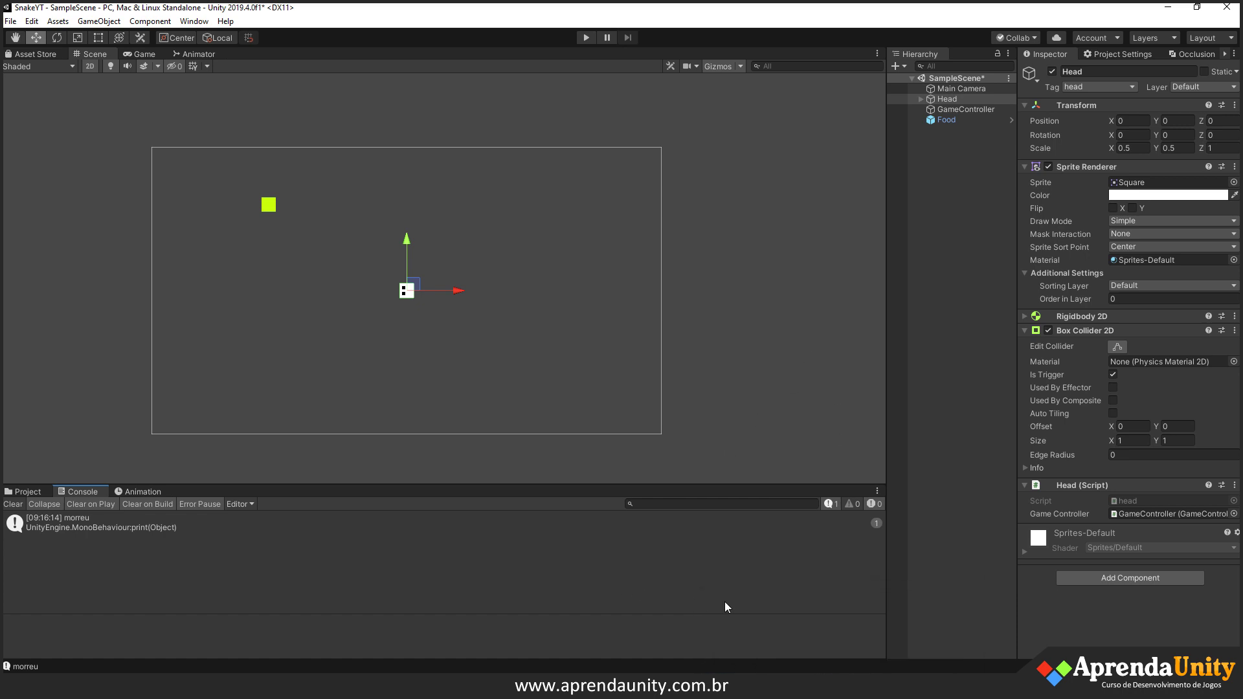
- Disable the Tail prefab's Box Collider 2D and return to Visual Studio
click(26, 491)
click(298, 561)
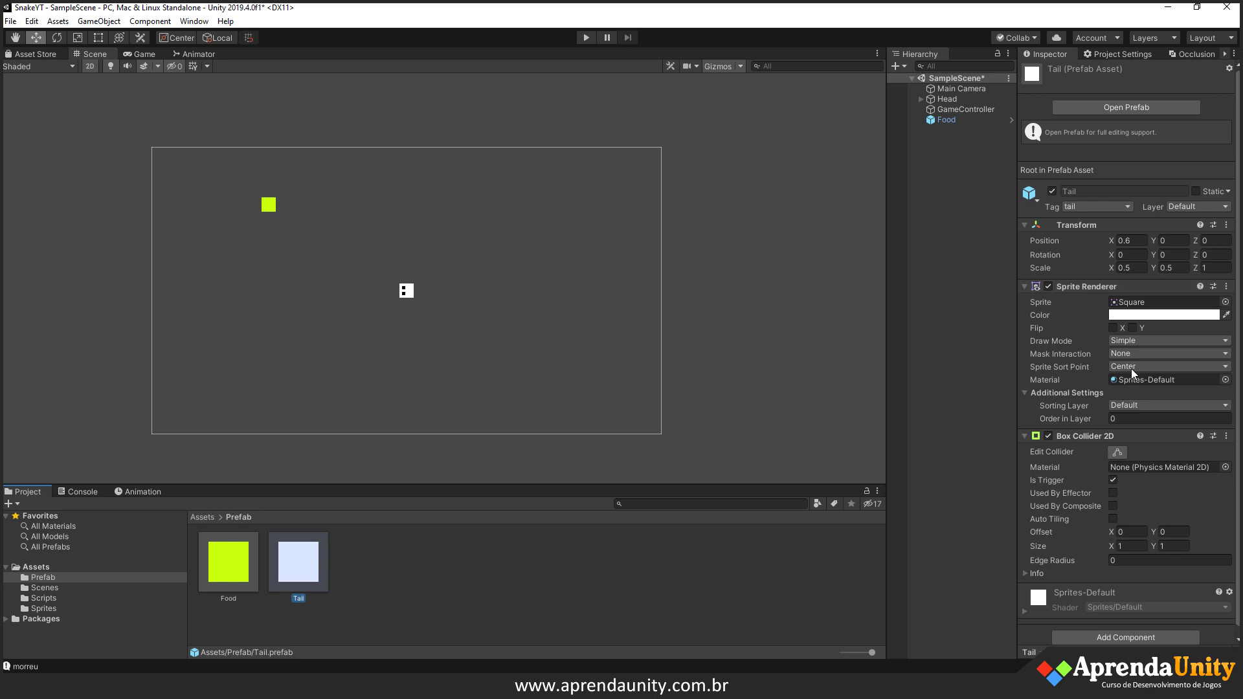
click(1048, 437)
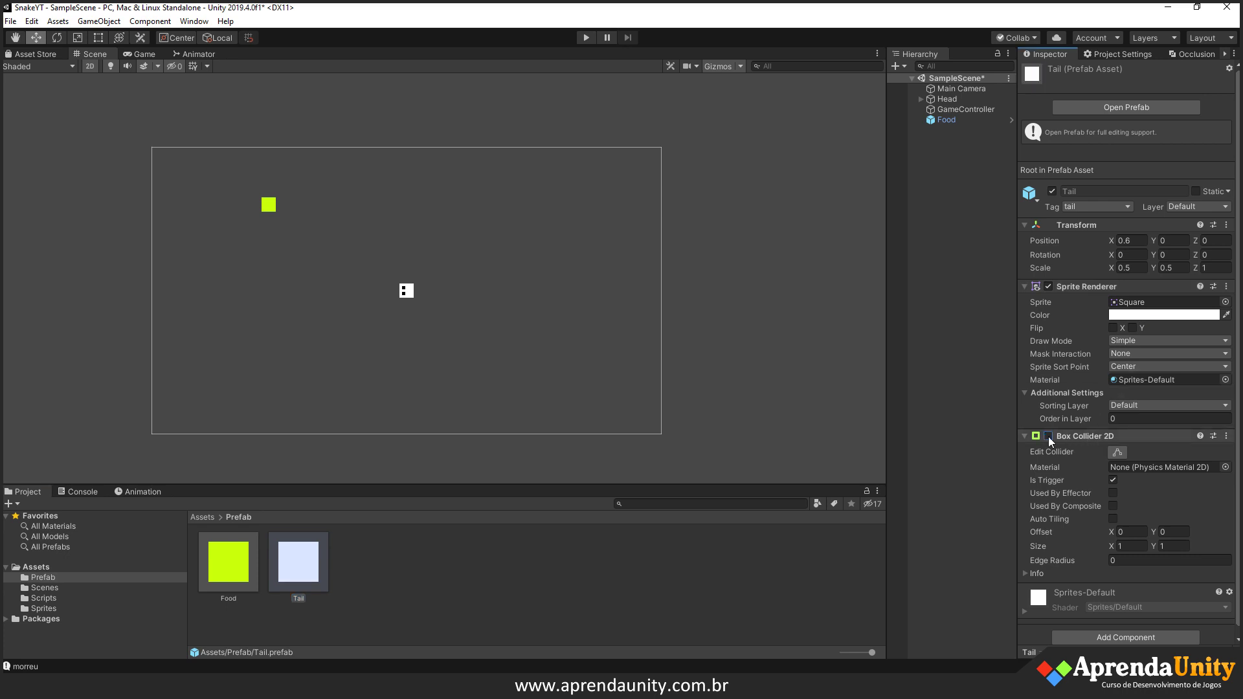
mouse_move(841, 695)
click(881, 642)
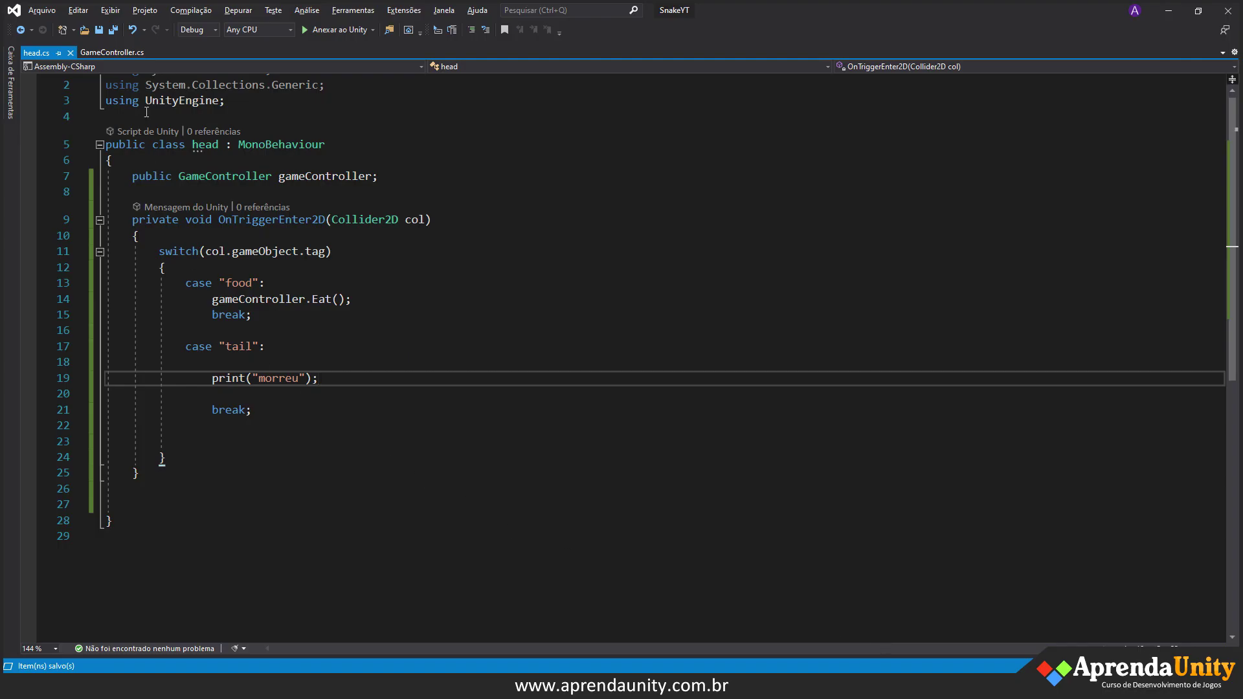
- In GameController.cs, insert a new line 93 in the tail loop beginning with t.gameObject
click(107, 52)
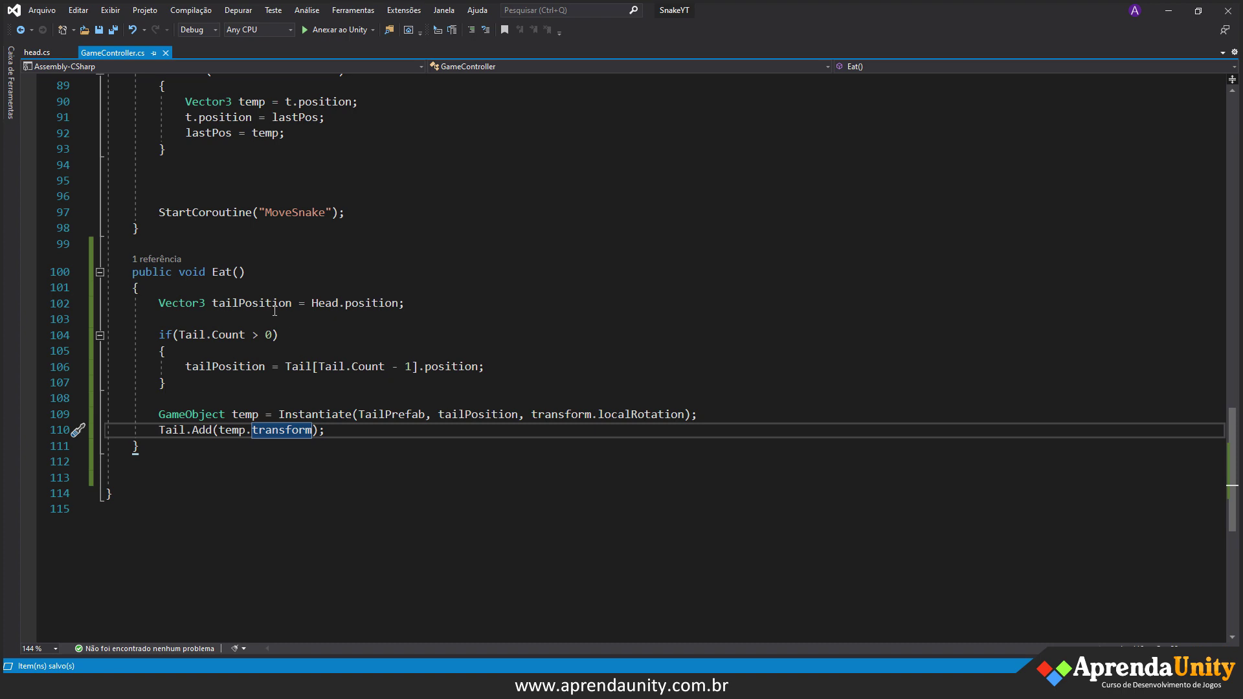
scroll(298, 355, up, 6)
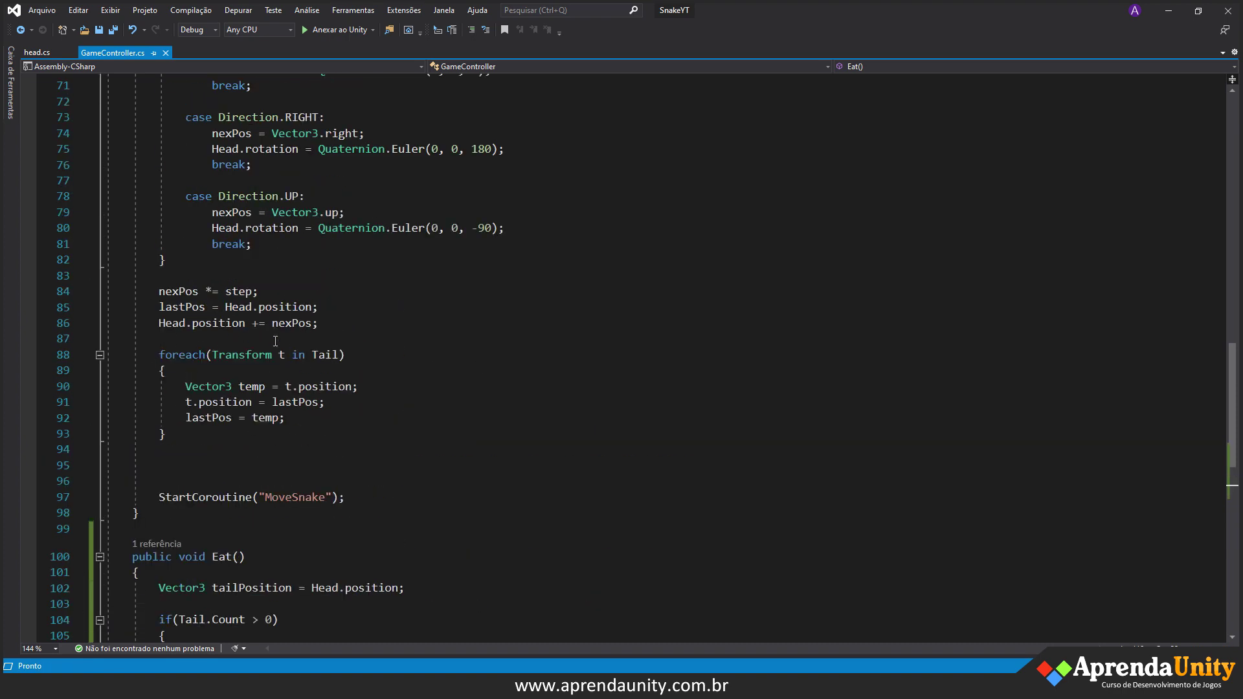
click(415, 417)
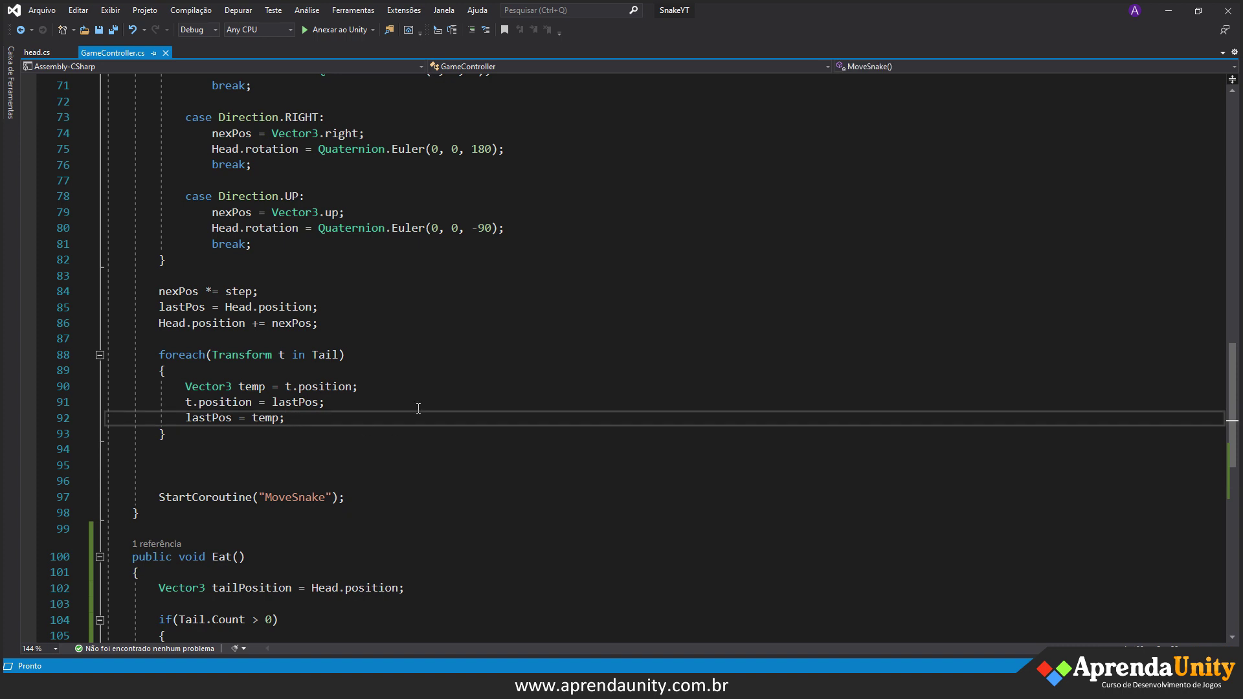
key(Return)
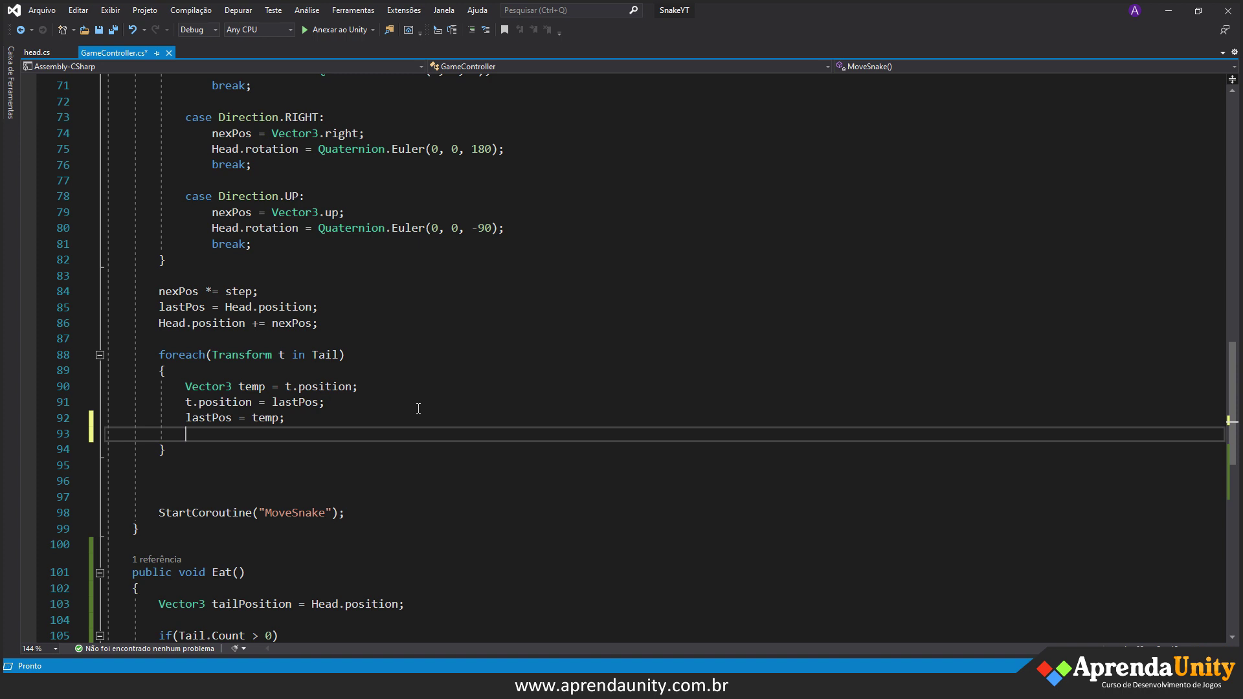
text(t)
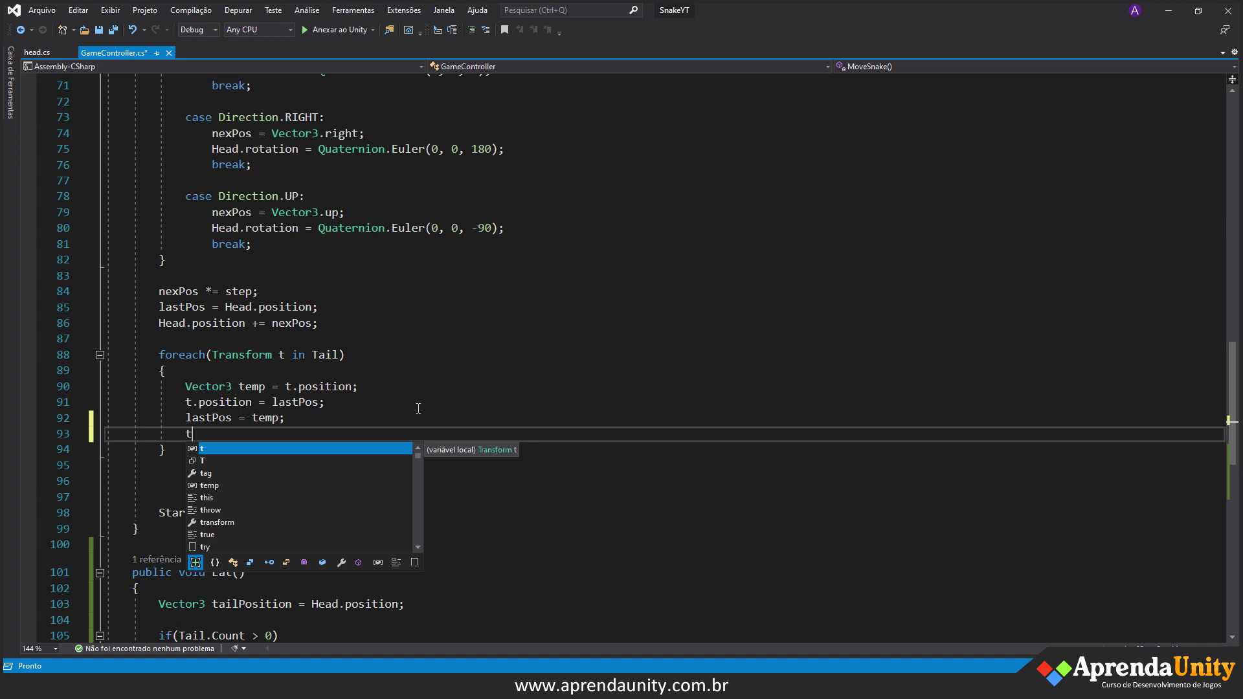
text(.gam)
key(Tab)
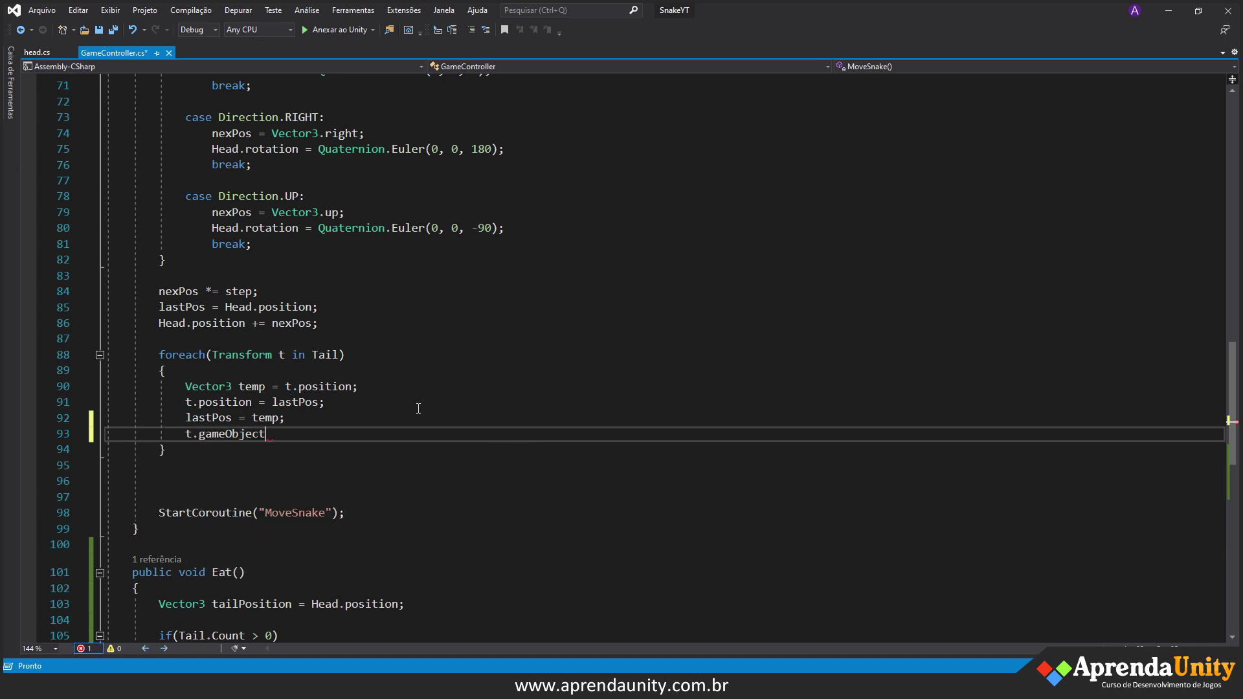
- Complete it as '.GetComponent<BoxCollider2D>().enabled = true;' and save the file
text(.Gecom)
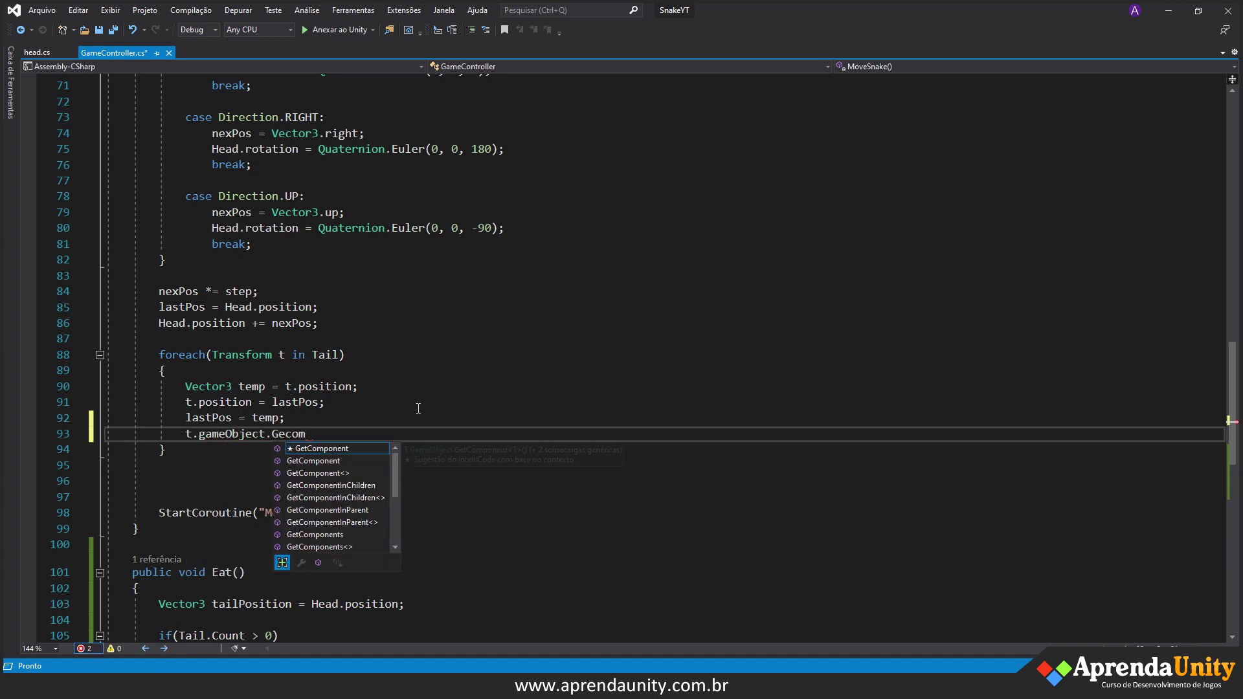
key(BackSpace)
key(BackSpace)
key(BackSpace)
text(tCom)
key(Tab)
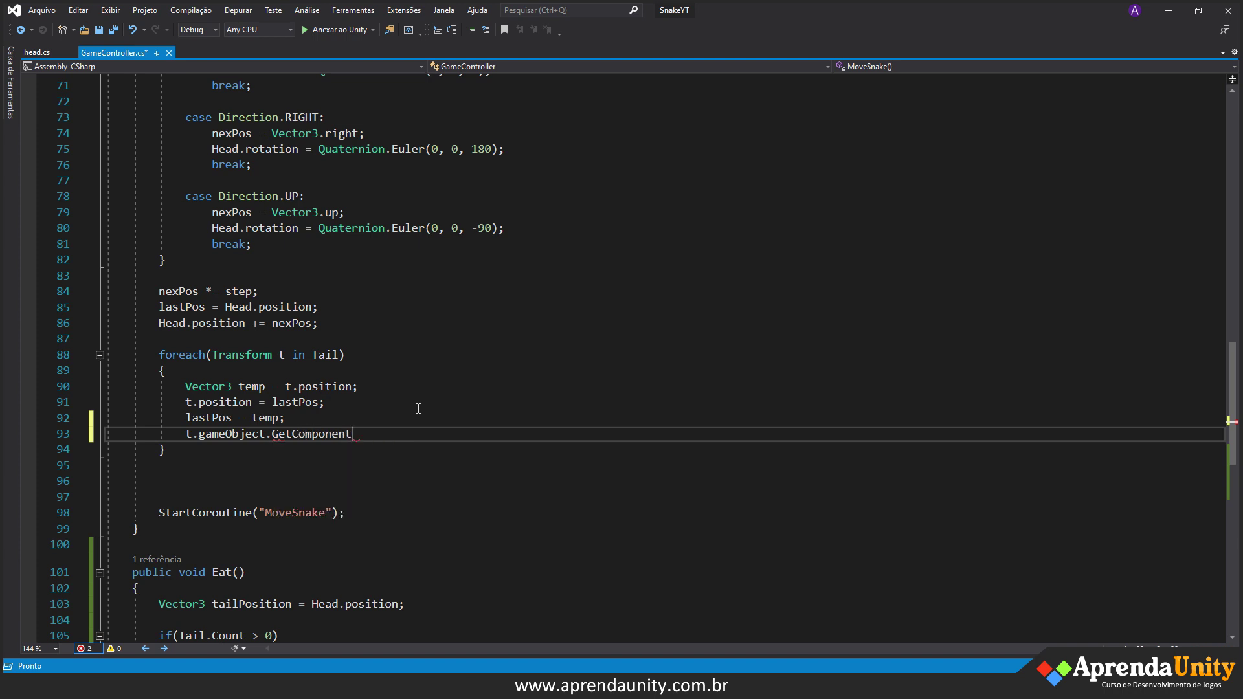
text(<>)
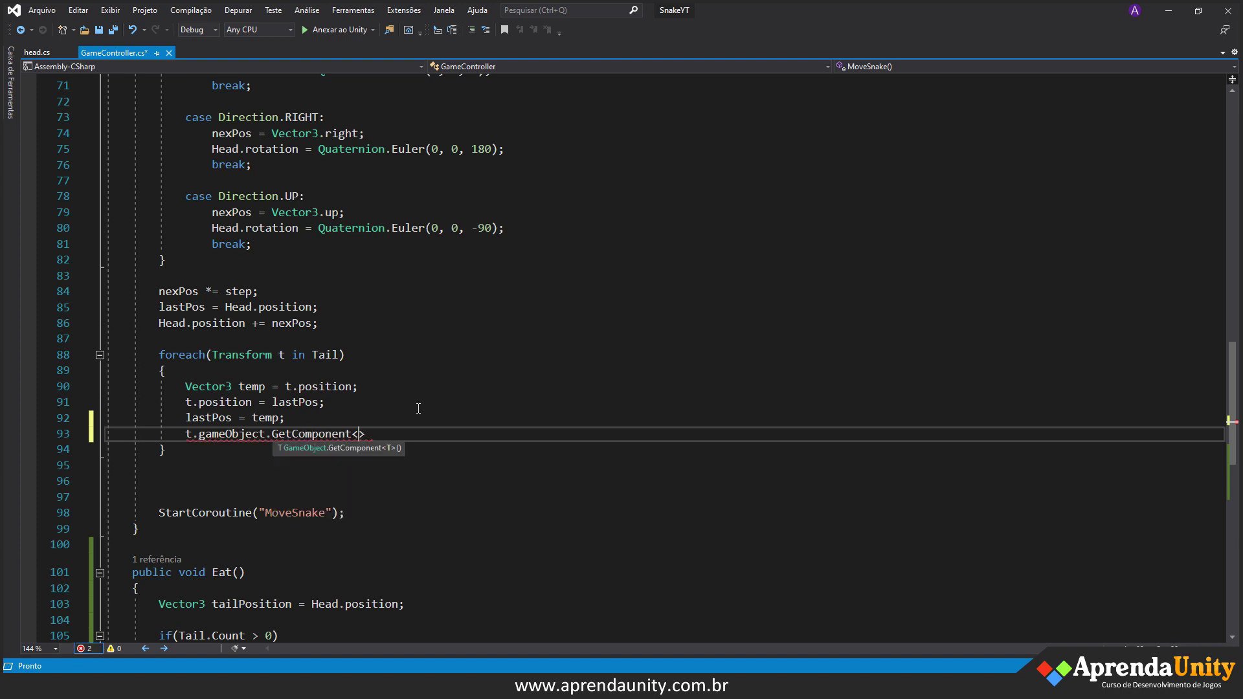
text(Box)
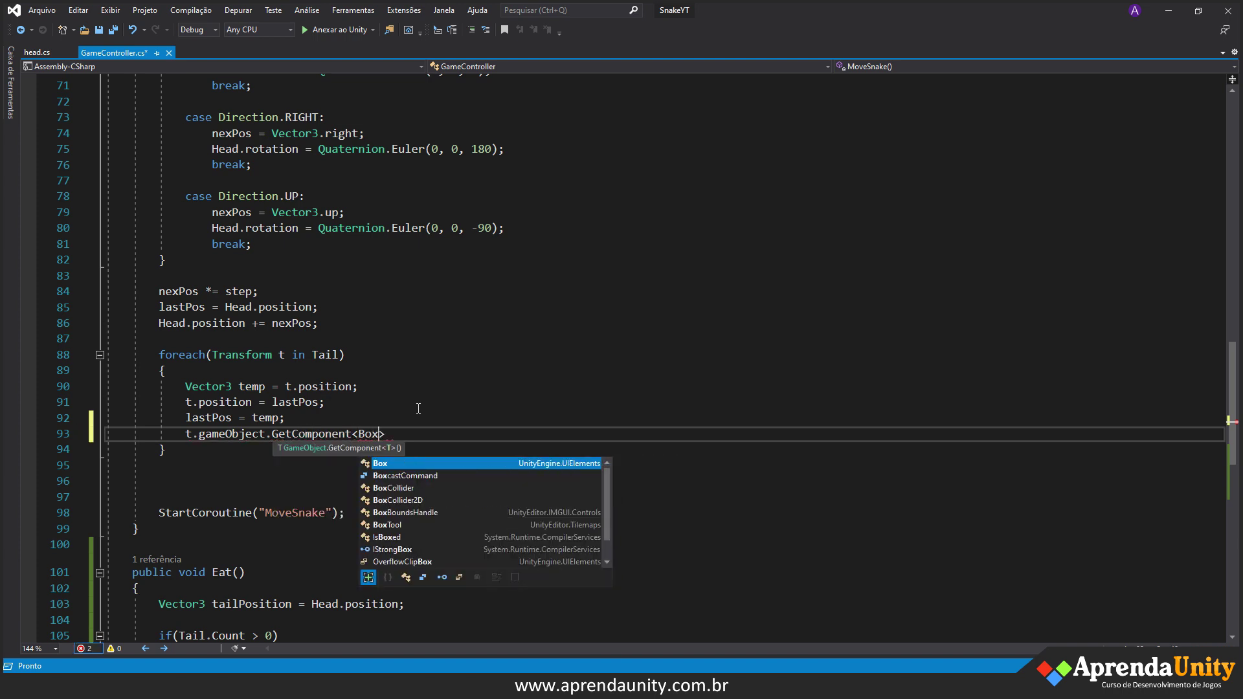
key(Down)
key(Down)
key(Down)
key(Tab)
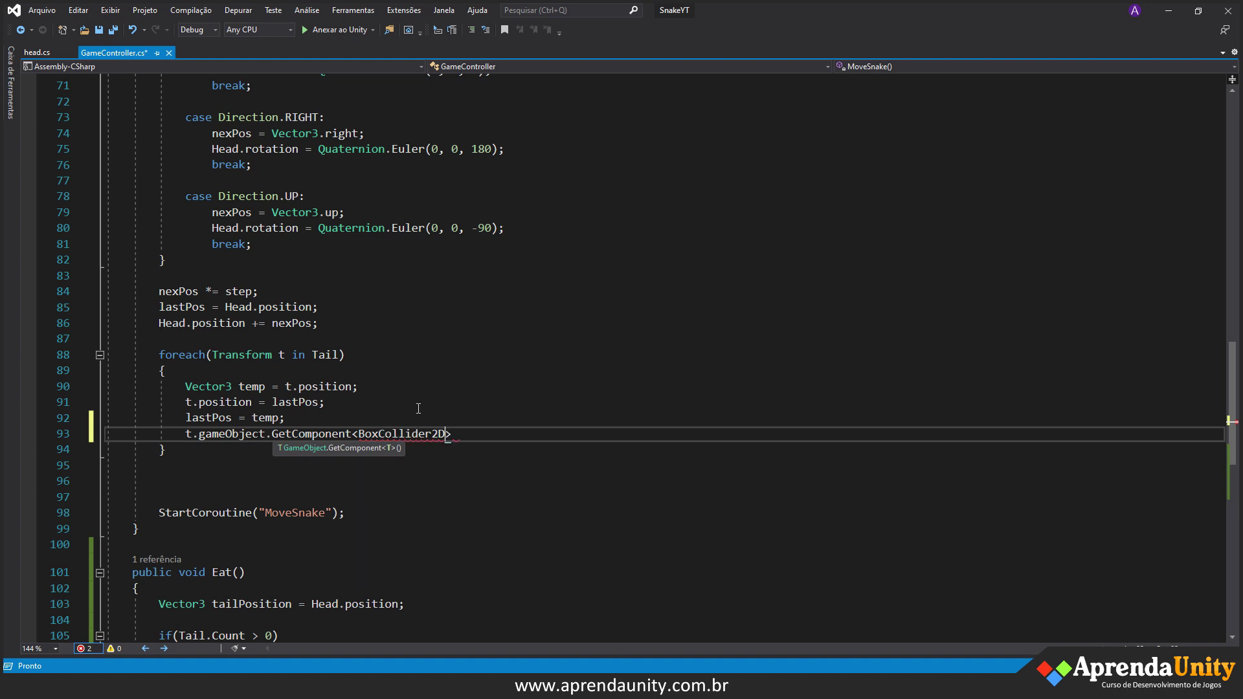
text(>();enabled =)
key(BackSpace)
key(BackSpace)
key(BackSpace)
key(BackSpace)
key(BackSpace)
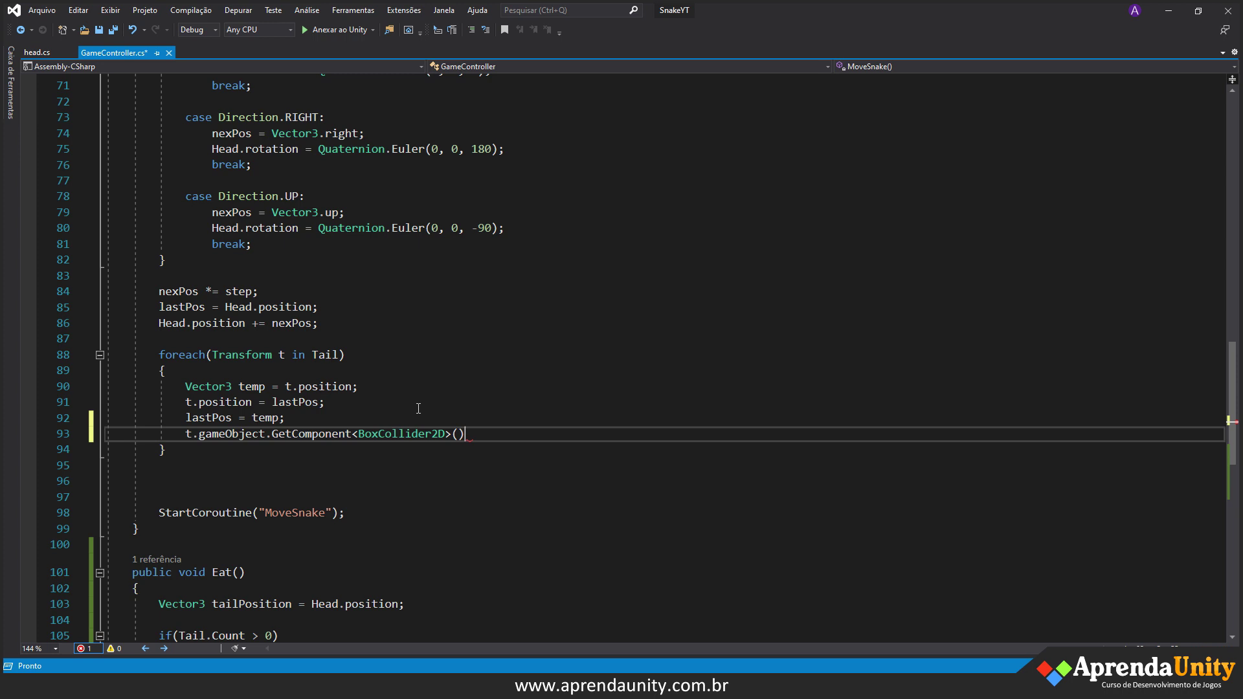
text(.enabled = true;)
key(ctrl+s)
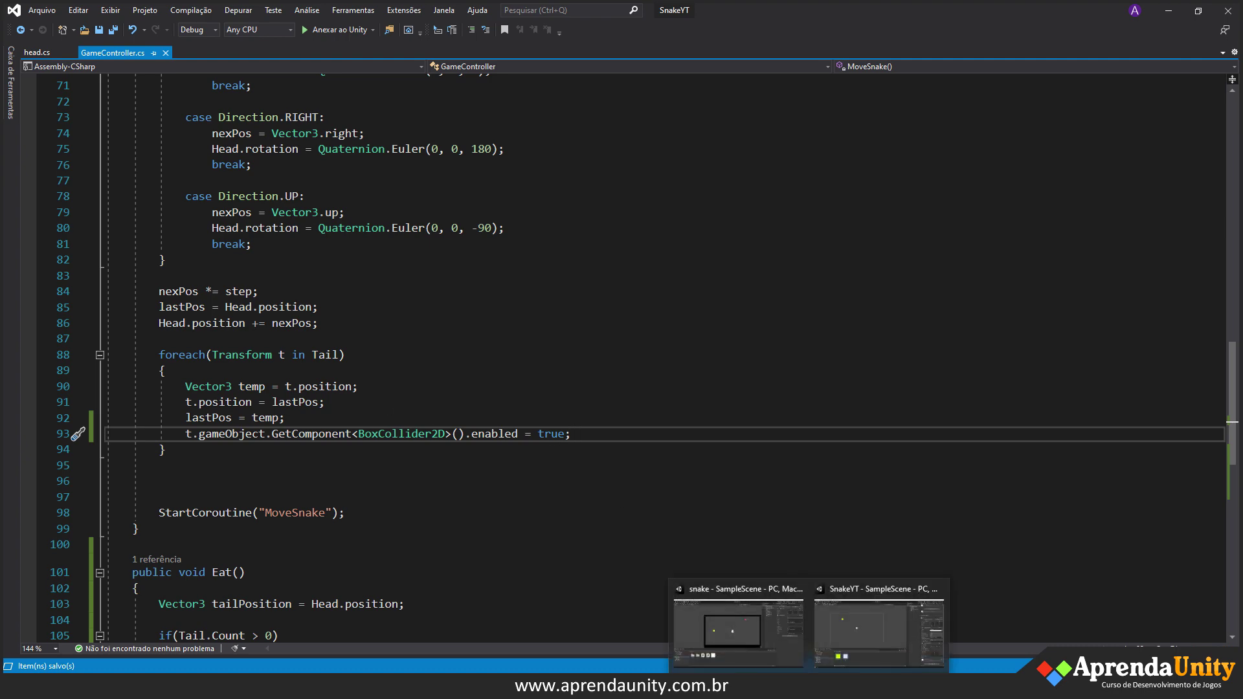
click(878, 625)
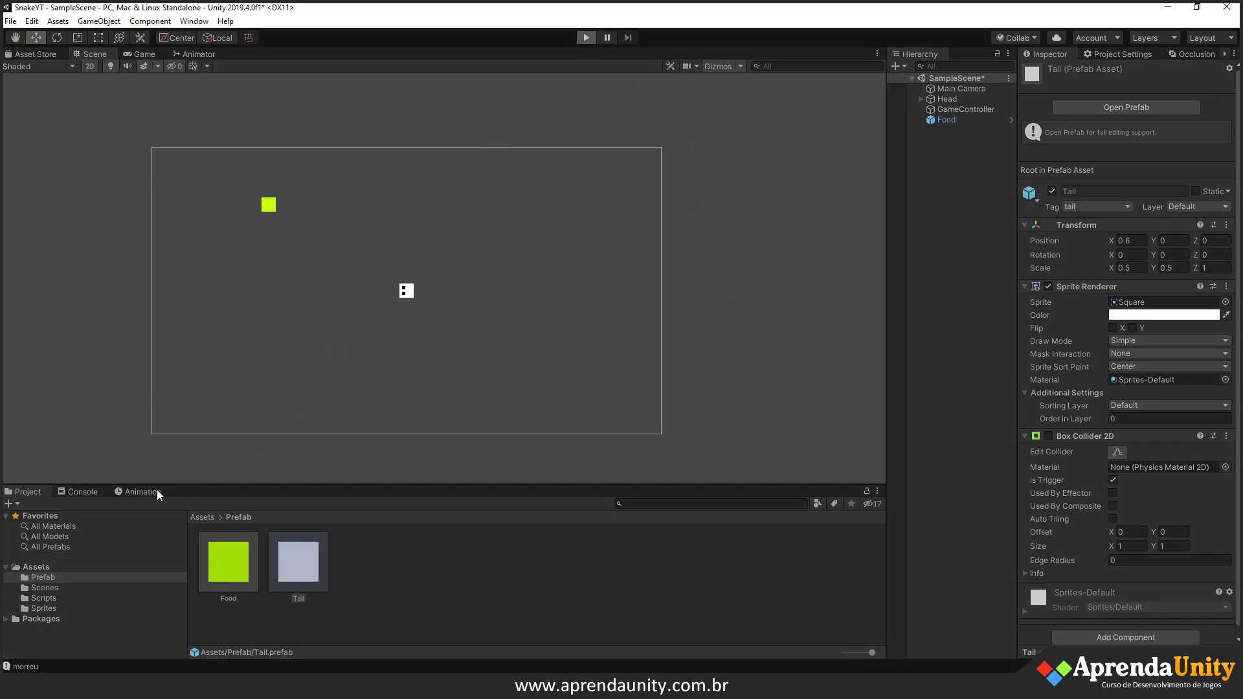
key(ctrl+p)
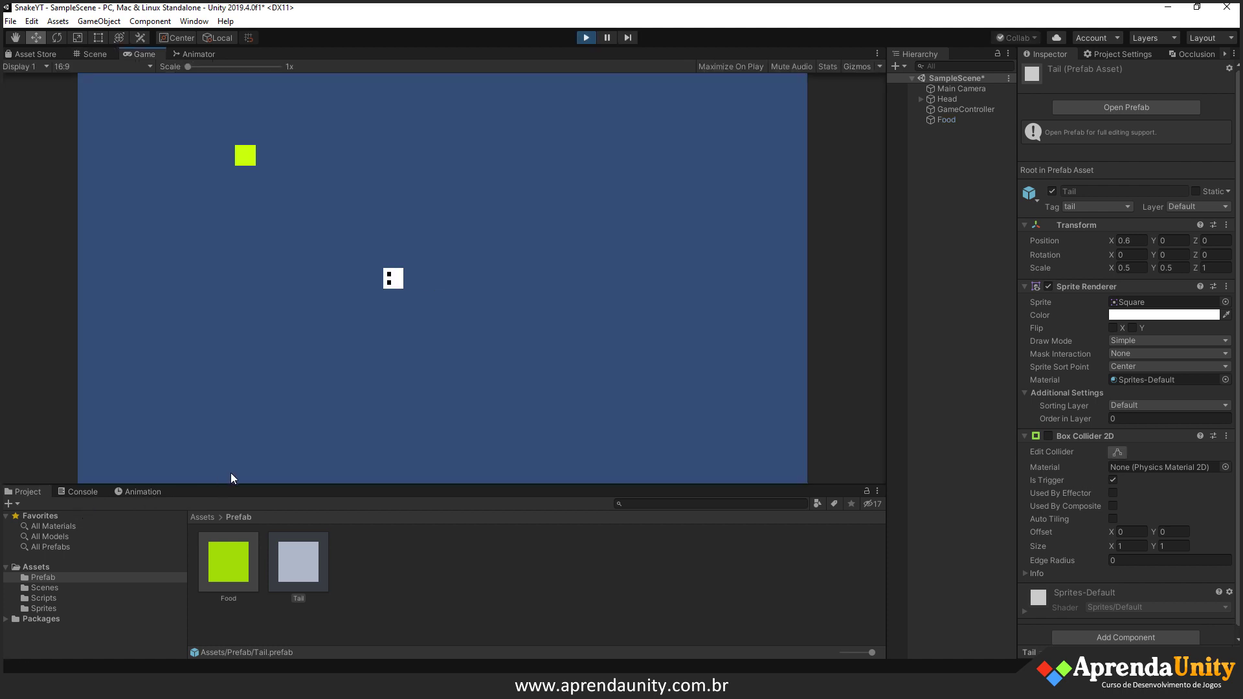
key(Up)
key(Right)
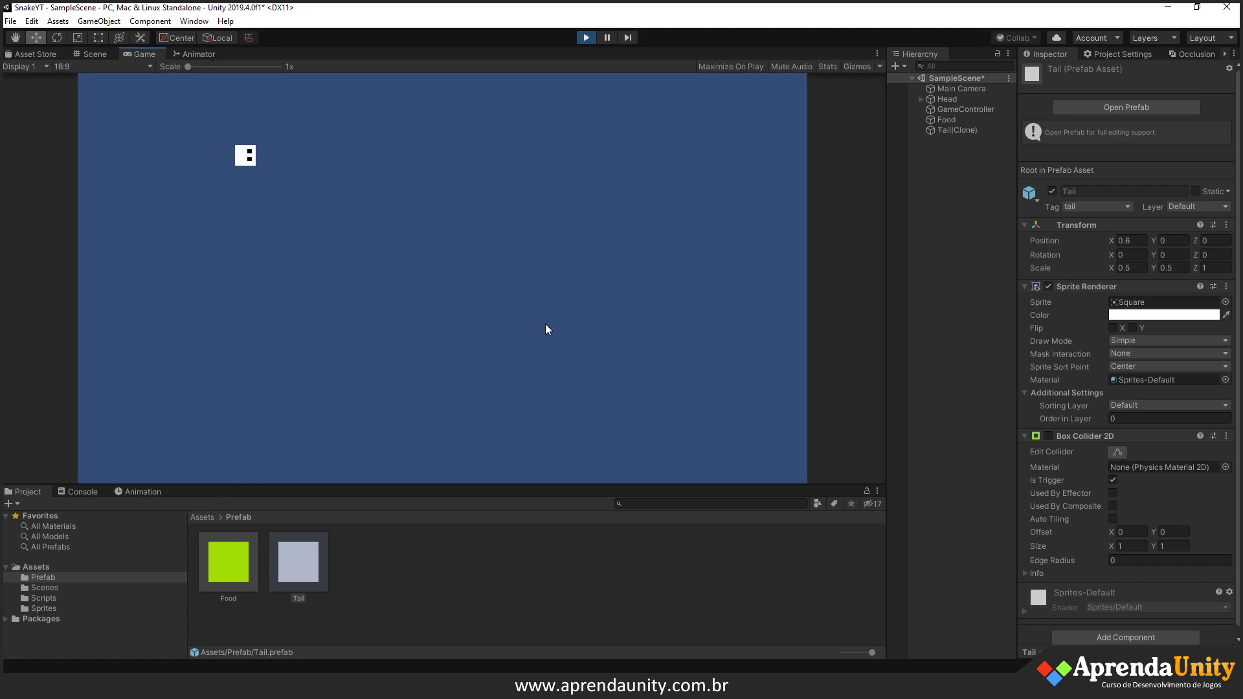
key(Down)
key(Left)
key(Up)
key(Left)
key(Down)
key(Right)
key(Up)
key(Left)
key(Down)
key(Right)
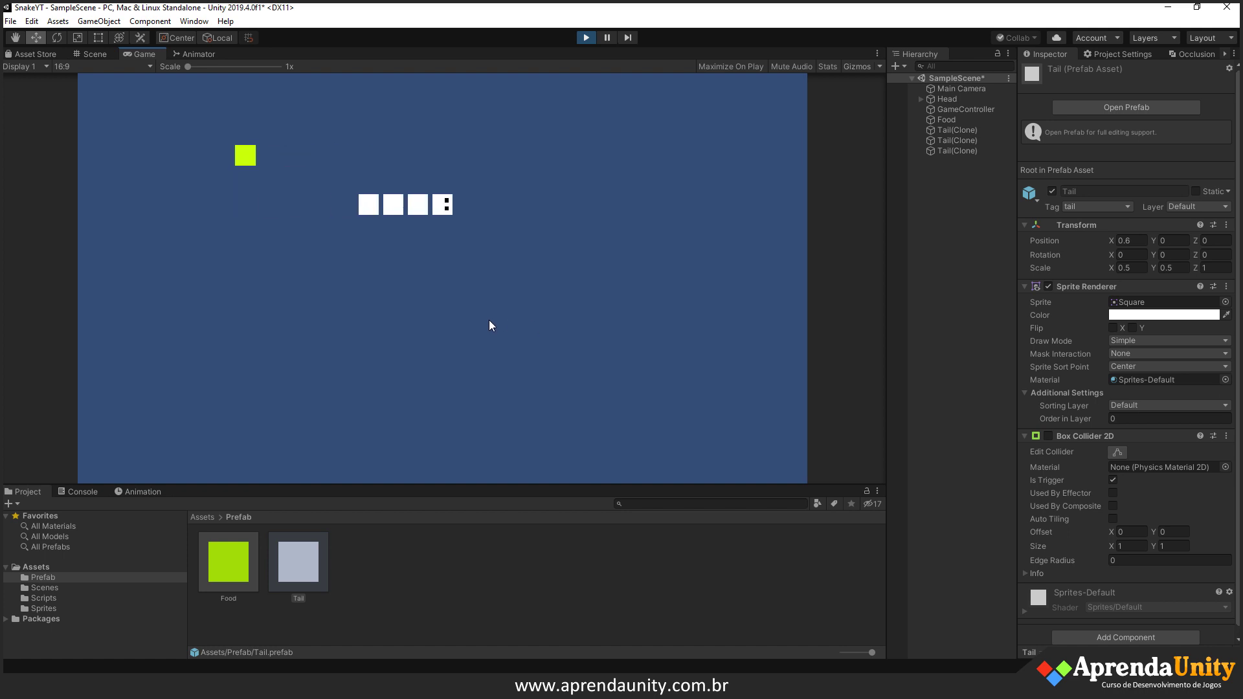
key(Left)
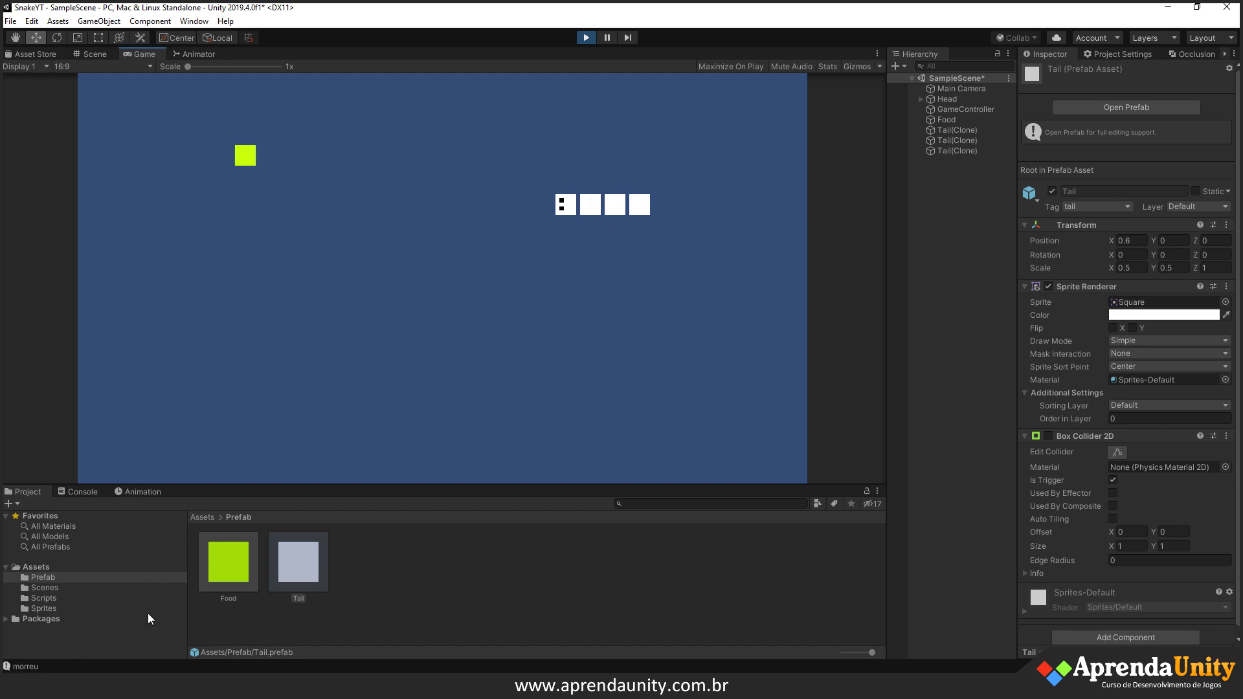
click(586, 37)
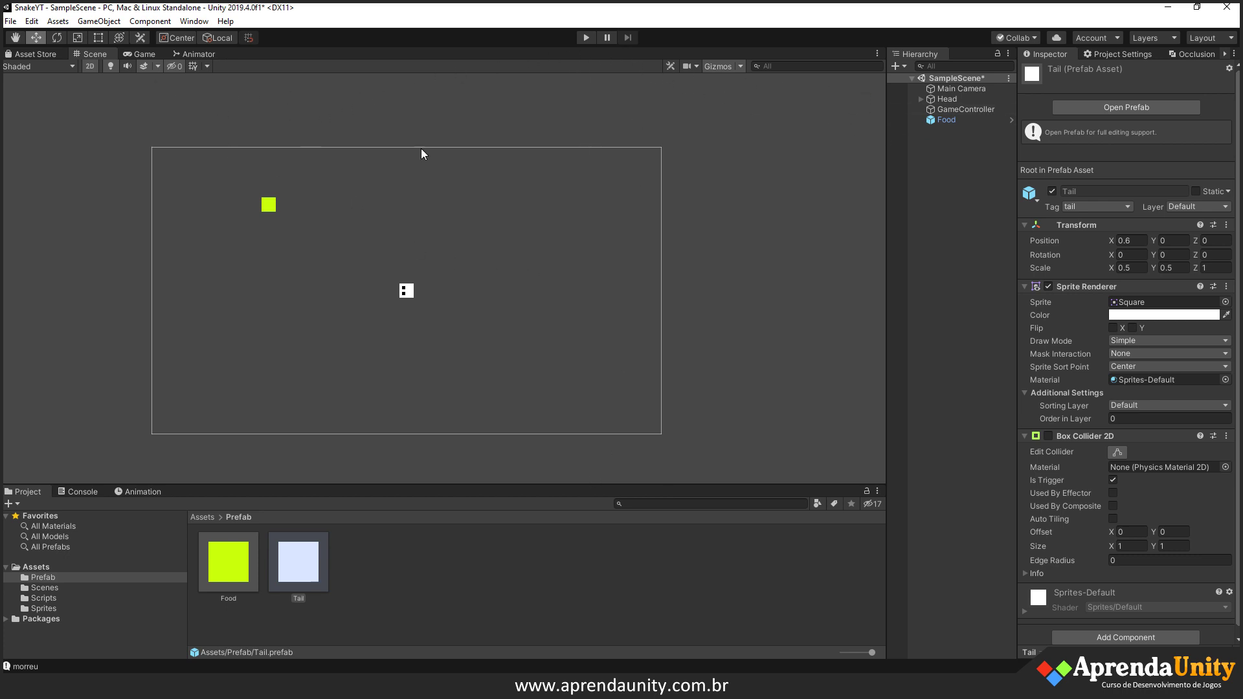
- Set the Food object's position to X 0, Y 0
click(945, 121)
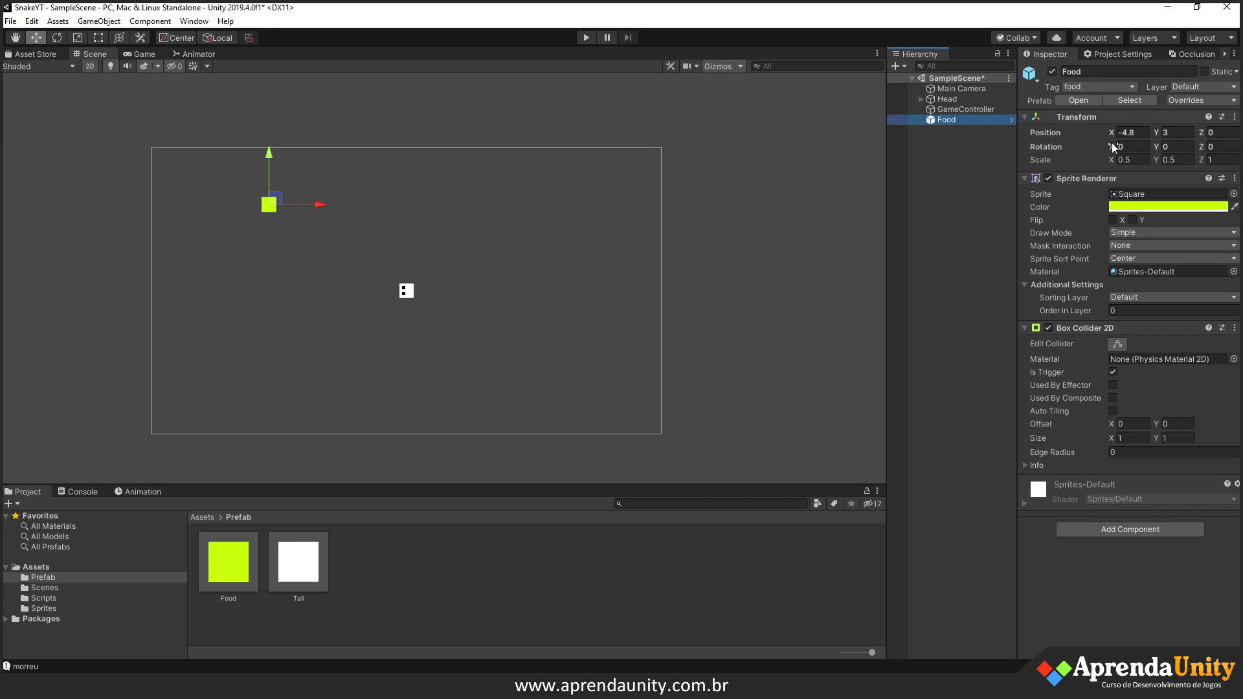
click(1142, 133)
text(0)
key(Tab)
text(0)
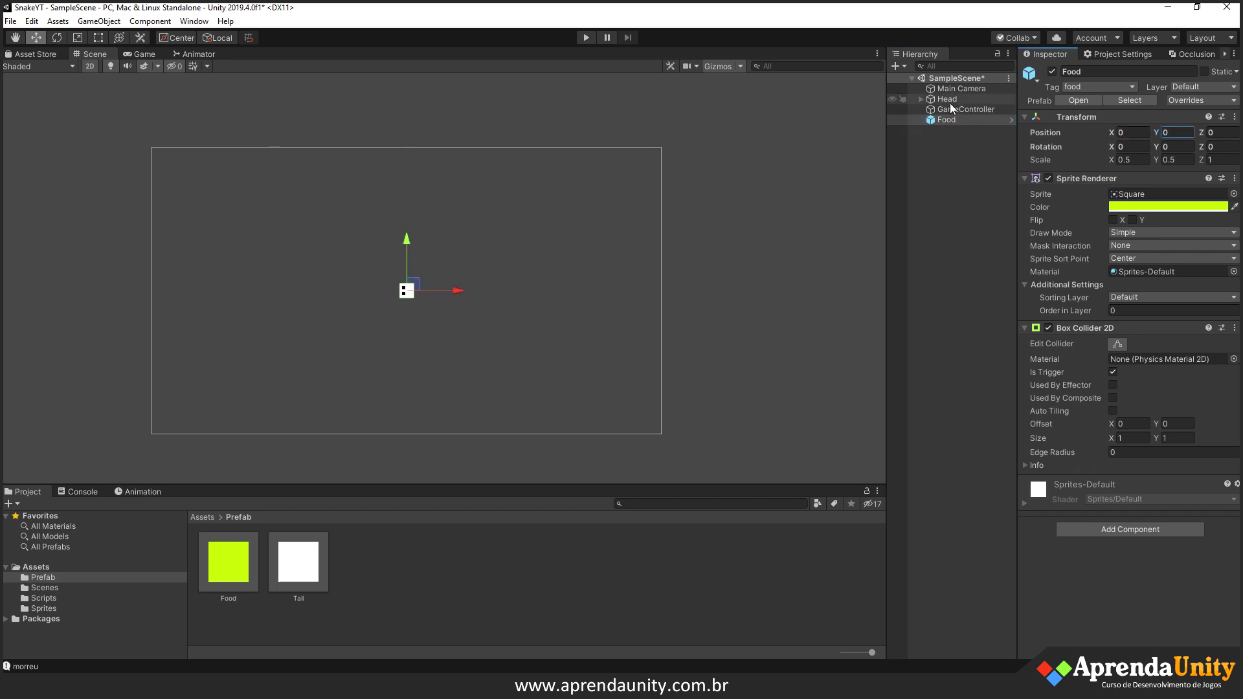
- Hide the Head object in the scene and reselect Food
click(963, 100)
click(891, 99)
click(932, 121)
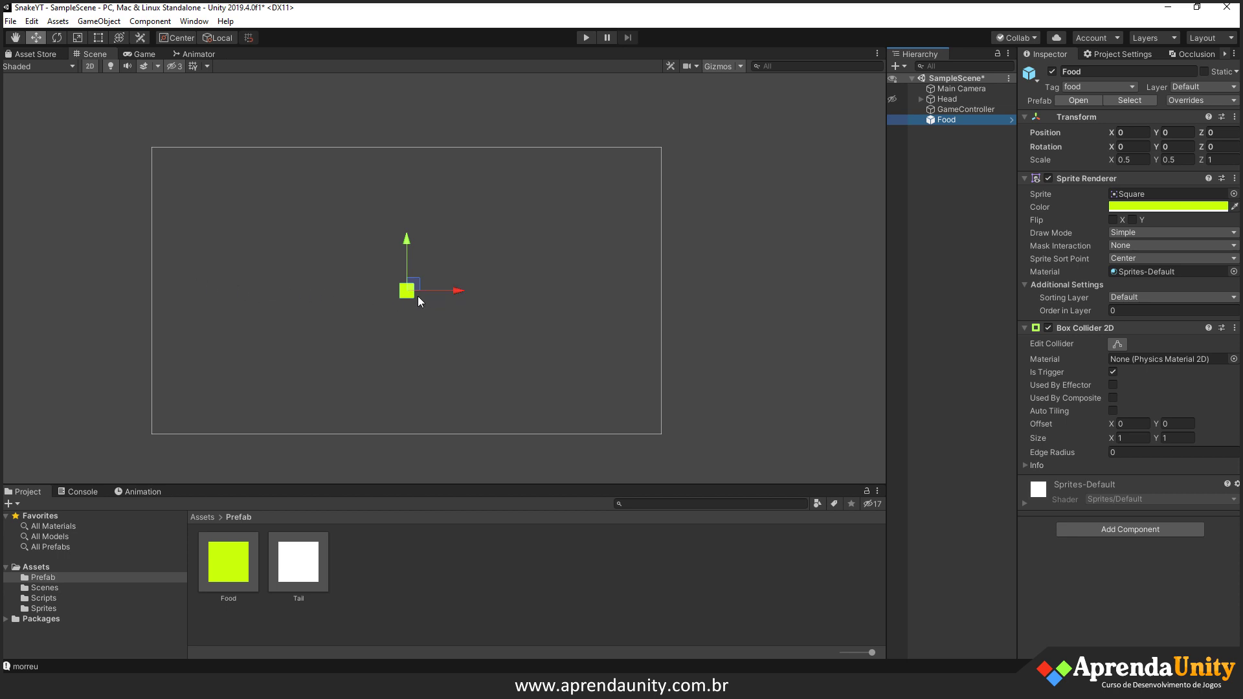
- Drag Food left and right to test the horizontal edges, then reset X to 0
drag(451, 299, 224, 296)
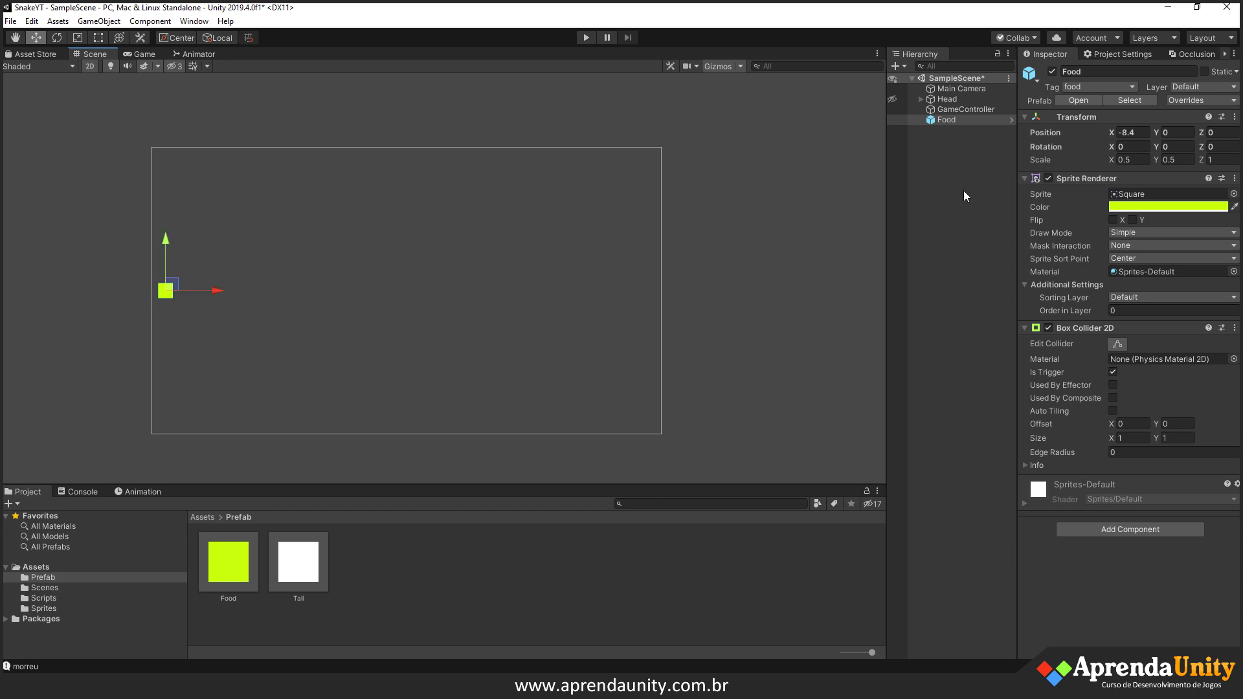
drag(220, 292, 554, 296)
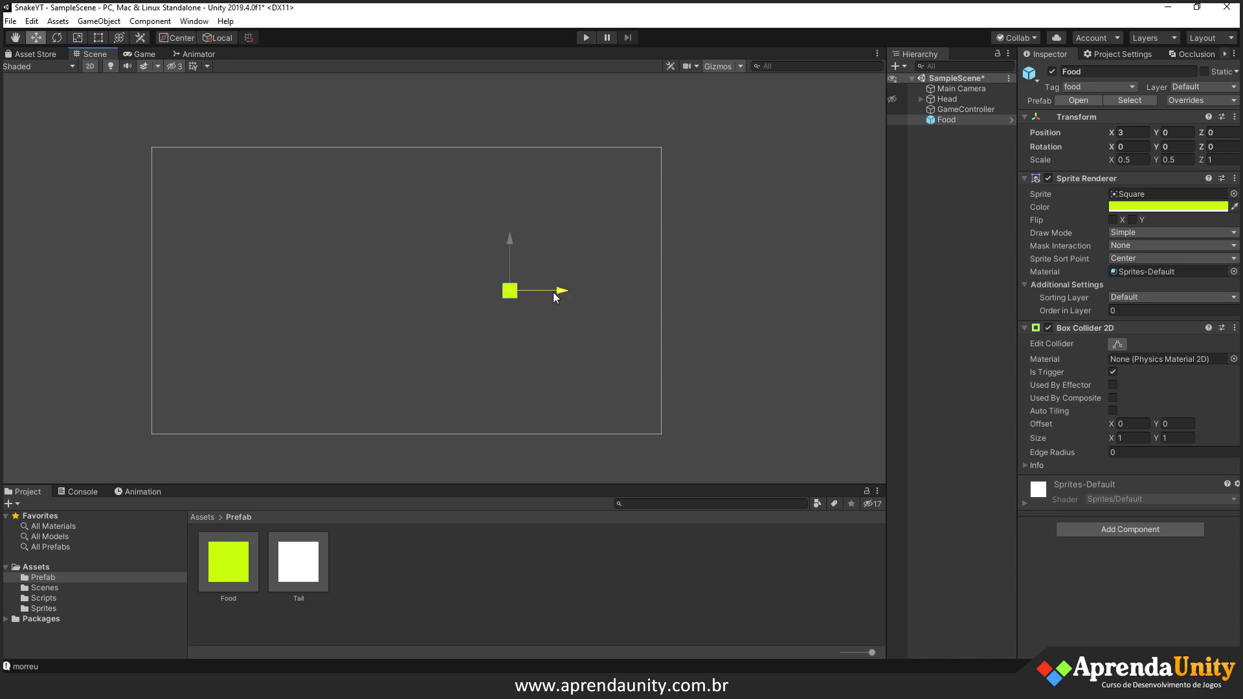
drag(554, 296, 660, 286)
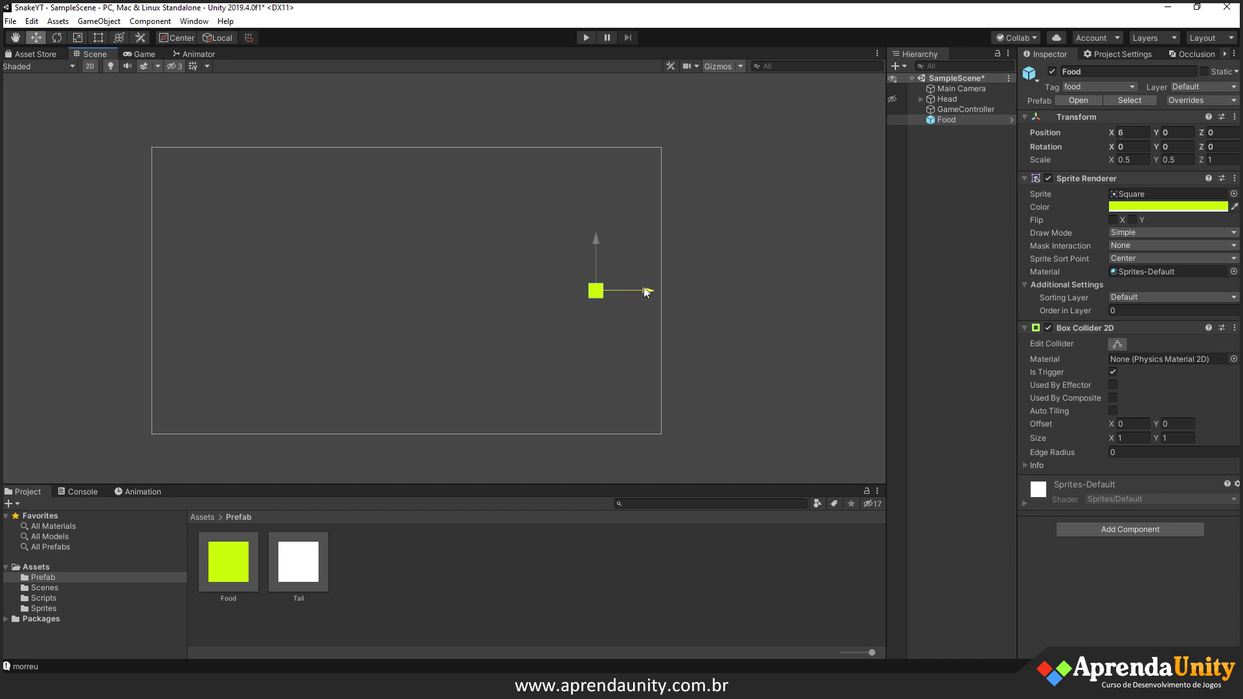
drag(663, 290, 696, 288)
click(1134, 133)
text(0)
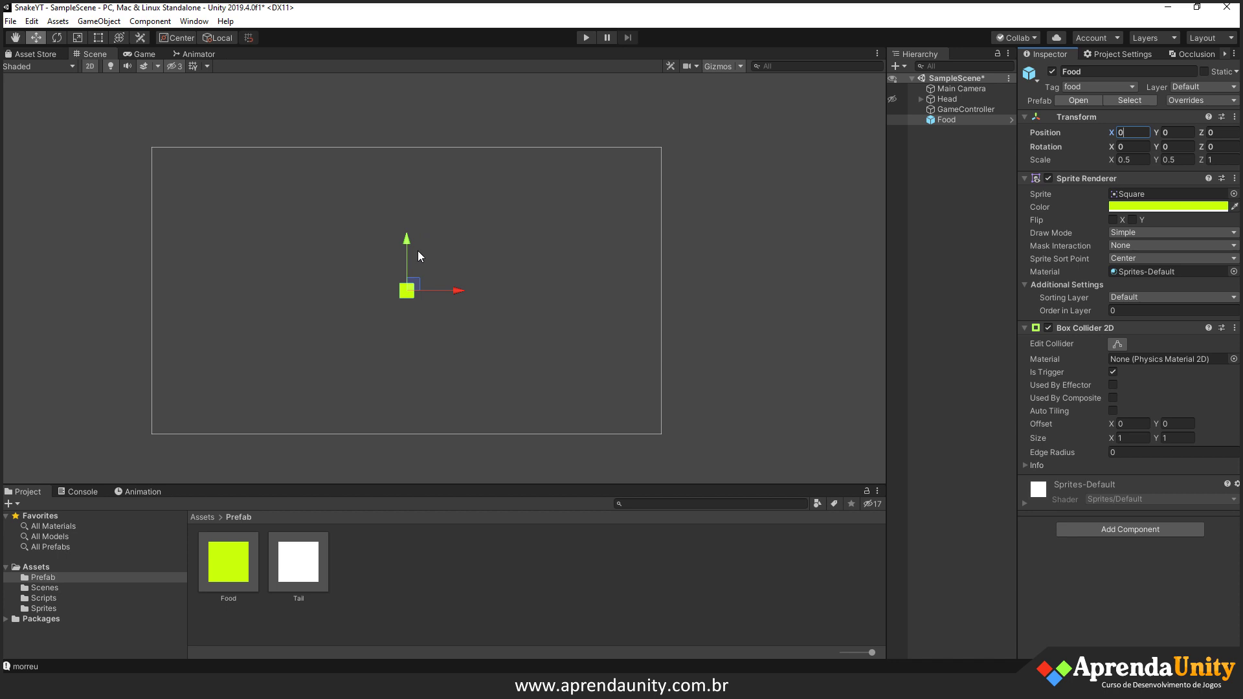
- Drag Food down and up to test the vertical edges, then reset Y to 0
drag(405, 240, 396, 367)
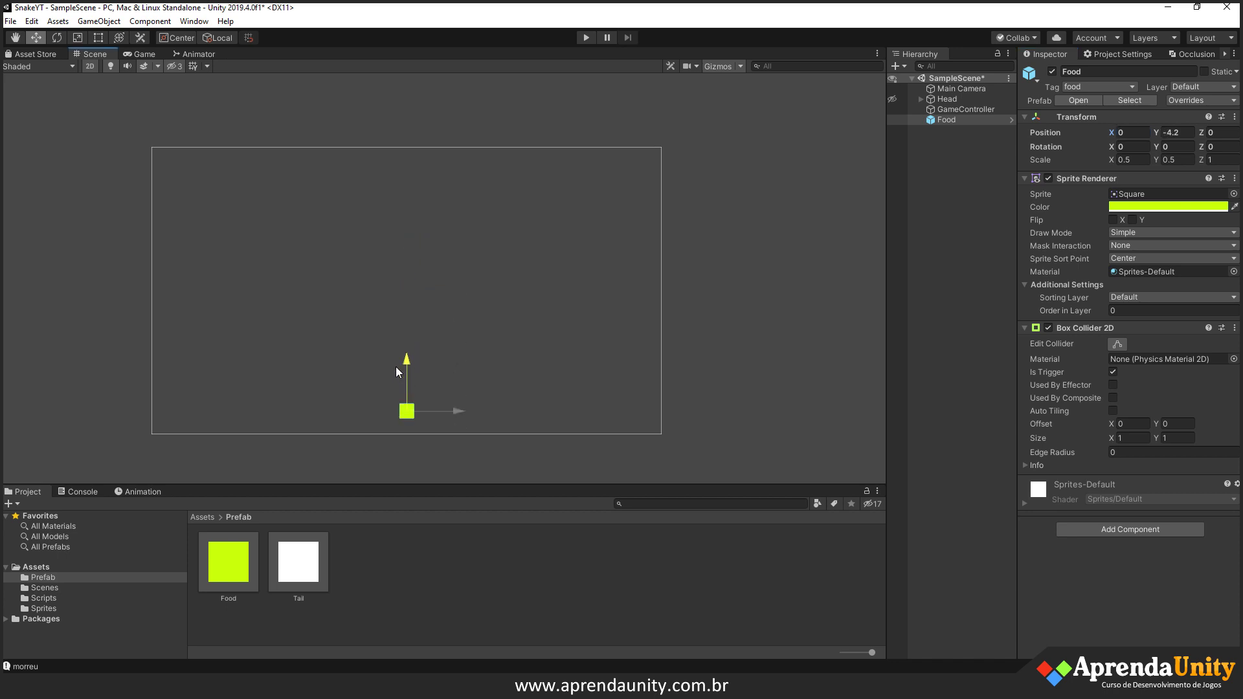
drag(410, 360, 408, 446)
drag(407, 367, 410, 142)
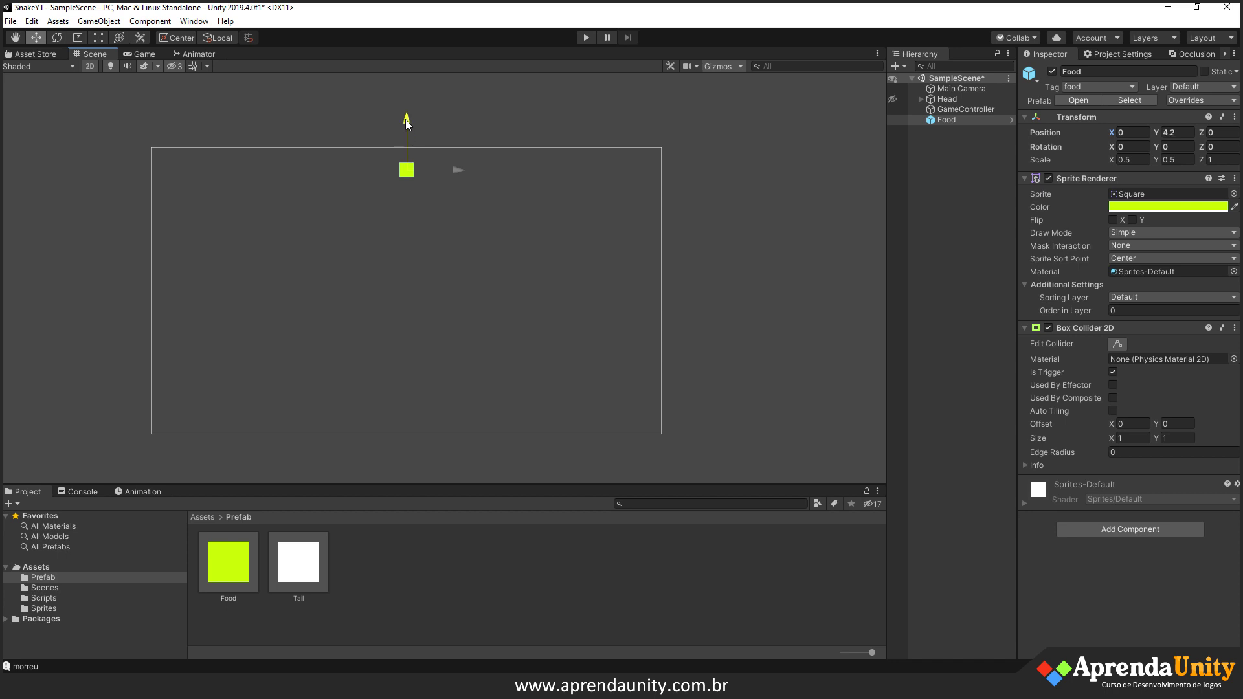
drag(410, 144, 405, 119)
click(1172, 132)
text(0)
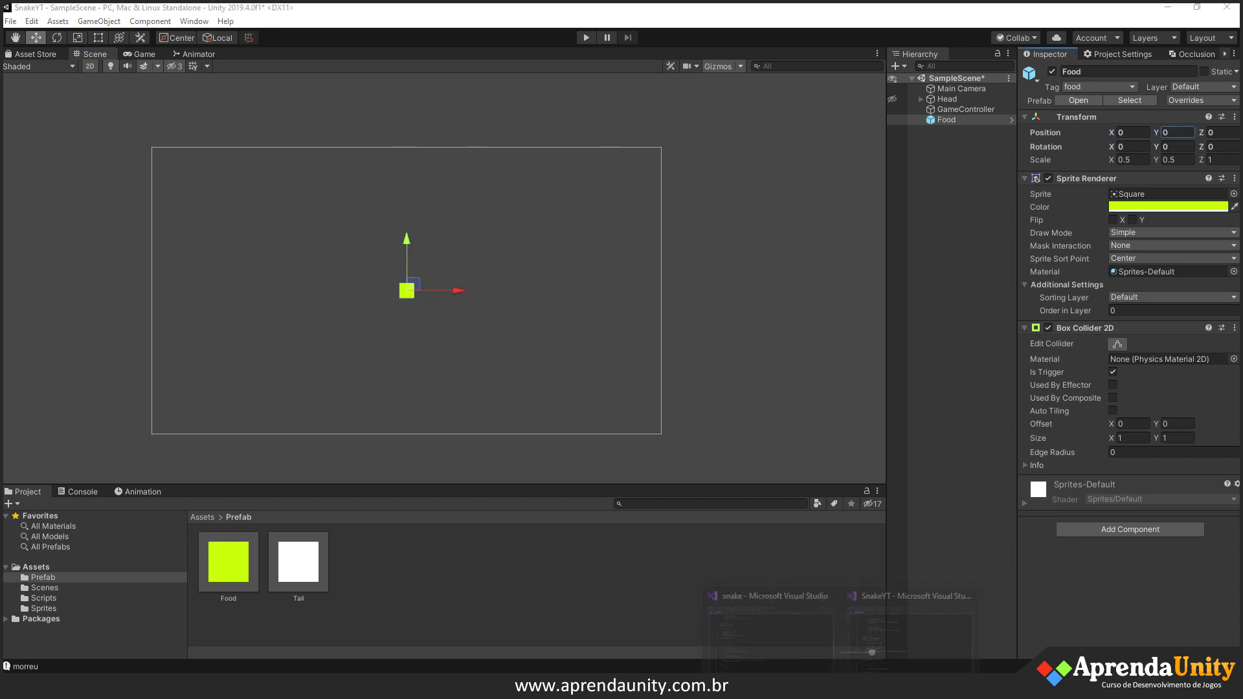
mouse_move(835, 686)
click(875, 649)
- Add 'public int col = 29;' and 'public int rows = 15;' below TailPrefab and save
scroll(348, 369, up, 6)
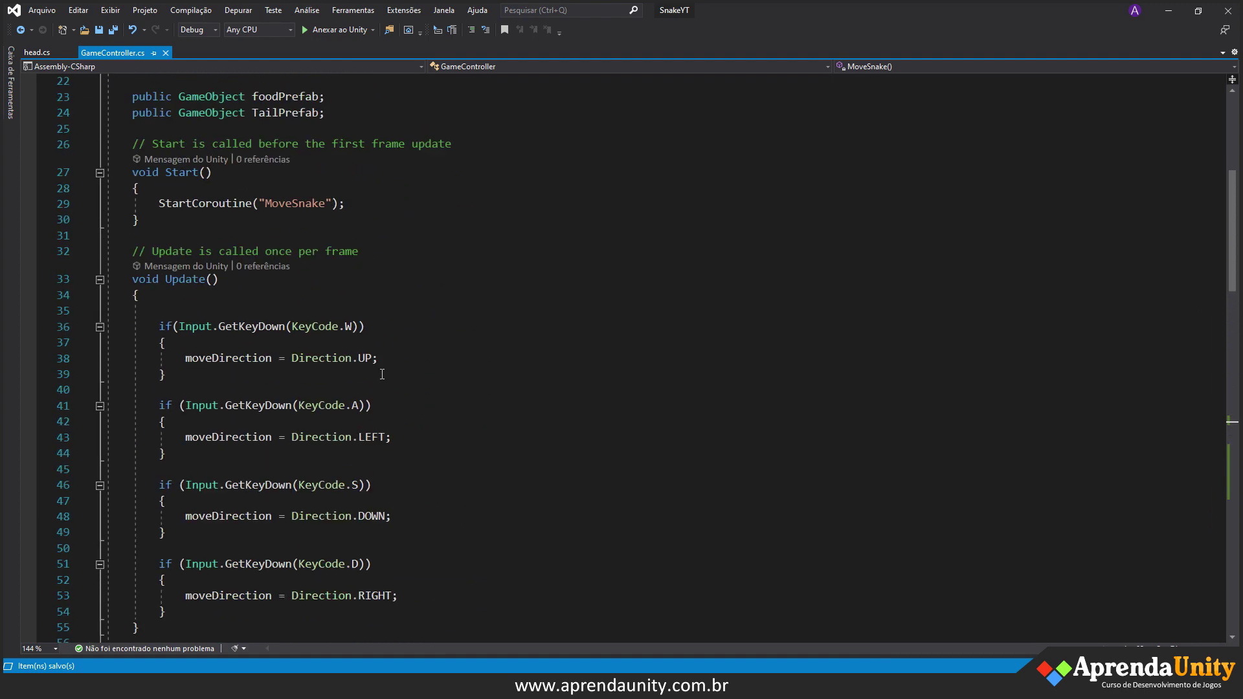
scroll(375, 365, up, 8)
click(344, 440)
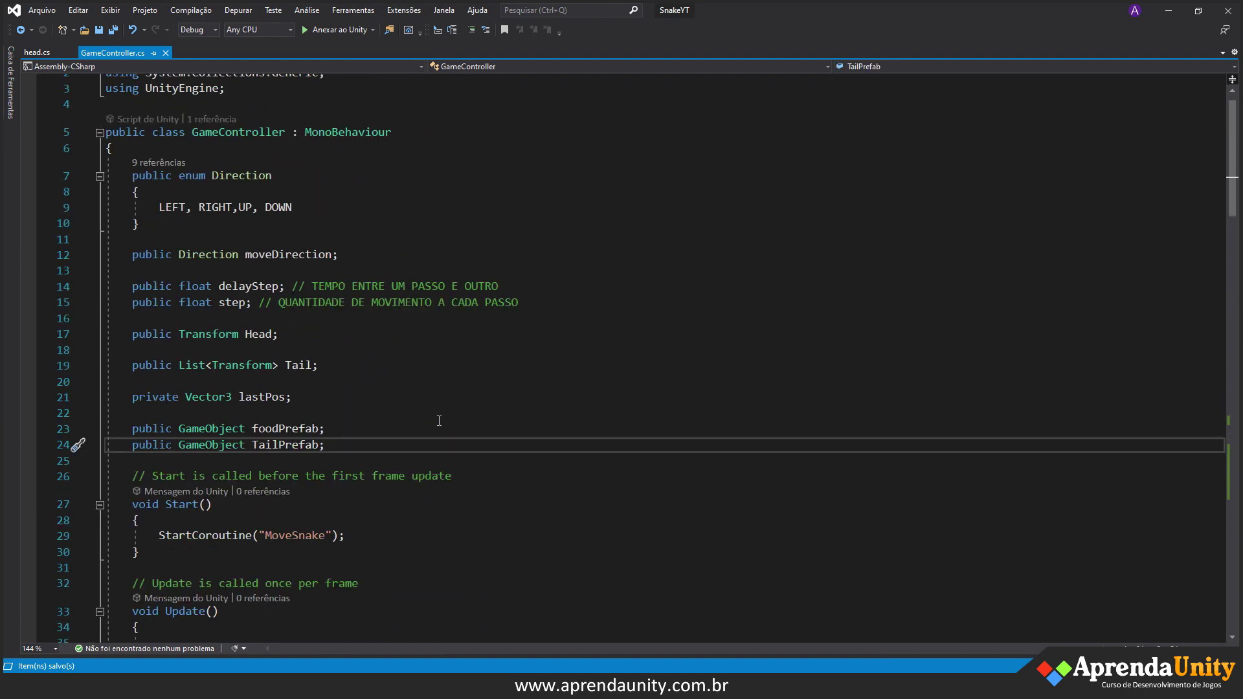
key(Return)
key(Return)
text(public cols)
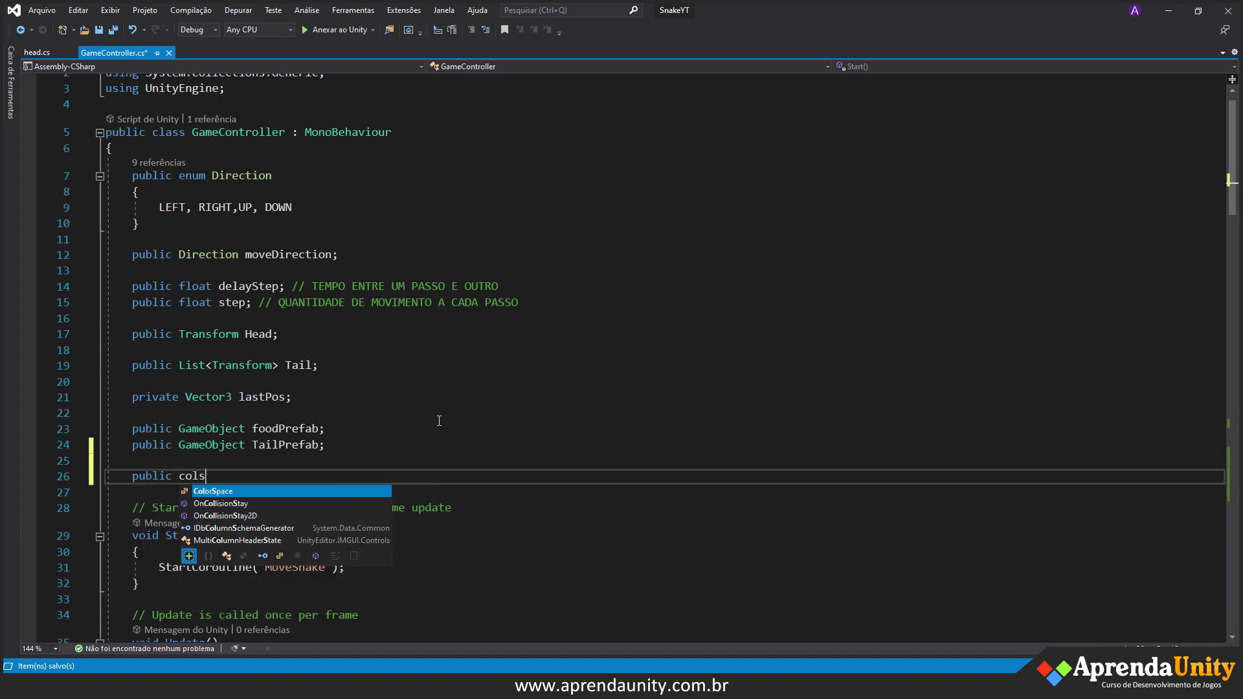
key(BackSpace)
key(BackSpace)
key(BackSpace)
text(int col = 29;)
key(Return)
text(public int rows = 15;)
key(ctrl+s)
key(alt+Tab)
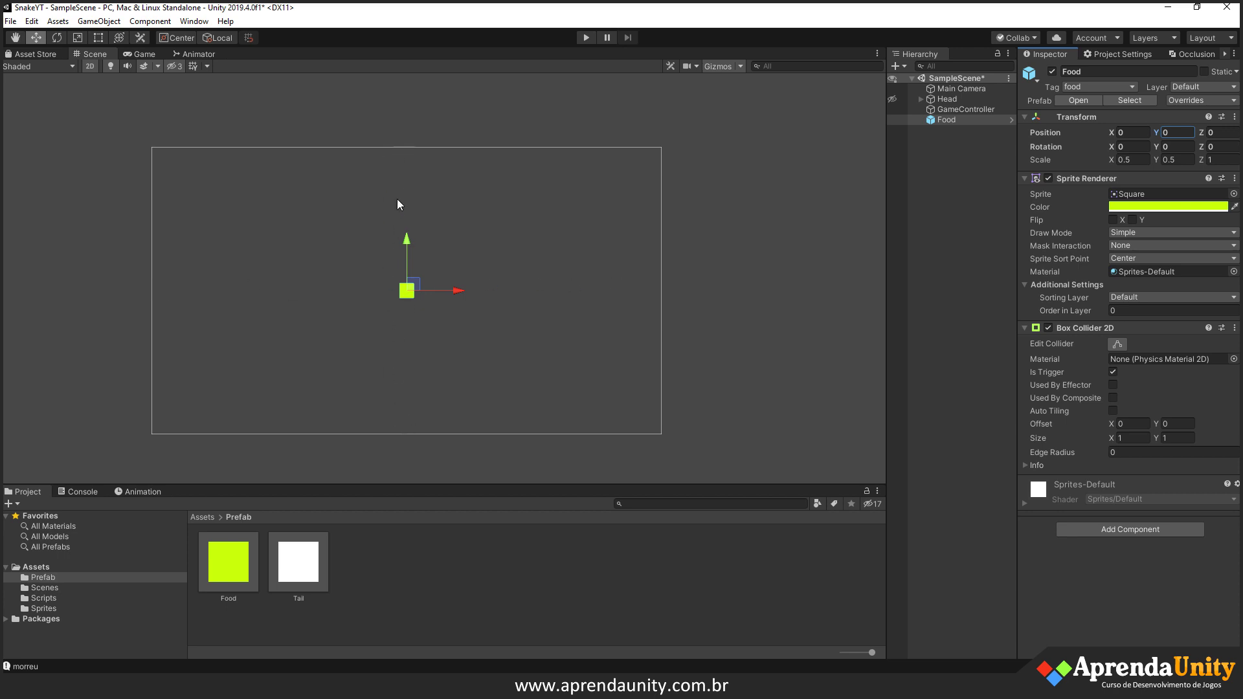
- Check GameController shows Col 29 and Rows 15, test-drag objects, and undo the moves
click(965, 109)
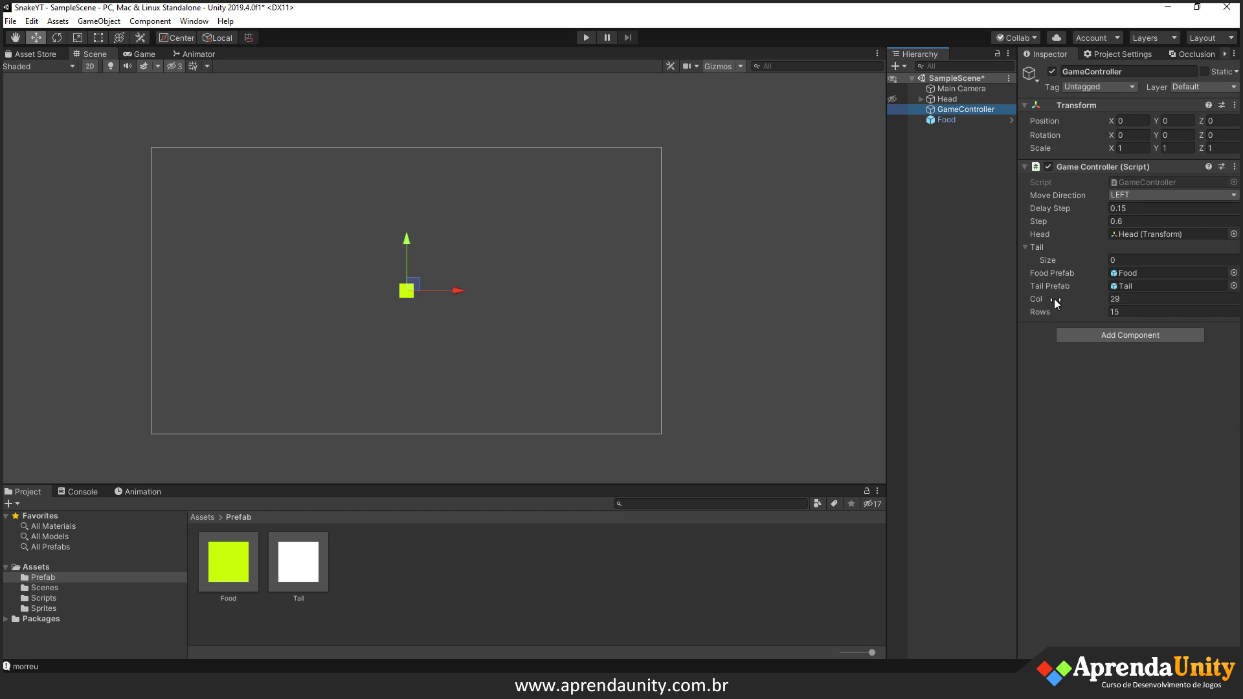
drag(467, 294, 280, 293)
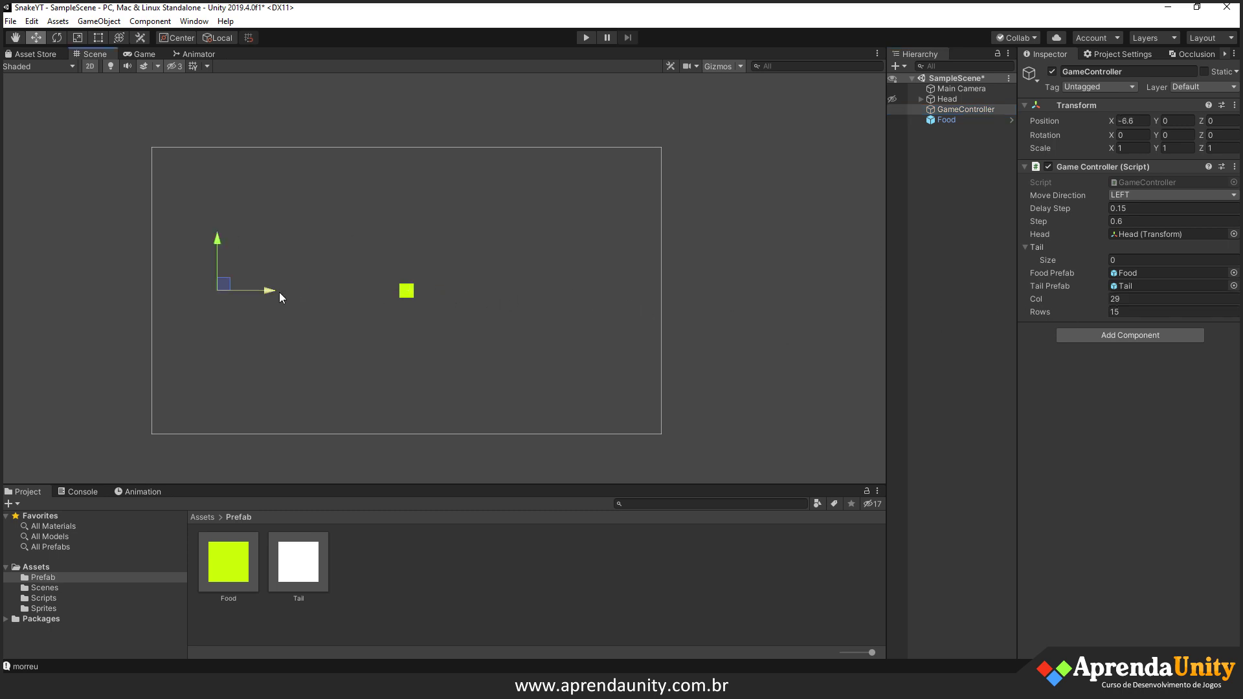
click(946, 119)
drag(429, 288, 290, 290)
drag(269, 241, 281, 187)
key(ctrl+z)
key(ctrl+z)
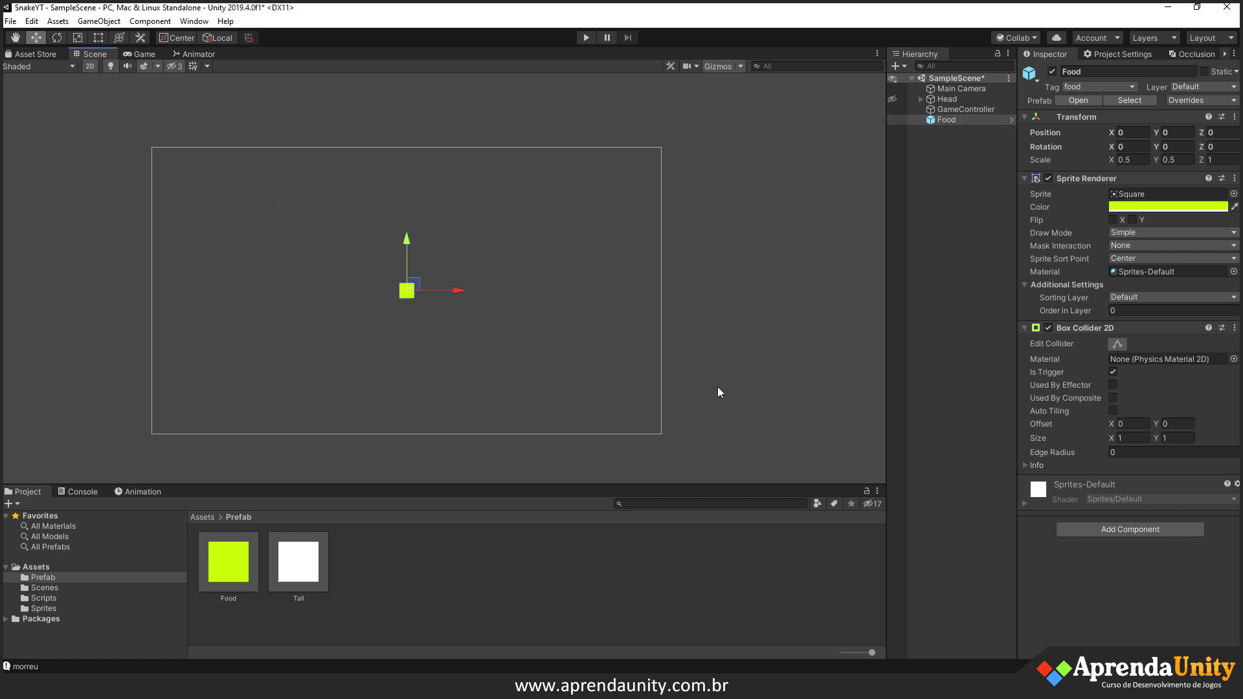
click(163, 369)
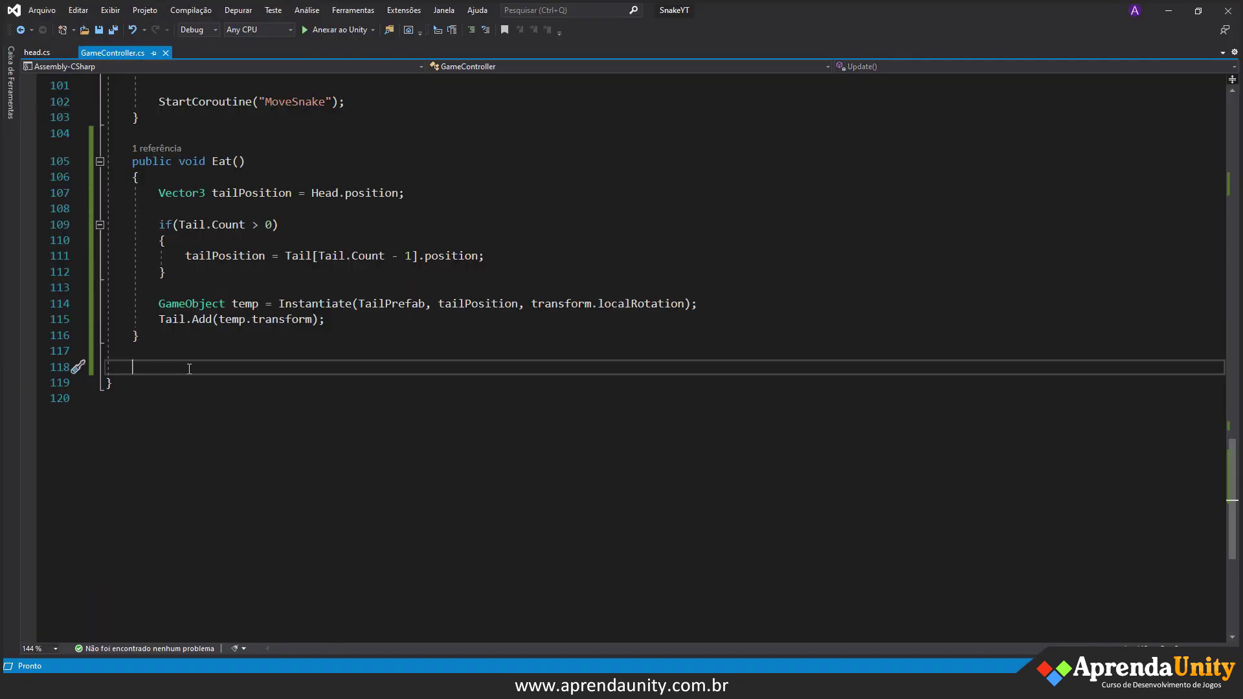
- Add an empty void SetFood() method below Eat() and save
text(void Set)
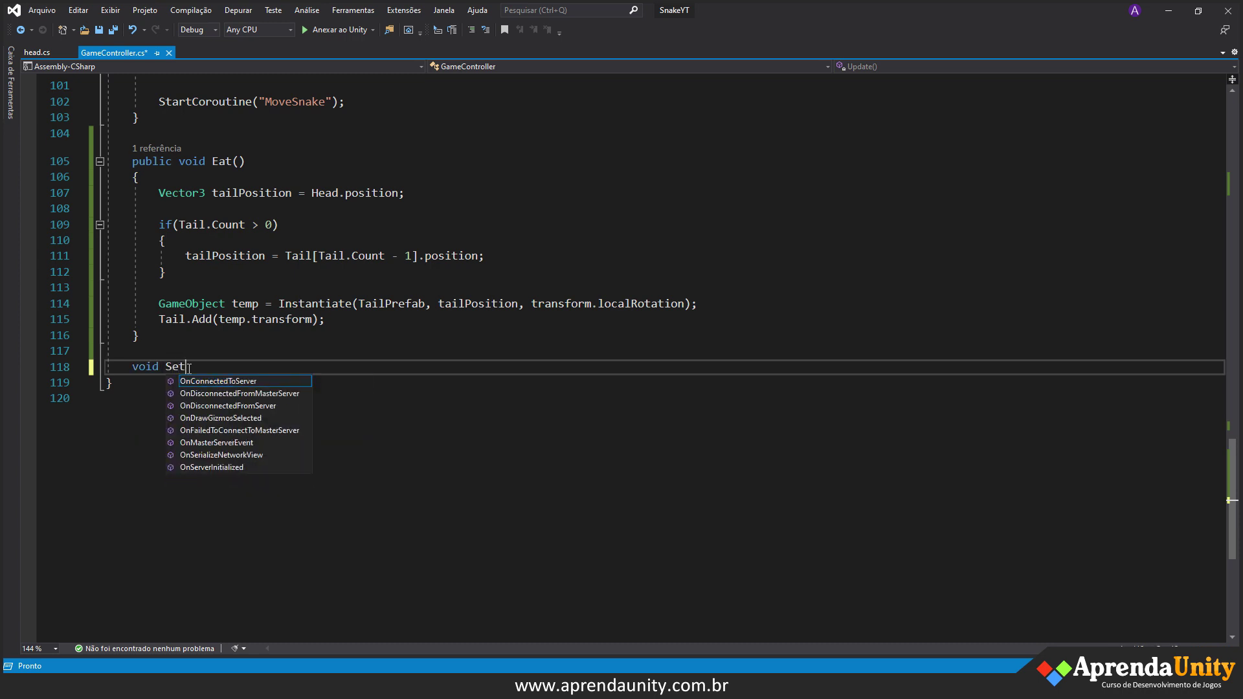
text(Food())
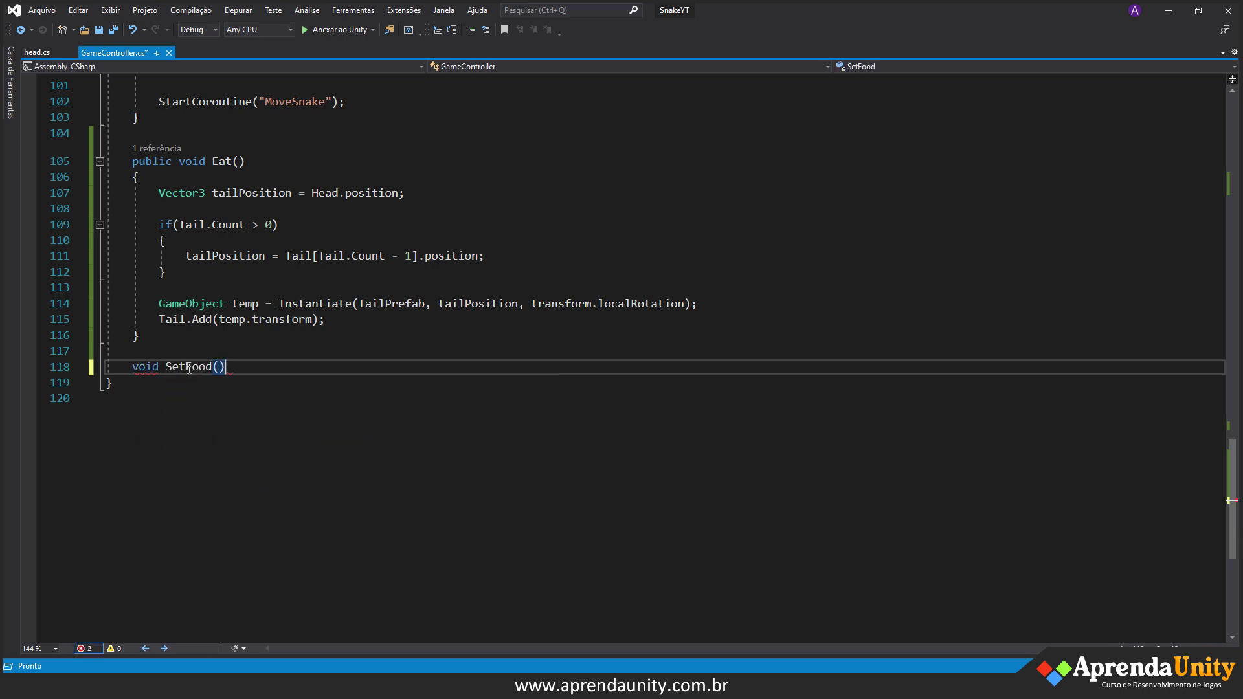
key(Return)
text({)
key(Return)
key(ctrl+s)
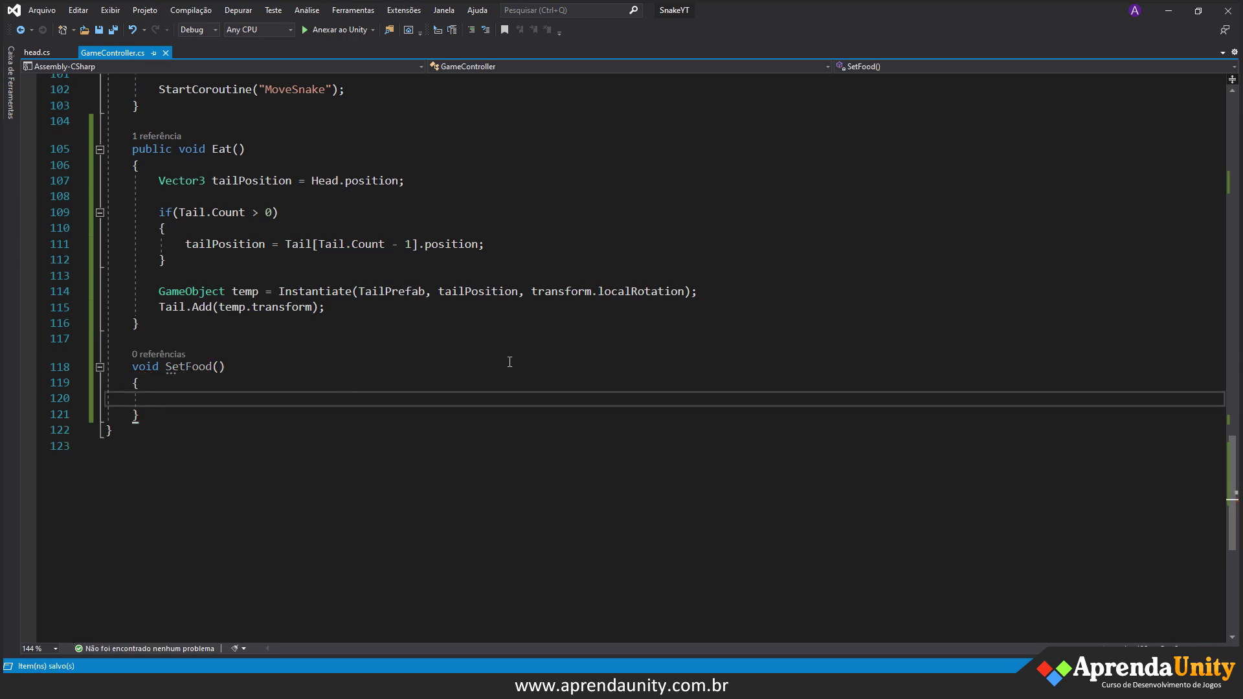
- Start SetFood's first line as int x = Random.Range(
text(int x)
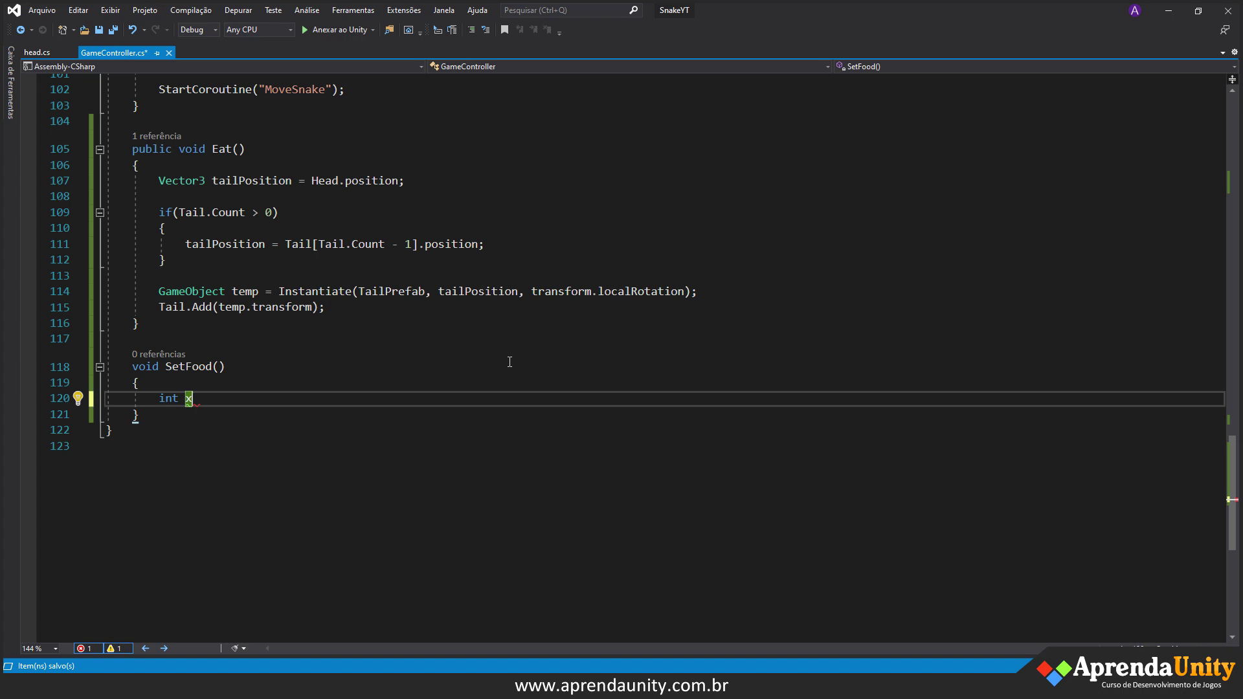
text( = )
text(Random.)
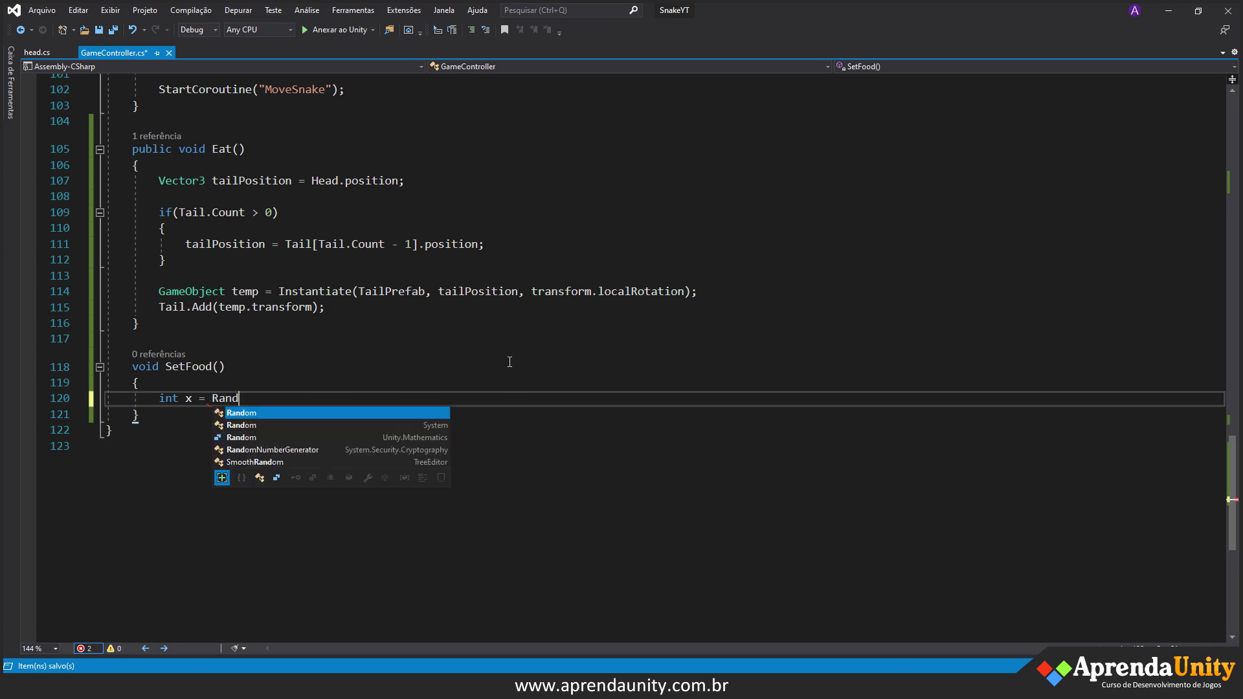
key(Tab)
text(()
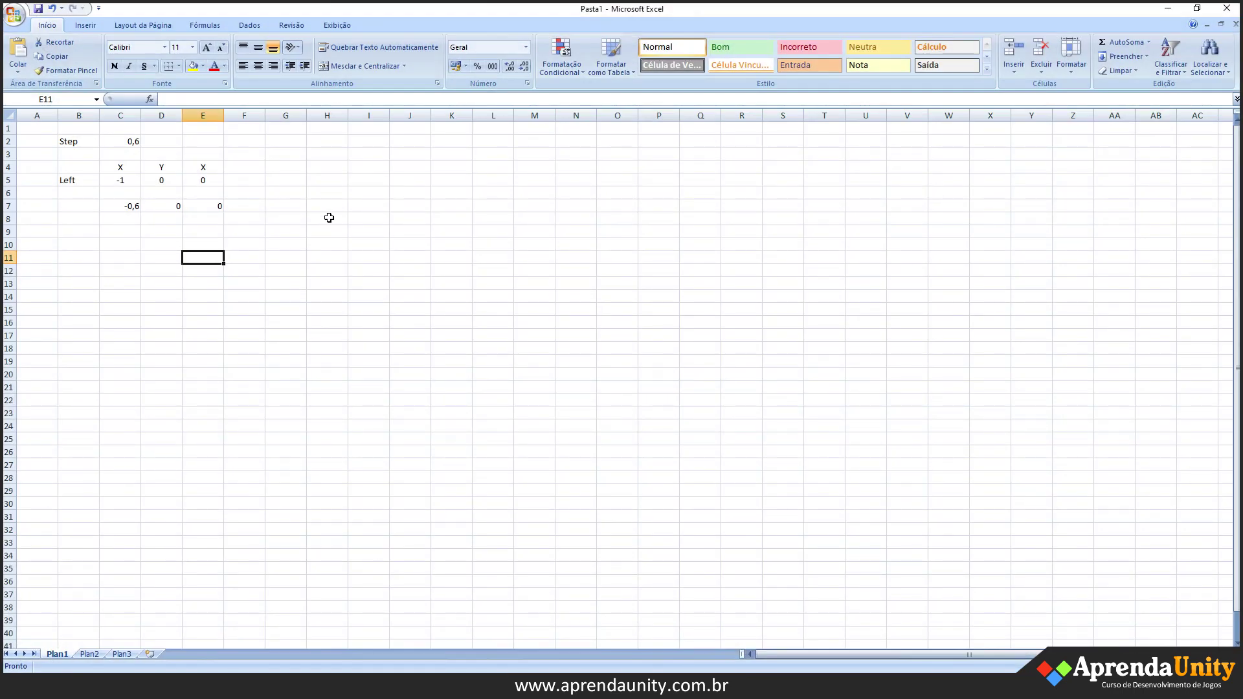
- Enter 29 in J8 and the formula =J8-1 in J9
click(396, 215)
text(29)
key(Return)
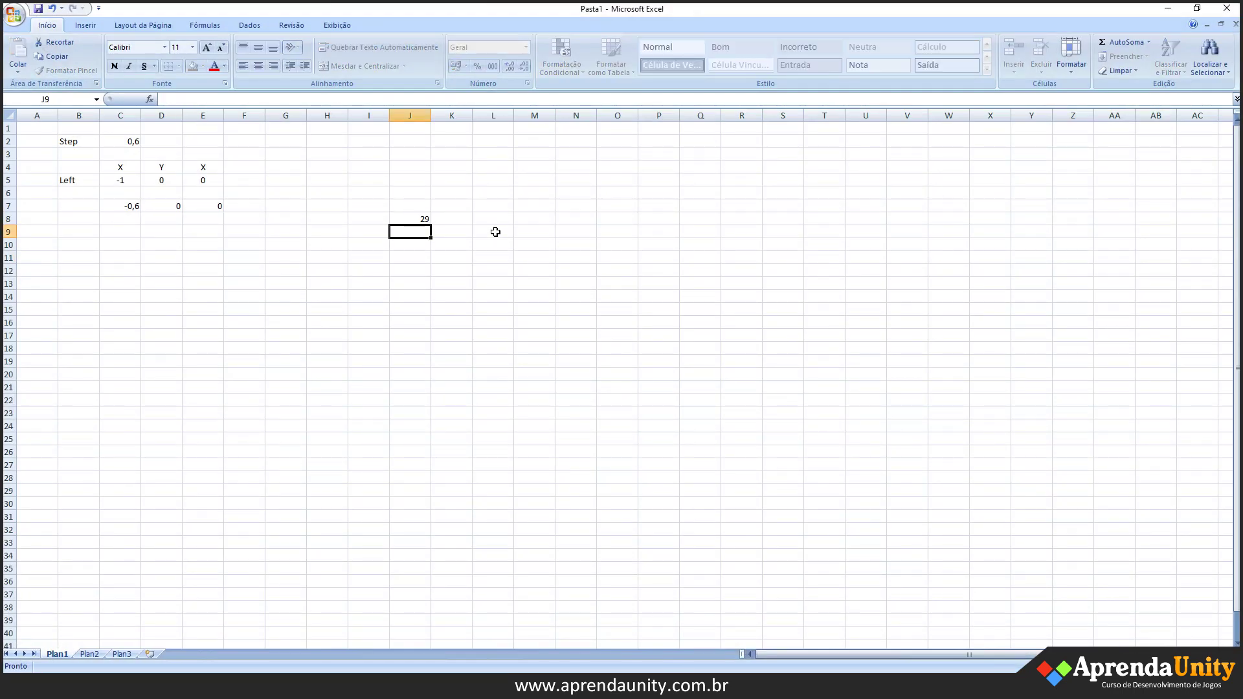
text(=)
key(Up)
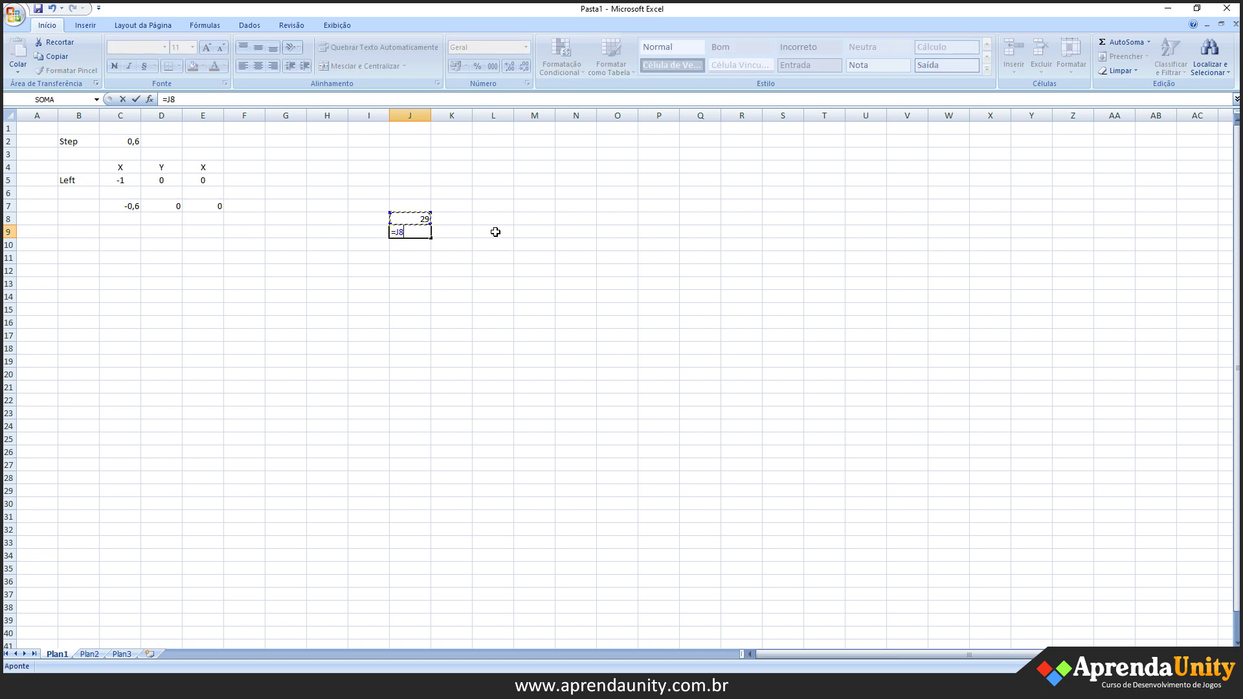
text(-1)
key(Return)
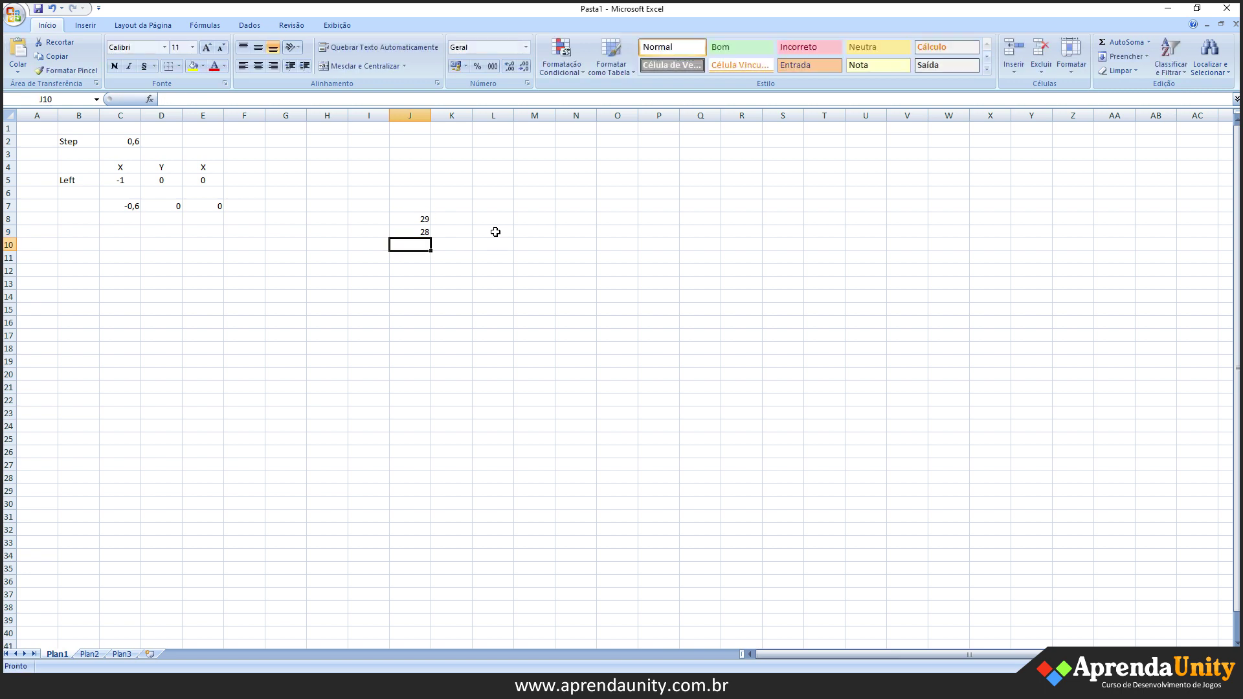
- Enter =J9/2 in J10 and -14 in J11
text(=)
key(Up)
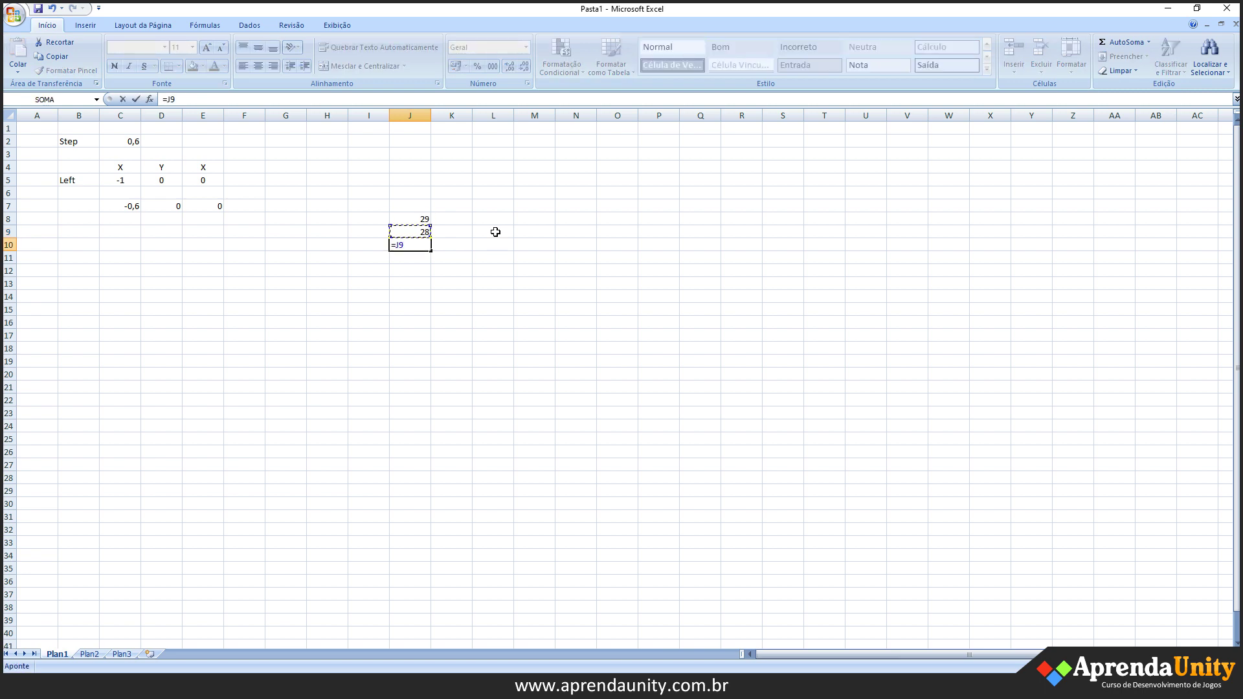
text(/2)
key(Return)
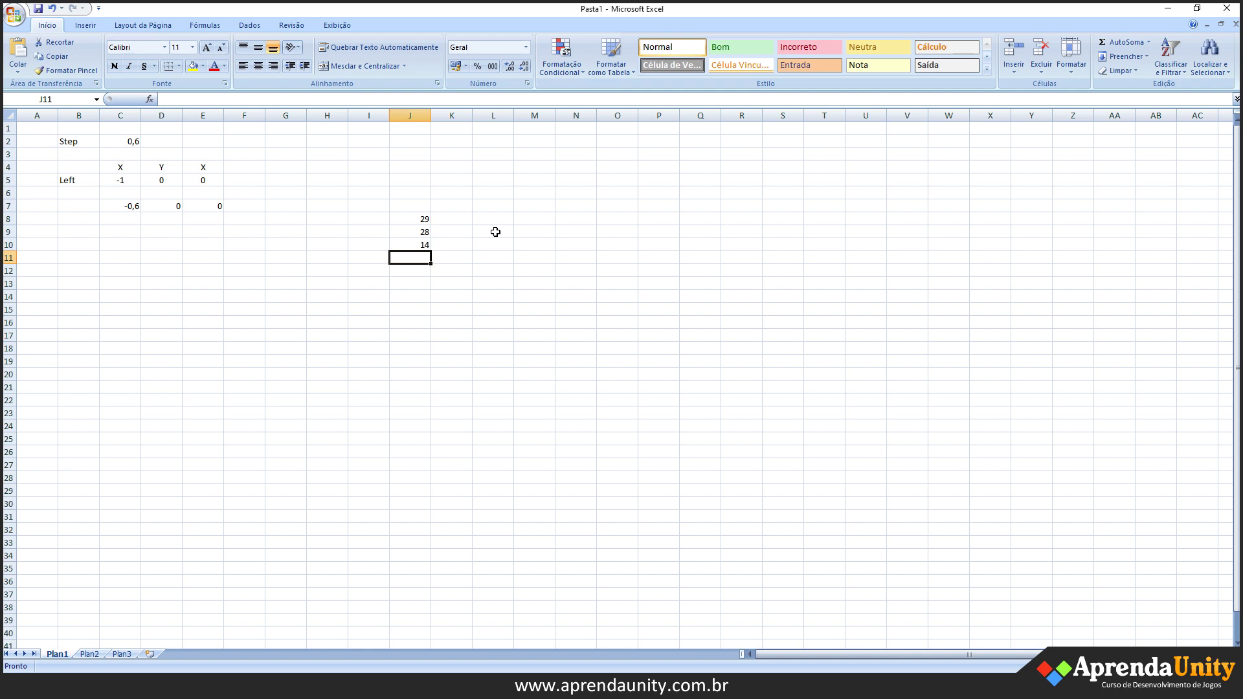
key(Up)
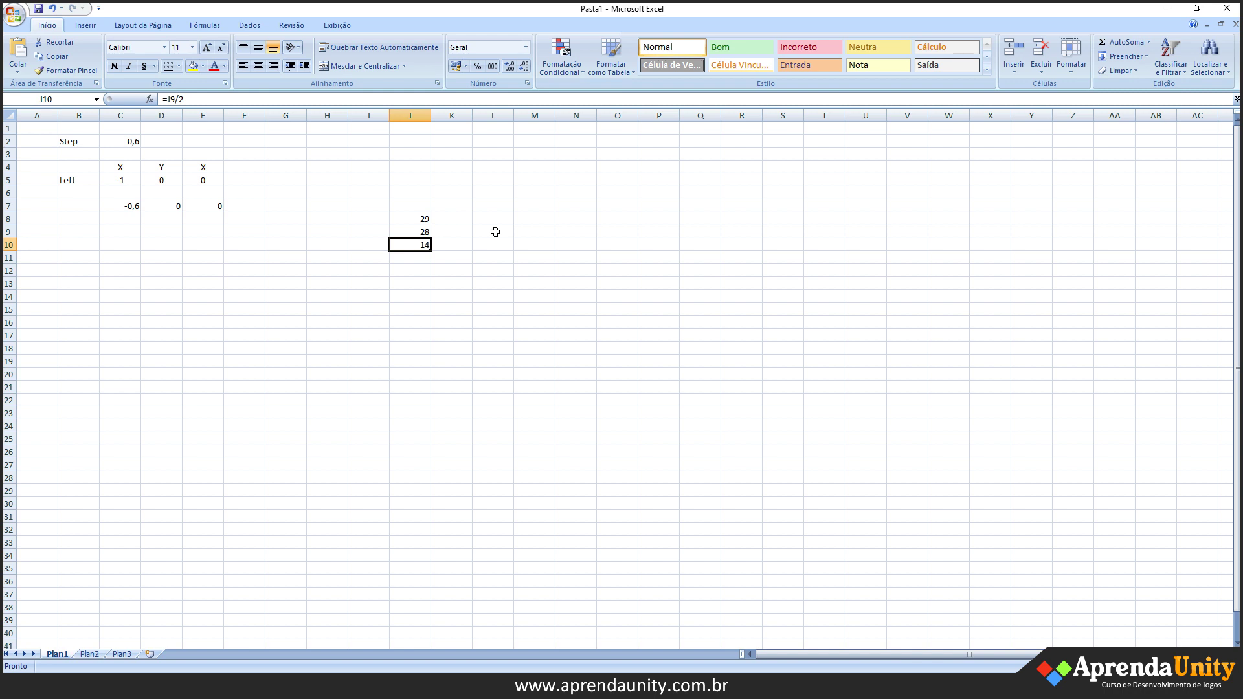
key(Down)
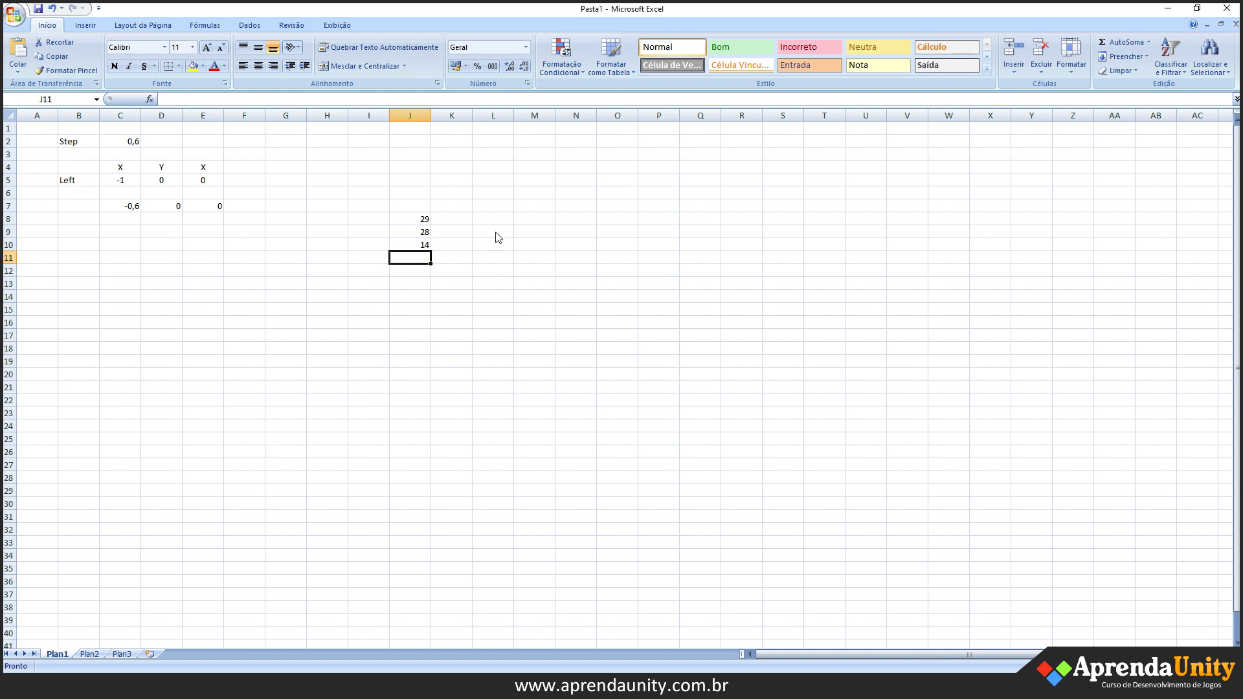
text(-15)
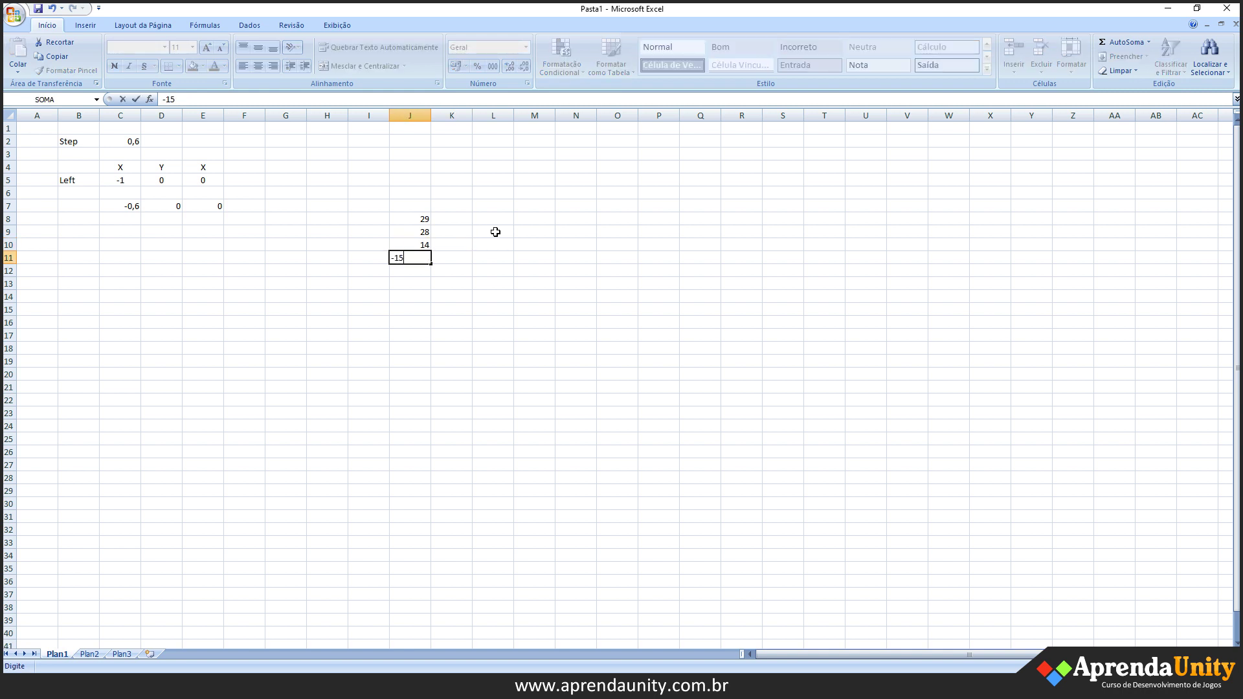
text(4)
key(Tab)
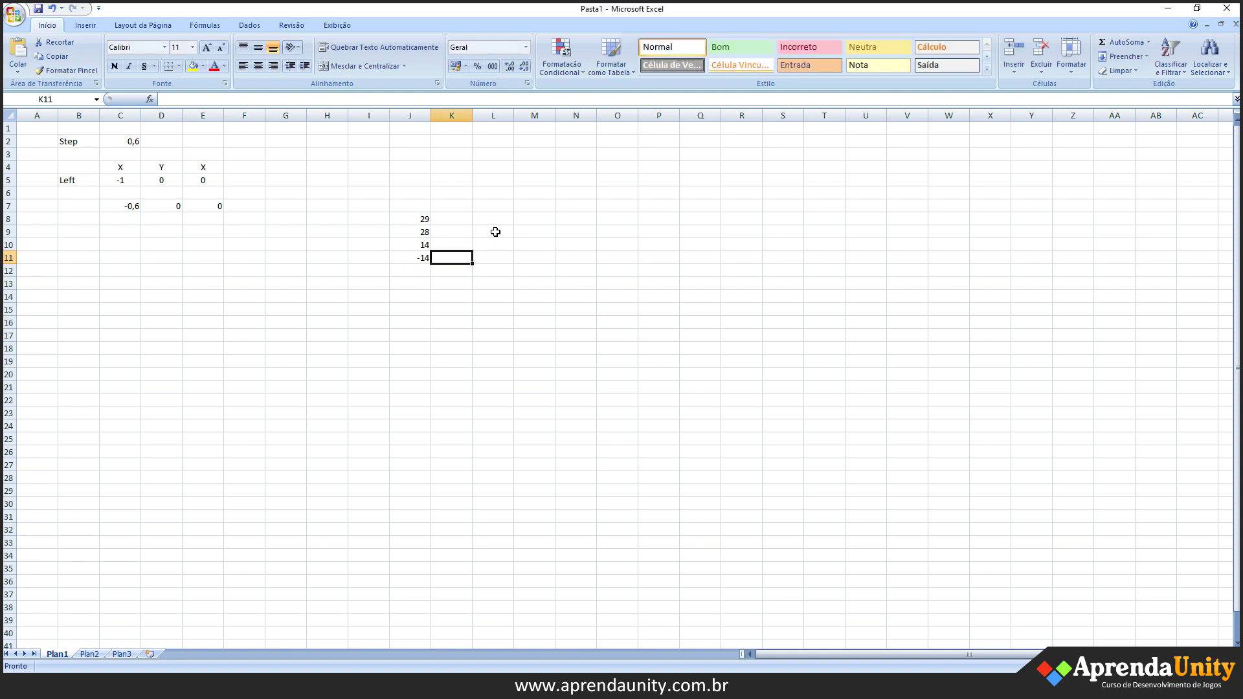
- Enter =J11*C2 in K11, giving -8,4, then return to Unity
text(=)
key(Left)
text(*)
click(116, 140)
key(Return)
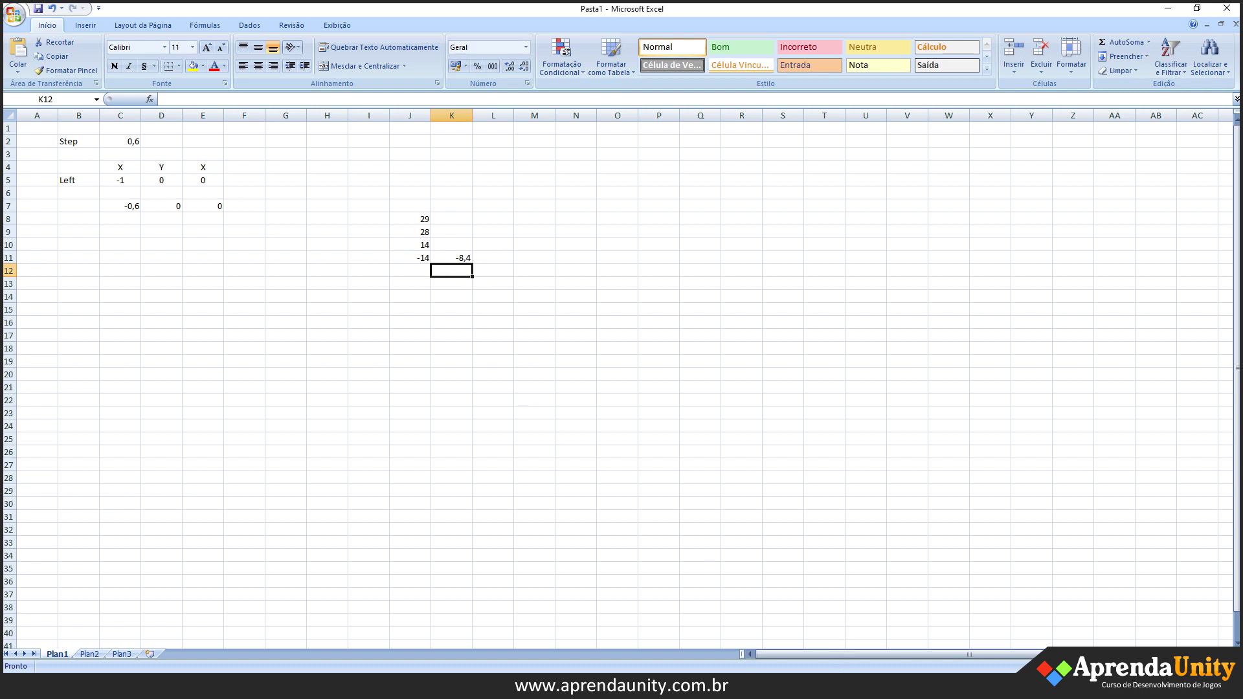
click(810, 686)
click(876, 615)
click(1129, 132)
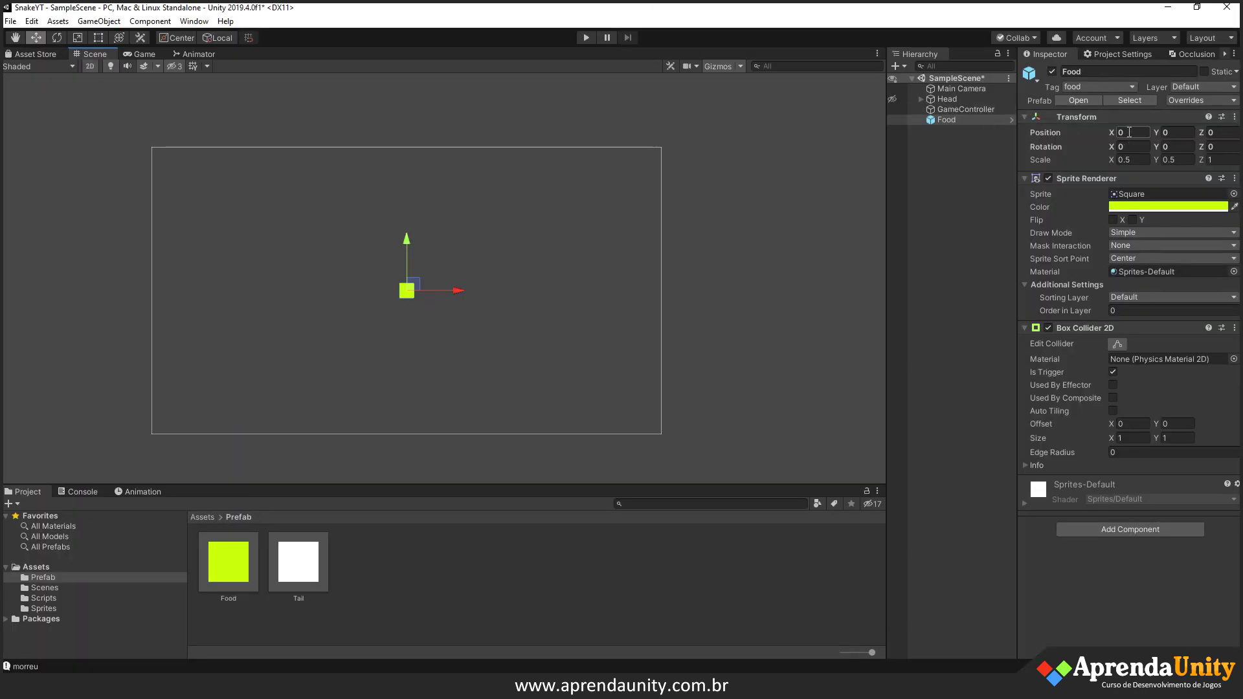
- Try Food Position X at -8.4, then change it to 8.4
text(-8.4)
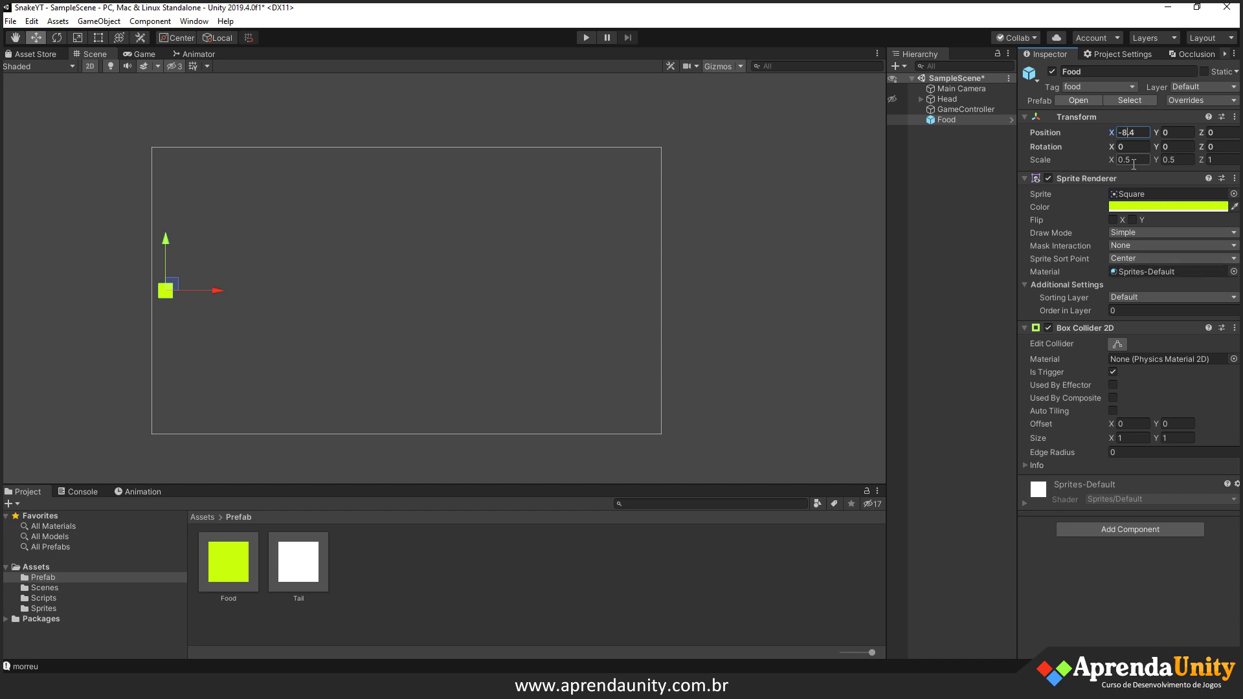
key(Home)
key(Delete)
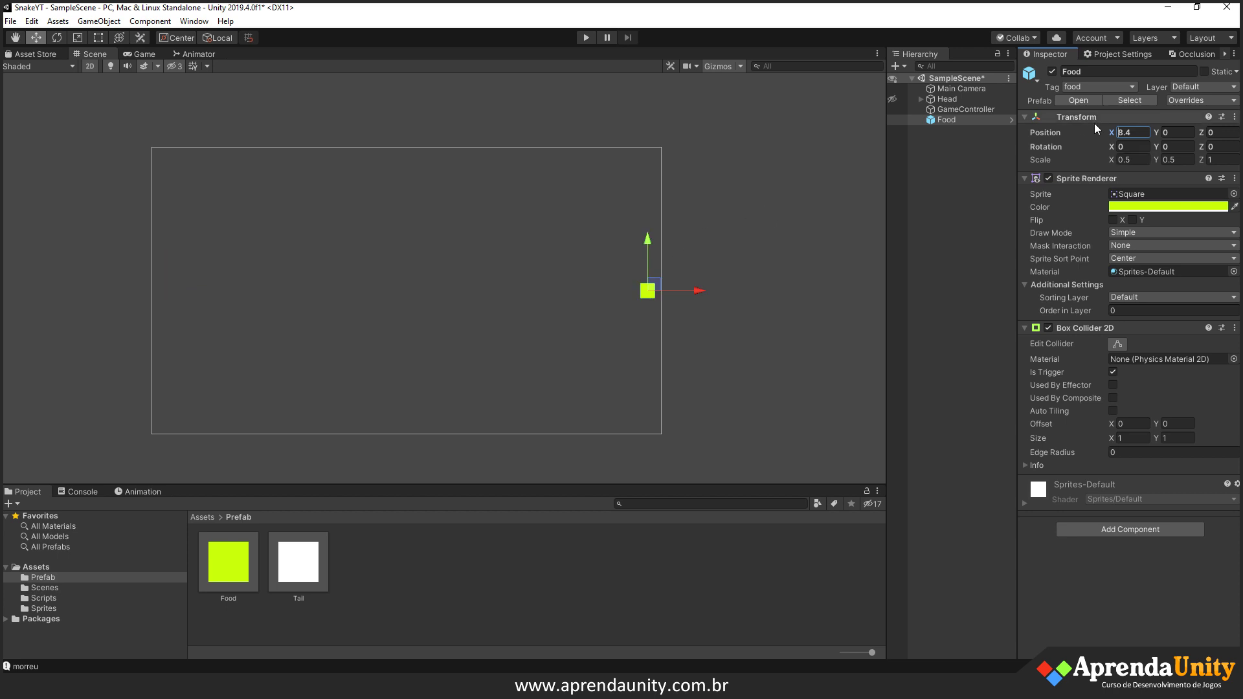
key(alt+Tab)
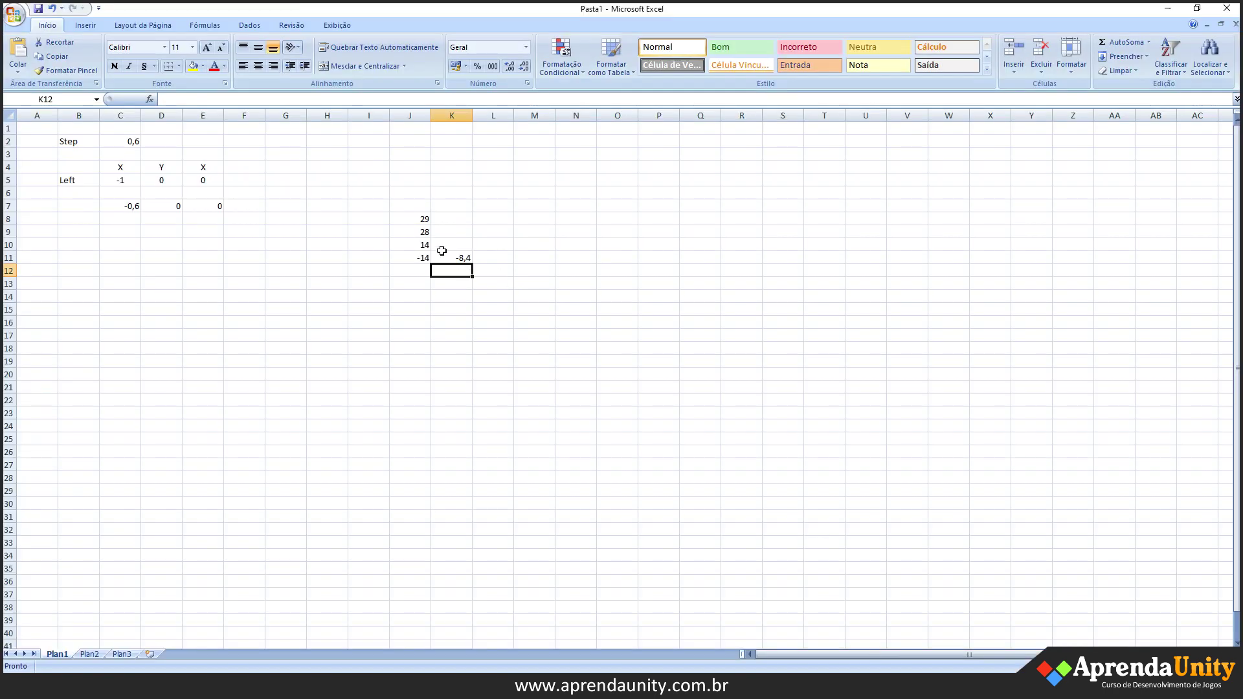
- Check the J8 and J9 cells in Excel, then return to GameController.cs
click(421, 220)
click(423, 229)
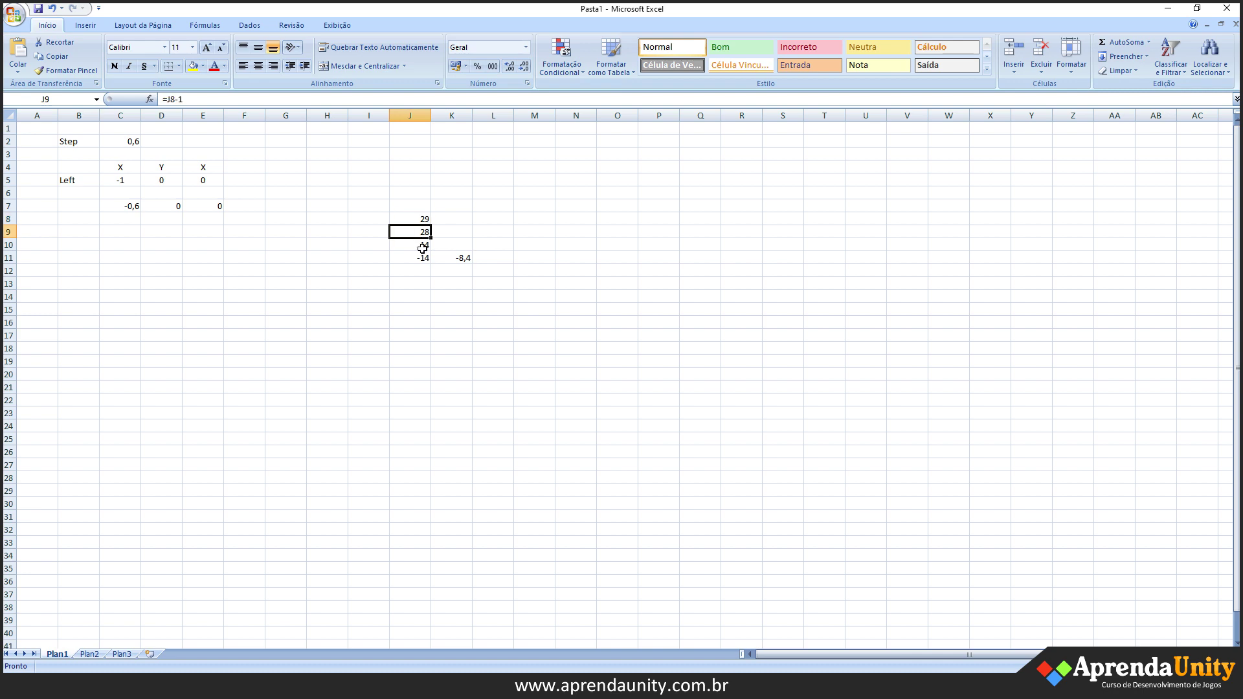
key(alt+Tab)
click(905, 635)
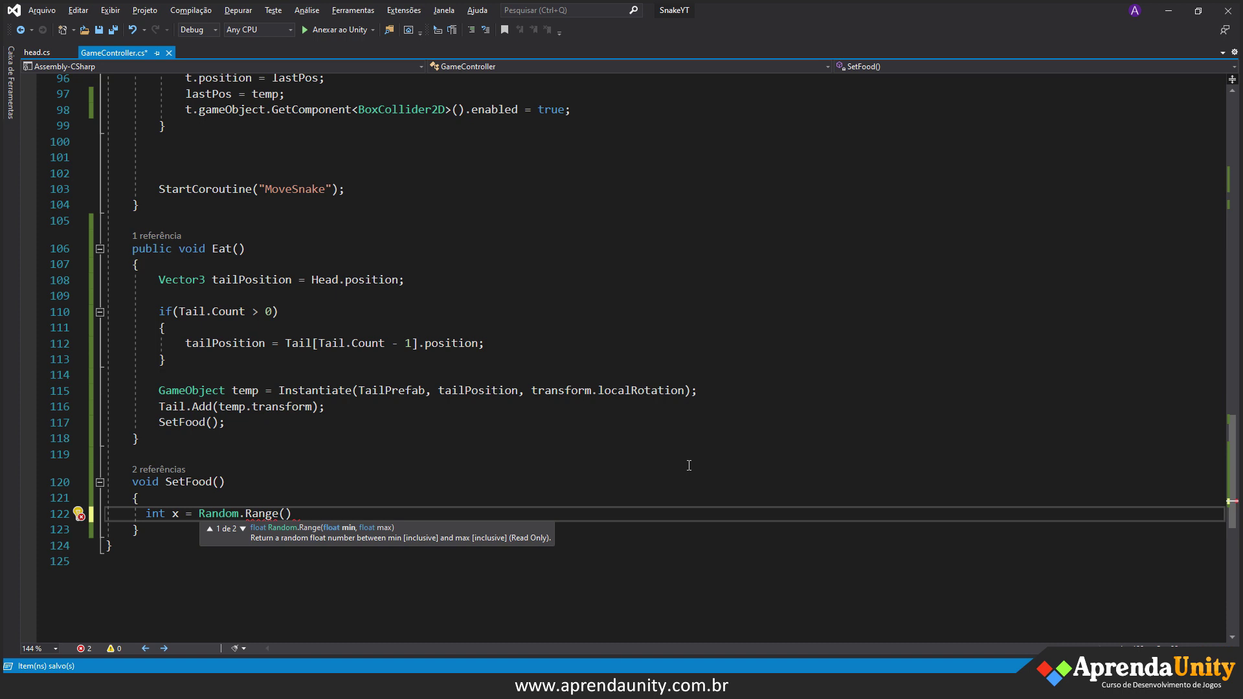
- Complete the line as int x = Random.Range((col - 1) / 2 * -1, (col - 1) / 2); and save
text(col)
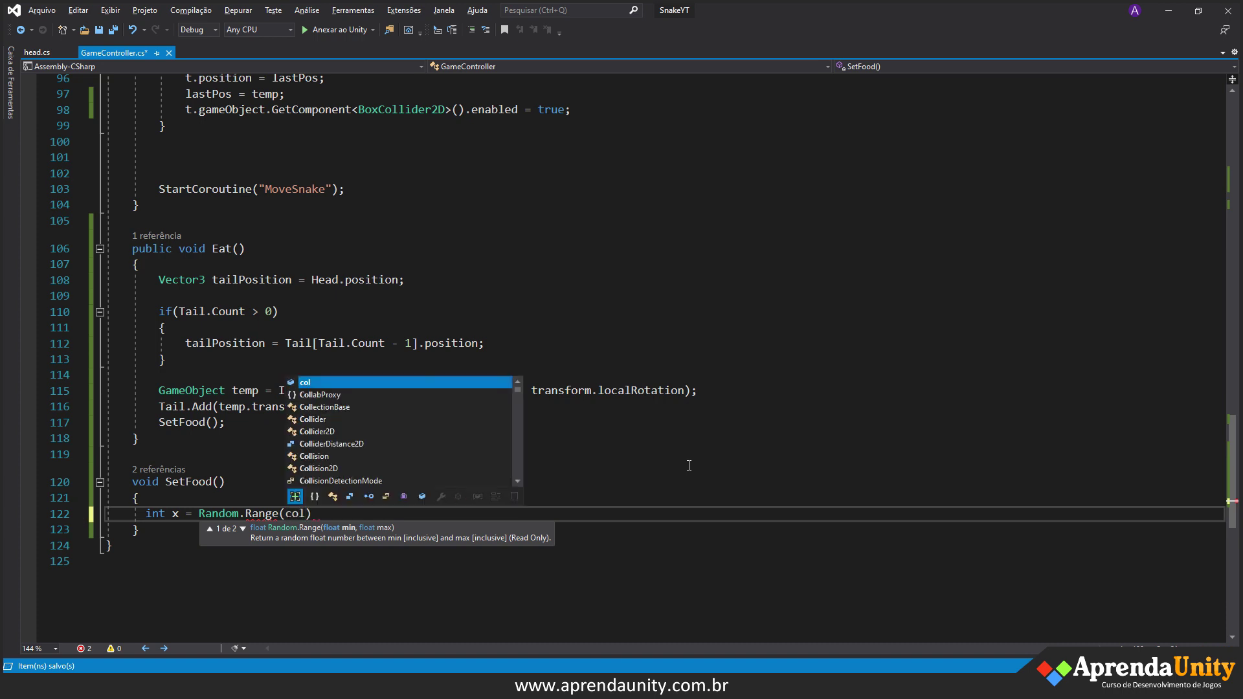
text( - 1)
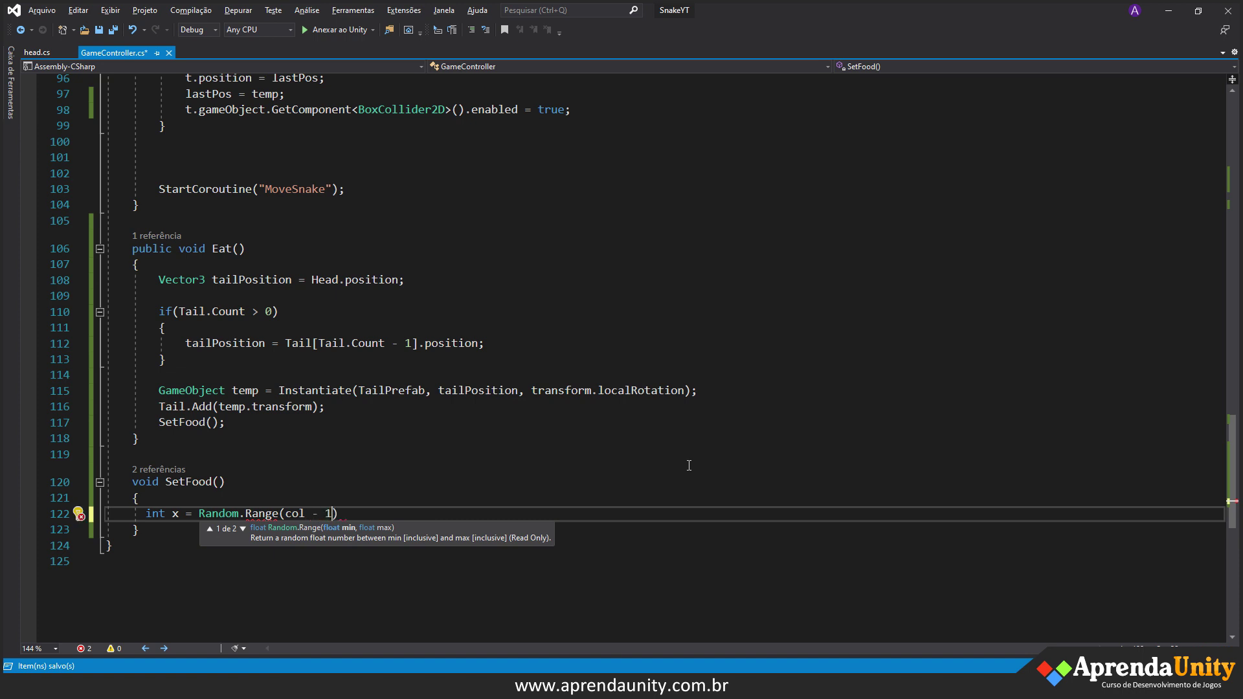
text( / 2)
key(Left)
key(Left)
key(Left)
key(Left)
key(Left)
key(Left)
key(Left)
key(Left)
text(()
key(Right)
key(Right)
key(Right)
text())
key(Right)
key(Right)
key(Right)
key(Right)
text(* -1)
text(, (col - 1) / 2);)
key(ctrl+s)
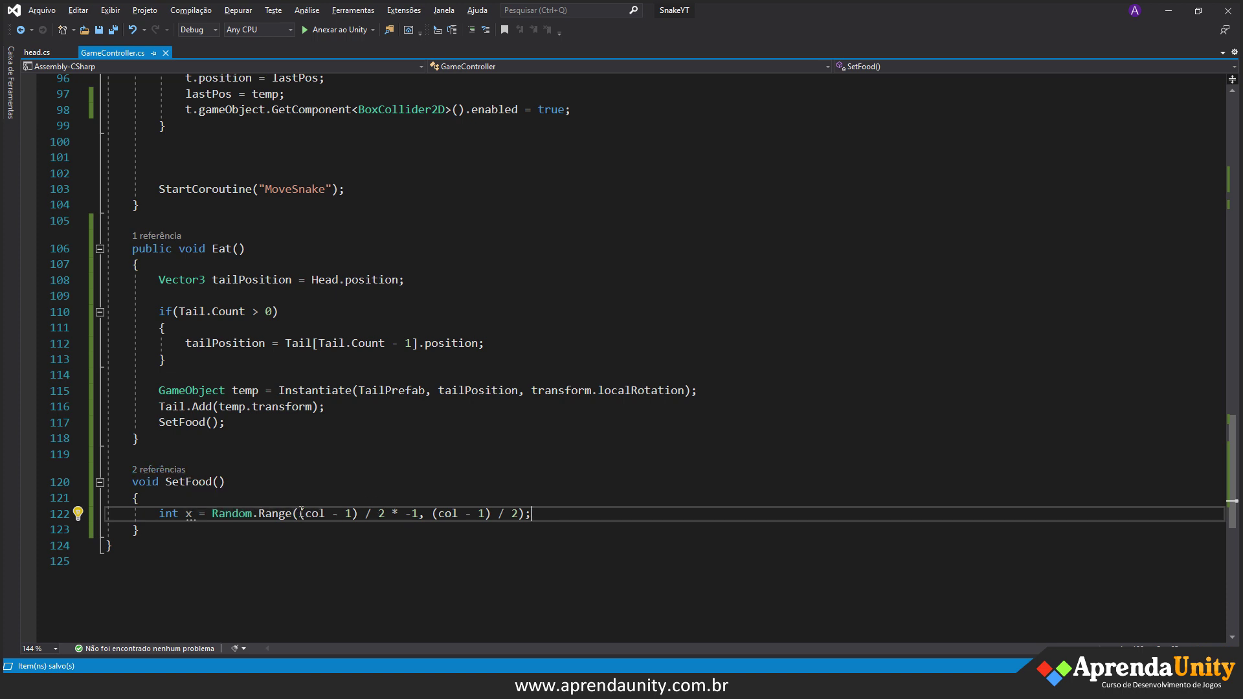
- Select and copy the whole int x line
drag(299, 514, 421, 513)
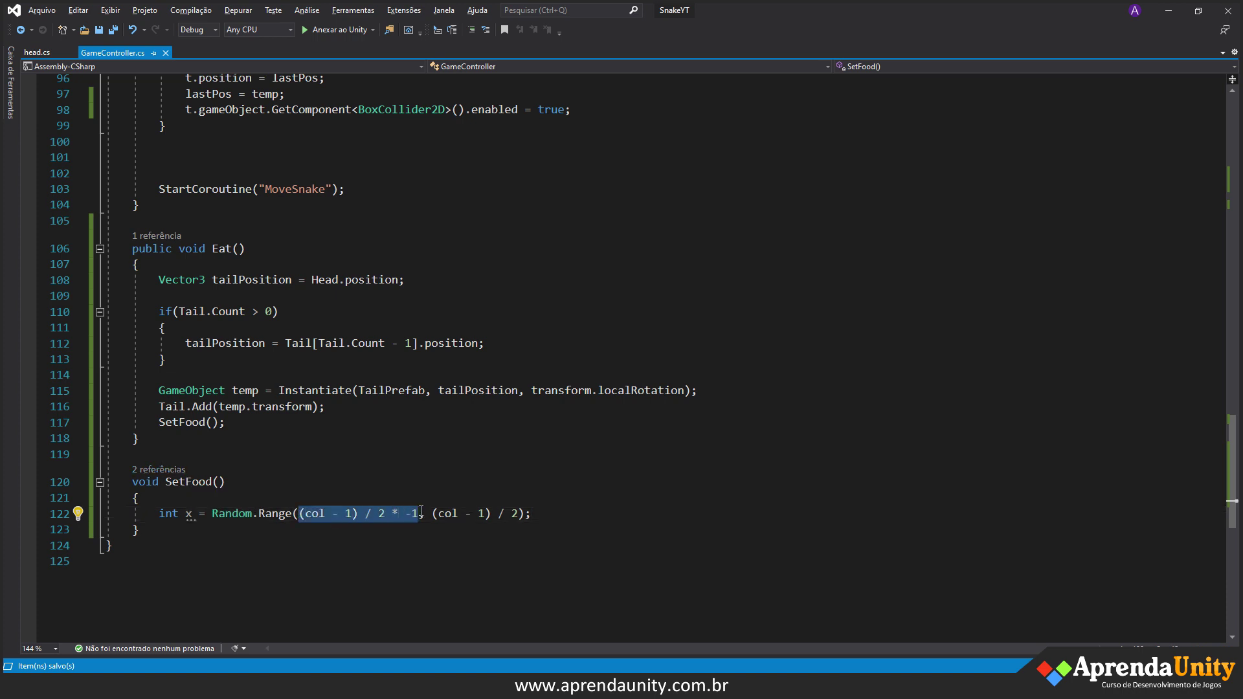
click(401, 546)
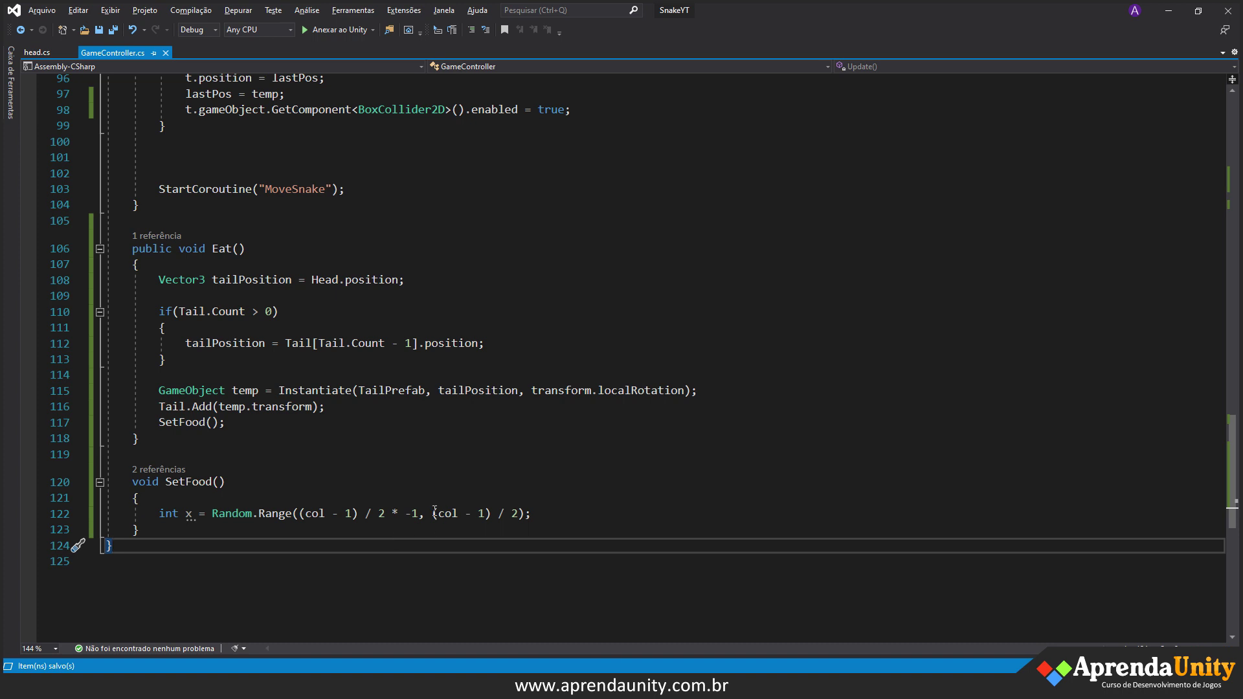
drag(532, 513, 164, 513)
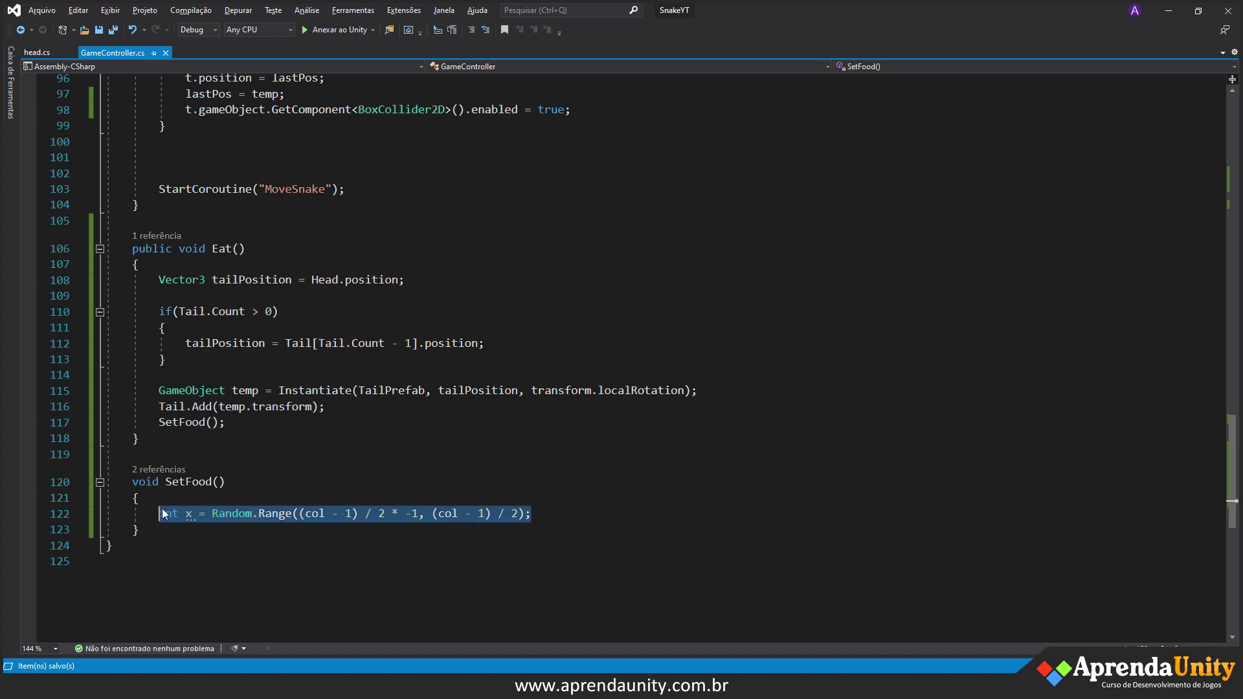
key(ctrl+c)
key(End)
- Paste a copy of the line, rename it to y and replace the first col with rows
key(Return)
key(ctrl+v)
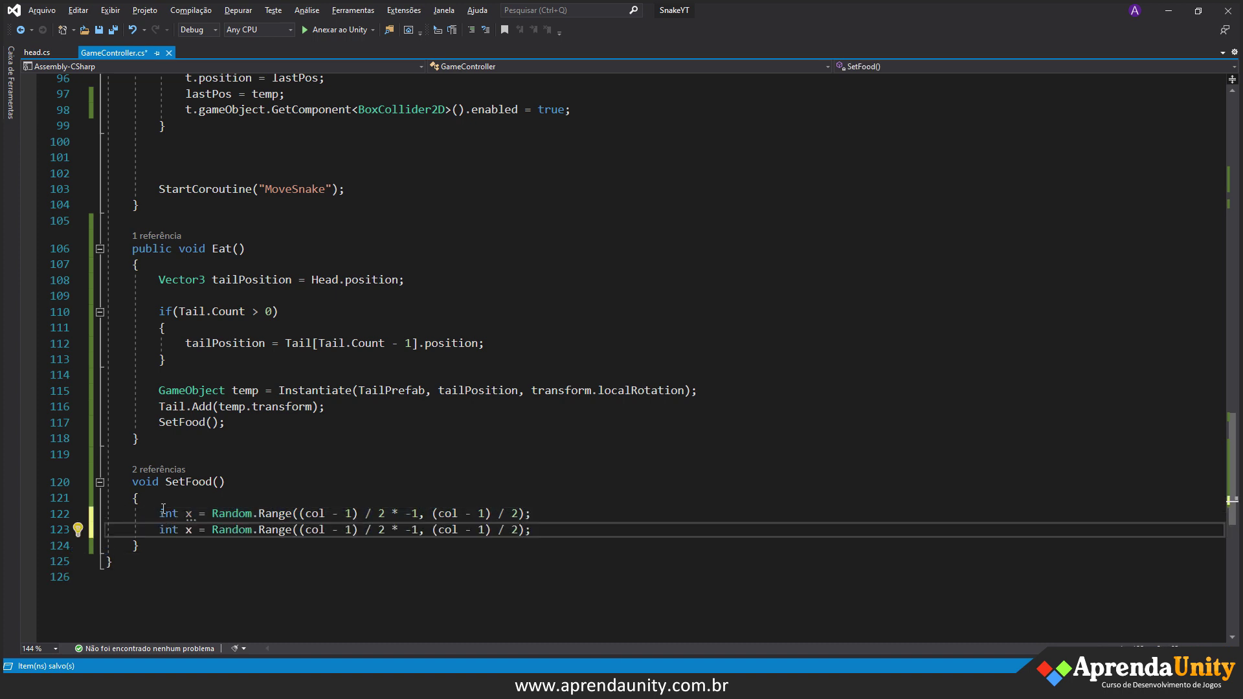
double_click(188, 530)
text(y)
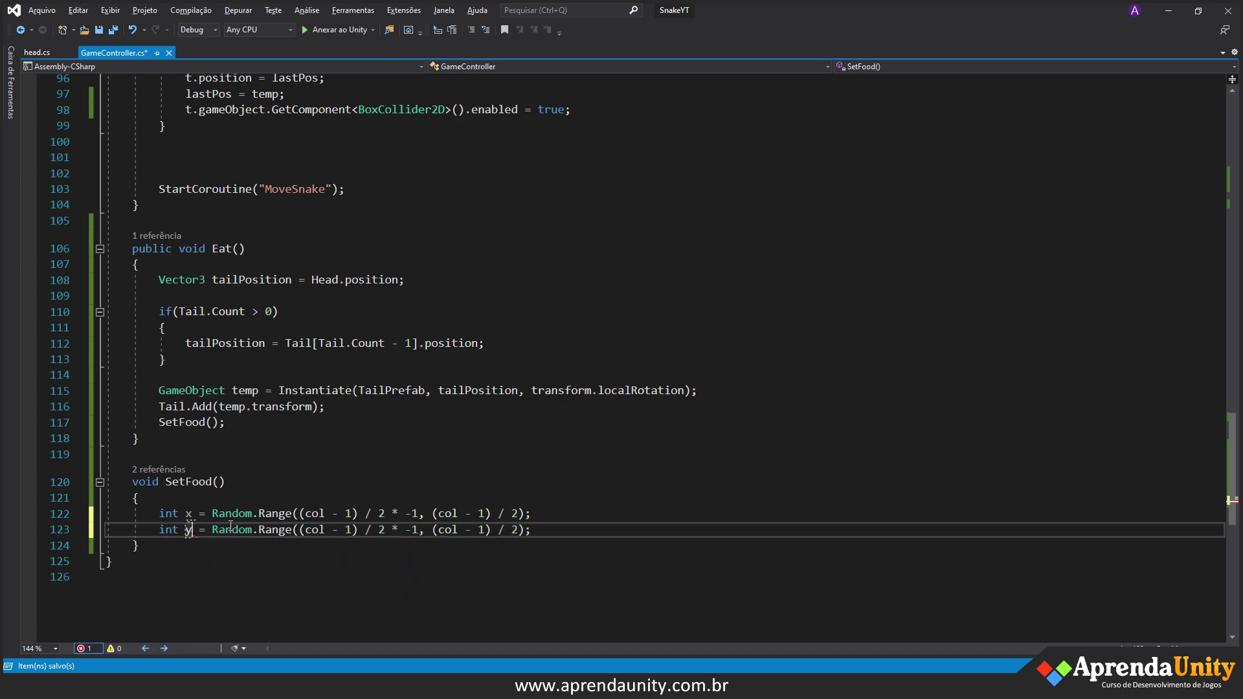
double_click(315, 530)
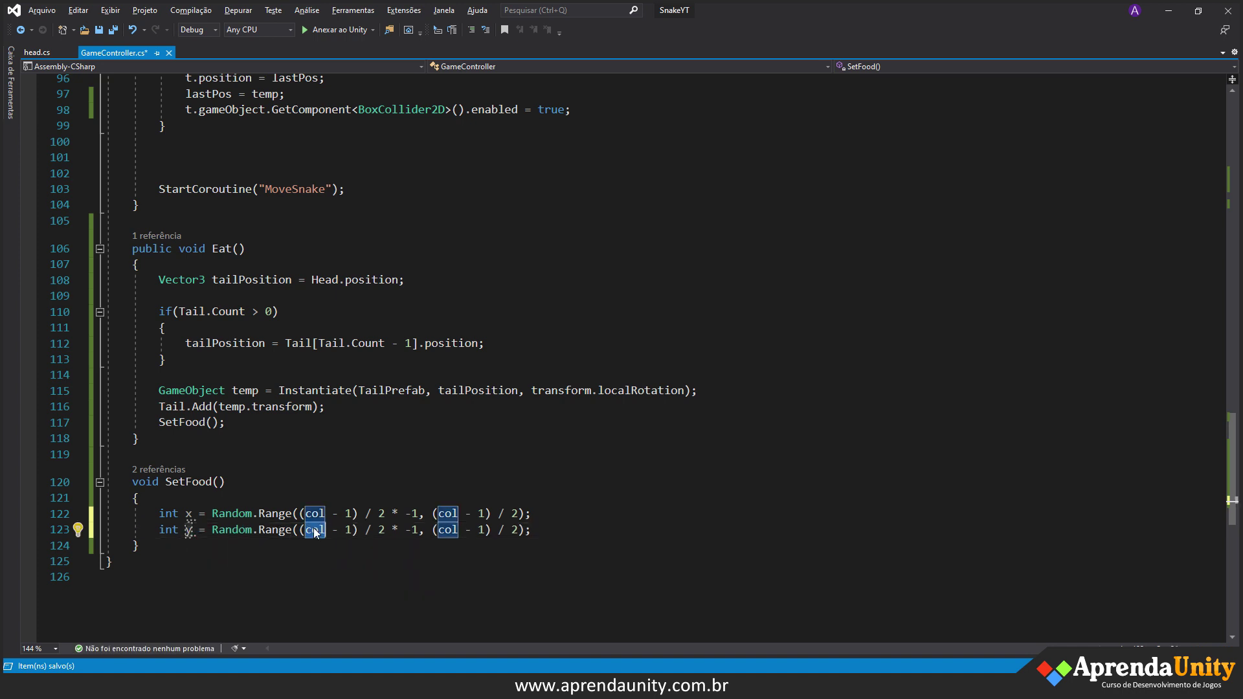
text(ro)
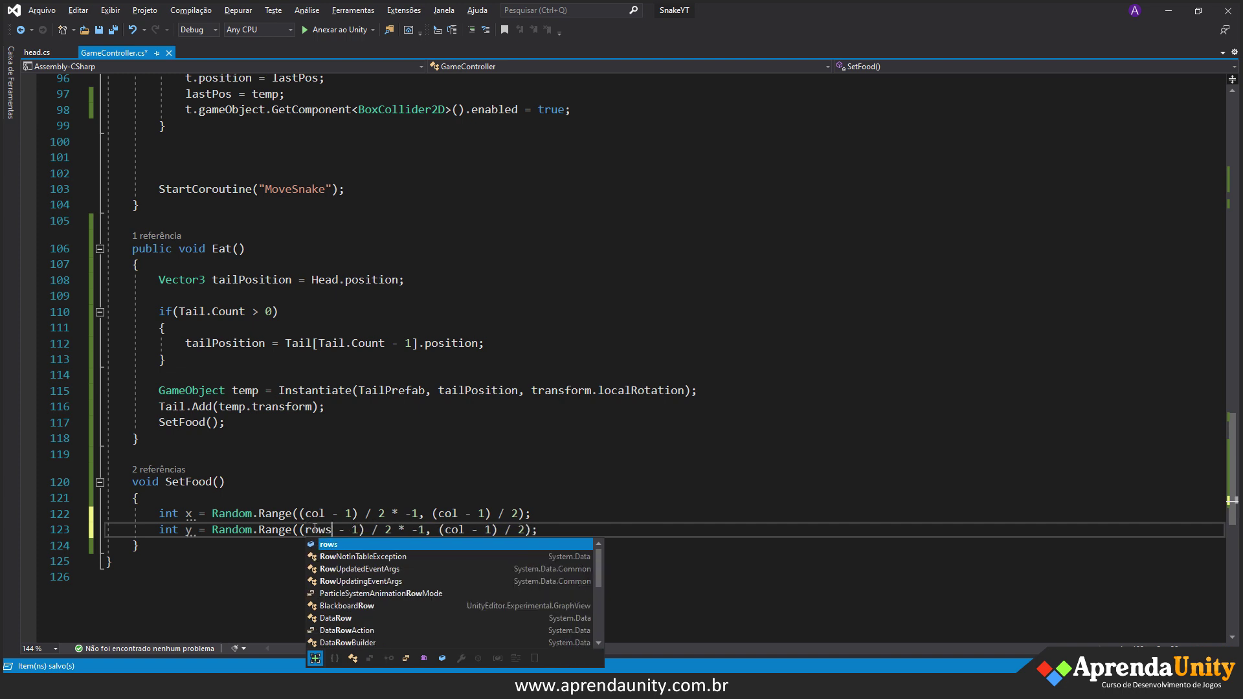
text(ws)
double_click(453, 531)
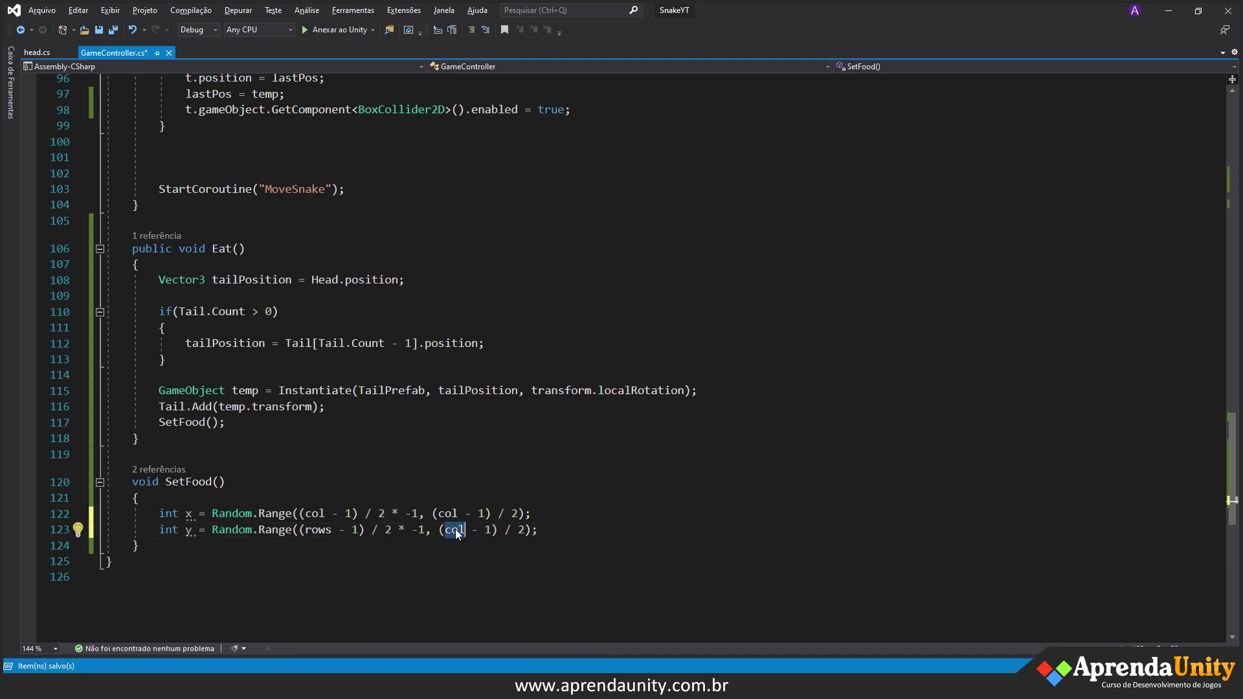
text(rows)
key(ctrl+s)
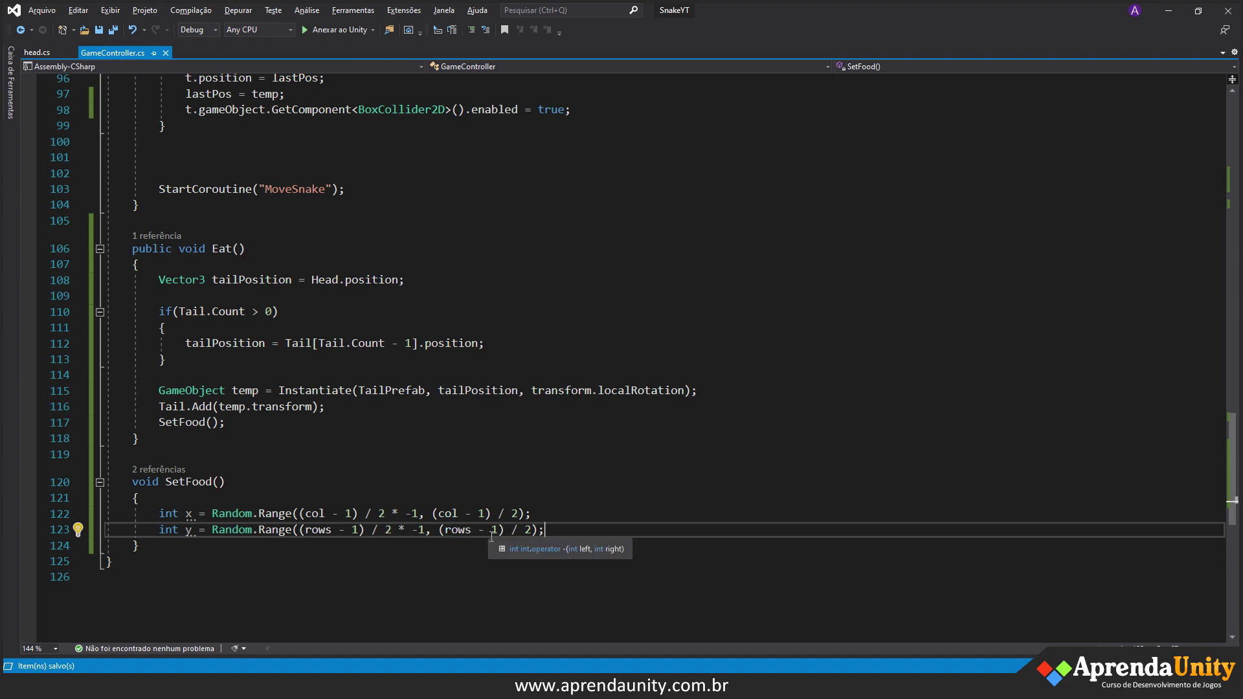
- Try changing the TailPrefab declaration's type to Transform, then undo it
scroll(387, 445, up, 7)
scroll(387, 446, up, 12)
scroll(387, 446, up, 8)
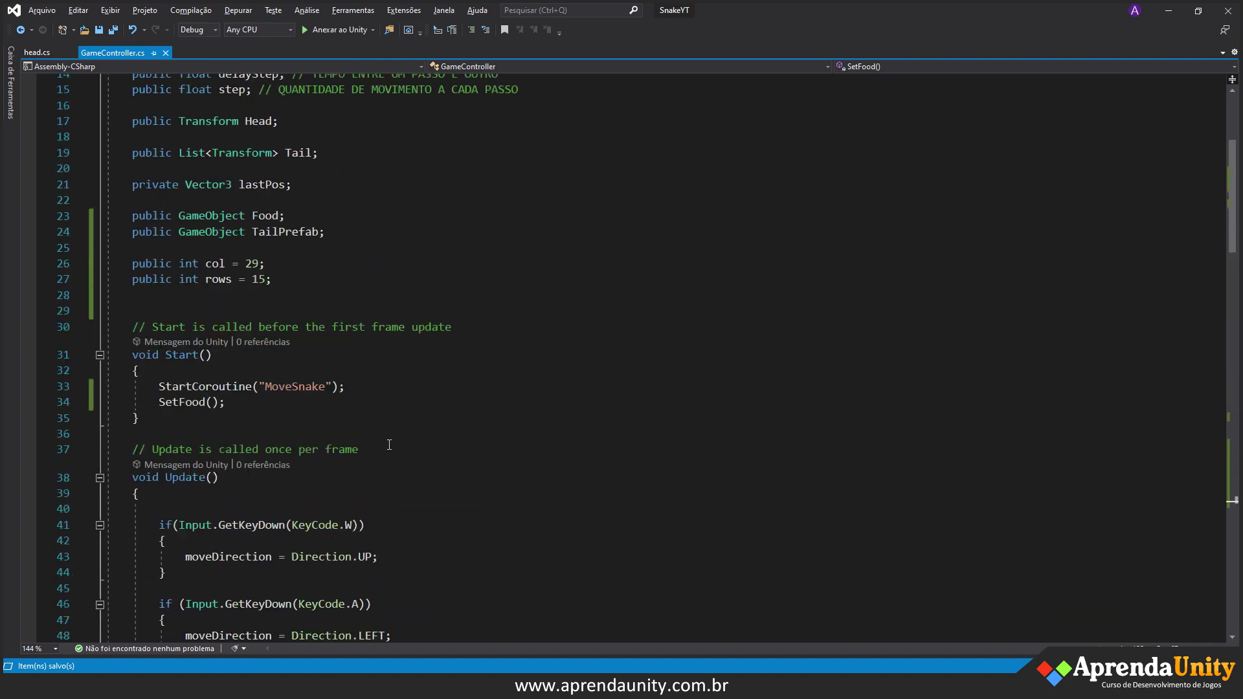
scroll(396, 444, up, 4)
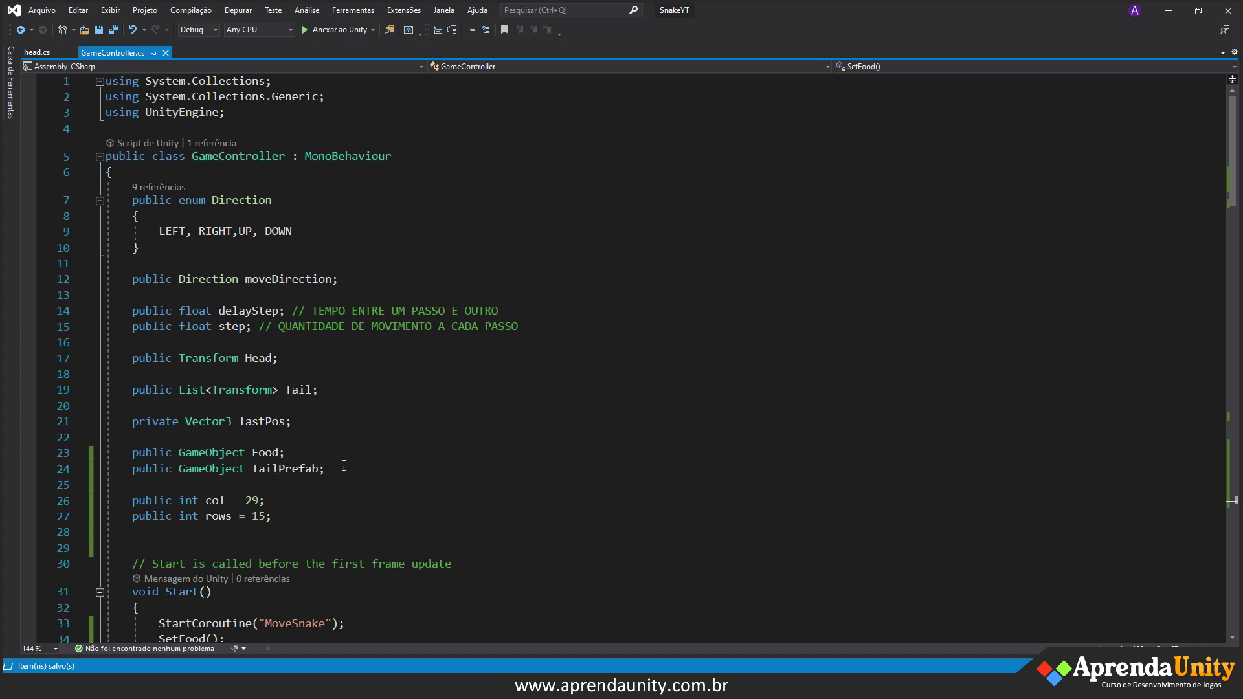
drag(324, 469, 178, 469)
text(Tras)
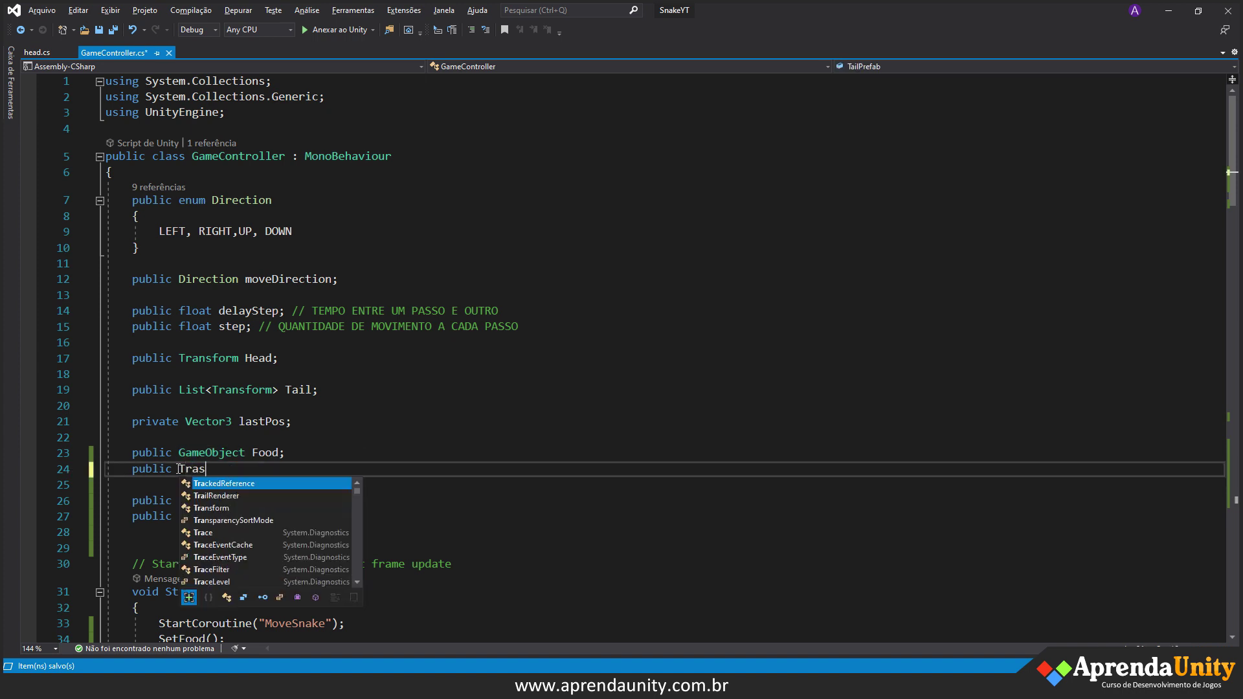
key(Tab)
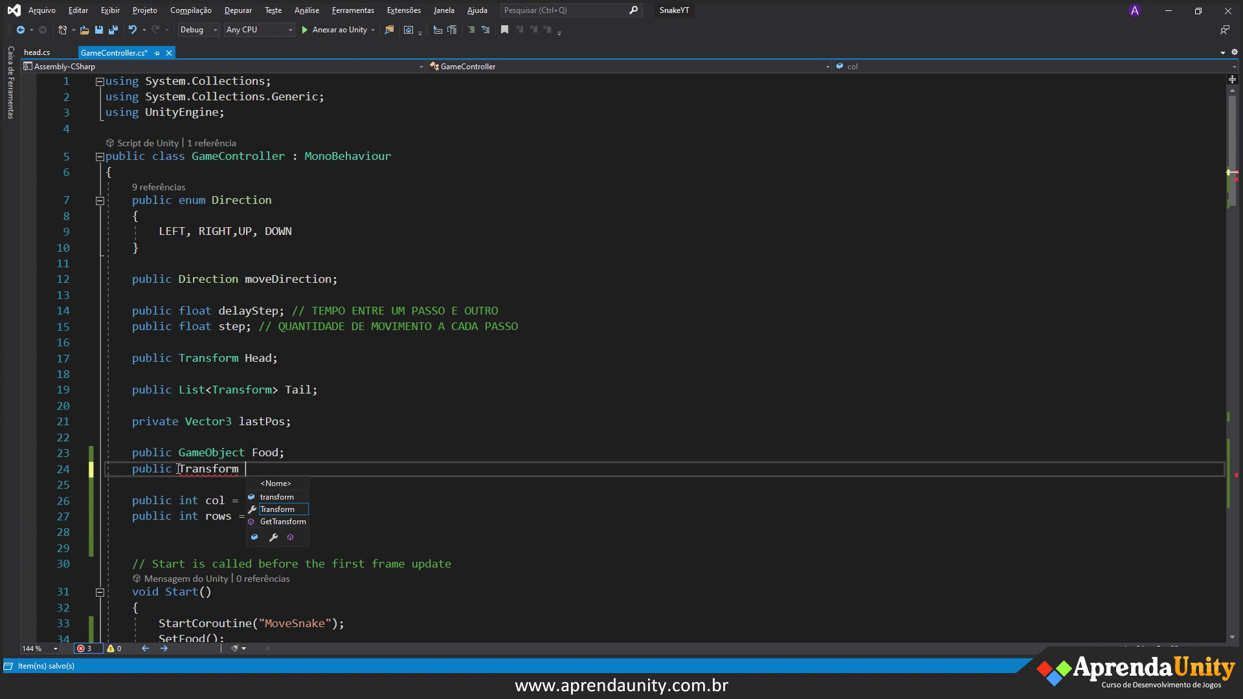
key(BackSpace)
key(BackSpace)
key(BackSpace)
text(s)
key(ctrl+z)
key(ctrl+z)
key(ctrl+z)
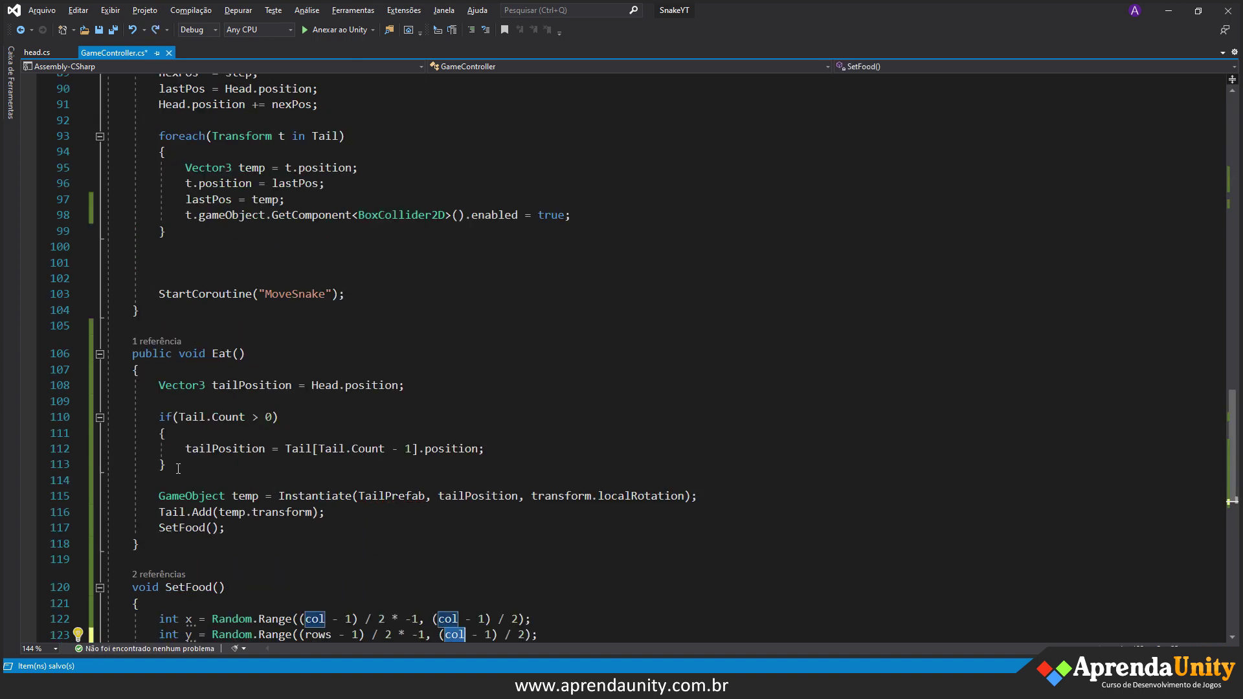
- Replace the remaining col in the y line with rows and save
key(ctrl+space)
key(BackSpace)
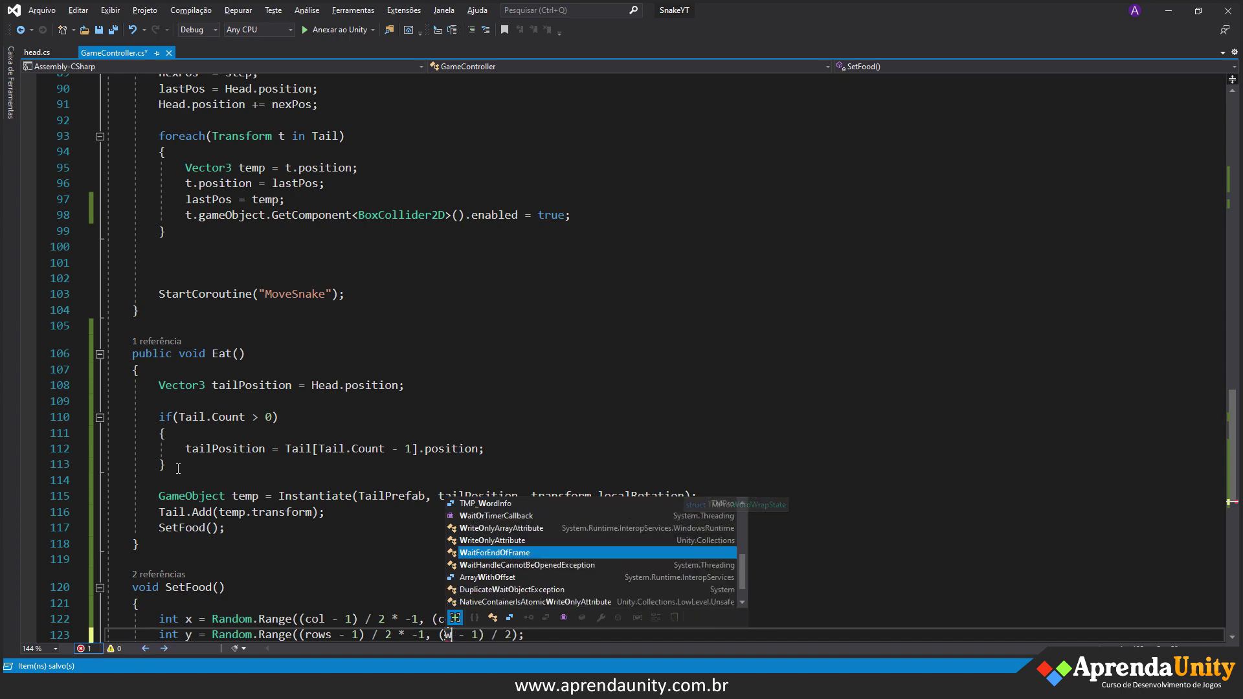
text(rows)
key(Escape)
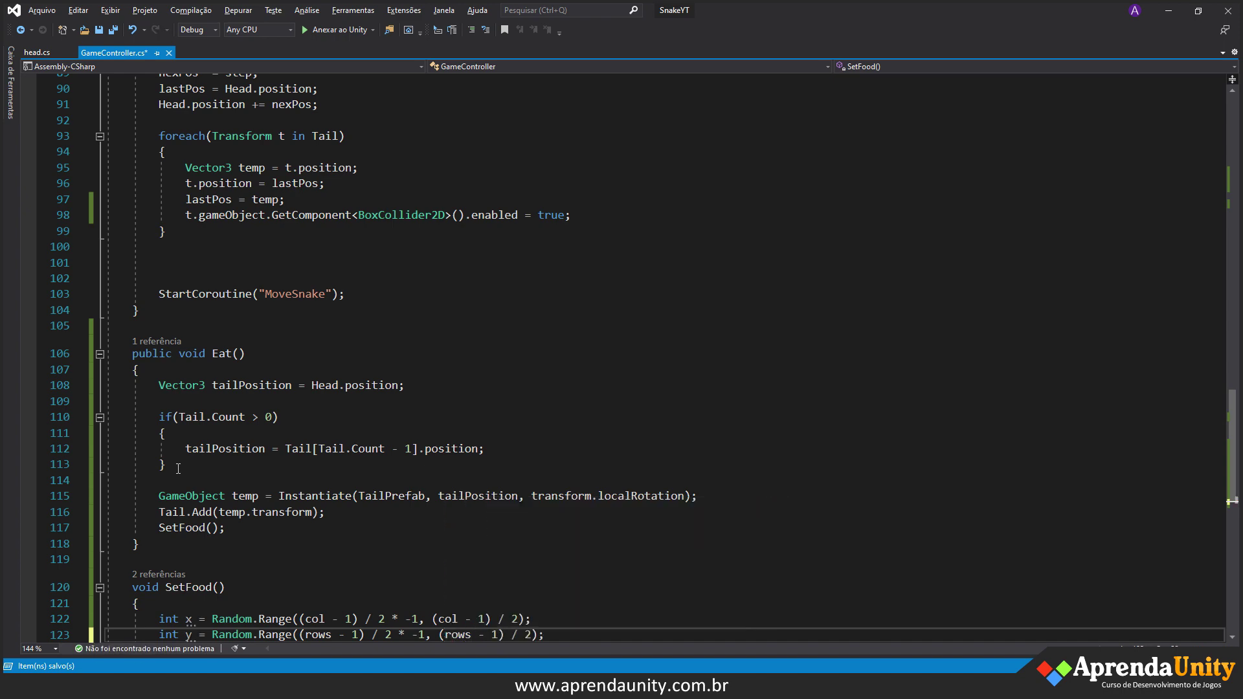
key(ctrl+s)
scroll(178, 468, up, 5)
scroll(181, 401, up, 15)
scroll(186, 328, up, 6)
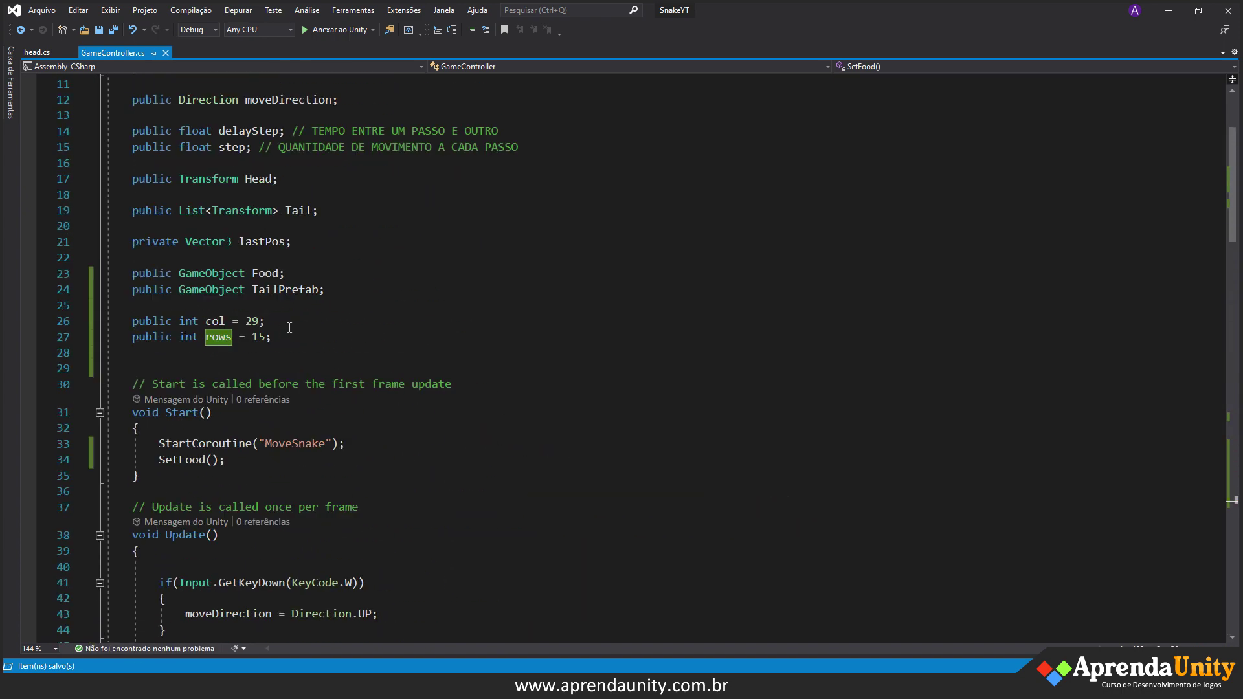
- Change the Food field's type from GameObject to Transform, save, and return to Unity
double_click(239, 273)
text(Tra)
key(Tab)
key(ctrl+s)
mouse_move(814, 652)
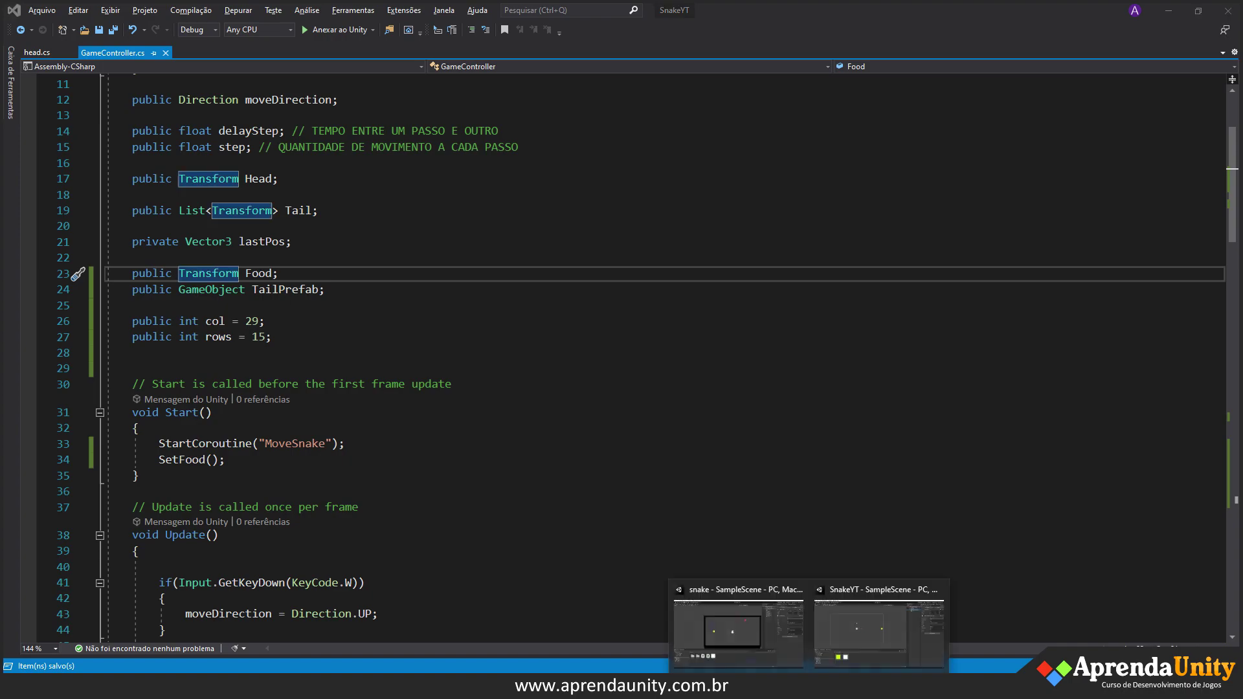
click(787, 627)
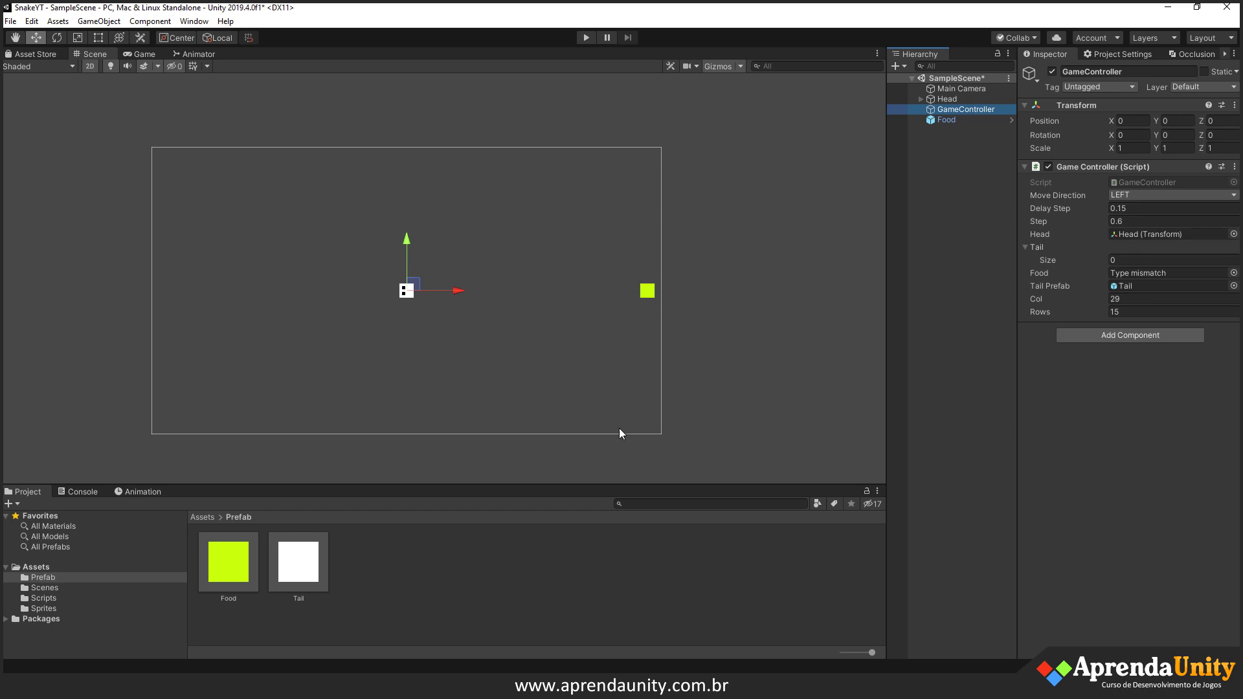
- Drag Food from the Hierarchy into GameController's Food field, then return to Visual Studio
click(80, 491)
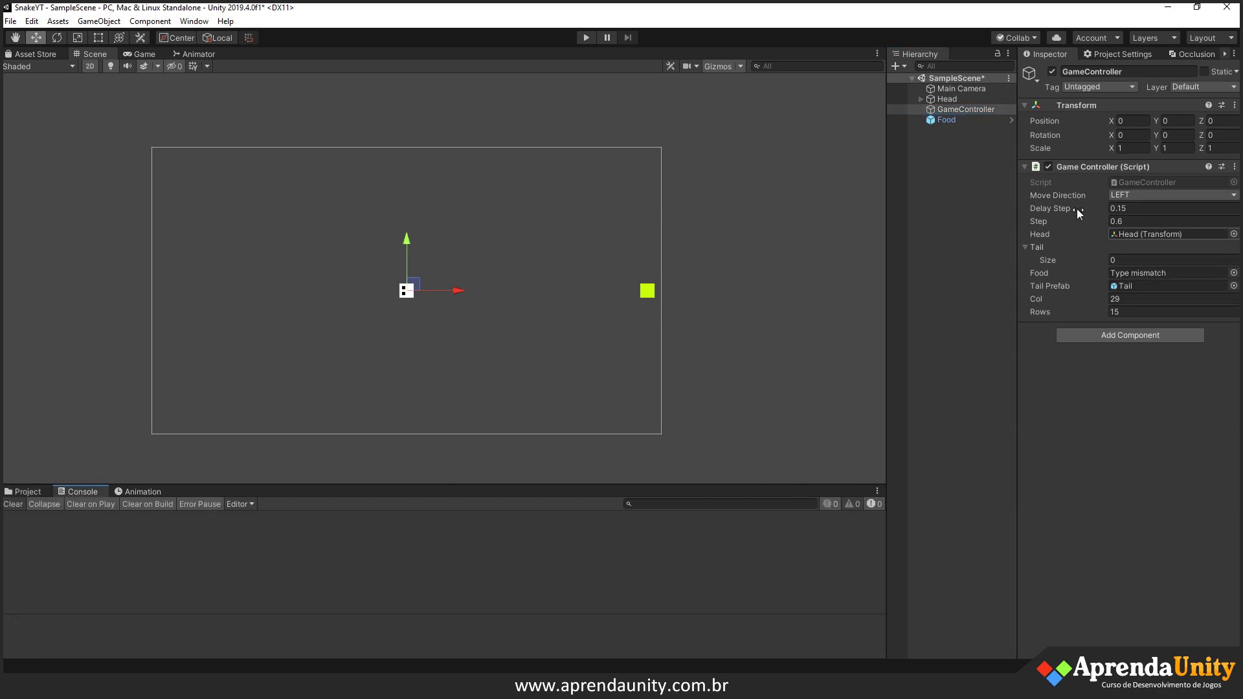
drag(944, 119, 1121, 271)
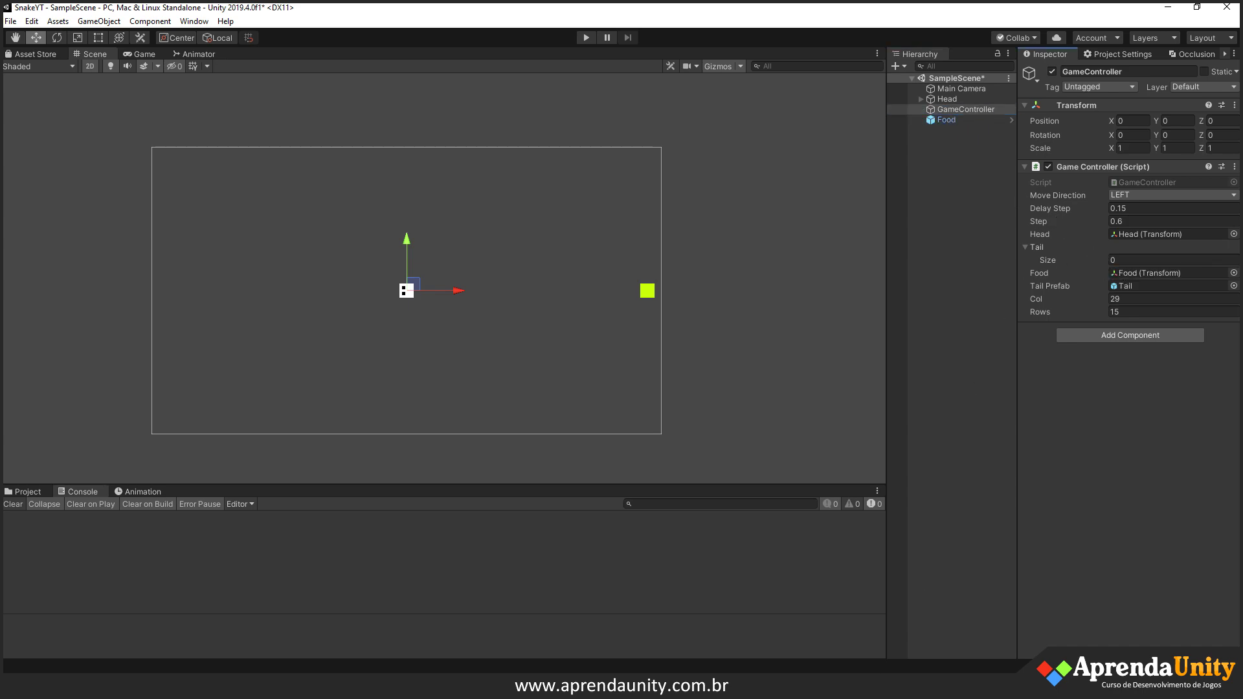
click(874, 639)
scroll(324, 512, down, 13)
scroll(323, 512, down, 12)
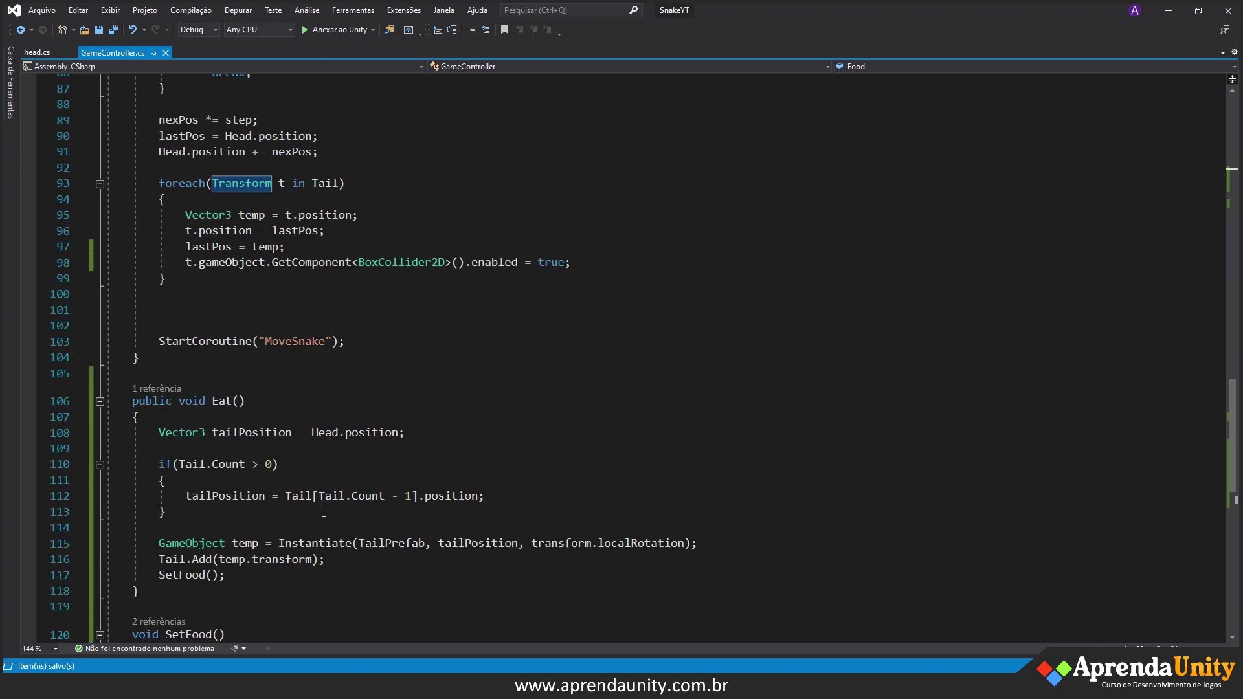
- Add 'Food.position = new Vector2(x, y);' to SetFood after the random y line and save
scroll(323, 512, down, 4)
click(563, 491)
key(Return)
key(Return)
text(Fp)
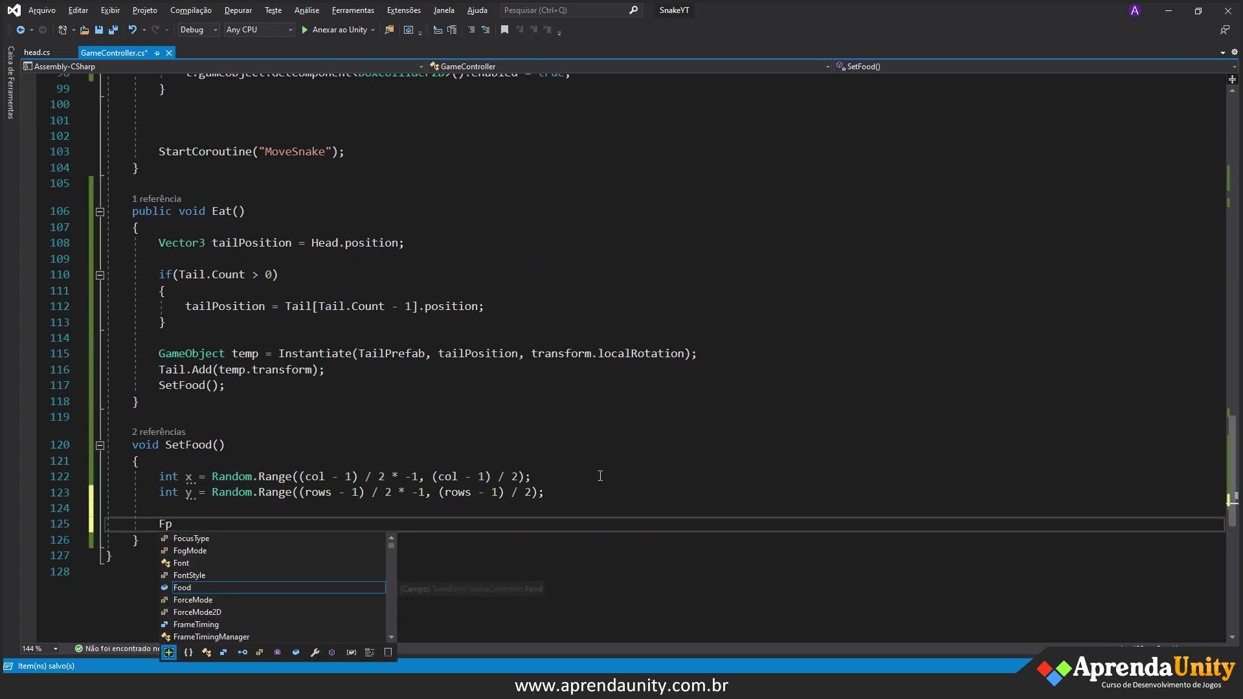
text(.po =)
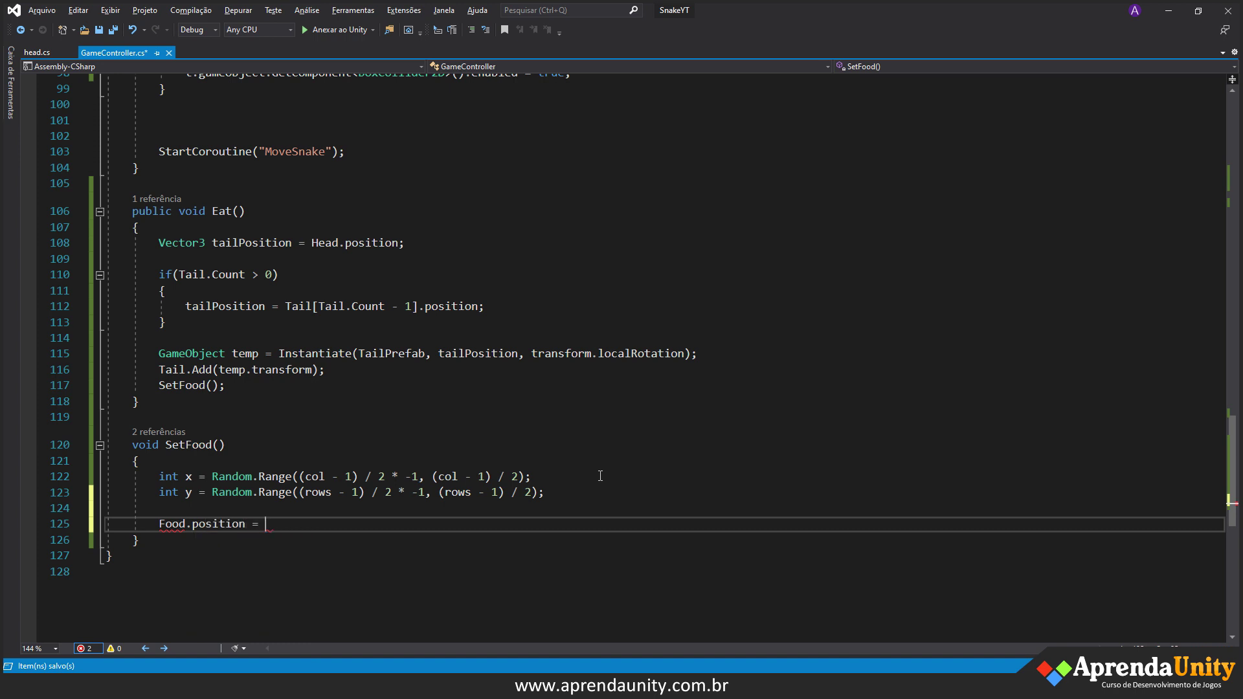
text(new ve)
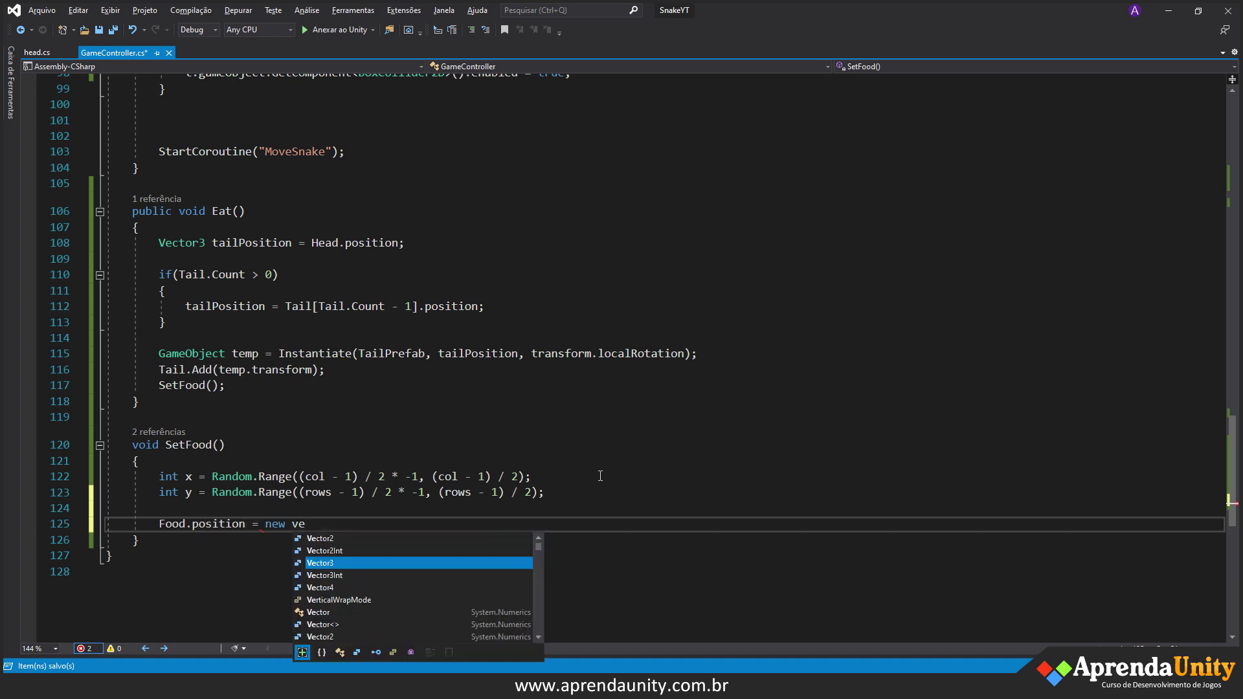
text(2)
key(Tab)
text(()
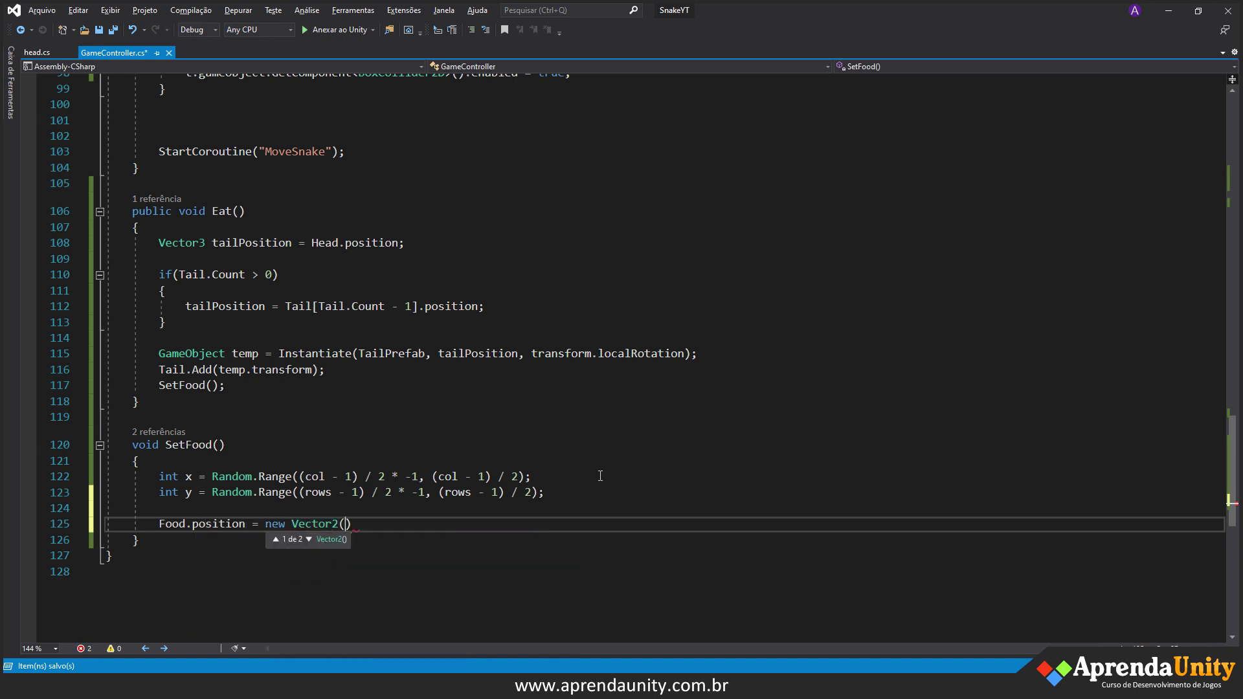
text(x, y);)
key(ctrl+s)
- Multiply both coordinates by step, making it new Vector2(x * step, y * step), and save
key(Left)
key(Left)
key(Left)
text(* ste)
key(Tab)
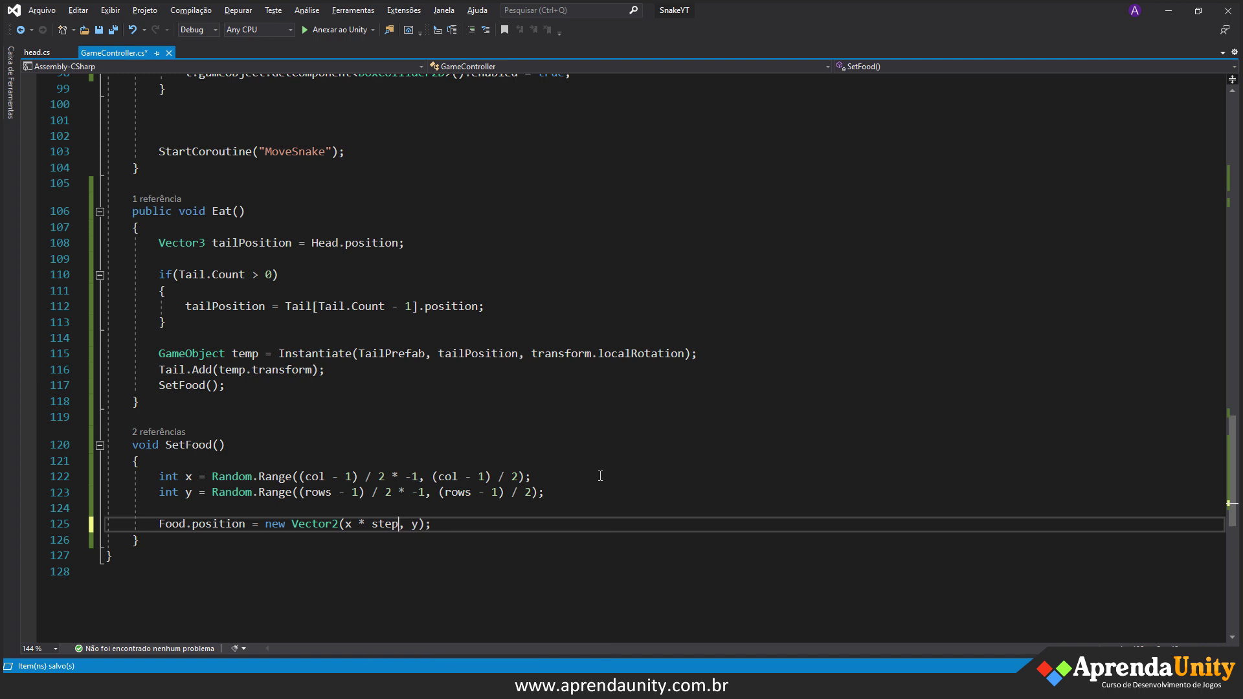
key(Right)
text(* )
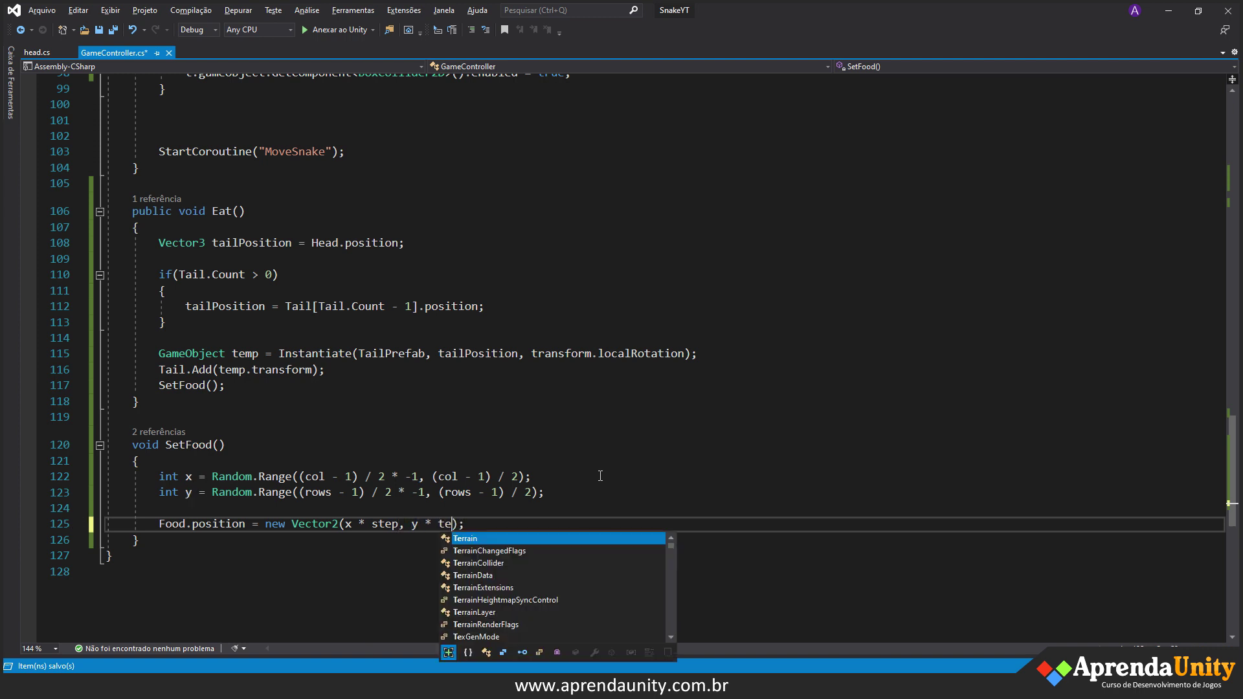
text(ste)
key(Tab)
key(ctrl+s)
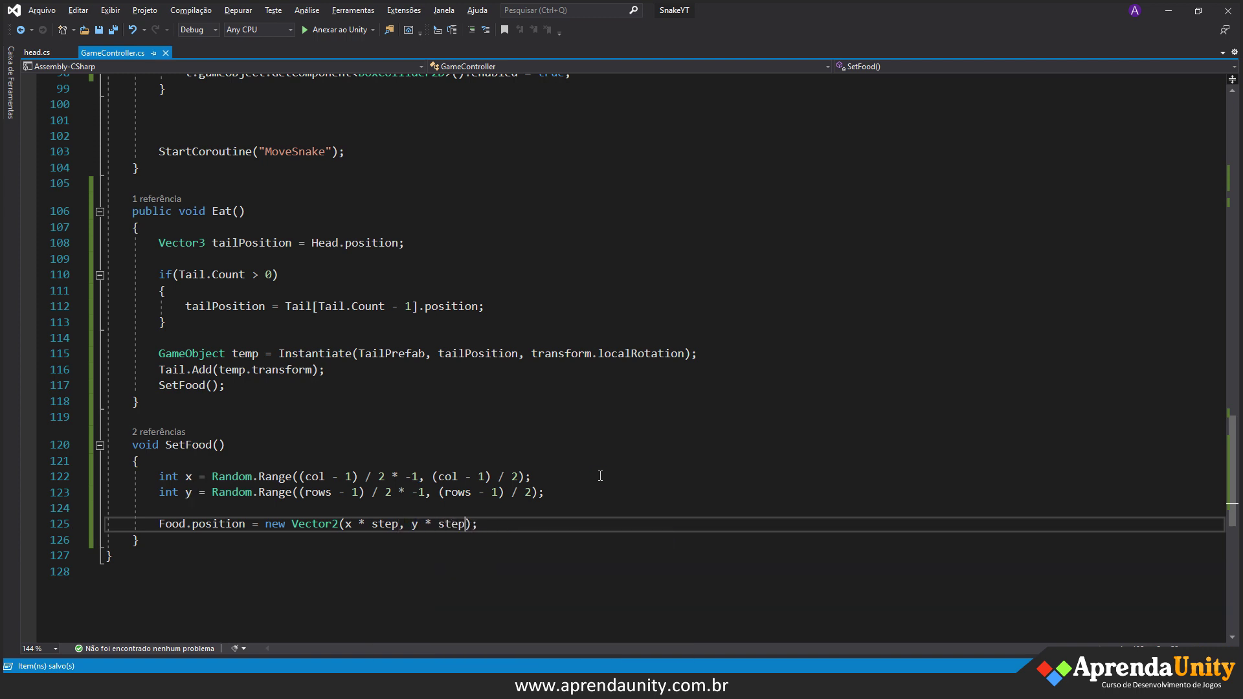
- Review the SetFood method declaration and the SetFood call inside Eat
click(867, 616)
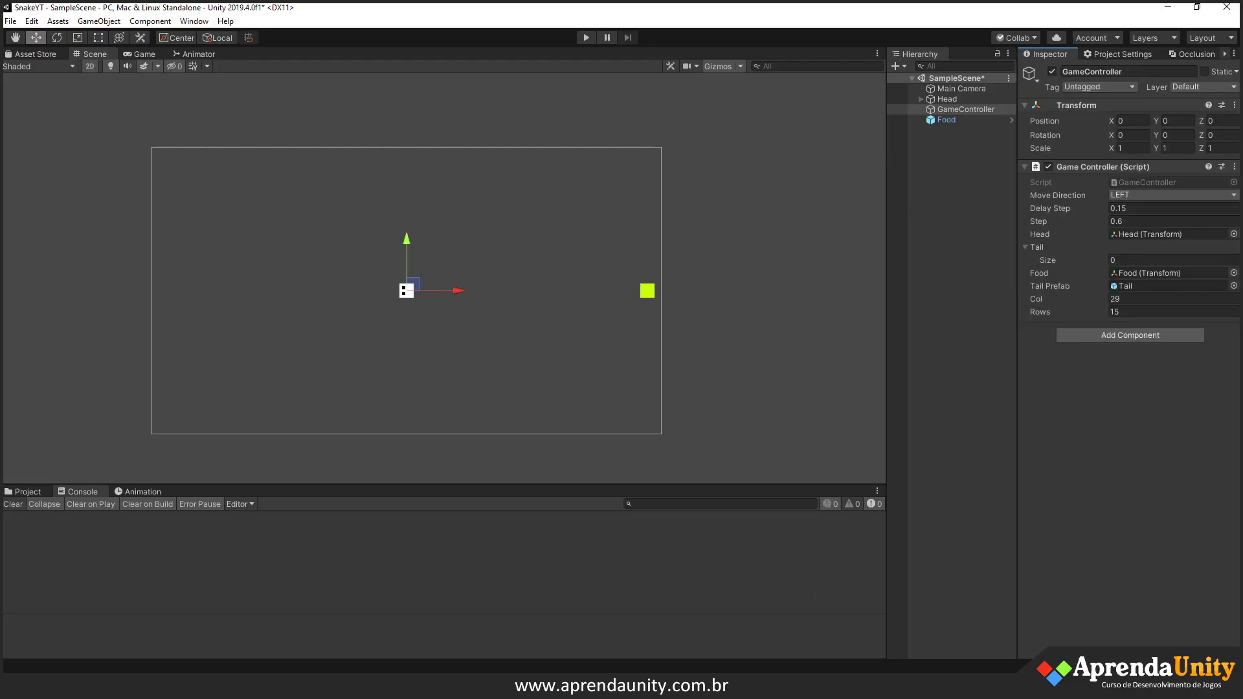
click(898, 628)
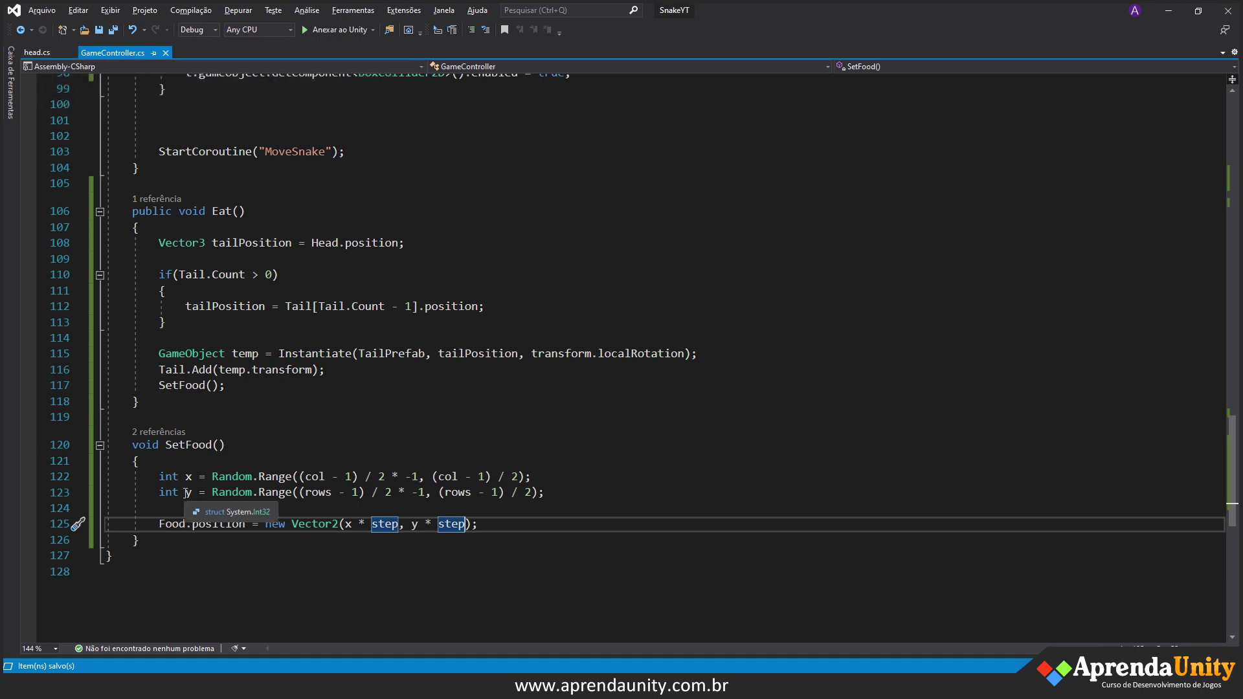
drag(165, 446, 225, 445)
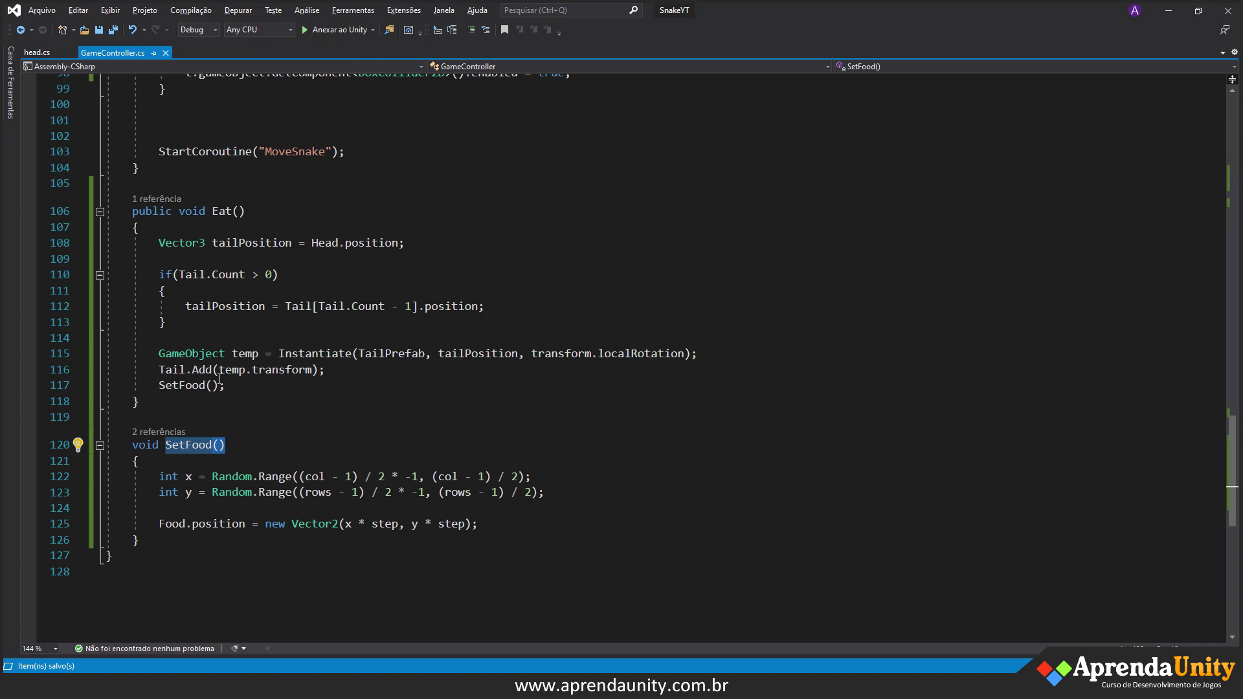
drag(226, 385, 145, 385)
- Retype the semicolon on the SetFood(); call in Start, then bring Unity to the front
scroll(301, 403, up, 5)
scroll(305, 400, up, 8)
scroll(311, 396, up, 8)
scroll(321, 389, up, 5)
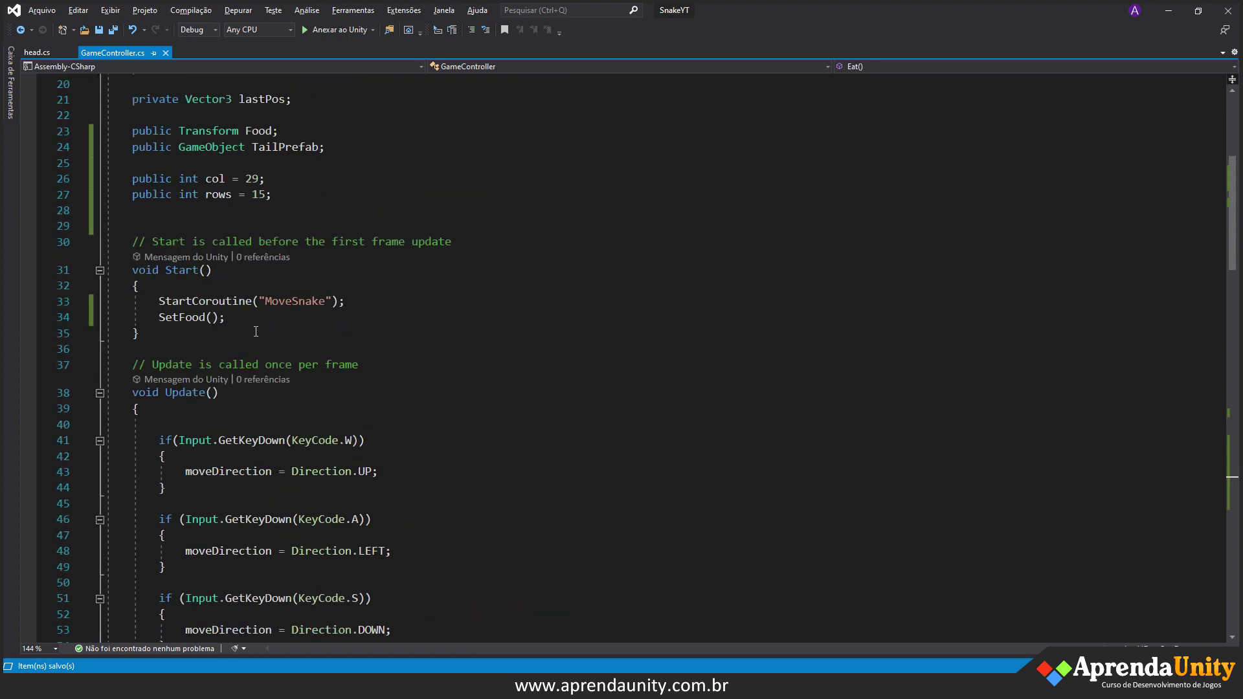
click(256, 324)
key(BackSpace)
text(;)
mouse_move(809, 686)
click(838, 619)
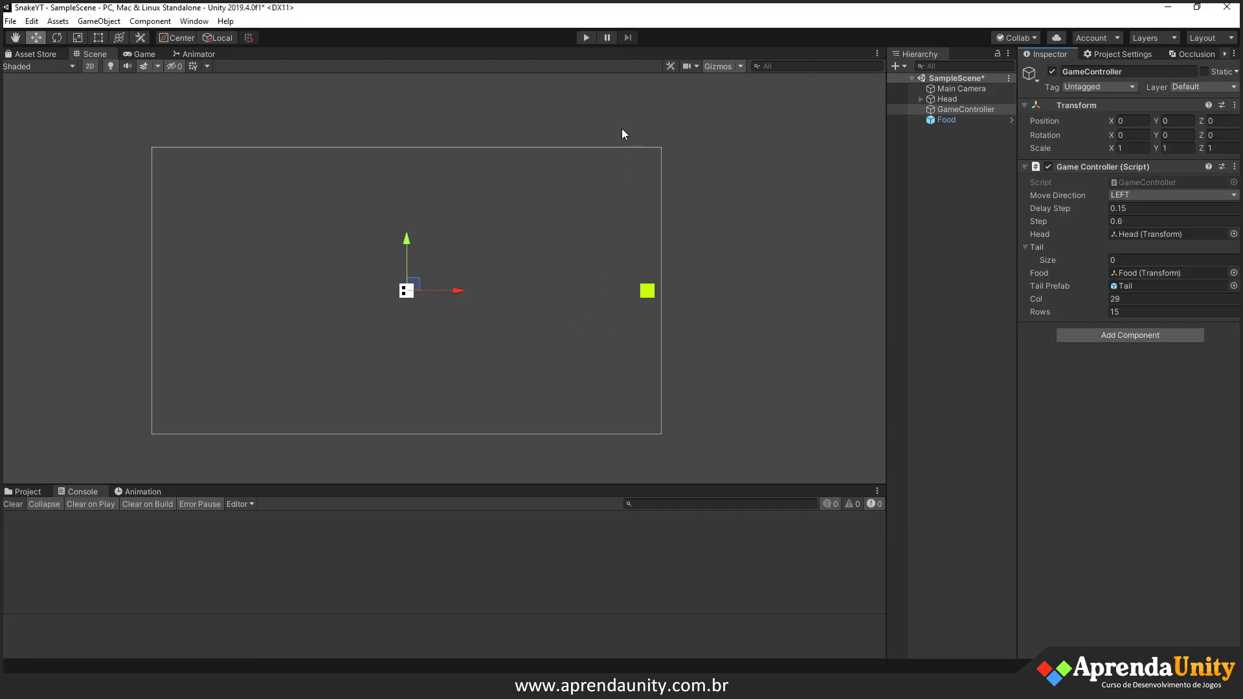
- Play the game and steer the snake with the arrow keys to eat the food
click(586, 38)
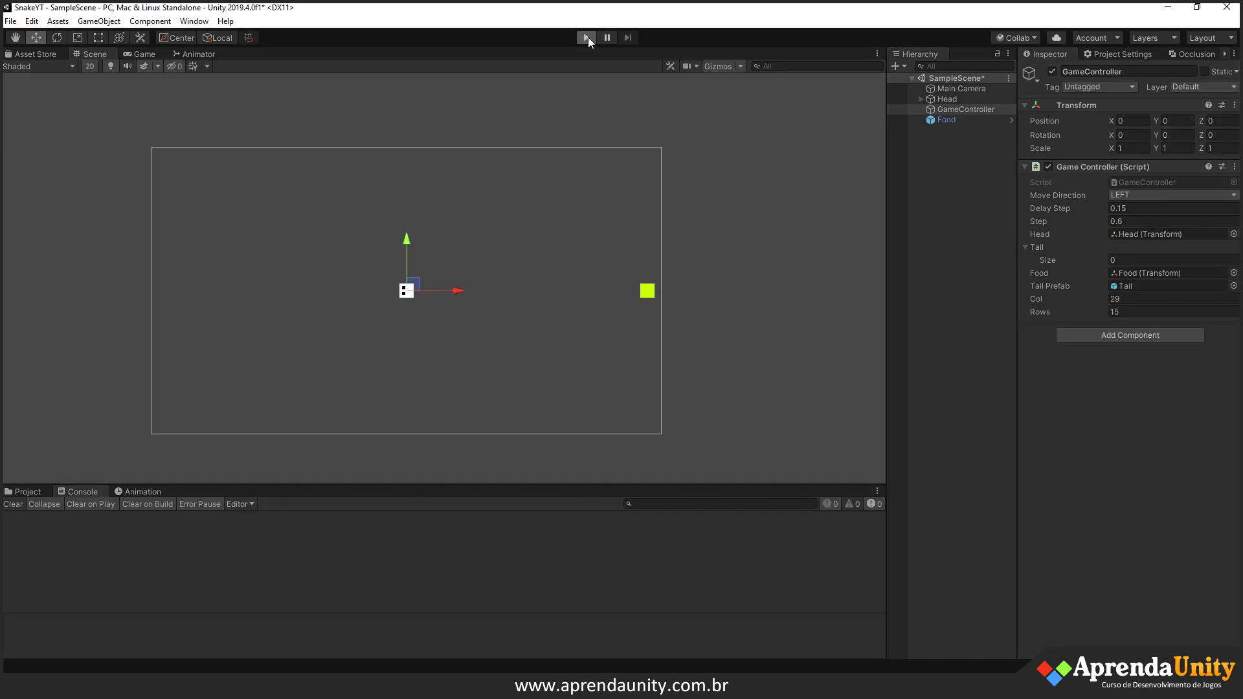
key(Up)
key(Right)
key(Down)
key(Right)
key(Up)
key(Left)
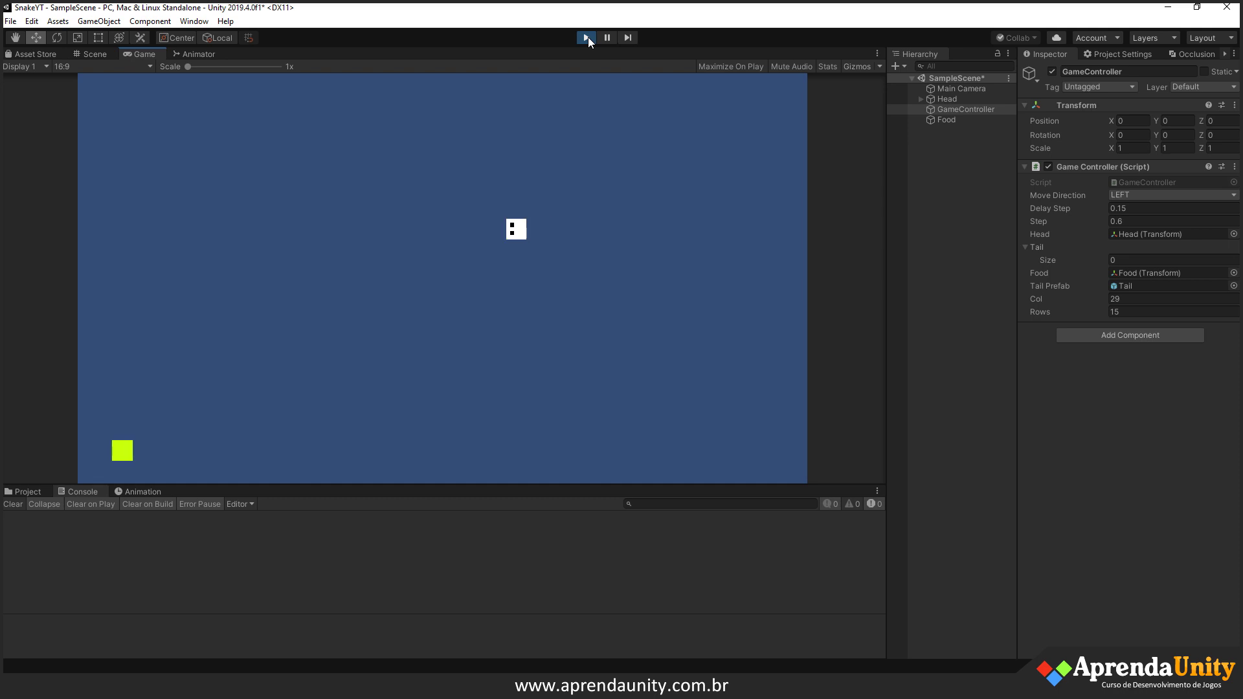
key(Down)
key(Left)
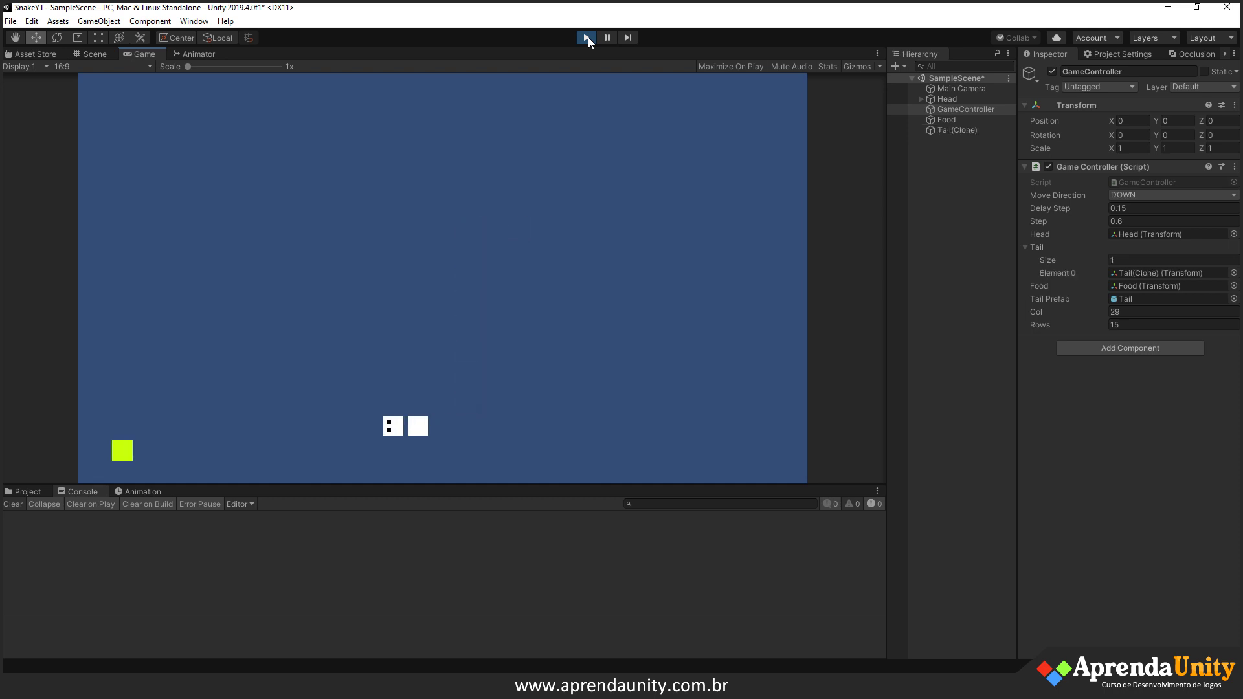
key(Up)
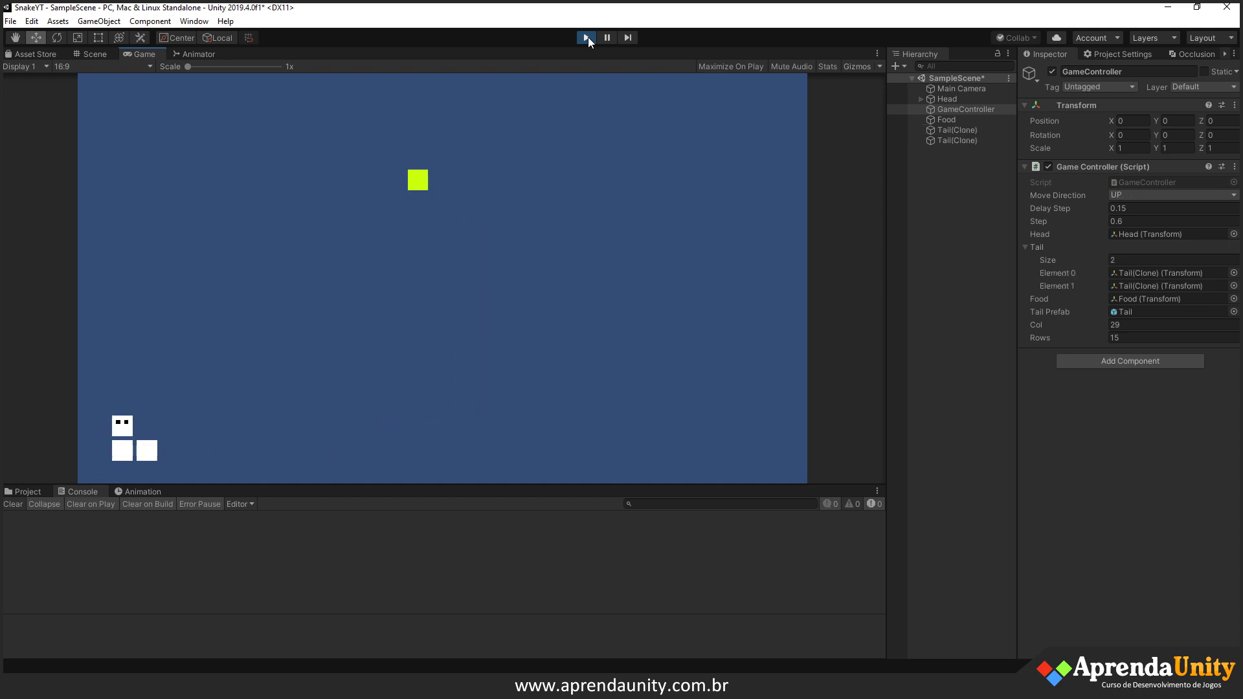
key(Right)
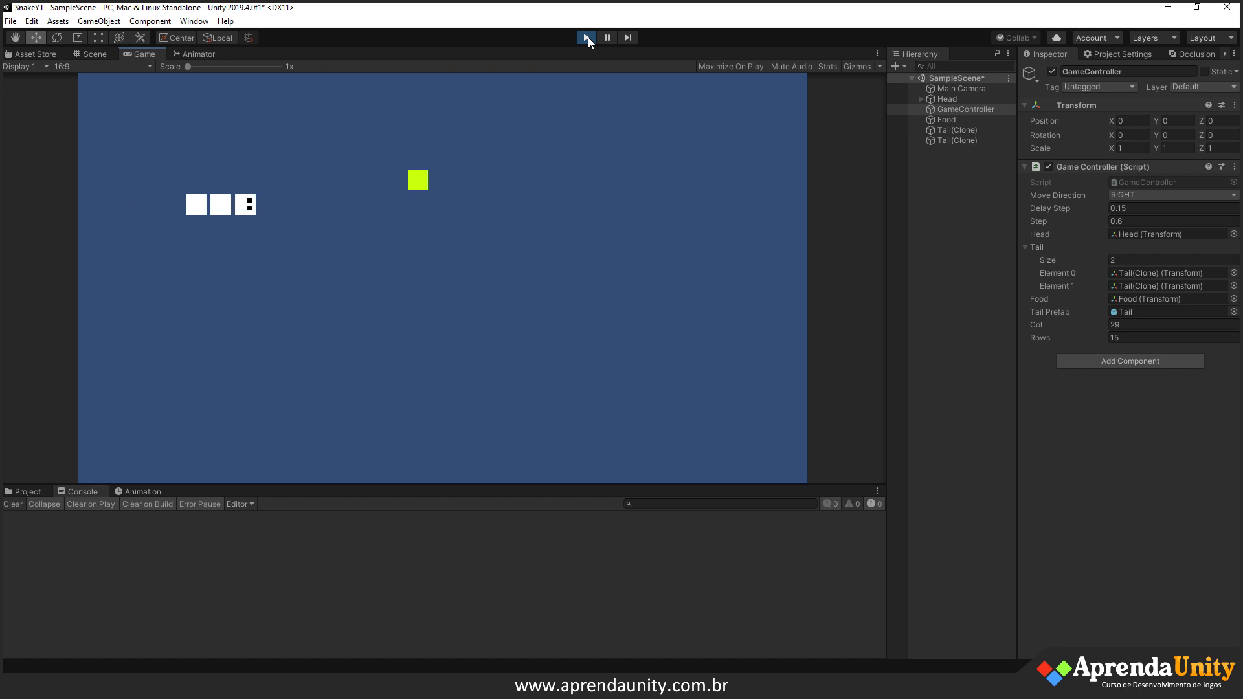
key(Down)
key(Left)
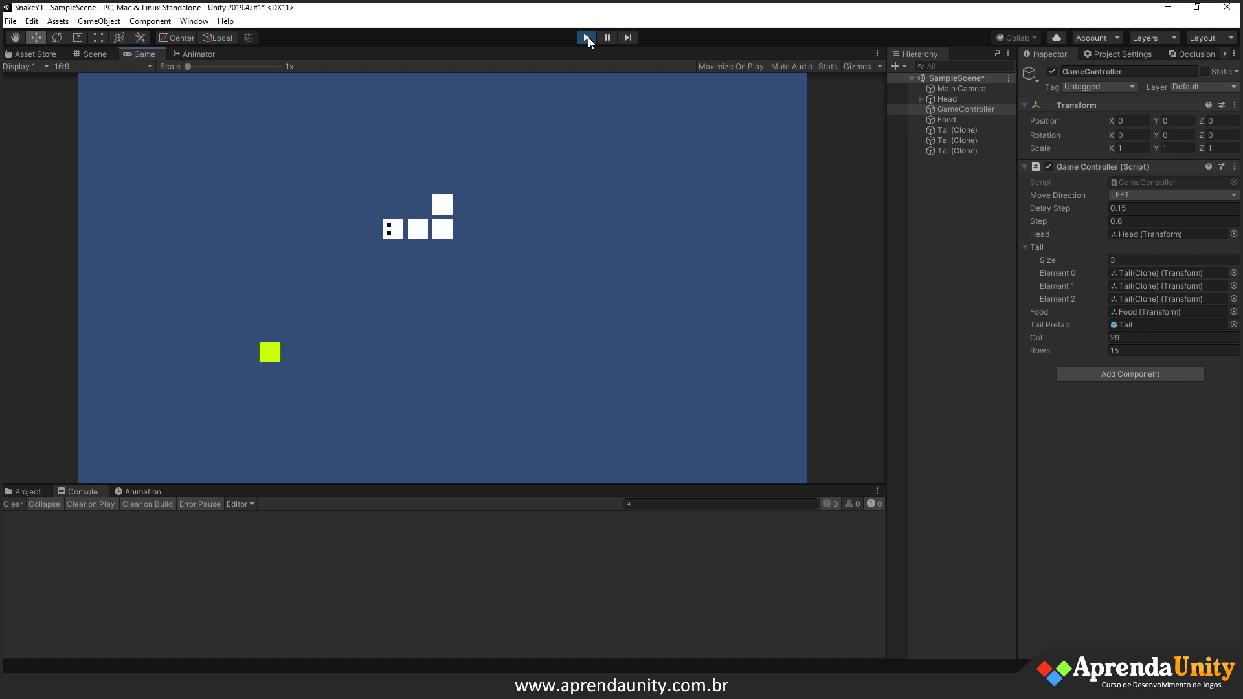
key(Down)
key(Right)
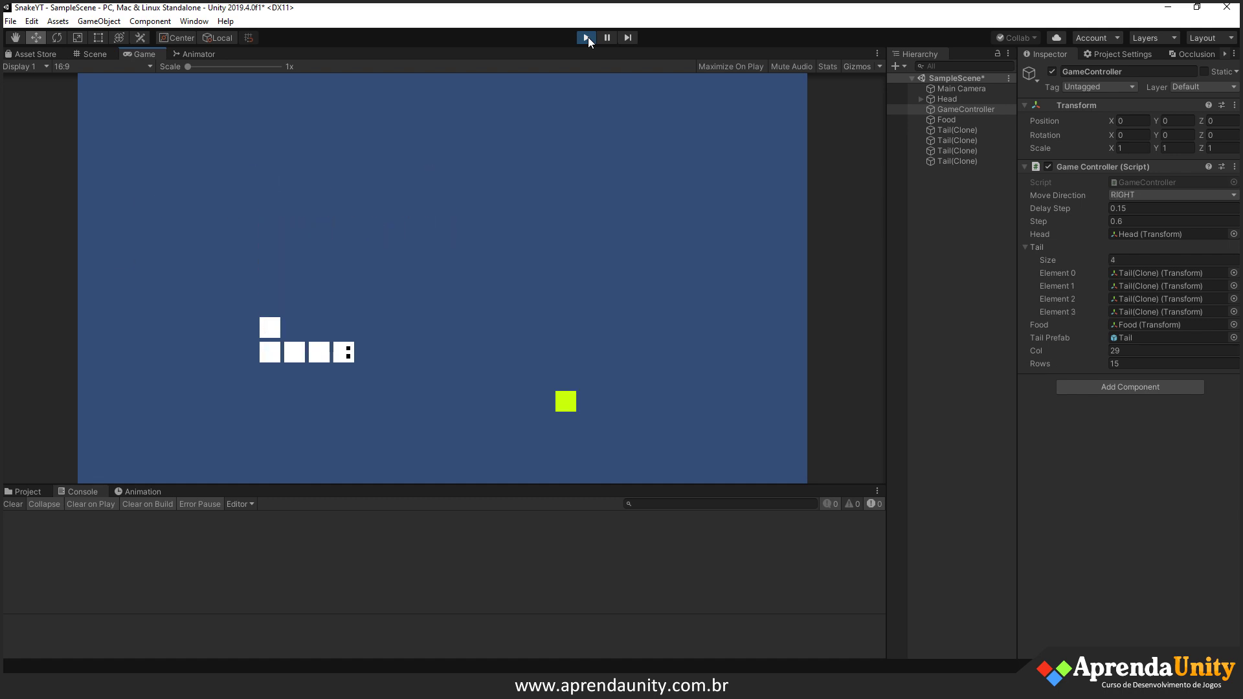
key(Down)
key(Right)
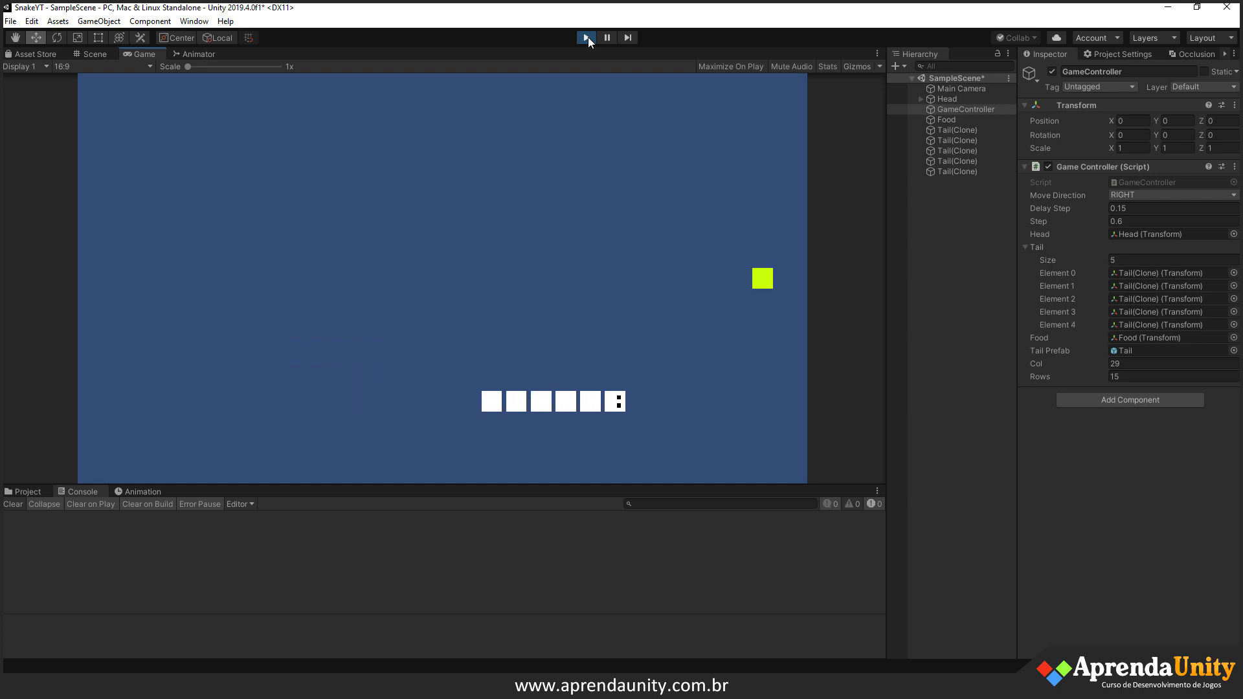
- Keep eating the randomly respawning food until the tail grows to 8, then stop and return to Visual Studio
key(Up)
key(Left)
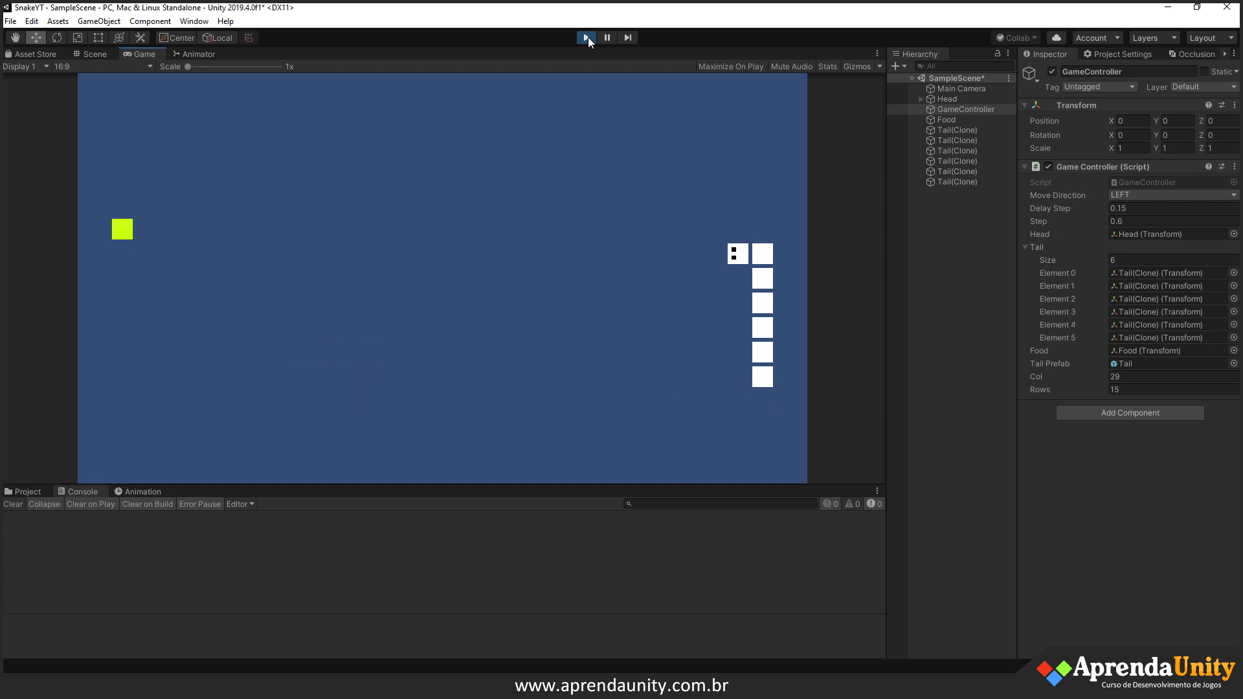
key(Up)
key(Left)
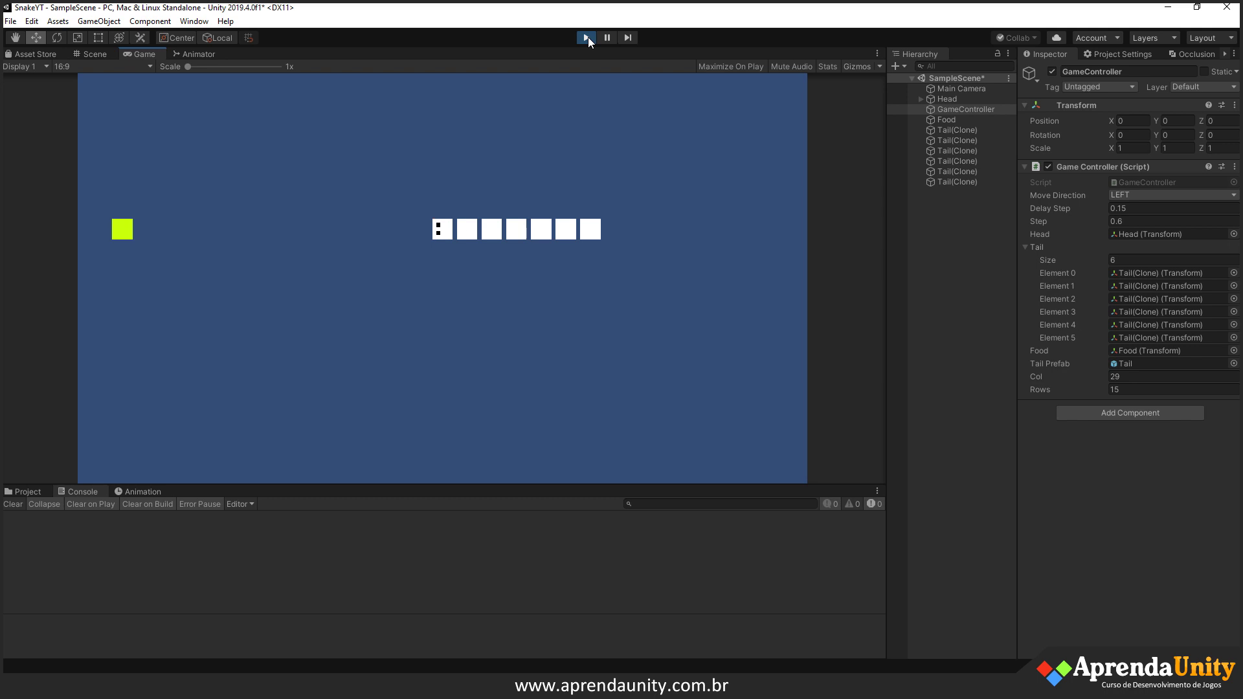
key(Down)
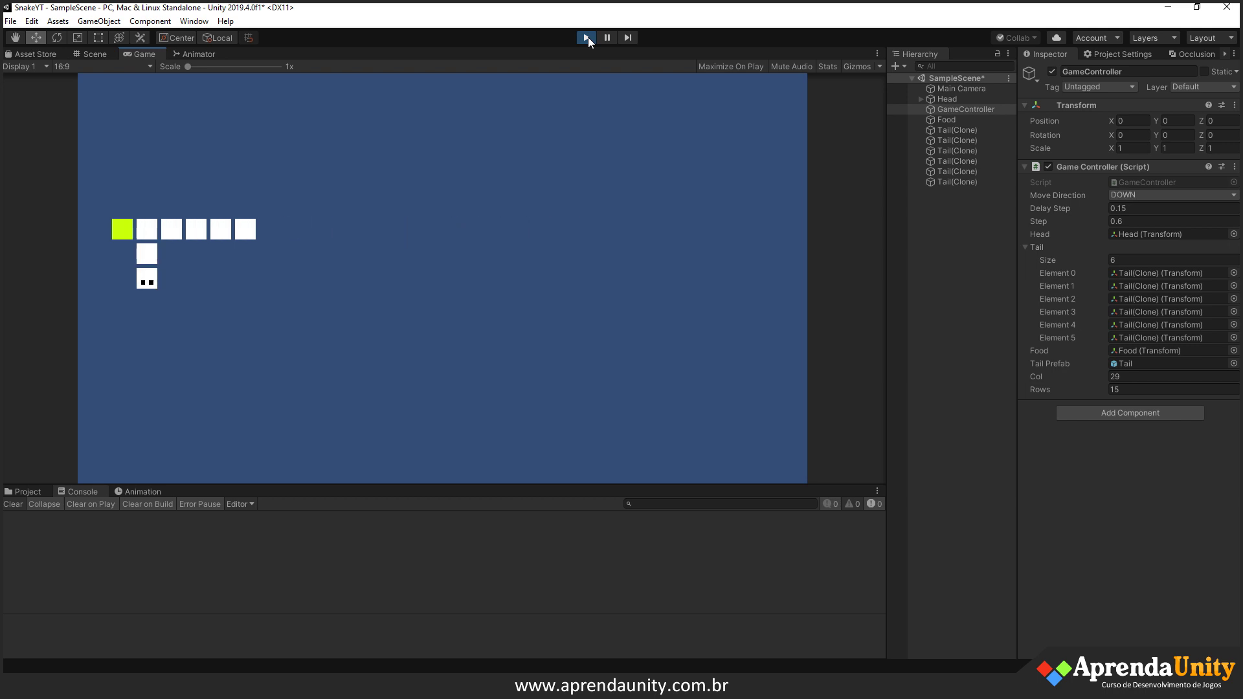
key(Left)
key(Up)
key(Right)
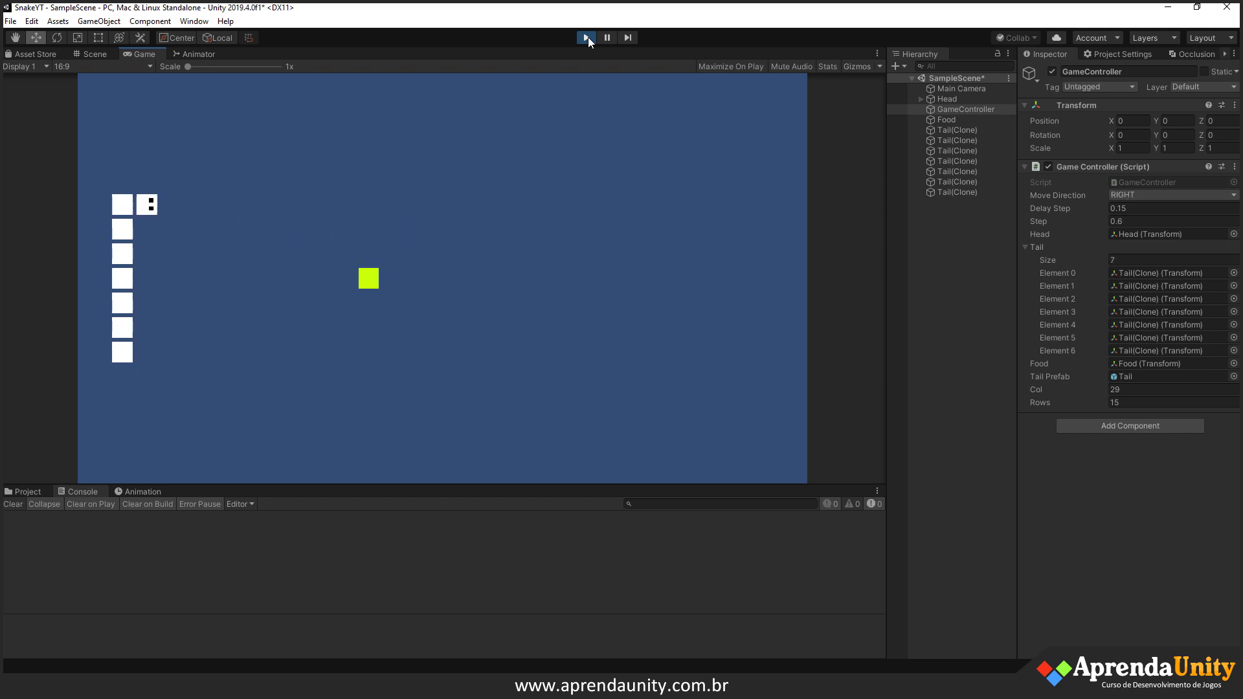
key(Down)
key(Right)
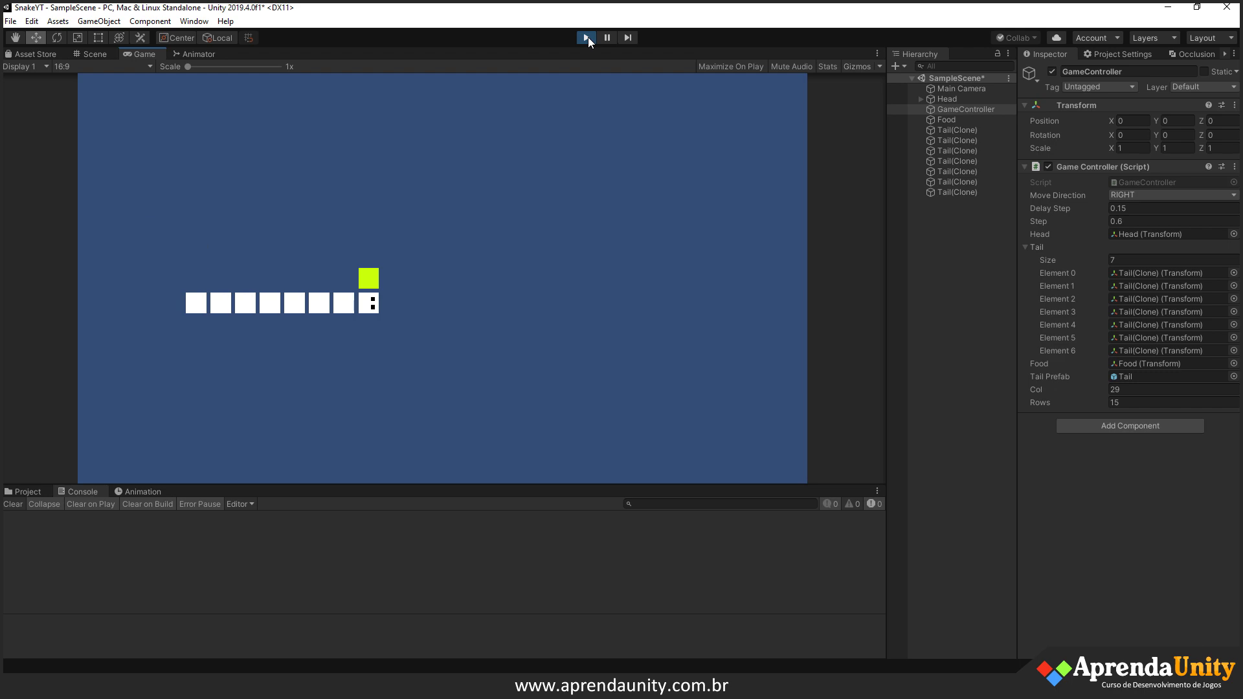
key(Up)
key(Down)
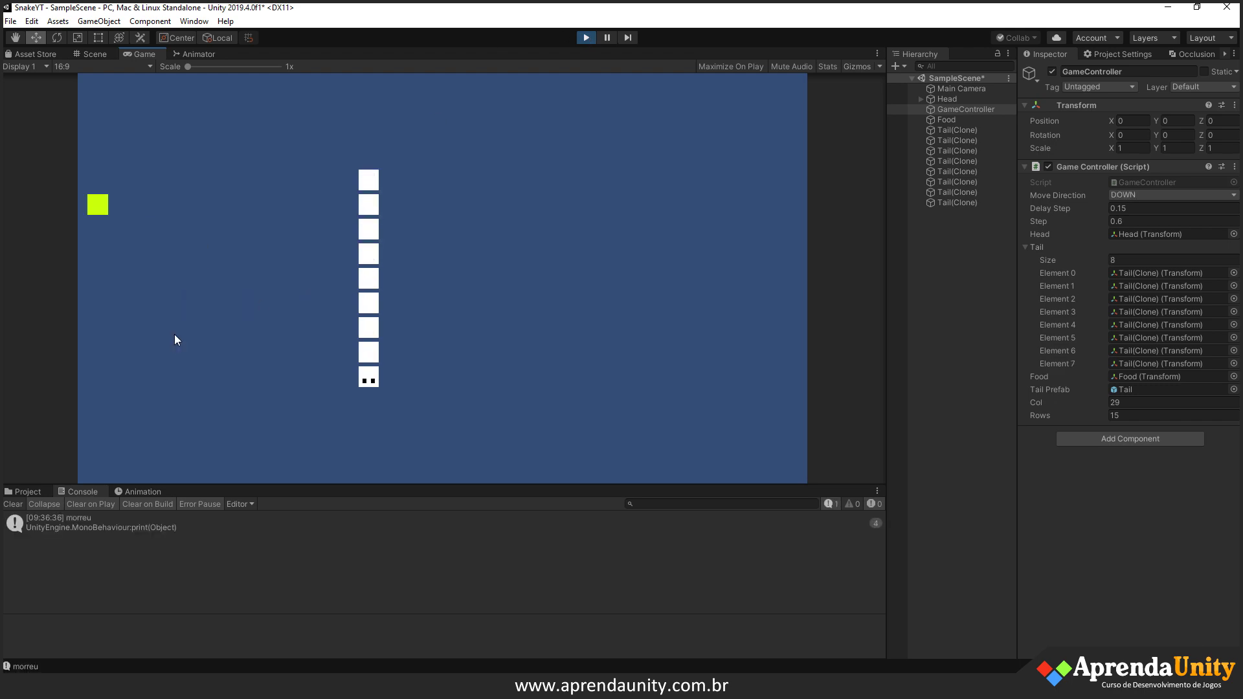
click(585, 37)
key(alt+Tab)
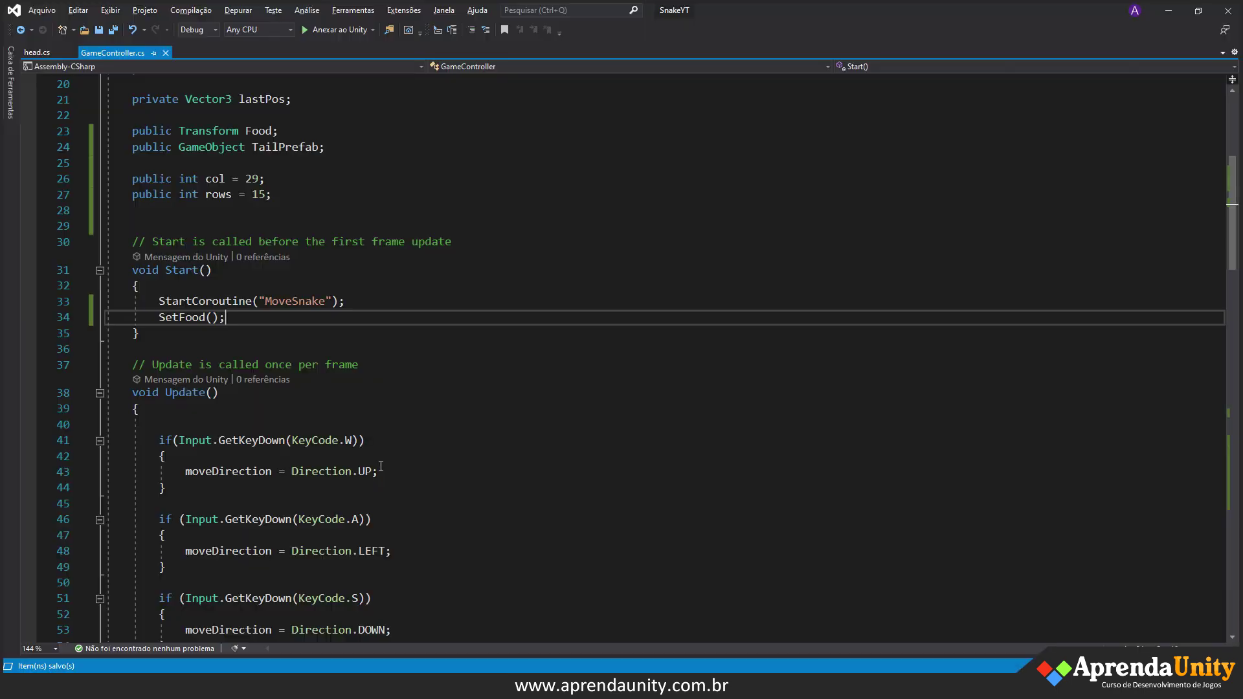
- Replace print("morreu"); in head.cs with Time.timeScale = 0;, save, and start the game in Unity
click(37, 52)
drag(333, 380, 207, 382)
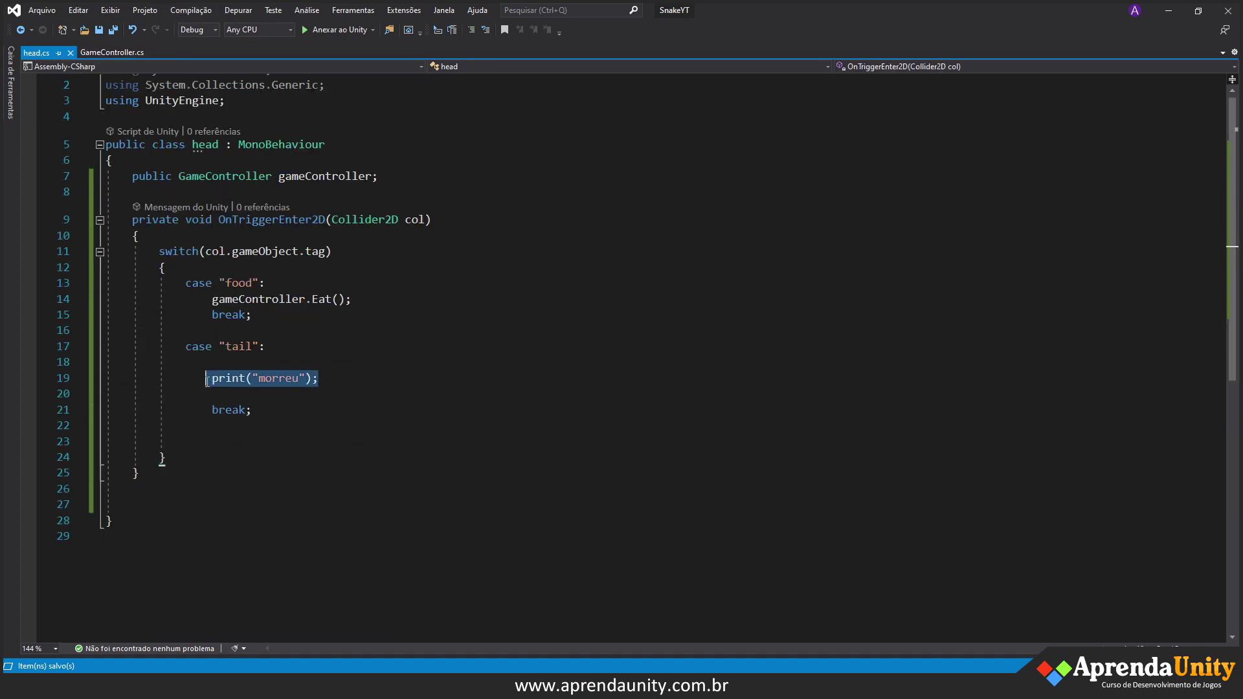
text(Time)
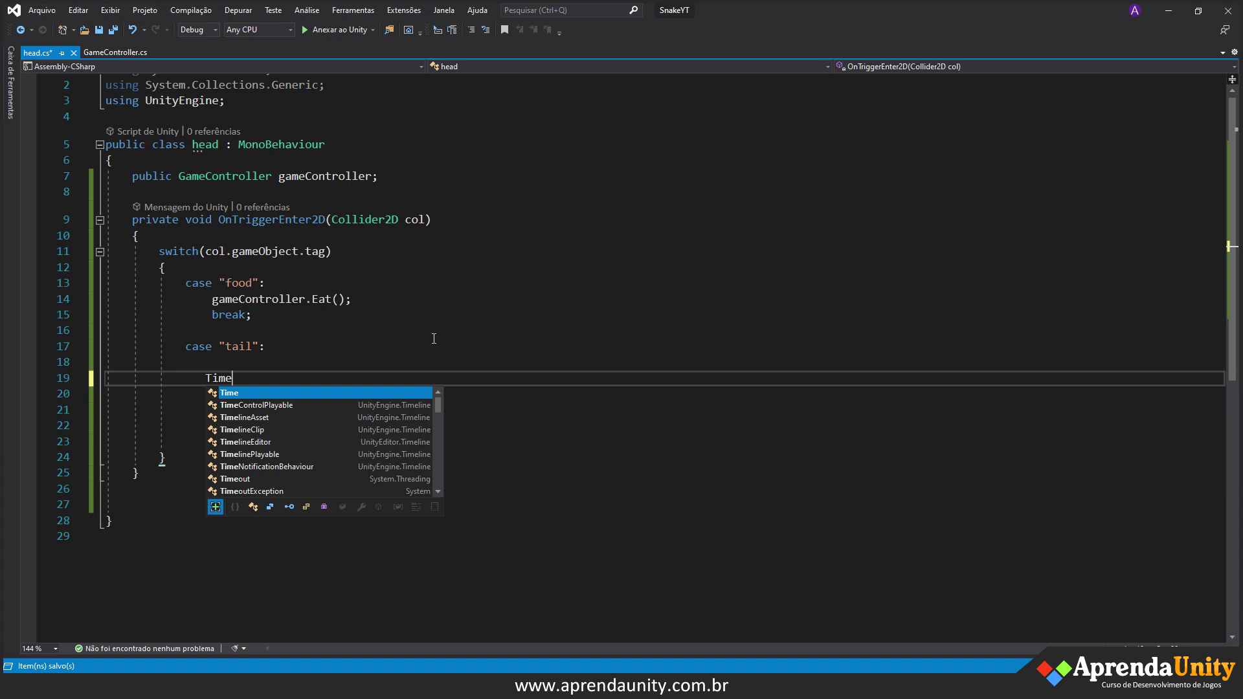
text(.)
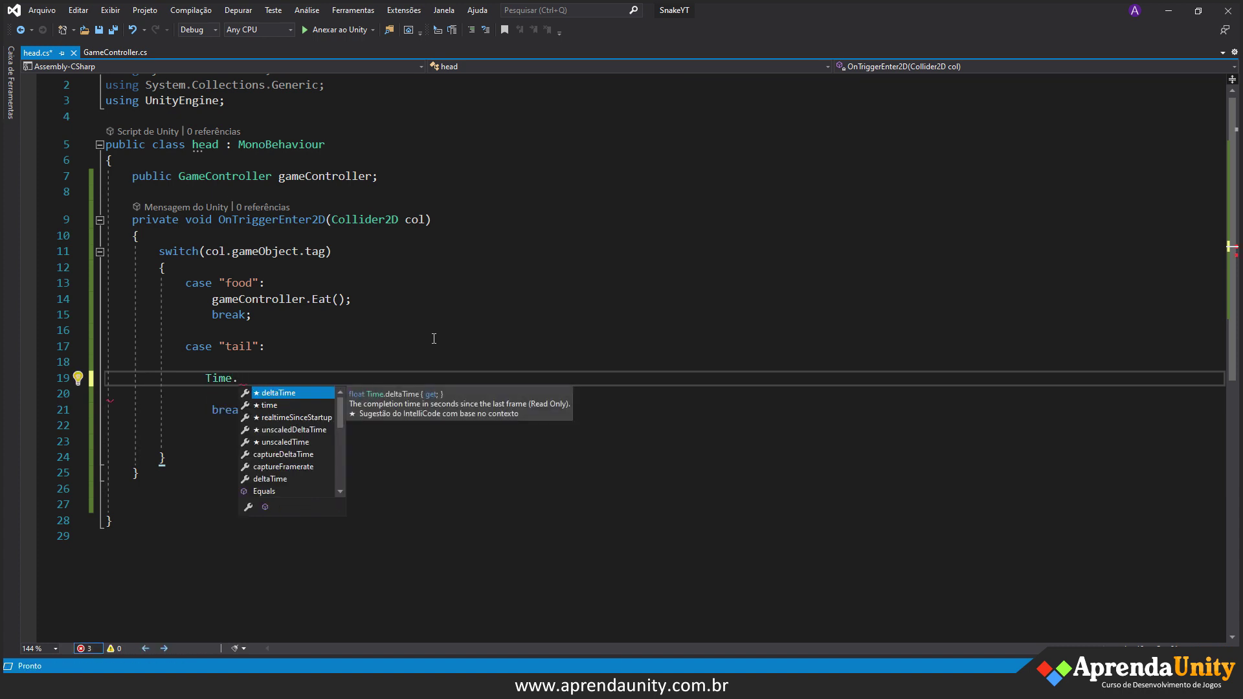
text(tim)
key(Down)
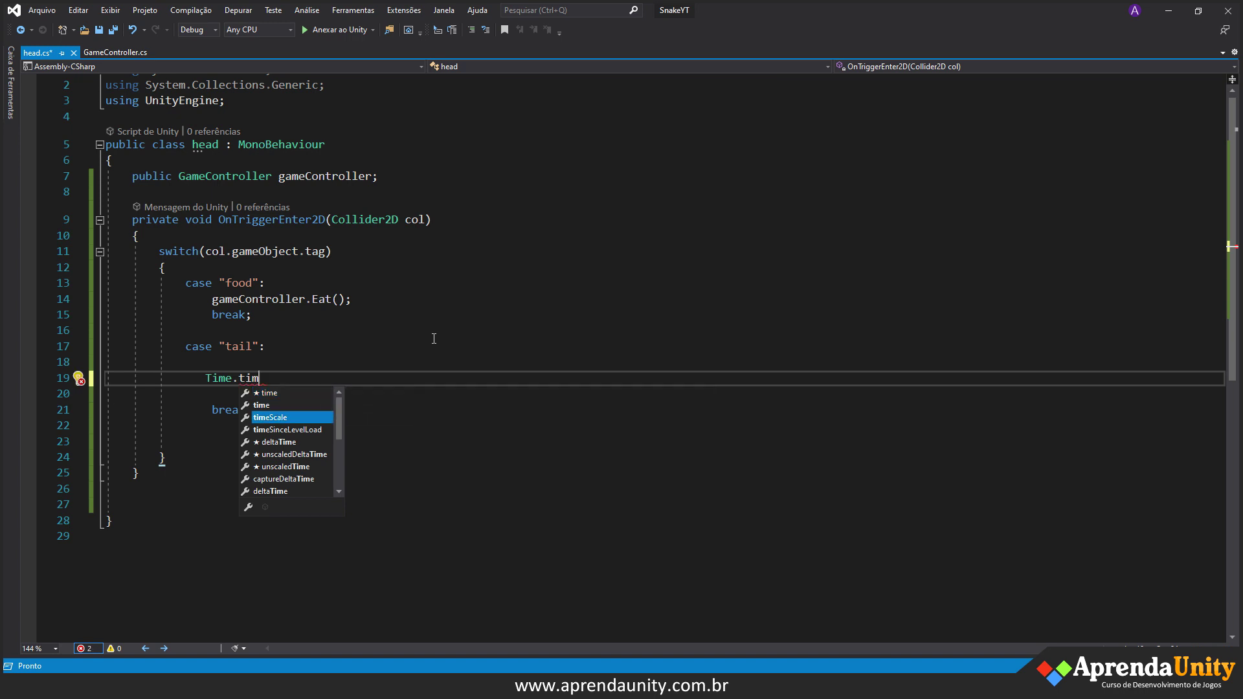
key(Tab)
text(= 0;)
key(ctrl+s)
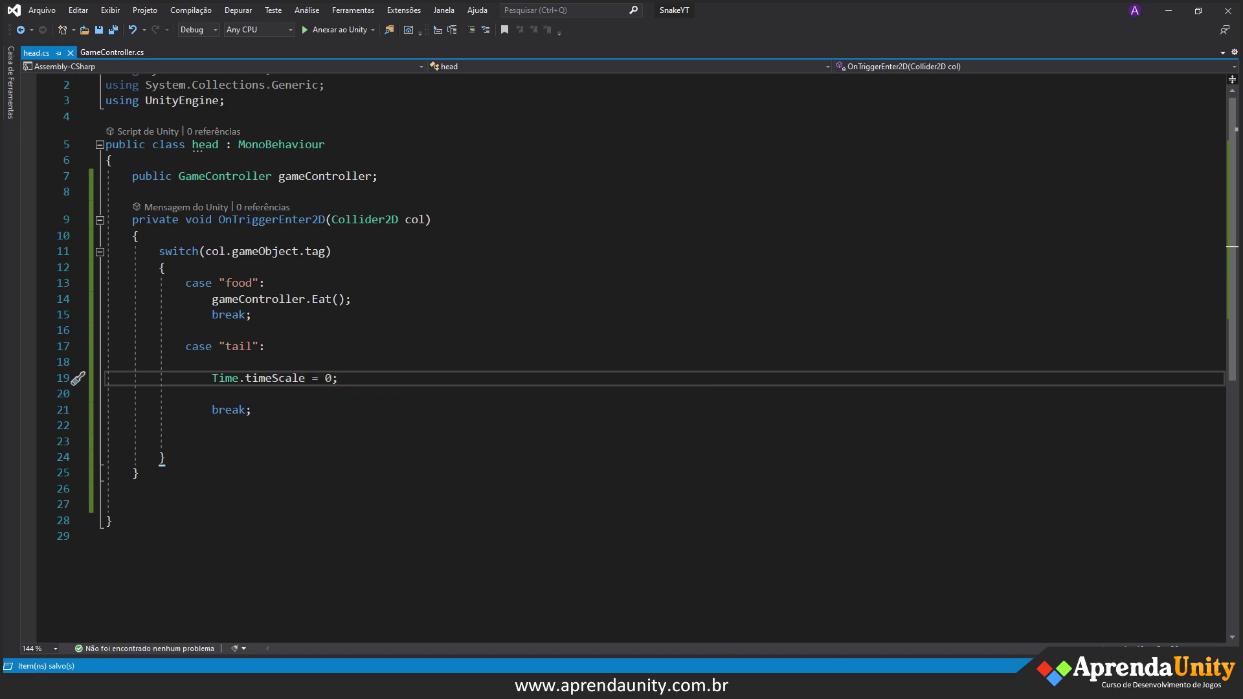
click(878, 625)
click(585, 37)
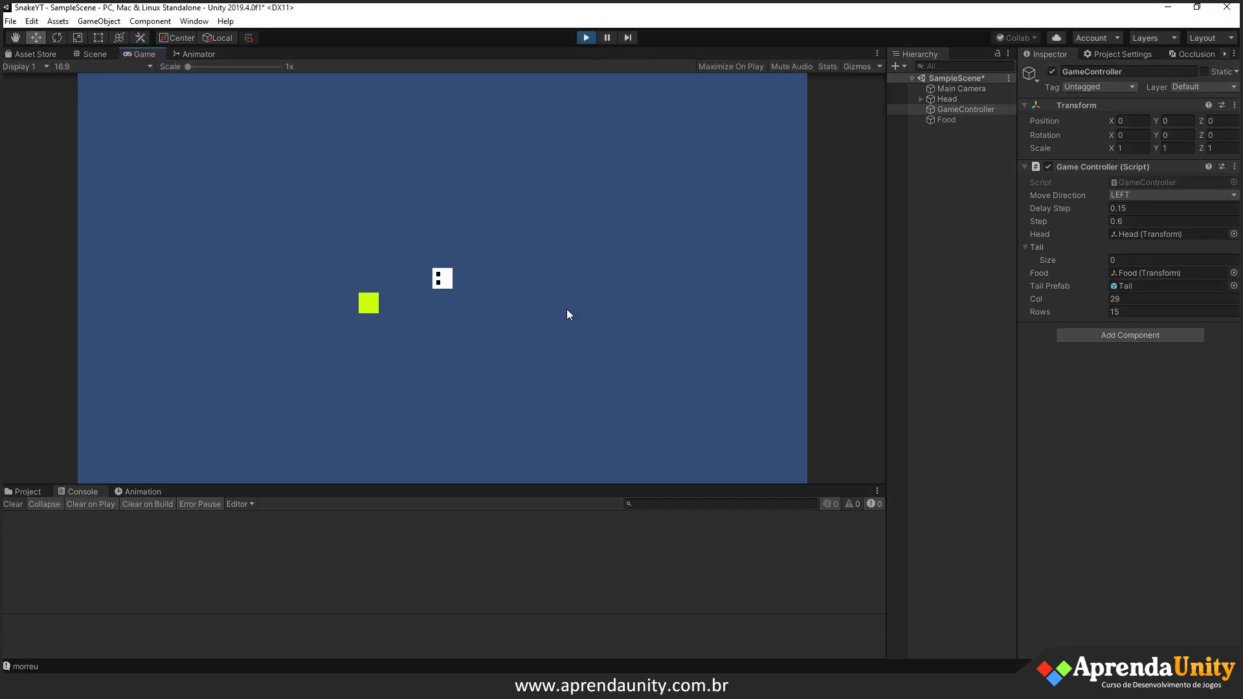
- Test the game briefly, growing the tail to two segments, then stop it
key(Down)
key(Left)
key(Up)
key(Right)
key(Left)
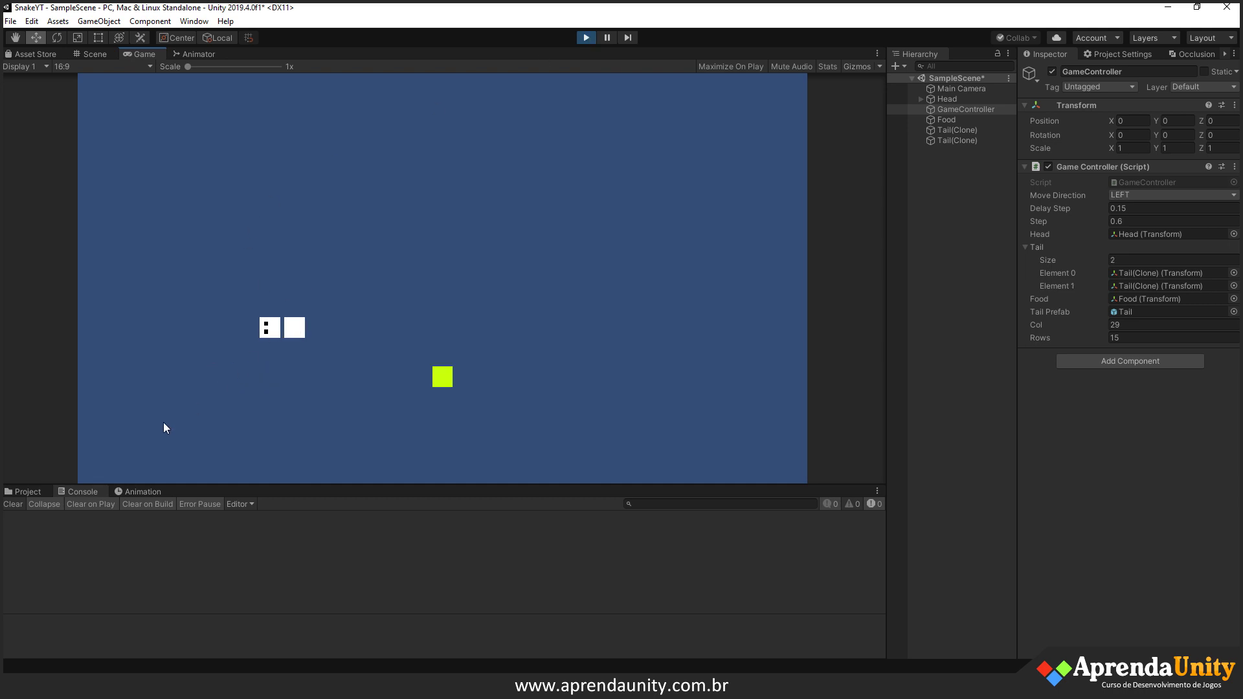
click(586, 38)
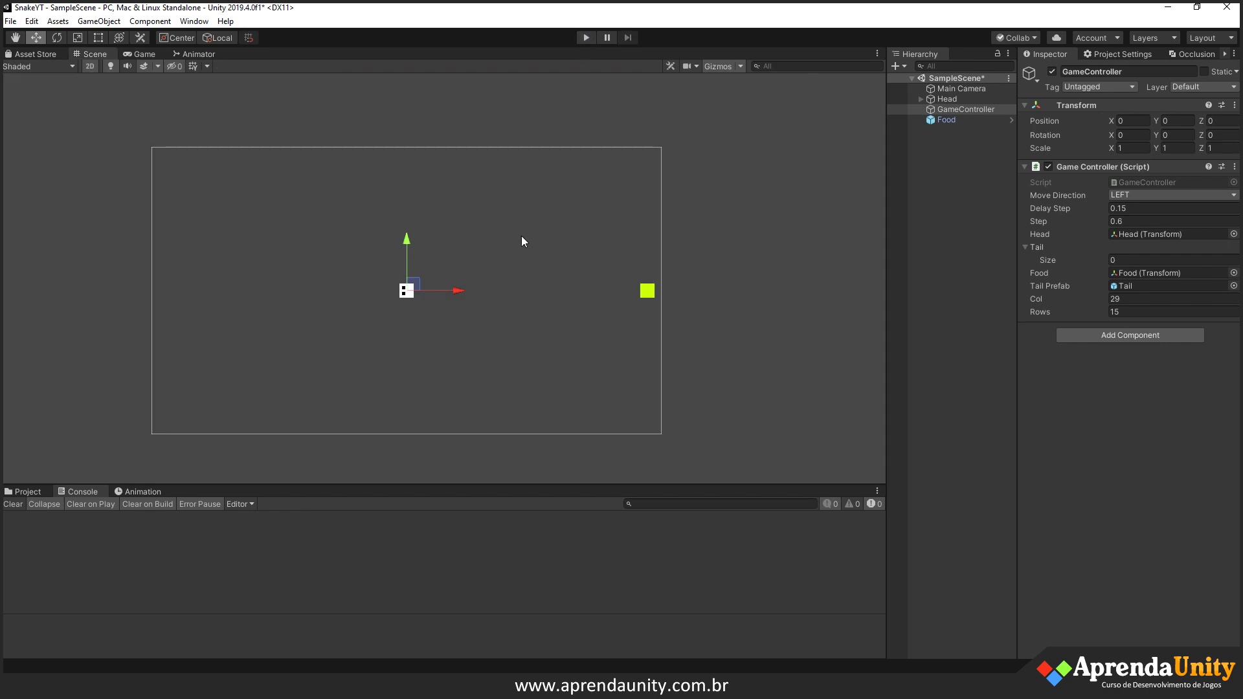
- Set the Food object's Position X to 0
click(952, 120)
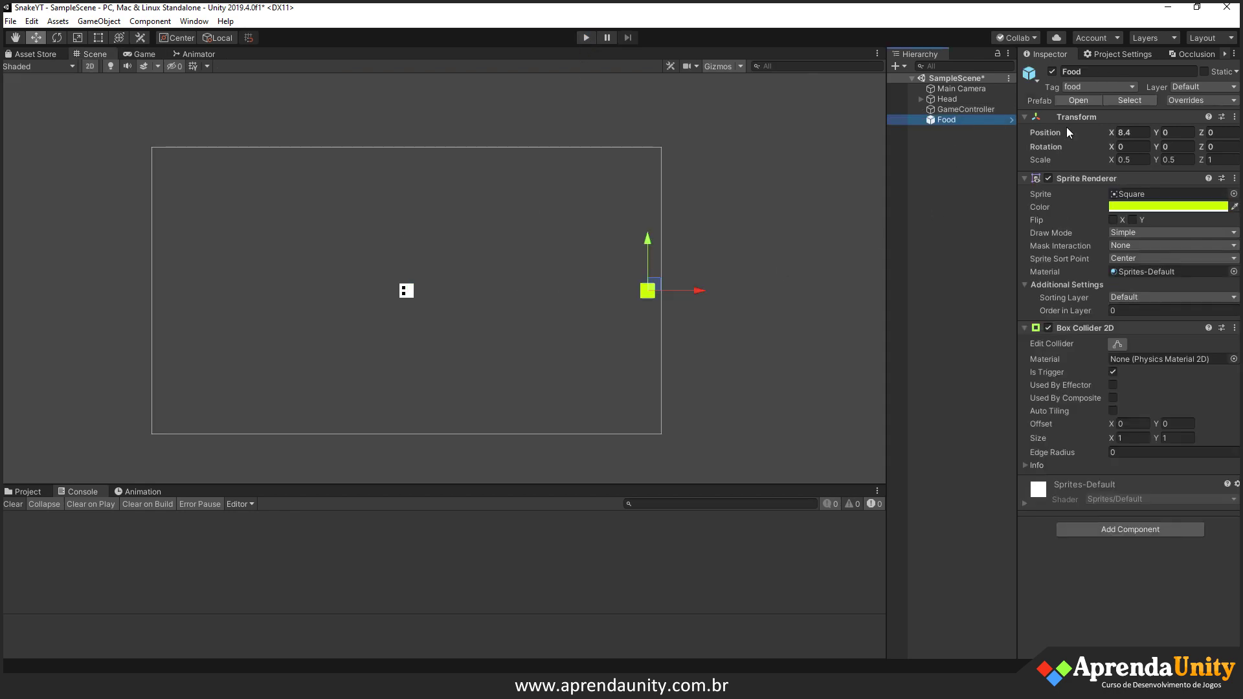
click(1133, 133)
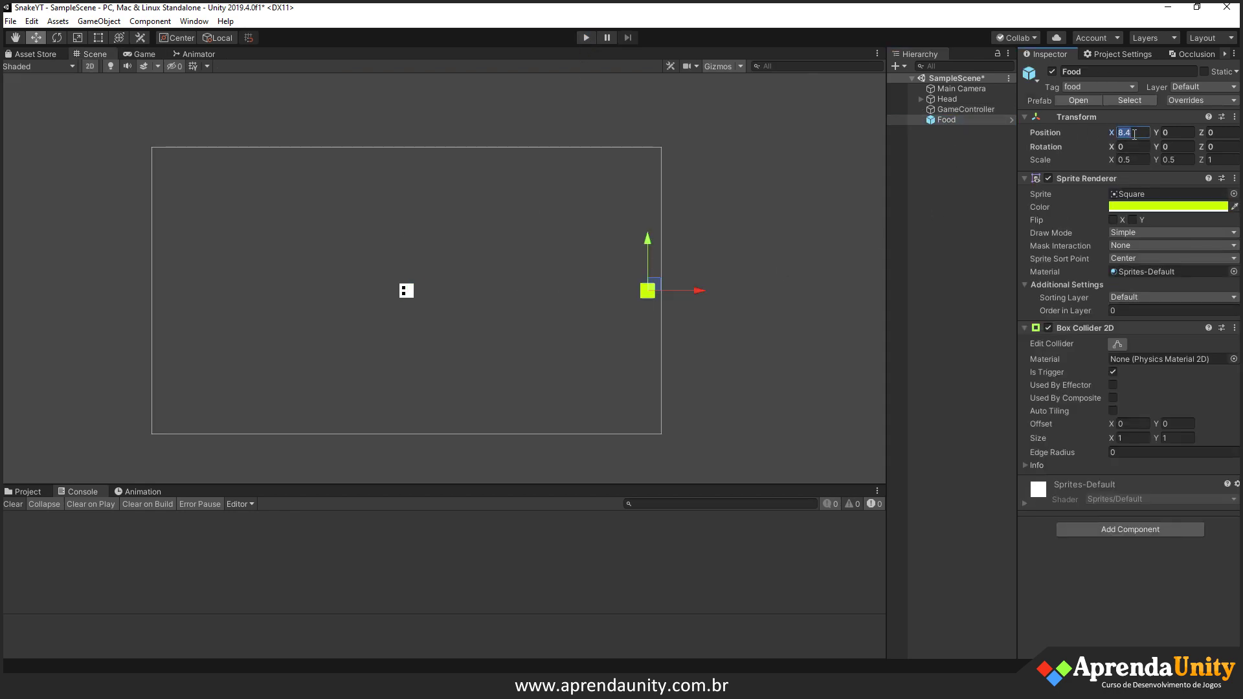
text(0)
key(ctrl+s)
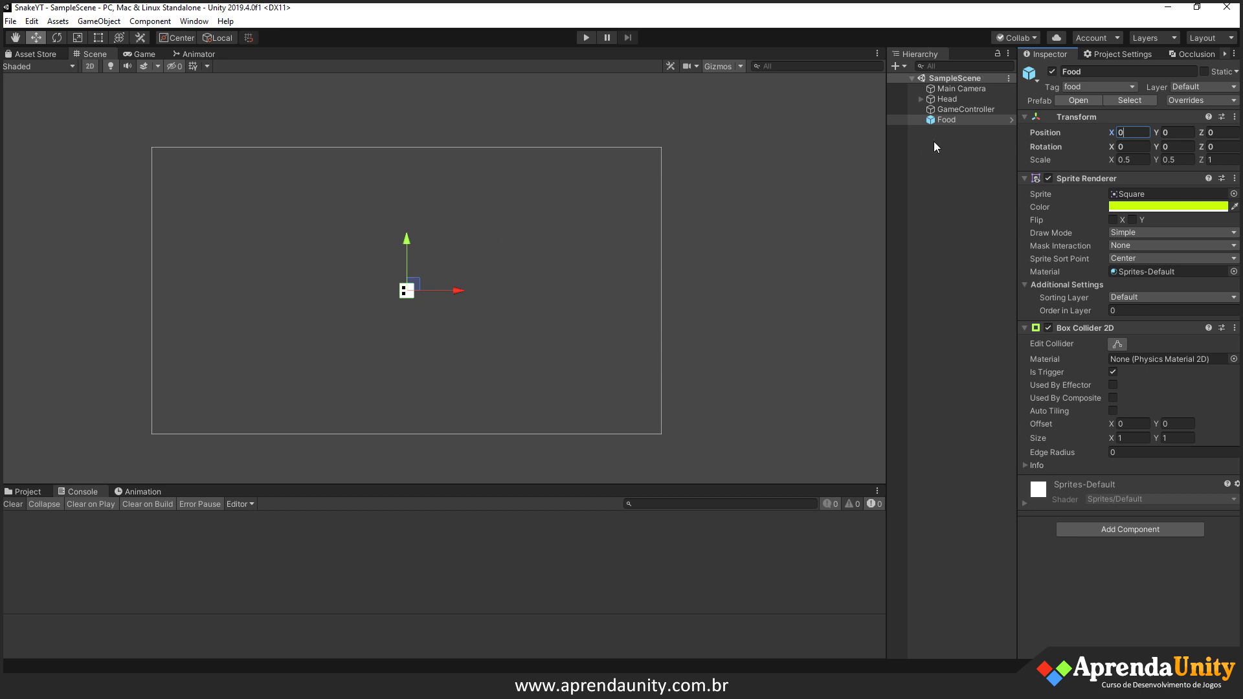
- Add a Tail prefab instance to the scene from the Prefab folder and enable its Box Collider 2D
click(326, 288)
click(28, 493)
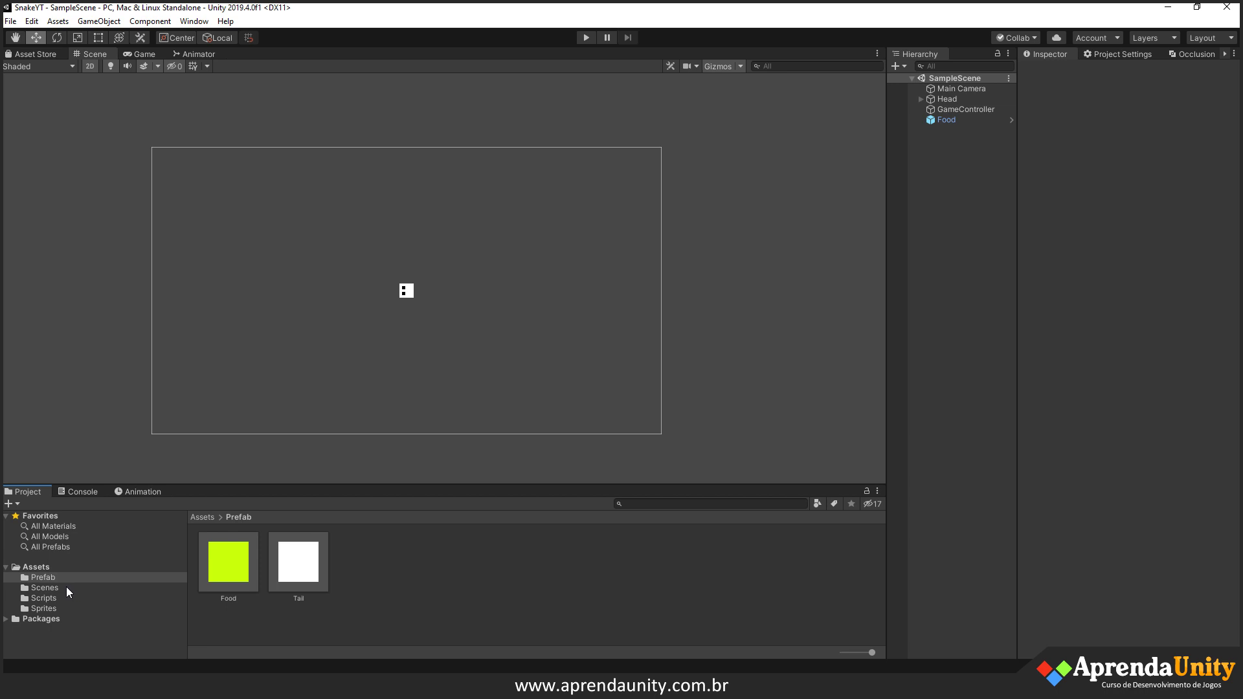
drag(304, 563, 973, 336)
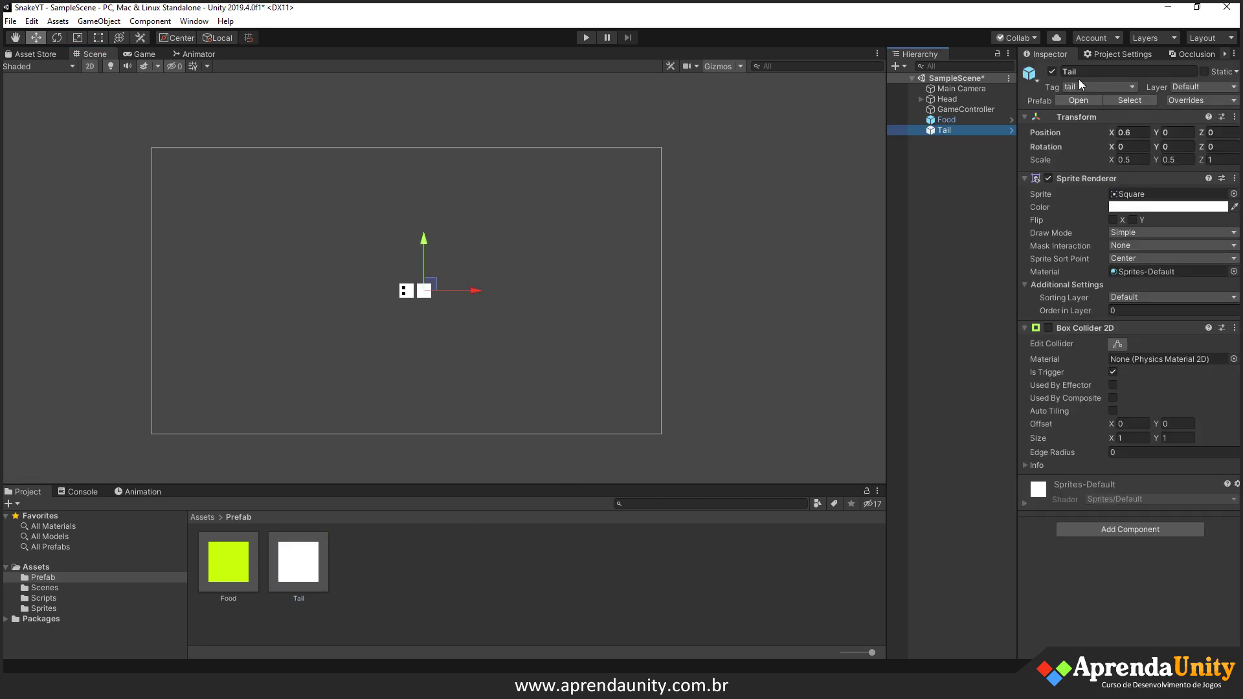
click(1047, 329)
- Stretch the Tail with the Rect tool into a long bar spanning the play area, X scale 18.11
drag(426, 234, 427, 114)
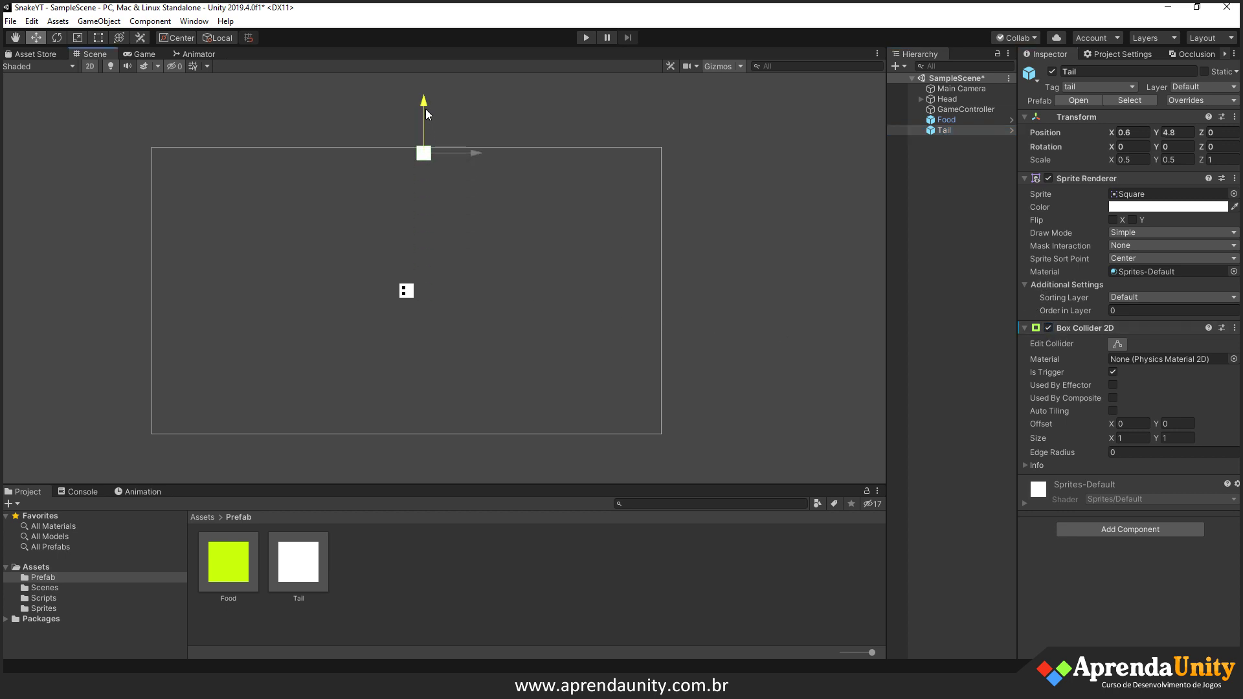
drag(426, 110, 421, 114)
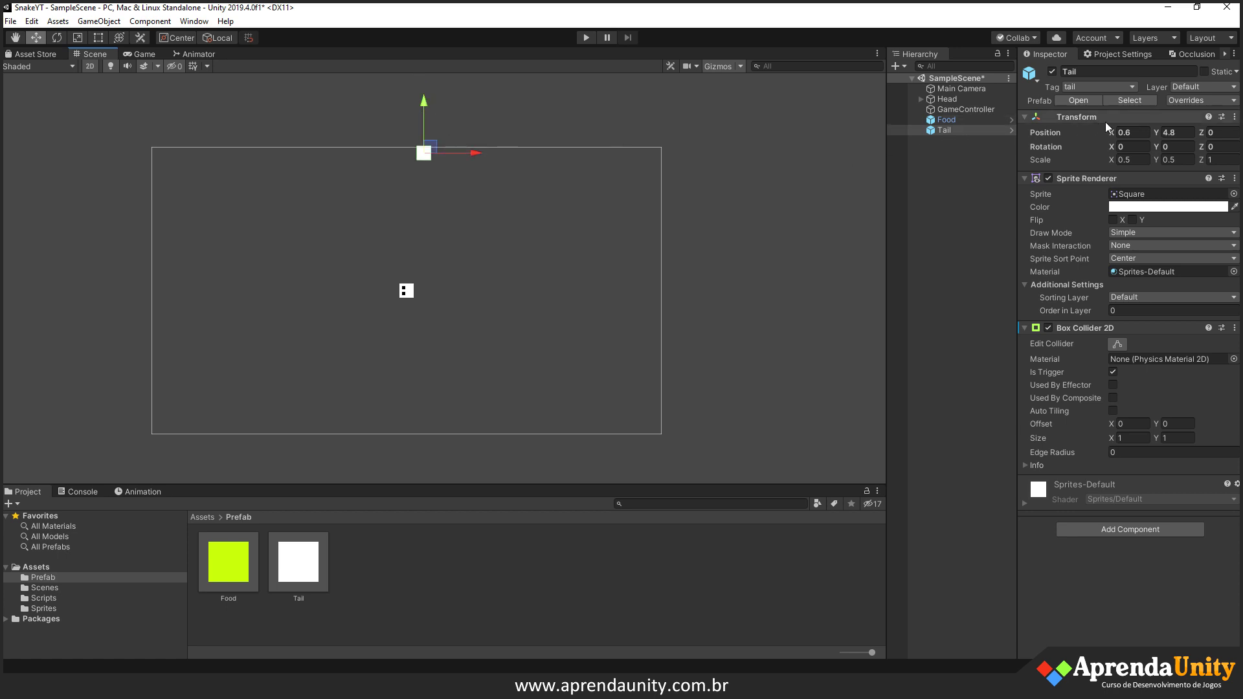
key(t)
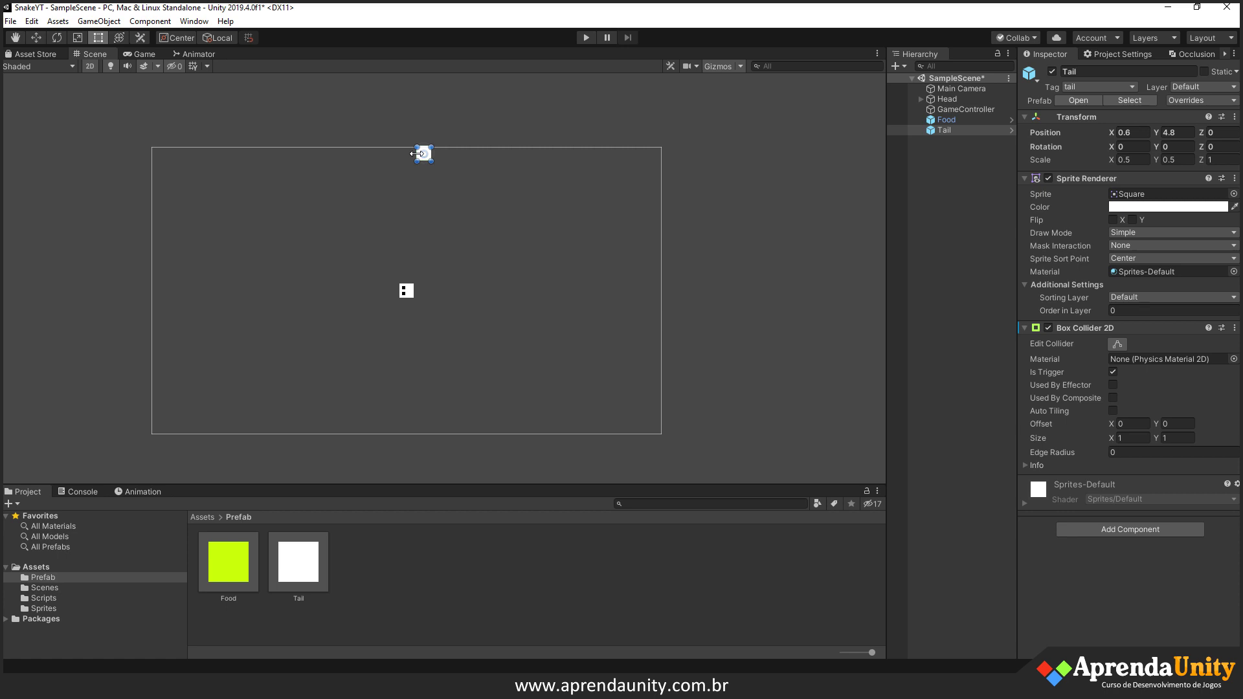
drag(416, 154, 148, 154)
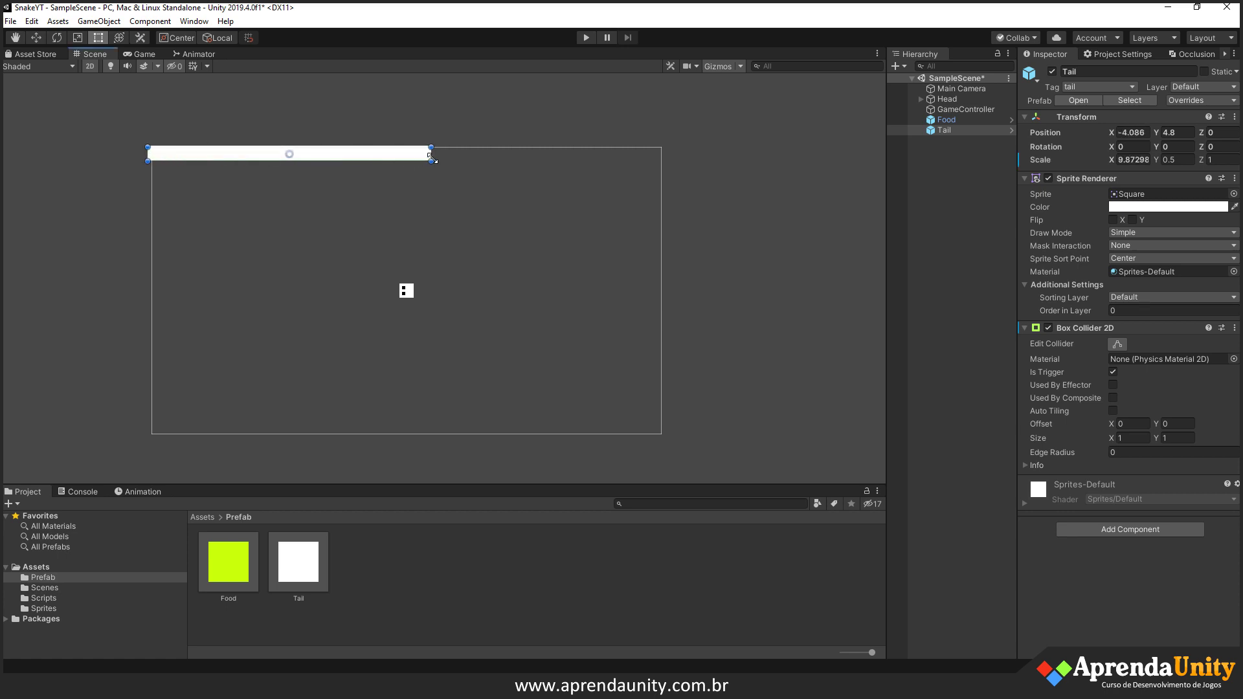
drag(431, 154, 667, 155)
click(1145, 207)
- Color the bar black and move it down to the bottom edge at Y -4.8
click(53, 212)
drag(44, 222, 22, 269)
click(149, 104)
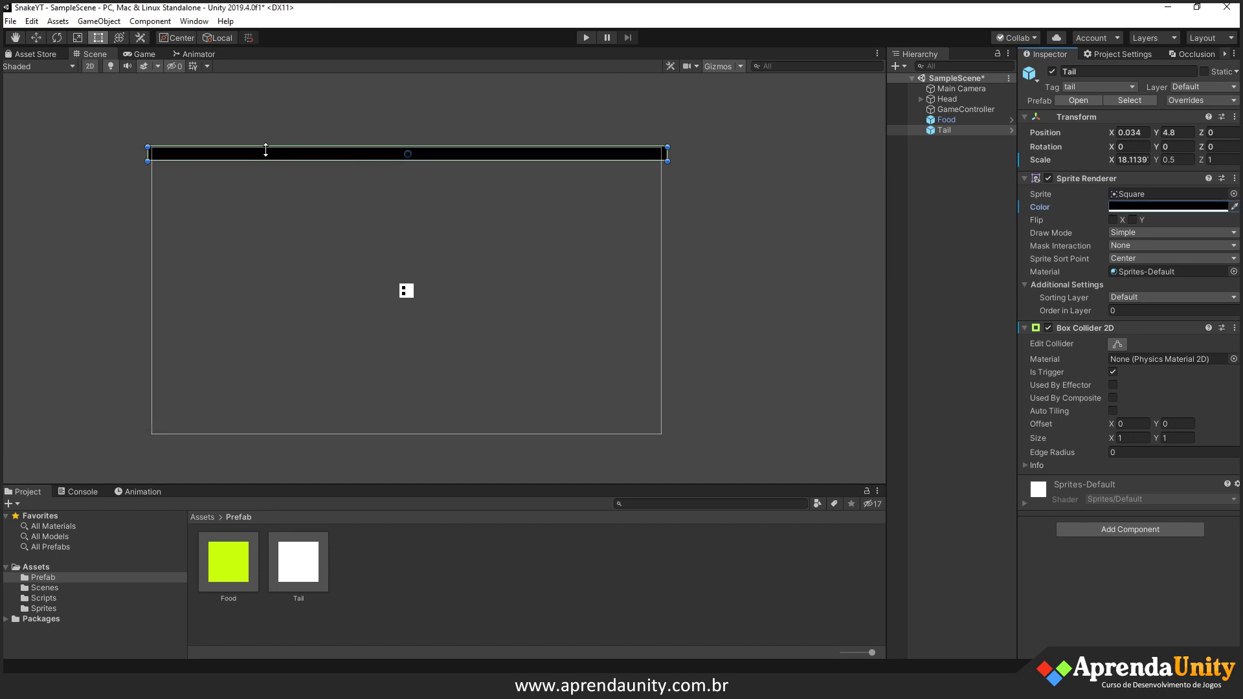
click(35, 37)
drag(405, 121, 407, 382)
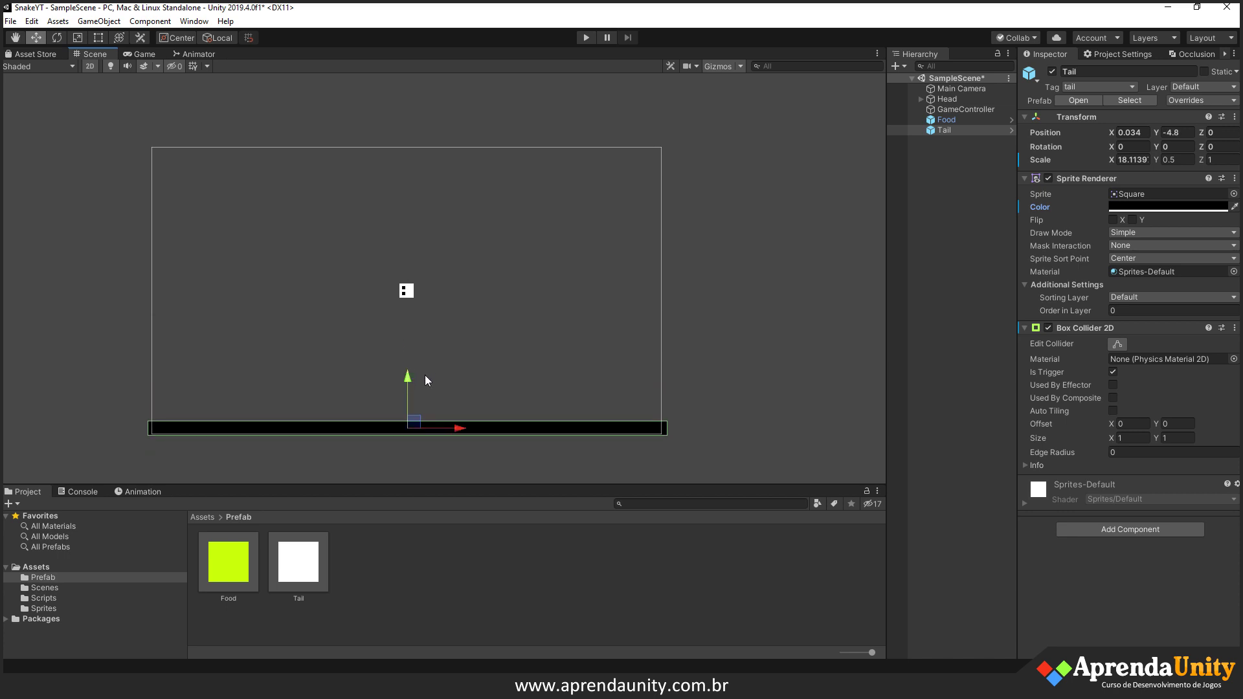
- Duplicate the bottom wall and move the copy up to the top edge at Y 4.8
key(ctrl+d)
drag(406, 380, 435, 96)
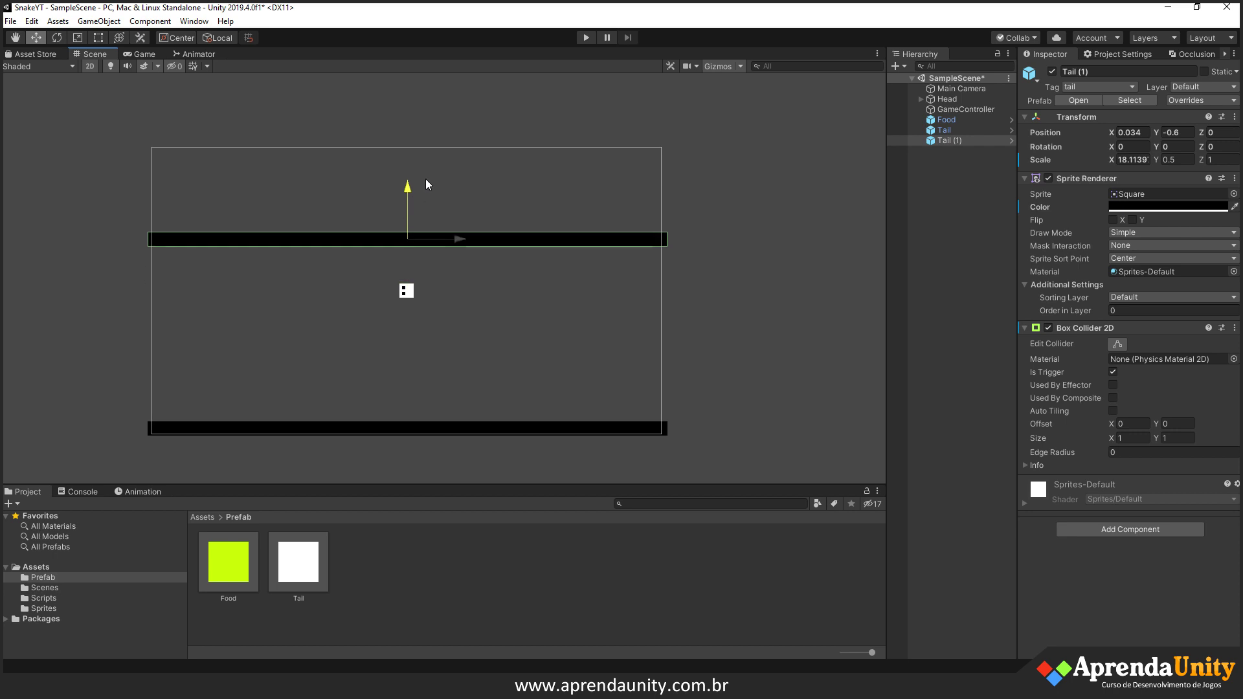
click(944, 142)
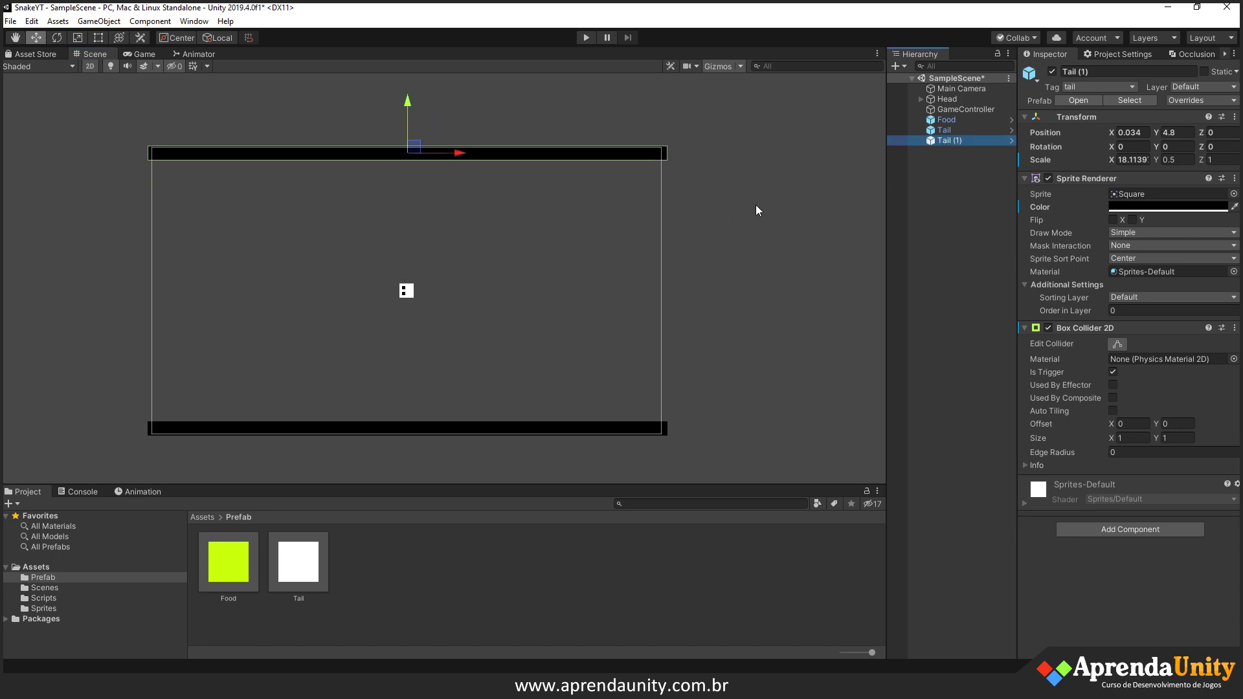
- Make Tail (2) a left wall: Scale X 0.5, at the left edge, stretched to full height
key(ctrl+d)
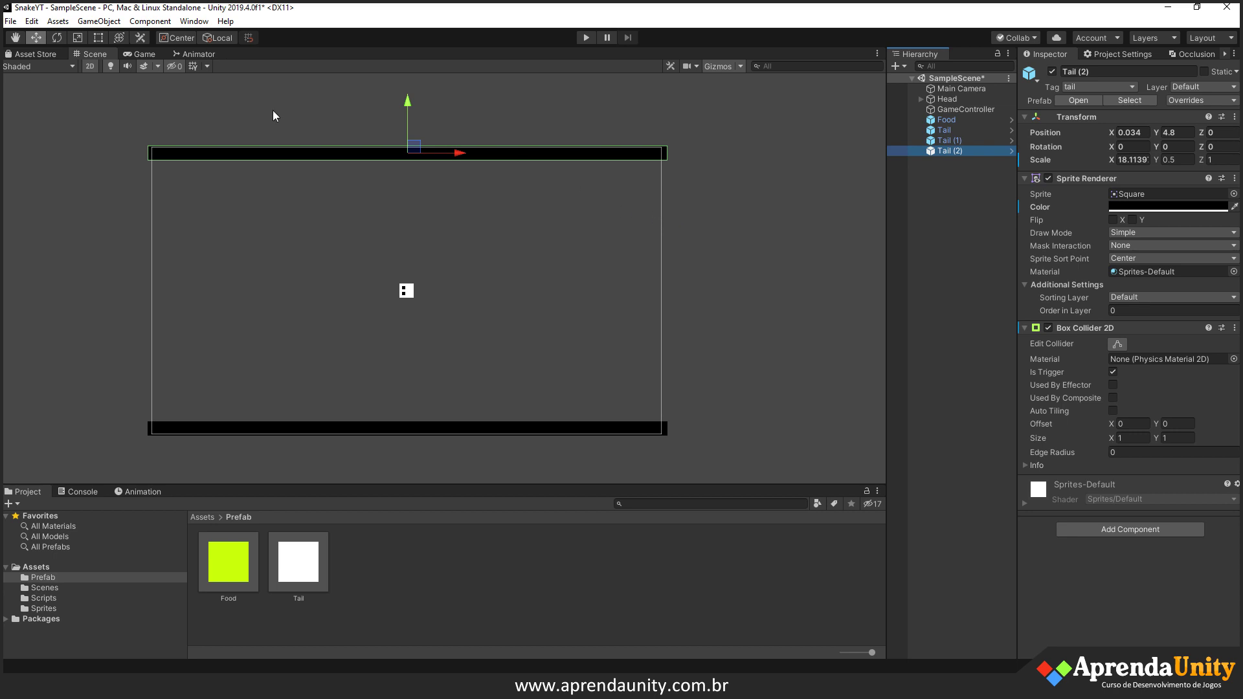
click(98, 37)
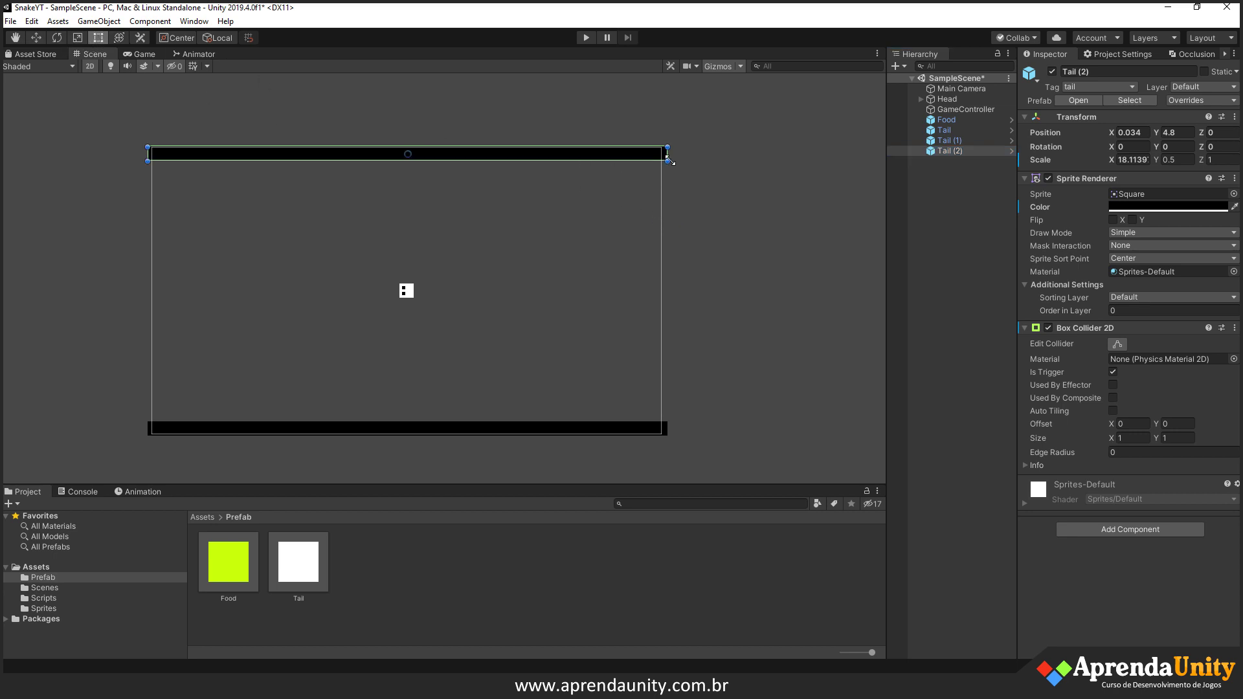
click(935, 150)
click(1144, 160)
text(0.5)
click(35, 37)
drag(465, 171, 214, 168)
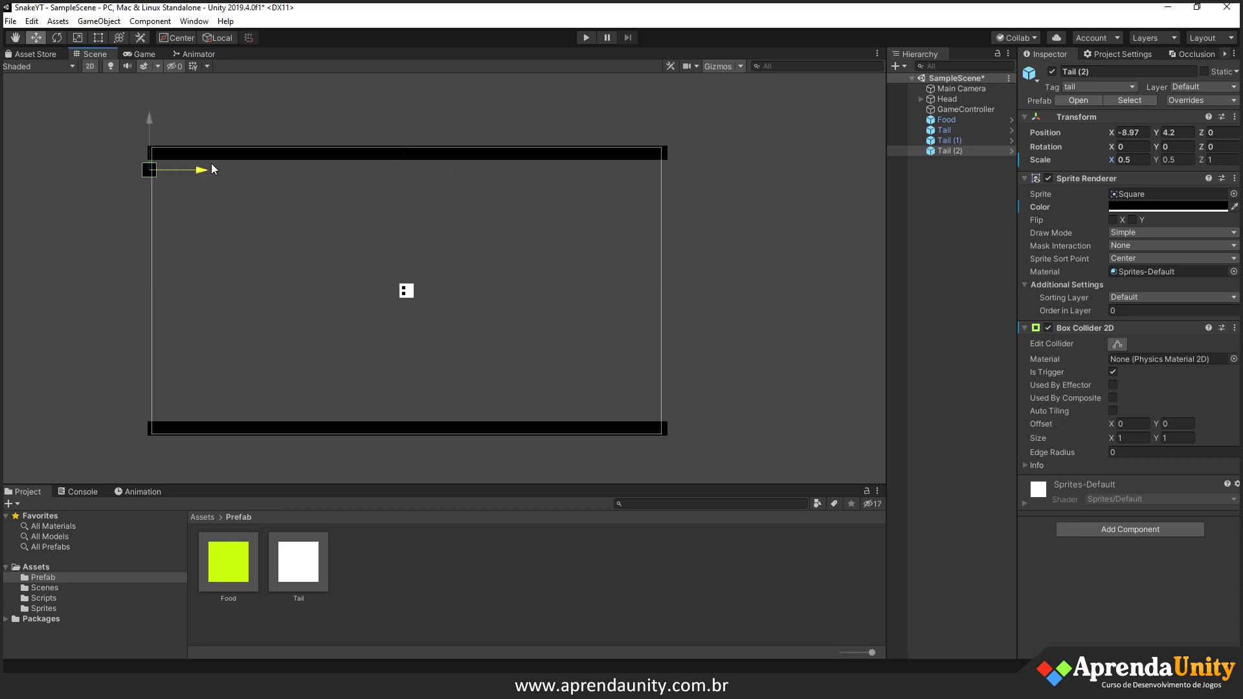
click(98, 37)
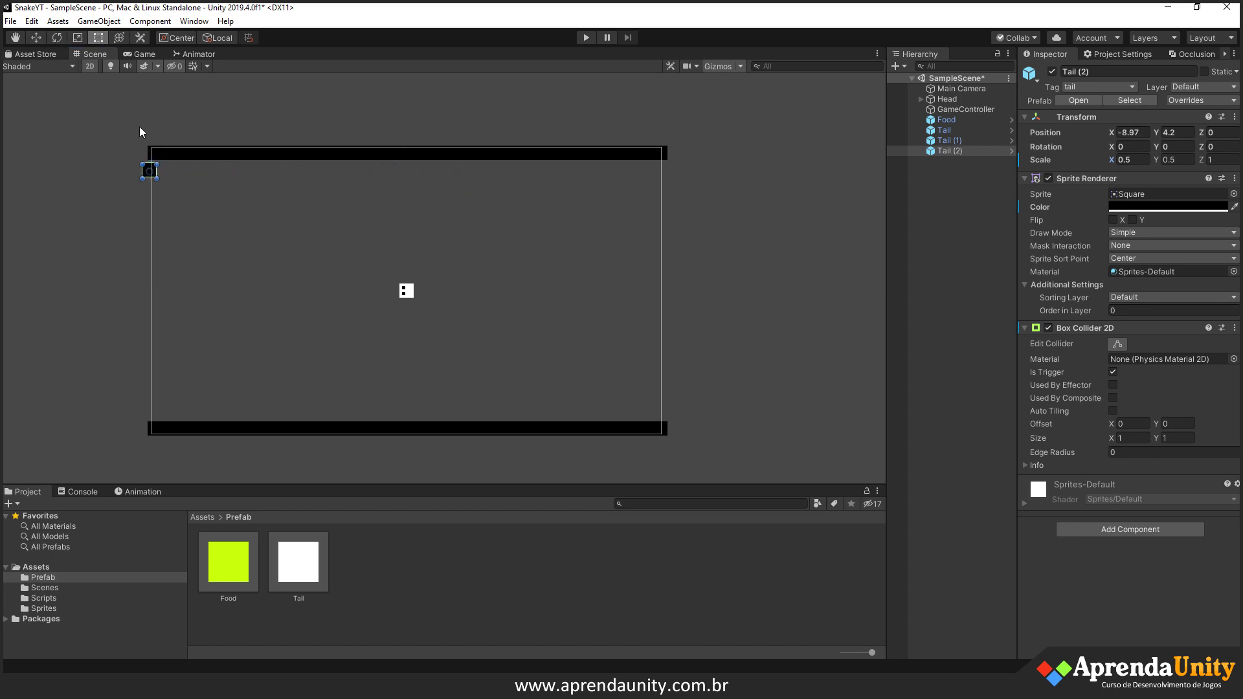
drag(147, 162, 148, 146)
drag(149, 178, 149, 433)
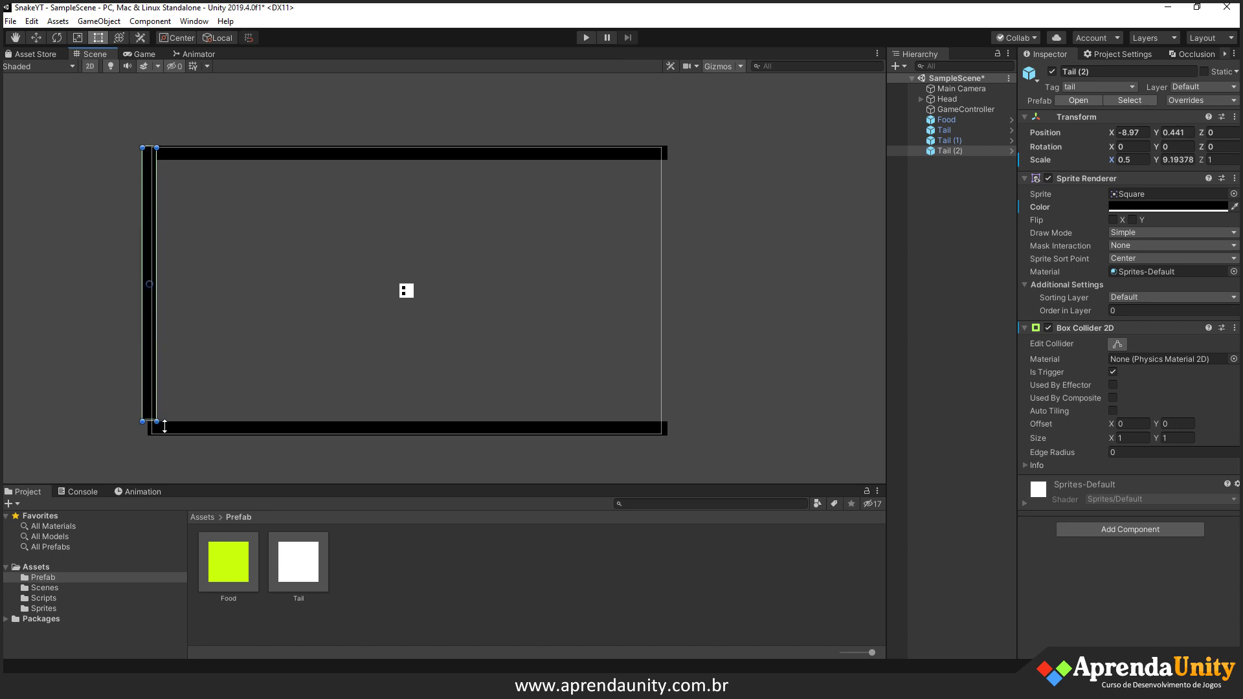
click(36, 37)
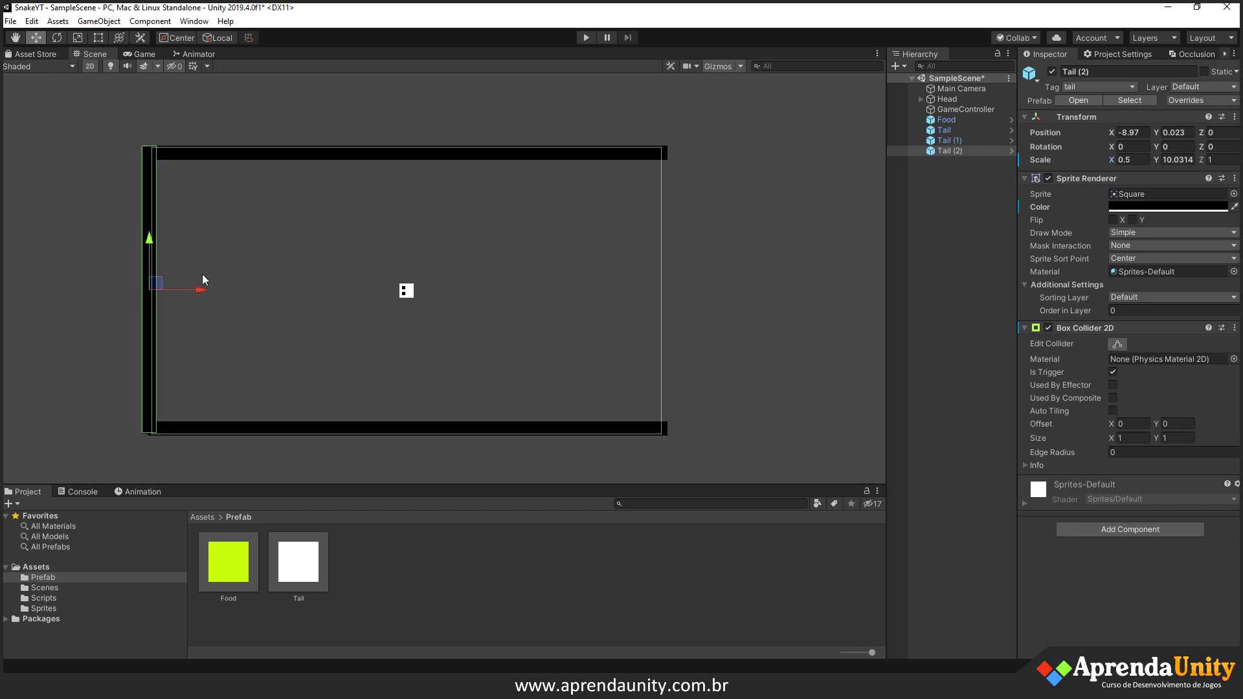
- Duplicate the left wall as Tail (3) and place it at the right edge, X 9.03
drag(202, 284, 648, 293)
key(ctrl+d)
drag(212, 289, 719, 282)
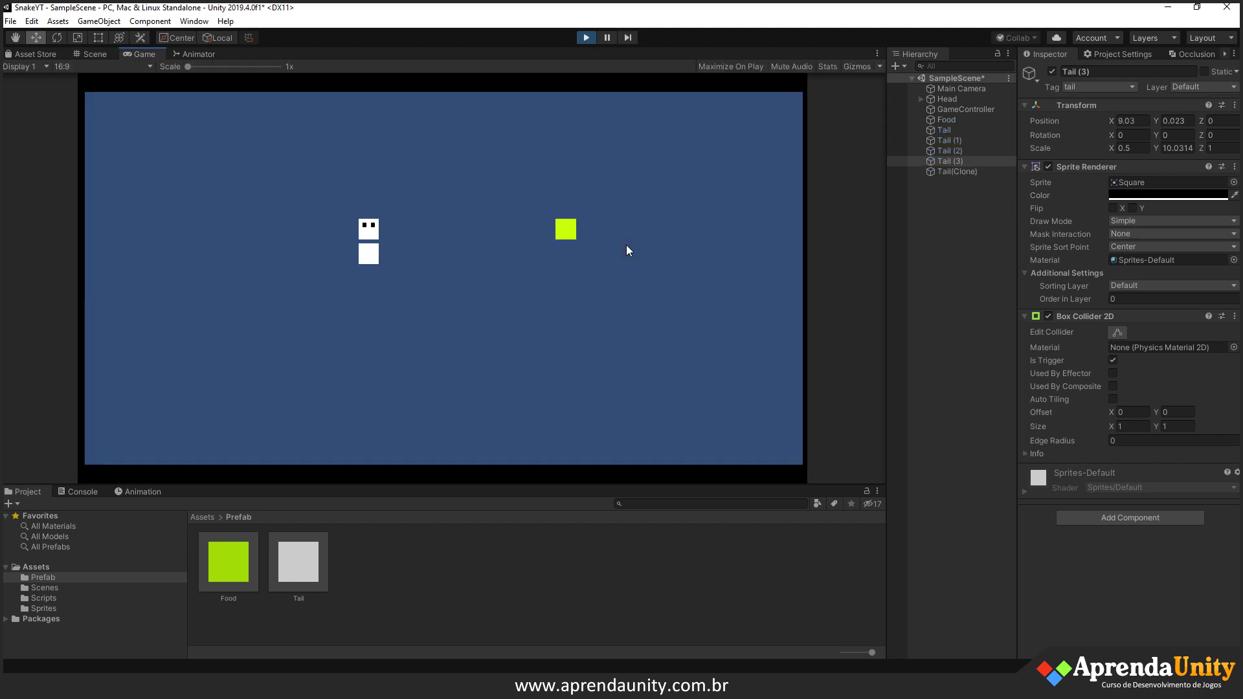
- Stop the running game and stretch the bottom wall further down
key(Down)
key(Right)
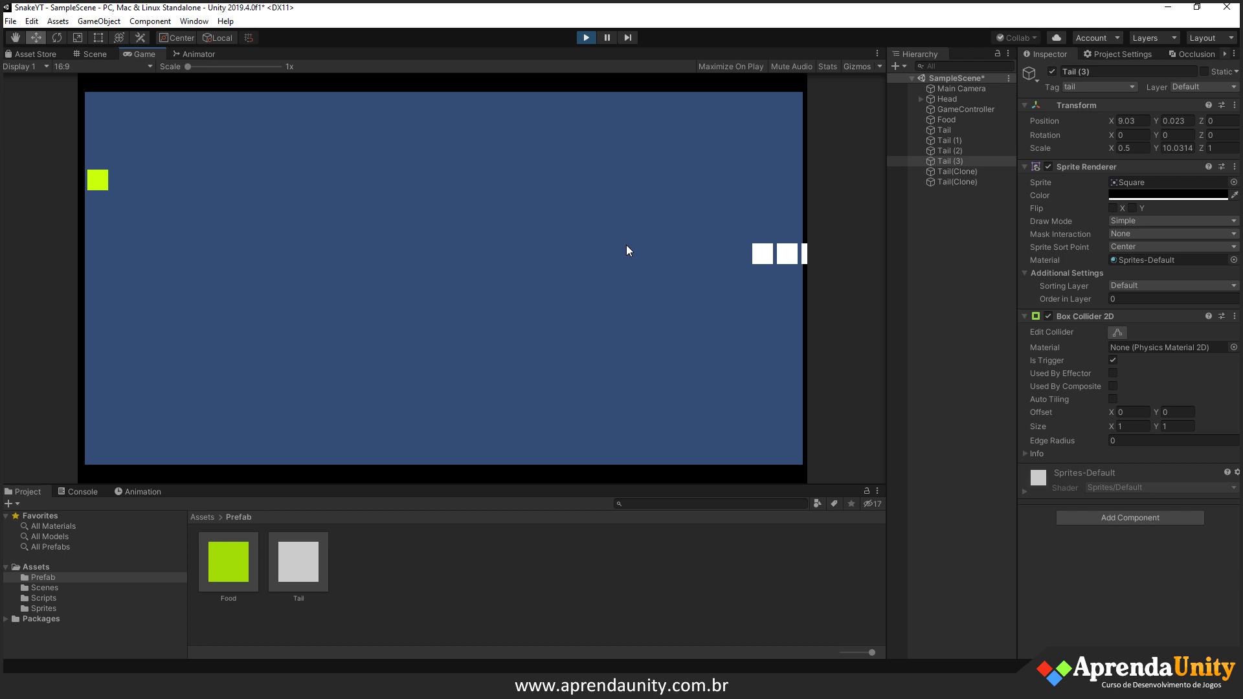
click(585, 37)
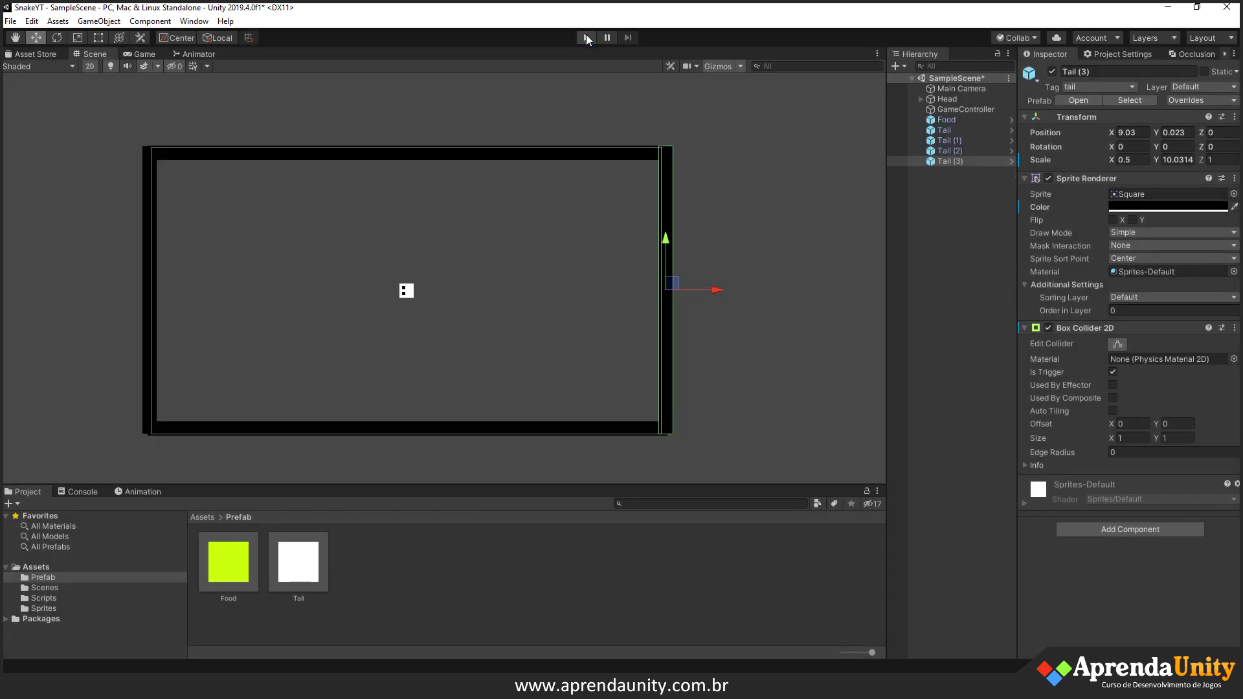
click(322, 427)
click(97, 37)
drag(379, 440, 379, 459)
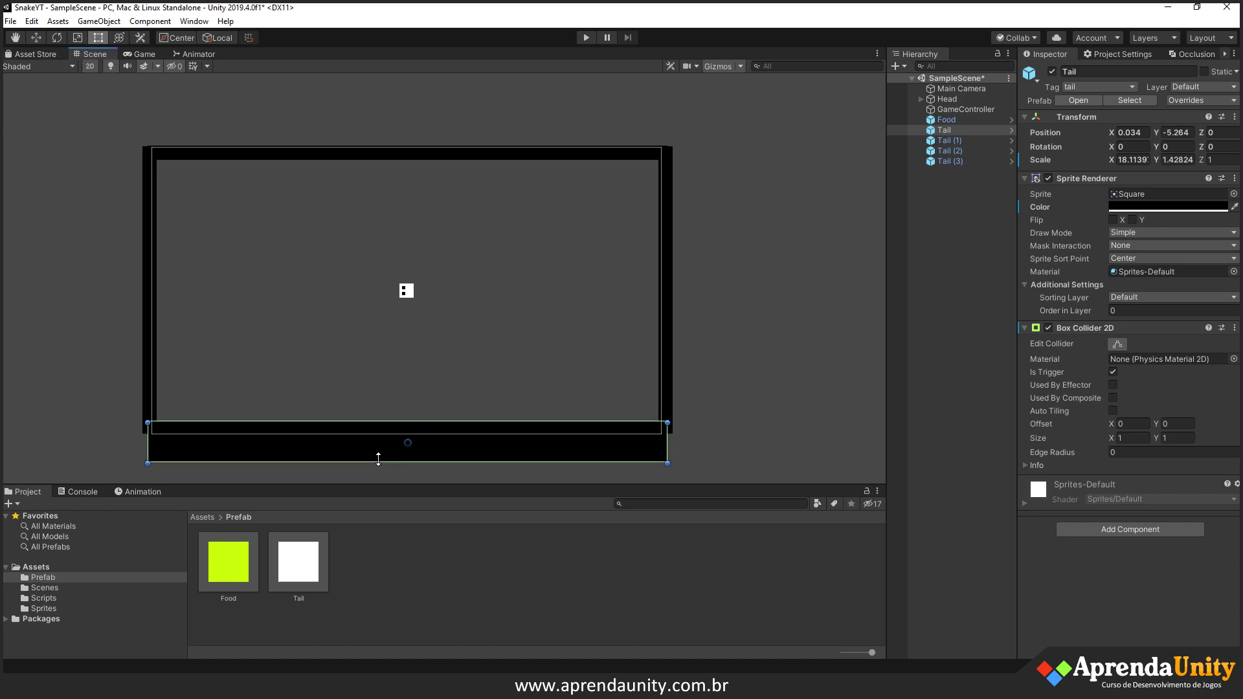
- Move the Main Camera to X 0.02, Y -0.34 to frame the walls
click(972, 91)
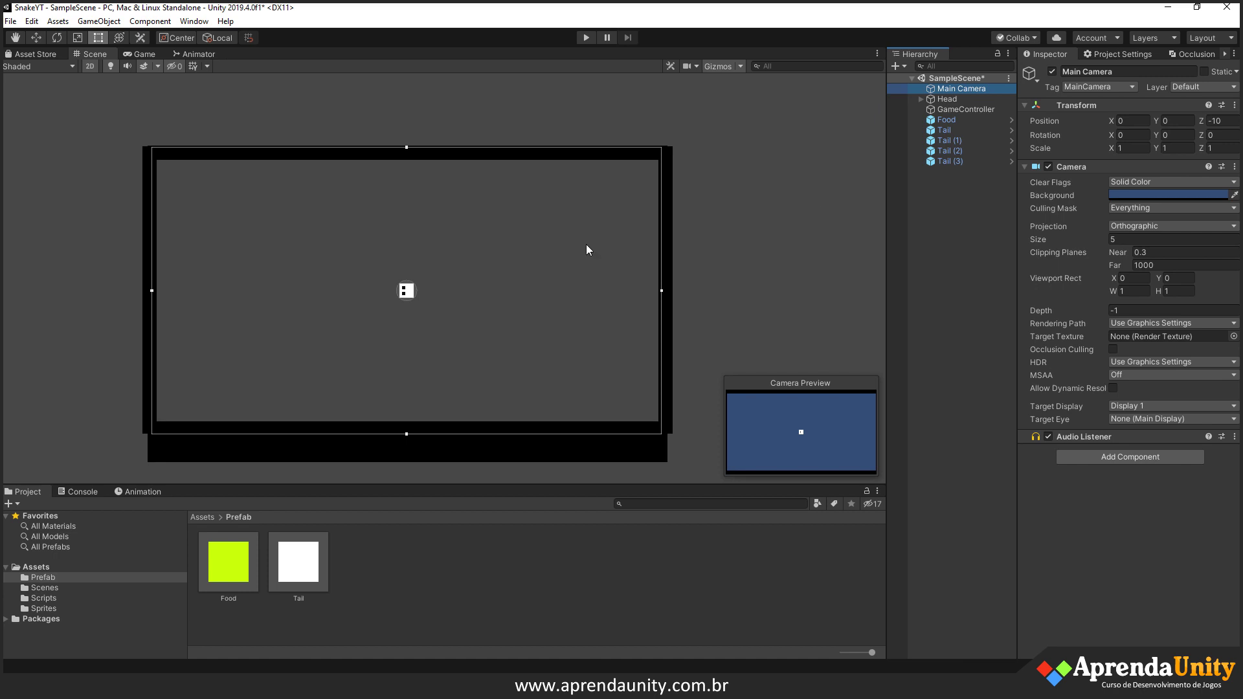
click(143, 56)
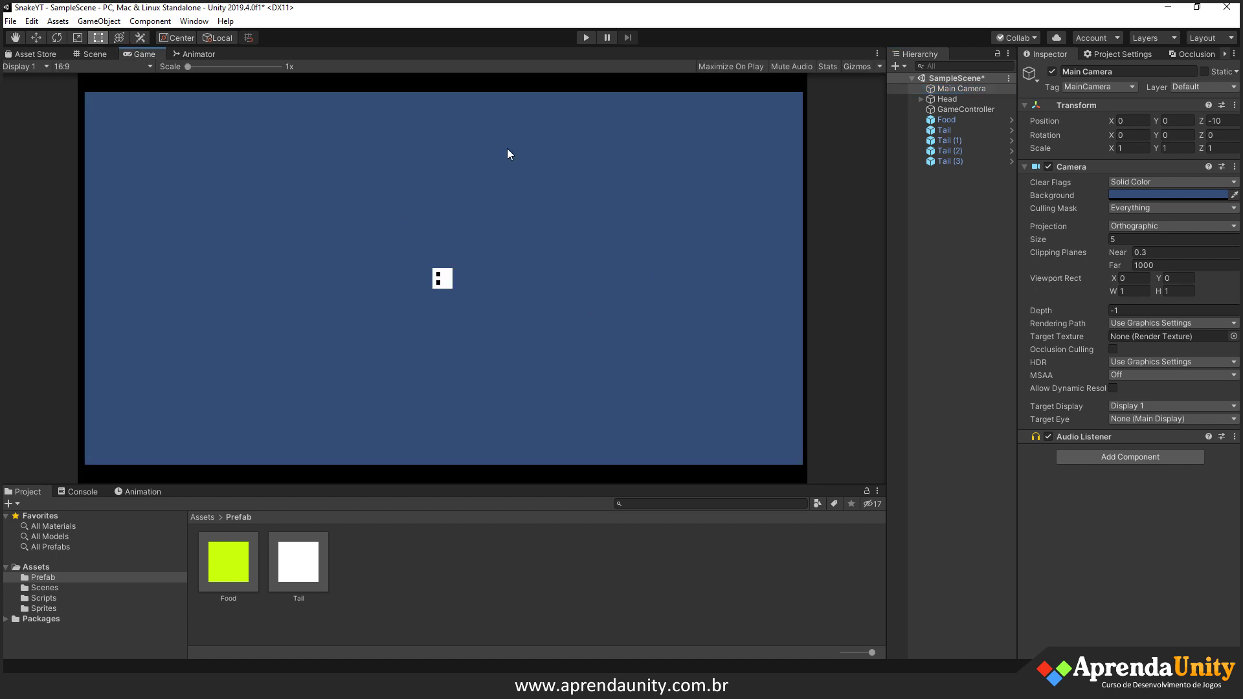
click(91, 55)
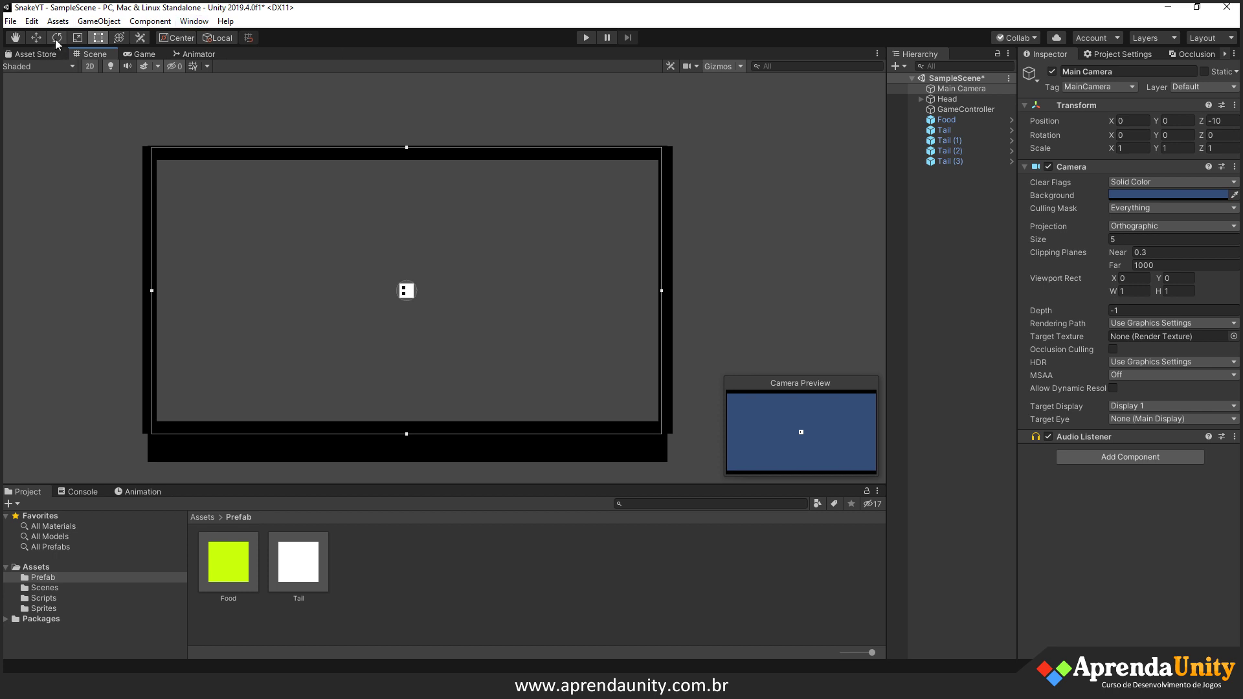
click(36, 37)
drag(410, 238, 406, 250)
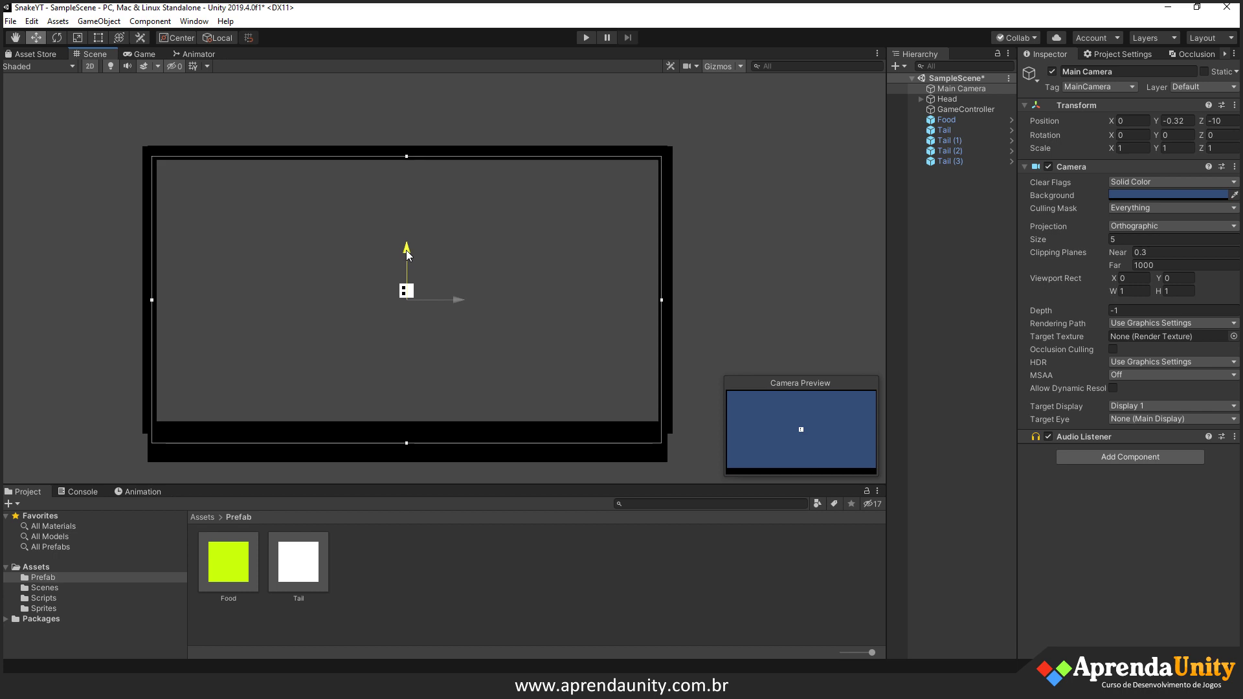
drag(406, 250, 406, 247)
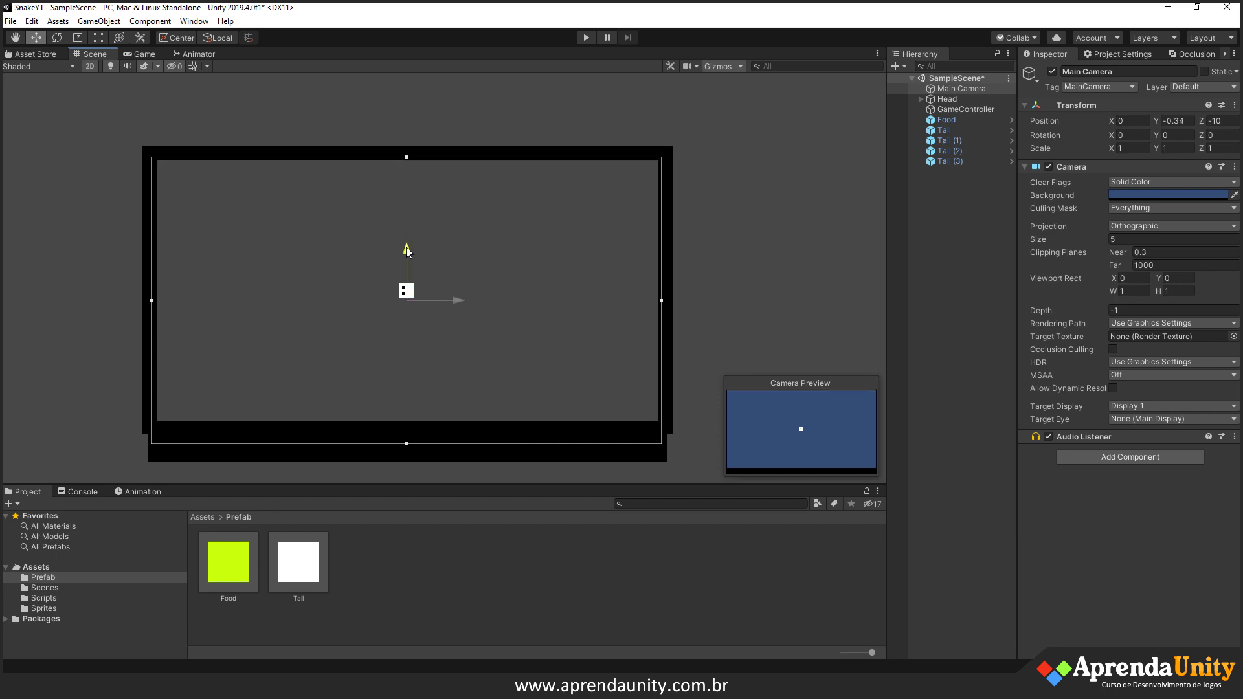
drag(457, 301, 460, 304)
click(808, 379)
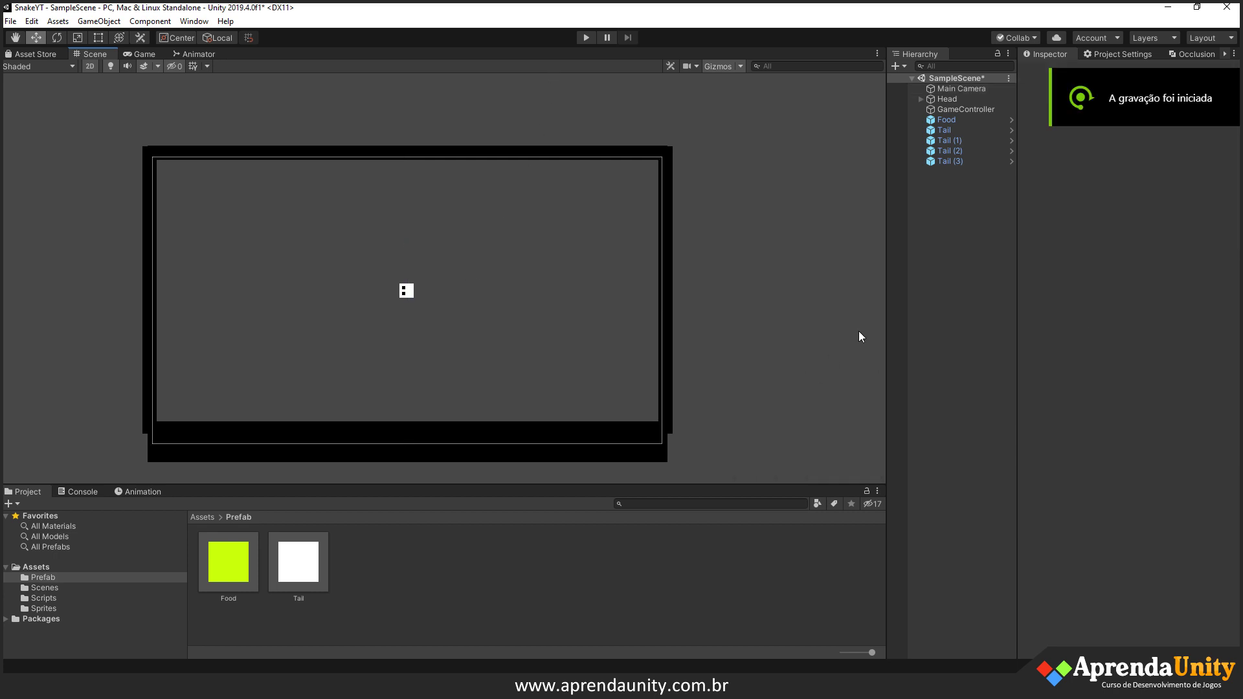
- Select Tail through Tail (3) together and rename all four to Wall
click(951, 130)
shift+click(949, 160)
click(1100, 71)
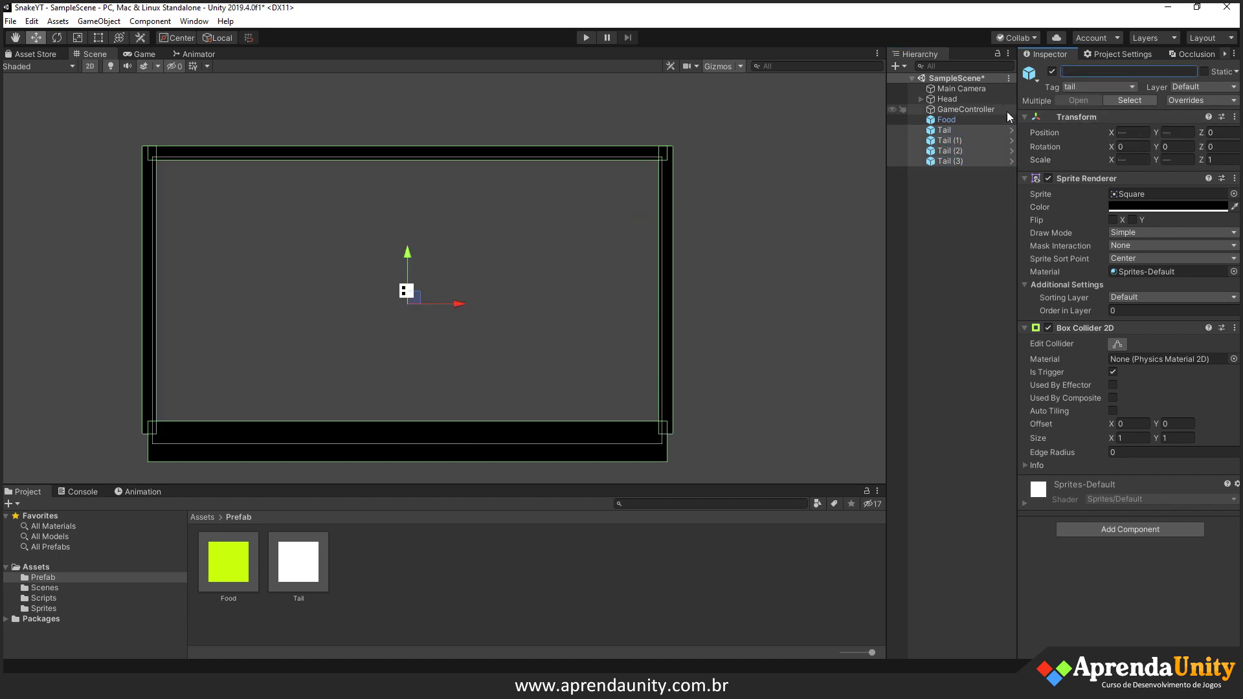
text(Wall)
key(Return)
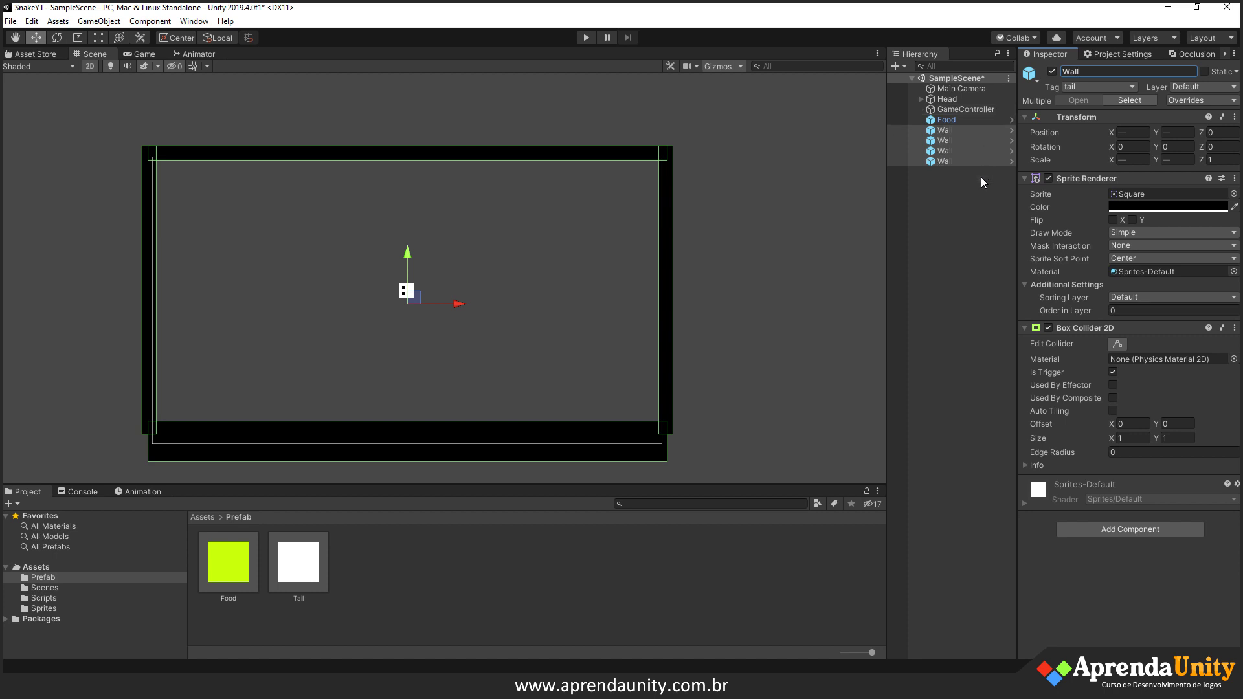
click(977, 181)
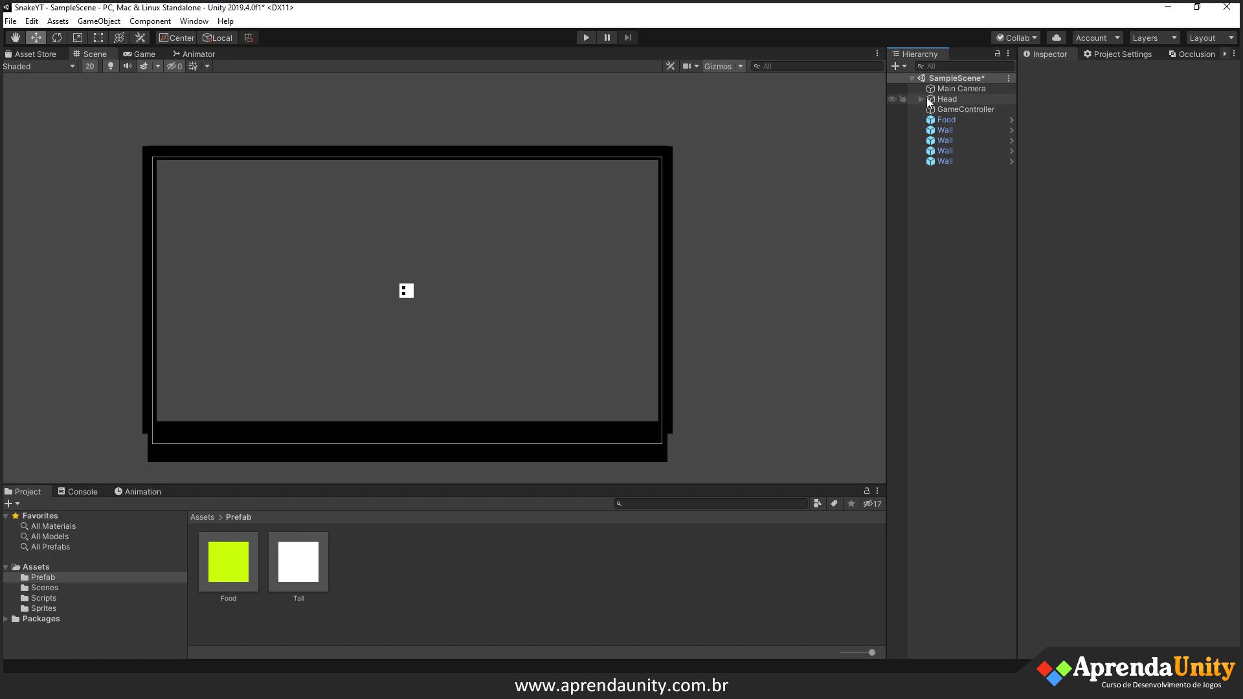
- Add a UI Canvas rendered in Screen Space - Camera by the Main Camera
right_click(934, 180)
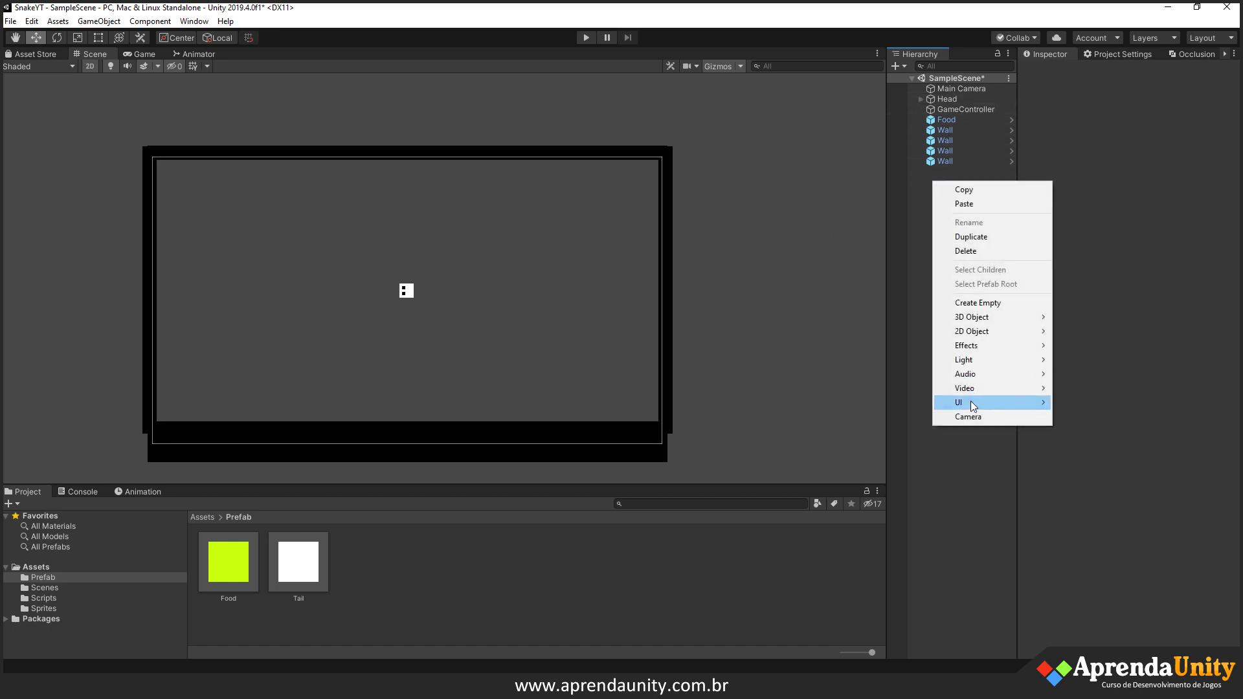
mouse_move(967, 403)
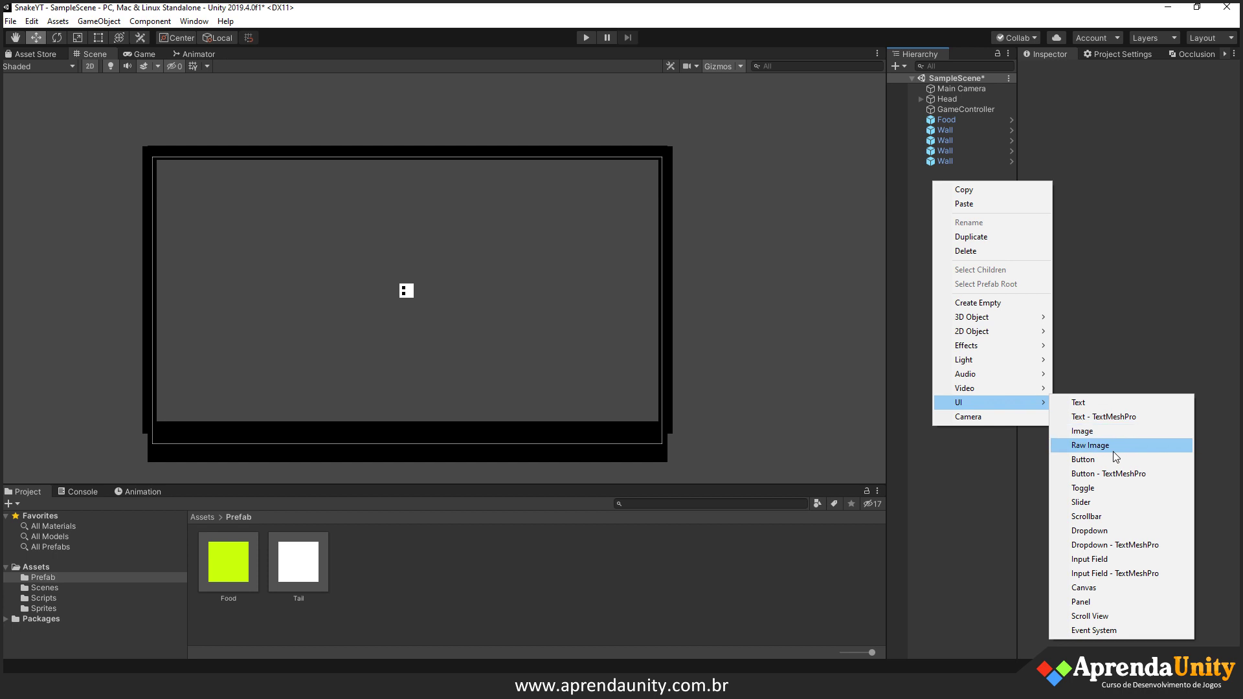
click(1101, 589)
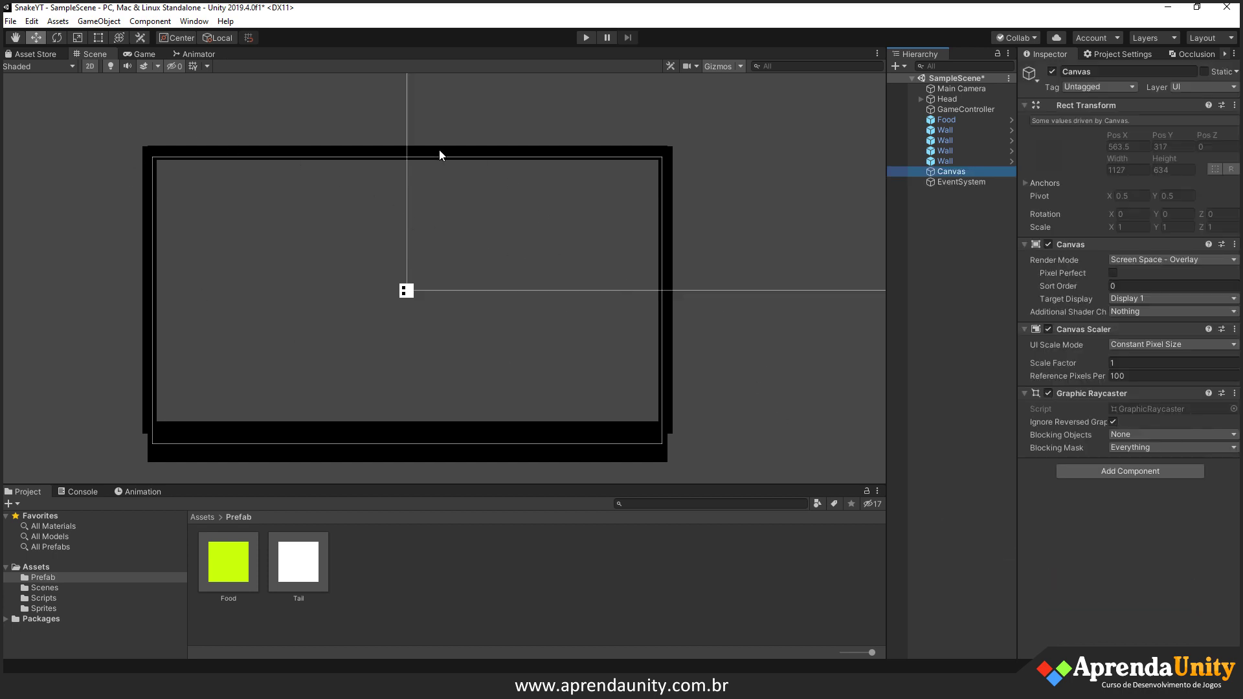
click(1143, 259)
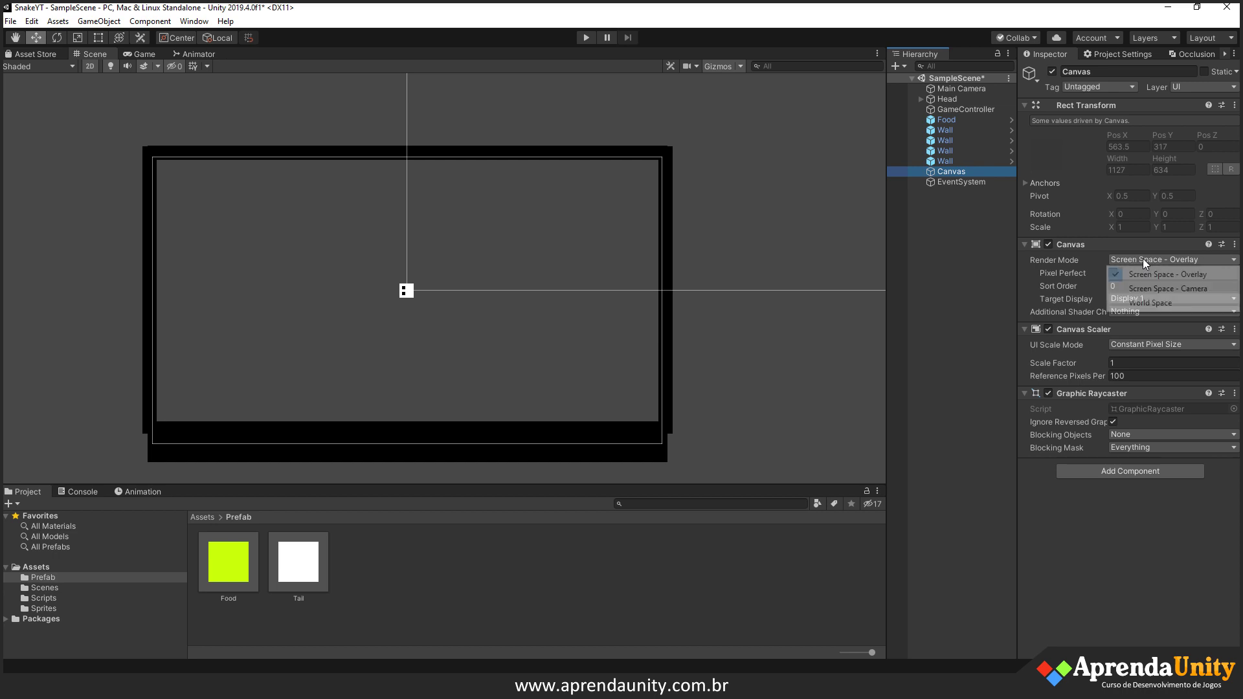
click(1175, 289)
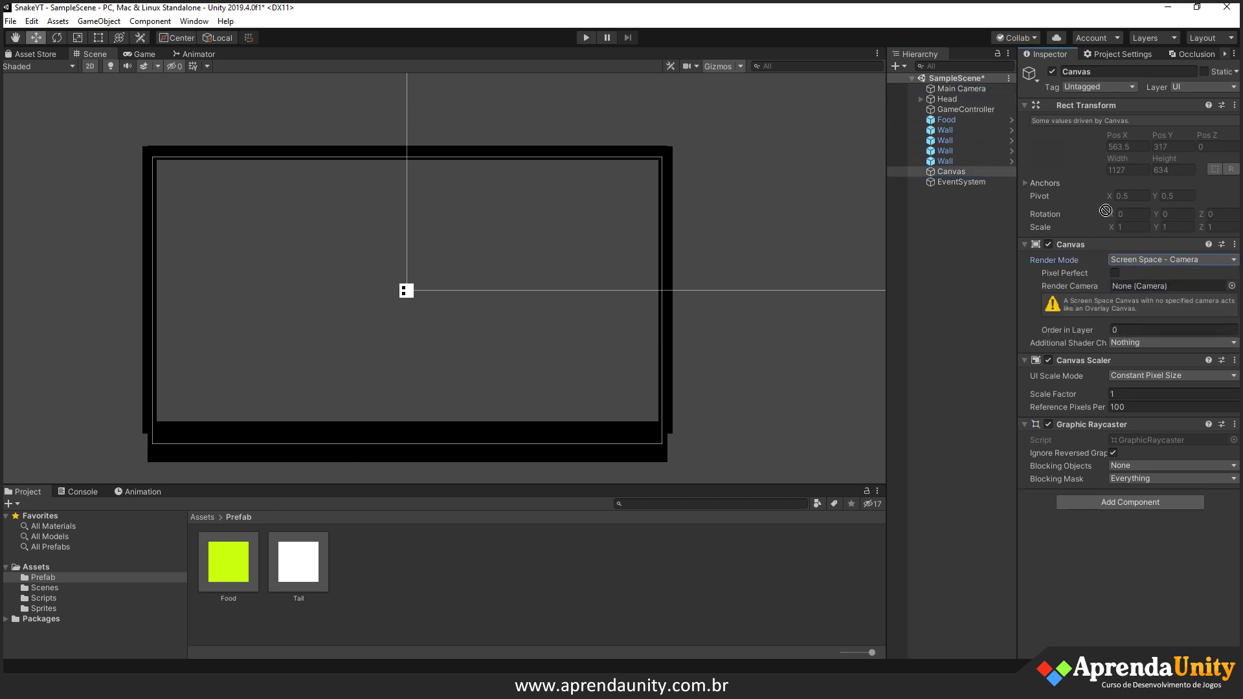
drag(1093, 197, 1143, 286)
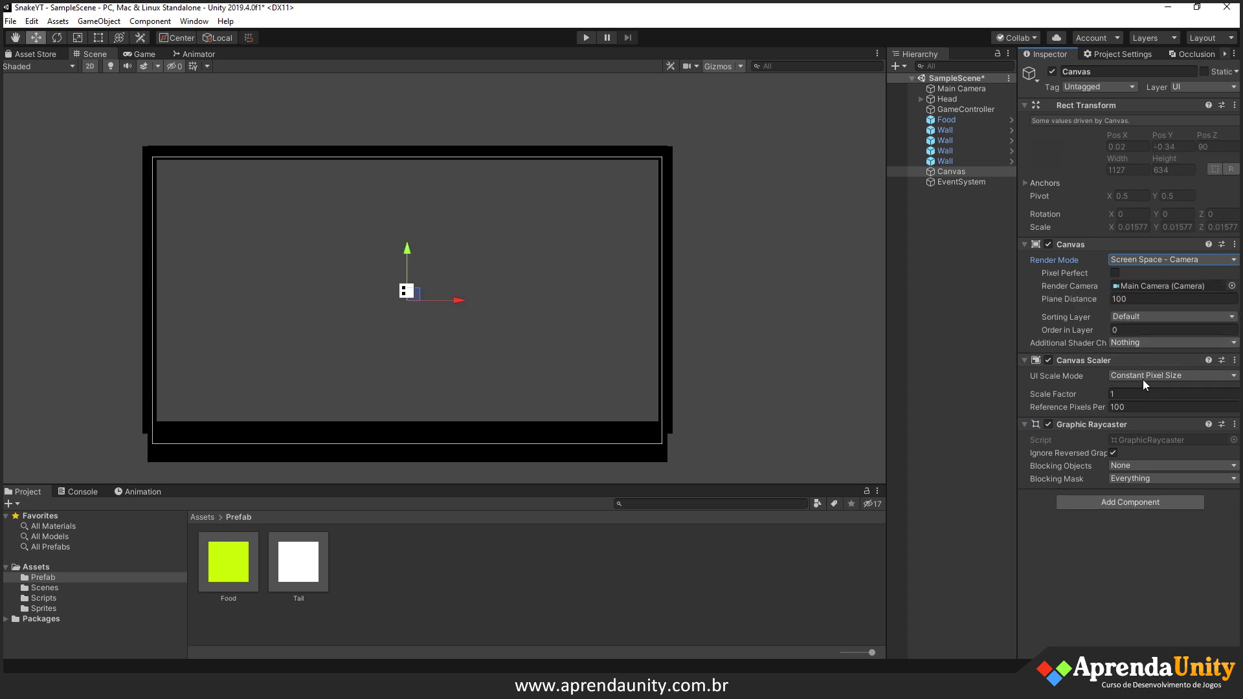
- Make the Canvas scale with screen size at a 1920×1080 reference resolution
click(140, 54)
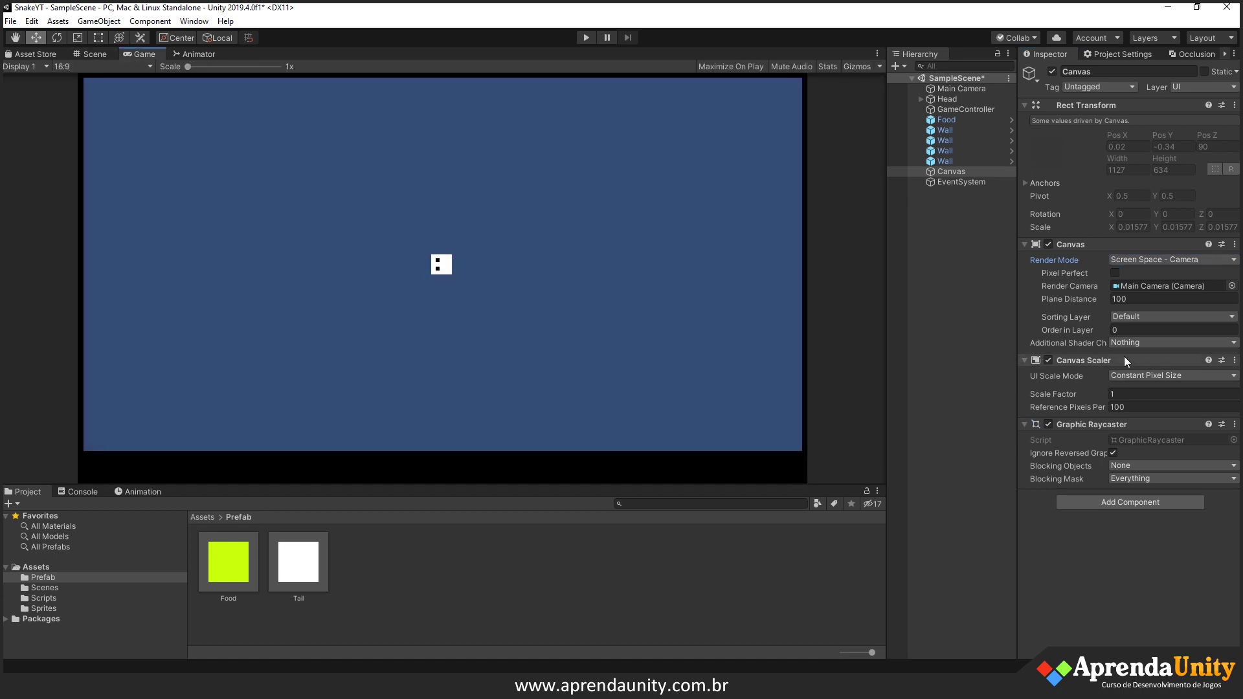
click(1143, 376)
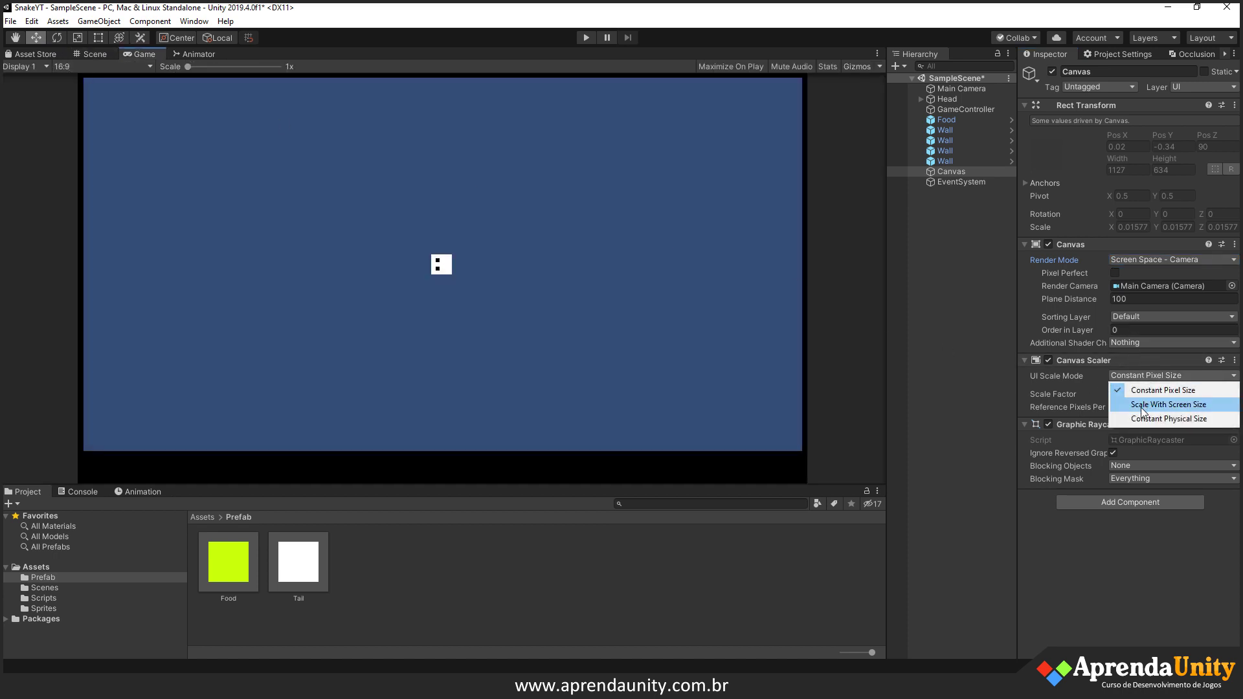
click(1167, 404)
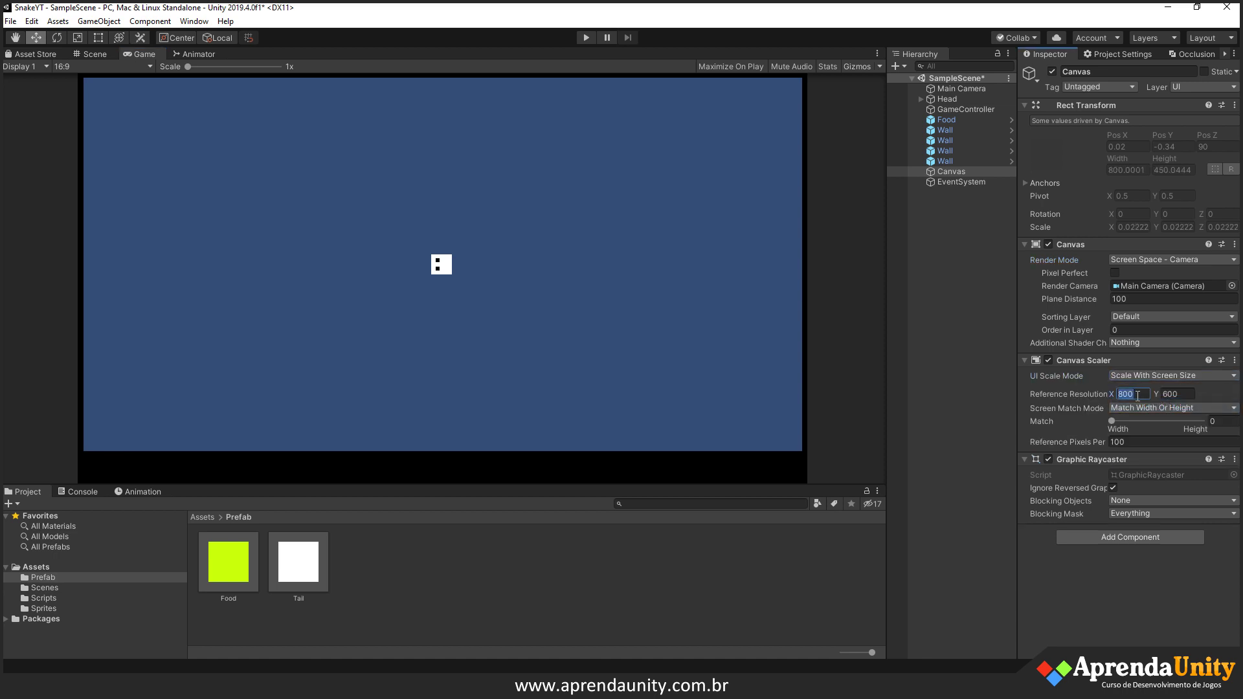
text(1920)
key(Tab)
text(1080)
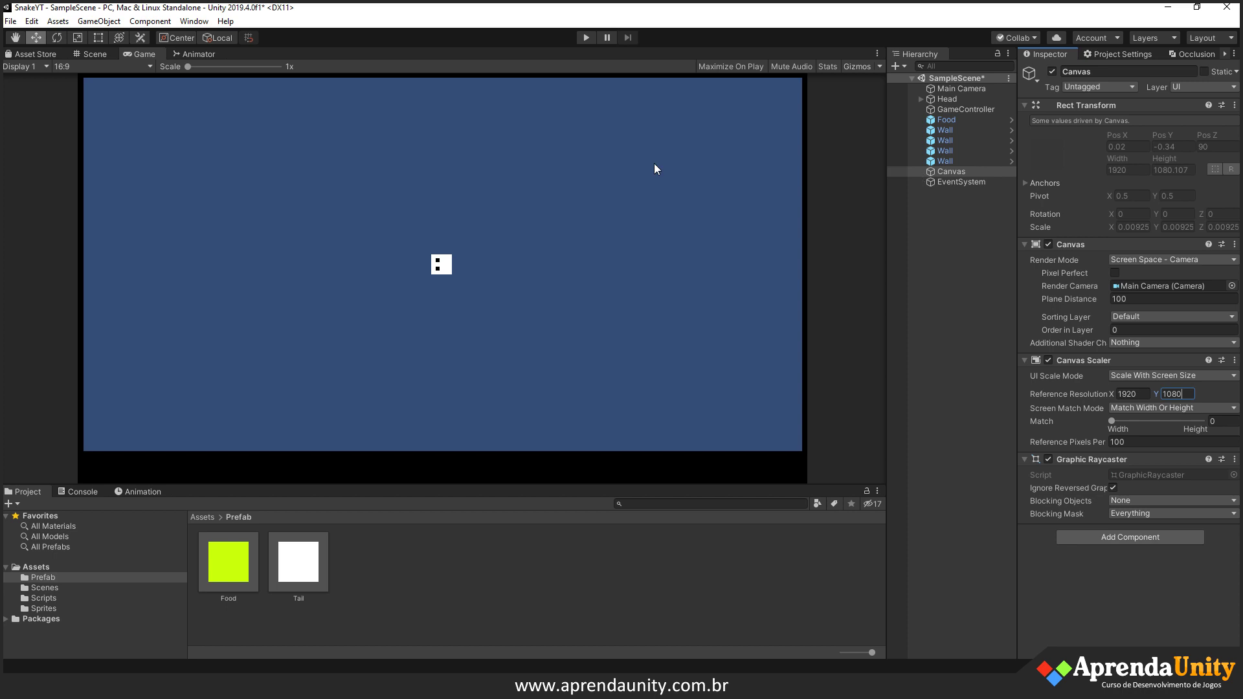
click(91, 54)
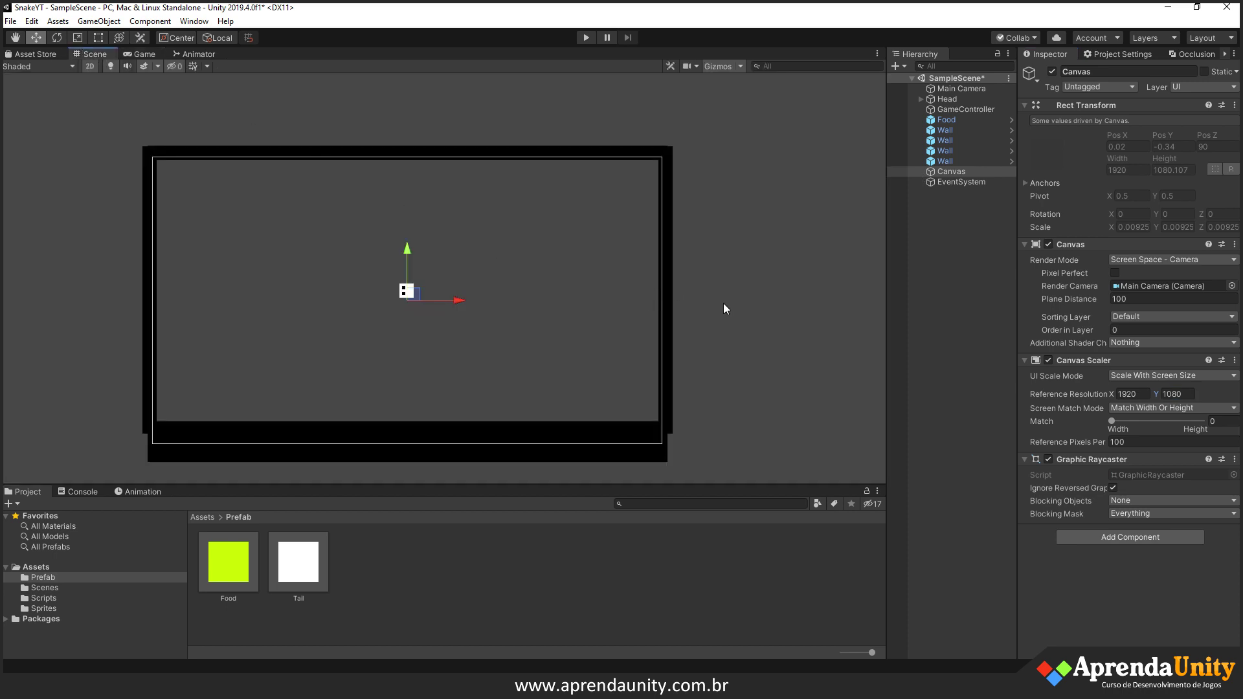
- Add a UI Text element as a child of the Canvas
right_click(952, 171)
mouse_move(985, 393)
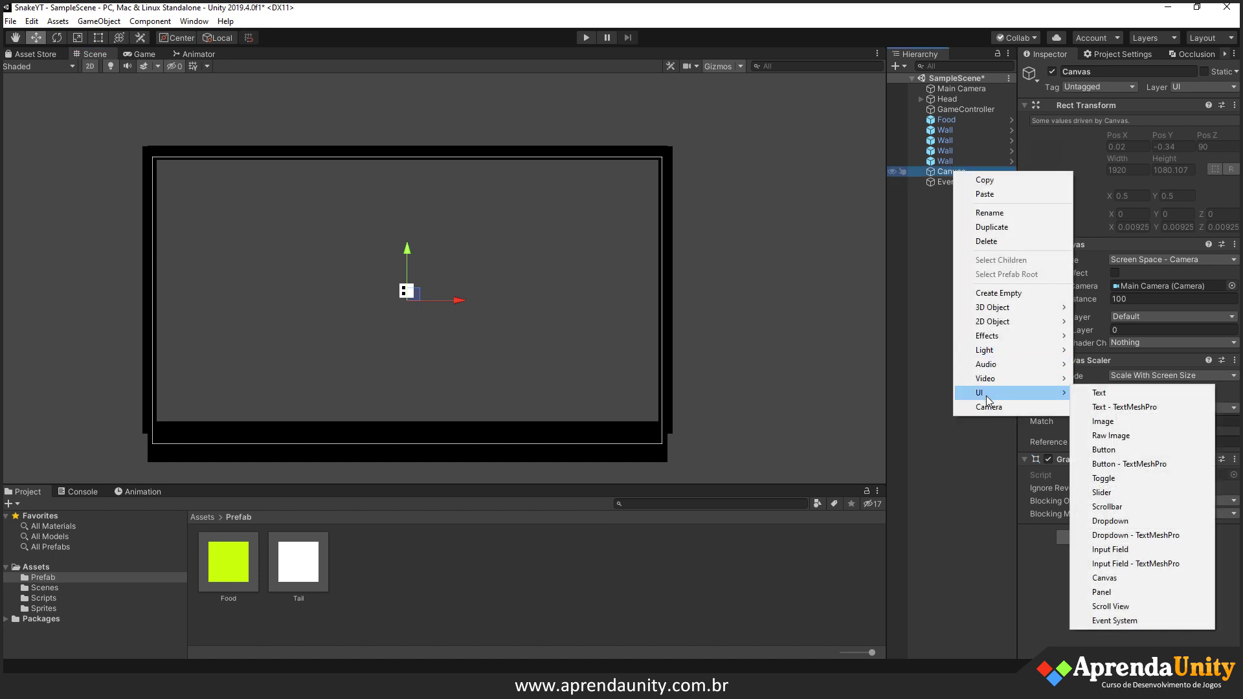
click(1127, 395)
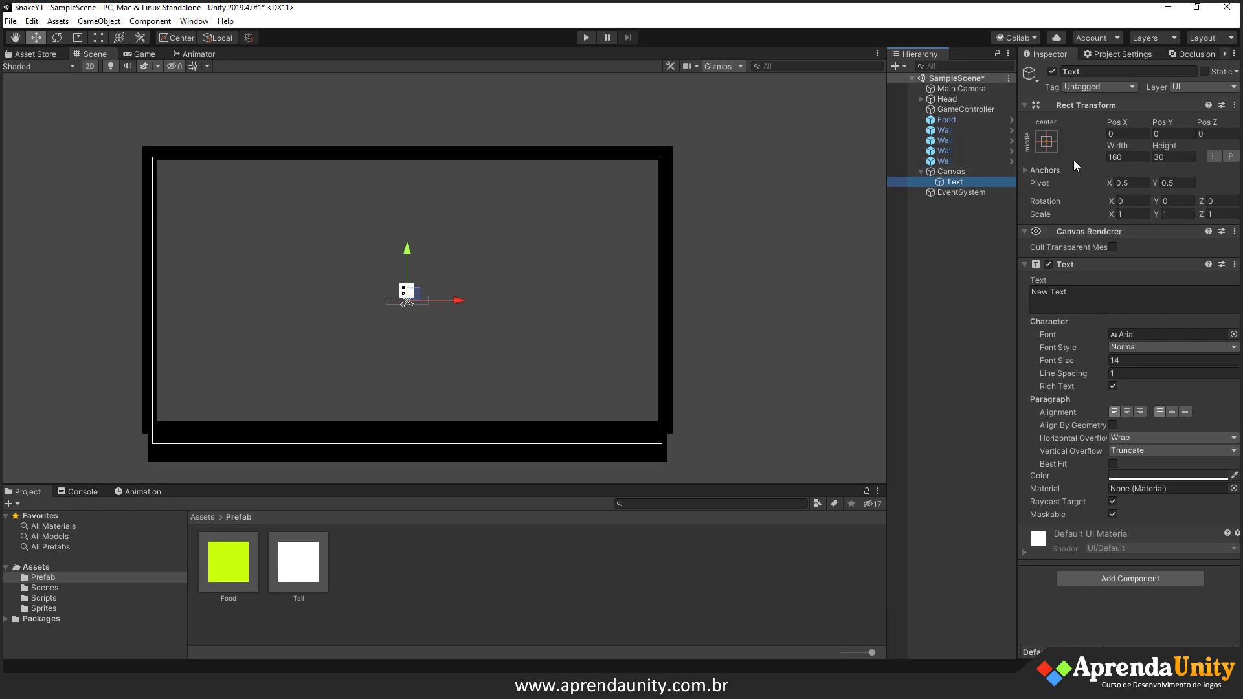
click(1047, 143)
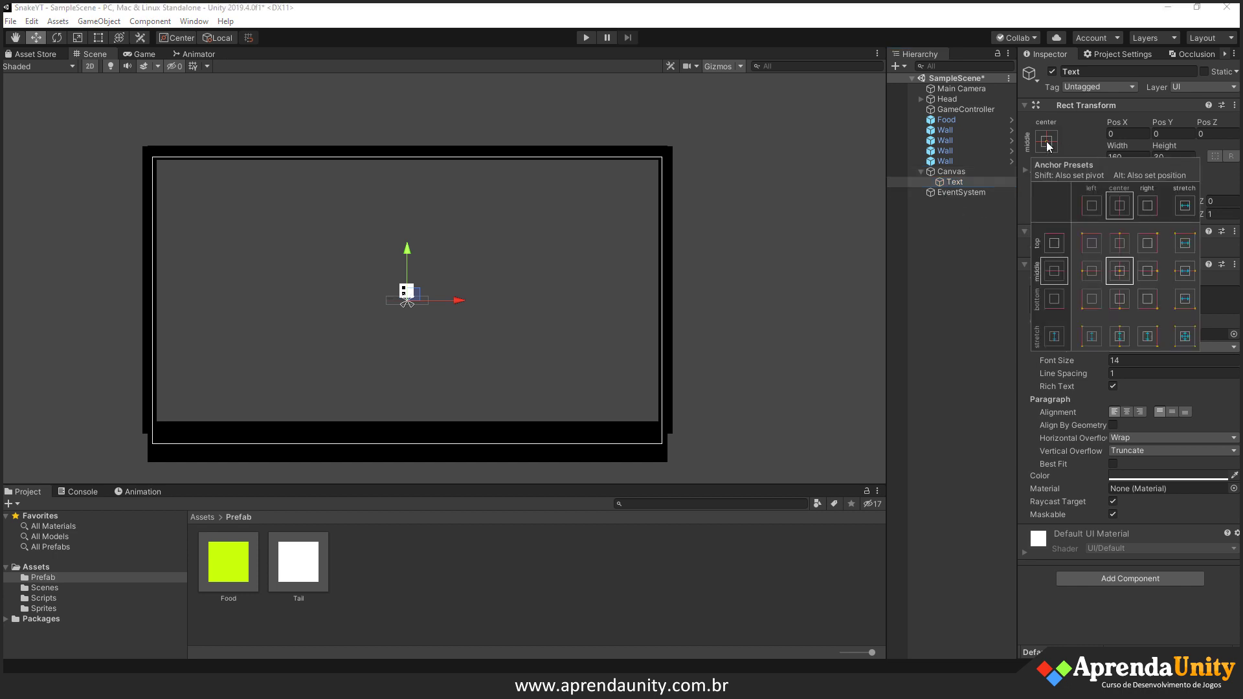
- Anchor the Text to the bottom-right with pivot 1, 0 at position 0, 0
click(1147, 301)
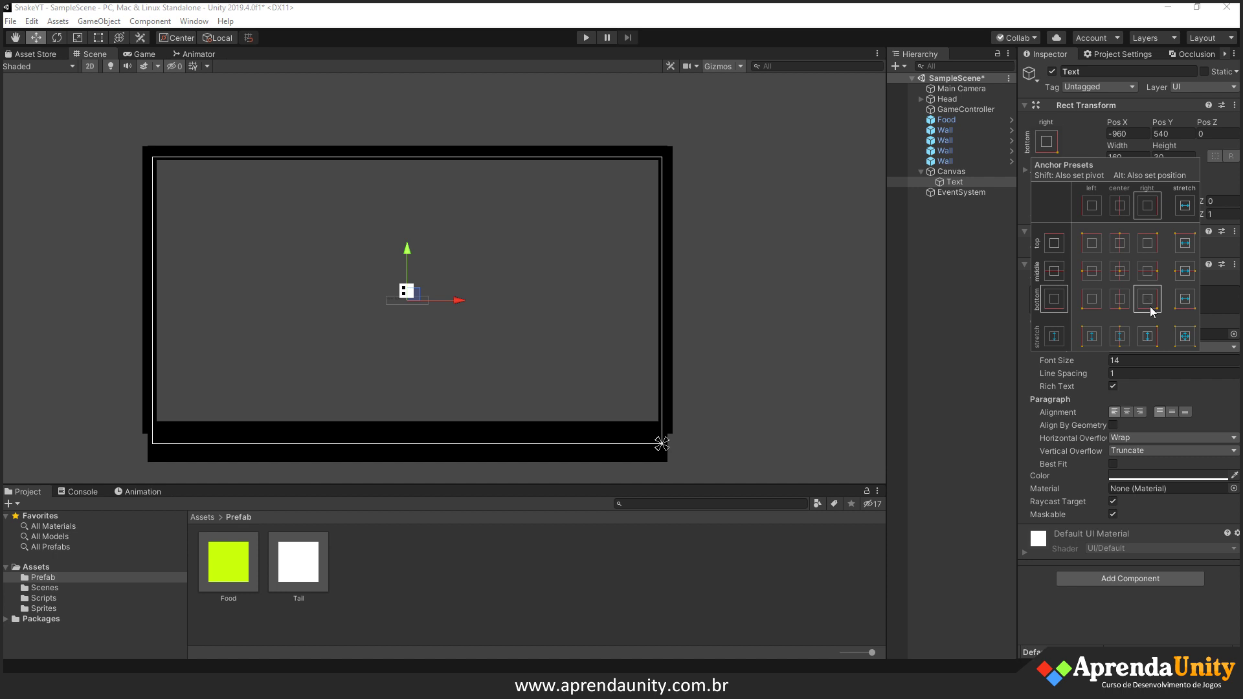
click(1089, 138)
click(1131, 186)
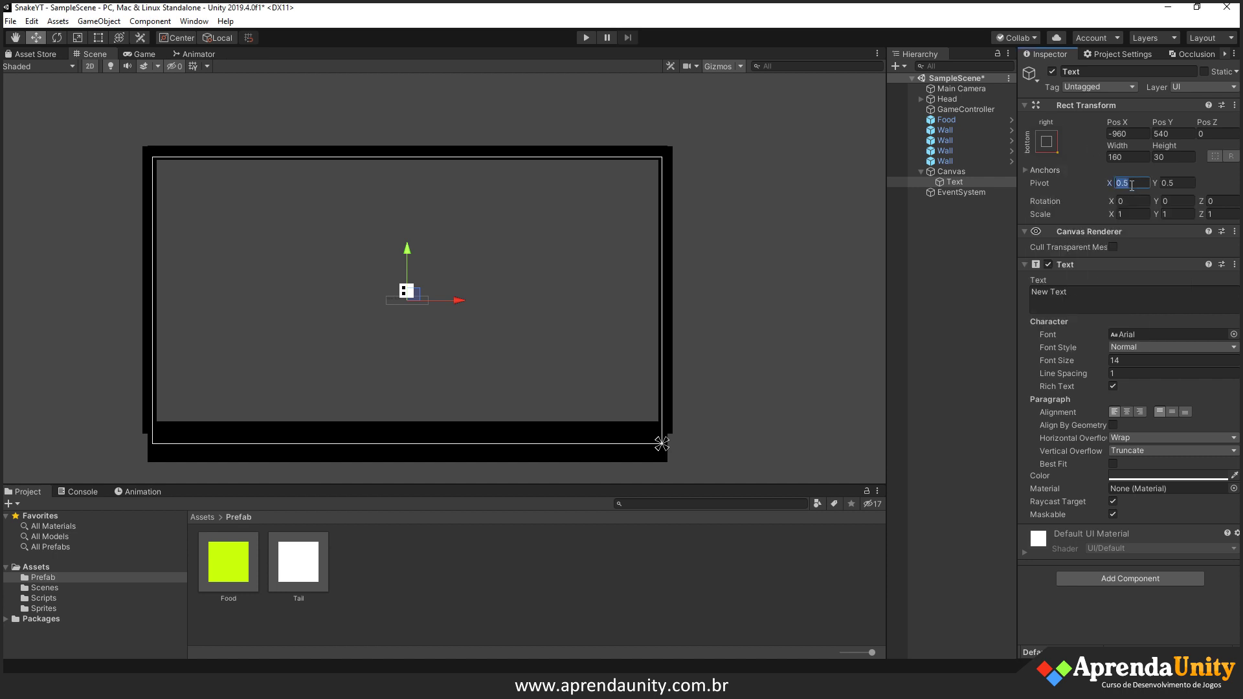
text(1)
click(1179, 186)
text(0)
click(1126, 133)
text(0)
key(Tab)
text(0)
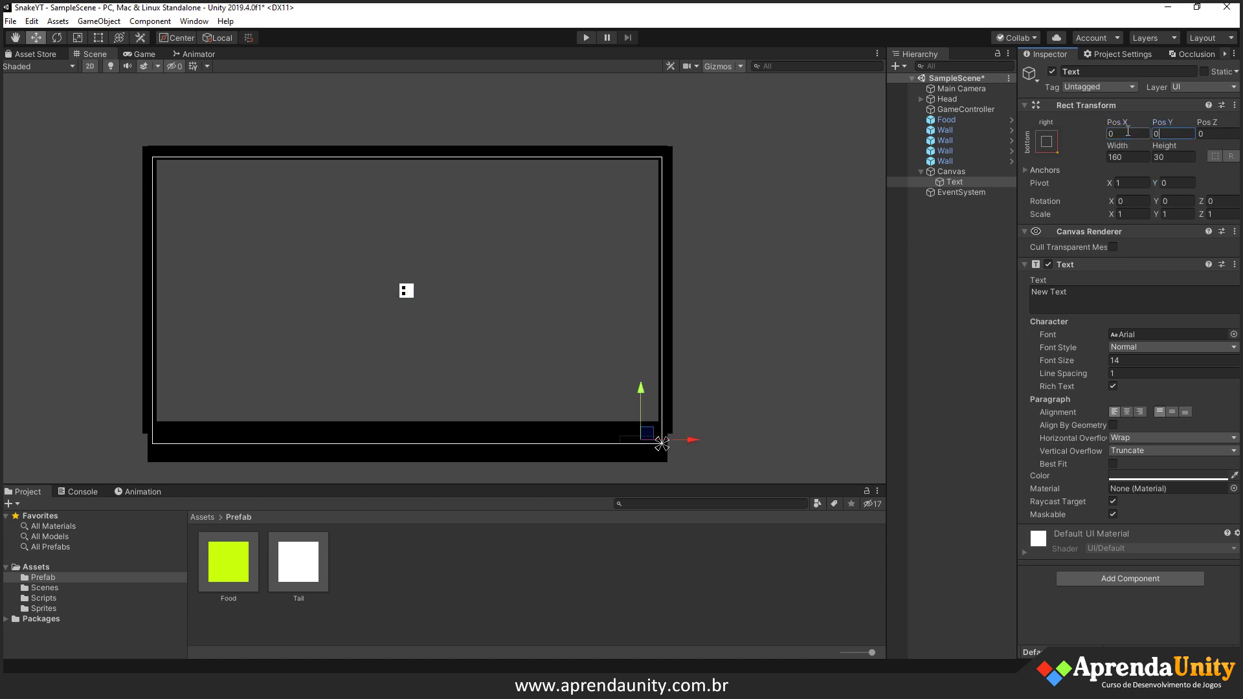
- Colour the Text white and change its content to 999
scroll(721, 363, up, 4)
scroll(689, 352, up, 1)
mouse_move(658, 352)
middle_down()
mouse_move(687, 161)
mouse_move(717, 148)
middle_up()
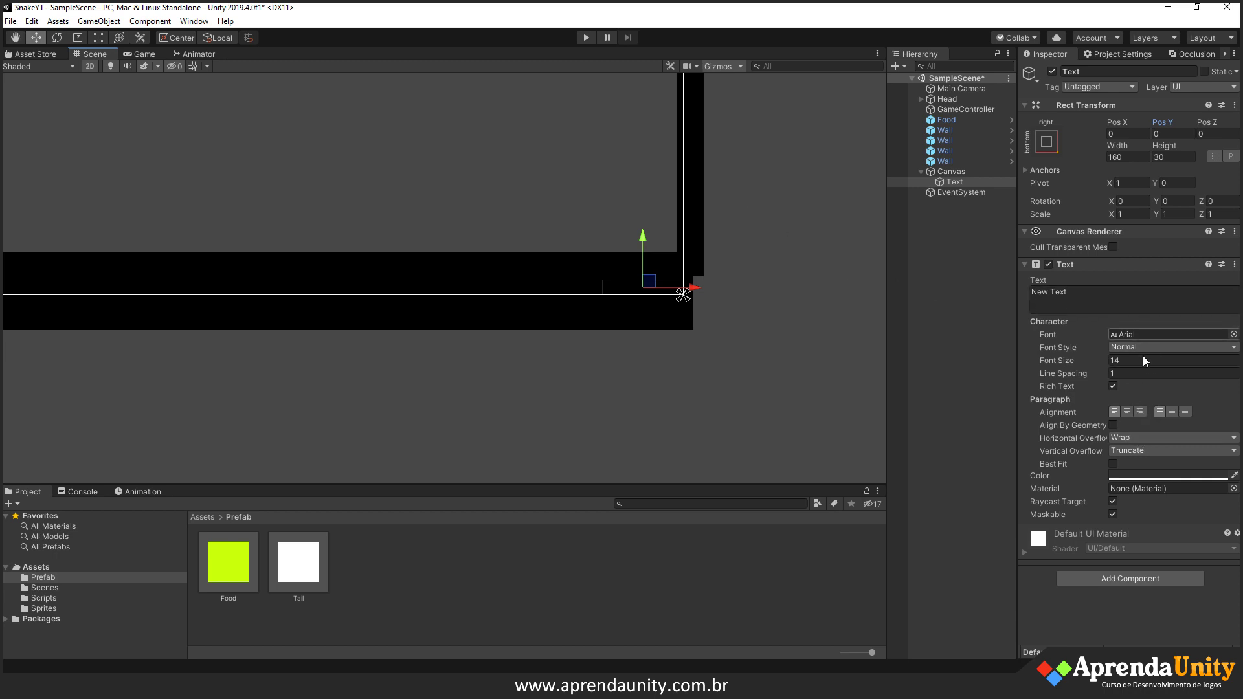
click(1152, 475)
drag(66, 190, 50, 142)
click(149, 104)
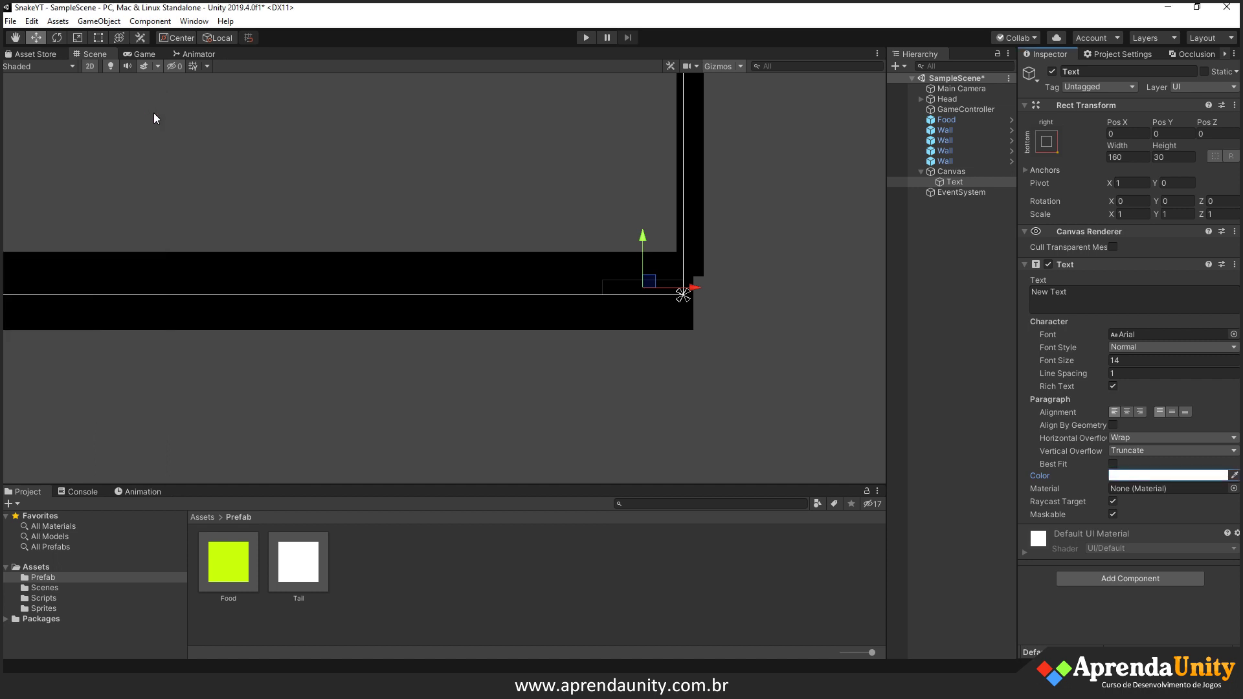
click(1093, 302)
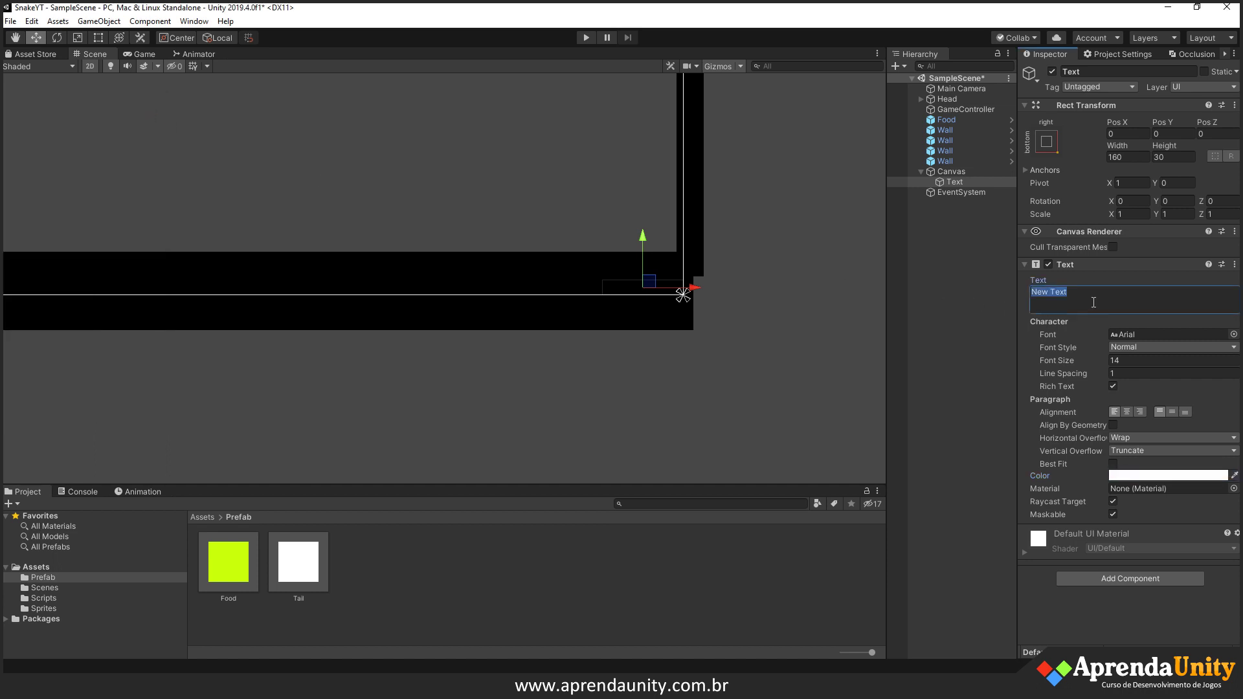
text(999)
click(952, 171)
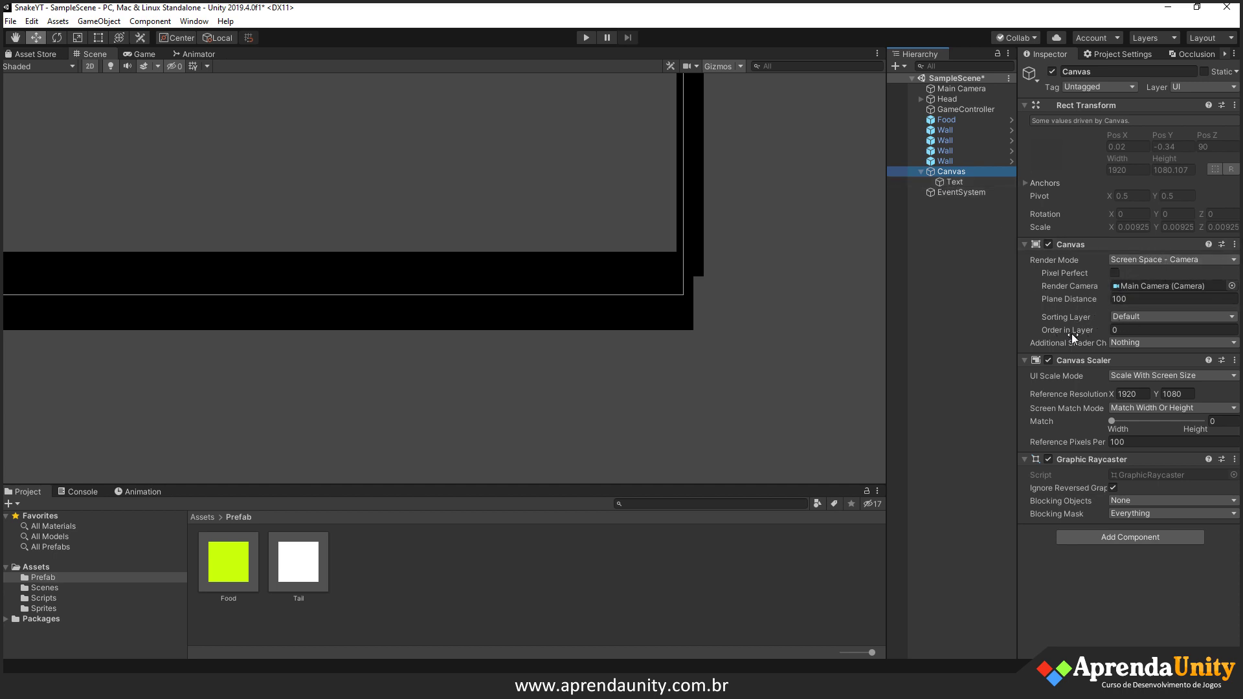
- Set the Canvas order in layer to 999 and rename the Text to Score
click(1141, 331)
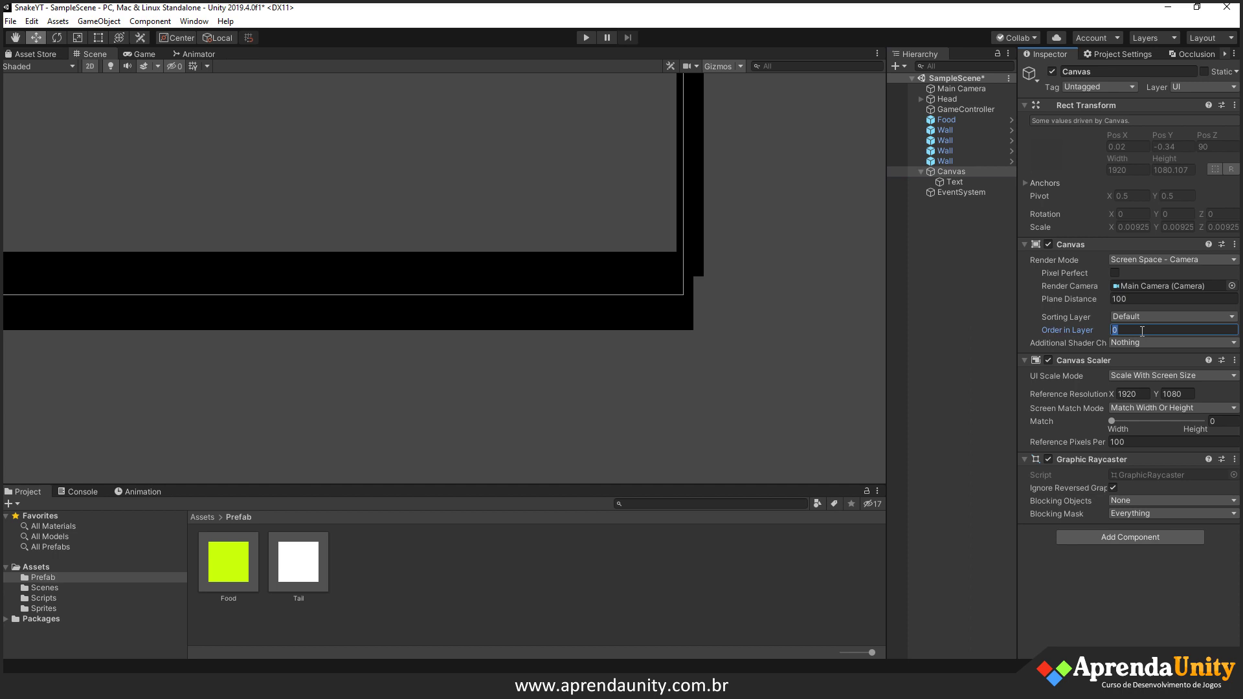
text(999)
click(958, 181)
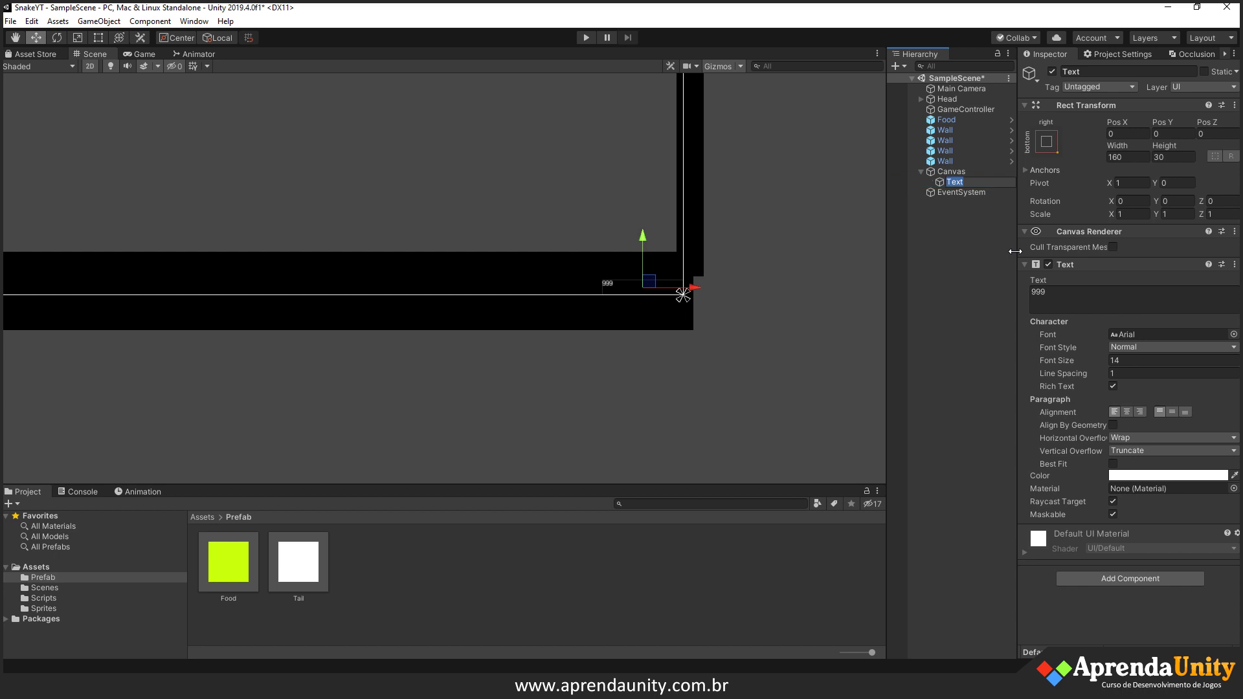
text(Score)
key(Return)
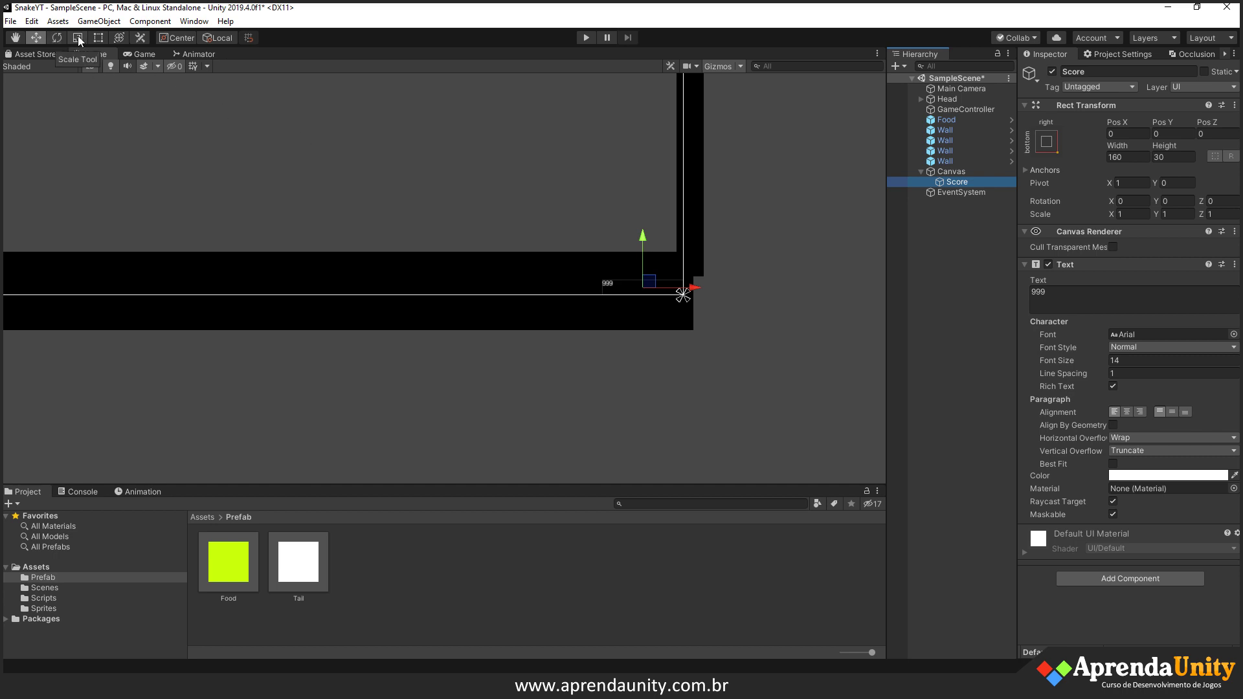
- Enlarge the Score label's box, set font size 57 and right-align it
click(98, 37)
mouse_move(637, 282)
mouse_down()
mouse_move(637, 263)
mouse_move(367, 283)
mouse_up()
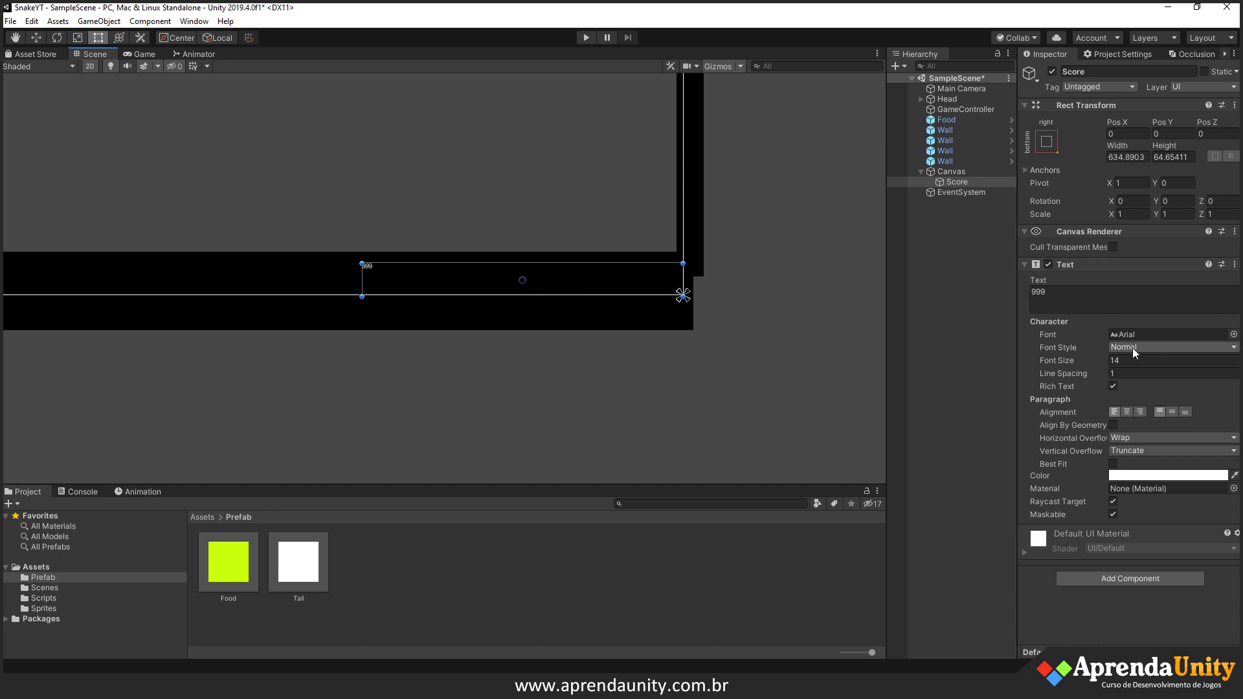
drag(1105, 363, 1139, 366)
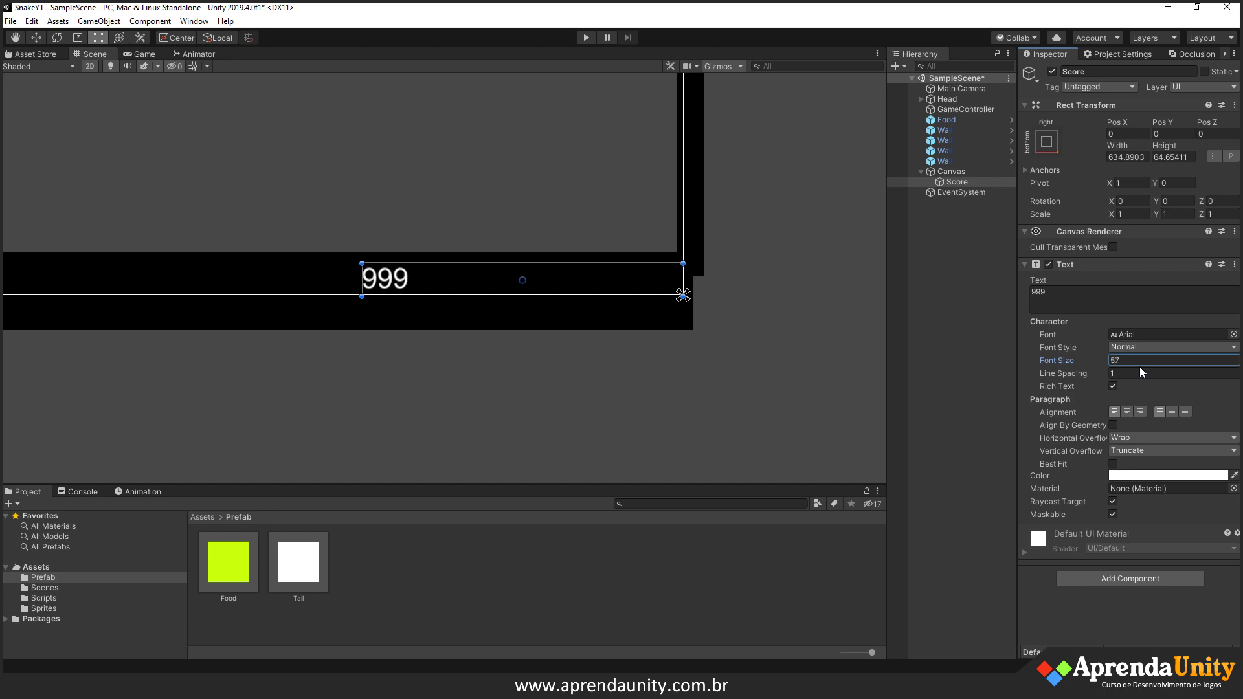
click(1140, 412)
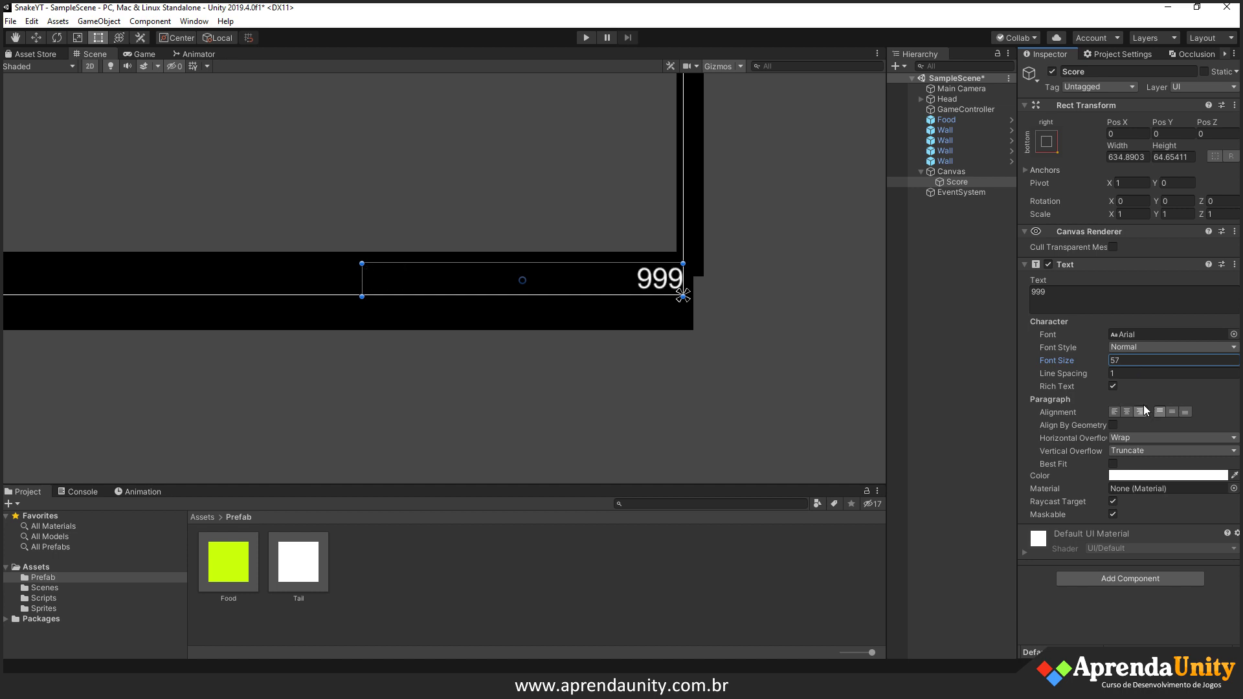
- Change the Score label's text to "Score: 0"
click(1071, 297)
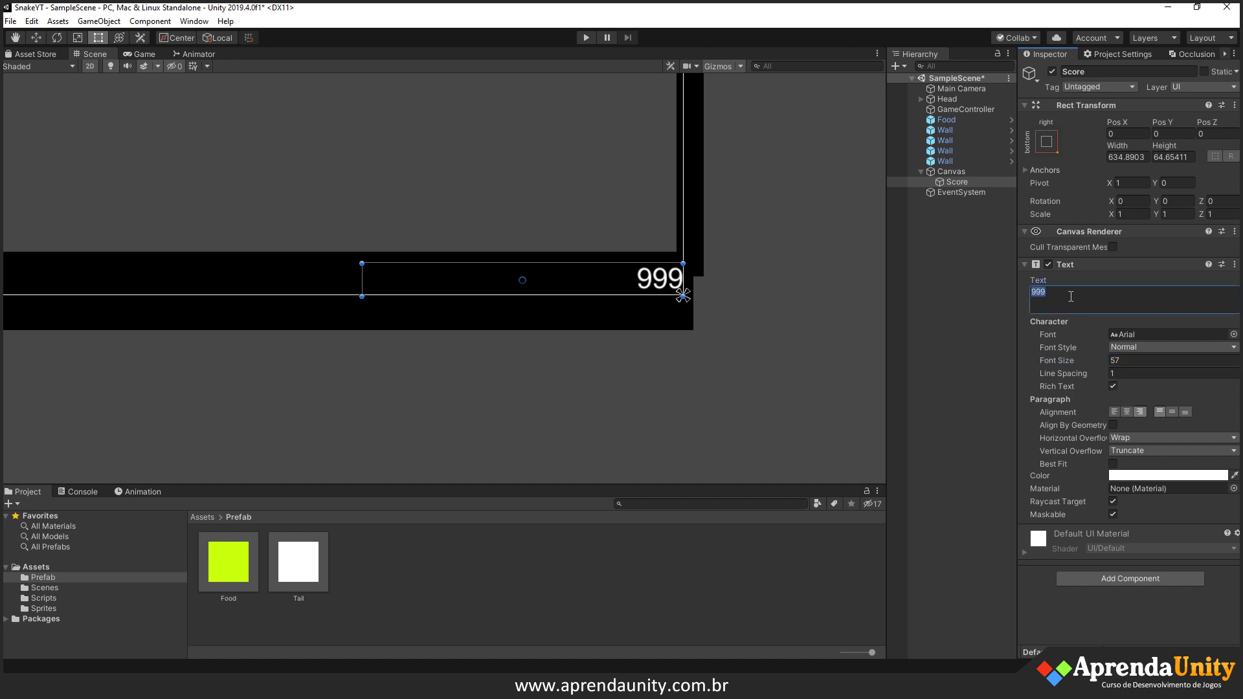
text(Score)
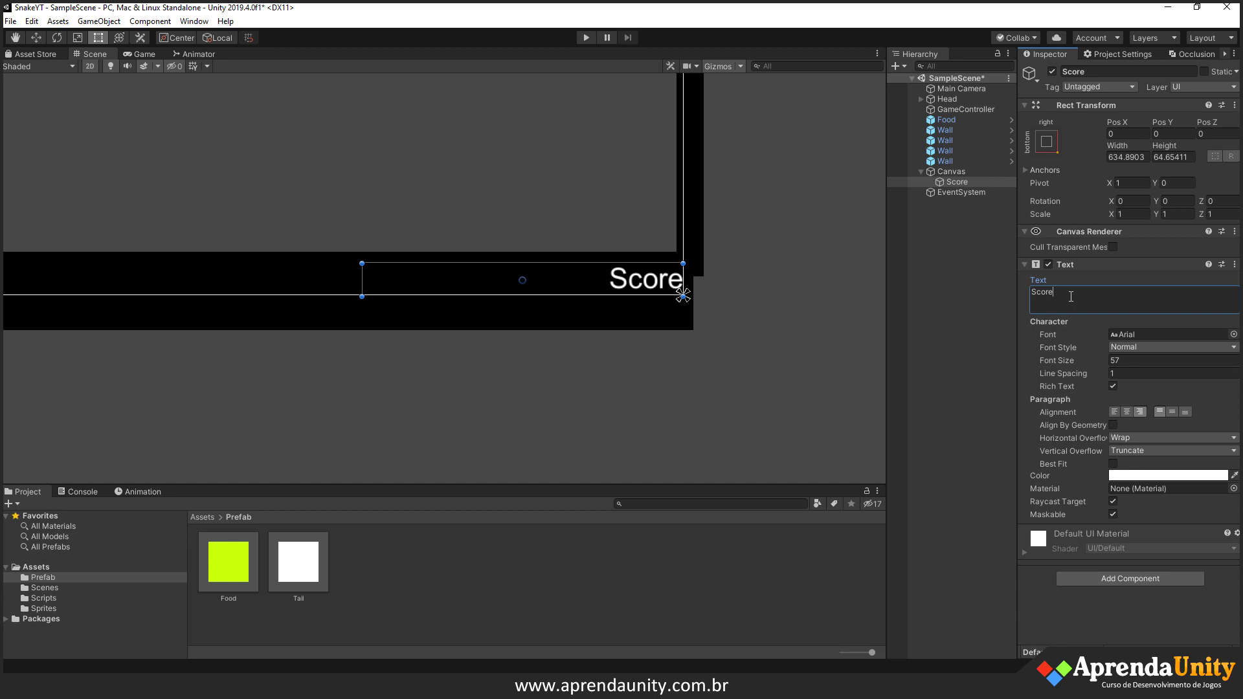
text(:)
text( 910000000)
key(BackSpace)
key(BackSpace)
key(BackSpace)
key(BackSpace)
key(BackSpace)
key(BackSpace)
key(BackSpace)
key(BackSpace)
text(0)
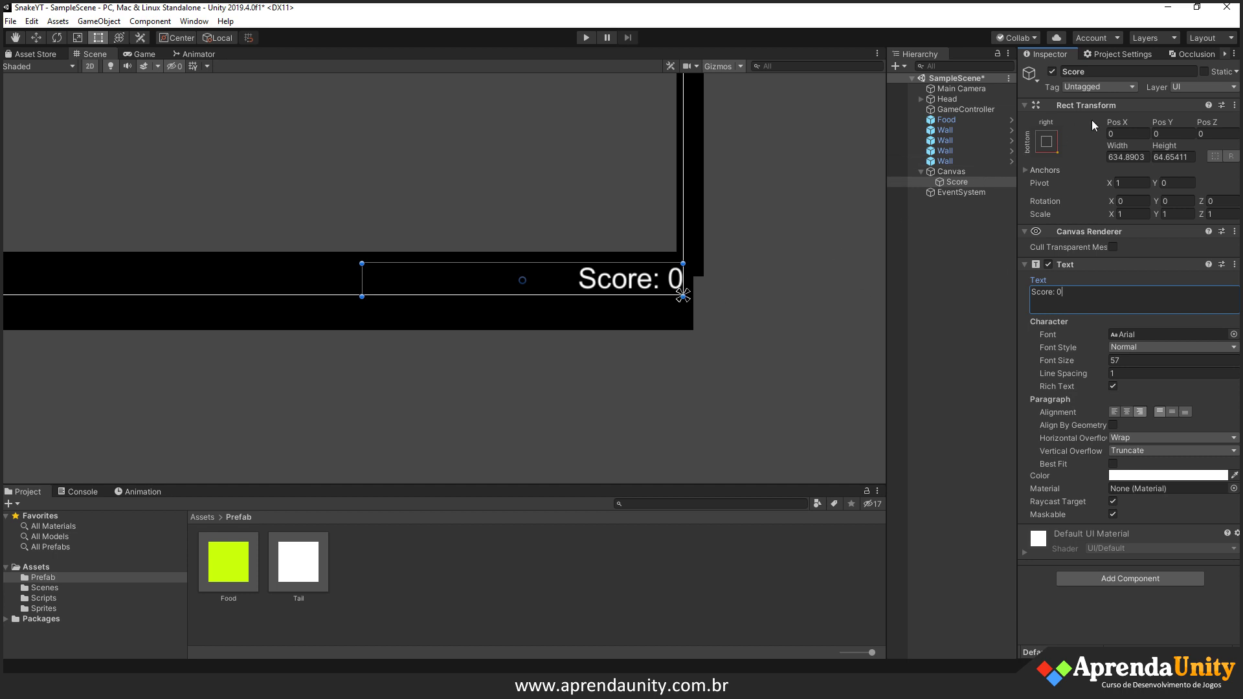
click(36, 38)
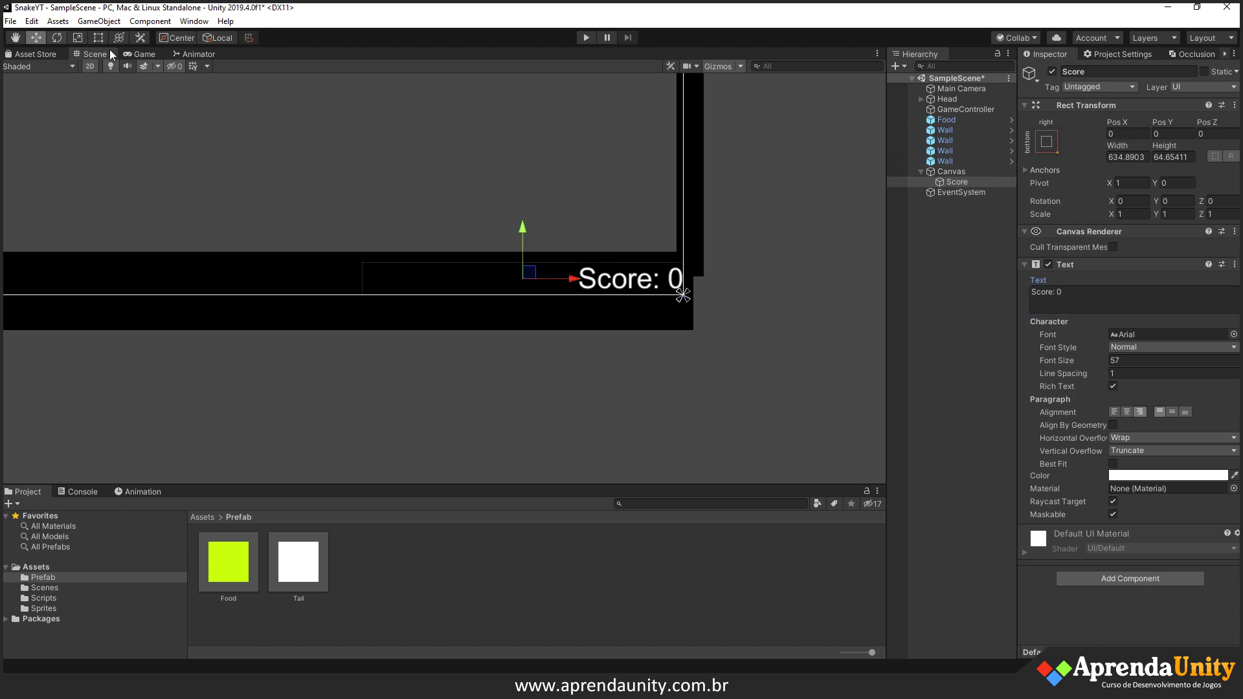
- Offset the Score label to Pos X -10, Pos Y 10 from the corner
click(539, 227)
click(960, 191)
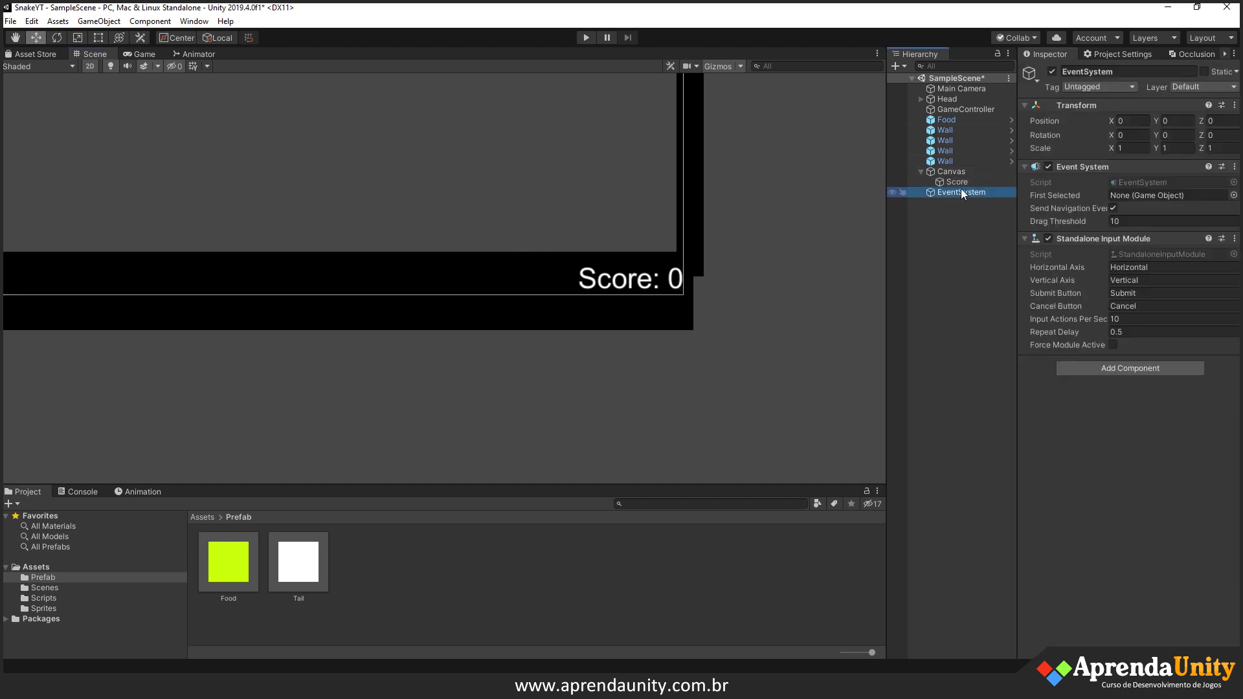
click(957, 182)
mouse_move(529, 229)
mouse_down()
mouse_move(552, 245)
mouse_move(527, 224)
mouse_up()
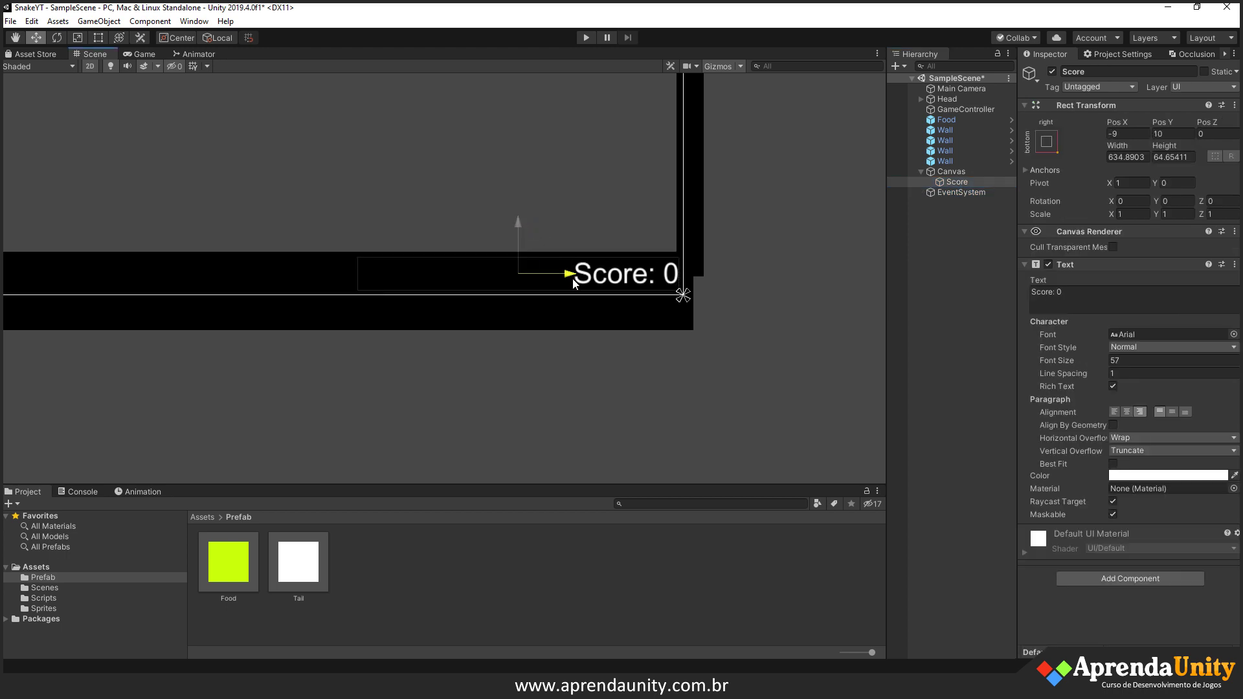
click(1133, 133)
text(-10)
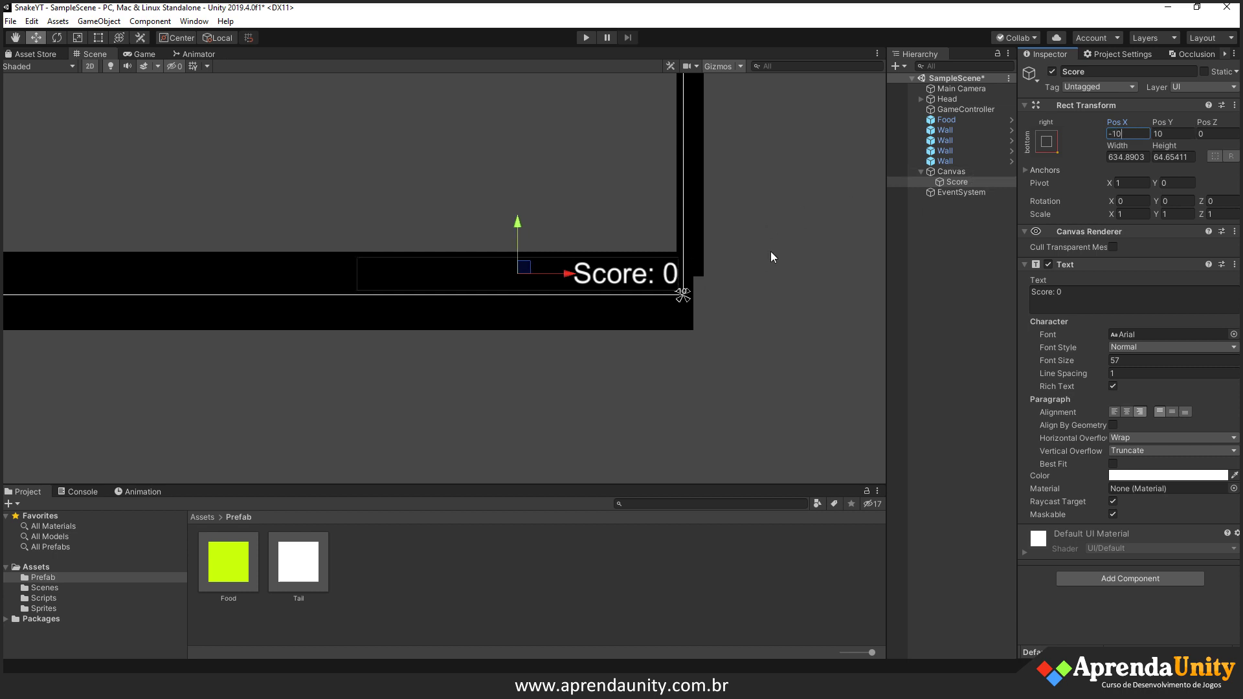
click(961, 185)
- Rename the Score label to txt_Score
click(961, 182)
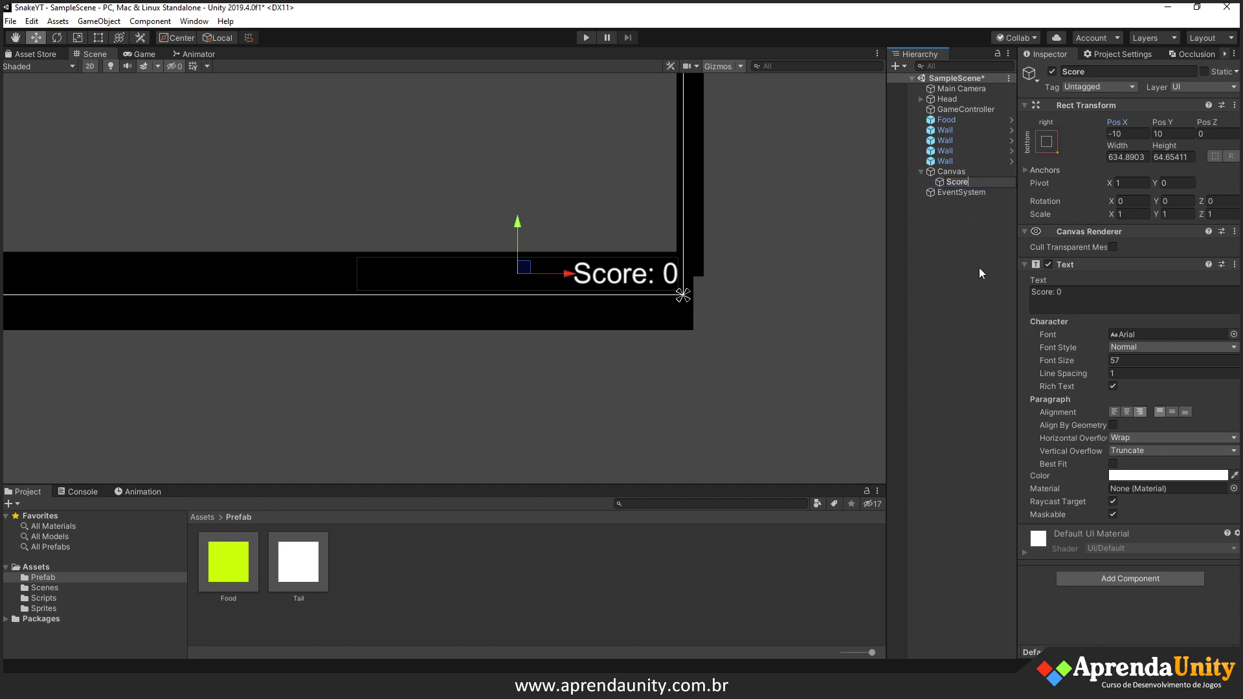
text(txt_)
key(Return)
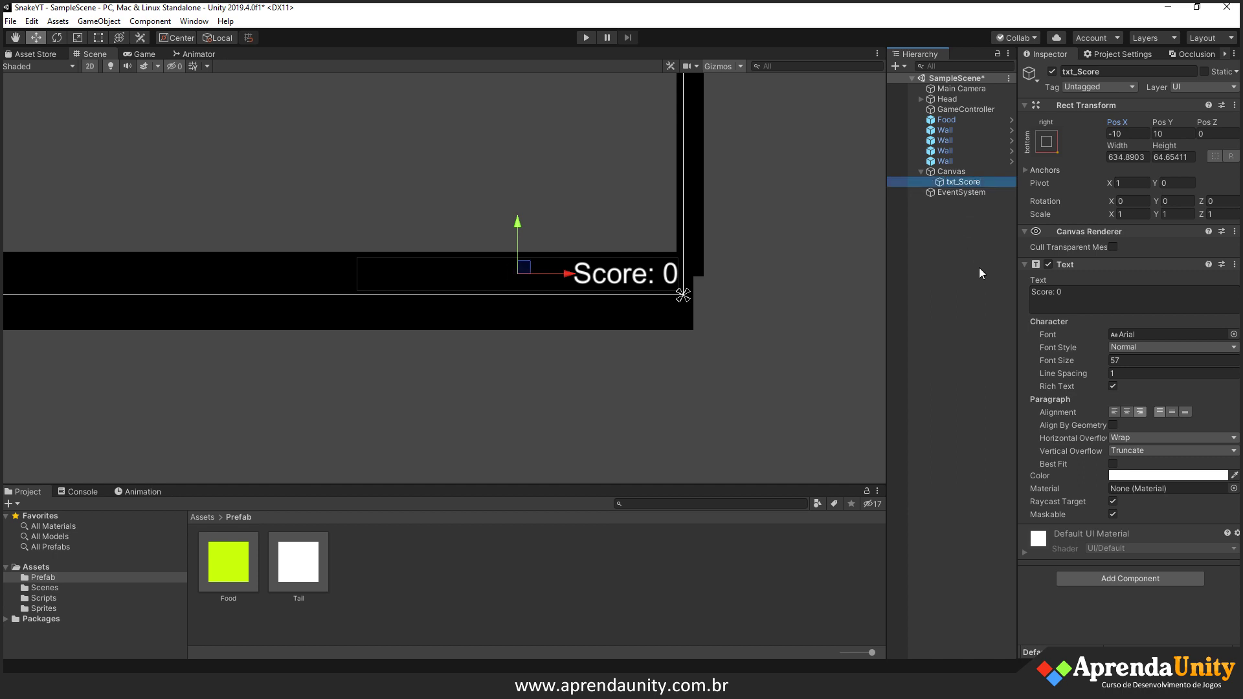
scroll(460, 298, down, 5)
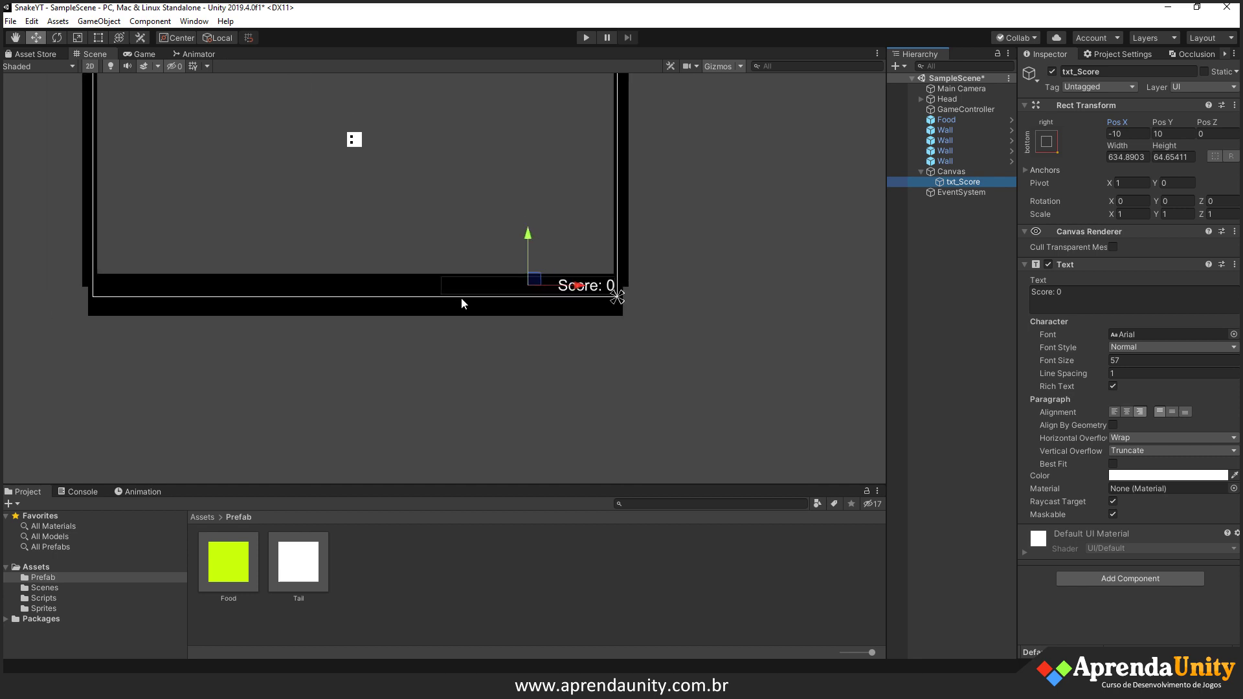
scroll(513, 299, up, 1)
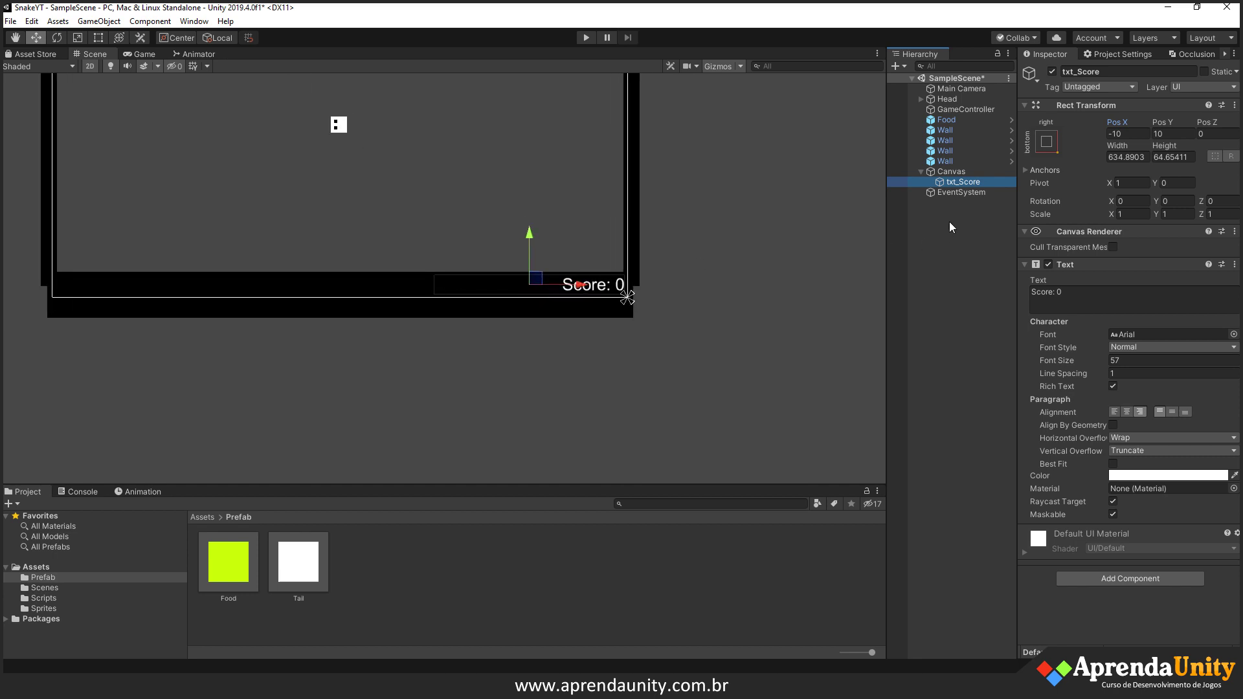
- Duplicate txt_Score and name the copy txt_Record
key(ctrl+d)
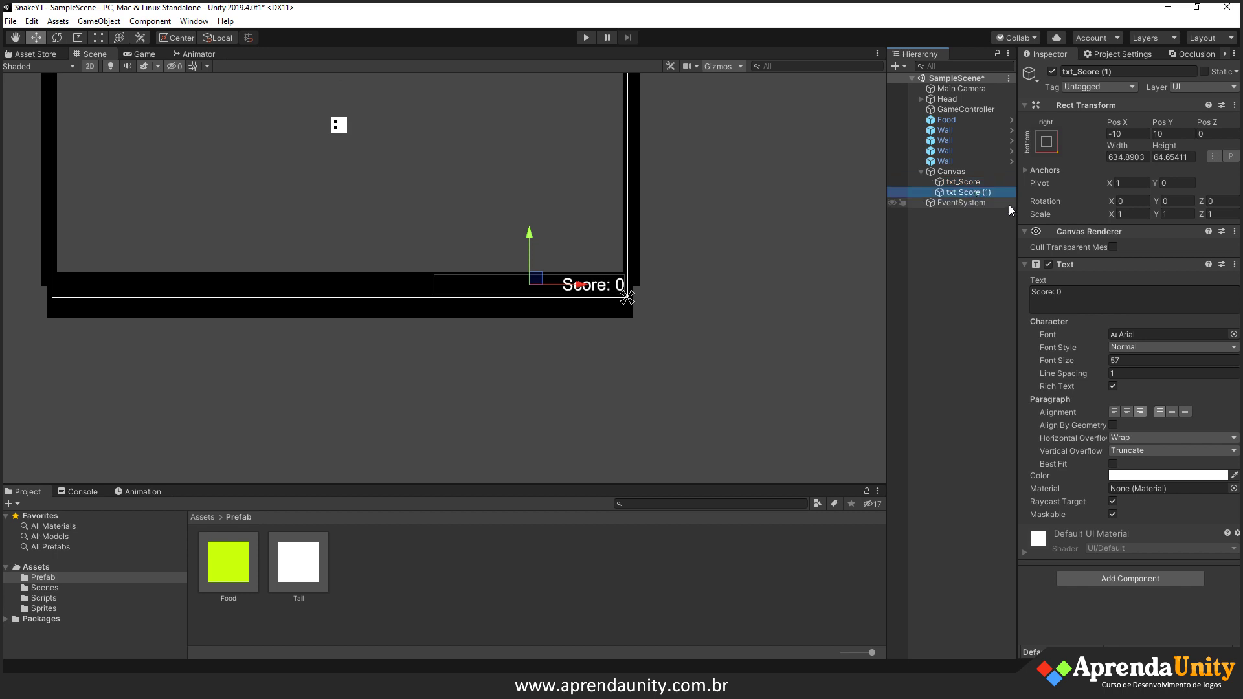
click(998, 197)
click(998, 197)
key(BackSpace)
key(BackSpace)
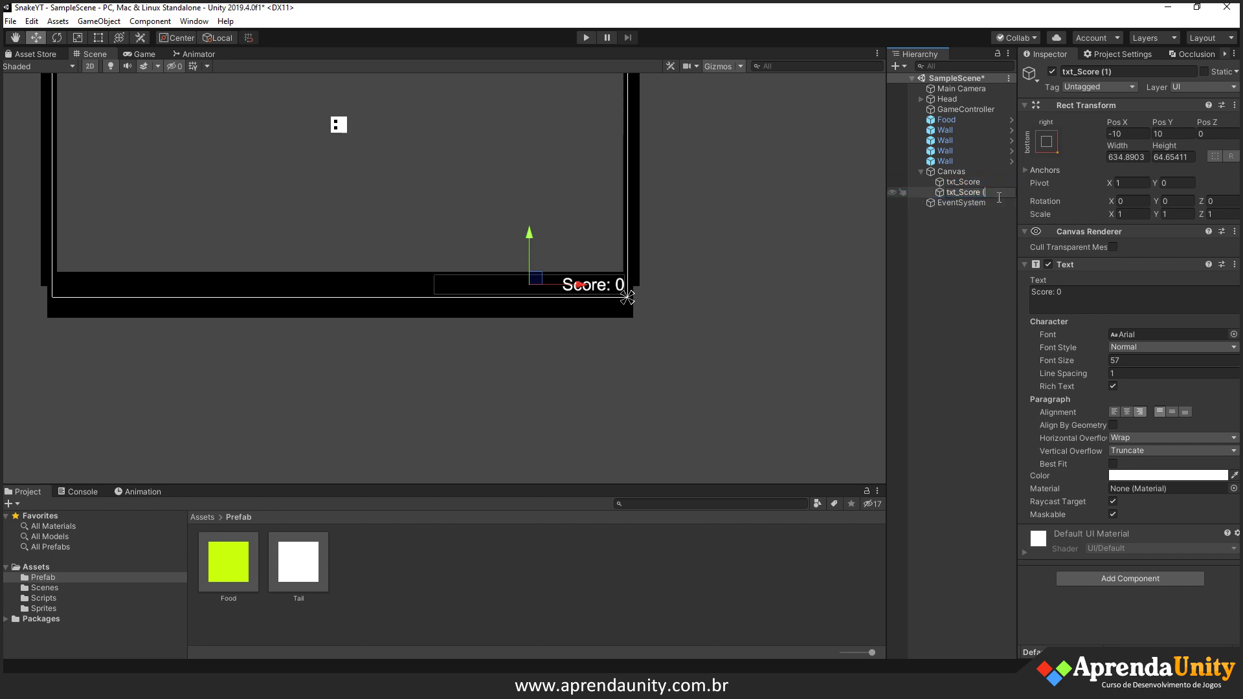
key(BackSpace)
text(Recor)
text(d)
key(Return)
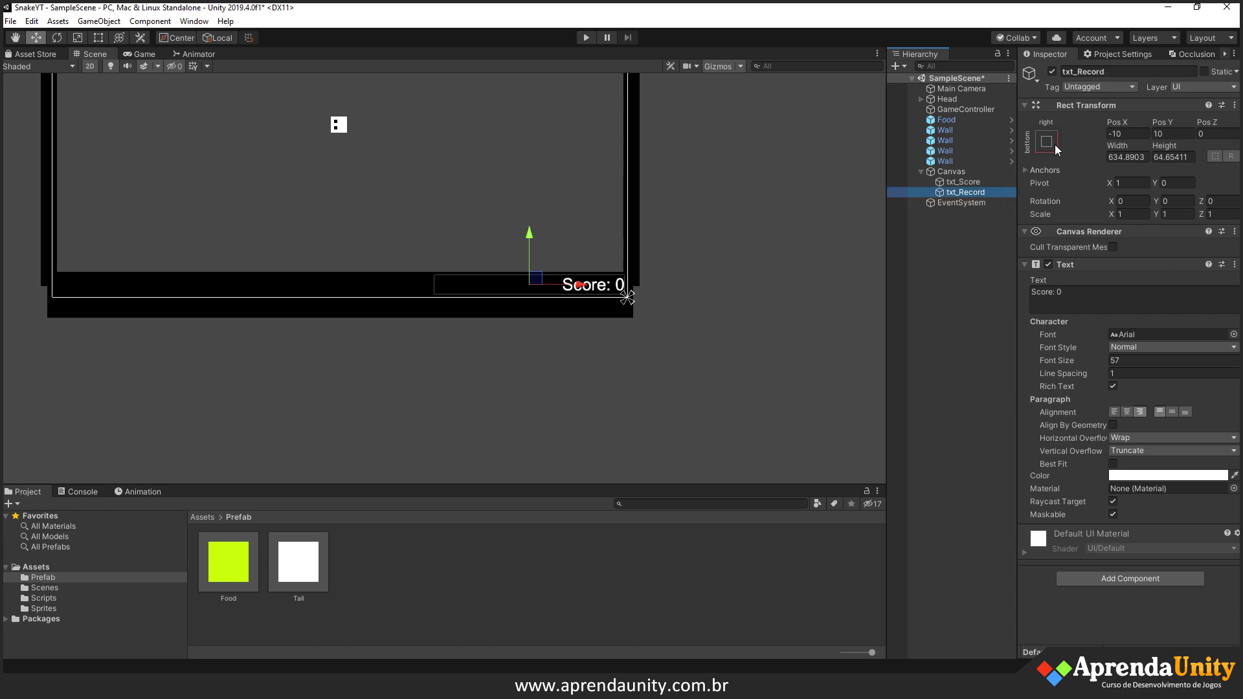
- Anchor txt_Record bottom-left with pivot X 0, left alignment and Pos X 10
click(1052, 143)
click(1094, 302)
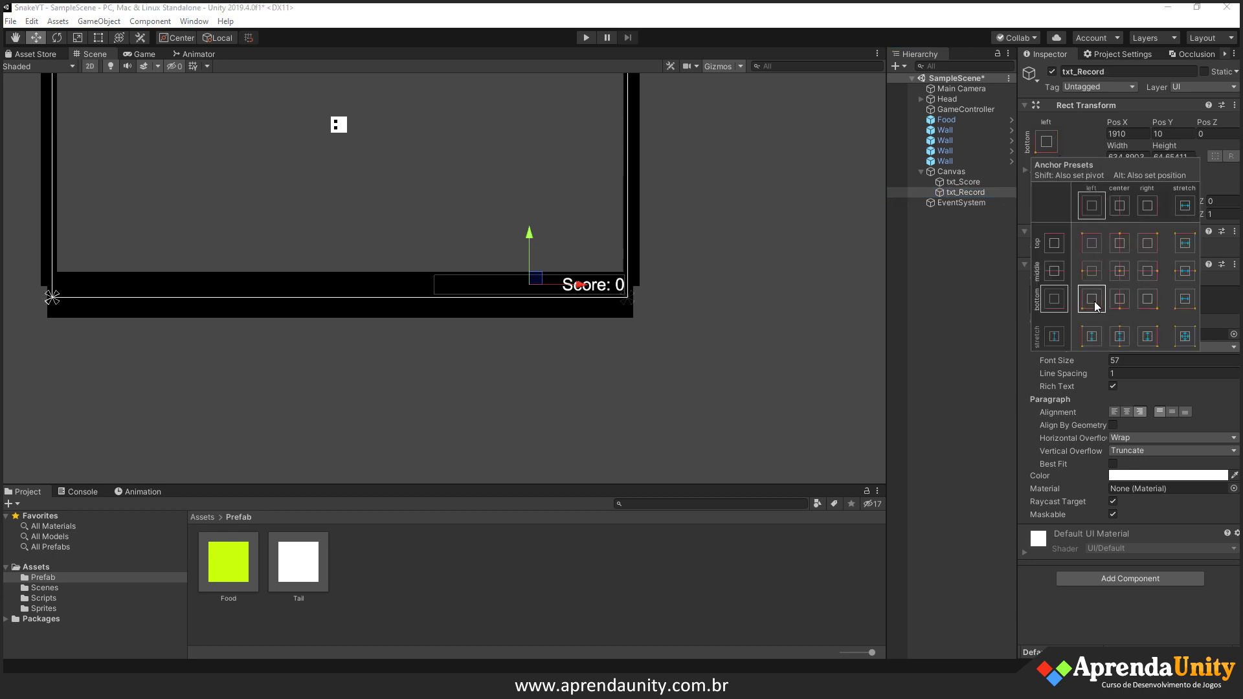
click(1086, 139)
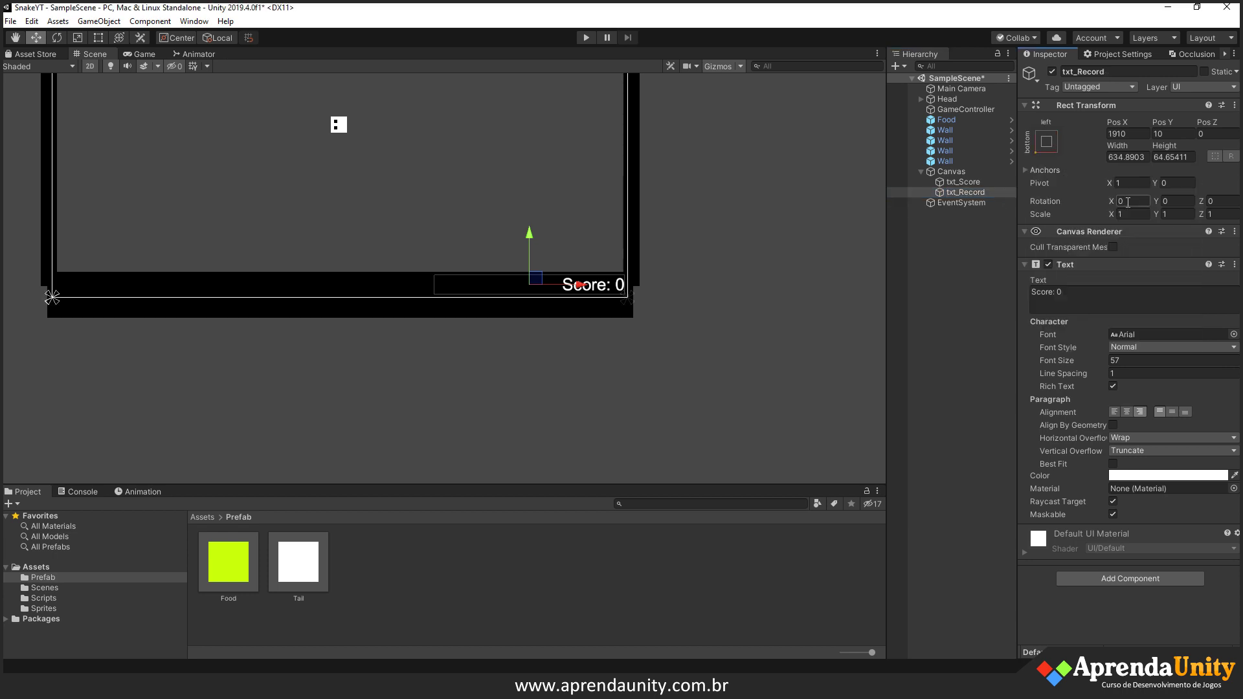
click(1139, 183)
text(0)
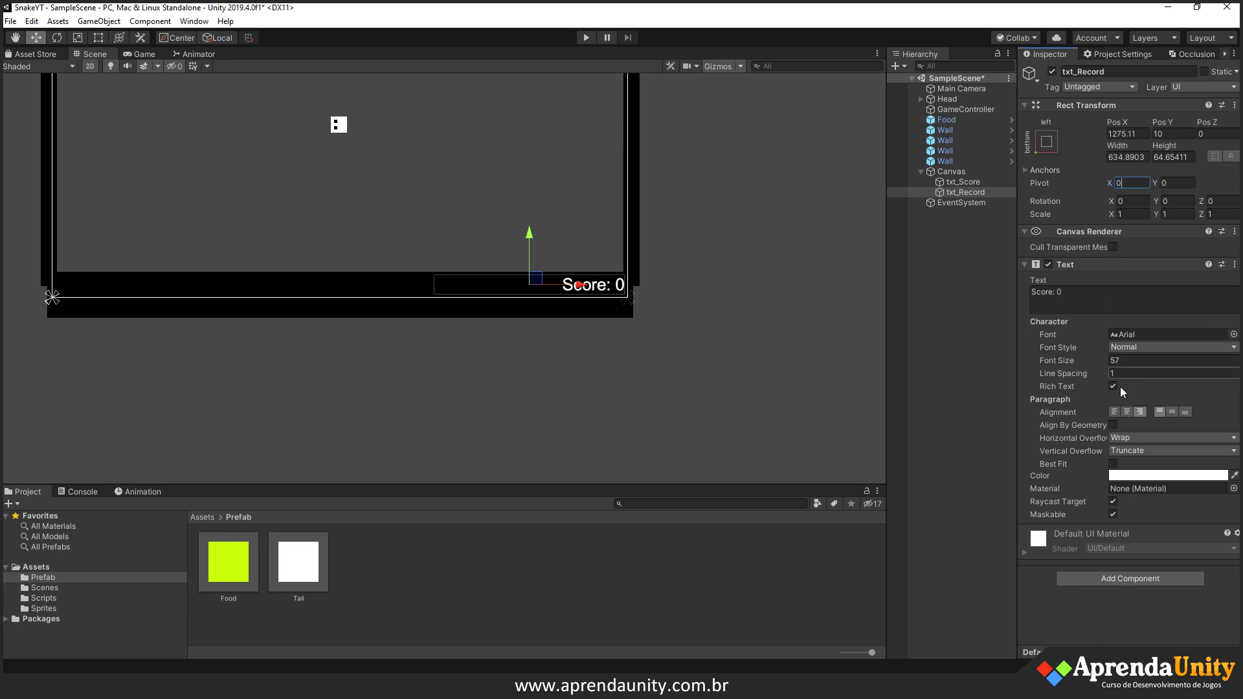
click(1114, 412)
click(1137, 136)
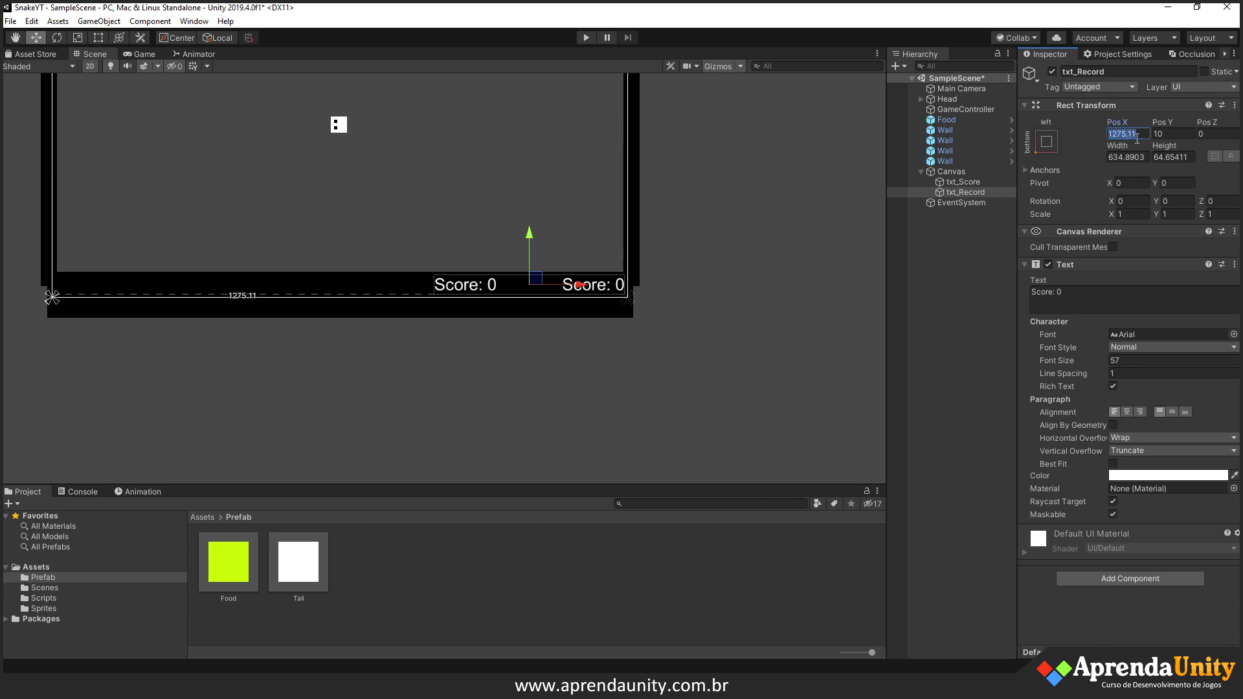
text(10)
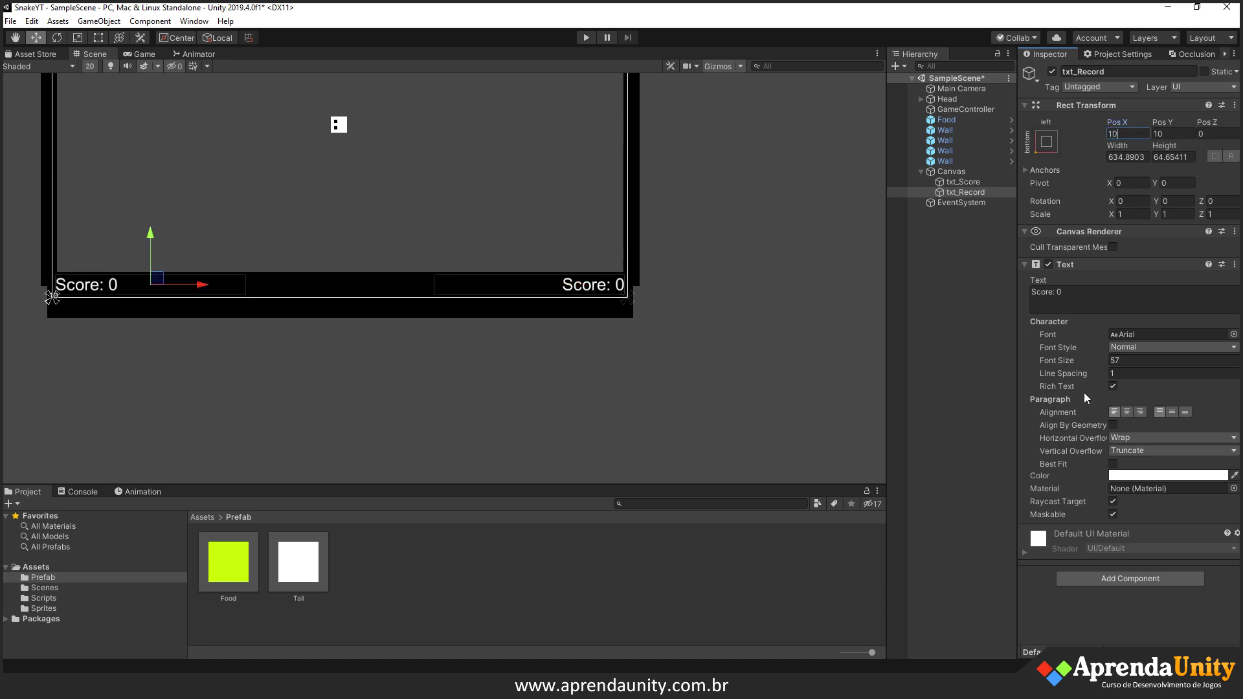
- Colour txt_Record yellow-green and set its text to "Hi-Score: 0"
click(1169, 475)
drag(108, 158, 100, 152)
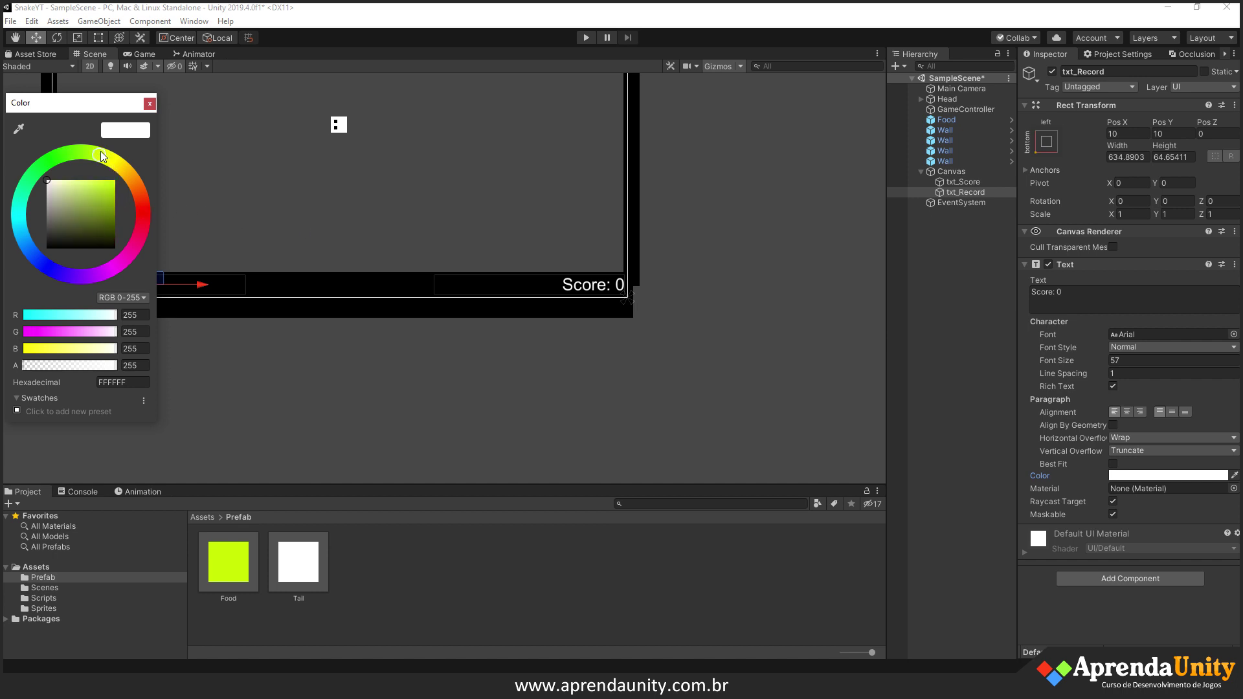
click(86, 180)
click(150, 105)
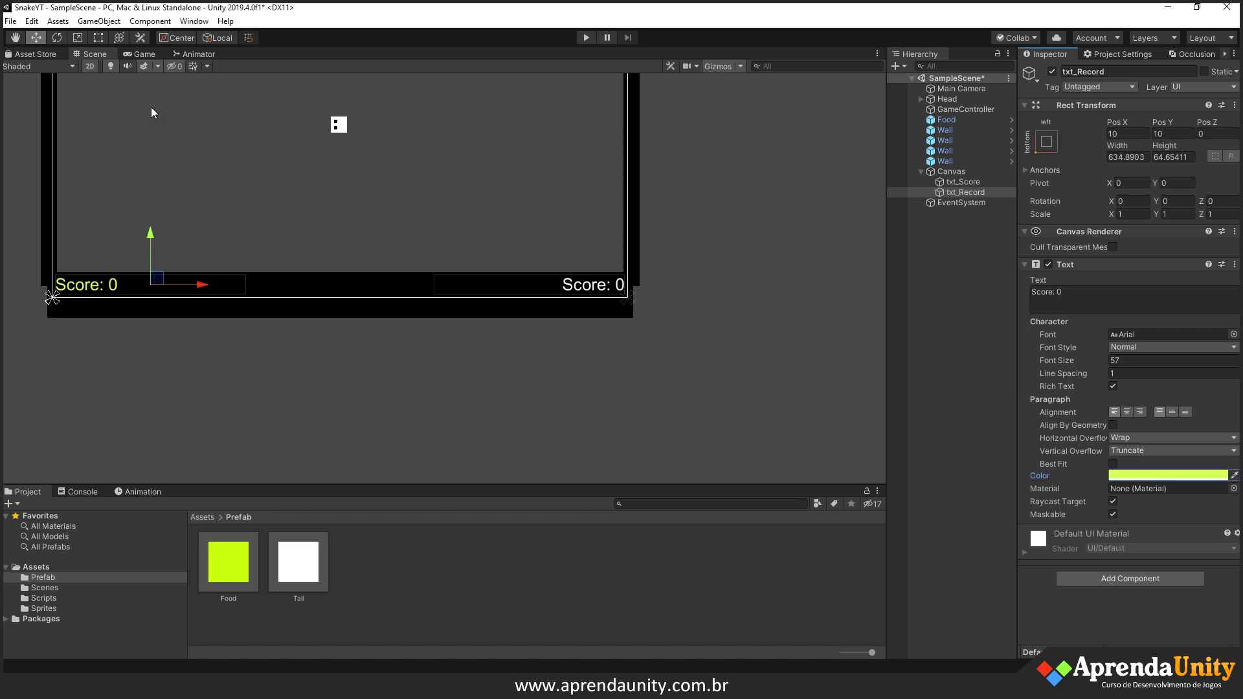
click(1086, 293)
double_click(1086, 293)
key(ctrl+a)
text(Hi)
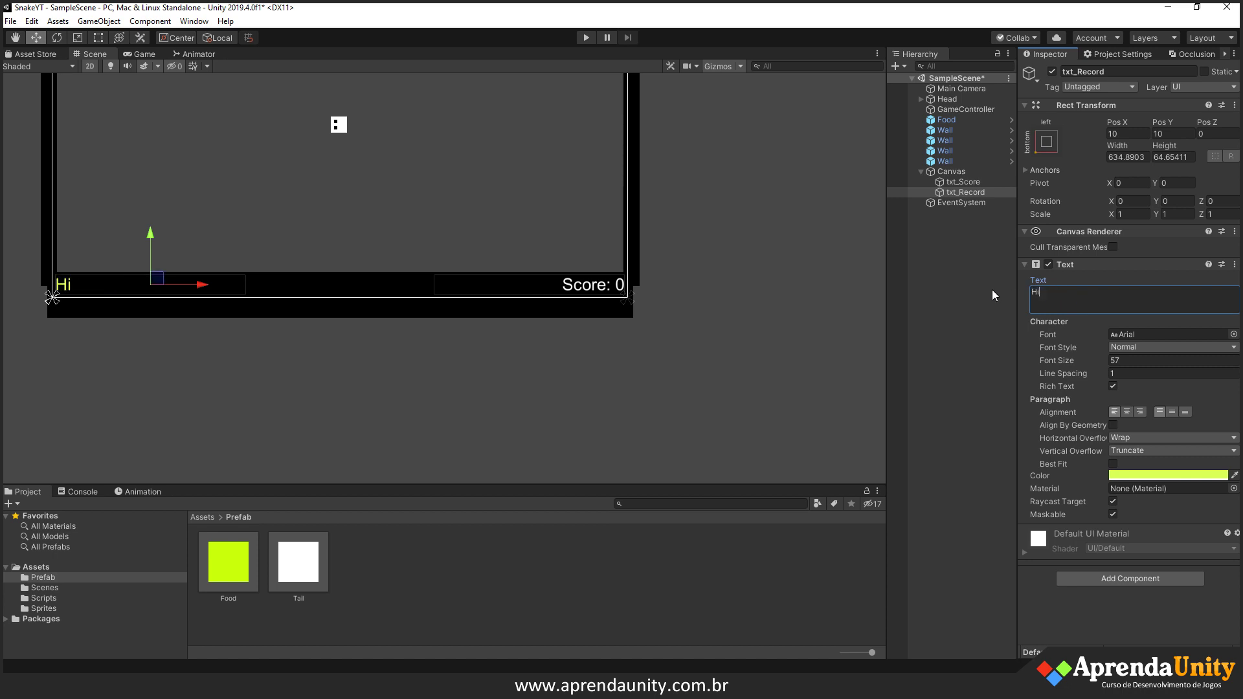
text(-Score: 0)
click(587, 38)
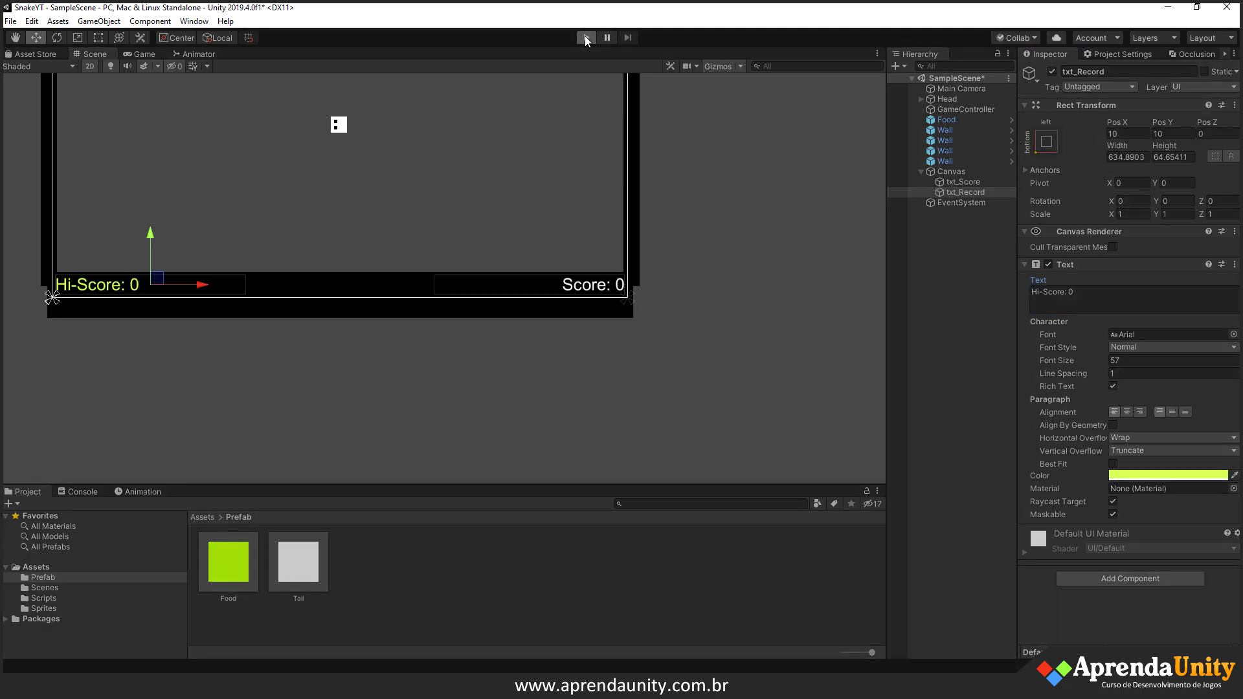
key(Up)
key(Right)
key(Down)
key(Left)
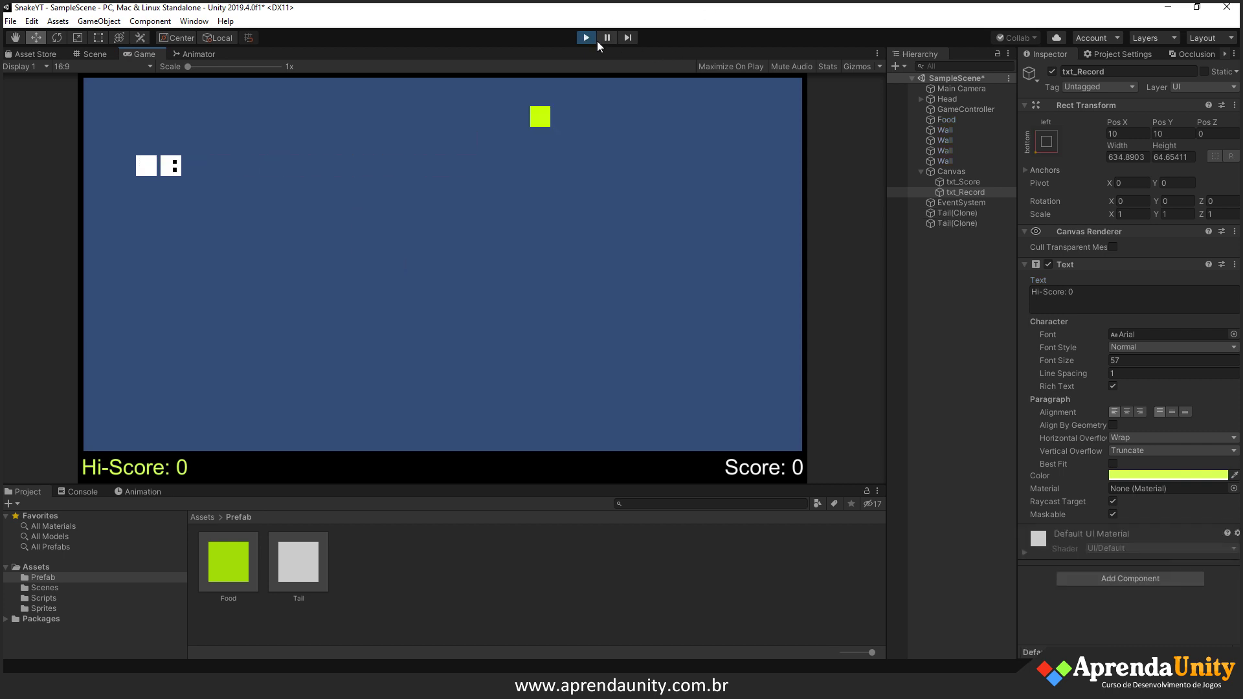
click(595, 39)
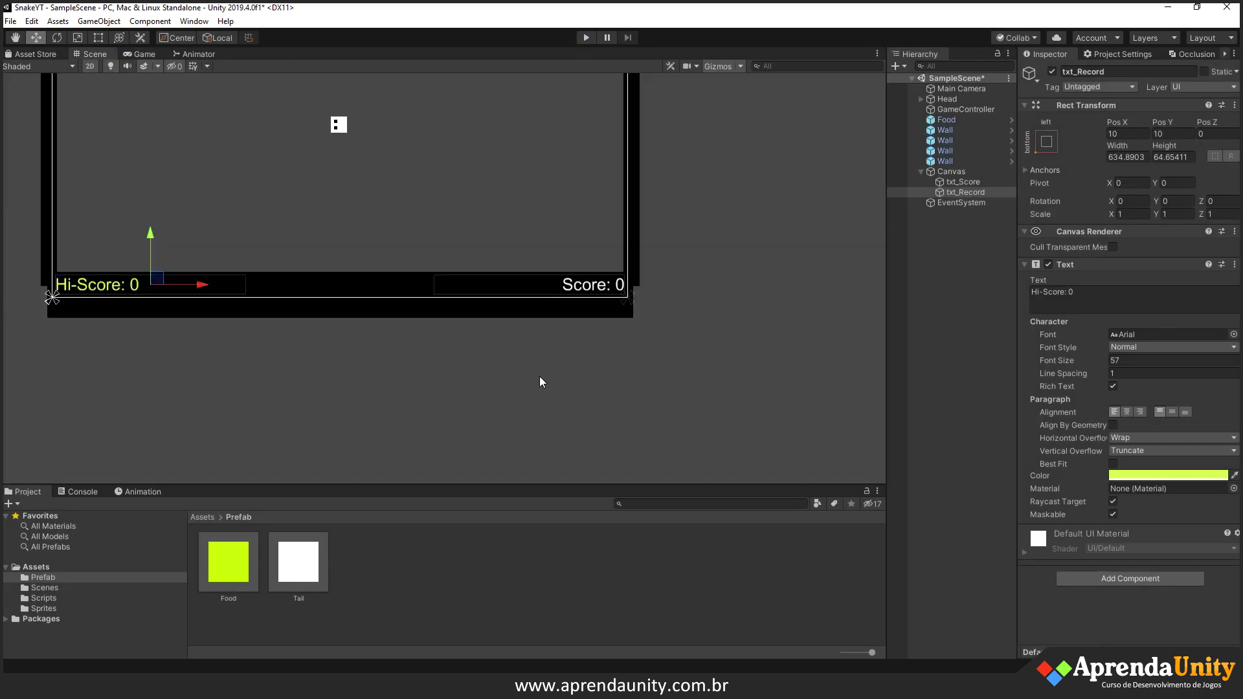
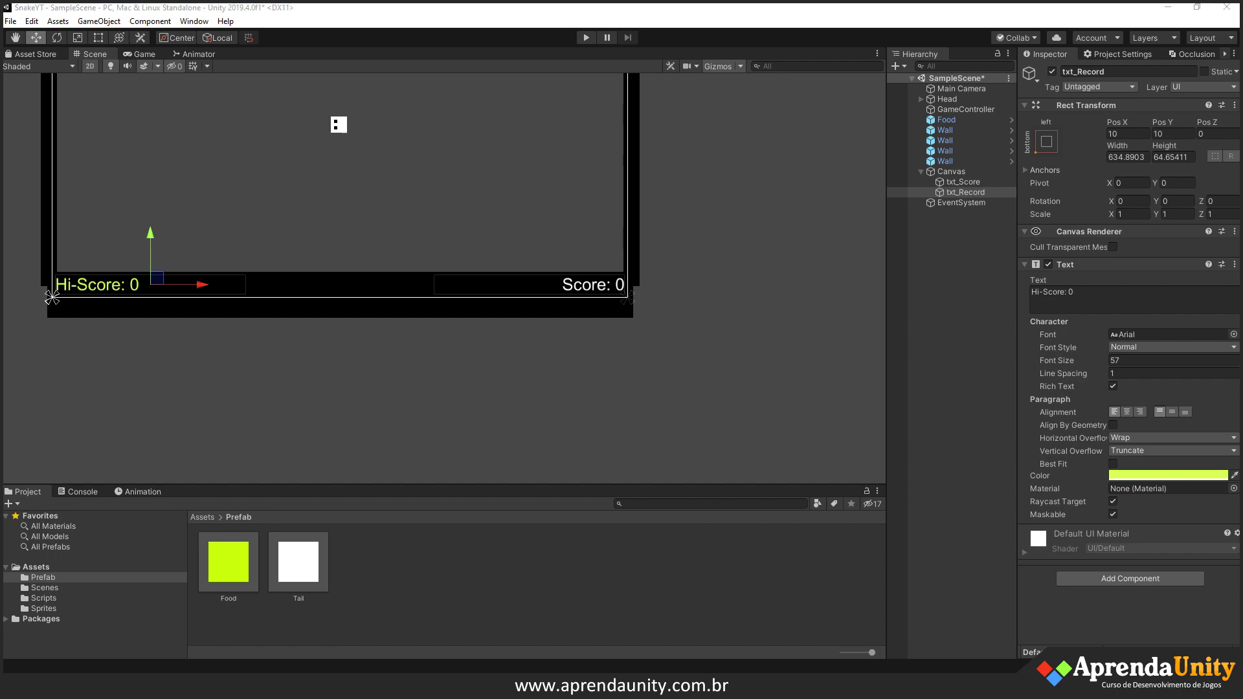
- Add 'using UnityEngine.UI;' to GameController.cs and save
key(alt+Tab)
click(116, 53)
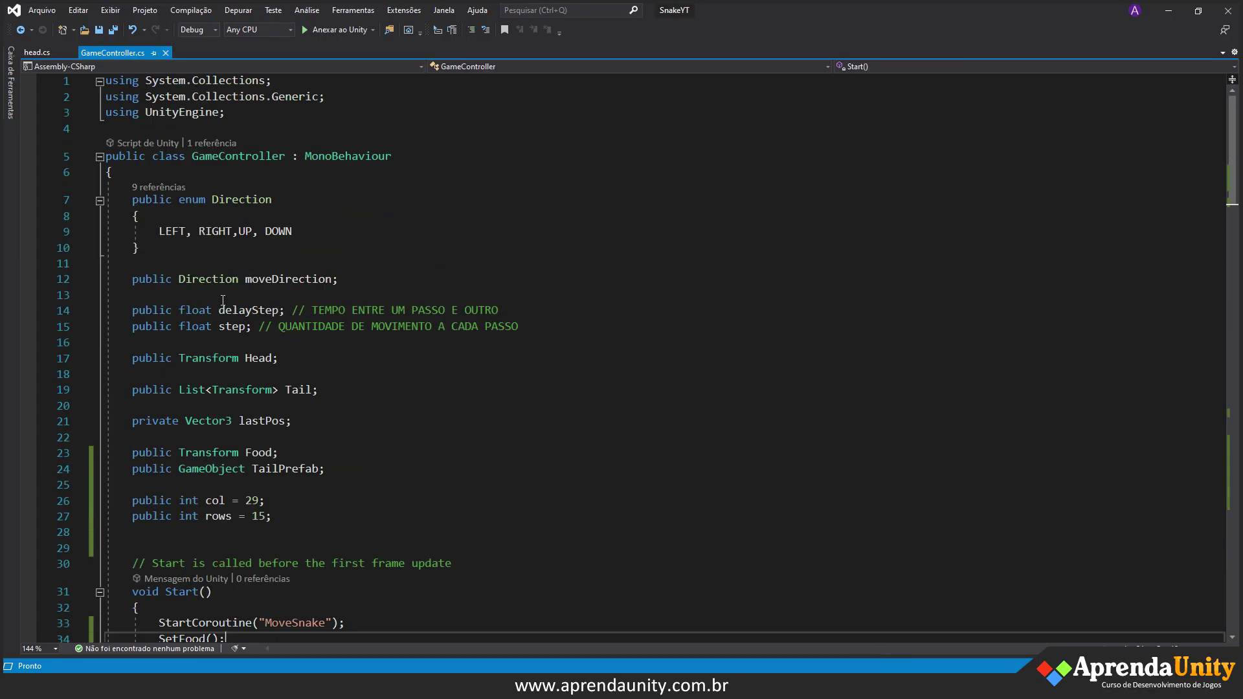
drag(226, 113, 106, 113)
key(ctrl+c)
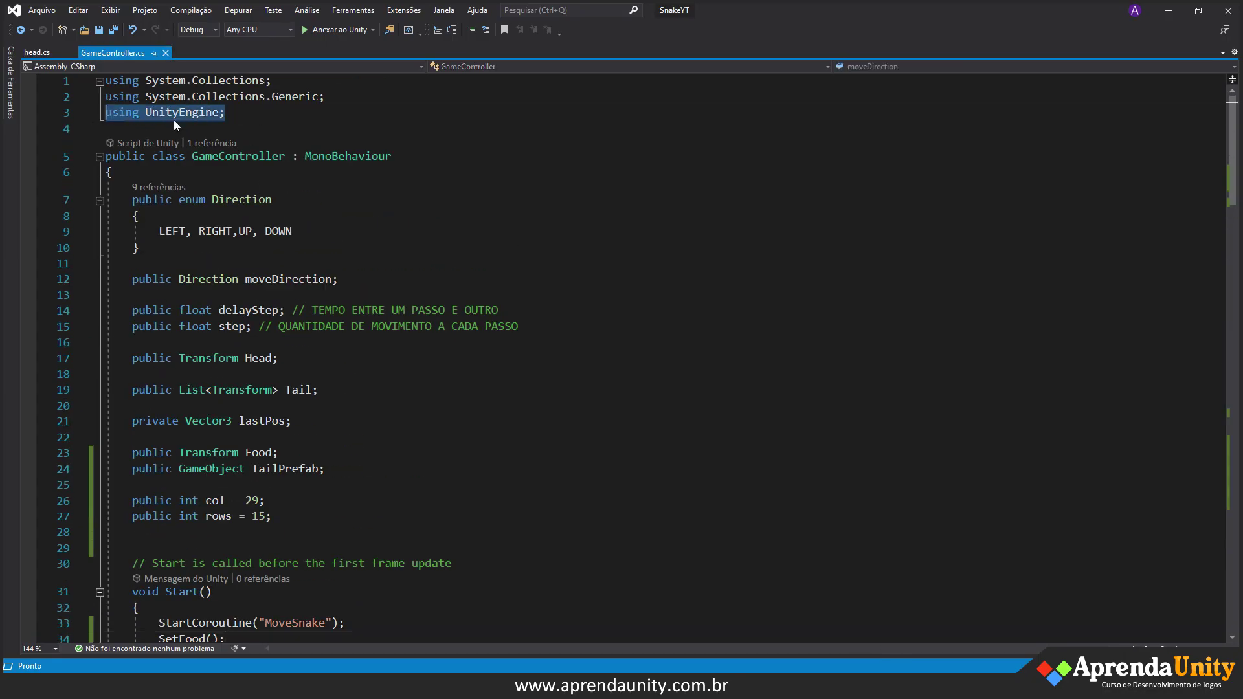
click(337, 121)
key(Return)
key(ctrl+v)
key(Left)
text(.UI)
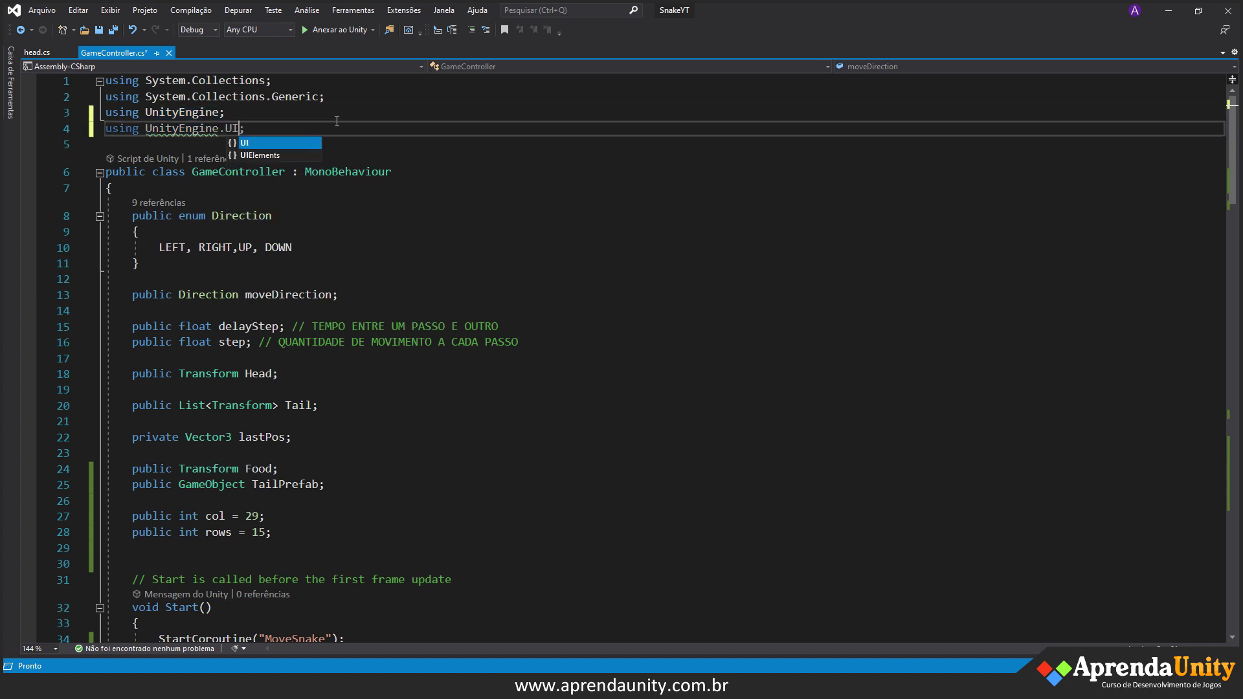
key(ctrl+s)
- Declare 'public Text txtScore;' in the GameController class
scroll(323, 384, down, 6)
click(169, 275)
key(Return)
key(Return)
key(Up)
key(Up)
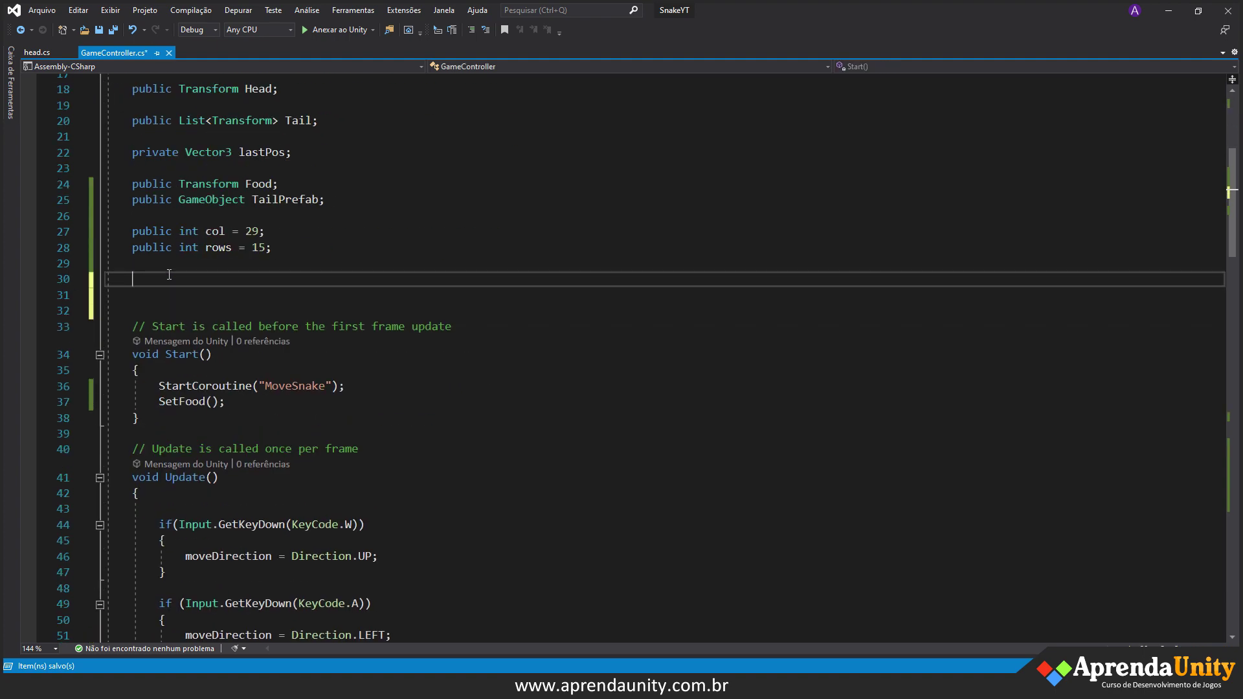
text(public Text )
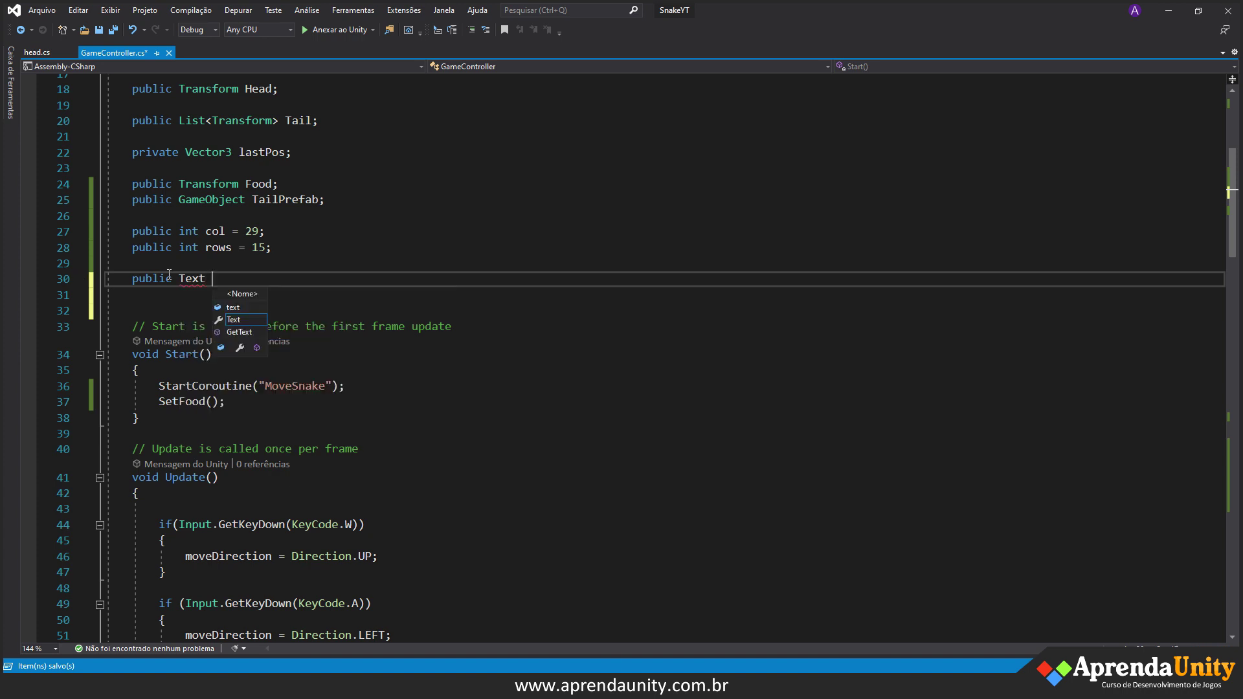
text(txtScore;)
key(shift+Home)
- Duplicate that line as 'public Text txtHiScore;' and save
key(ctrl+c)
key(End)
key(Return)
key(ctrl+v)
key(Left)
key(ctrl+shift+Left)
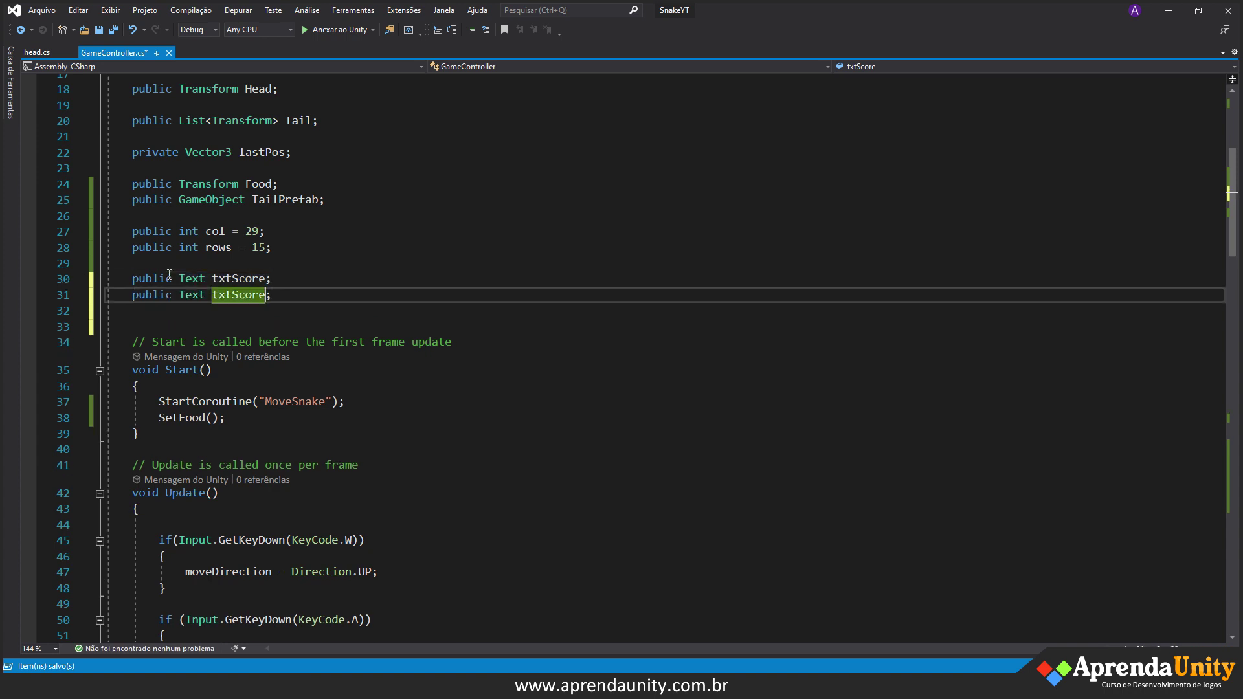
key(shift+Left)
key(shift+Left)
key(shift+Left)
key(shift+Left)
key(Right)
text(HiScore)
key(ctrl+s)
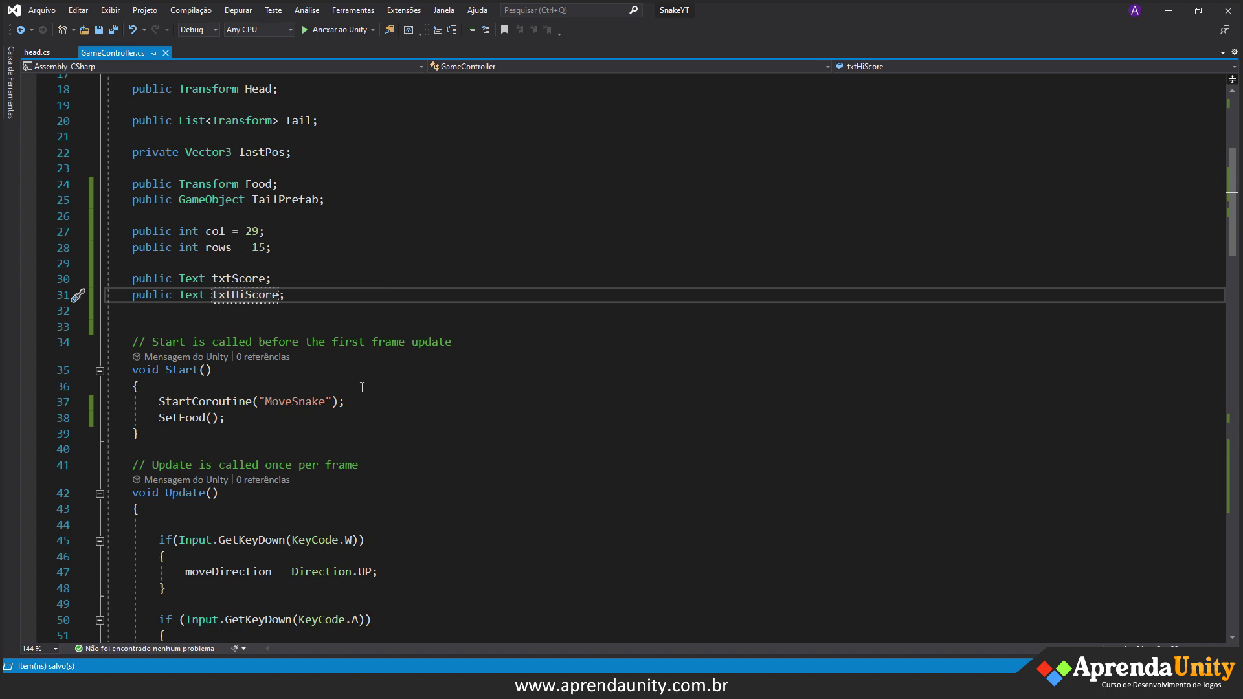
- Add 'private int score;' below the Text fields and save
key(Return)
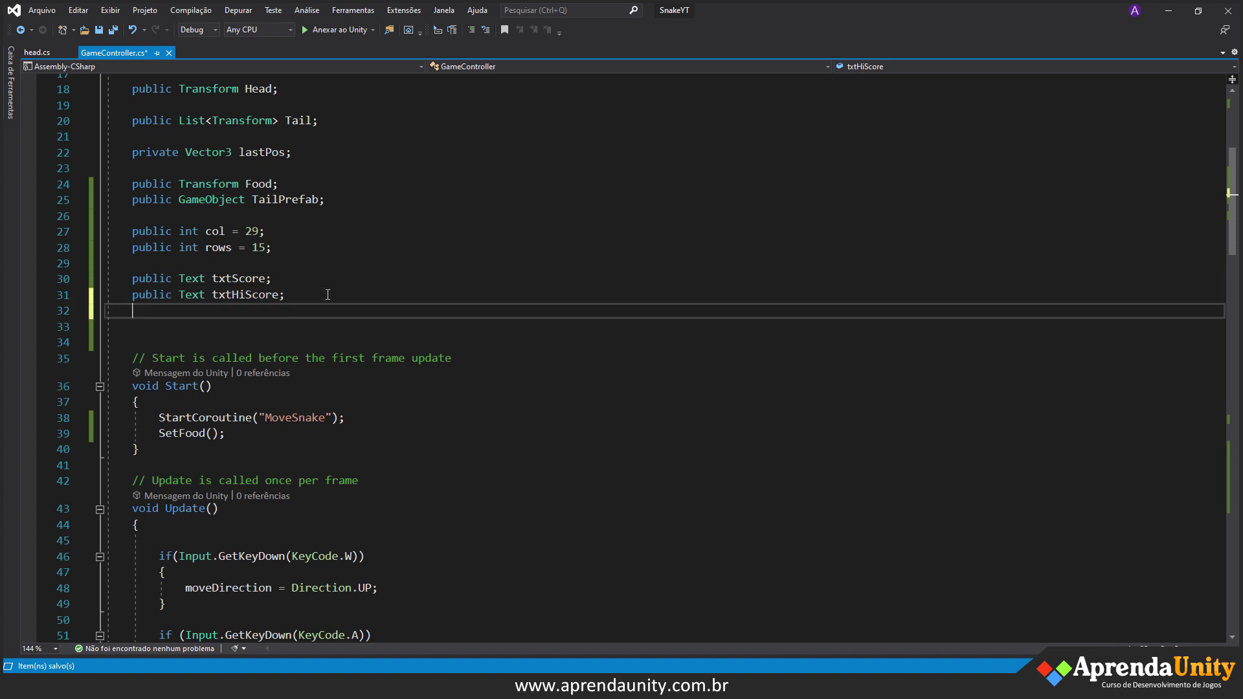
text(private )
text(int score;)
key(ctrl+s)
- In Eat(), add 'score += 10;' after Tail.Add and save
scroll(303, 348, down, 2)
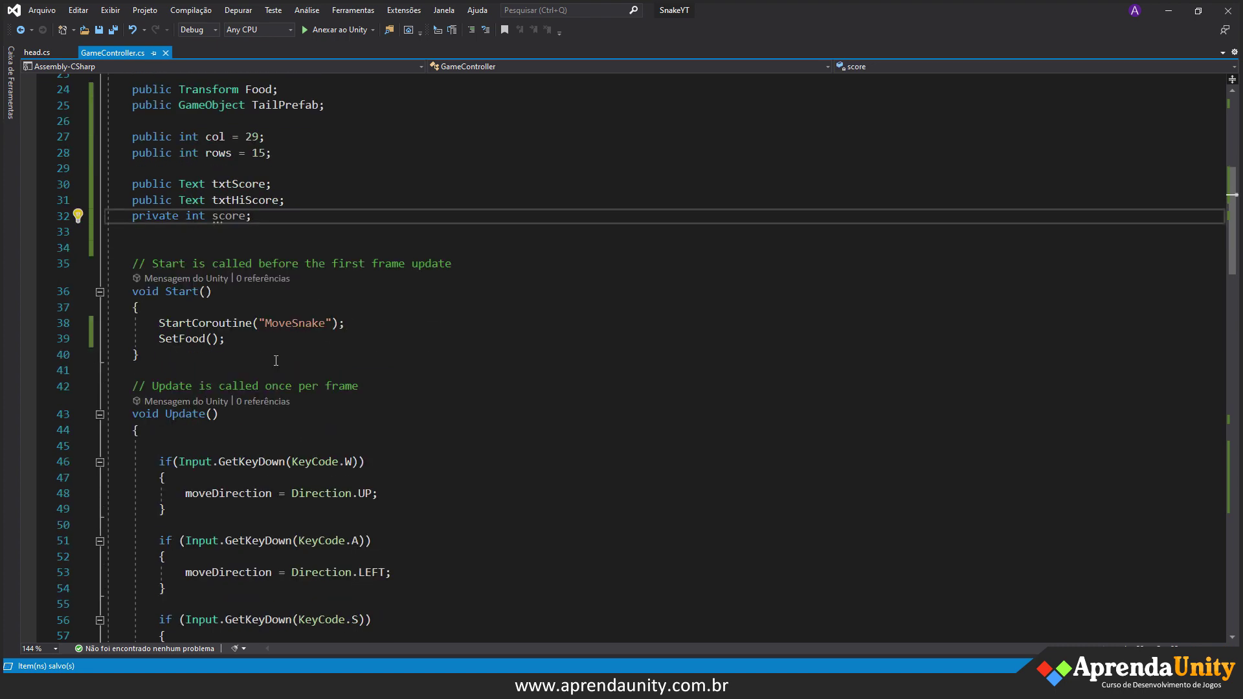
scroll(223, 340, down, 6)
scroll(258, 349, down, 8)
scroll(310, 359, down, 5)
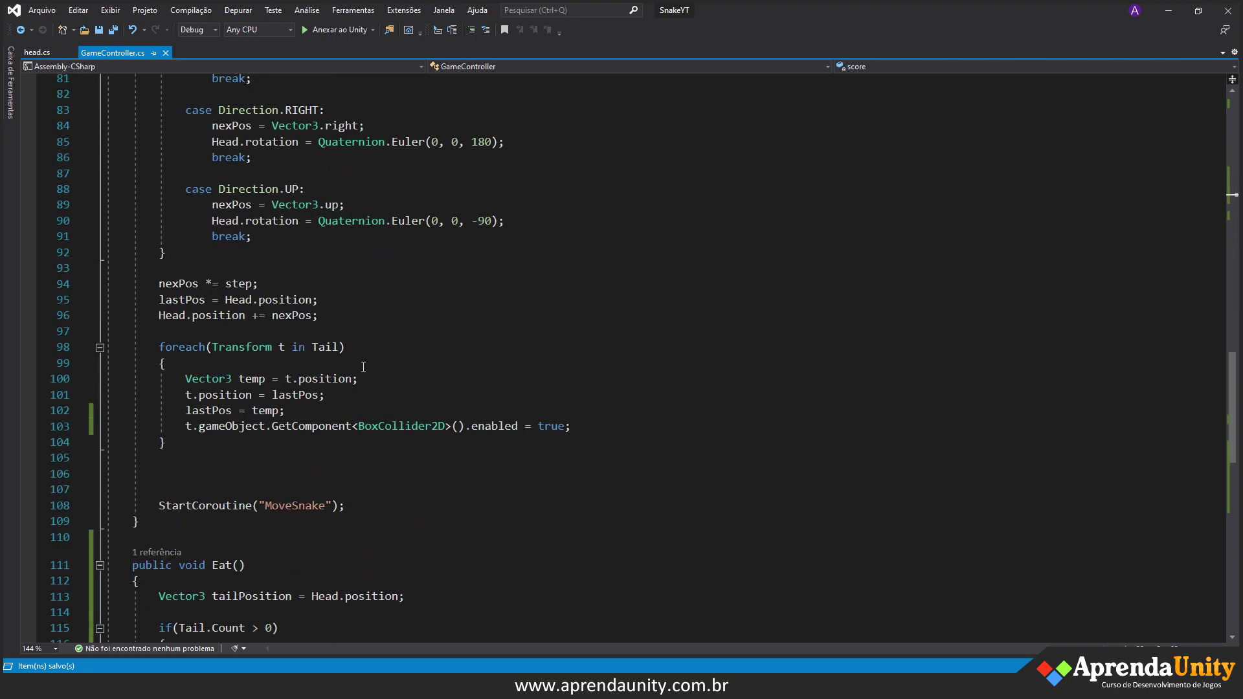
scroll(357, 368, down, 5)
scroll(246, 335, down, 3)
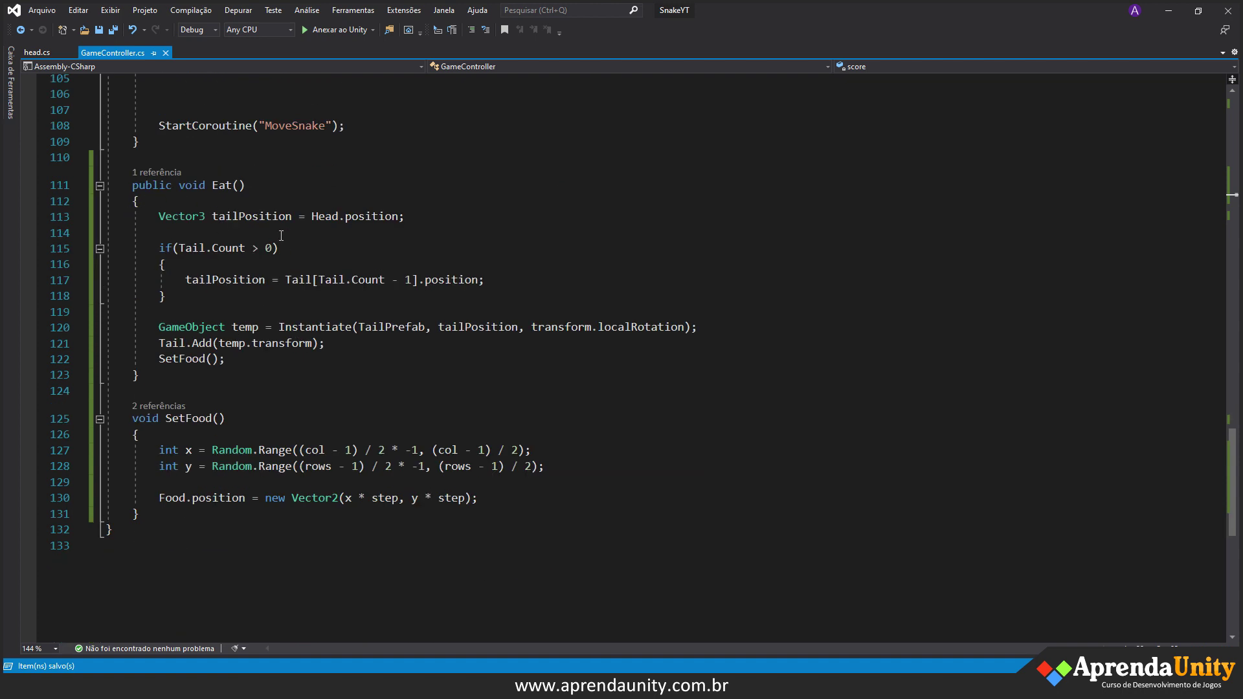
click(337, 347)
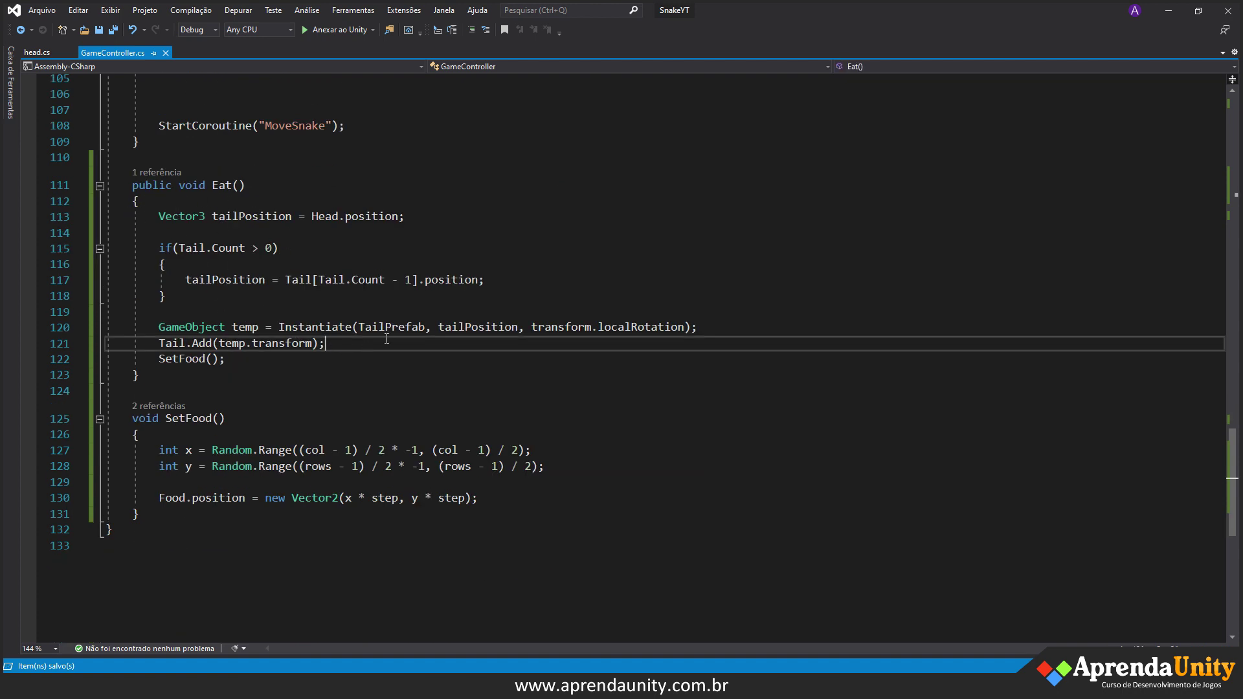
key(Return)
text(score += 10;)
key(ctrl+s)
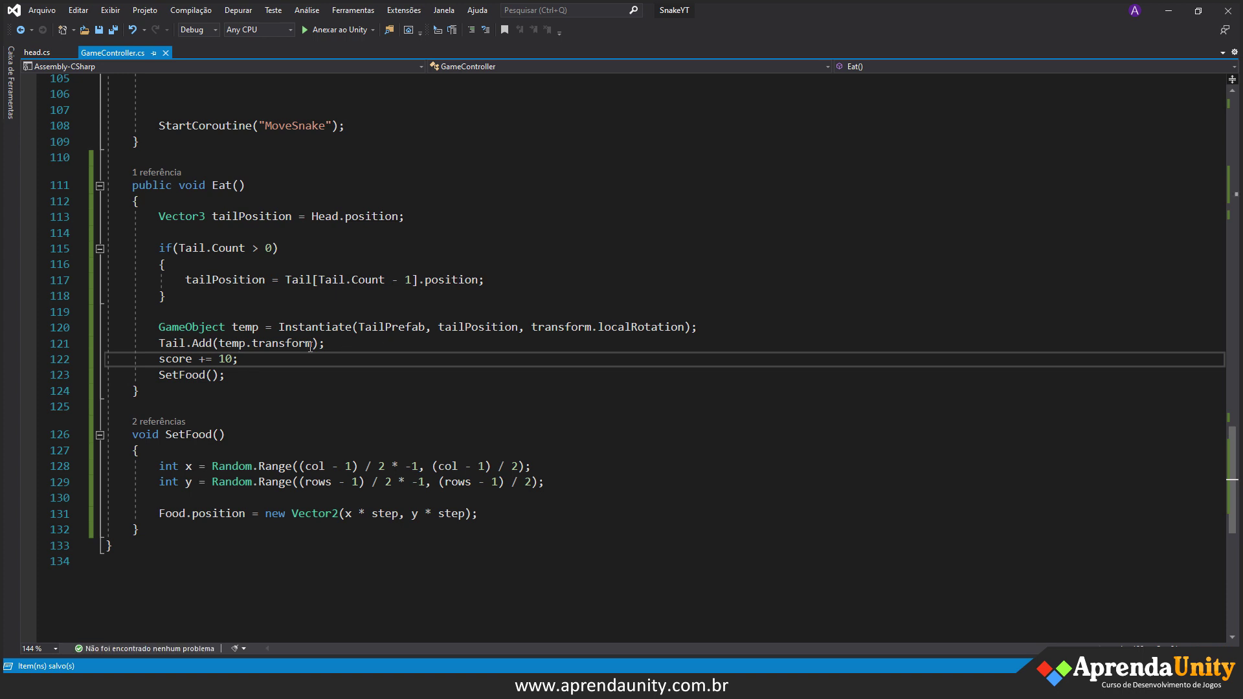
- Add 'txtScore.text = score.ToString();' on the next line and save
key(Return)
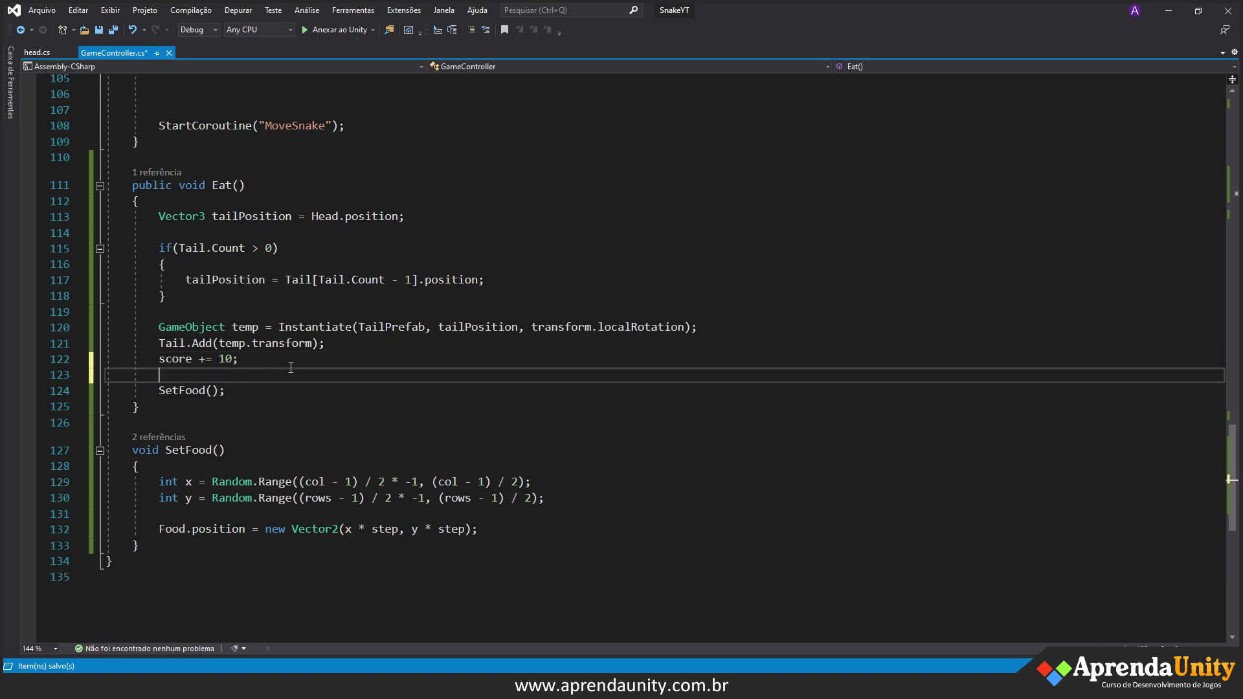
text(txt)
text(HiSco)
key(BackSpace)
key(BackSpace)
key(BackSpace)
key(BackSpace)
key(BackSpace)
key(BackSpace)
key(BackSpace)
key(BackSpace)
text(txtS)
key(Tab)
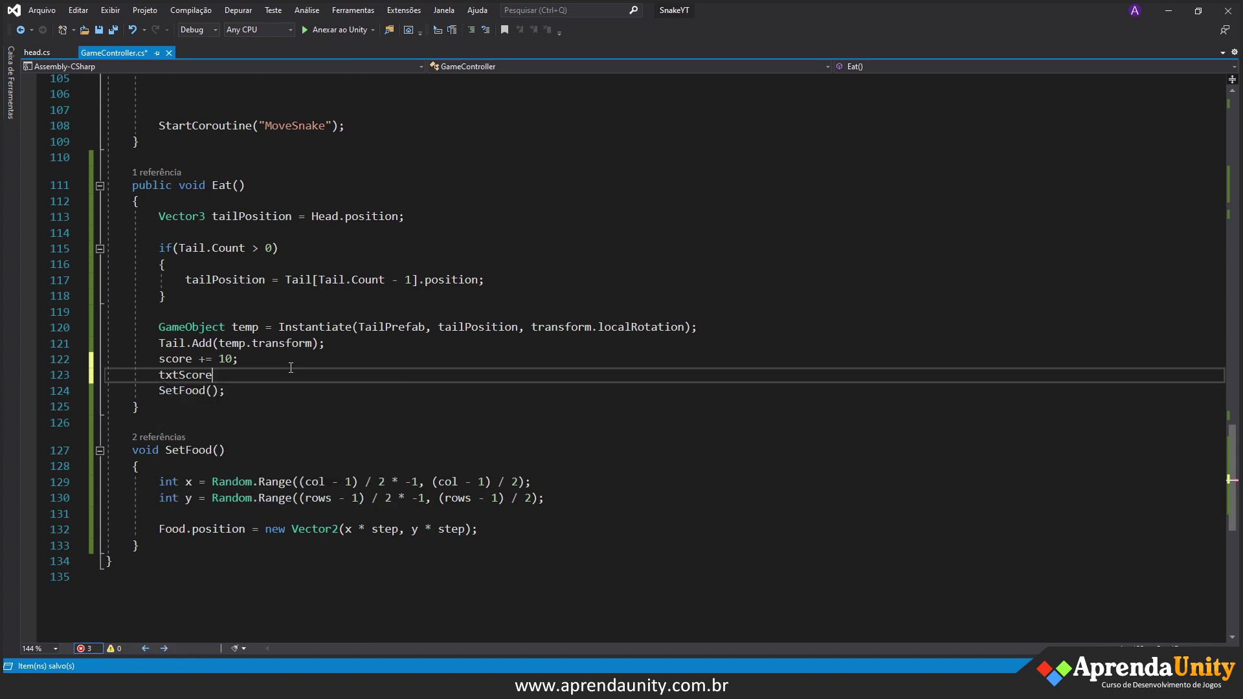
text(text =)
text( score()
key(BackSpace)
text(To)
key(Tab)
text(();)
key(ctrl+s)
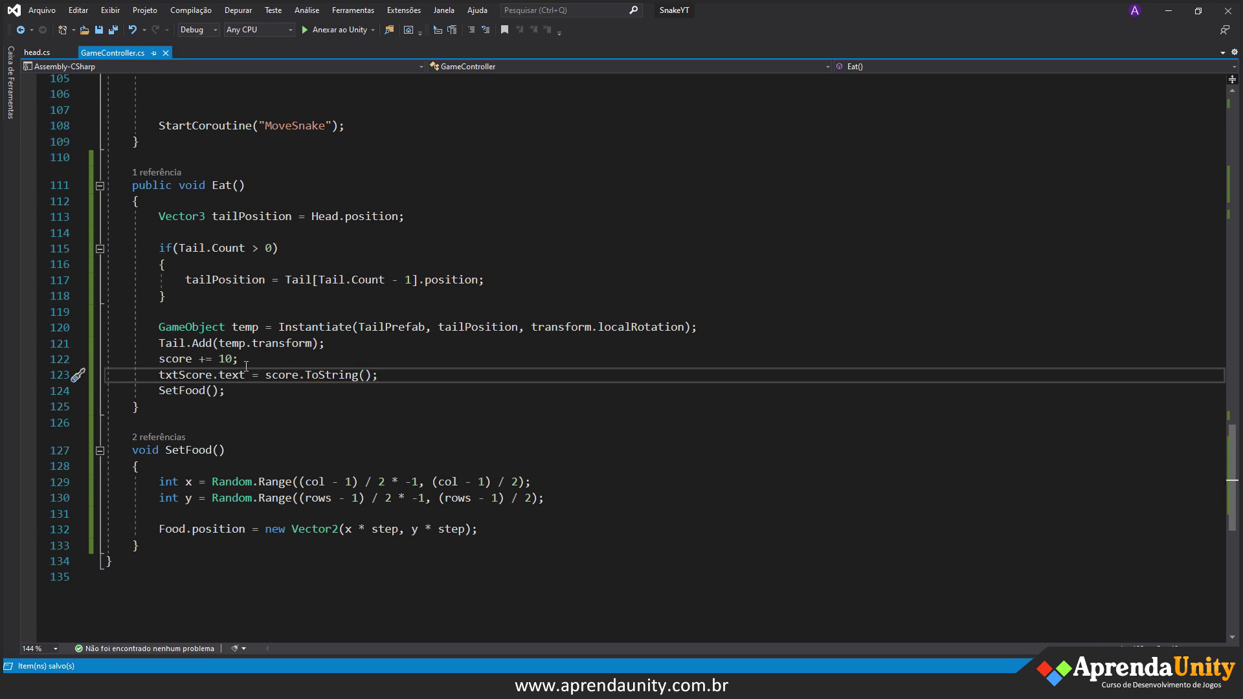
mouse_move(809, 686)
click(874, 621)
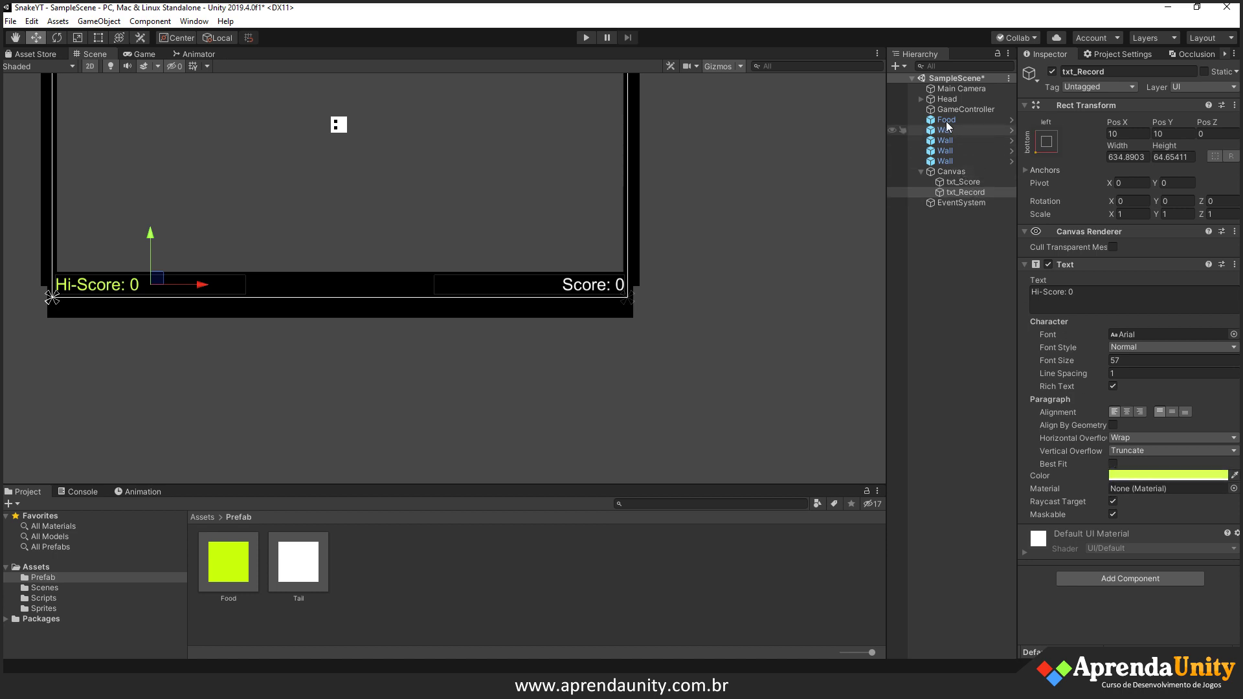
- Assign txt_Score and txt_Record to GameController's Txt Score and Txt Hi Score fields
click(955, 110)
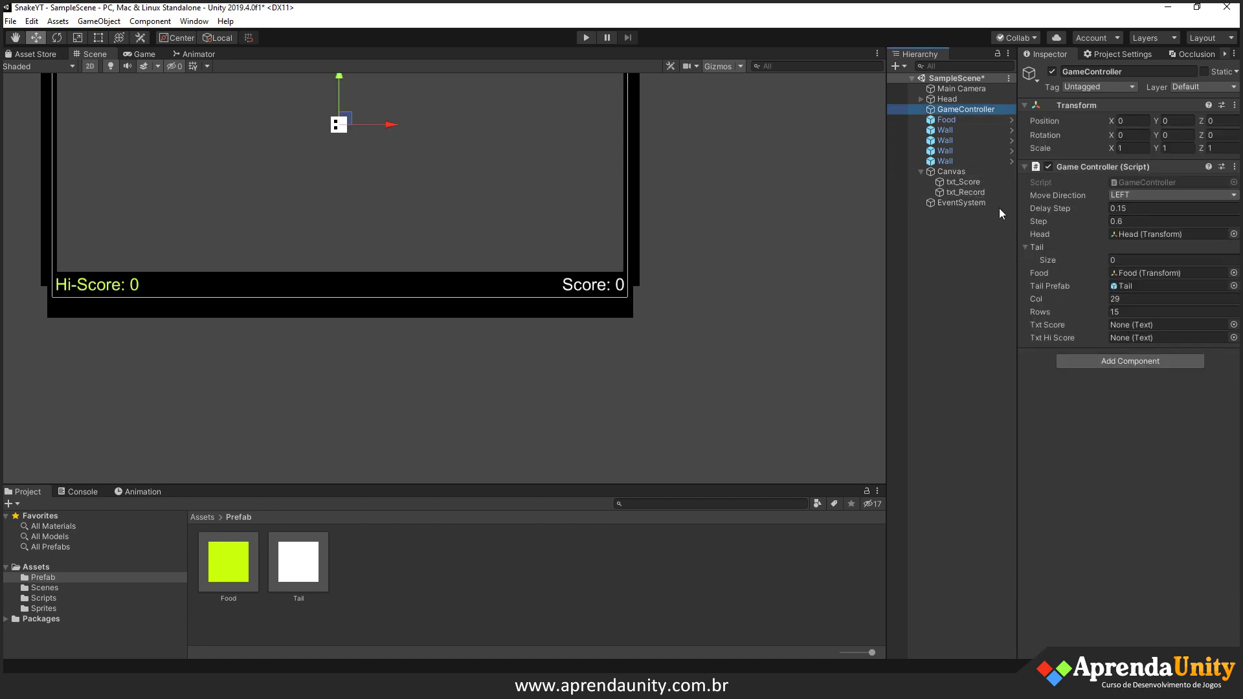
drag(964, 182, 1127, 324)
drag(964, 192, 1131, 338)
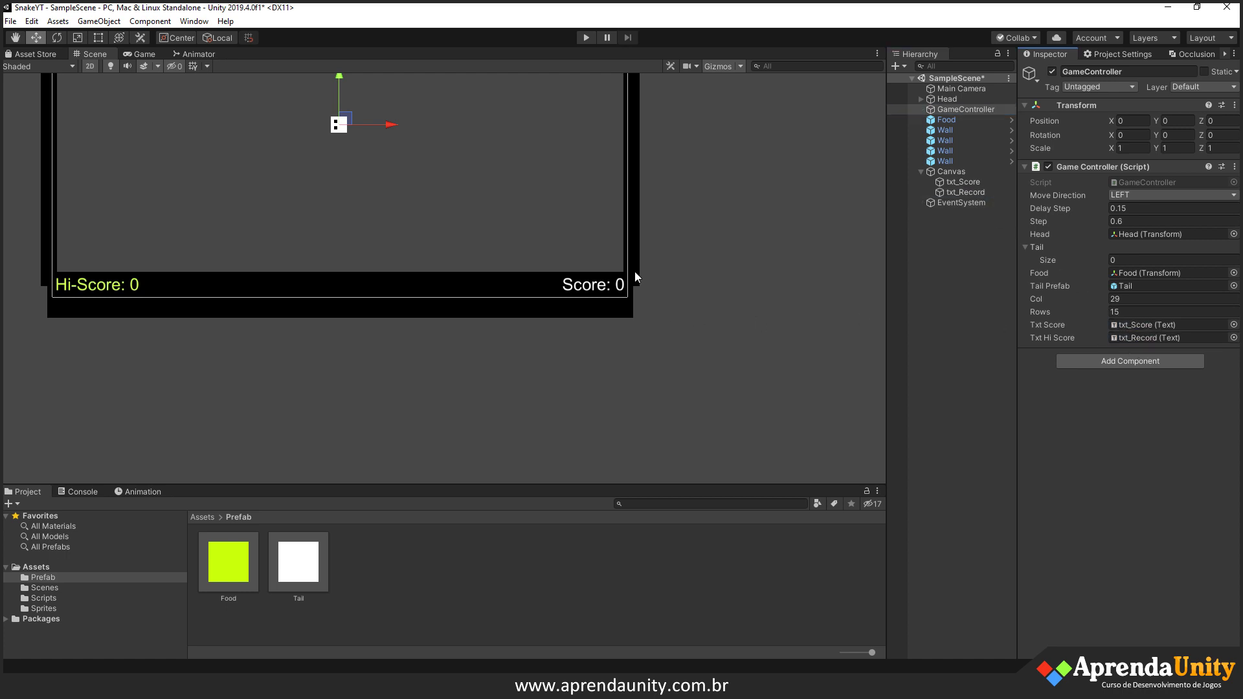
- Play-test the snake eating food until the score reads 20, then stop
click(586, 37)
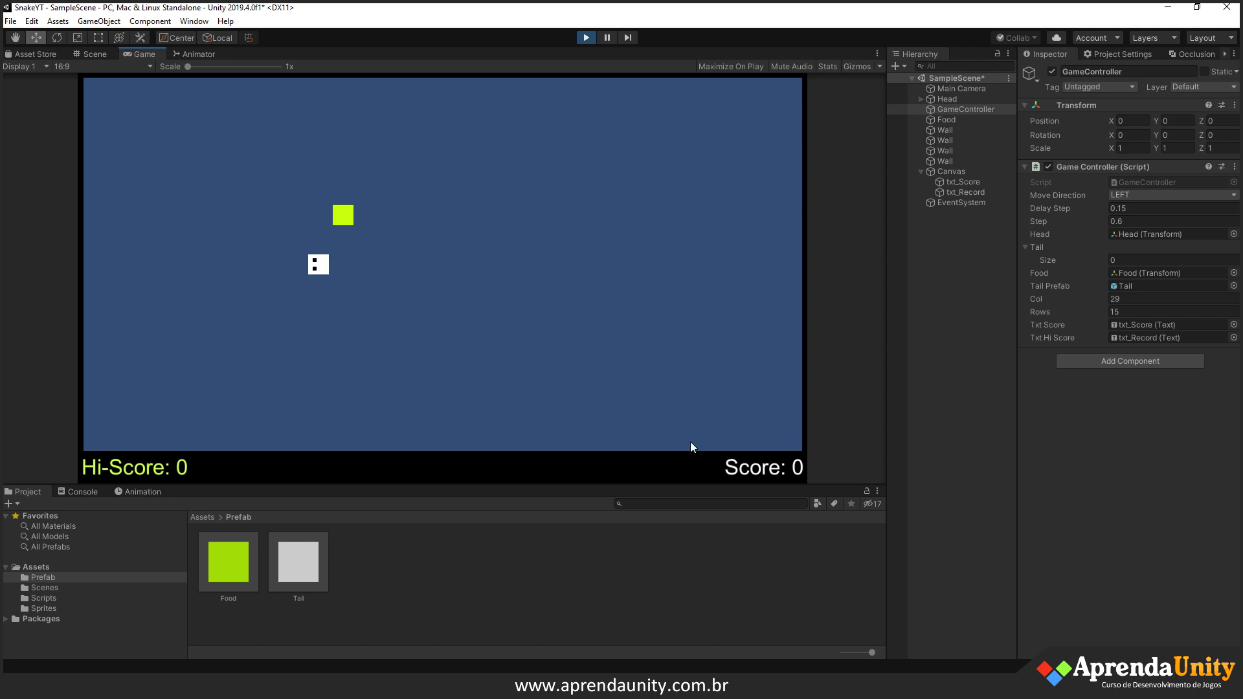
key(Up)
key(Right)
key(Down)
key(Left)
key(Up)
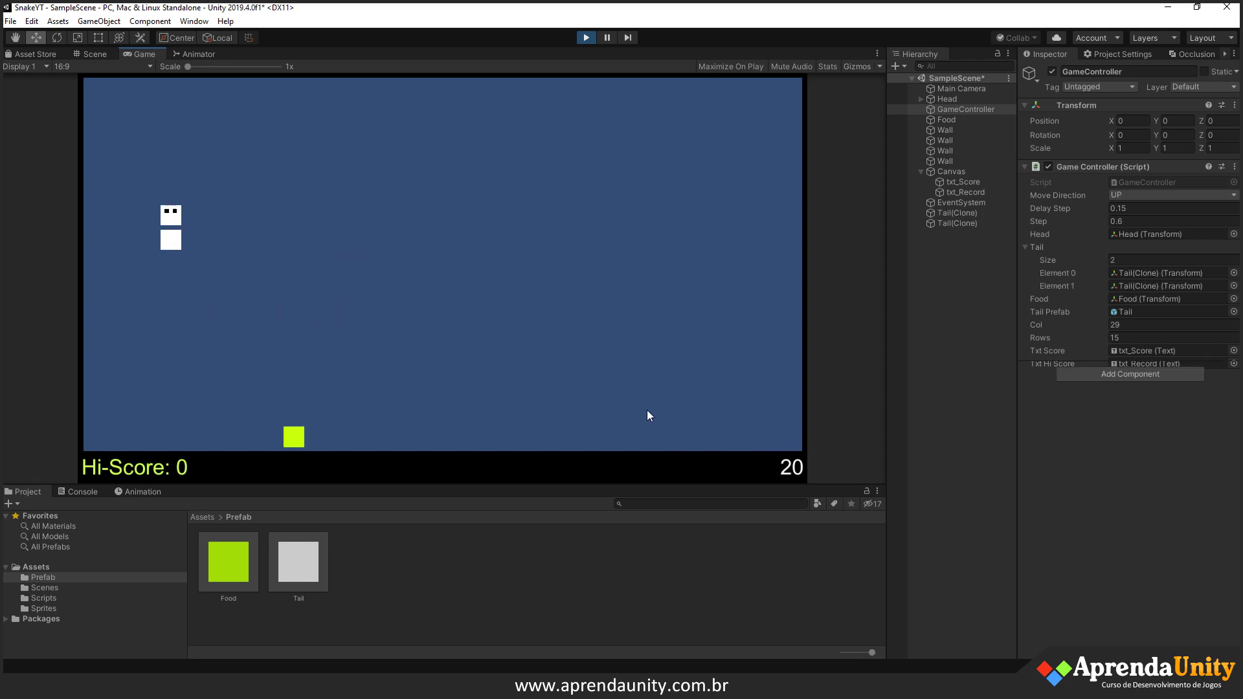
key(Right)
click(586, 37)
key(alt+Tab)
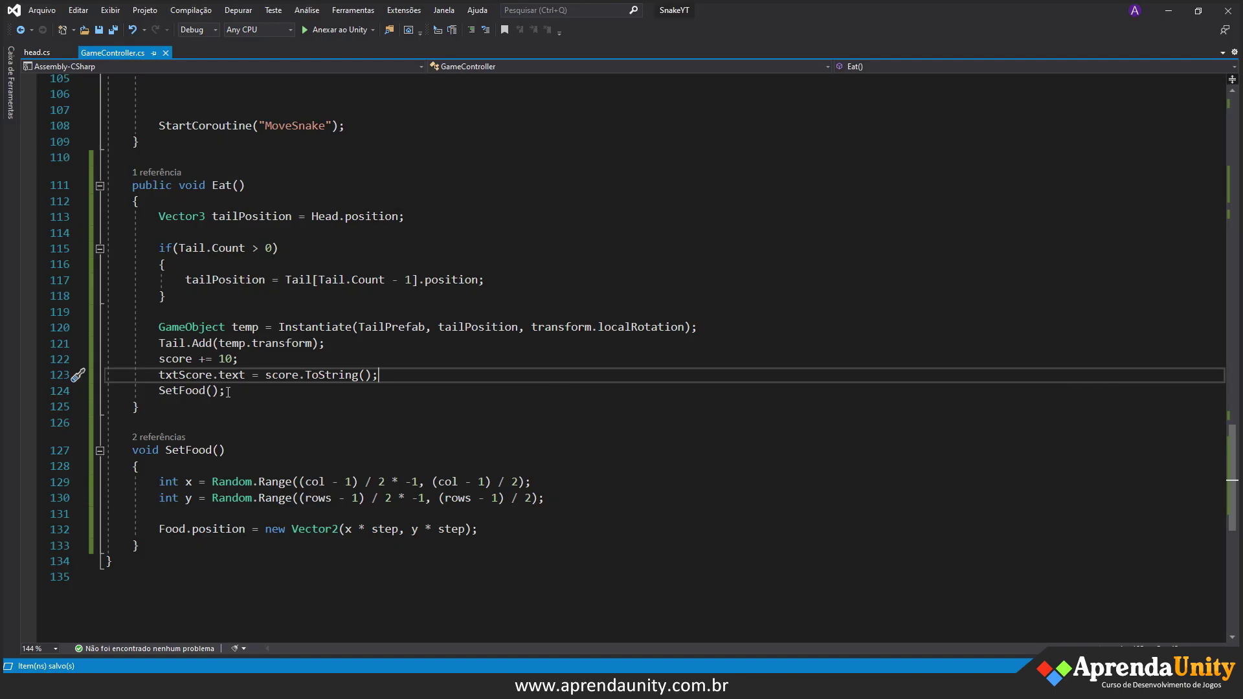
- Prefix the score text with "Score: " + on line 123, save, and rerun the game
click(267, 375)
text("Score: " +)
key(ctrl+s)
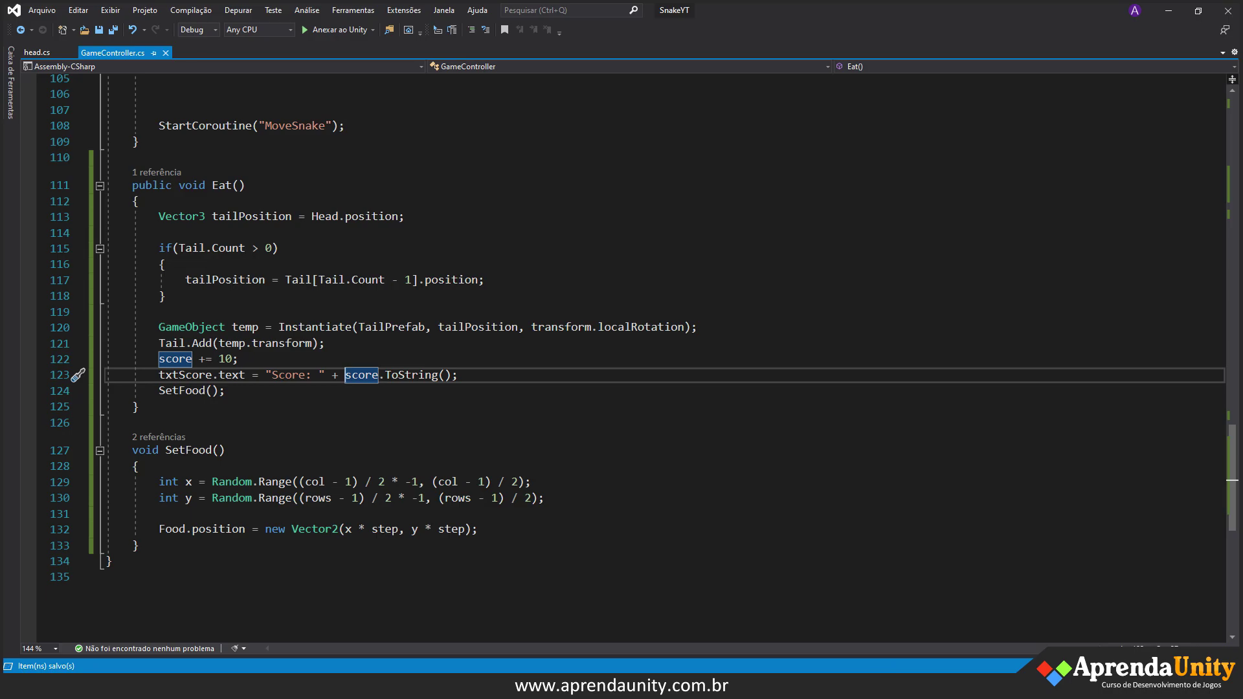
click(849, 637)
click(586, 38)
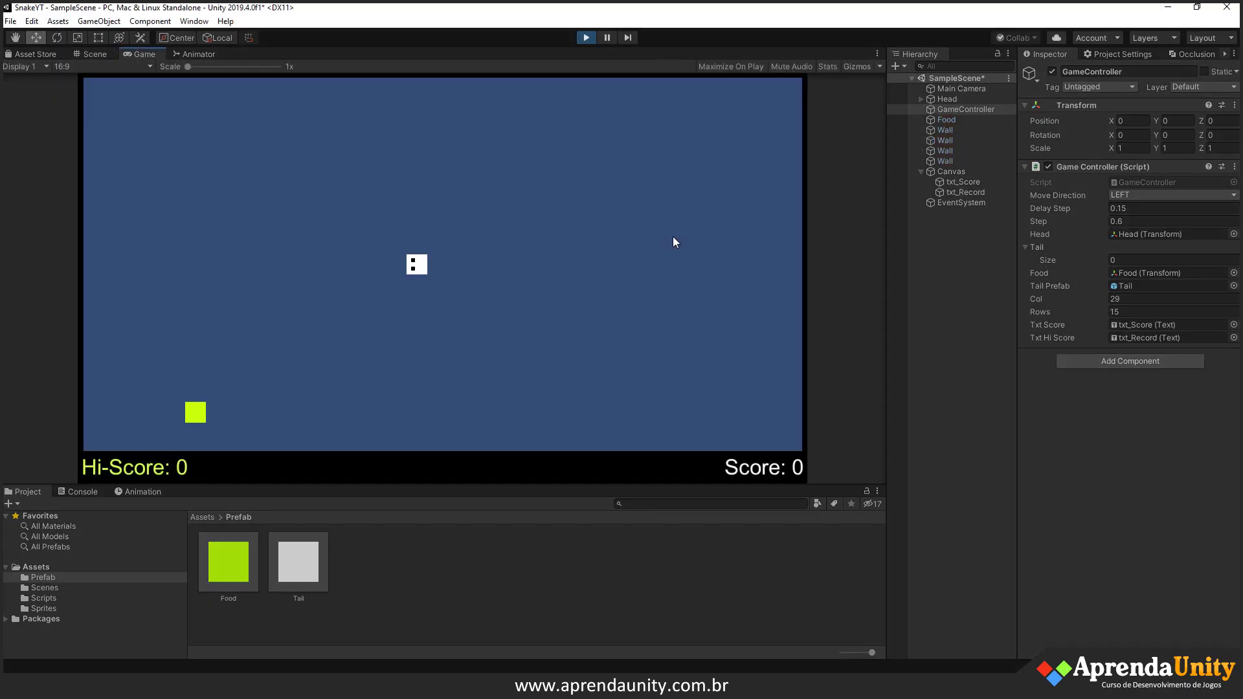
- Steer the snake to eat food until the label shows "Score: 60", then stop play mode
key(Down)
key(Right)
key(Down)
key(Left)
key(Up)
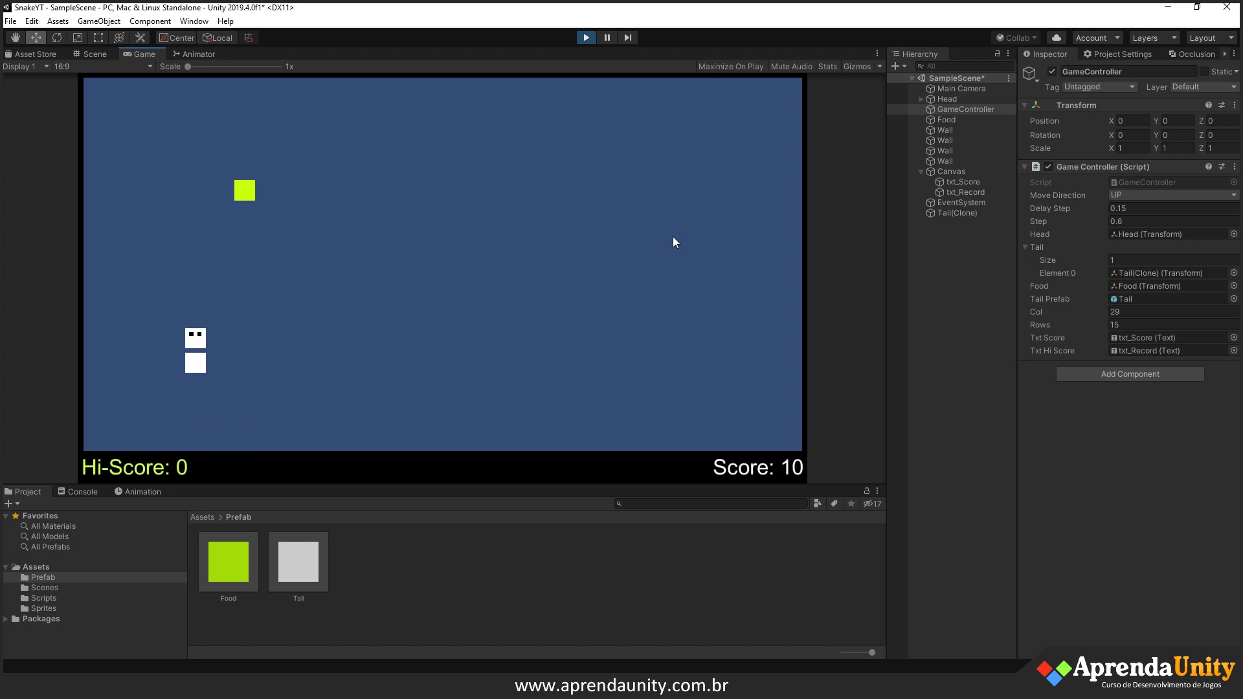
key(Right)
key(Left)
key(Down)
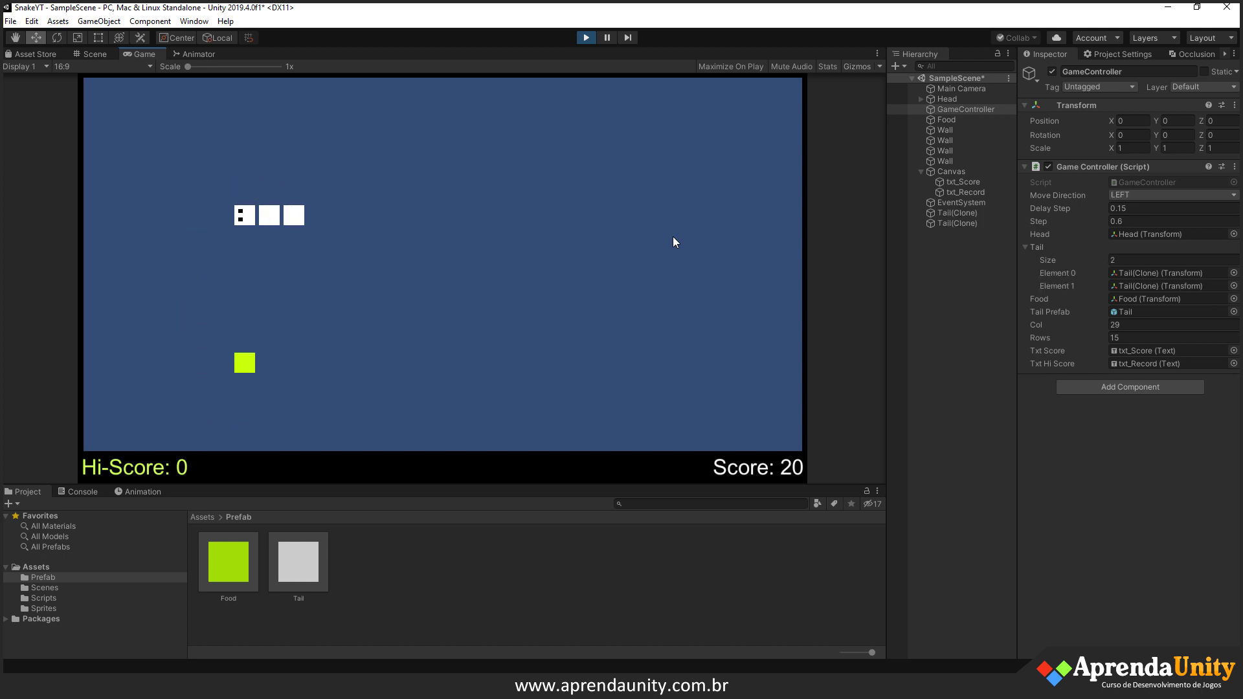
key(Right)
key(Up)
key(Right)
key(Up)
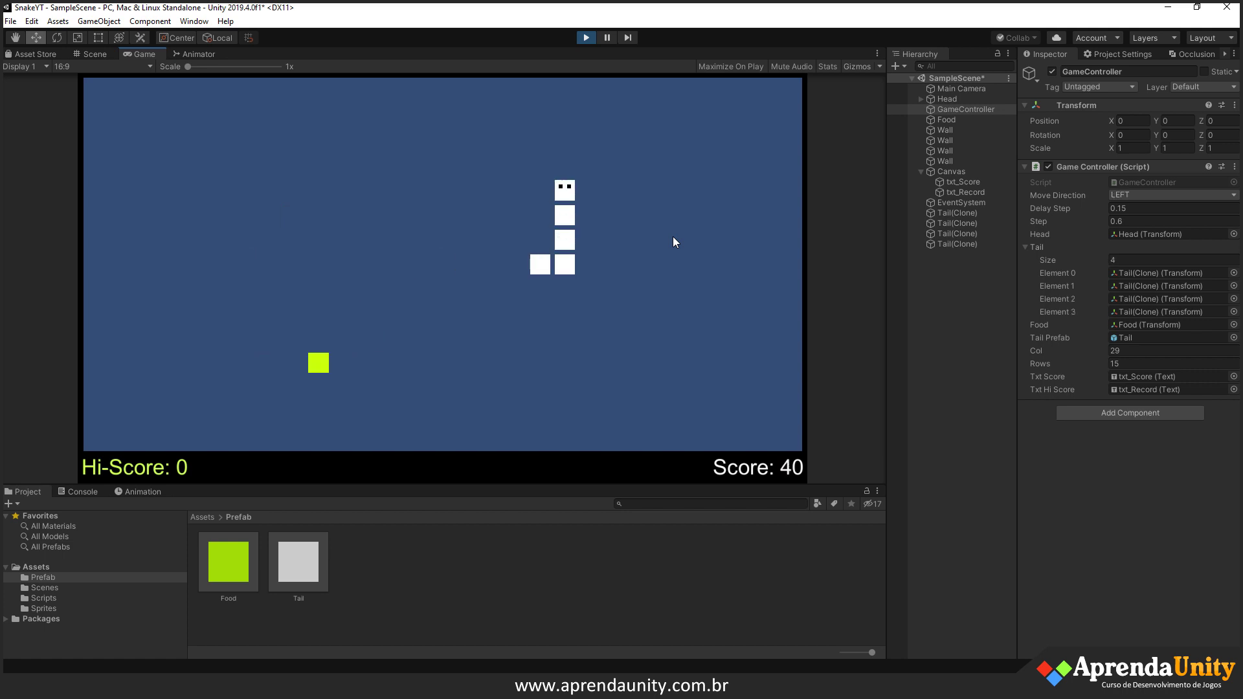
key(Left)
key(Down)
key(Left)
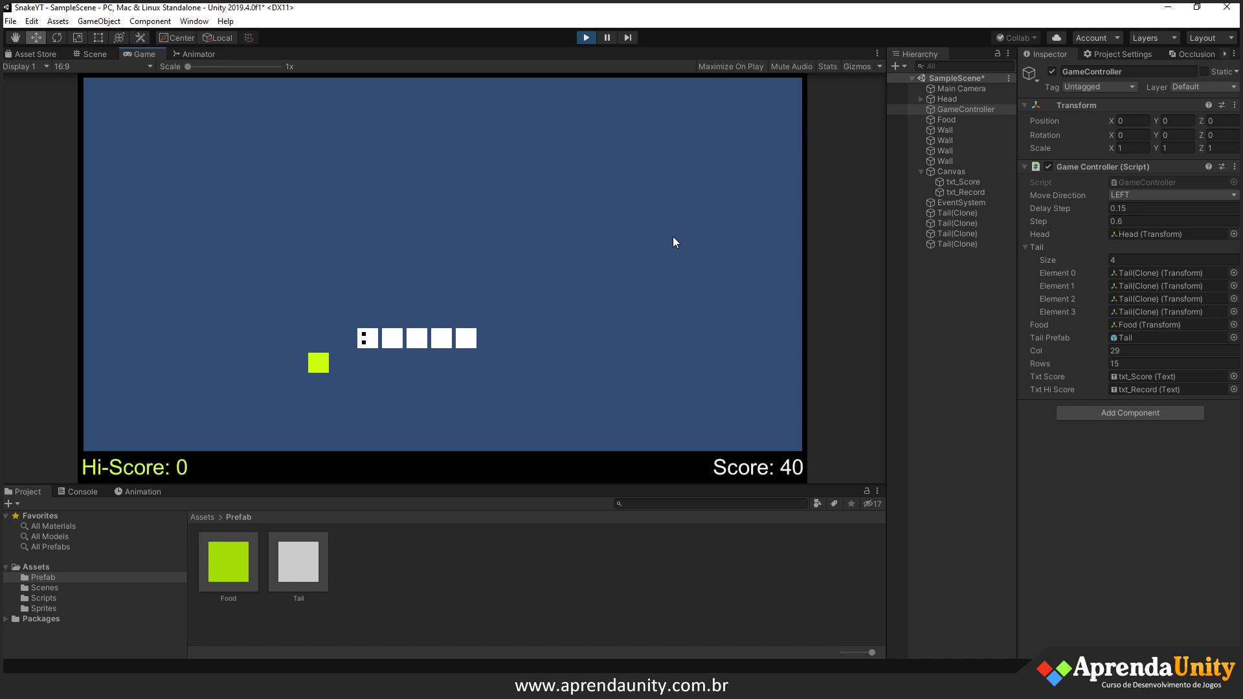
key(Down)
key(Right)
key(Up)
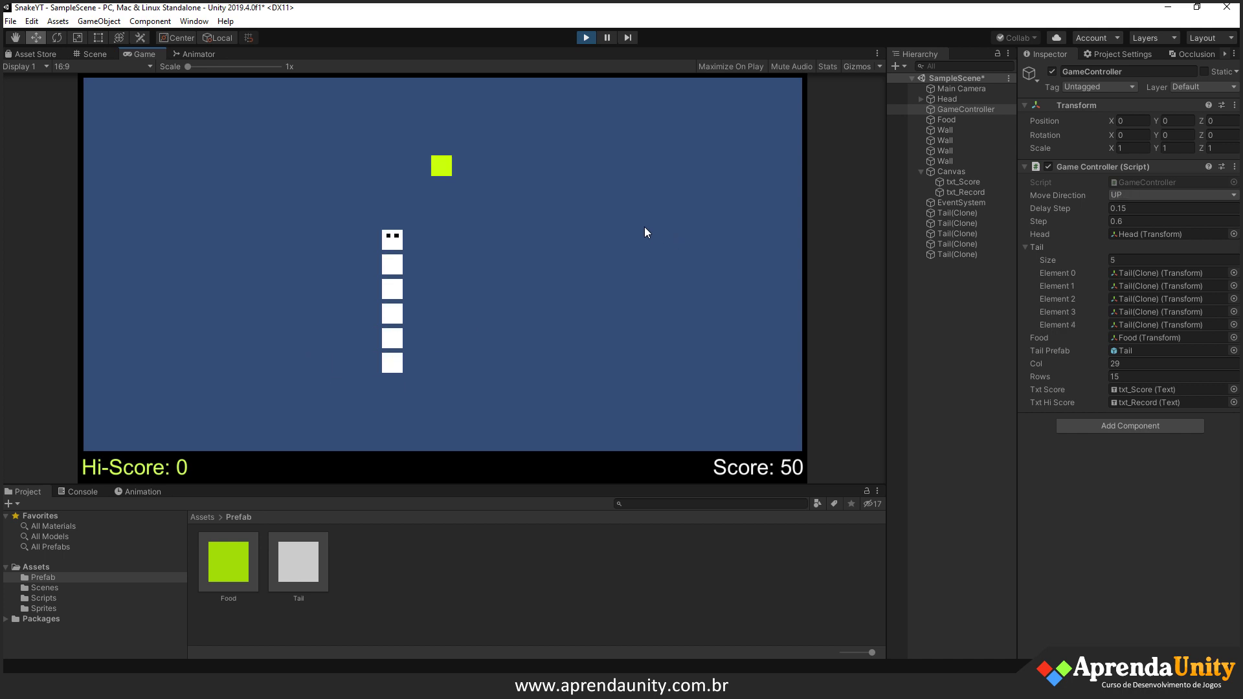
key(Right)
key(Up)
key(Left)
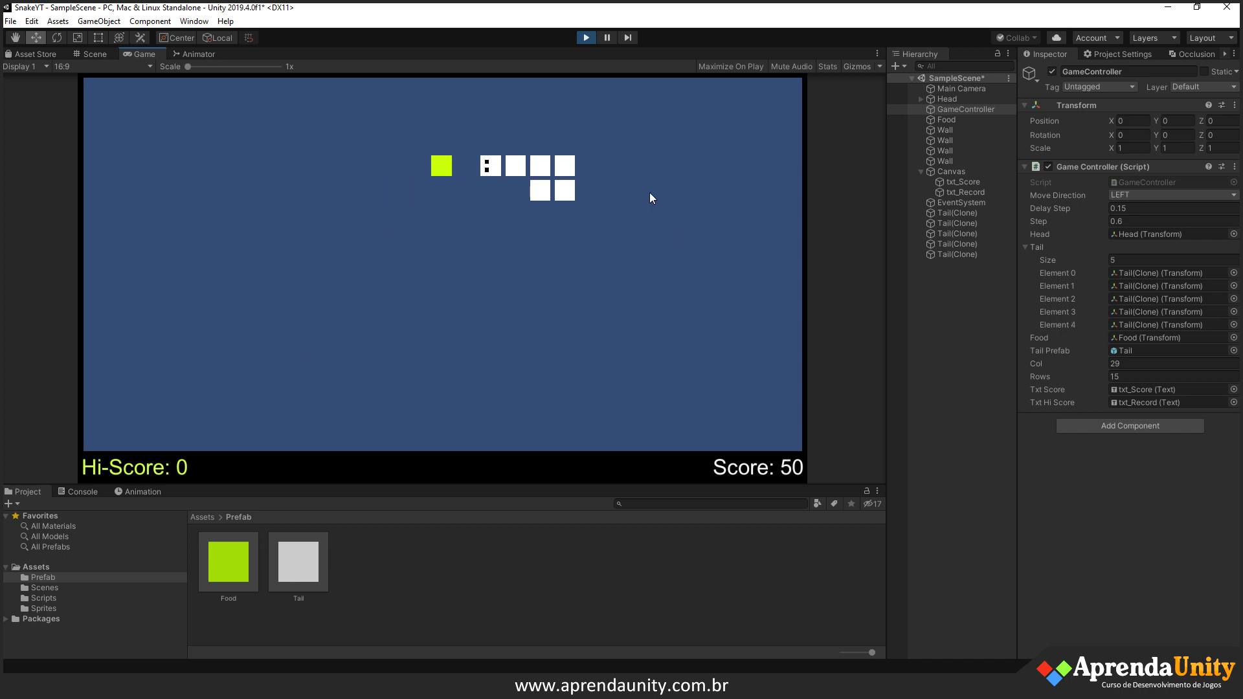
key(Right)
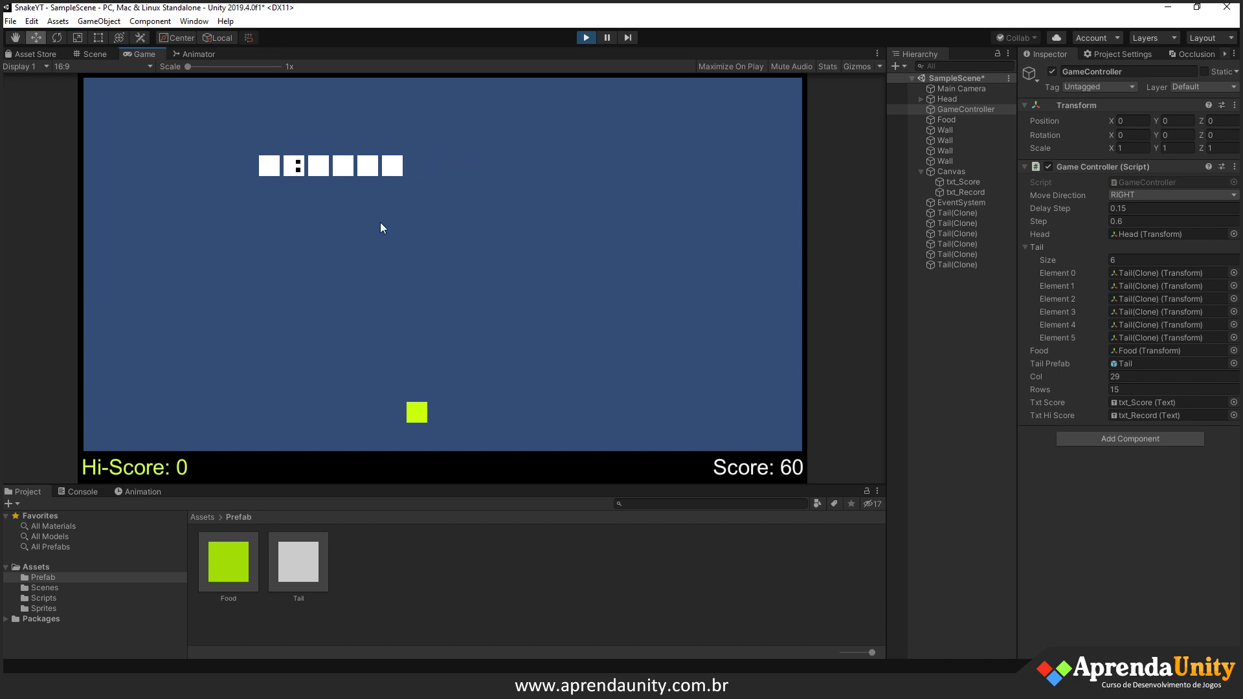
click(586, 37)
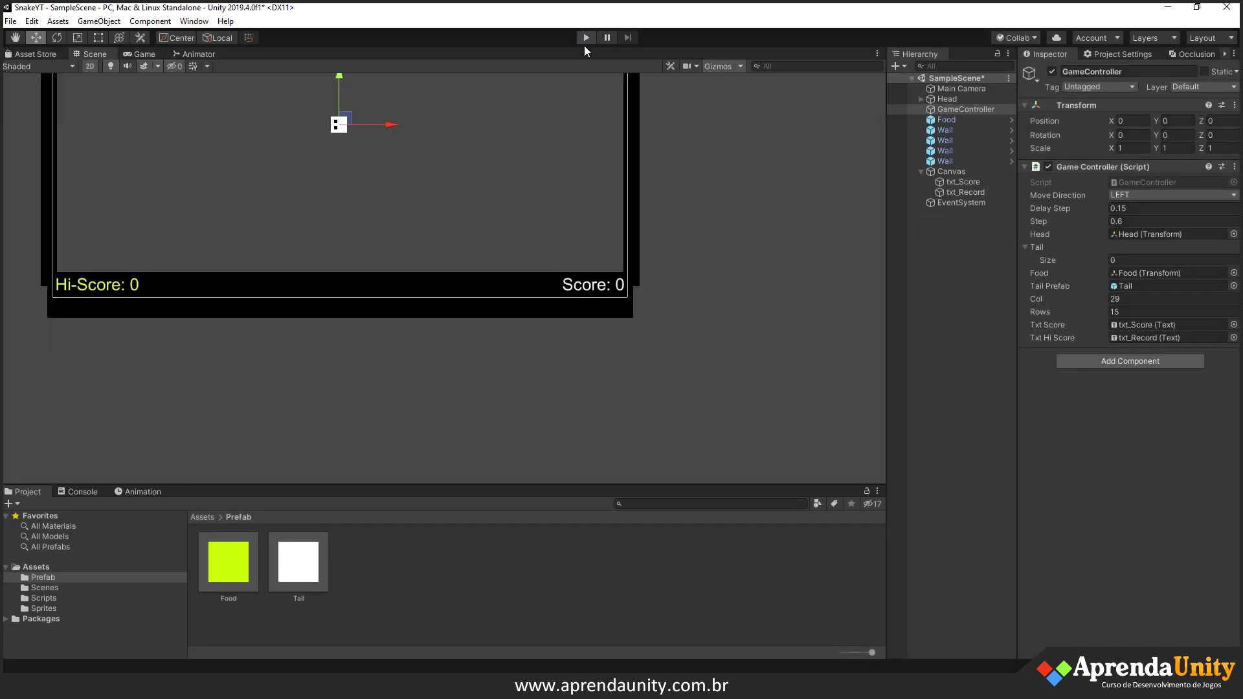
- Declare 'private int hiScore;' below the score field and save
key(alt+Tab)
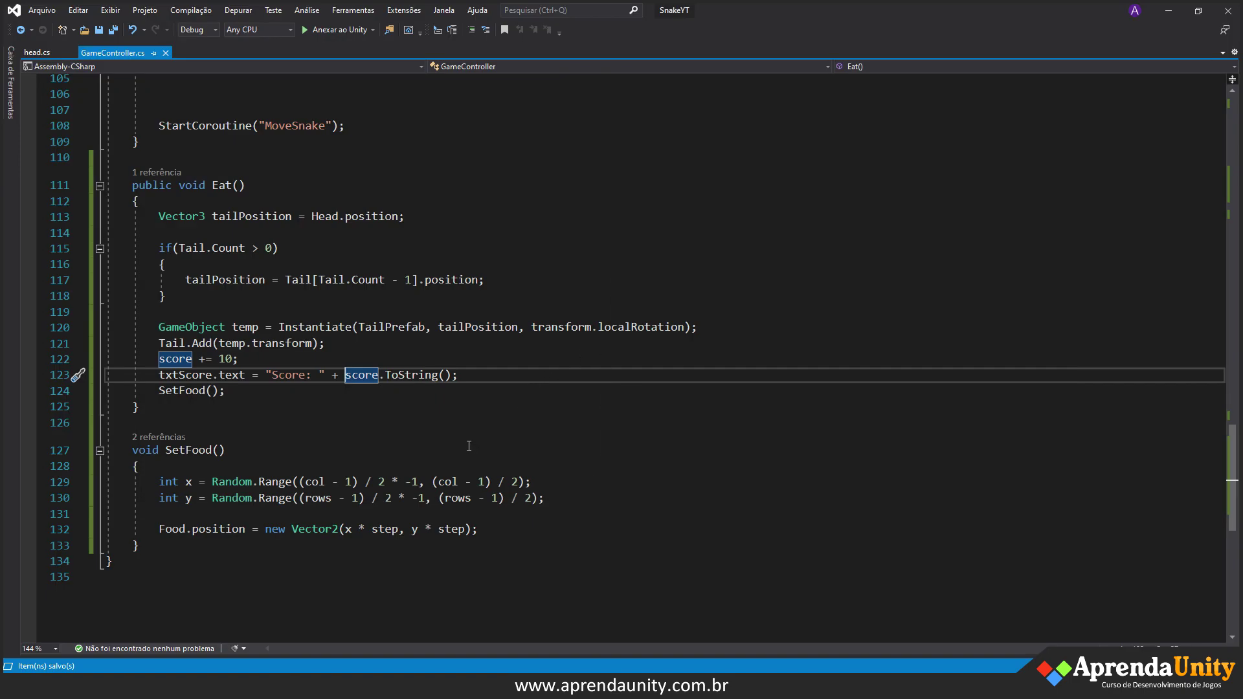
scroll(401, 427, up, 5)
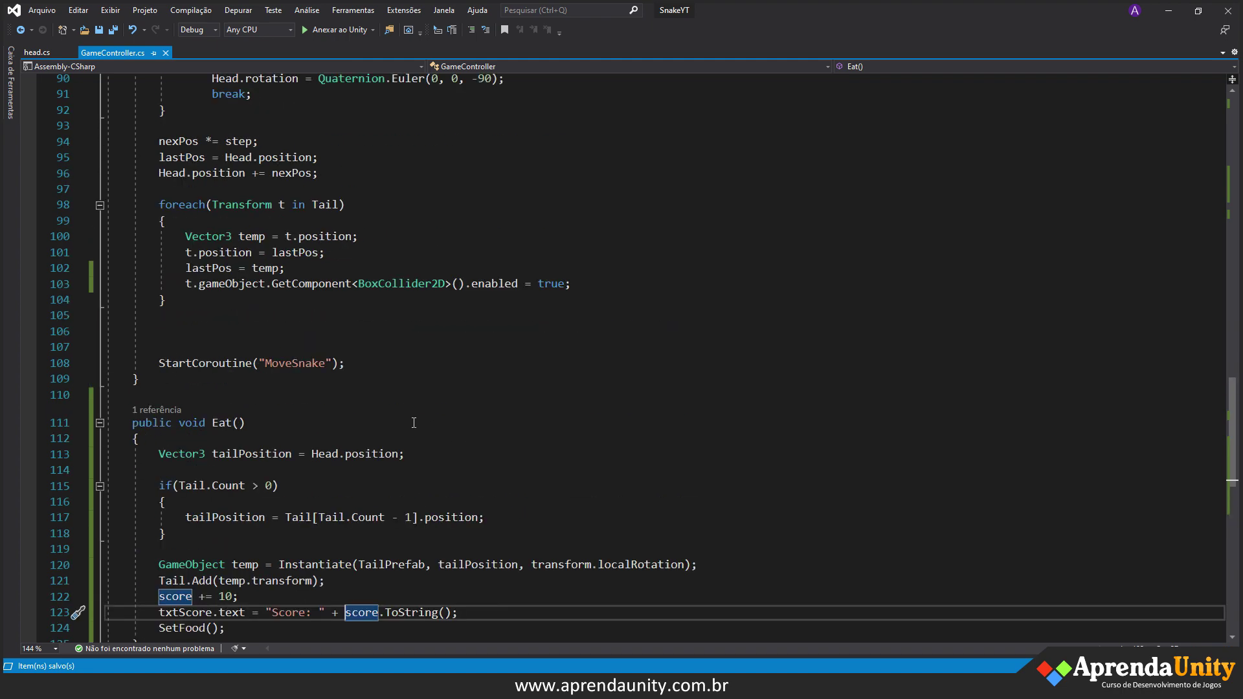
scroll(405, 425, up, 11)
scroll(411, 421, up, 6)
scroll(416, 418, up, 7)
scroll(416, 418, up, 2)
click(349, 405)
key(Return)
text(private int hi)
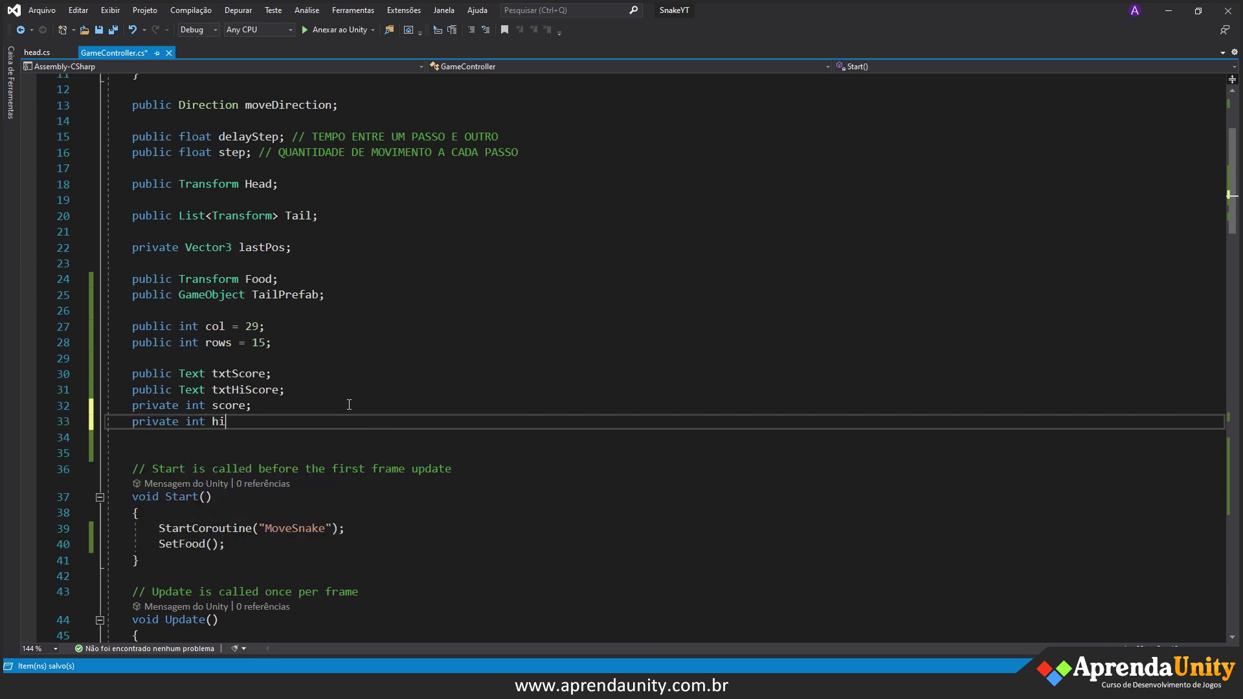
text(Score;)
key(ctrl+s)
- In Start(), load hiScore with PlayerPrefs.GetInt("HiScore") and save
scroll(349, 405, down, 1)
scroll(291, 406, down, 1)
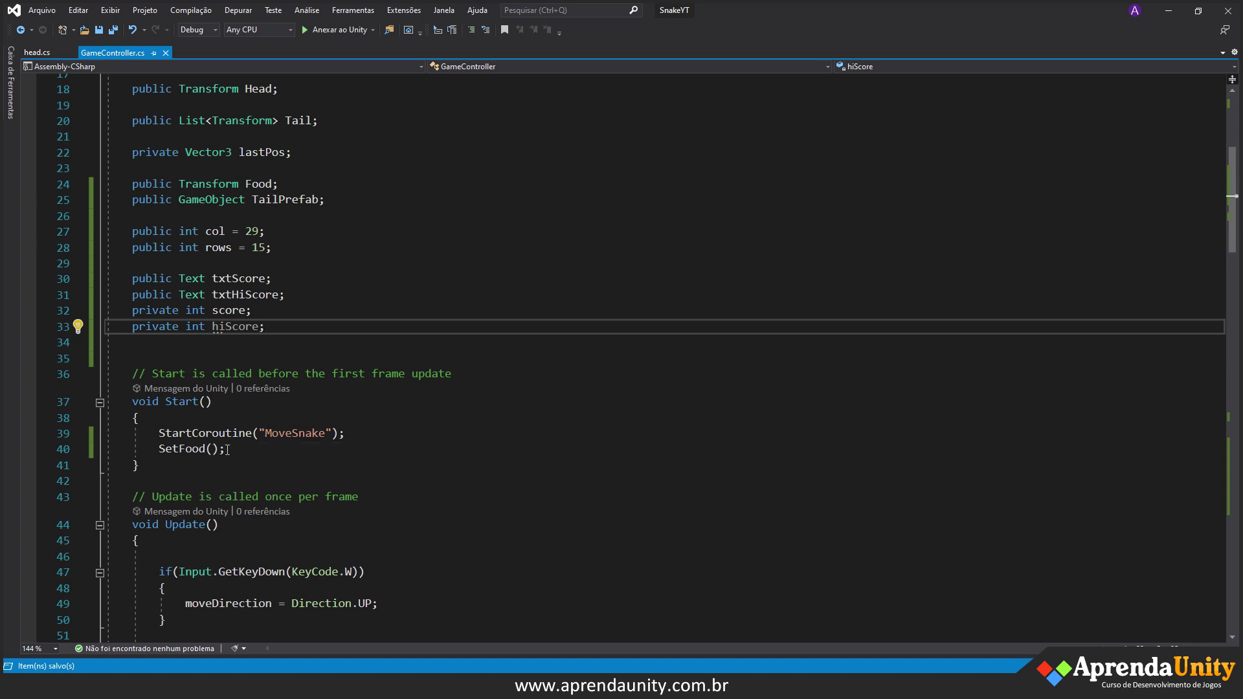
click(233, 449)
key(Return)
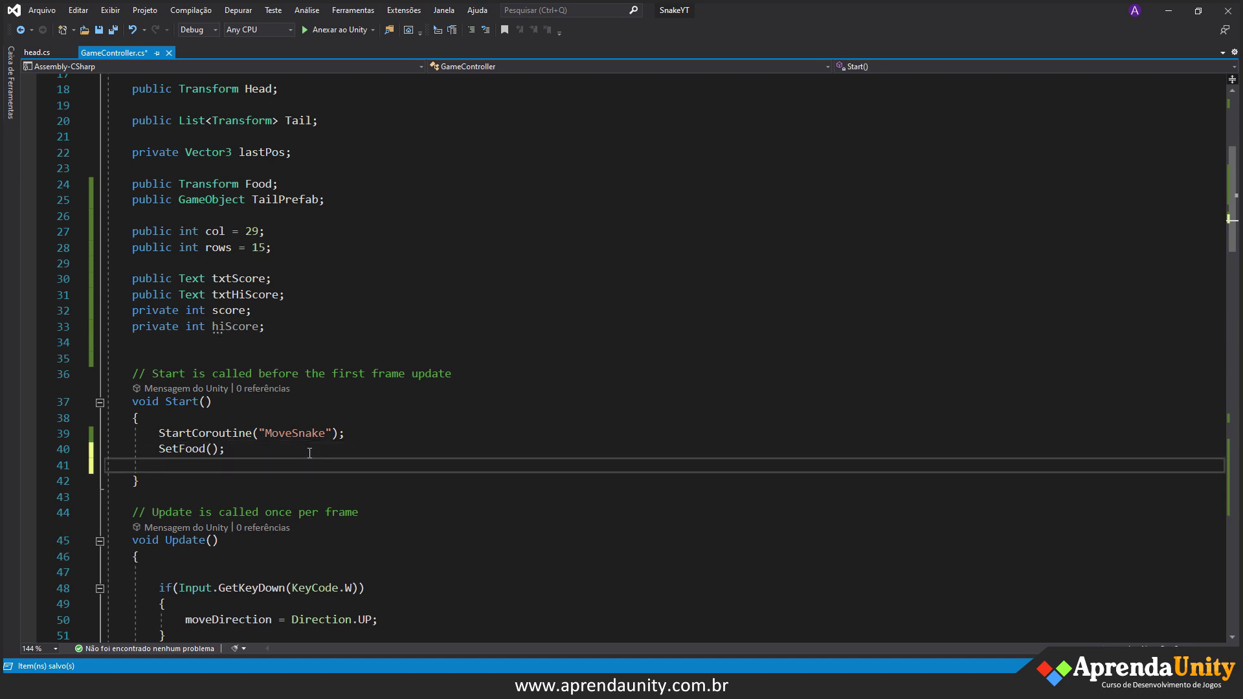
text(hiScore )
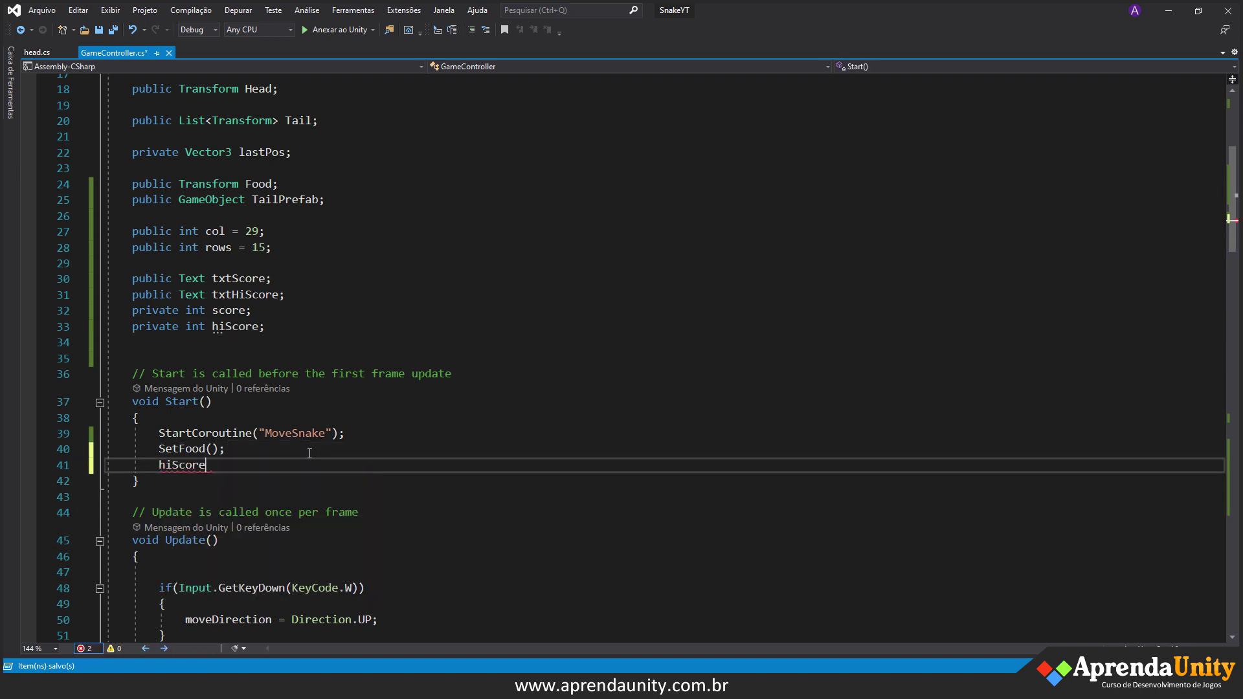
text(= )
text(PlayerPrefs.)
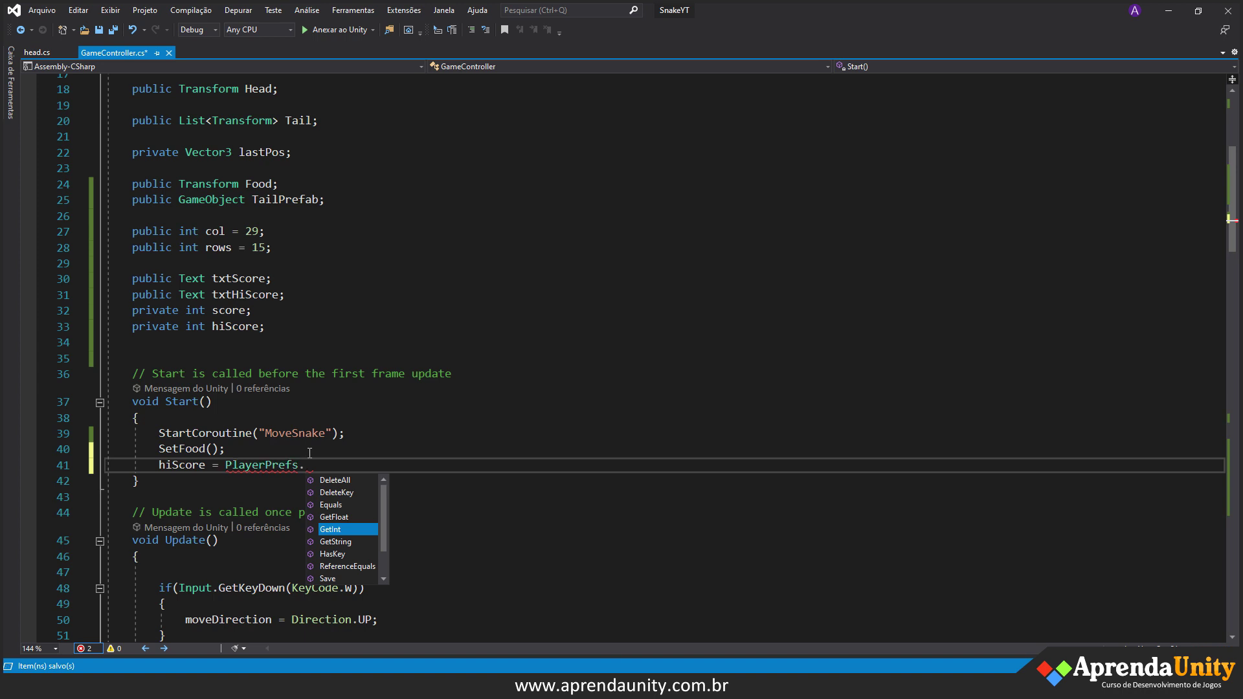
text(GetI)
key(Tab)
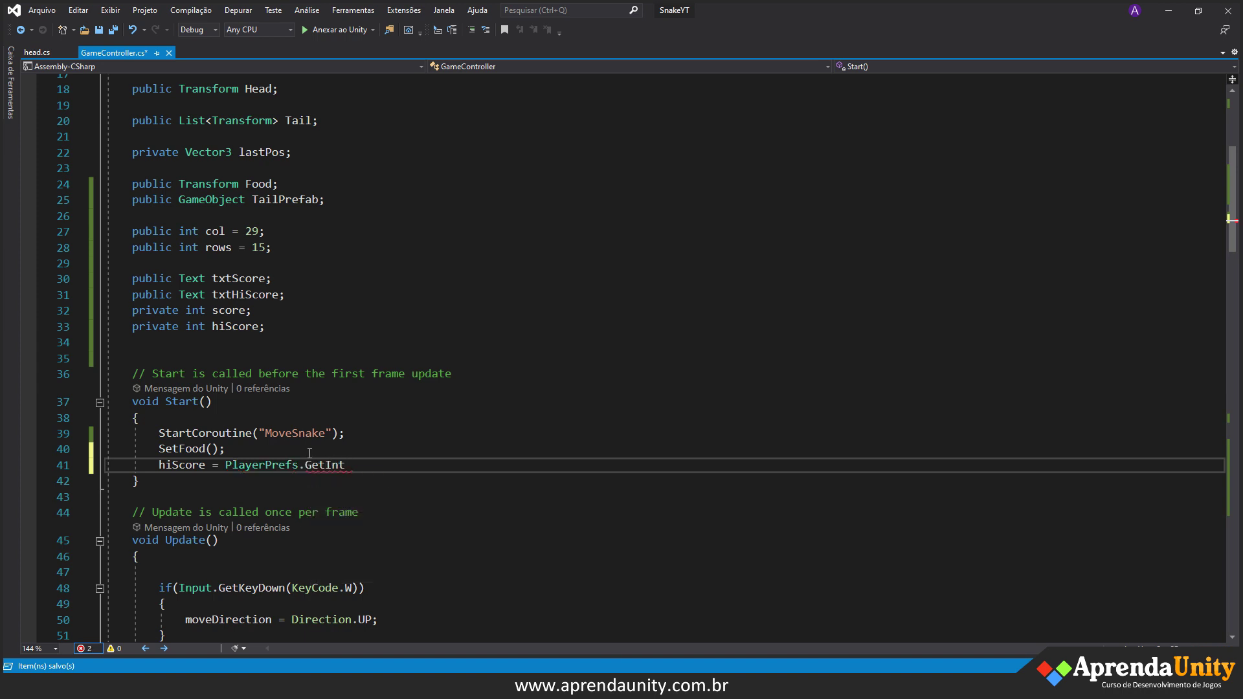
text(("HiScore");)
key(ctrl+s)
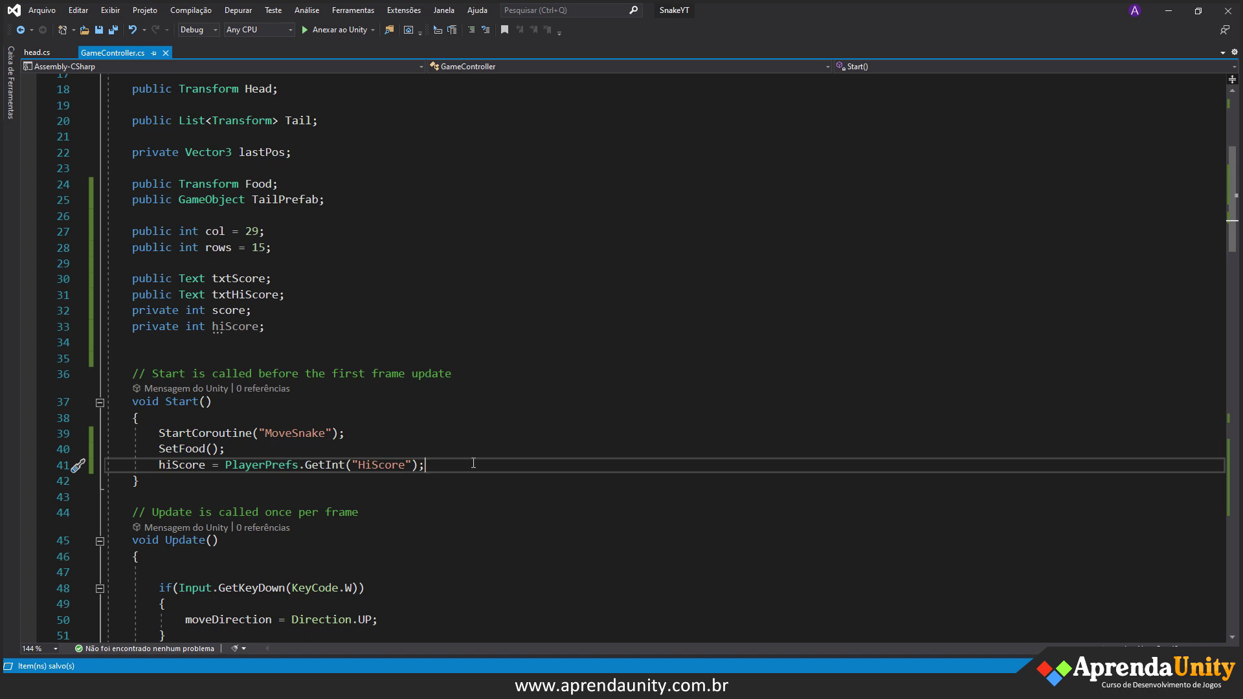
- Set txtHiScore.text to "Hi-Score: " + hiScore.ToString() in Start() and save
key(Return)
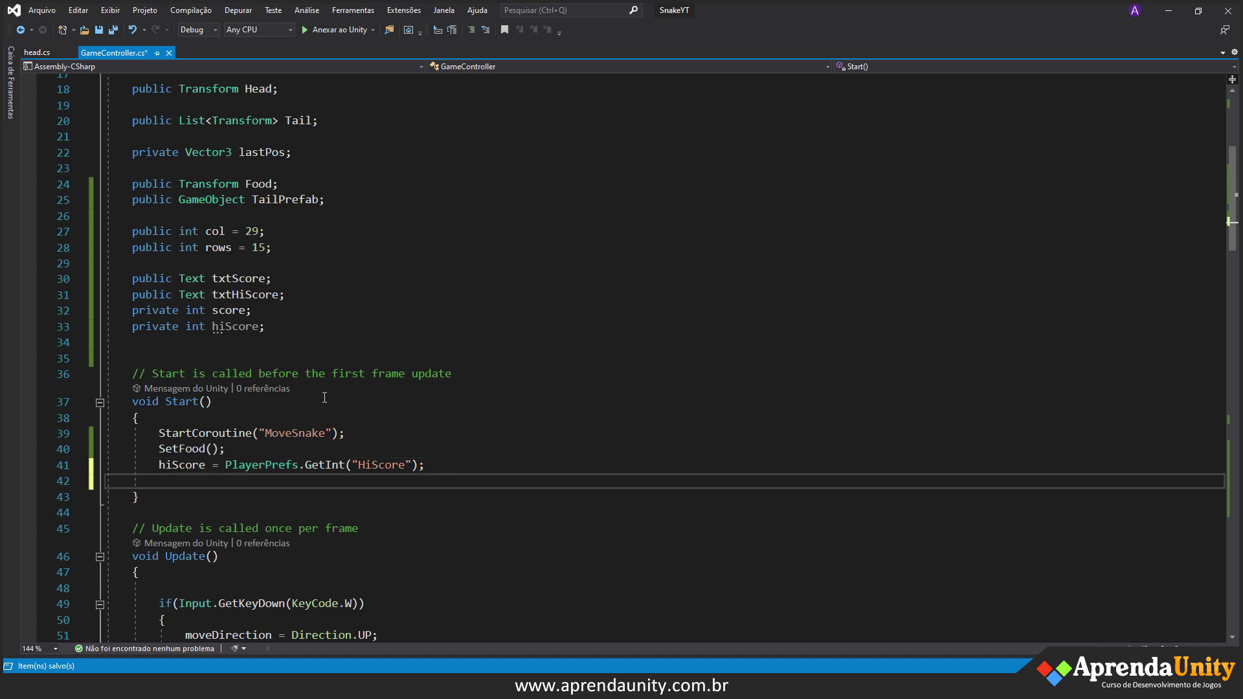
text(txt)
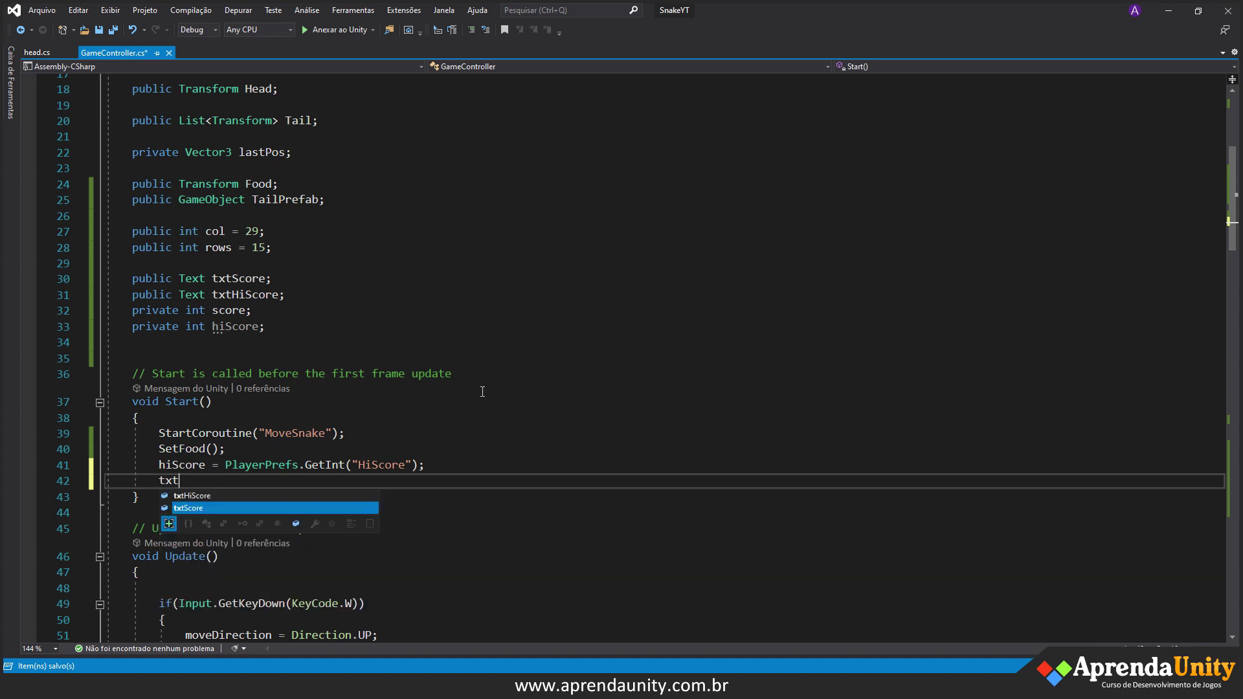
text(HiScore.)
key(Tab)
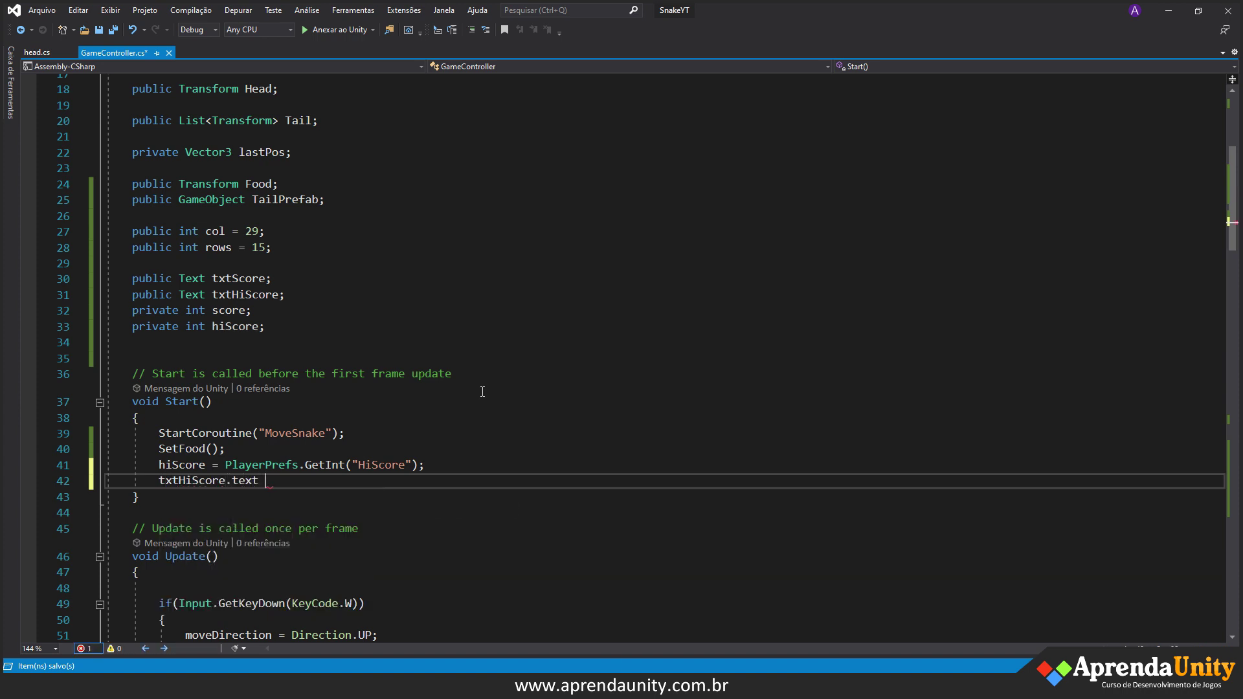
text(= "Hi)
text(-Score: " + )
text(hi)
key(Tab)
text(;)
key(BackSpace)
text(.To)
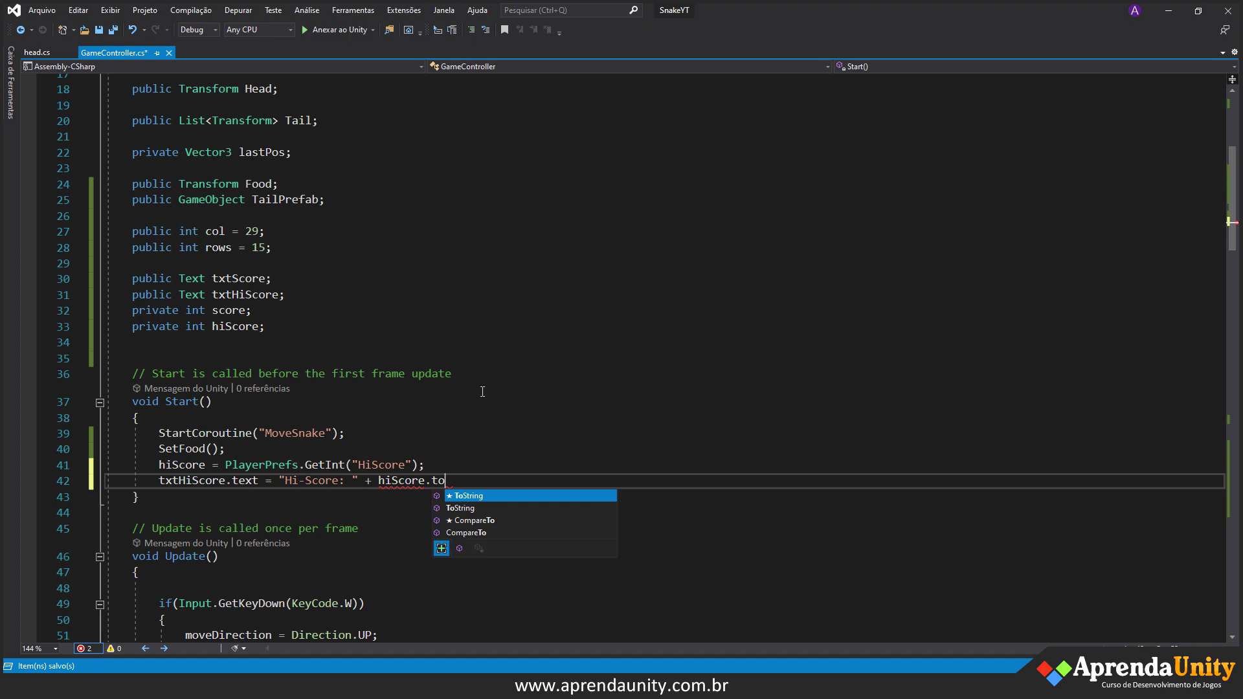
key(Tab)
text(();)
key(ctrl+s)
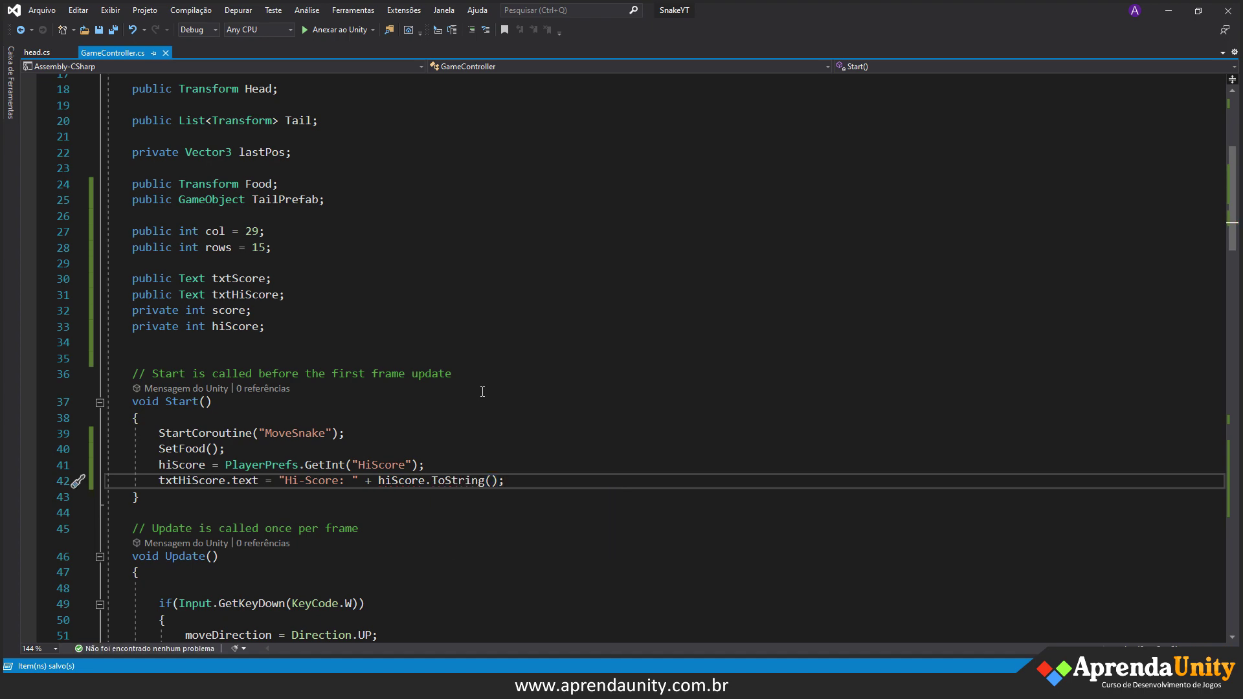
scroll(425, 441, down, 1)
scroll(425, 440, down, 8)
scroll(408, 439, down, 6)
scroll(388, 437, down, 6)
scroll(366, 434, down, 6)
scroll(366, 433, down, 5)
scroll(209, 123, up, 2)
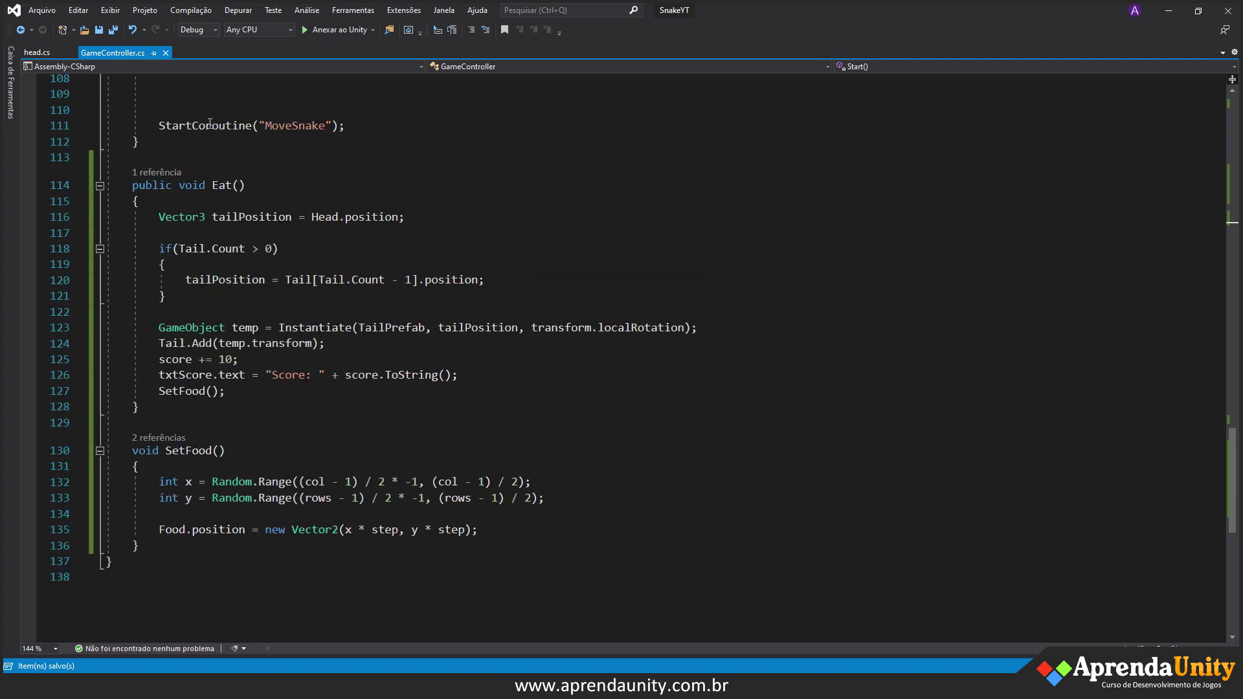
scroll(241, 492, down, 2)
- Add an empty public void GameOver() method after SetFood in GameController.cs and save
click(188, 448)
key(Return)
key(Return)
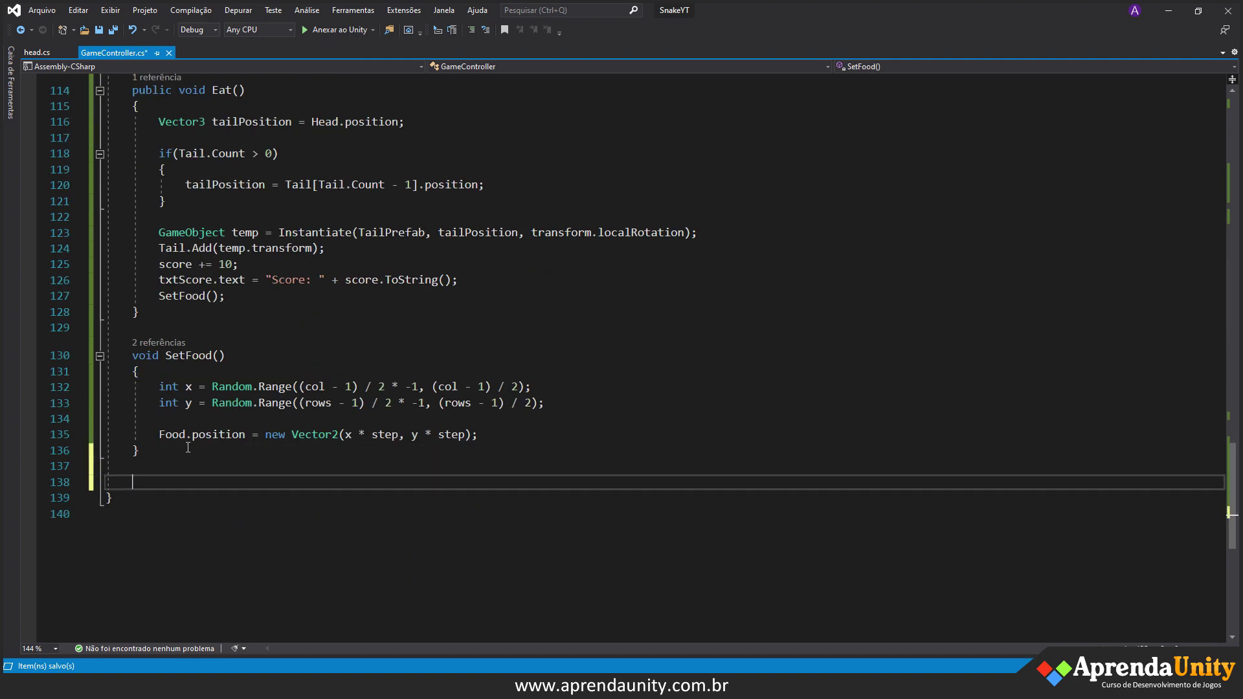
text(public void GameOve)
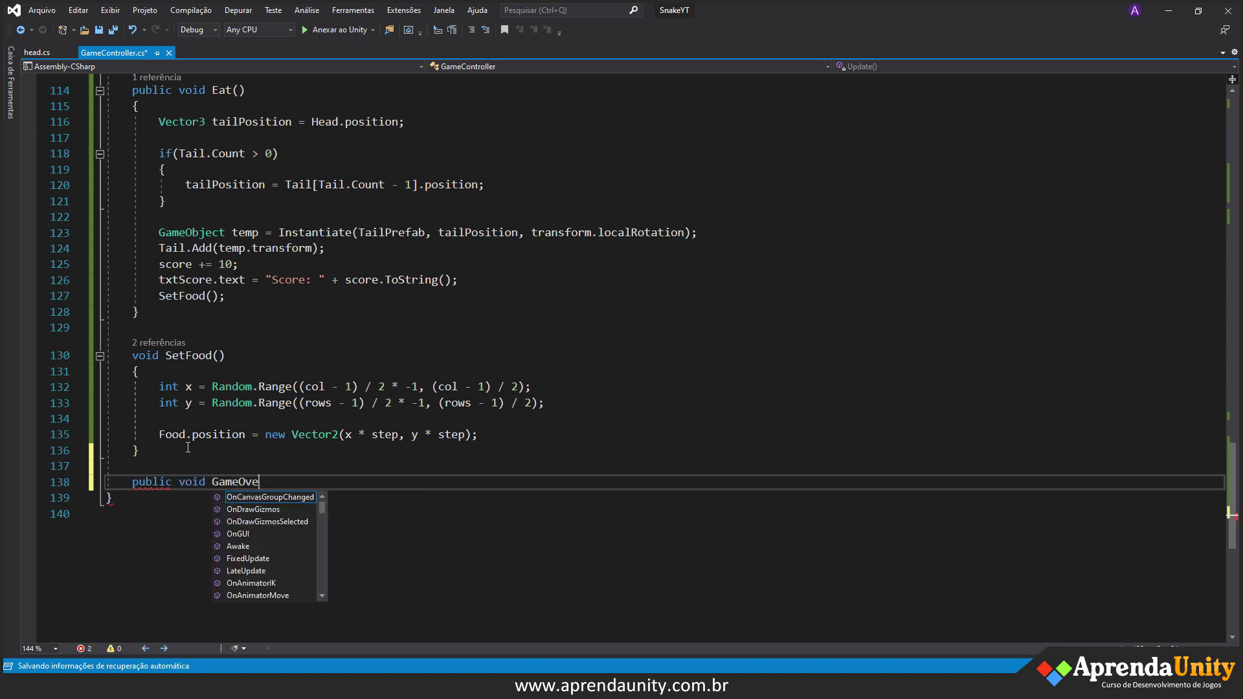
text(r())
key(Return)
text({)
key(Return)
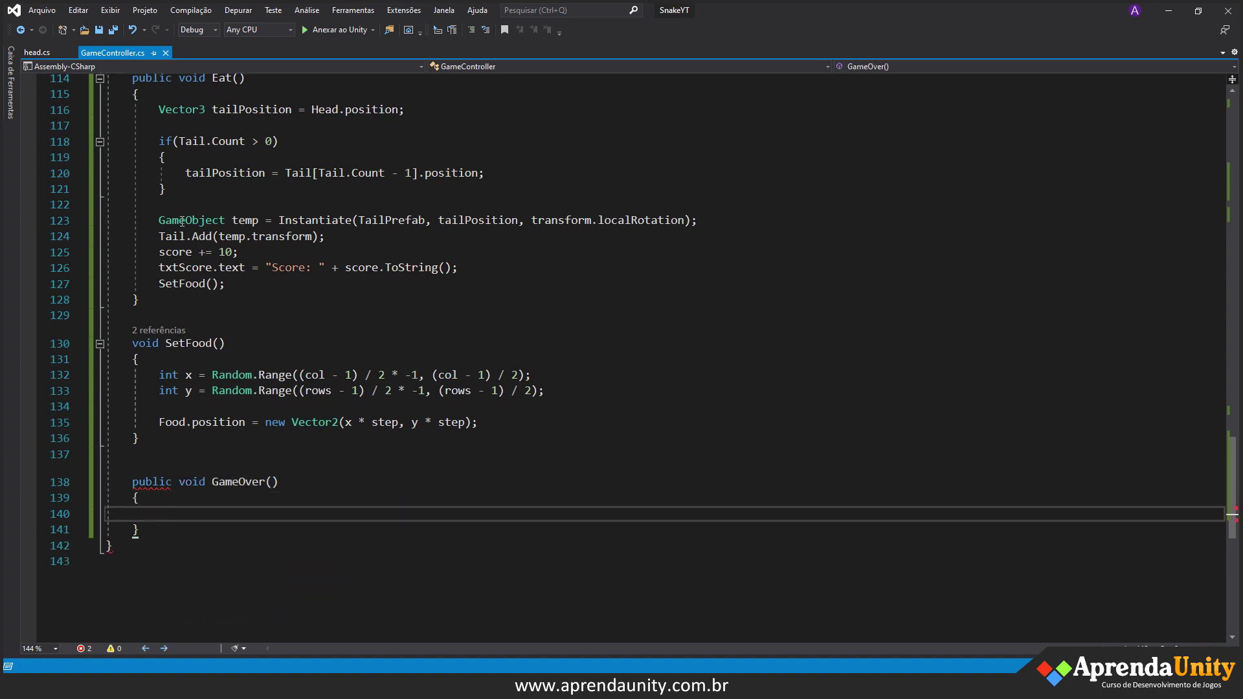
key(ctrl+s)
- In head.cs, replace the tail case's Time.timeScale = 0; with gameController.GameOver(); and save
key(ctrl+Tab)
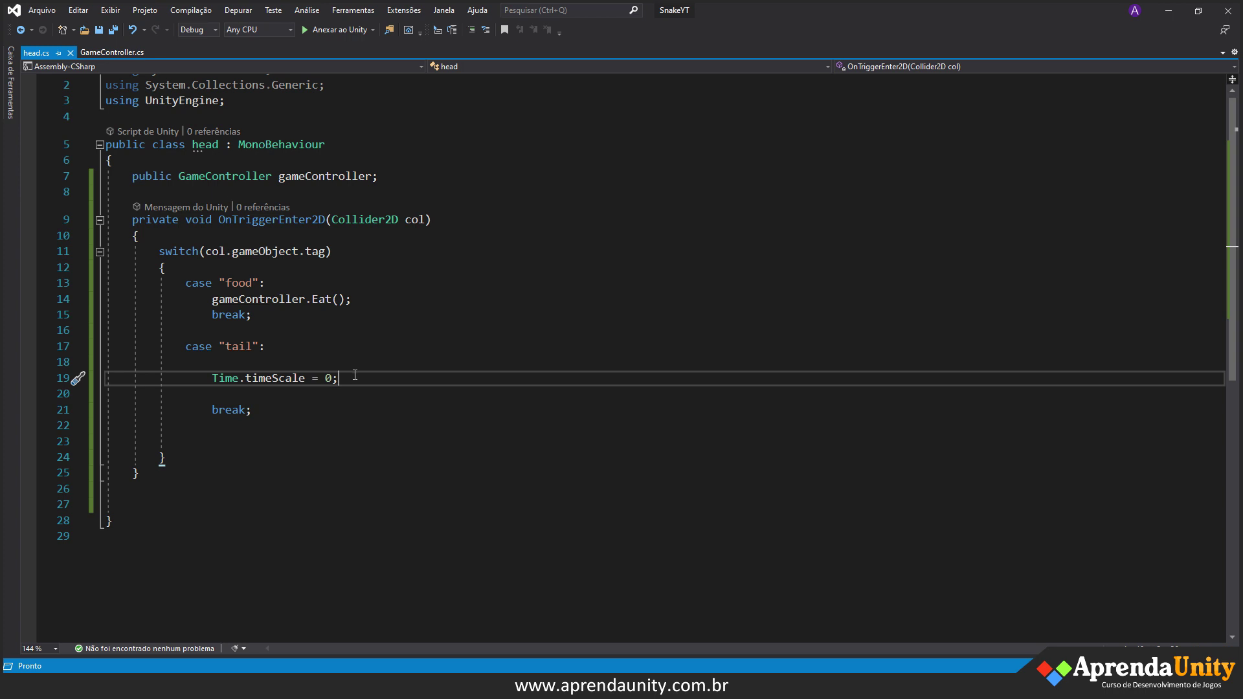
drag(355, 373, 212, 378)
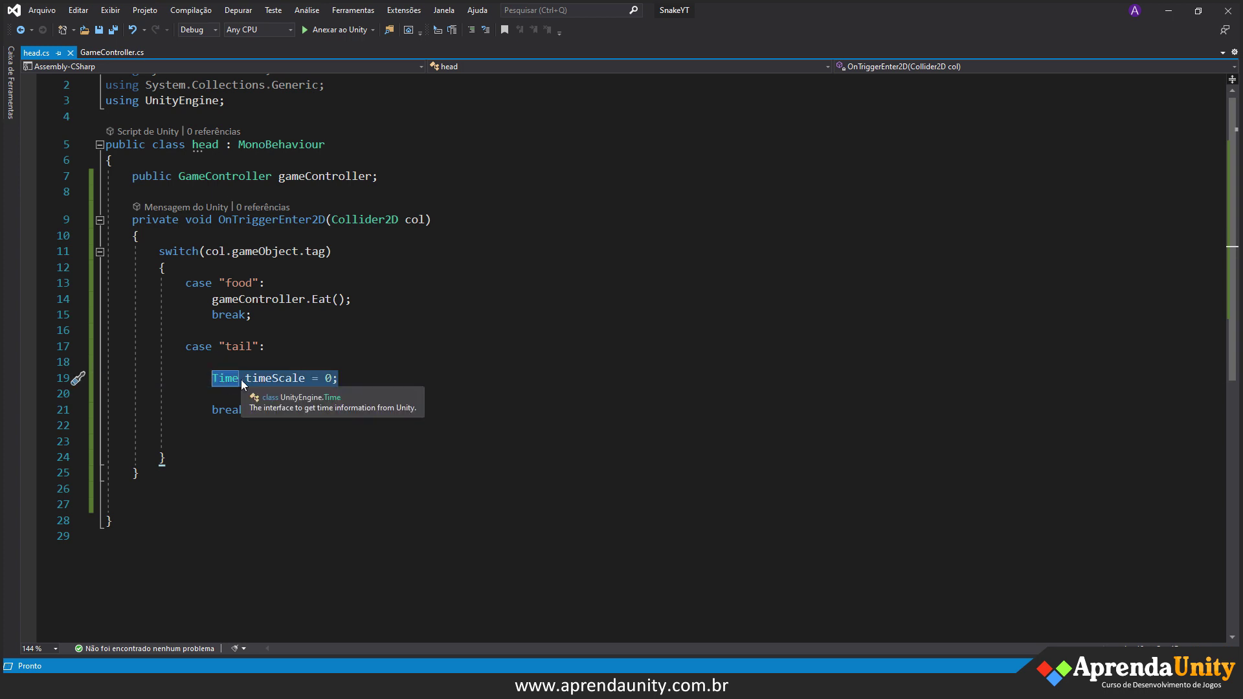
text(gameCo.ga)
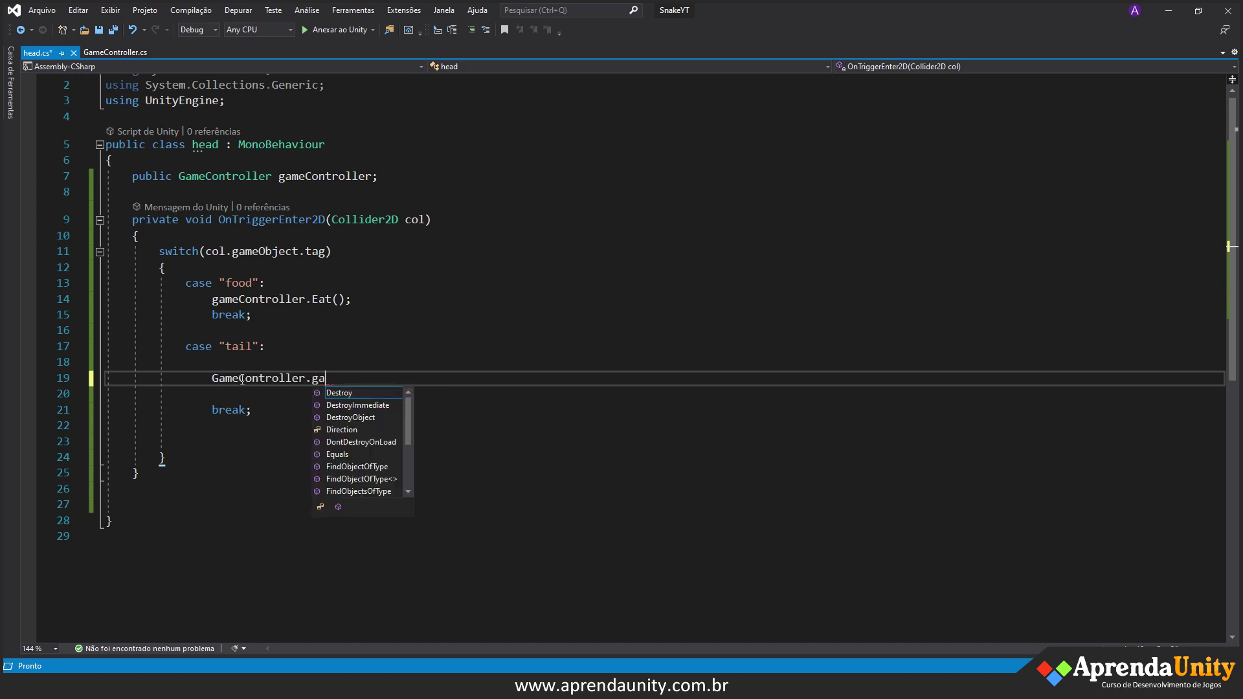
key(BackSpace)
key(BackSpace)
key(BackSpace)
key(BackSpace)
key(BackSpace)
key(BackSpace)
text(gameCo)
key(Tab)
text(.)
key(BackSpace)
key(BackSpace)
key(BackSpace)
key(BackSpace)
key(BackSpace)
text(game)
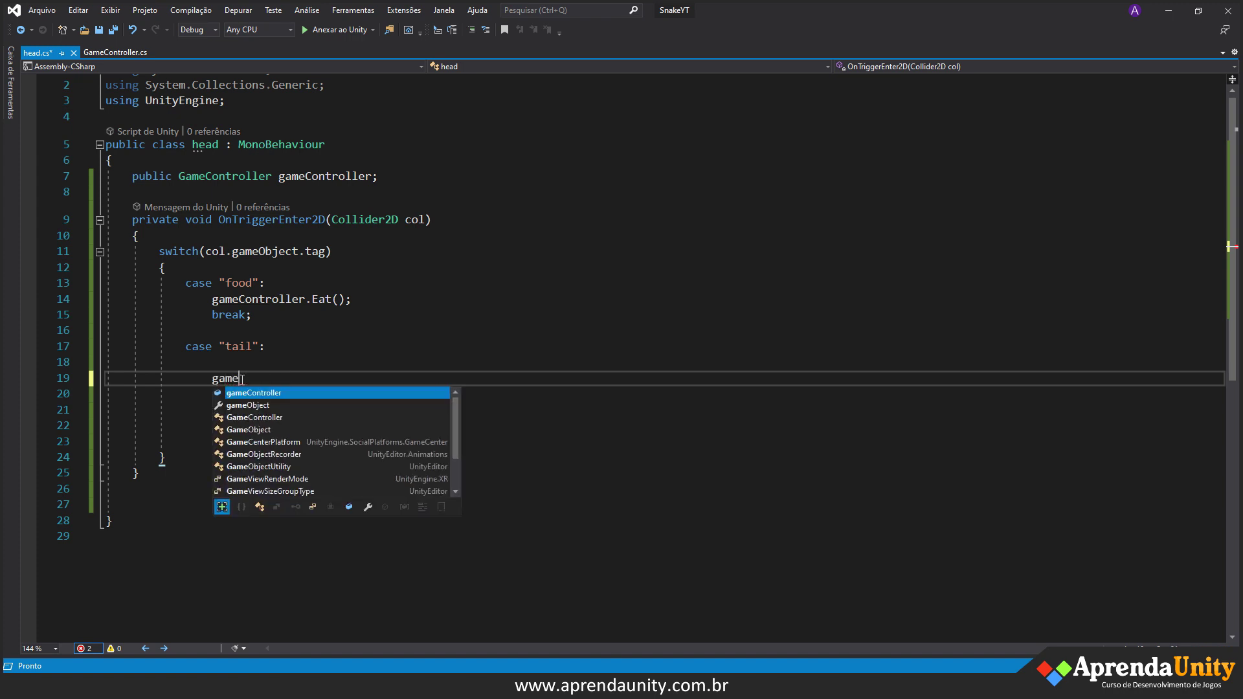
key(Tab)
text(.ga)
key(Tab)
key(BackSpace)
key(BackSpace)
key(BackSpace)
key(BackSpace)
key(BackSpace)
key(BackSpace)
key(BackSpace)
text(Game)
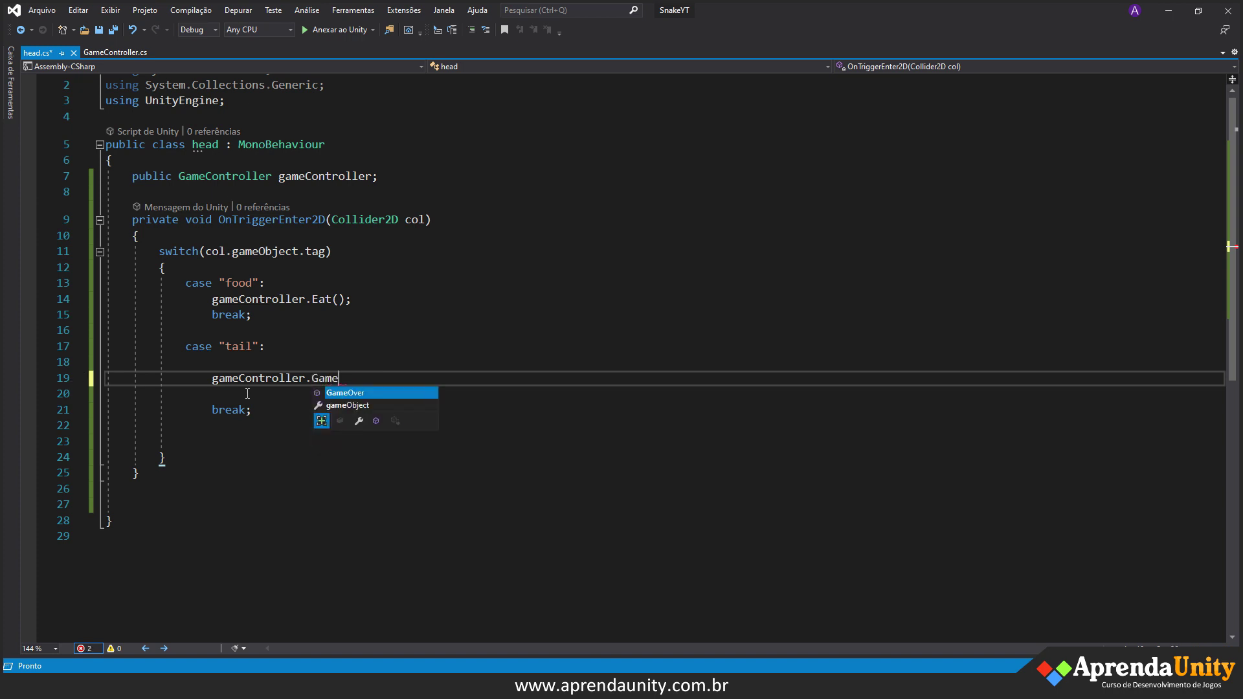
key(Tab)
text(();)
key(ctrl+s)
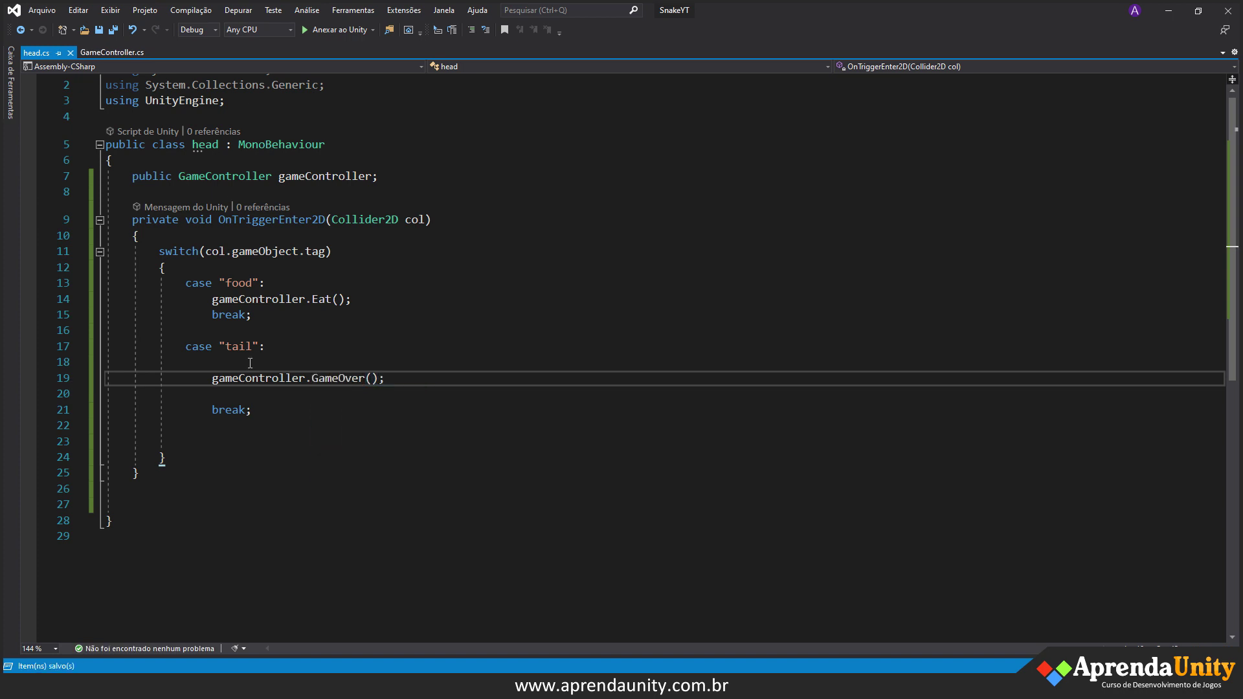
click(98, 52)
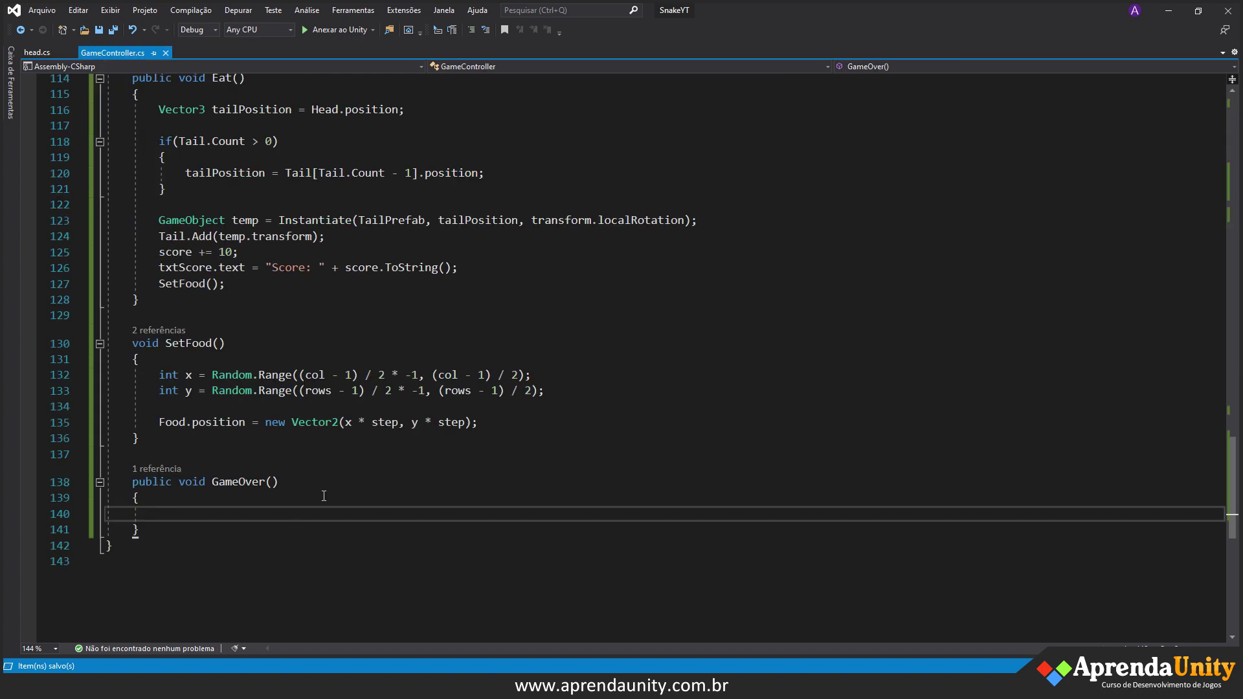
- Make GameOver() set Time.timeScale = 0; and save the script
text(Time)
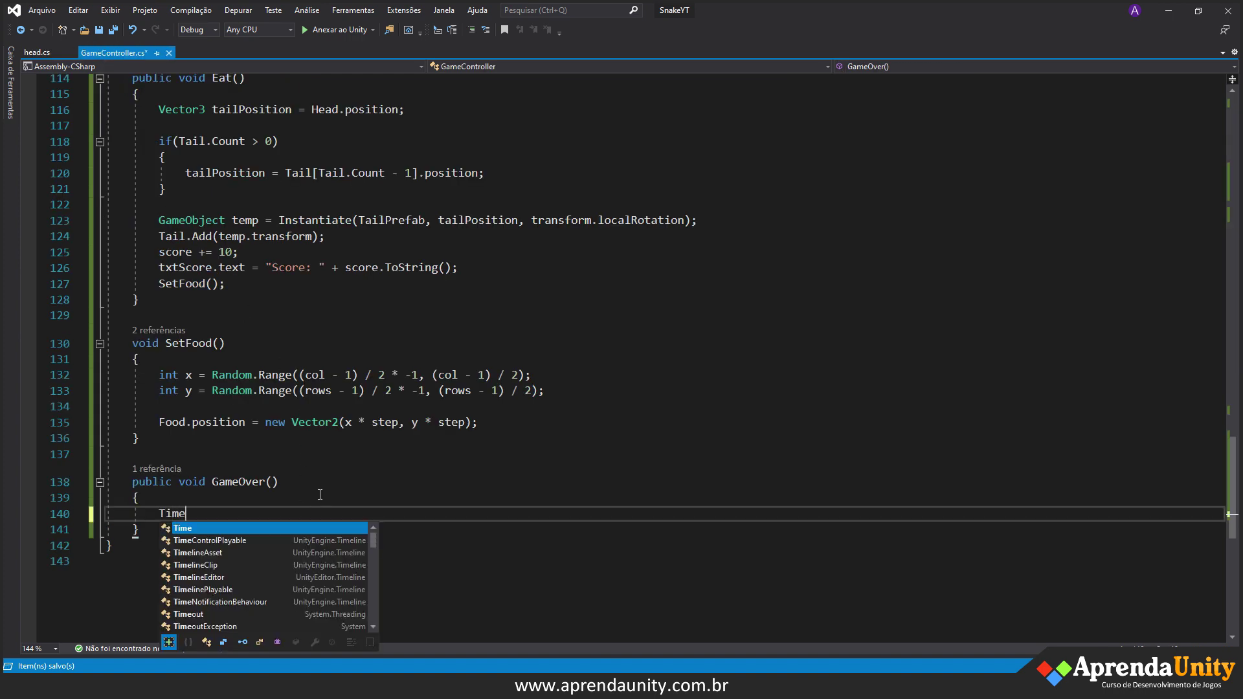
text(.)
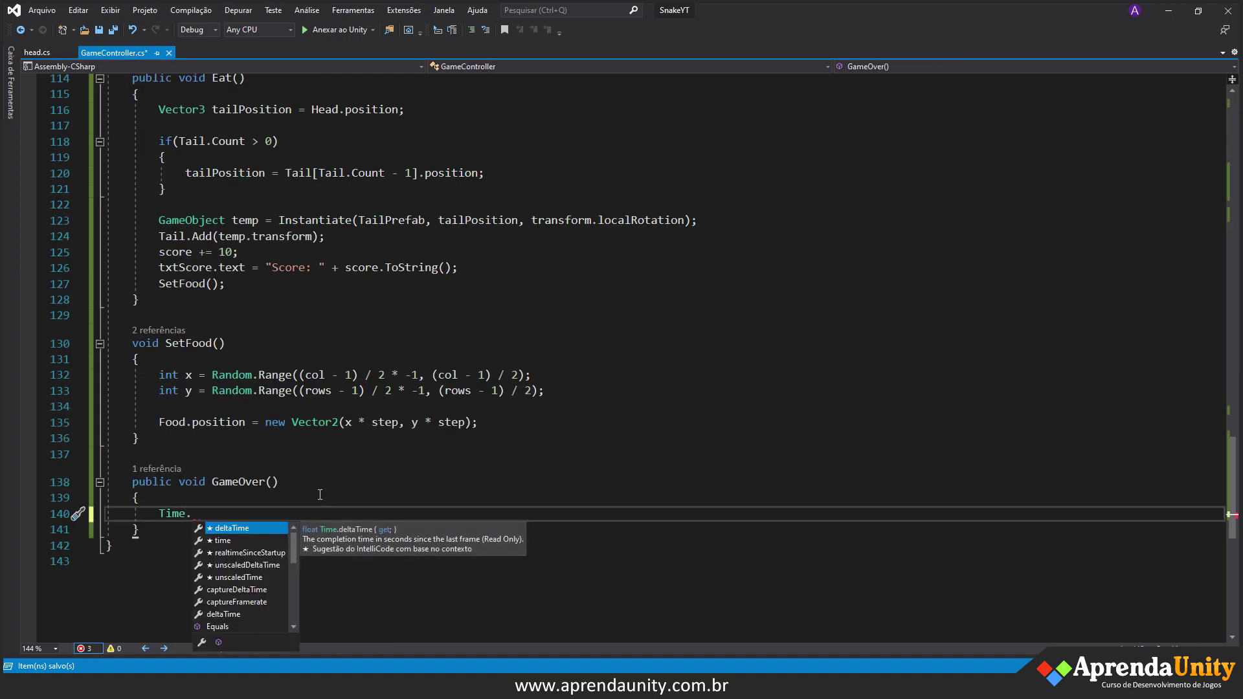
text(timeScale=)
key(BackSpace)
text(= 0;)
key(Return)
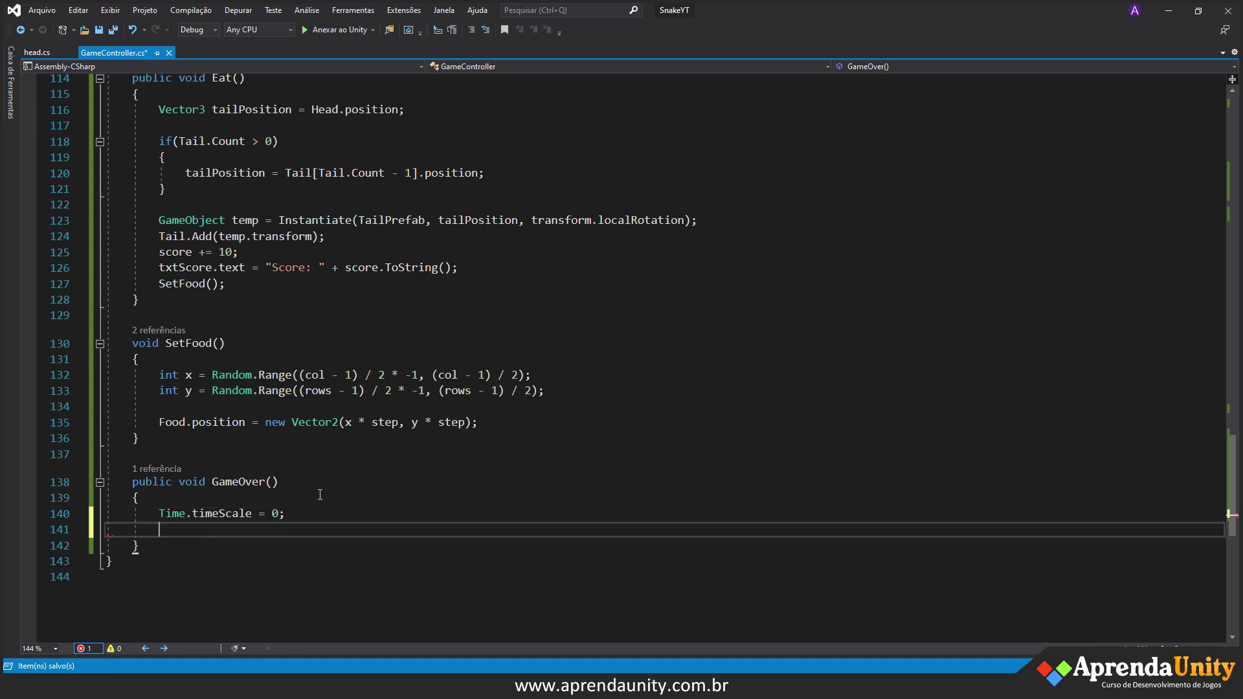
key(ctrl+s)
- Add an if (score > hiScore) block that starts a PlayerPrefs.SetInt( call
scroll(334, 482, down, 2)
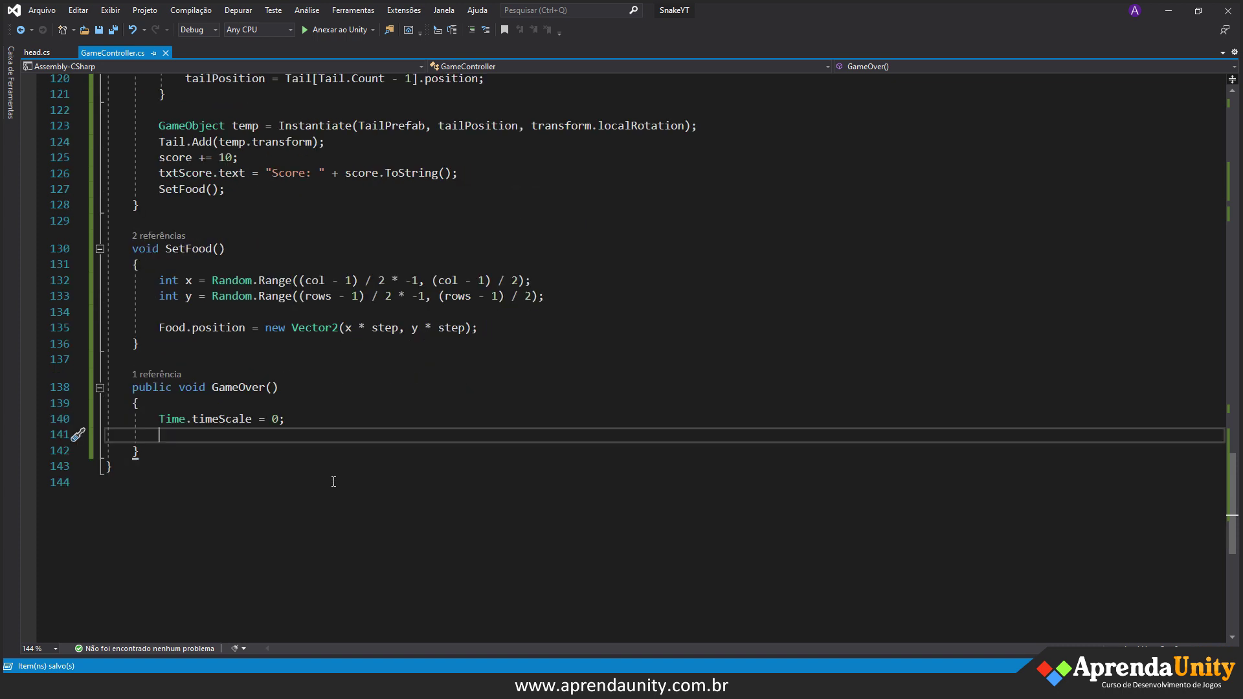
text(if(sco)
key(Tab)
text(> hi)
key(Tab)
key(End)
key(Return)
text({)
key(Return)
text(player)
text(.)
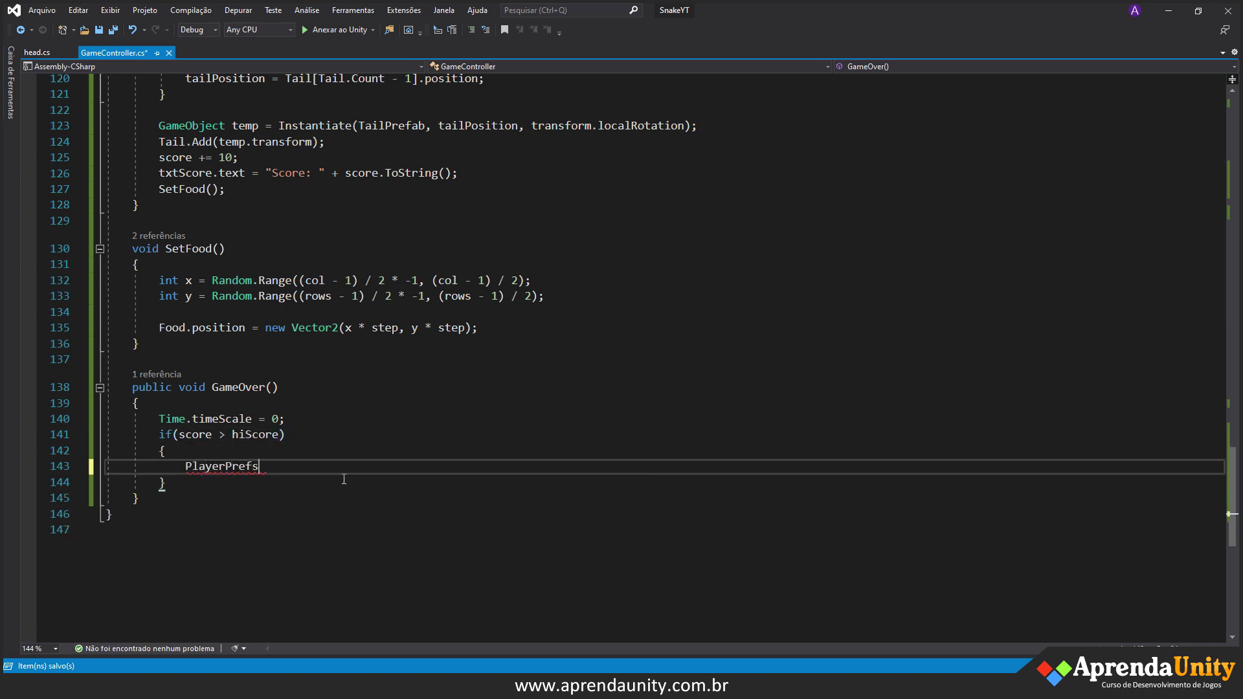
text(set)
key(Down)
key(Tab)
text(()
- Complete the call as PlayerPrefs.SetInt("HiScore", score); using the key from Start, and save
scroll(365, 383, up, 4)
scroll(365, 382, up, 2)
scroll(349, 337, up, 1)
scroll(323, 271, up, 5)
scroll(319, 246, up, 10)
scroll(319, 246, up, 5)
scroll(316, 257, up, 6)
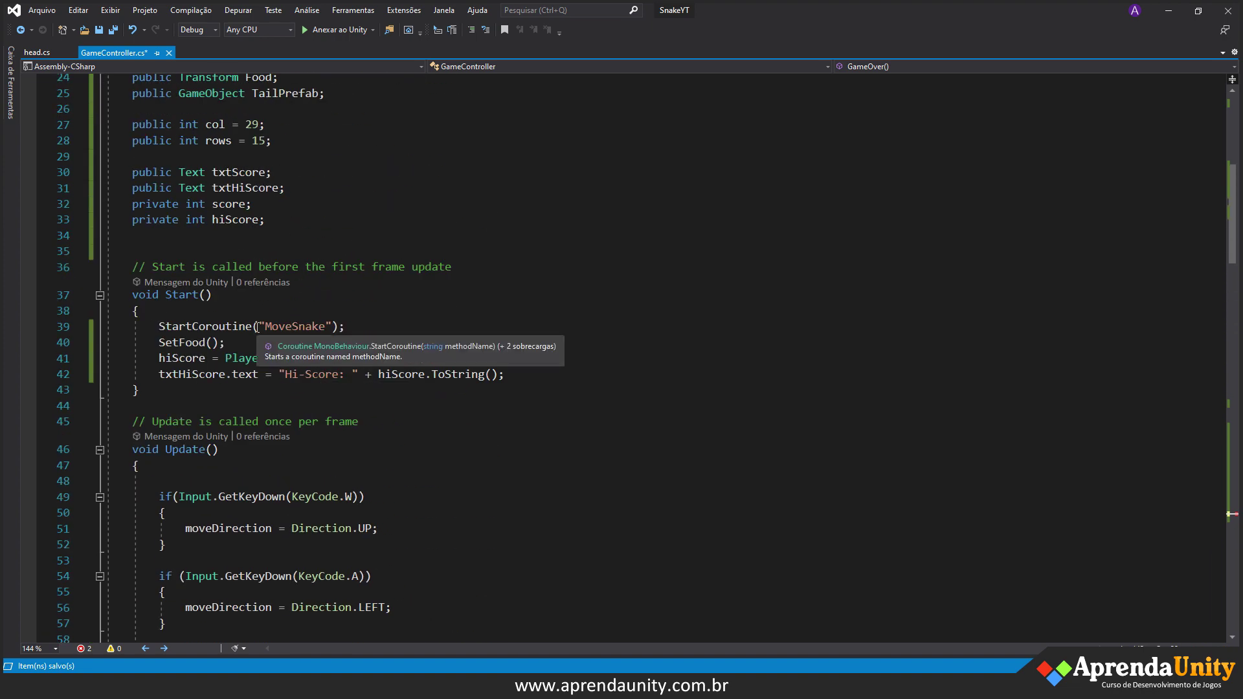
double_click(359, 361)
key(ctrl+c)
scroll(366, 395, down, 4)
scroll(369, 408, down, 13)
scroll(370, 416, down, 10)
scroll(370, 418, down, 6)
click(313, 419)
text(")
key(ctrl+v)
text(")
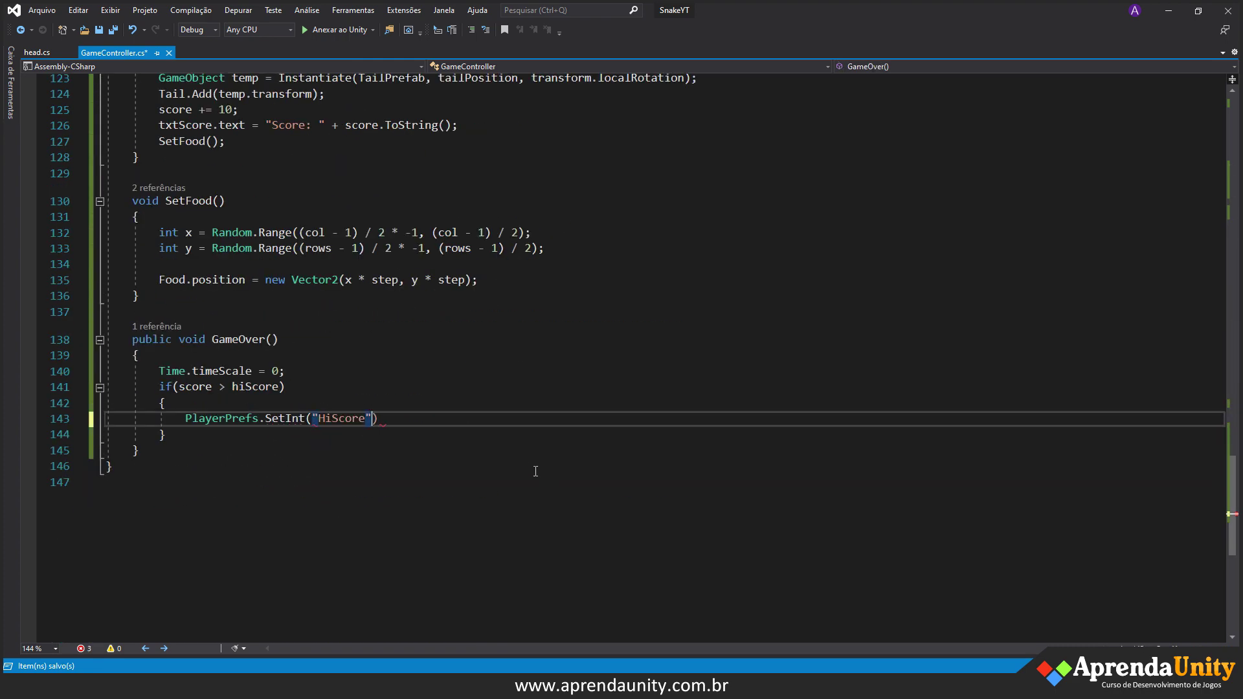
text(, score);)
key(ctrl+s)
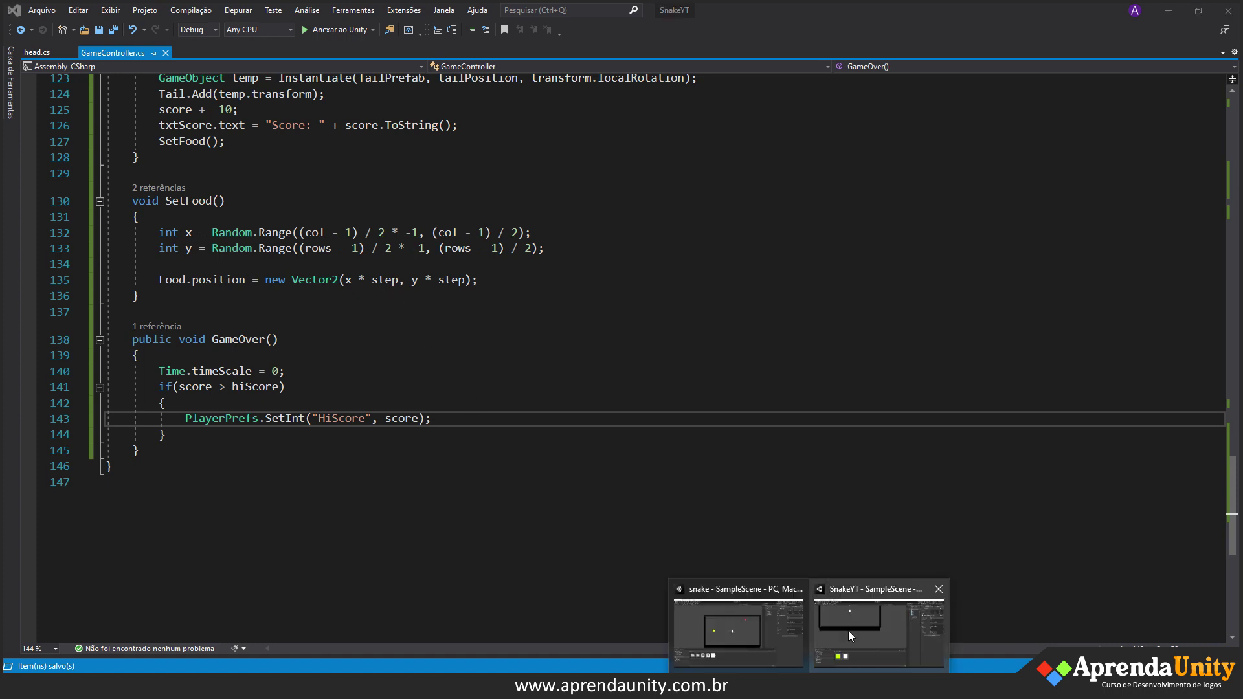
click(900, 621)
- Play the game, steer the snake to eat food up to a score of 20, then stop
click(591, 37)
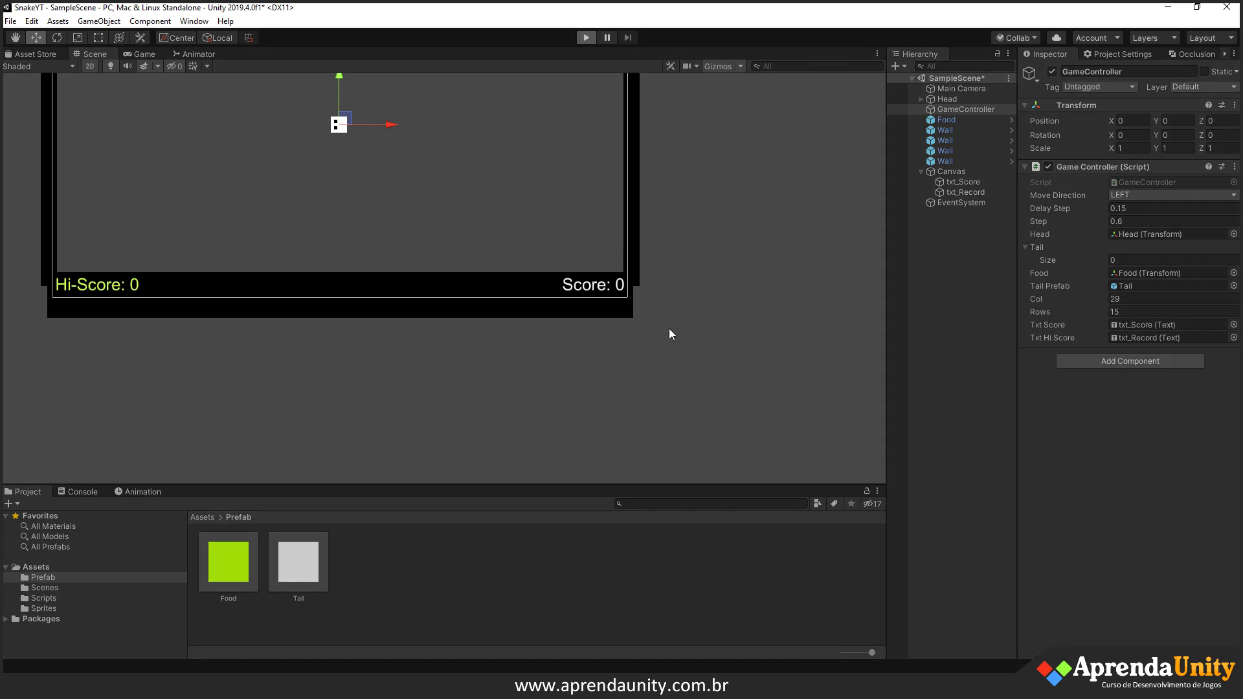
key(Down)
key(Right)
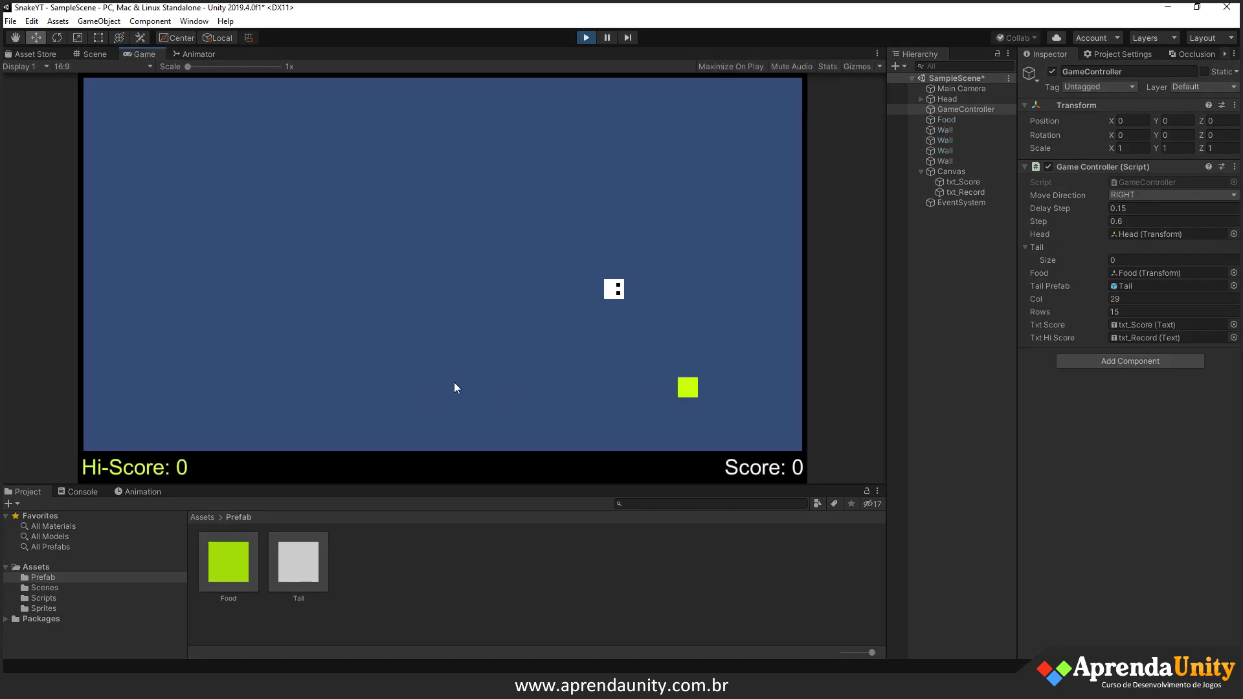
key(Down)
key(Left)
key(Down)
key(Right)
key(Left)
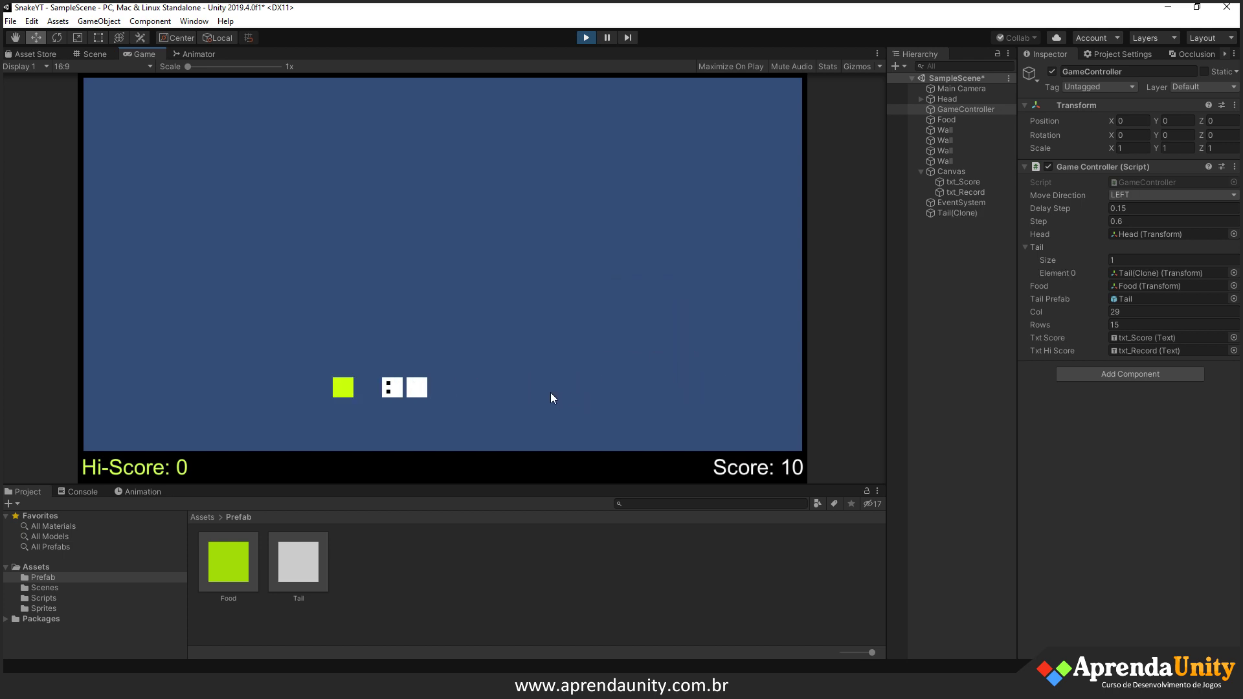
key(Right)
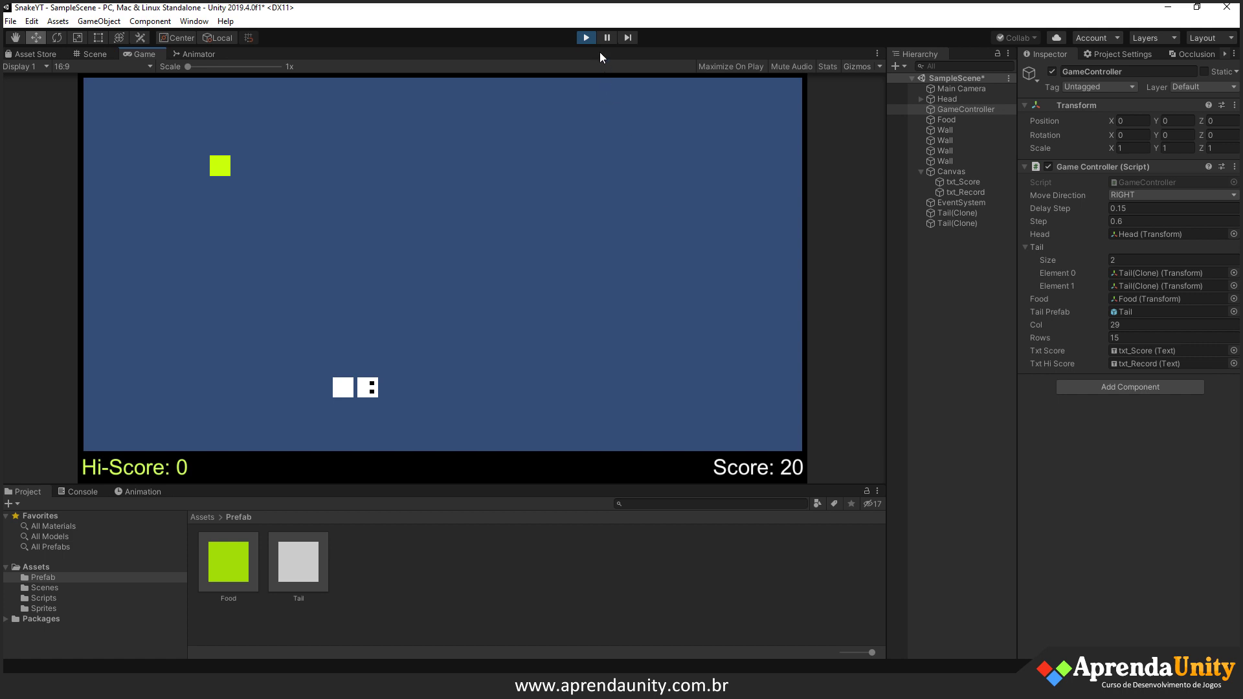
click(586, 37)
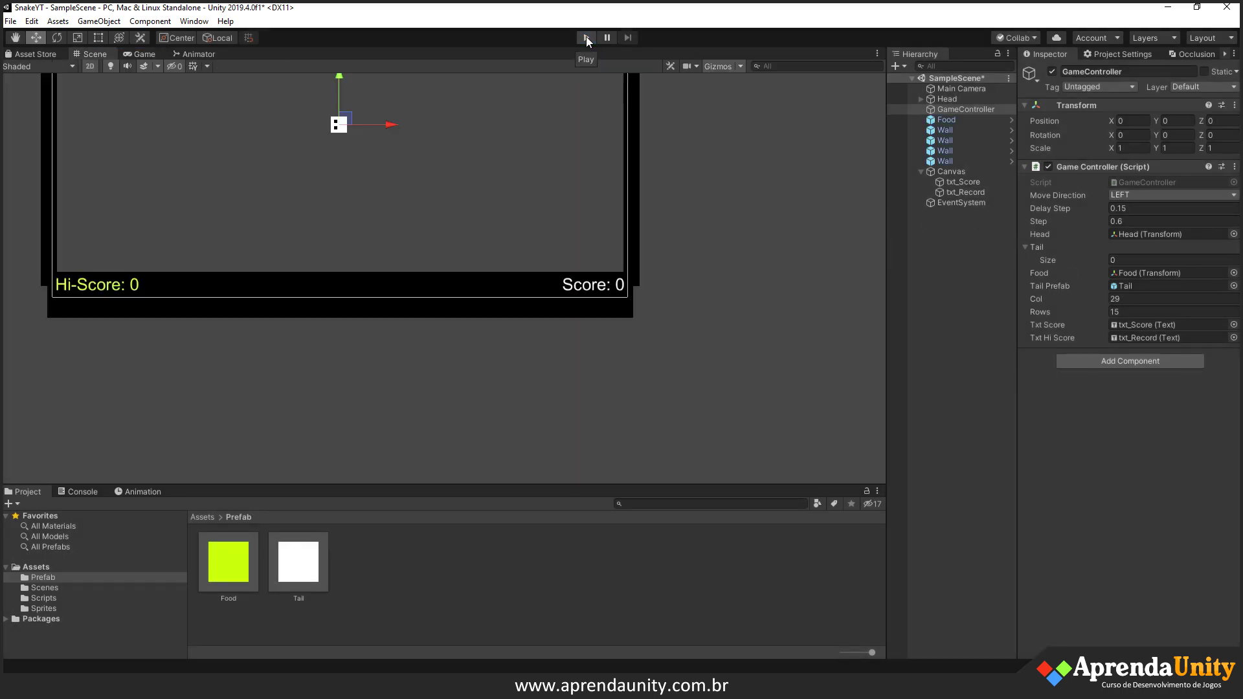
- Play again to confirm Hi-Score shows 20, eat more food, then stop
click(586, 37)
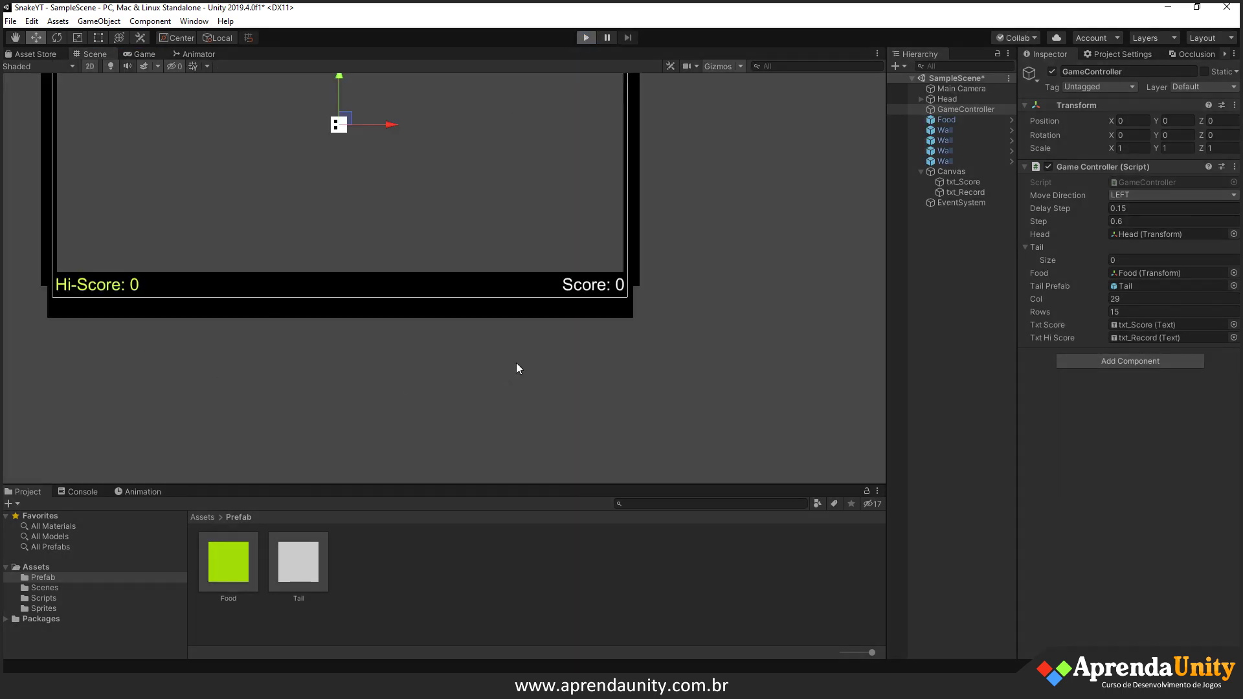
key(Up)
key(Right)
key(Down)
key(Left)
key(Right)
key(Down)
key(Left)
key(Left)
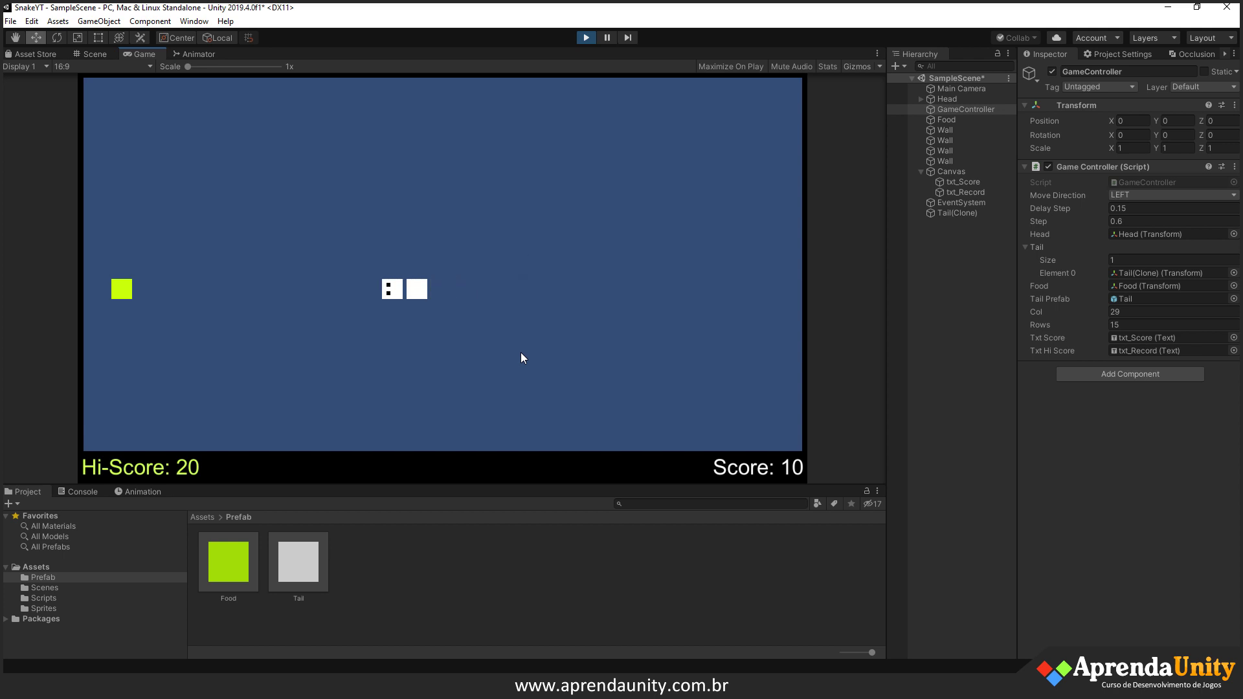
key(Right)
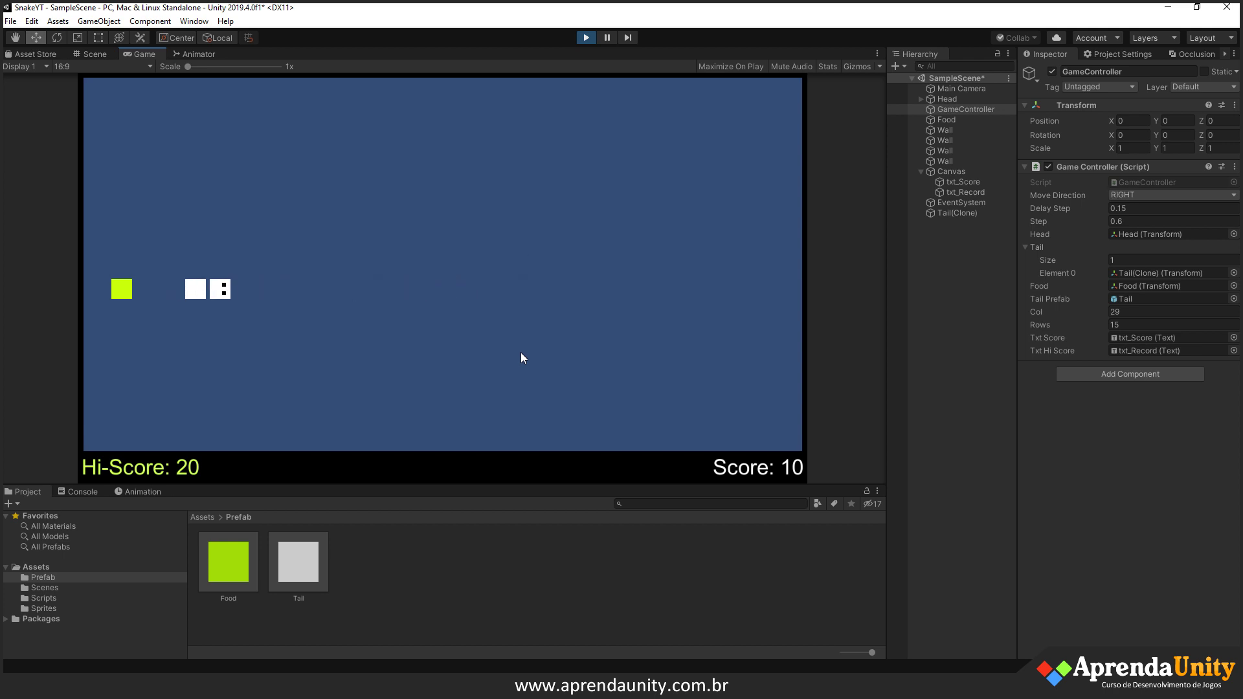
key(Left)
key(Right)
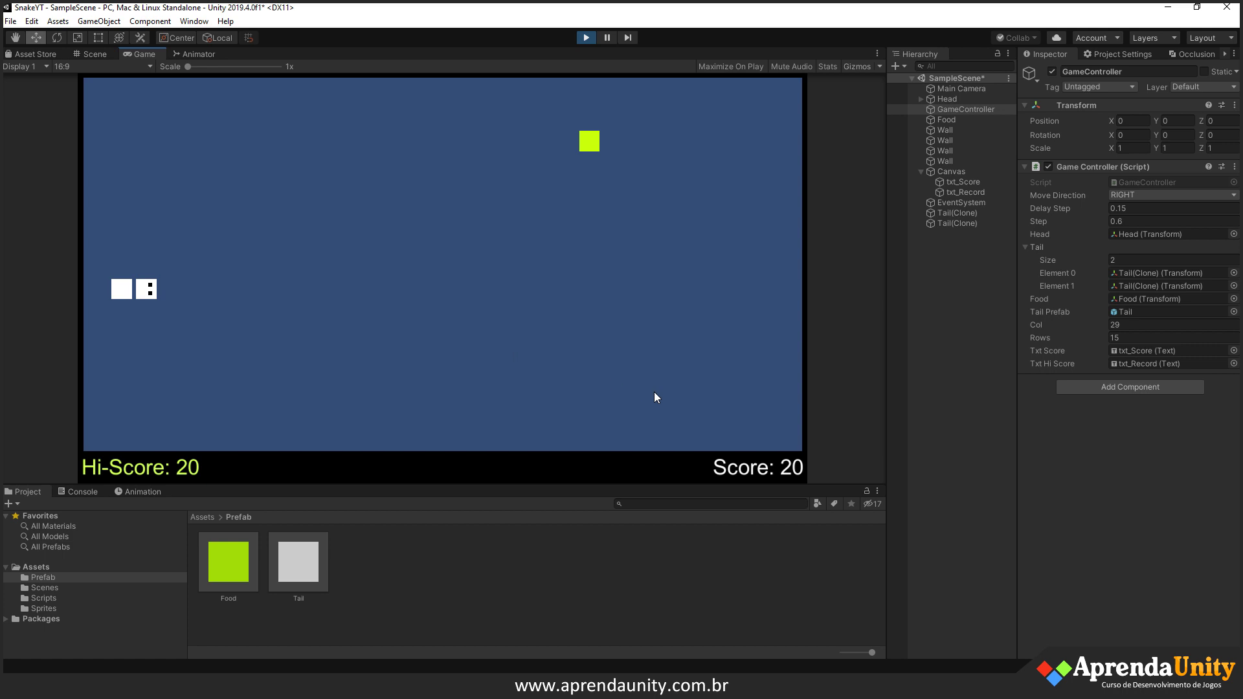
click(584, 41)
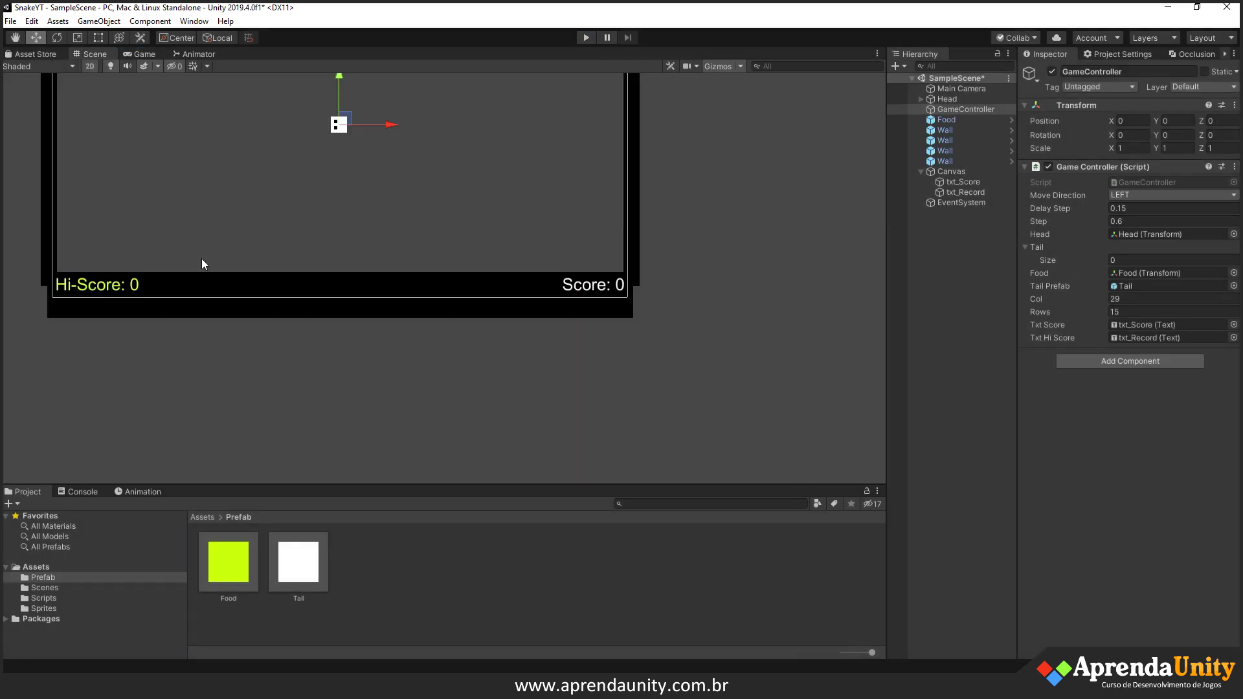
- Centre the play area in the Scene view and select the Canvas object
scroll(201, 258, down, 1)
mouse_move(502, 294)
middle_down()
mouse_move(516, 293)
mouse_move(560, 367)
middle_up()
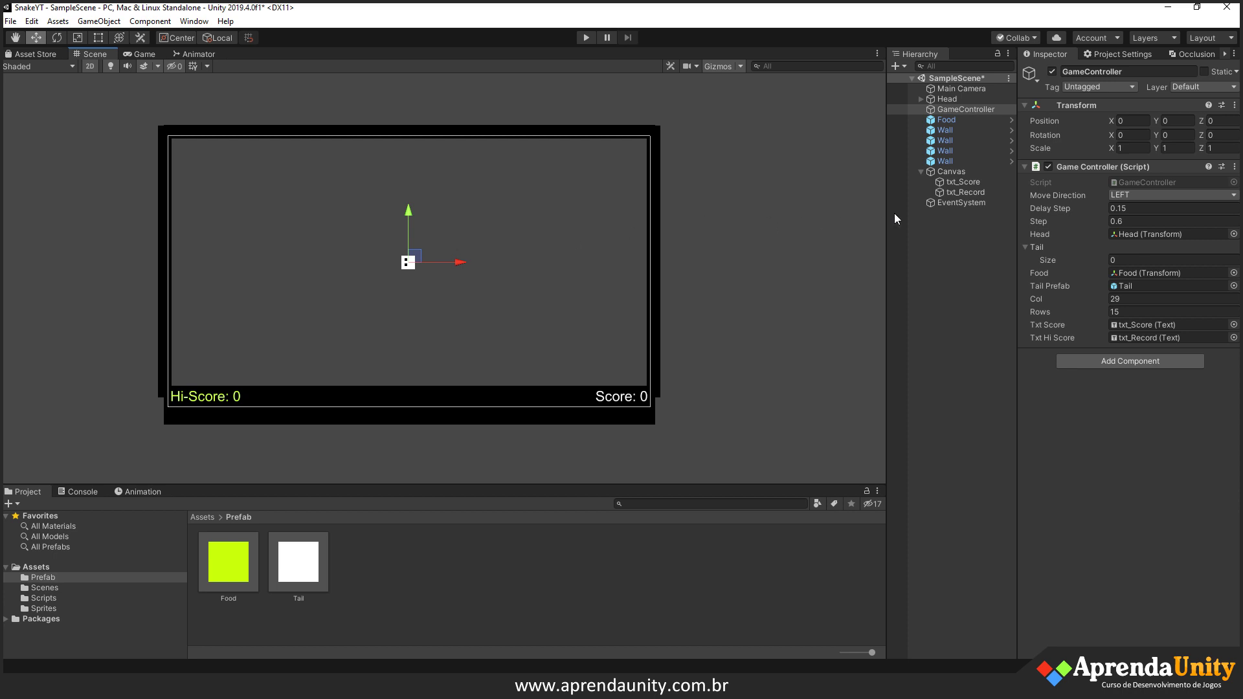
click(957, 173)
- Add a UI Panel under the Canvas using the Square sprite from Sprites as its image
right_click(956, 176)
mouse_move(1015, 399)
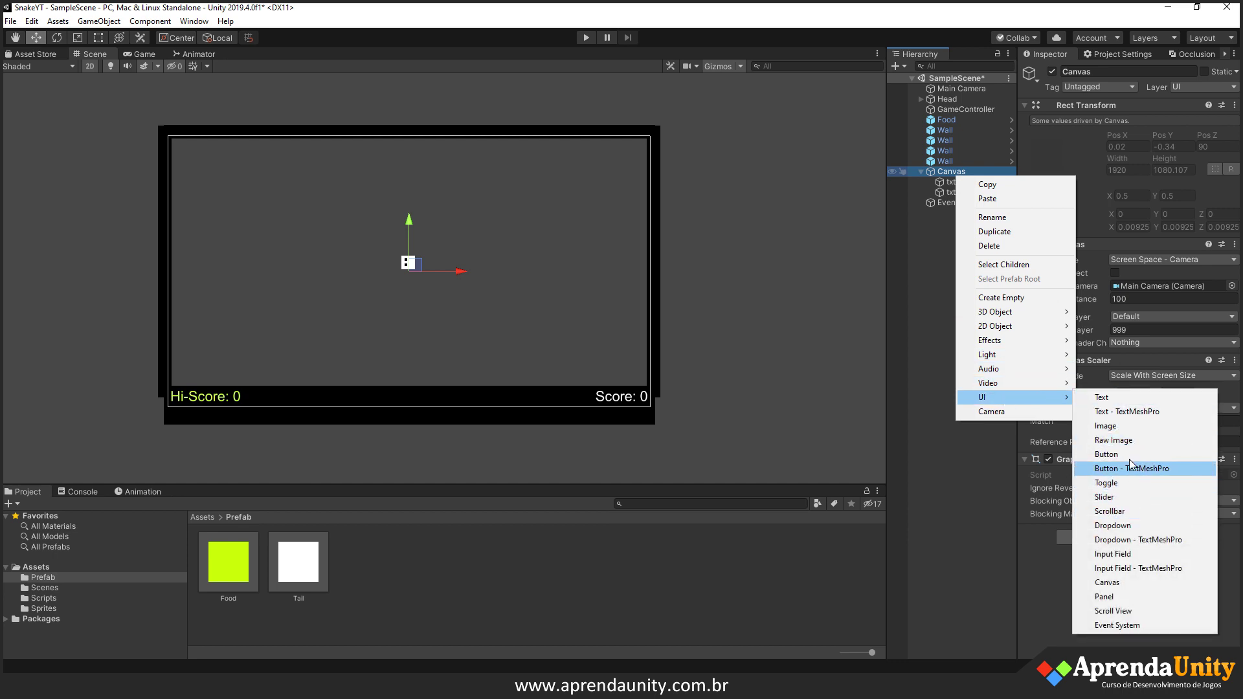
click(1117, 595)
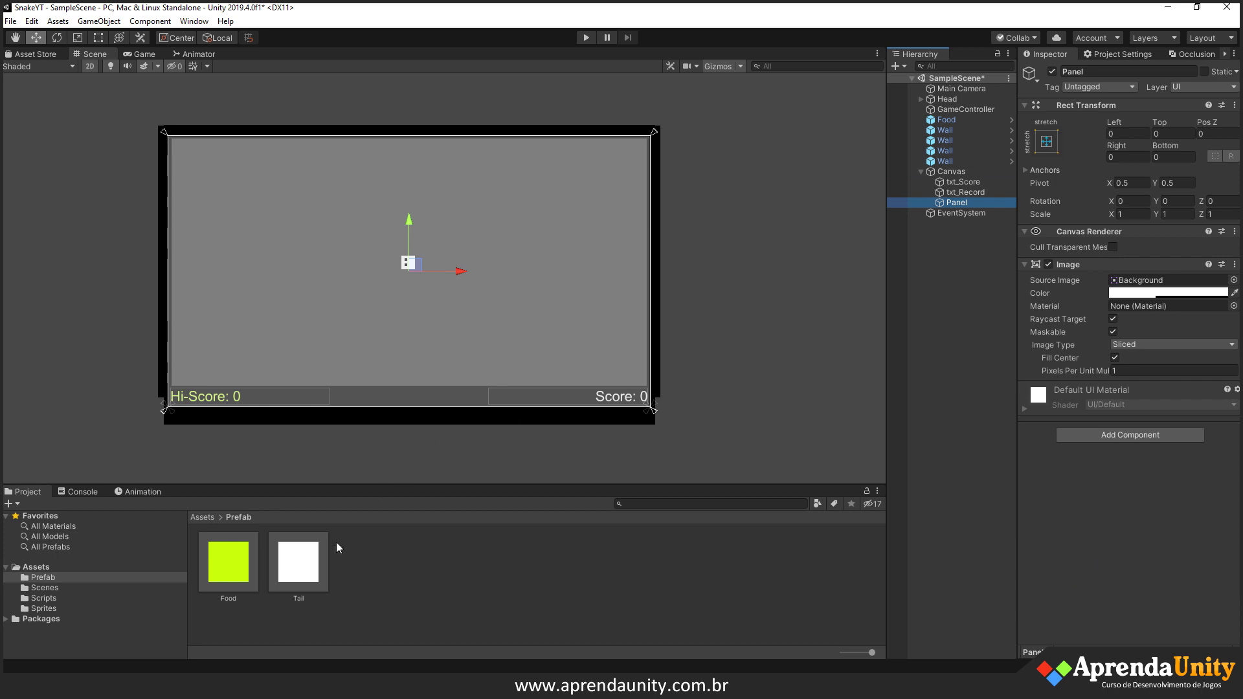
click(49, 568)
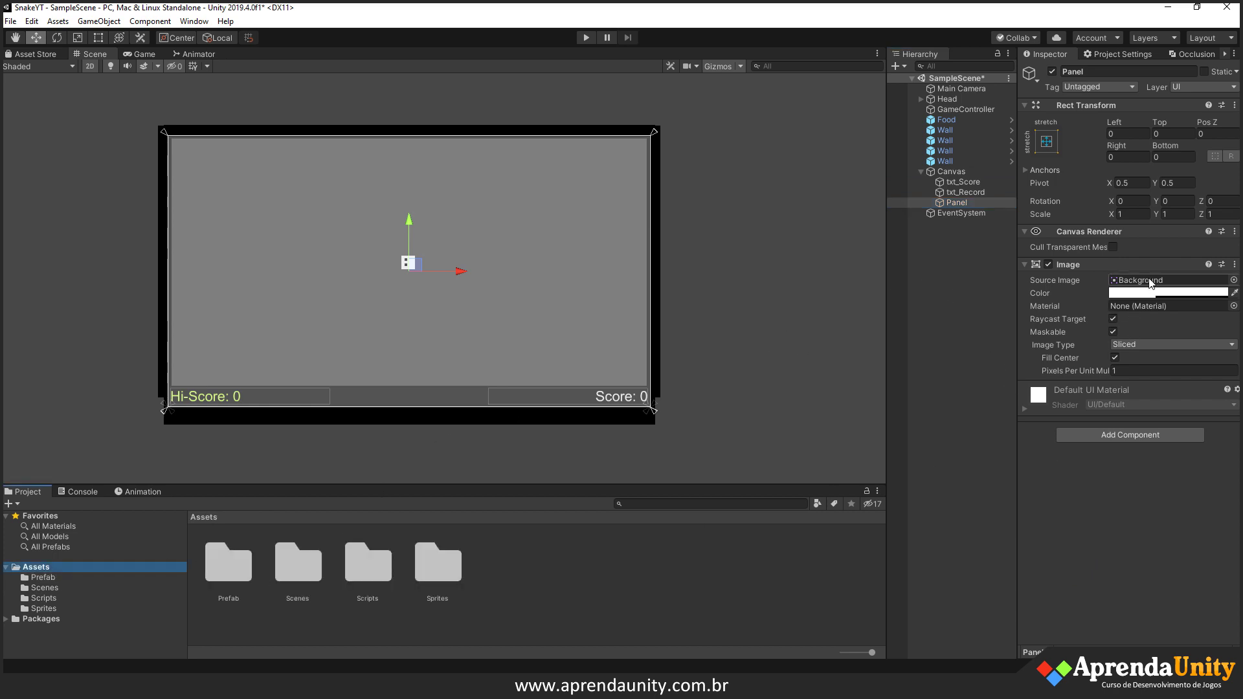
click(46, 607)
drag(543, 542, 1152, 285)
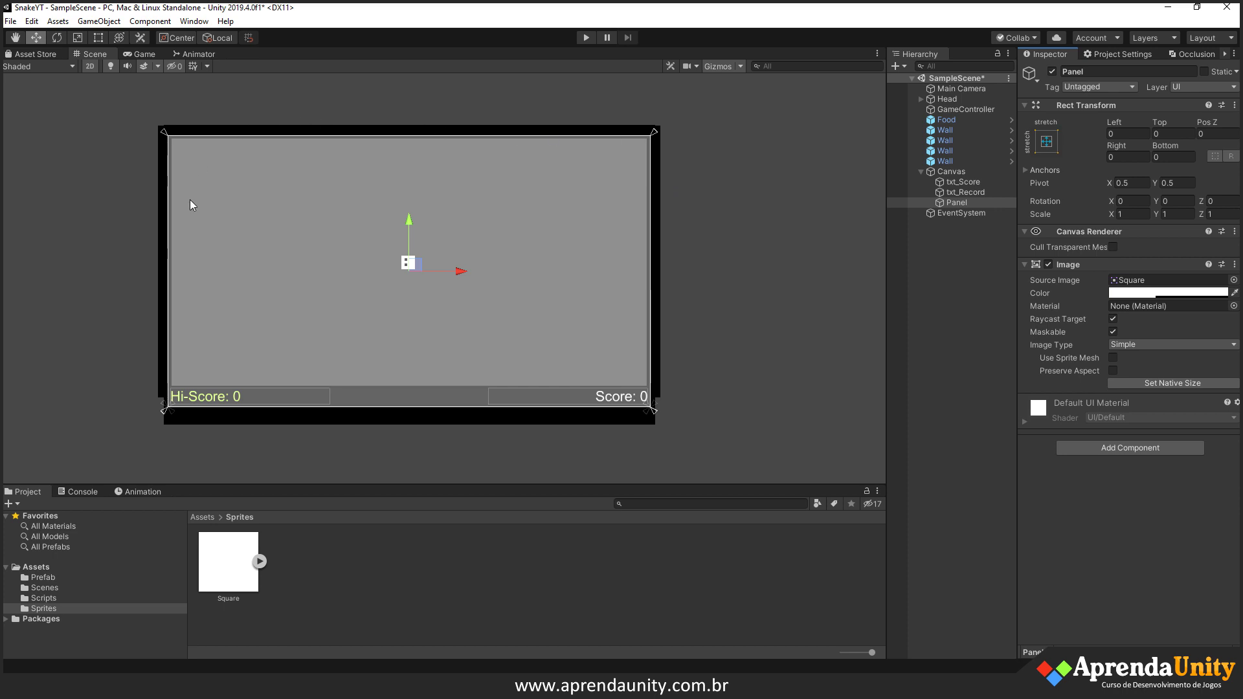
- Colour the panel near-black at full opacity and move it above txt_Score in the Canvas
click(1154, 292)
drag(55, 193, 34, 294)
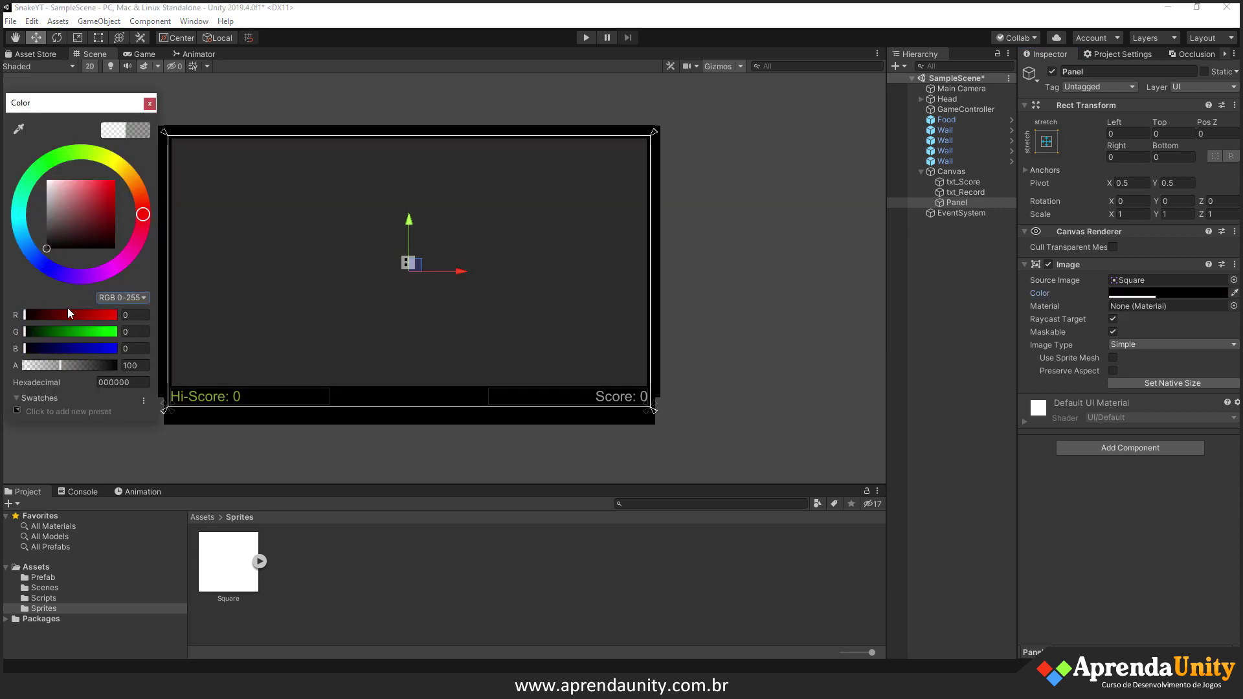
mouse_move(60, 366)
mouse_down()
mouse_move(154, 371)
mouse_move(76, 366)
mouse_move(117, 365)
mouse_up()
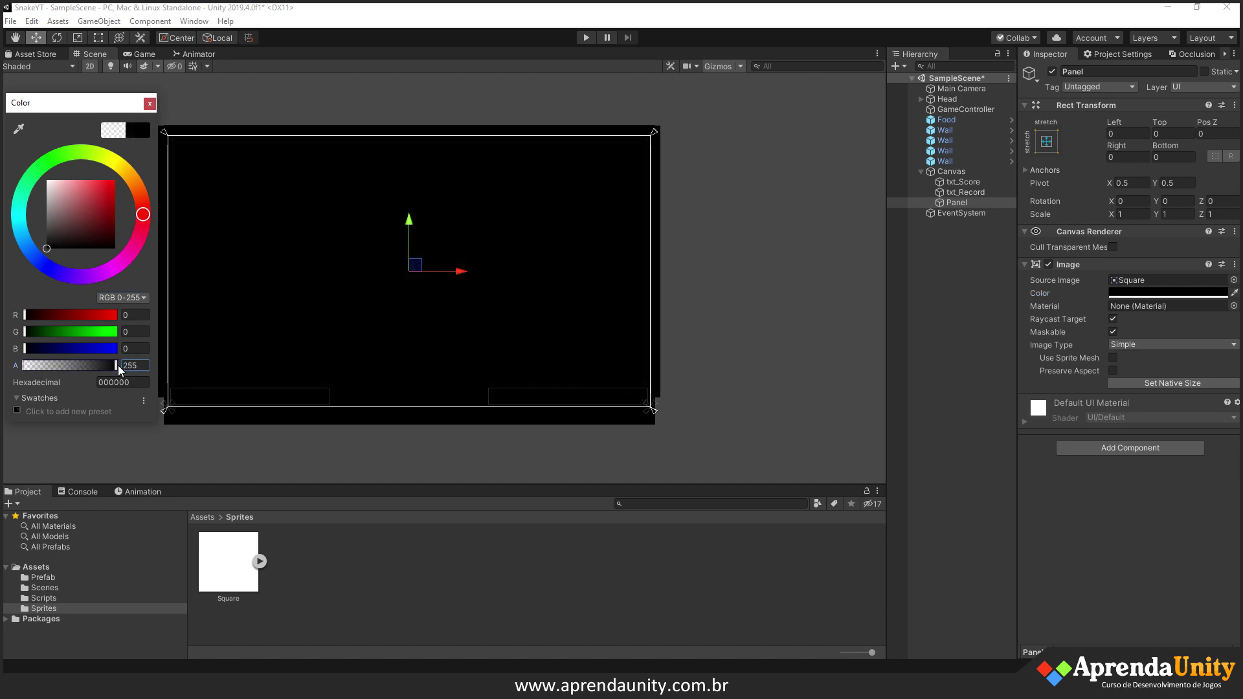
click(150, 104)
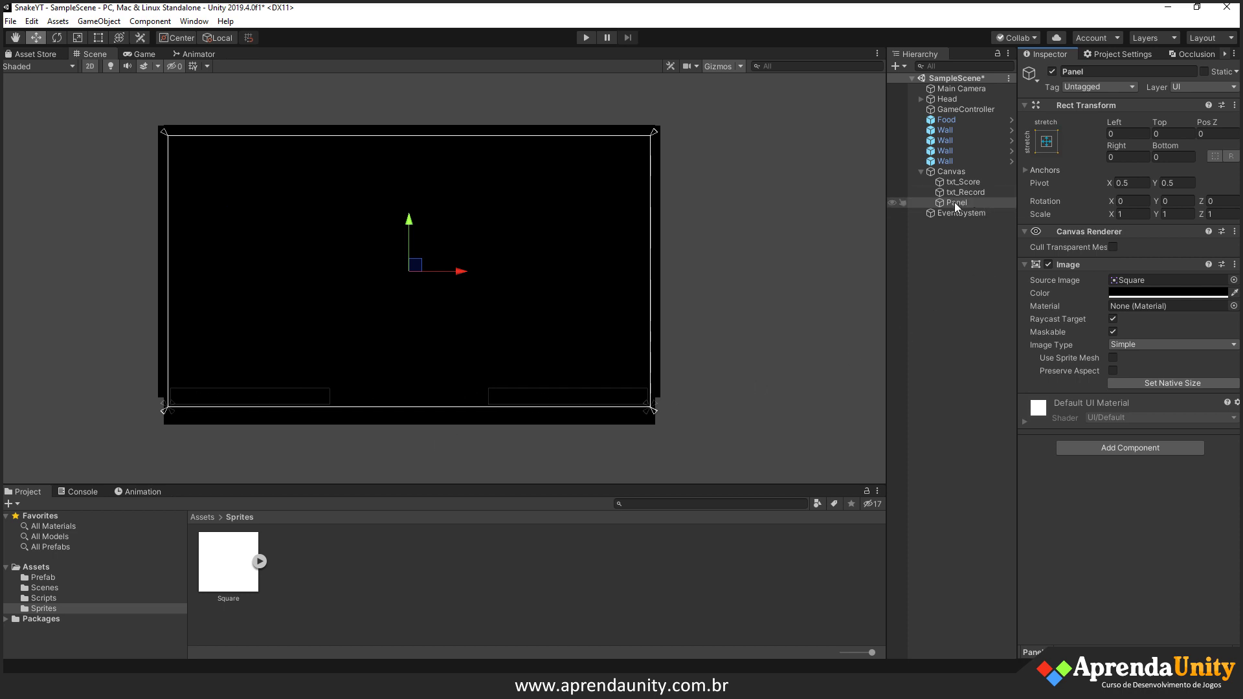
drag(955, 203, 959, 177)
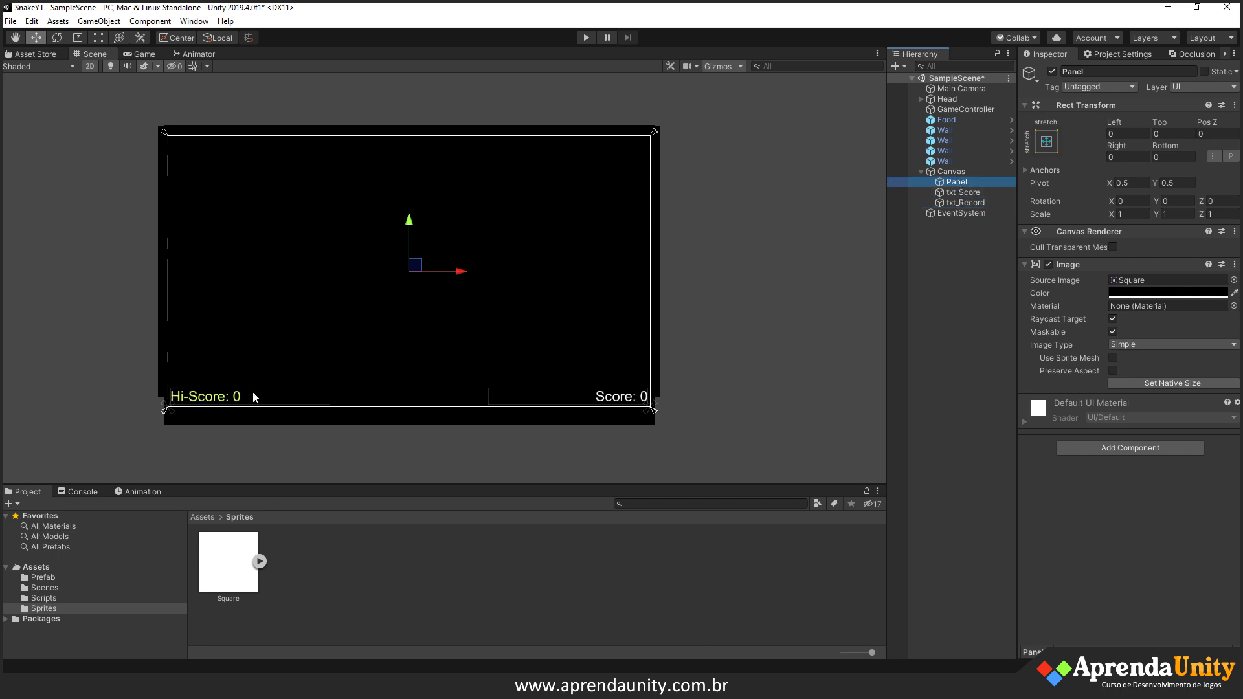
click(1165, 293)
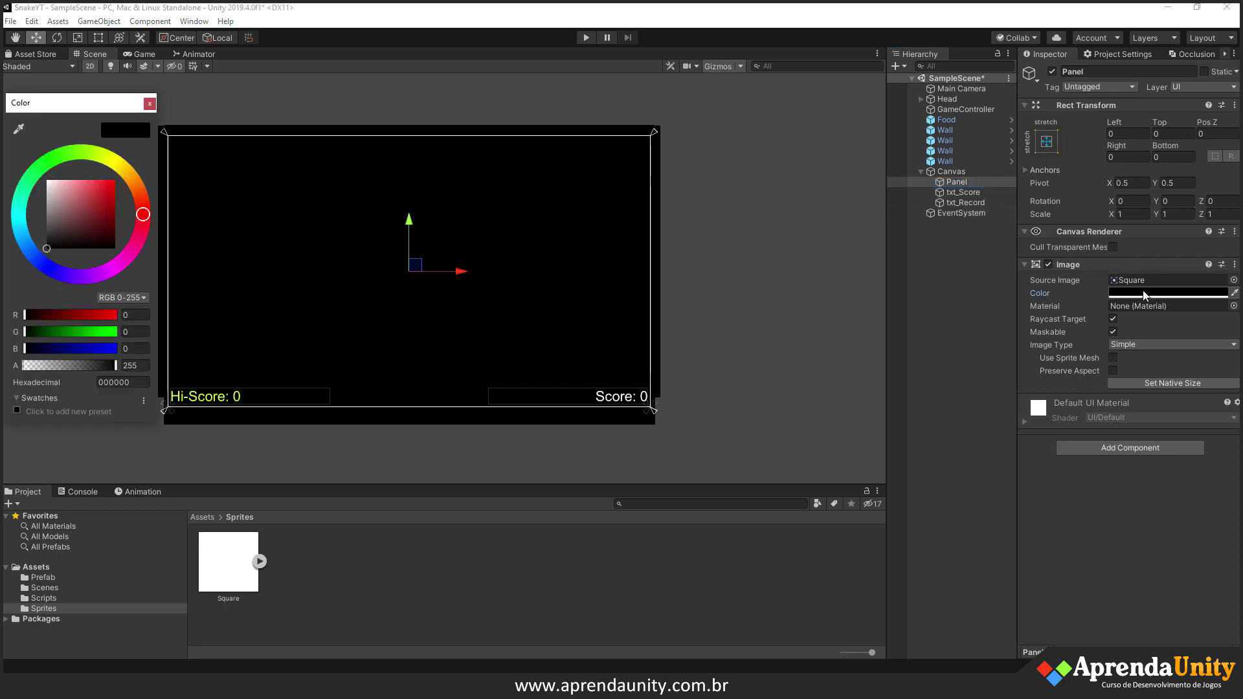
drag(48, 244, 43, 244)
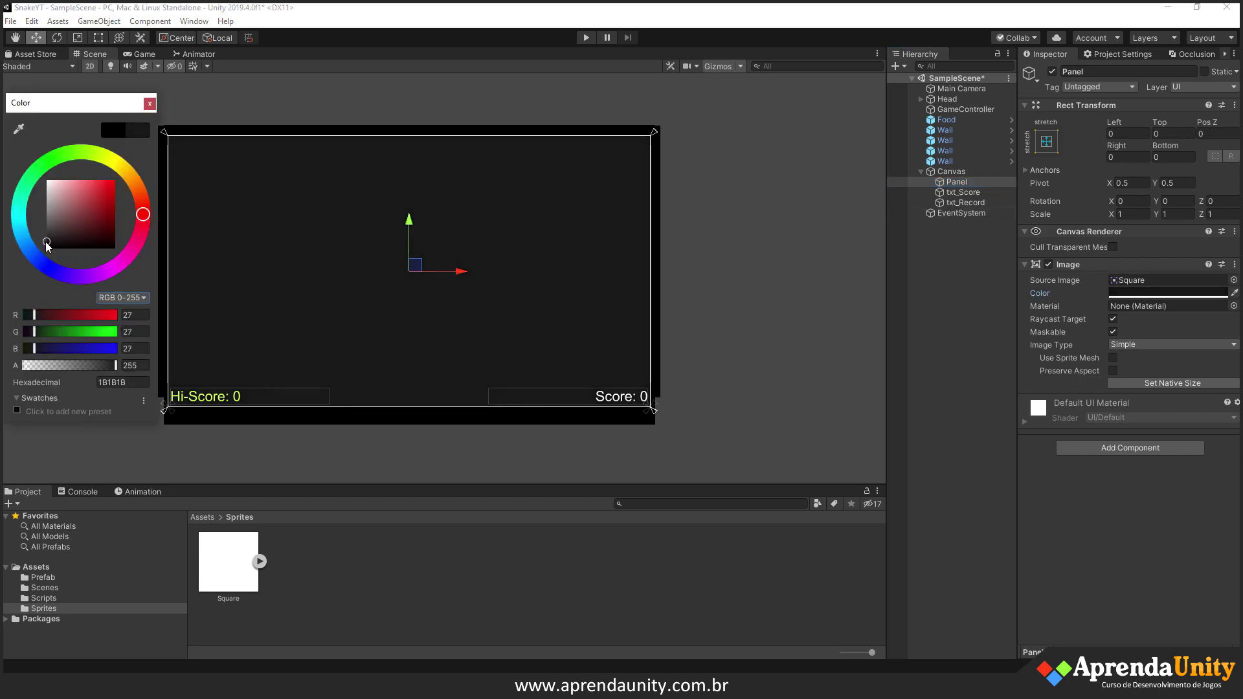
drag(41, 250, 30, 262)
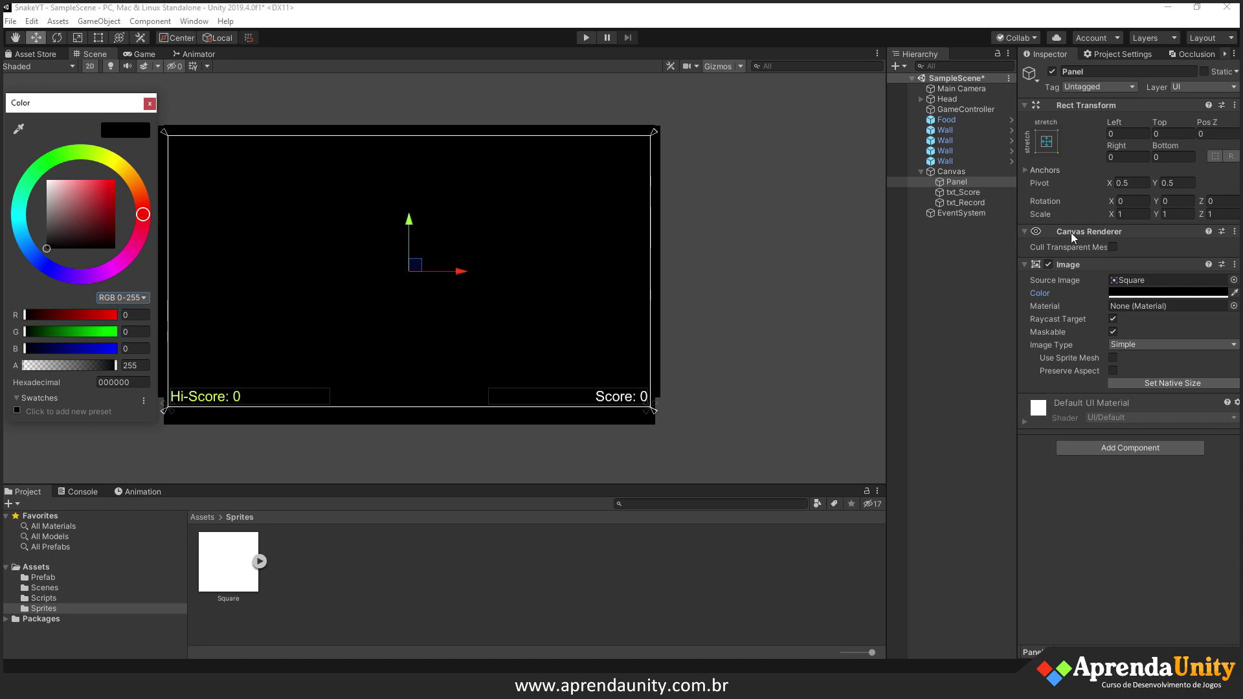
- Rename the panel to PanelGameOver
click(953, 182)
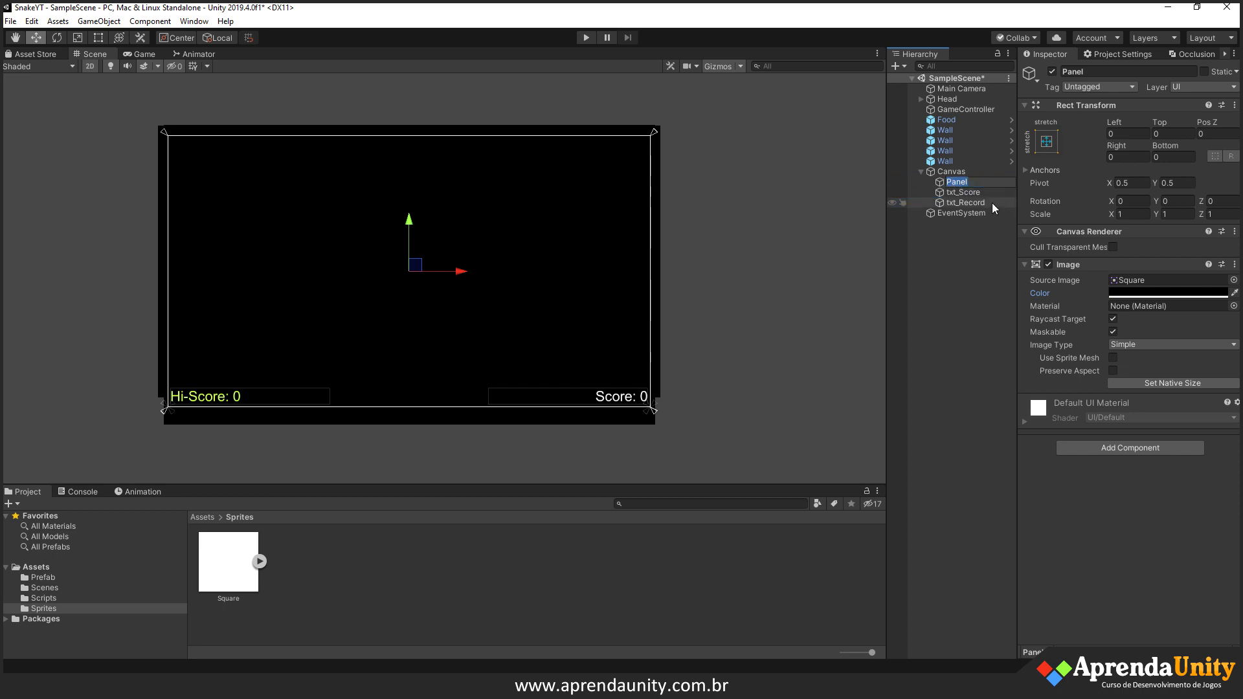
key(End)
text(GameO)
text(ver)
key(Return)
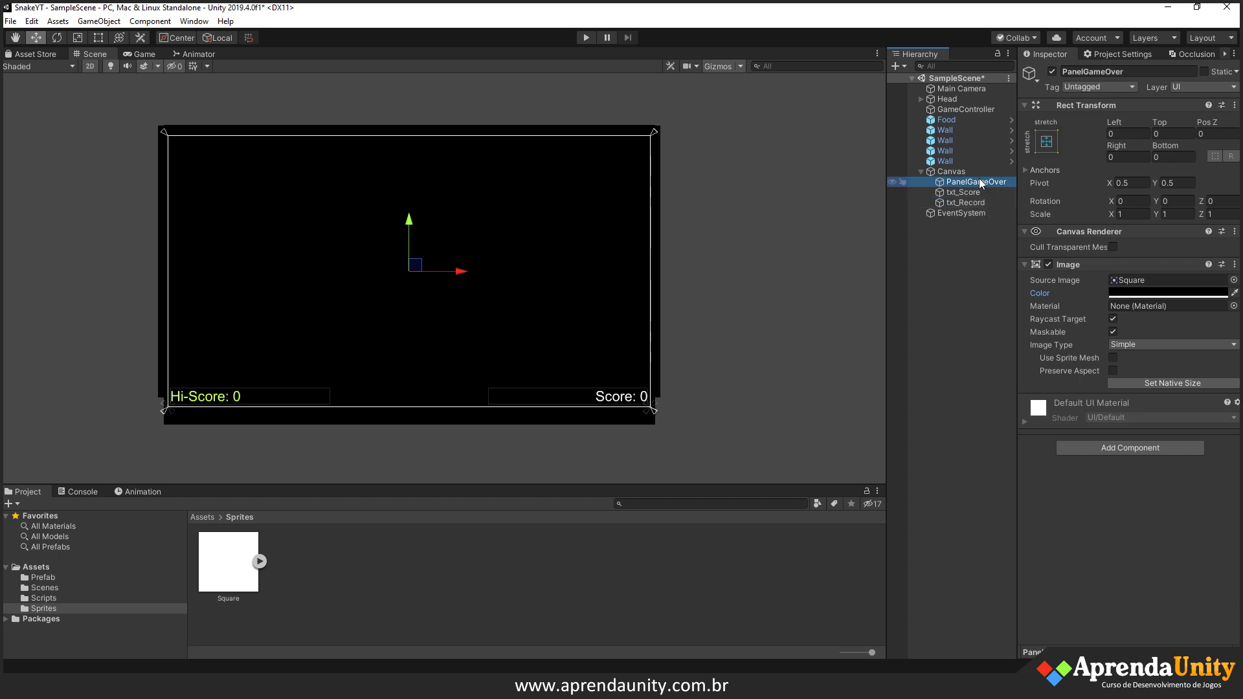
- Add a Text child to PanelGameOver reading 'Game Over' and enlarge its box
right_click(978, 181)
mouse_move(1011, 406)
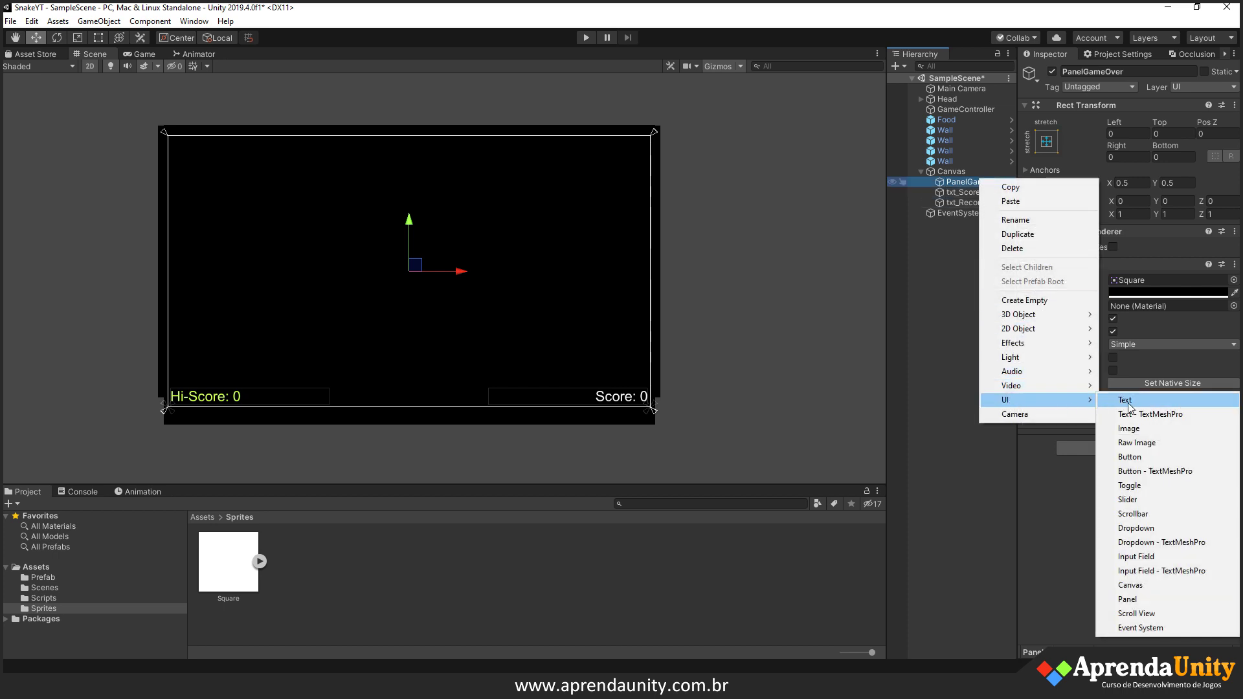
click(1128, 401)
click(1089, 294)
text(Game Over)
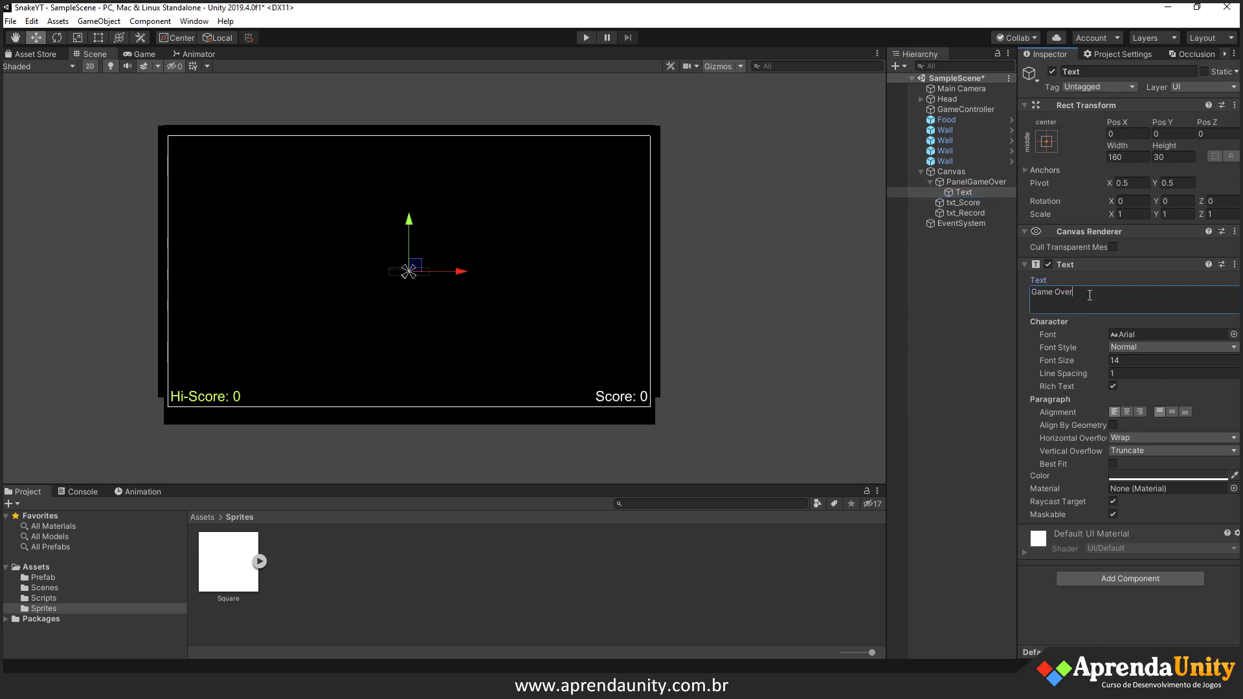
click(98, 37)
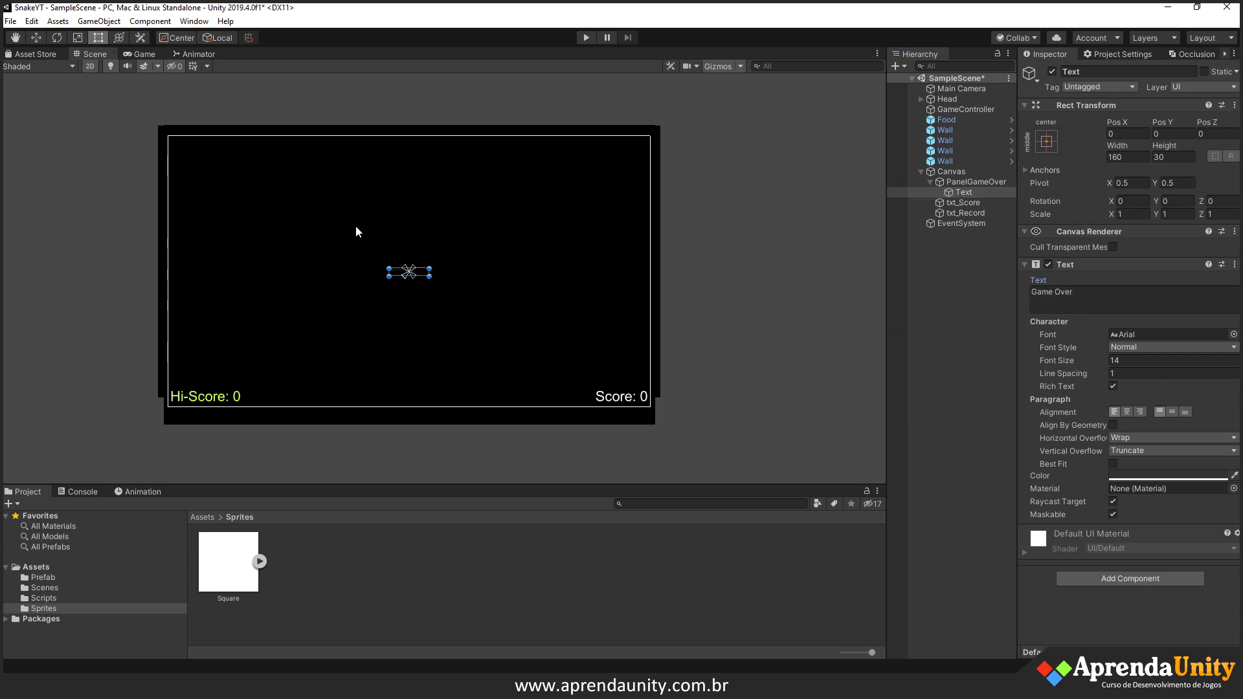
drag(389, 275, 259, 288)
mouse_move(430, 278)
mouse_down()
mouse_move(602, 281)
mouse_move(512, 243)
mouse_up()
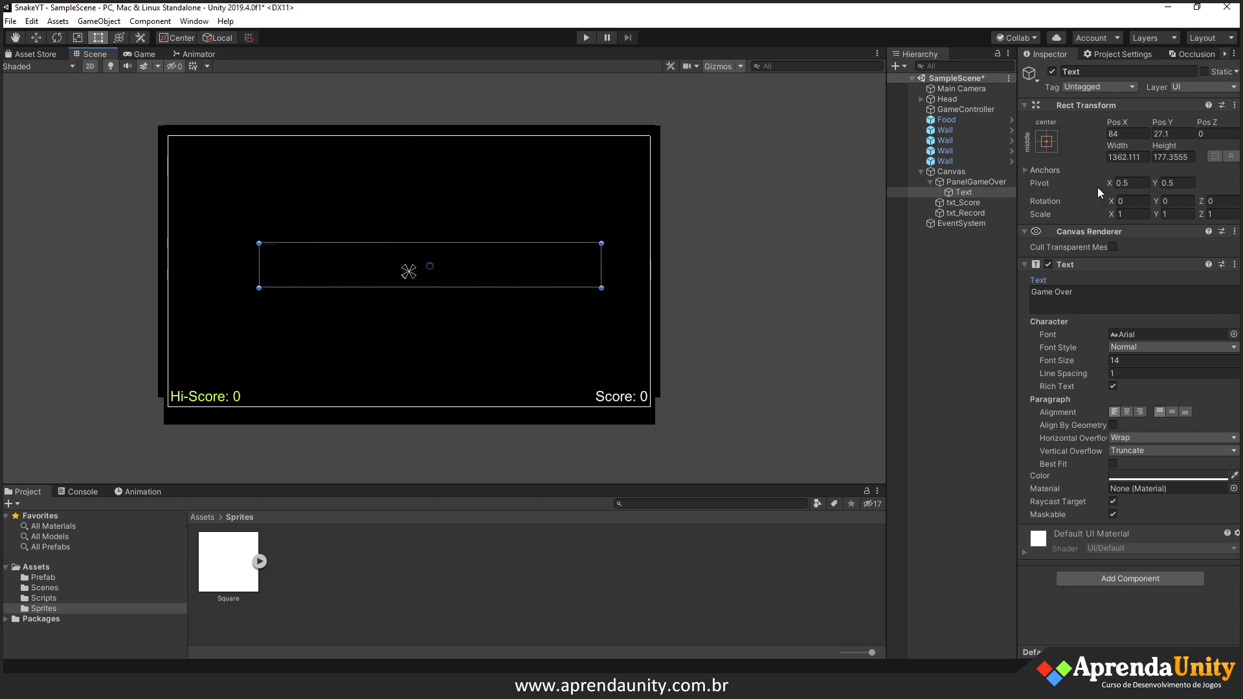
- Set the text's Pos X/Y to 0, colour red, font size 81, and center/middle alignment
click(1128, 133)
text(0)
key(Tab)
text(0)
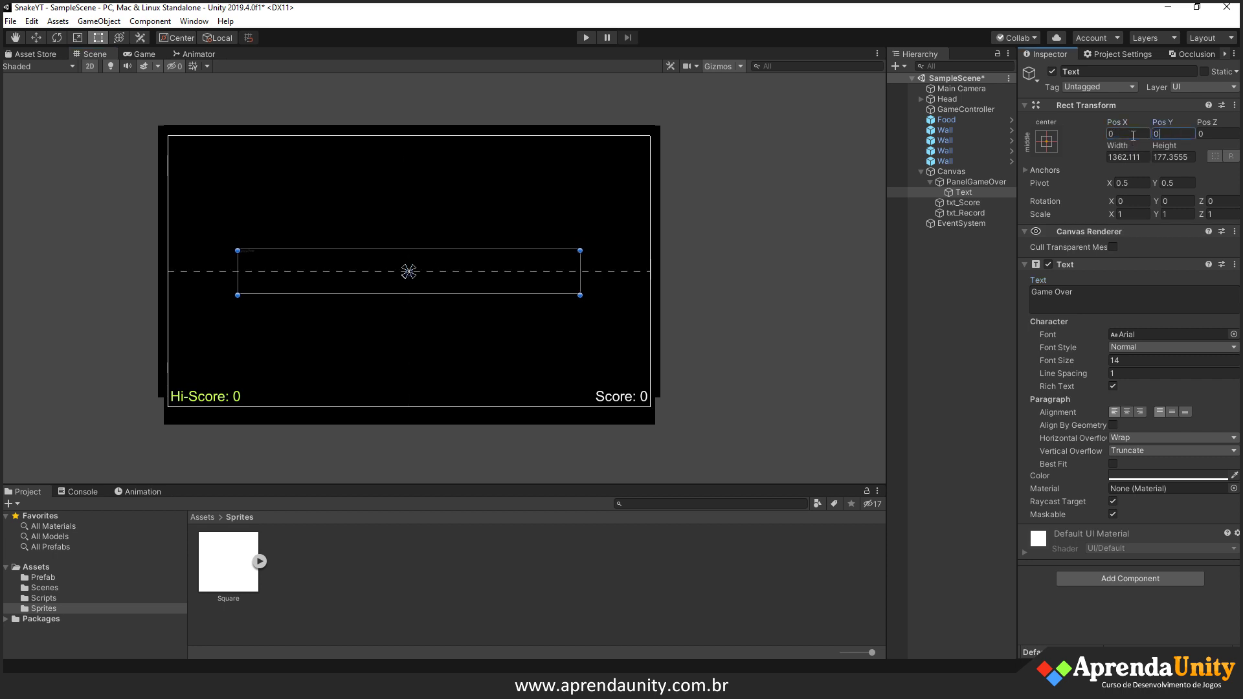
click(1143, 348)
click(1143, 361)
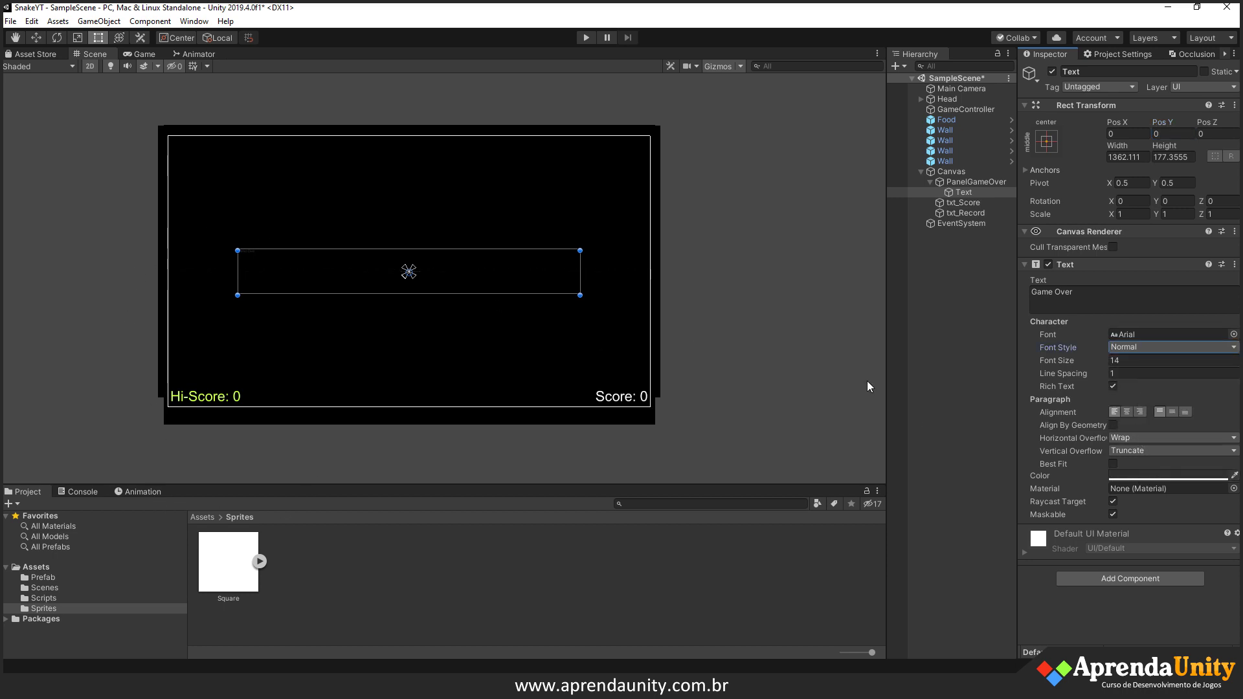
click(1135, 477)
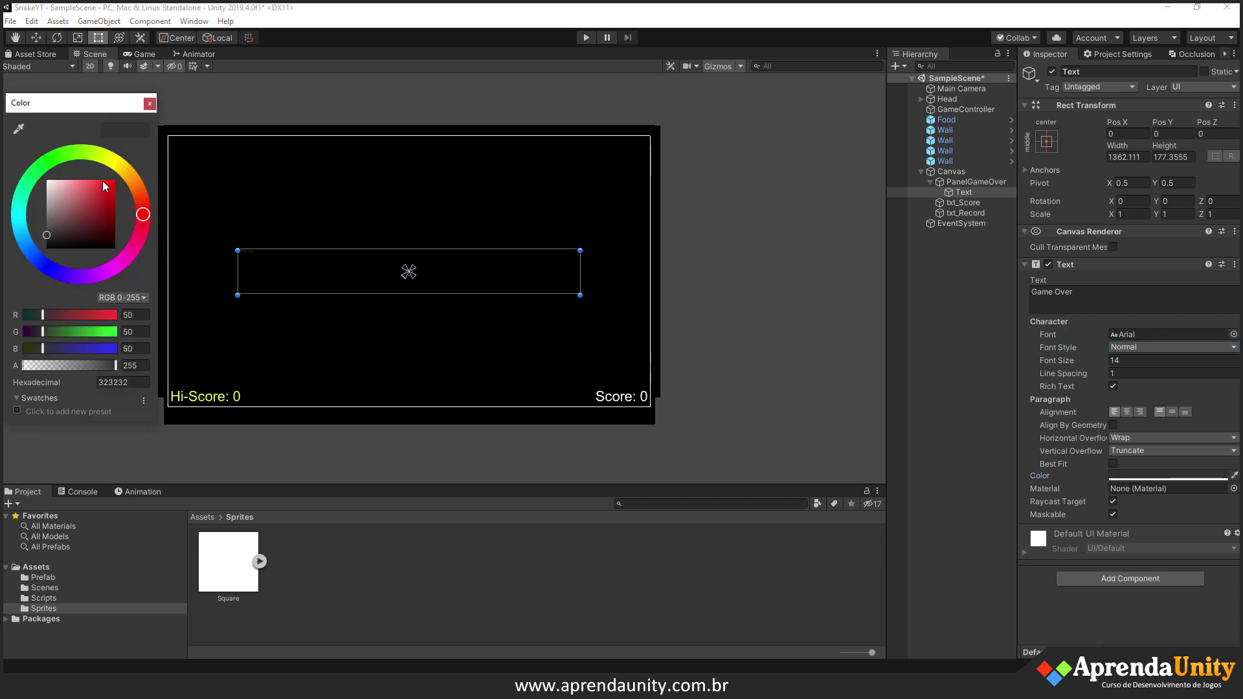
drag(109, 183, 95, 193)
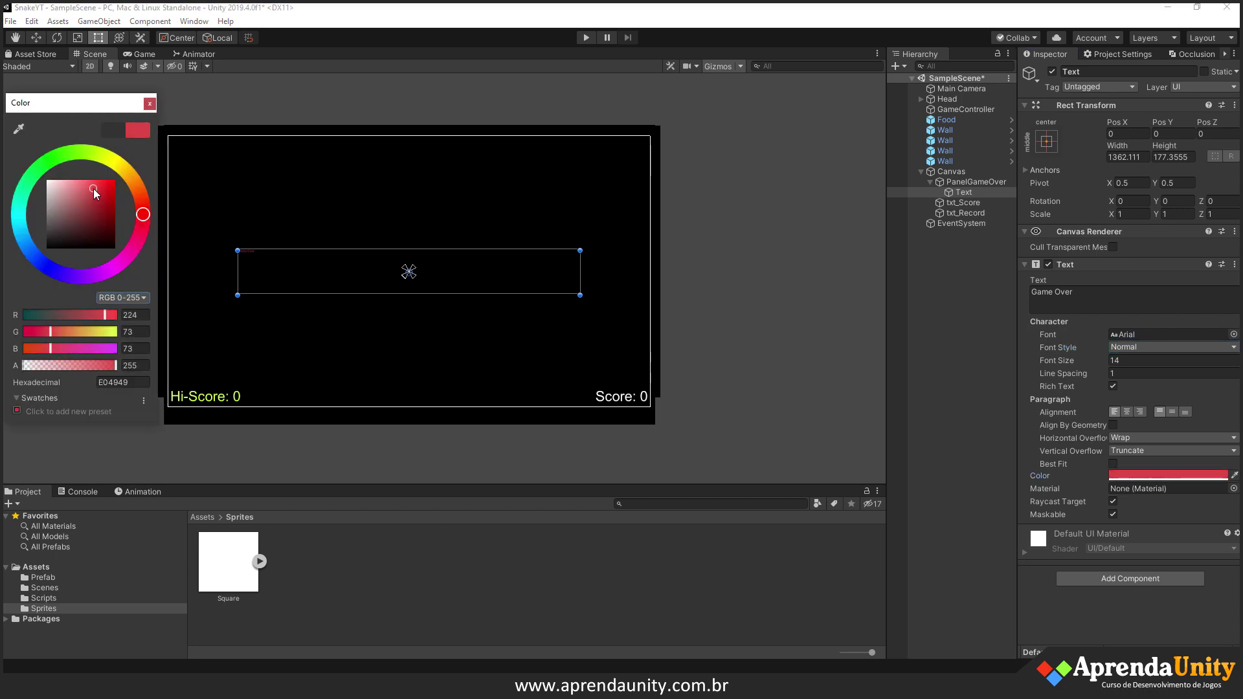
click(149, 104)
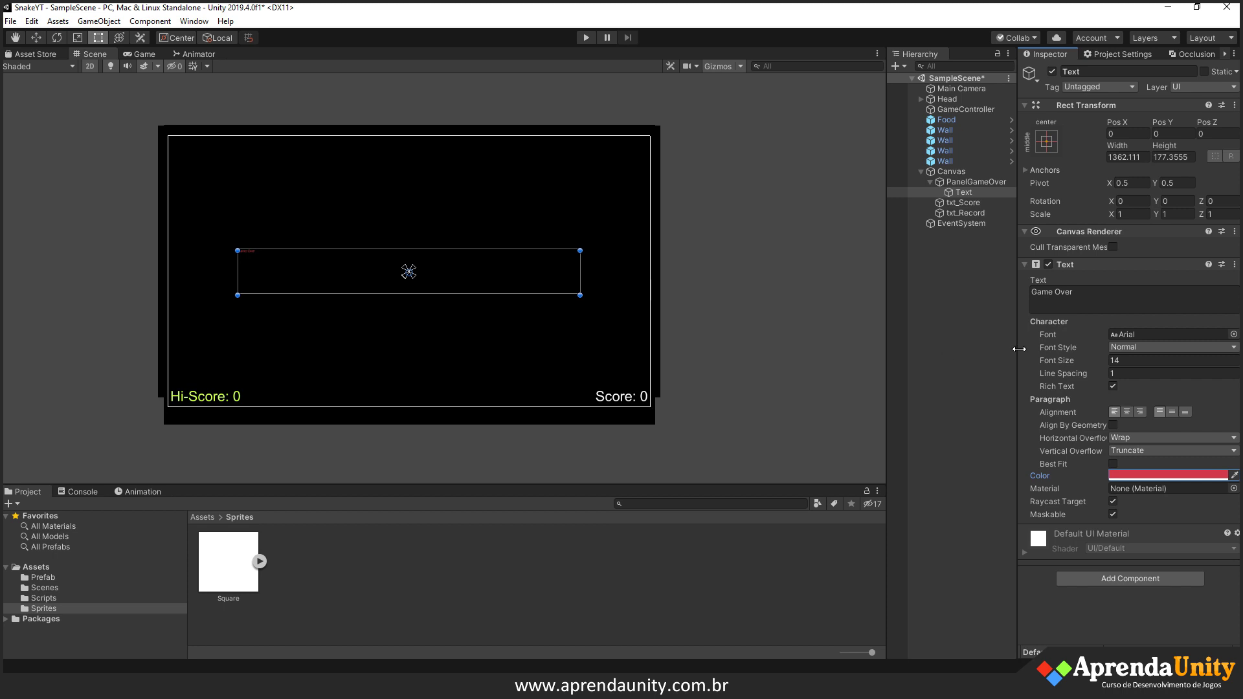
drag(1102, 360, 1148, 363)
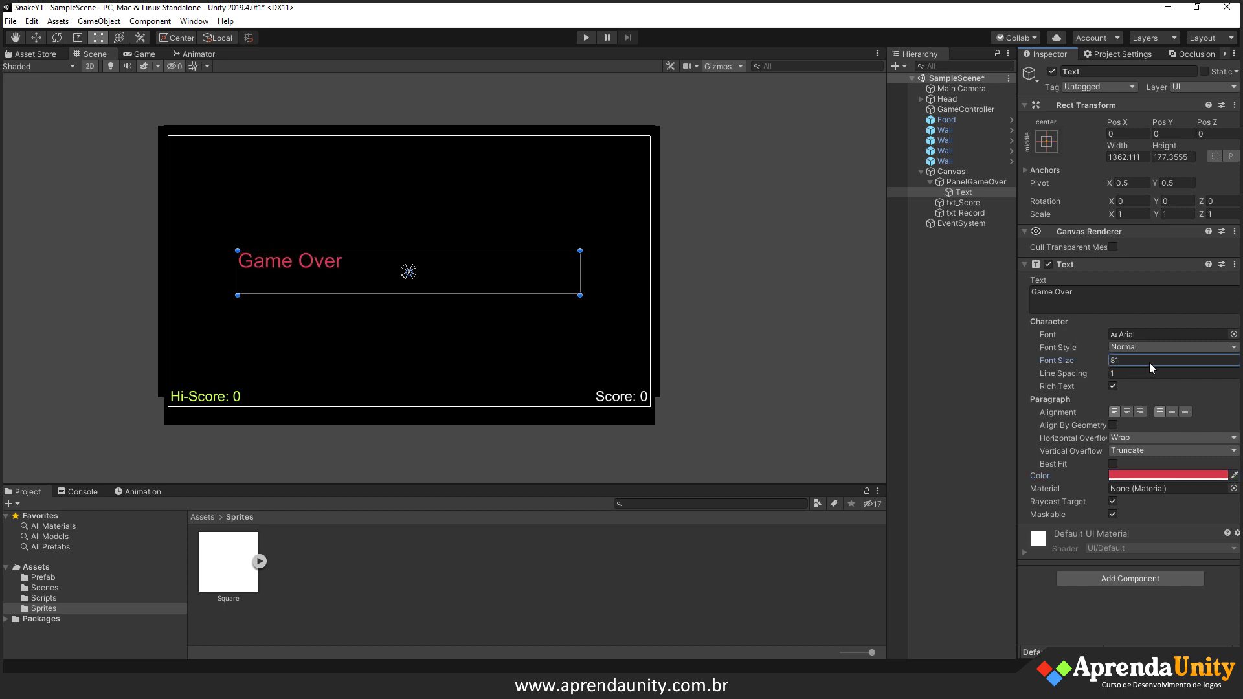
click(1126, 412)
click(1172, 412)
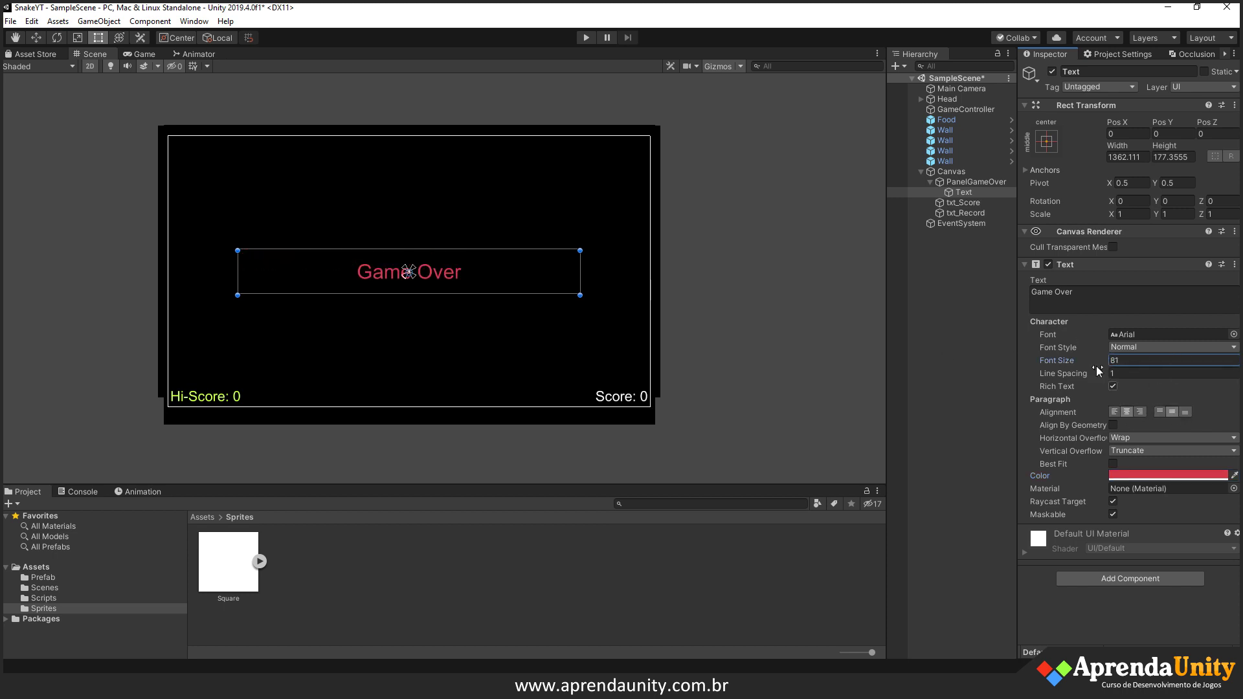
- Change the wording to GAME OVER and raise the text above the panel's centre
click(1097, 297)
text(GAME)
key(BackSpace)
key(BackSpace)
text(ME OVER)
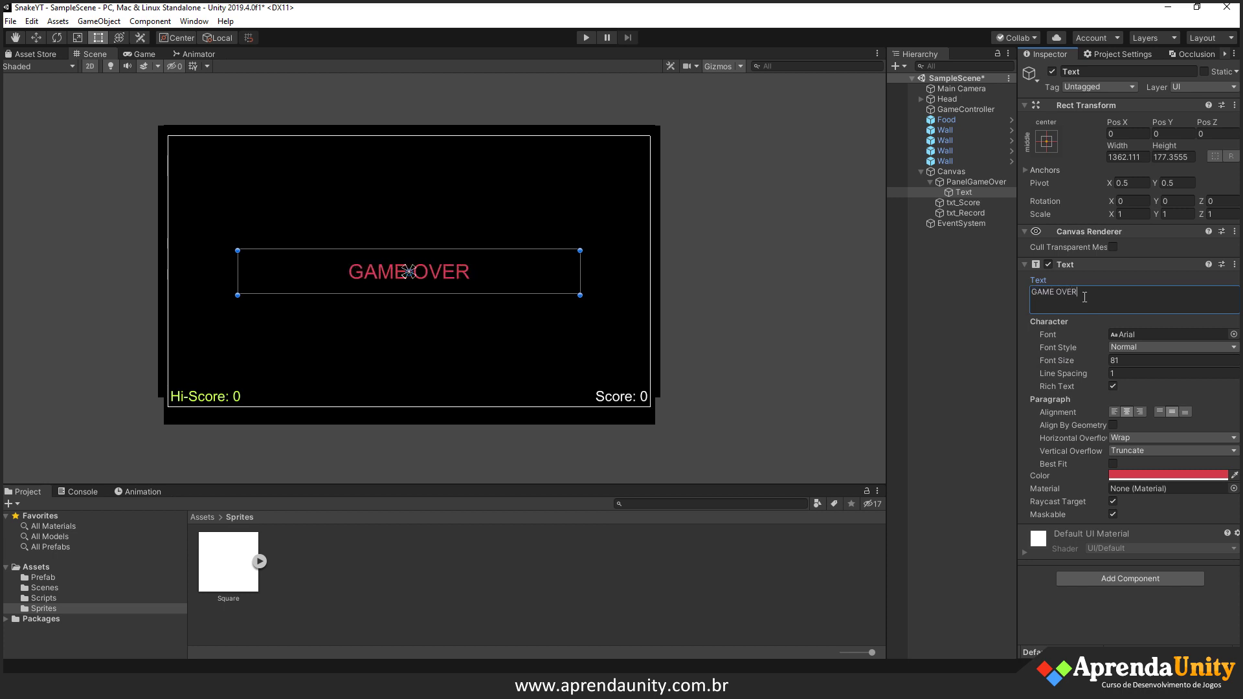
click(962, 182)
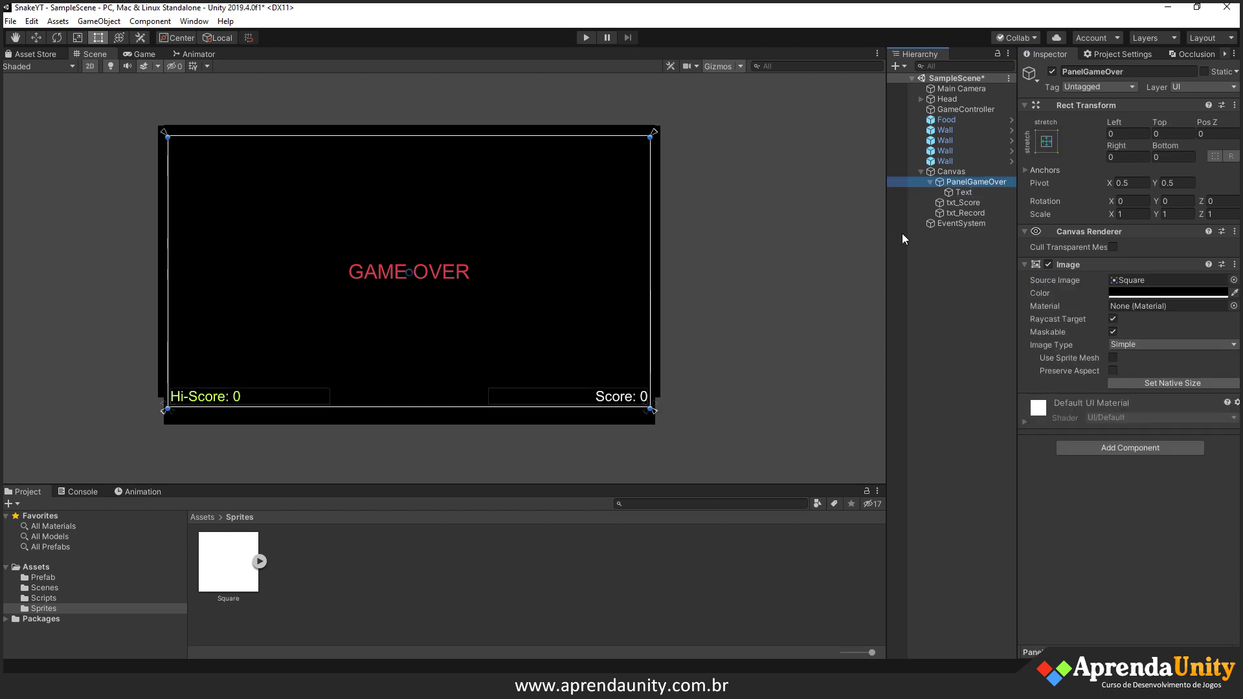
click(950, 193)
click(39, 38)
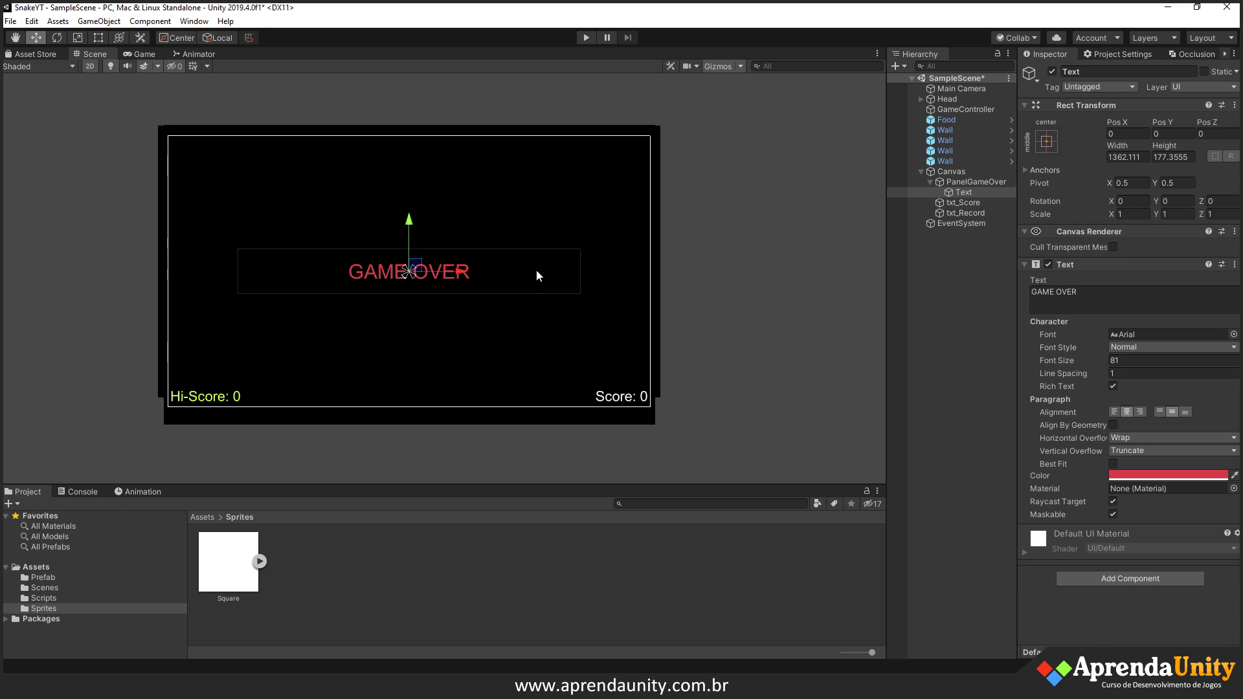
drag(410, 222, 411, 185)
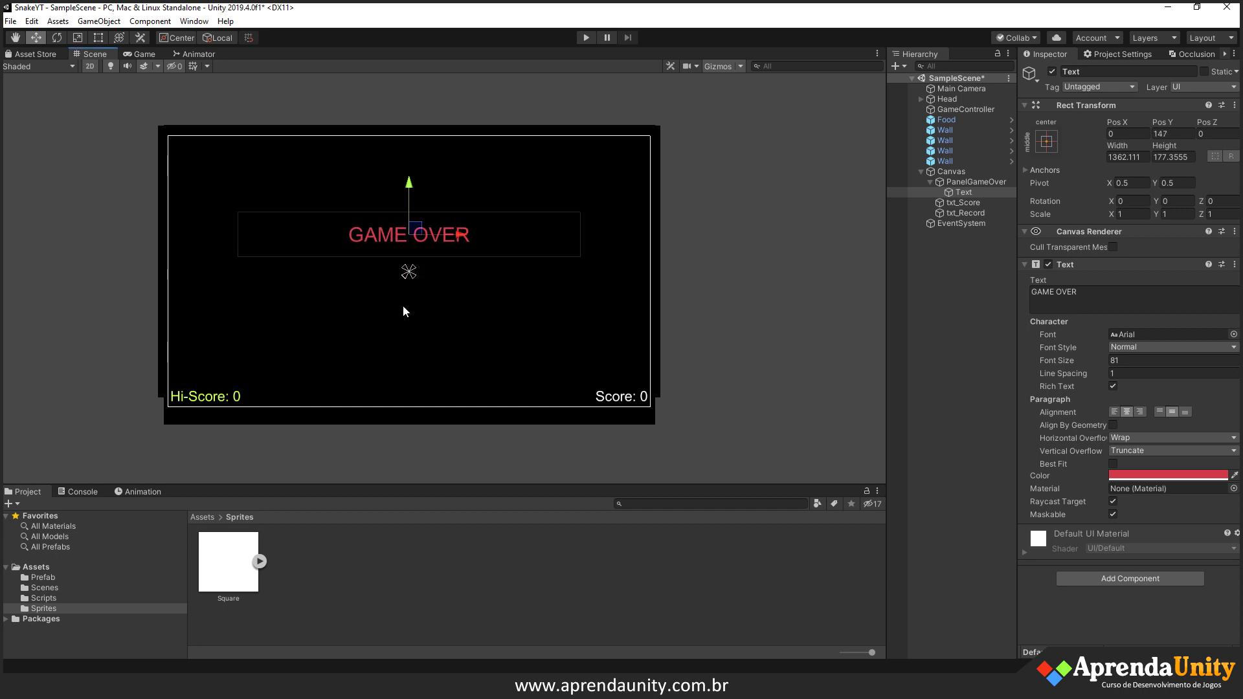
click(961, 184)
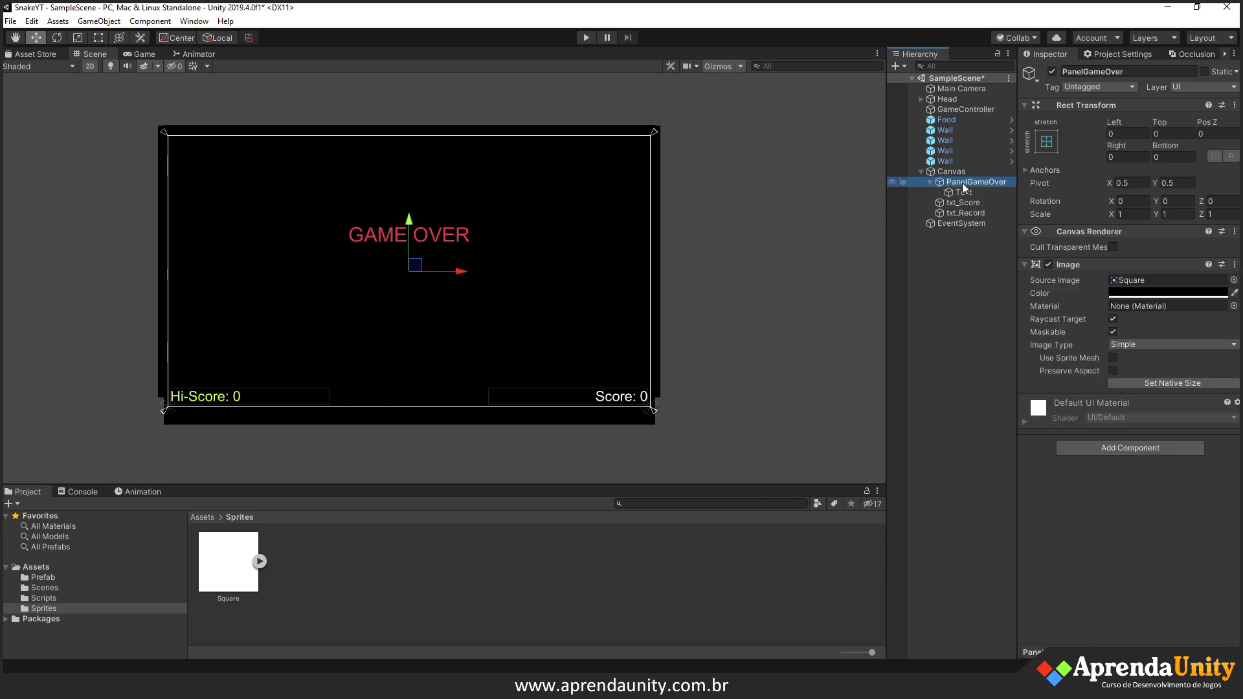
- Add a button inside PanelGameOver and enlarge it to about 294 by 102
right_click(962, 183)
mouse_move(1010, 404)
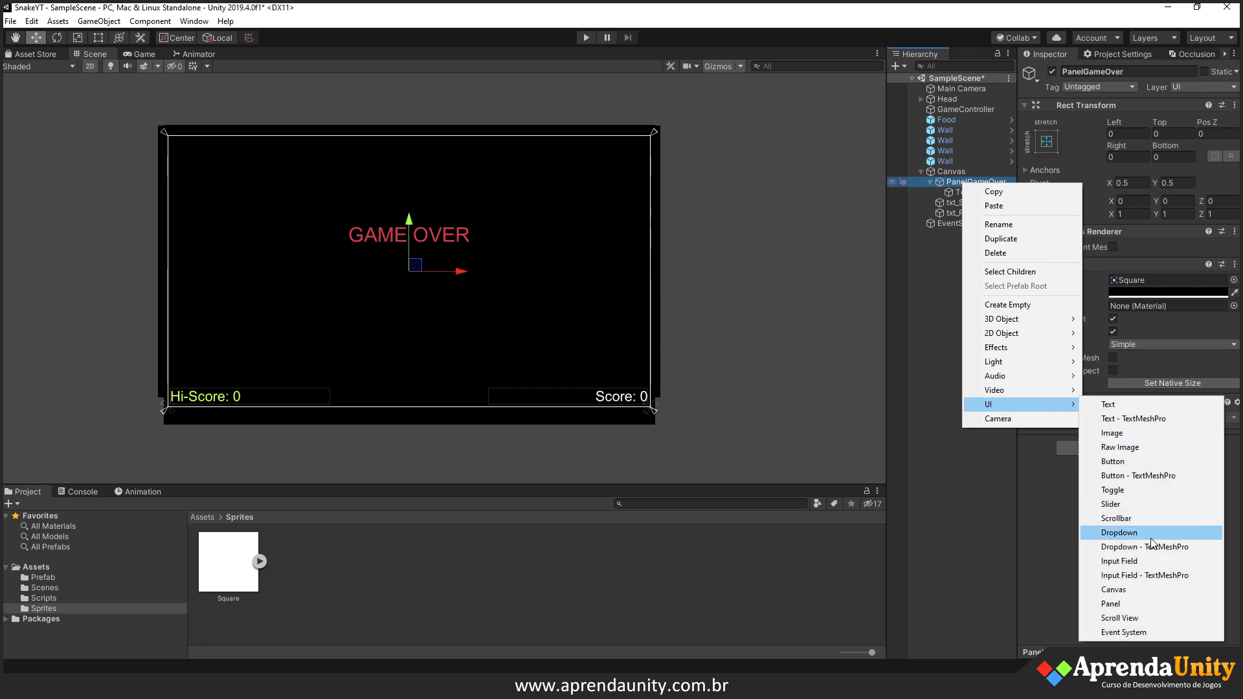
click(1126, 462)
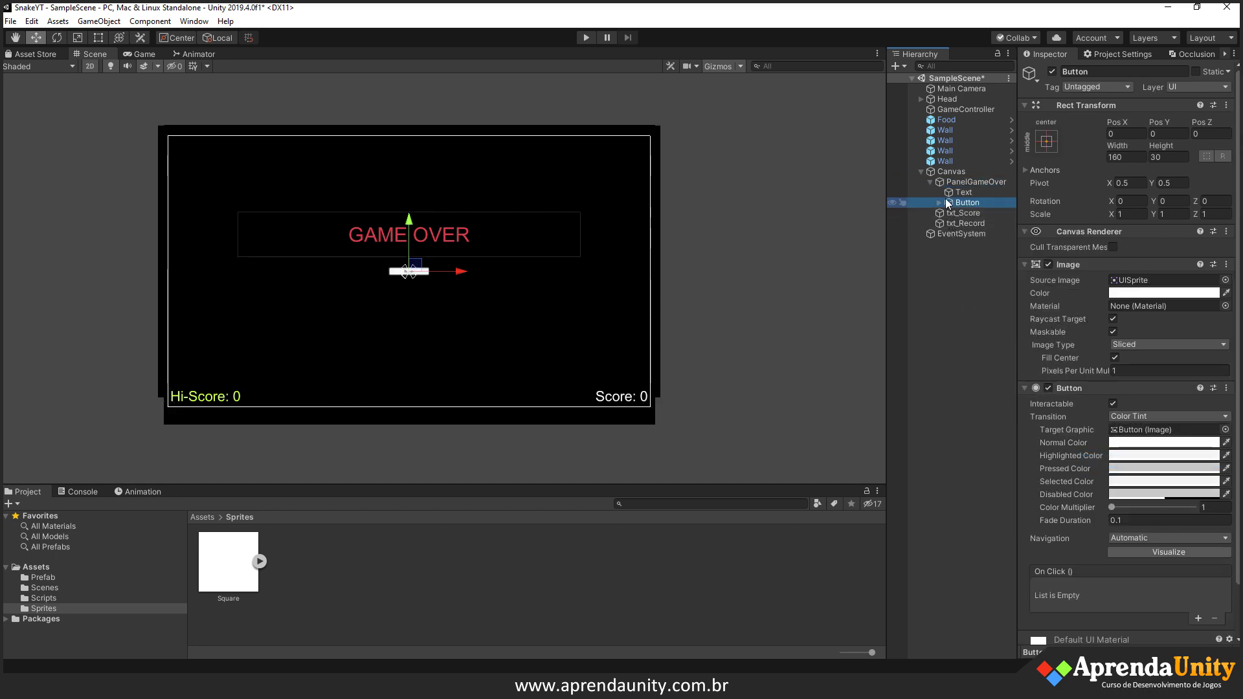
click(99, 37)
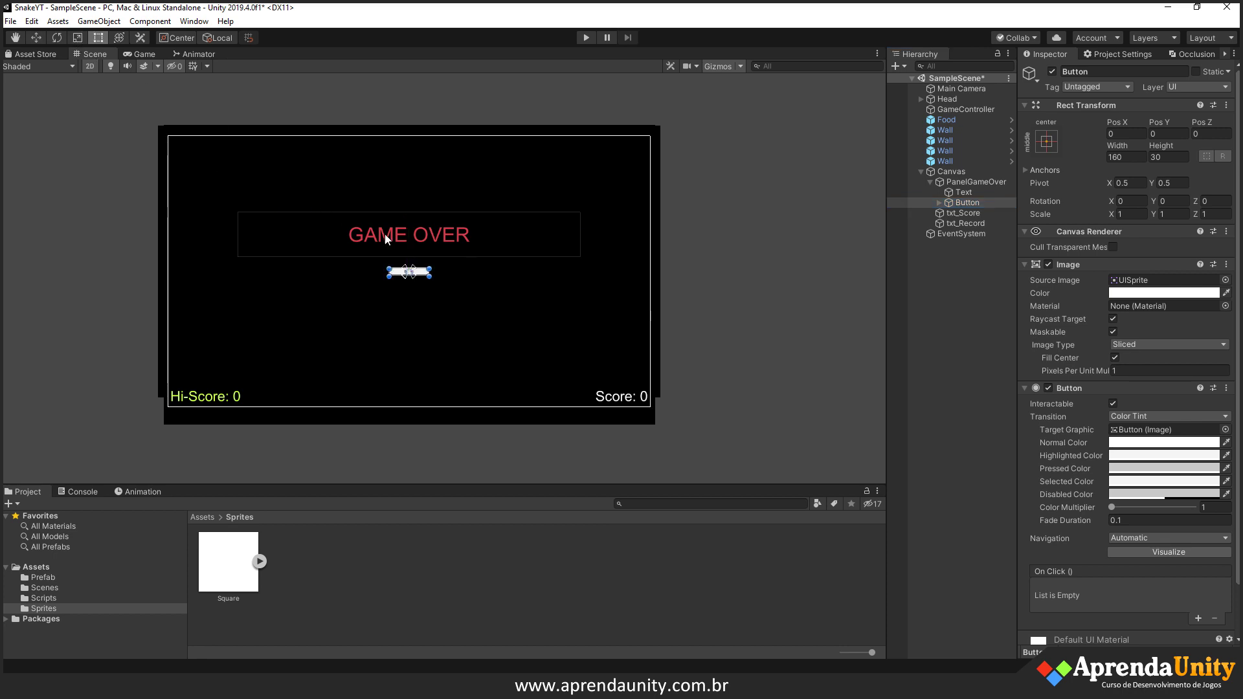
drag(430, 275, 463, 294)
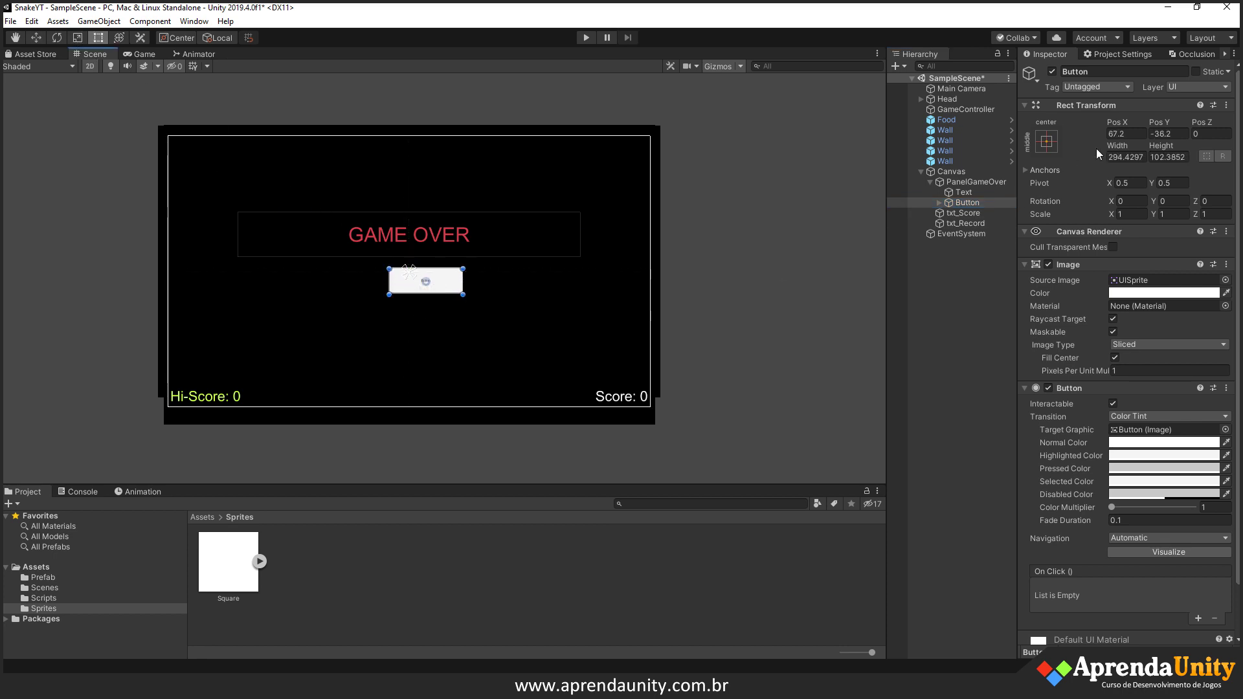
- Center the button at position 0, 0, then move it below the heading to Pos Y -199
click(1129, 134)
text(0)
key(Tab)
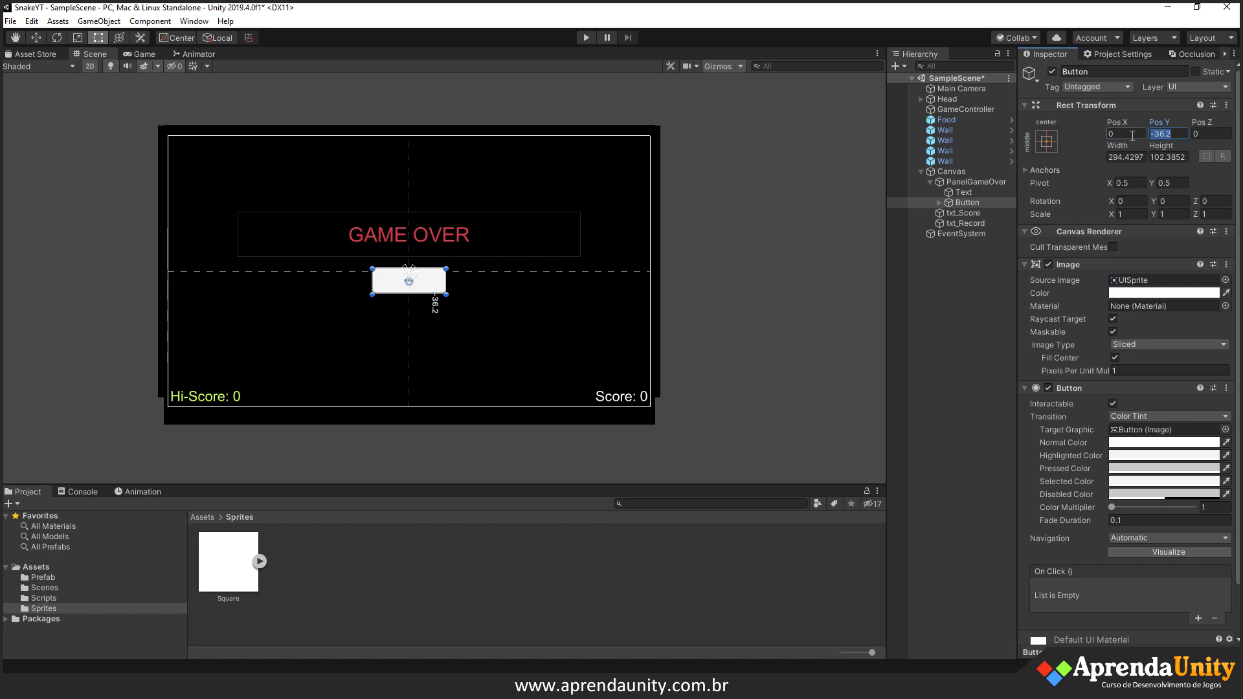
text(0)
click(37, 37)
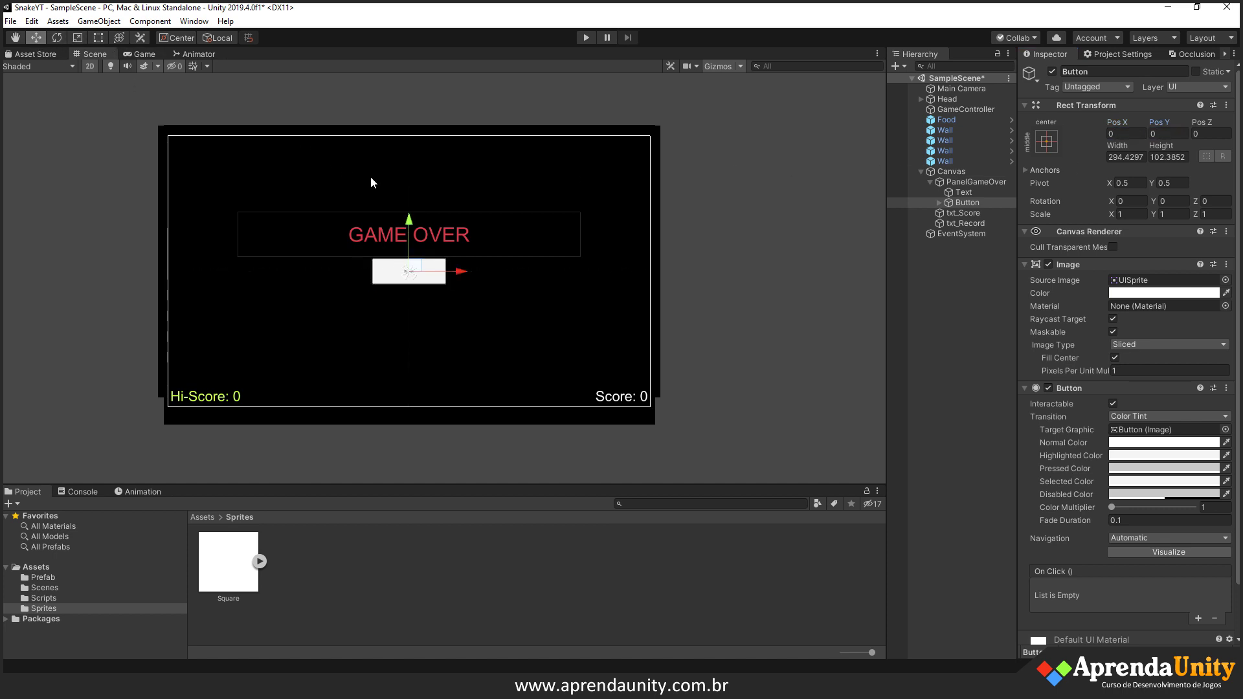
drag(413, 222, 409, 275)
middle_drag(380, 444, 389, 425)
- Change the button label to 'JOGAR NOVAMENTE' with font size 27
scroll(397, 391, up, 3)
scroll(460, 328, up, 2)
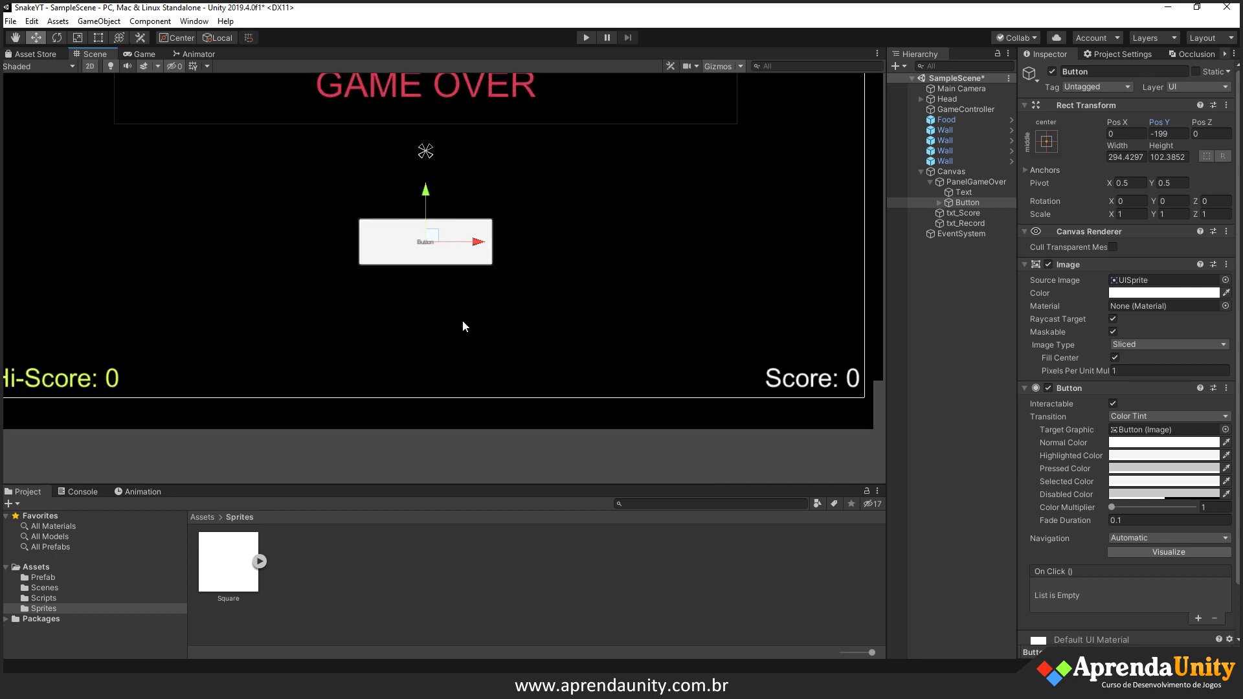
click(939, 203)
click(971, 213)
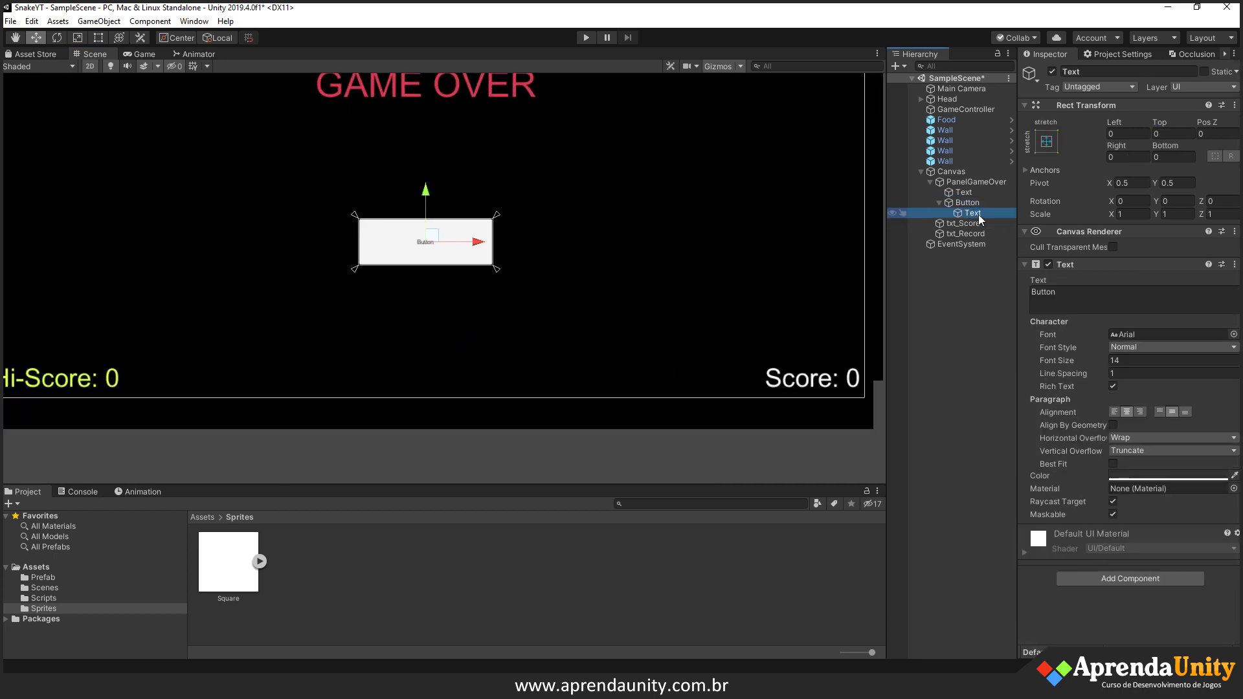
click(1068, 292)
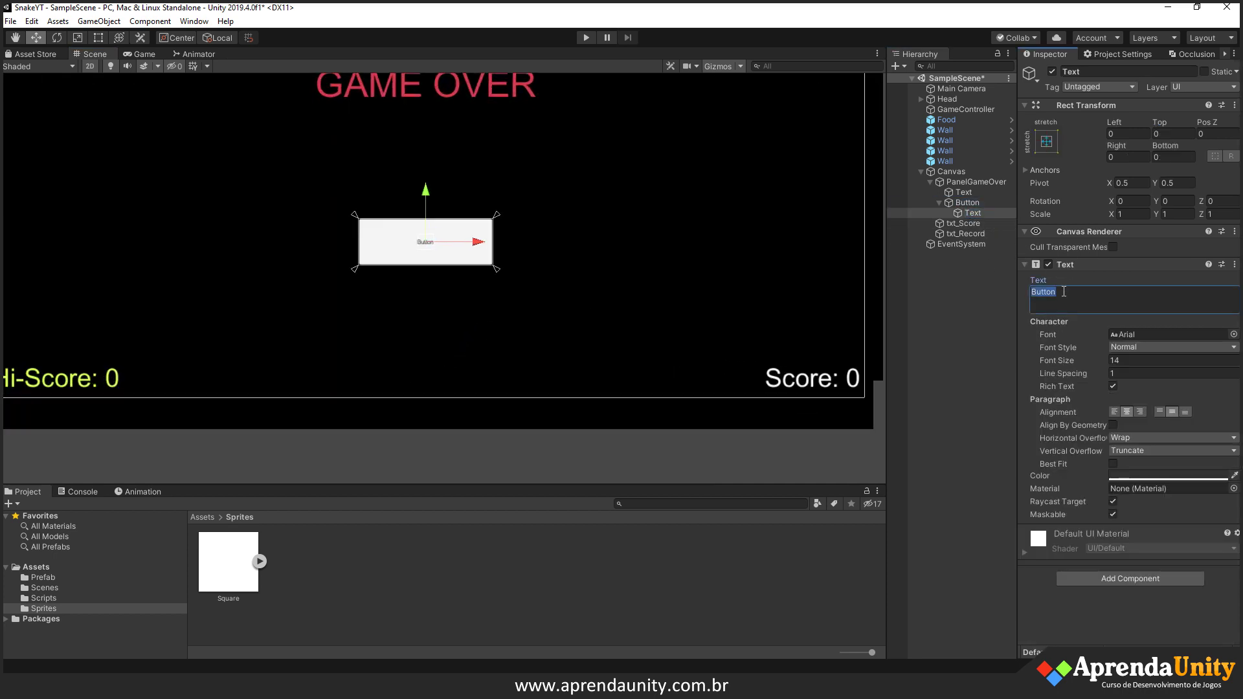
text(joga)
key(BackSpace)
key(BackSpace)
key(BackSpace)
key(BackSpace)
key(BackSpace)
text(GAR NOVA)
text(MENTE)
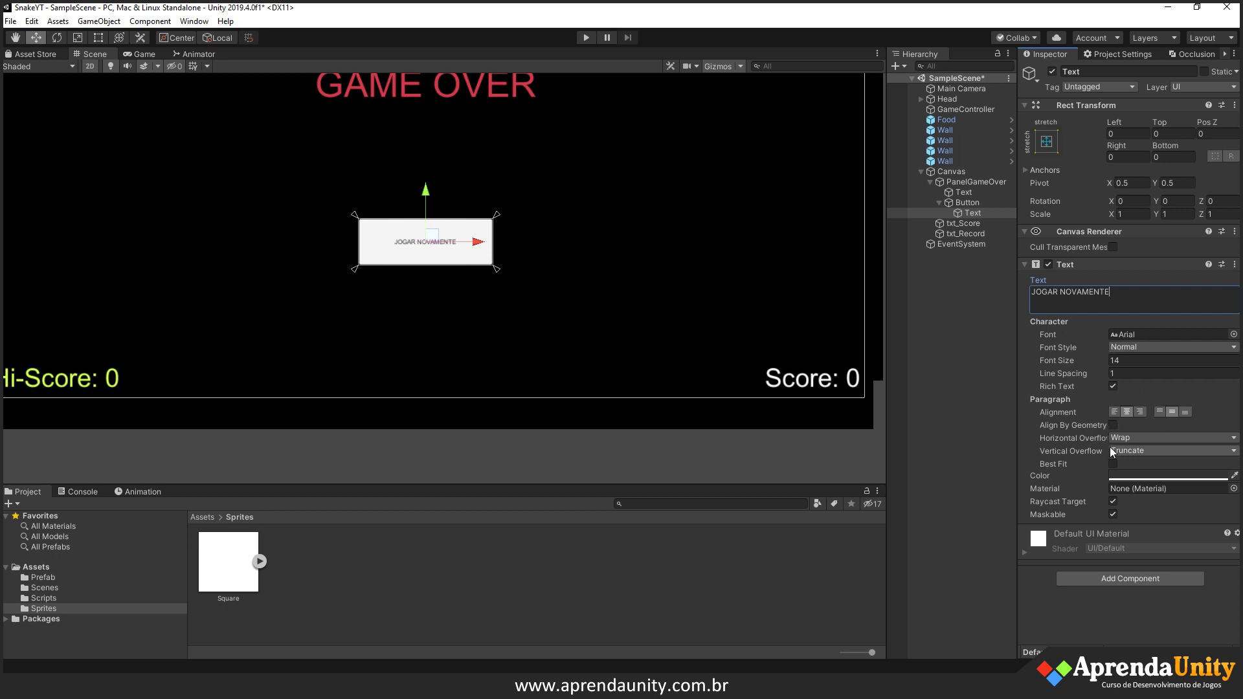
click(1112, 362)
text(22)
drag(1114, 365, 1118, 367)
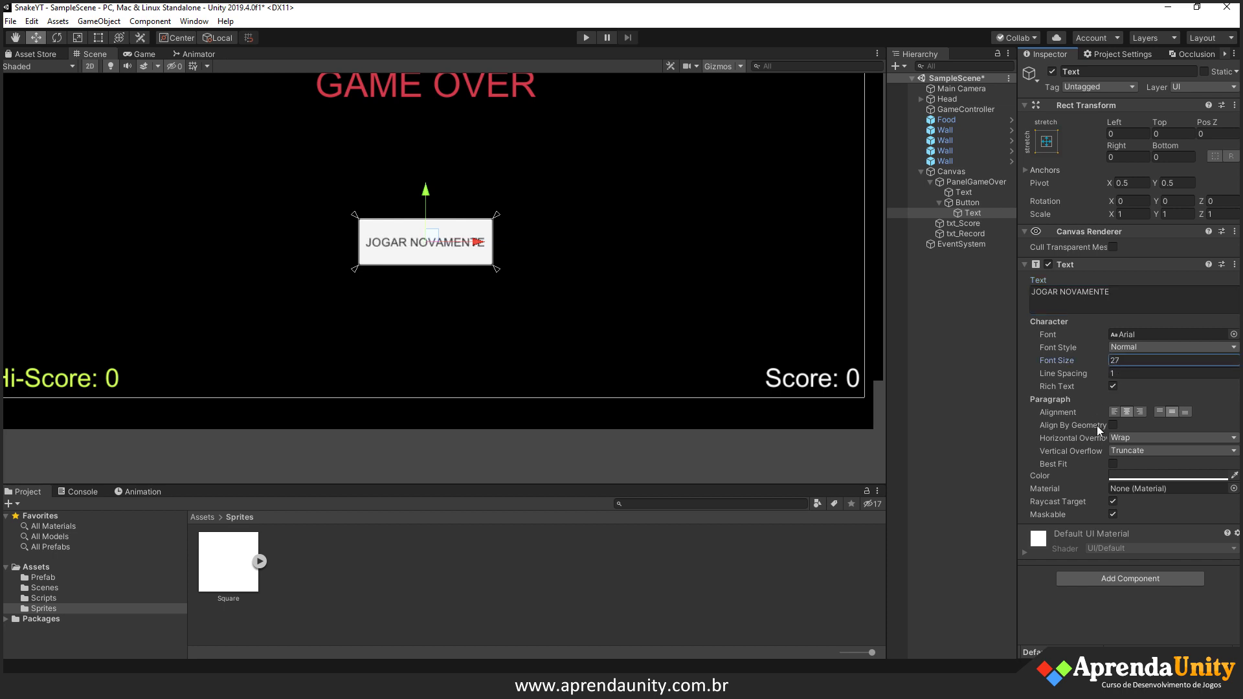
- Tint the button light grey and make its JOGAR NOVAMENTE label bold
click(967, 202)
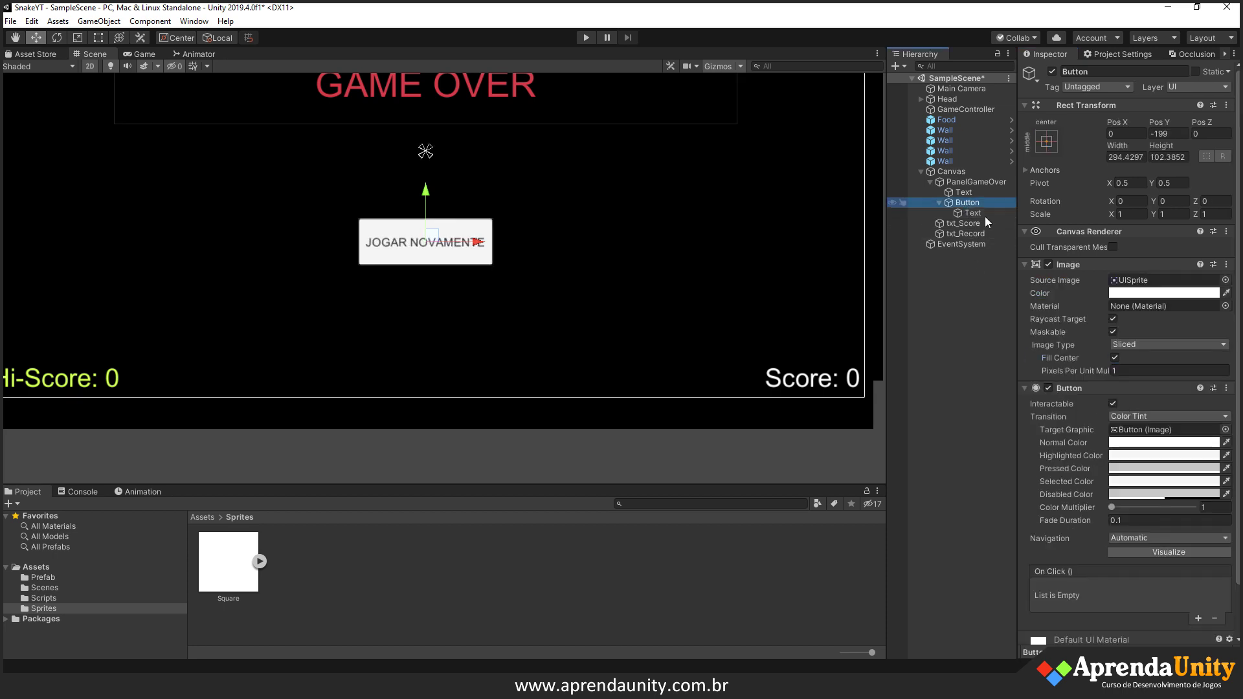
click(1165, 293)
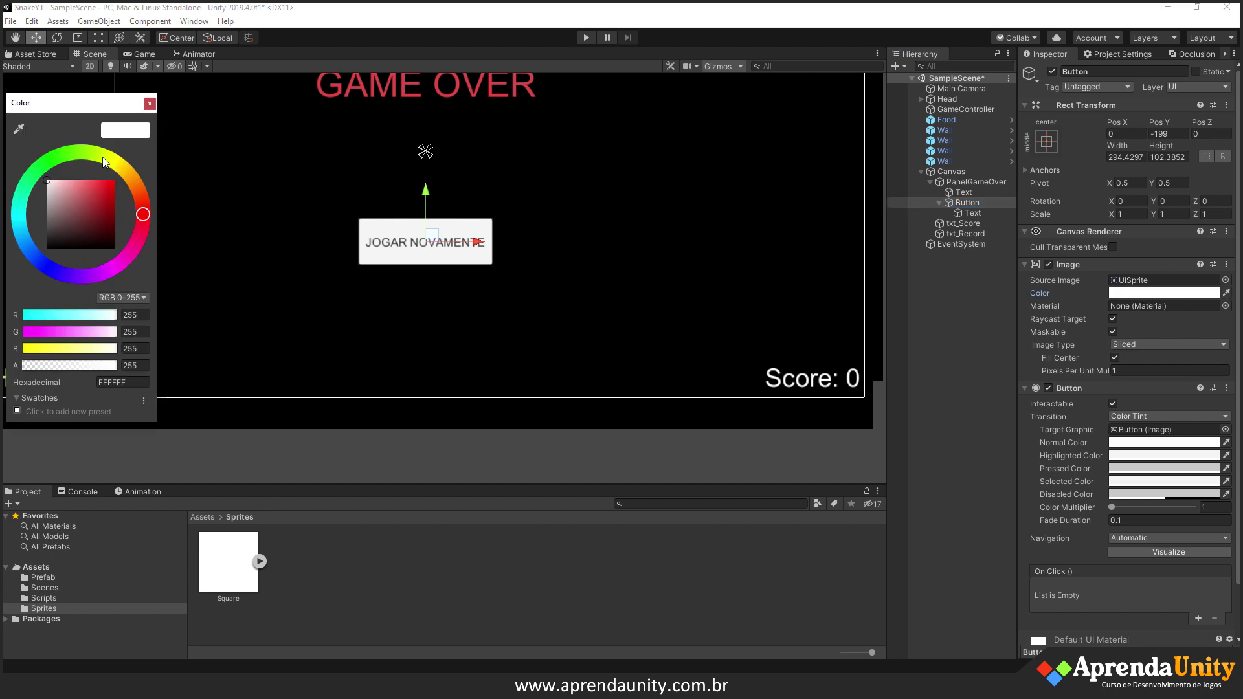
mouse_move(62, 153)
mouse_down()
mouse_move(44, 157)
mouse_move(40, 202)
mouse_up()
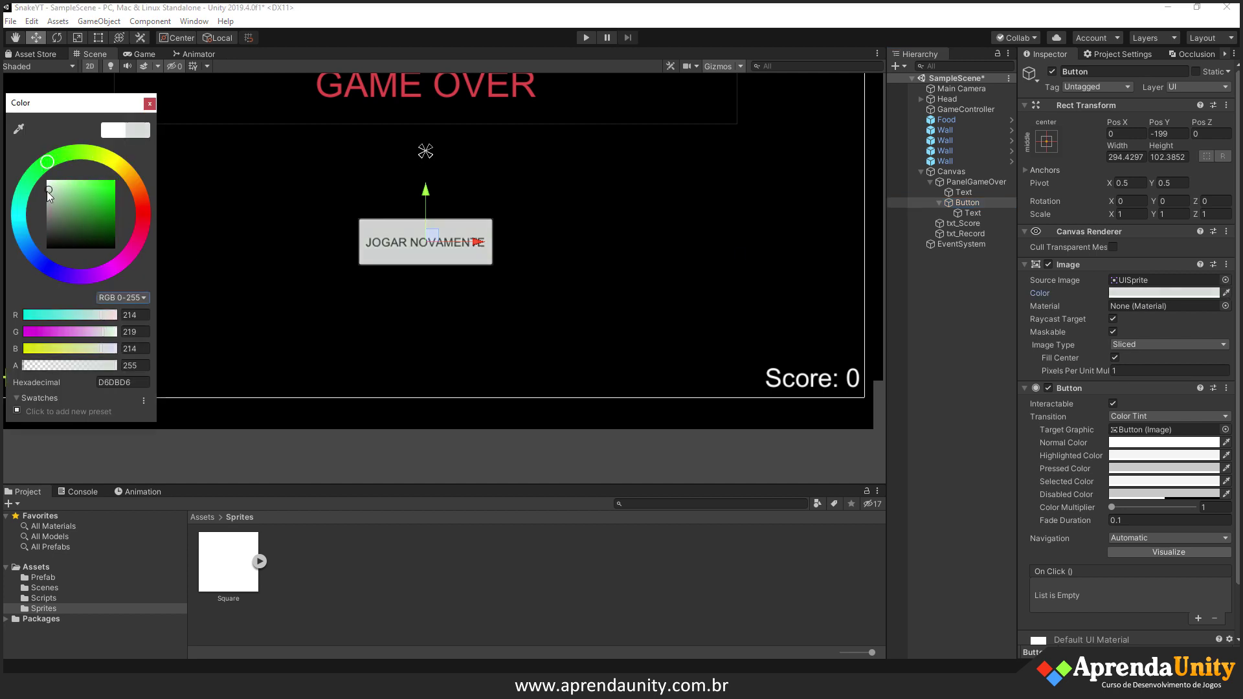
click(35, 165)
drag(53, 201, 35, 196)
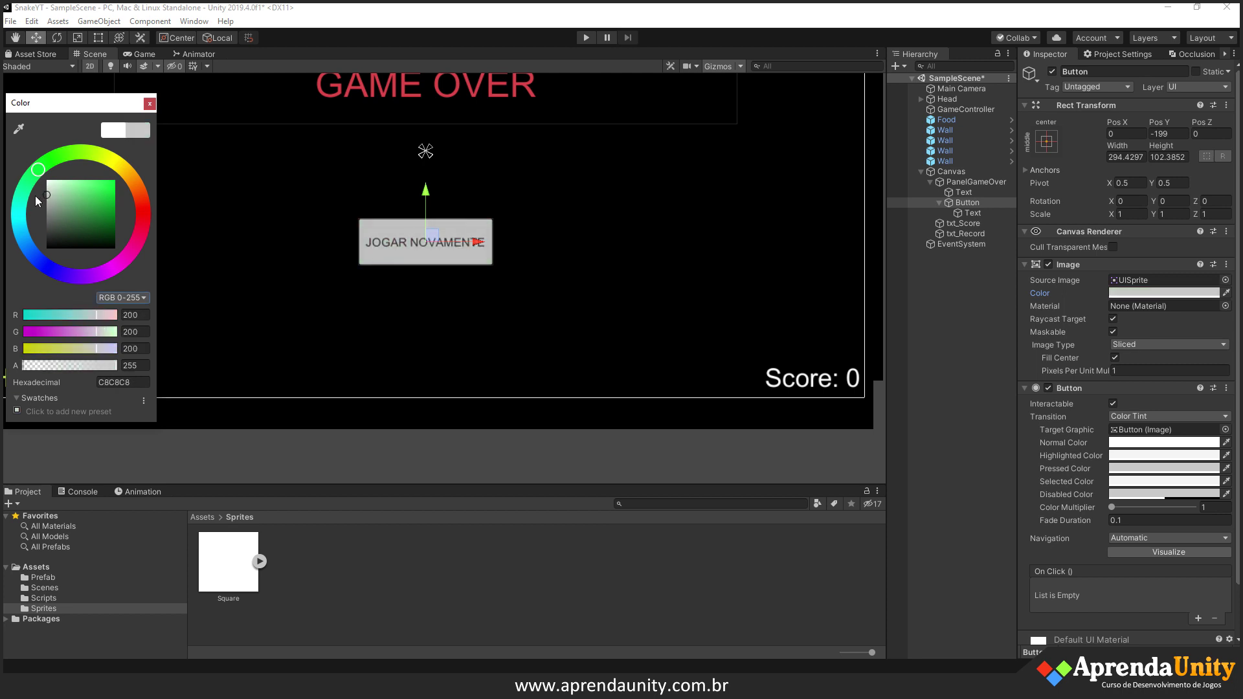
click(149, 104)
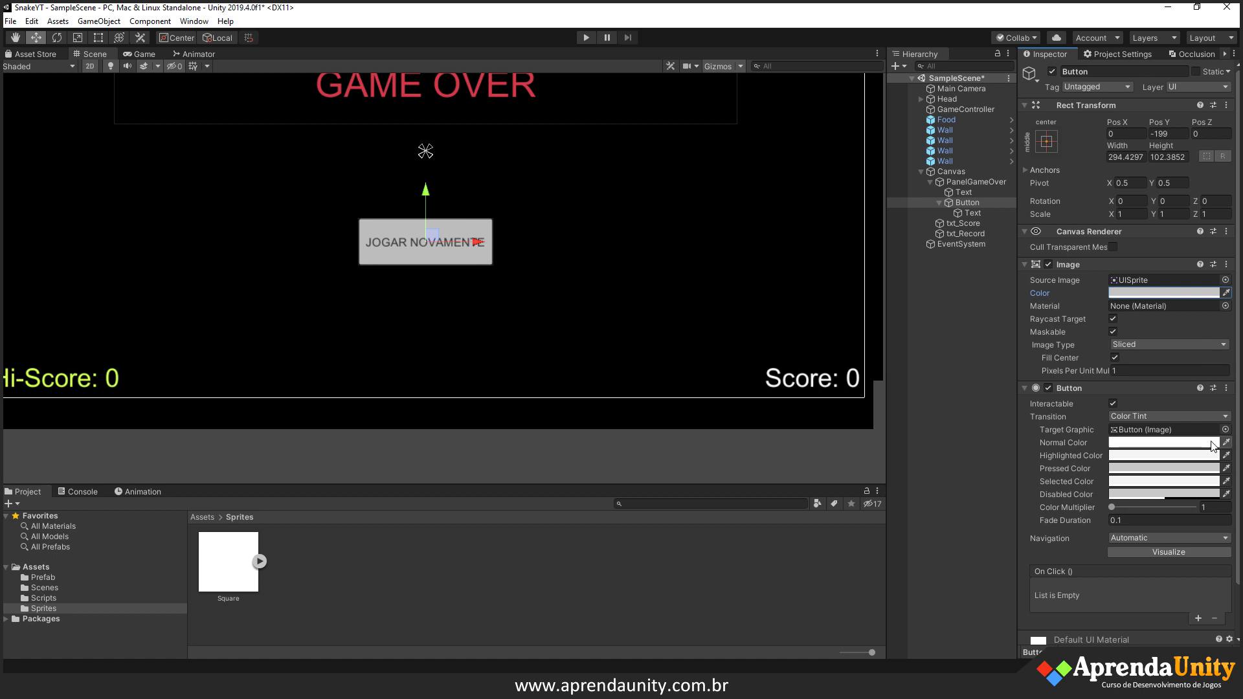
click(966, 213)
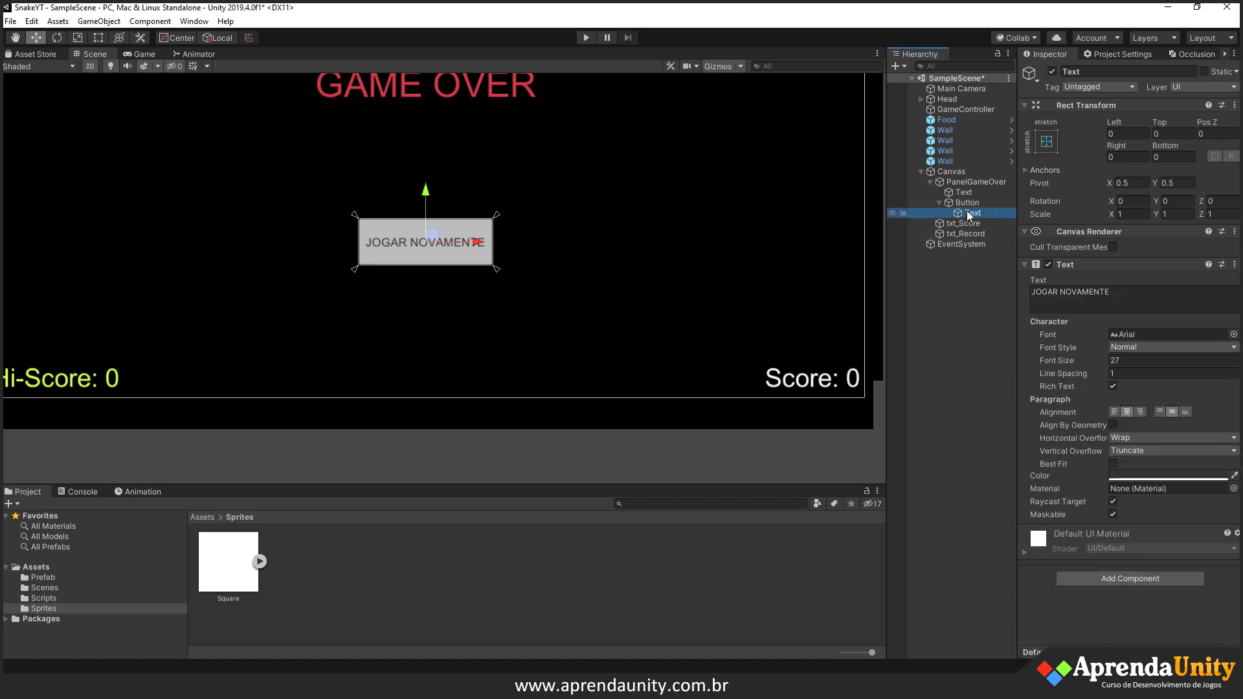
click(1127, 348)
click(1134, 376)
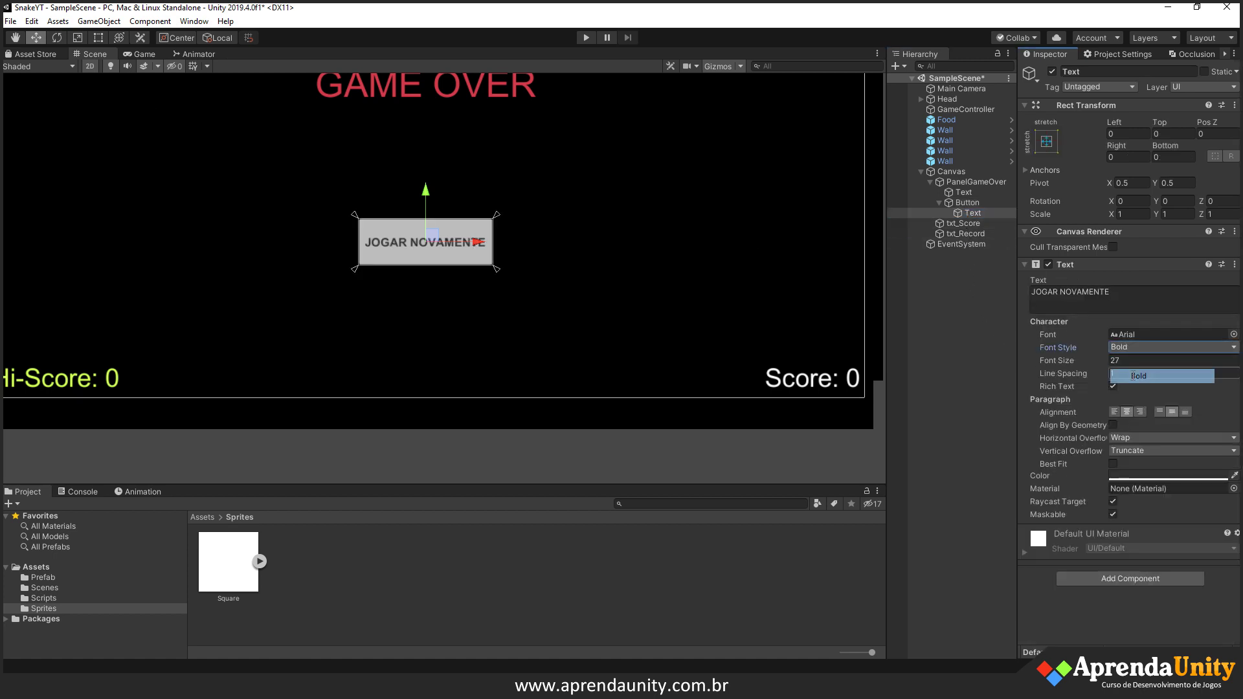
- Rename the button BTN_Play, then frame and deactivate PanelGameOver
click(968, 203)
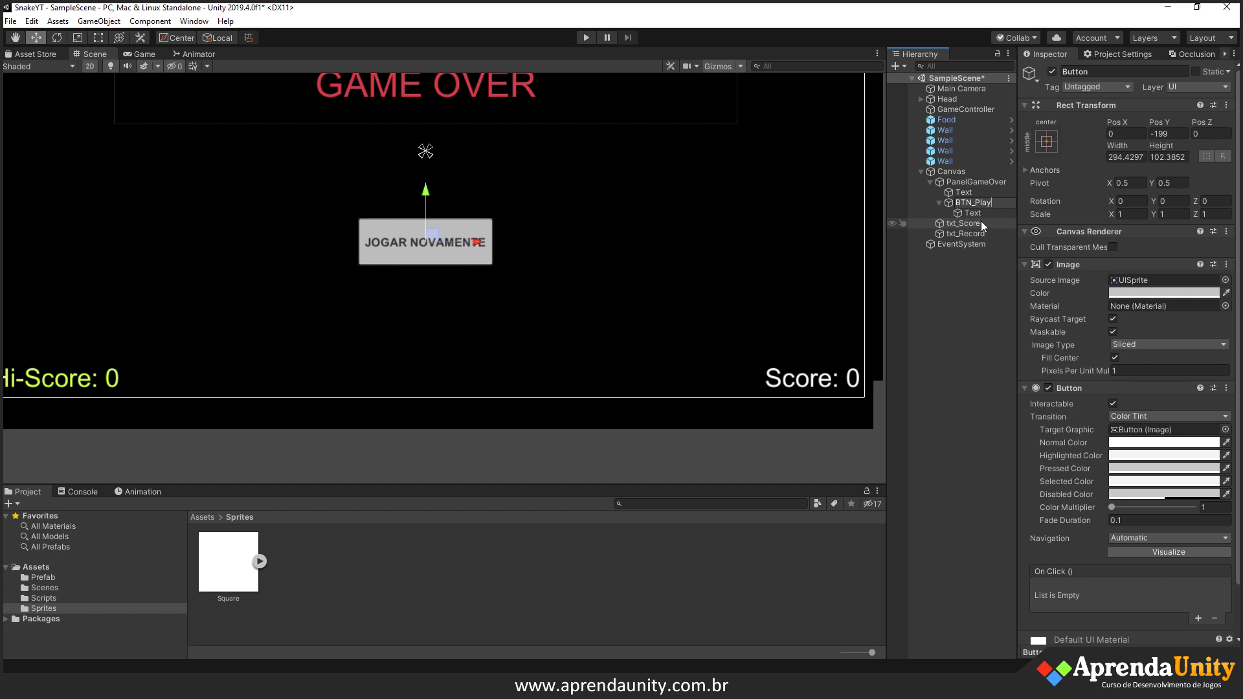
text(ay)
key(Return)
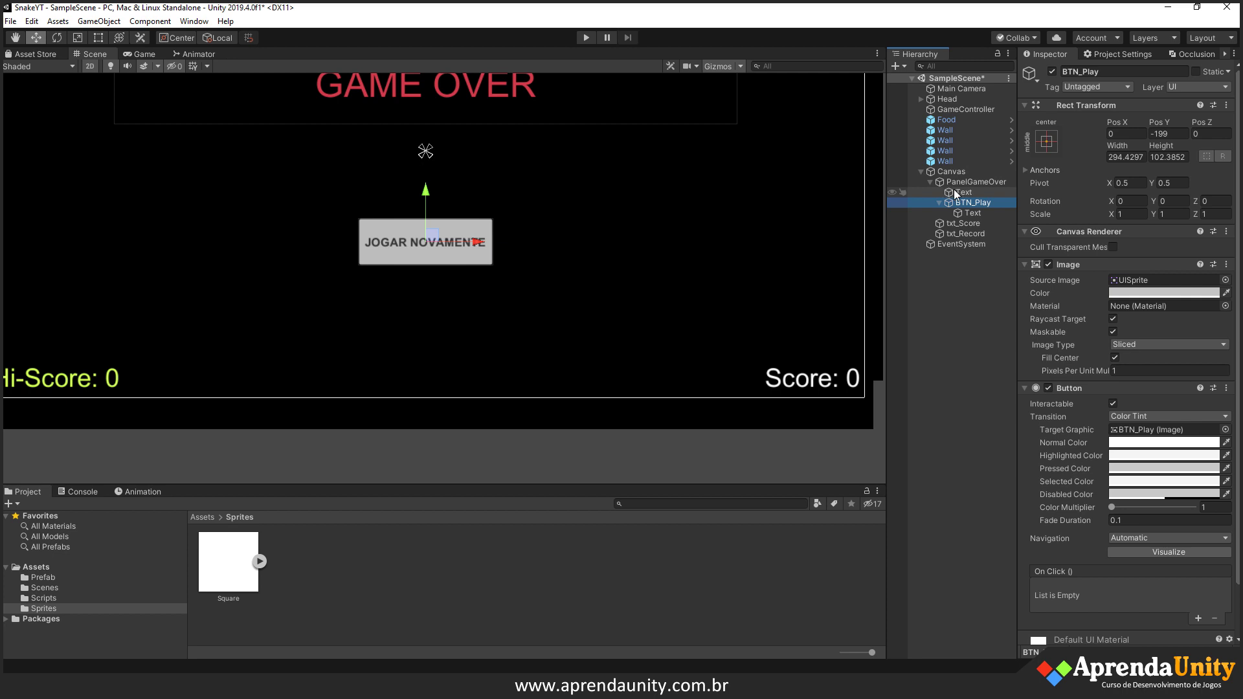
click(958, 182)
click(930, 182)
scroll(536, 180, down, 3)
key(f)
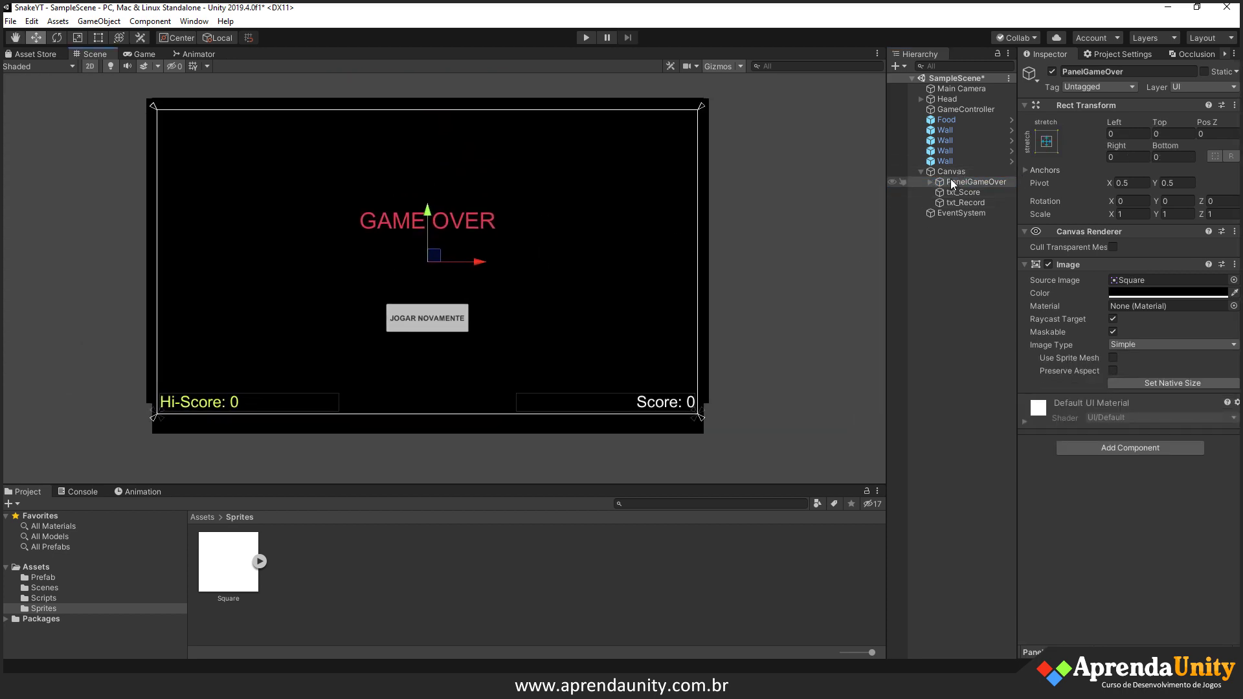
click(1053, 73)
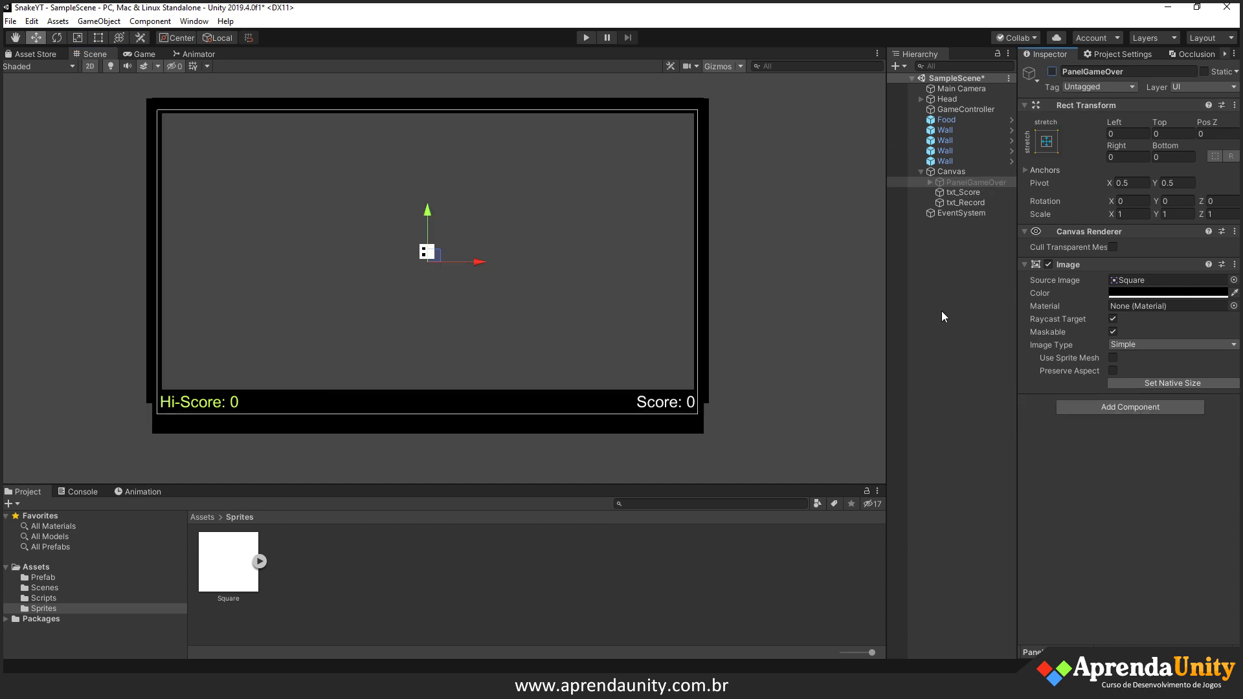
click(897, 630)
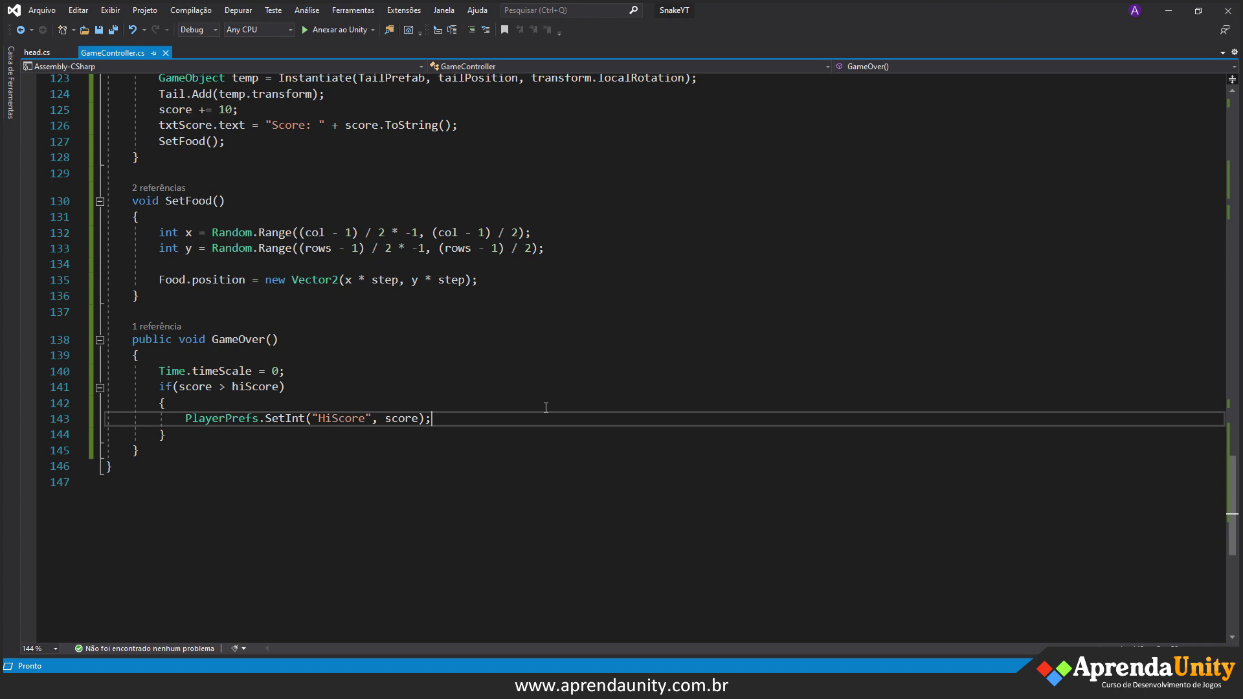
- Declare a public GameObject PanelGameOver field below the hiScore field
scroll(131, 135, up, 6)
scroll(259, 258, up, 14)
scroll(356, 337, up, 12)
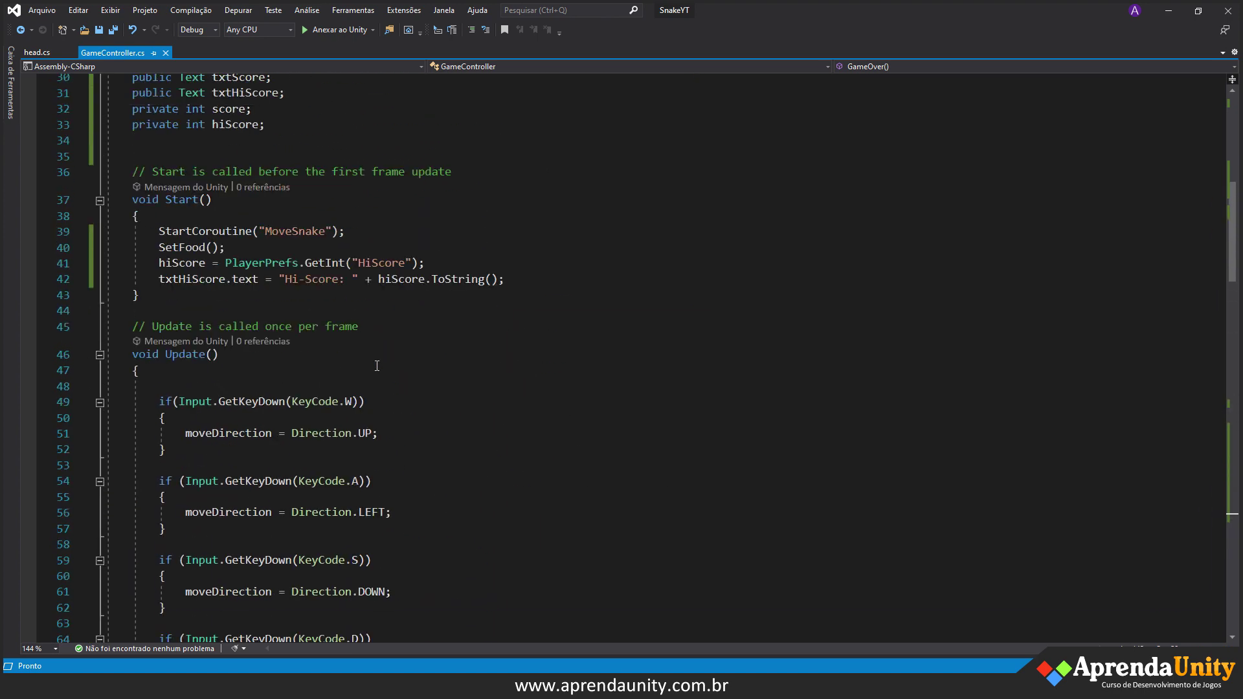
scroll(377, 366, up, 5)
scroll(377, 365, down, 1)
scroll(356, 364, up, 1)
click(333, 366)
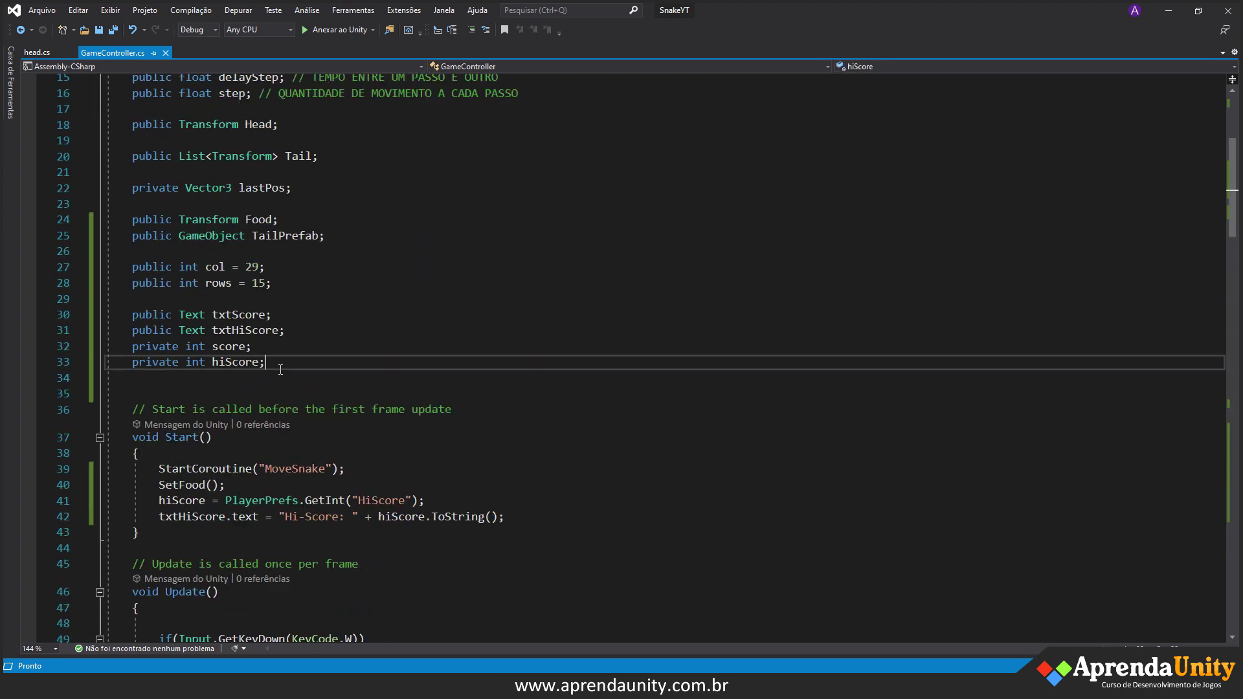
key(Return)
key(Return)
text(pub)
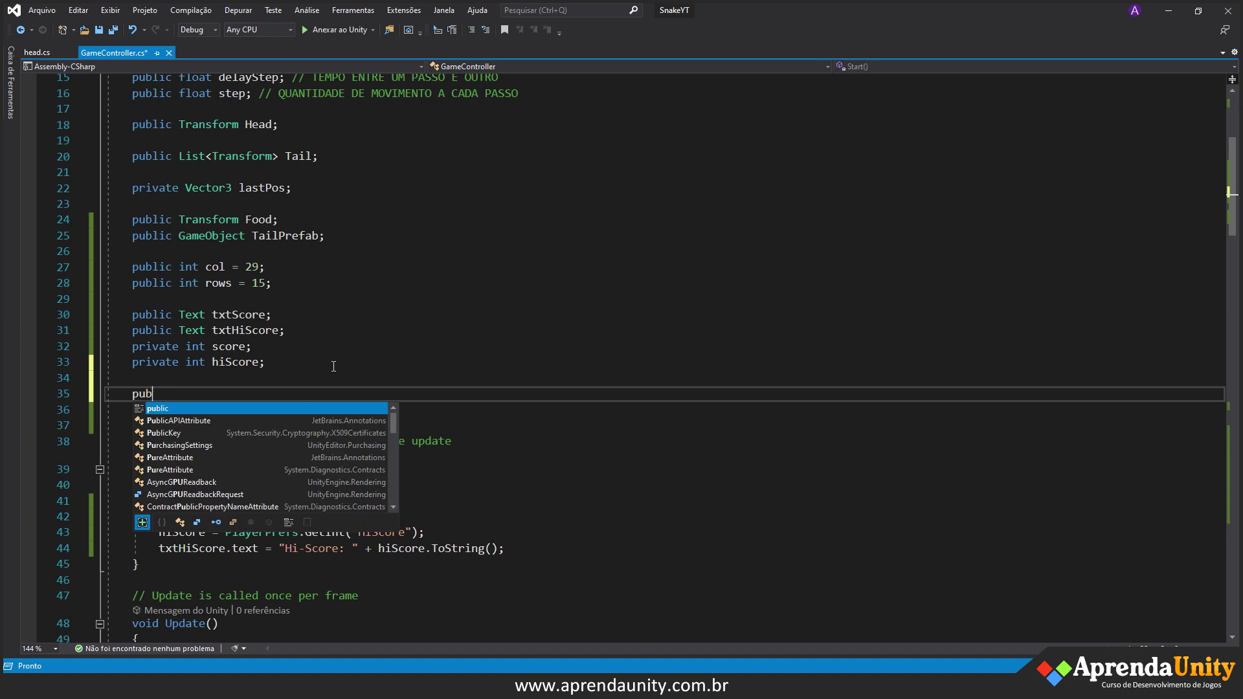
text(lic GameObject)
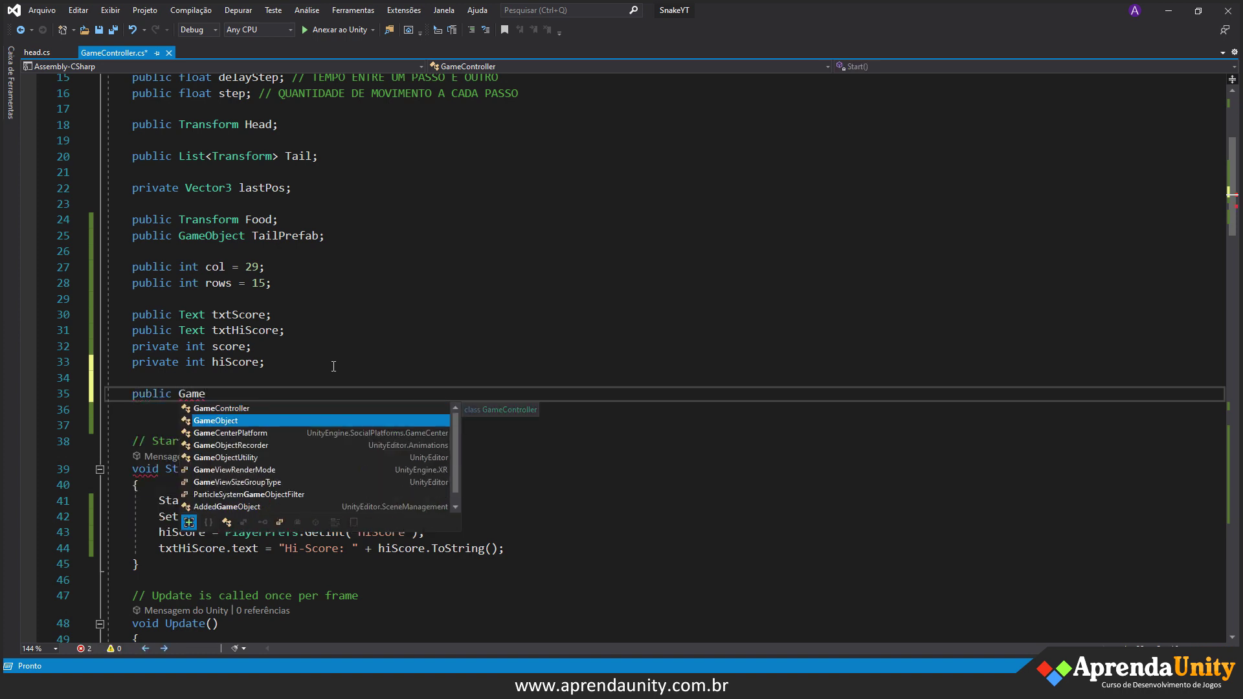
text( Panel)
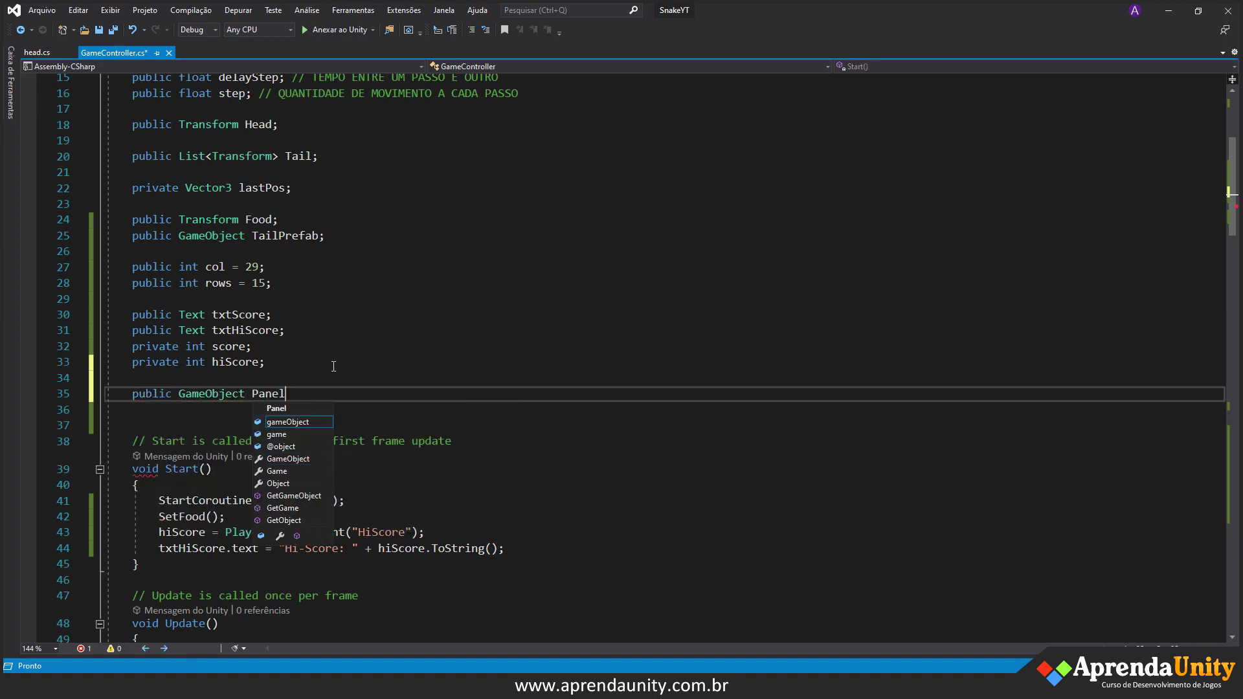
text(GameOver;)
key(shift+Home)
- Duplicate the declaration as a public GameObject PanelTitle field and save GameController.cs
key(ctrl+c)
key(End)
key(Return)
key(ctrl+v)
key(Left)
key(ctrl+shift+Left)
text(PanelGame)
key(BackSpace)
key(BackSpace)
key(BackSpace)
key(BackSpace)
text(Title)
key(ctrl+s)
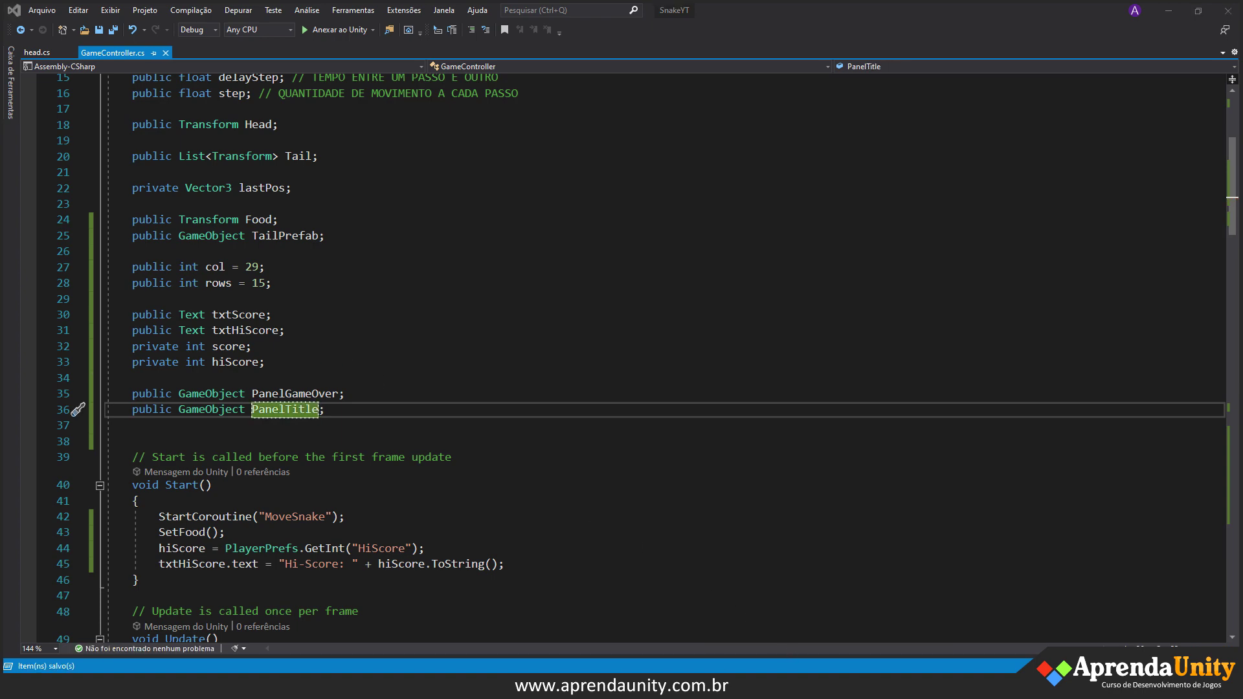
- Assign PanelGameOver to GameController's Panel Game Over slot in Unity
click(879, 623)
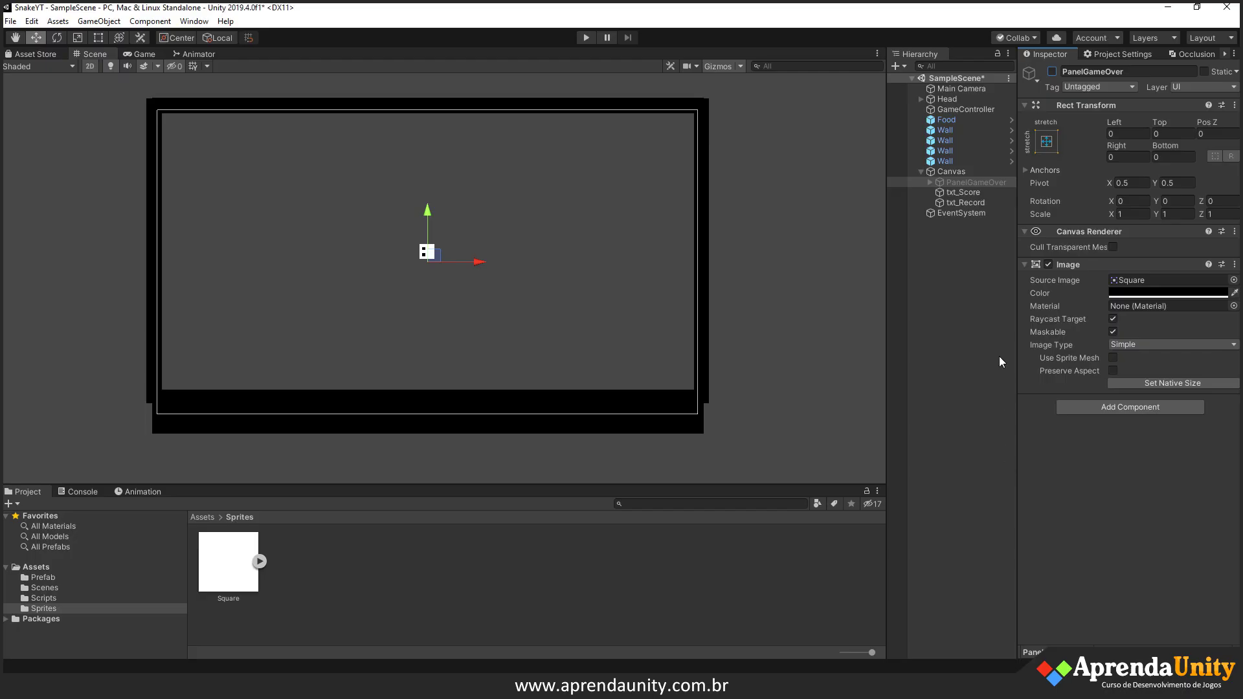
click(962, 109)
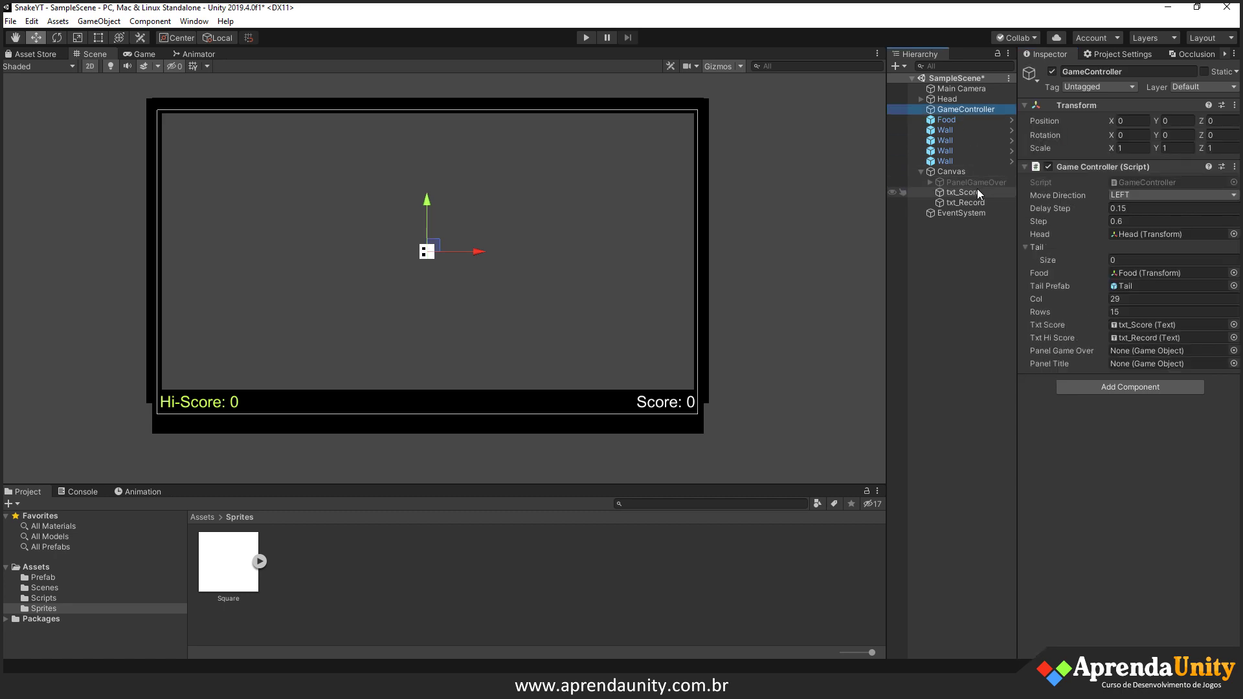
drag(973, 183, 1124, 352)
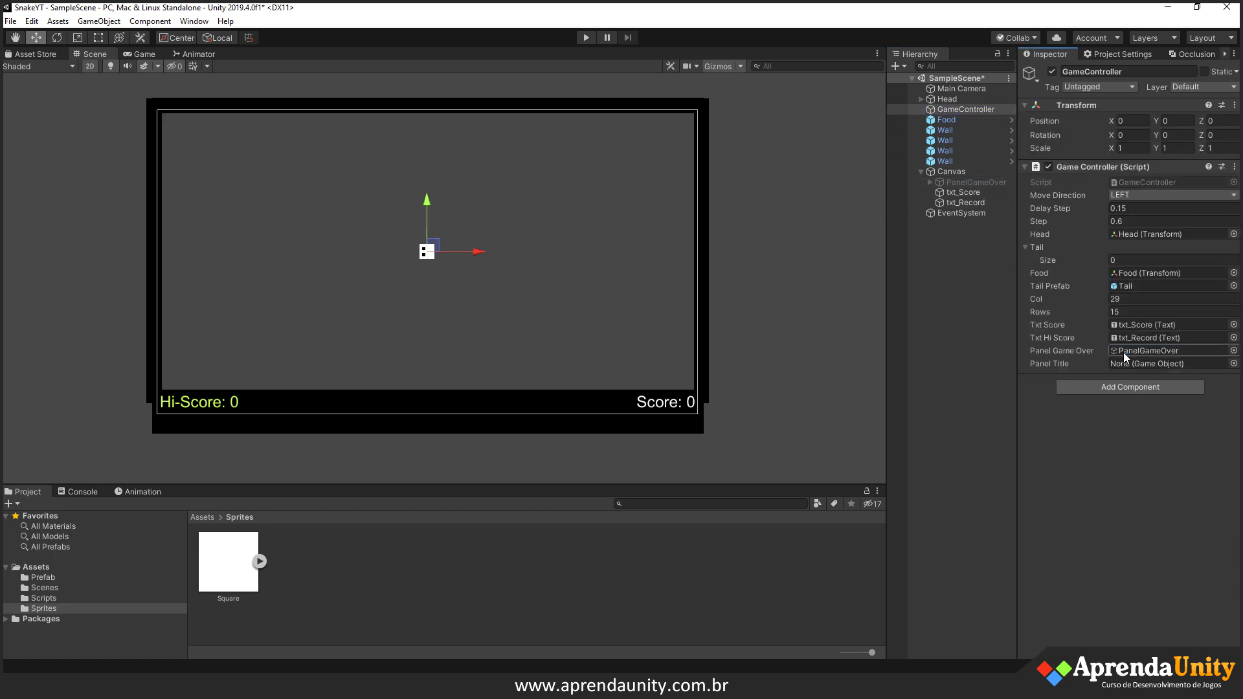
scroll(893, 623, down, 5)
- Insert PanelGameOver.SetActive(true); as the first line of GameOver() and save the script
scroll(776, 583, down, 5)
scroll(647, 537, down, 6)
scroll(492, 486, down, 6)
scroll(493, 486, down, 5)
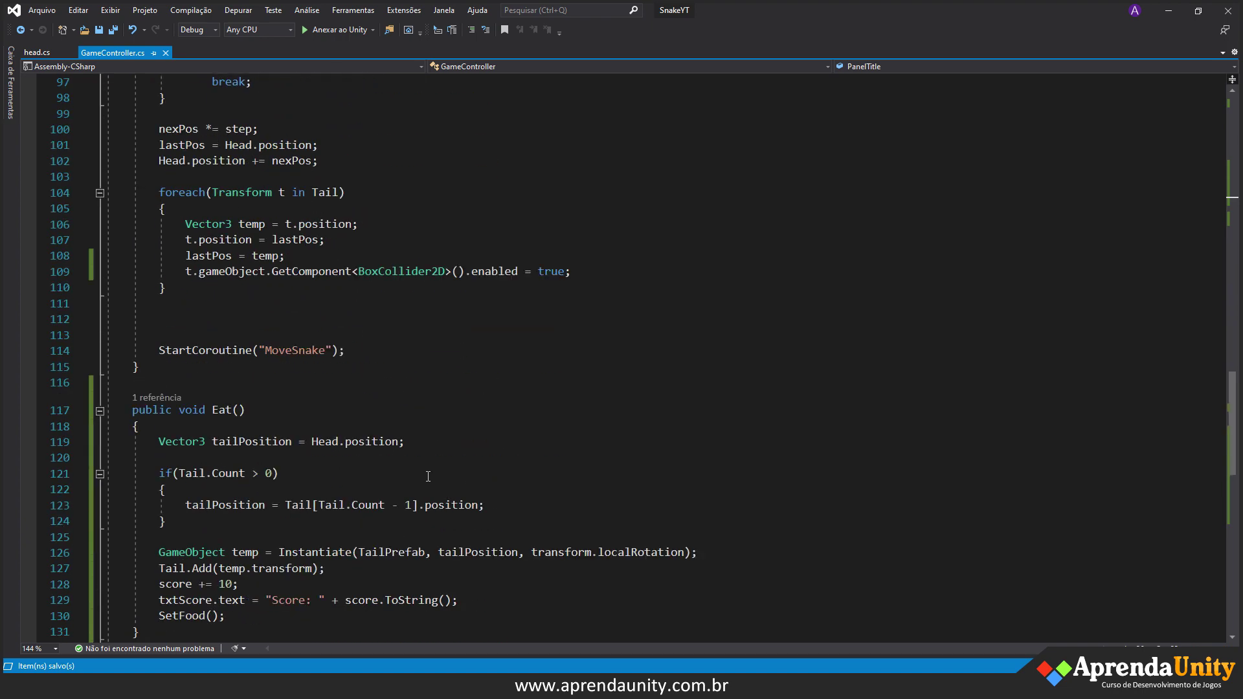
scroll(441, 463, down, 5)
scroll(389, 443, down, 3)
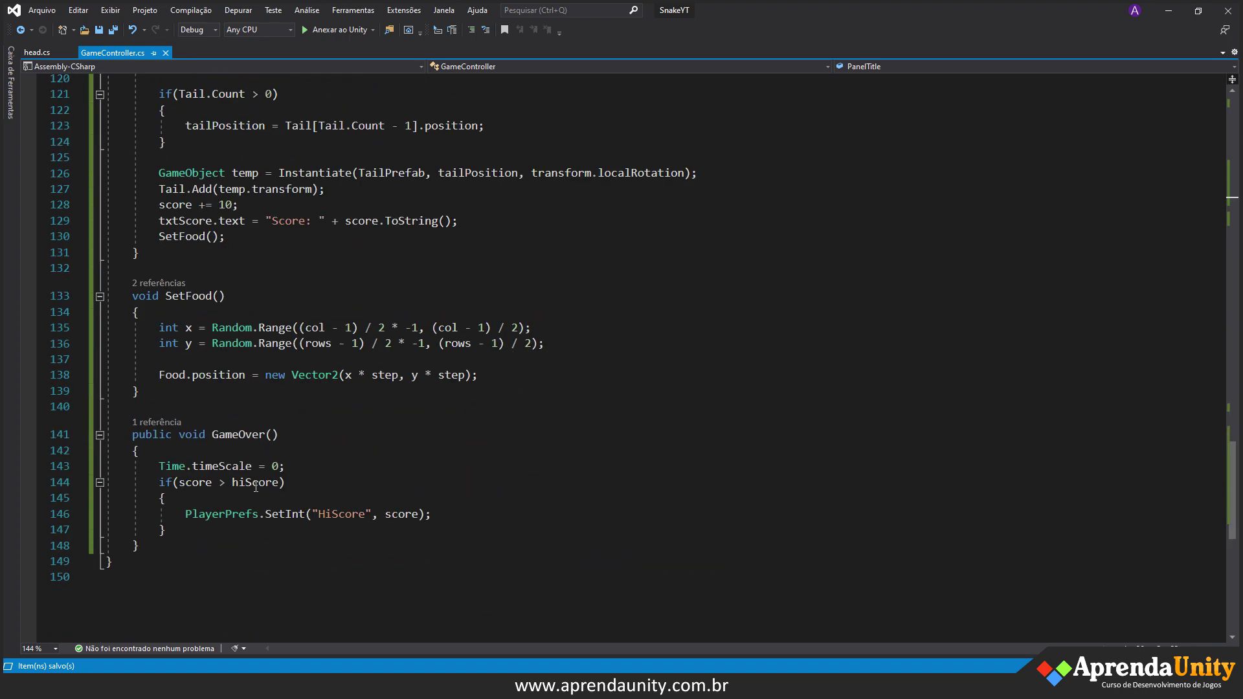
click(183, 465)
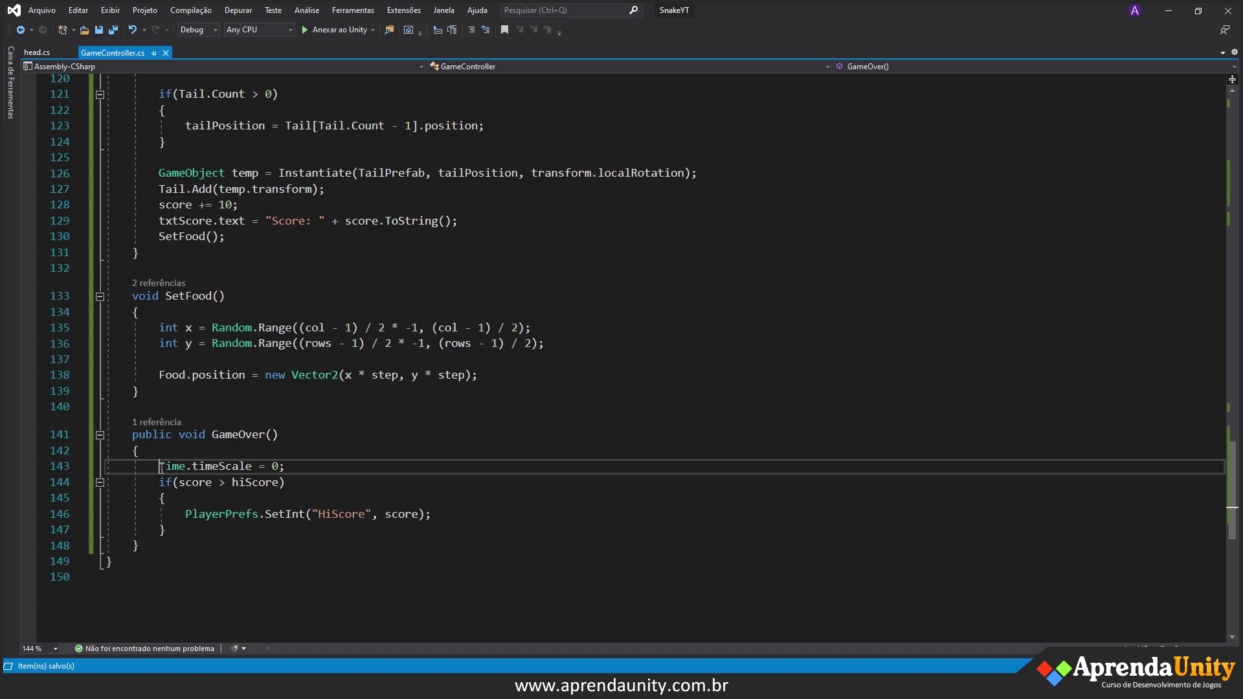
key(ctrl+Return)
text(Pan)
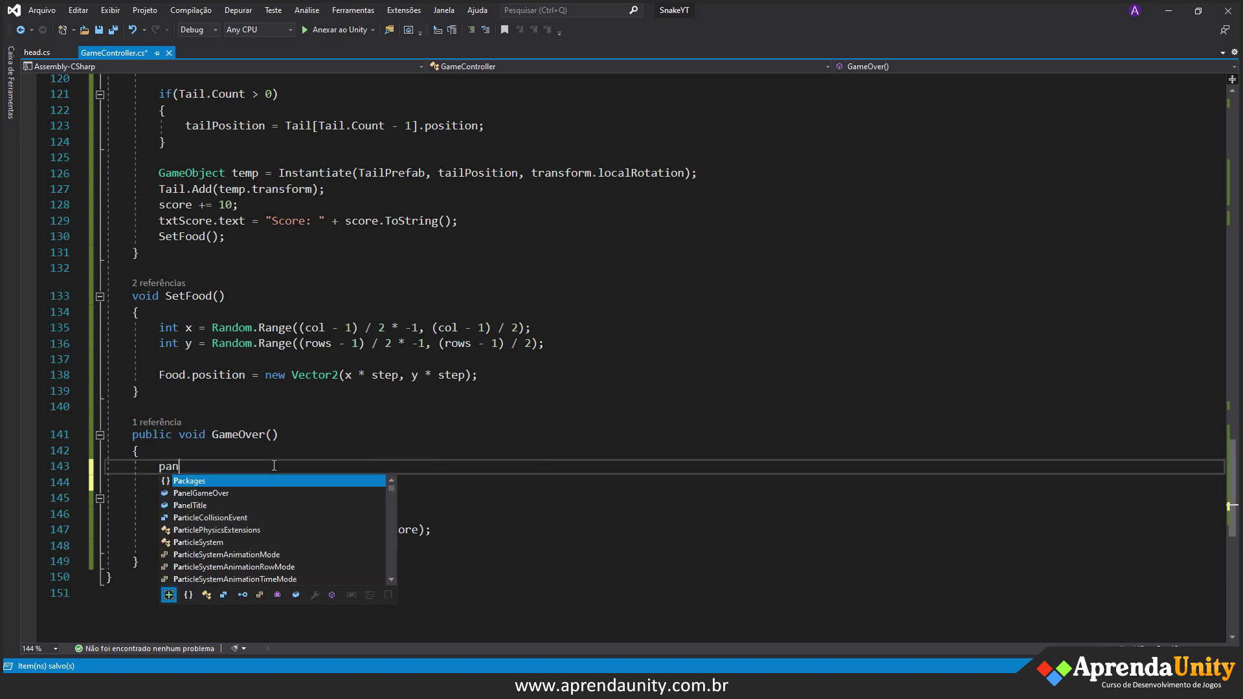
key(Tab)
text(.se()
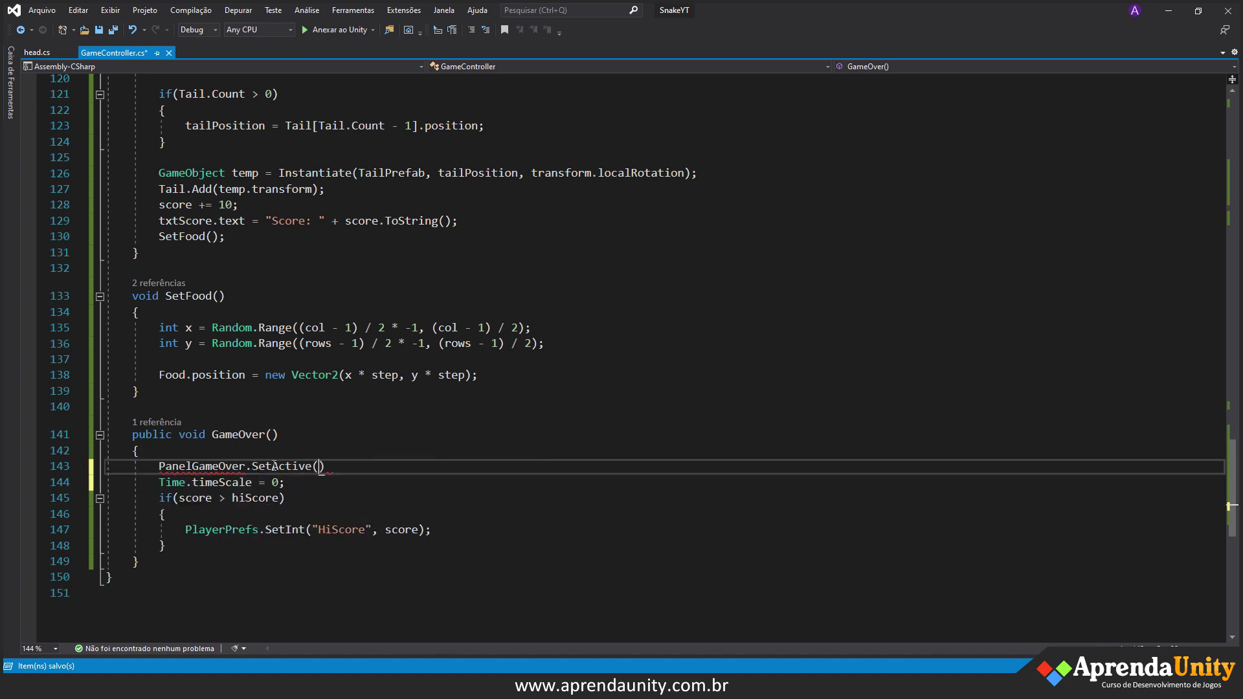
text(true);)
key(ctrl+s)
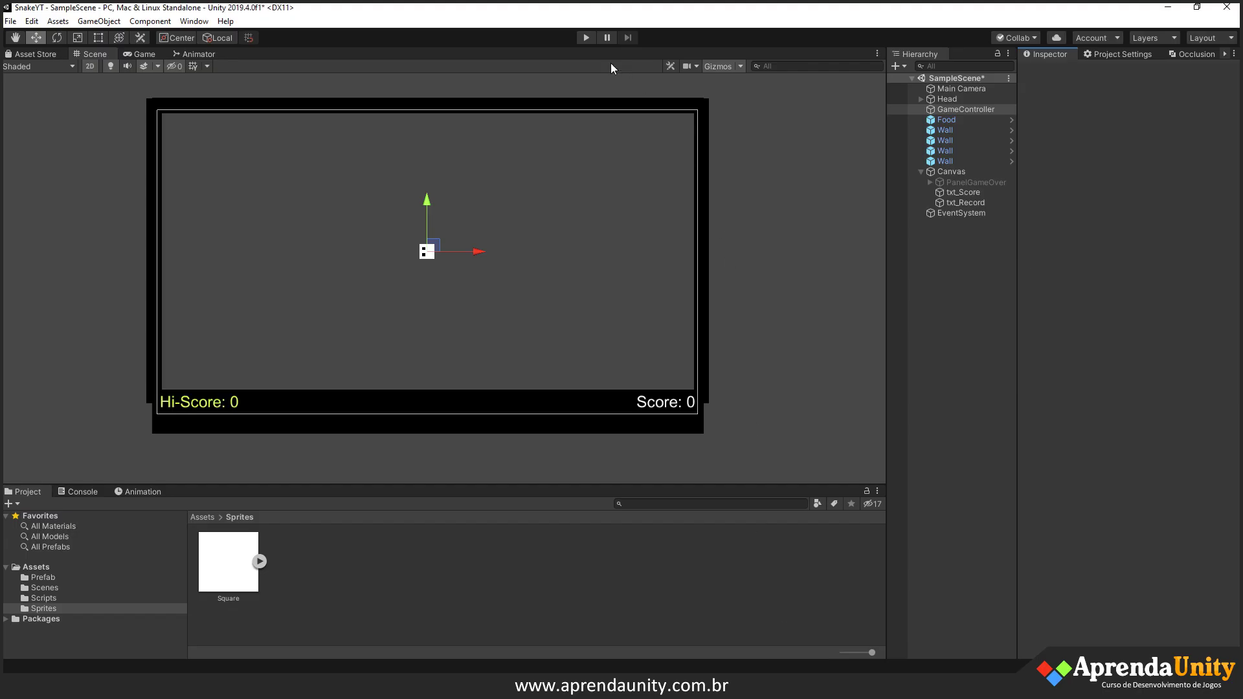
click(586, 38)
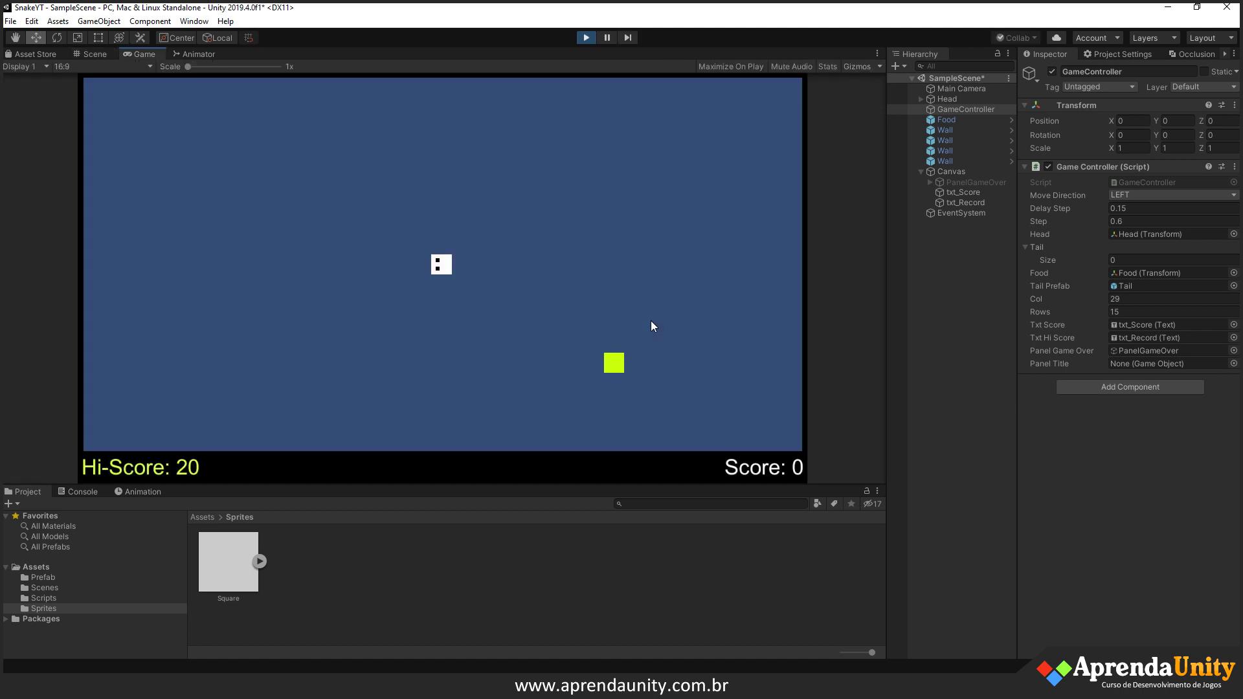
- Steer the snake until it dies, confirm the GAME OVER panel with JOGAR NOVAMENTE appears, then stop
key(Right)
key(Down)
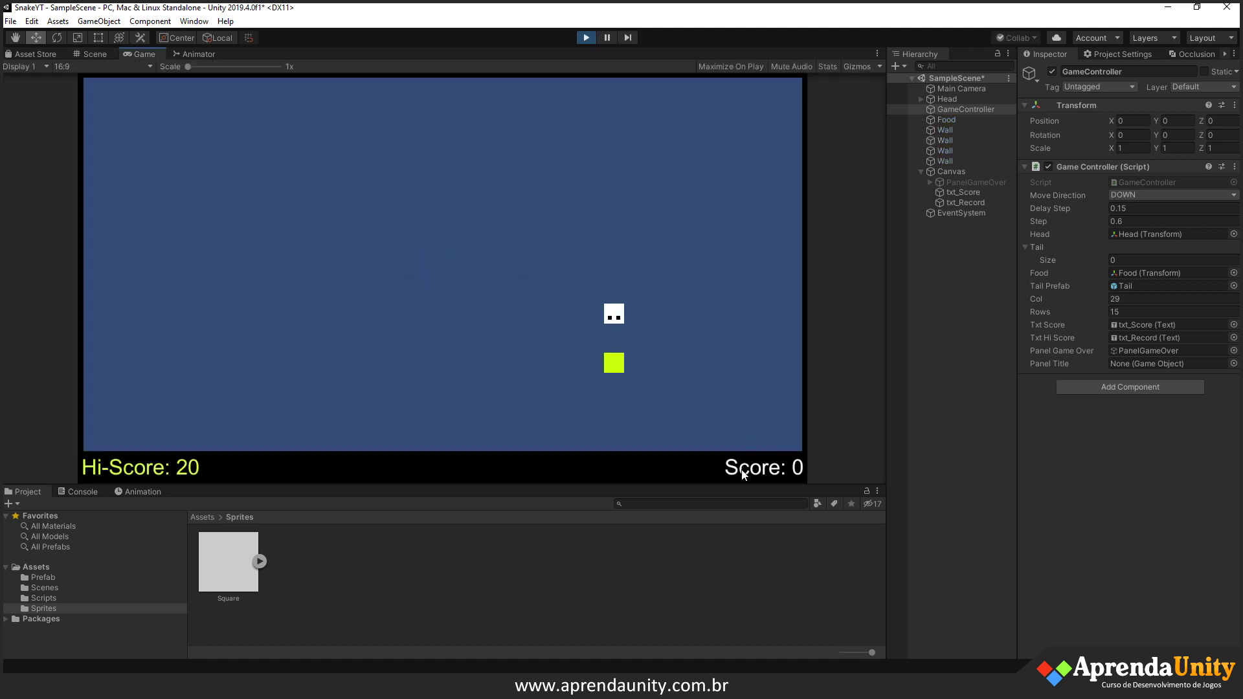
key(Left)
key(Right)
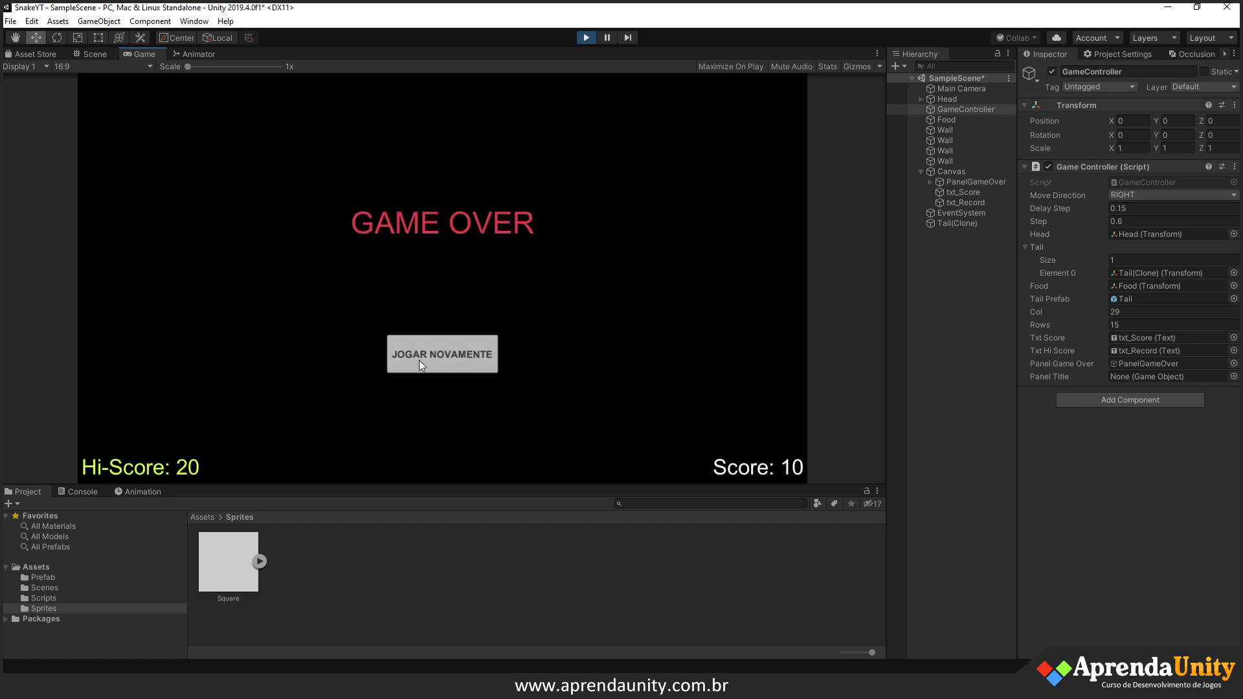
click(592, 42)
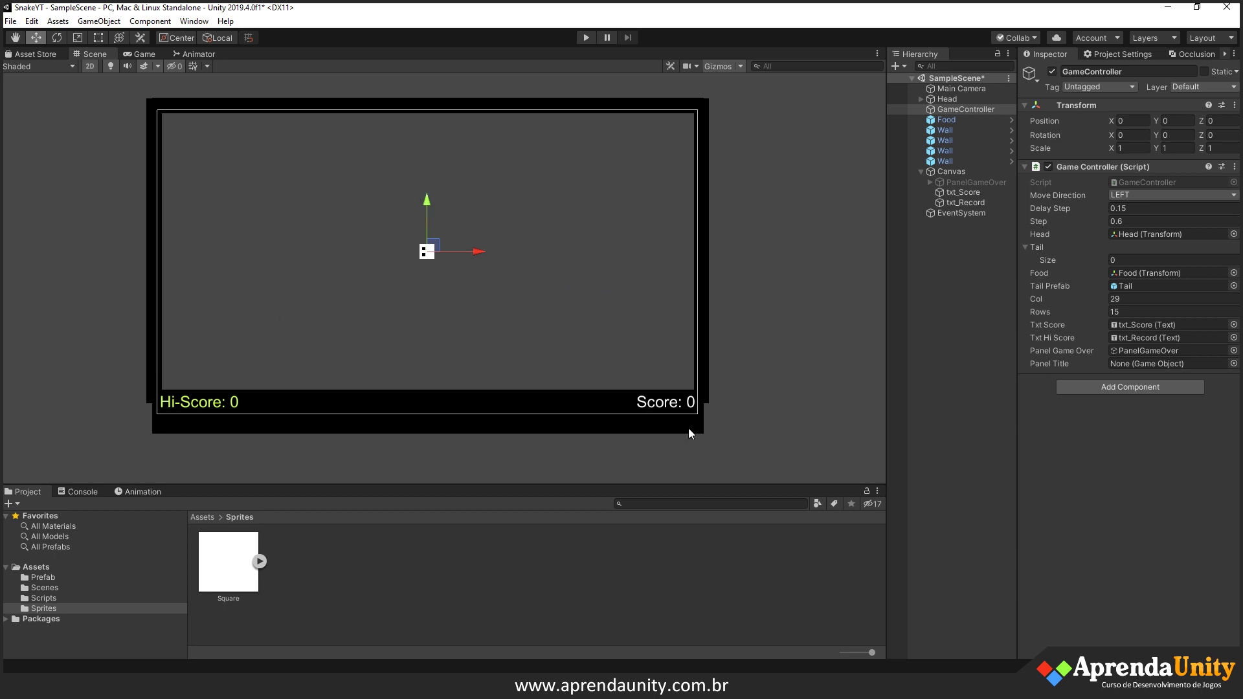
key(alt+Tab)
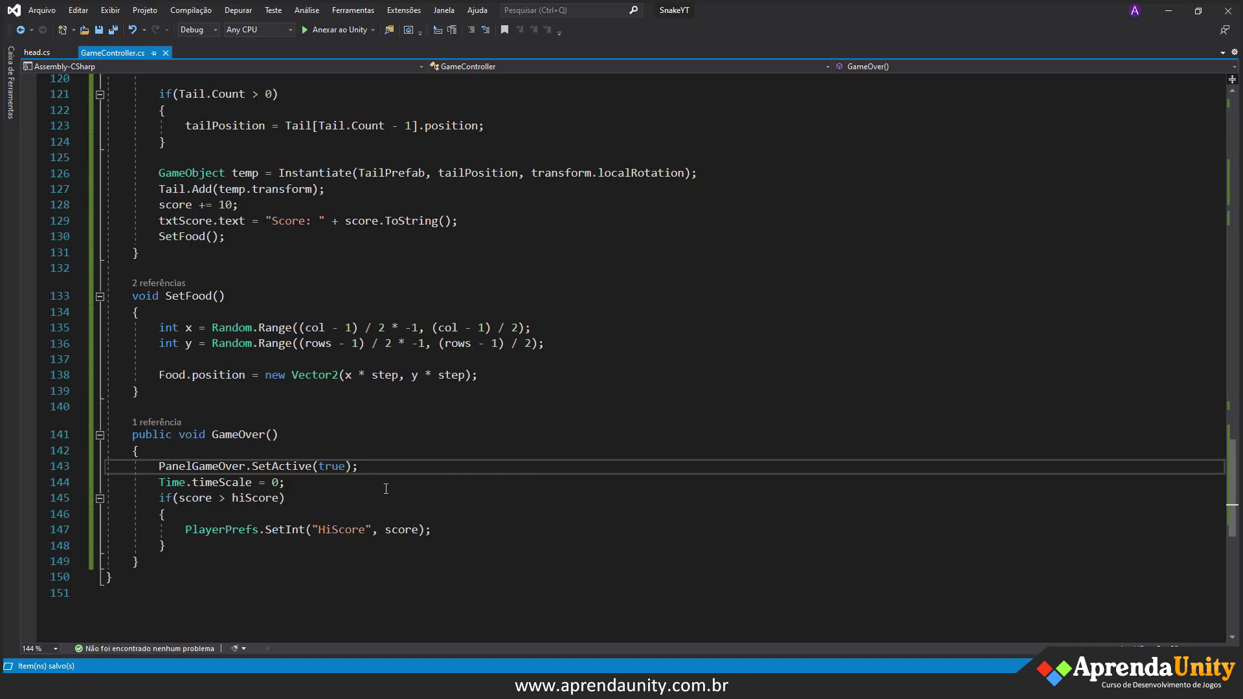
- Add an empty public void Jogar() method below GameOver in GameController.cs
scroll(244, 504, down, 2)
click(184, 483)
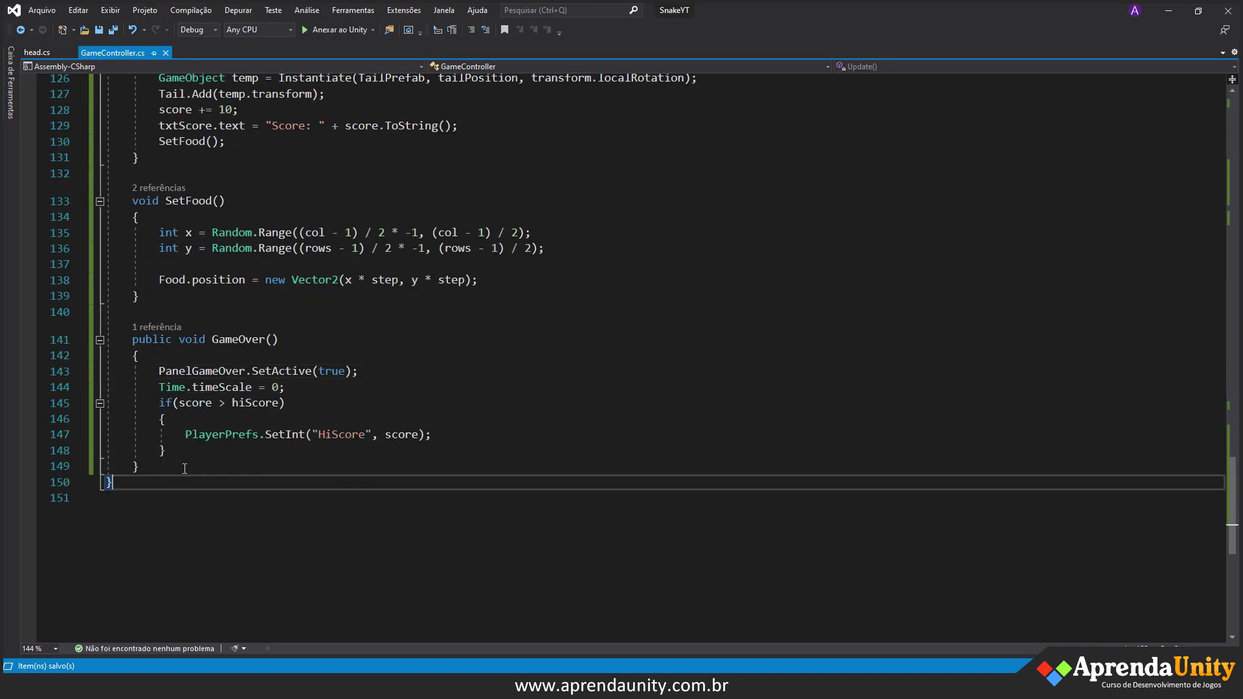
click(184, 468)
key(Return)
key(Return)
key(Return)
key(Up)
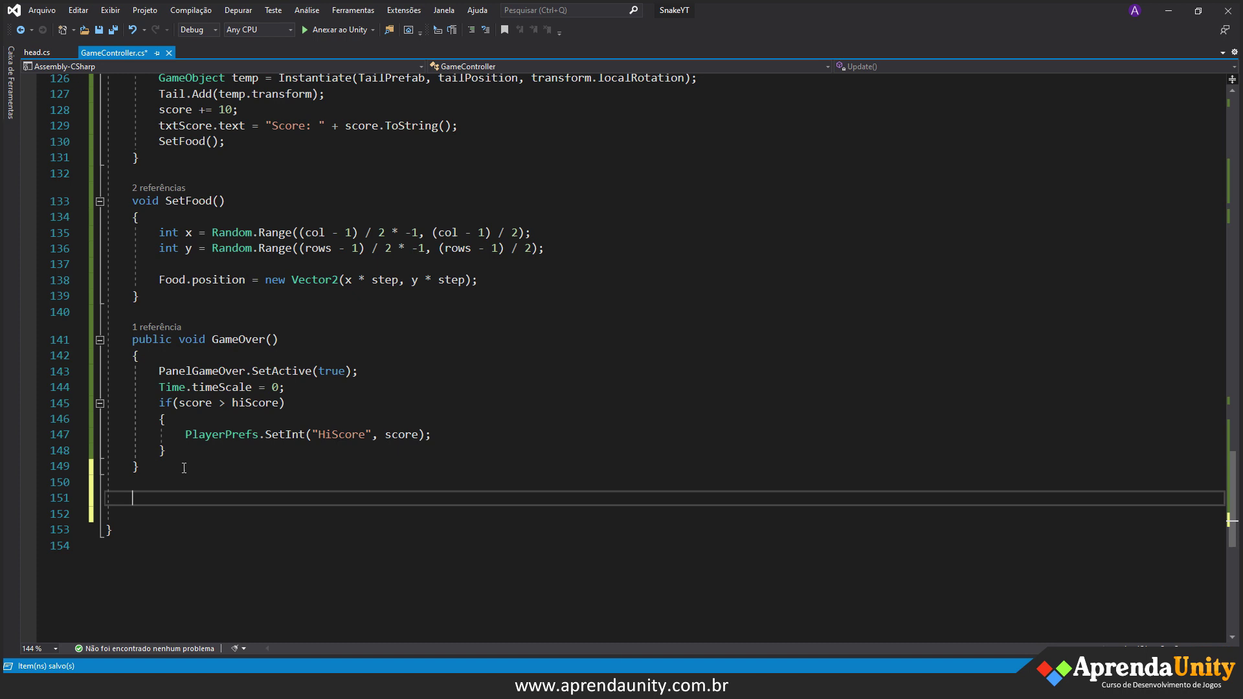
text(pu)
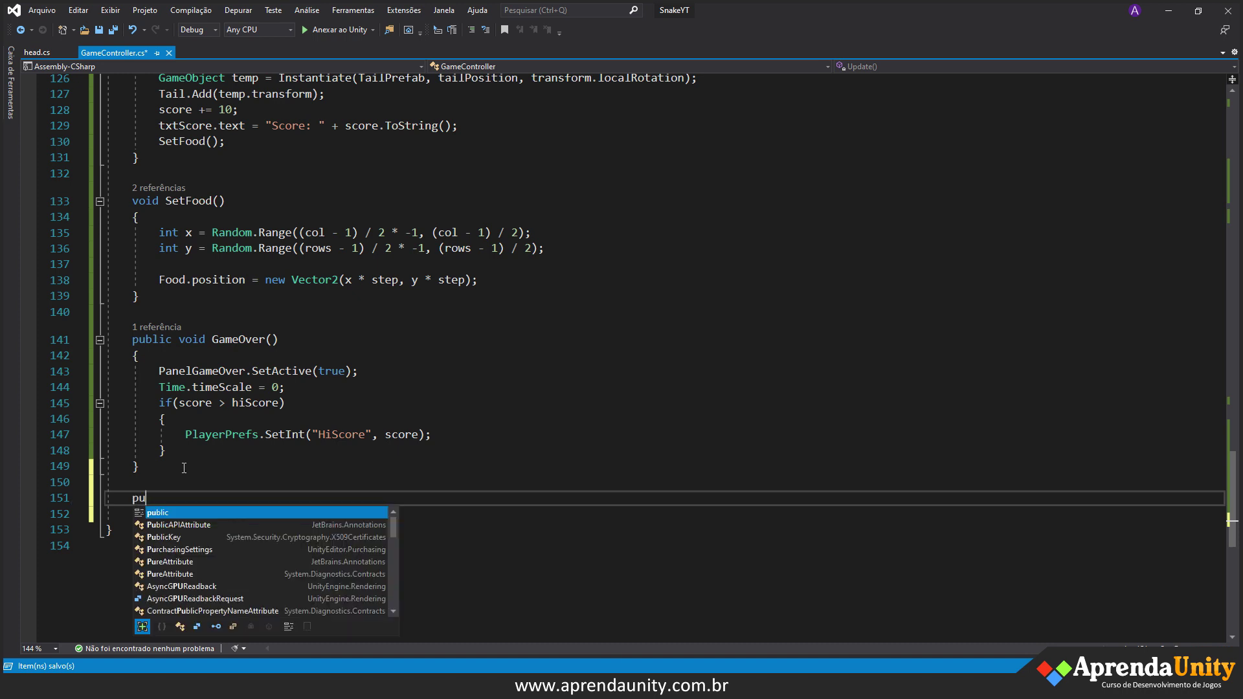
key(BackSpace)
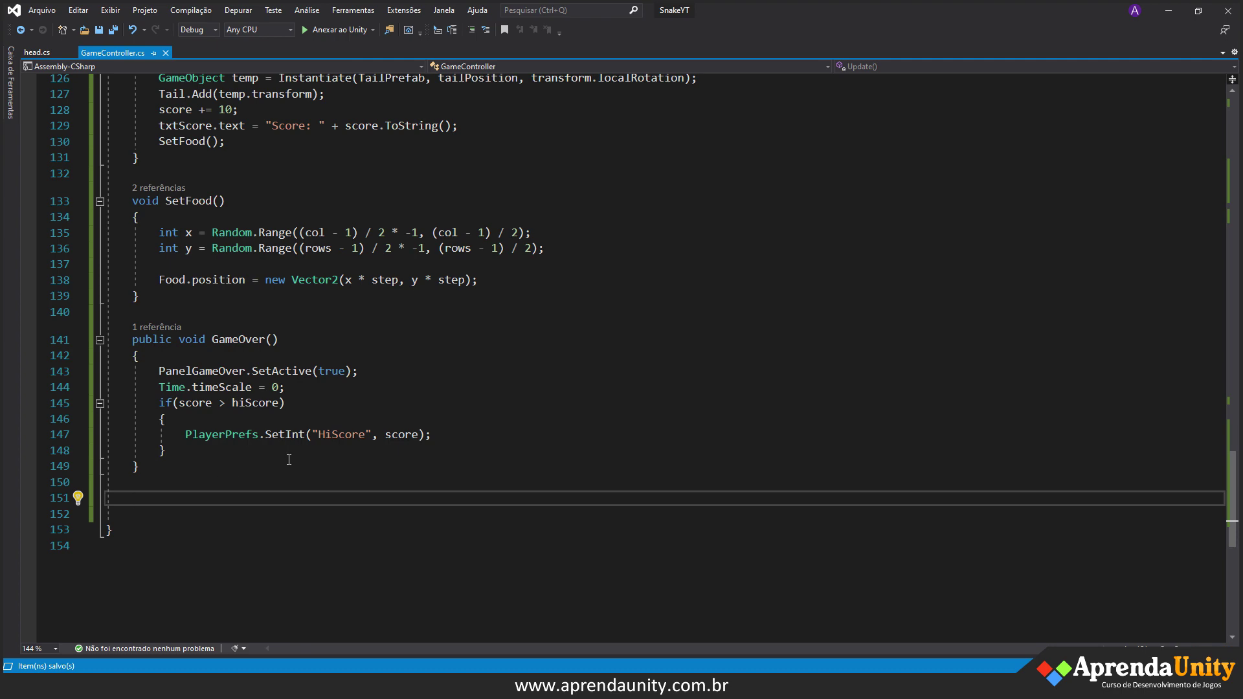
scroll(286, 461, up, 3)
scroll(286, 460, up, 12)
scroll(297, 453, up, 6)
scroll(315, 442, up, 3)
scroll(315, 442, up, 8)
scroll(313, 442, up, 4)
scroll(320, 446, down, 9)
scroll(322, 453, down, 10)
scroll(325, 463, down, 12)
scroll(327, 469, down, 7)
text(publ)
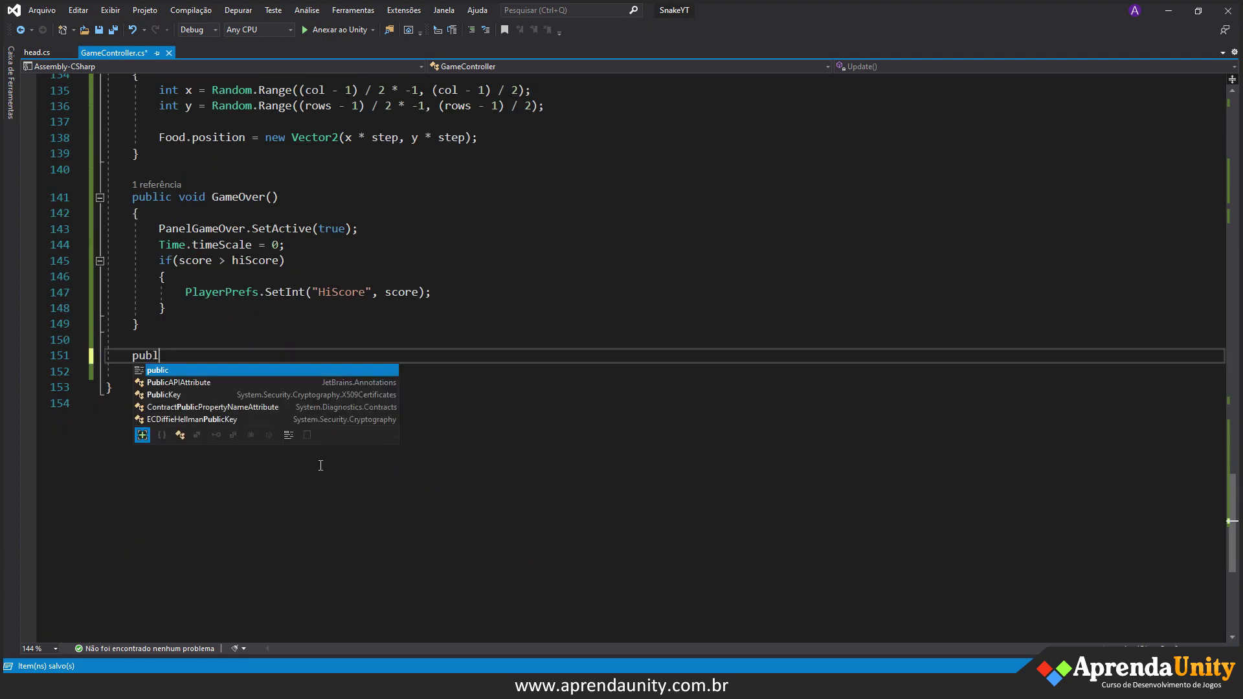
text(ic void Jogar())
key(Return)
text({)
key(Return)
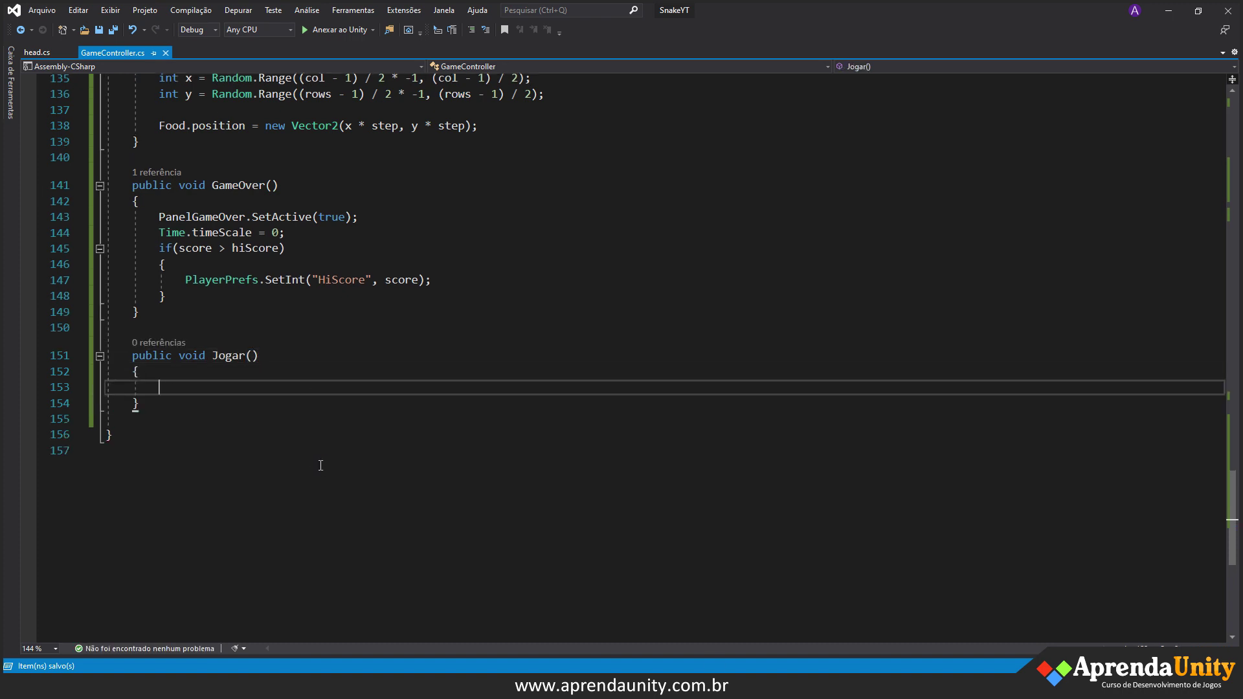
- In Jogar(), hide PanelGameOver and PanelTitle with SetActive(false), then save
text(pa)
key(BackSpace)
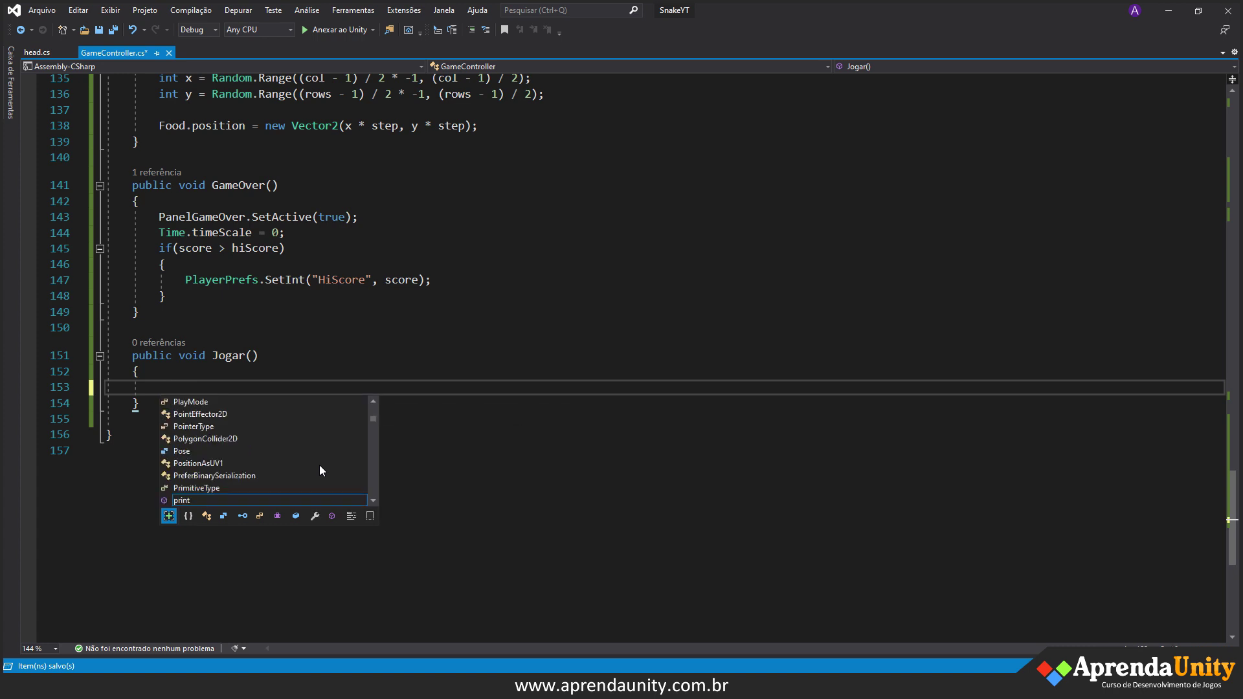
text(pn)
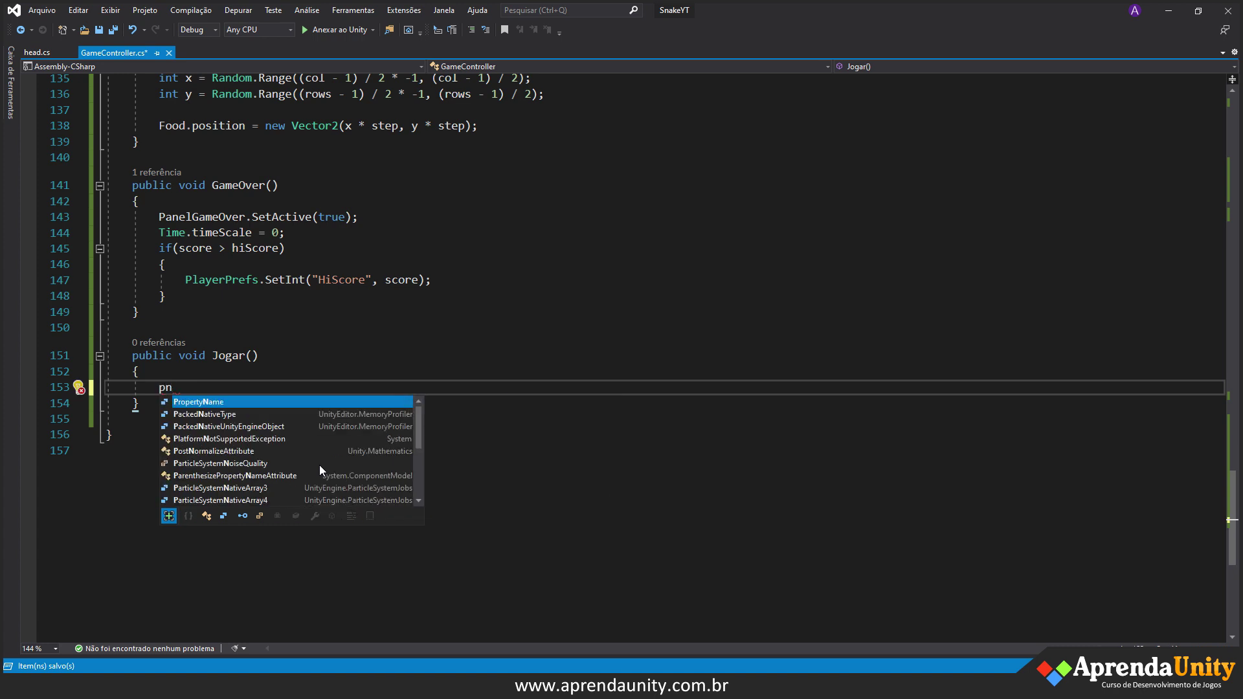
key(BackSpace)
key(BackSpace)
text(Pain)
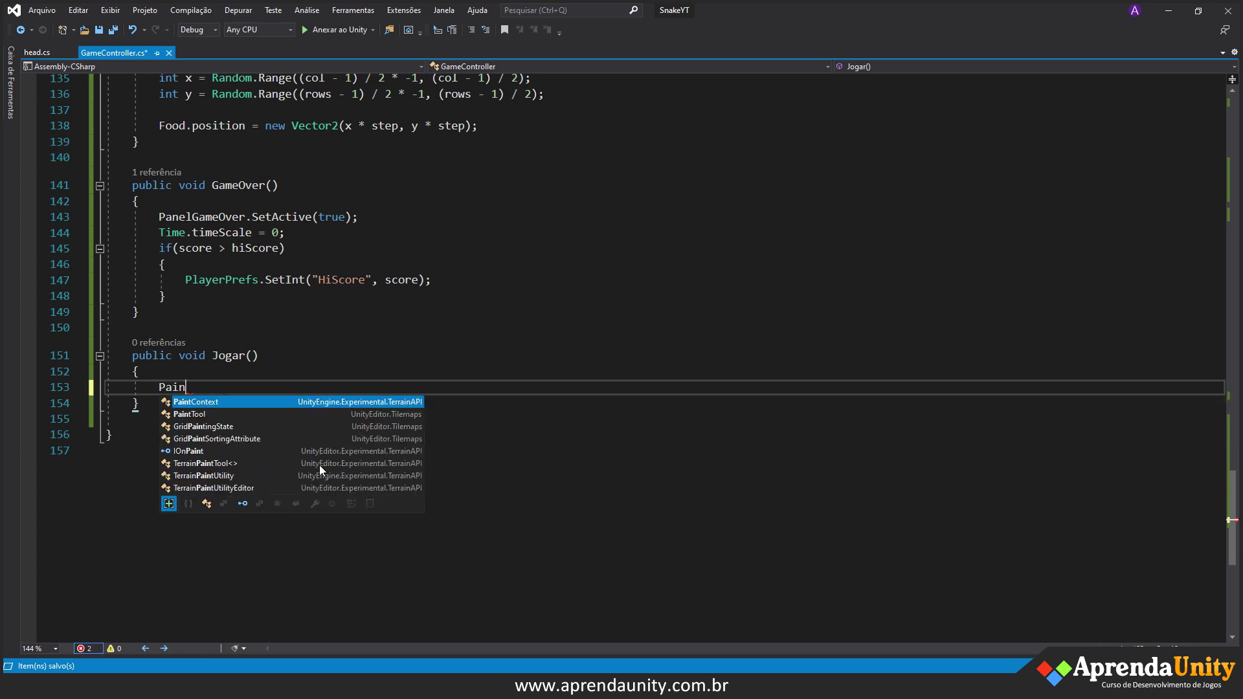
key(BackSpace)
key(BackSpace)
text(n)
key(Tab)
text(.Set))
key(BackSpace)
text((fa)
key(BackSpace)
key(BackSpace)
key(BackSpace)
text((false);)
key(Return)
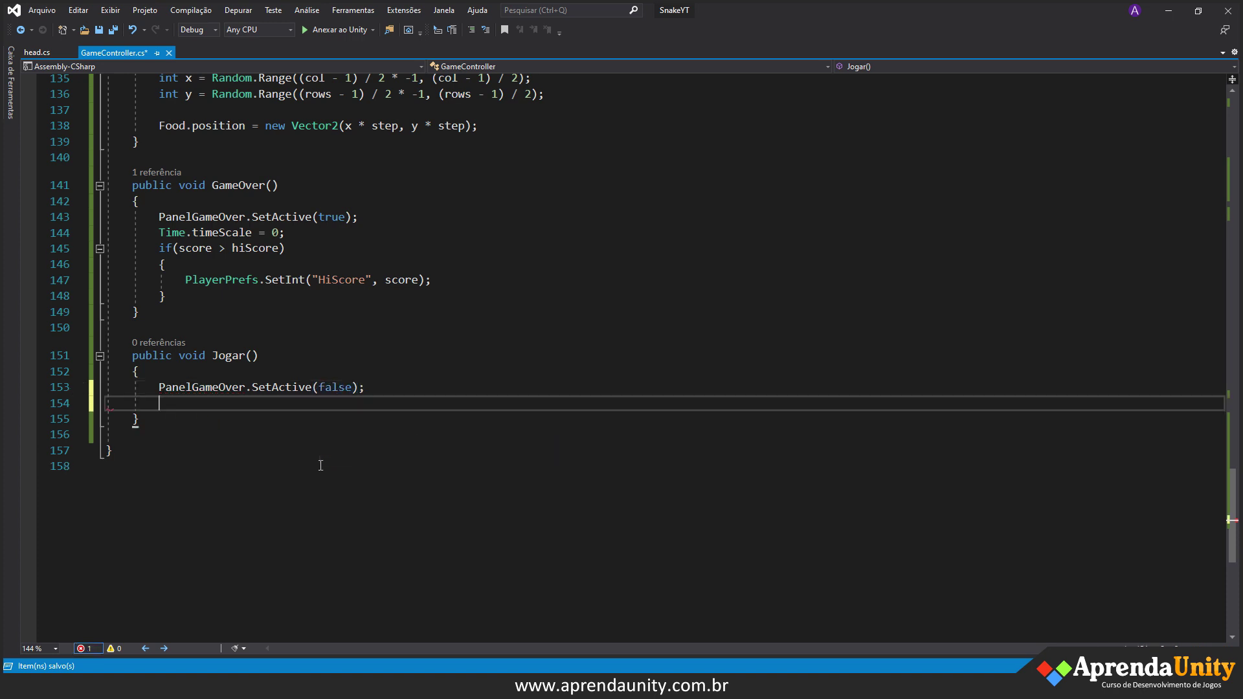
text(pa)
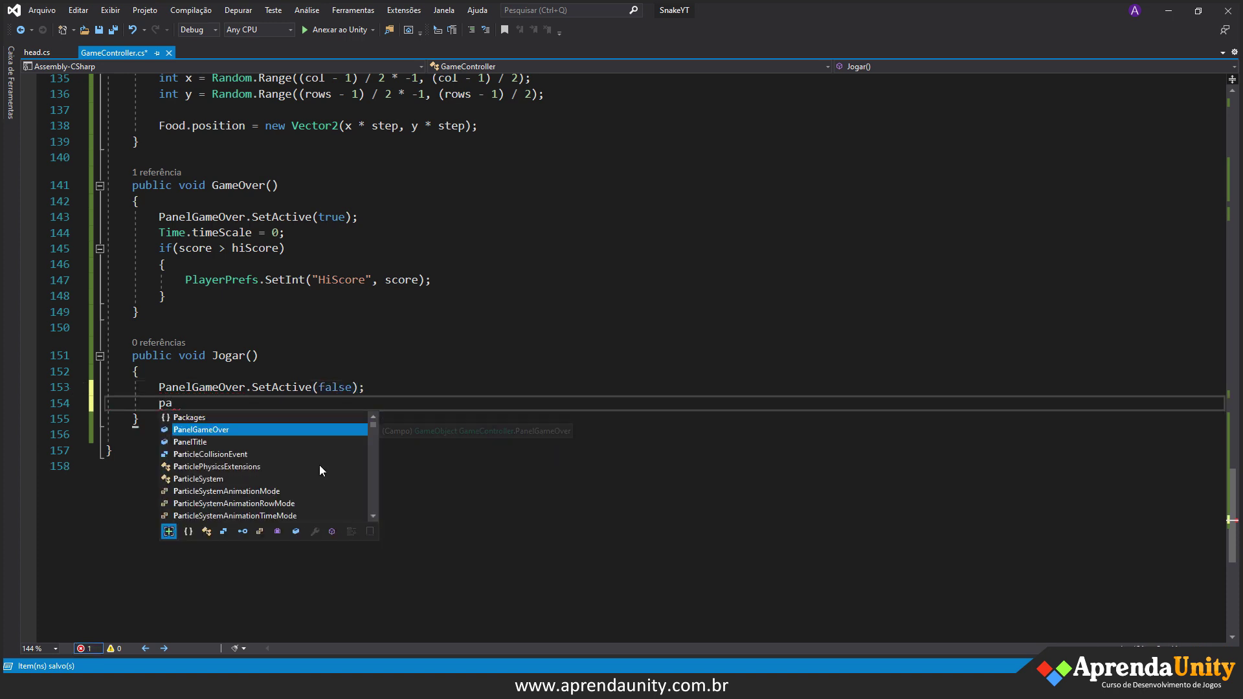
key(Down)
key(Tab)
text(.set)
key(Tab)
text((false);)
key(ctrl+s)
- Above the panel calls, reset Head.position to Vector3.zero and save
key(Up)
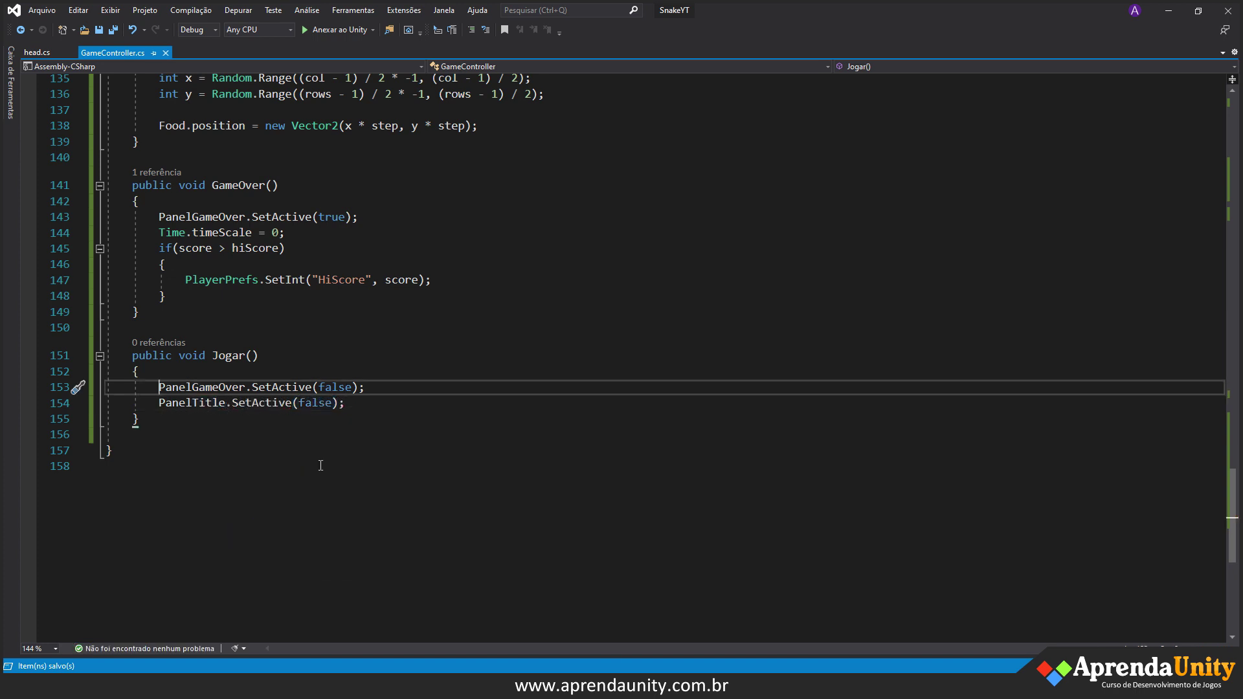
key(Return)
key(Up)
text(hea)
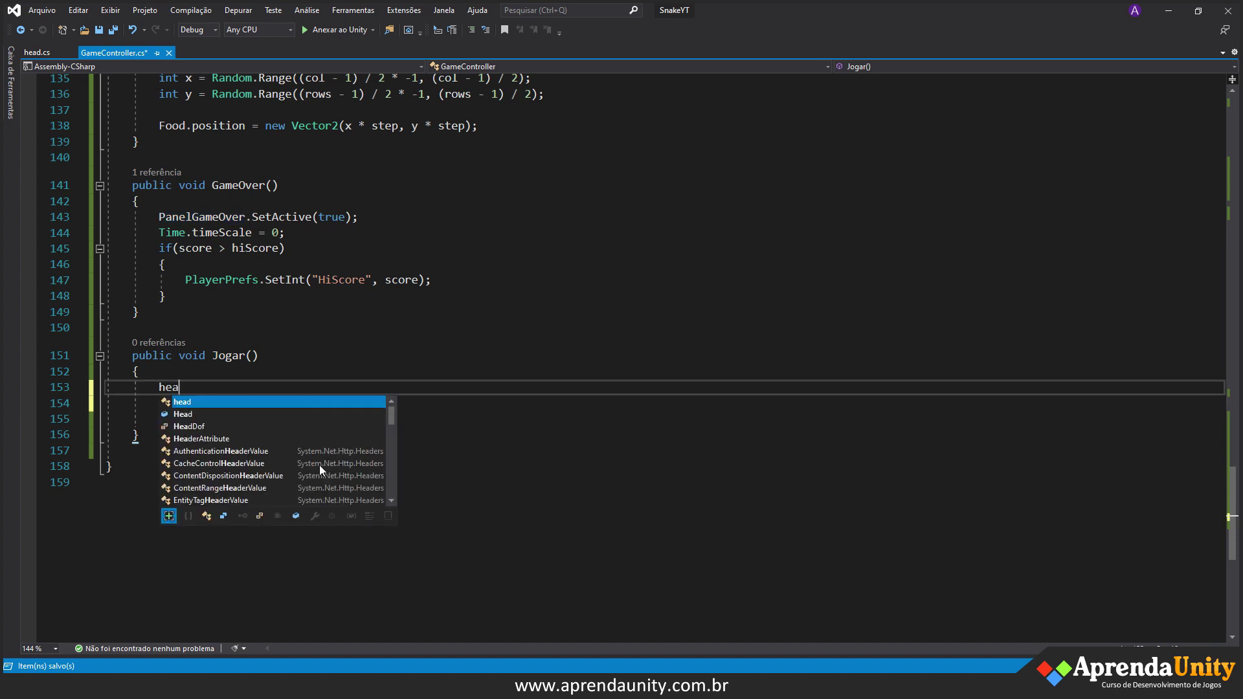
key(Down)
text(.)
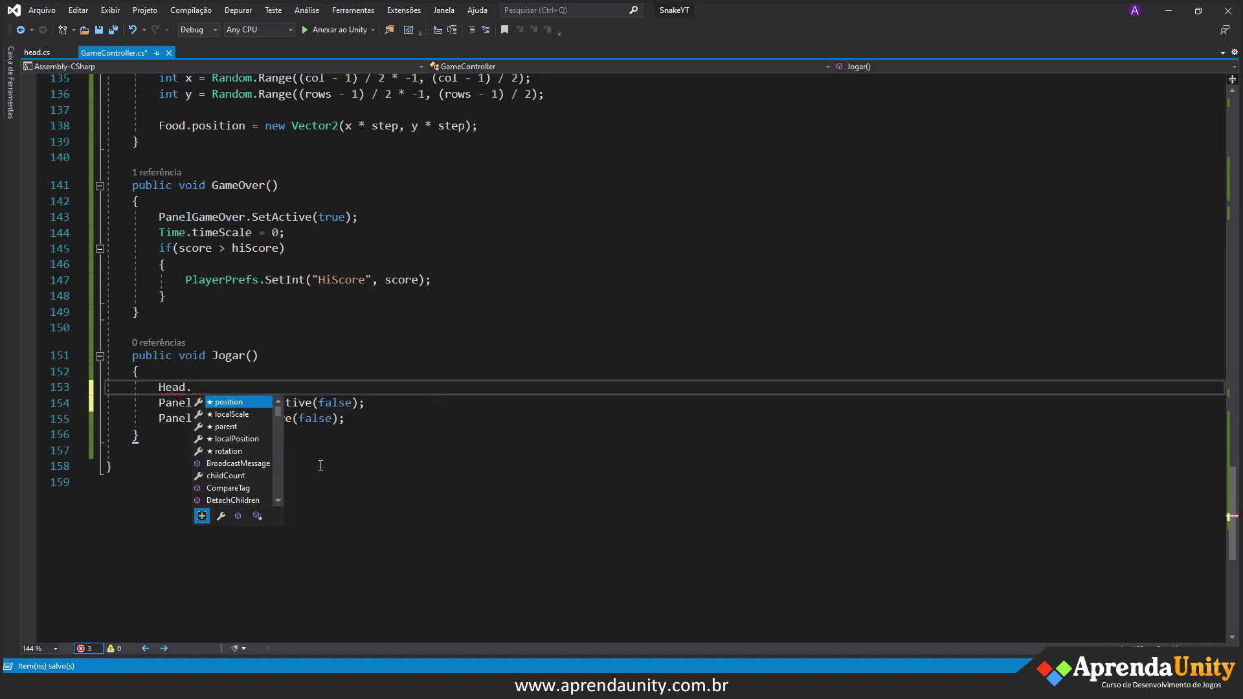
key(Tab)
text(= v)
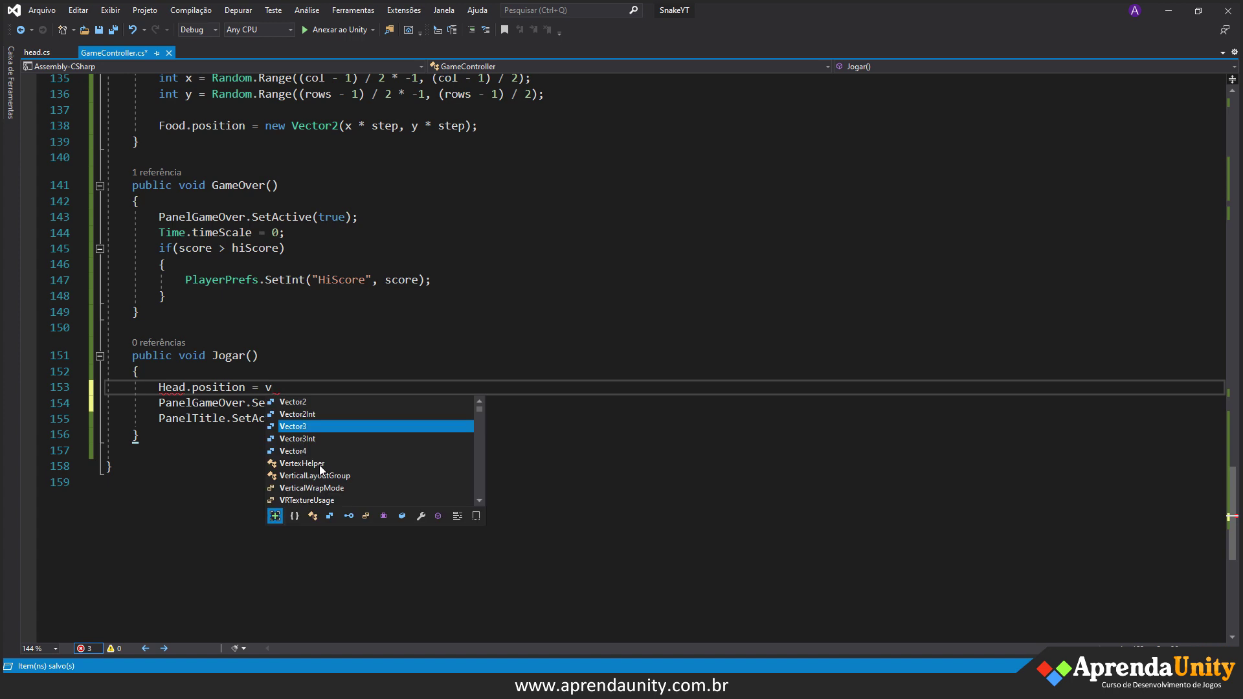
text(.ze)
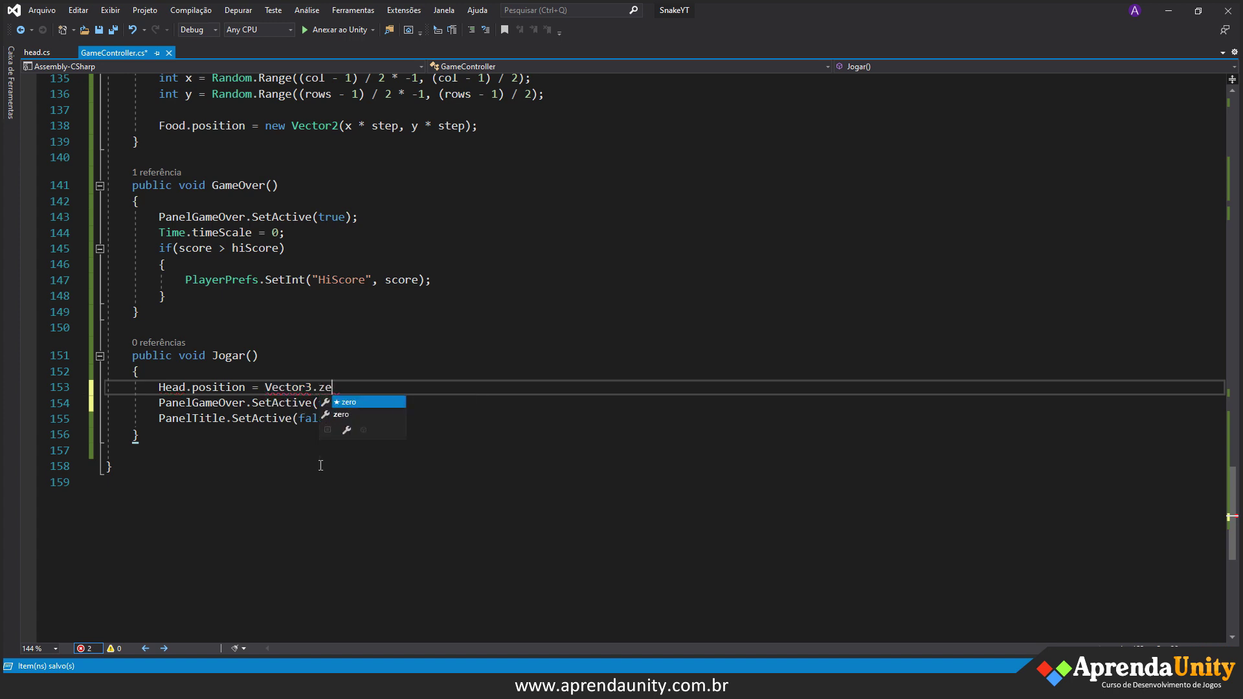
key(Tab)
key(ctrl+s)
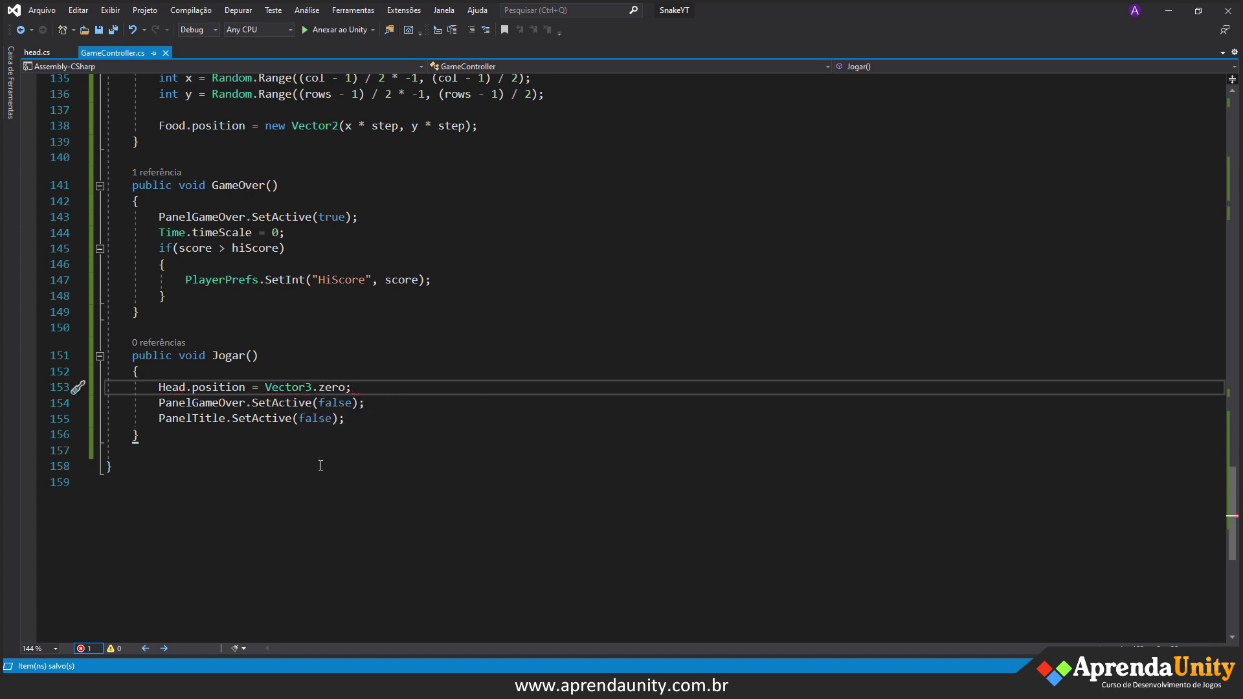
- Add SetFood();, score = 0; and txtScore.text = "Score: 0"; to Jogar() and save
key(Return)
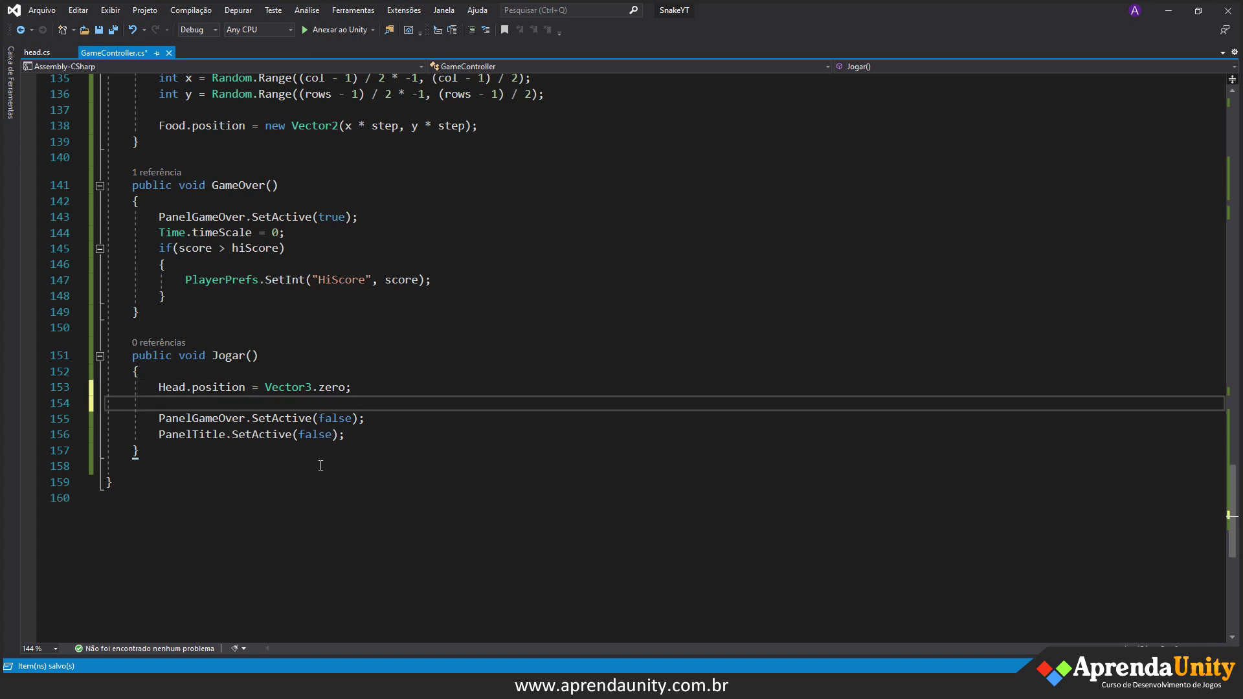
text(set)
key(Tab)
text(();)
key(ctrl+s)
key(Return)
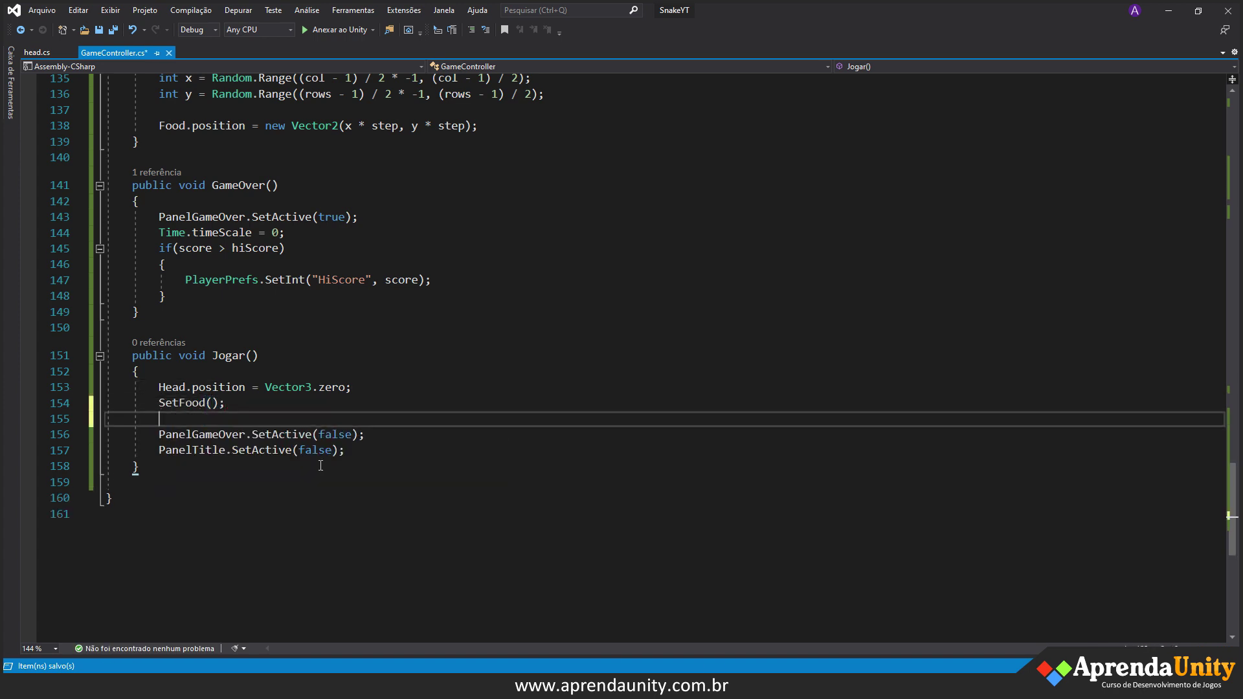
text(score)
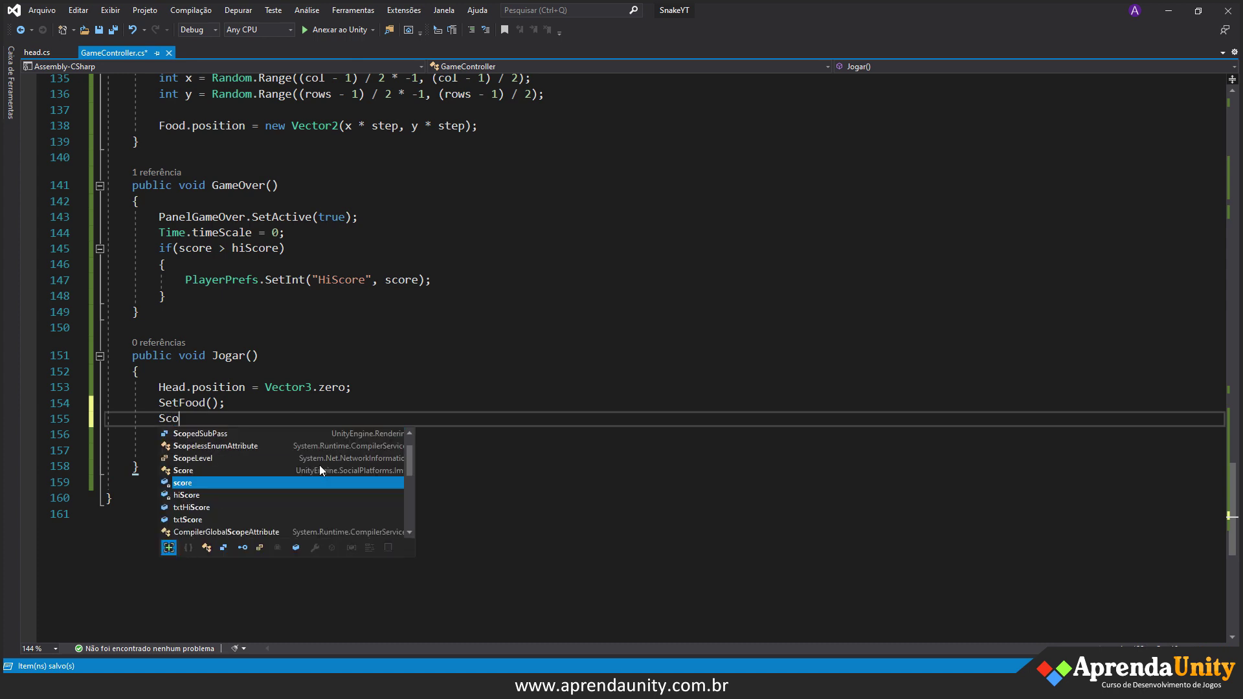
key(Escape)
text(= 0;)
key(Return)
text(txt)
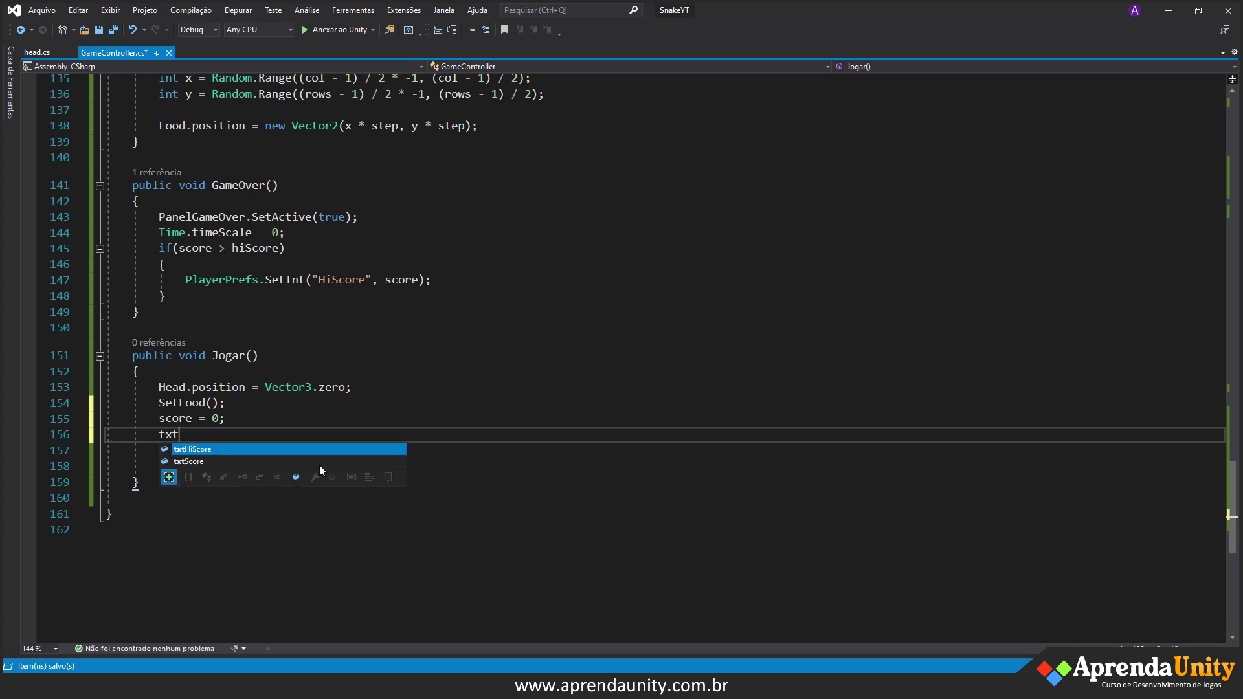
key(Tab)
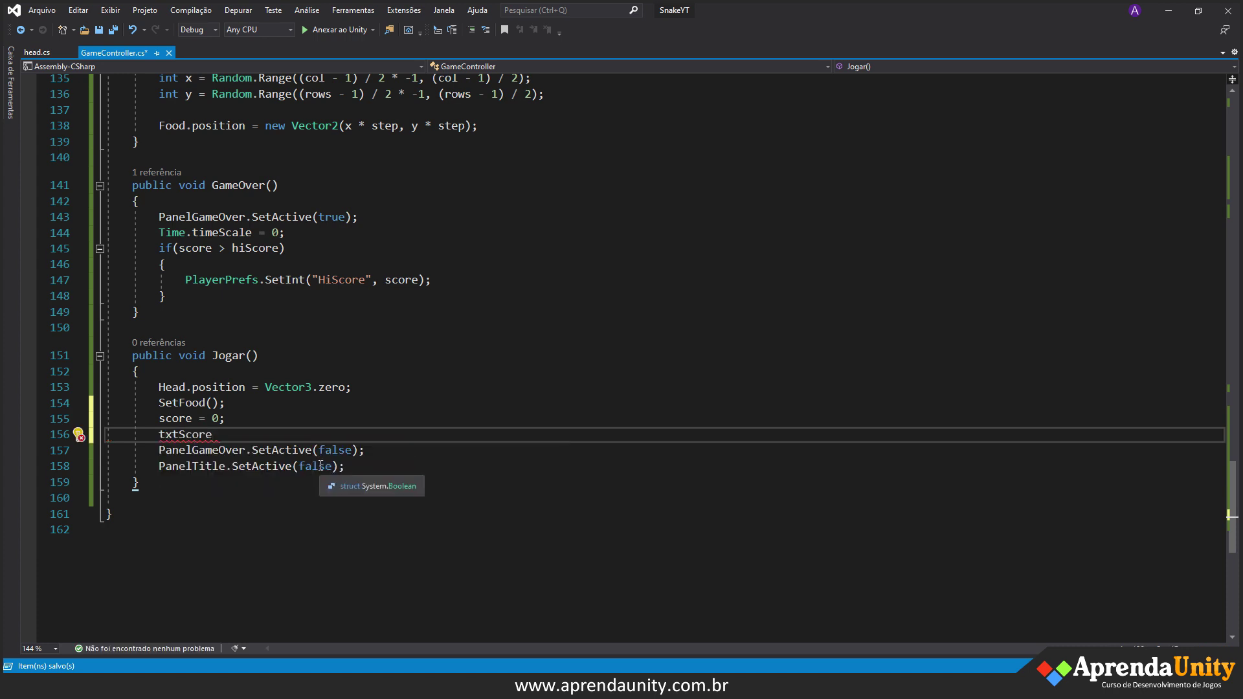
text(.text = "Score)
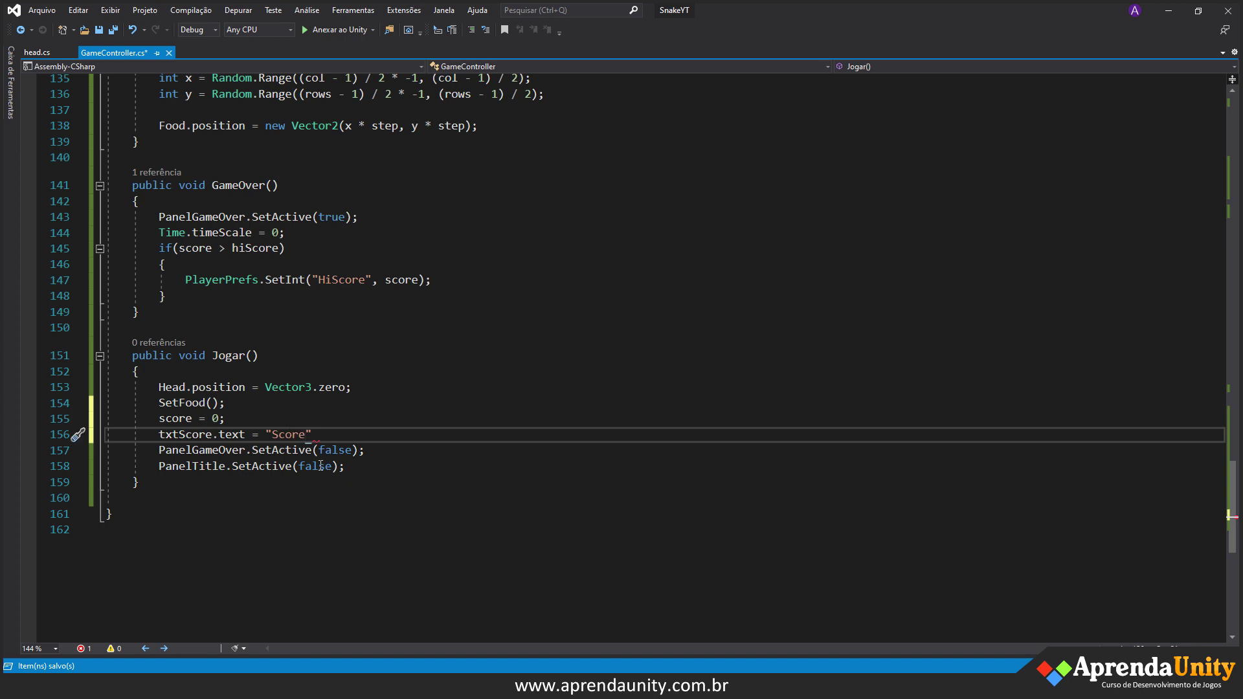
text(: 0)
text(";)
key(ctrl+s)
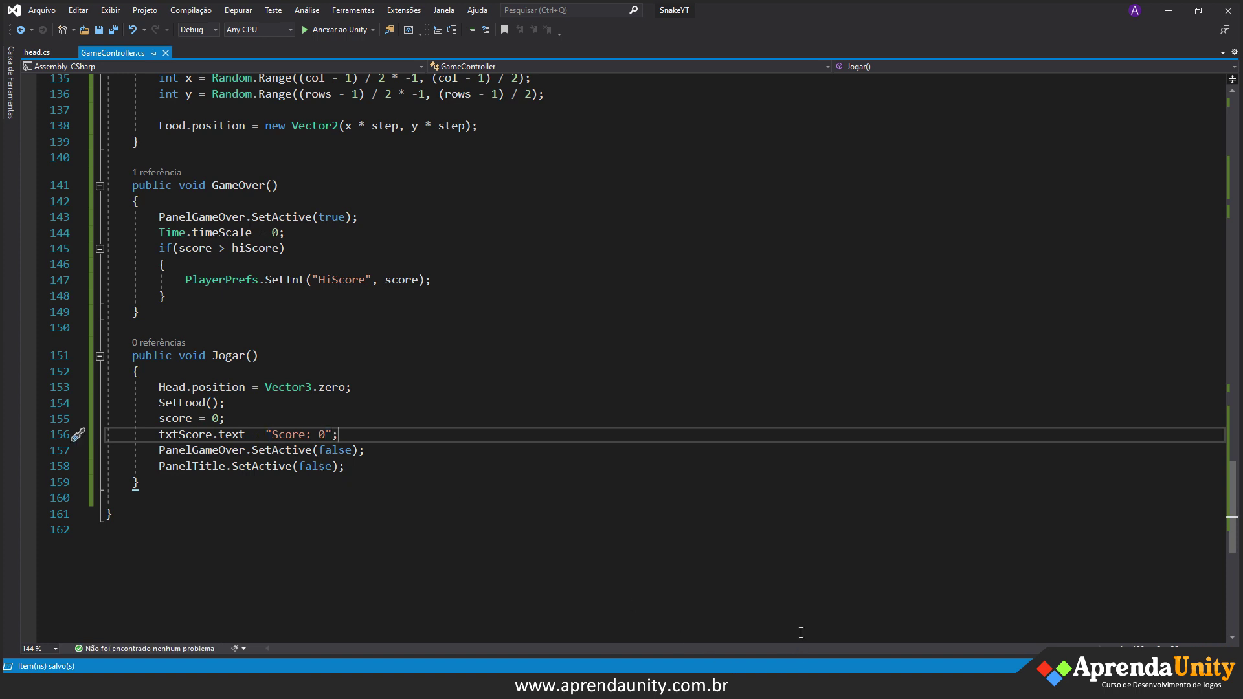
click(874, 598)
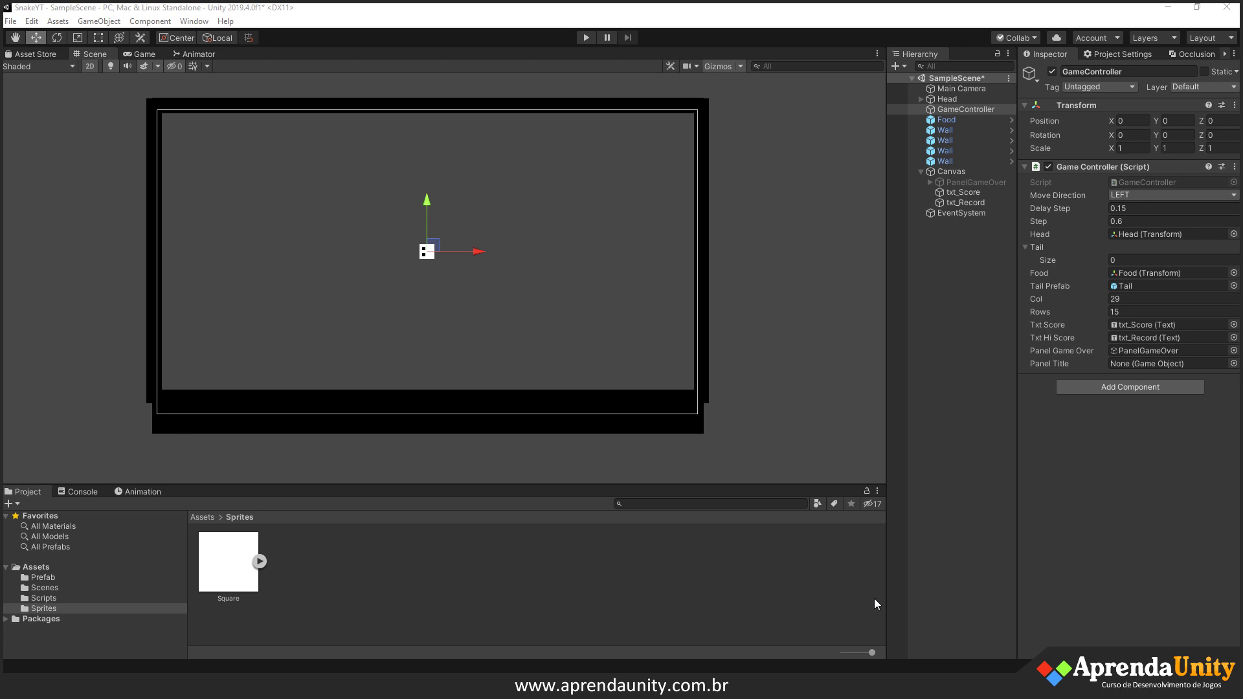
- Add an On Click entry to BTN_Play targeting GameController with the Jogar() function
click(930, 183)
click(972, 204)
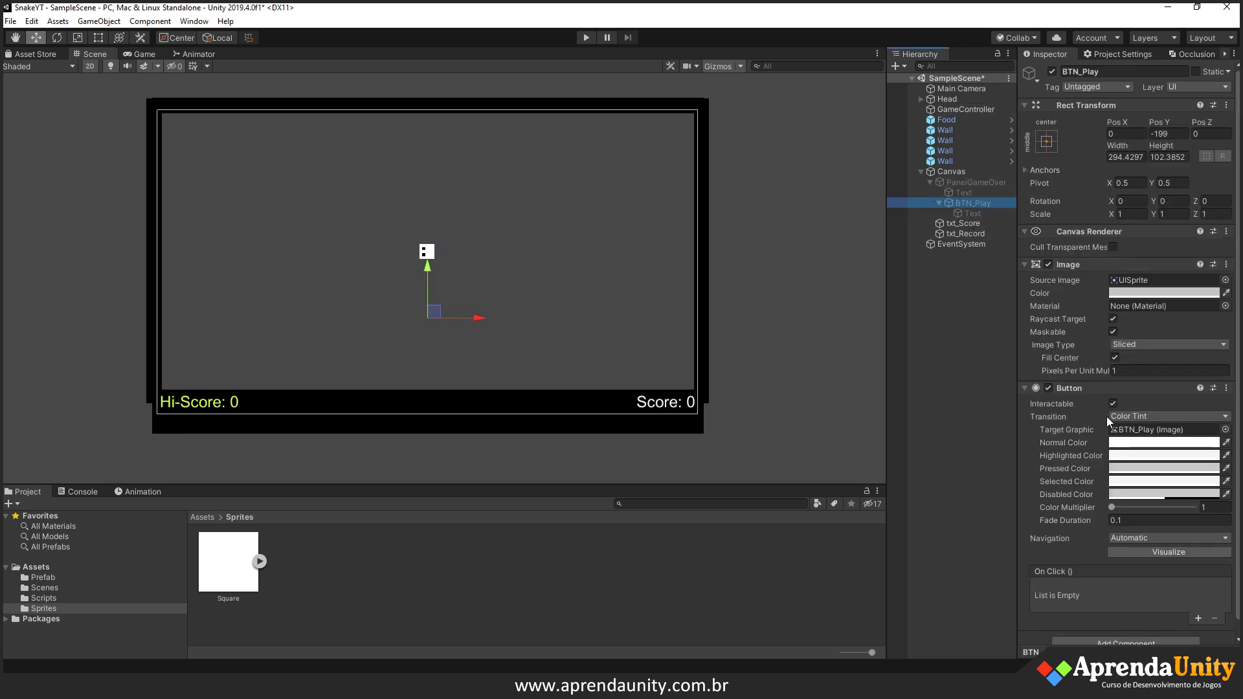
scroll(1105, 569, down, 1)
click(1197, 603)
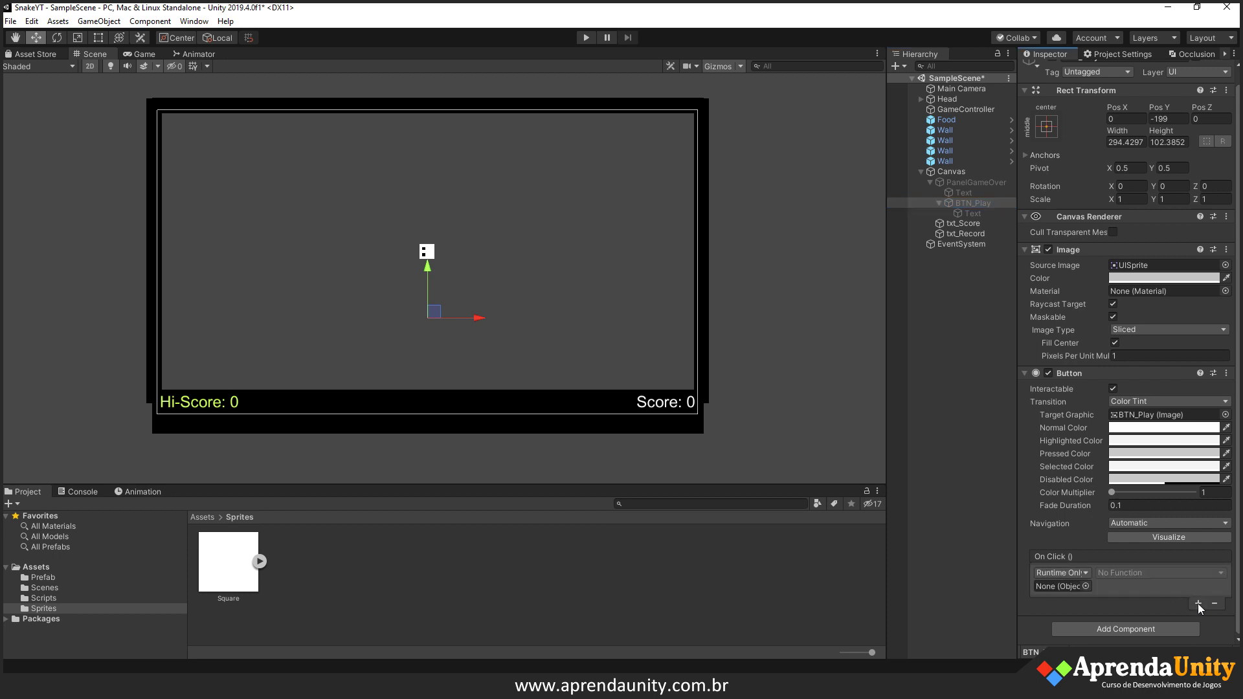
drag(949, 110, 1042, 591)
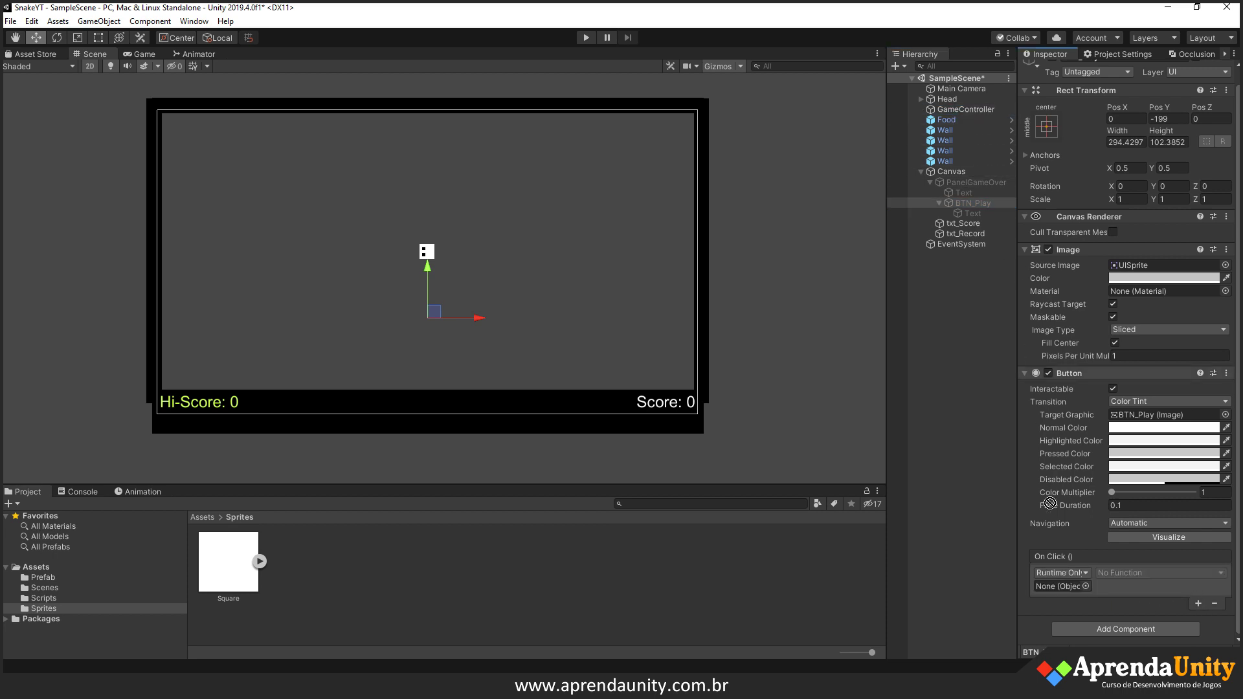
click(1139, 572)
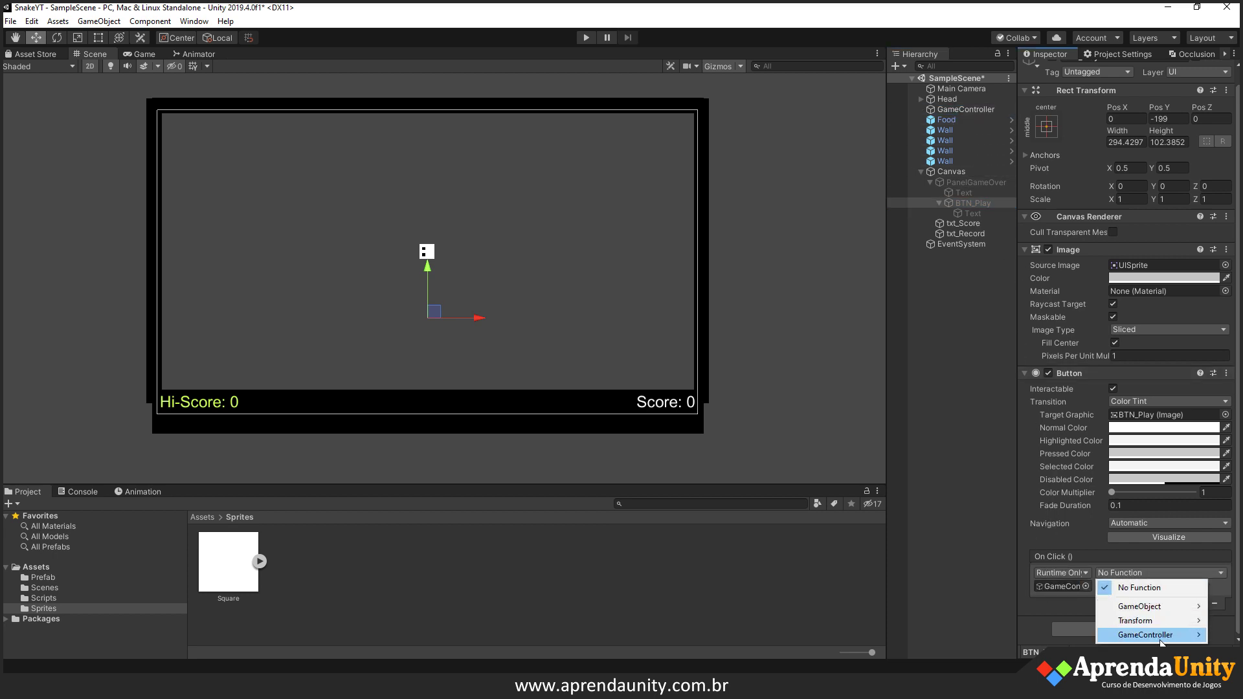
mouse_move(1161, 640)
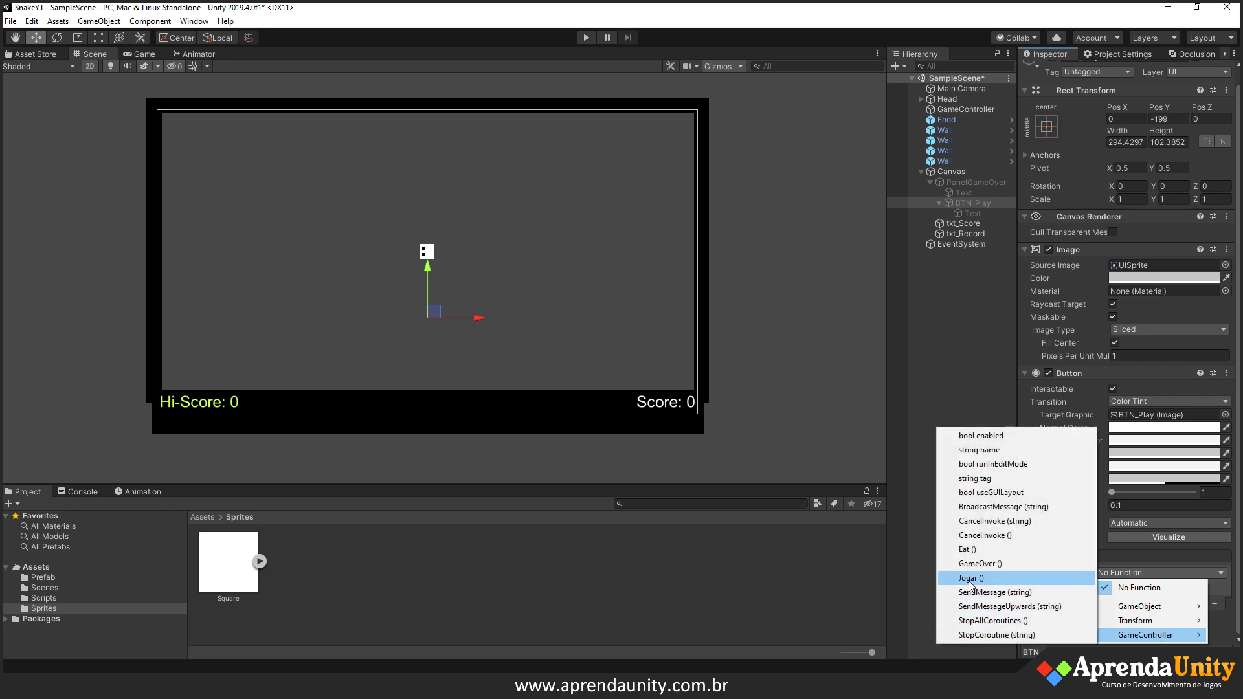
click(970, 579)
- Play the game, steer the snake until GAME OVER, and test the restart button
click(586, 37)
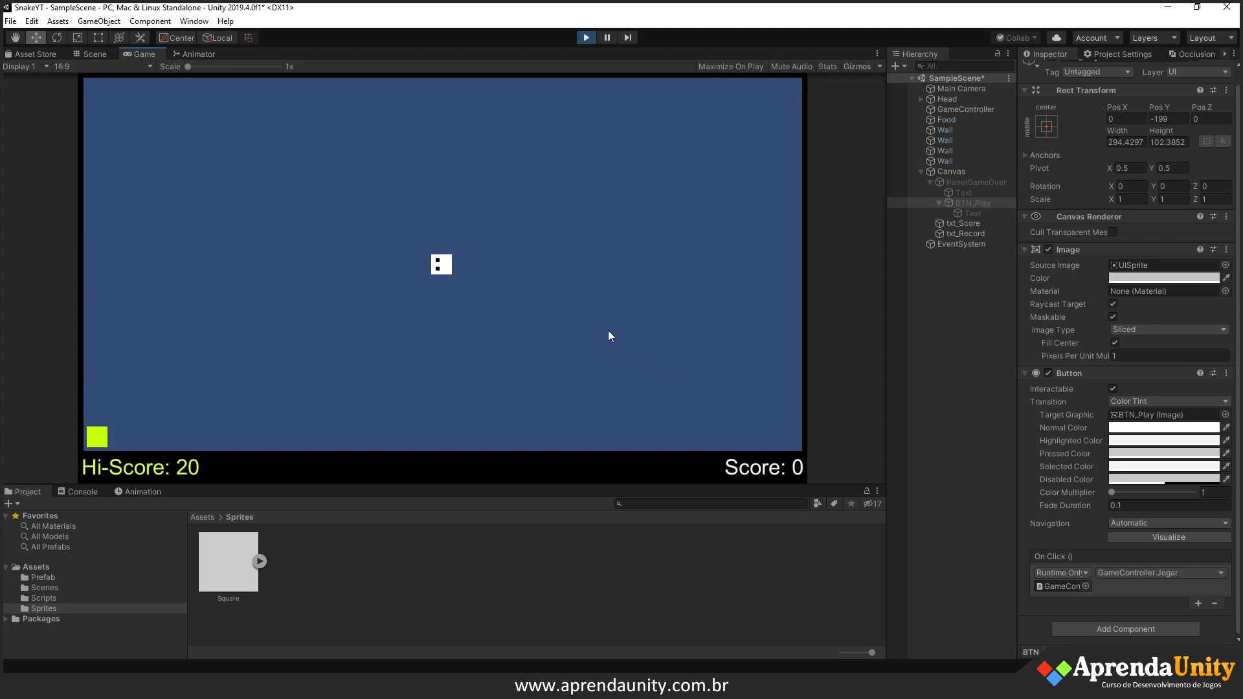
key(Down)
key(Right)
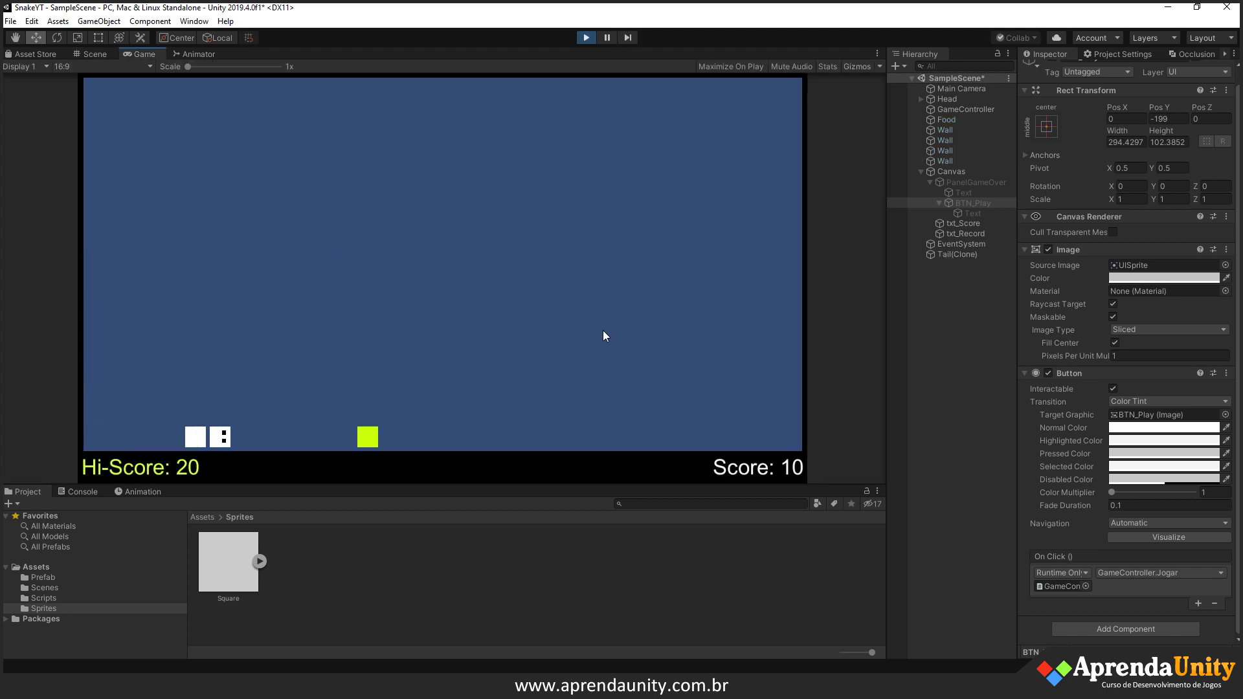
key(Up)
key(Left)
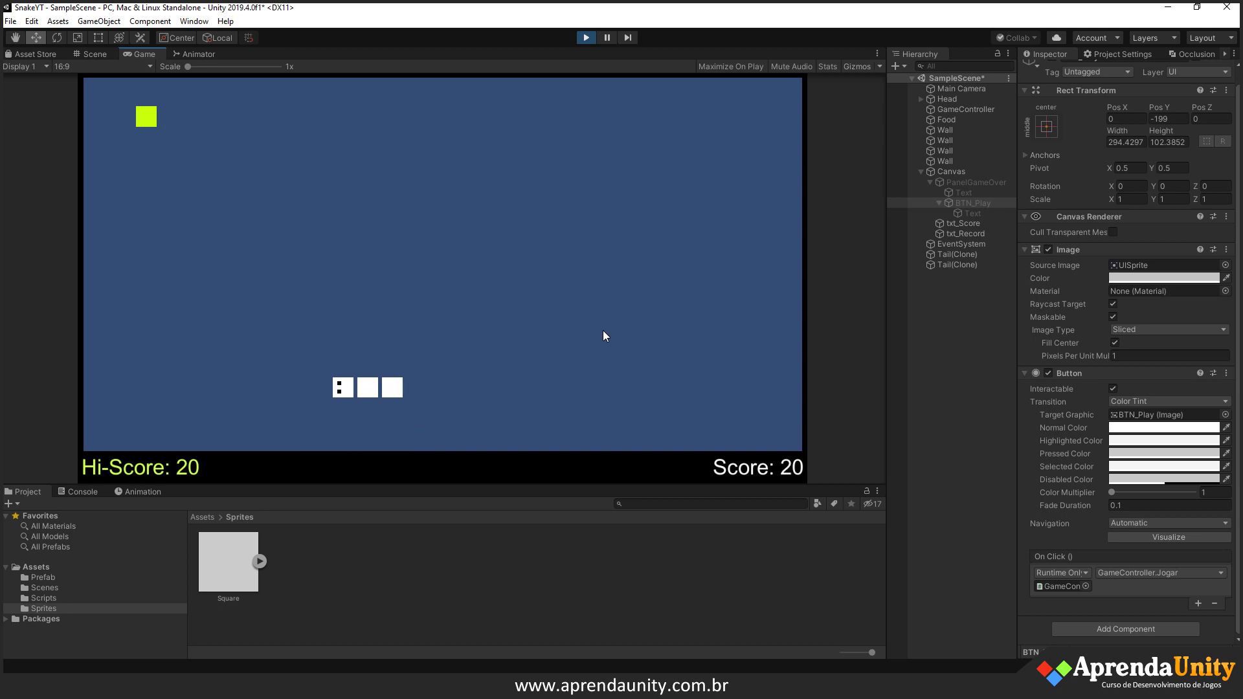
key(Up)
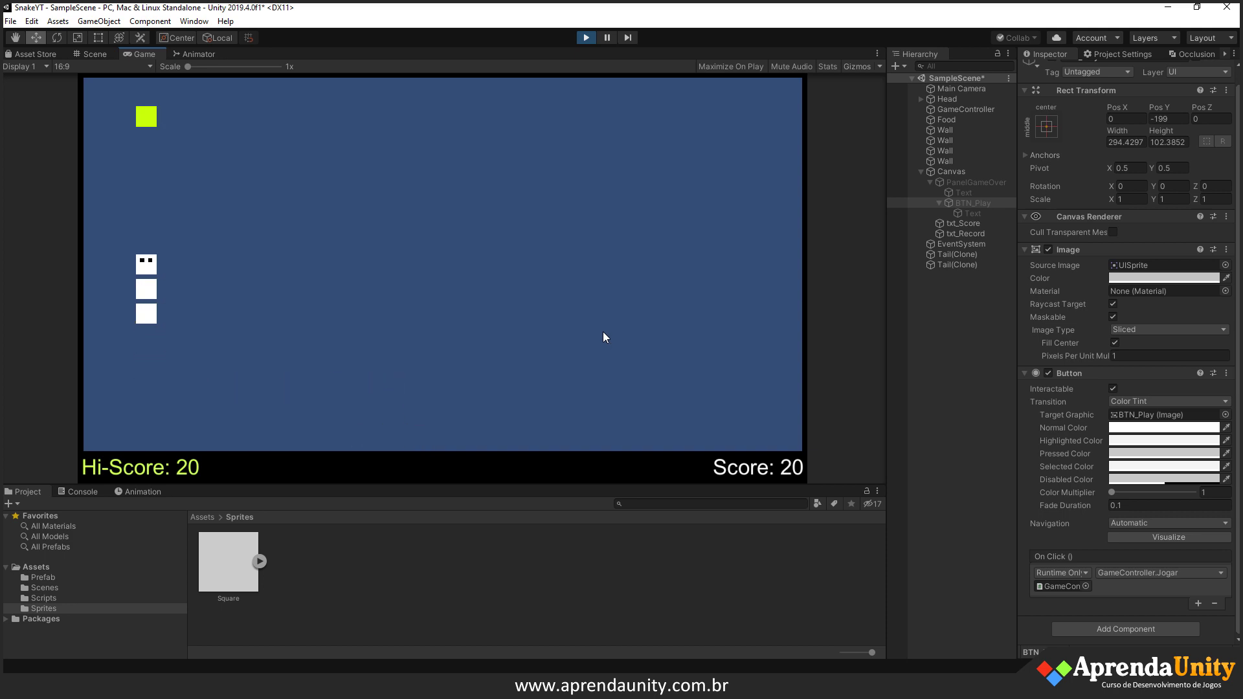
key(Right)
key(Up)
key(Left)
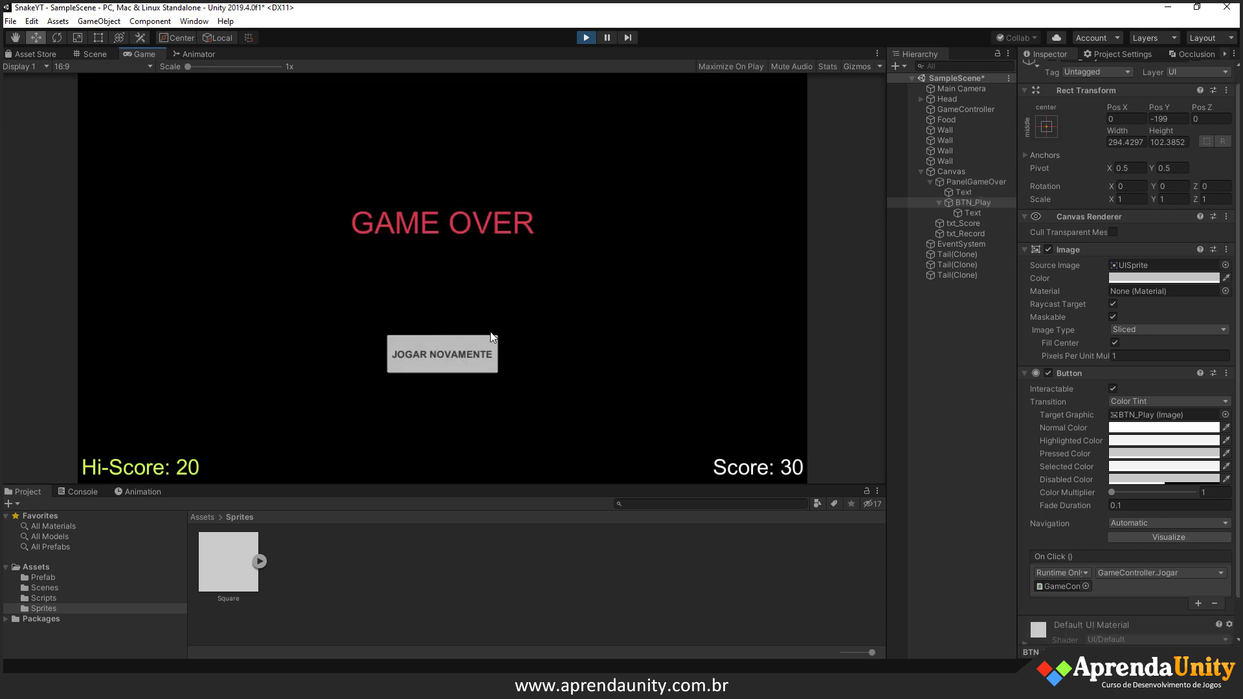
click(450, 355)
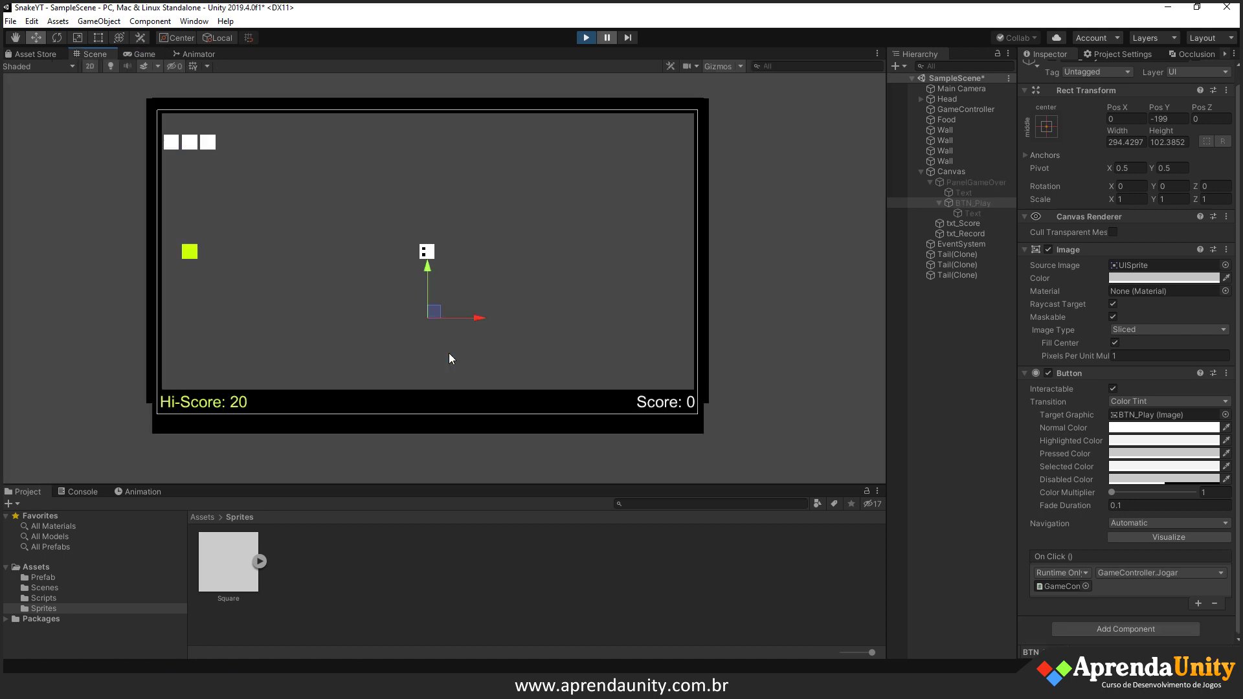
- Stop play mode, then duplicate PanelGameOver and rename the copy PanelTitle
click(586, 37)
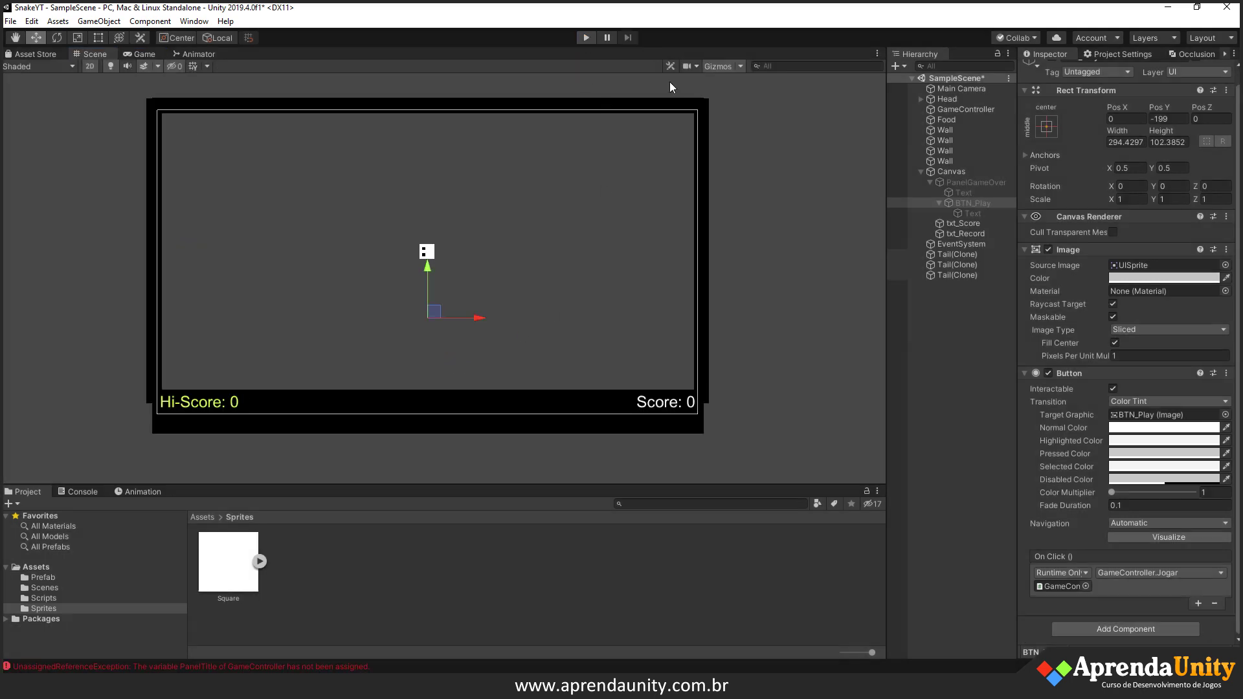
click(958, 183)
key(ctrl+d)
click(1013, 241)
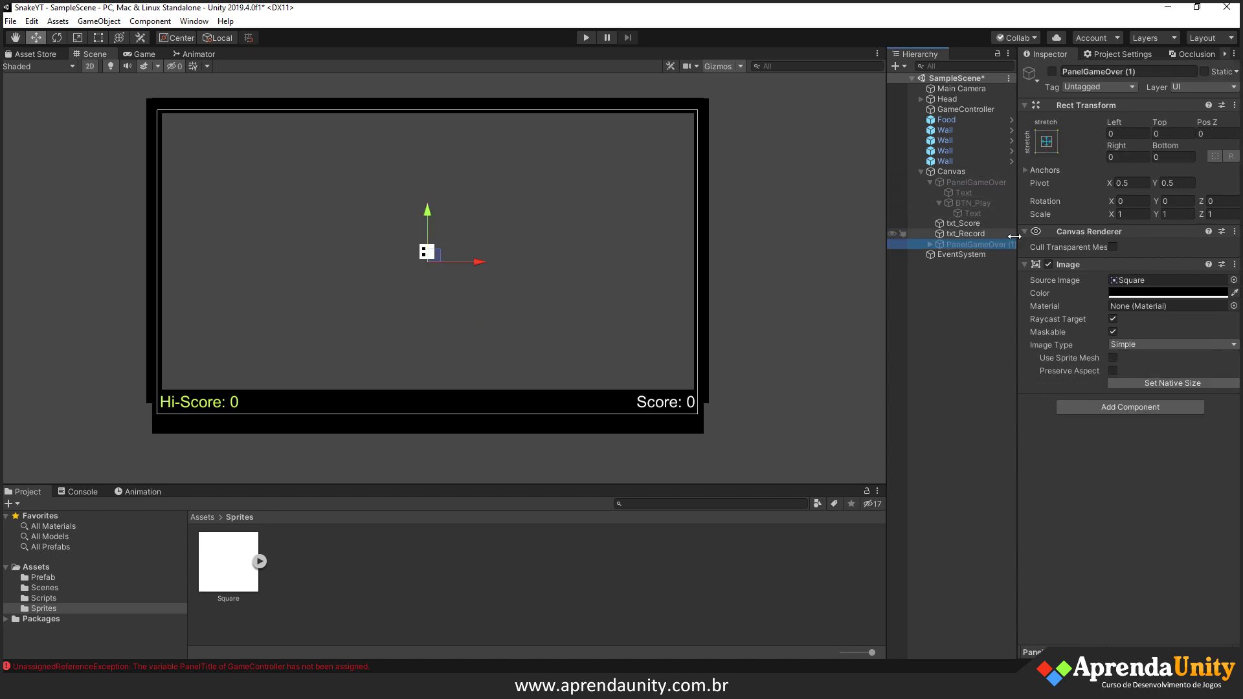
drag(886, 296, 829, 296)
click(969, 245)
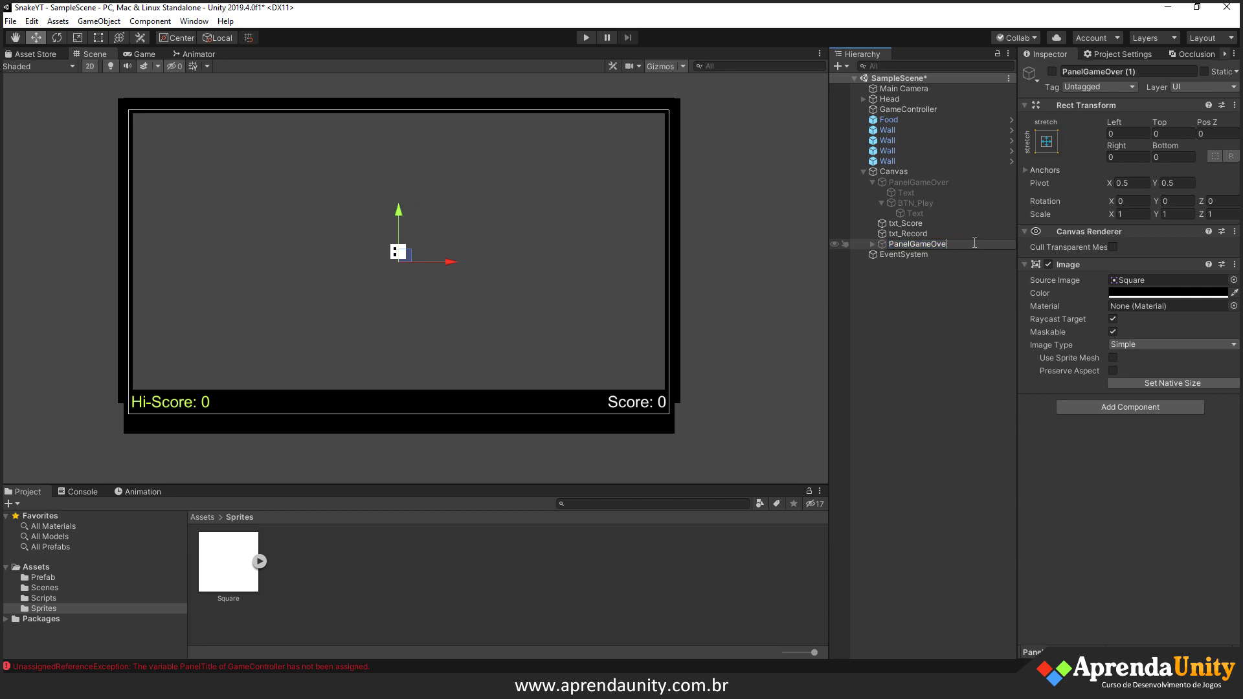
key(BackSpace)
text(Titl)
text(e)
key(Return)
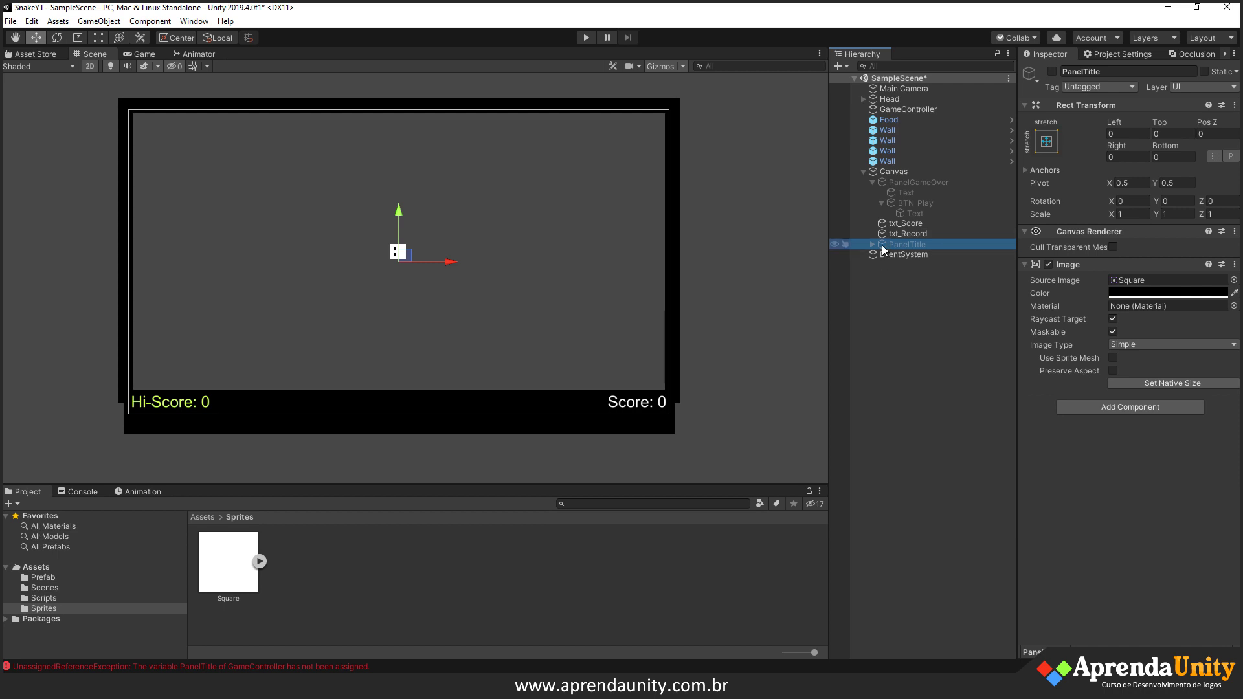
- Change PanelTitle's heading to SUPER SNAKE and its button text to JOGAR
click(872, 244)
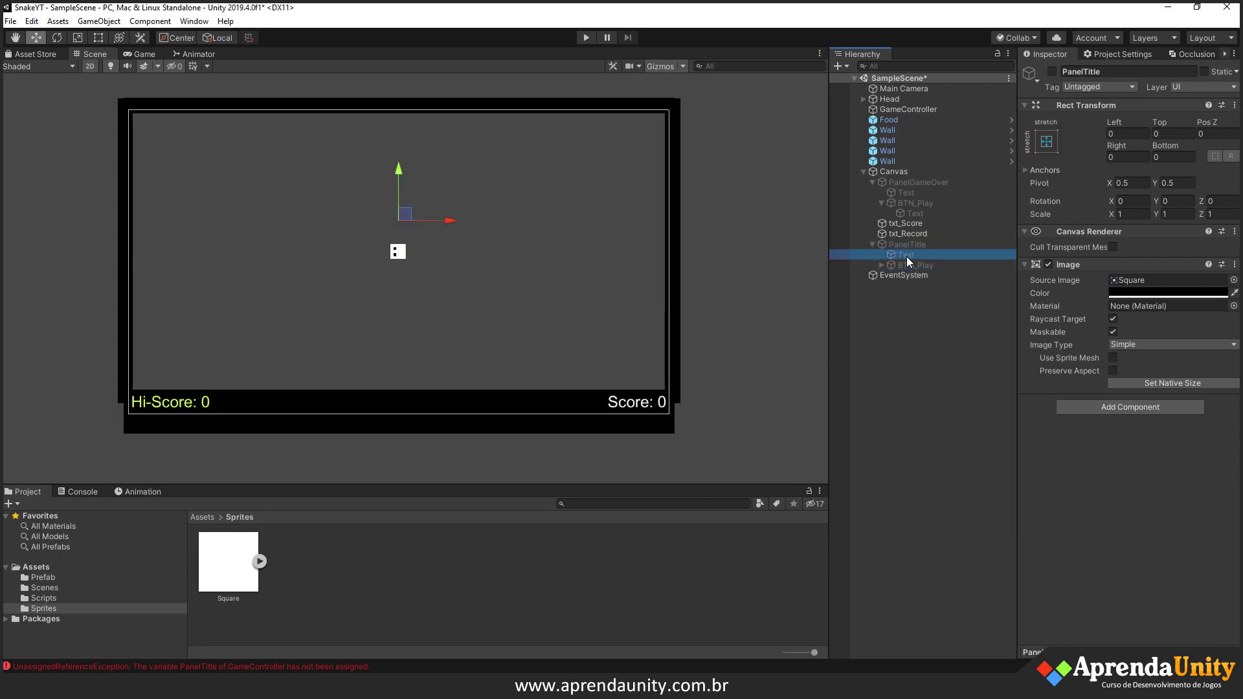
click(906, 255)
drag(1075, 302, 1032, 293)
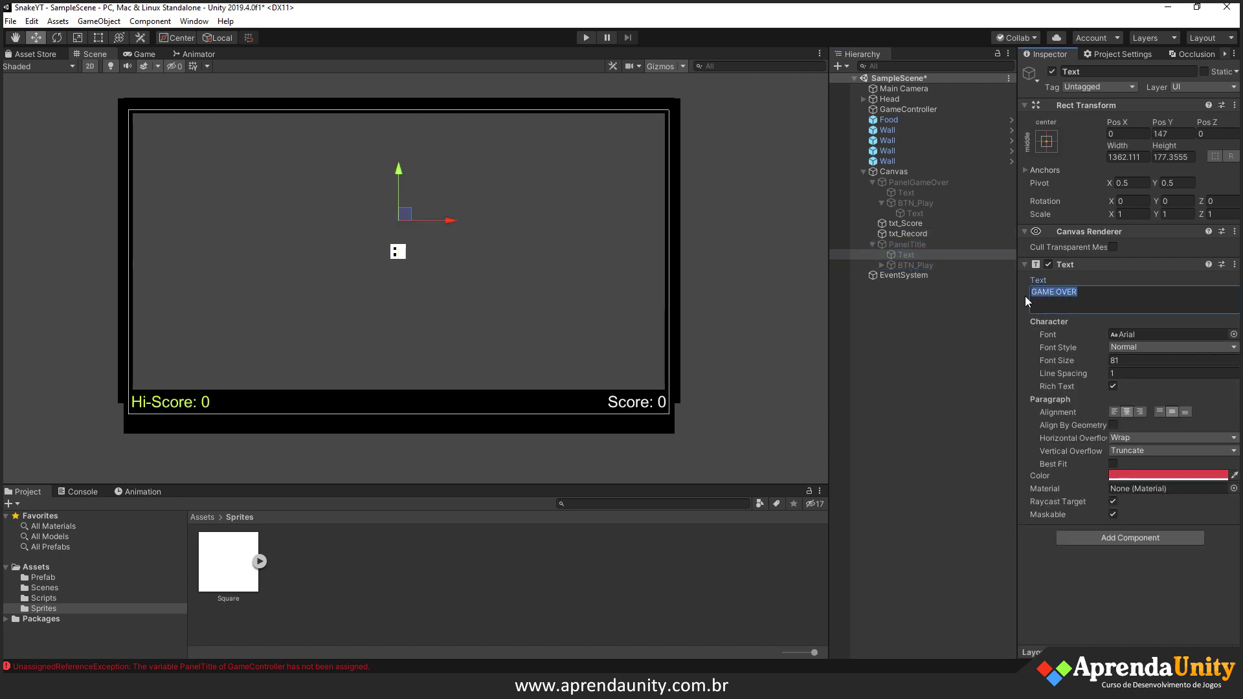
text(SUPER SNAKE)
click(893, 266)
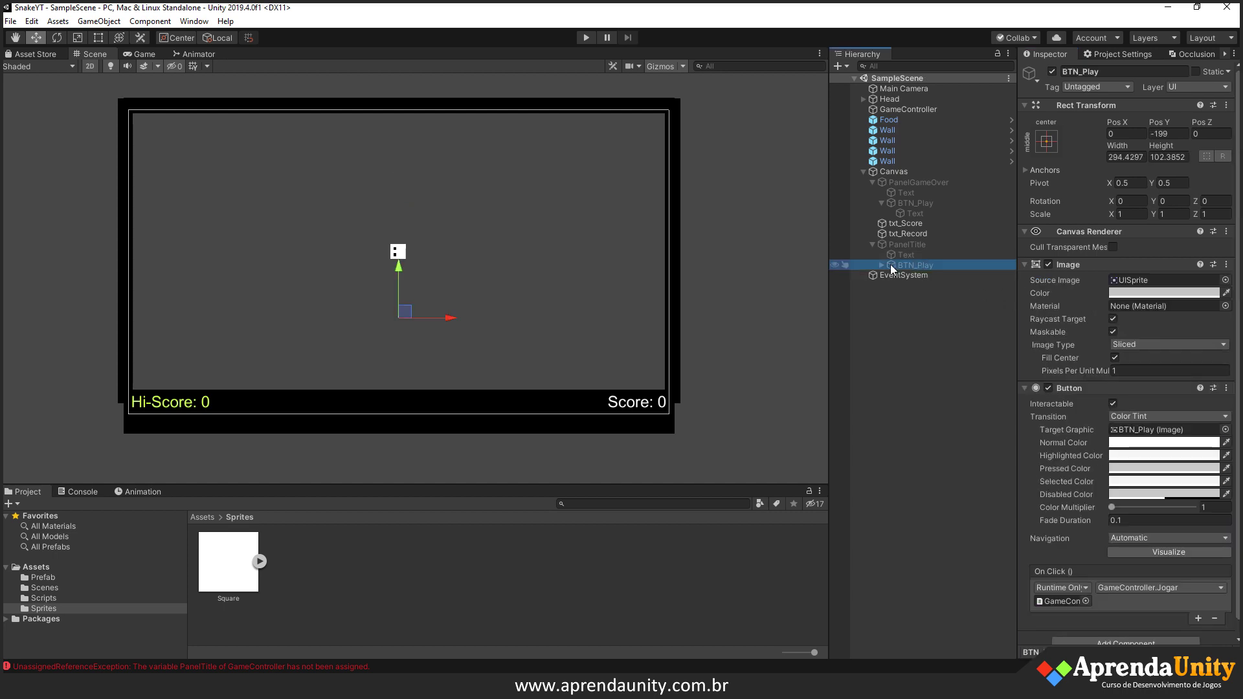
click(912, 275)
drag(1060, 292, 1120, 293)
key(BackSpace)
key(BackSpace)
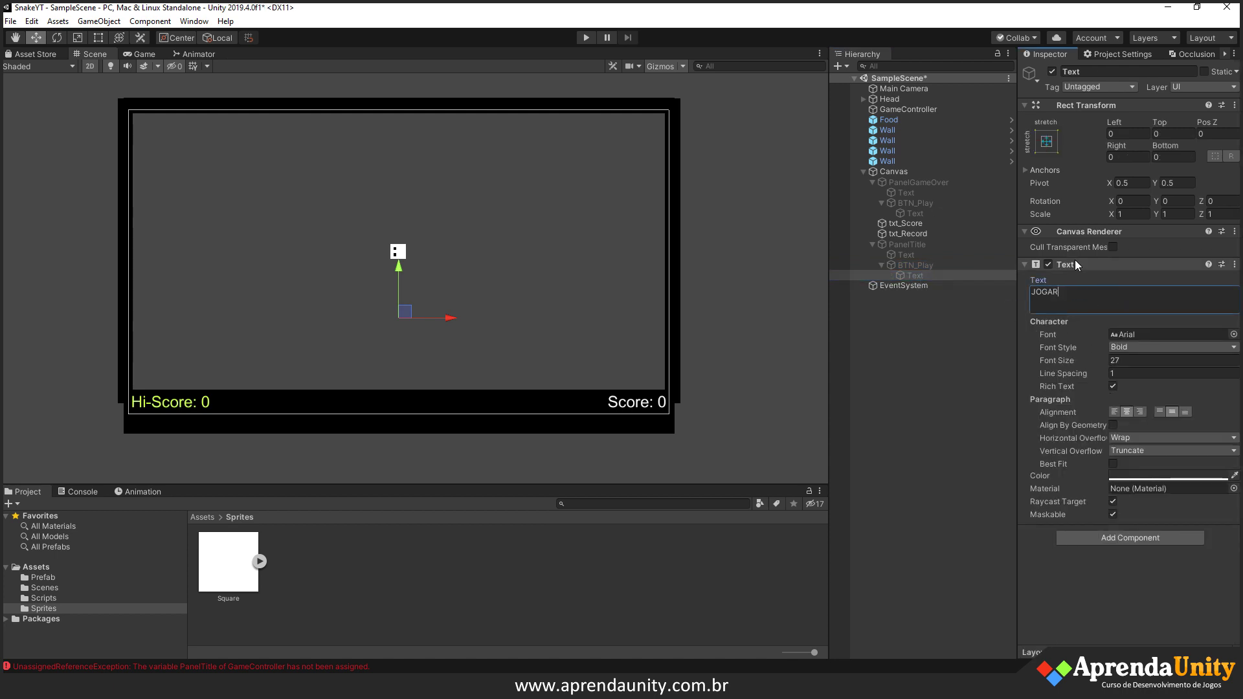
- Assign PanelTitle to GameController's Panel Title field and retest the restart in Play mode
click(899, 109)
drag(907, 244, 1122, 364)
click(590, 38)
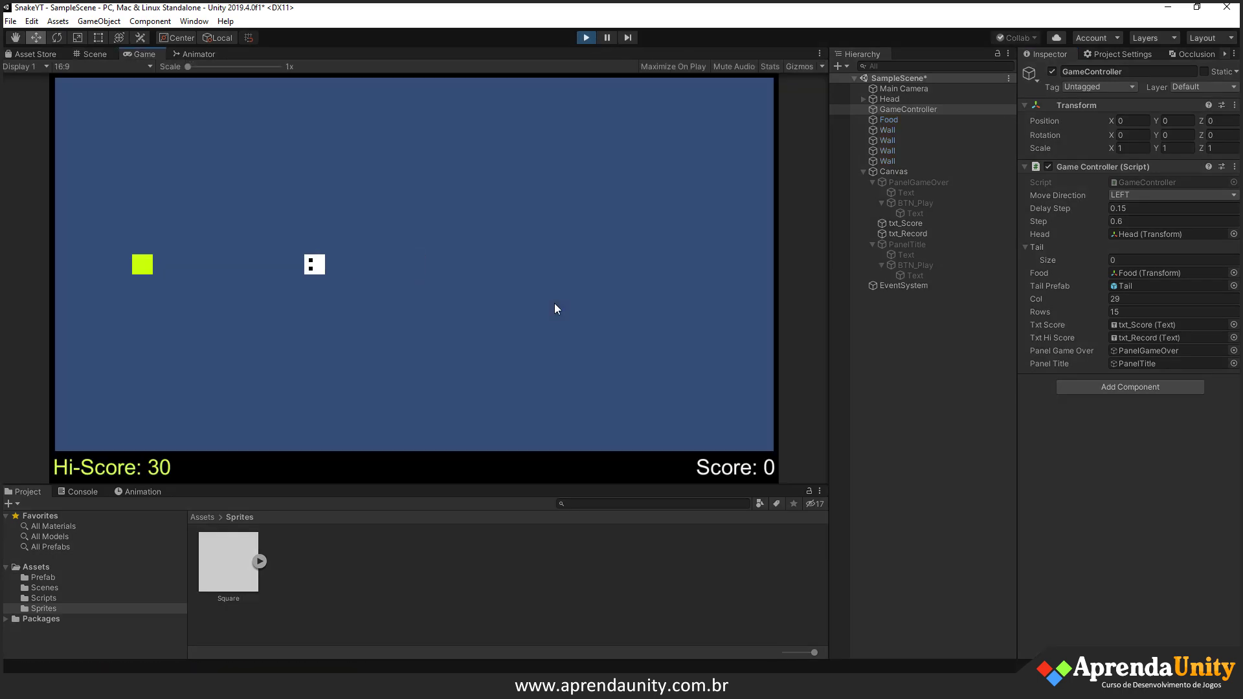
key(Down)
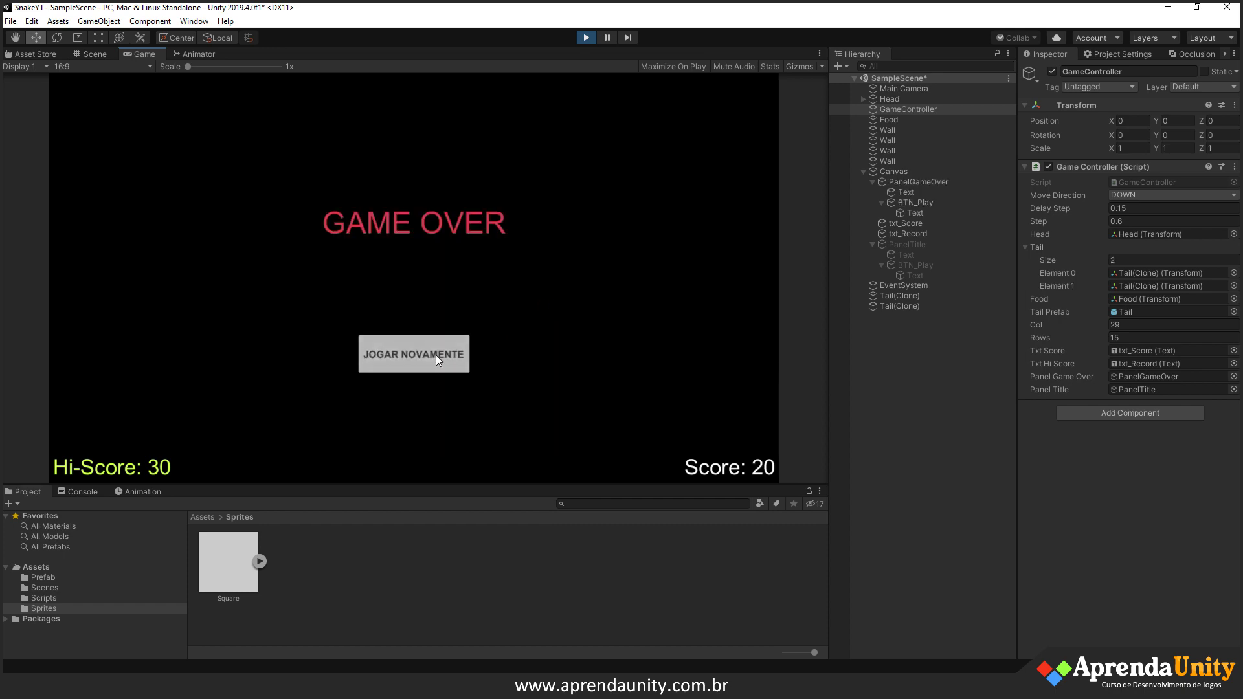
click(436, 355)
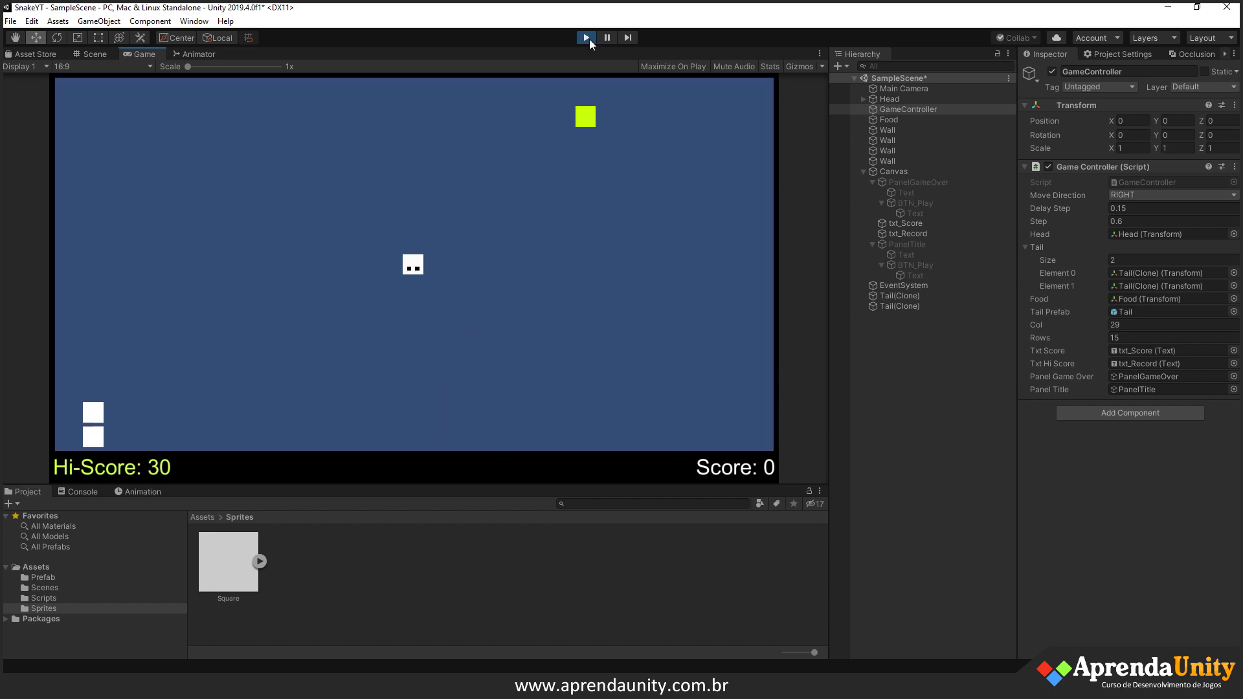
click(586, 37)
- Back in Visual Studio, start a new line after line 158 inside Jogar()
key(alt+Tab)
click(373, 466)
key(Return)
- Add Time.timeScale = 1; to Jogar() and save the script
text(TIME)
key(BackSpace)
key(BackSpace)
key(BackSpace)
key(BackSpace)
text(tim)
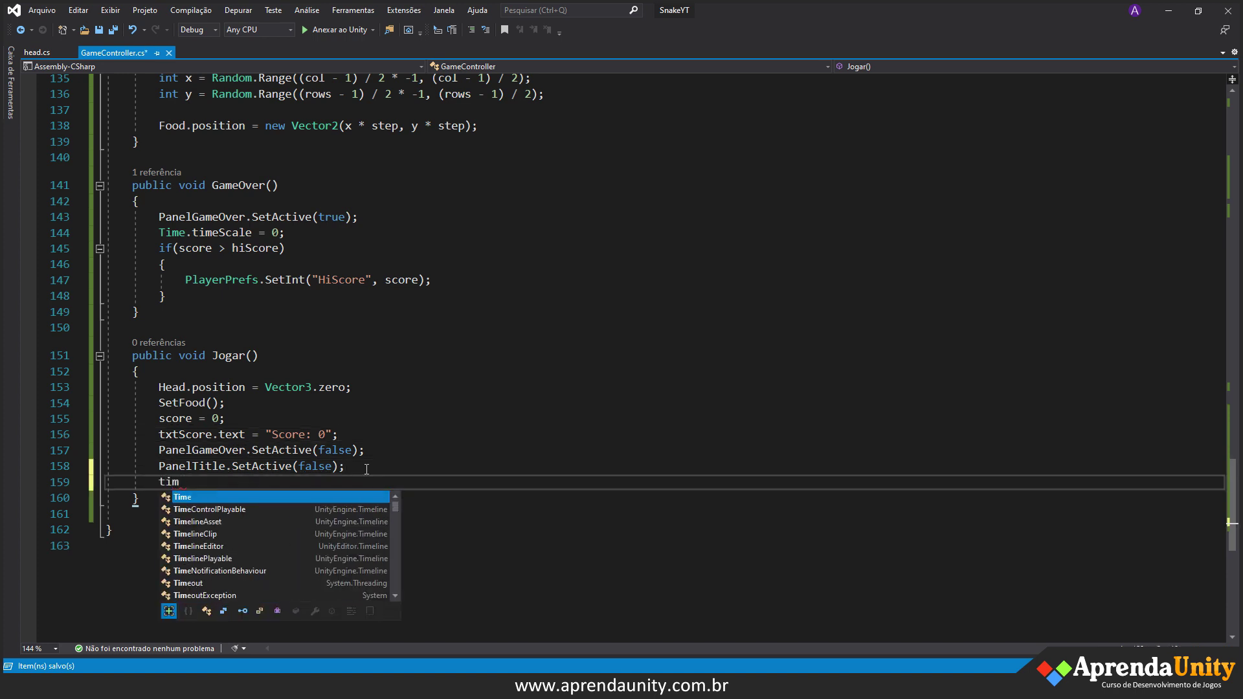
text(Time.)
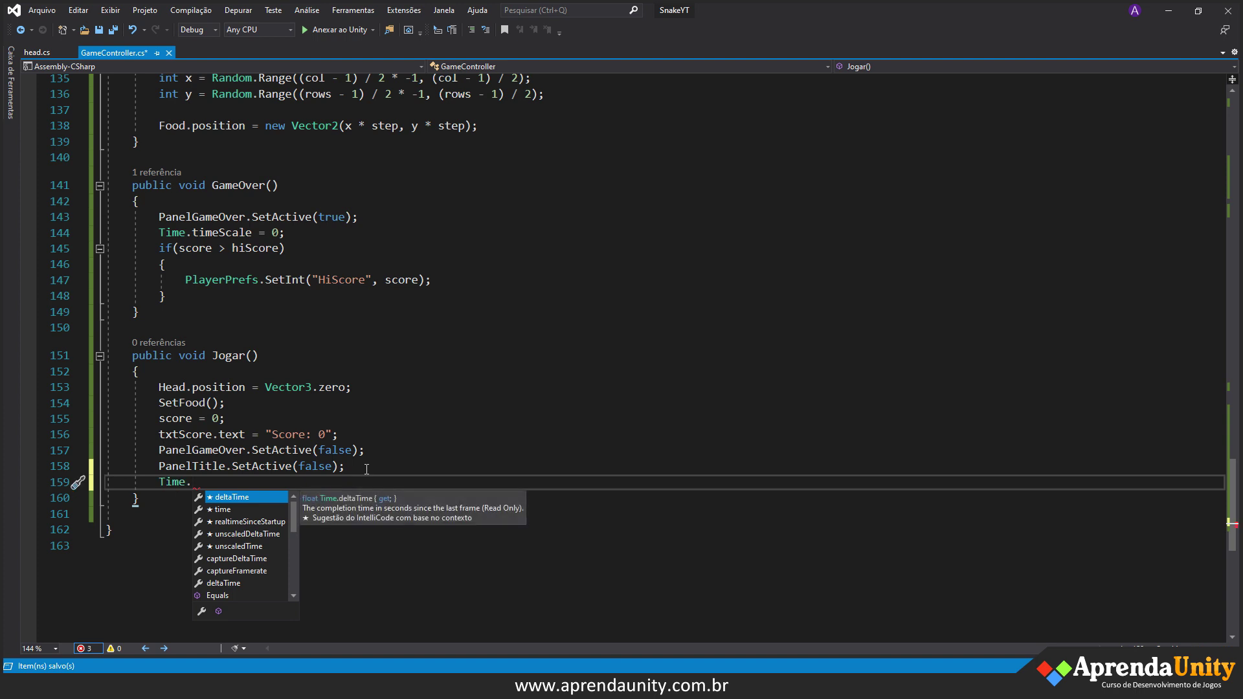
text(time)
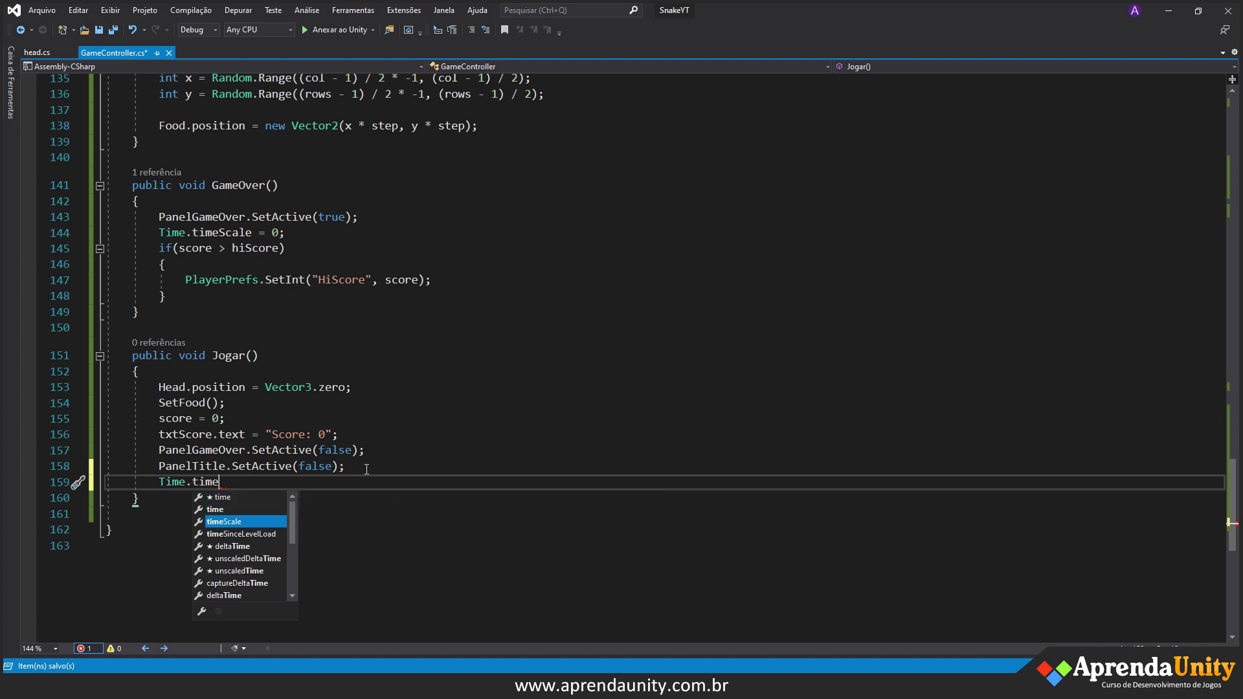
key(Tab)
text(;)
key(ctrl+s)
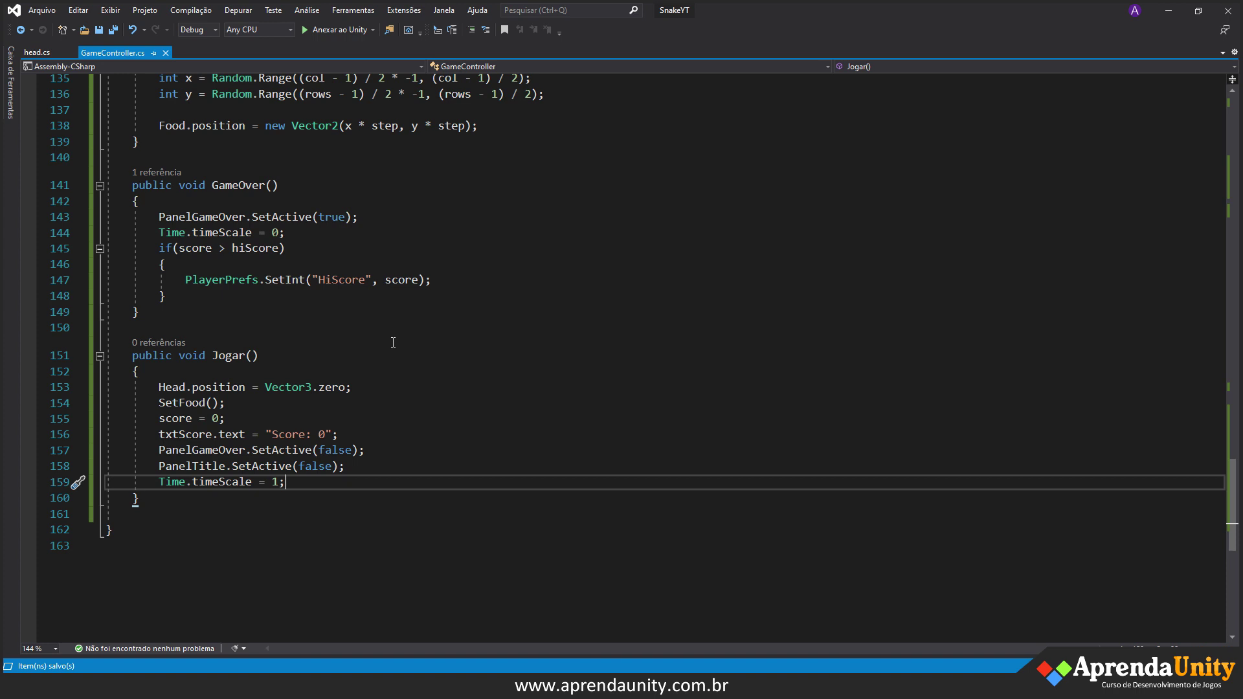
- Insert a new line after the head position reset in Jogar(), discarding a mistaken Direction entry
key(Up)
key(Up)
key(Up)
key(Up)
key(Up)
key(Up)
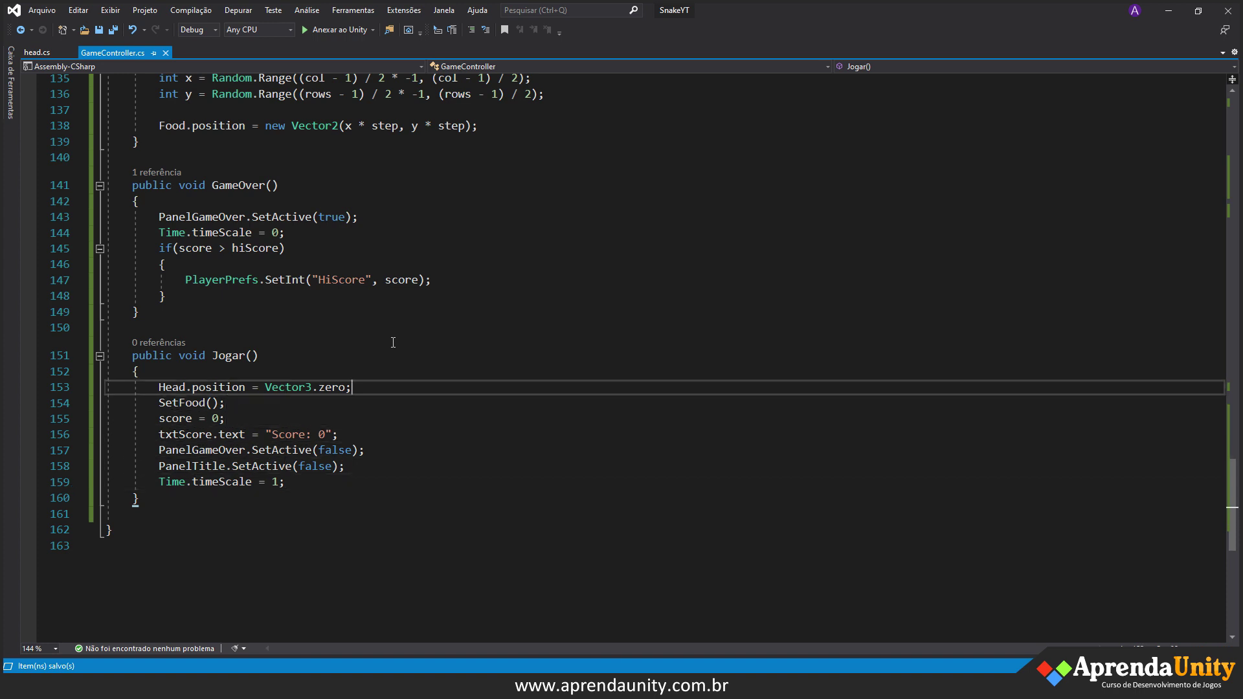
key(End)
key(Return)
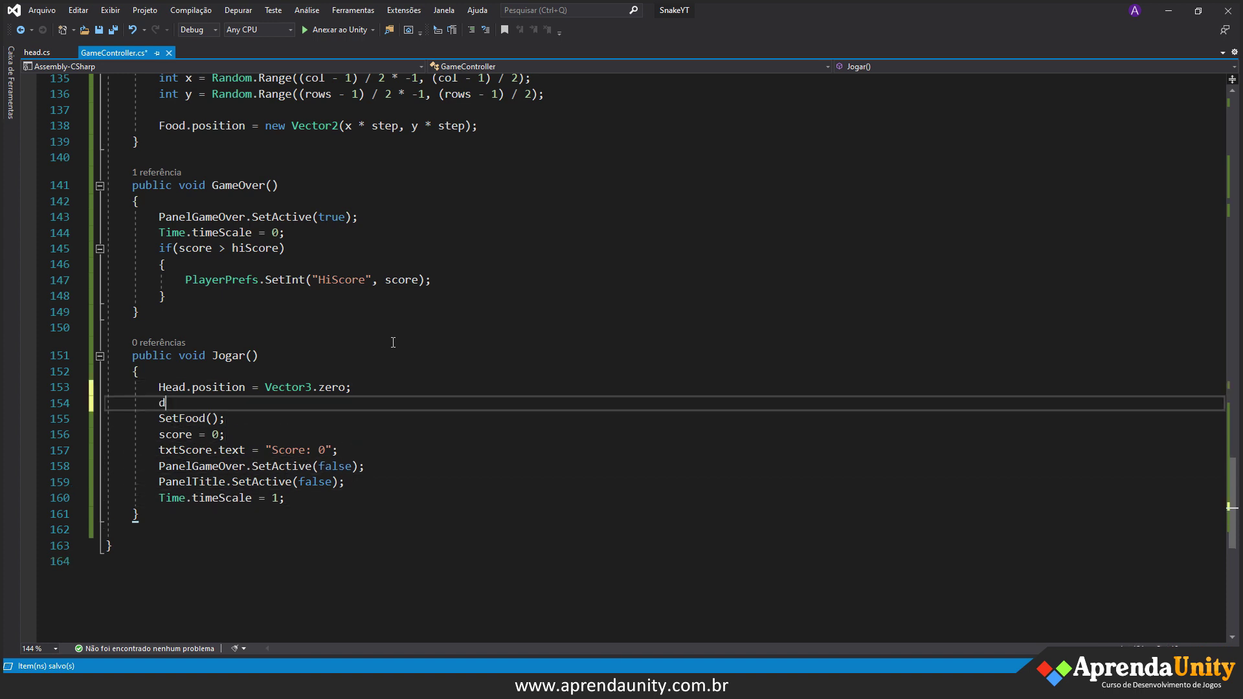
text(i)
key(Down)
key(Down)
key(Tab)
text(=)
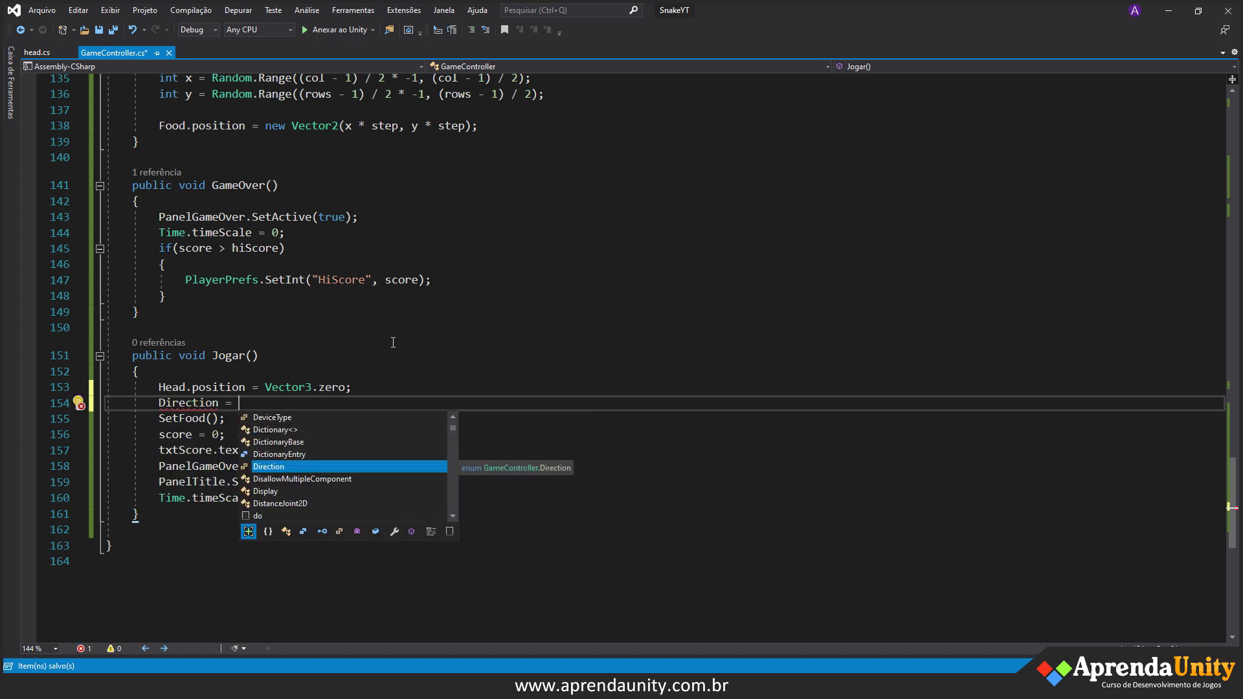
key(Tab)
key(BackSpace)
key(BackSpace)
key(BackSpace)
key(BackSpace)
key(BackSpace)
key(BackSpace)
key(BackSpace)
key(BackSpace)
key(BackSpace)
key(ctrl+s)
- Write moveDirection = Direction.LEFT; on the new line and save
scroll(393, 342, up, 4)
scroll(434, 222, up, 13)
scroll(433, 222, down, 5)
scroll(433, 222, down, 6)
text(move)
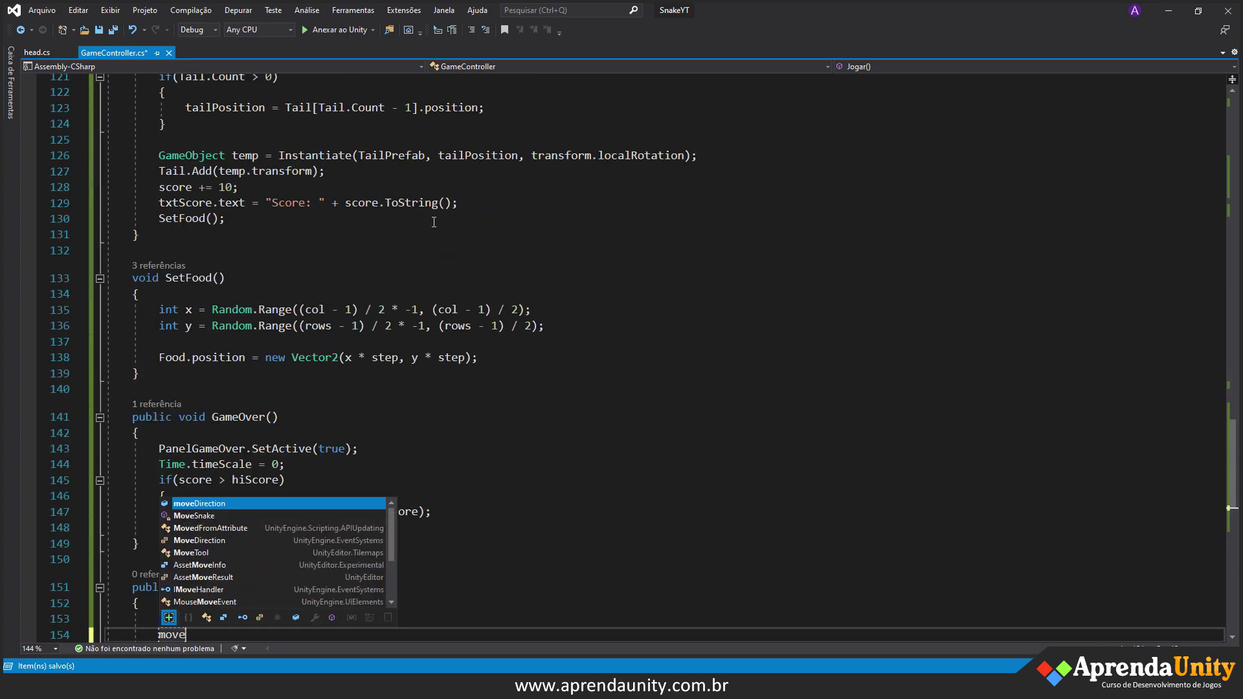
text(Direction = Direction)
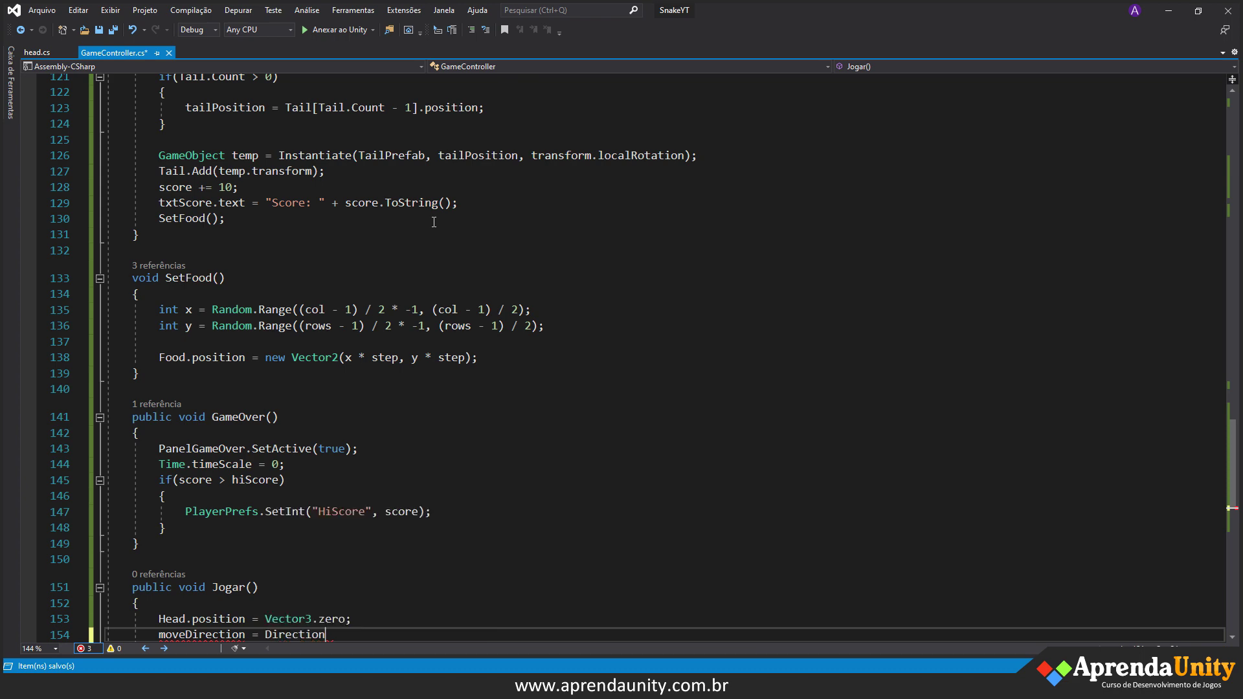
text(.)
key(Tab)
text(/)
scroll(433, 222, down, 2)
key(BackSpace)
key(BackSpace)
key(BackSpace)
key(BackSpace)
key(BackSpace)
text(lef)
key(Tab)
text(;)
key(ctrl+s)
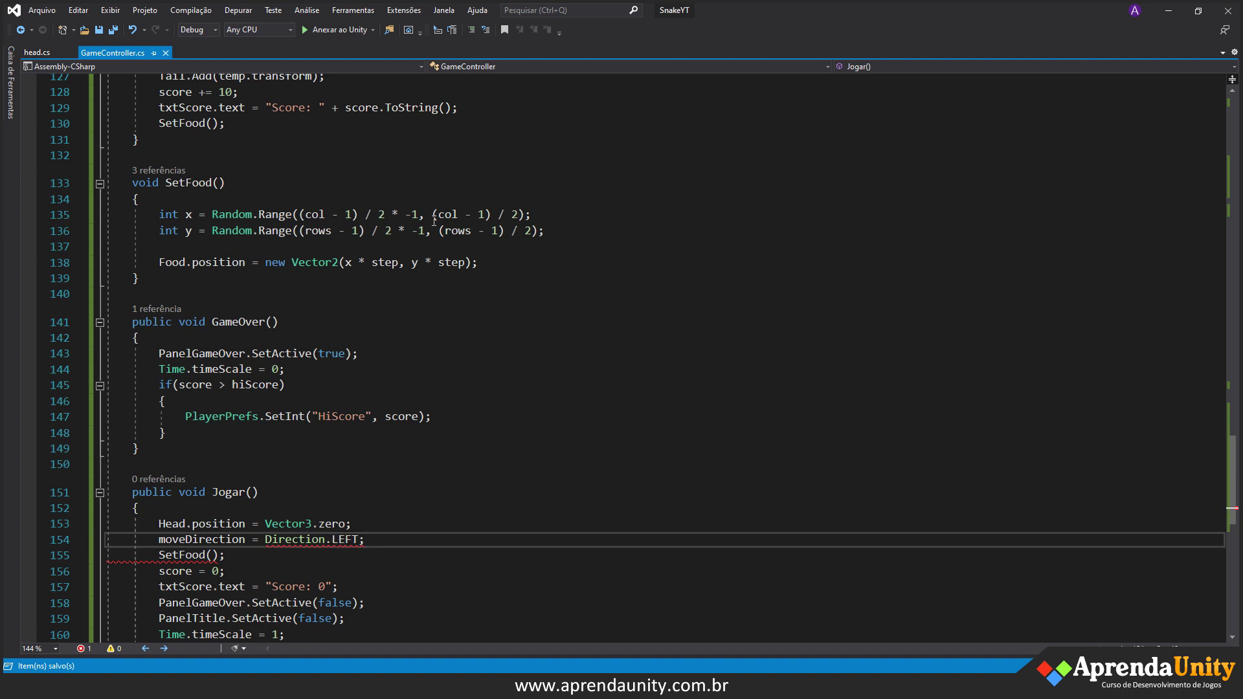
- Add Head.rotation = Quaternion.Euler(new Vector3(0, 0, 0)); below it, save, and return to Unity
scroll(471, 306, down, 1)
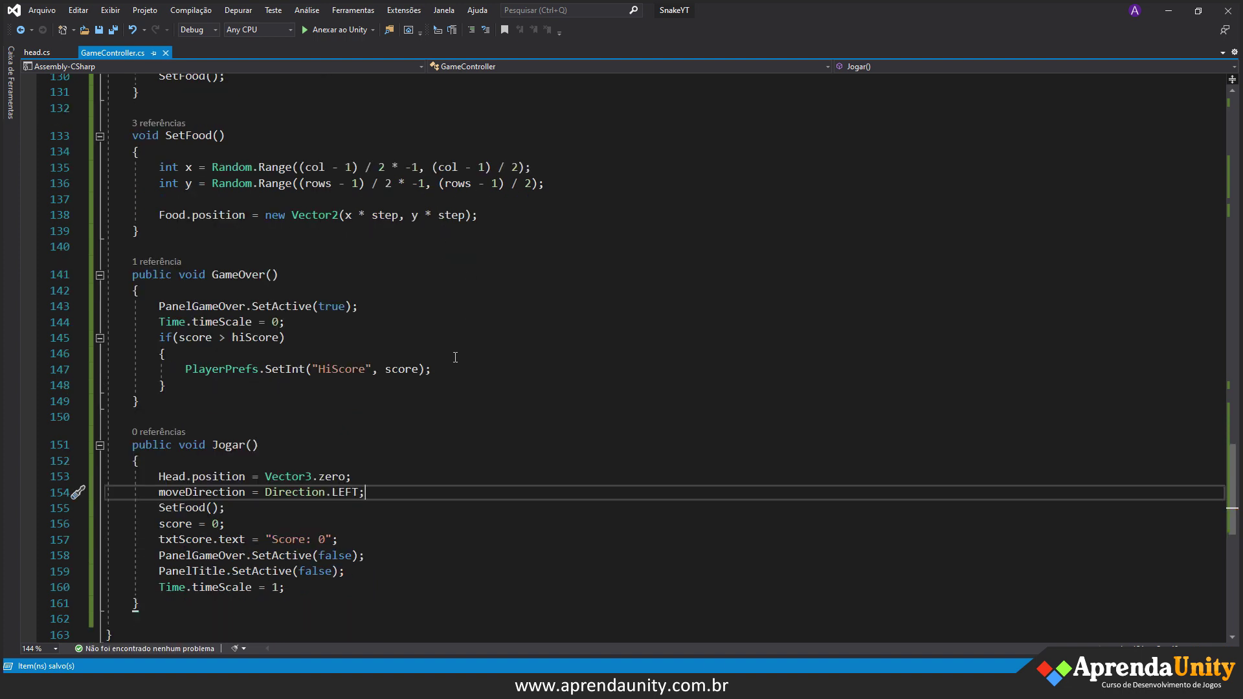
key(Return)
text(He)
key(Tab)
text(.)
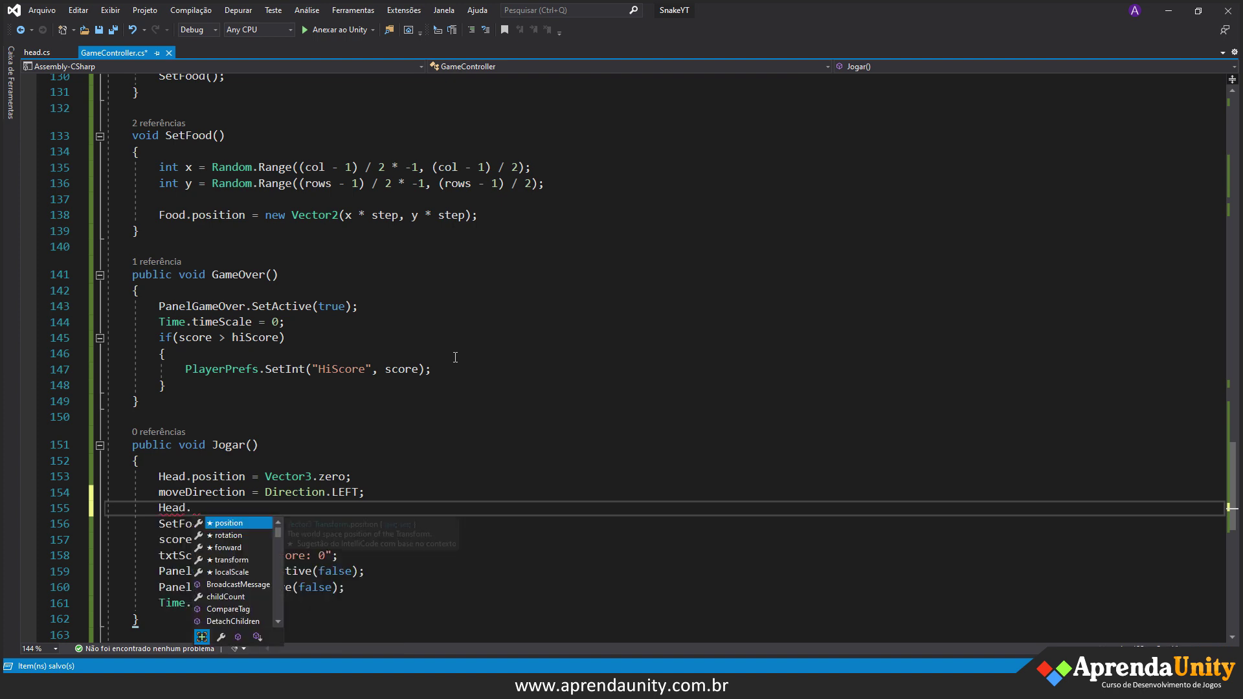
text(rp)
key(Tab)
text(= Qua)
key(Tab)
text(.E)
key(Tab)
text(()
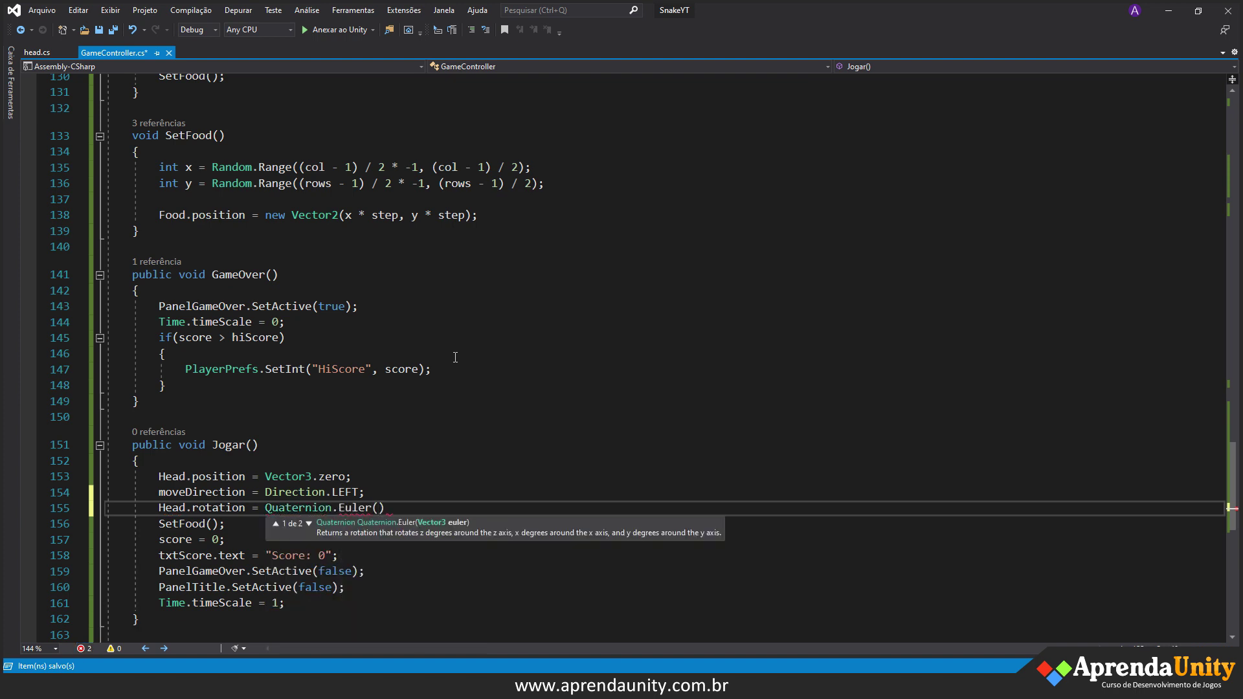
text(new ve)
key(Tab)
text((0, 0, 0)))
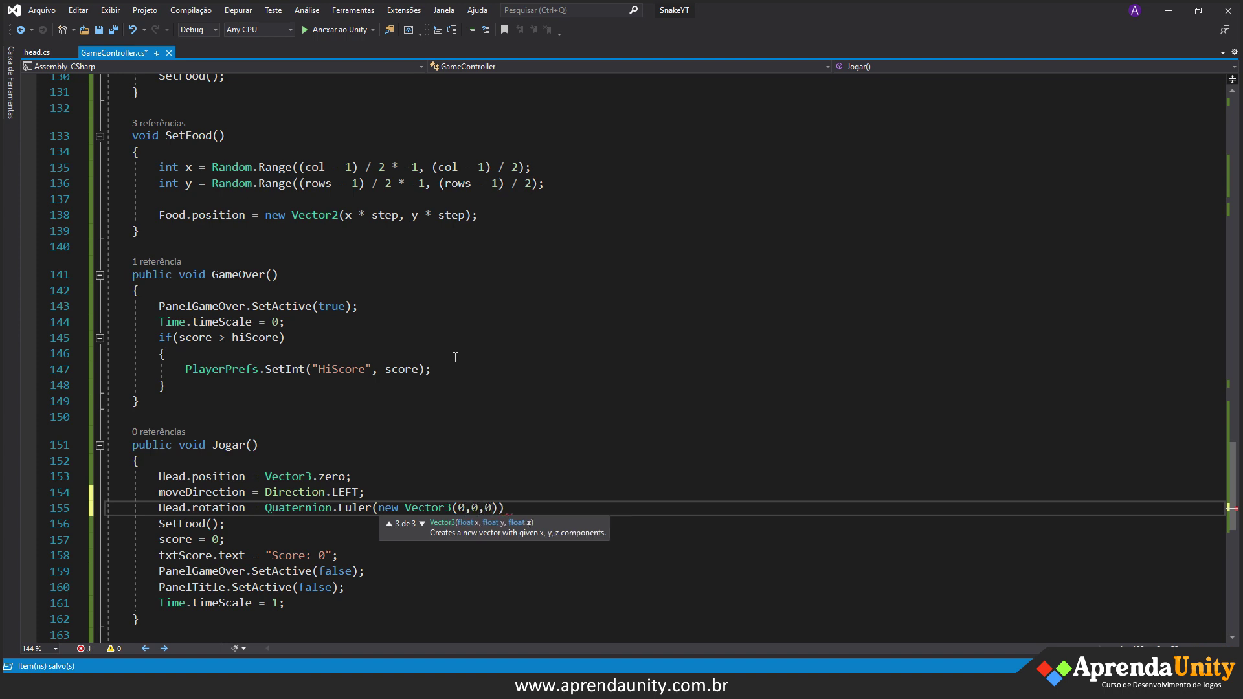
text(;)
key(ctrl+s)
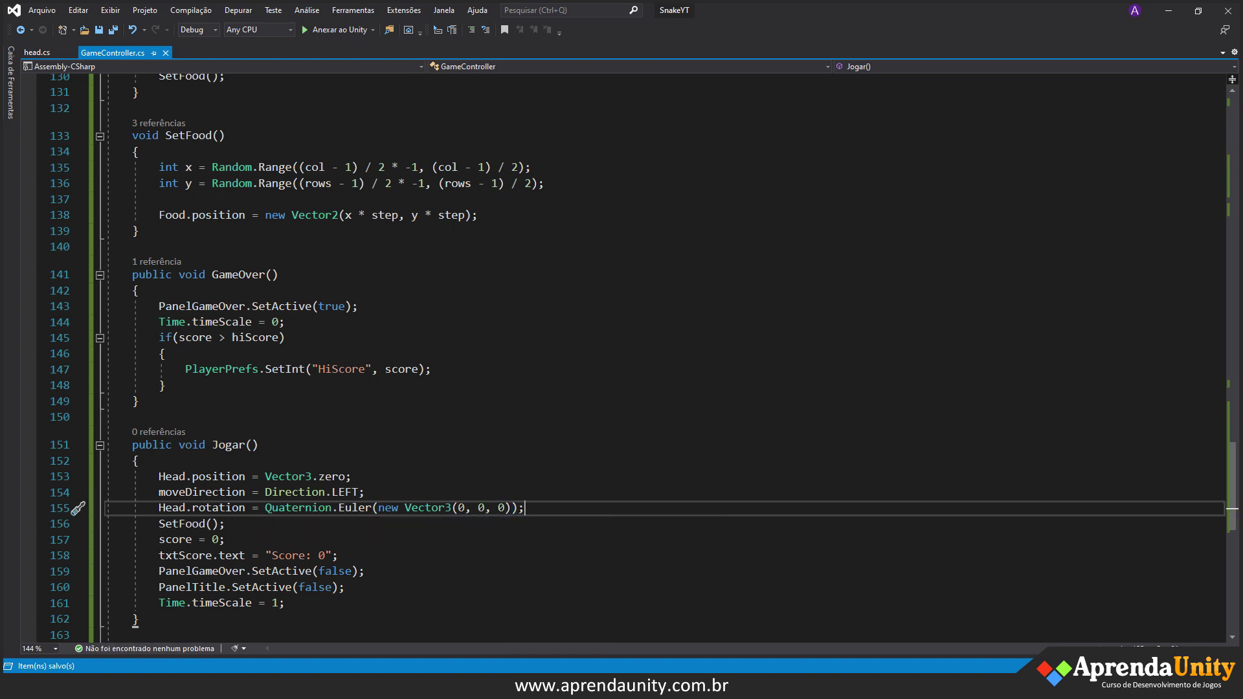
click(809, 687)
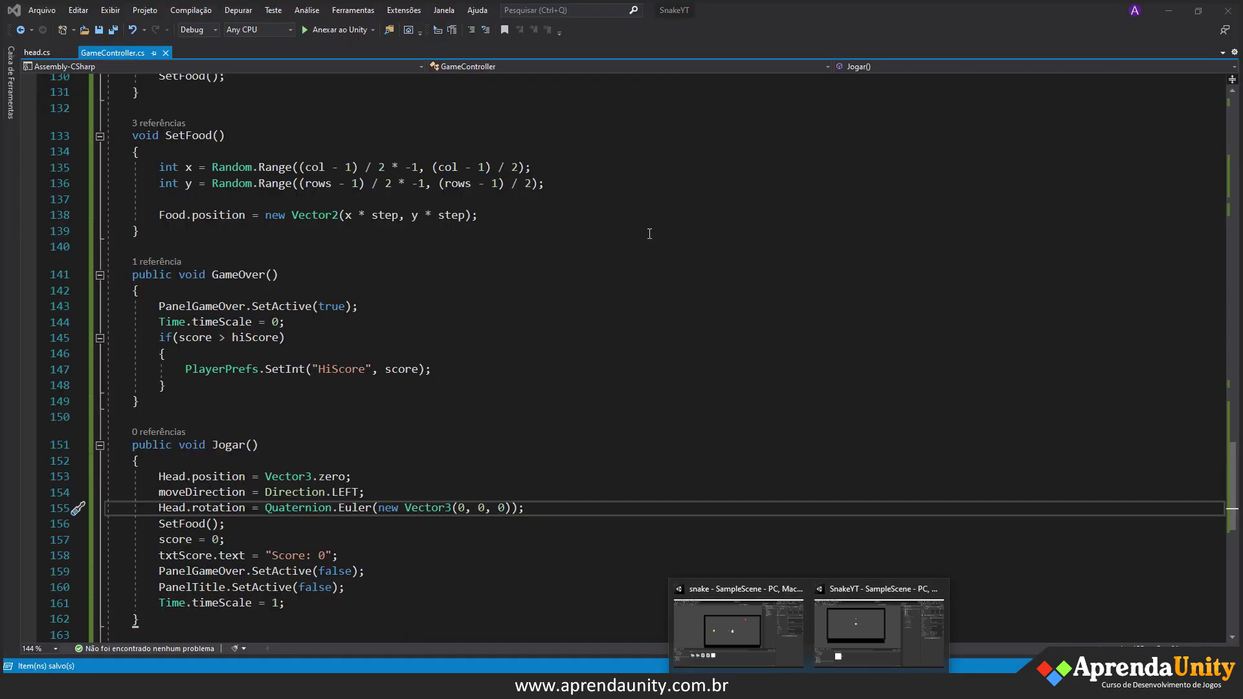
click(864, 635)
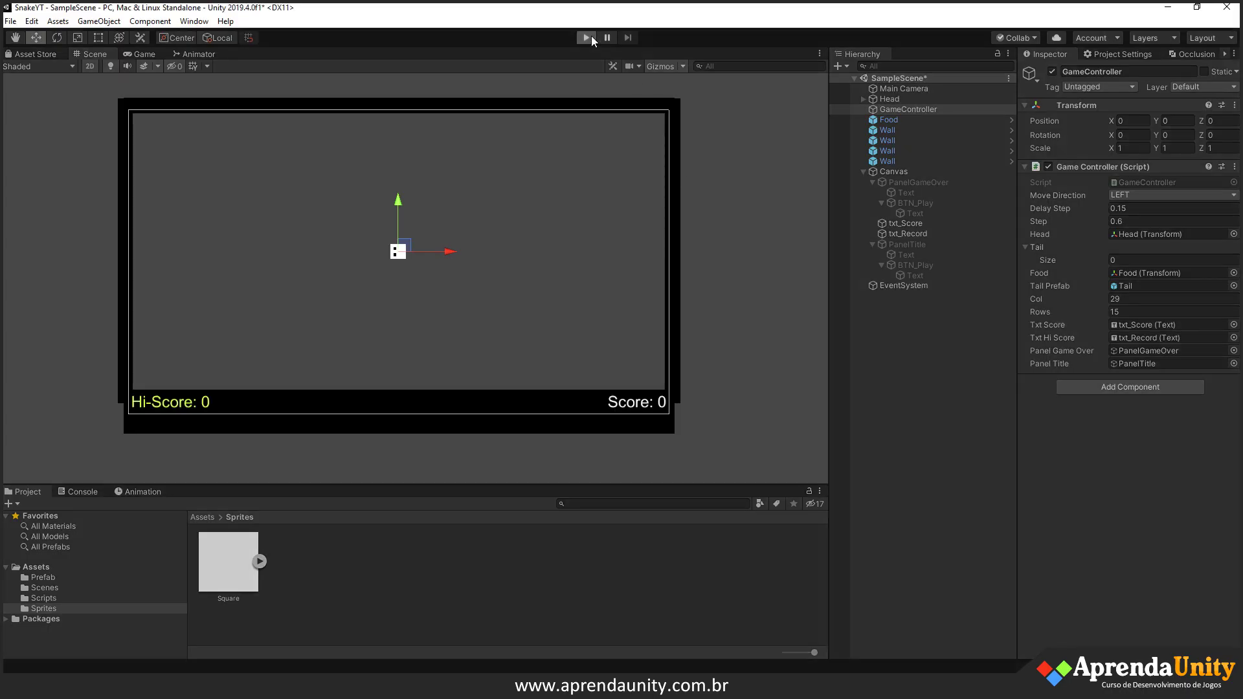
- Enter Play mode and steer the snake until Game Over
key(ctrl+p)
key(Up)
key(Right)
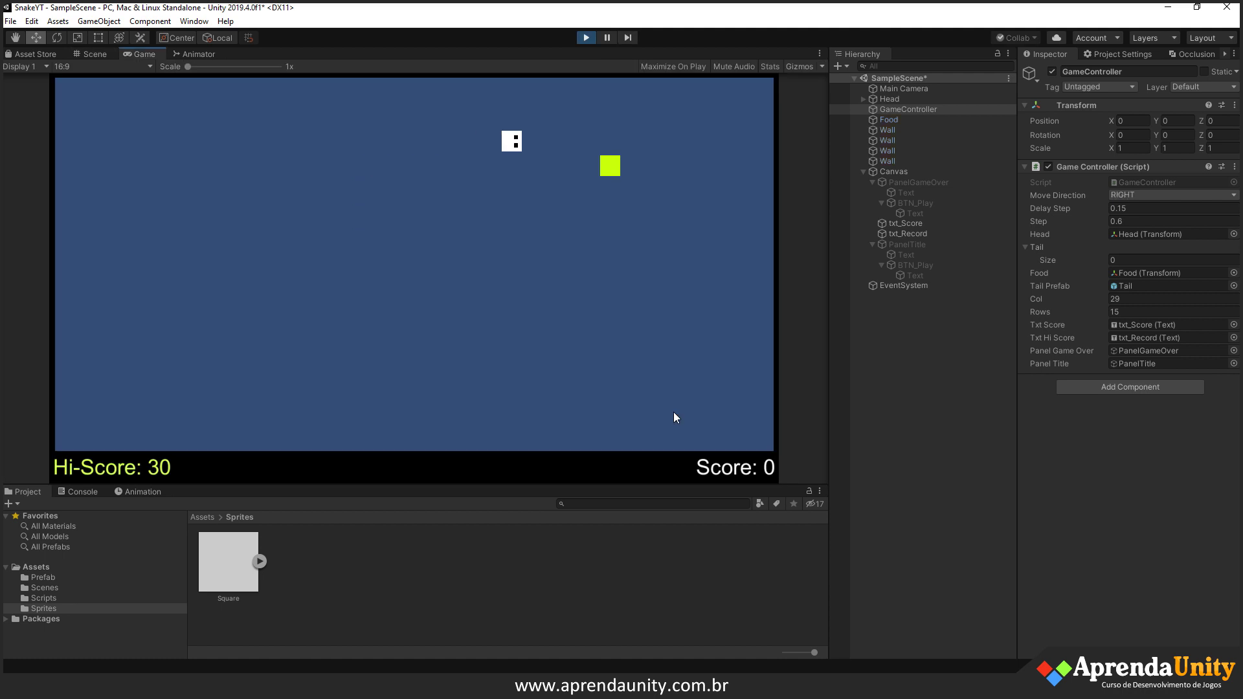
key(Down)
key(Right)
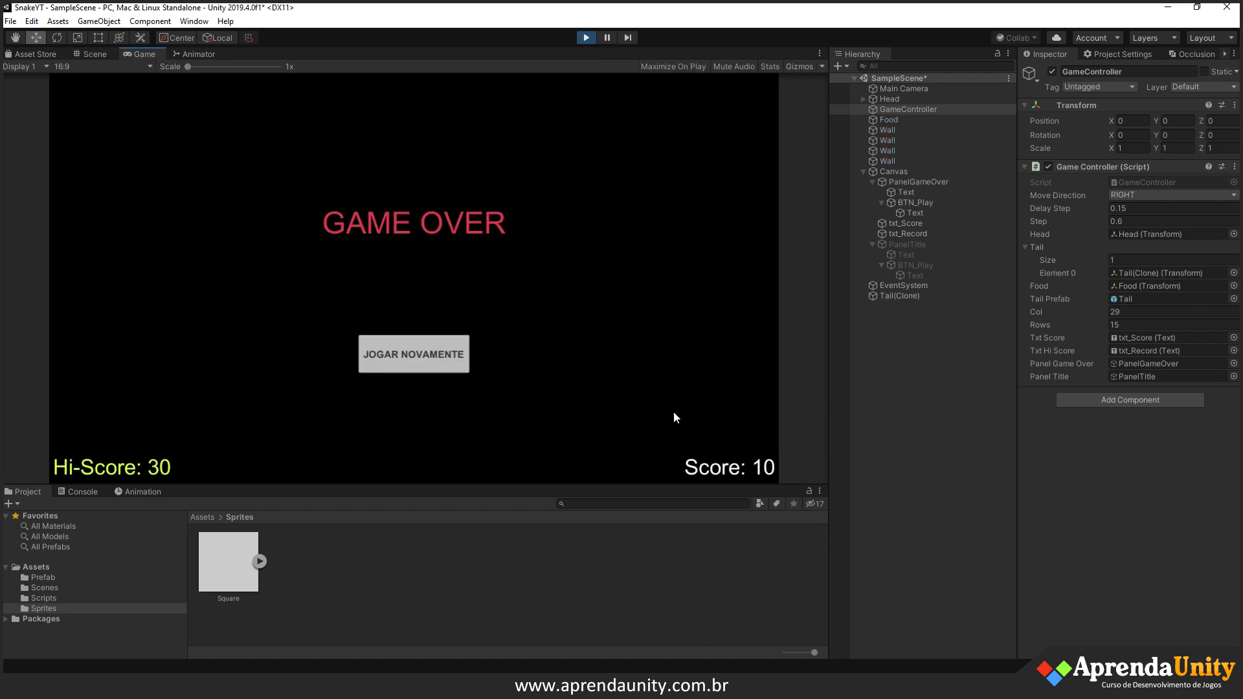
- Restart via JOGAR NOVAMENTE, play to Score 40 and Game Over, then stop Play
click(418, 359)
key(Down)
key(Left)
key(Up)
key(Right)
key(Up)
key(Right)
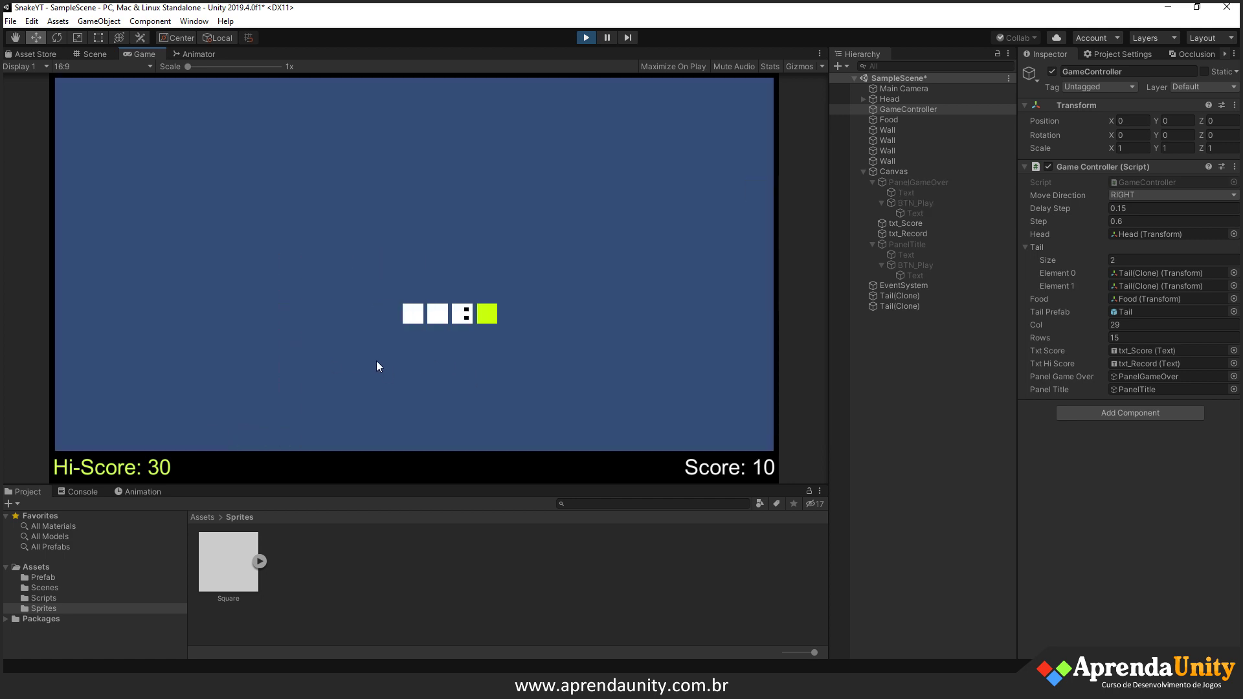
key(Down)
key(Left)
key(Up)
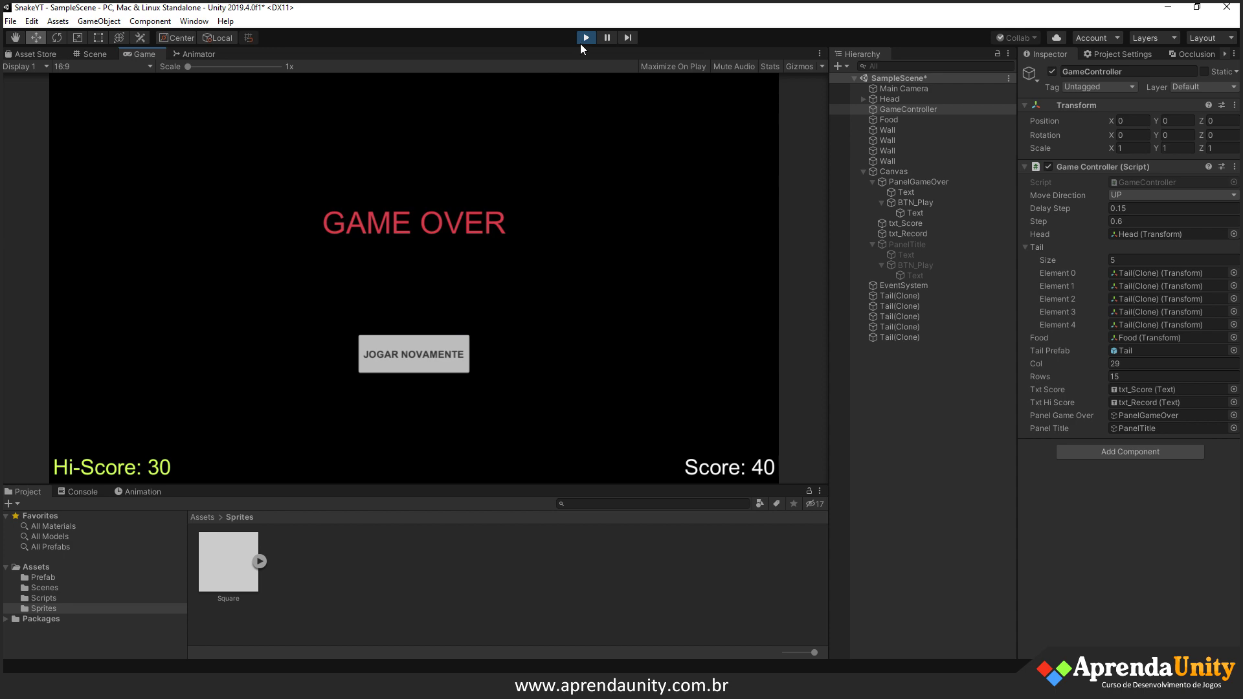
click(587, 41)
key(alt+Tab)
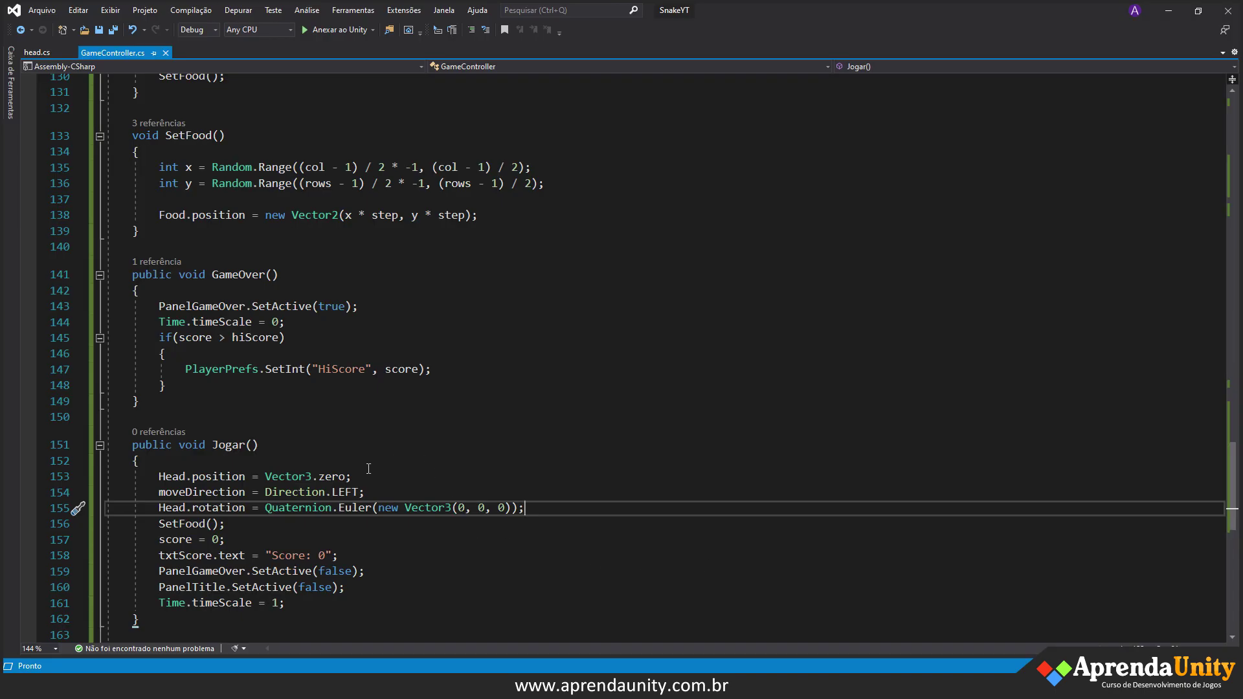
- Below the PlayerPrefs.SetInt call, add txtHiScore.text = "New Hi-Score: " + score.ToString(); and save
click(448, 370)
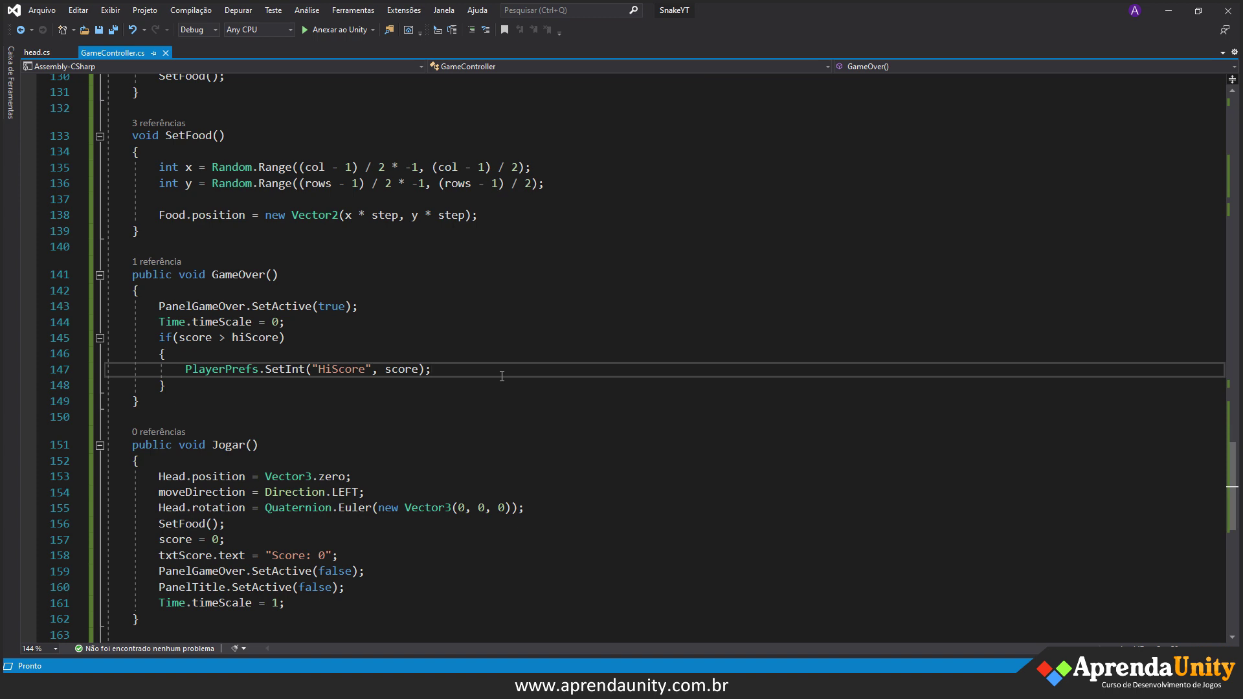
key(Return)
text(t)
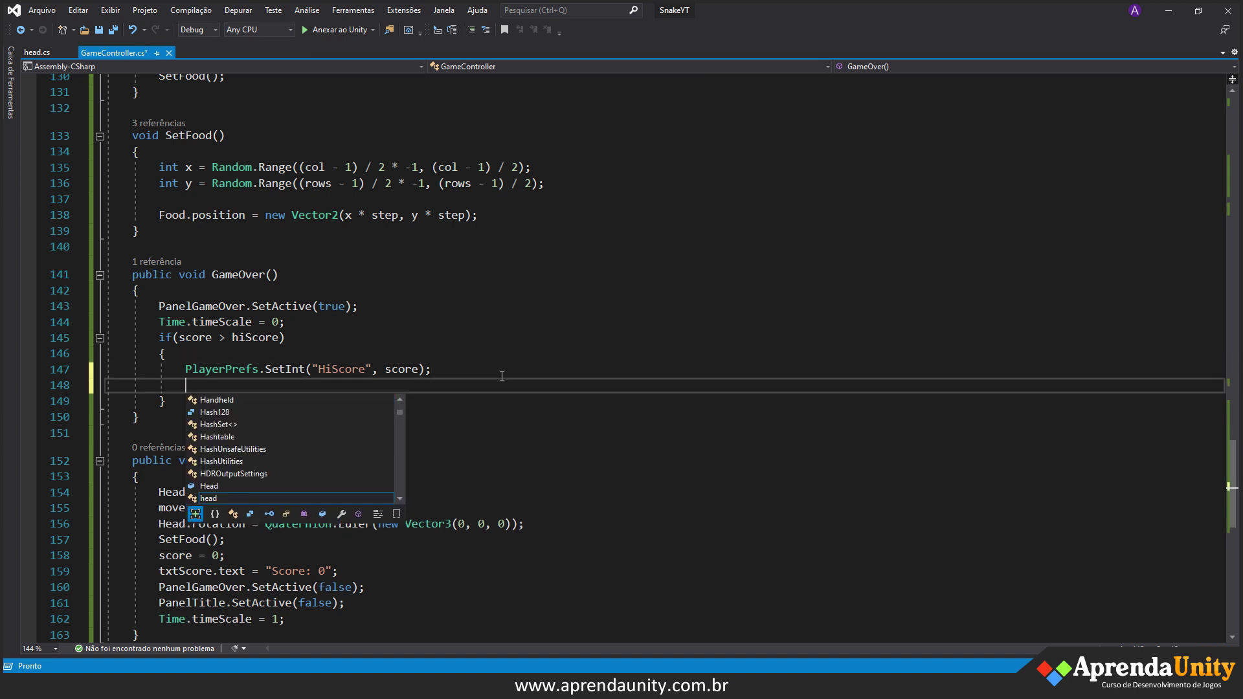
text(x)
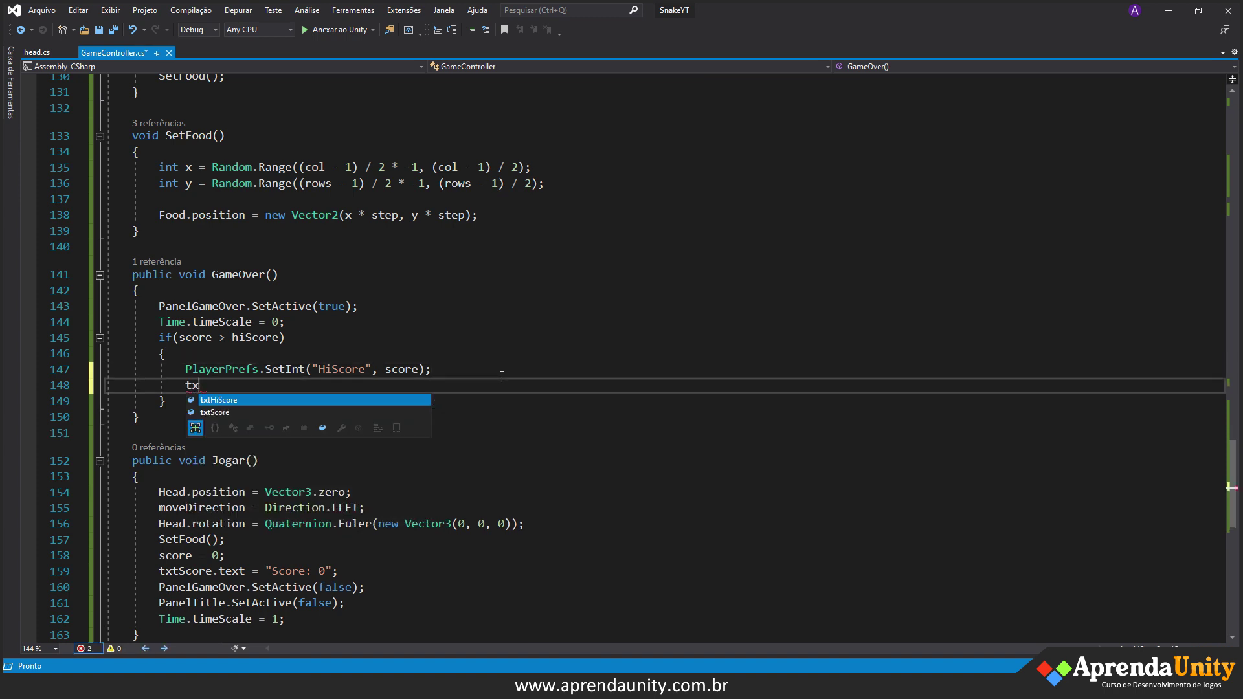
key(Tab)
text(.te)
key(Tab)
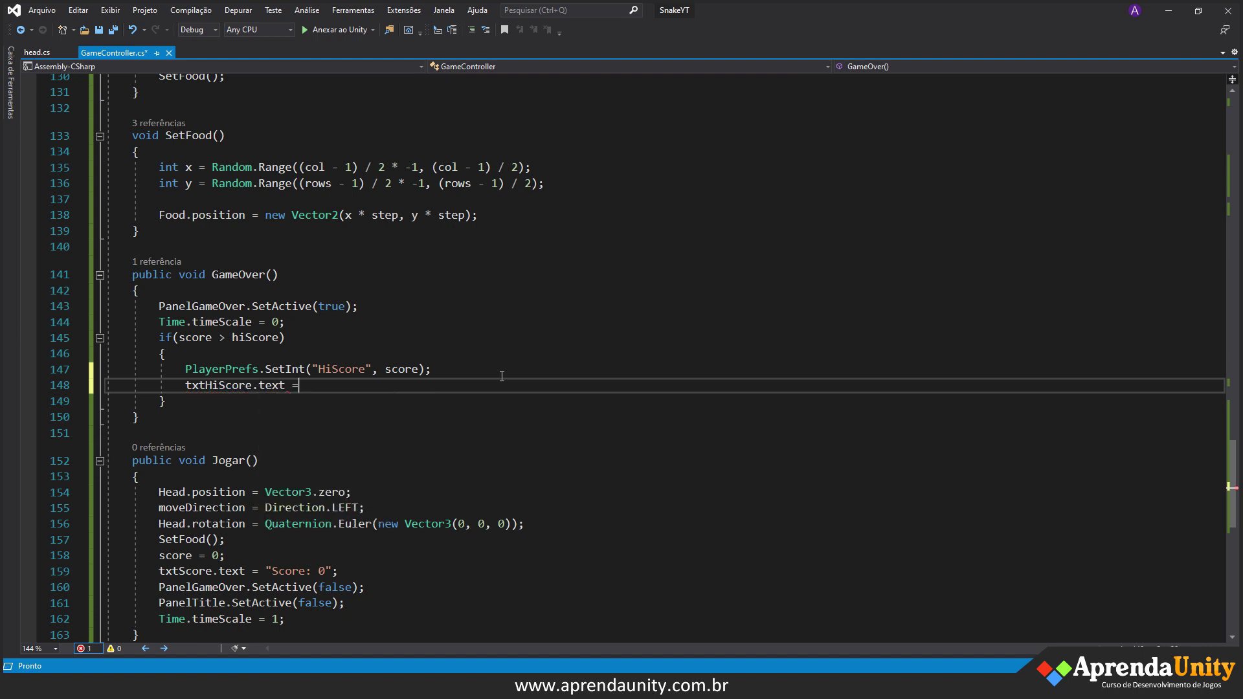
text(")
text(New Hi-)
text(Score:)
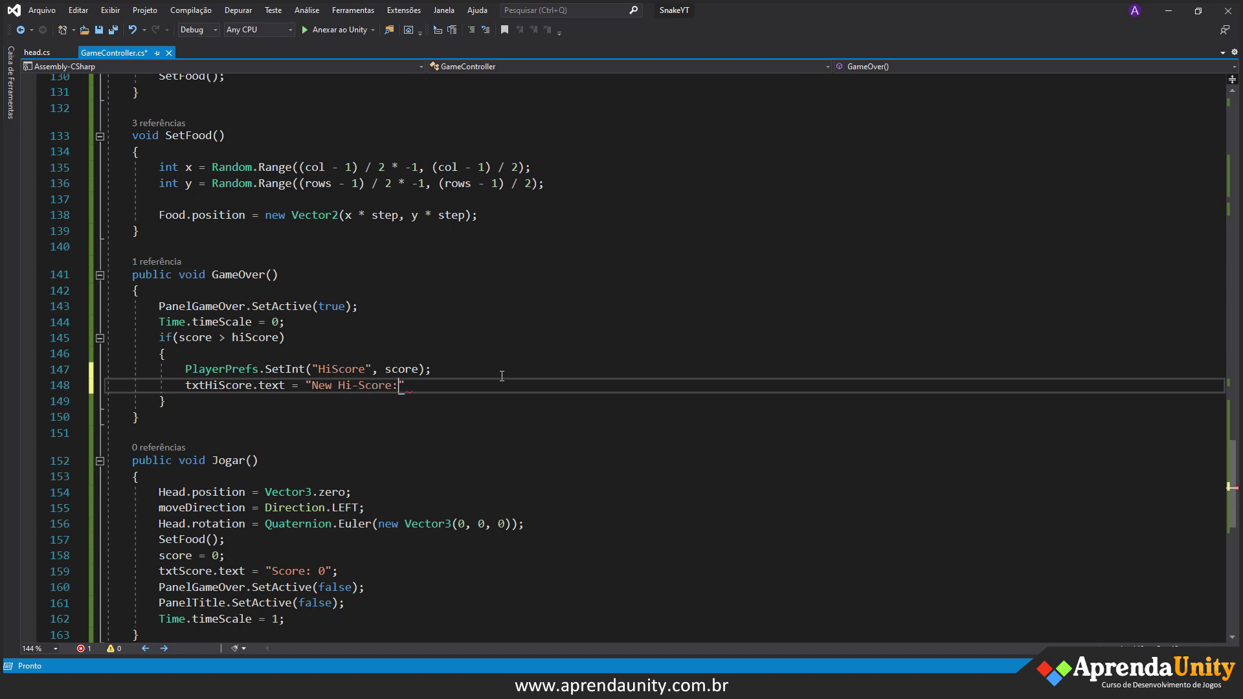
text( " + score.to)
key(Tab)
text(())
key(ctrl+s)
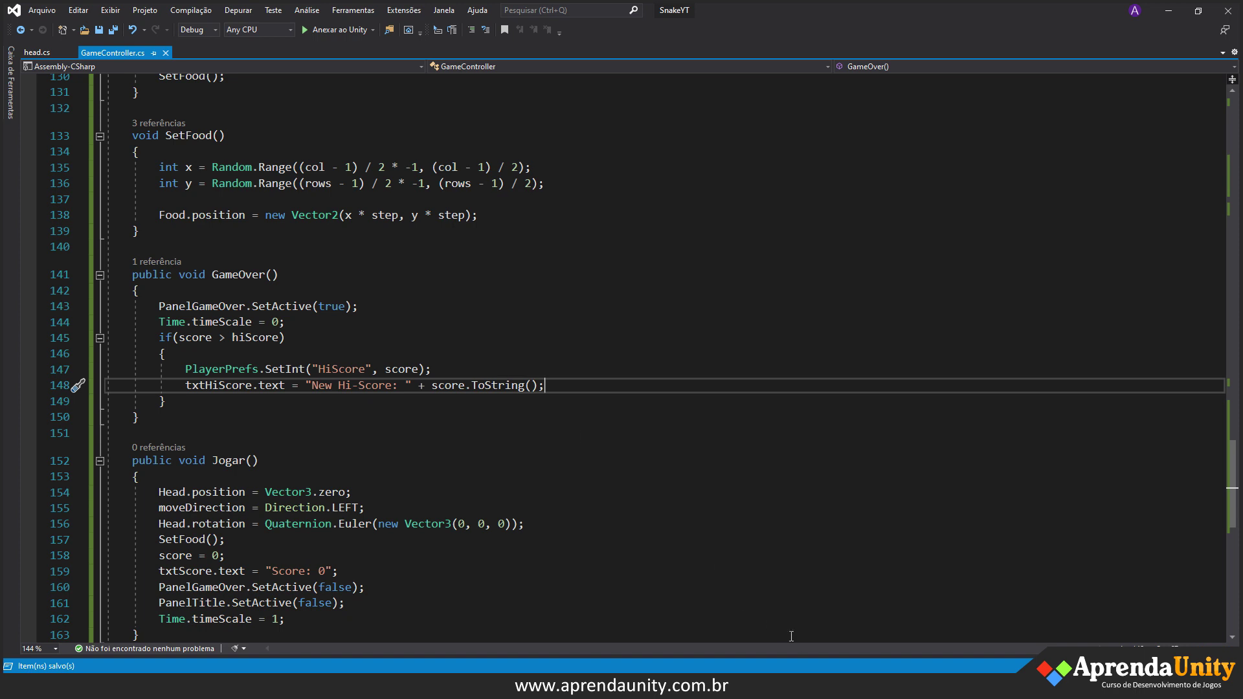
scroll(313, 544, down, 1)
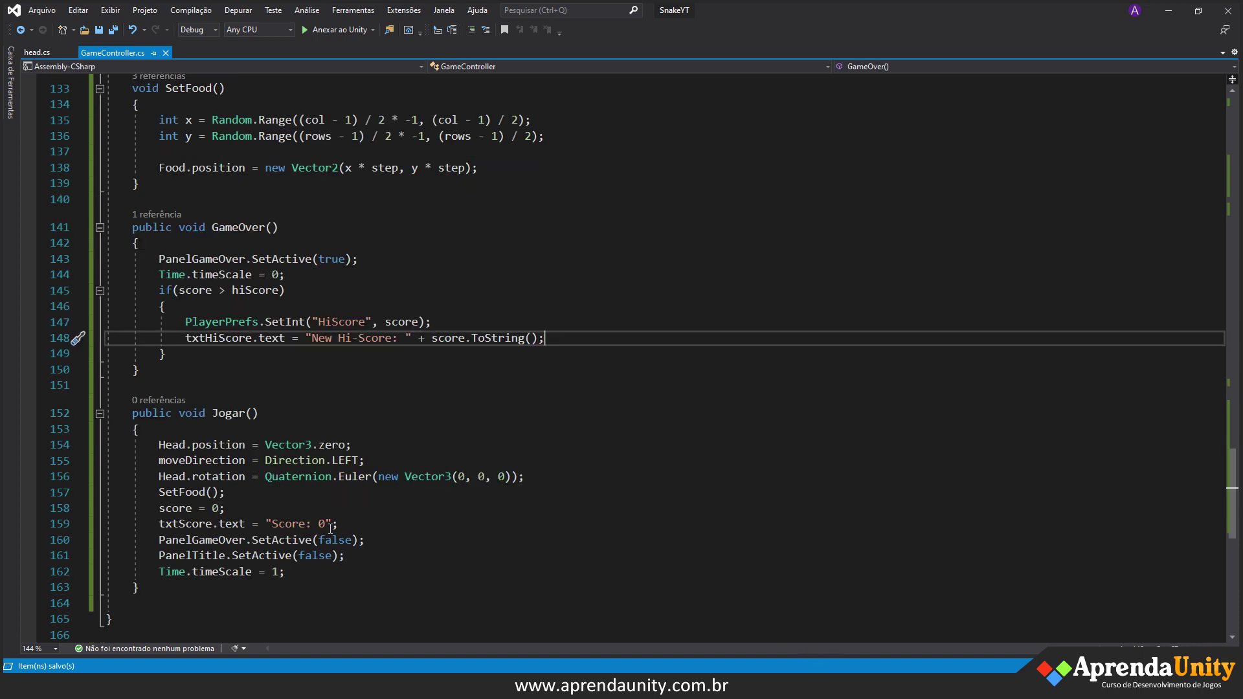
click(414, 524)
- Insert a new empty line after the score reset in Jogar() and save
key(Return)
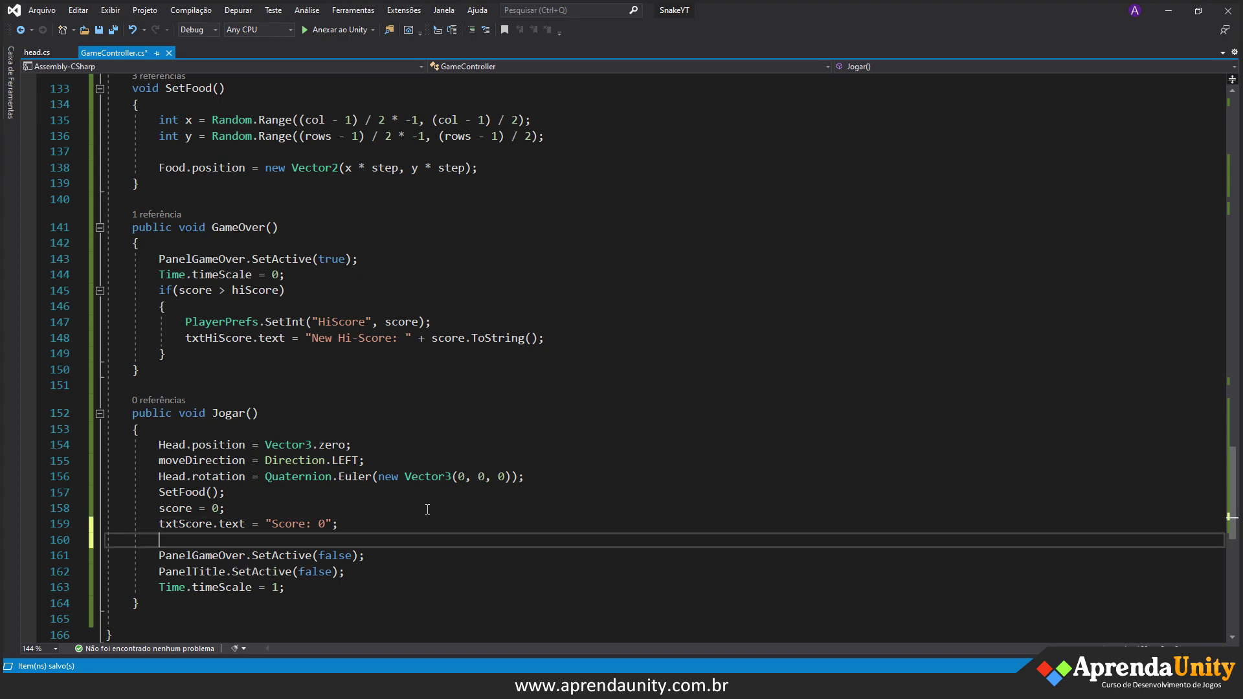
text(hit)
key(BackSpace)
key(BackSpace)
key(BackSpace)
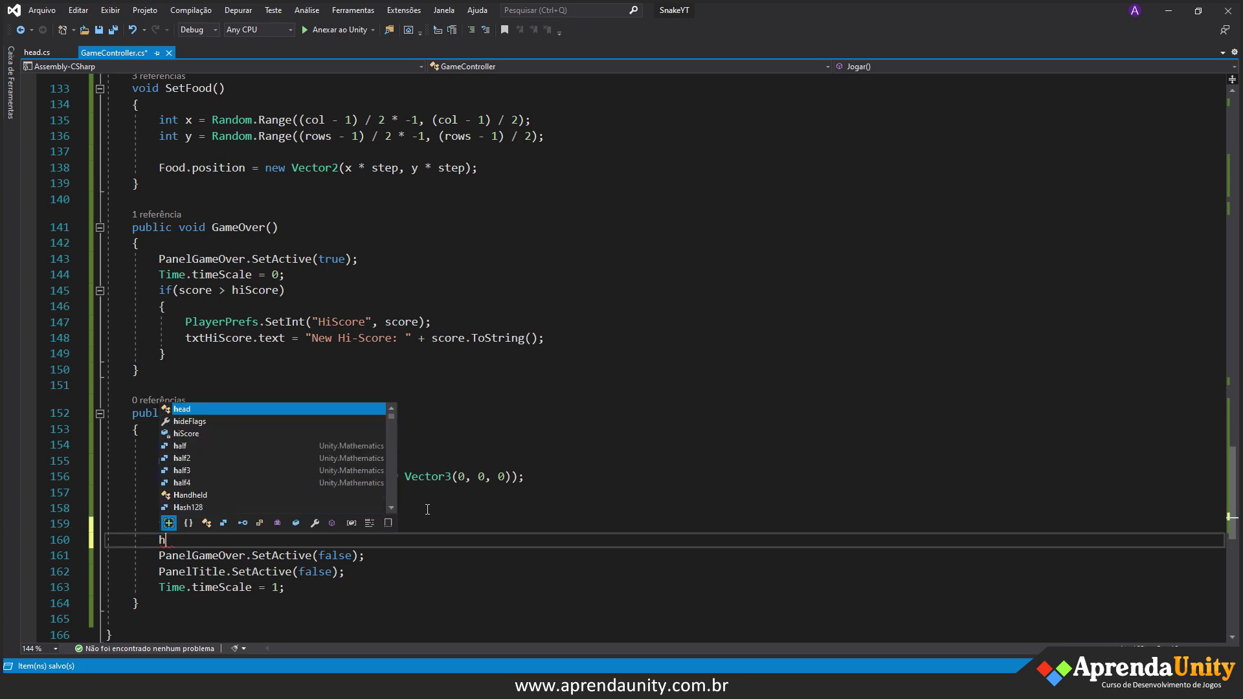
key(ctrl+s)
scroll(401, 492, up, 7)
scroll(380, 473, up, 5)
scroll(379, 473, down, 8)
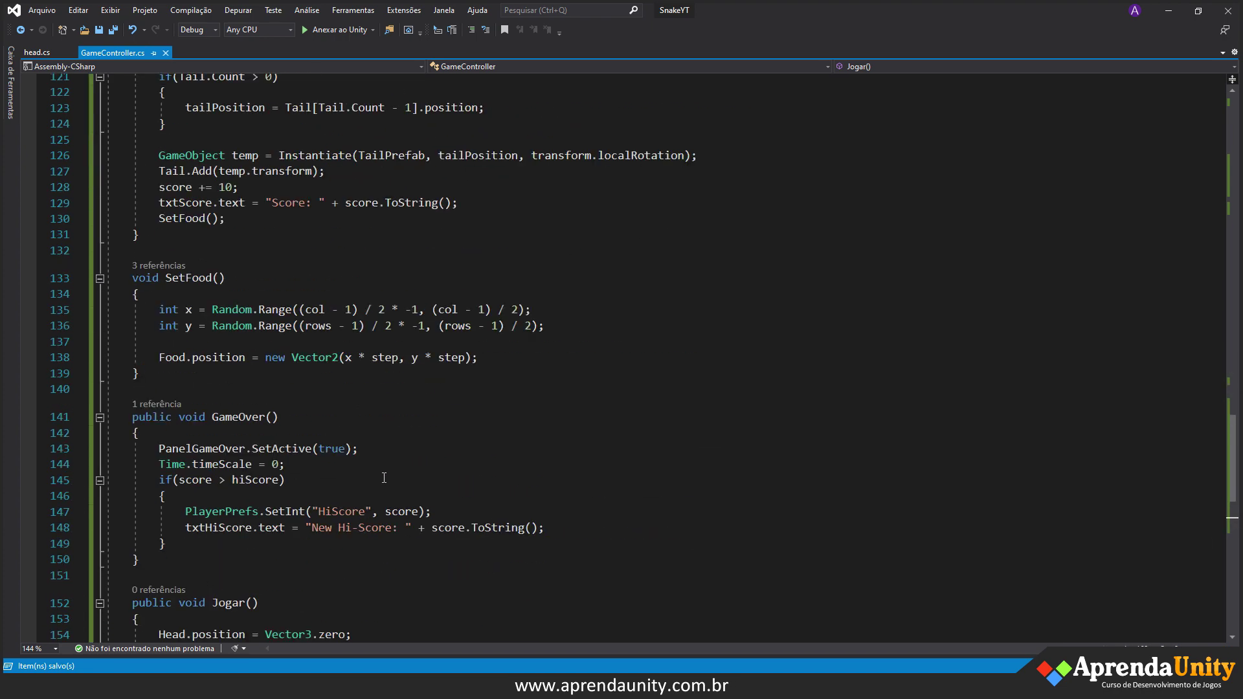
scroll(381, 475, down, 4)
- Write txtHiScore.text = "Hi-Score: " + hiScore.ToString(); on that line
text(txt)
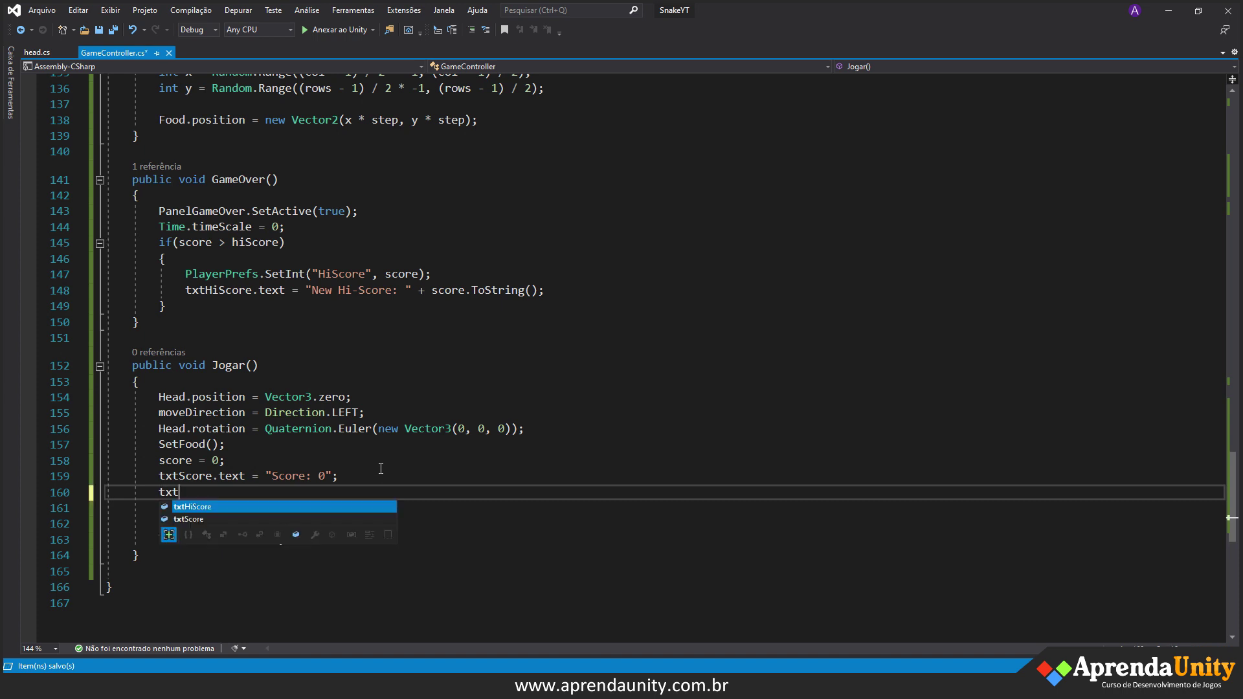
key(Tab)
text(.text)
key(BackSpace)
text("Hi-Score":)
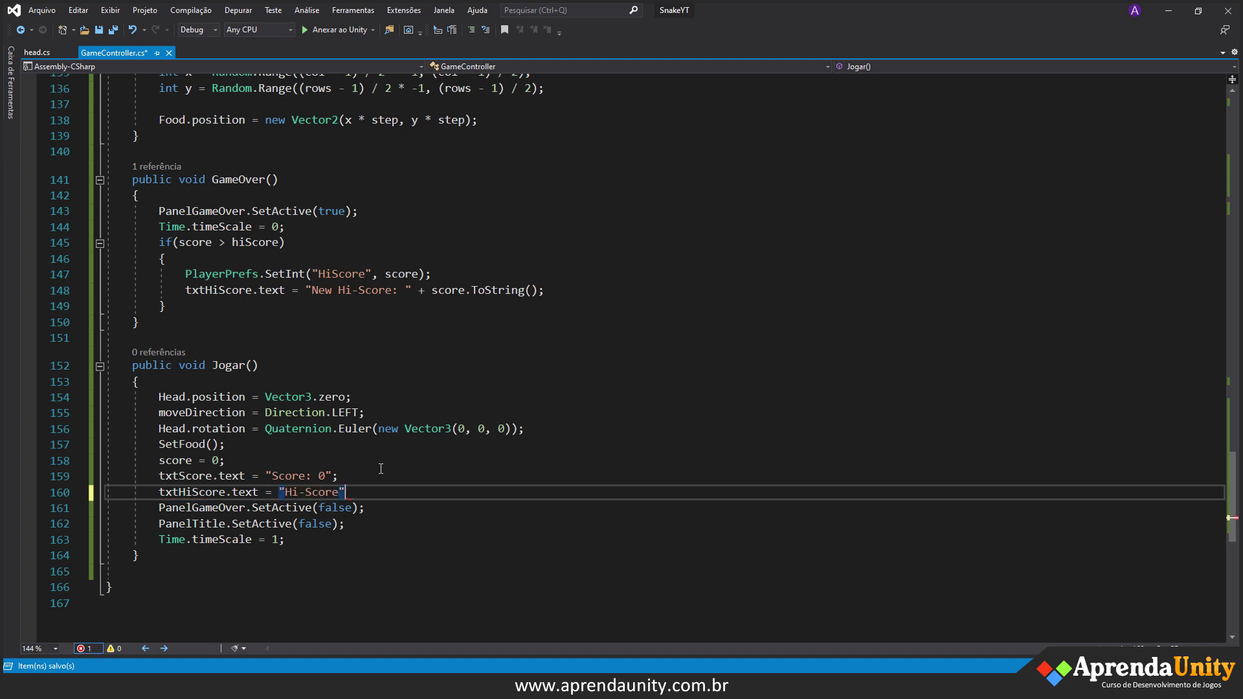
text( sco)
key(BackSpace)
key(BackSpace)
key(BackSpace)
text(:")
text(  + )
text(hi)
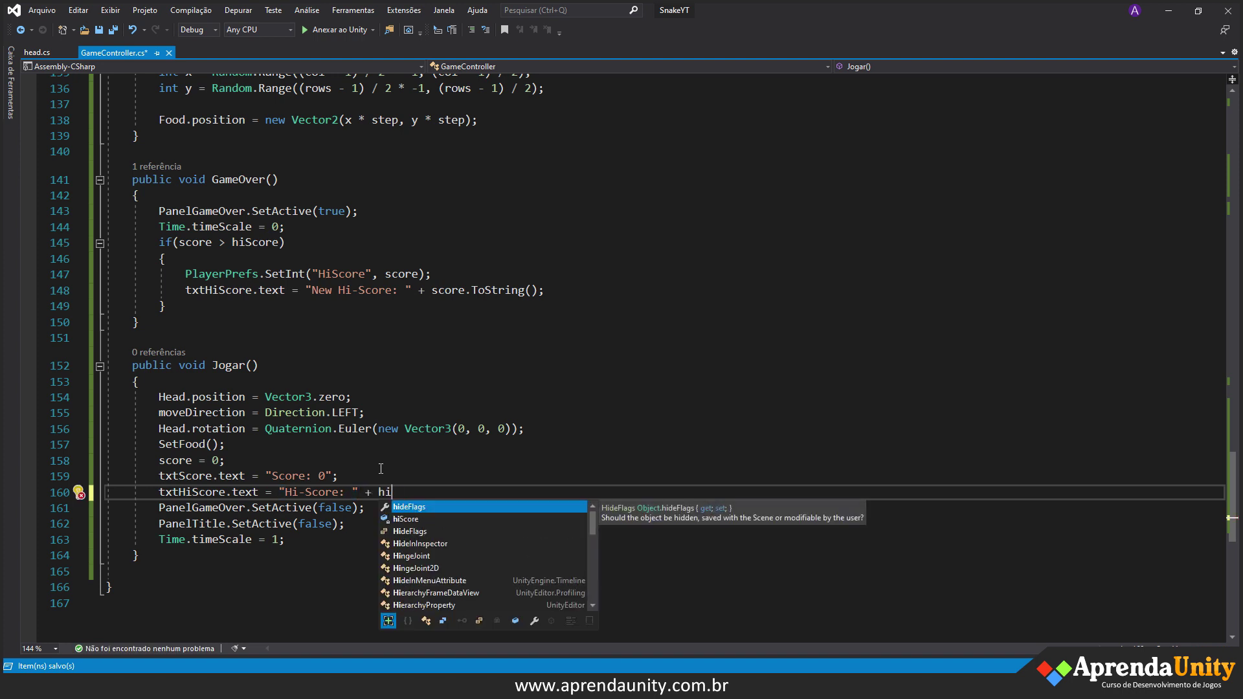
text(S,)
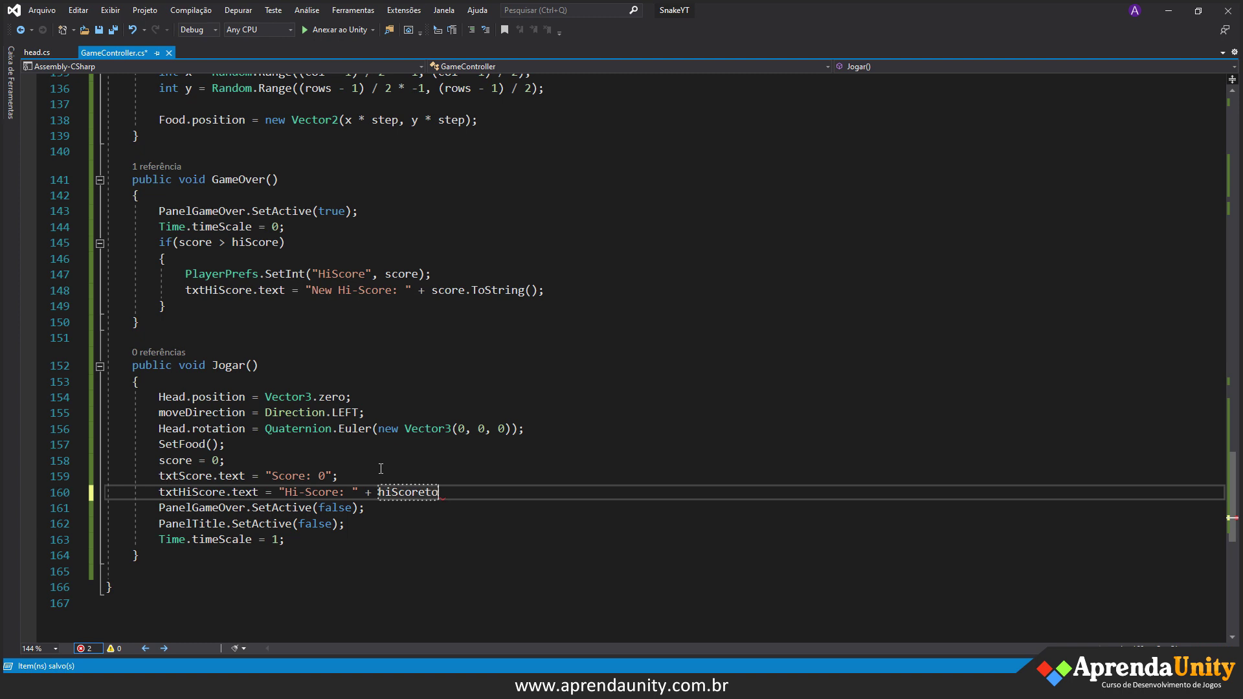
text(,to)
text(tp)
key(Return)
key(BackSpace)
text(to();)
- Scroll up to Start() and select the code on line 44
scroll(378, 431, up, 12)
scroll(378, 427, up, 8)
scroll(378, 424, up, 9)
scroll(379, 419, up, 6)
scroll(378, 419, up, 4)
scroll(220, 487, down, 1)
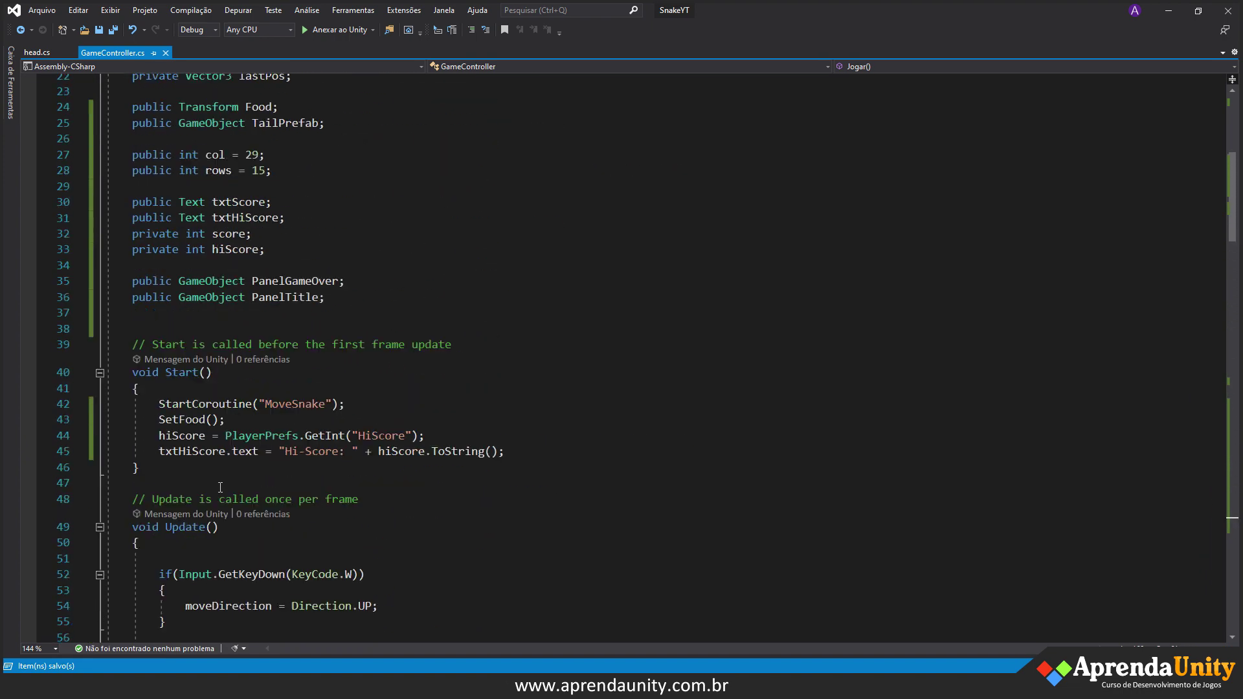
drag(156, 435, 427, 435)
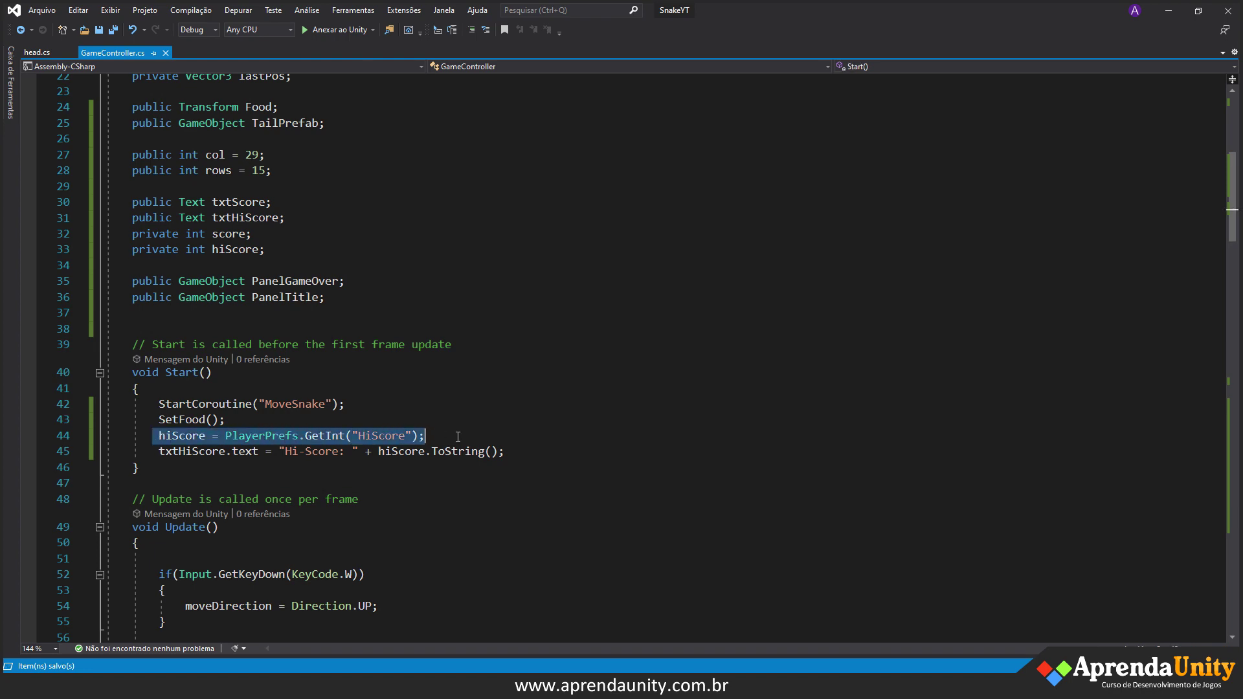
scroll(427, 435, down, 7)
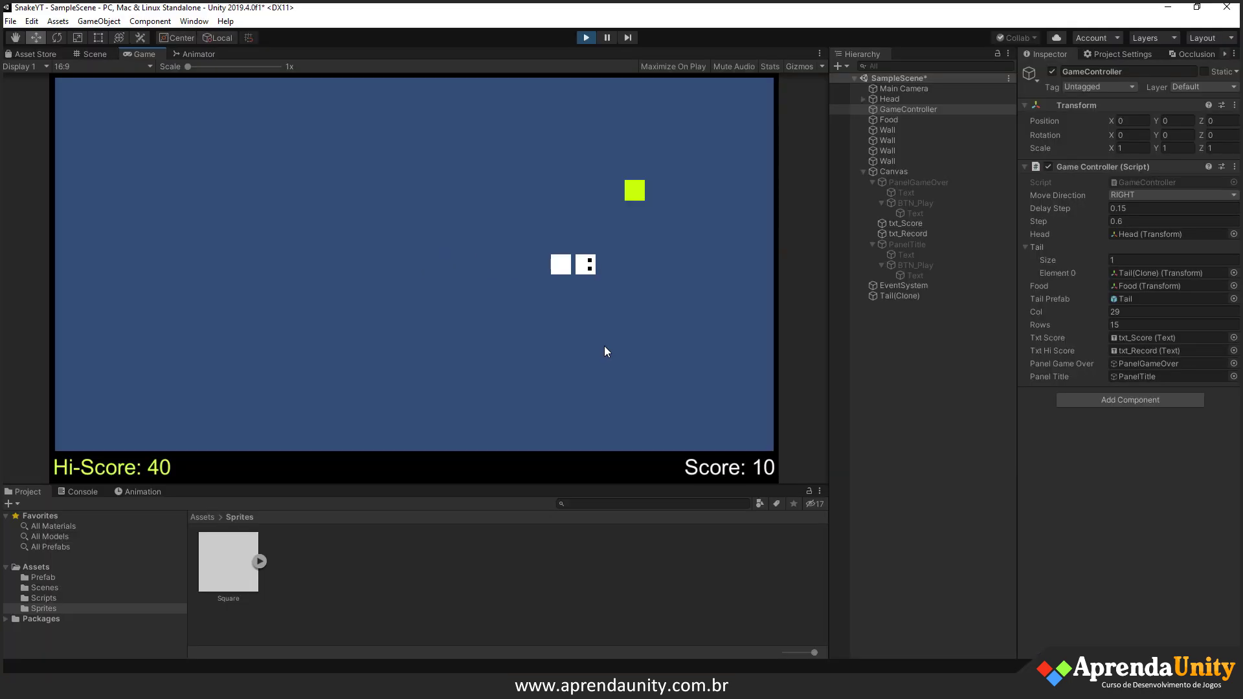
- Play the snake to Game Over, reaching New Hi-Score: 50
key(Up)
key(Left)
key(Up)
key(Left)
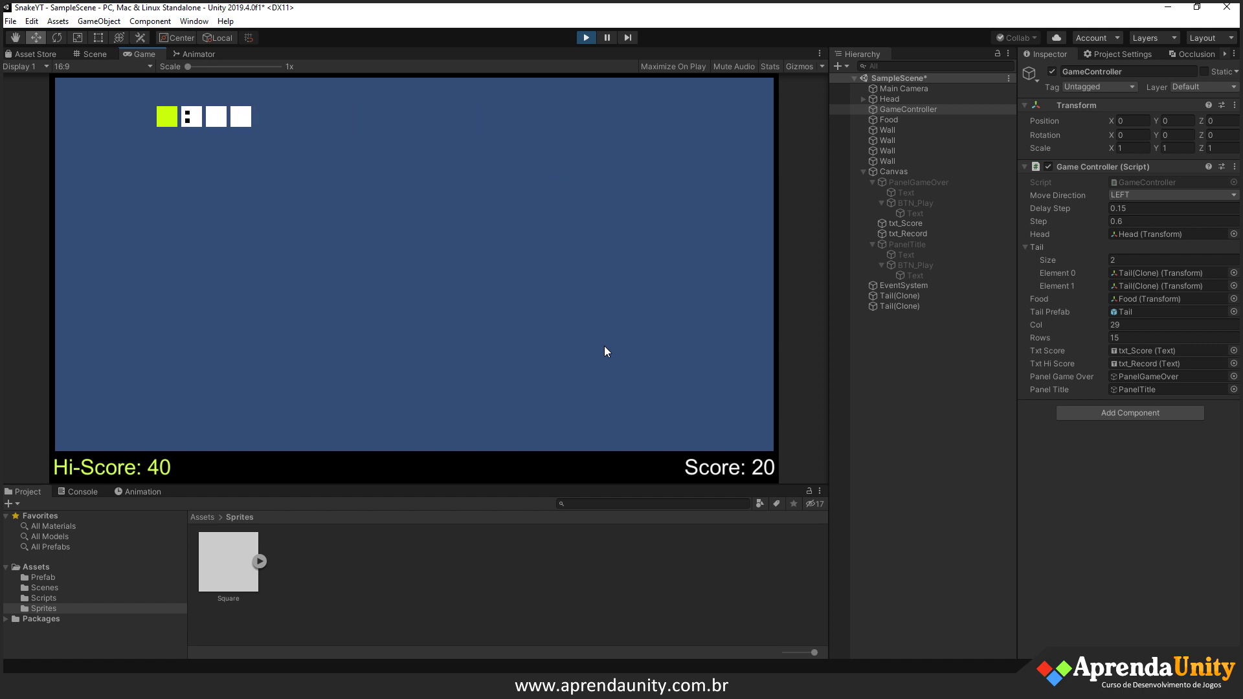
key(Down)
key(Right)
key(Up)
key(Right)
key(Down)
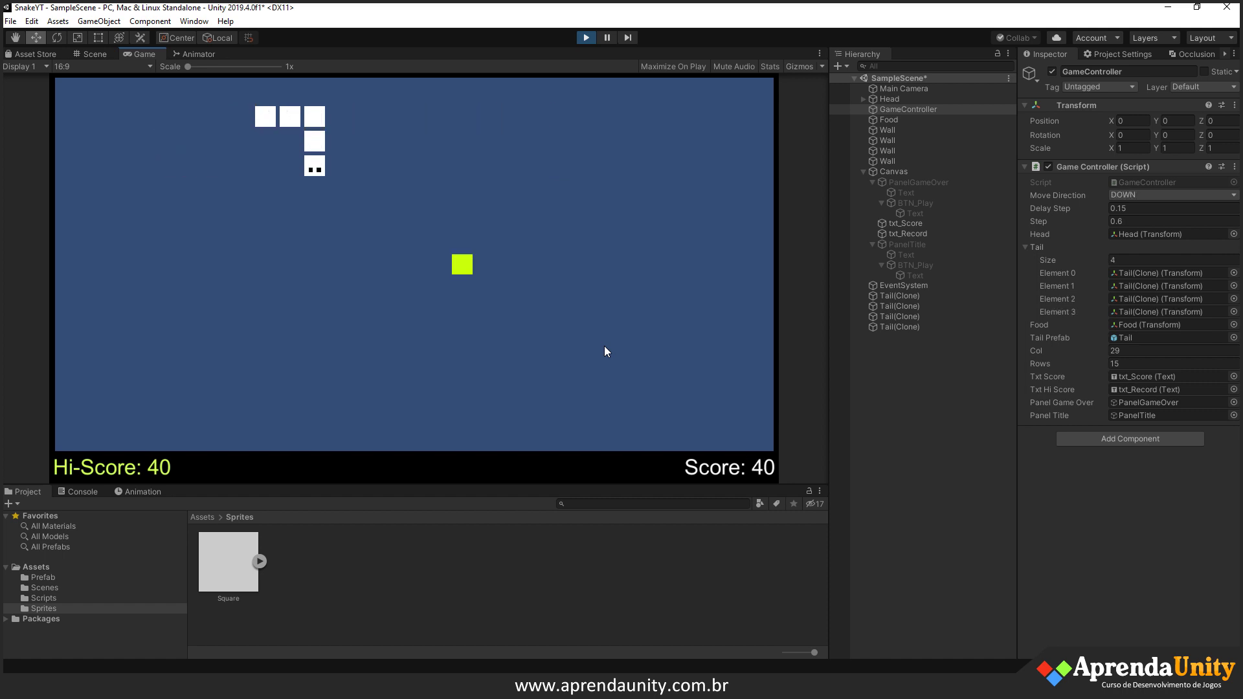
key(Right)
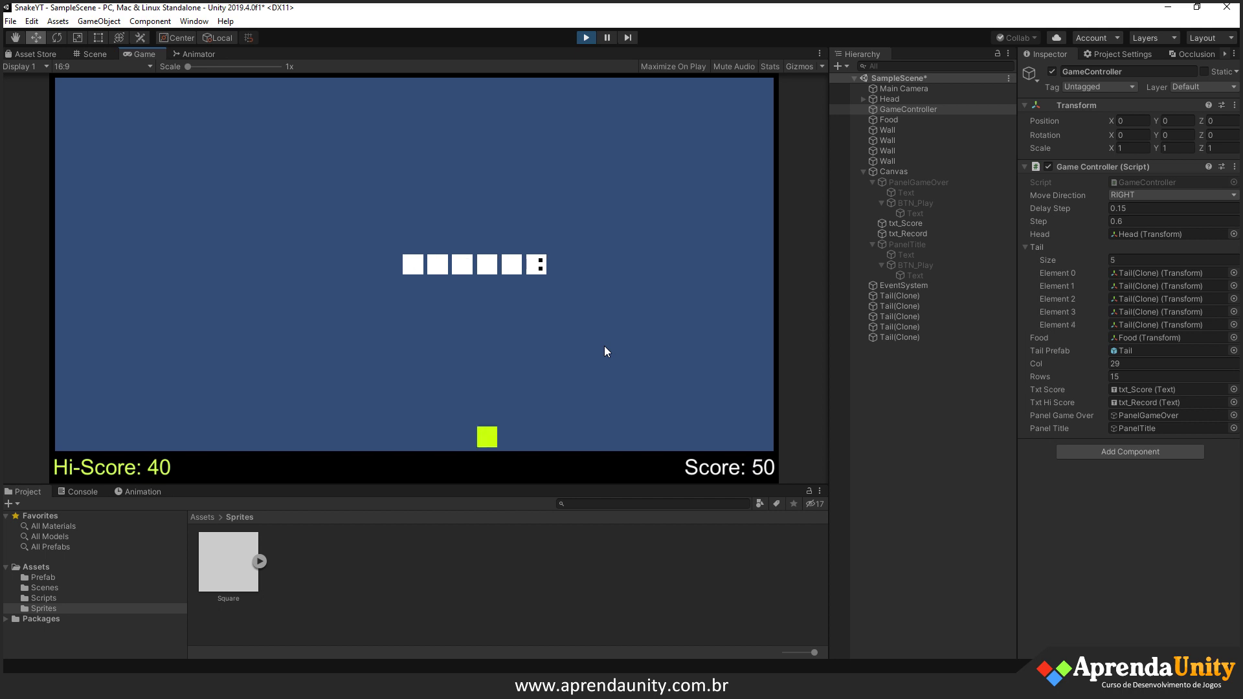
key(Down)
key(Left)
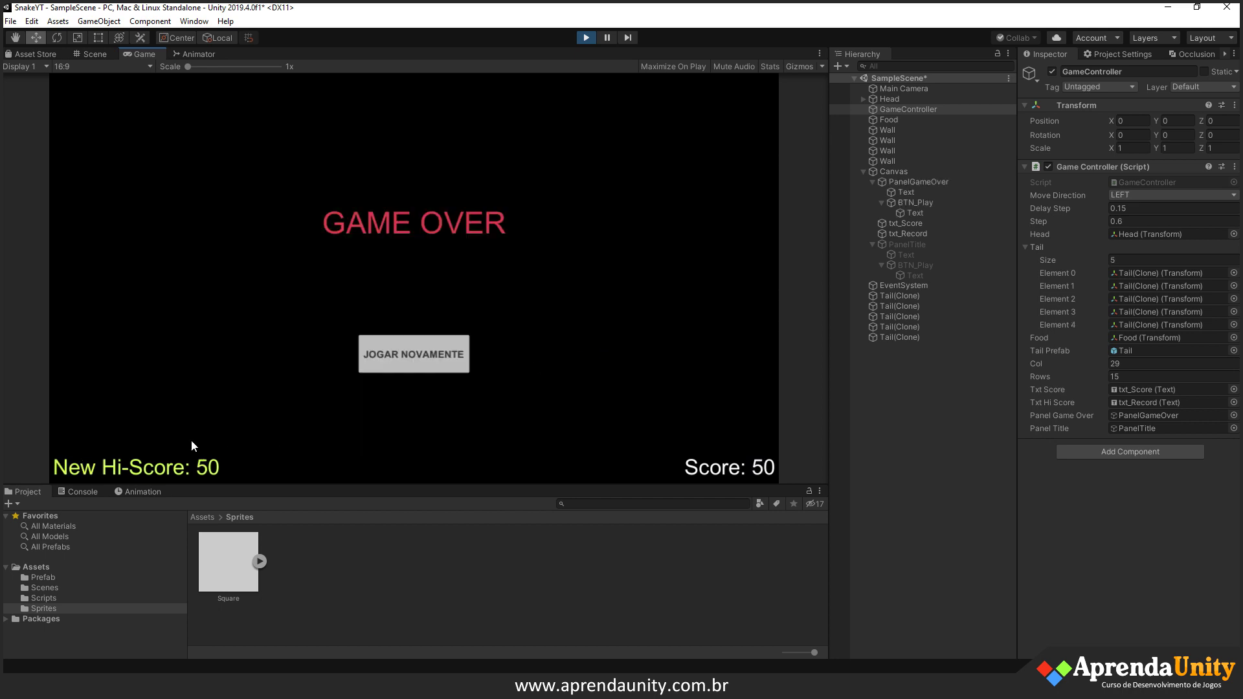
- Restart to see Hi-Score: 50 and Score: 0, replay, restart again, and stop Play
click(427, 370)
key(Up)
key(Right)
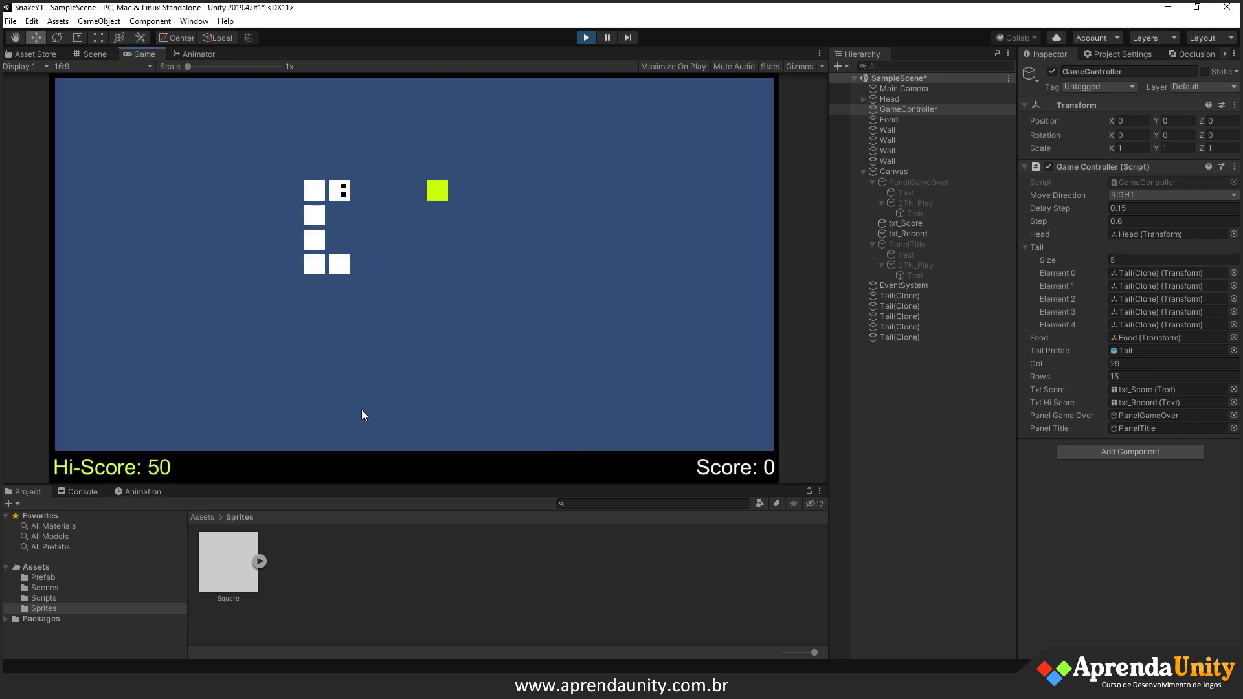
key(Down)
key(Left)
key(Up)
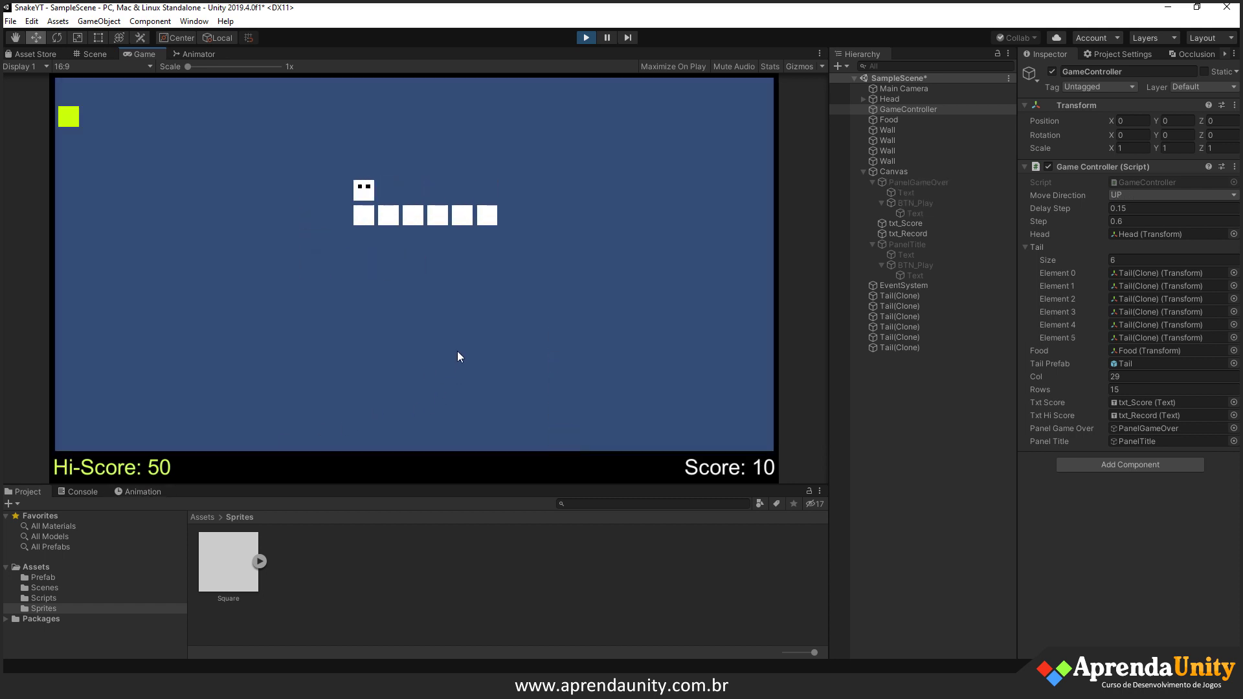
key(Left)
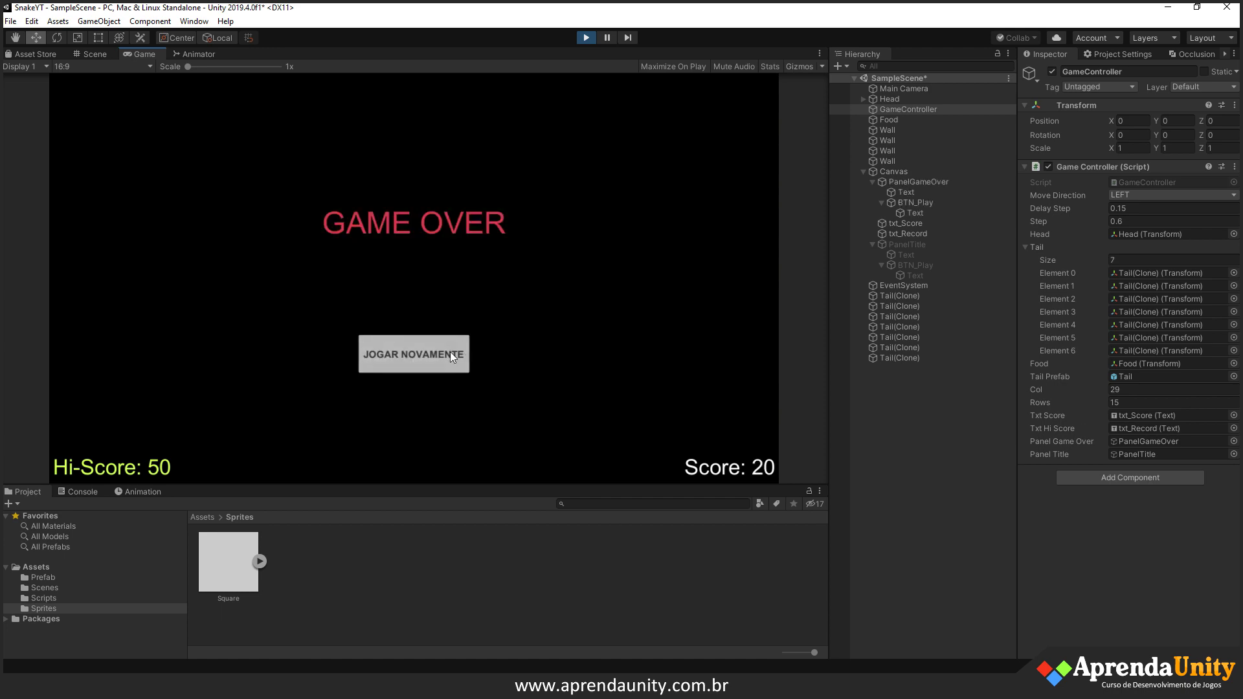
click(449, 351)
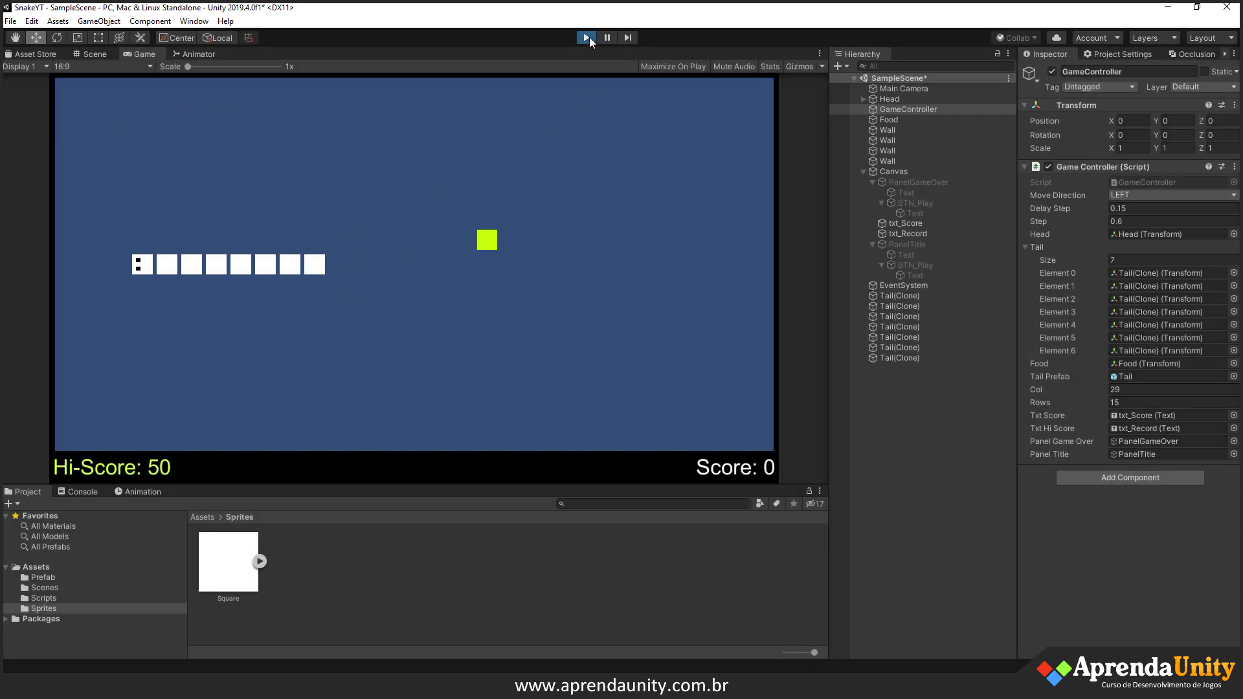
click(586, 38)
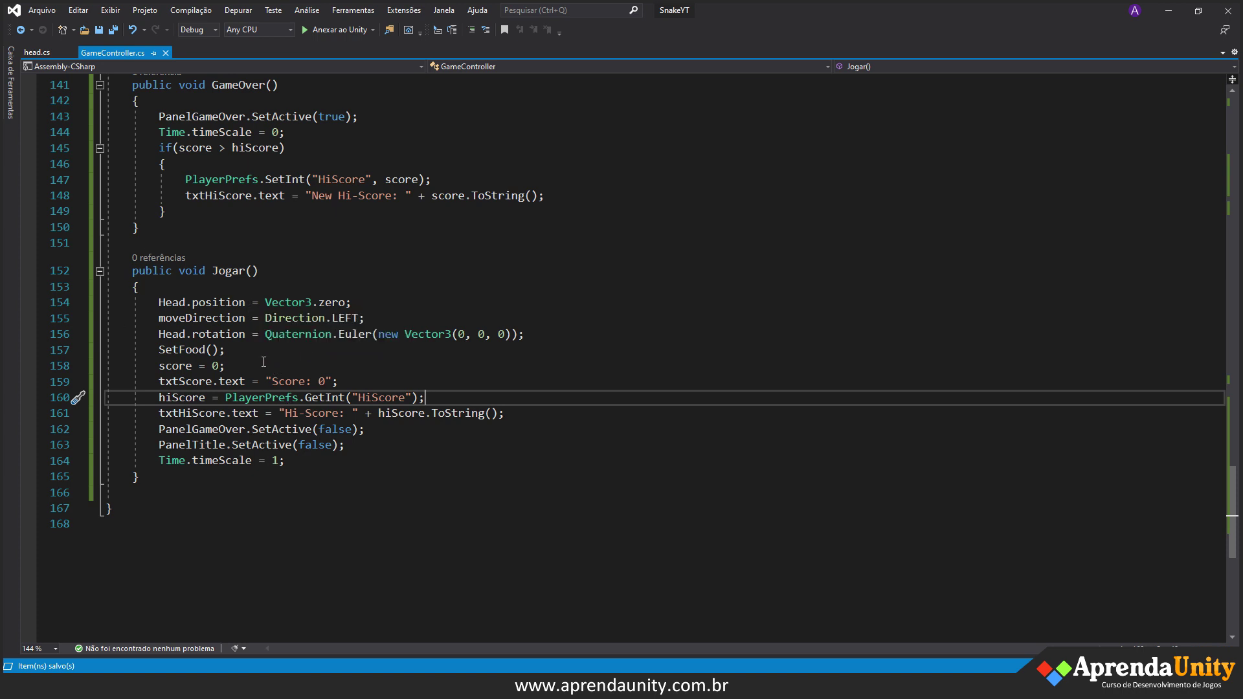
- Add Tail.Clear(); after moveDirection = Direction.LEFT; in Jogar() and save GameController.cs
click(416, 314)
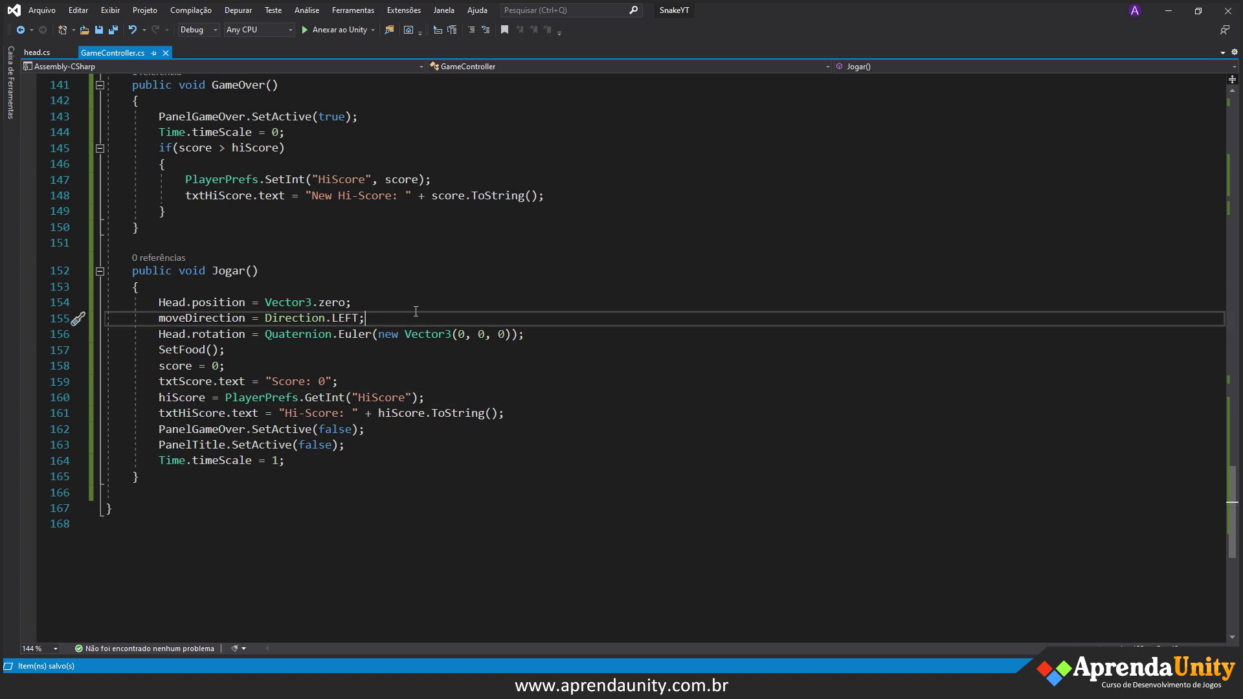
key(Return)
text(tai)
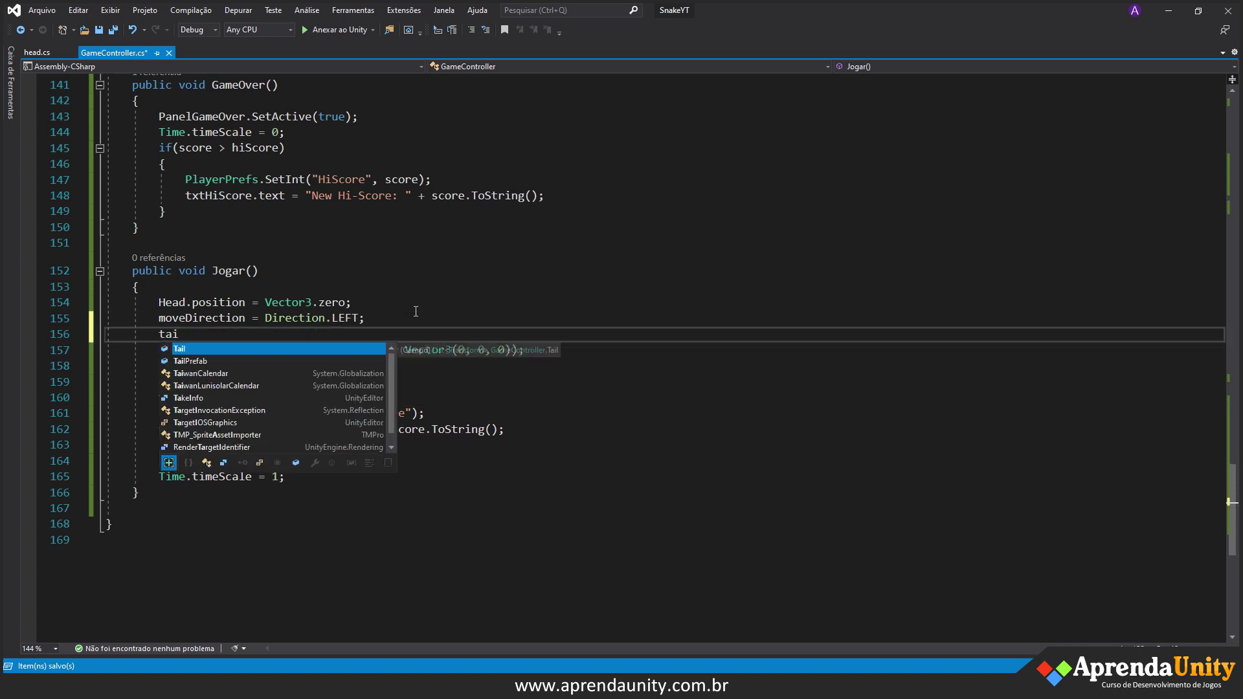
text(,)
text(.c)
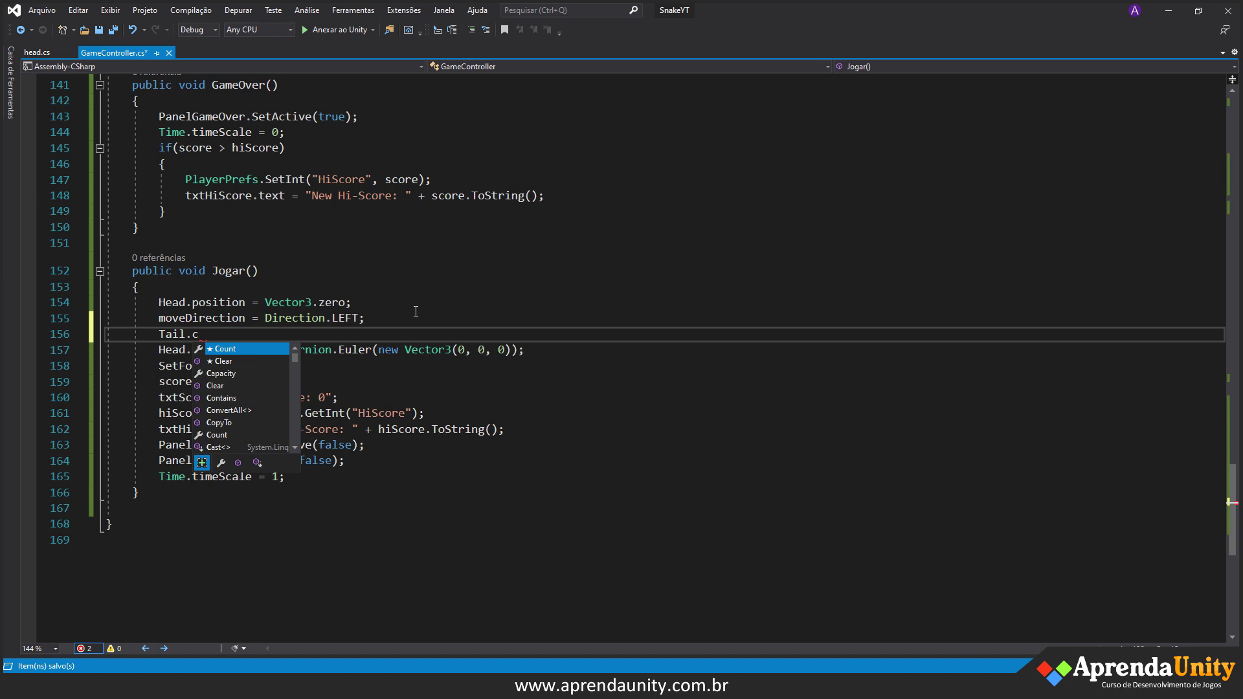
text(l)
key(Tab)
text(();)
key(ctrl+s)
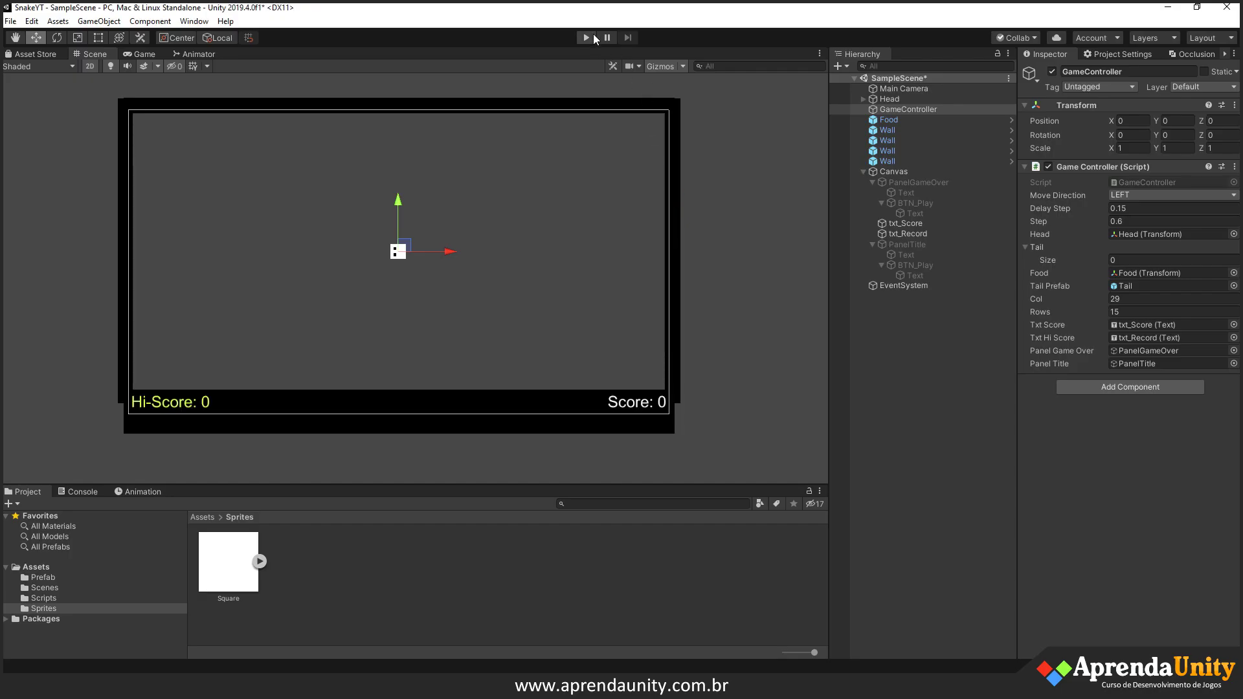
- Play-test the snake until game over and restart with Jogar Novamente; old tail blocks remain on the board
click(588, 37)
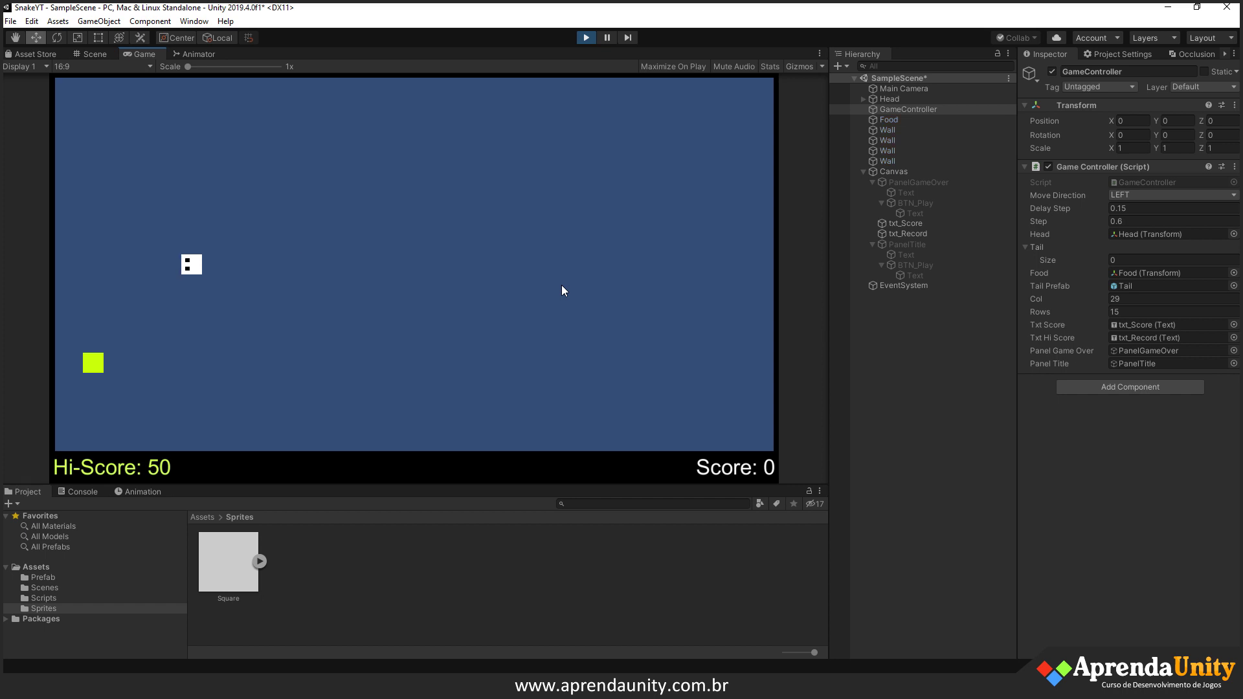
key(Down)
key(Right)
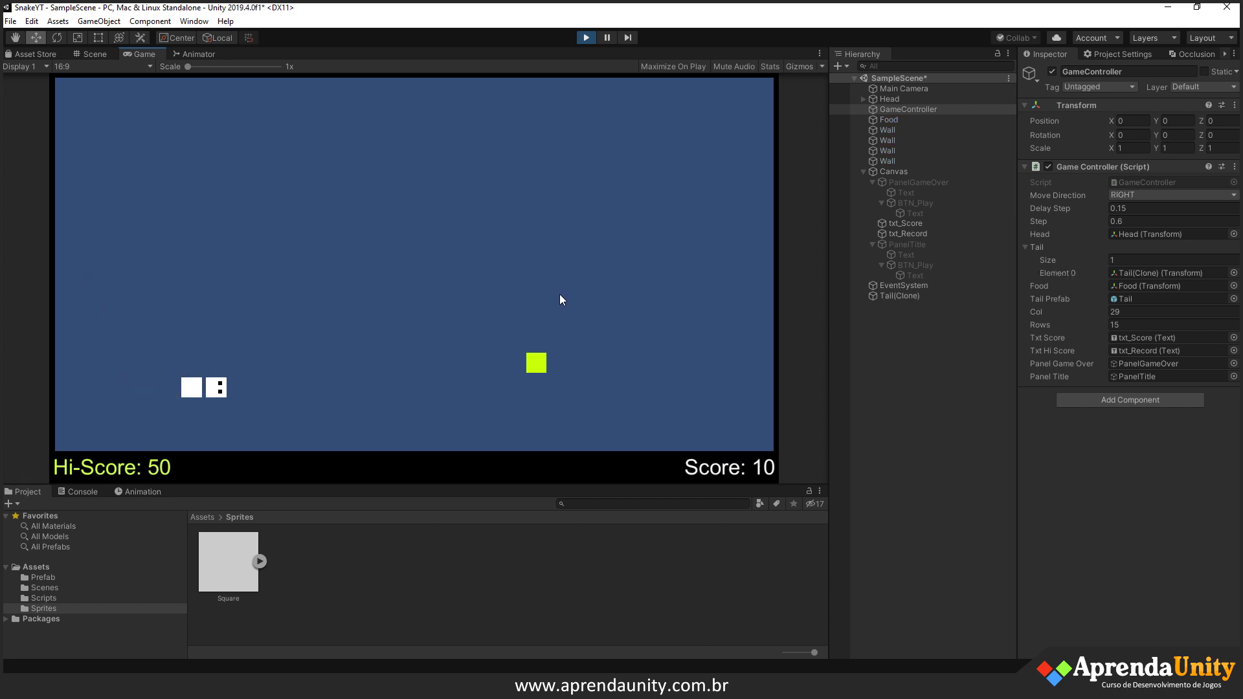
key(Up)
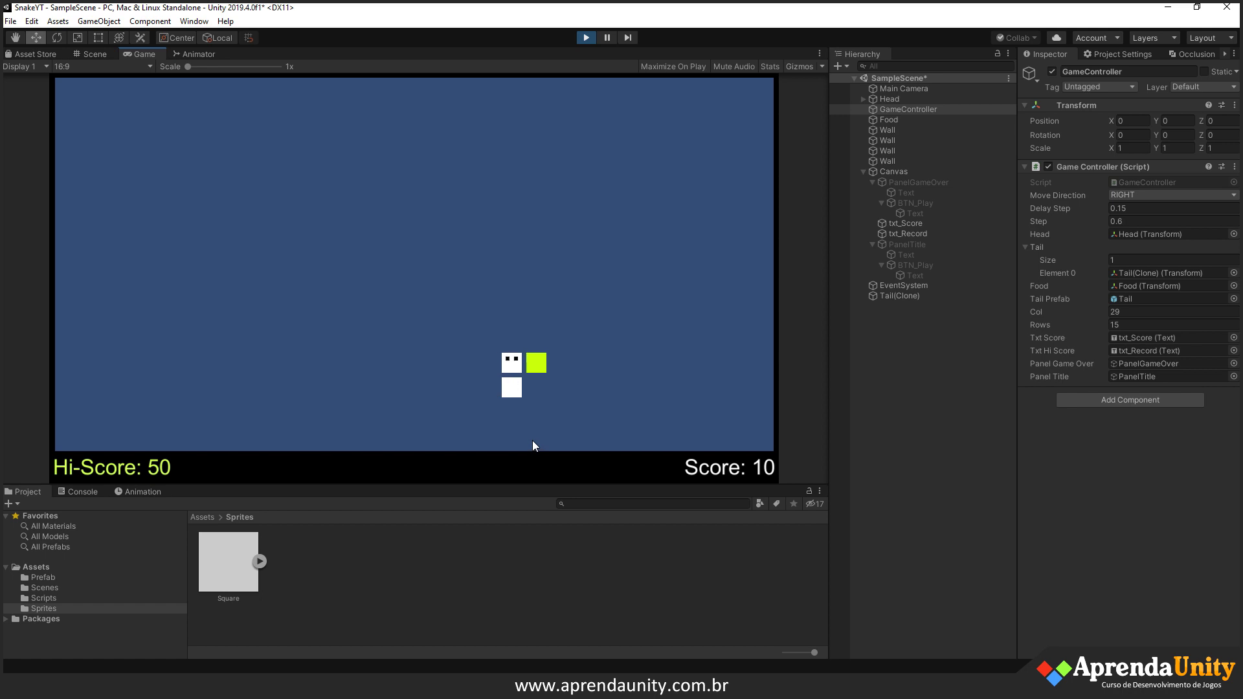
key(Right)
key(Down)
click(443, 352)
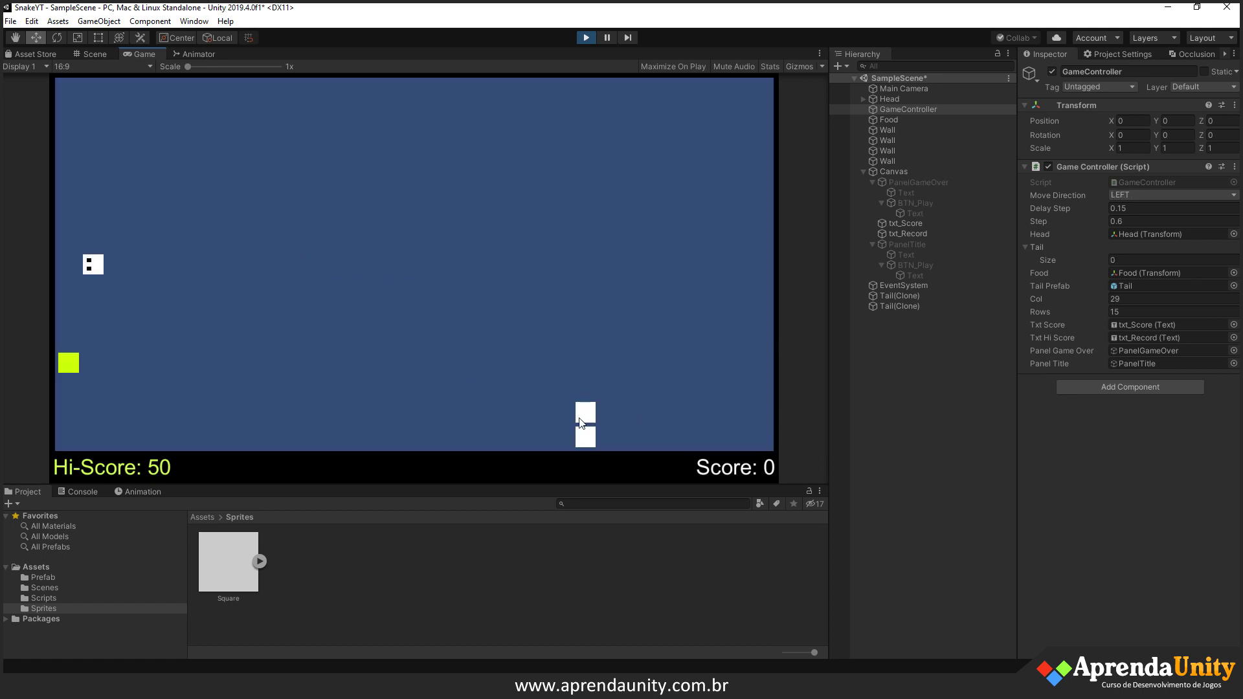
key(Right)
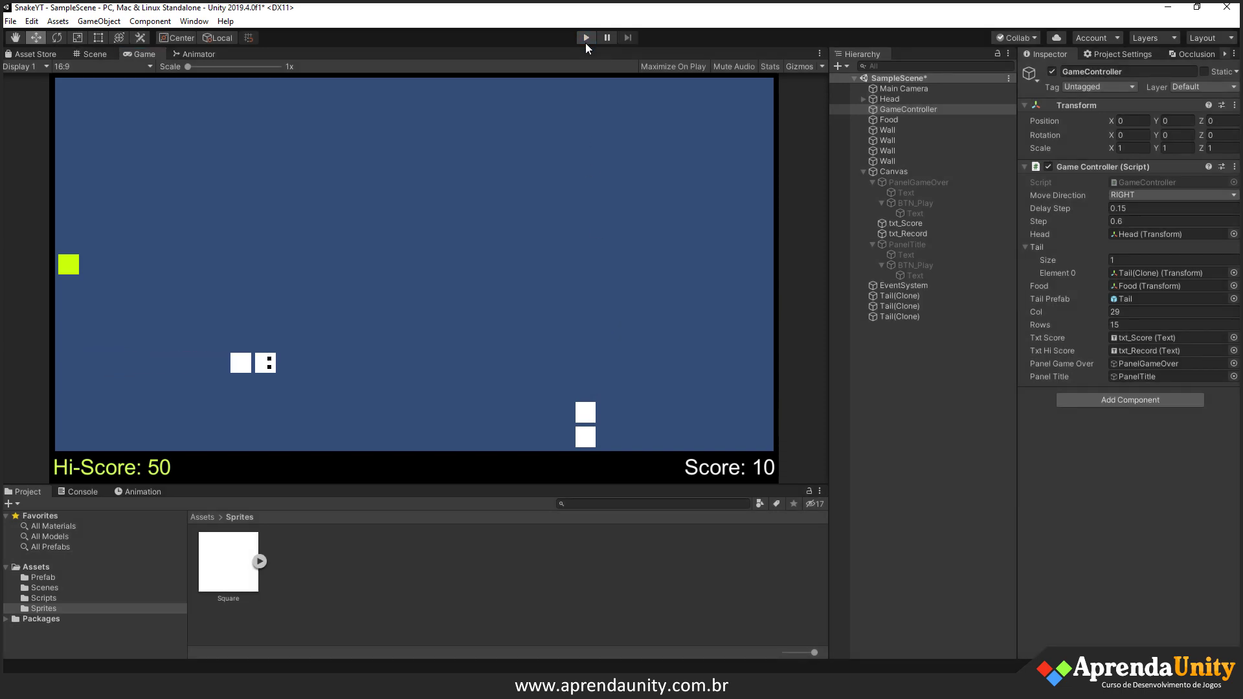
click(585, 38)
- Back in Visual Studio, open a blank line above Tail.Clear() in Jogar()
key(alt+Tab)
click(368, 319)
key(Return)
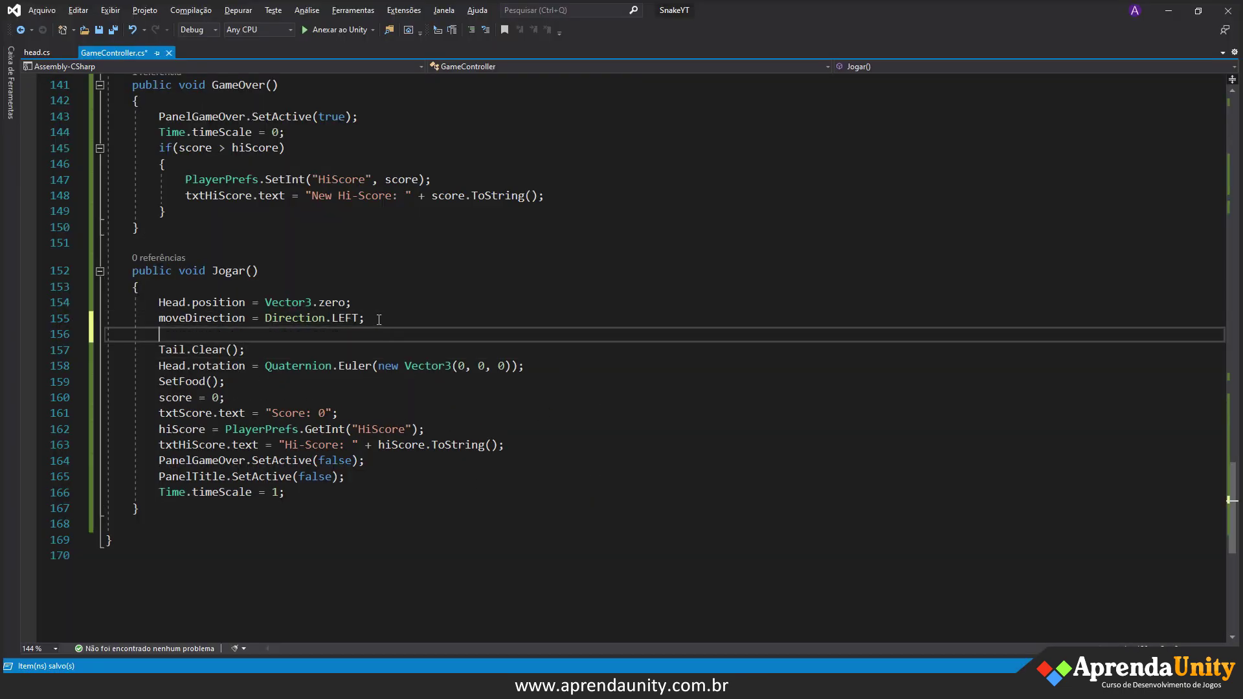
- Write a foreach (Transform t in Tail) loop with an opening brace above Tail.Clear()
text(foreach()
text(Transform)
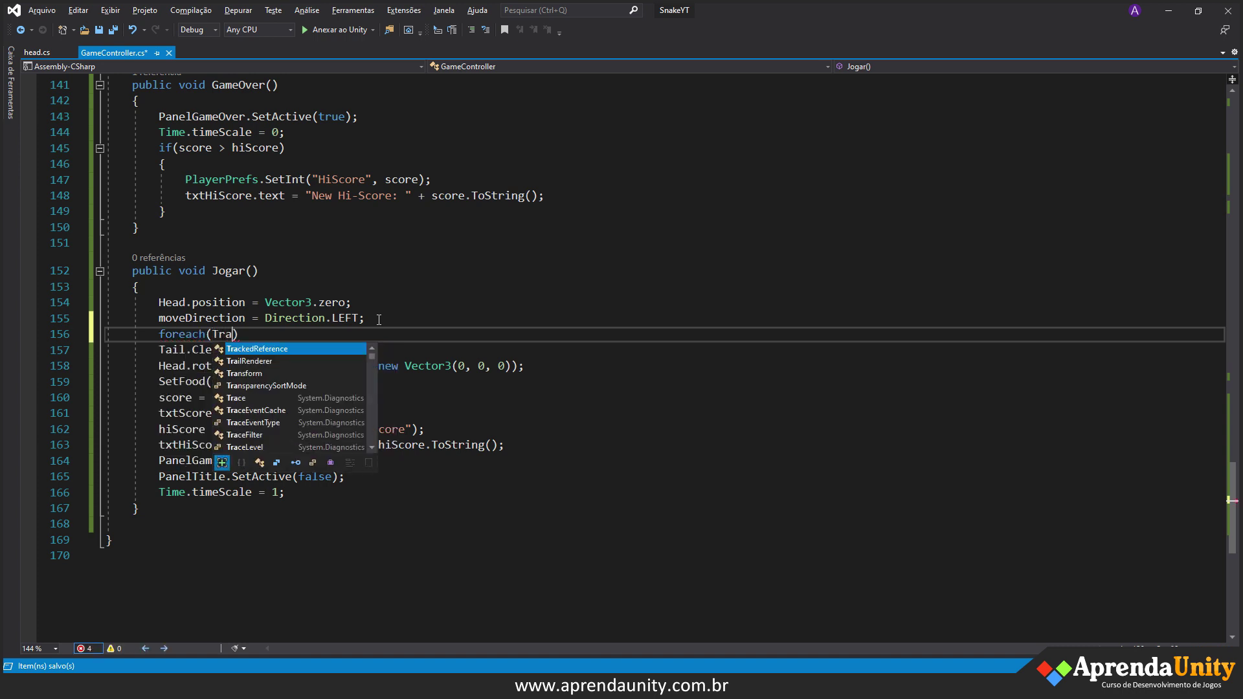
text( t in T)
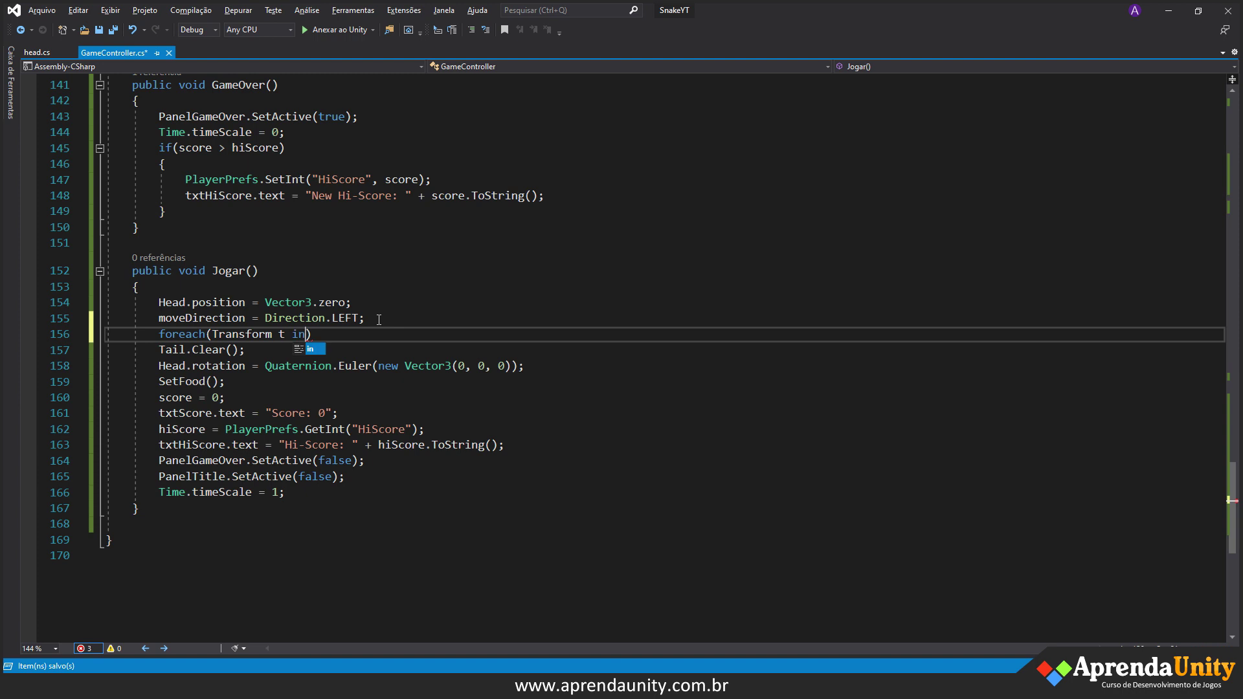
text(ai)
key(Tab)
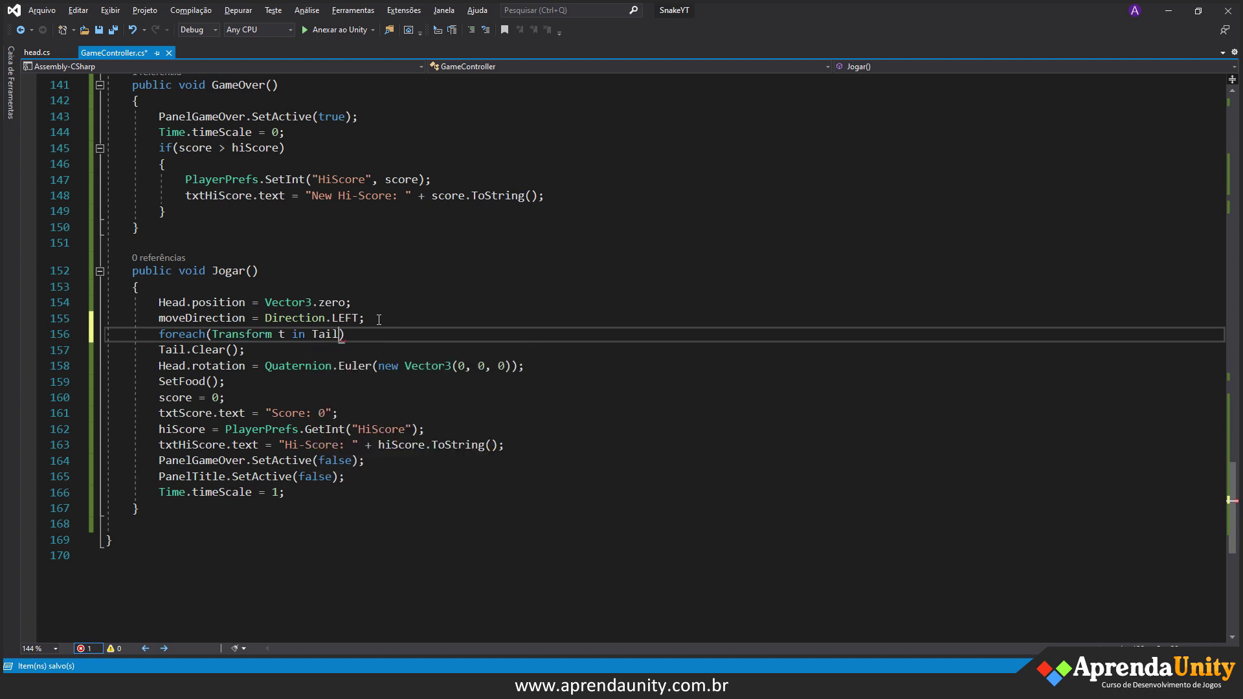
key(Return)
text({)
key(Return)
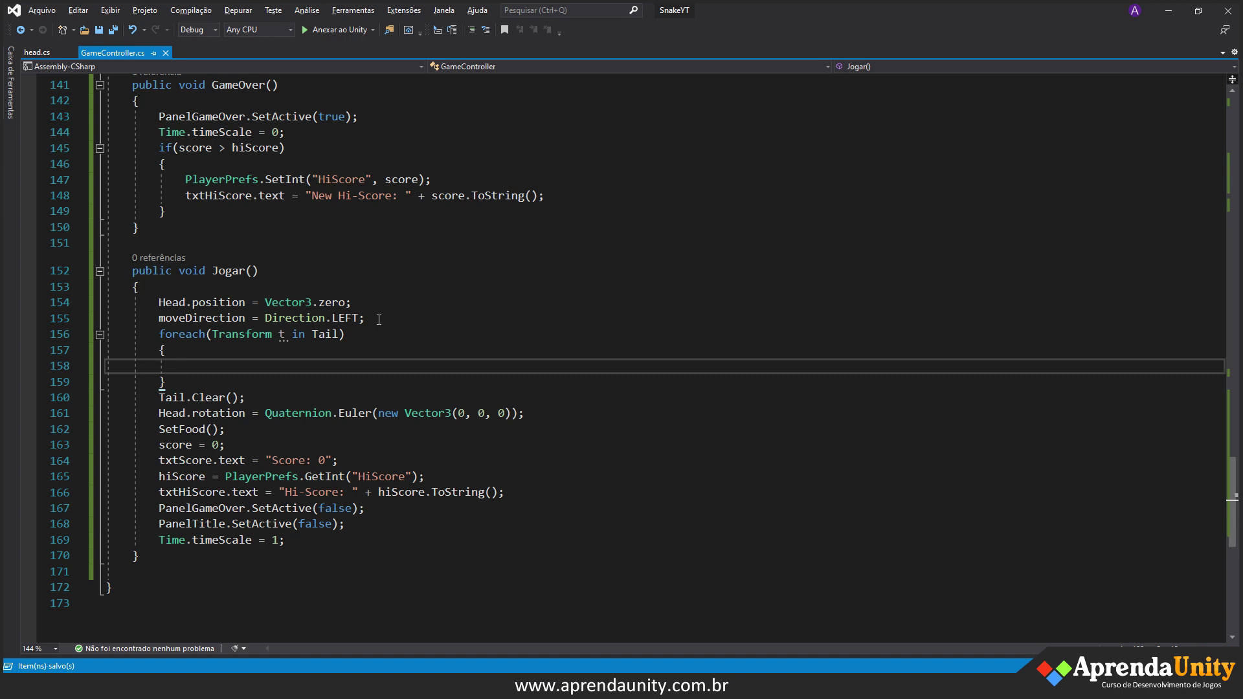
- Put Destroy(t.gameObject); inside the loop, then start Play mode in Unity to test
text(des)
key(Down)
text((t)
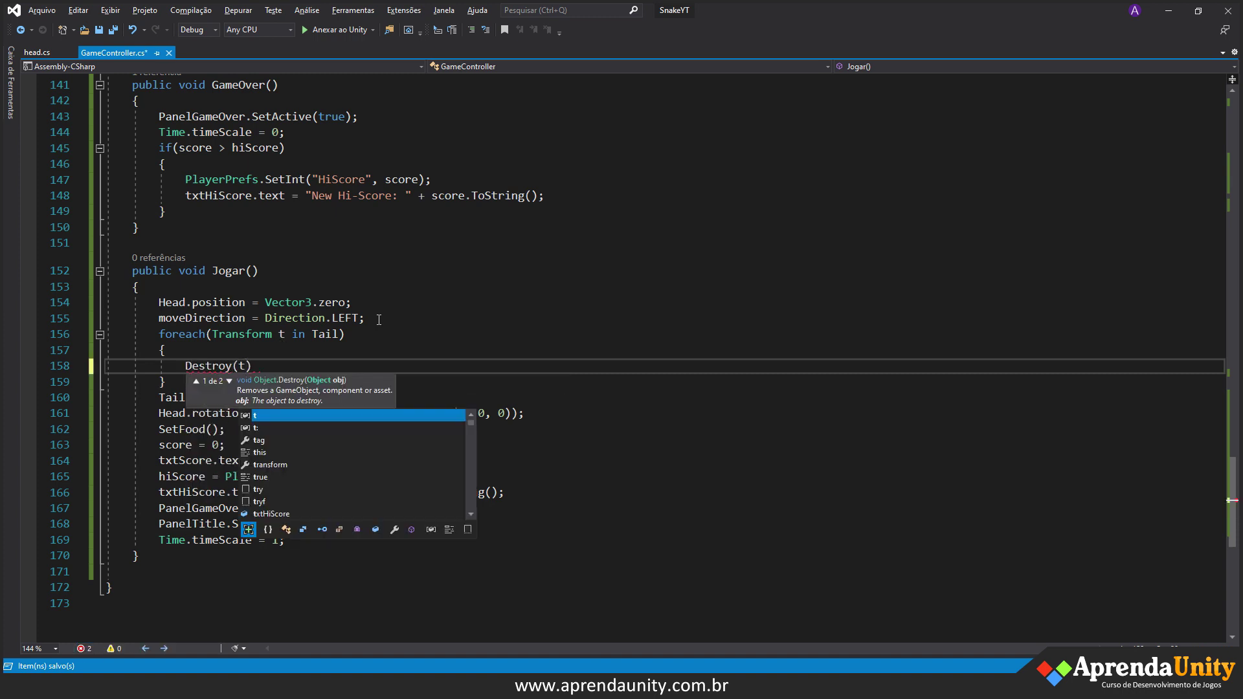
text())
key(BackSpace)
key(BackSpace)
text(.g)
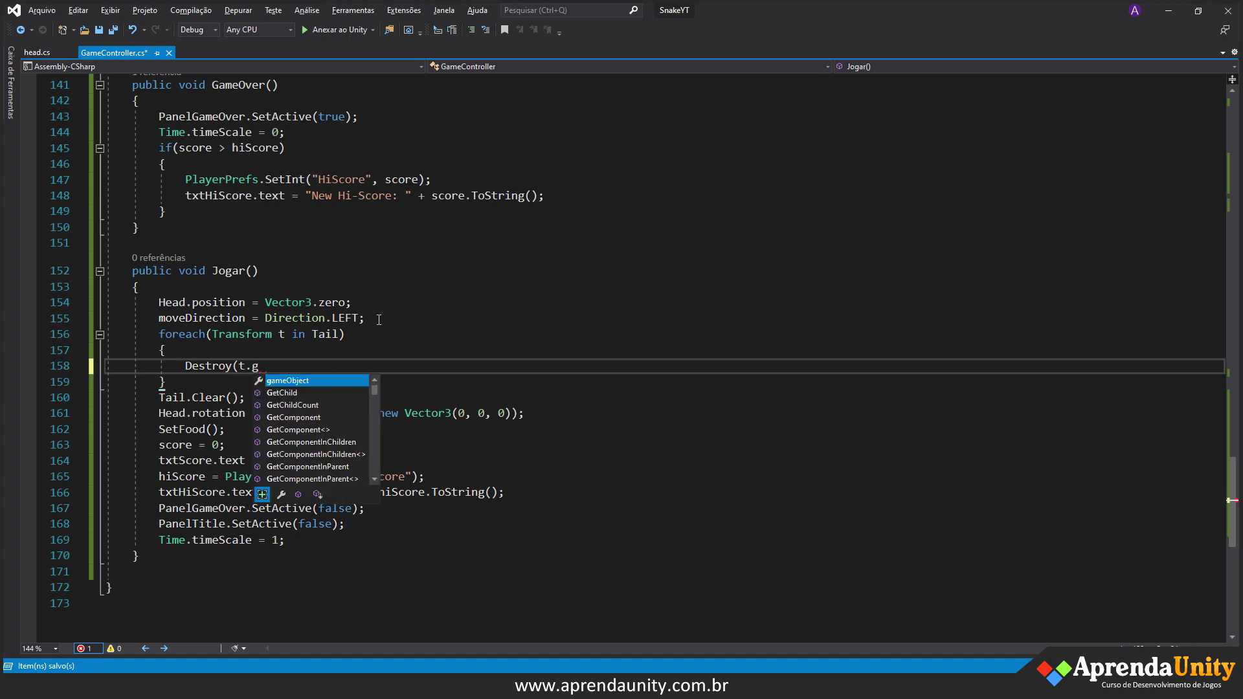
key(Tab)
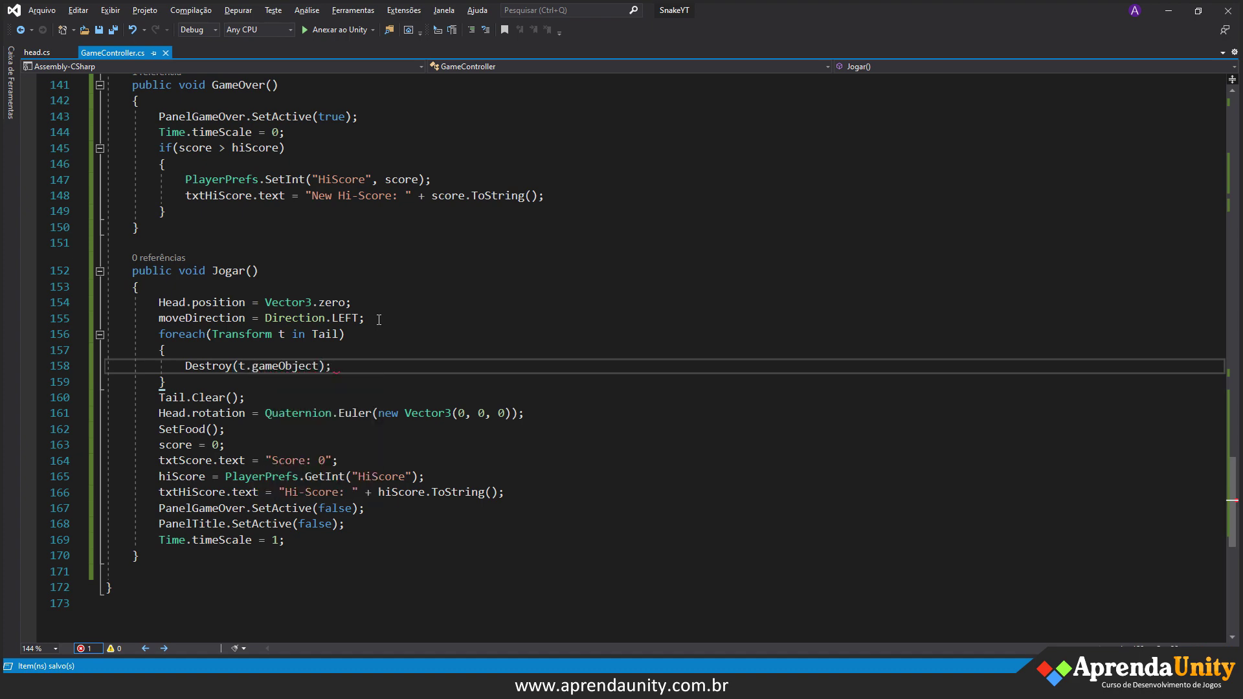
key(alt+Tab)
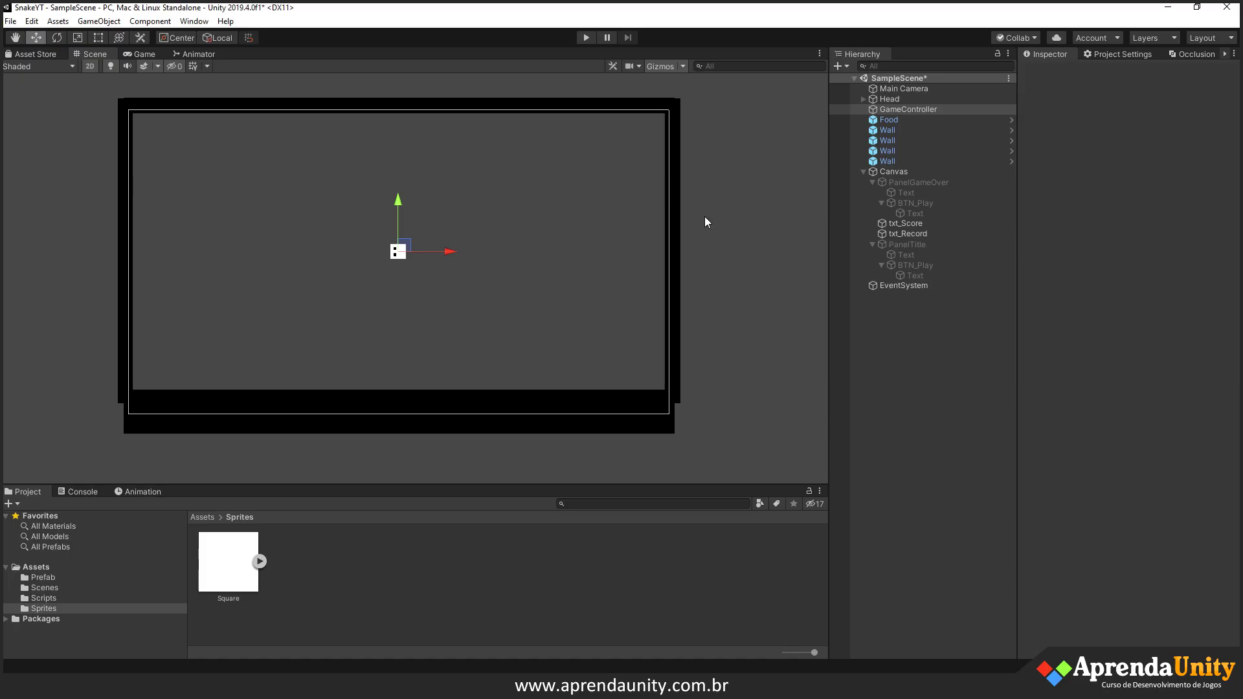
click(586, 37)
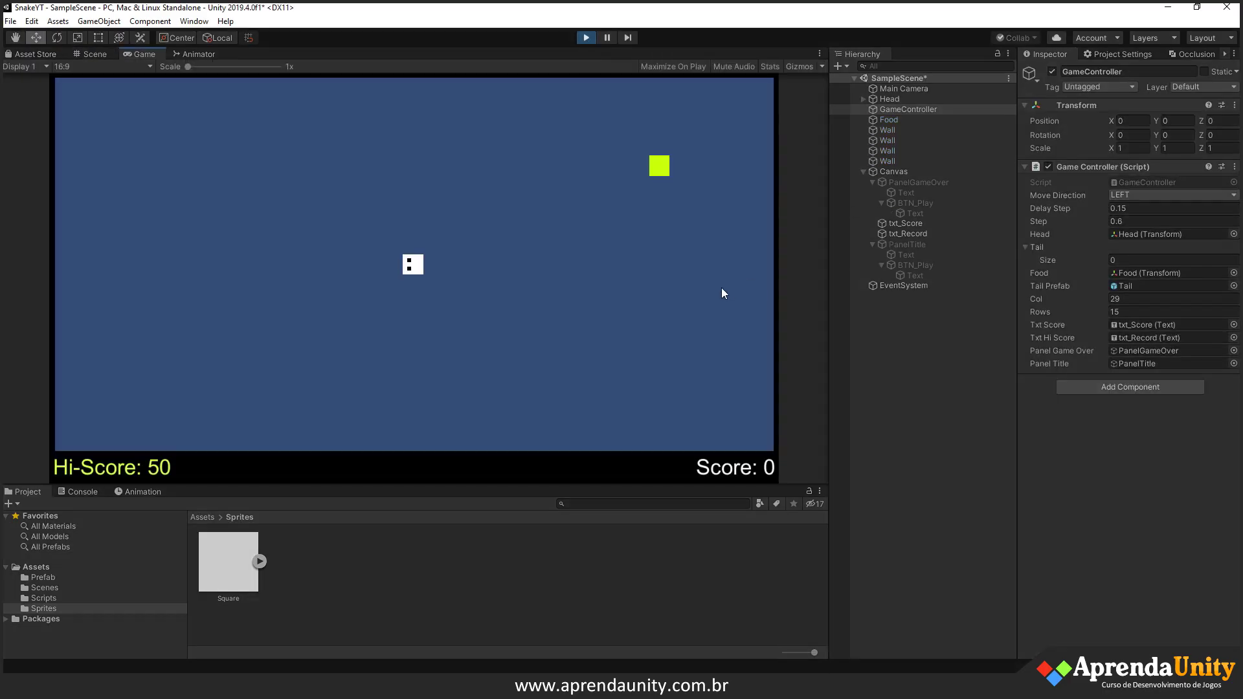
- Steer the snake to eat food until GAME OVER, then restart with JOGAR NOVAMENTE
key(Up)
key(Right)
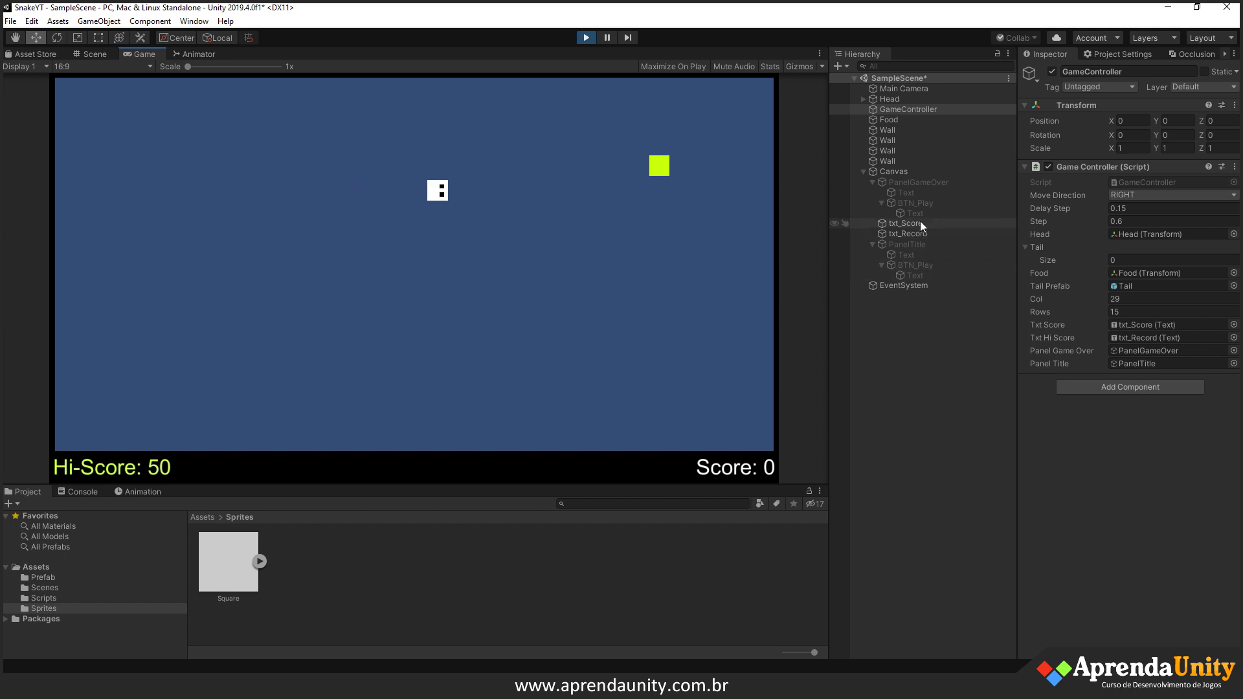
key(Up)
key(Left)
key(Down)
key(Left)
key(Down)
key(Left)
key(Down)
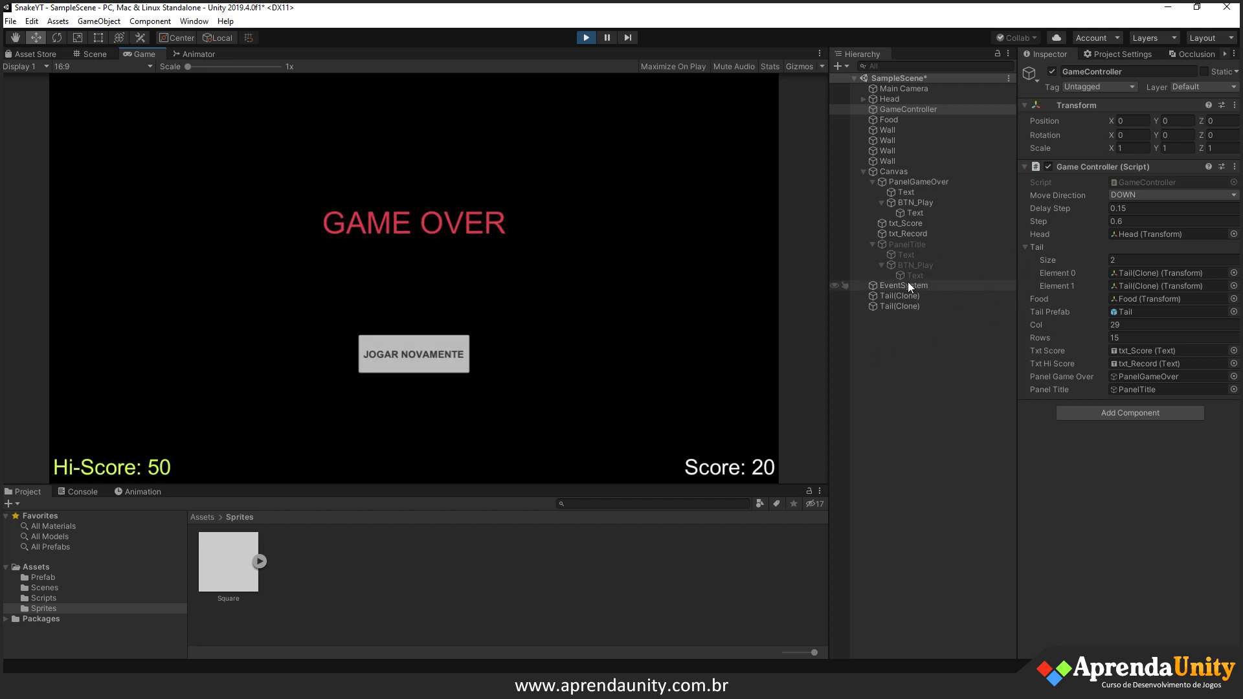
click(444, 359)
- Keep playing to confirm the old tail was cleared, then stop Play mode
key(Up)
key(Right)
key(Left)
key(Down)
key(Left)
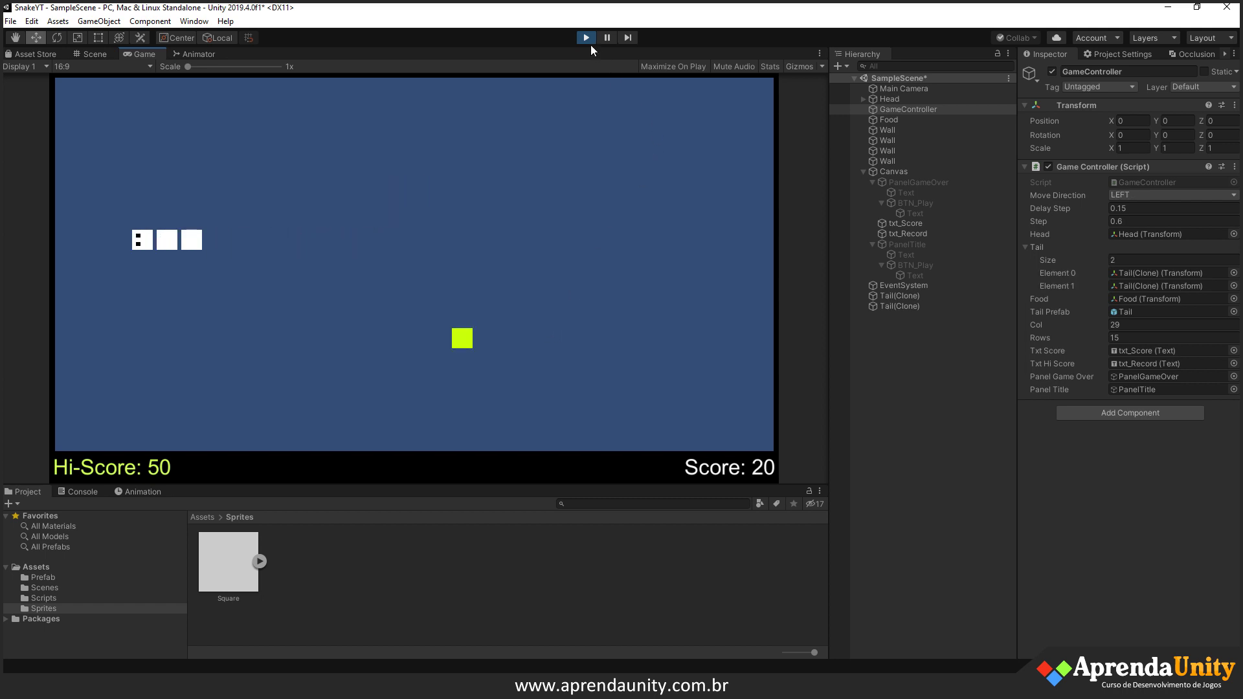
click(586, 38)
click(863, 171)
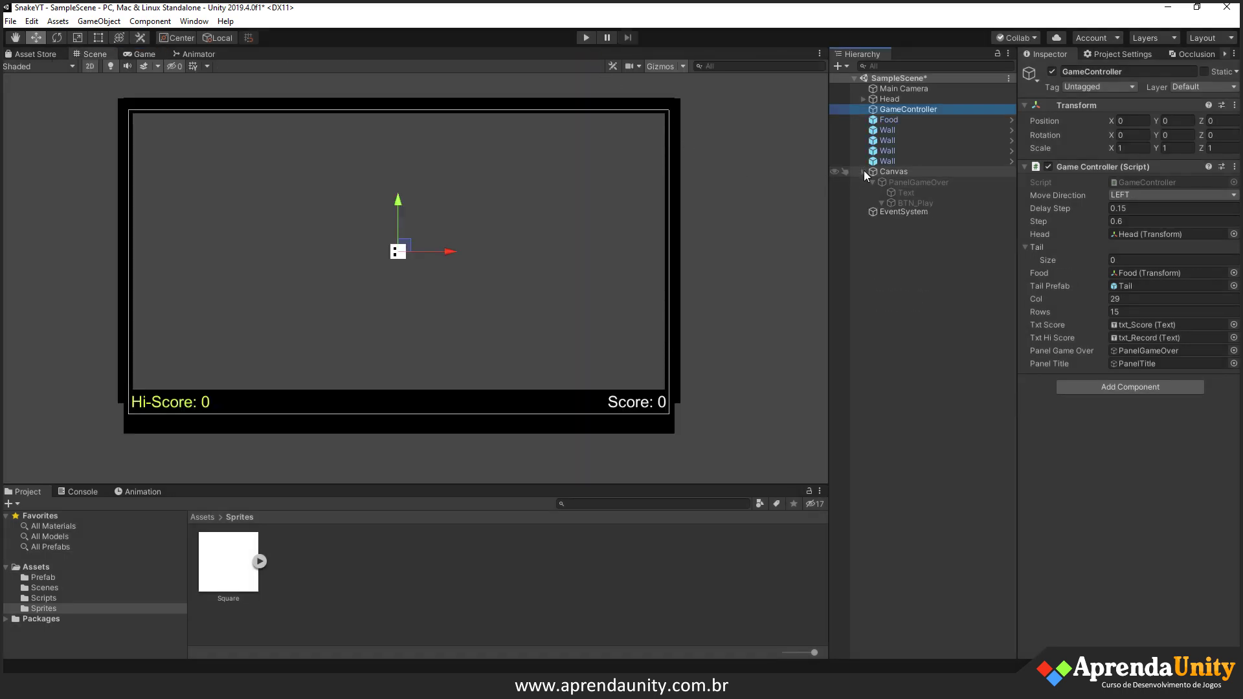
- Expand Canvas in the Hierarchy, select PanelTitle and re-enable it so the SUPER SNAKE title shows
click(864, 99)
click(863, 99)
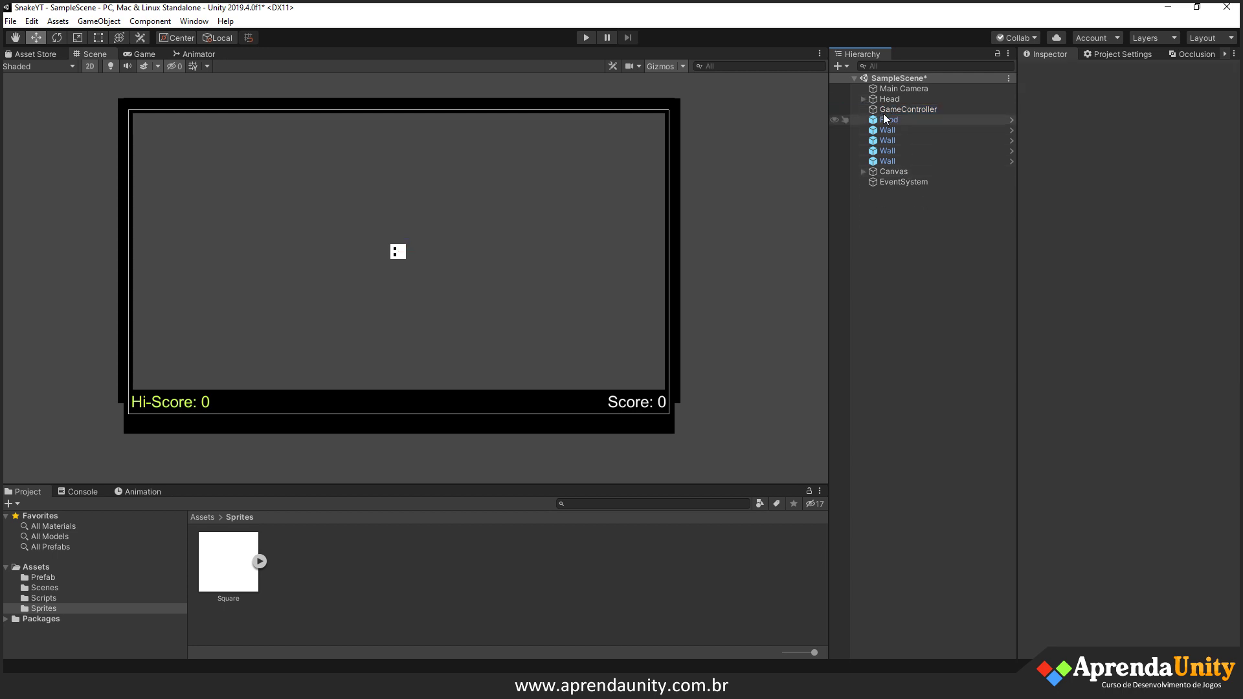
ctrl+click(883, 110)
click(864, 172)
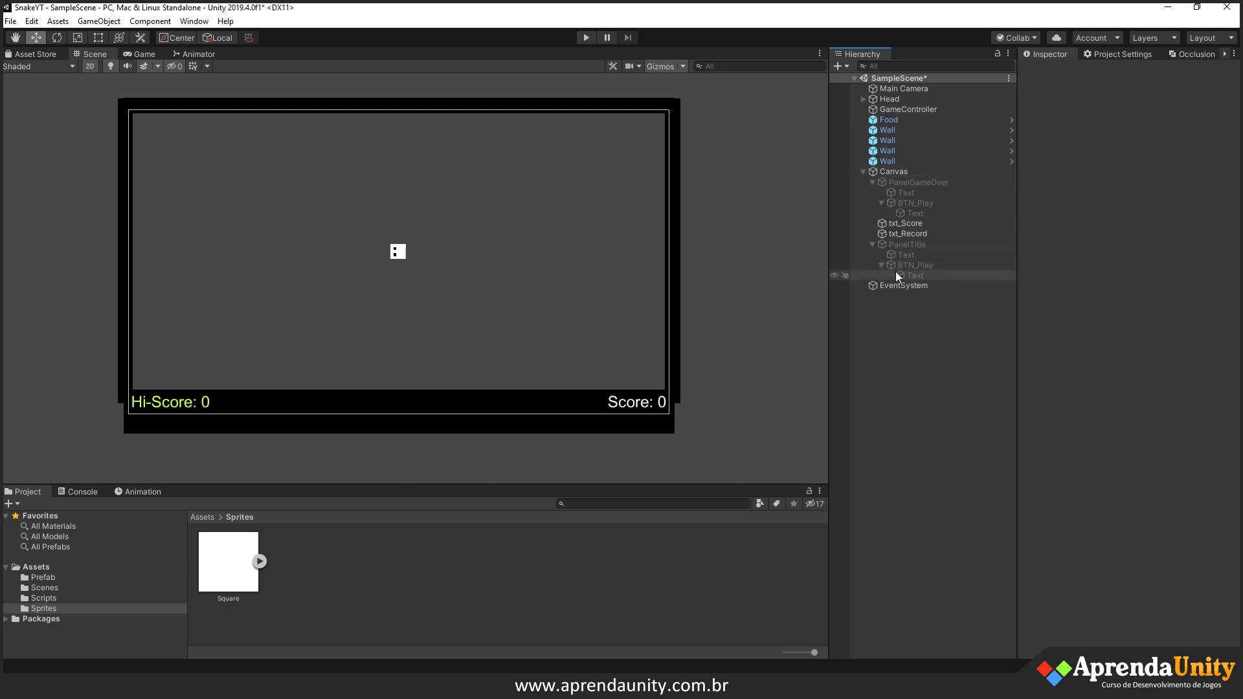
click(909, 245)
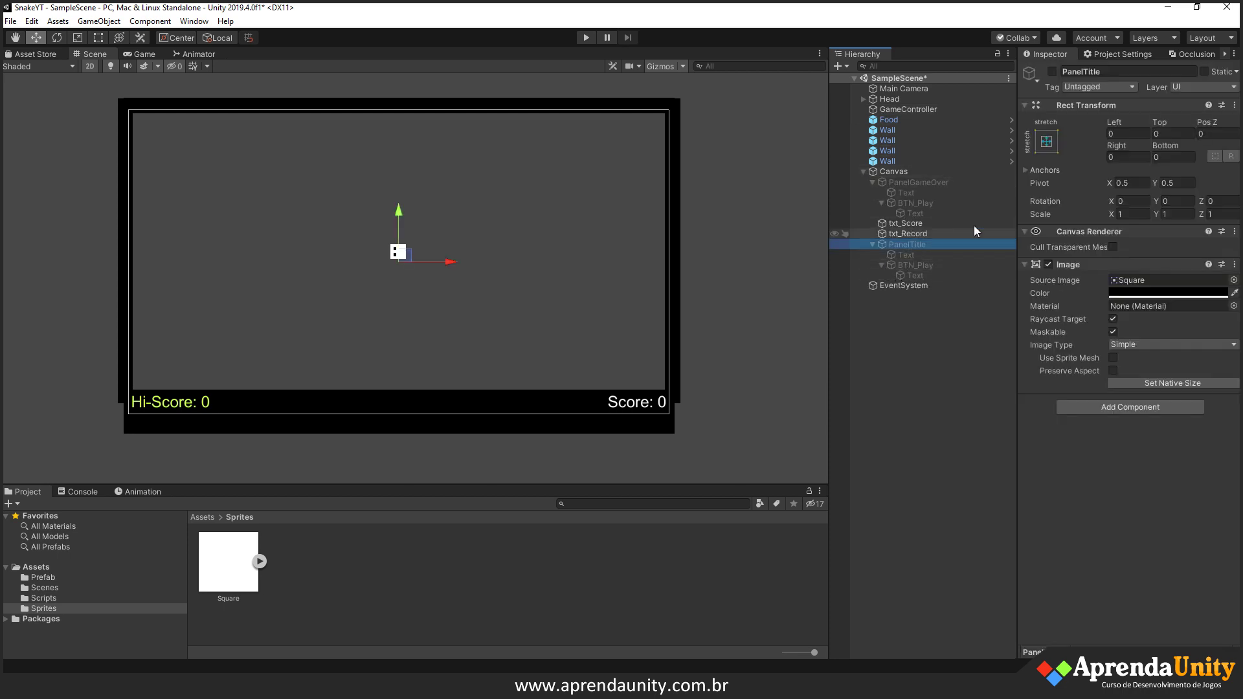
click(1052, 71)
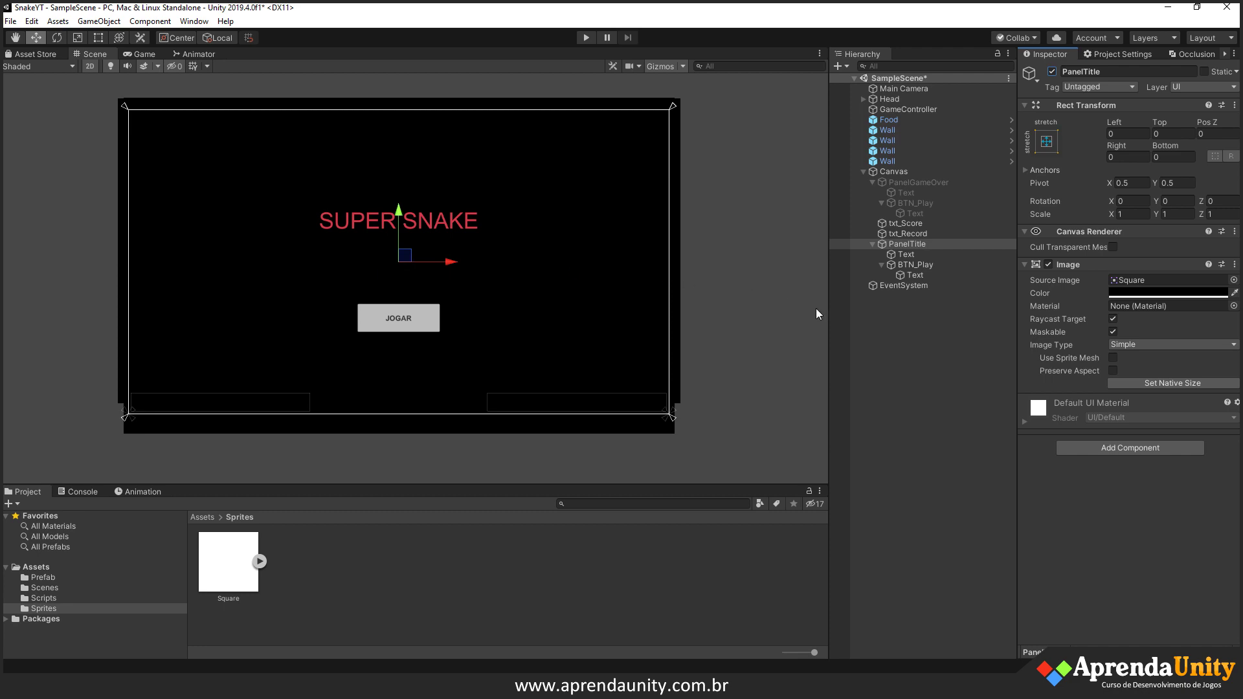
- Bring the GameController script forward and scroll up to the Start() method
mouse_move(842, 667)
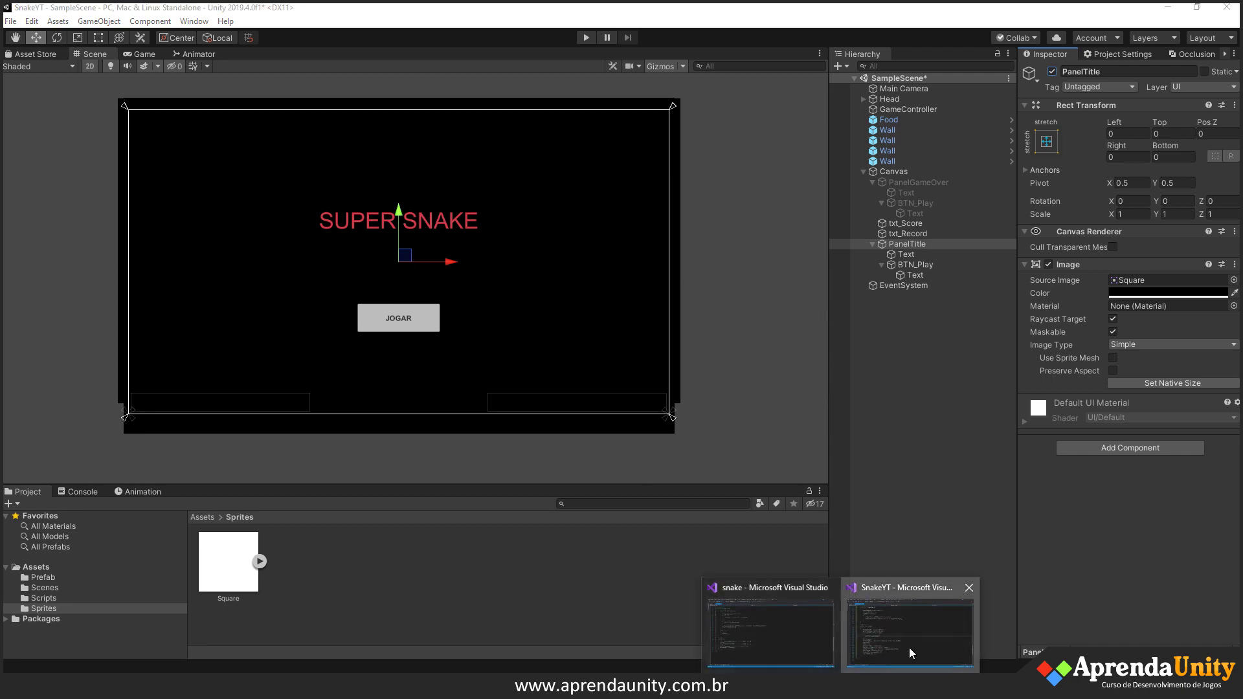
click(913, 631)
scroll(317, 322, up, 7)
scroll(320, 321, up, 6)
scroll(324, 319, up, 6)
scroll(327, 317, up, 7)
scroll(328, 318, up, 3)
click(155, 355)
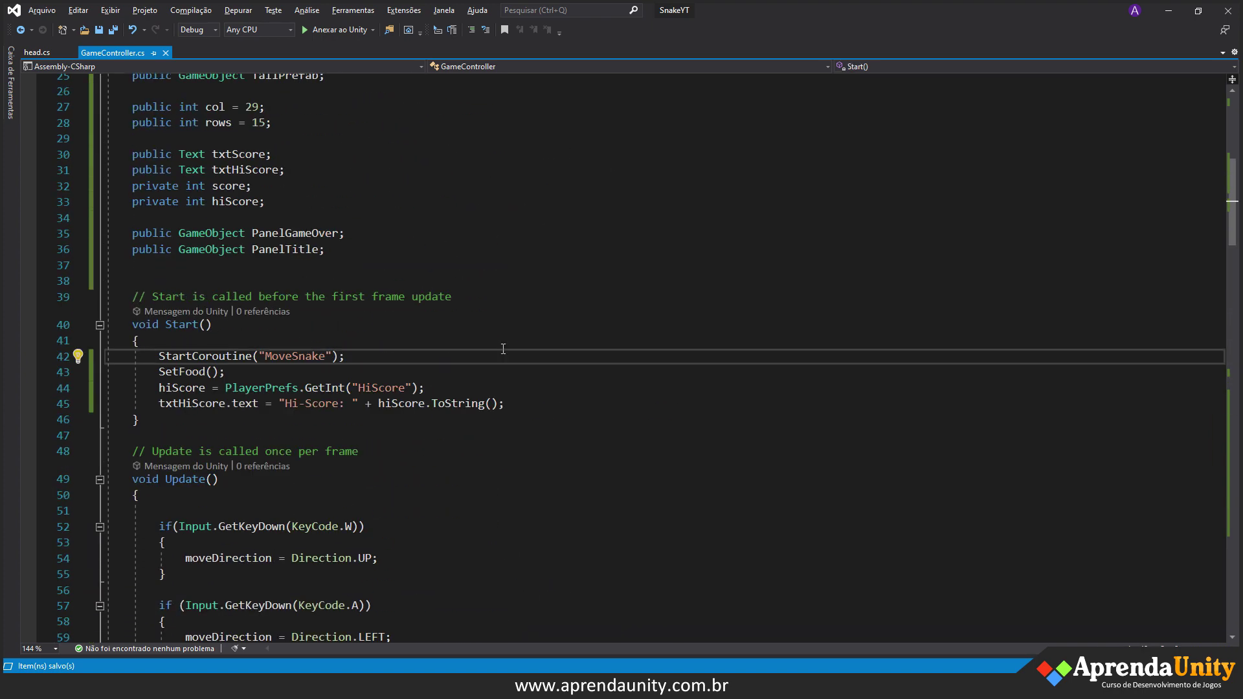
- Append Time.timeScale = 0; at the end of Start() and return to the Unity editor
key(Down)
key(Down)
key(Down)
key(End)
key(Return)
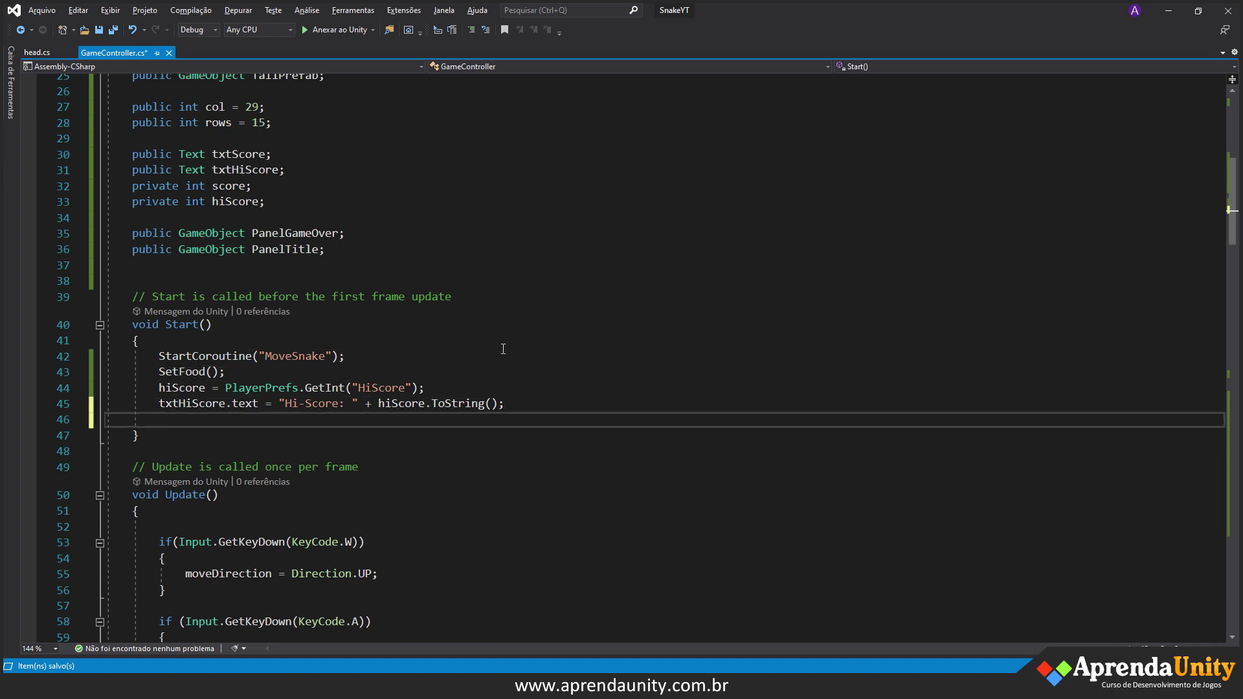
text(Time.t)
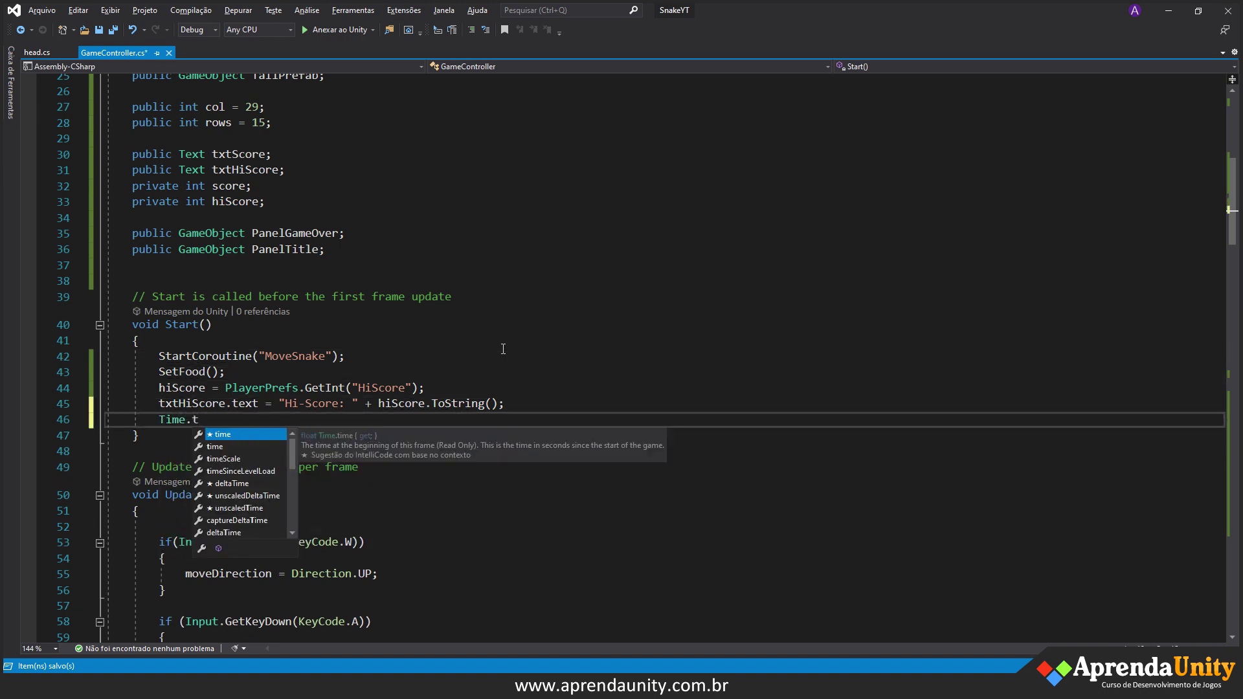
key(Down)
key(Down)
text(=)
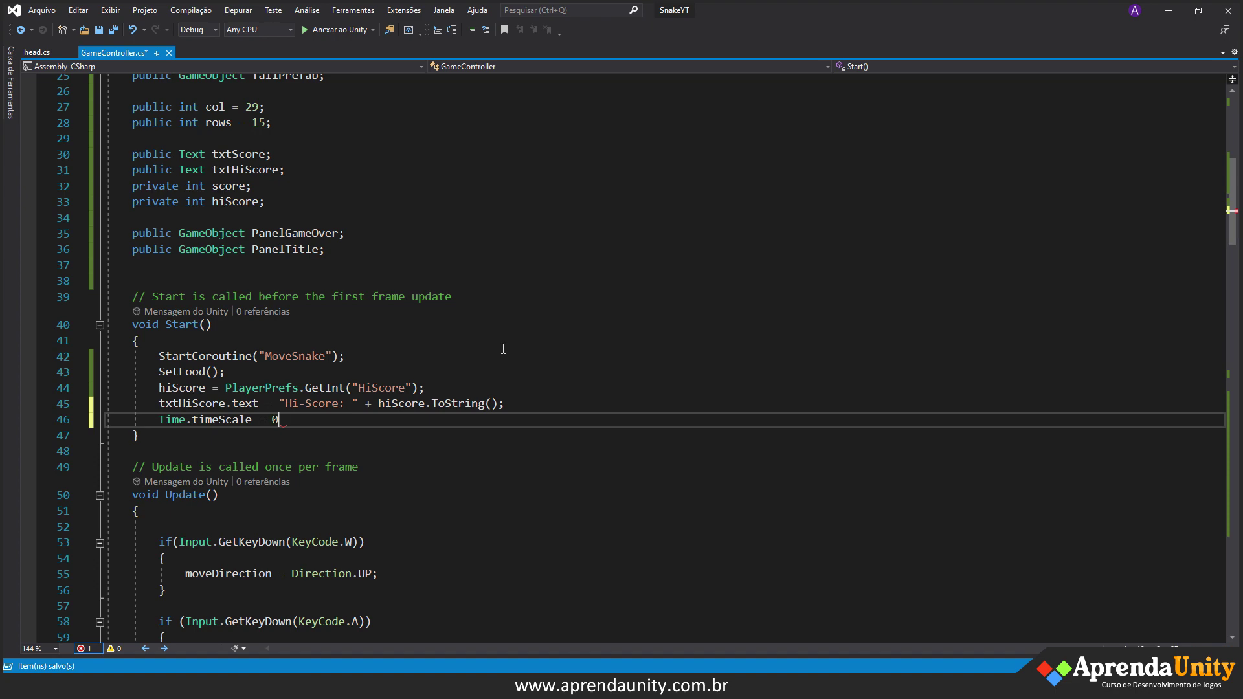
mouse_move(797, 663)
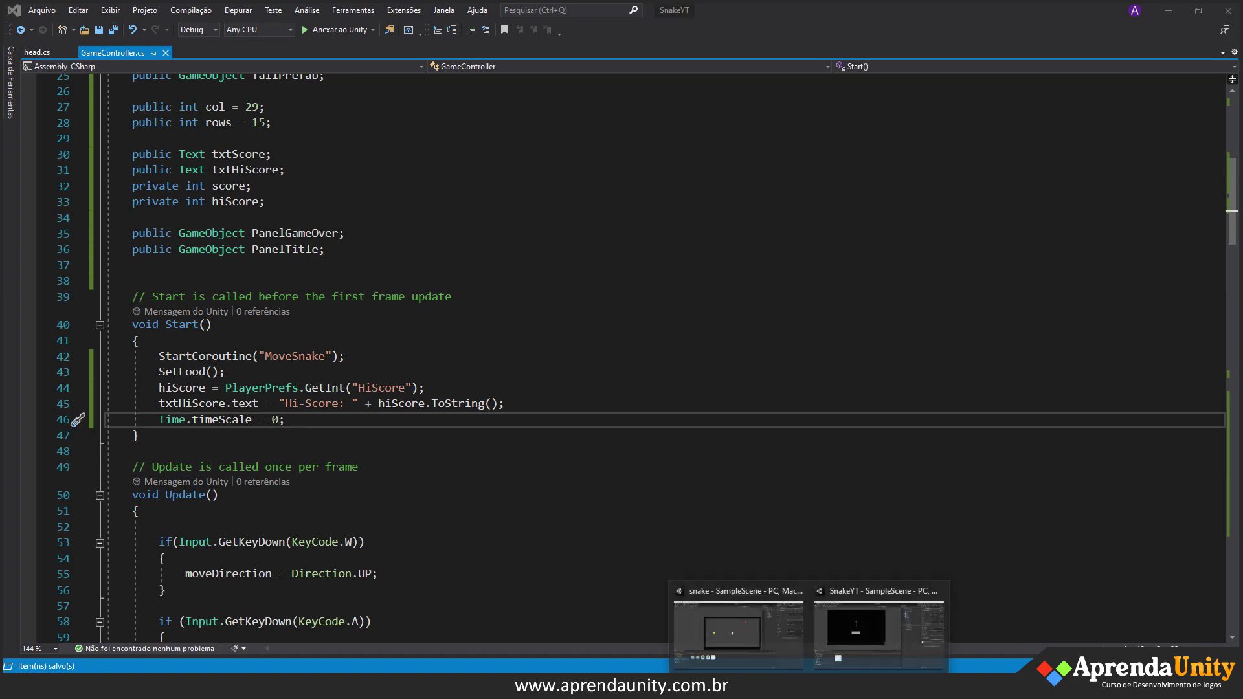
click(878, 631)
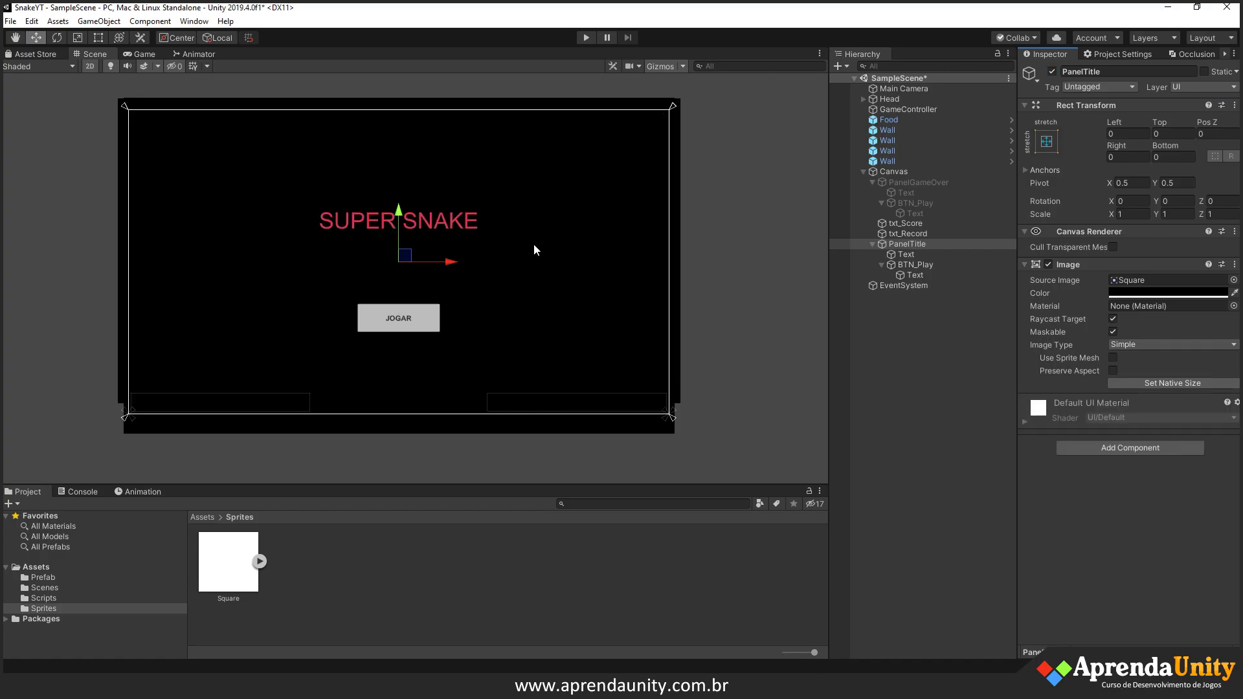
- Play-test: the game waits on the SUPER SNAKE title until JOGAR, then restart, stop and replay
click(586, 37)
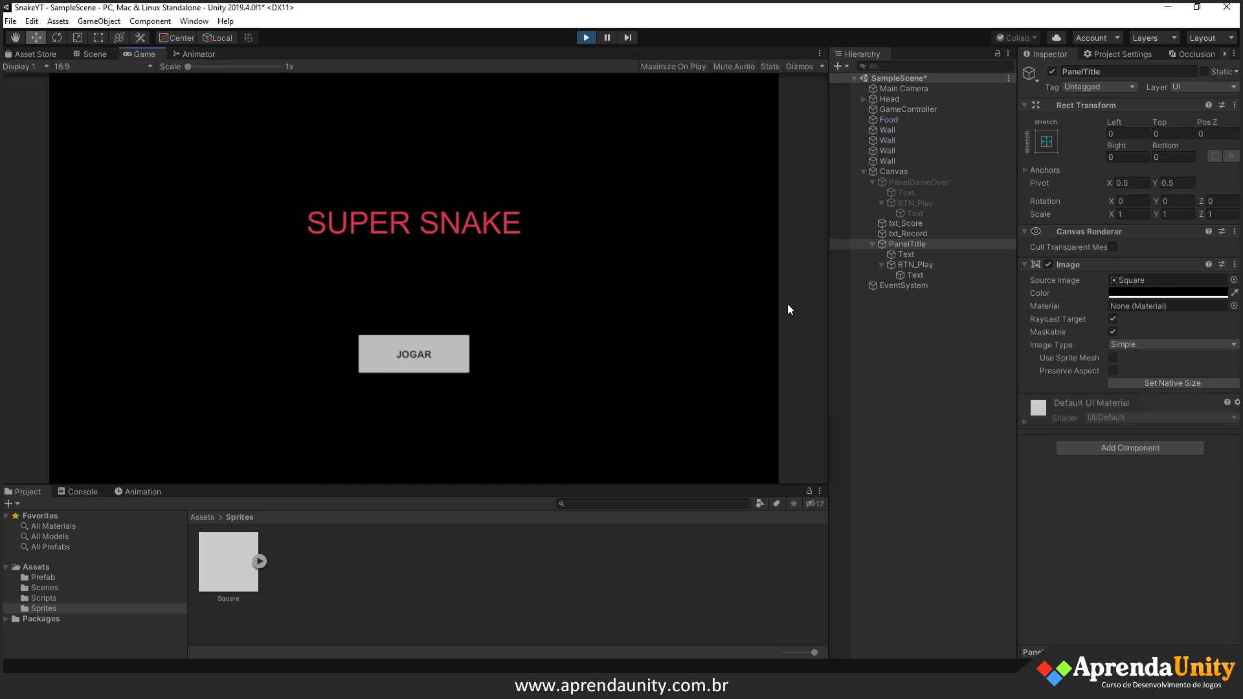
click(894, 98)
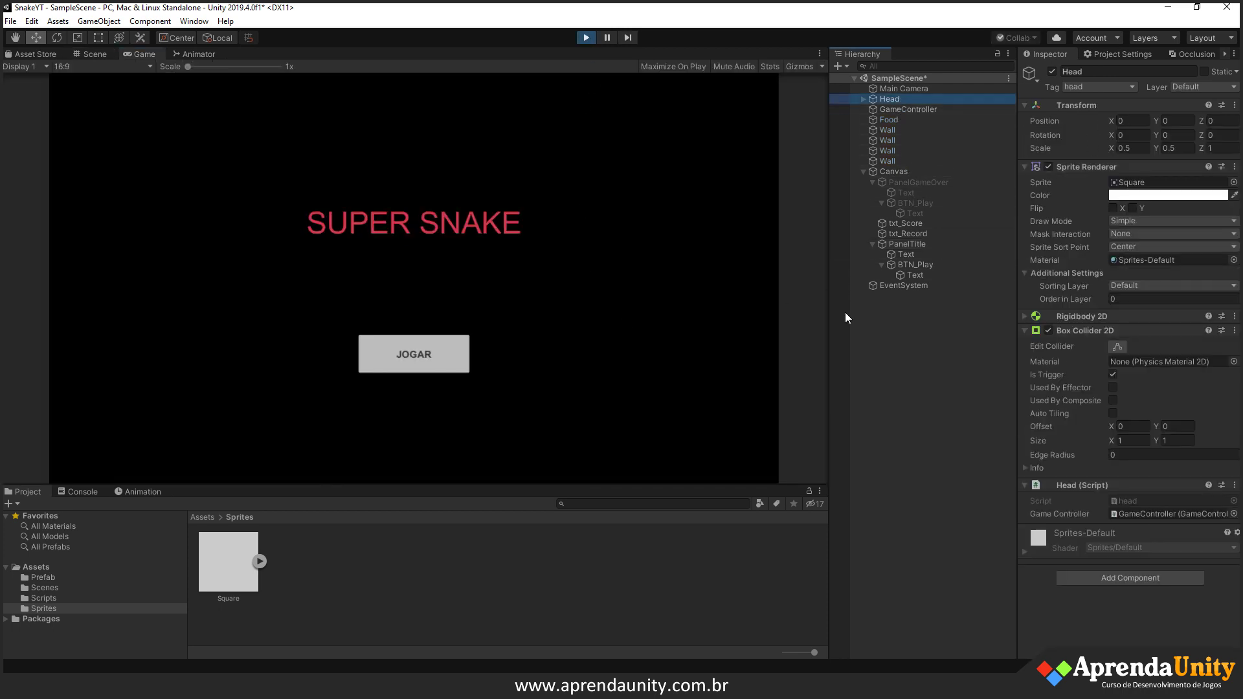
click(419, 364)
key(Down)
key(Right)
key(Right)
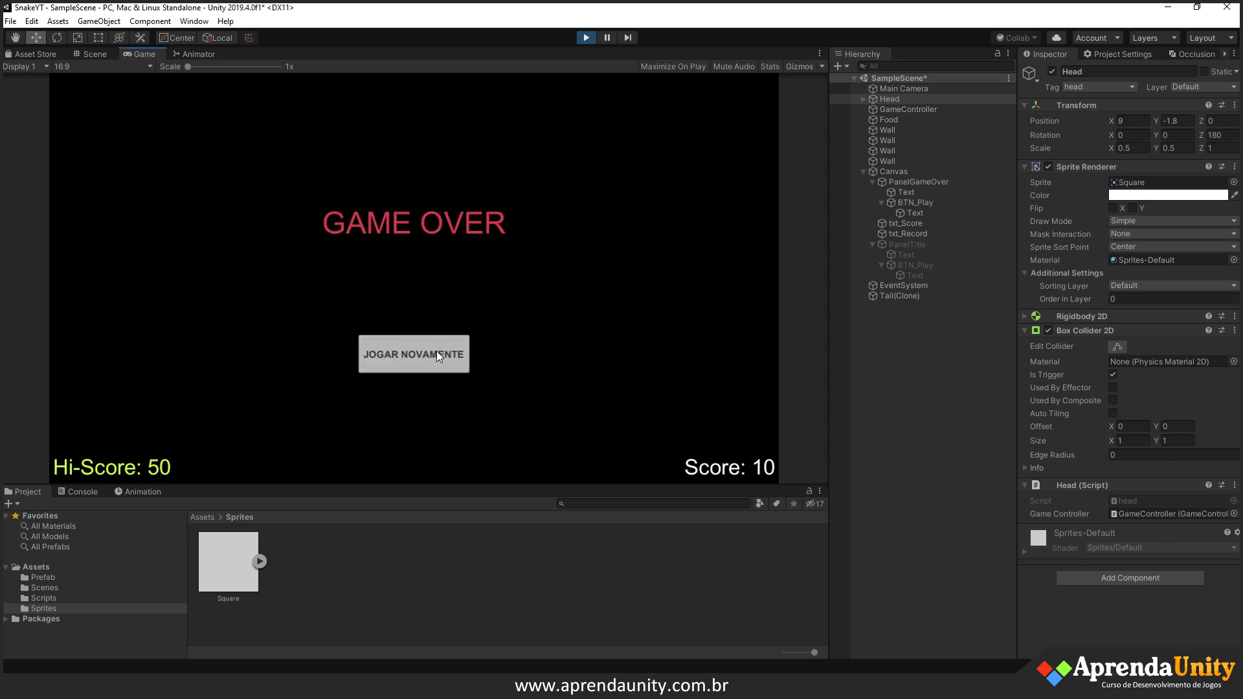
click(437, 355)
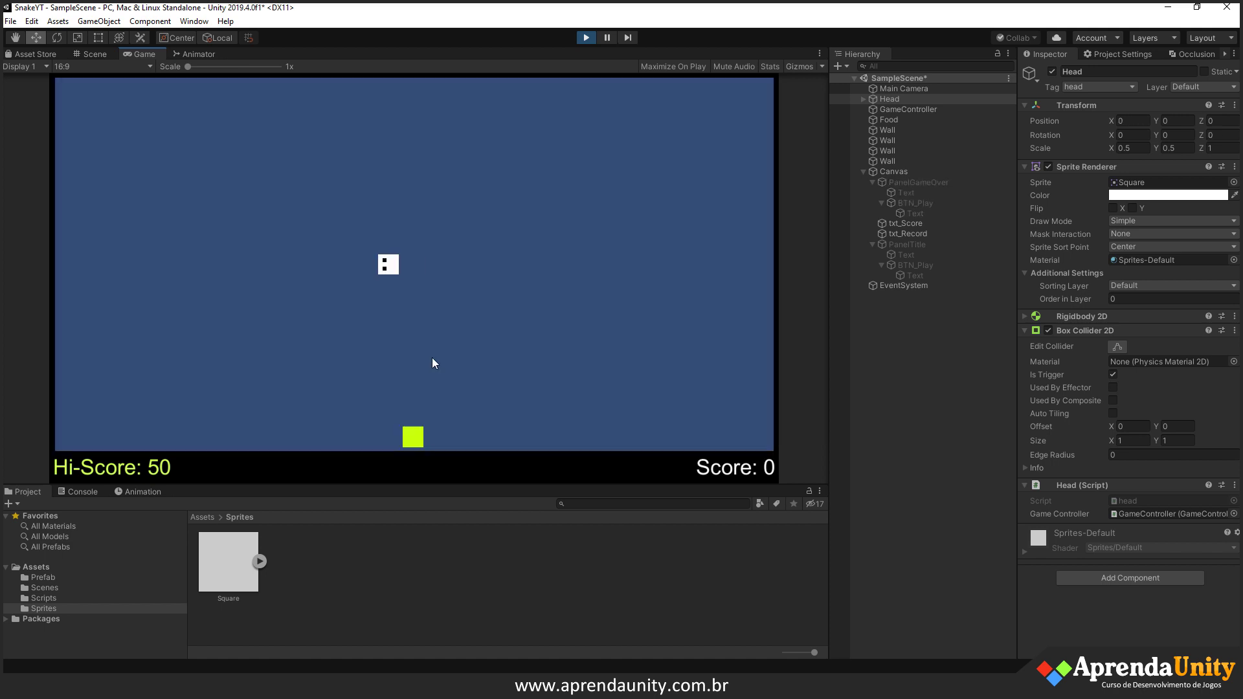
click(586, 38)
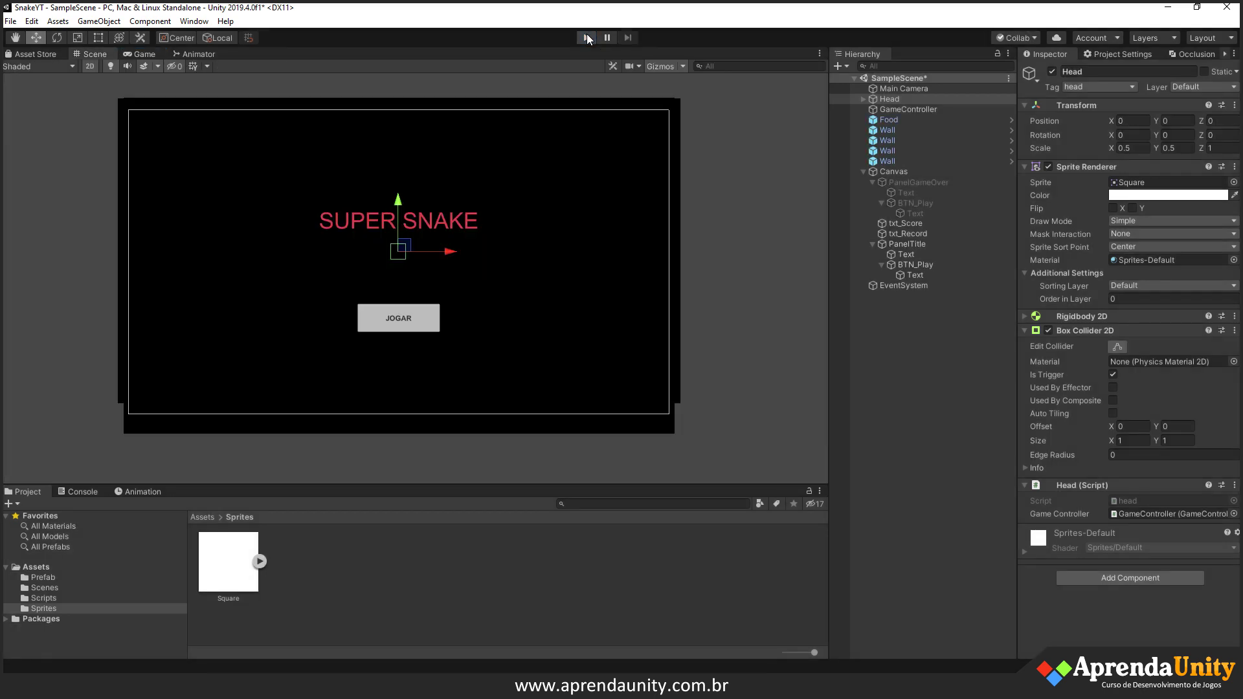
click(588, 37)
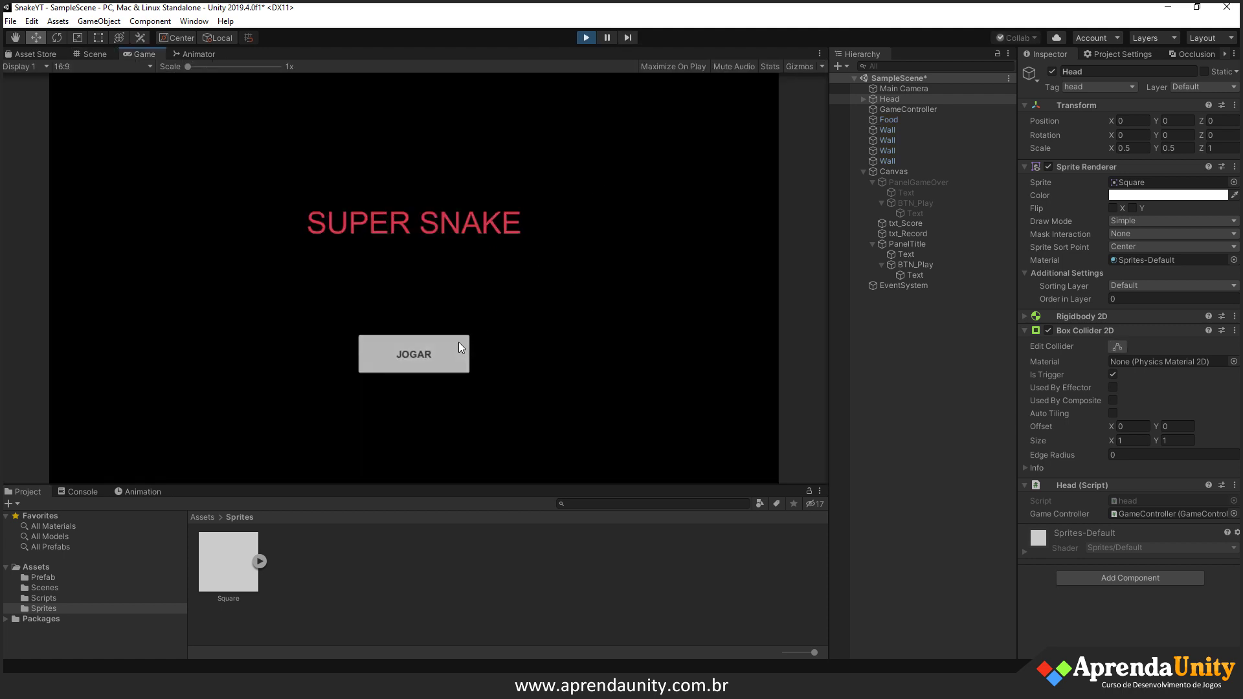
click(437, 355)
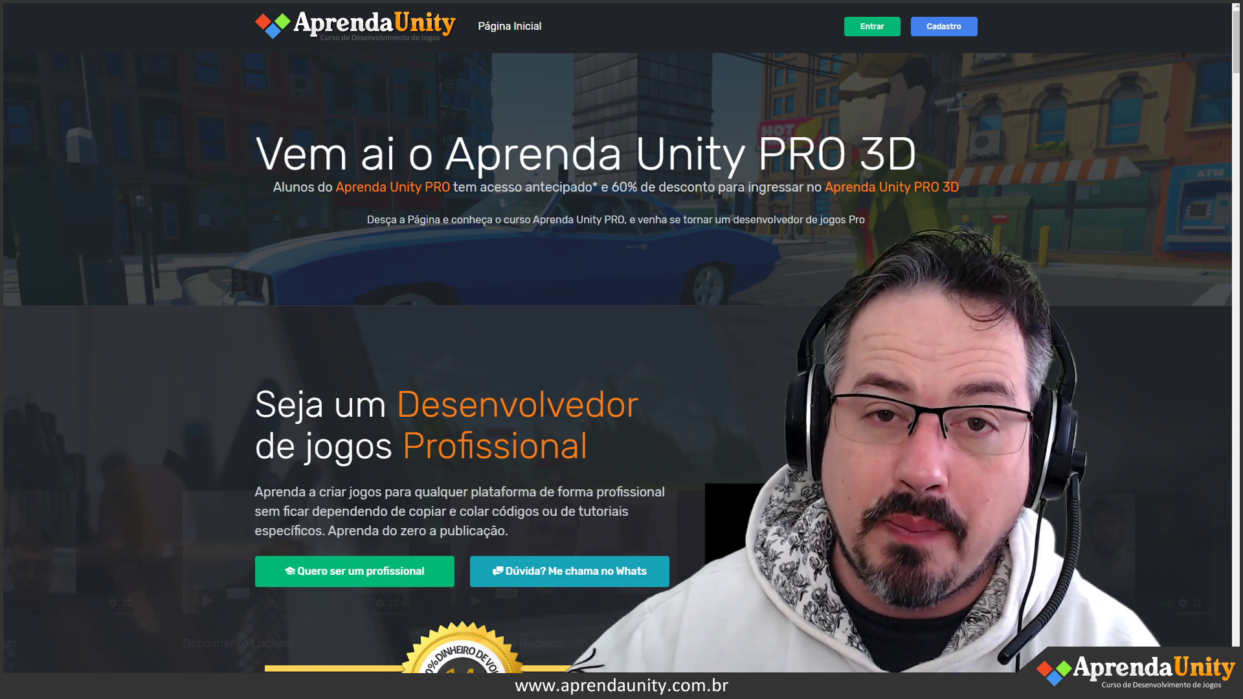
- Scroll the Aprenda Unity course page down to the 14-day guarantee and price, then back up
scroll(482, 147, down, 5)
scroll(482, 147, down, 2)
scroll(483, 147, up, 2)
scroll(482, 147, up, 5)
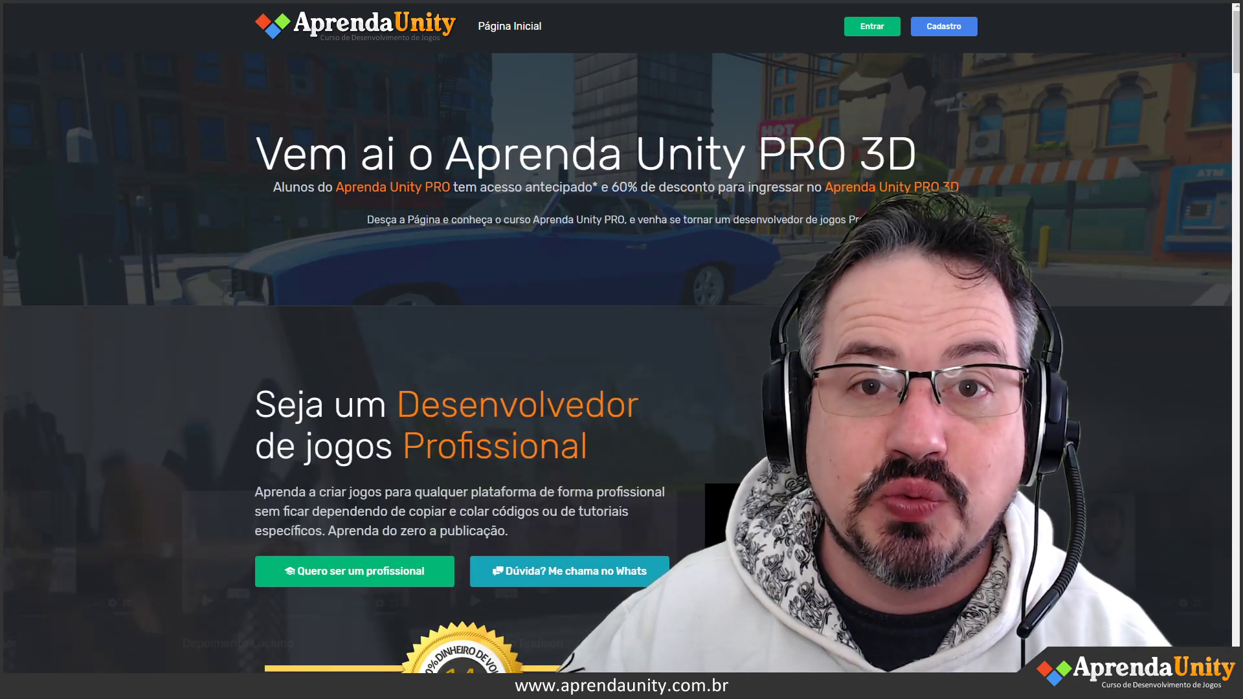
scroll(482, 147, down, 5)
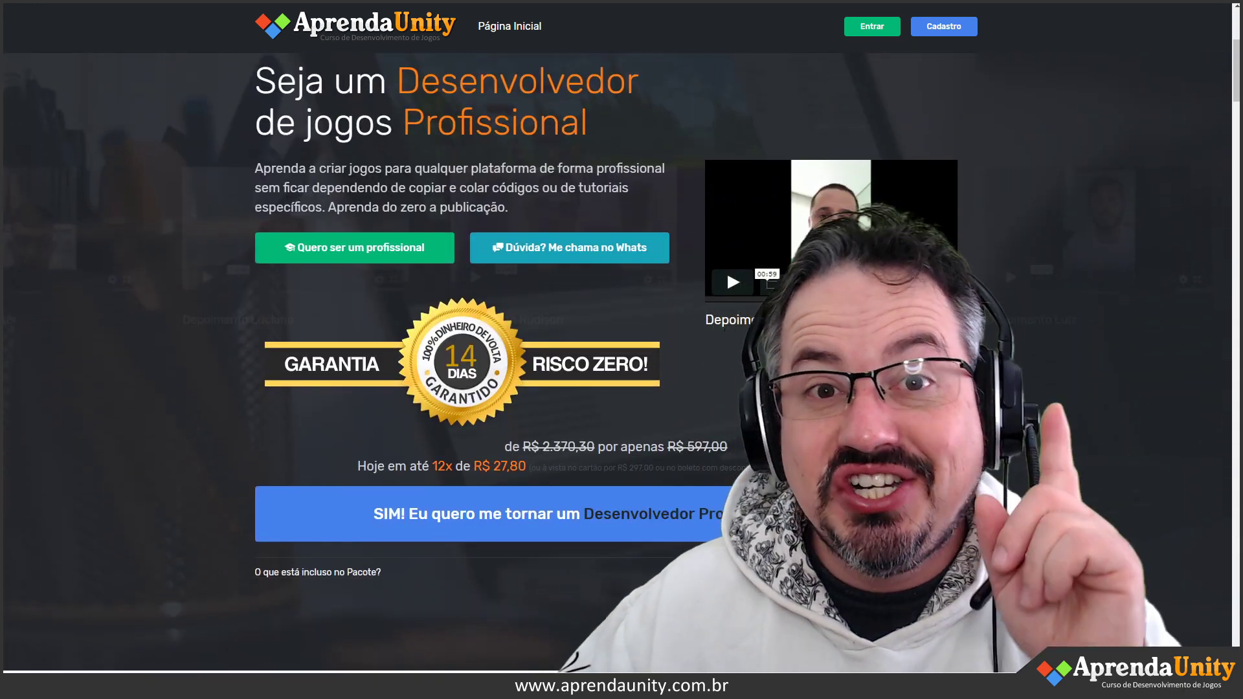
scroll(617, 364, up, 5)
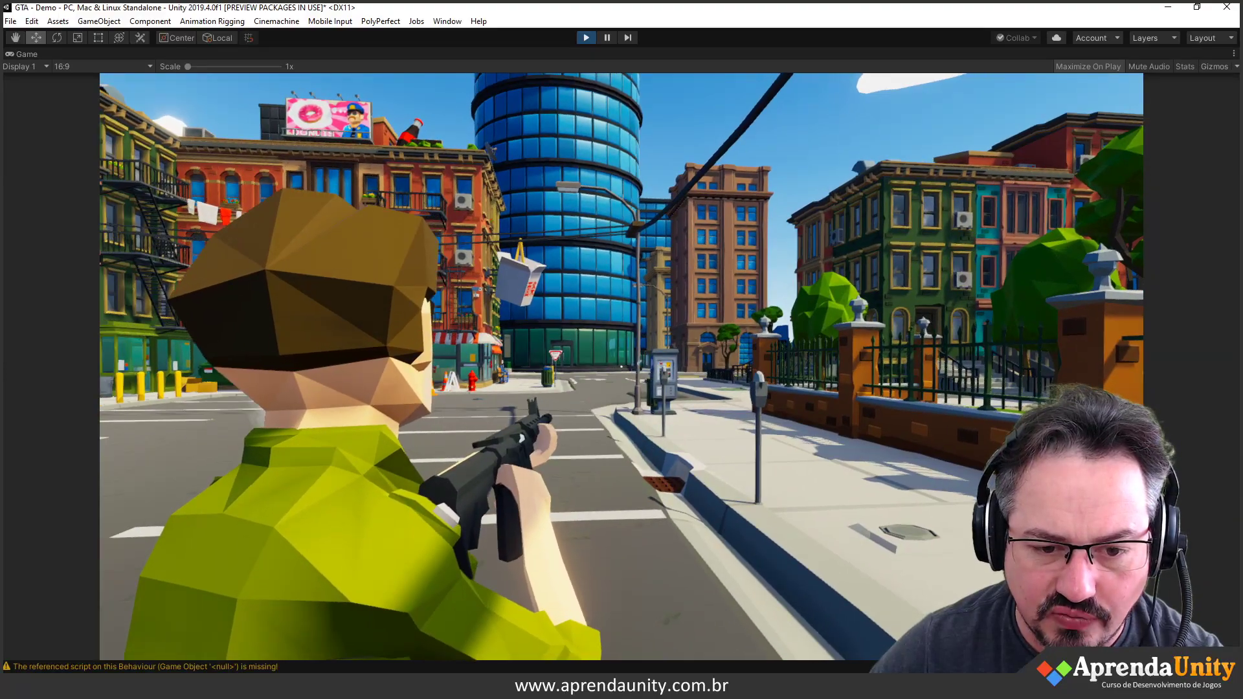
- Walk the GTA demo character to the blue car, enter it with F, and drive through the streets with WASD
key(w)
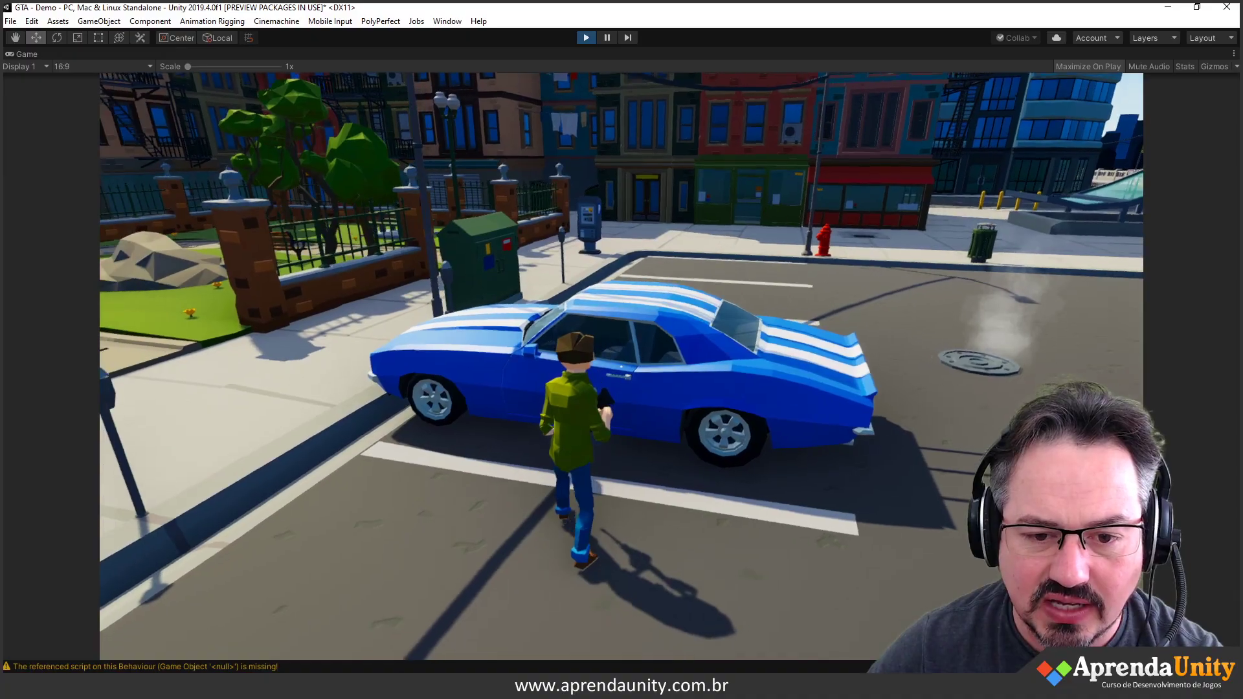
key(f)
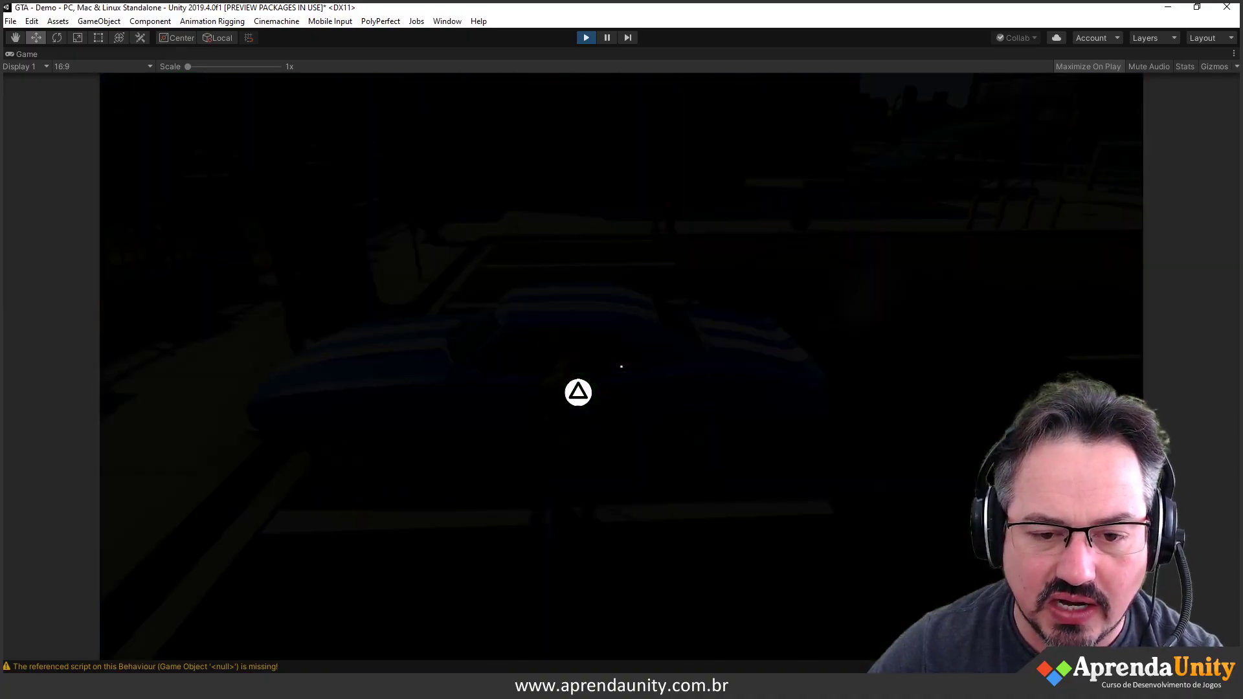
key(w)
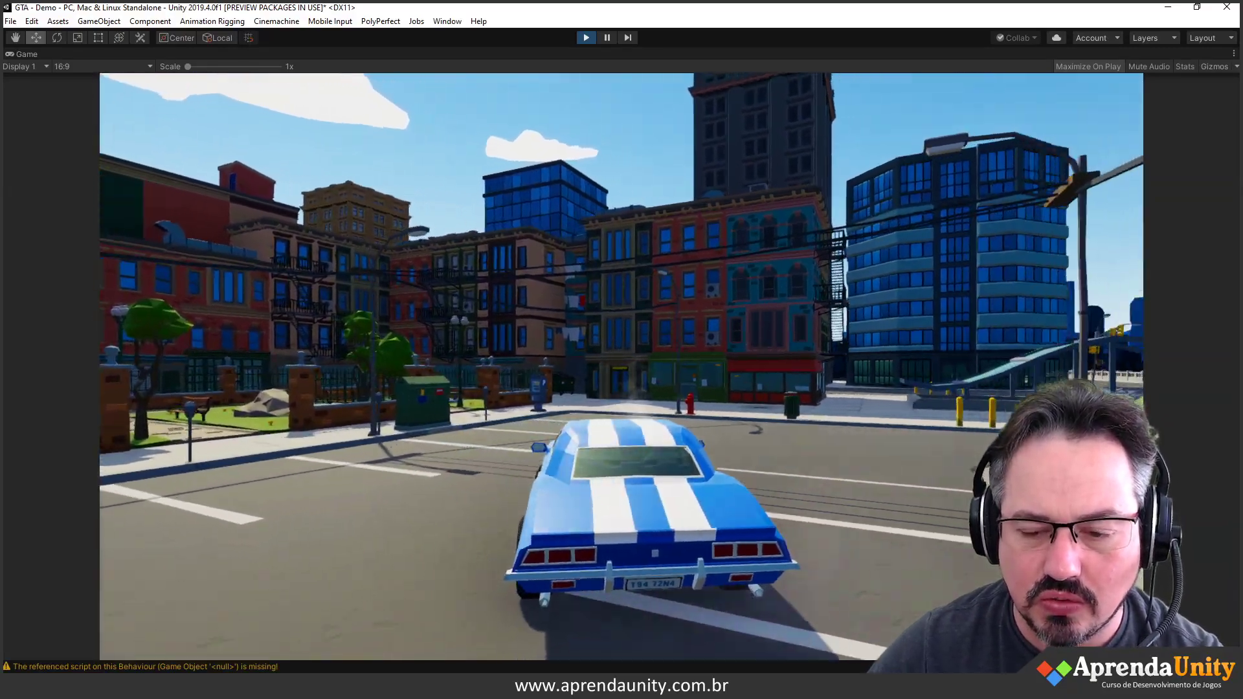
key(d)
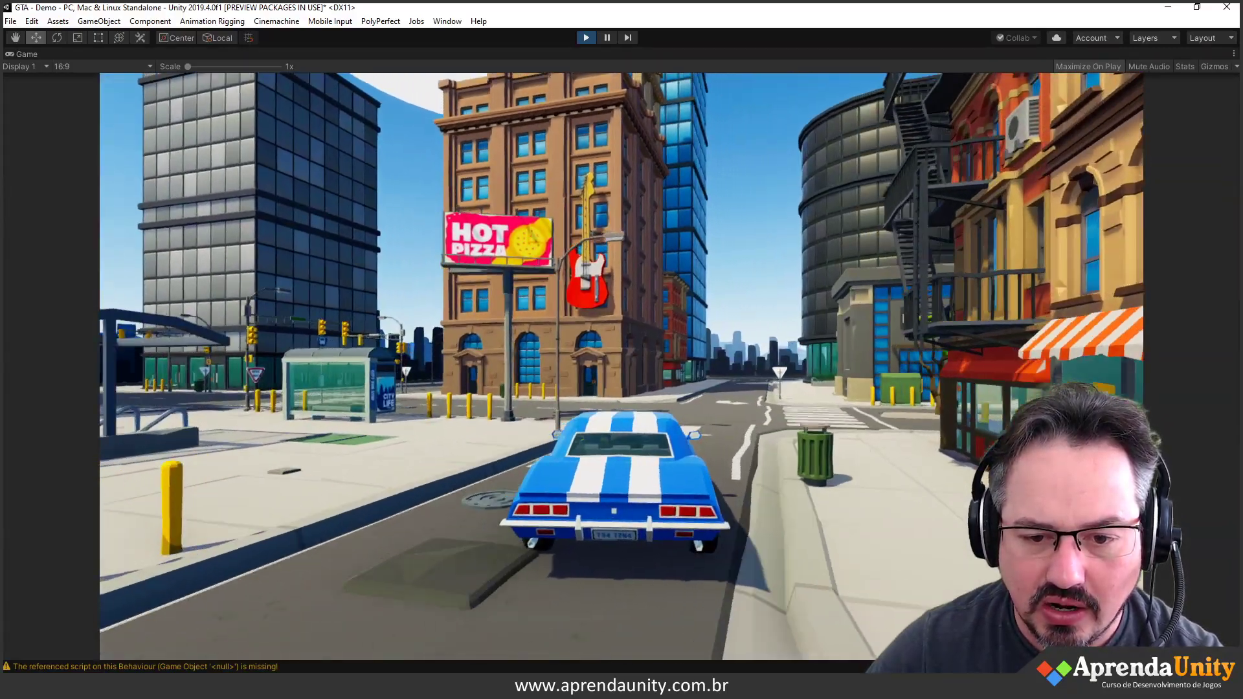
key(a)
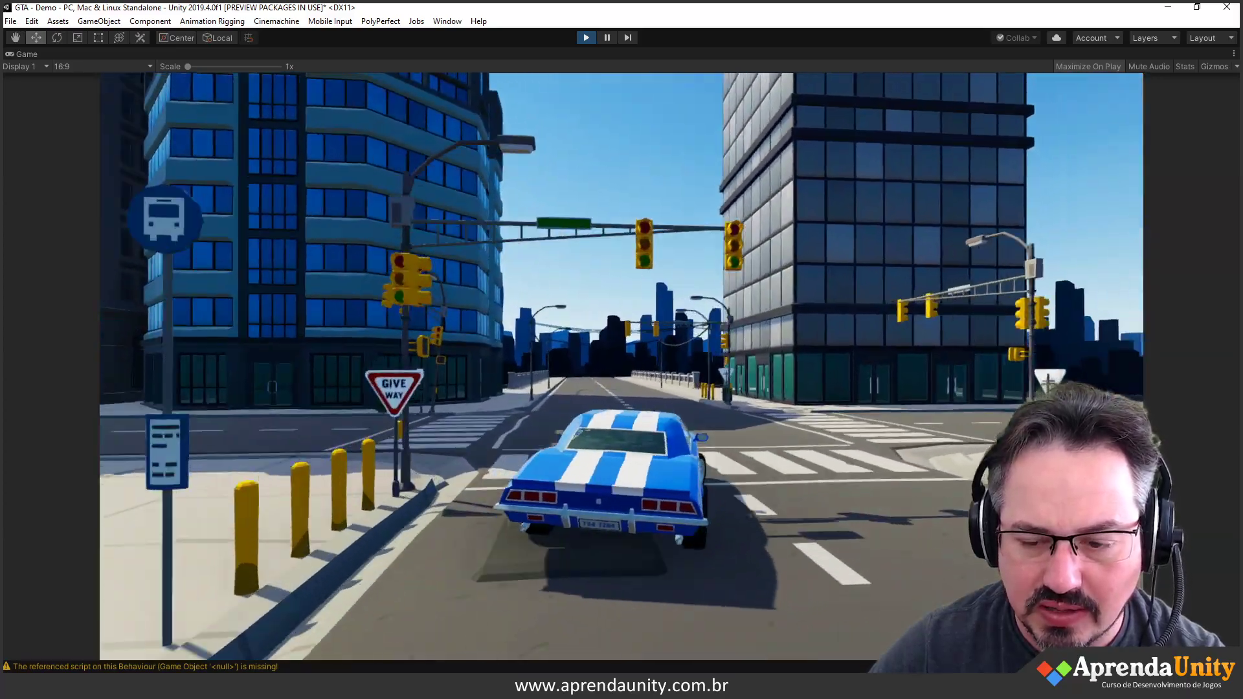
key(d)
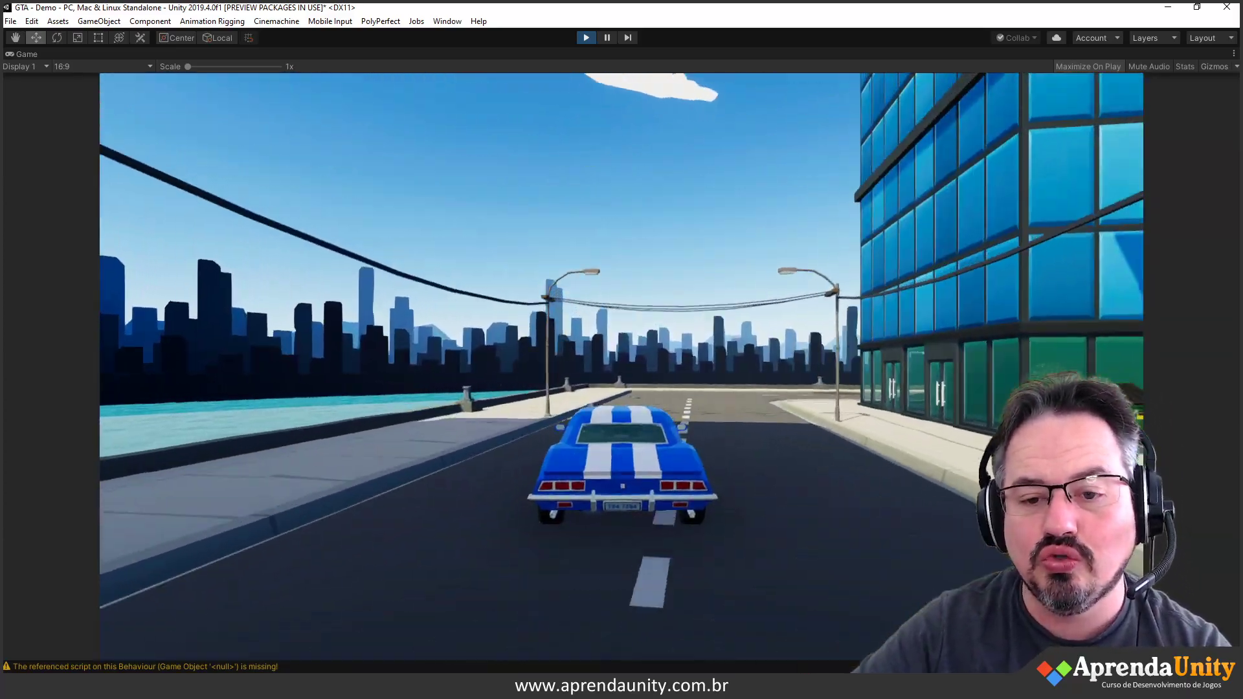
key(a)
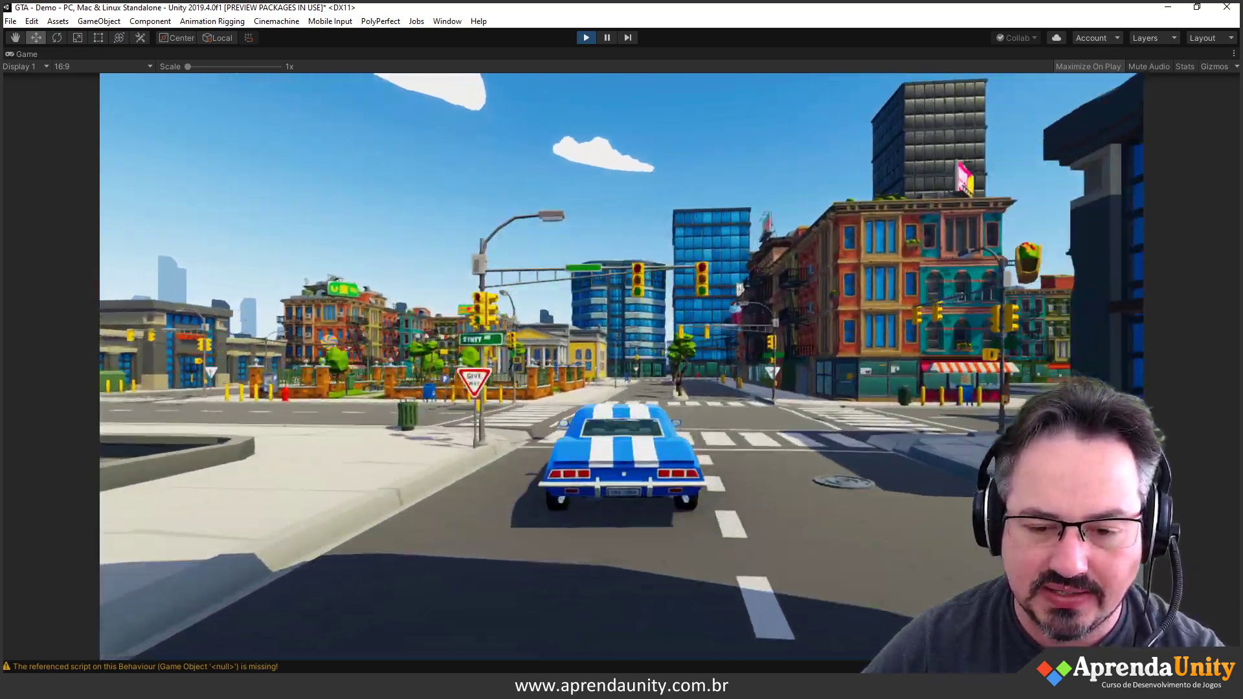
key(w)
key(w)
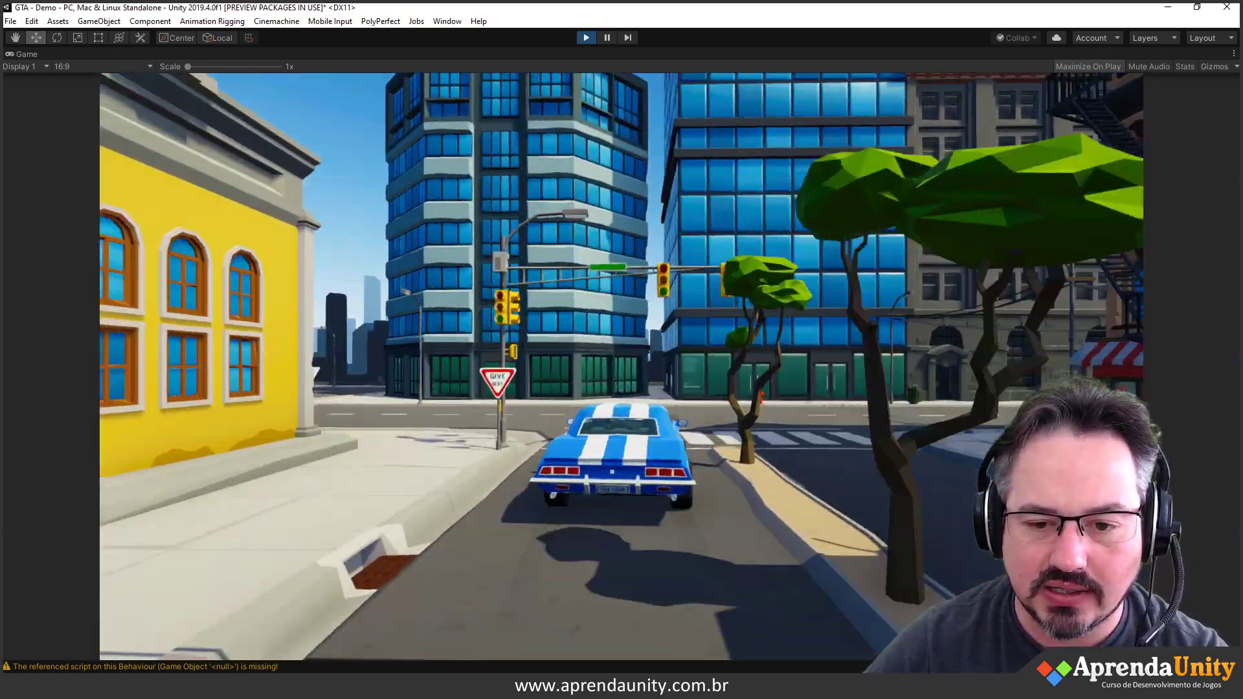